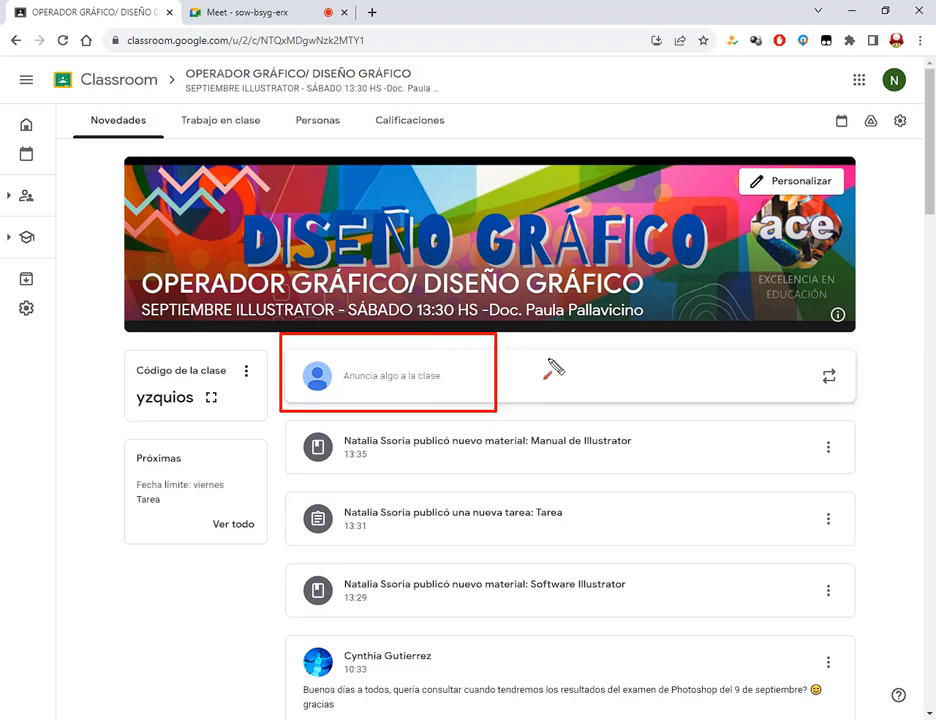
Load the updated posts in the class stream and check the Meet call before returning to Classroom
drag(549, 358, 442, 377)
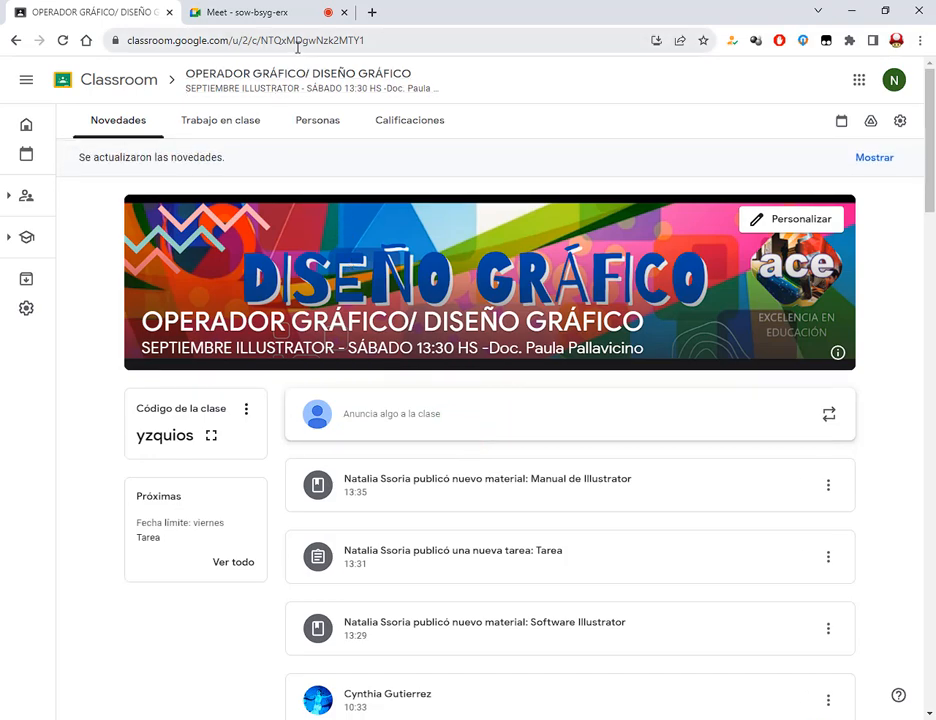
click(865, 157)
click(281, 9)
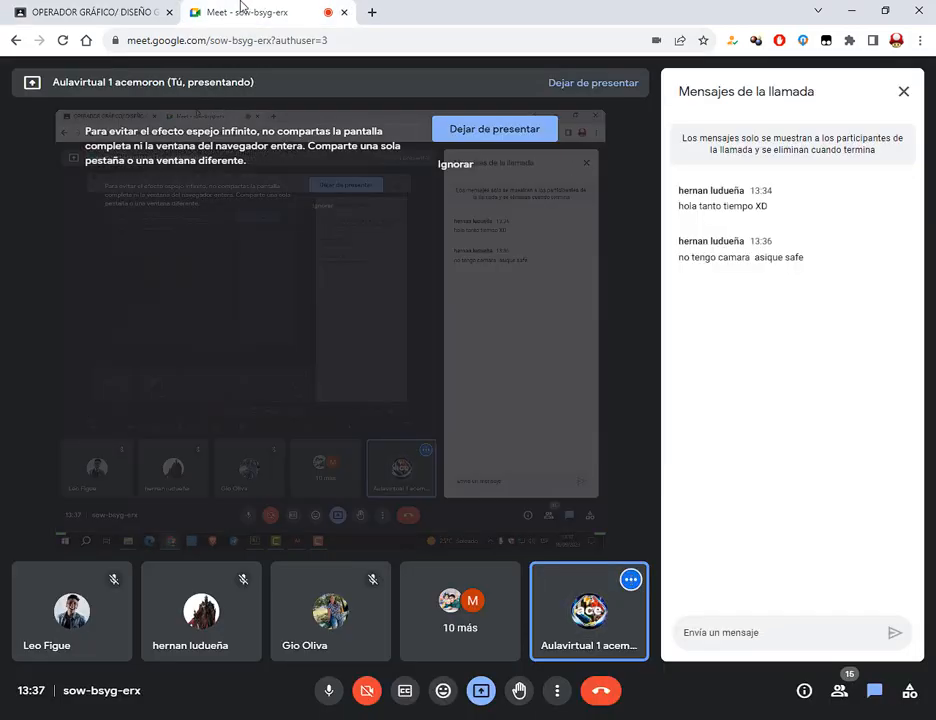
click(100, 12)
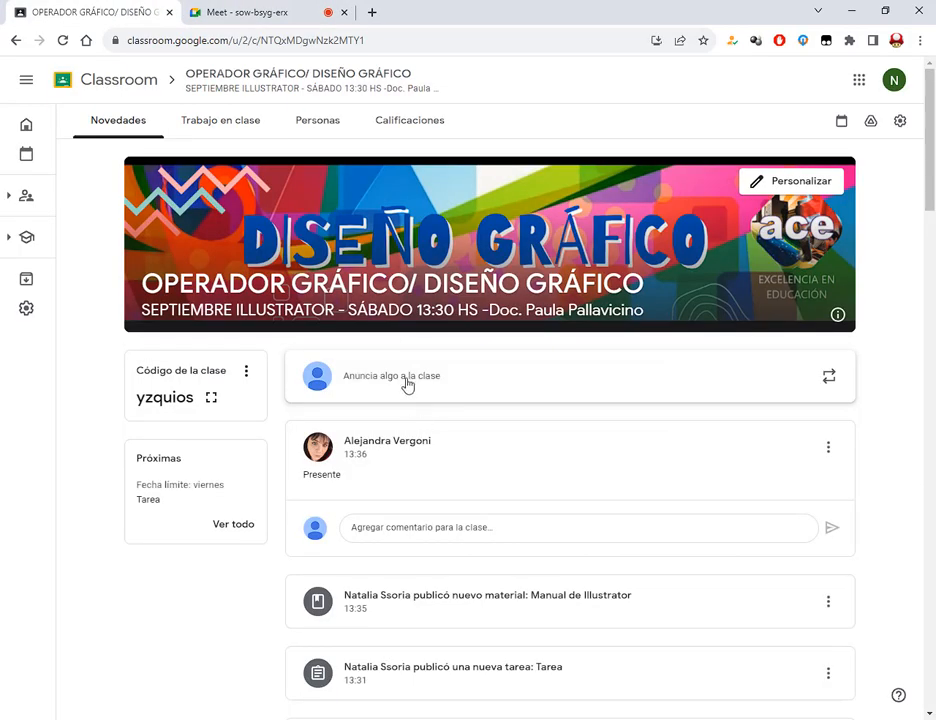
Mark the announcement box in the class stream and publish the announcement "Presente" to all students
drag(282, 429, 493, 502)
drag(283, 343, 547, 410)
drag(501, 322, 448, 368)
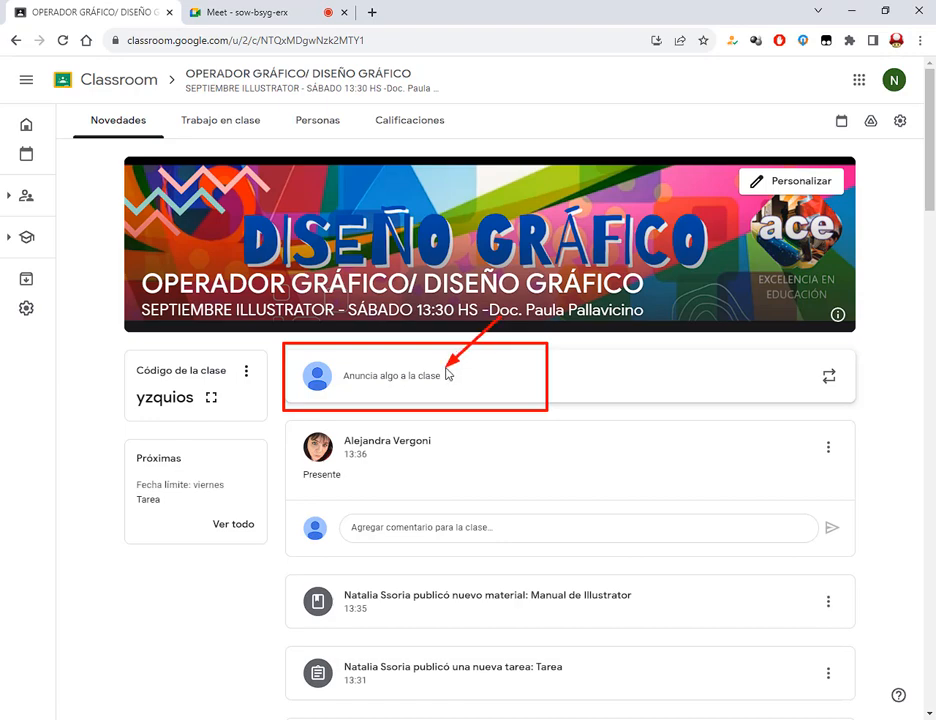
click(405, 378)
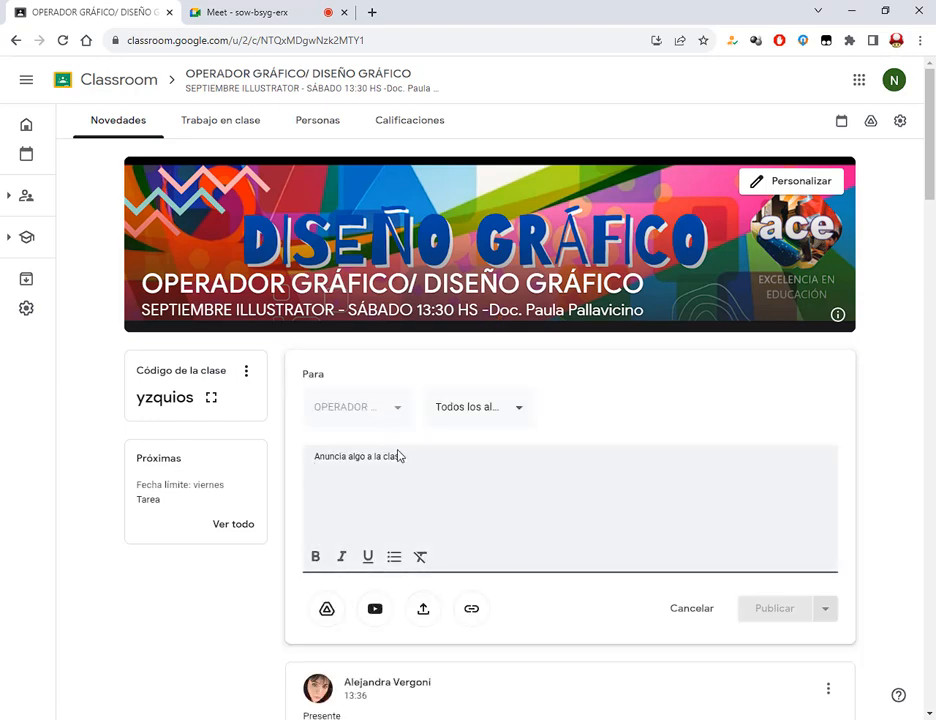
text(Presente)
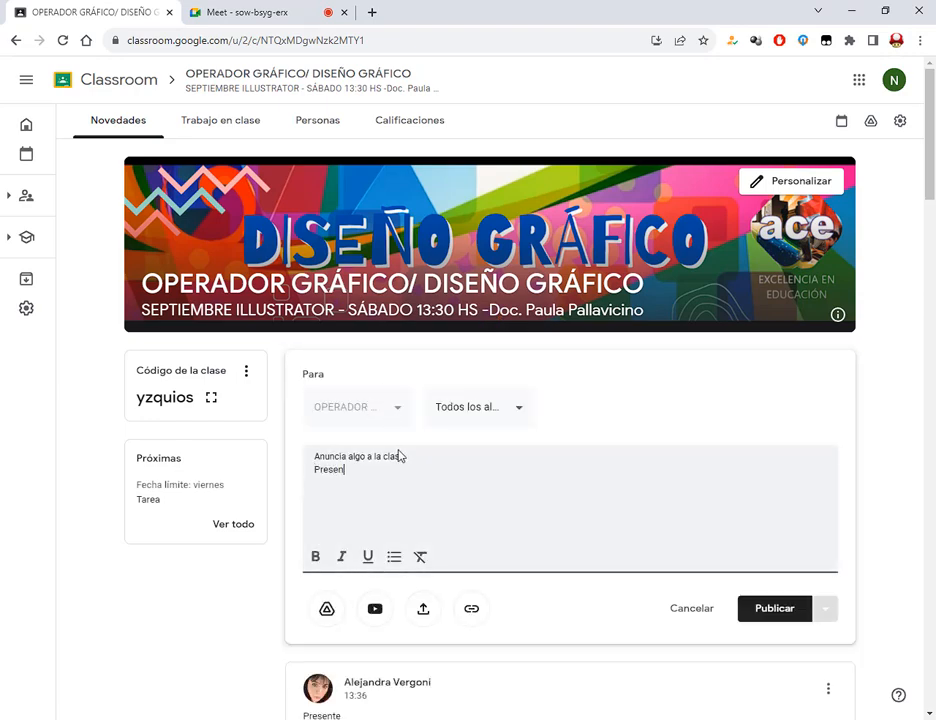
click(770, 608)
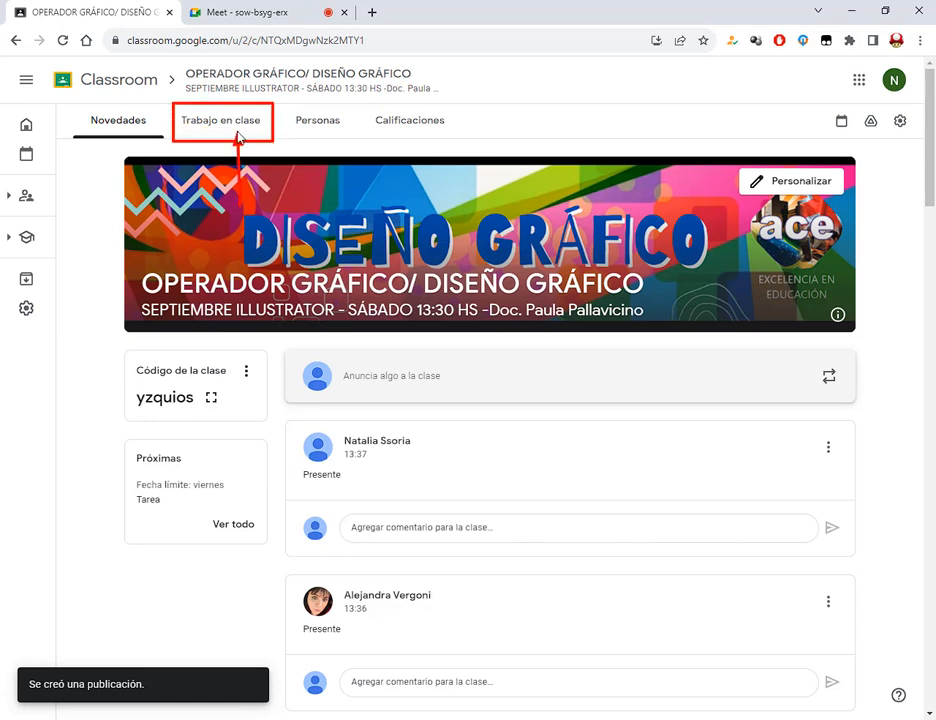
Show the class's classwork and point out Manual de Illustrator and Software Illustrator under INFORMACIÓN IMPORTANTE with temporary red marks
click(237, 134)
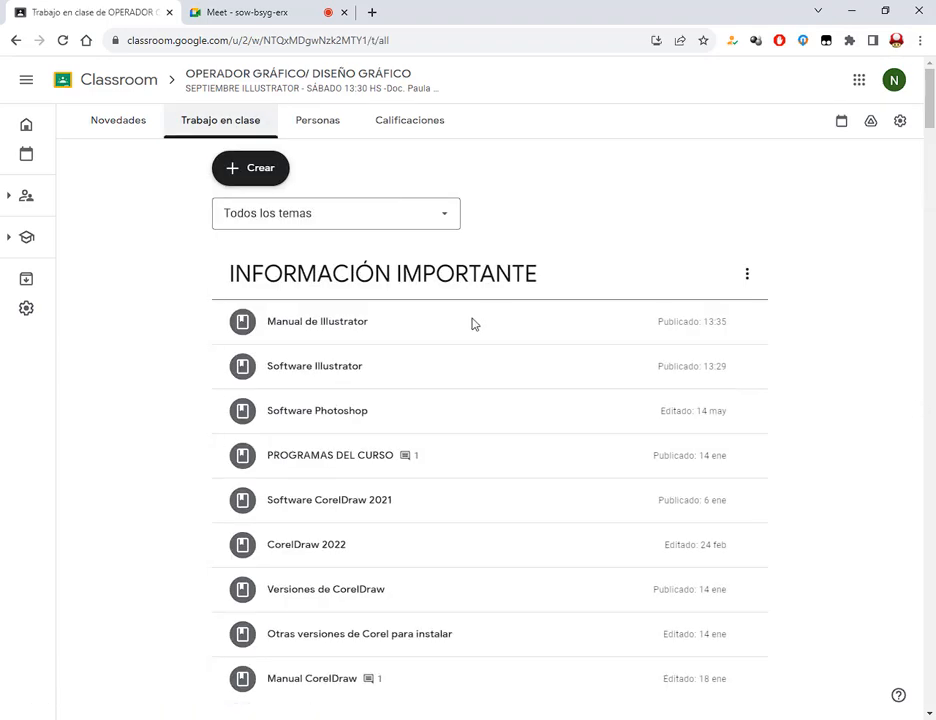
mouse_move(209, 246)
mouse_down()
mouse_move(558, 305)
mouse_move(773, 363)
mouse_move(777, 408)
mouse_up()
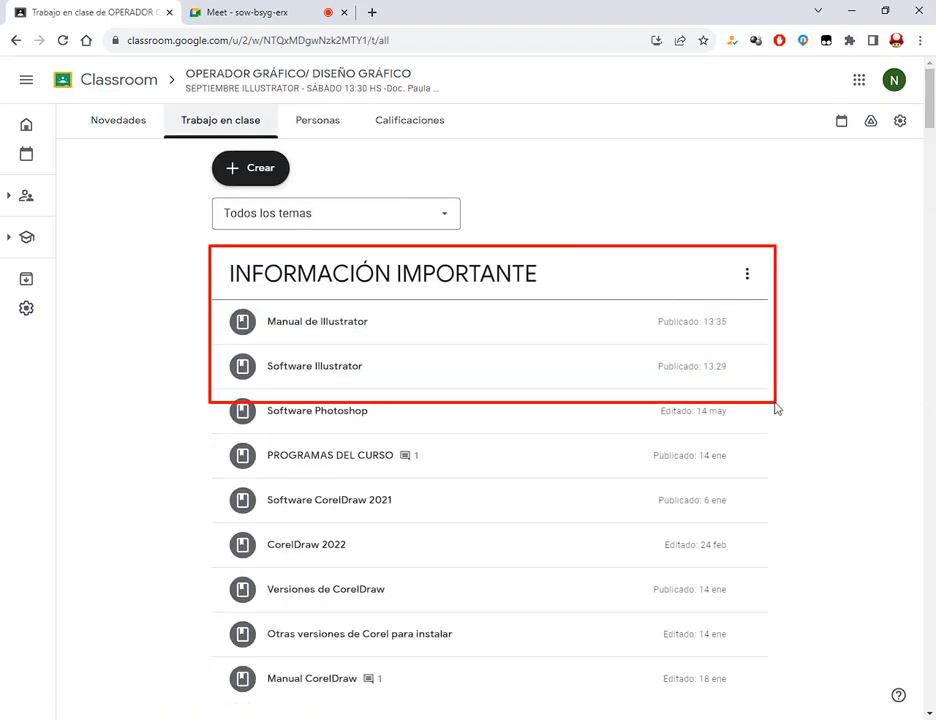
drag(510, 316, 384, 320)
drag(496, 372, 379, 370)
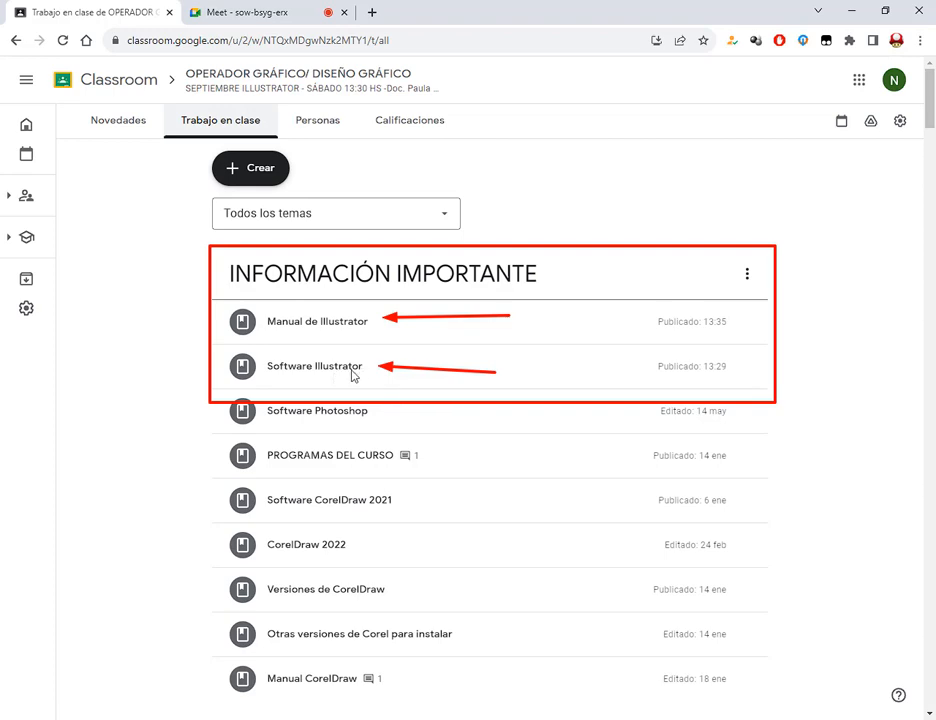
key(Escape)
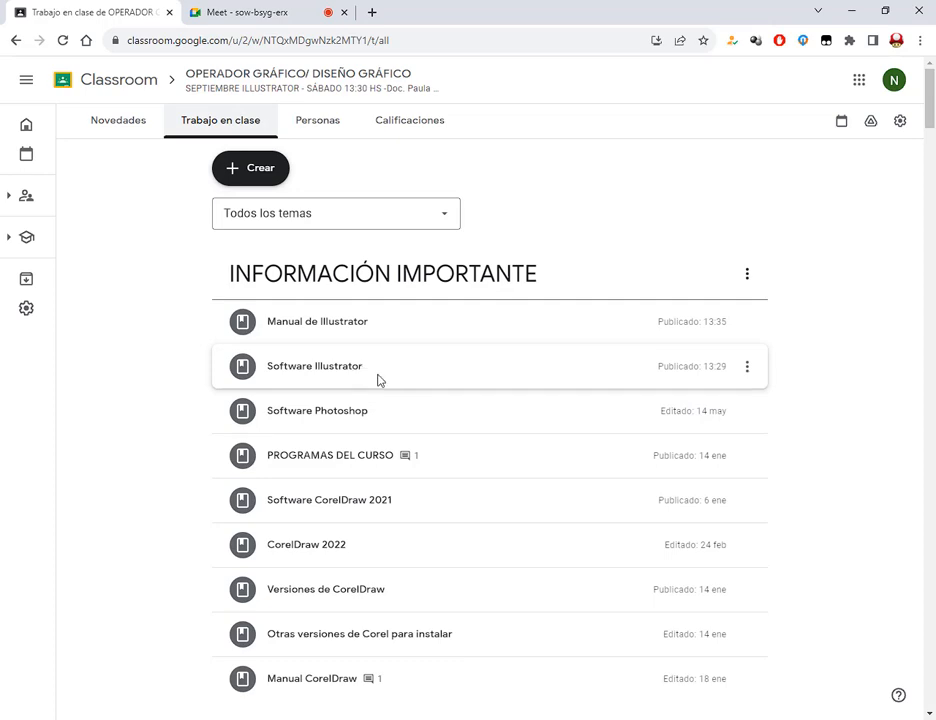
Locate the Illustrator - Clase 1 topic in the classwork and point out its Tarea assignment with temporary red frames and arrows
scroll(808, 342, down, 2)
scroll(810, 340, down, 3)
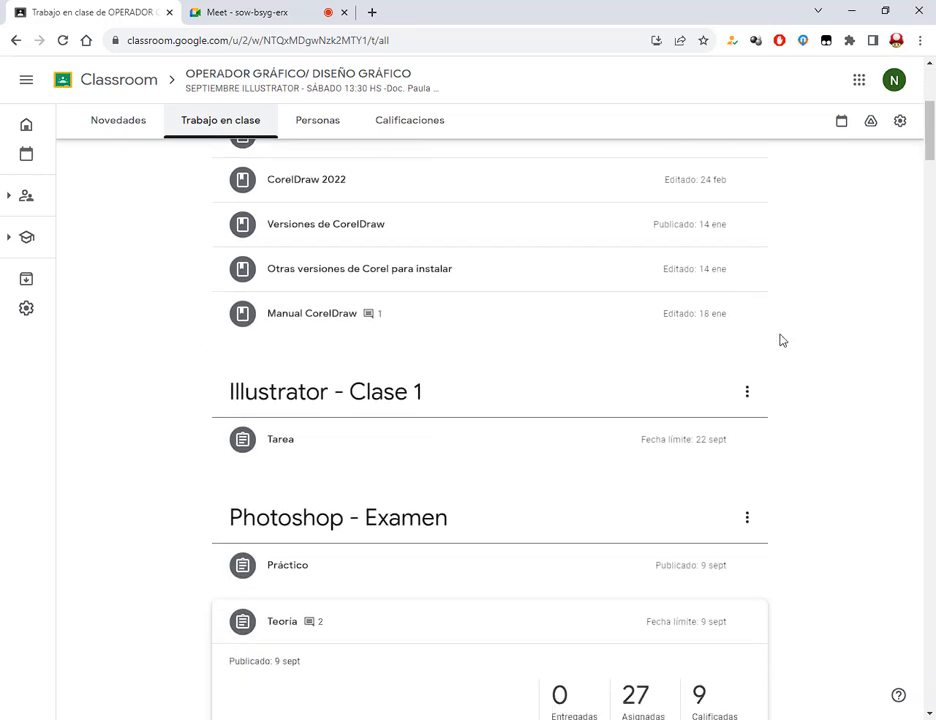
mouse_move(204, 351)
mouse_down()
mouse_move(305, 382)
mouse_move(476, 463)
mouse_move(489, 487)
mouse_up()
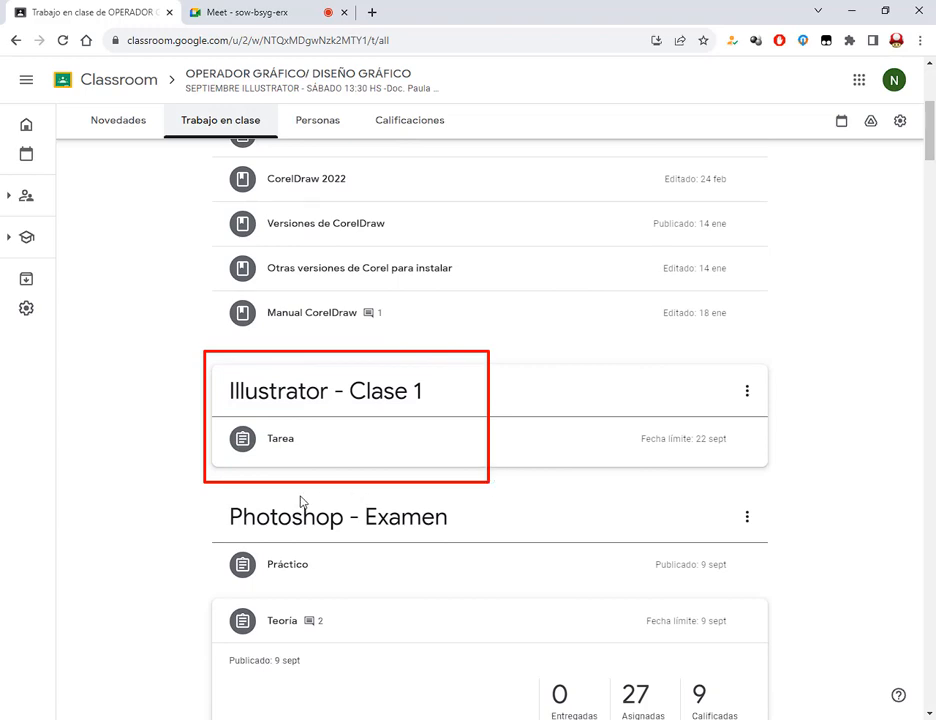
drag(191, 494, 185, 685)
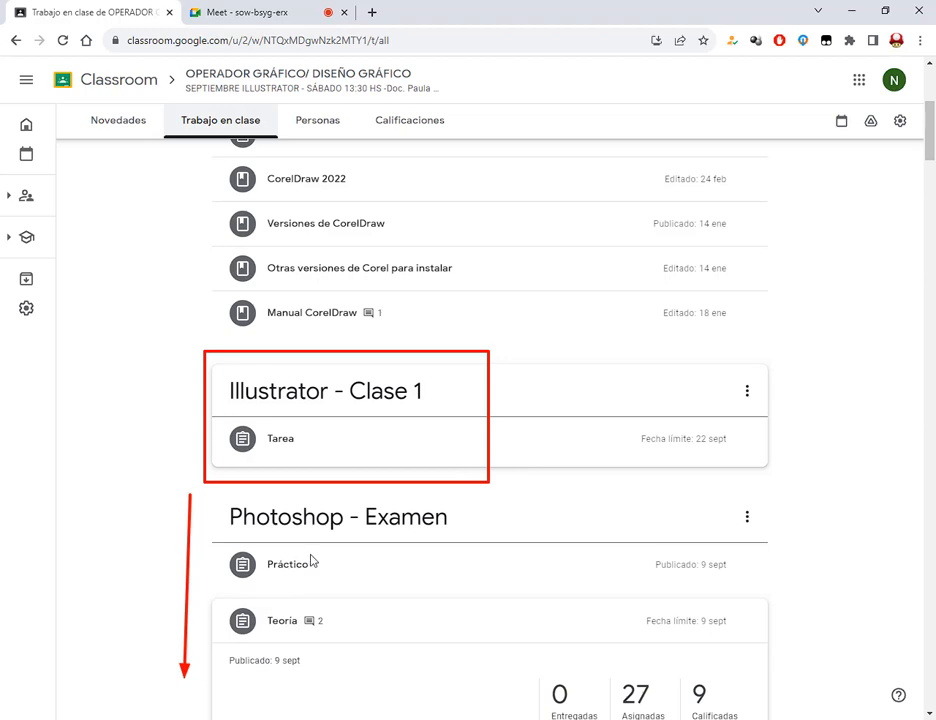
key(ctrl+z)
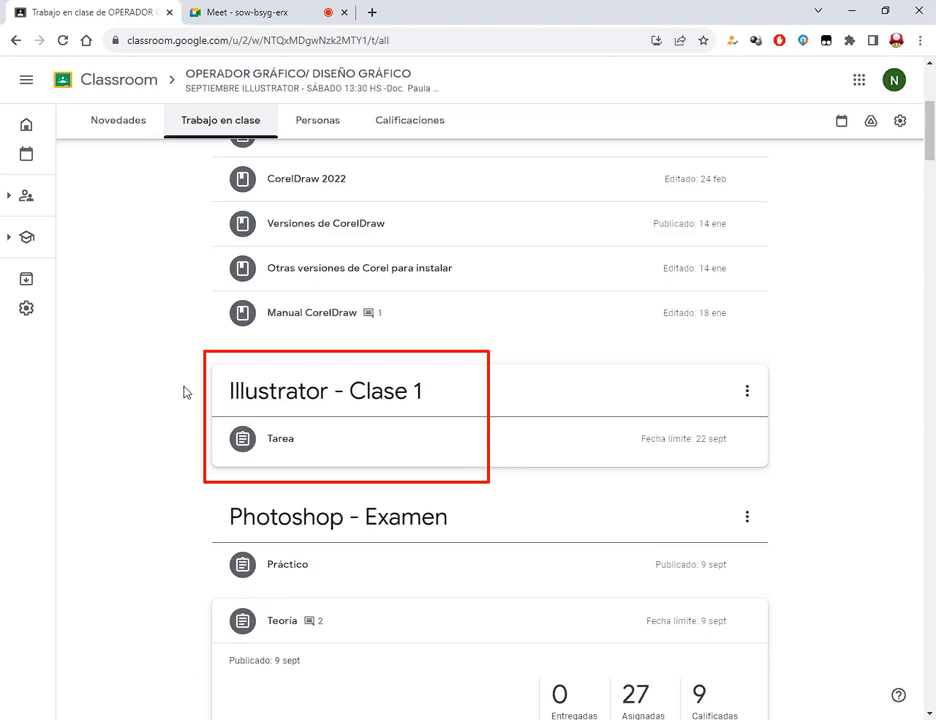
drag(114, 360, 200, 407)
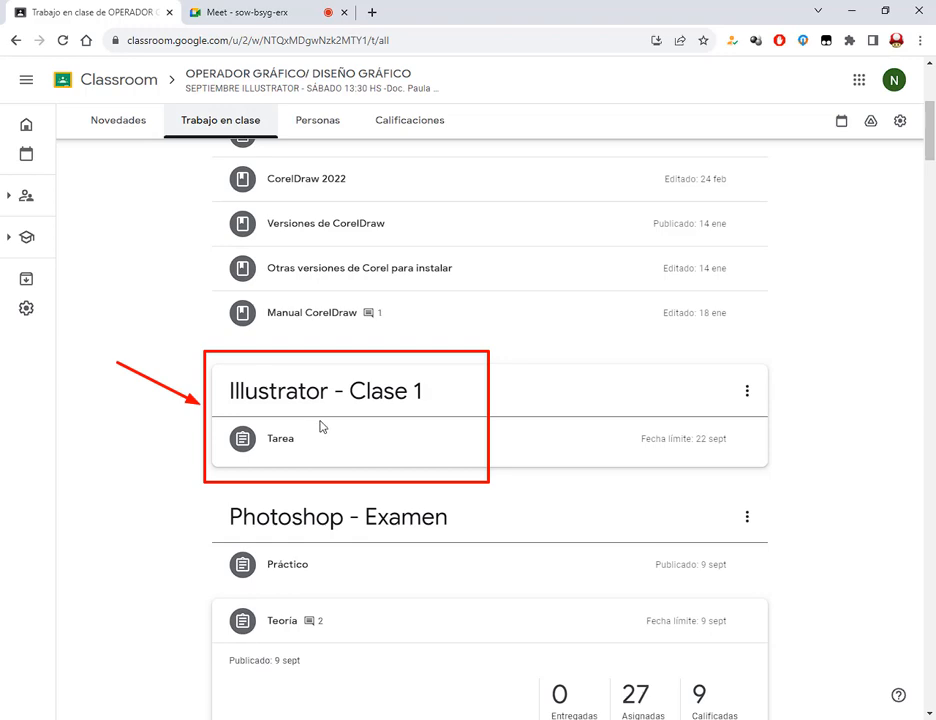
key(Escape)
drag(192, 350, 487, 487)
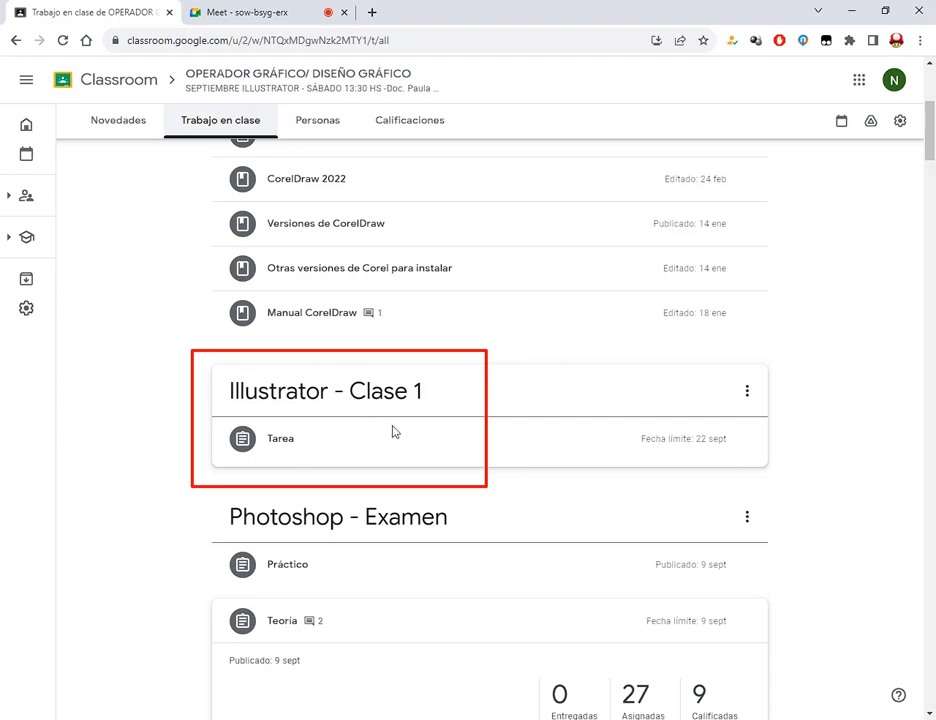
drag(148, 464, 219, 455)
drag(136, 406, 216, 418)
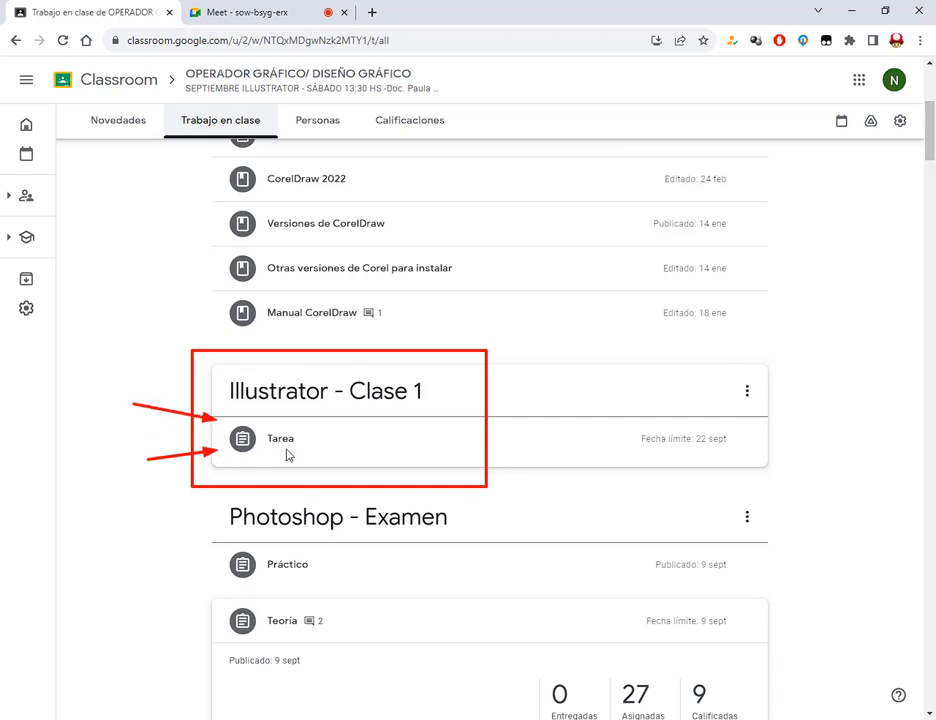
key(Escape)
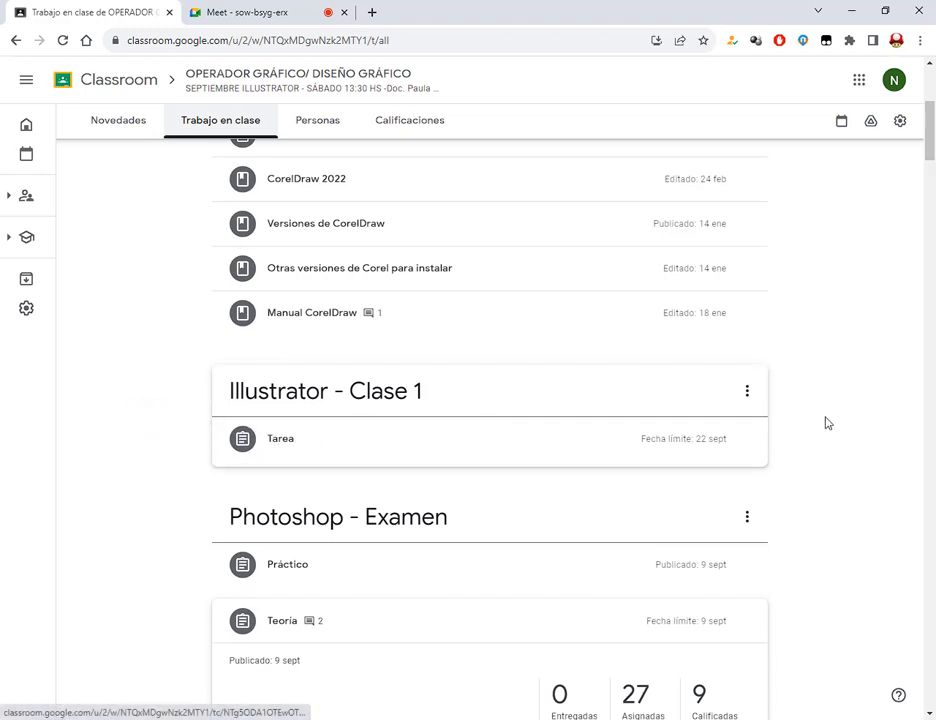
Open the CURSO DE ILLUSTRATOR PDF attached to the Manual de Illustrator material, checking the Meet call while it loads
scroll(813, 420, up, 5)
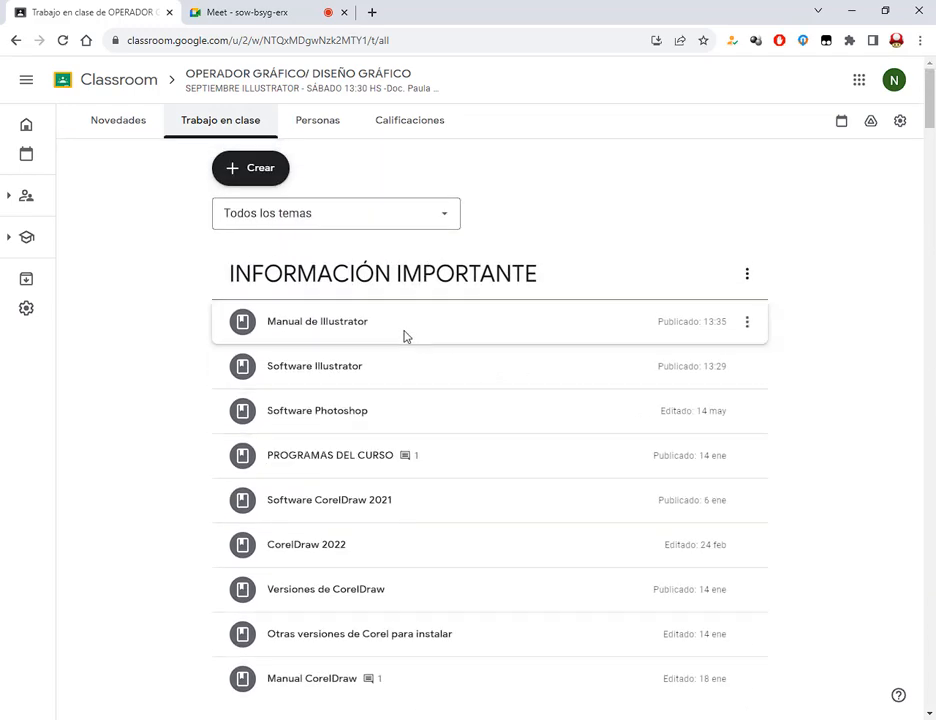
click(379, 335)
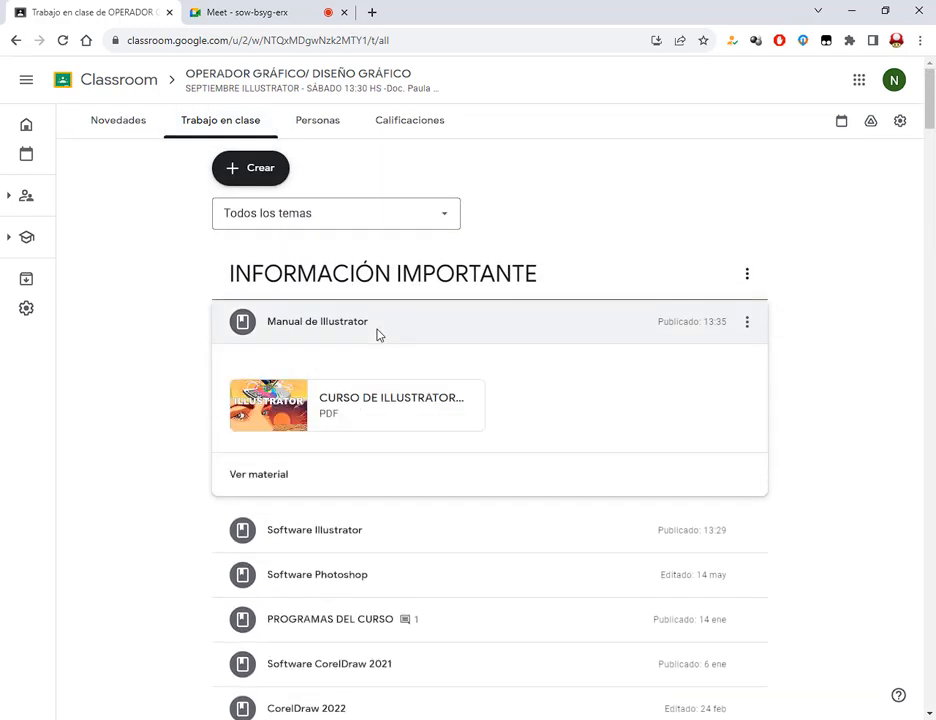
click(418, 328)
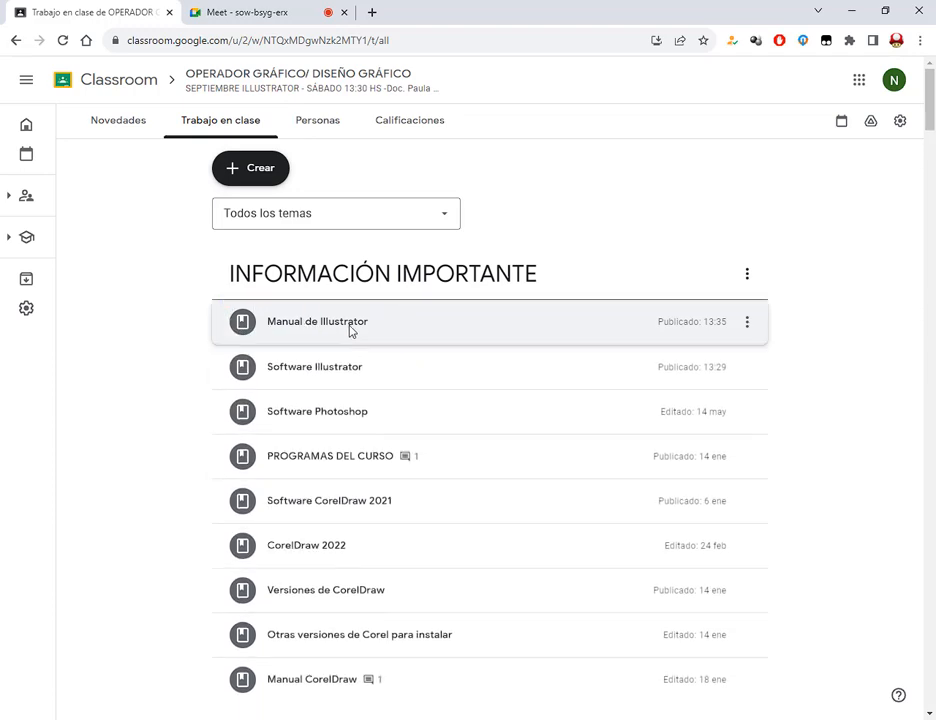
click(354, 330)
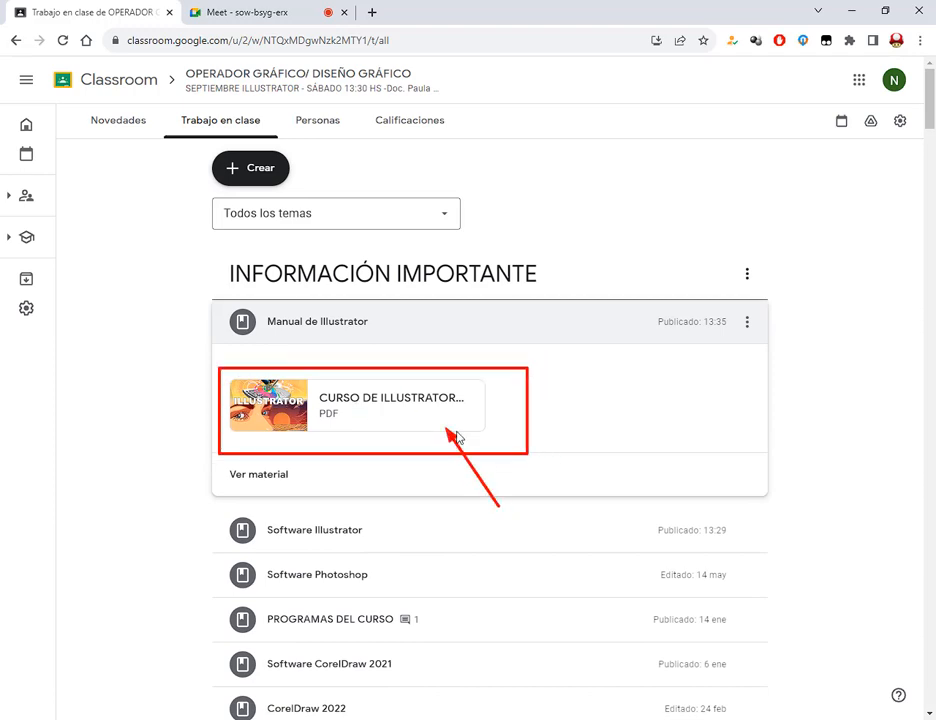
click(397, 423)
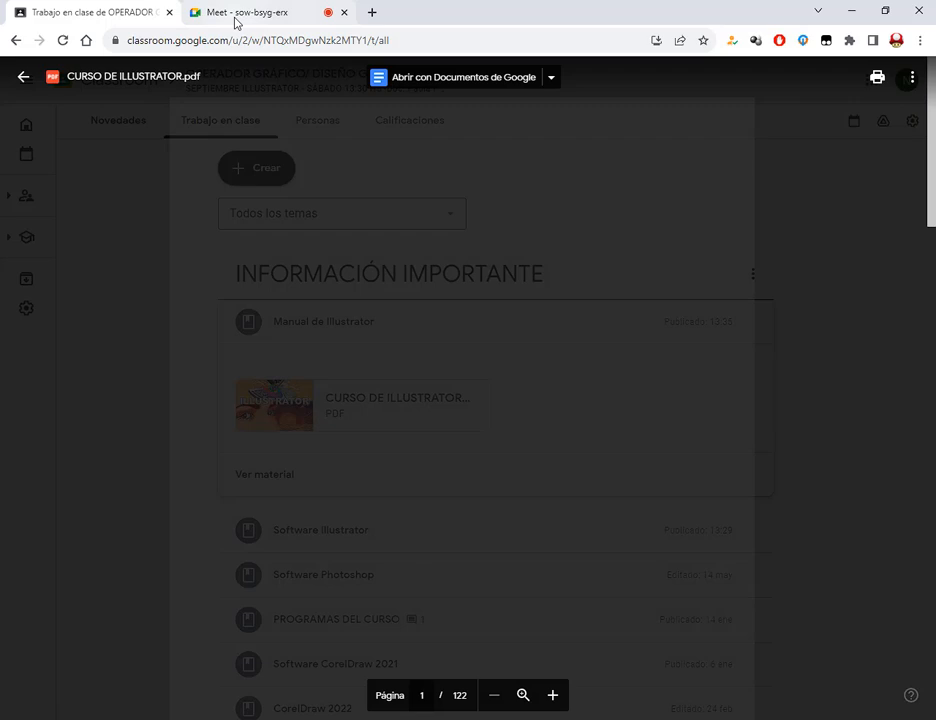
click(237, 20)
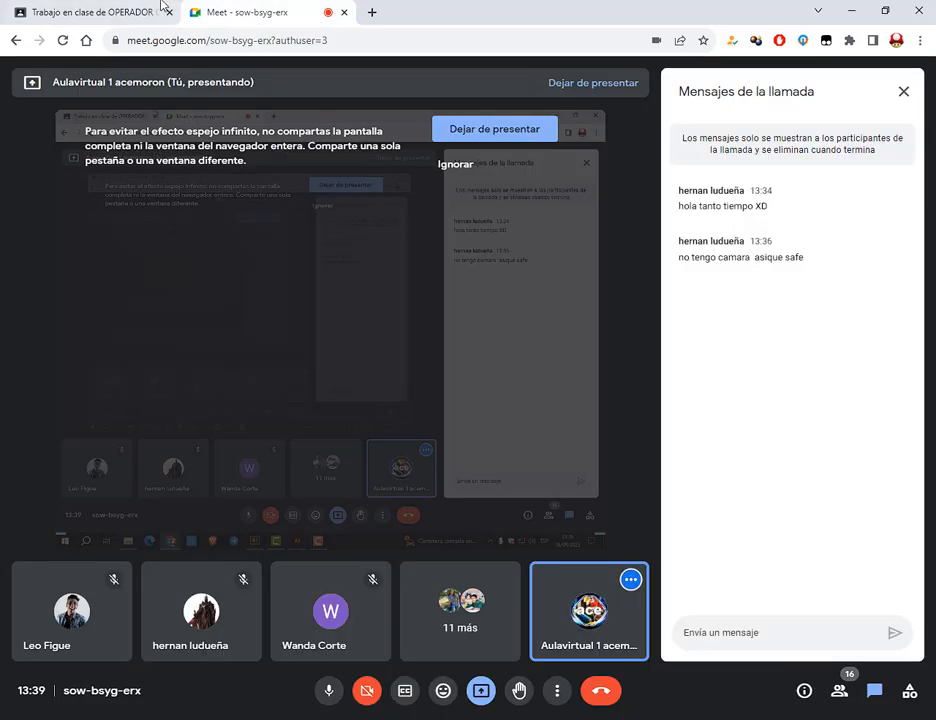
click(134, 10)
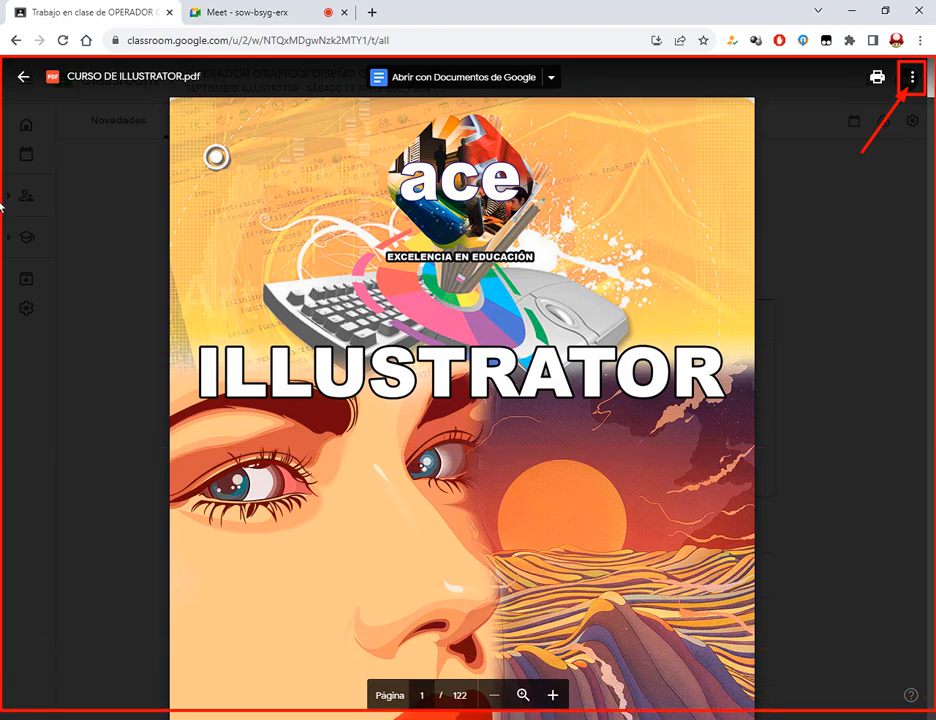
Open CURSO DE ILLUSTRATOR.pdf in a new window and download it
click(913, 77)
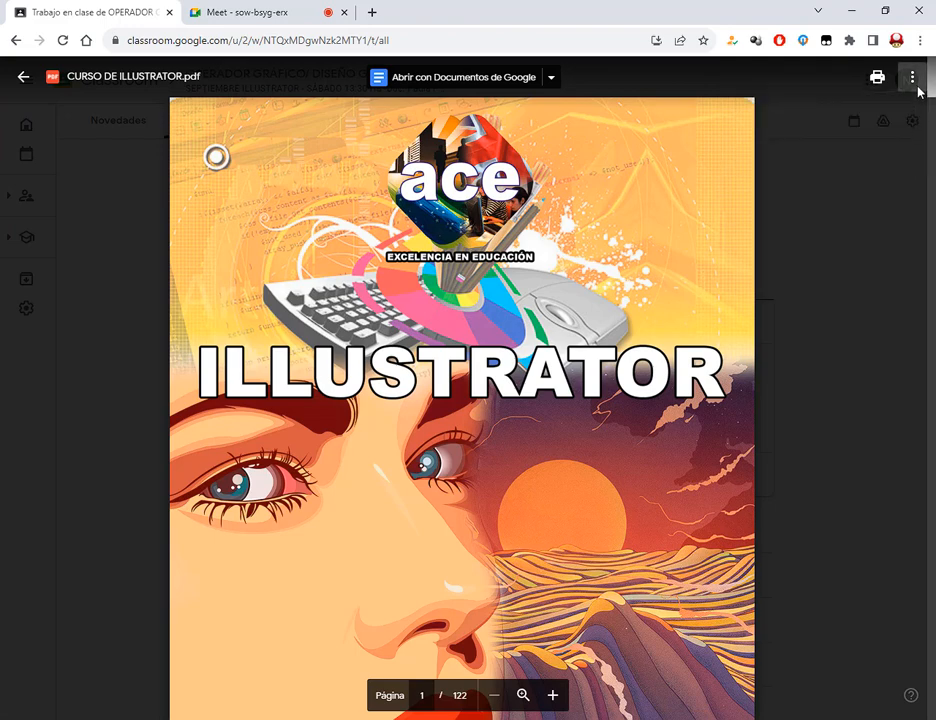
click(913, 77)
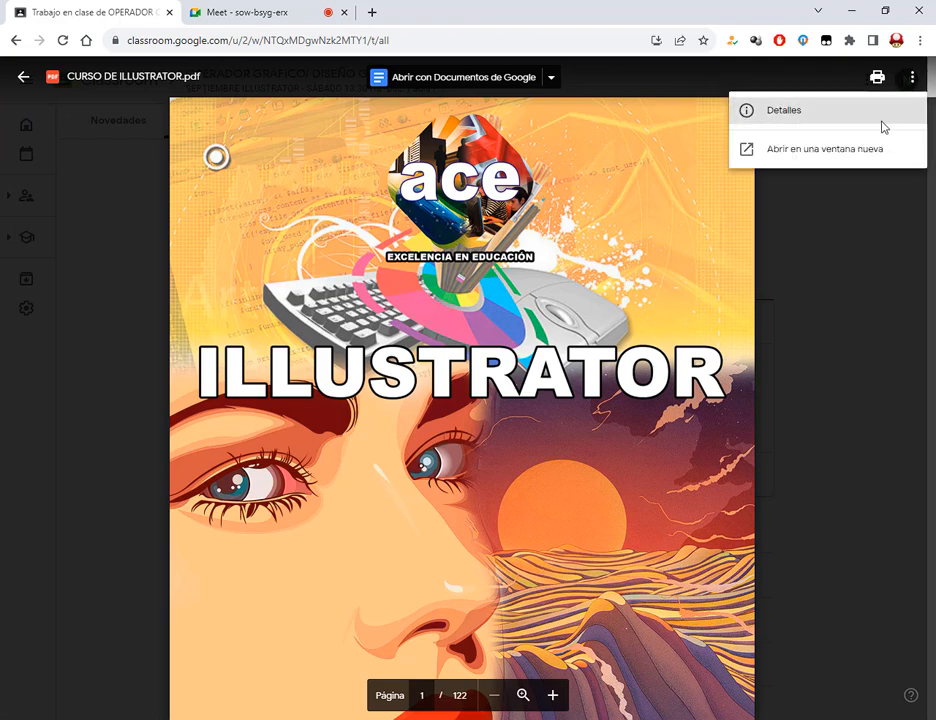
click(877, 146)
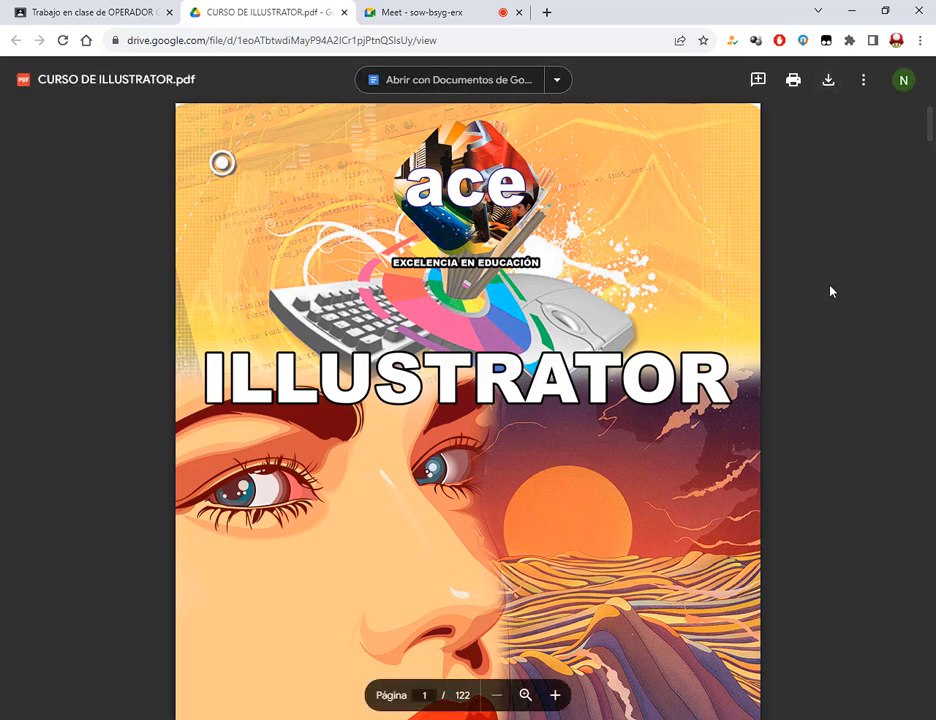
click(75, 11)
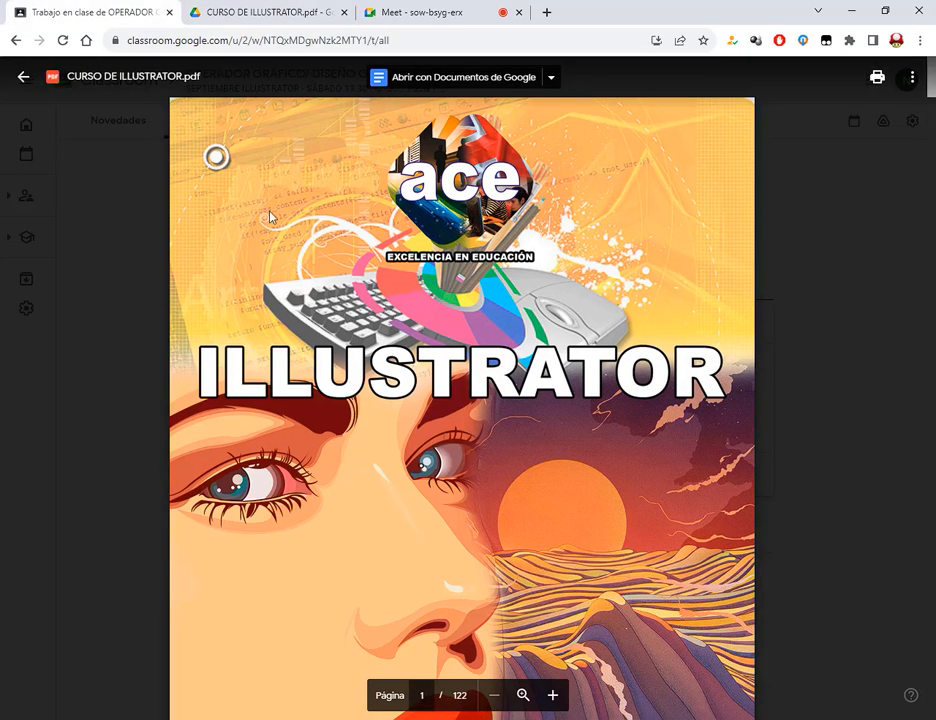
click(270, 12)
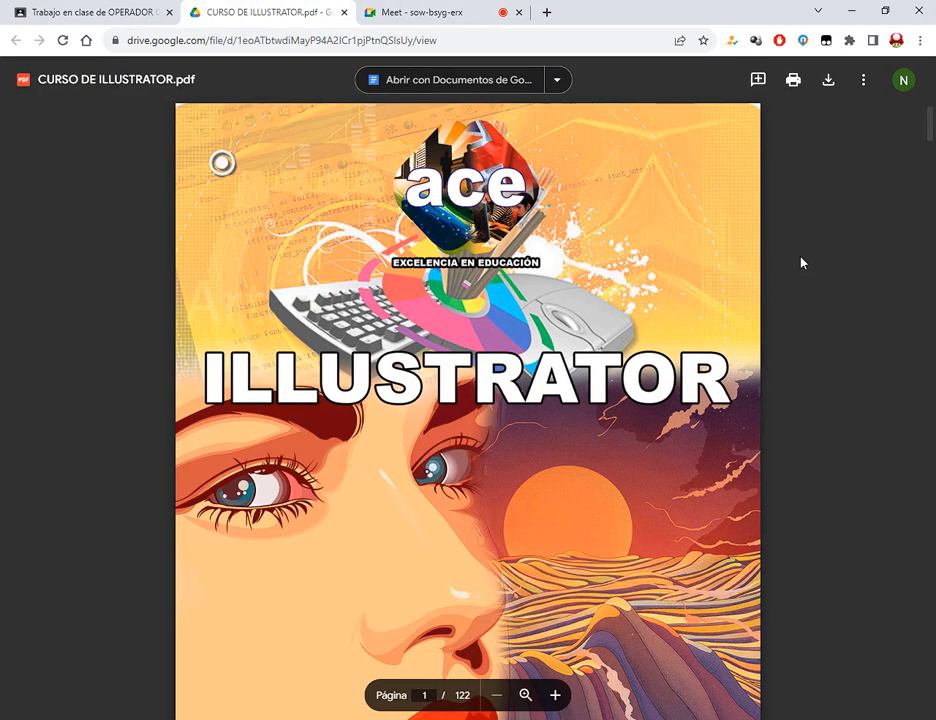
click(829, 80)
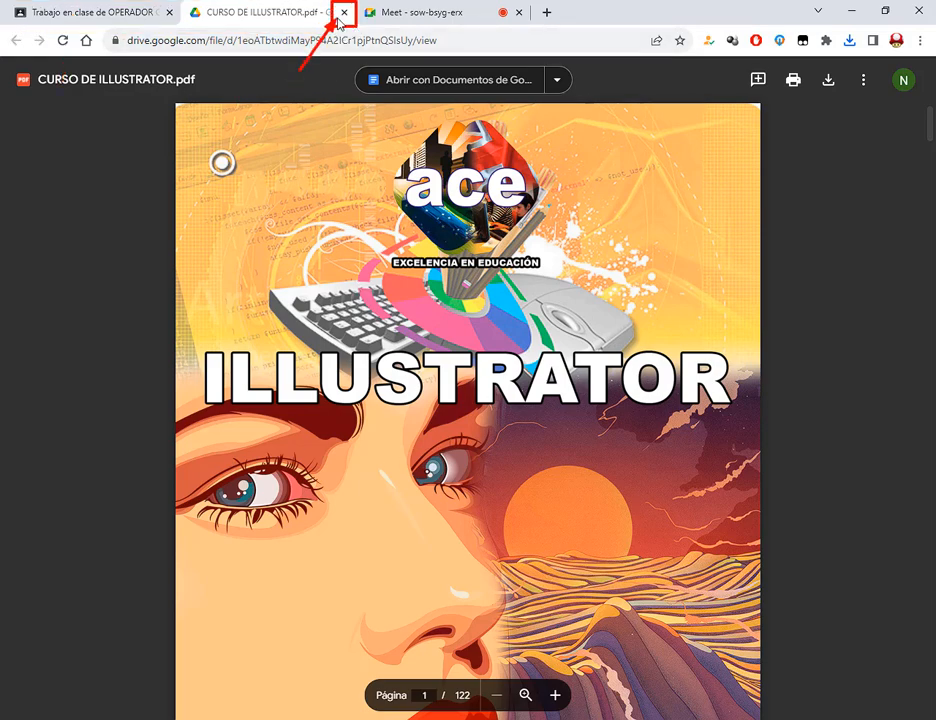
Close the PDF's separate tab and its preview in Classroom, and return to the Illustrator - Clase 1 topic
click(340, 15)
click(98, 13)
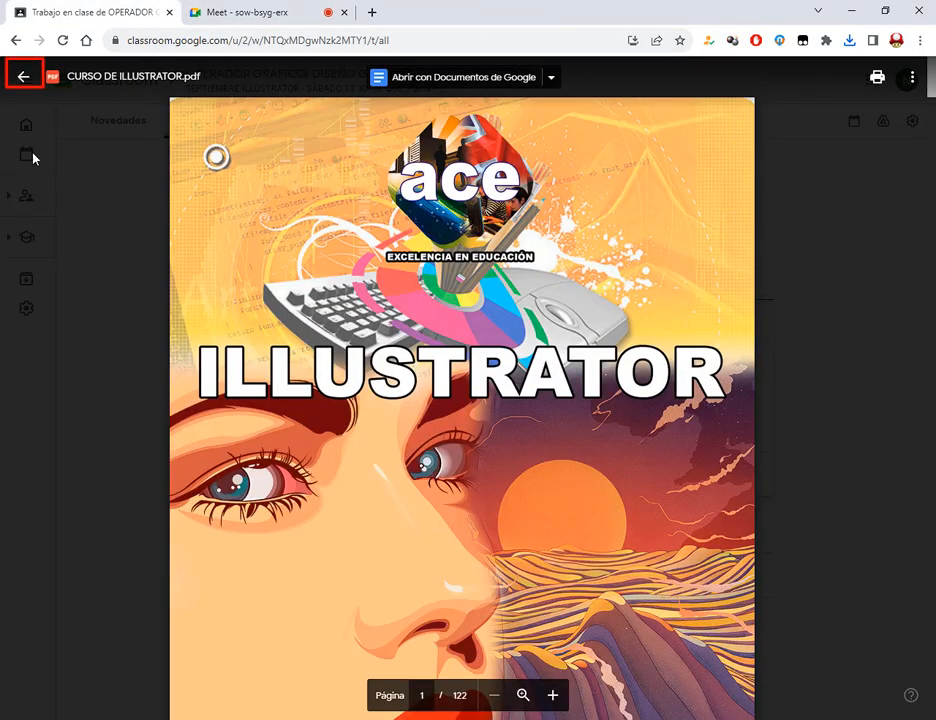
click(33, 86)
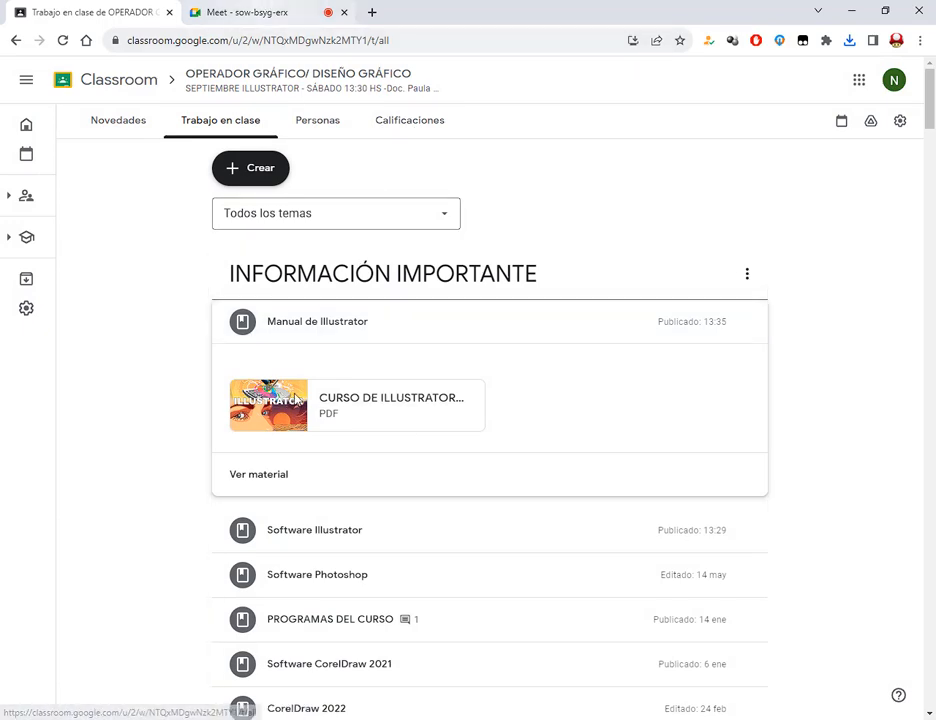
scroll(420, 382, down, 5)
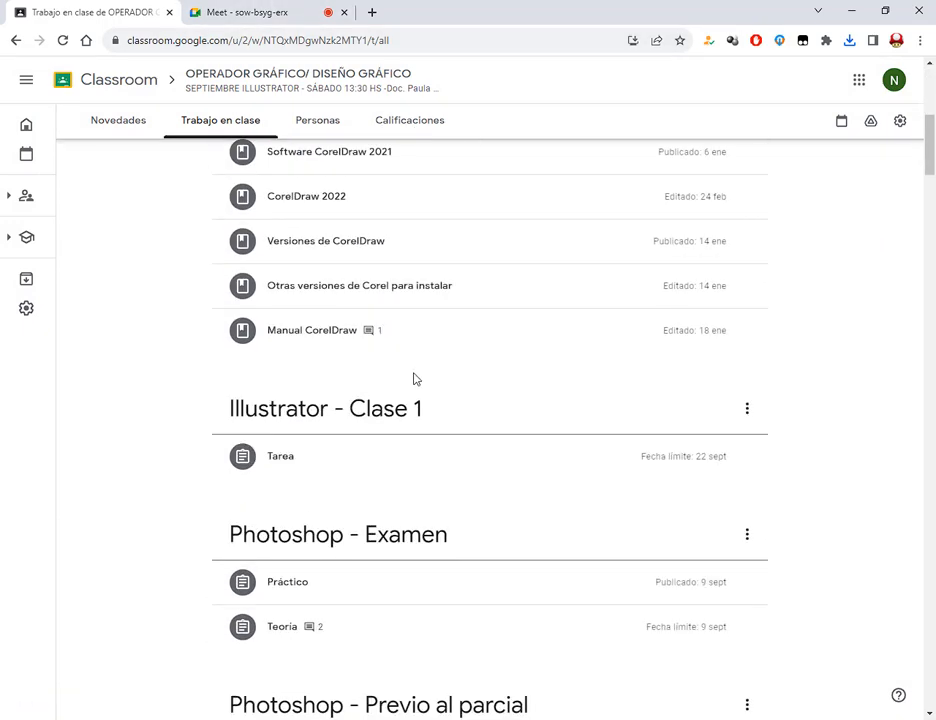
Expand the Tarea assignment under Illustrator - Clase 1 to show its Clase 1 Drive folder, and return to the Meet call
scroll(416, 379, down, 2)
click(281, 240)
scroll(278, 245, down, 2)
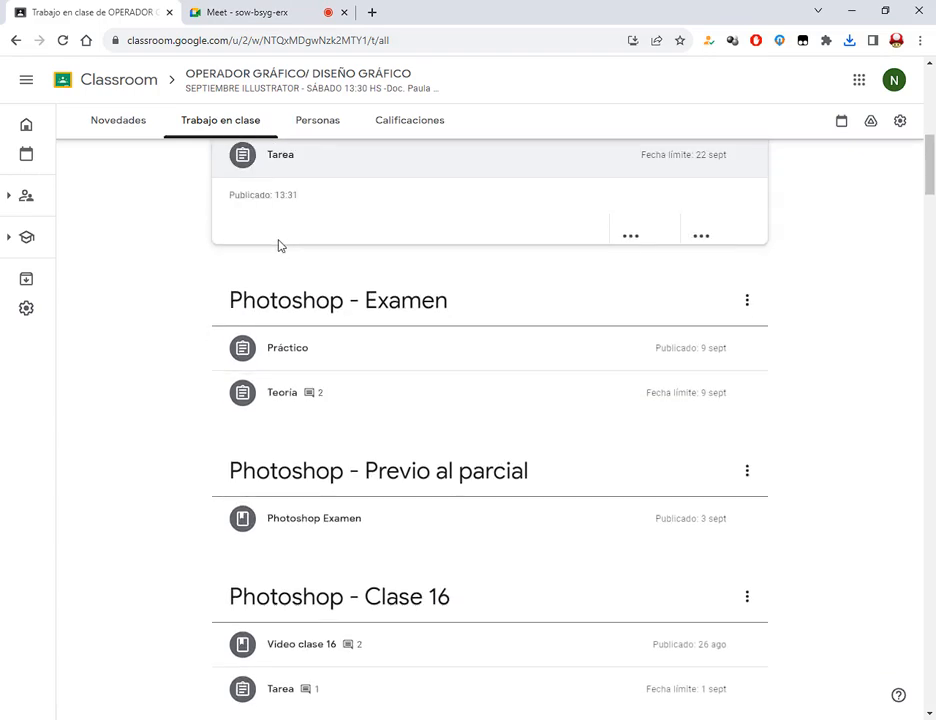
scroll(324, 261, up, 2)
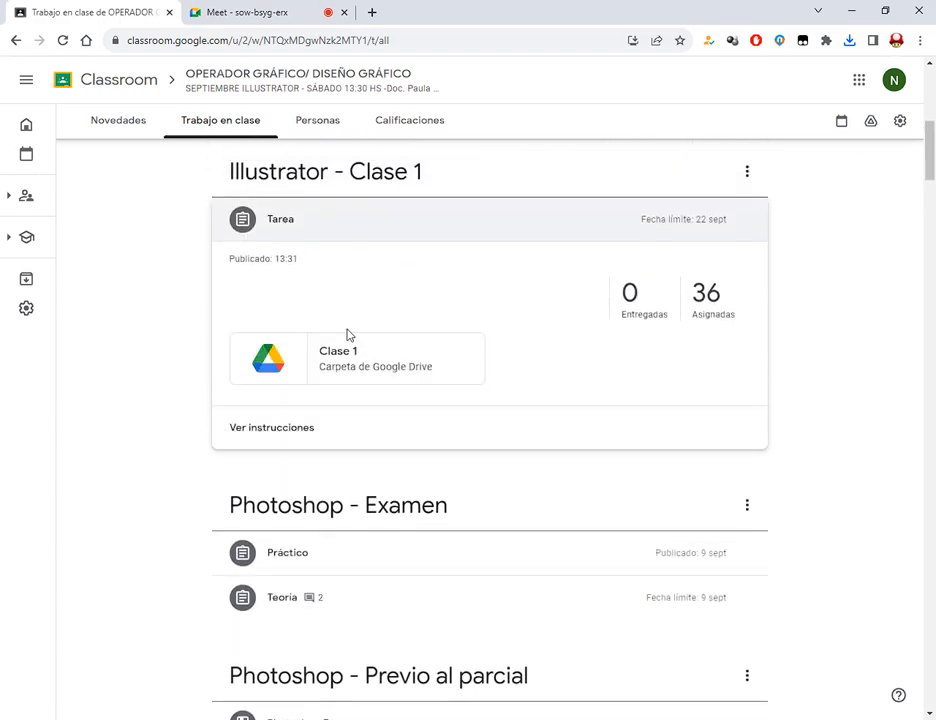
click(262, 12)
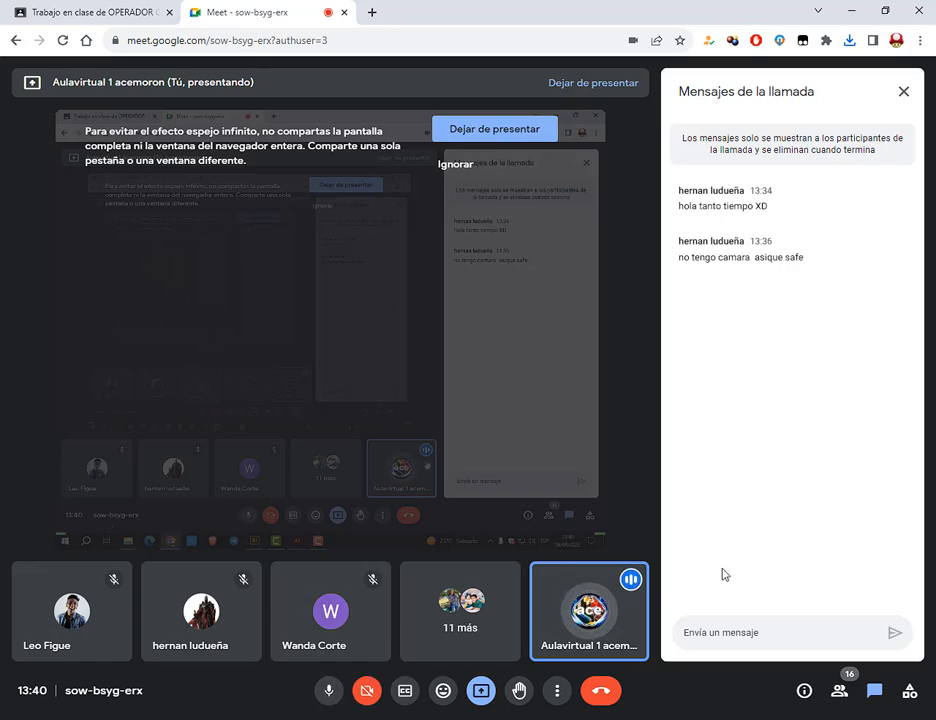
Set the Windows display scaling for apps and text to 125% in the accessibility settings, and close the settings
click(14, 719)
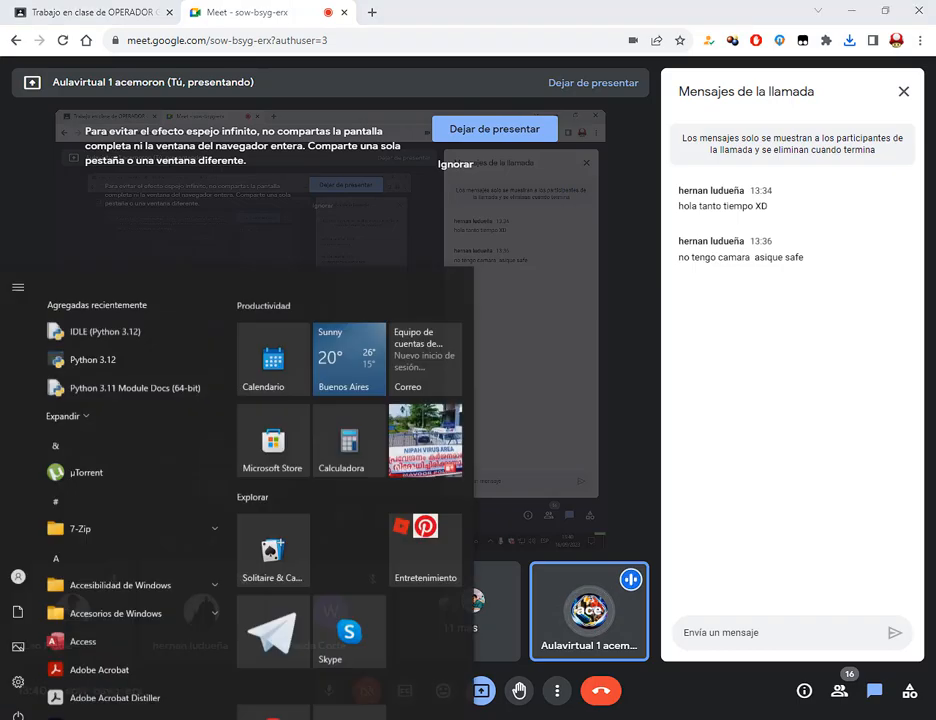
click(19, 668)
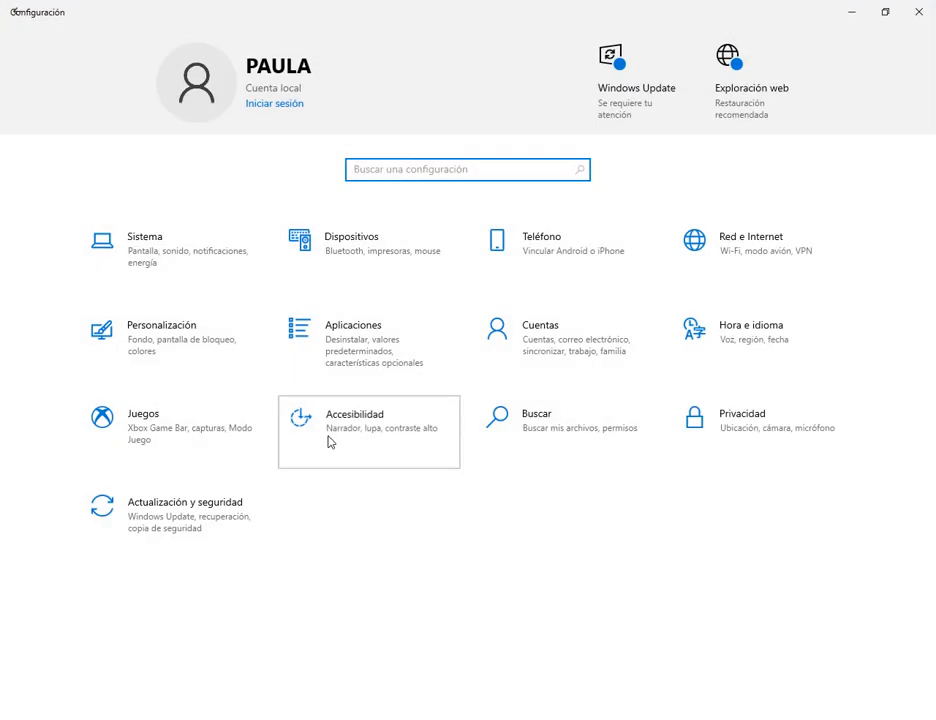
click(328, 441)
click(330, 378)
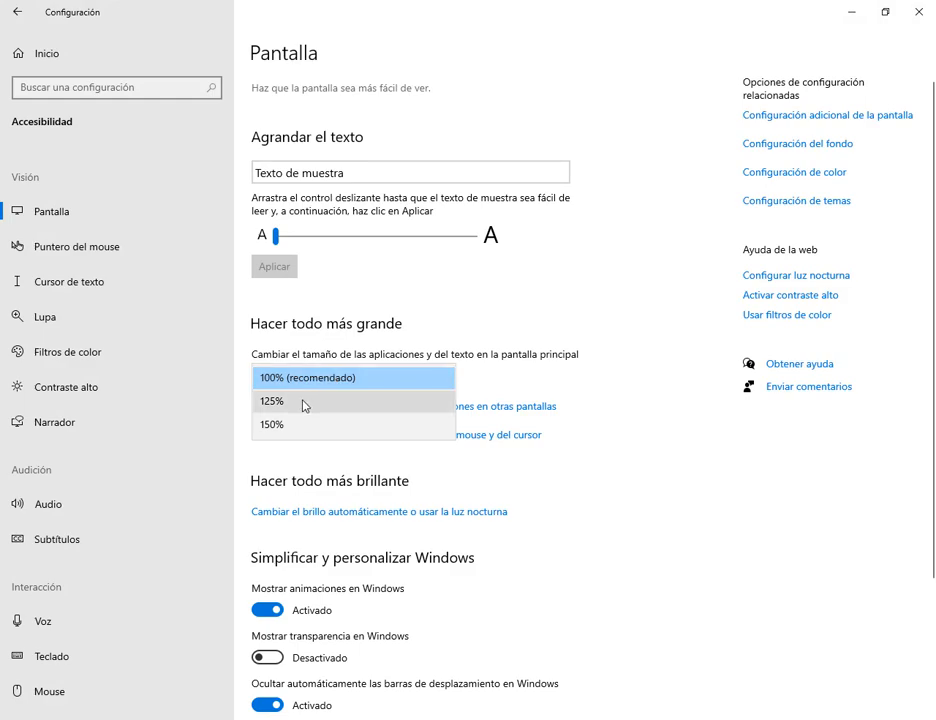
click(303, 403)
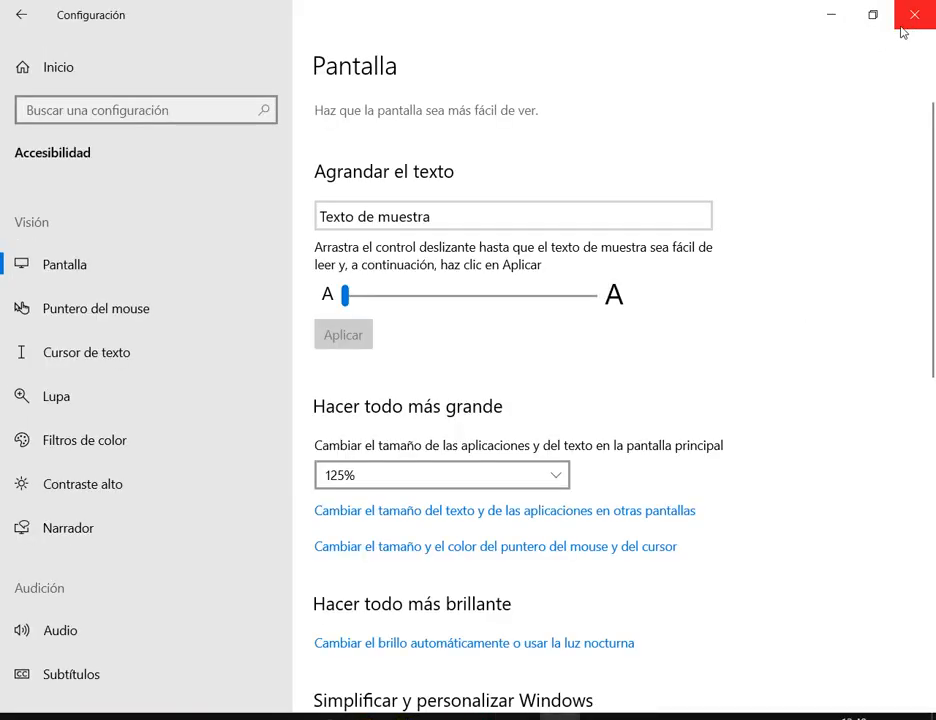
click(908, 27)
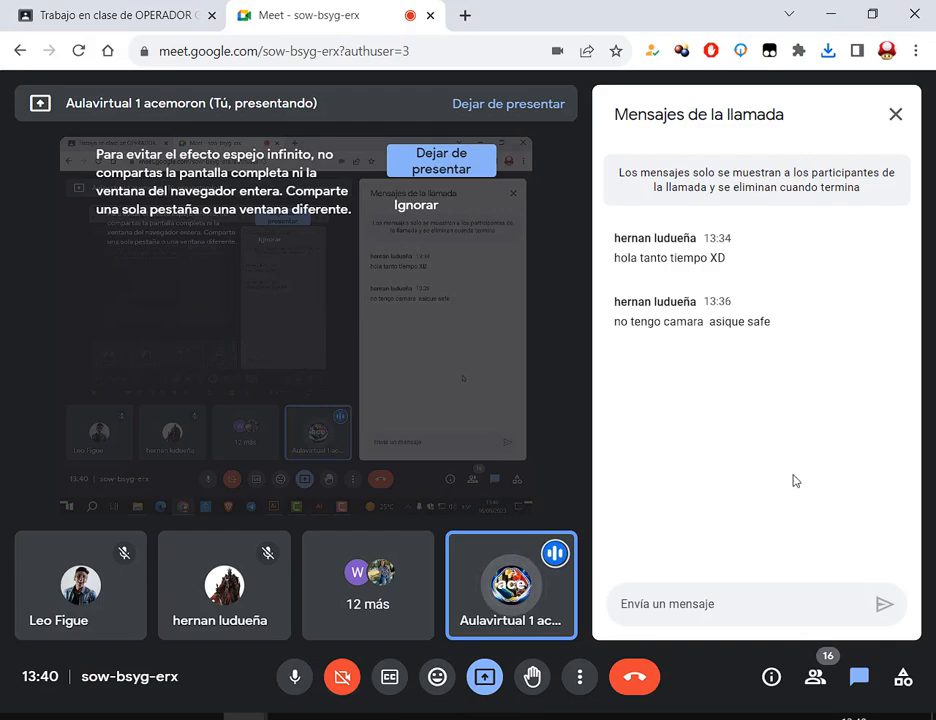
Switch from the Meet call to the newer Illustrator's start screen, followed by the older Illustrator's empty workspace
click(424, 717)
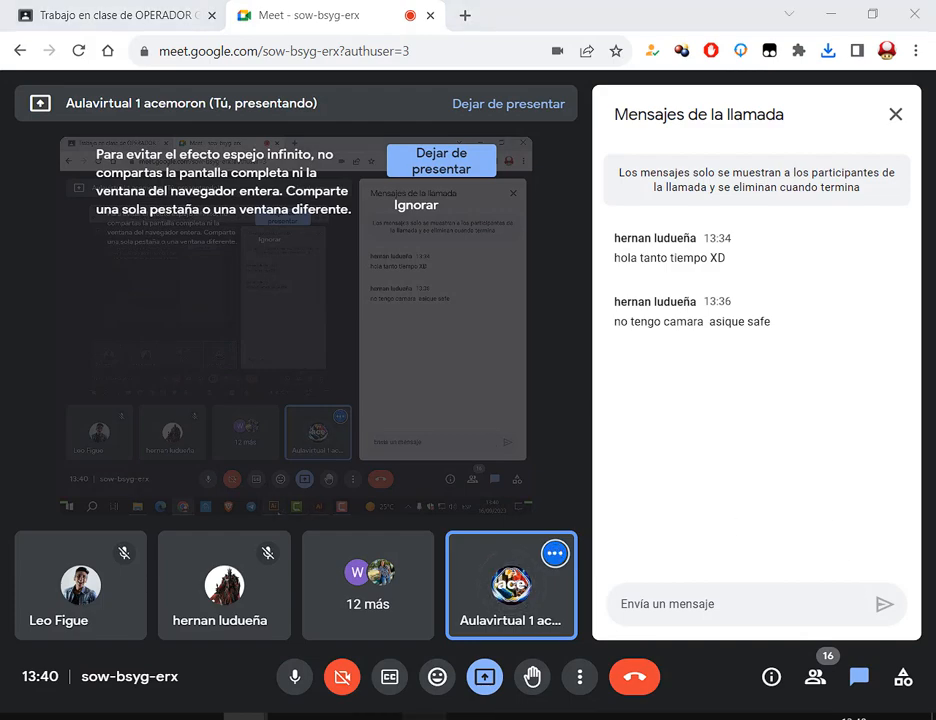
click(424, 124)
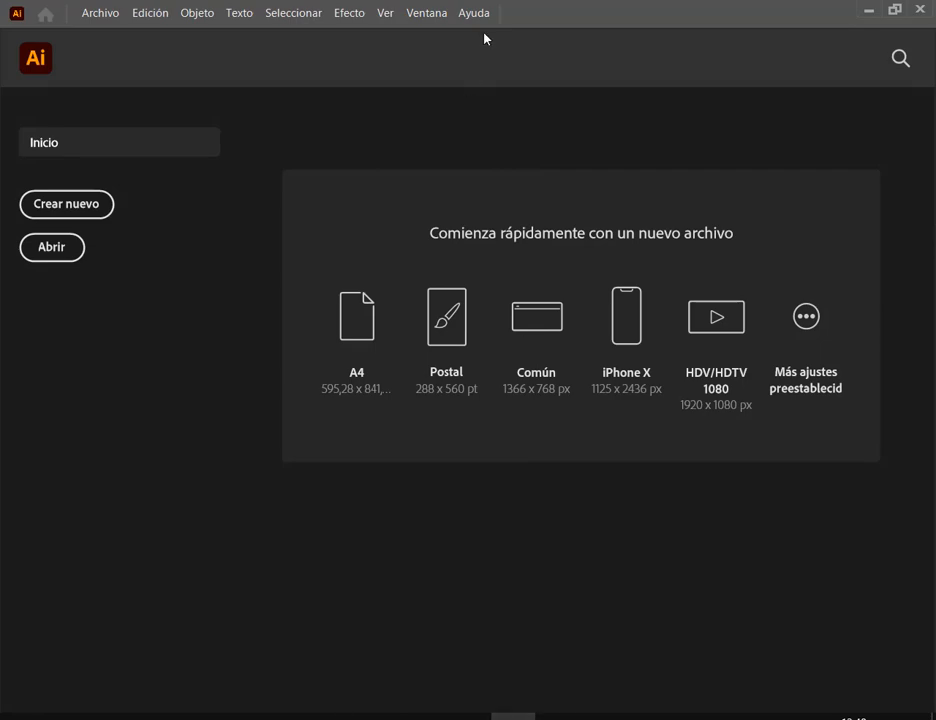
click(414, 713)
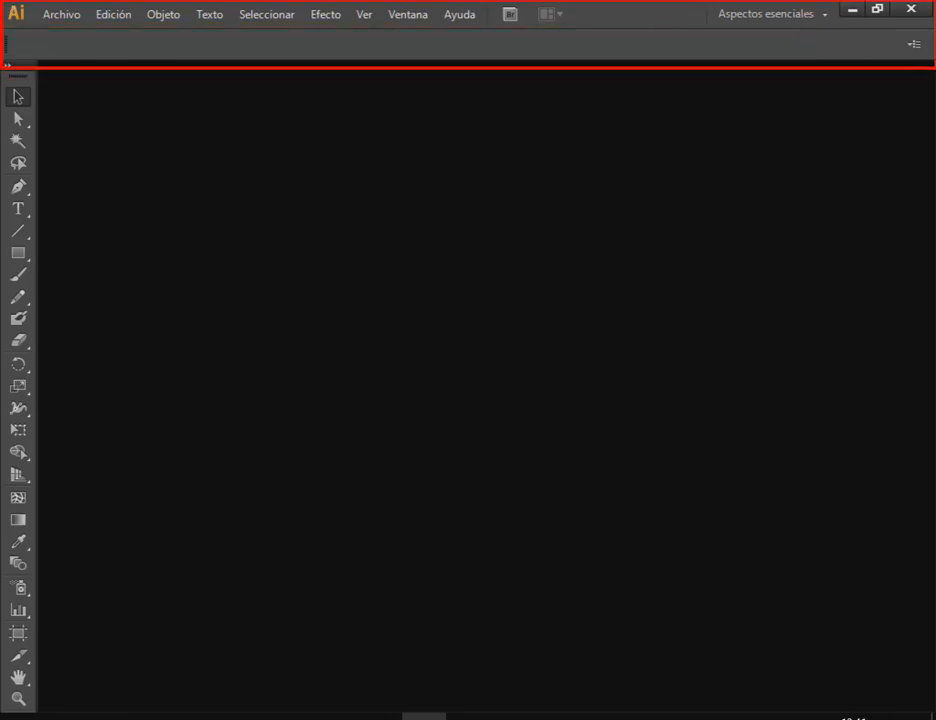
View the older Illustrator's About information to check its version, and dismiss it
click(464, 17)
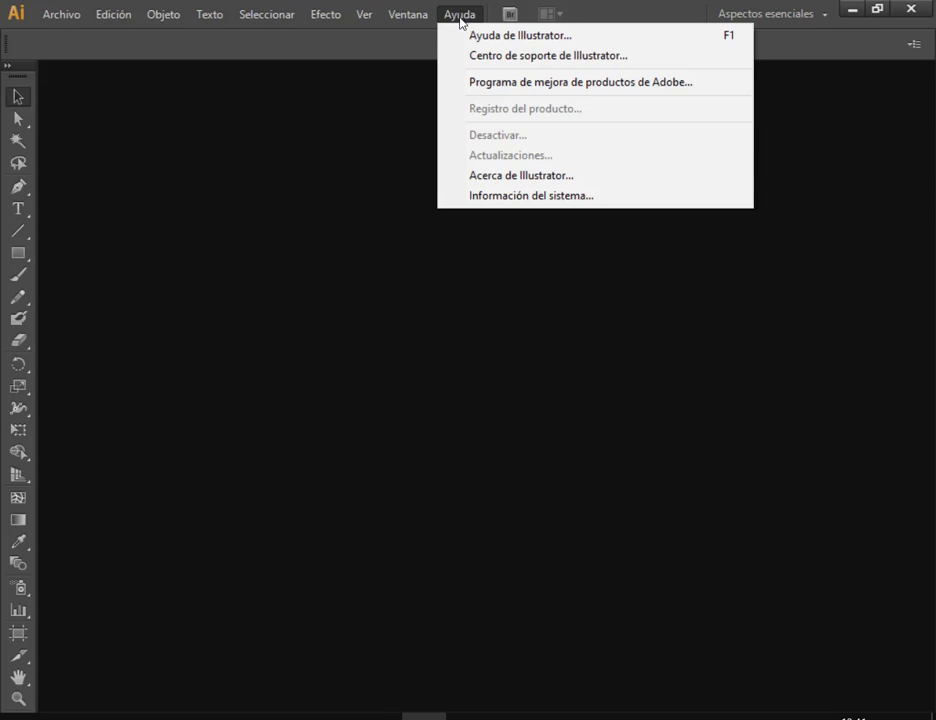
click(554, 176)
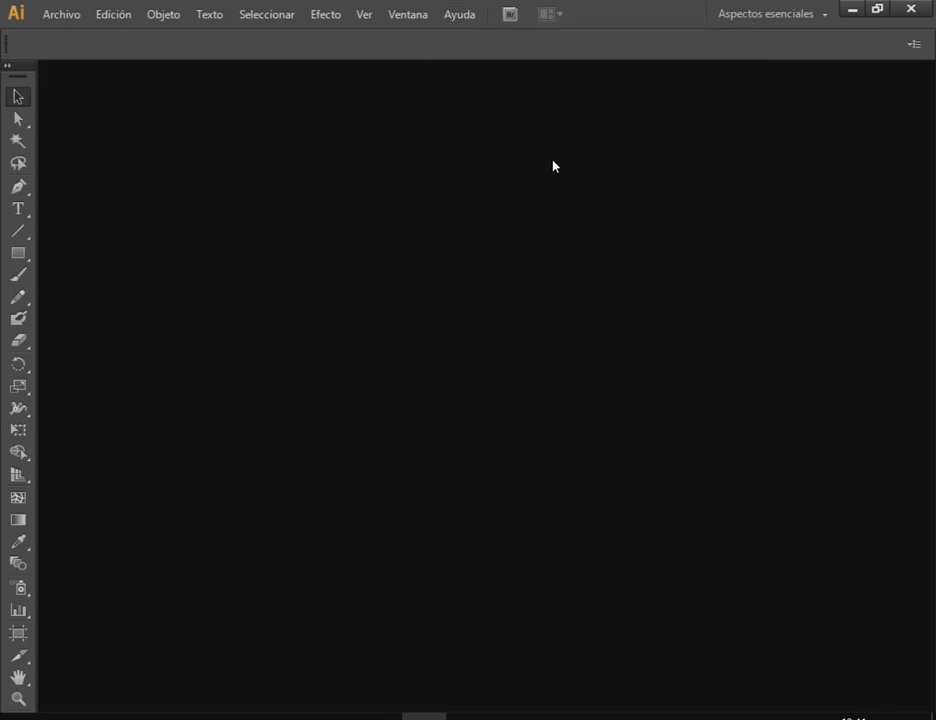
click(471, 17)
click(510, 180)
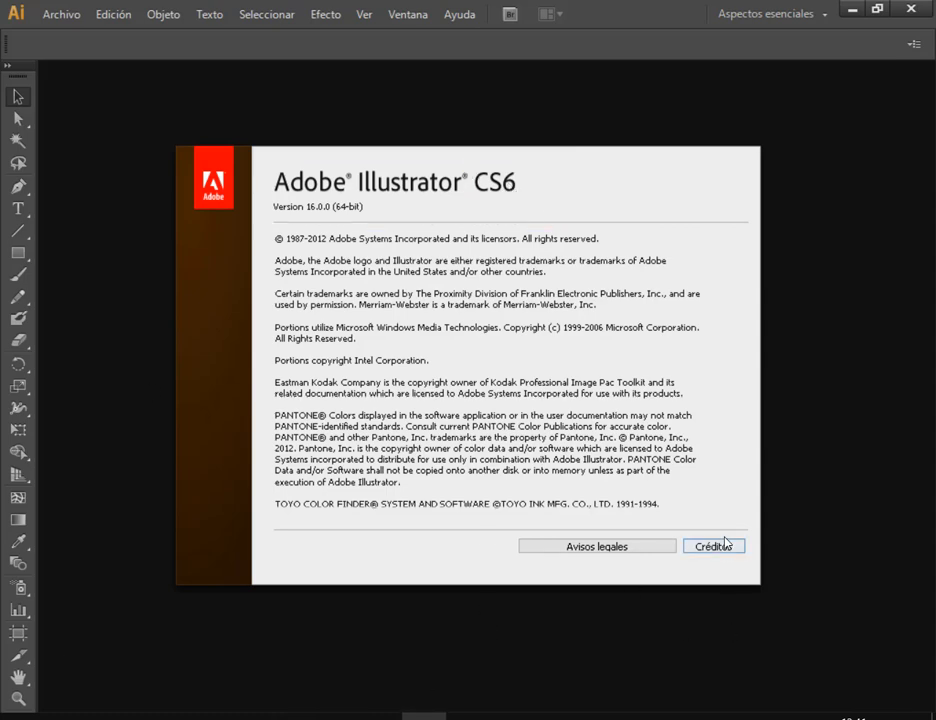
click(709, 283)
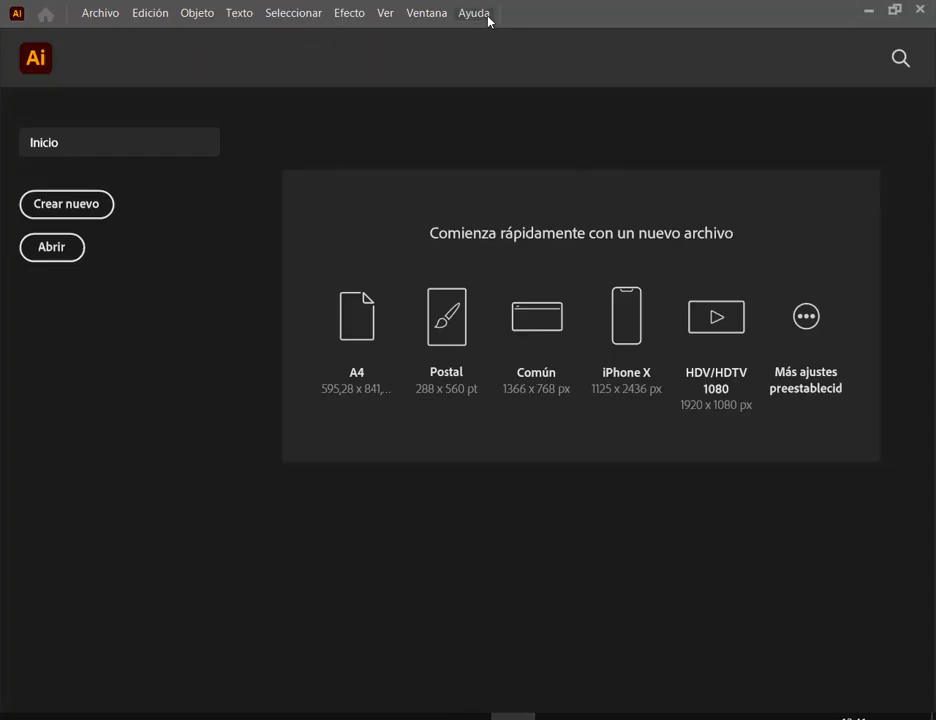
View the newer Illustrator's About information to check its version, and dismiss it
click(474, 13)
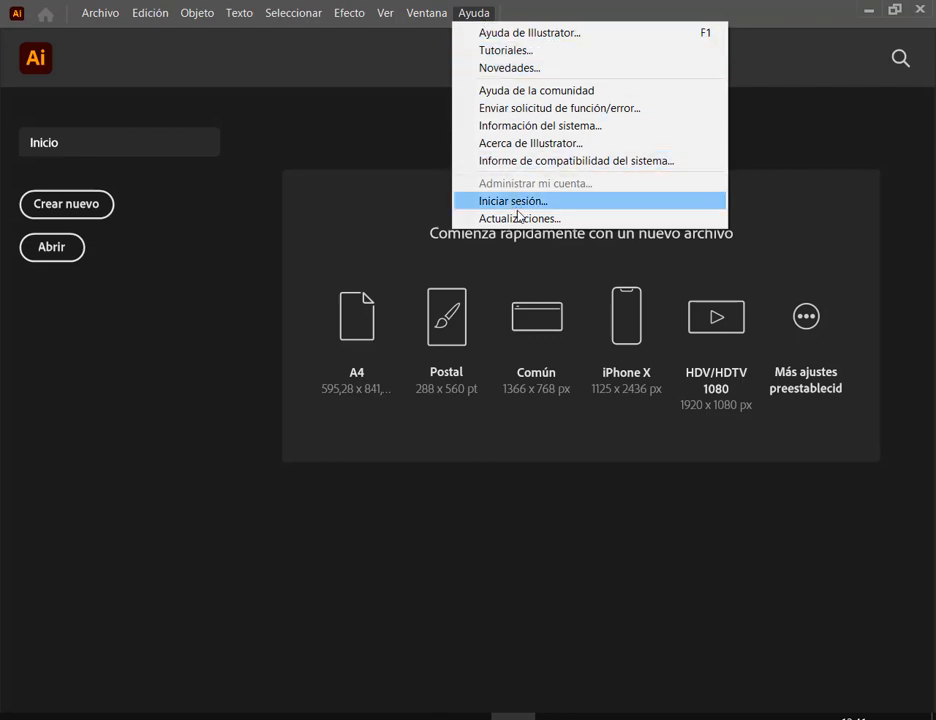
click(531, 146)
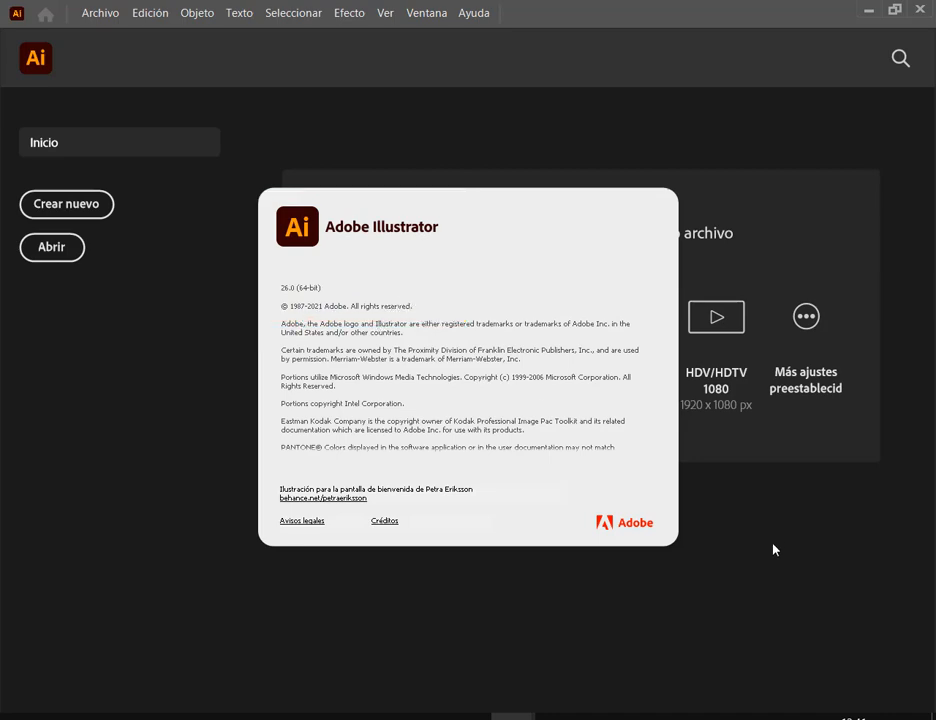
click(585, 285)
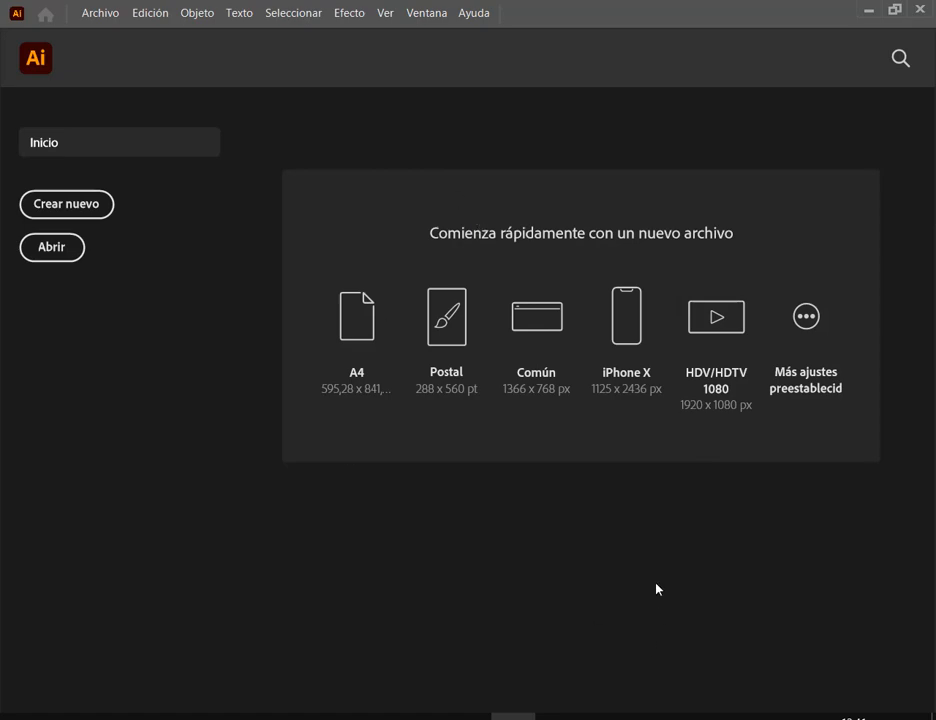
Search Windows for "il" to check which Illustrator versions are installed, and dismiss the search
click(25, 716)
text(il)
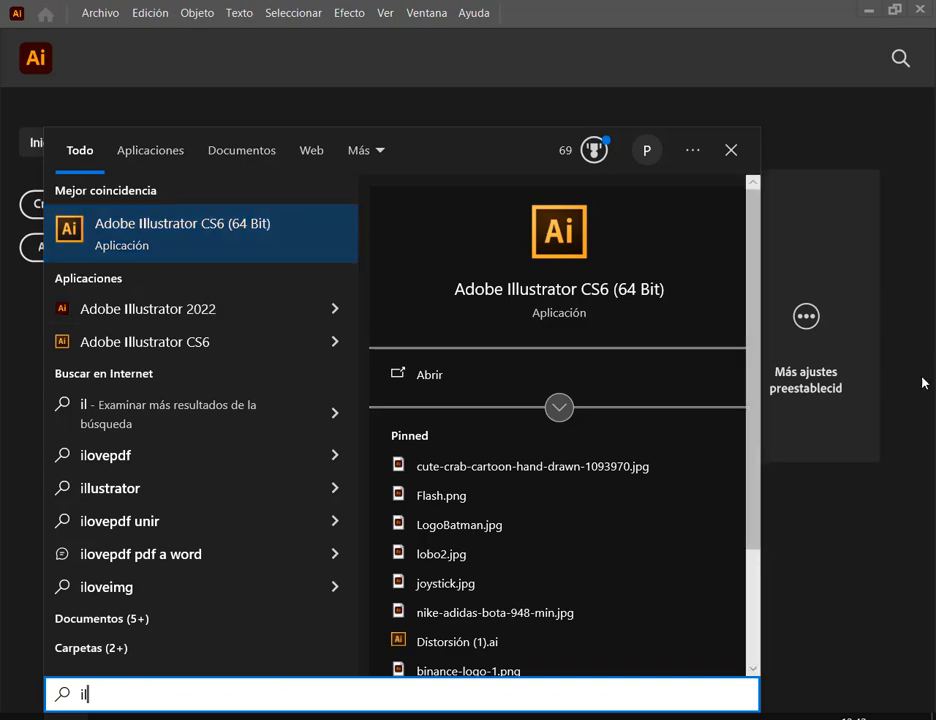
click(885, 560)
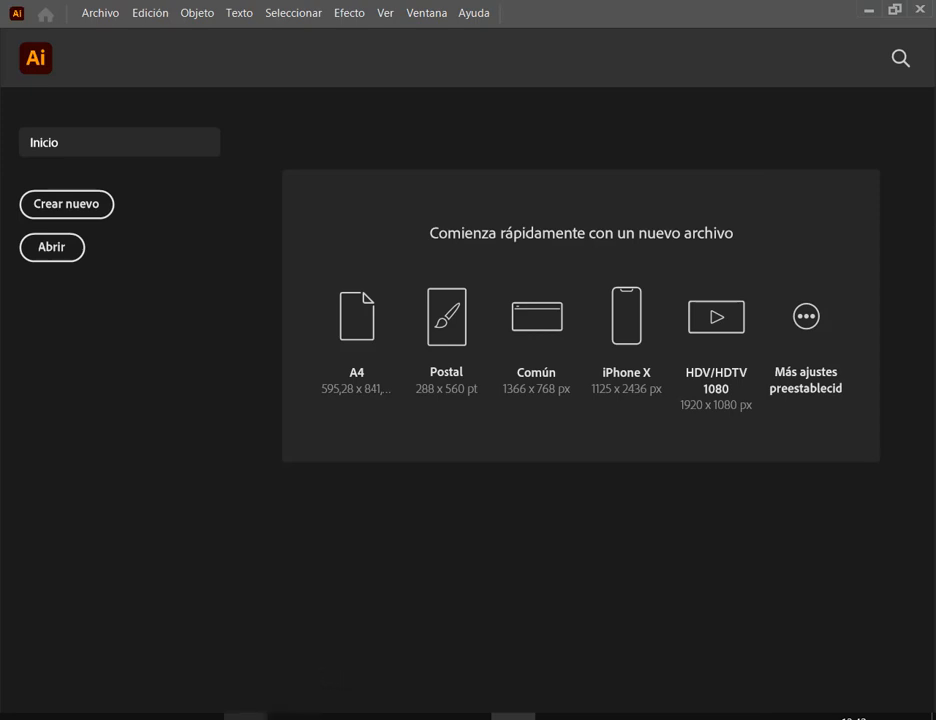
Return to the Classroom classwork through the Meet window and expand the Software Illustrator material under INFORMACIÓN IMPORTANTE
mouse_move(245, 714)
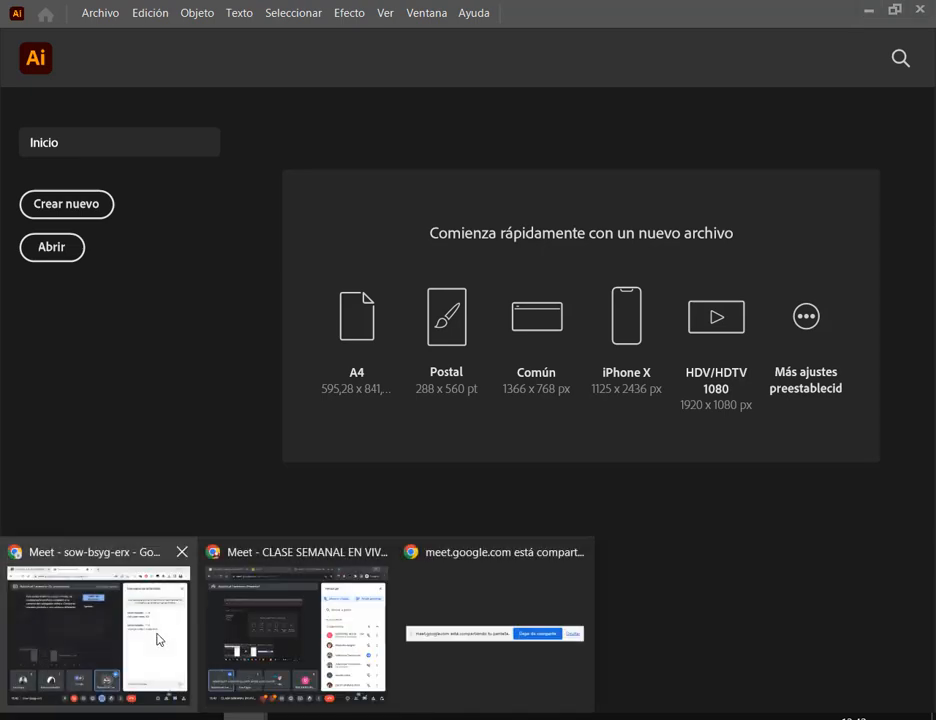
click(97, 627)
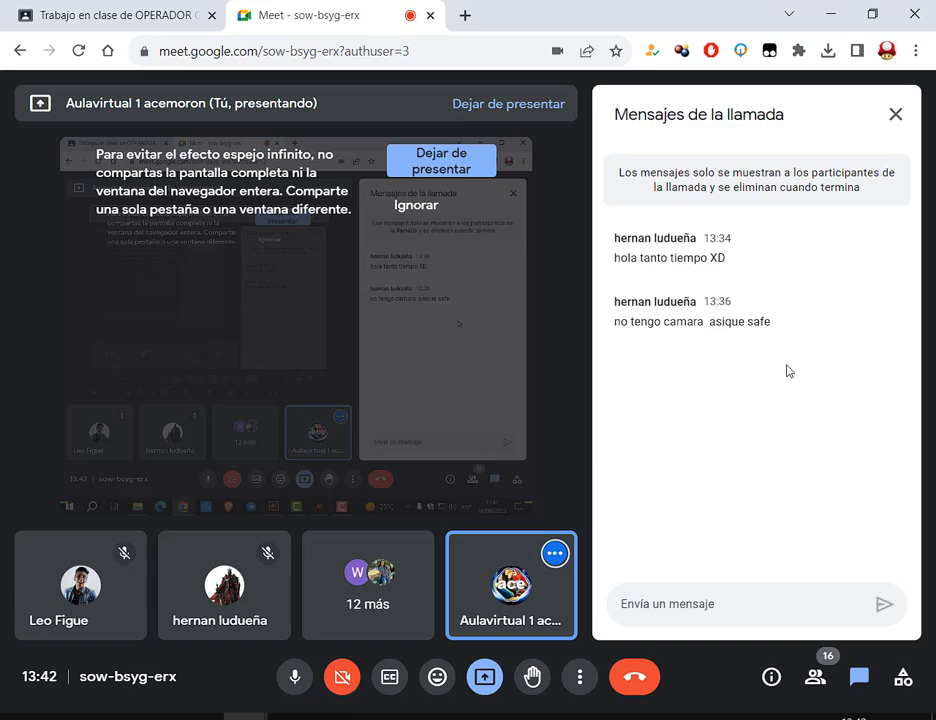
click(117, 10)
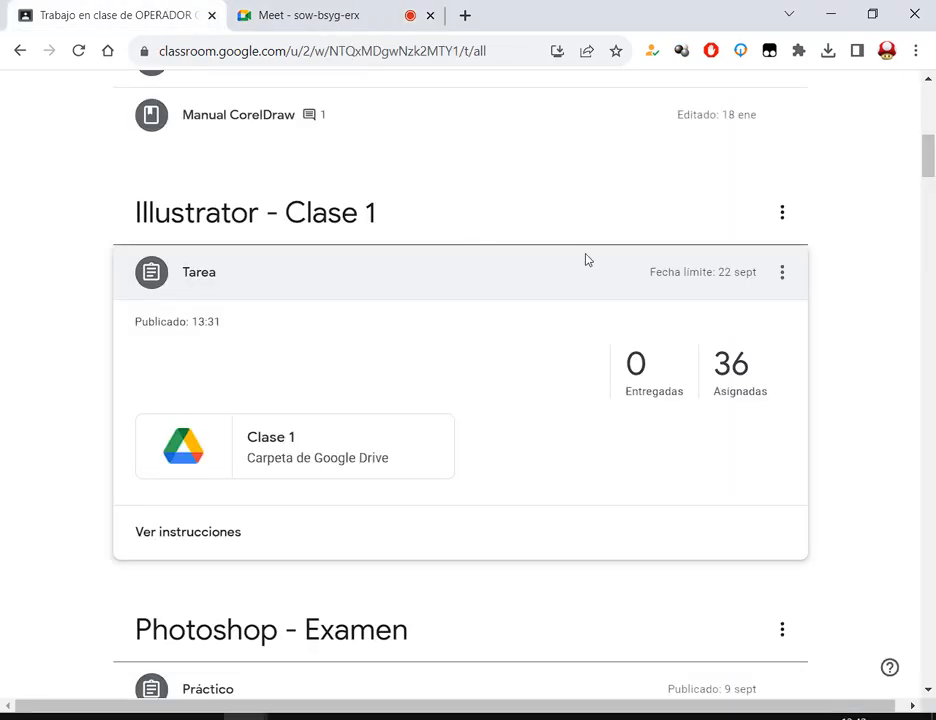
scroll(600, 350, up, 6)
click(324, 386)
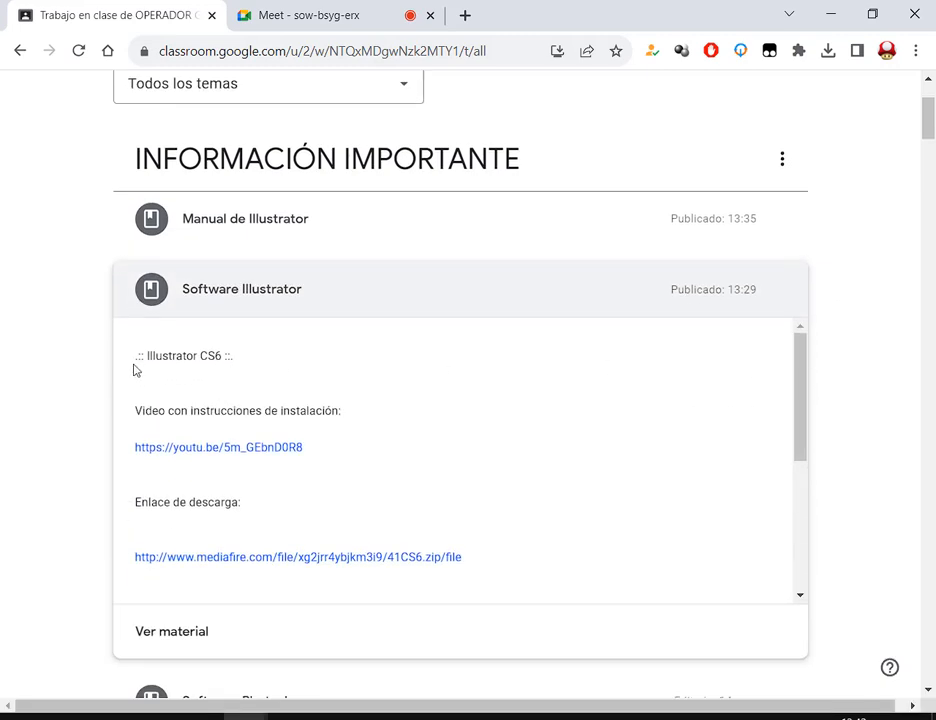
Point out the Illustrator CS6 heading in the Software Illustrator material with temporary red frames and arrows
drag(121, 341, 264, 372)
drag(336, 381, 230, 357)
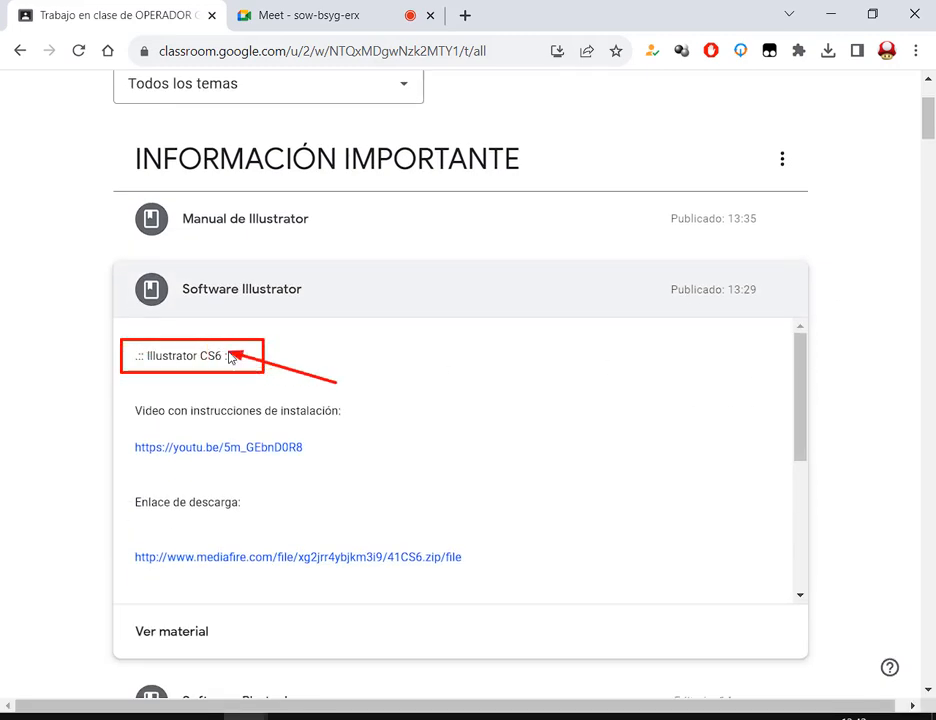
key(Escape)
drag(121, 340, 246, 375)
drag(359, 344, 241, 352)
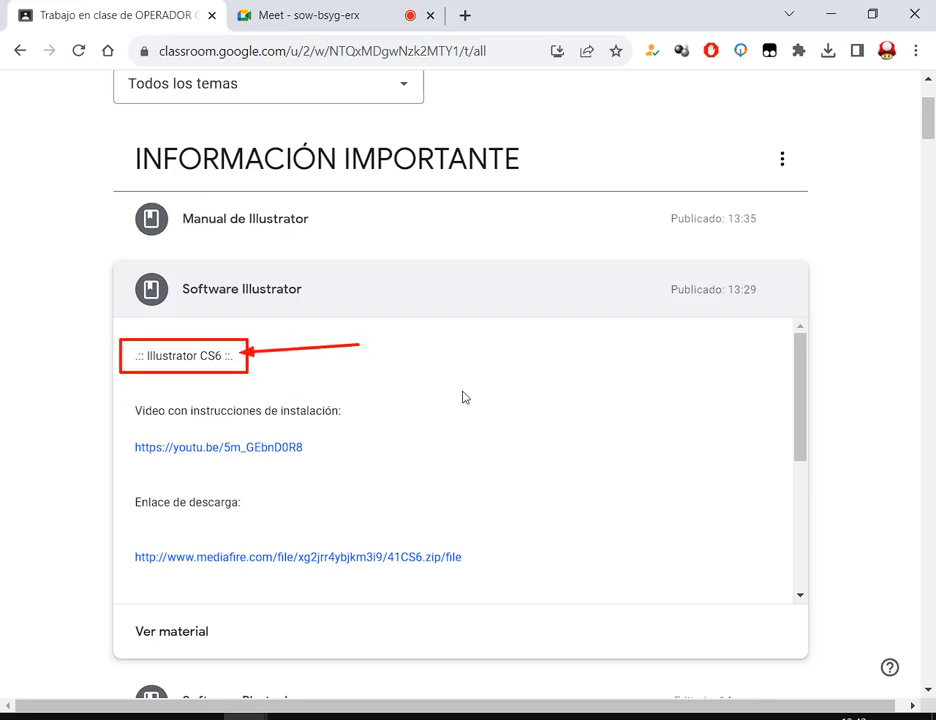
key(Escape)
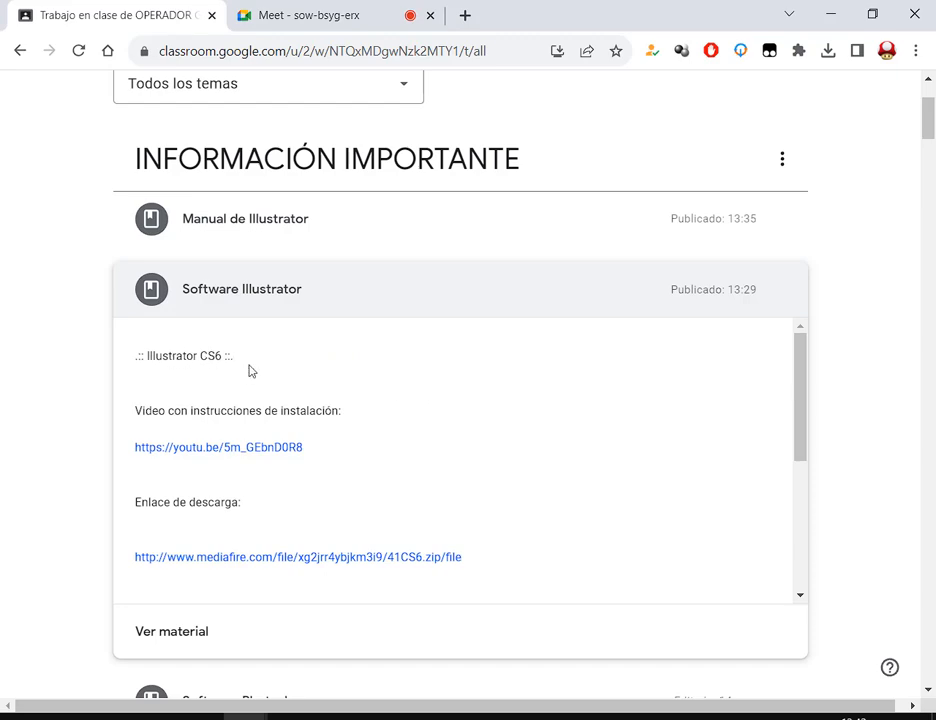
Check the Meet call and its chat for student replies, briefly revisiting the Illustrator start screen and the Classroom page
click(313, 12)
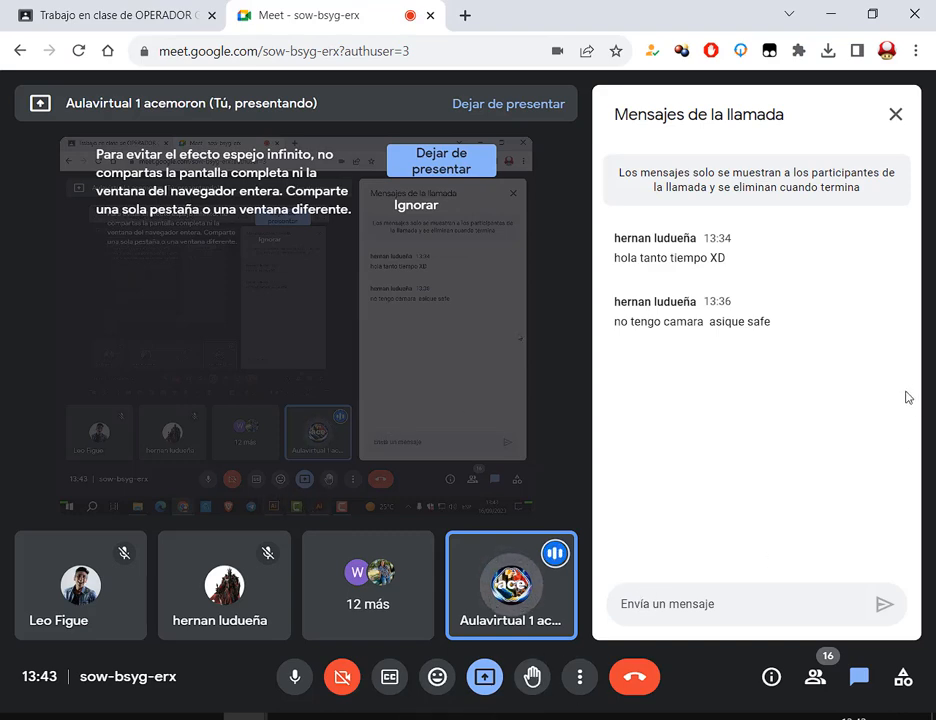
click(424, 717)
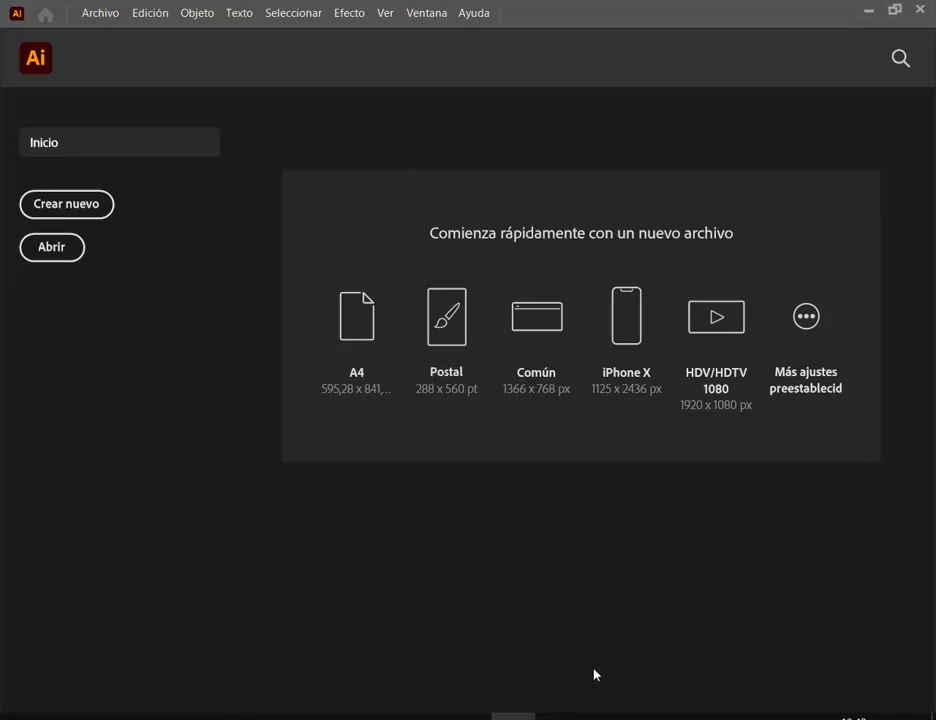
click(243, 717)
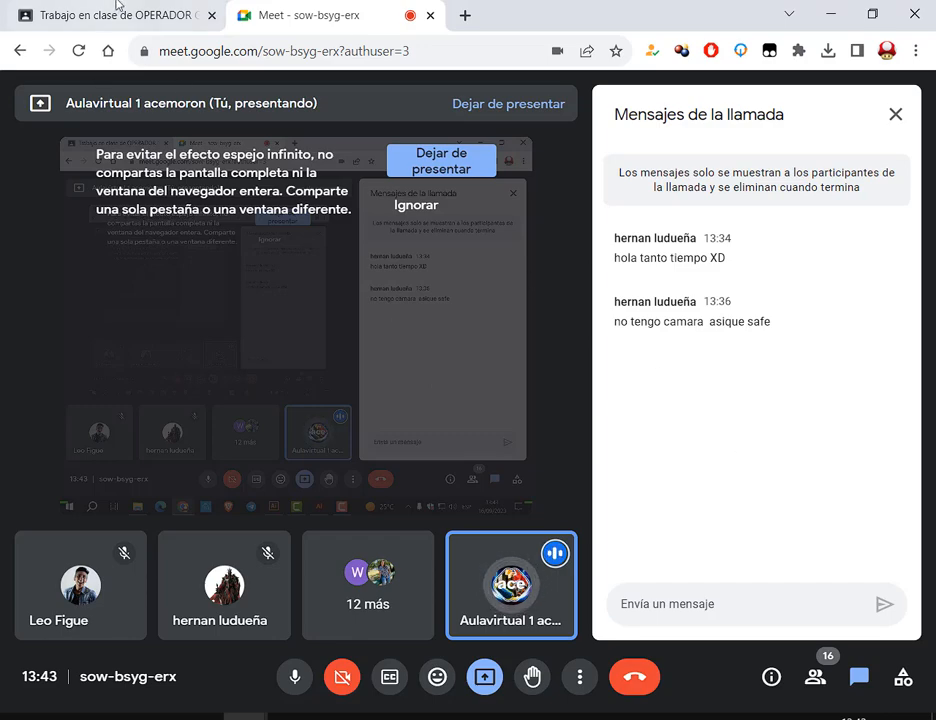
click(200, 17)
click(345, 12)
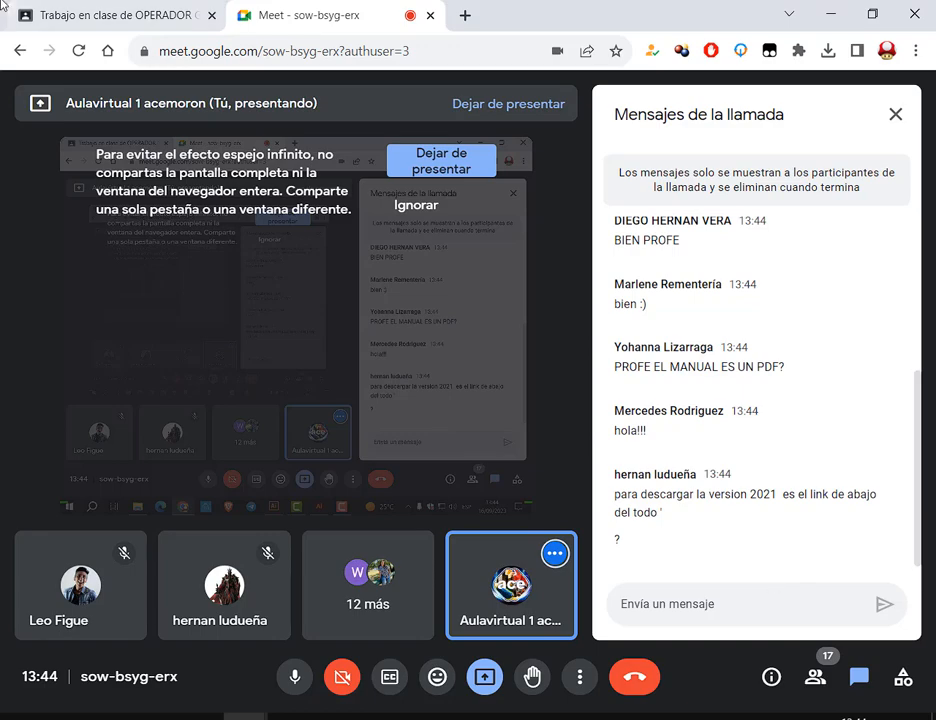
Show the Illustrator 2021 section of the Software Illustrator material and mark its step-by-step page link with a red frame and arrow
click(40, 10)
scroll(200, 390, down, 4)
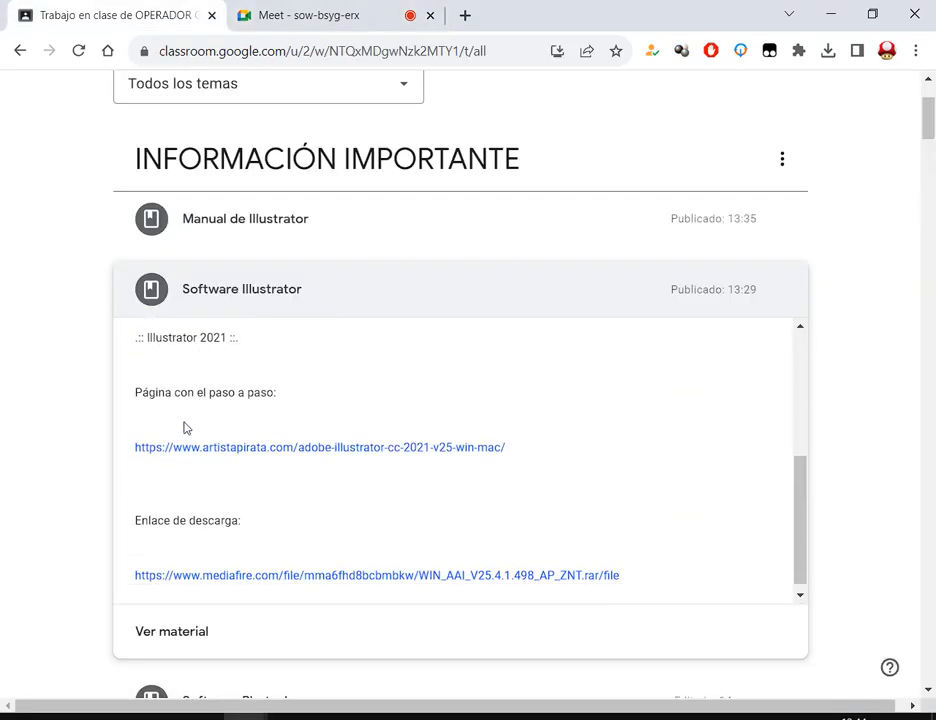
scroll(250, 490, down, 1)
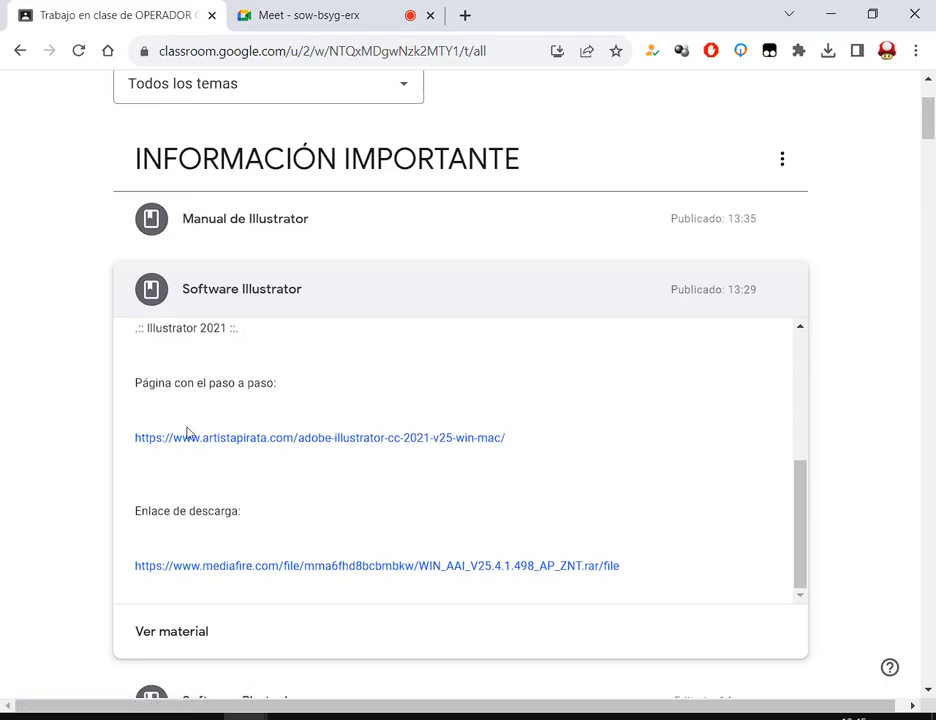
drag(121, 413, 563, 459)
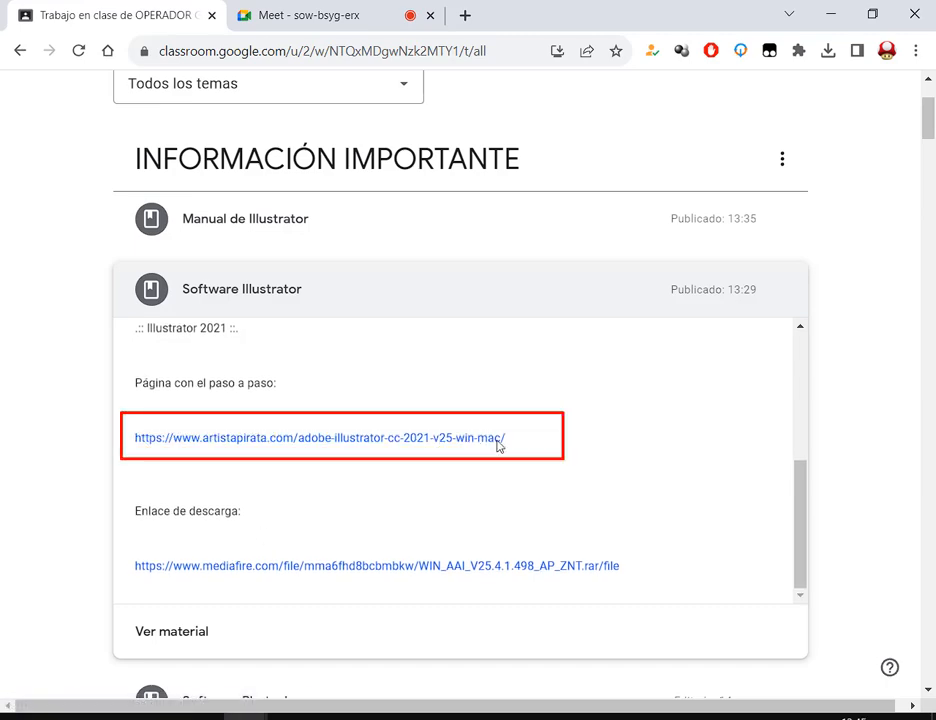
drag(486, 358, 467, 427)
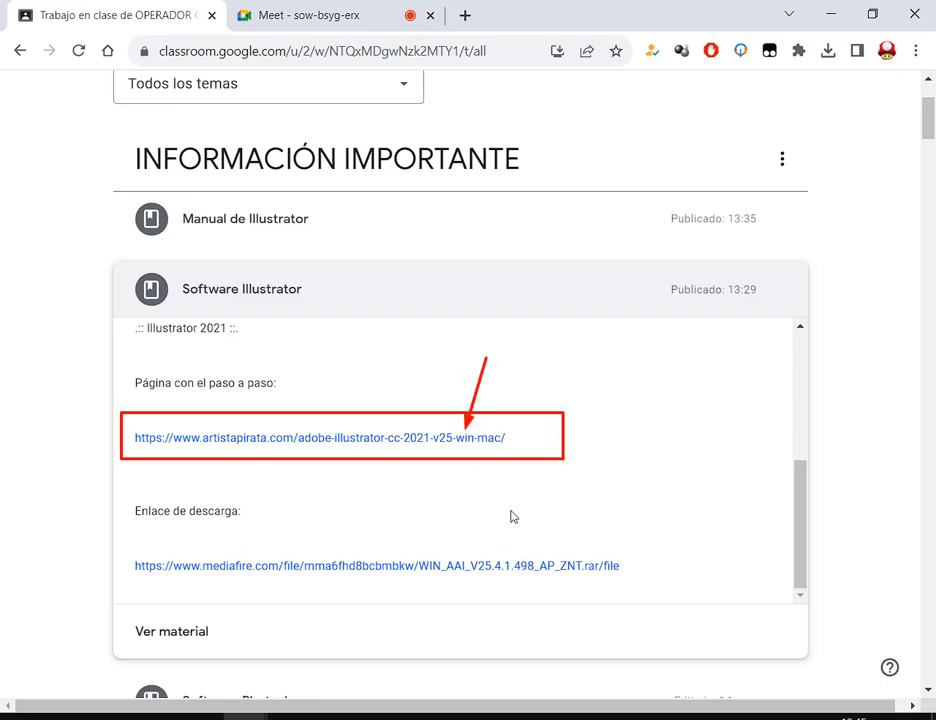
Point out "mac" in the Illustrator 2021 step-by-step link and "WIN" in its download link with temporary red frames
drag(629, 495, 593, 556)
key(ctrl+z)
key(ctrl+z)
drag(496, 514, 502, 445)
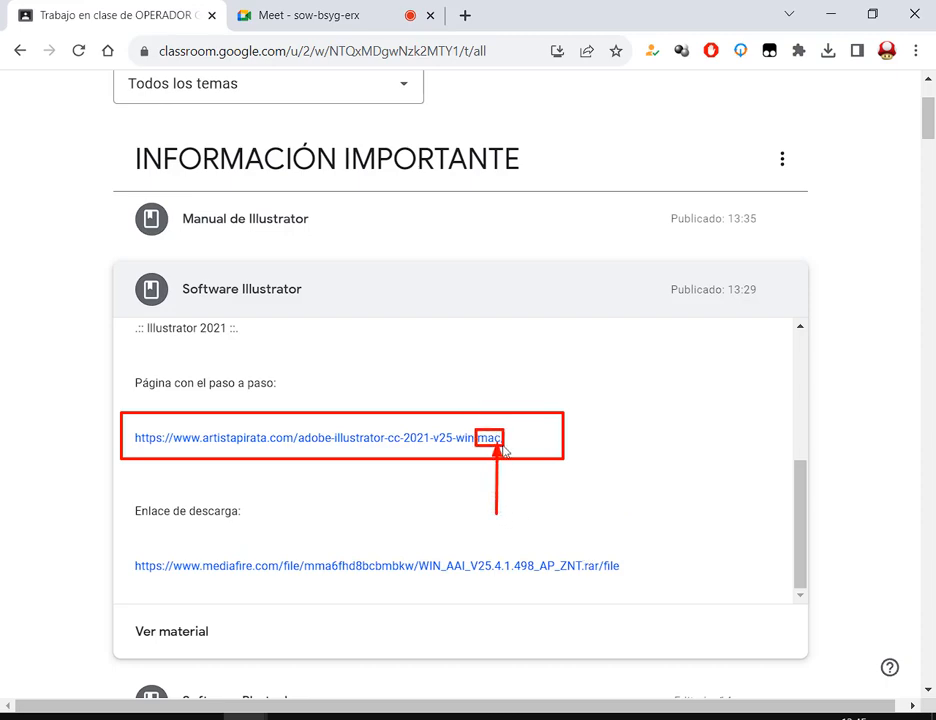
key(Escape)
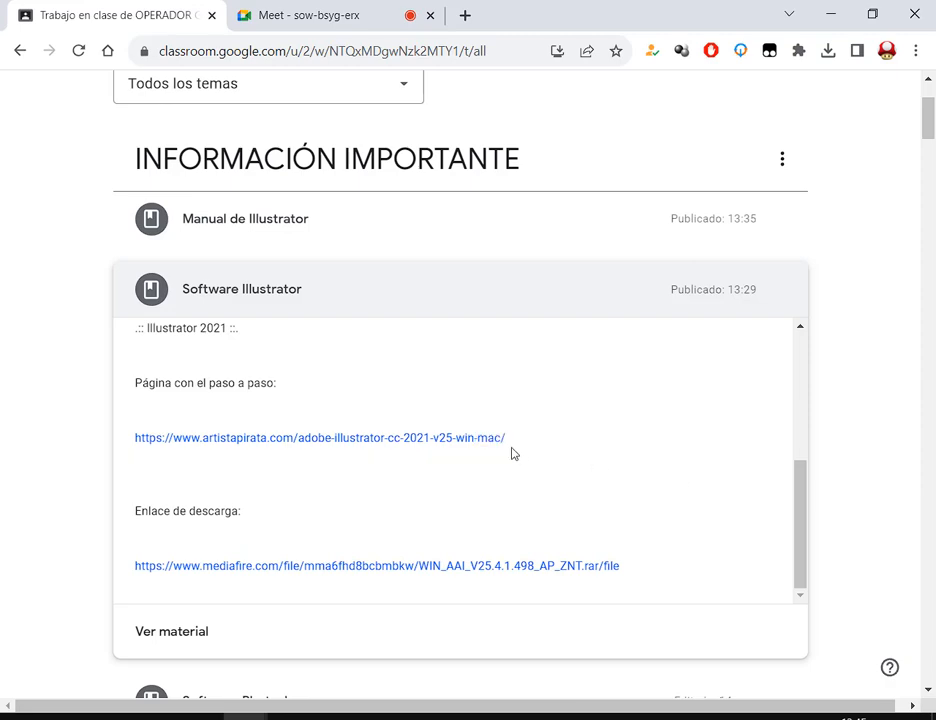
drag(474, 424, 514, 459)
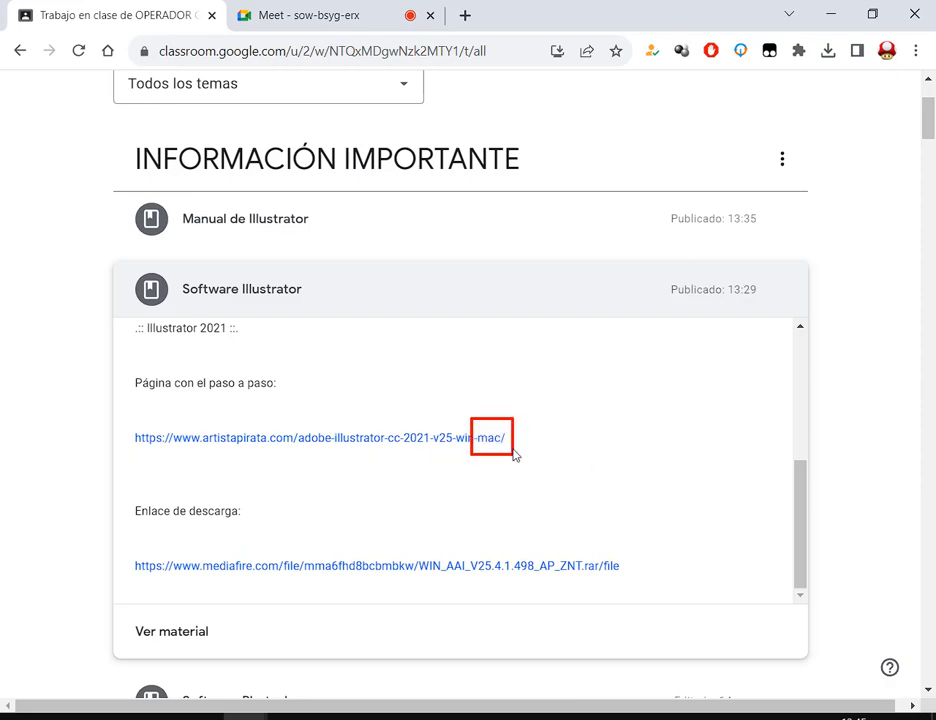
key(Escape)
drag(418, 551, 446, 589)
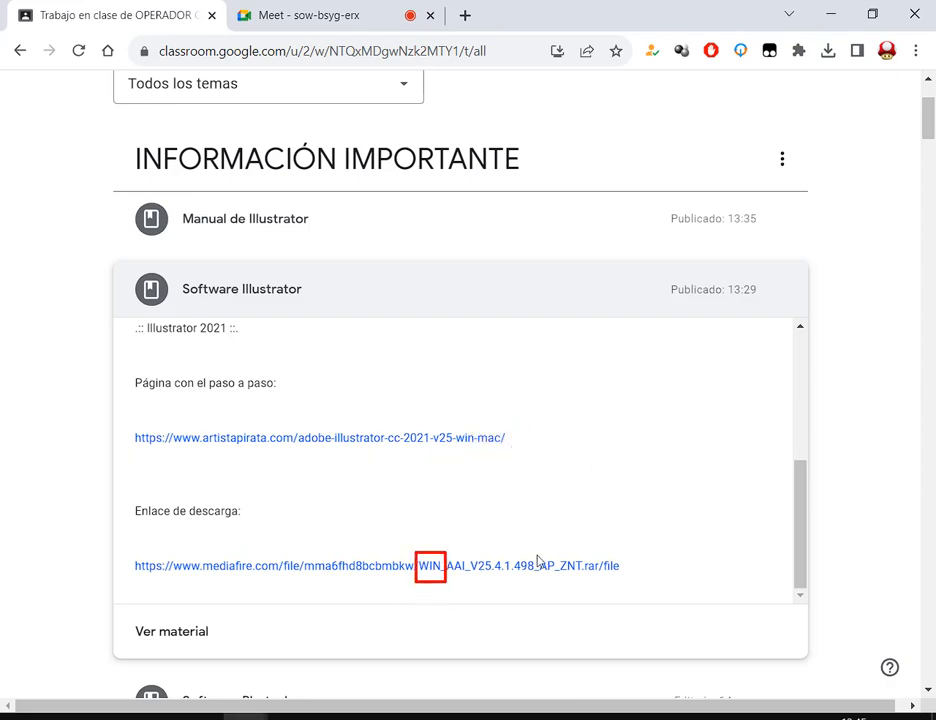
key(Escape)
Go back over the Illustrator CS6 links in the Software Illustrator material and read the student questions in the Meet chat
scroll(597, 499, up, 3)
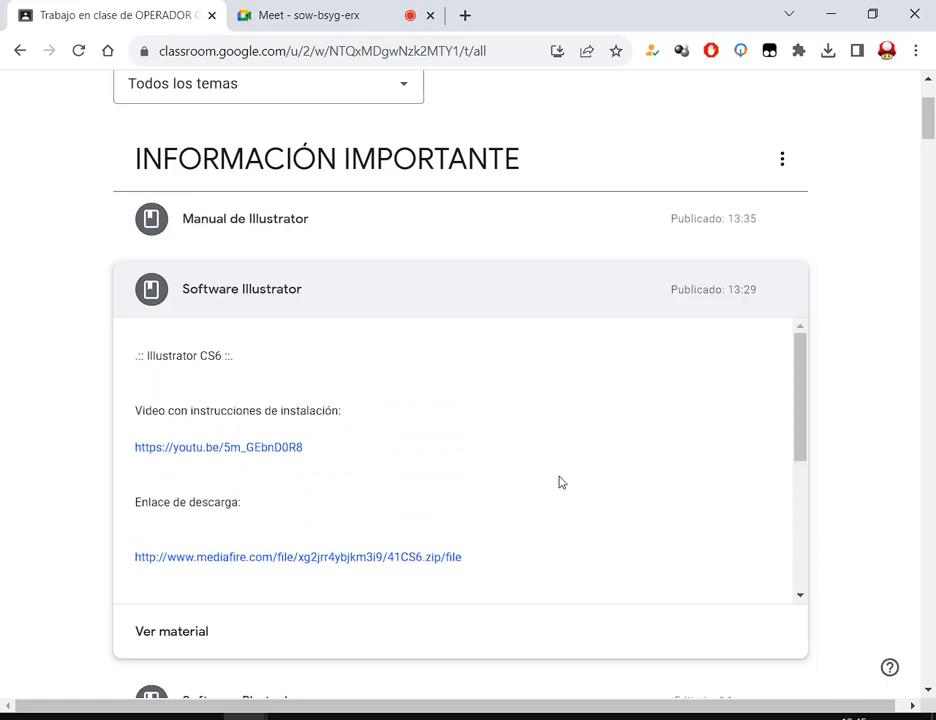
scroll(560, 483, up, 3)
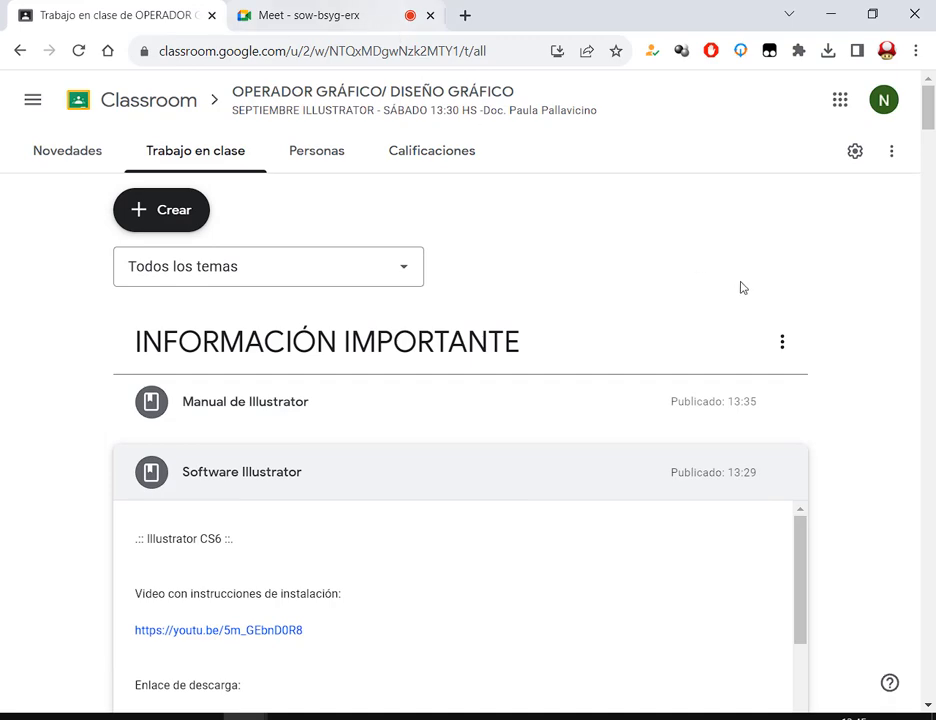
scroll(735, 350, down, 1)
scroll(217, 466, down, 1)
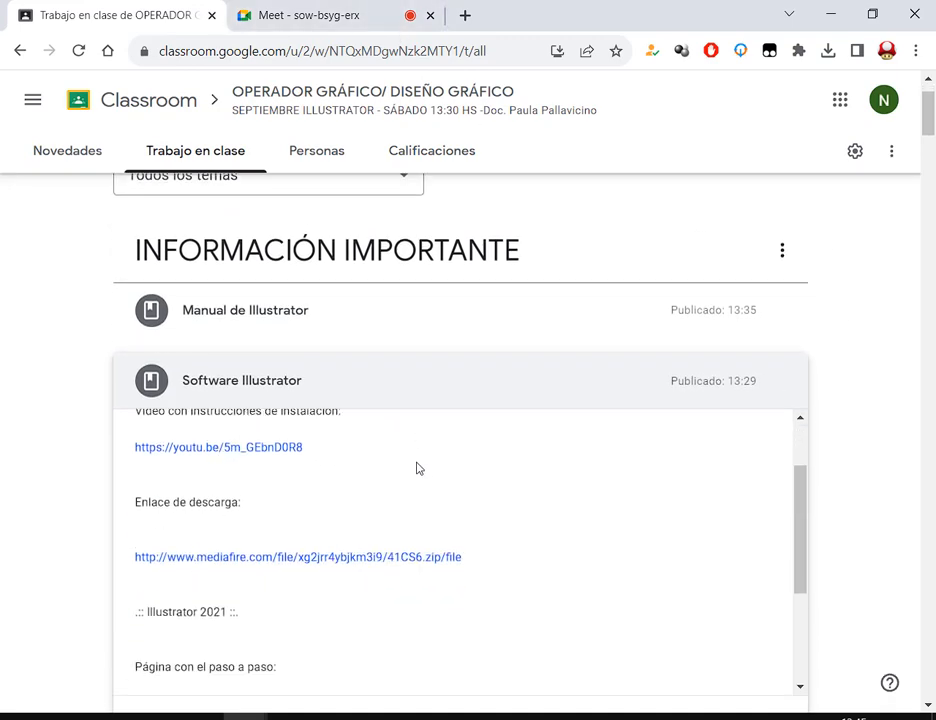
click(318, 12)
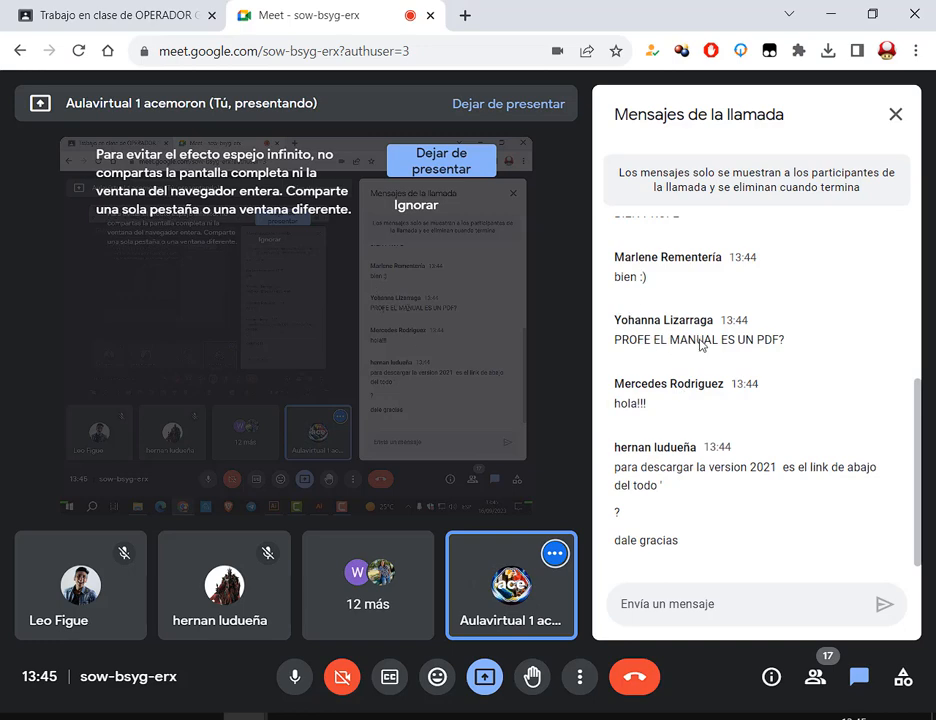
drag(702, 348, 777, 348)
click(777, 345)
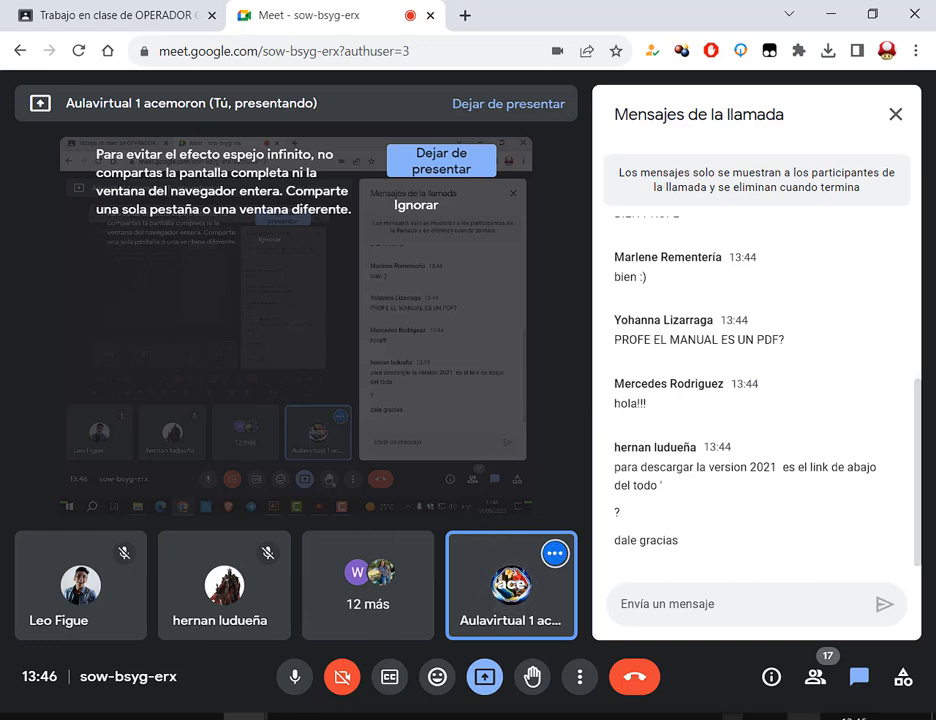
Briefly show the desktop with the Illustrator folder and return to the Meet call
click(933, 717)
click(288, 578)
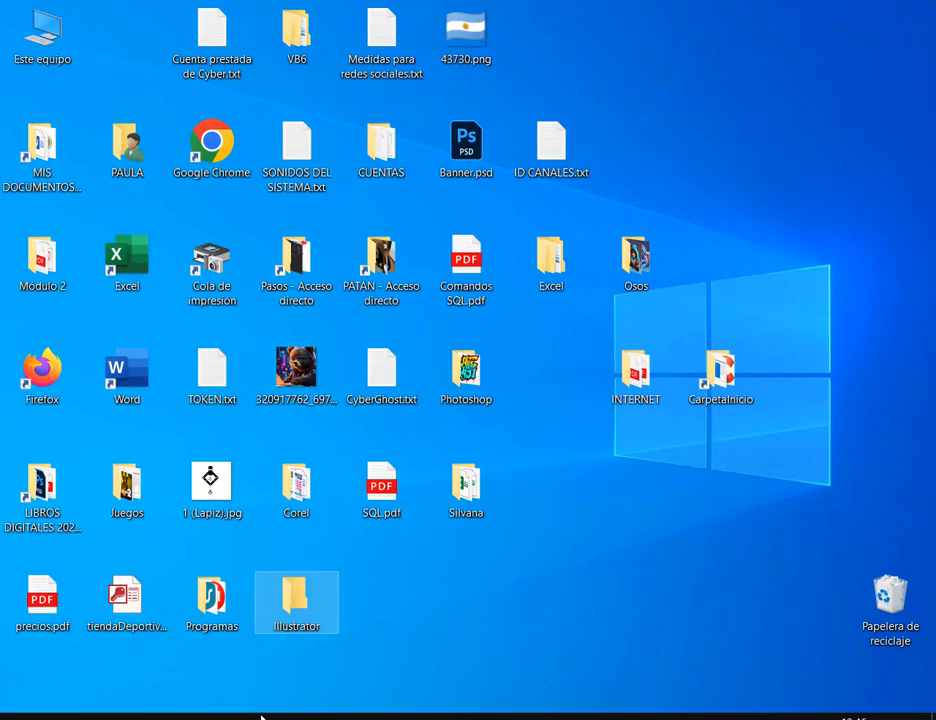
mouse_move(260, 716)
click(133, 606)
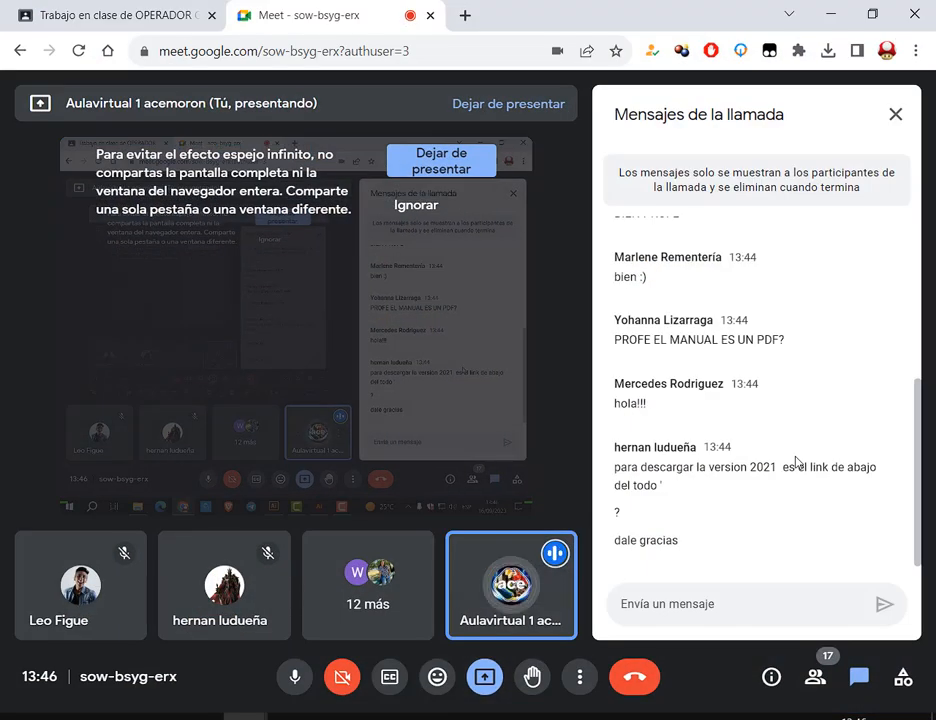
Open the Clase 1 Drive folder from the Tarea under Illustrator - Clase 1 and preview 1 (Lapiz).jpg
click(118, 12)
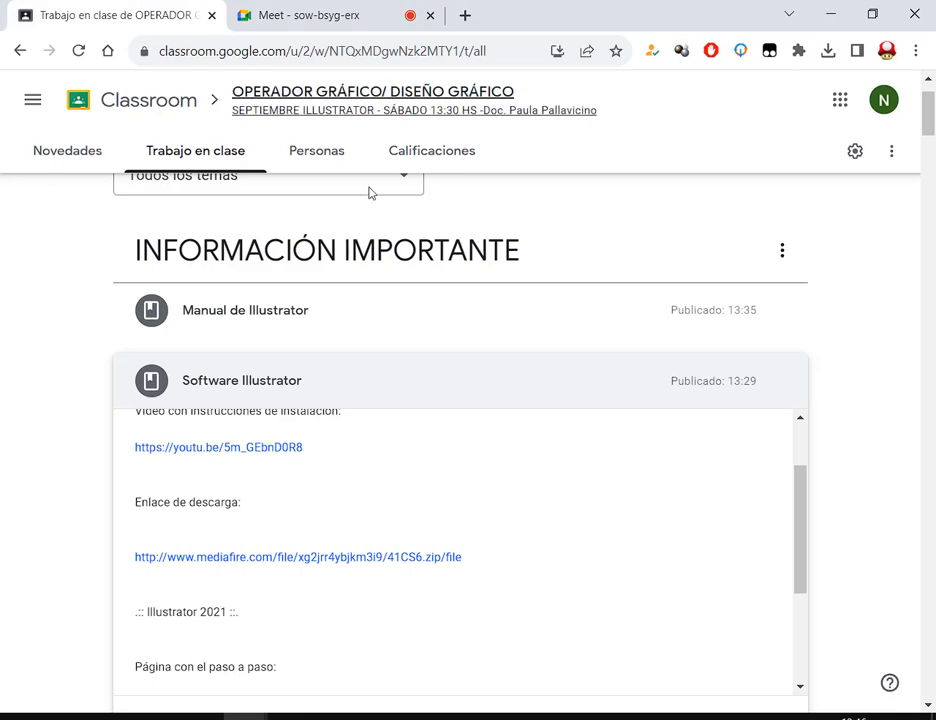
scroll(910, 393, down, 9)
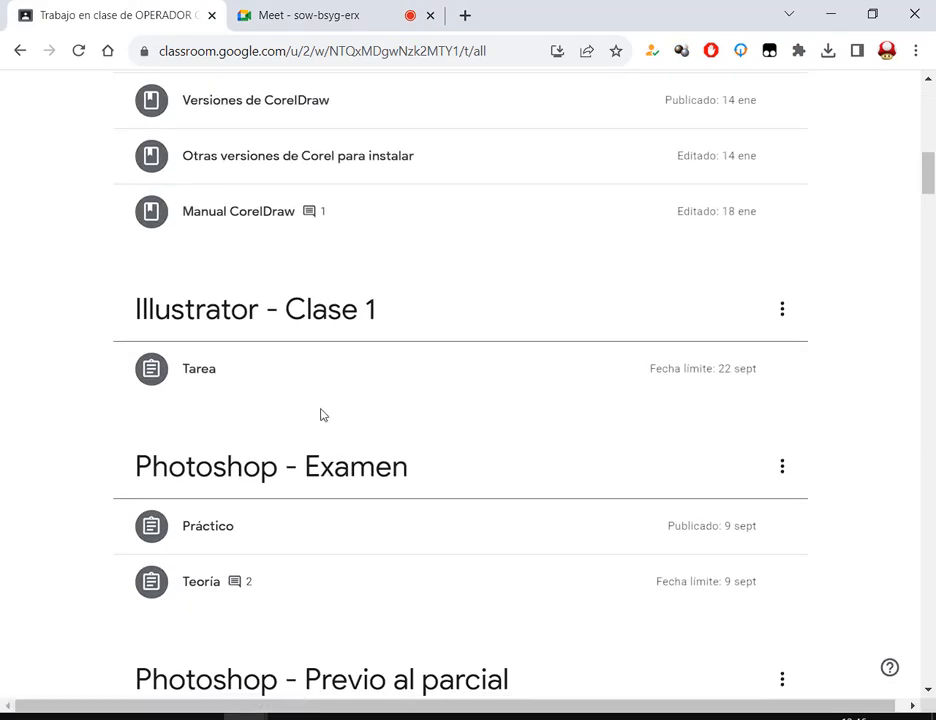
click(234, 384)
click(322, 552)
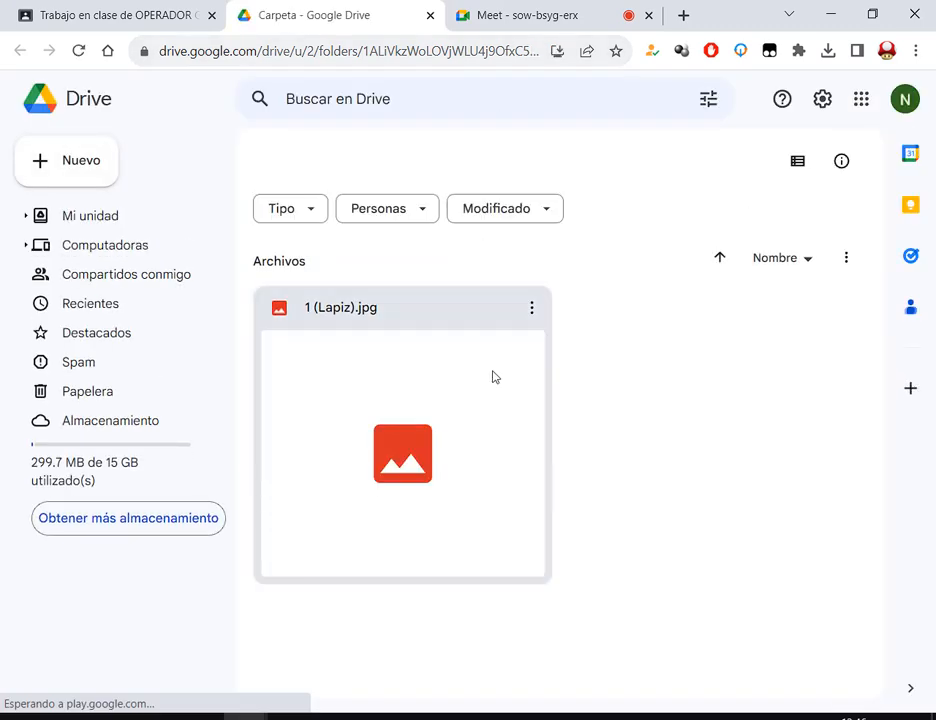
double_click(537, 430)
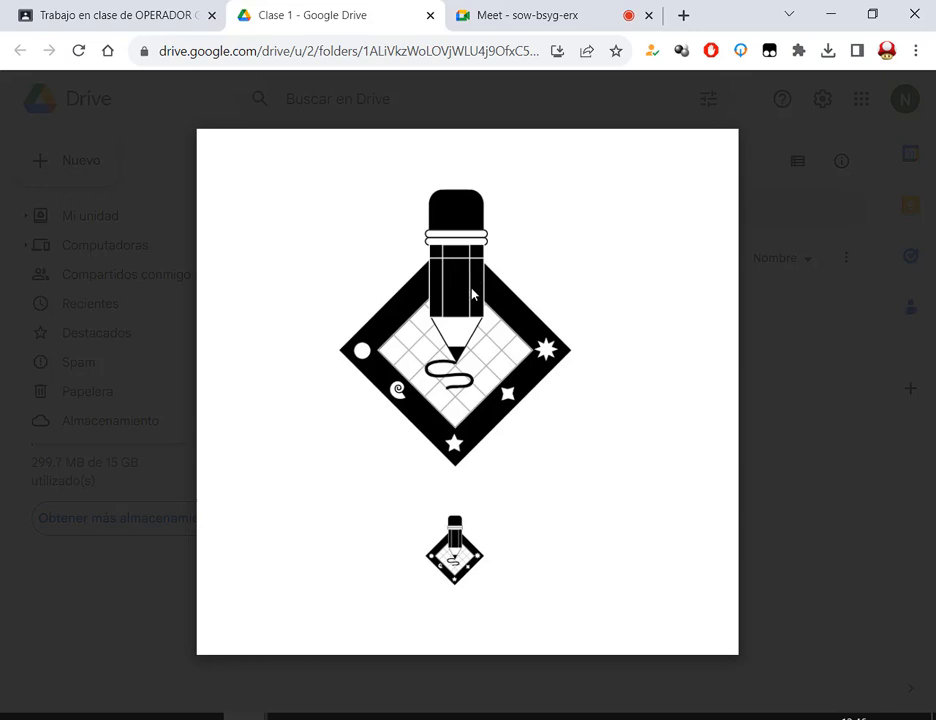
Point out the diamond, its small shapes and the pencil's eraser in the sample drawing with temporary red frames and arrows
drag(343, 328, 375, 370)
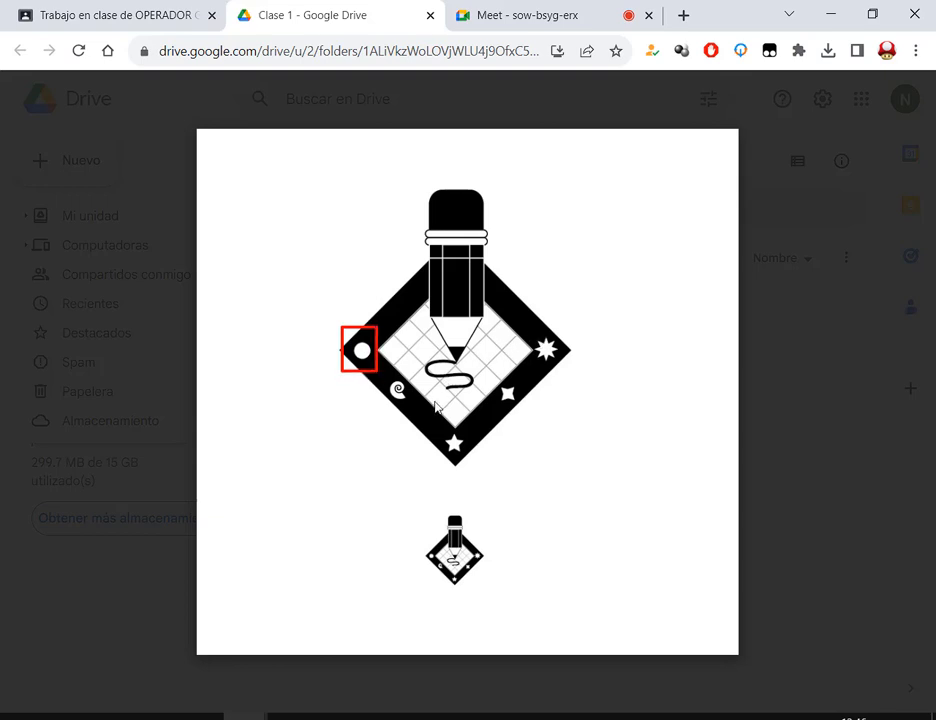
drag(440, 419, 487, 475)
drag(497, 373, 529, 409)
drag(529, 331, 572, 368)
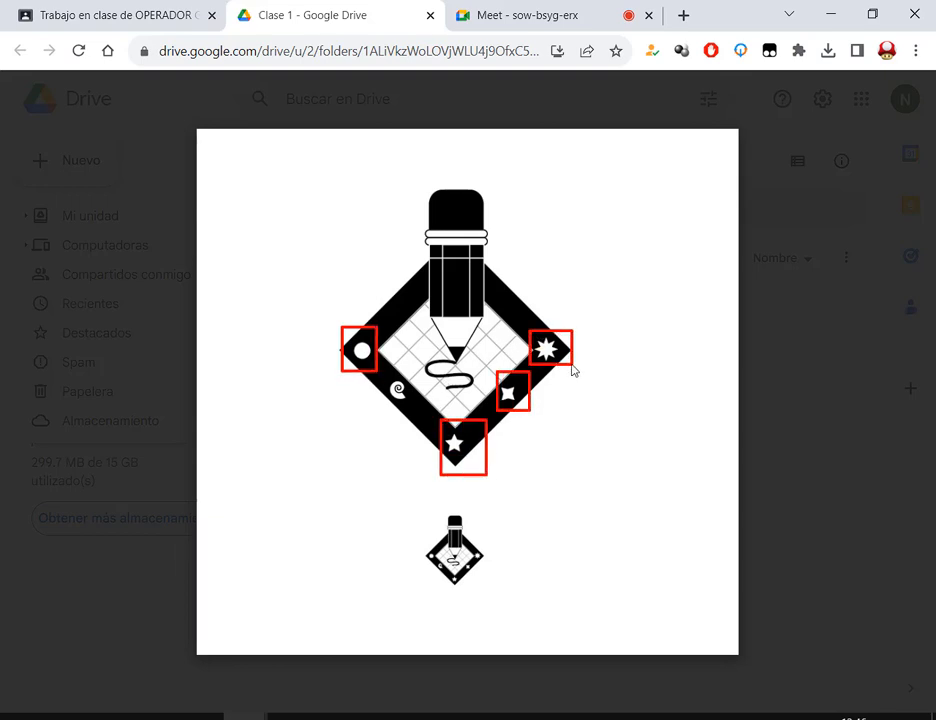
drag(598, 255, 532, 305)
drag(394, 386, 409, 410)
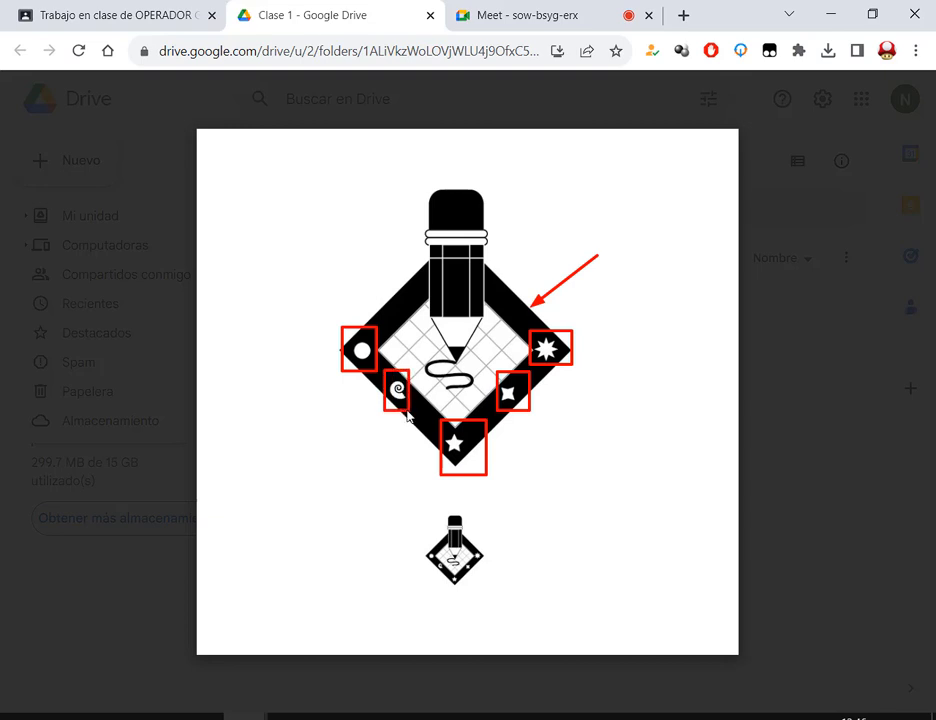
drag(424, 182, 491, 246)
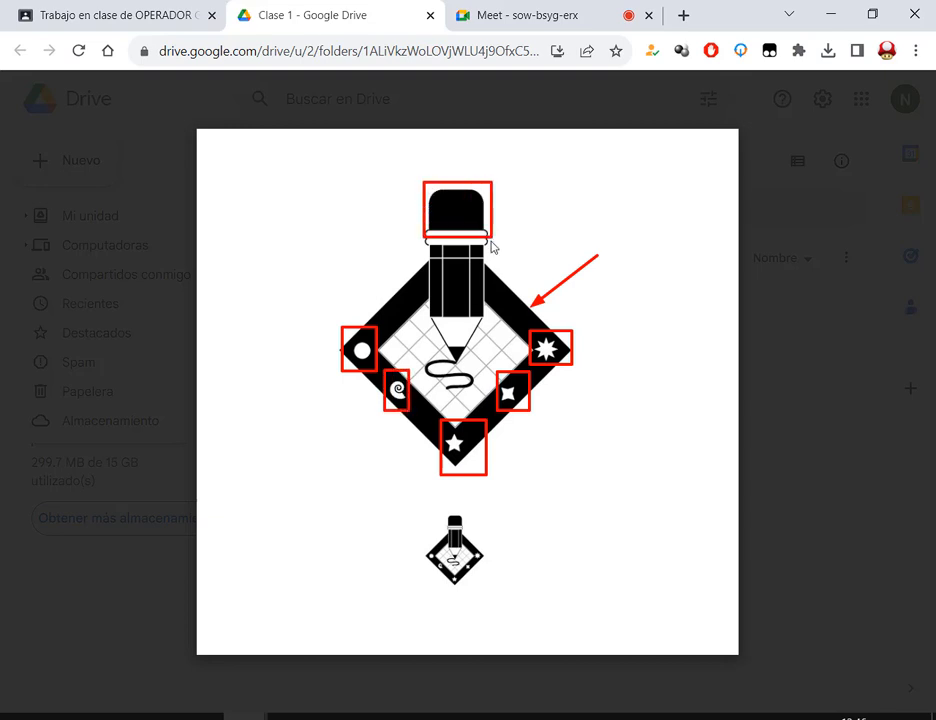
drag(533, 177, 490, 198)
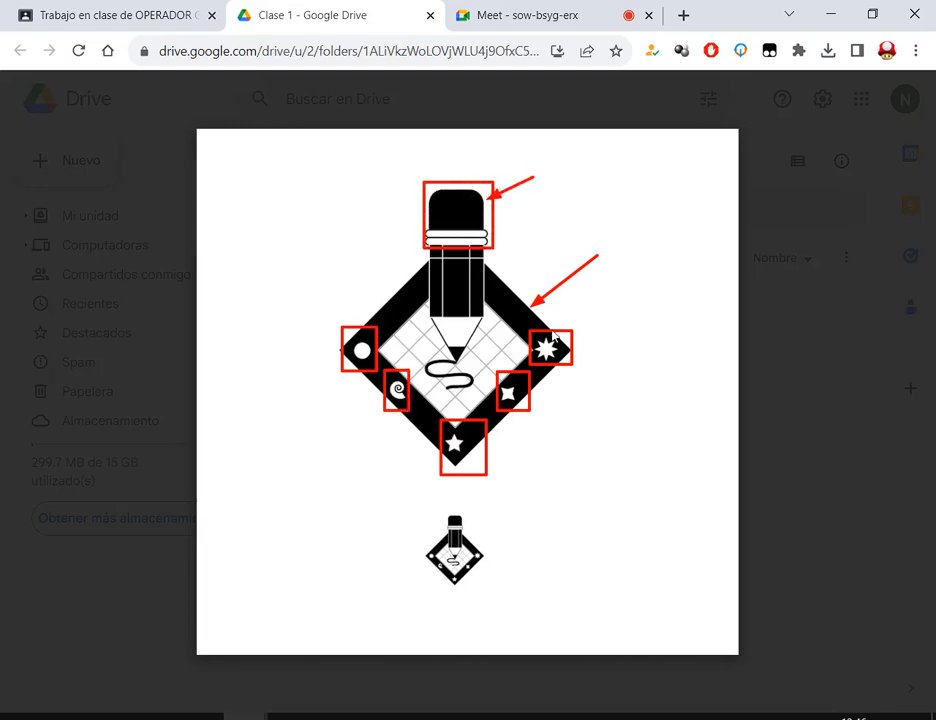
key(Escape)
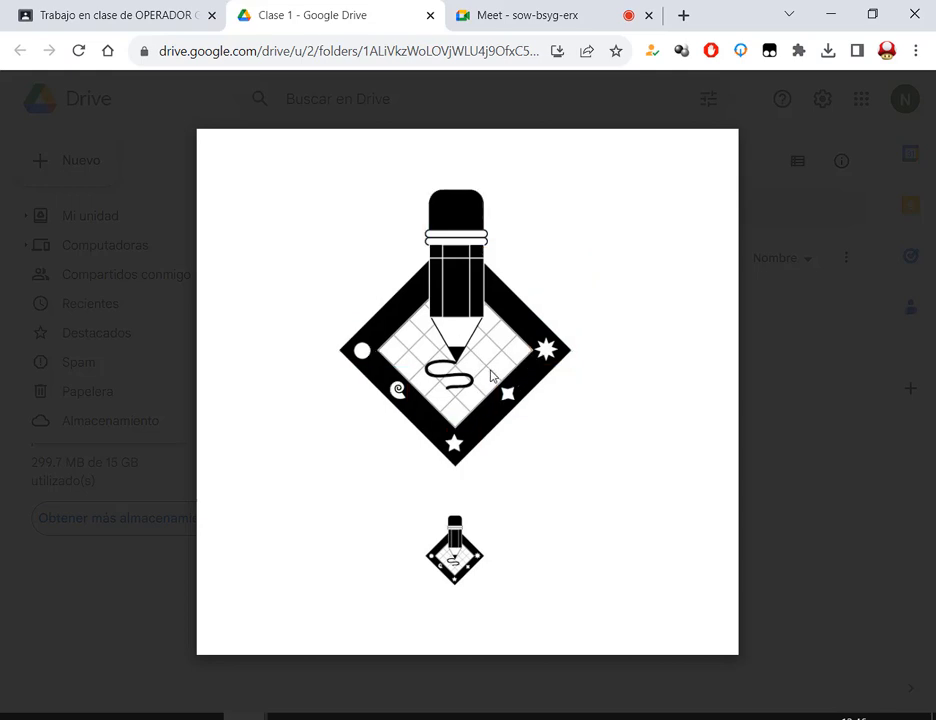
Mark the squiggle under the pencil tip with a temporary red frame and arrow, and close the image preview
drag(416, 350, 480, 398)
drag(412, 458, 453, 395)
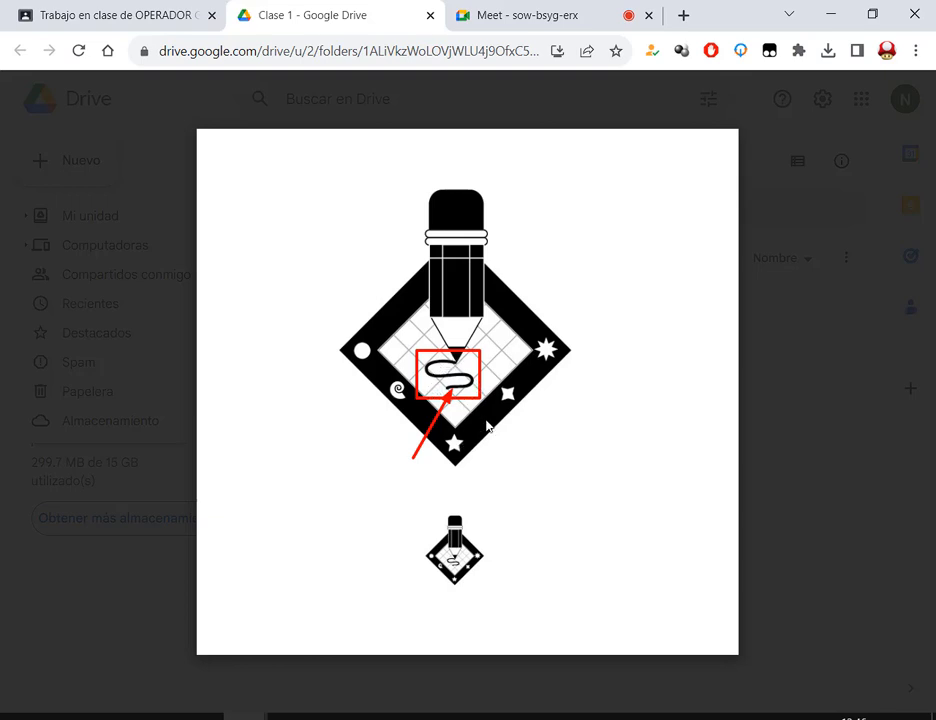
key(Escape)
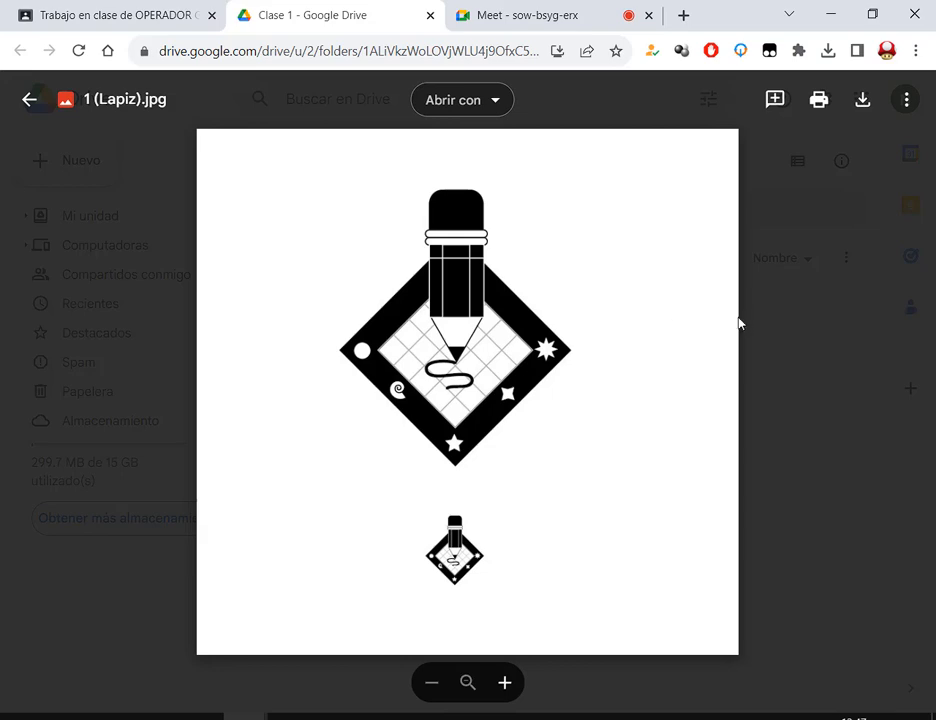
click(809, 346)
Revisit the Meet call, switch to Illustrator and open the New Document dialog
click(541, 10)
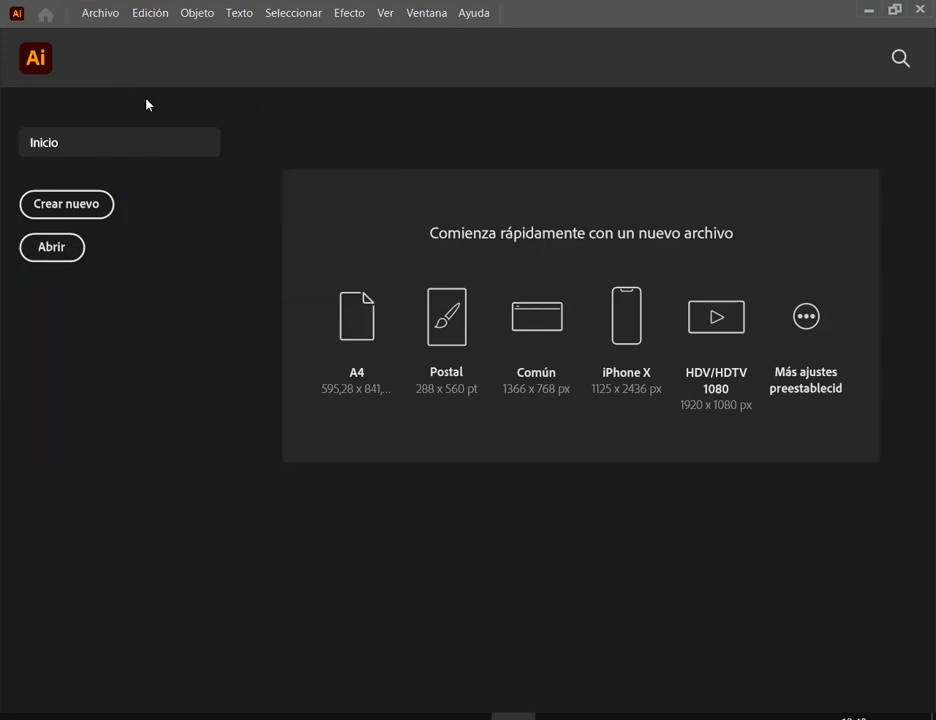
click(116, 12)
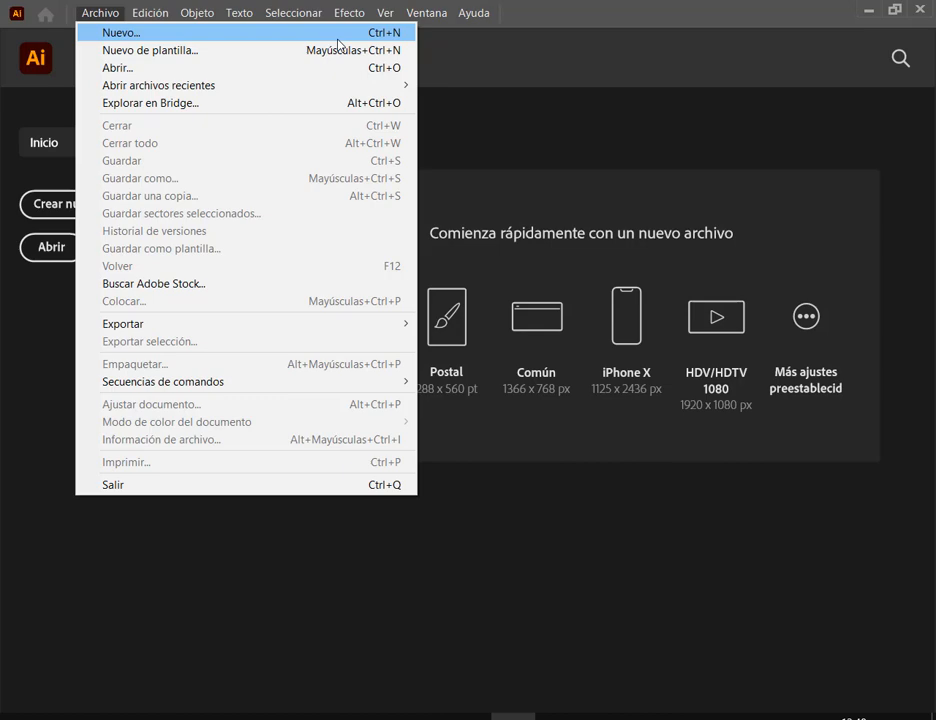
click(154, 37)
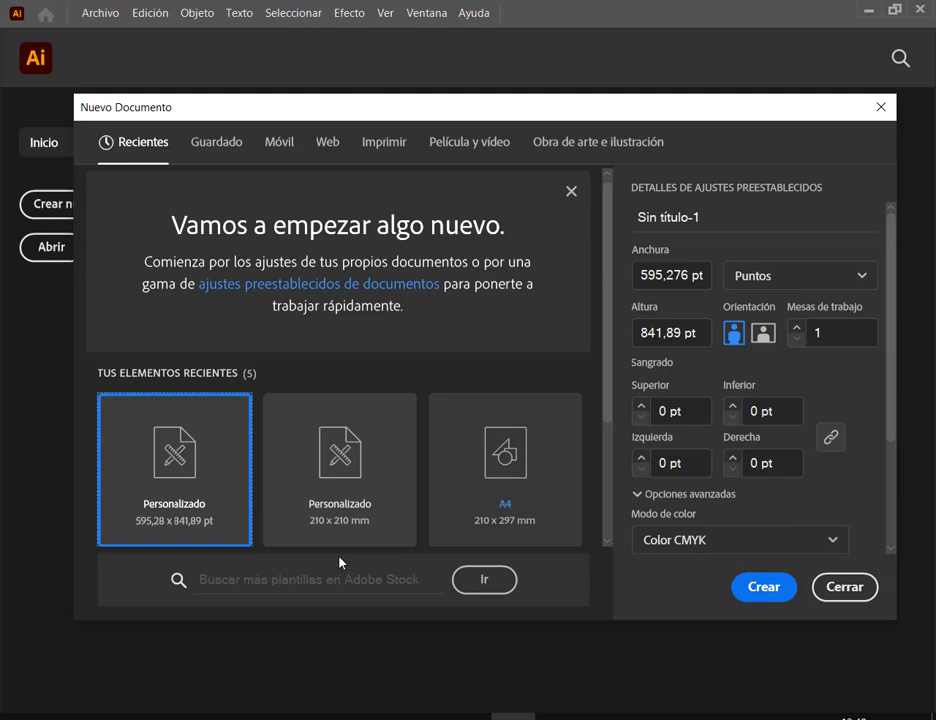
Check the Meet chat and reopen the Software Illustrator material in Classroom at its Illustrator 2021 section
click(246, 718)
click(170, 666)
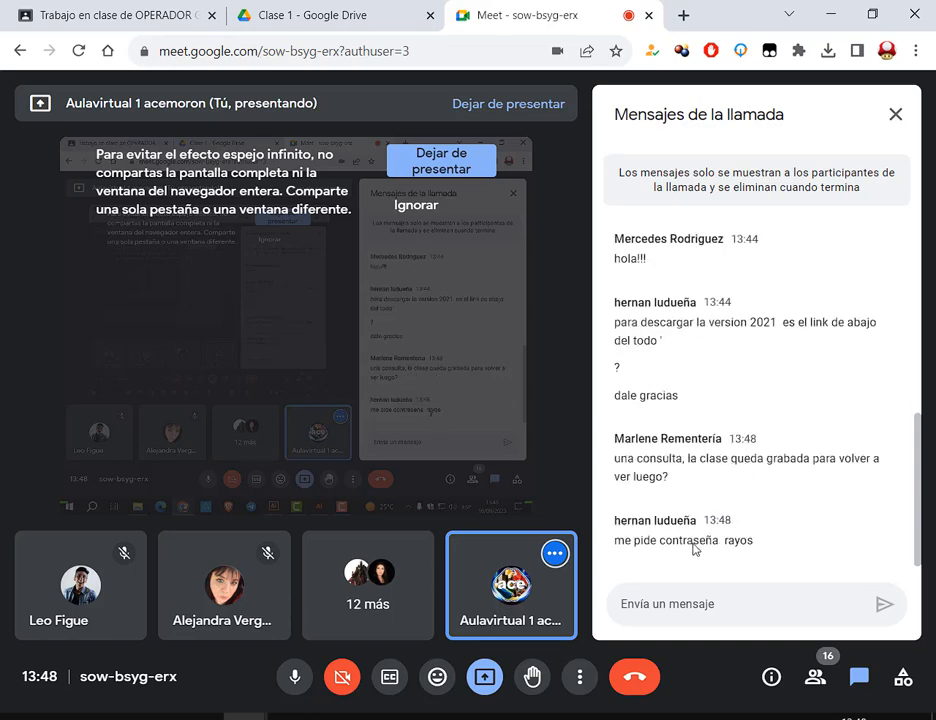
click(69, 7)
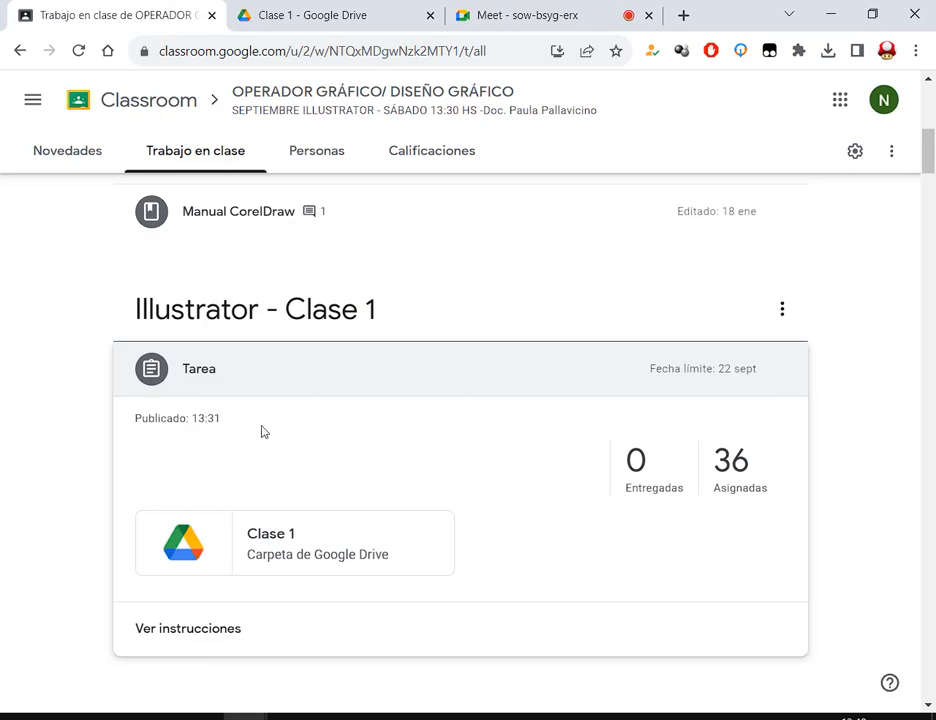
scroll(322, 325, up, 6)
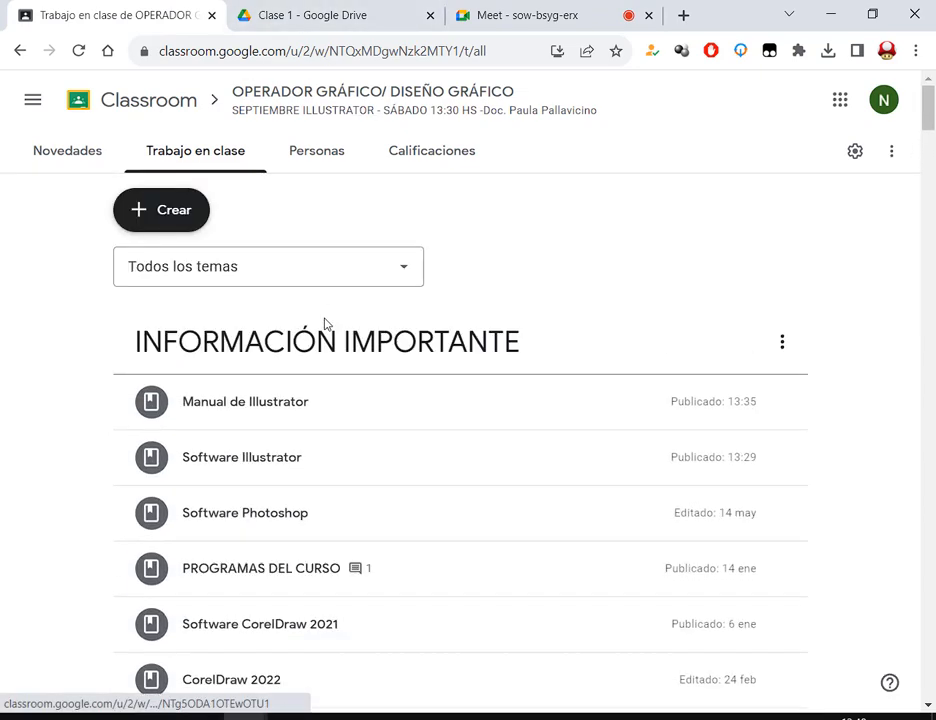
scroll(324, 324, down, 1)
click(288, 362)
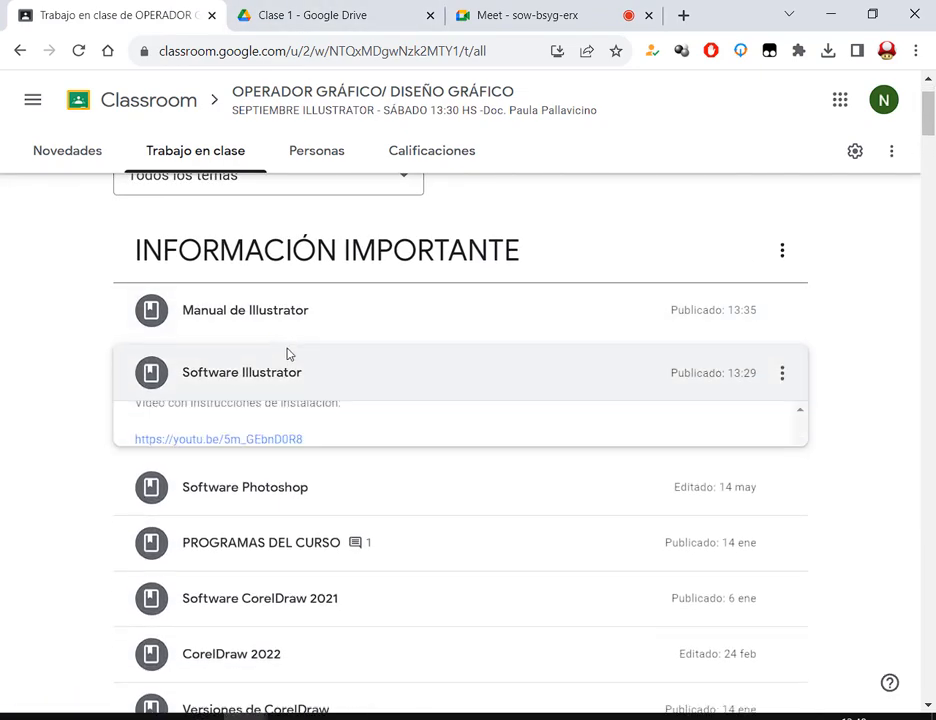
scroll(300, 370, down, 3)
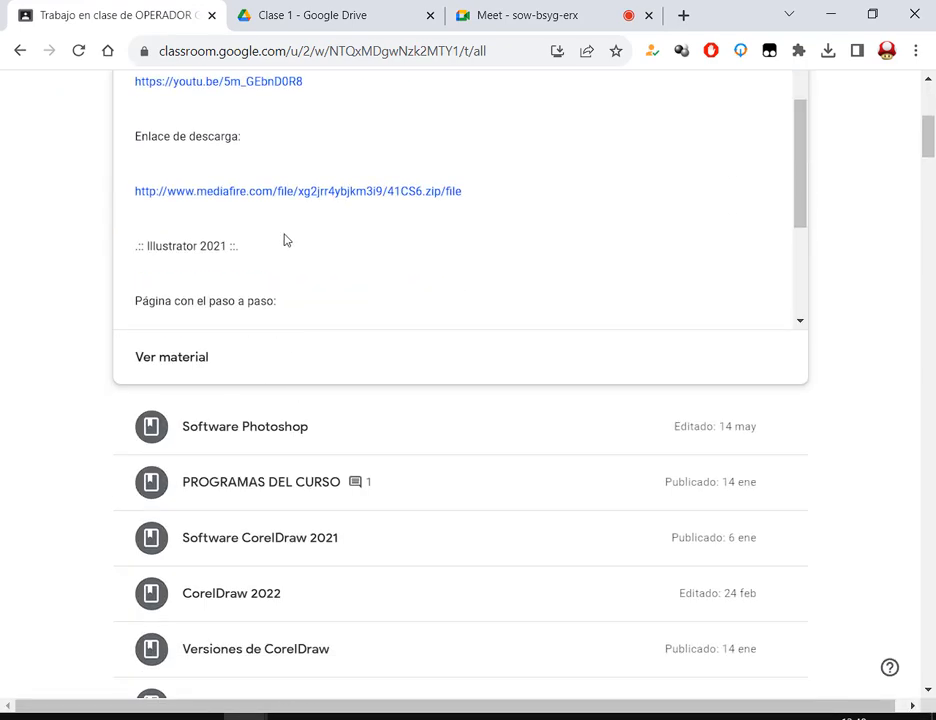
scroll(898, 316, up, 1)
scroll(426, 386, down, 2)
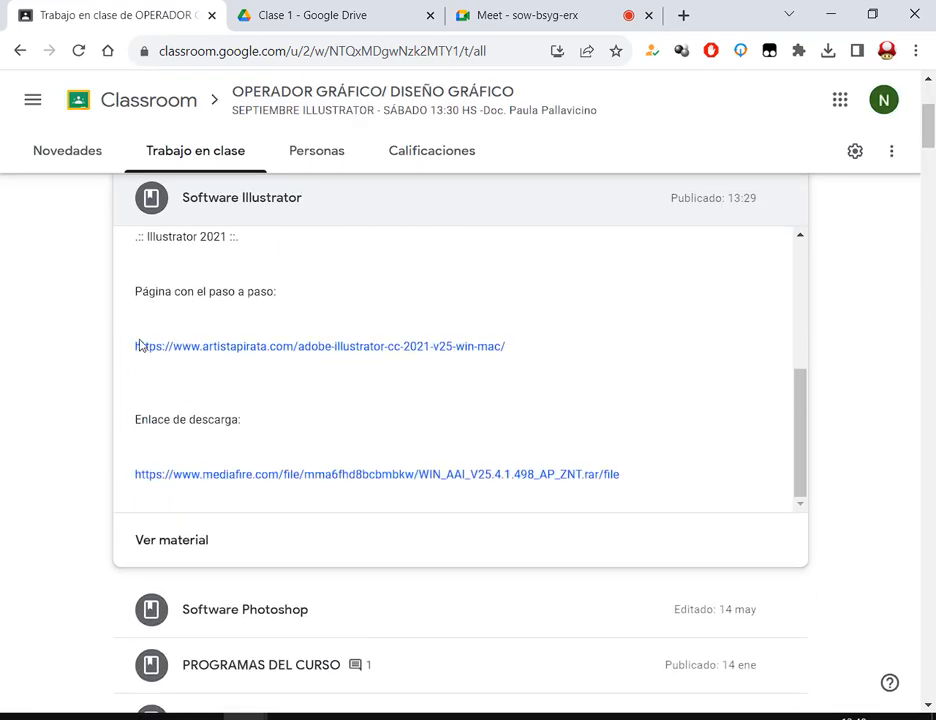
Frame the Illustrator 2021 step-by-step section and its site address in red, and clear the marks
mouse_move(129, 281)
mouse_down()
mouse_move(618, 378)
mouse_move(544, 380)
mouse_up()
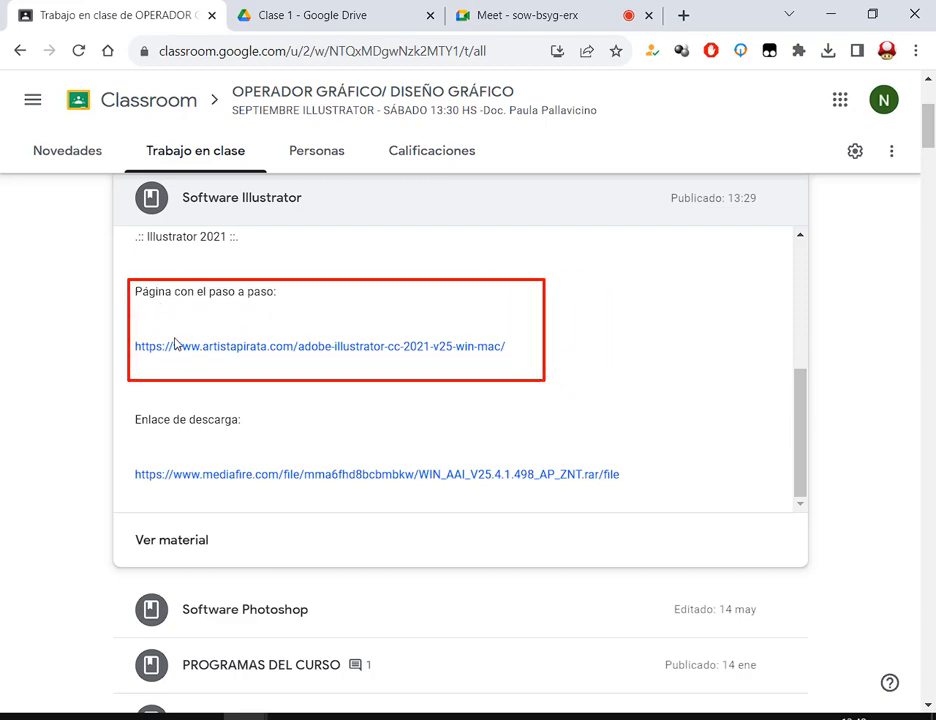
drag(171, 337, 298, 361)
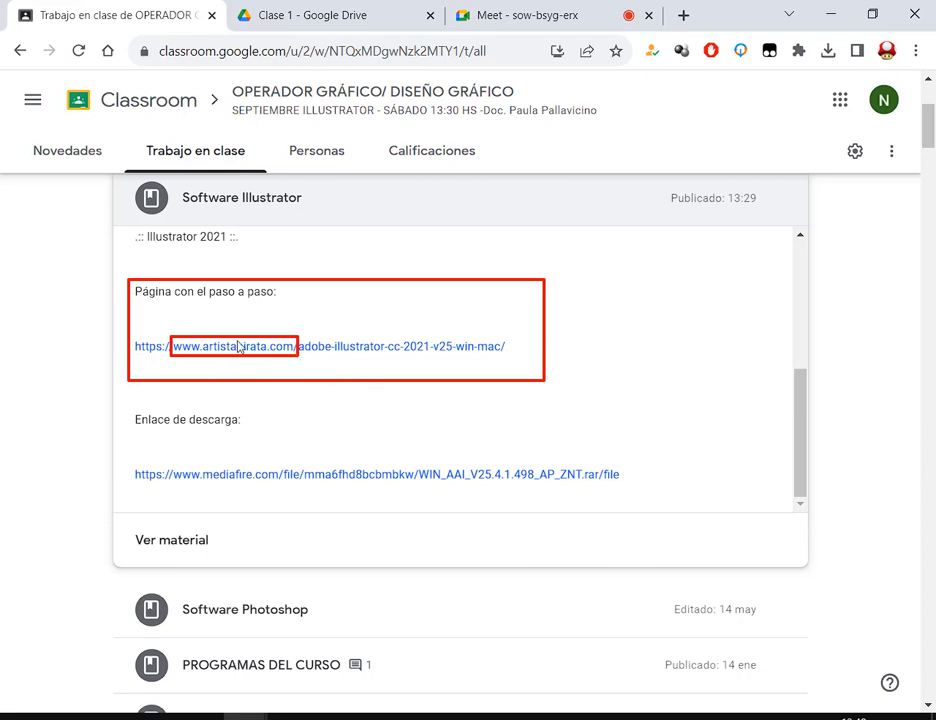
key(Escape)
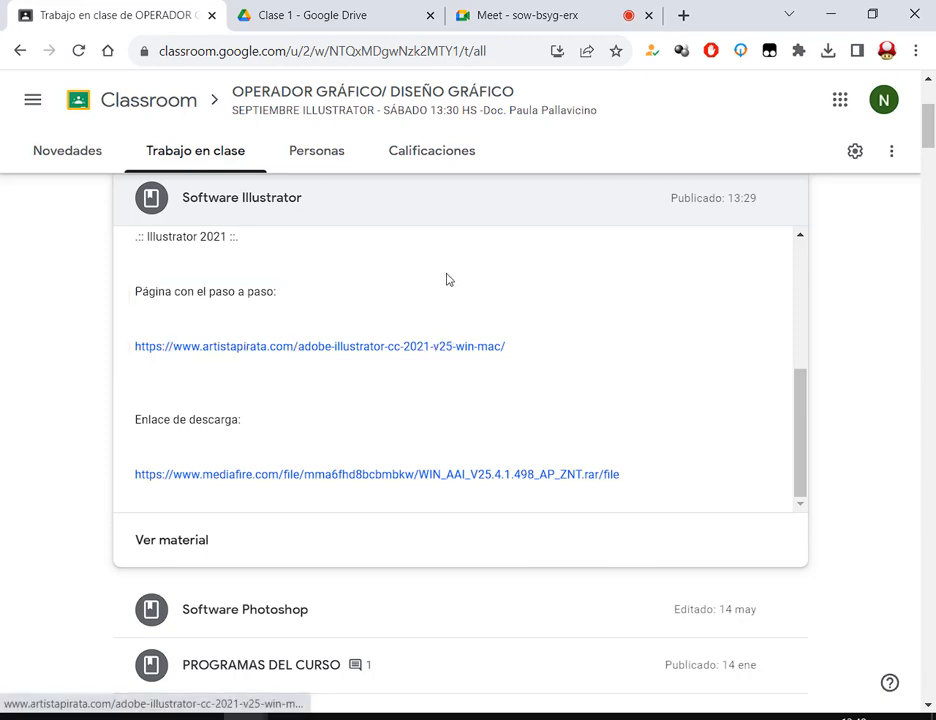
Check the Meet chat, switch to the newer Illustrator and reposition its New Document dialog
click(539, 12)
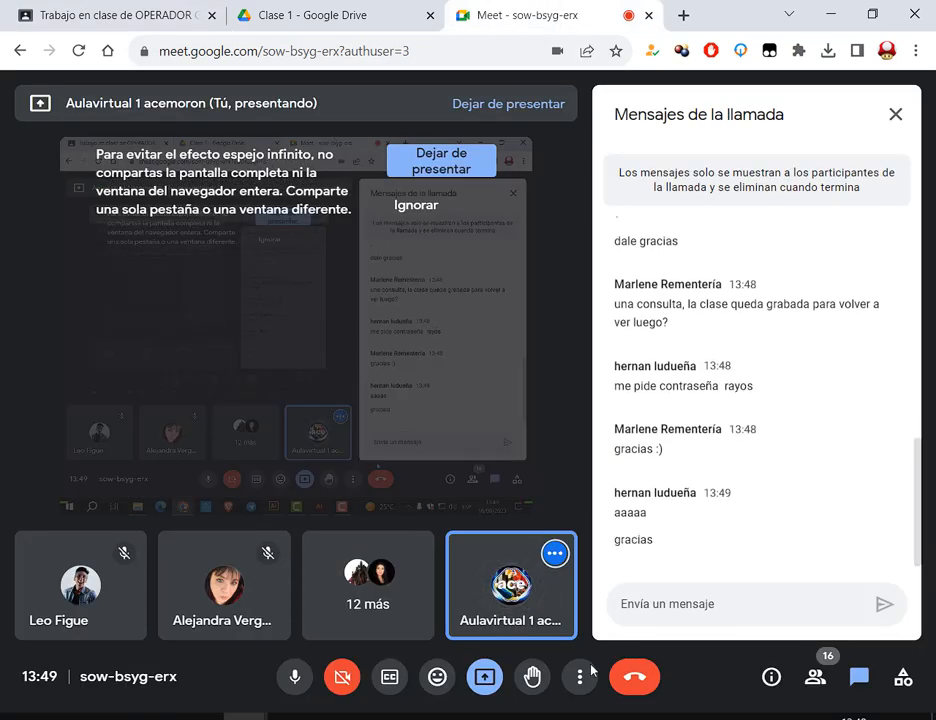
click(424, 717)
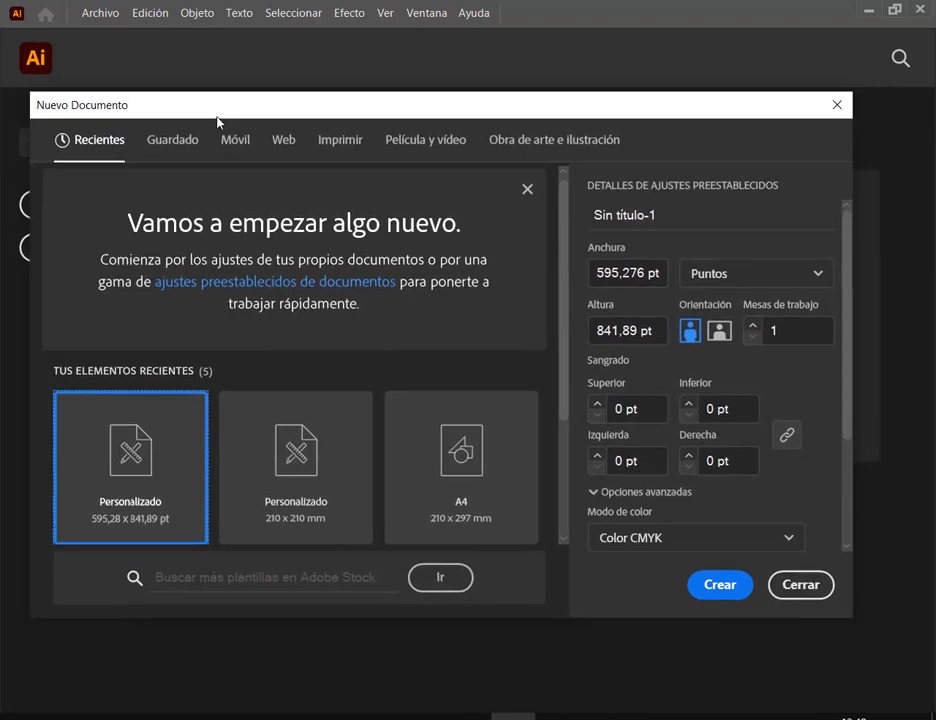
drag(218, 117, 236, 107)
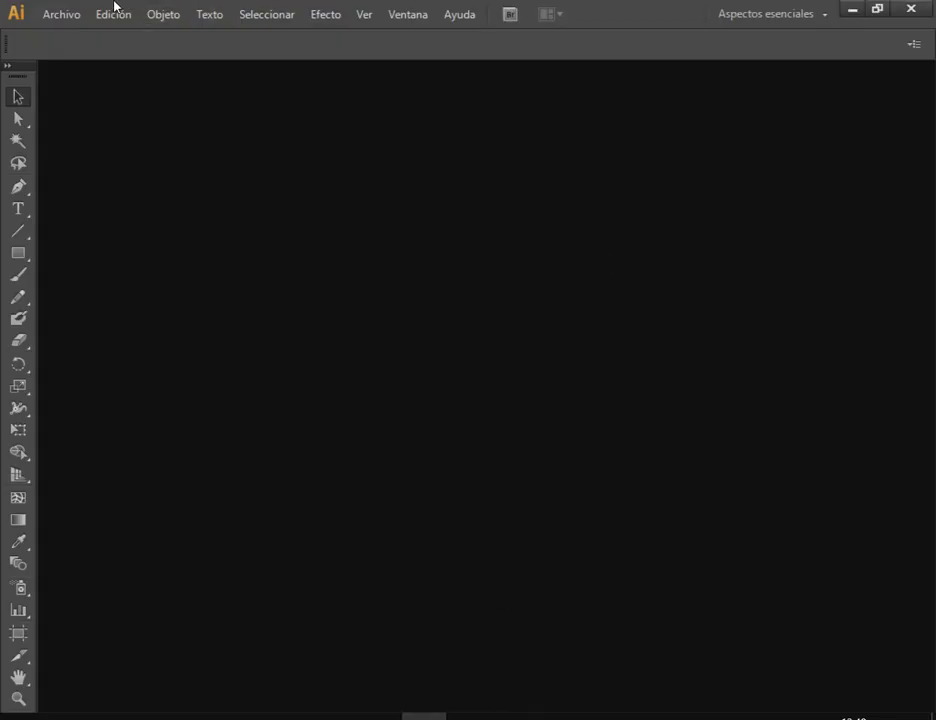
Open the New Document dialog in the older Illustrator version and move it toward the centre of the workspace
click(61, 14)
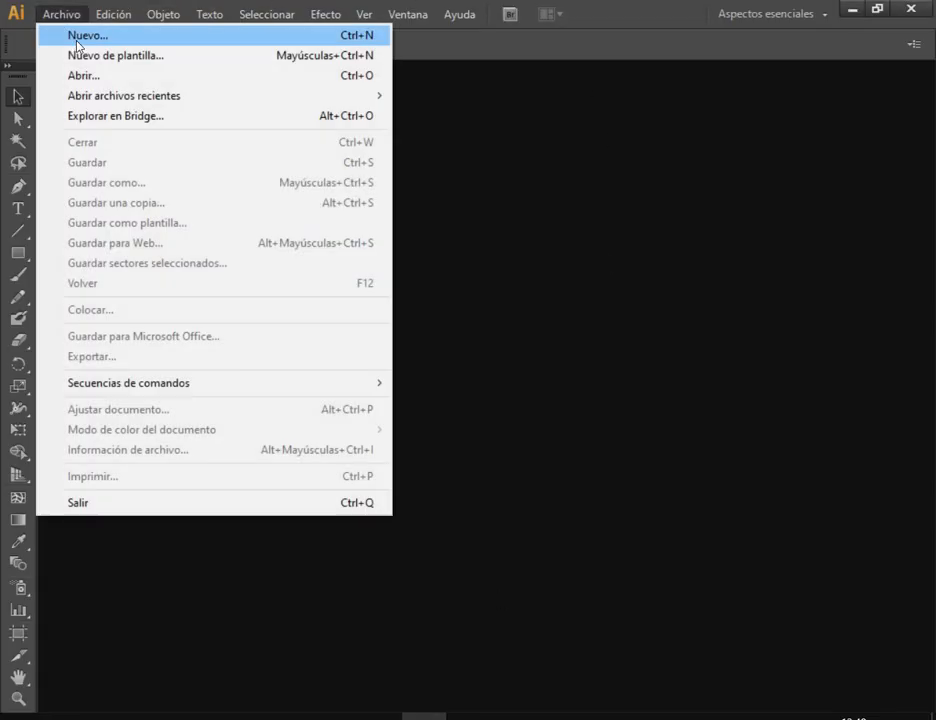
click(77, 44)
drag(608, 140, 490, 122)
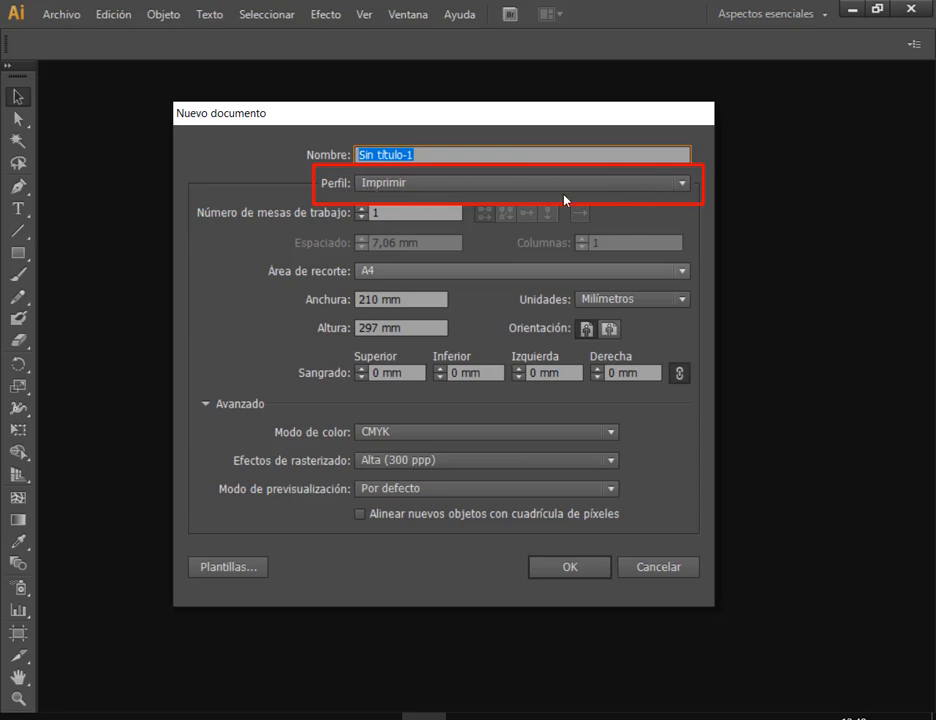
Demonstrate the Web and Dispositivos document profiles and browse the device artboard sizes, keeping iPad
click(681, 189)
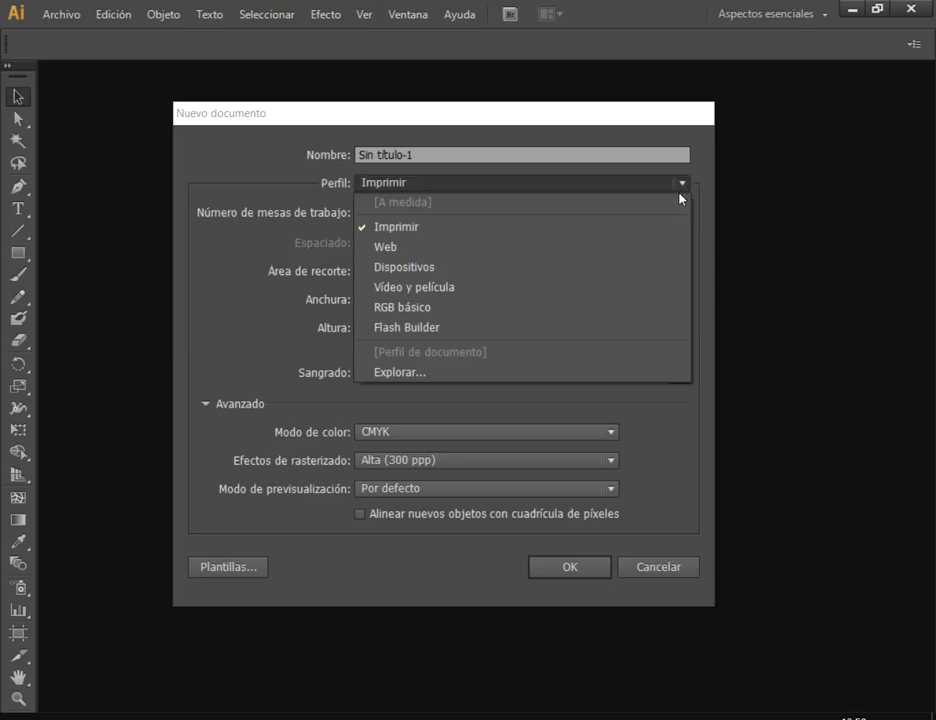
click(418, 251)
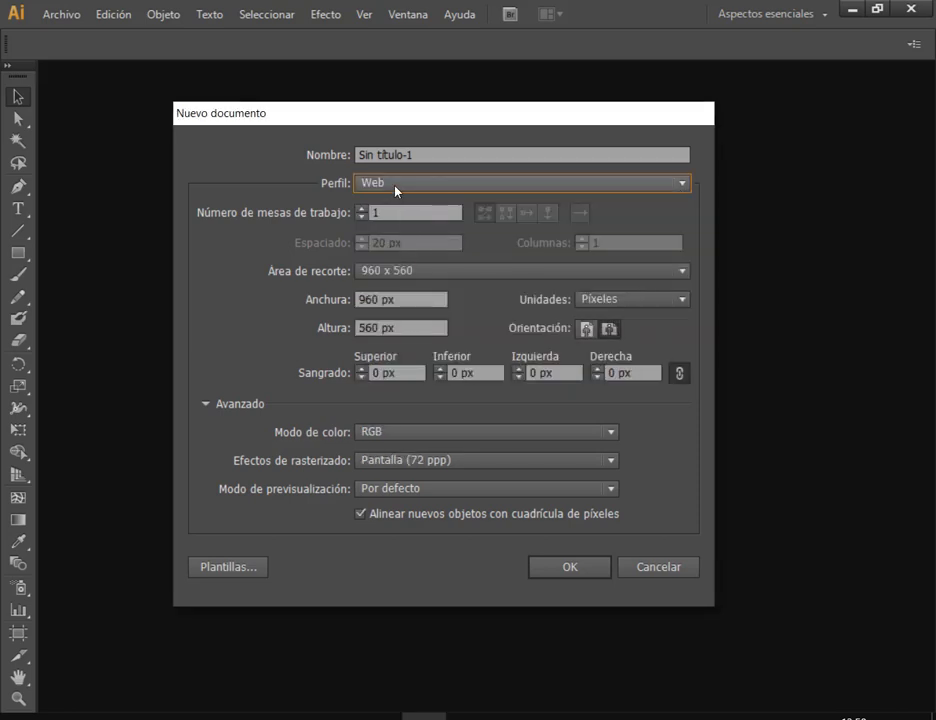
click(394, 184)
click(390, 268)
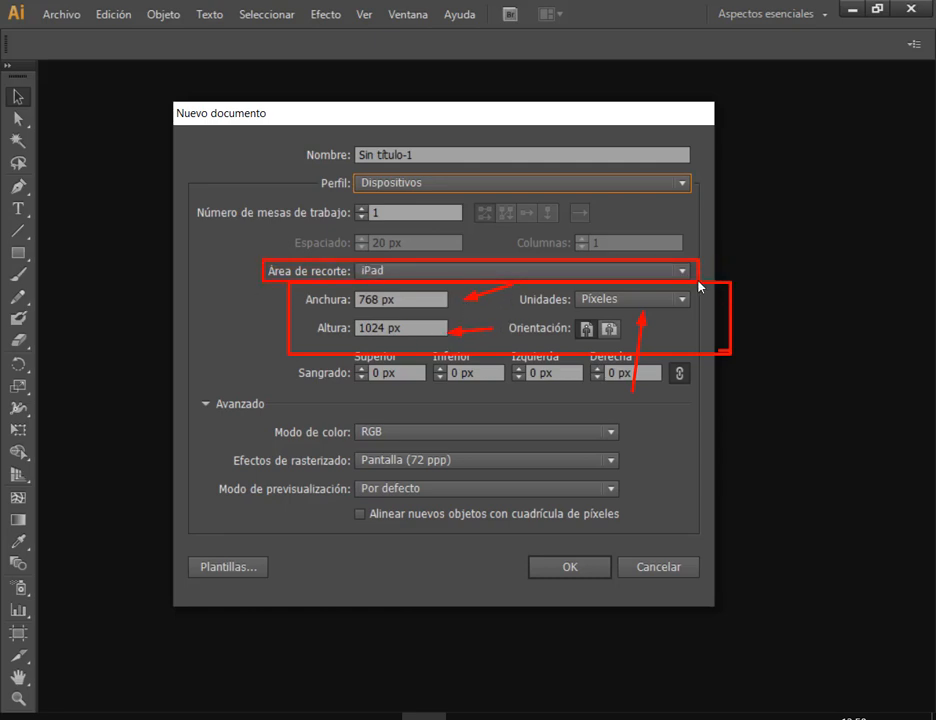
click(660, 272)
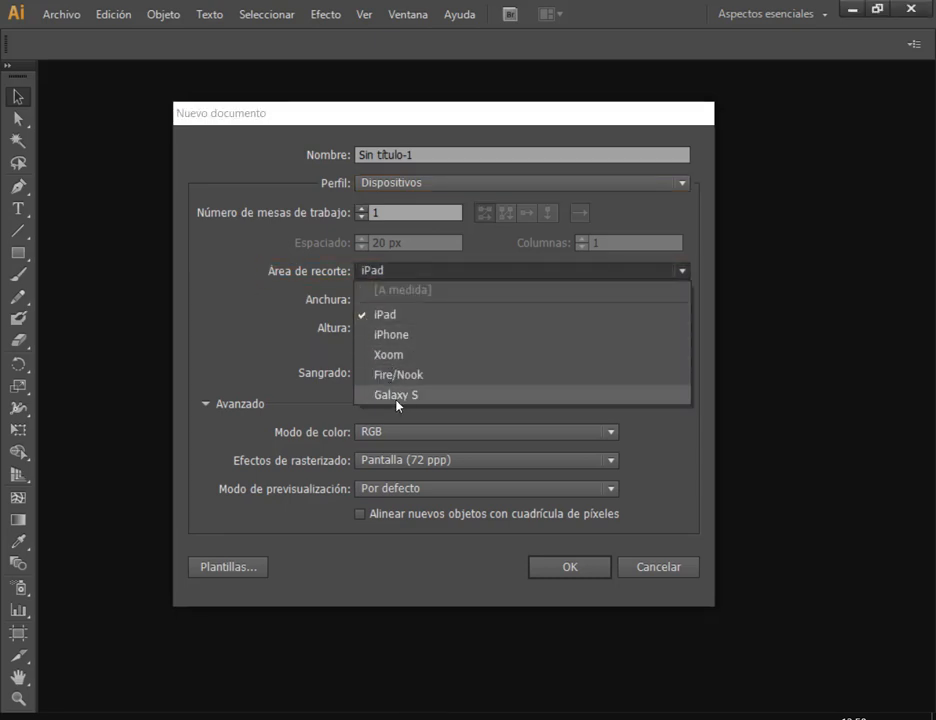
click(404, 312)
Switch the document profile to Imprimir and browse its artboard sizes, keeping A4
click(464, 184)
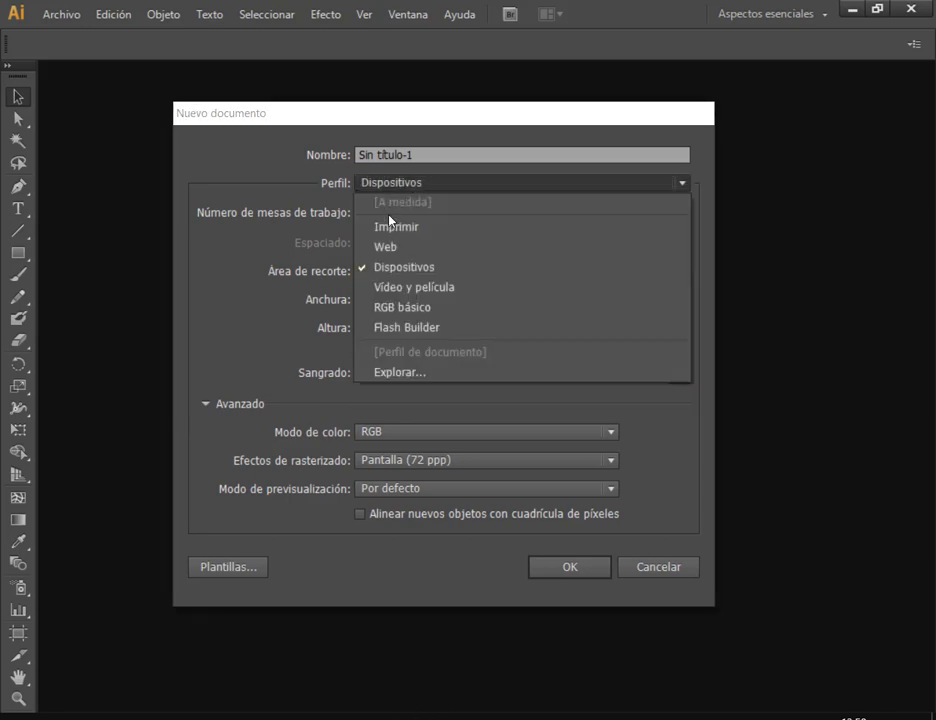
click(447, 221)
click(368, 270)
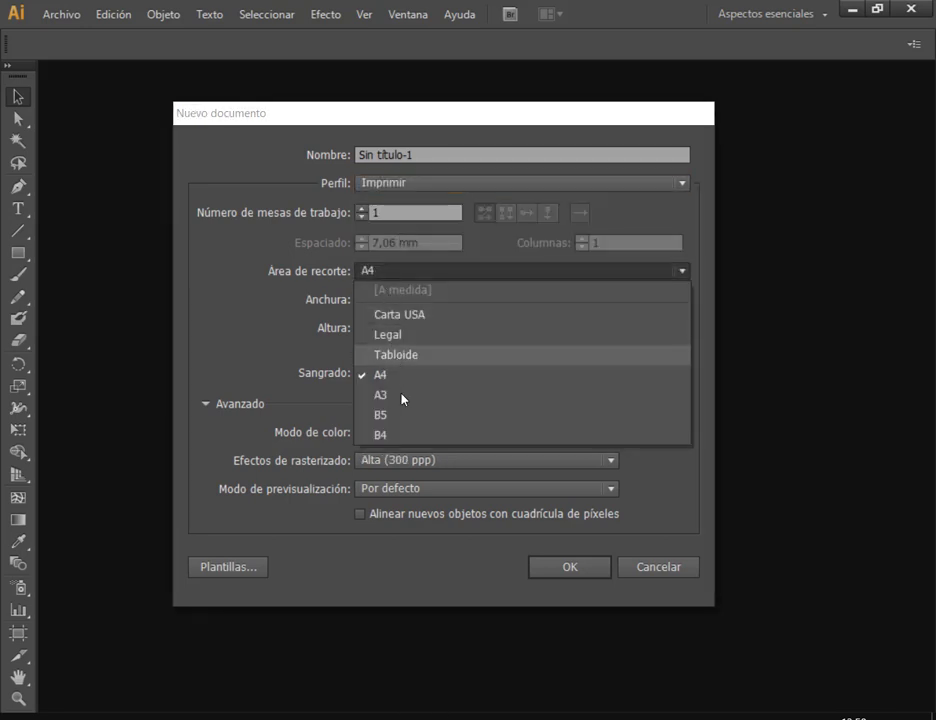
click(431, 276)
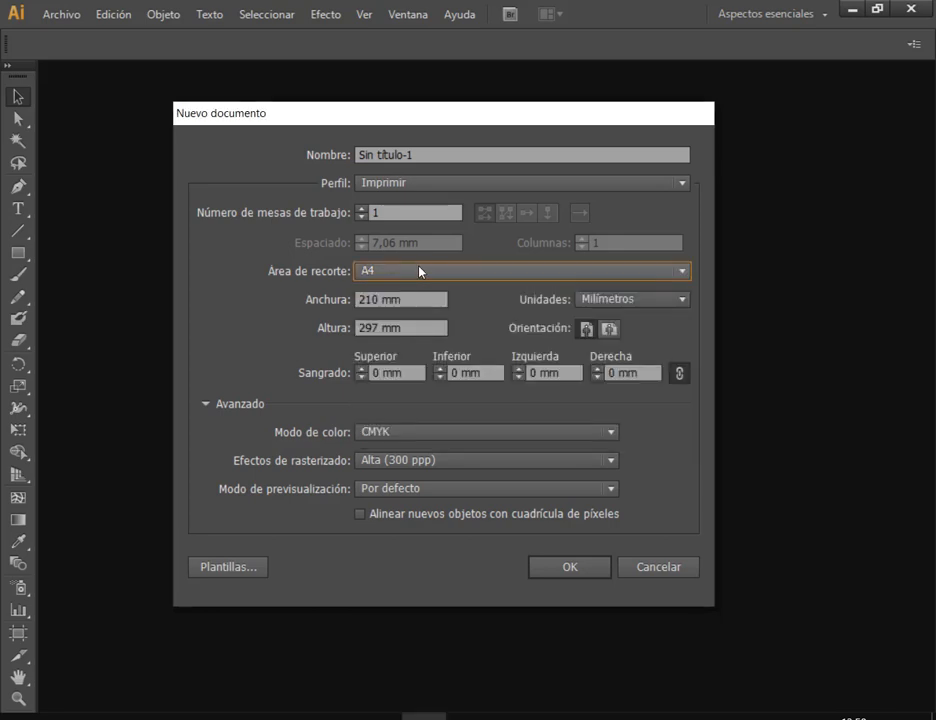
Show the artboard sizes of the Web profile and return the document profile to Imprimir
click(422, 184)
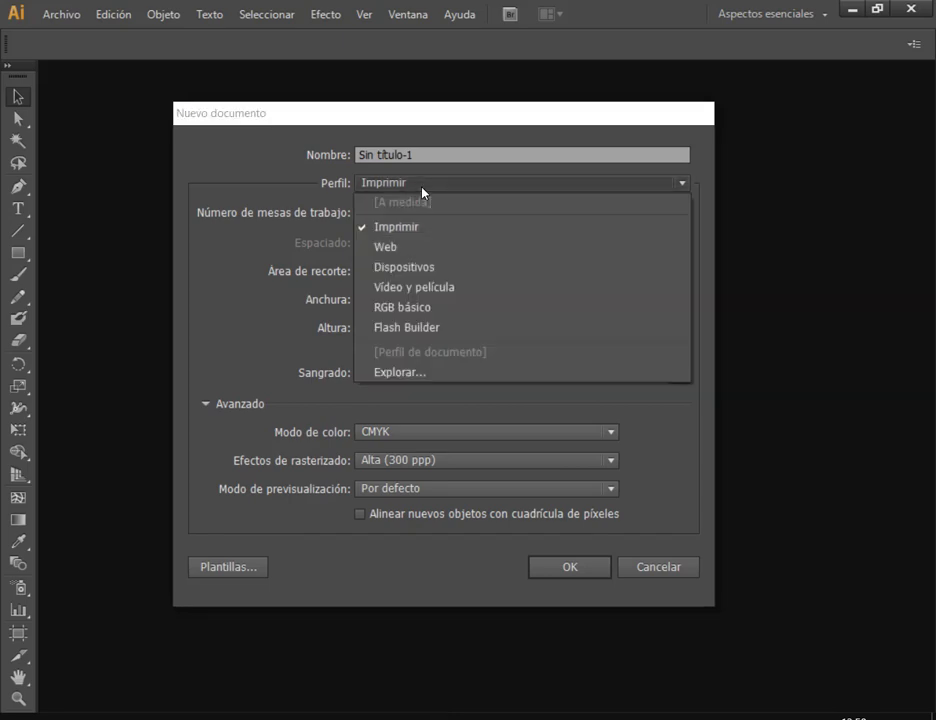
click(406, 250)
click(418, 273)
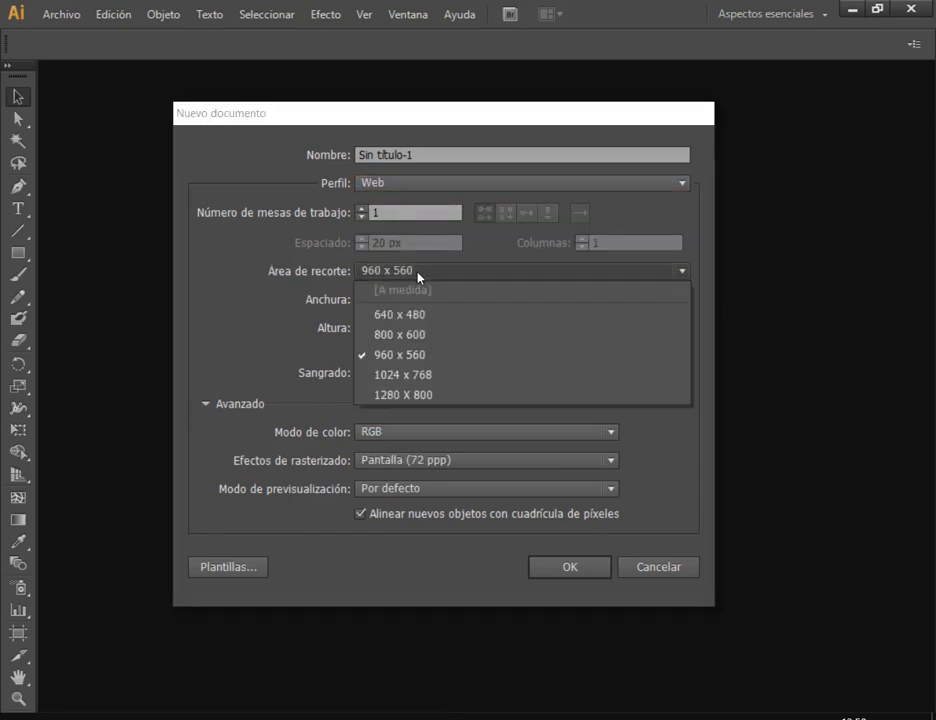
click(406, 279)
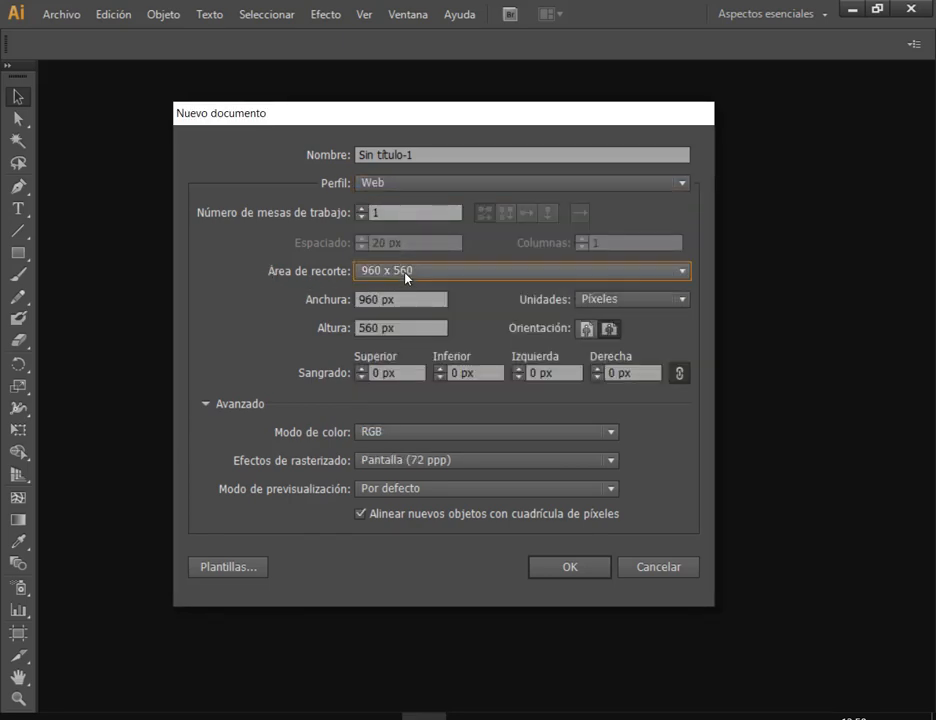
click(408, 185)
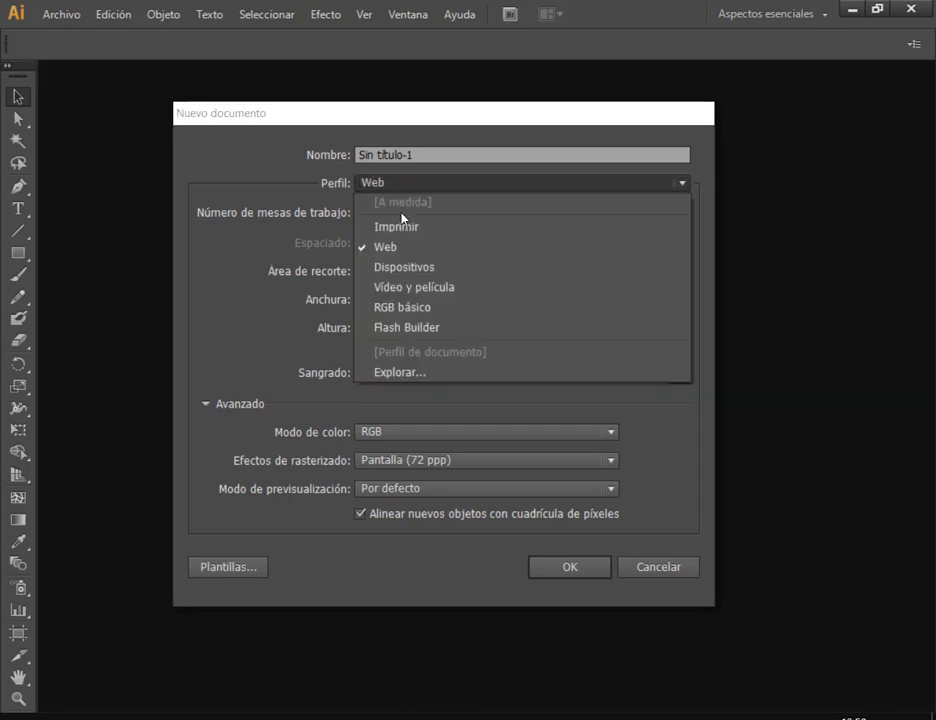
click(425, 228)
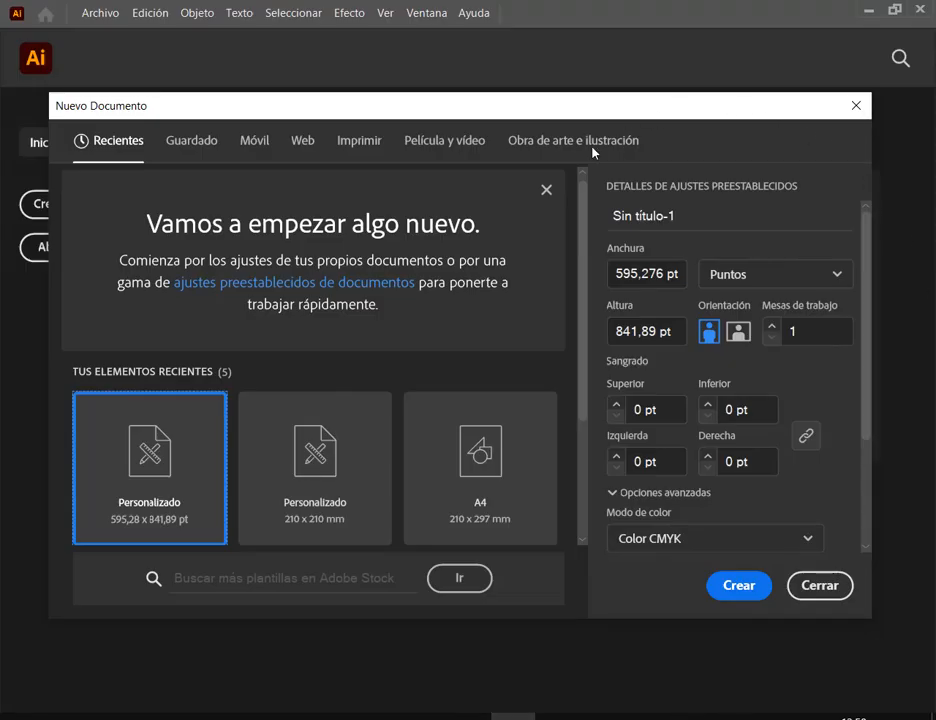
Choose Imprimir and the A4 size in the New Document dialogs of both Illustrator versions
click(358, 145)
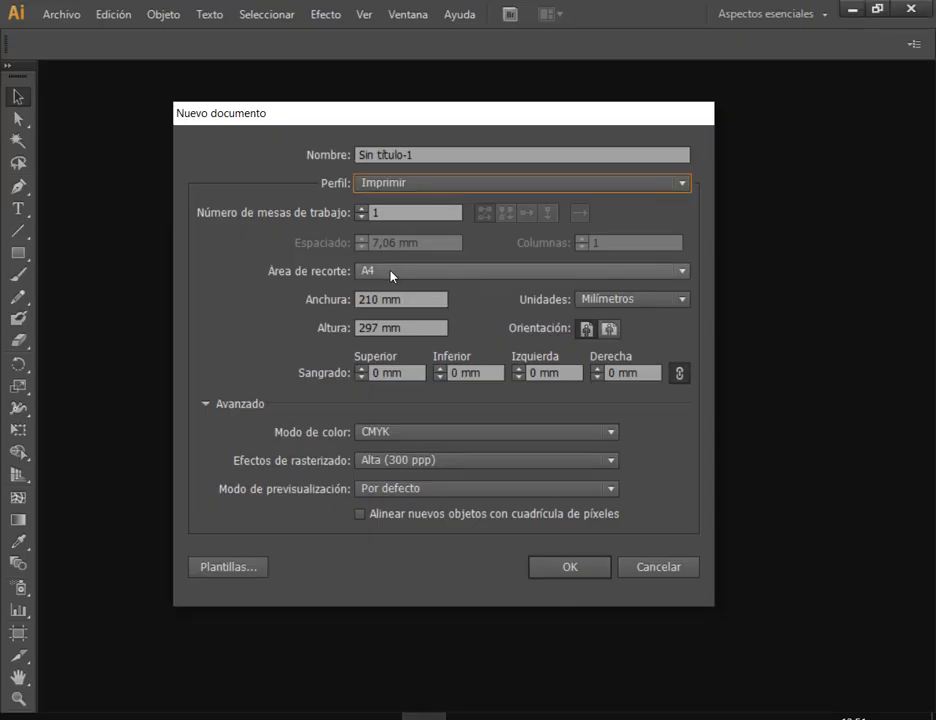
click(390, 271)
click(401, 374)
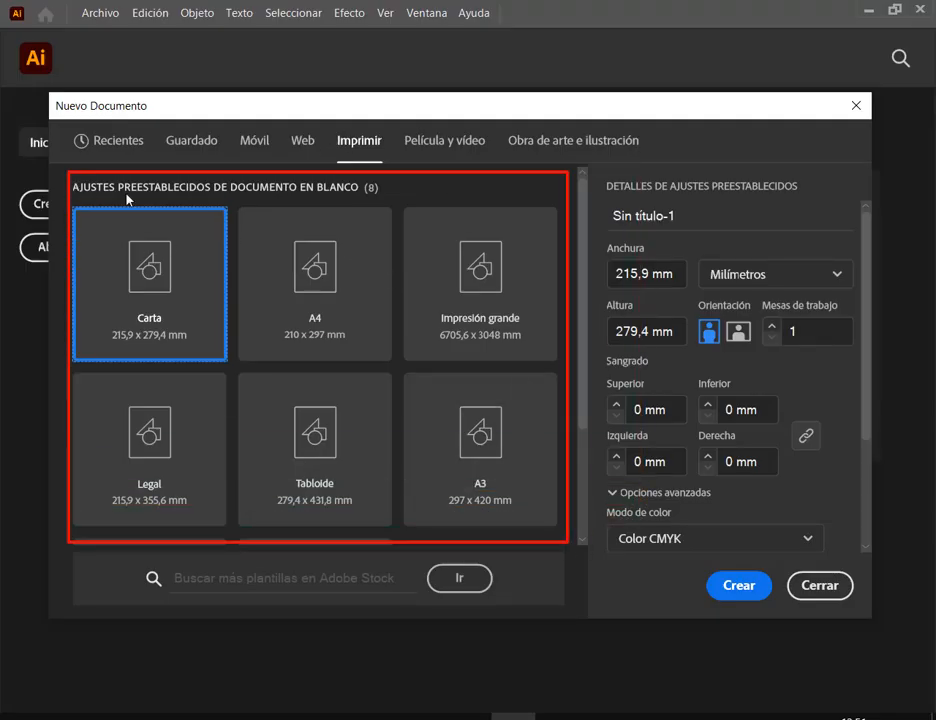
click(315, 262)
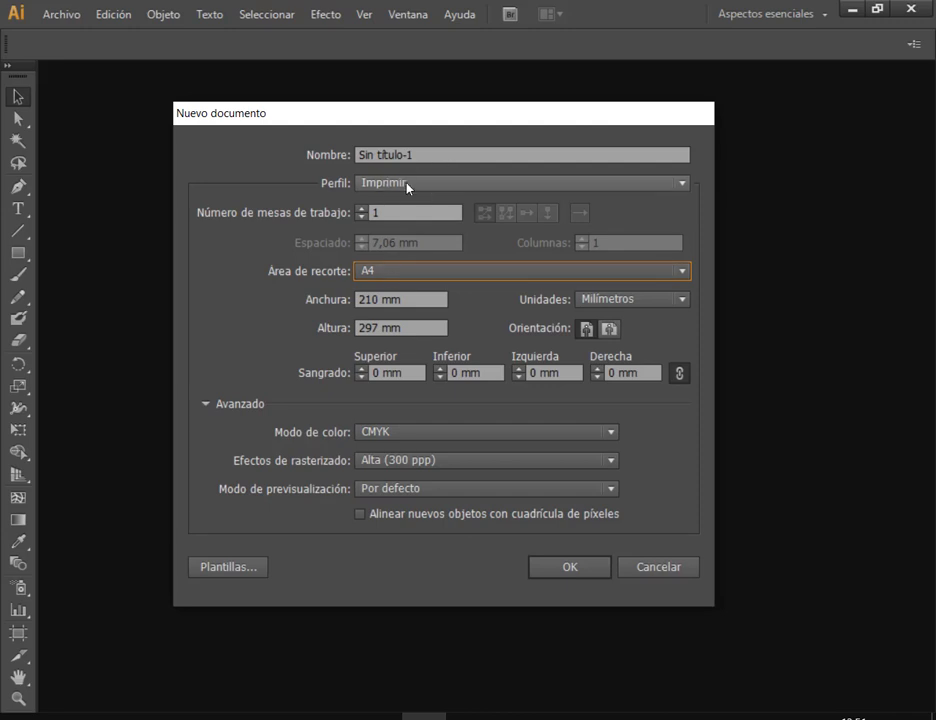
Point out the width and height fields in the older version's New Document dialog
click(408, 300)
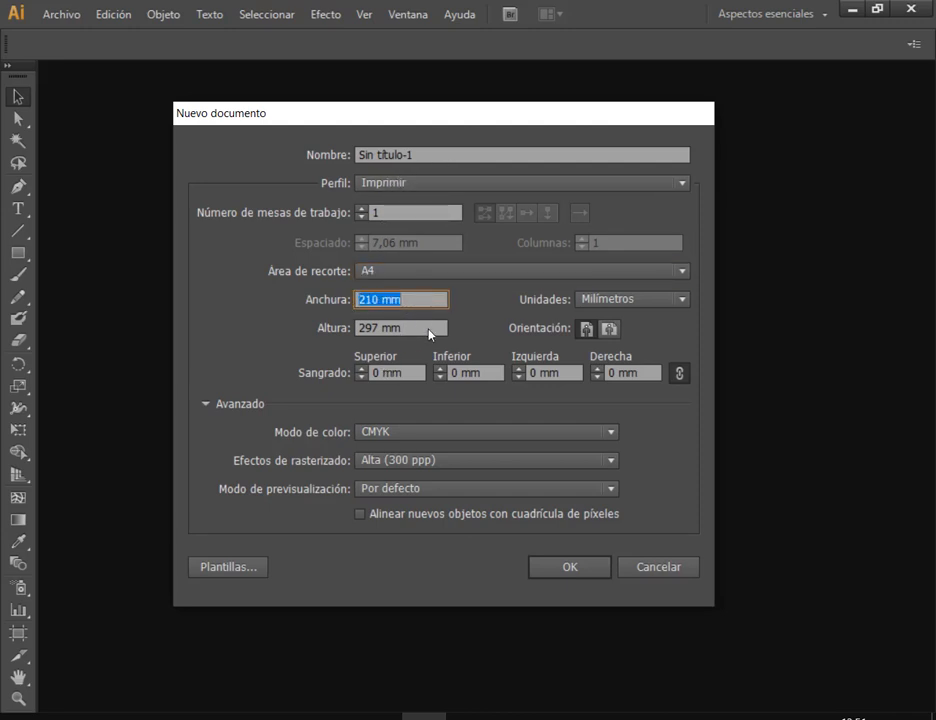
key(Tab)
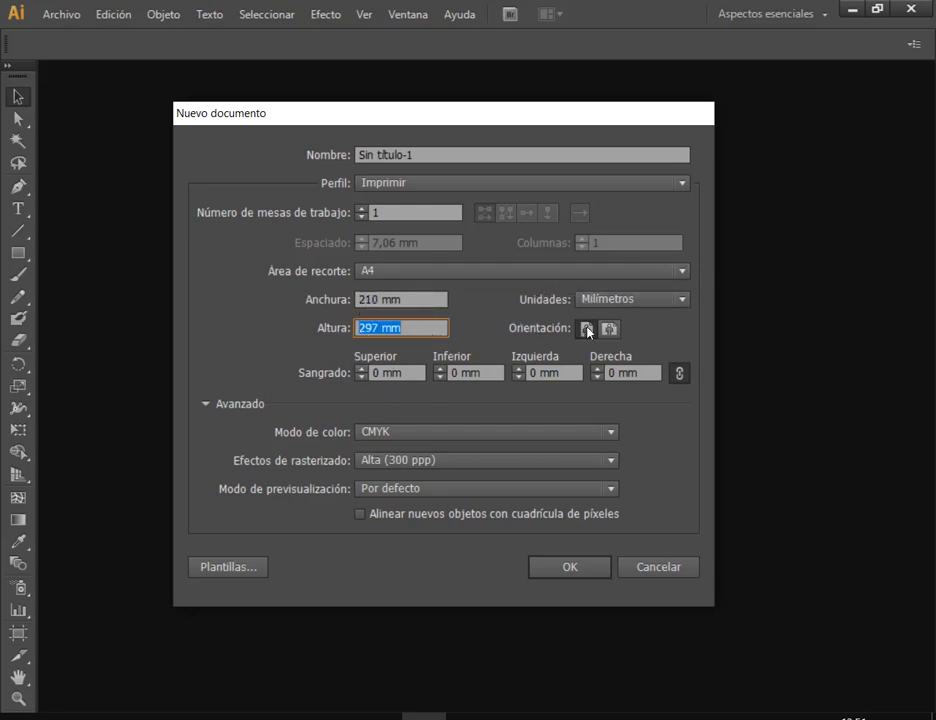
click(408, 303)
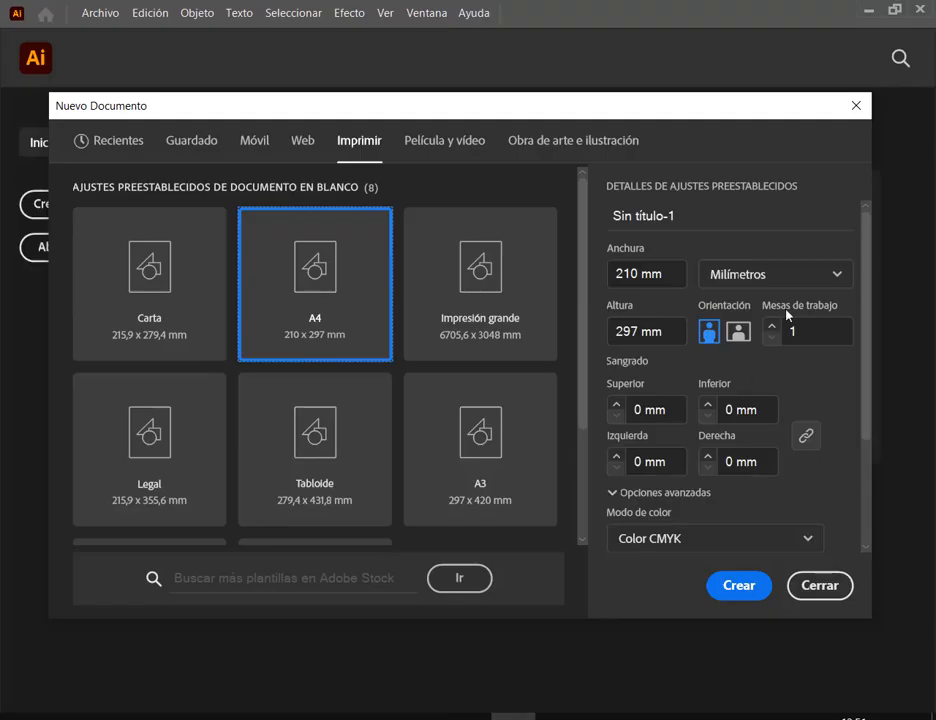
Frame the newer dialog's dimension settings in red and add arrows to the width, height and units
mouse_move(597, 231)
mouse_down()
mouse_move(893, 356)
mouse_move(860, 363)
mouse_up()
drag(572, 243, 600, 268)
drag(549, 297, 615, 328)
drag(781, 207, 772, 262)
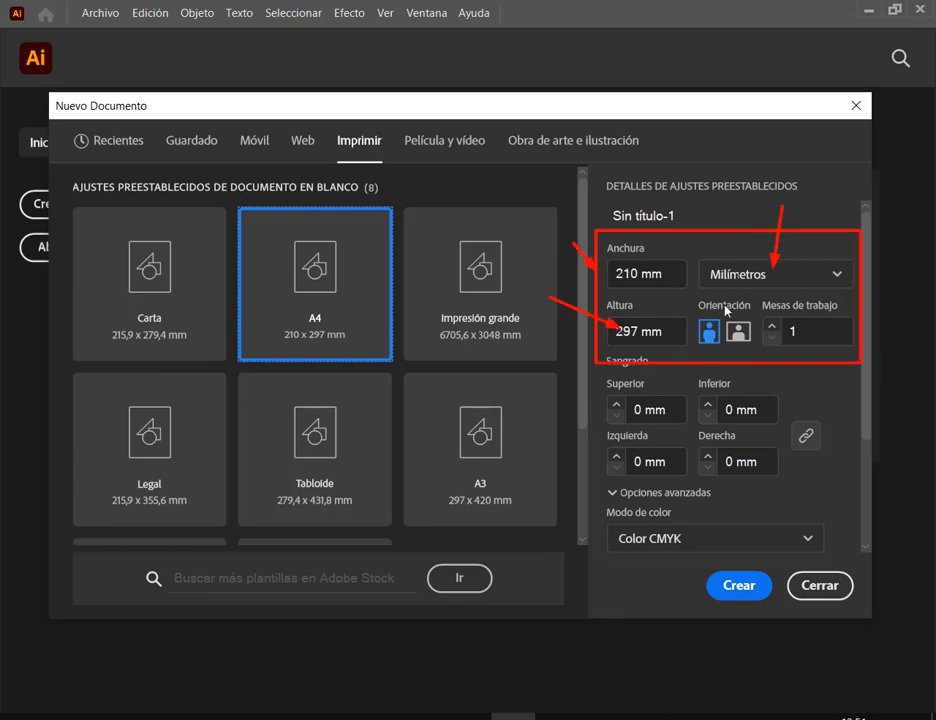
Frame the orientation options, sketch temporary portrait and landscape rectangles in red, and clear the marks
drag(696, 306, 754, 358)
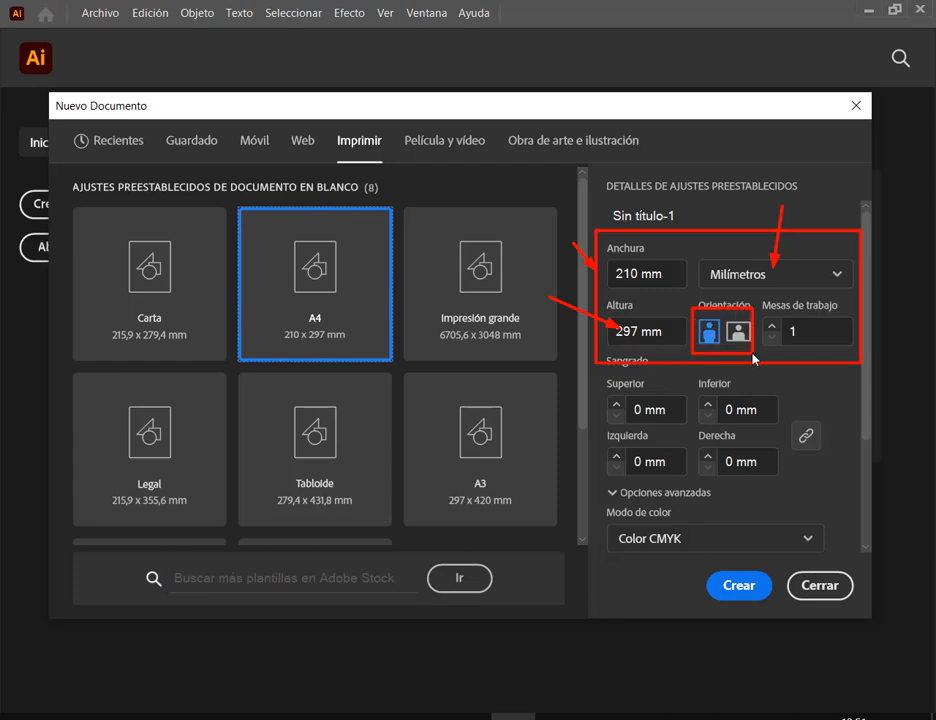
drag(698, 189, 740, 246)
key(ctrl+z)
drag(711, 118, 759, 194)
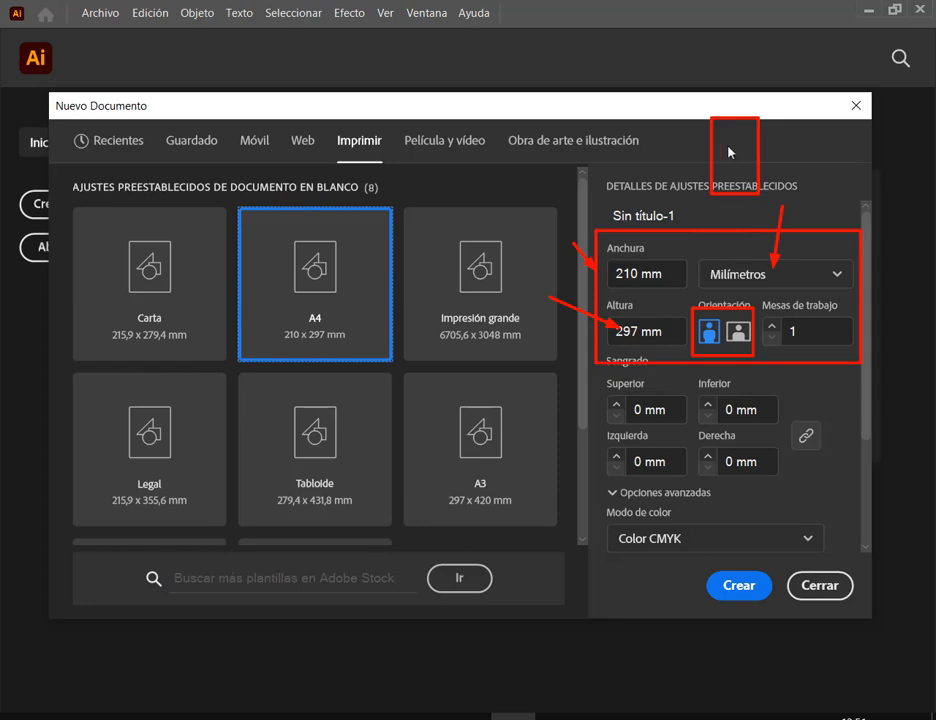
key(ctrl+z)
mouse_move(717, 126)
mouse_down()
mouse_move(804, 156)
mouse_move(795, 163)
mouse_up()
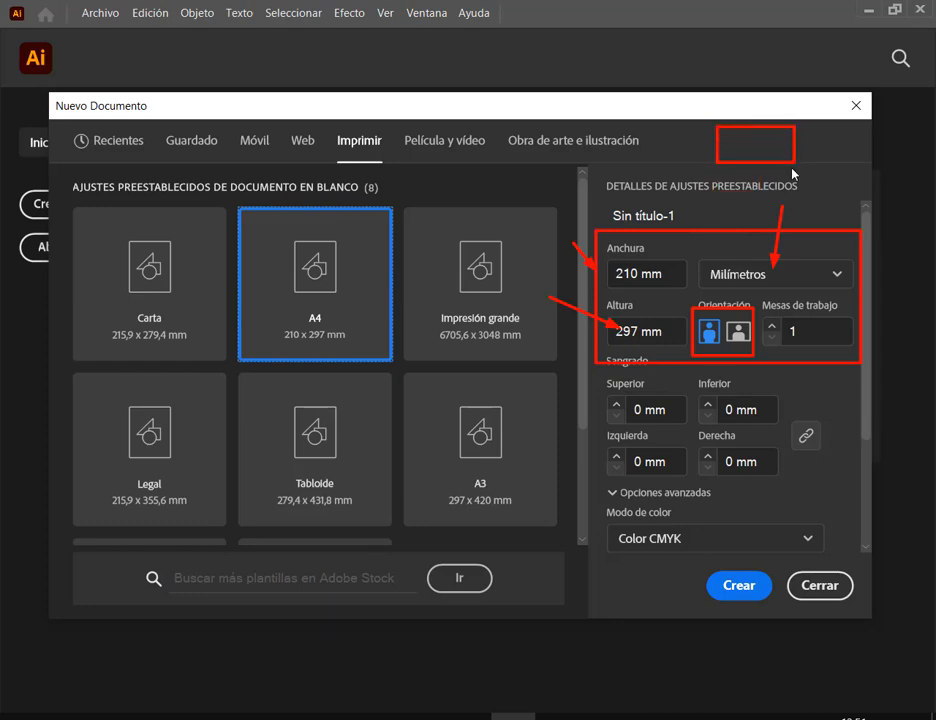
key(Escape)
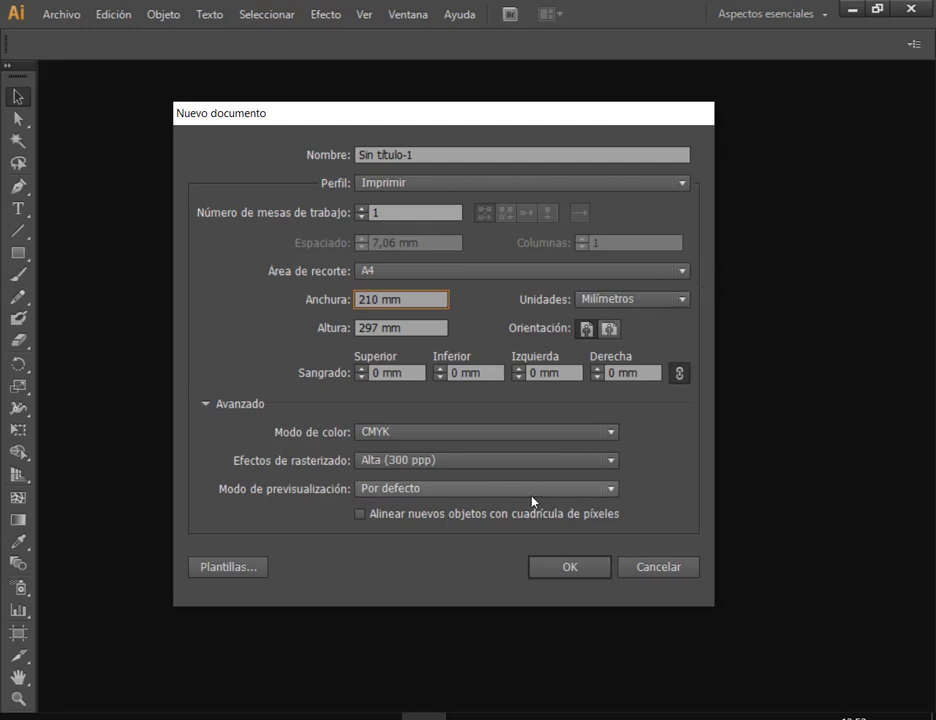
Review the Imprimir profile and A4 size, and create the new document in both Illustrator versions
click(378, 186)
click(378, 188)
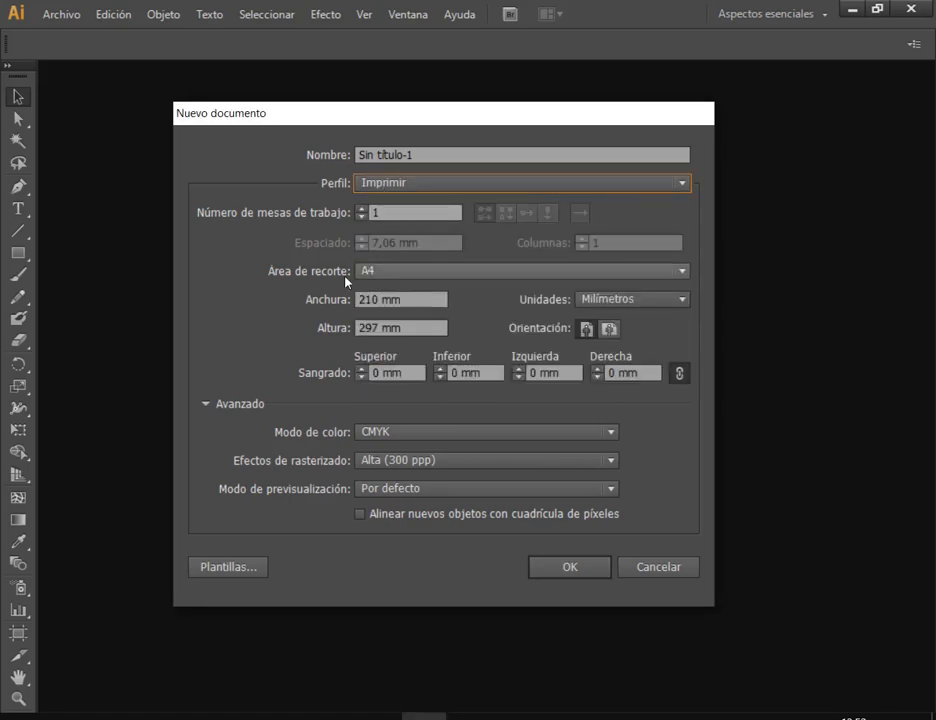
click(390, 278)
click(390, 278)
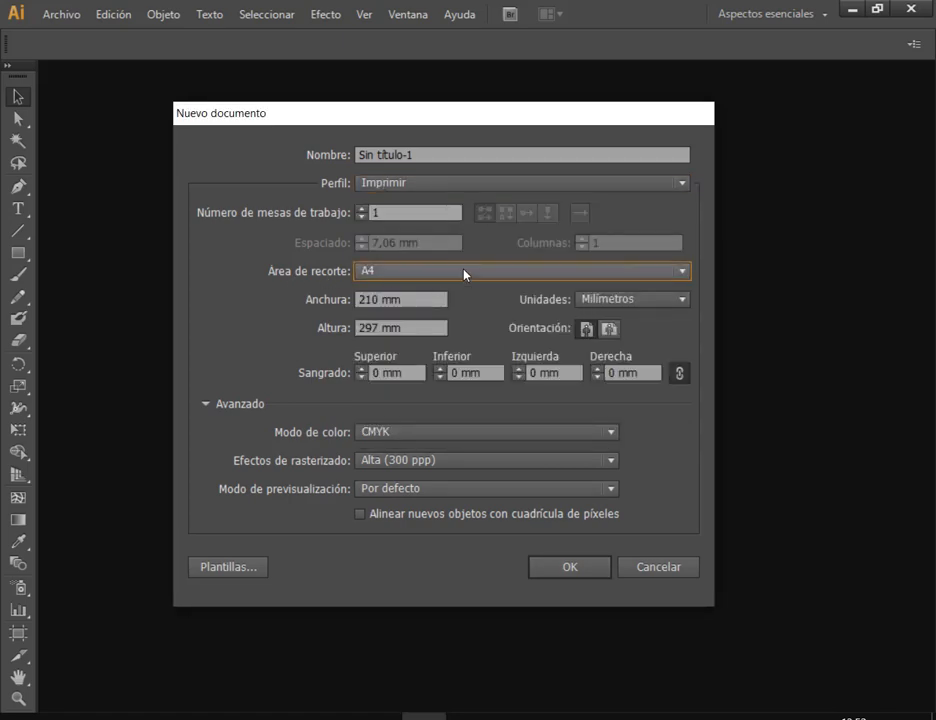
click(599, 575)
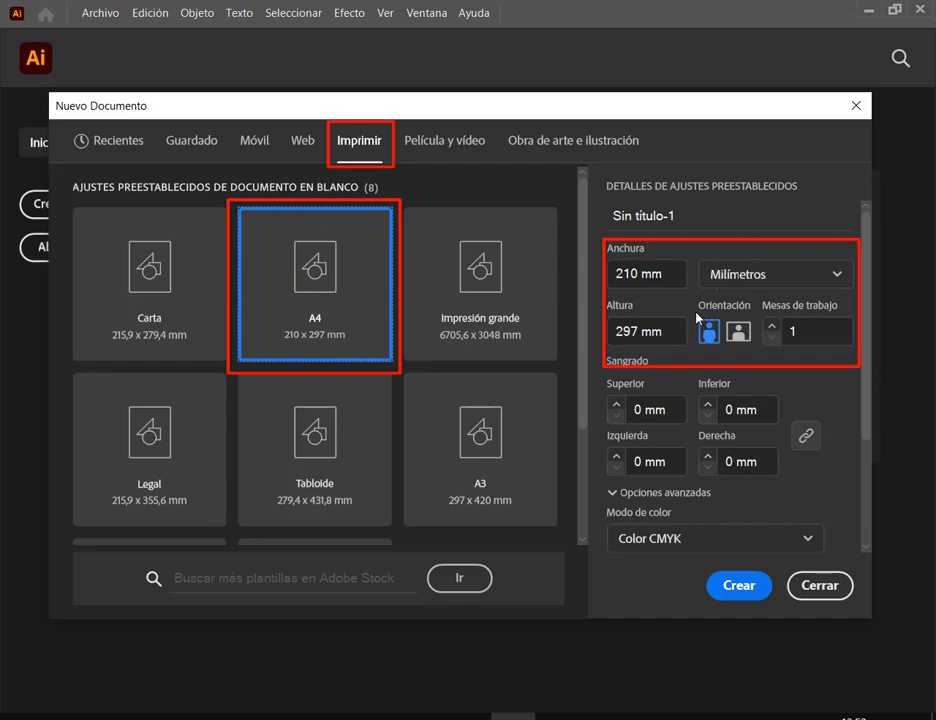
click(736, 594)
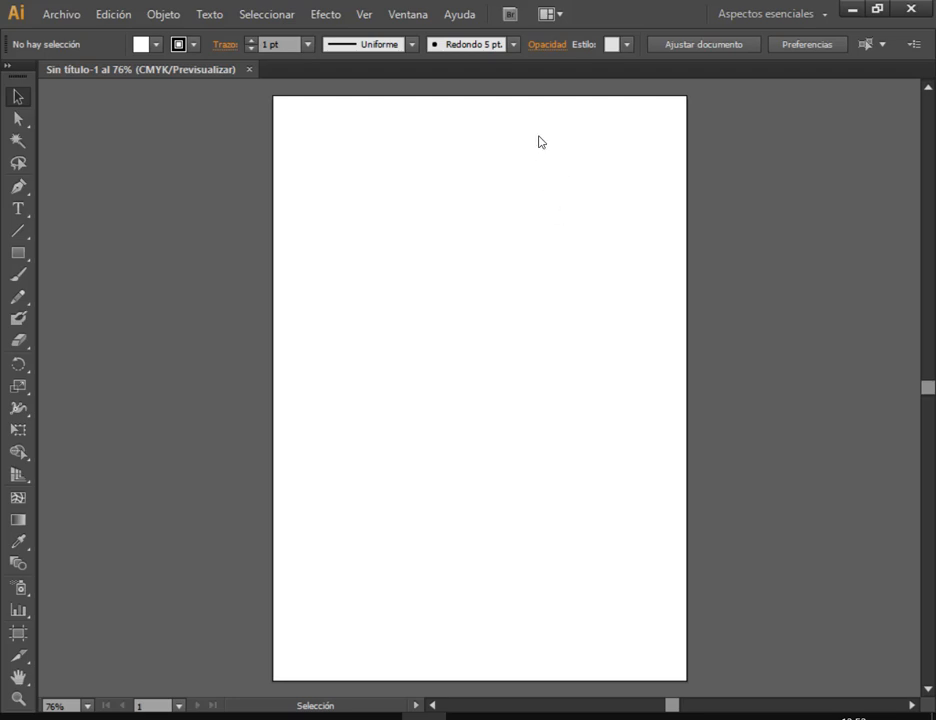
Frame the blank artboard and the grey areas on both sides of it in red, and clear the marks
drag(277, 100, 685, 681)
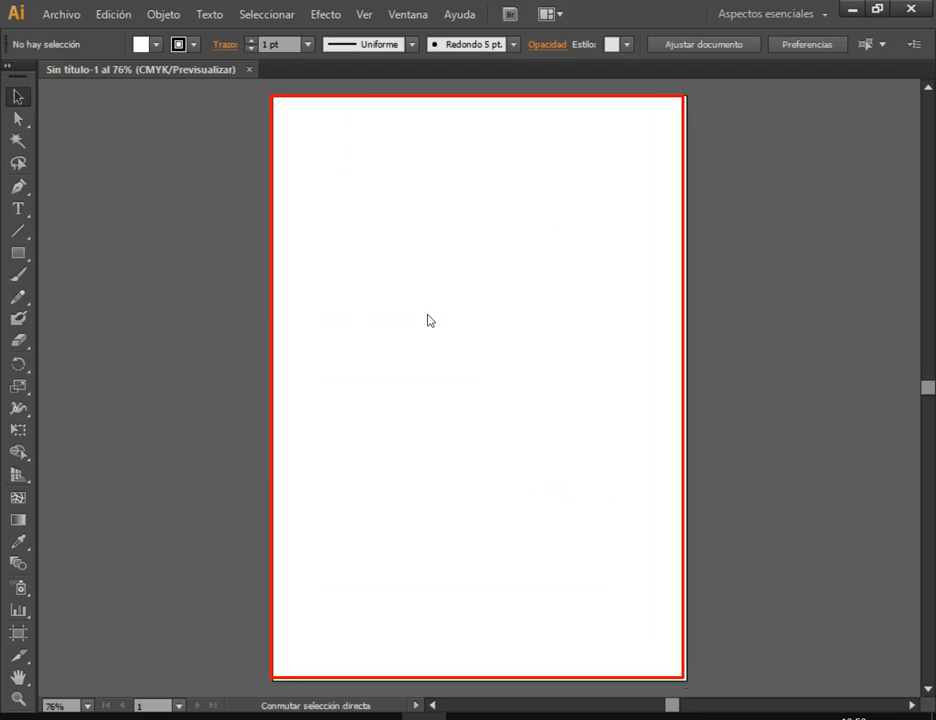
drag(694, 91, 910, 673)
mouse_move(240, 92)
mouse_down()
mouse_move(92, 568)
mouse_move(57, 631)
mouse_up()
key(Escape)
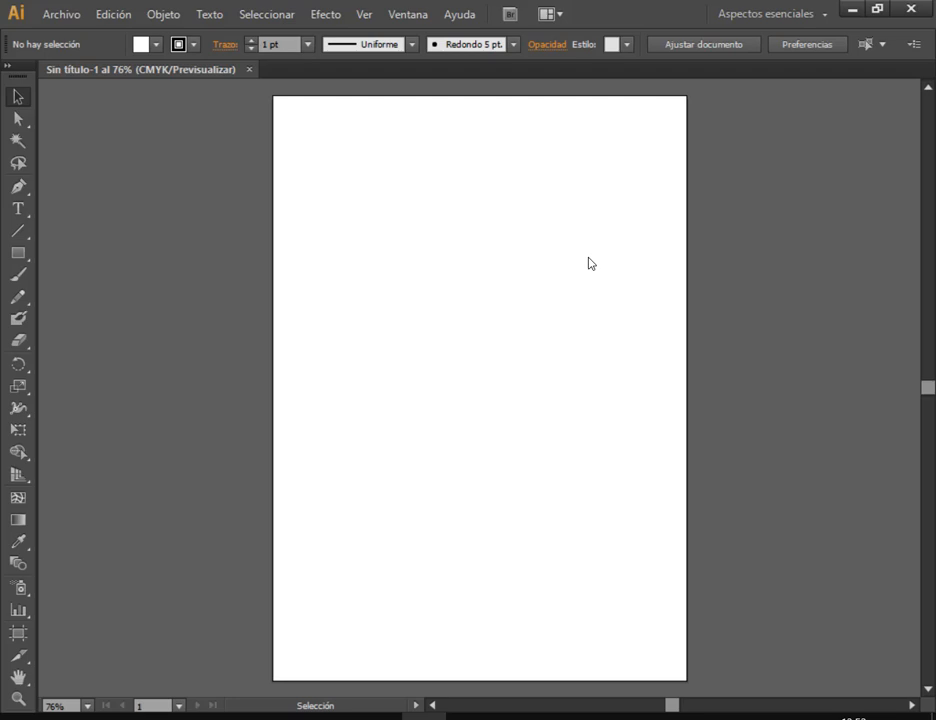
Open Bloc de notas and place its window over the lower part of the Illustrator artboard
key(super)
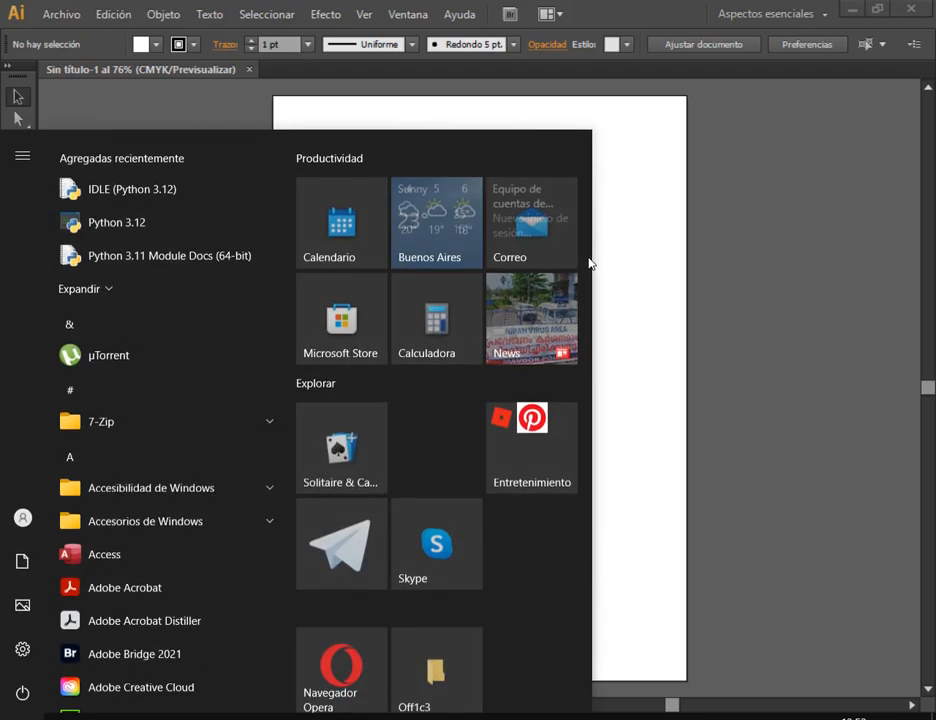
text(i)
key(BackSpace)
text(blo)
key(Return)
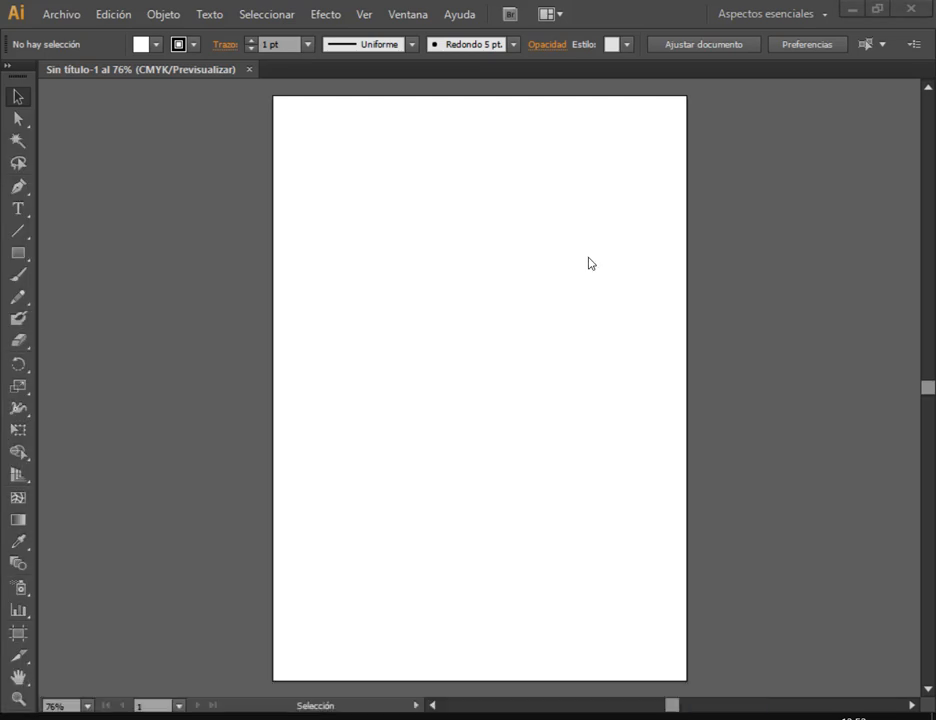
drag(496, 354, 485, 242)
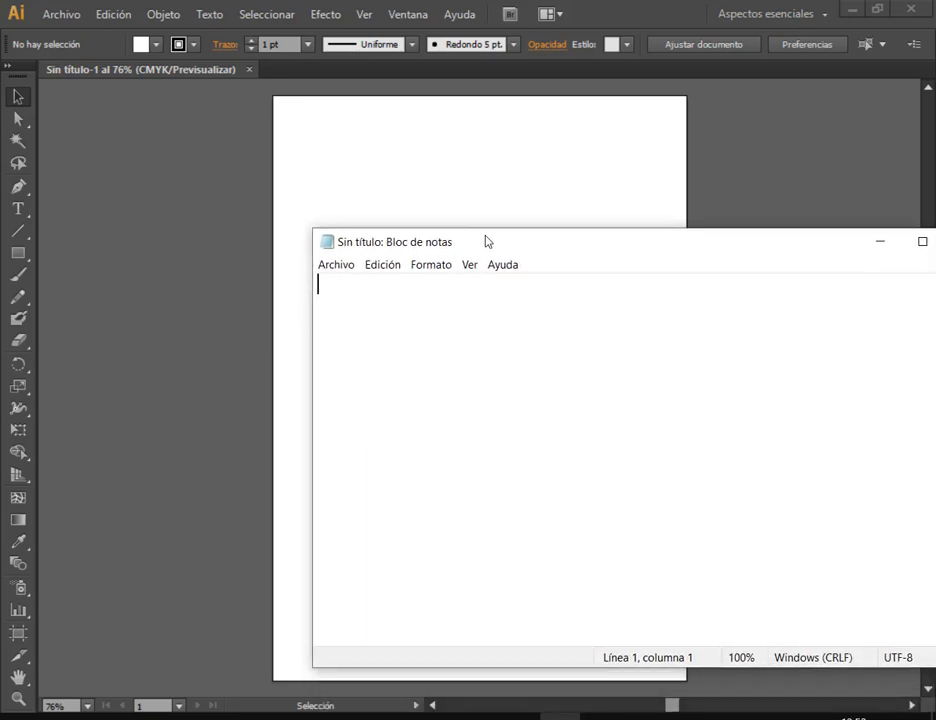
Set the Bloc de notas font to Calibri Normal at size 20
click(445, 268)
click(453, 302)
click(636, 377)
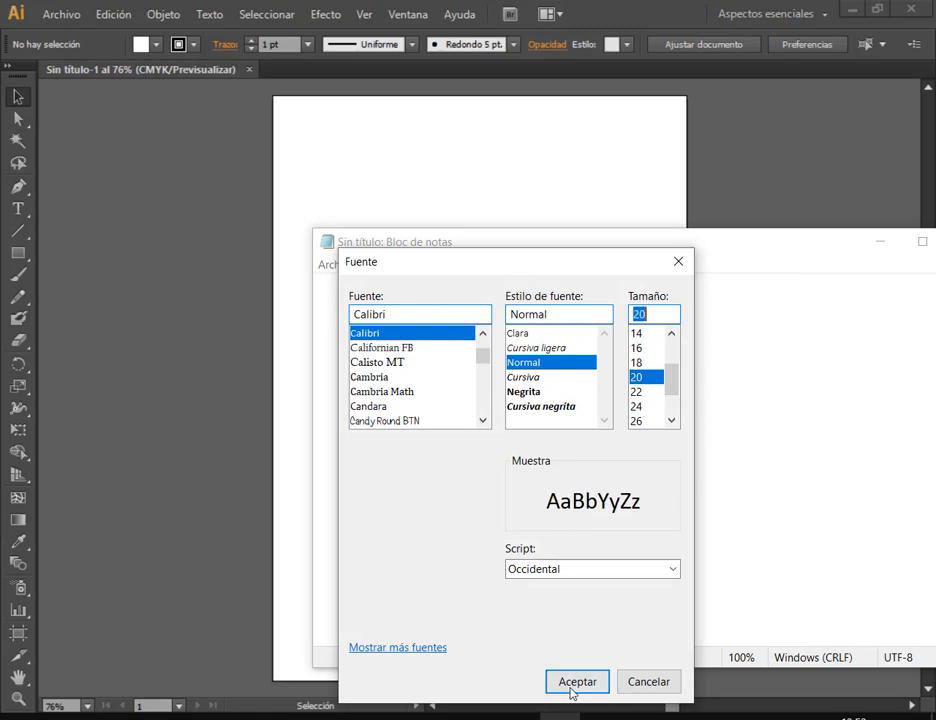
click(576, 682)
Write the note "Illustrator es un programa de diseño vectorial." and start a new line
text(Illustrat)
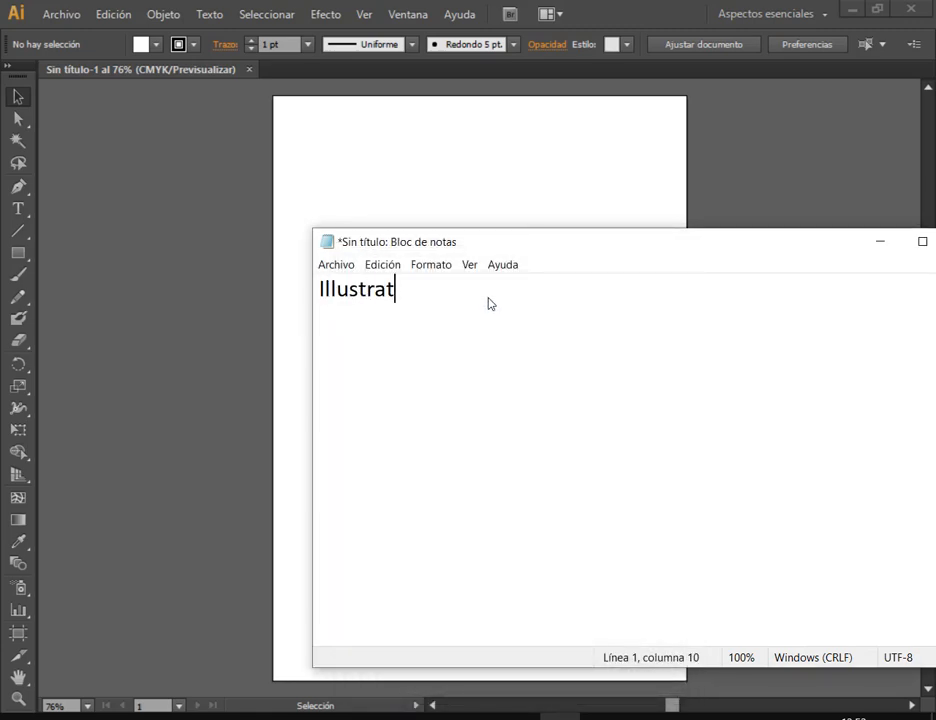
text(to)
key(BackSpace)
key(BackSpace)
text(or es un progra)
text(ma de)
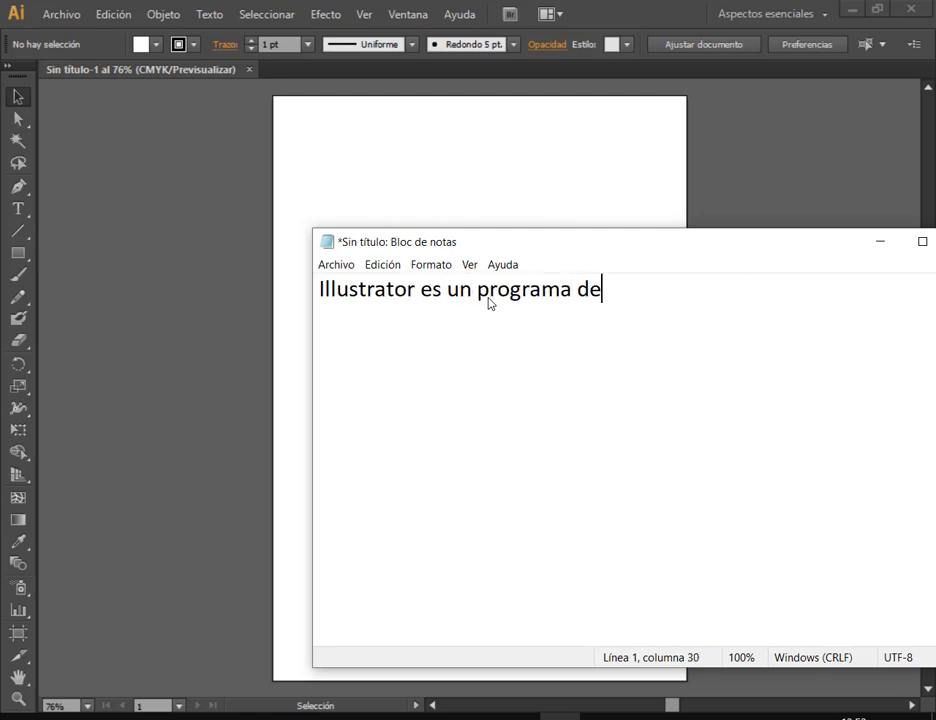
text( diseño vectorial.)
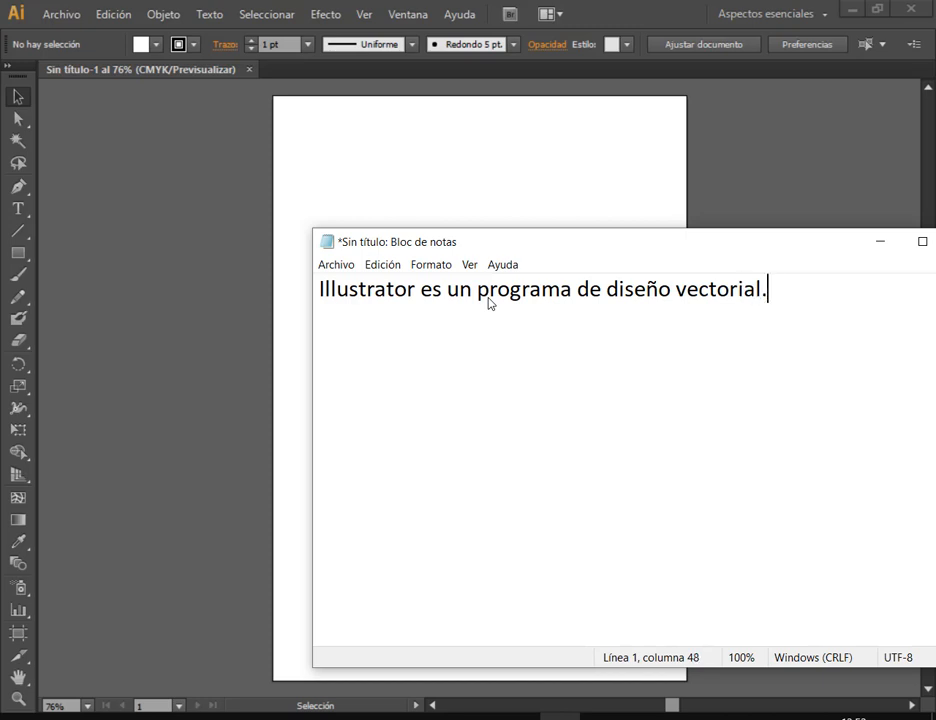
key(Return)
Switch back to Illustrator and draw a small rectangle in the upper half of the artboard
click(451, 188)
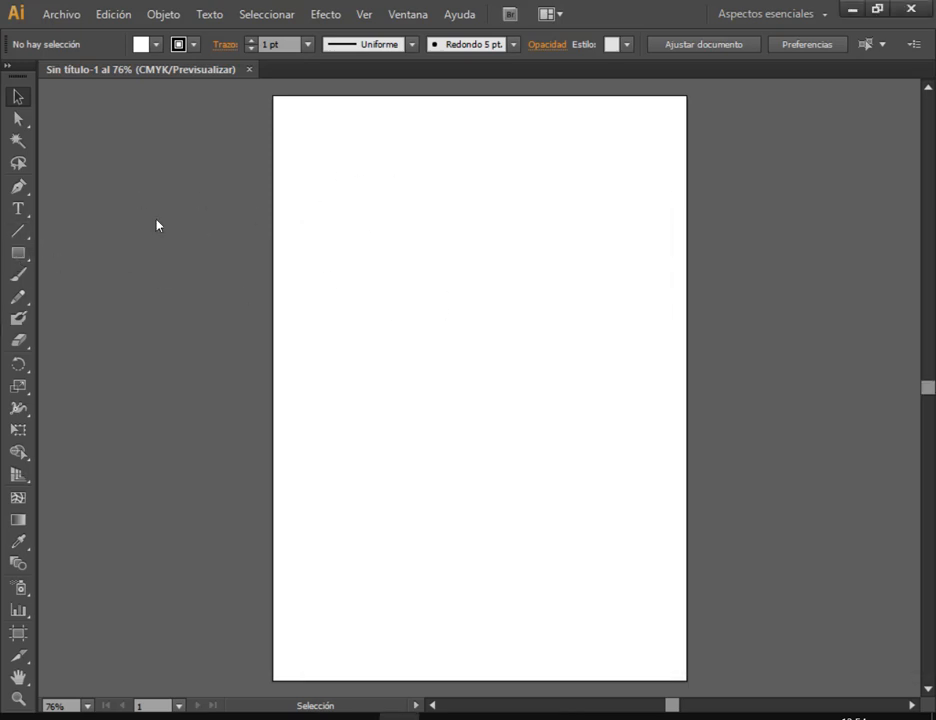
click(19, 253)
drag(380, 233, 479, 316)
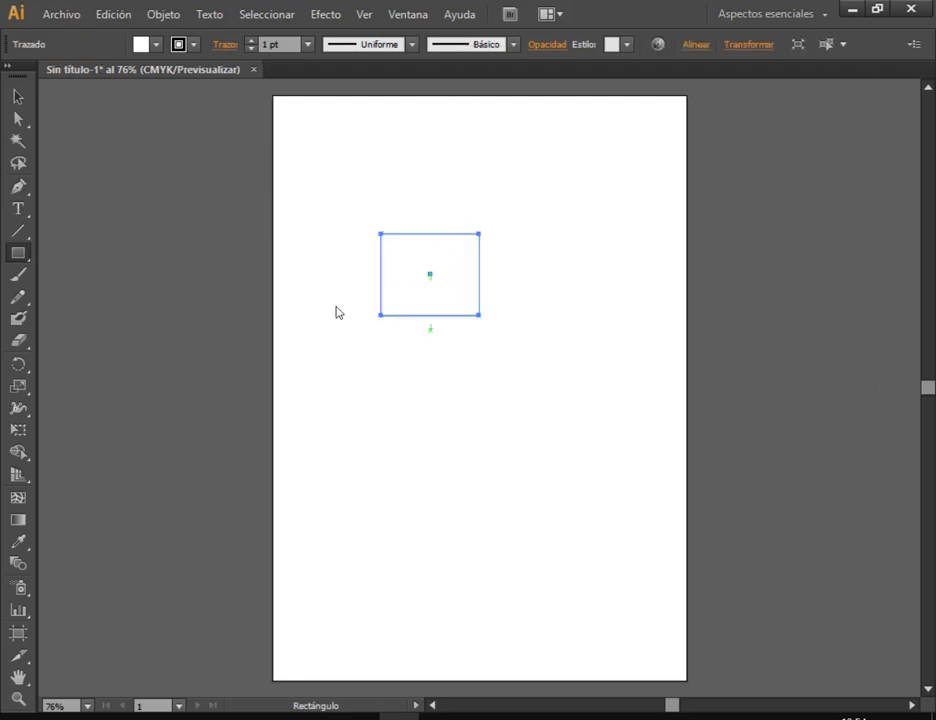
Fill the rectangle with red and deselect it
click(18, 96)
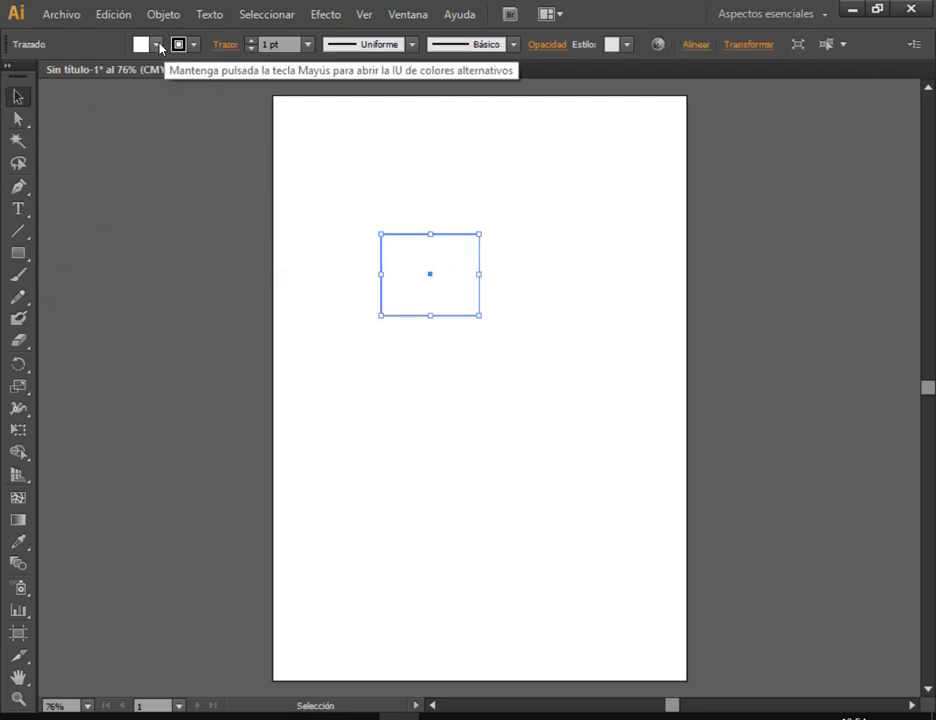
click(157, 44)
click(151, 75)
click(468, 167)
click(548, 270)
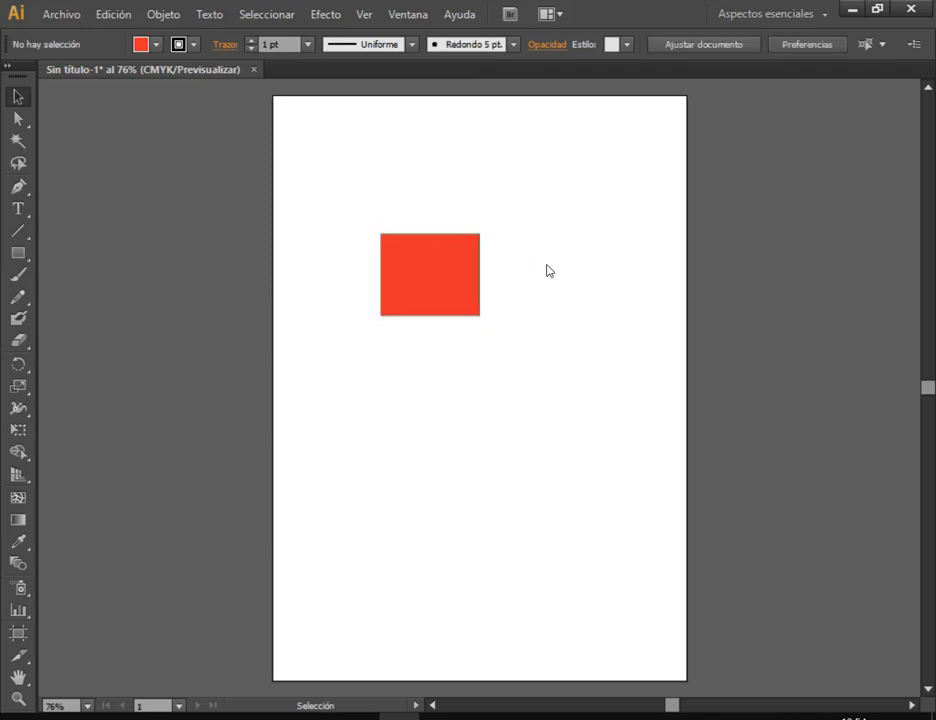
Enlarge the red rectangle beyond the artboard's side edges, and shrink it to a tiny shape near the artboard's upper left
click(459, 278)
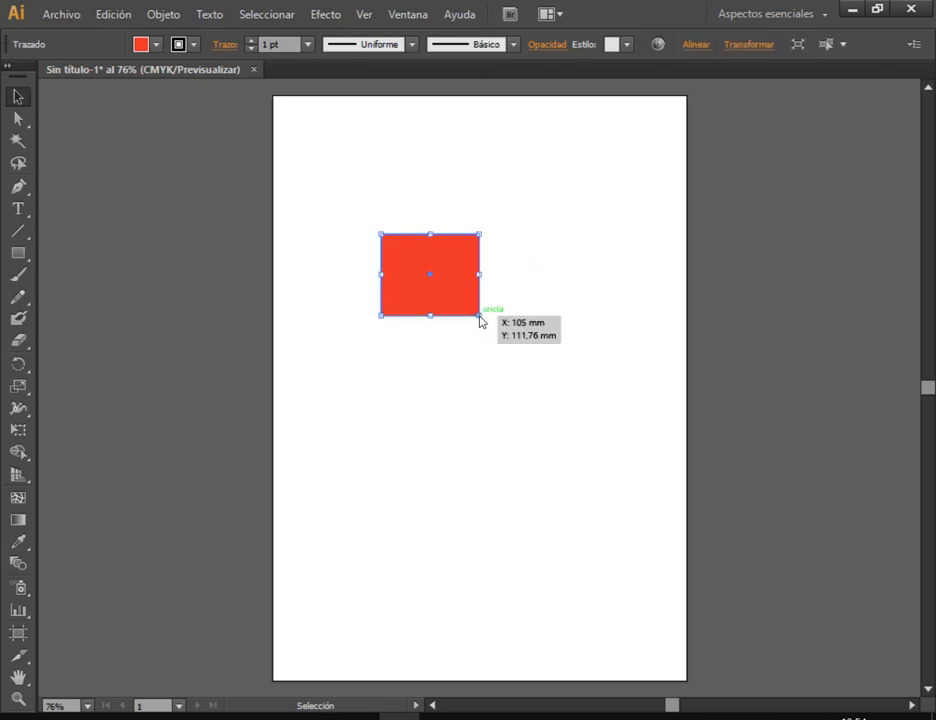
drag(479, 316, 842, 610)
drag(585, 380, 468, 347)
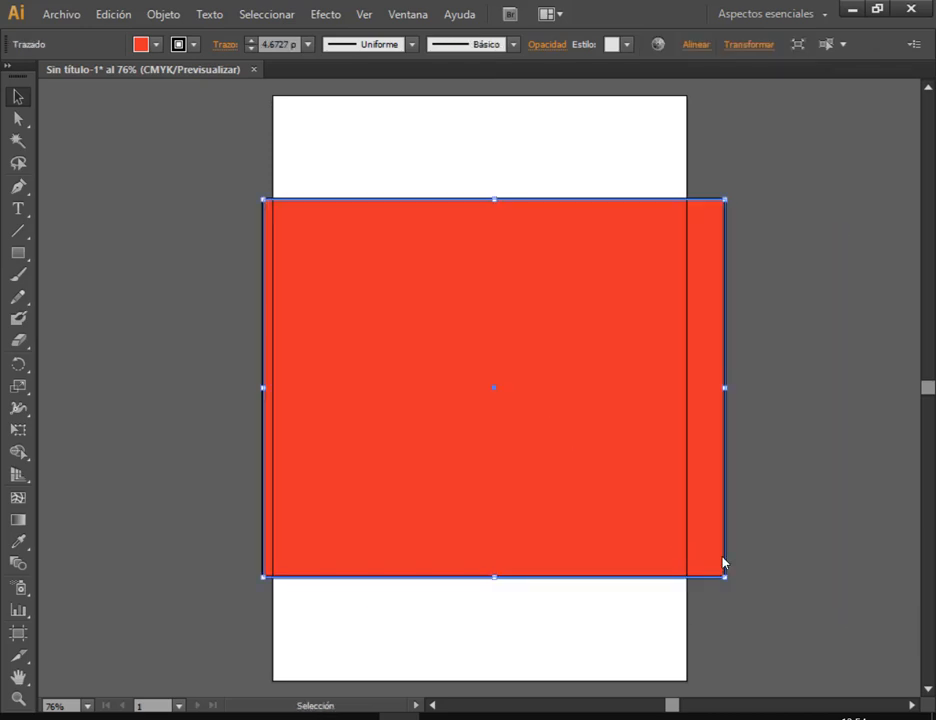
drag(262, 198, 366, 221)
click(280, 217)
click(437, 244)
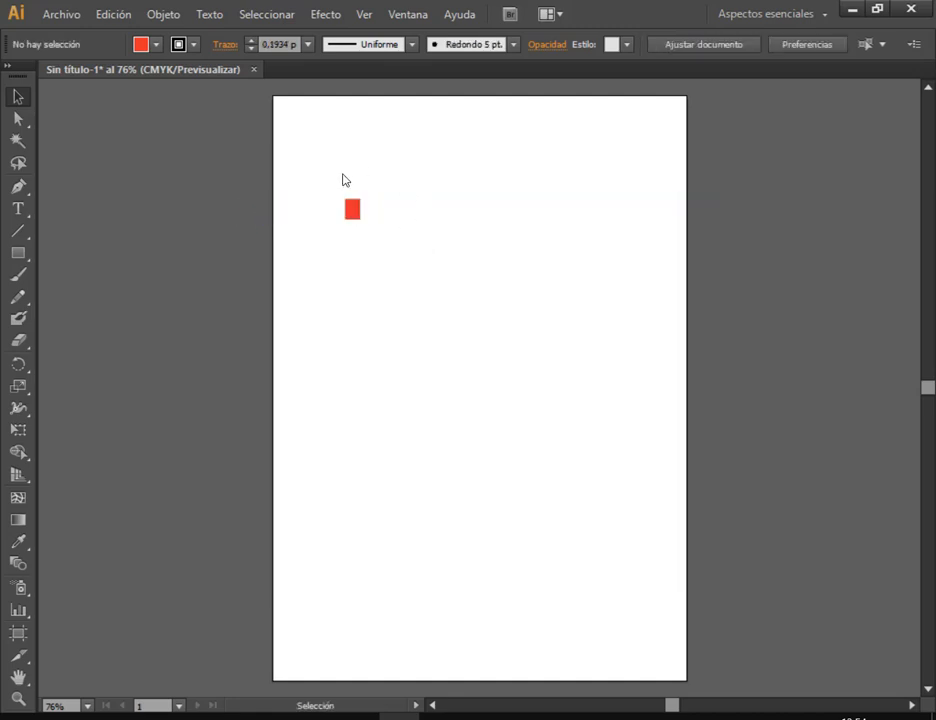
click(349, 218)
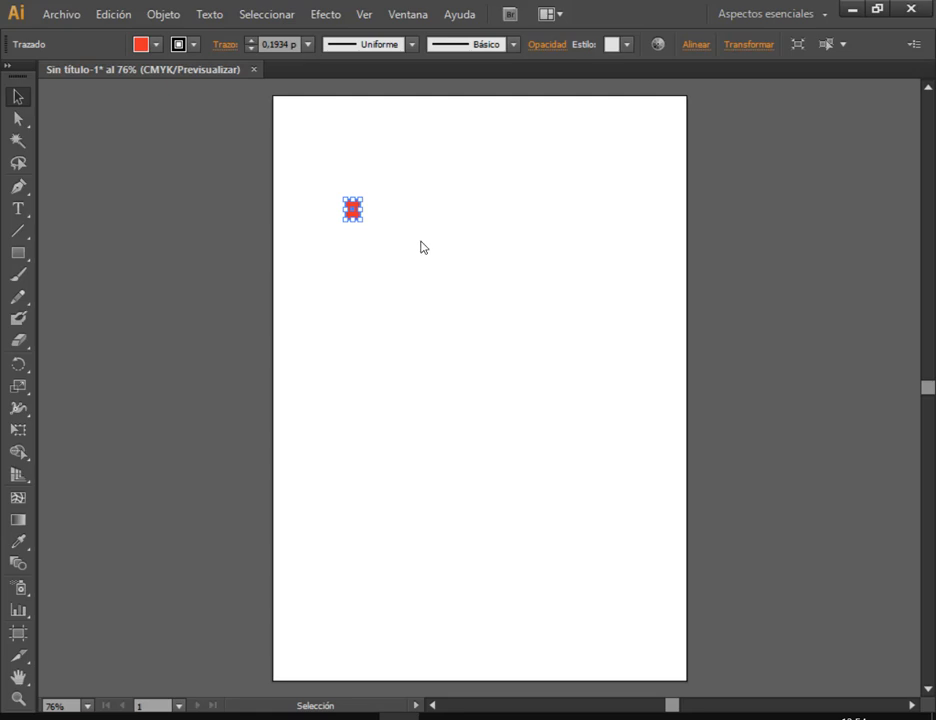
click(384, 230)
click(360, 213)
click(399, 171)
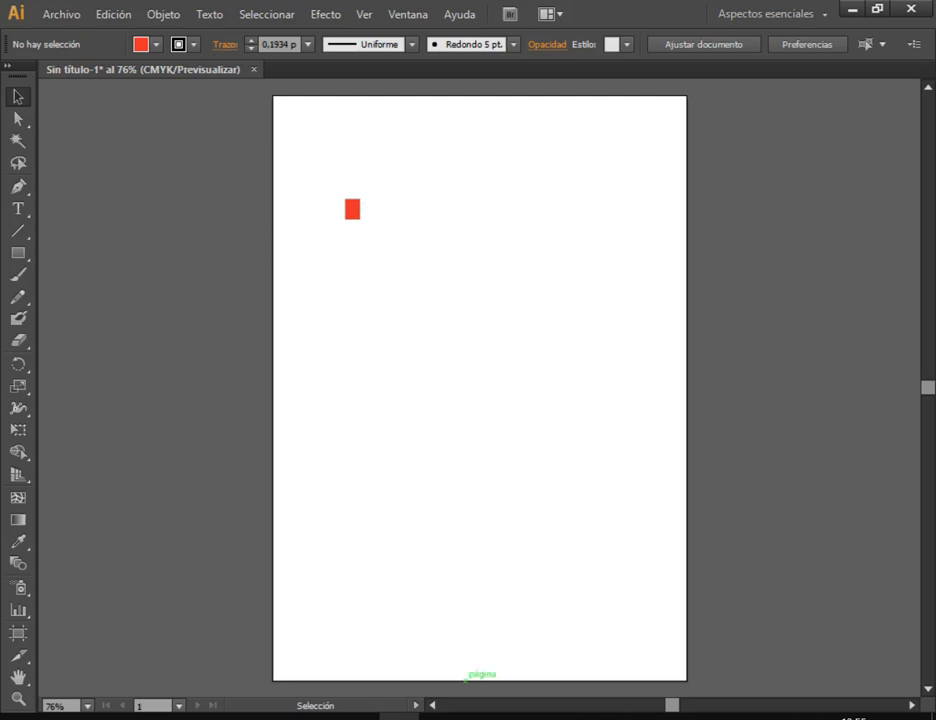
Switch to Bloc de notas and highlight "Illustrator", "diseño vectorial", "vectorial" and the whole sentence in turn
click(560, 717)
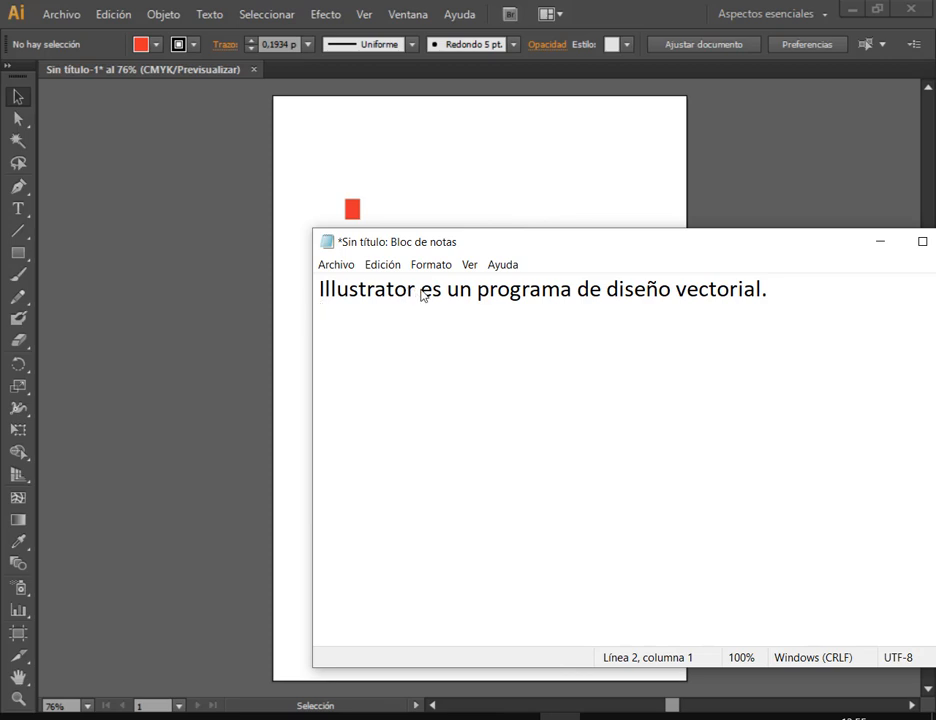
drag(423, 294, 320, 292)
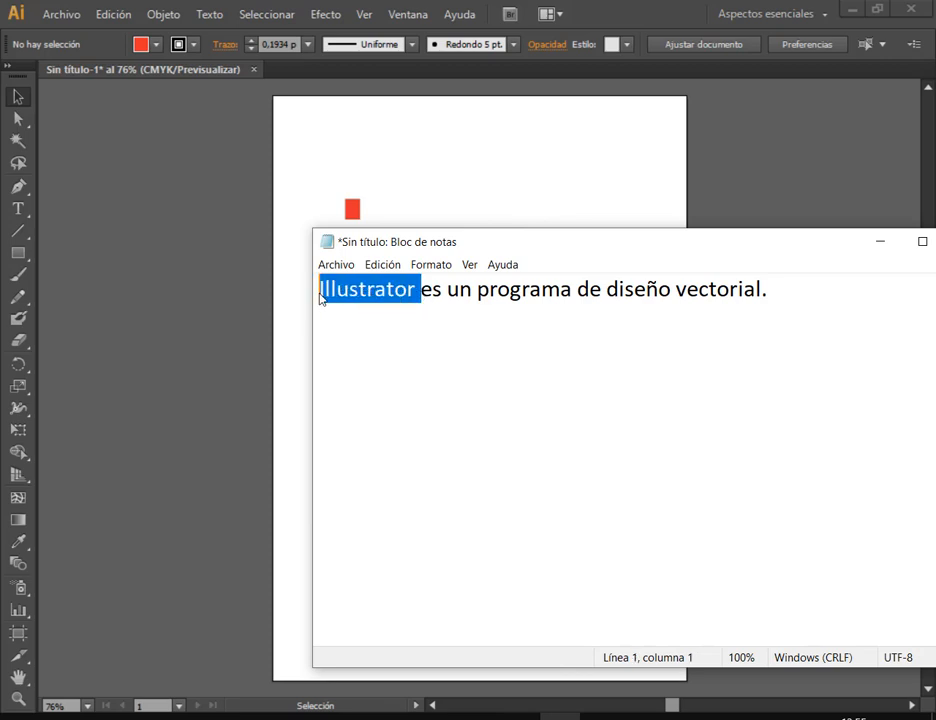
click(447, 330)
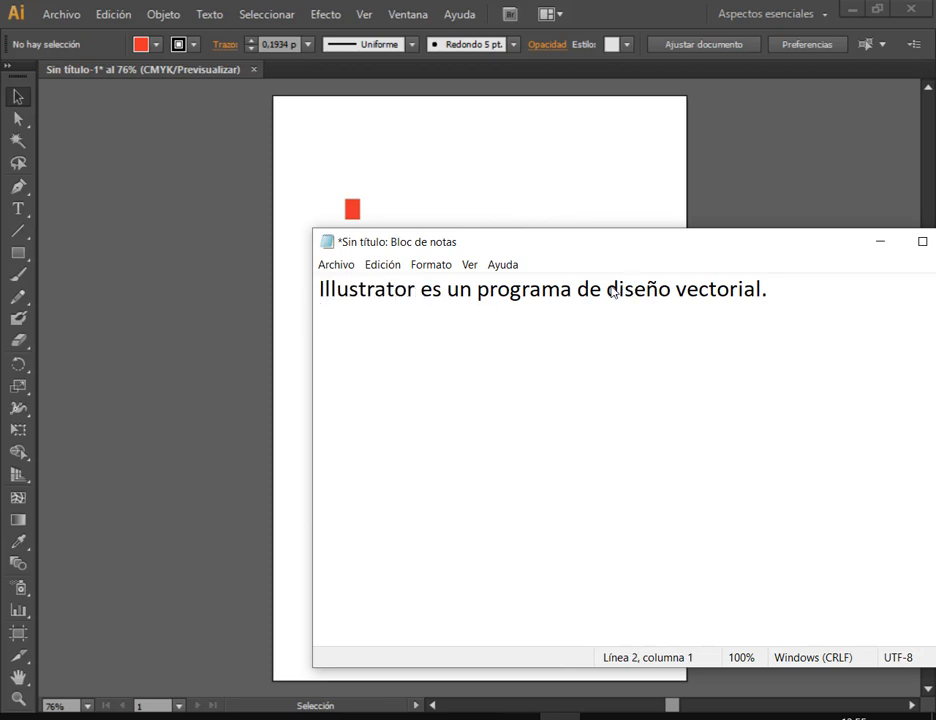
drag(608, 291, 802, 290)
click(832, 282)
drag(679, 299, 771, 299)
click(771, 300)
drag(677, 291, 765, 292)
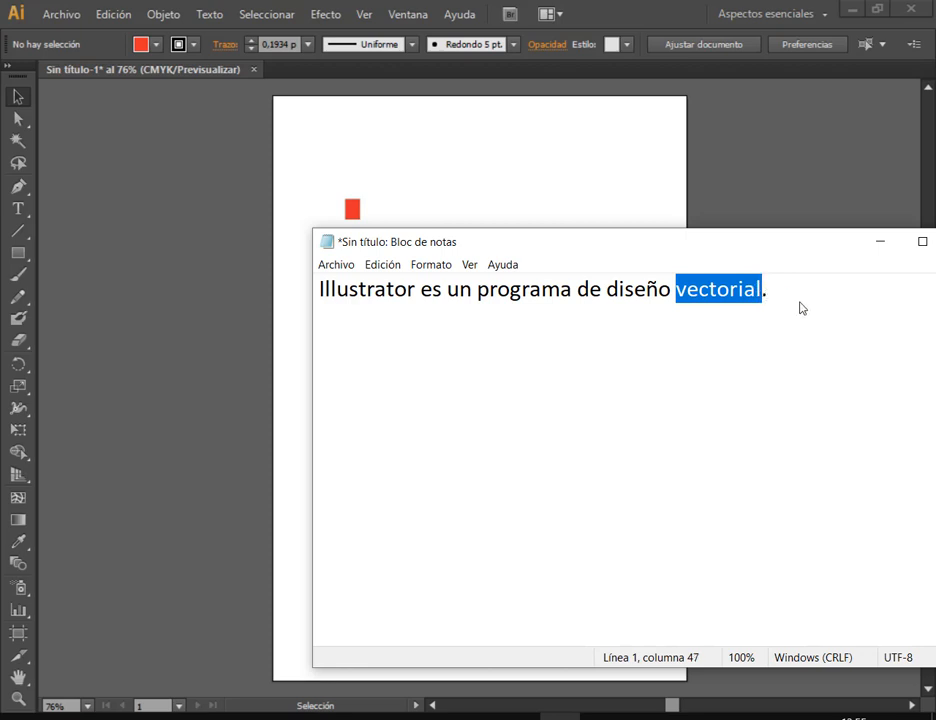
click(773, 303)
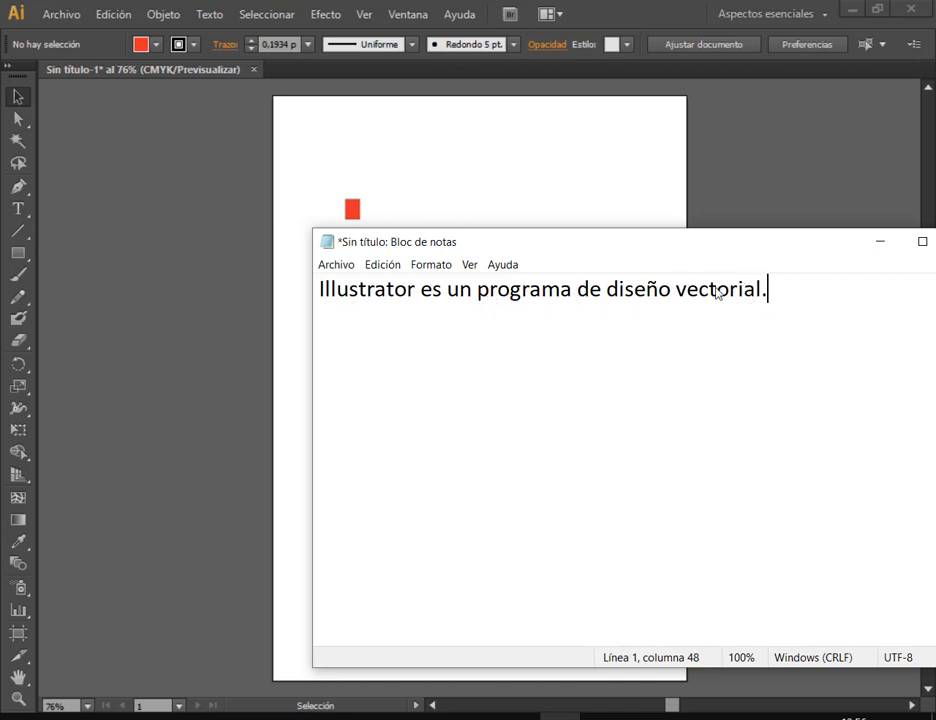
drag(800, 292, 316, 298)
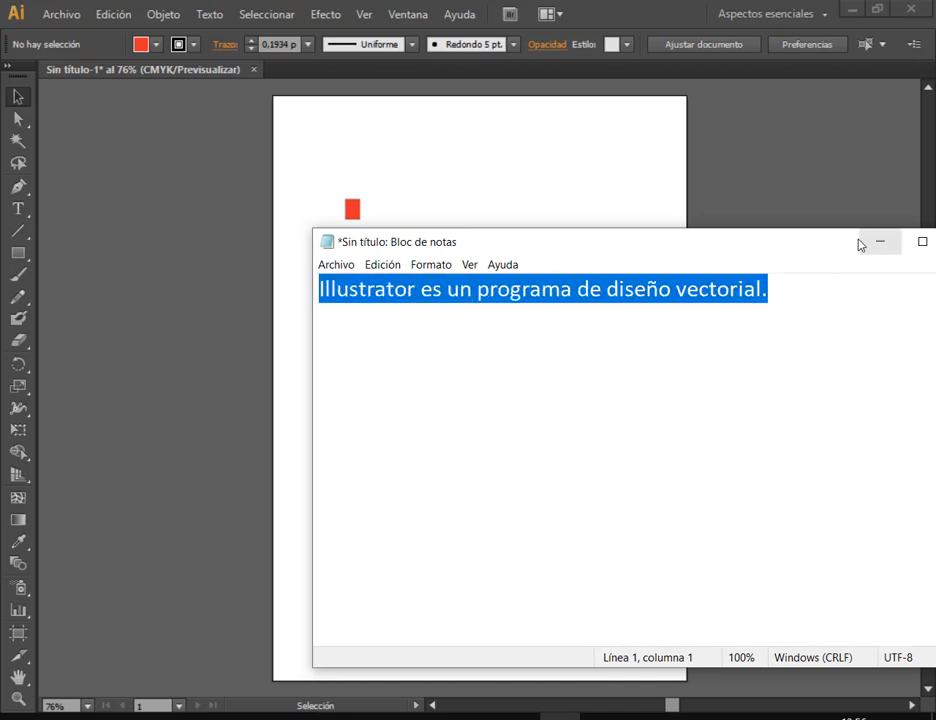
Close Bloc de notas without saving the note
drag(835, 246, 740, 233)
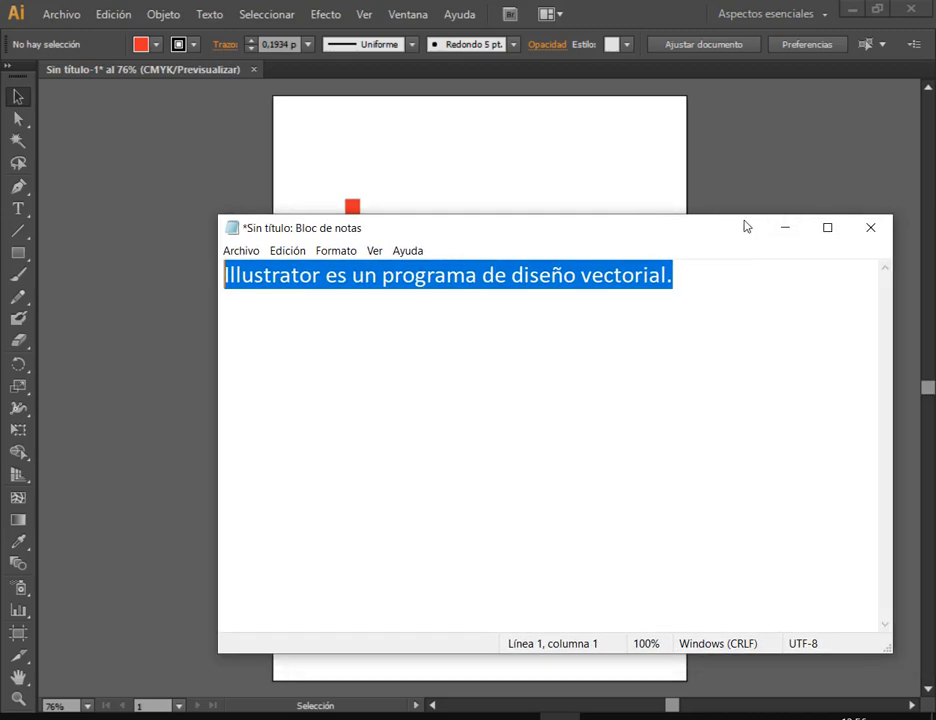
click(871, 229)
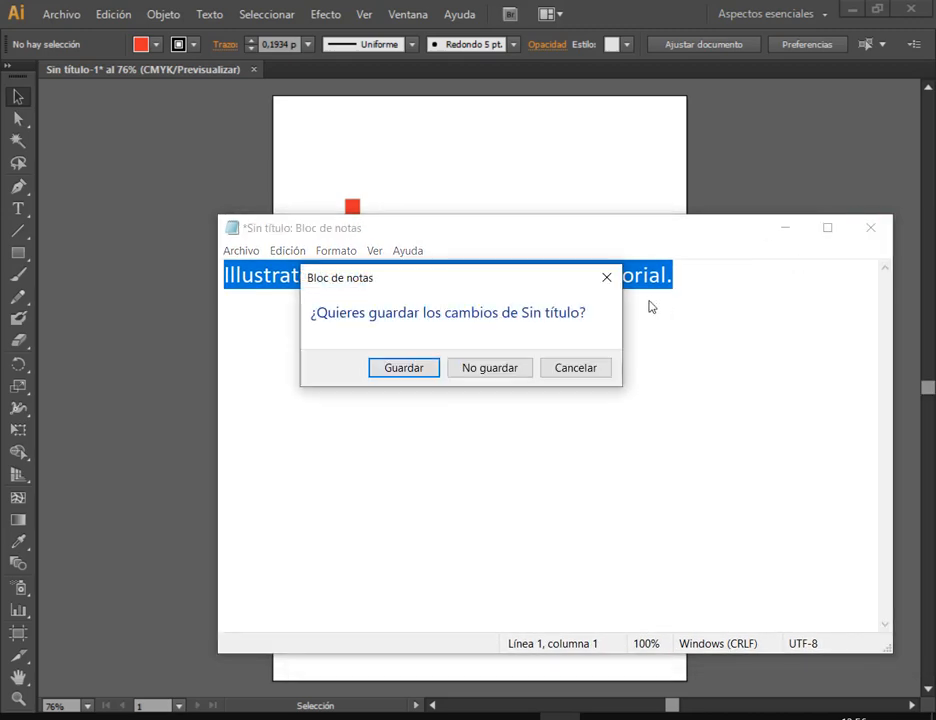
click(488, 369)
Enlarge the tiny red rectangle within the artboard and delete it
click(352, 209)
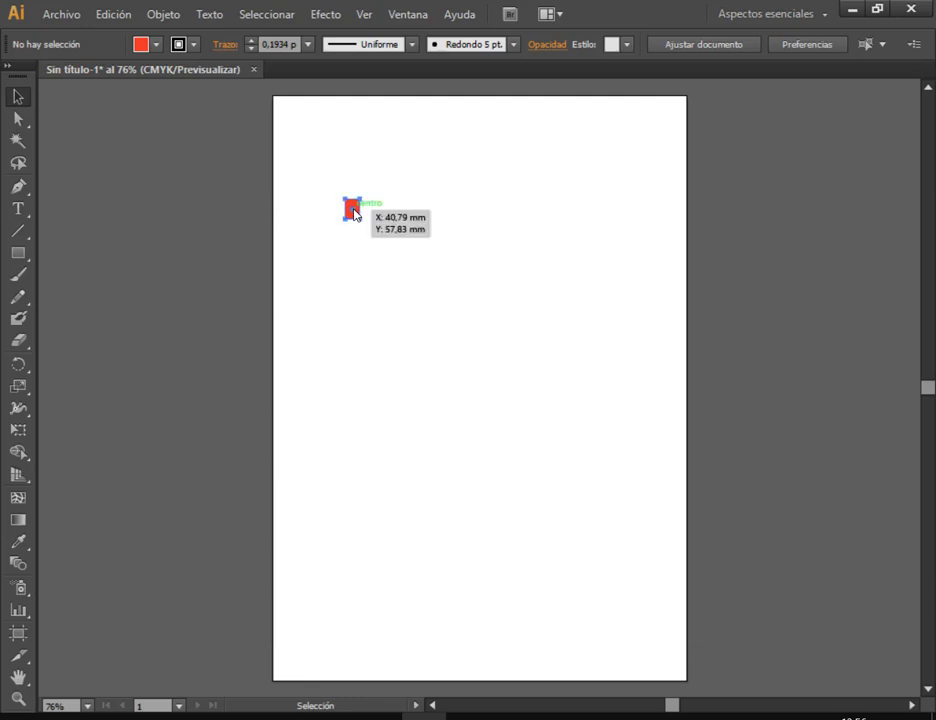
drag(361, 221, 485, 334)
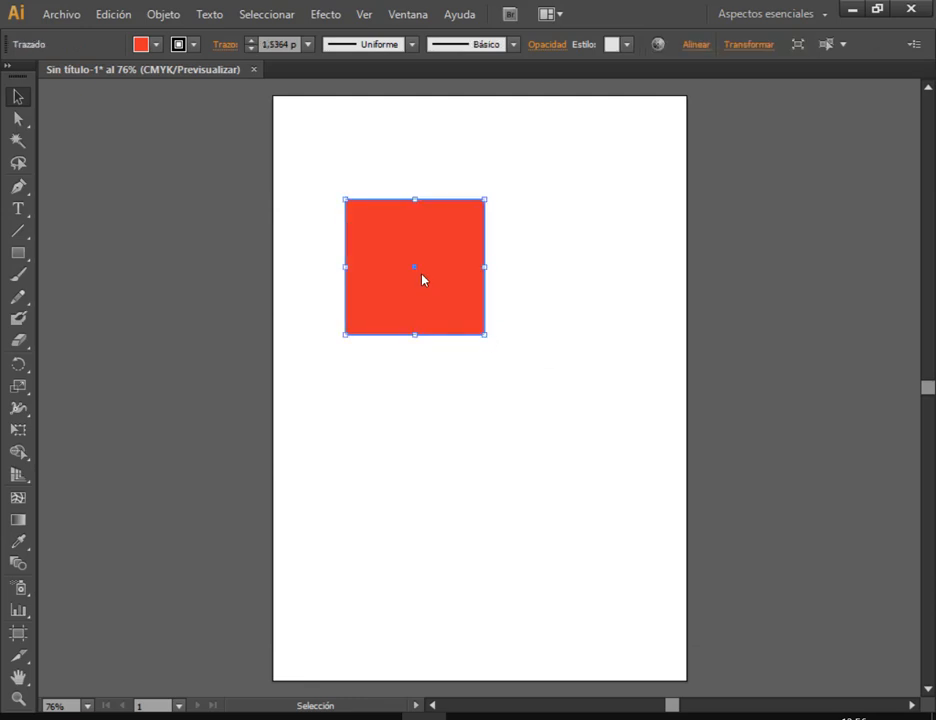
key(Delete)
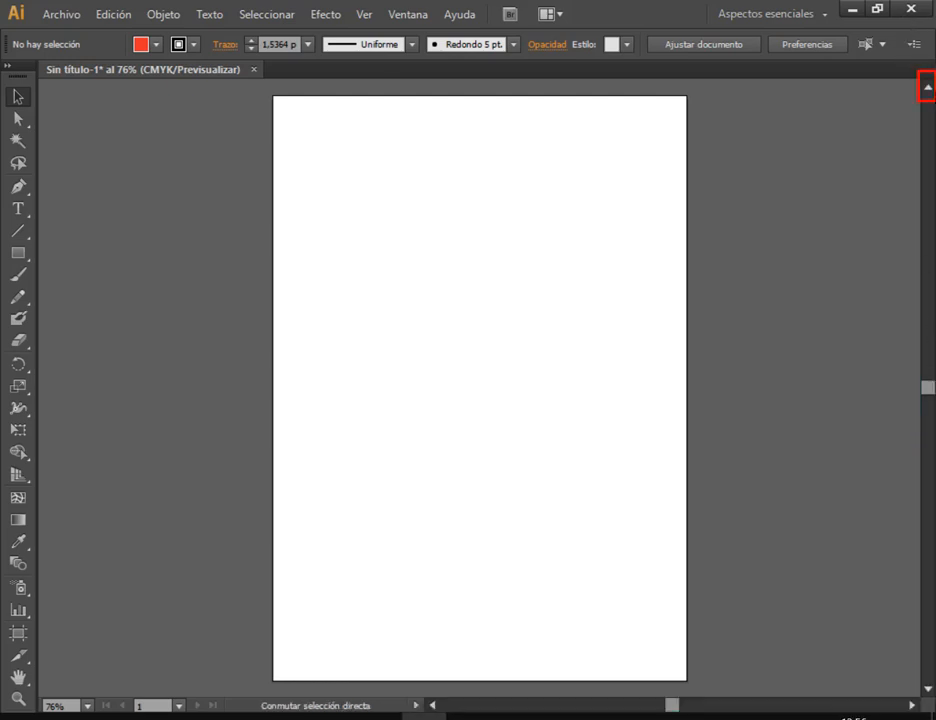
Demonstrate scrolling the document view up, down and sideways, and bring the artboard back to the centre
click(928, 88)
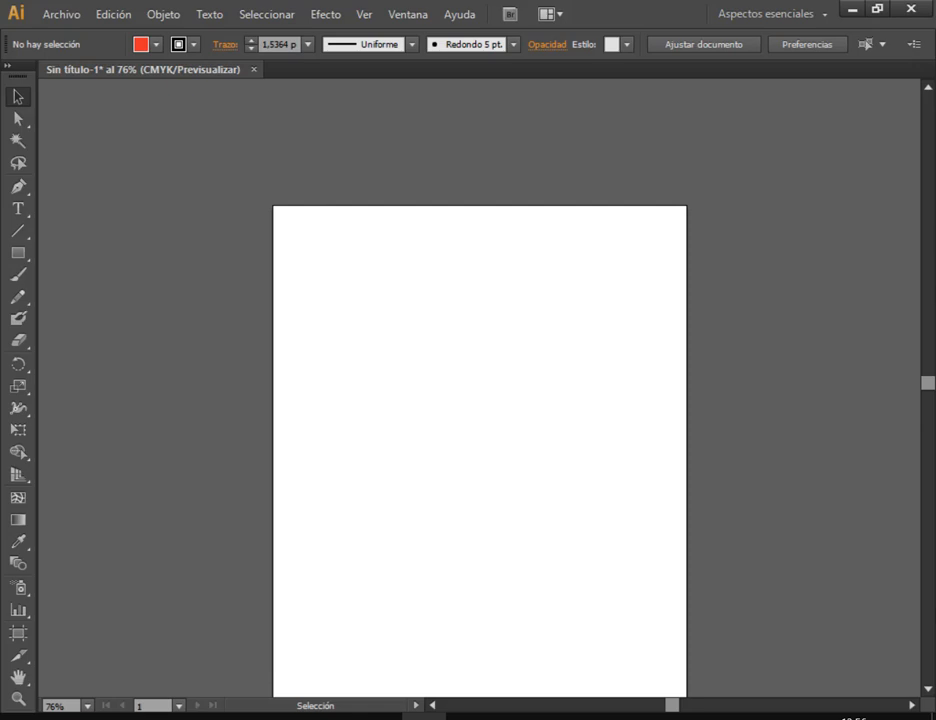
click(928, 688)
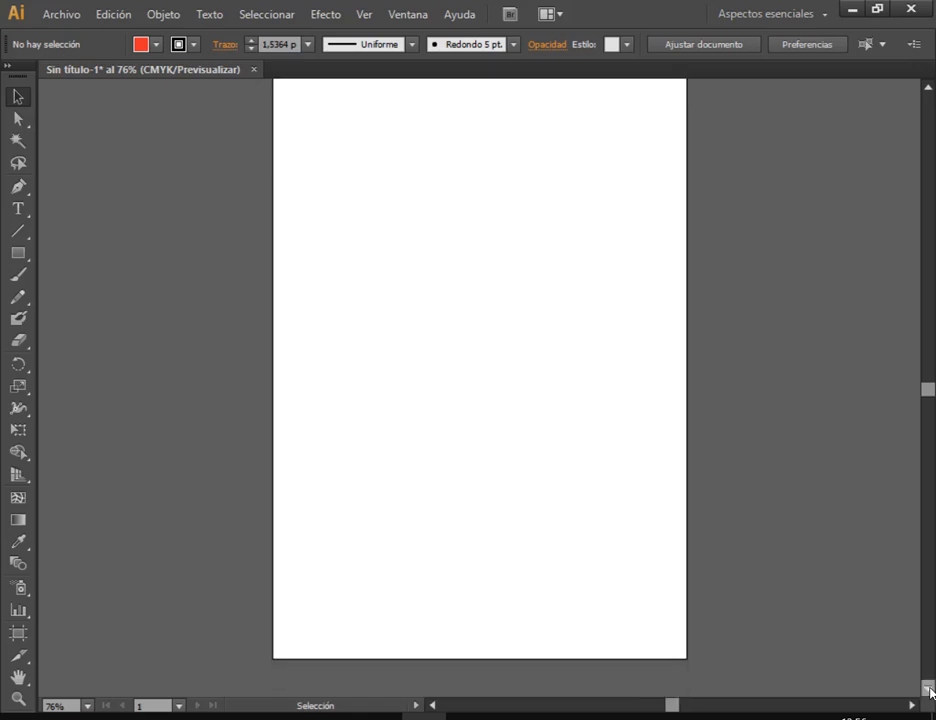
scroll(793, 552, down, 3)
scroll(794, 553, up, 5)
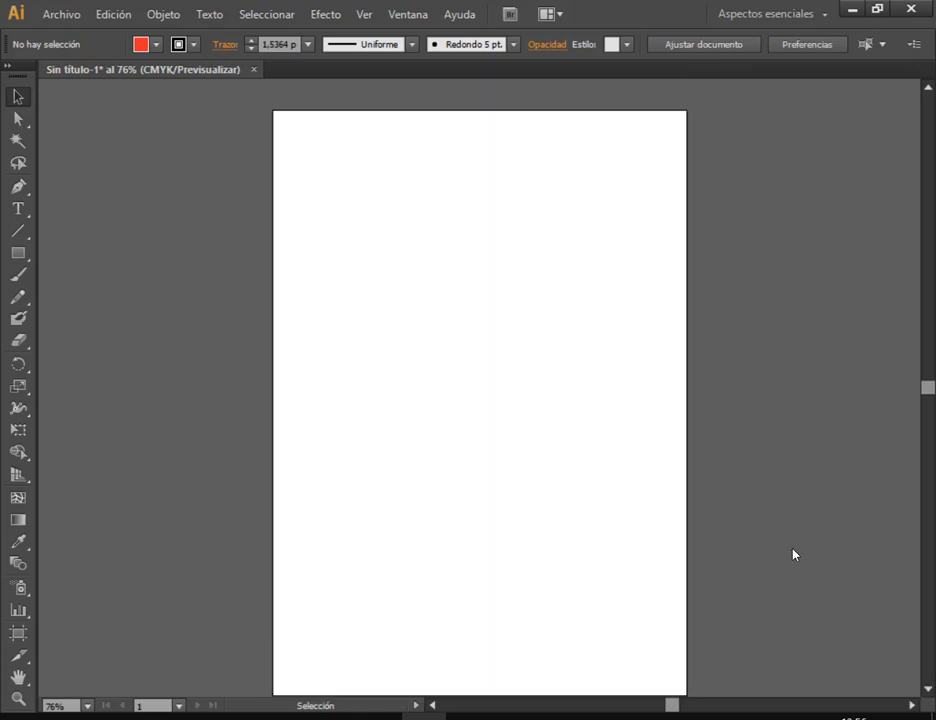
scroll(794, 554, down, 6)
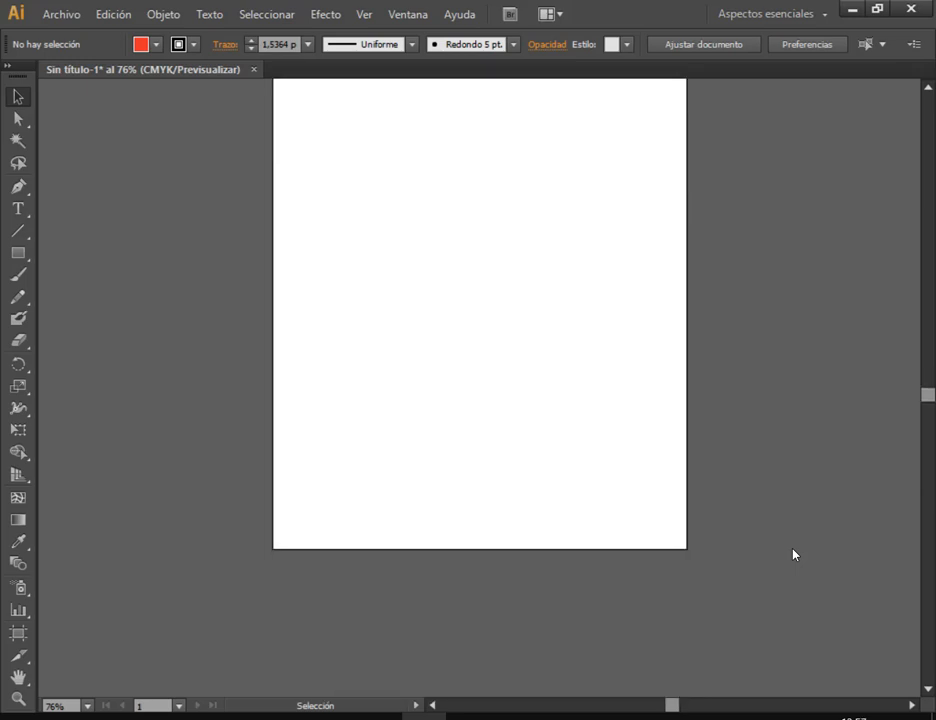
click(914, 706)
click(914, 706)
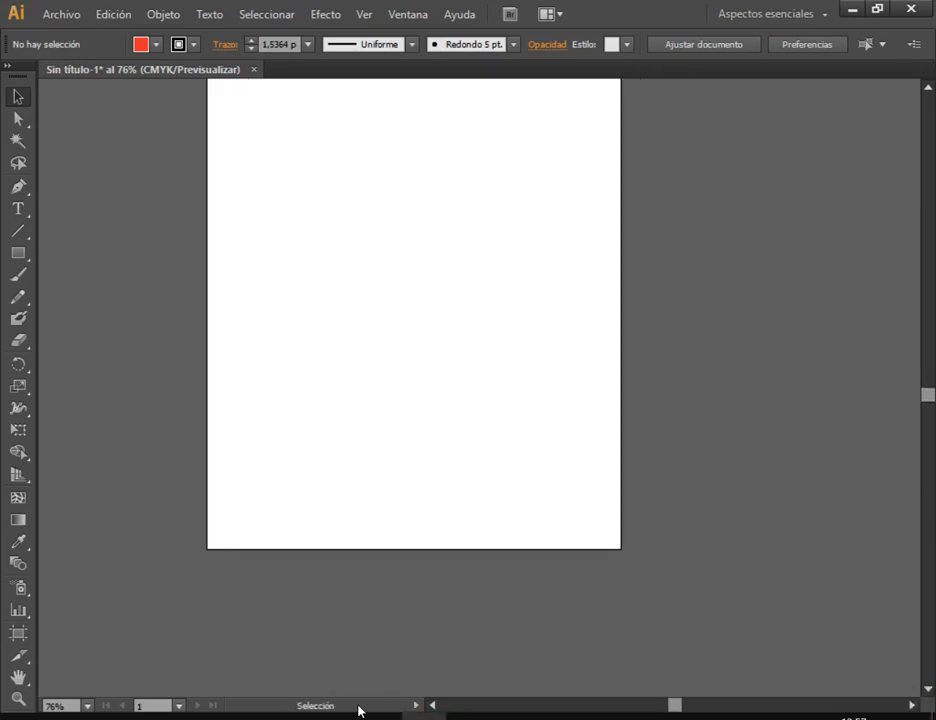
click(433, 706)
scroll(545, 593, up, 3)
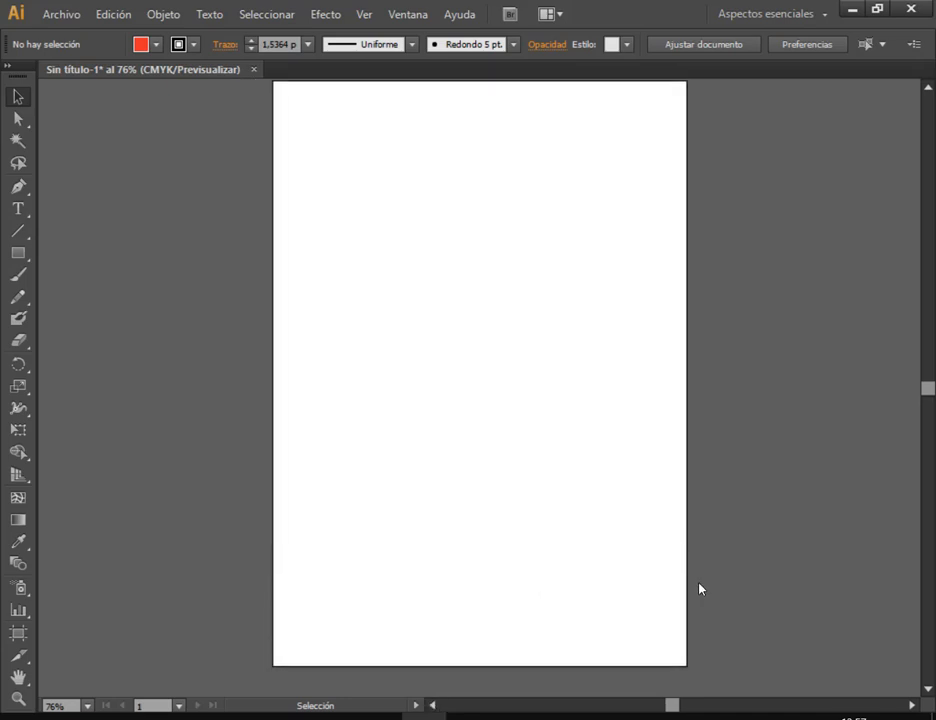
scroll(644, 282, up, 1)
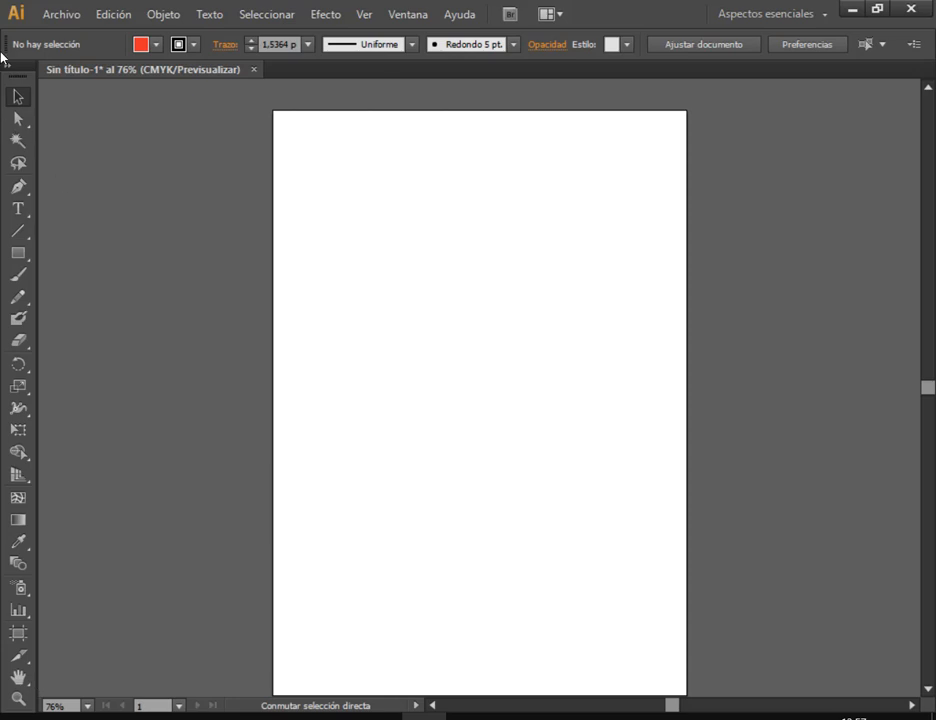
Point out the tools area and toggle it between one and two columns in both Illustrator versions, ending with two columns
drag(3, 62, 38, 712)
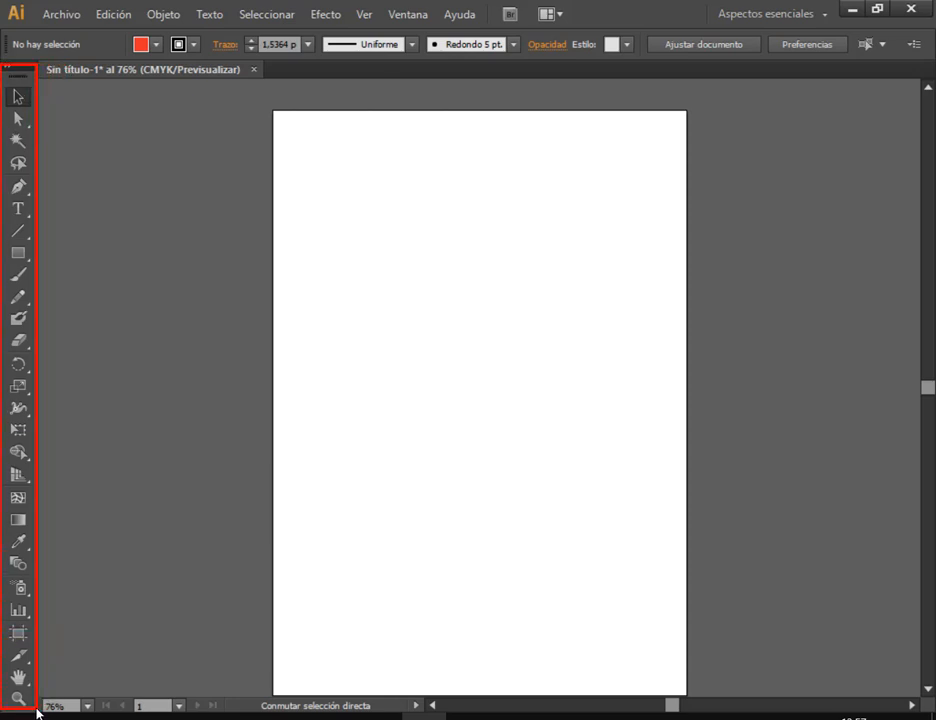
key(Escape)
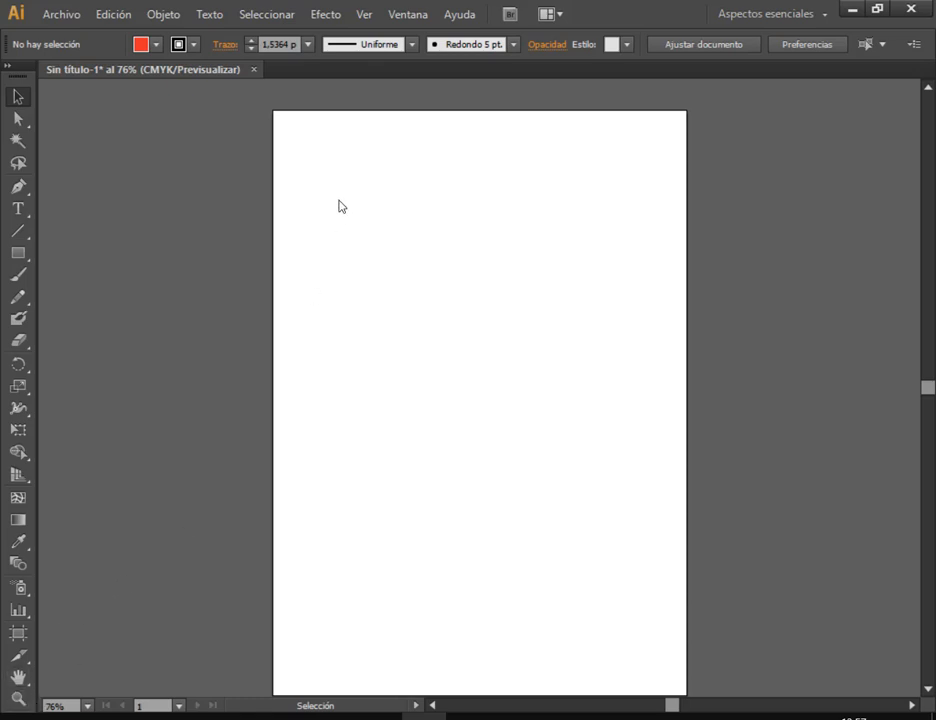
key(ctrl+2)
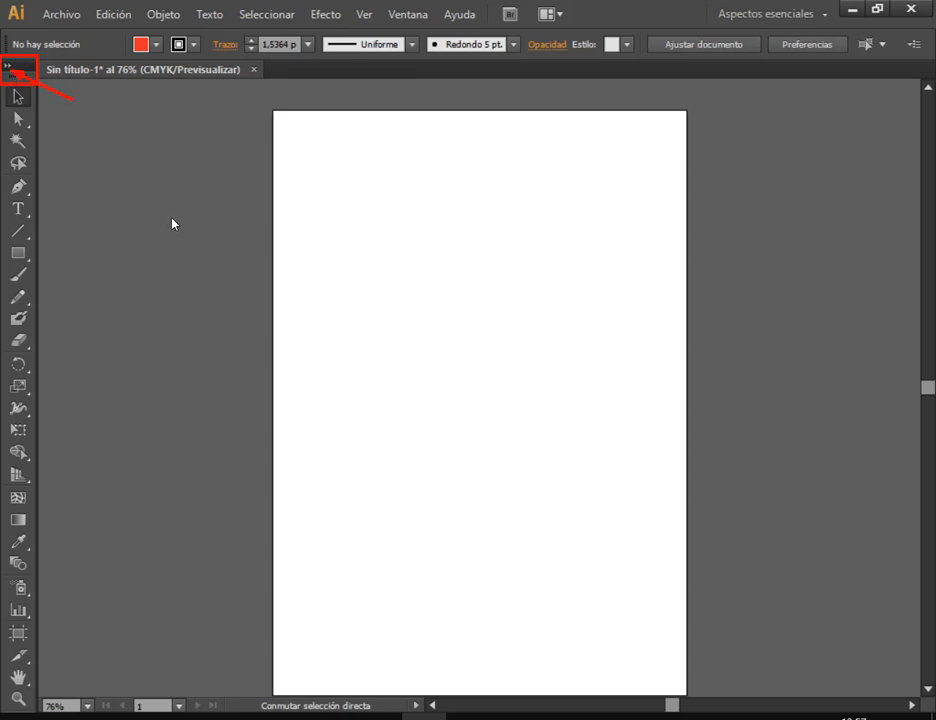
click(7, 68)
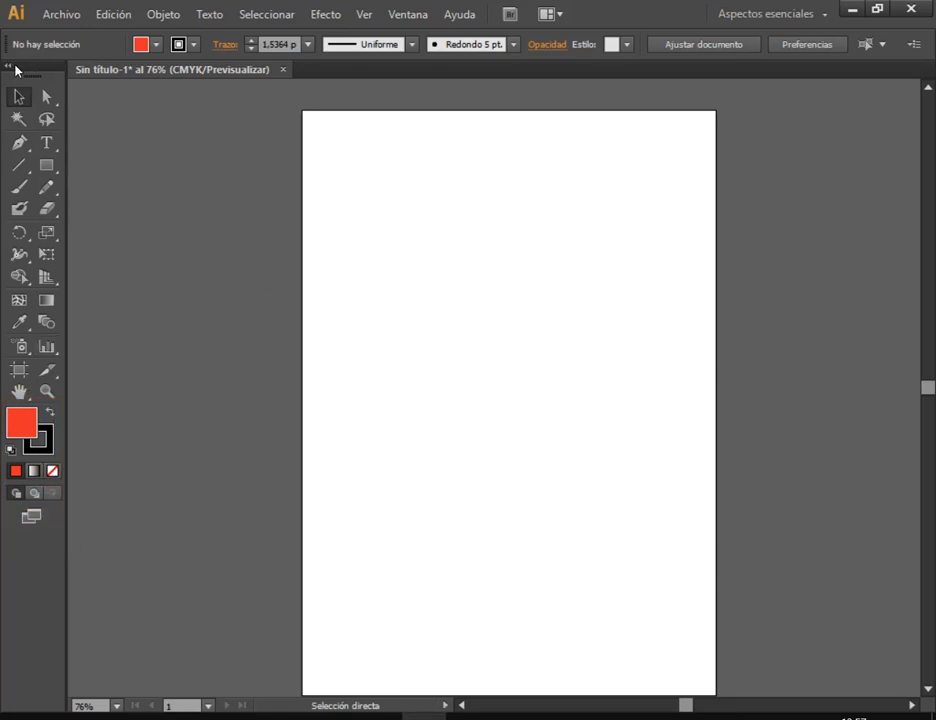
click(12, 66)
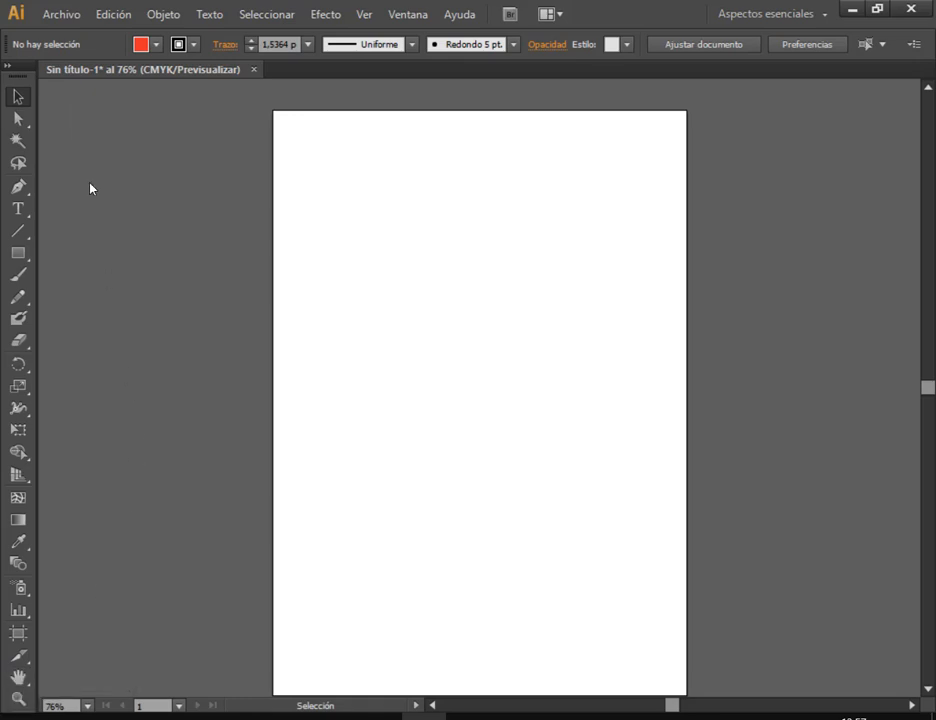
click(9, 67)
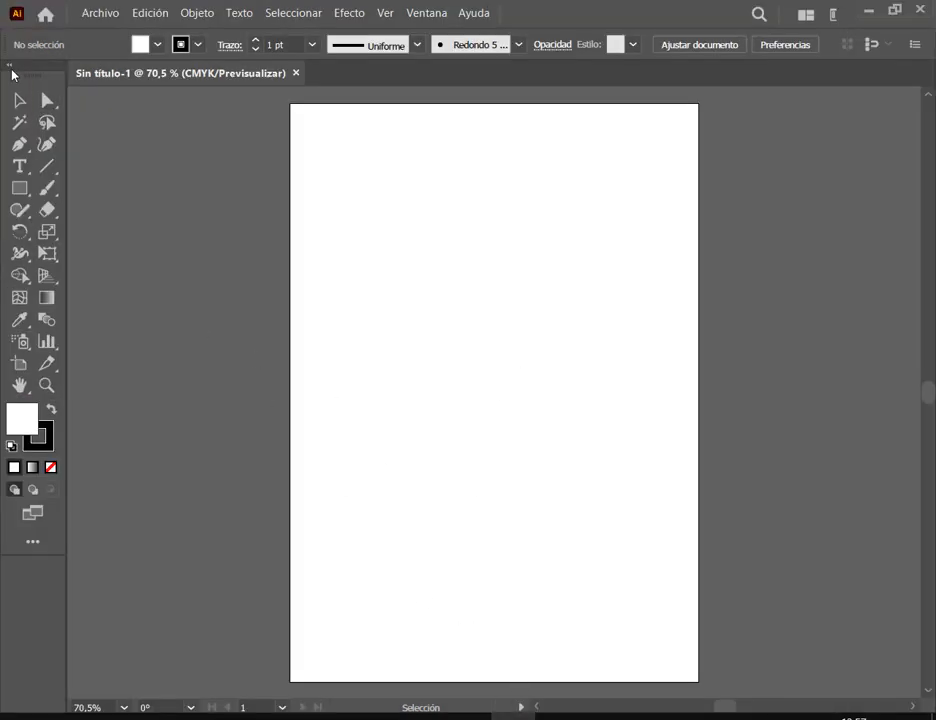
click(9, 66)
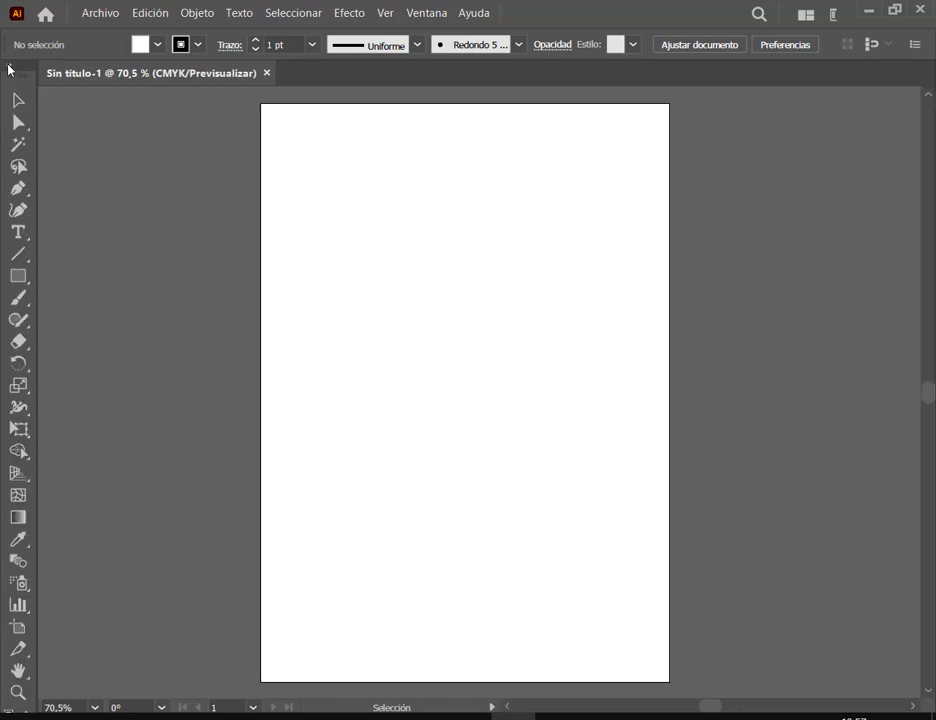
click(18, 692)
click(9, 64)
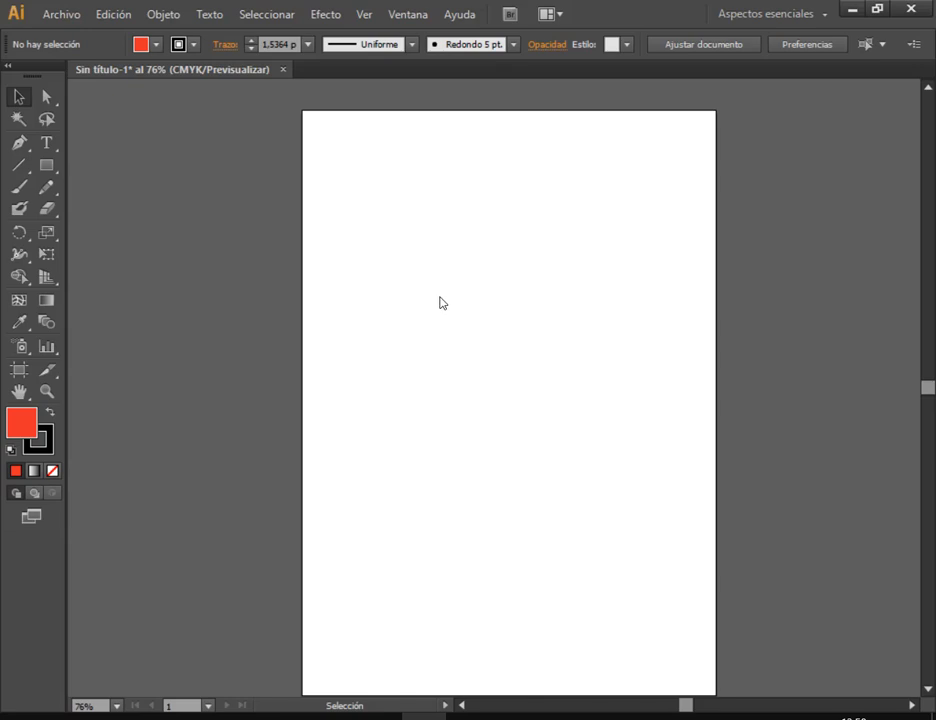
Demonstrate the Hand tool by moving the artboard around the workspace in several directions and bringing it back into full view
key(ctrl)
click(22, 395)
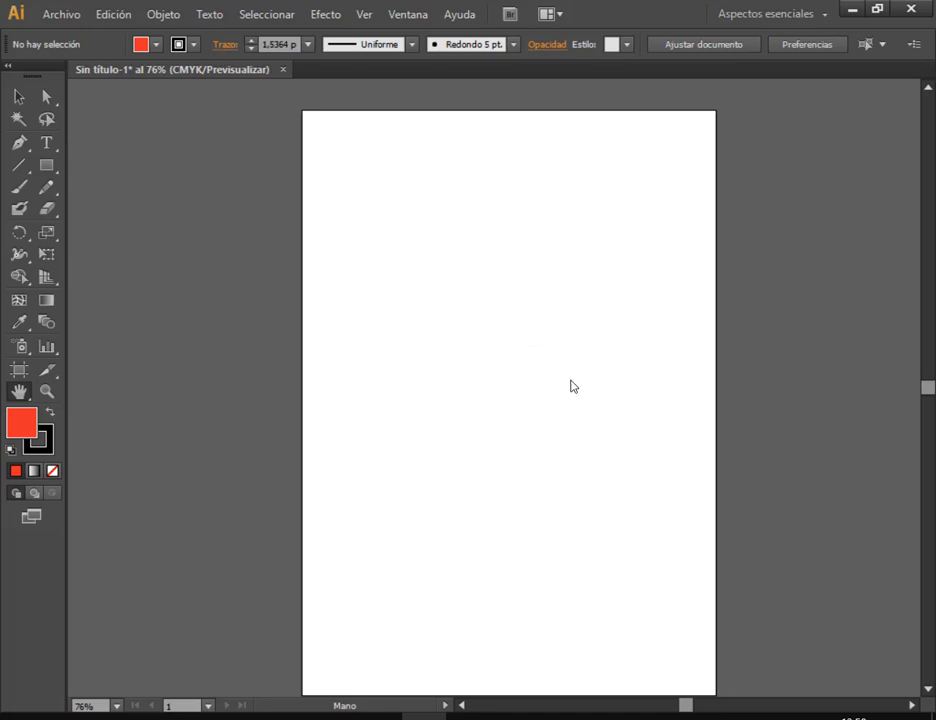
drag(585, 401, 791, 475)
drag(555, 289, 731, 516)
drag(625, 423, 372, 514)
drag(400, 350, 836, 407)
drag(806, 352, 300, 547)
drag(878, 398, 411, 363)
drag(734, 551, 447, 398)
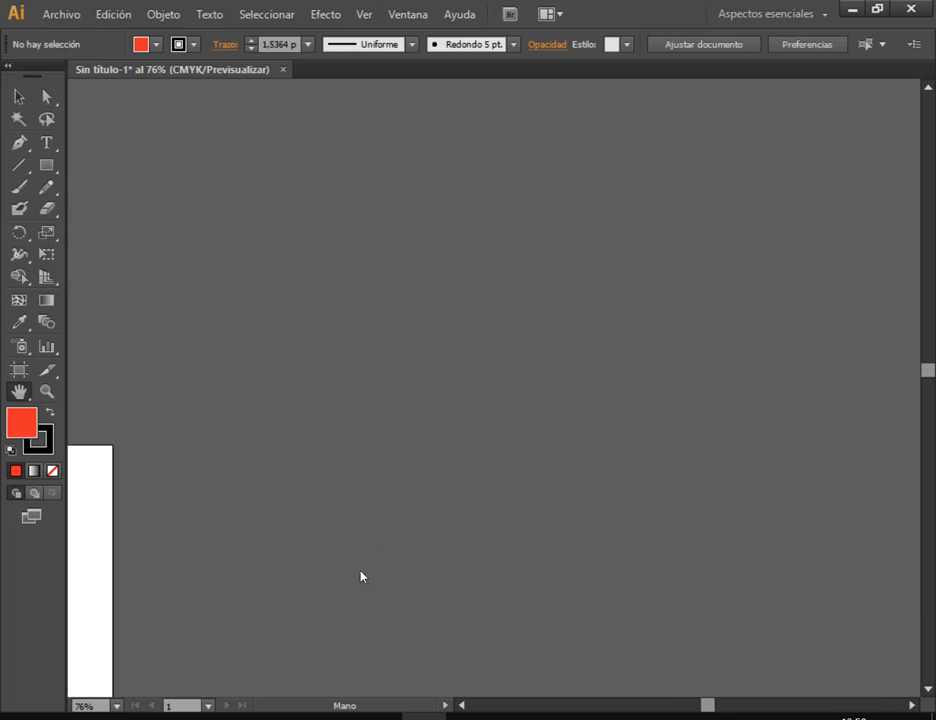
drag(361, 577, 546, 370)
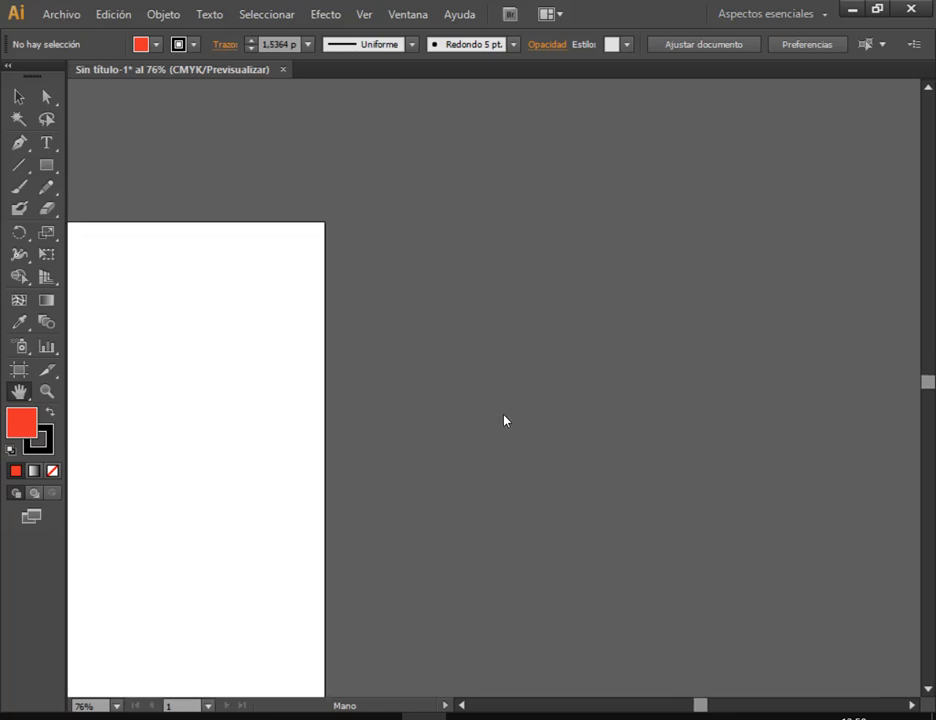
drag(415, 517, 685, 377)
drag(489, 543, 522, 563)
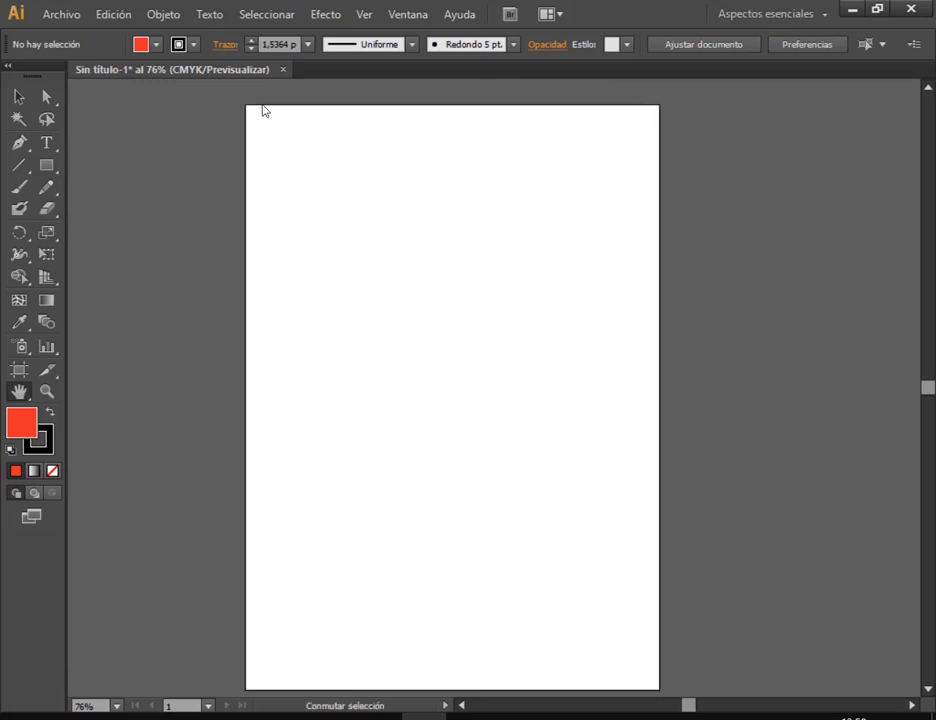
Mark the artboard outline and a small square area inside it with temporary red annotations, clearing each one
drag(245, 111, 660, 692)
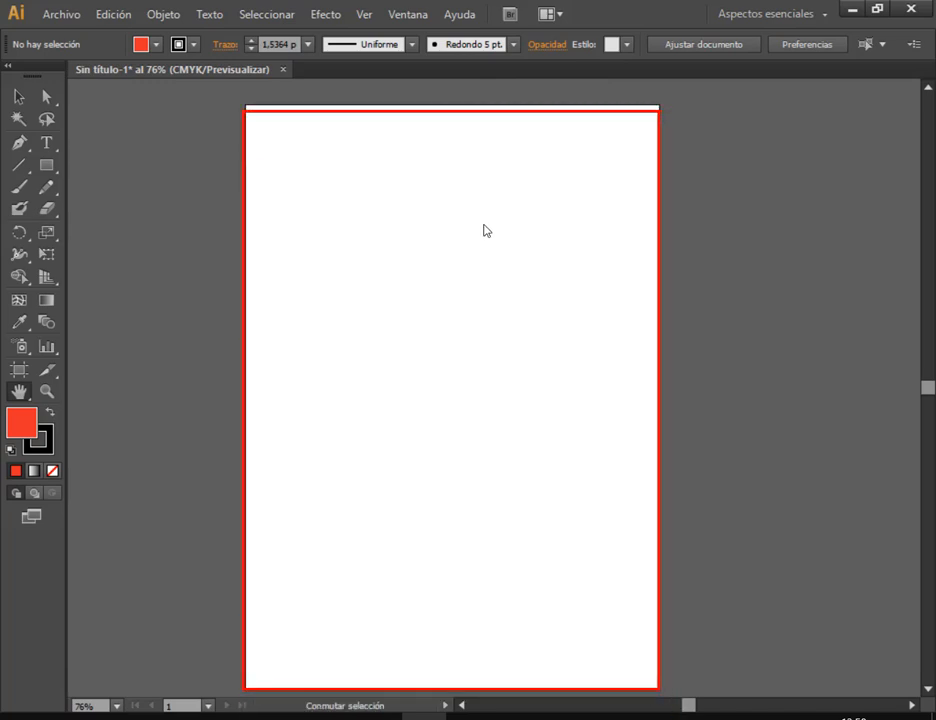
key(ctrl+z)
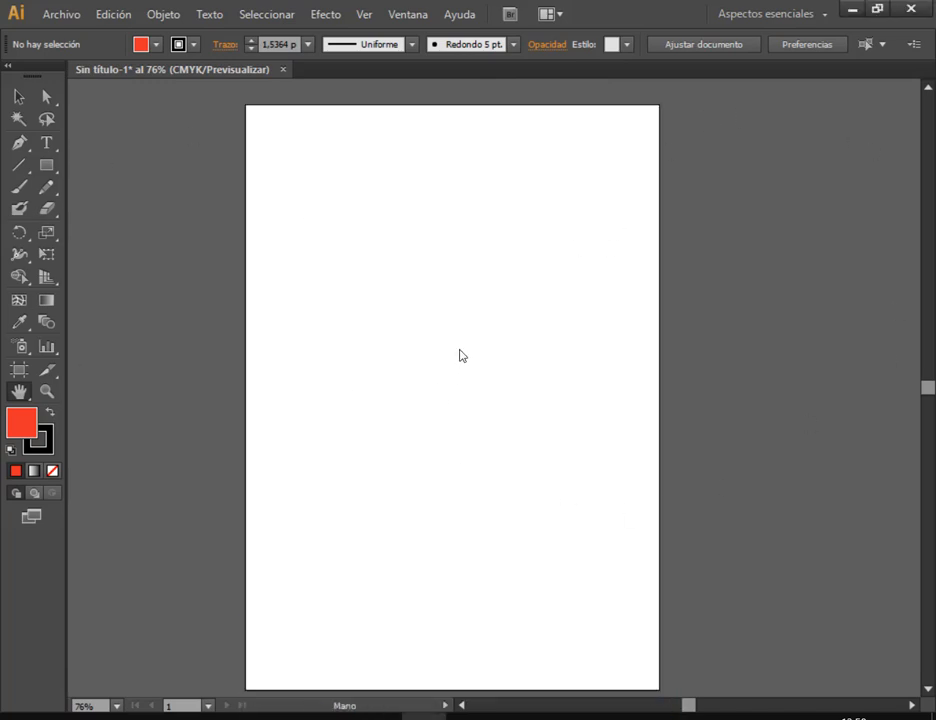
drag(871, 357, 436, 417)
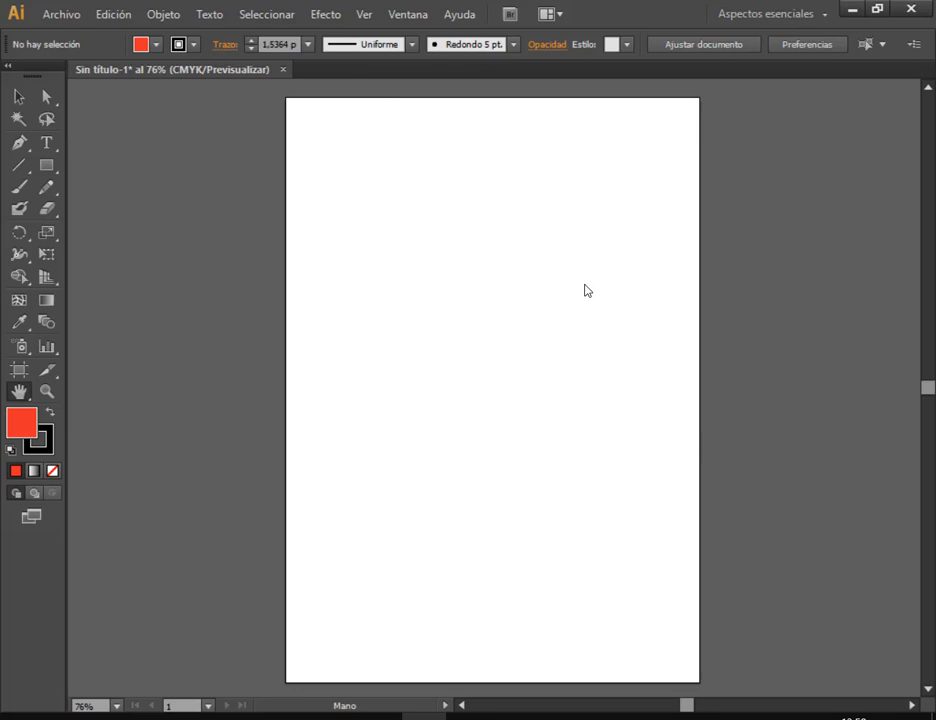
drag(343, 243, 410, 307)
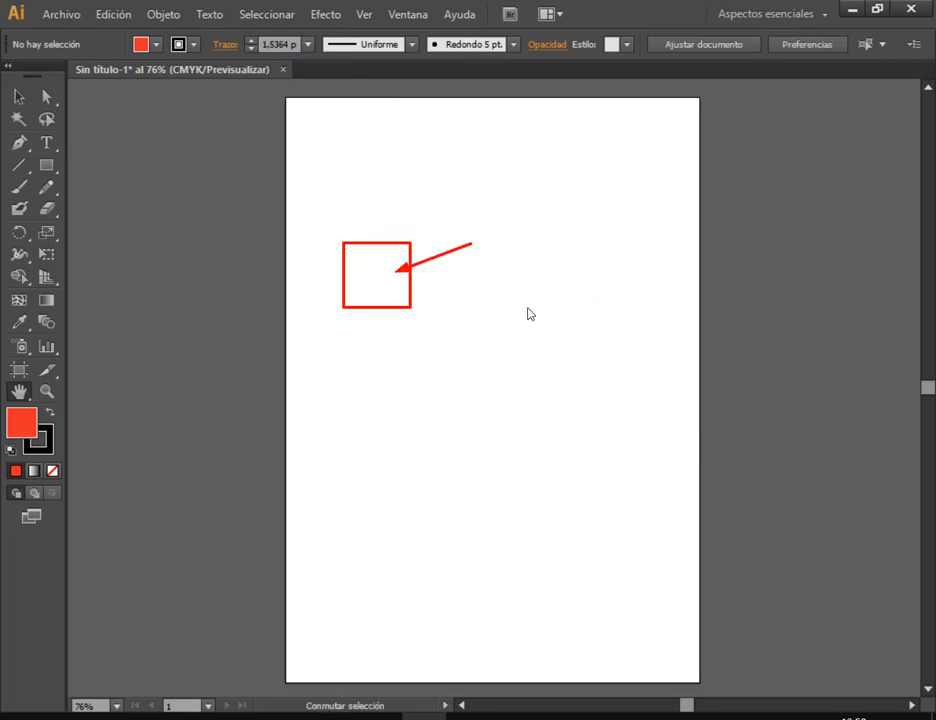
key(ctrl+z)
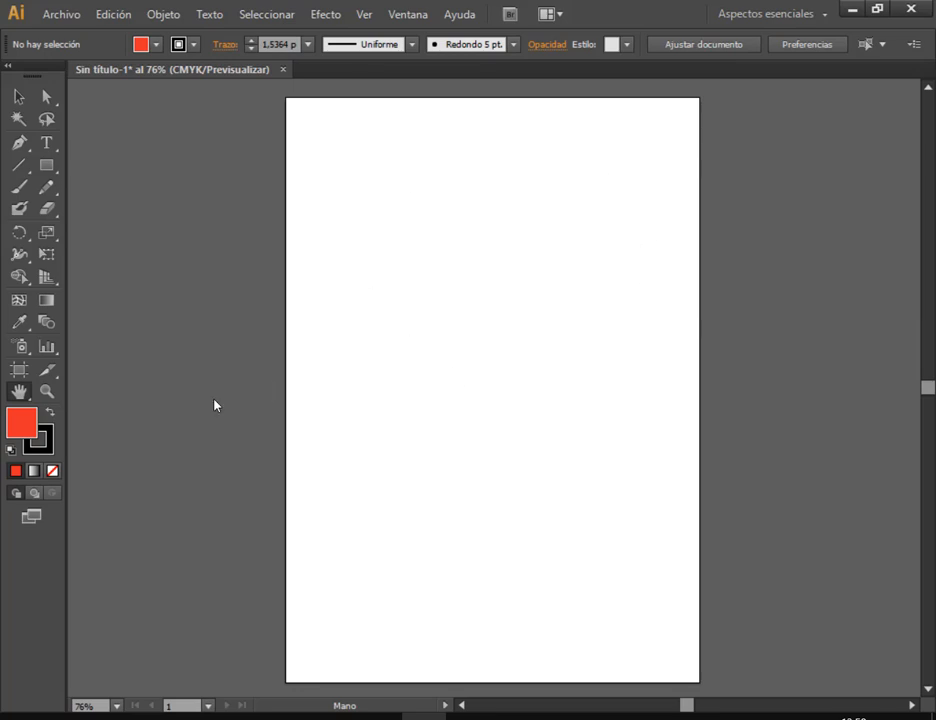
Zoom in to 100% near the artboard's upper-left corner with the Zoom tool and cycle through the screen modes
click(47, 393)
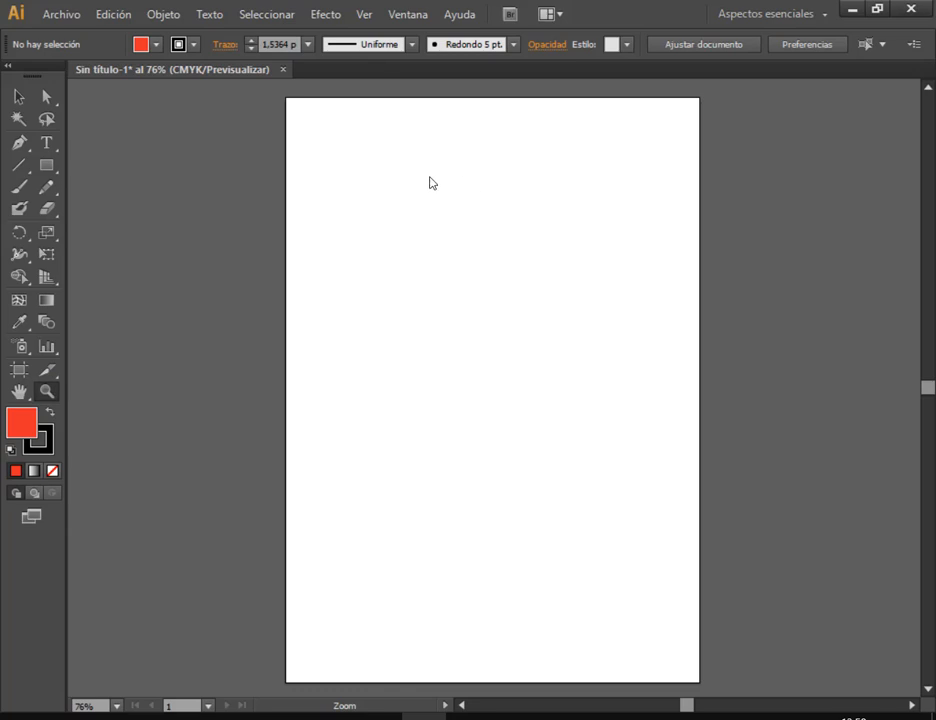
click(330, 124)
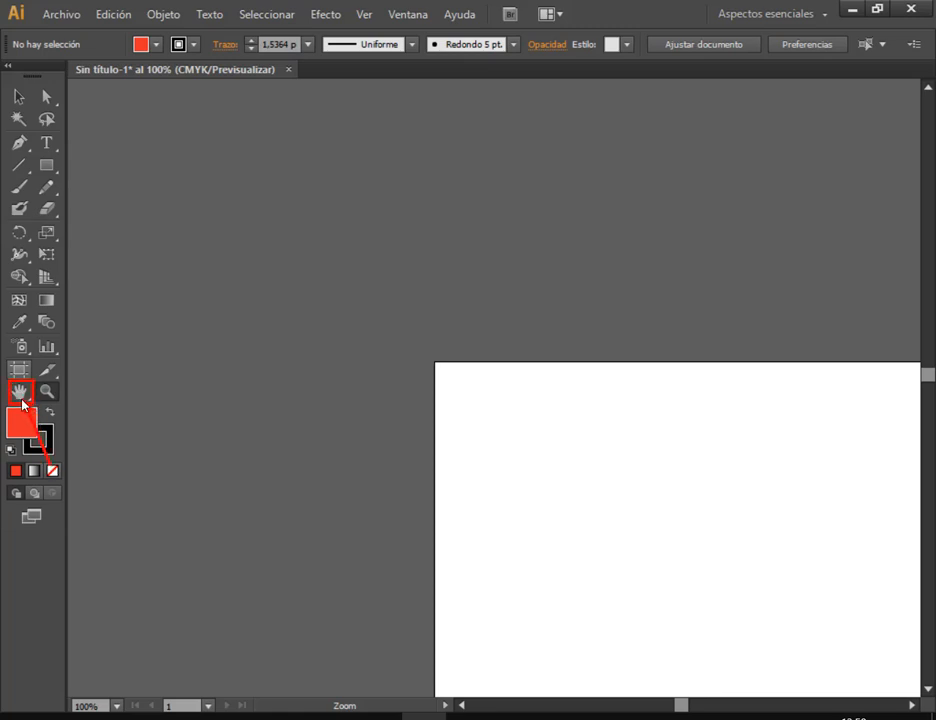
key(f)
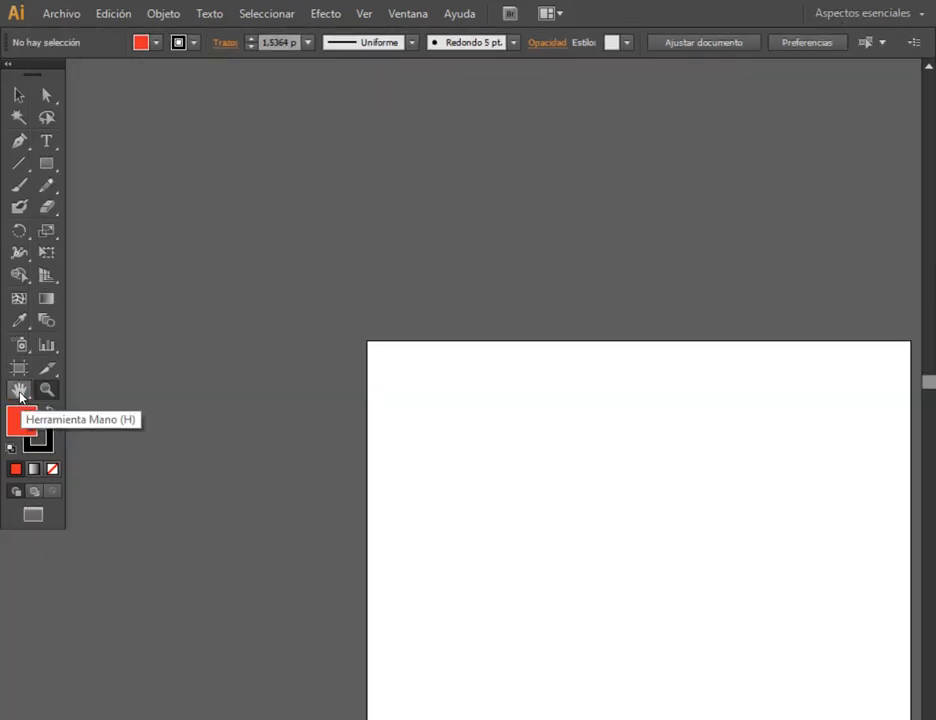
key(f)
key(f)
Move the enlarged artboard up and to the left with the Hand tool
click(19, 391)
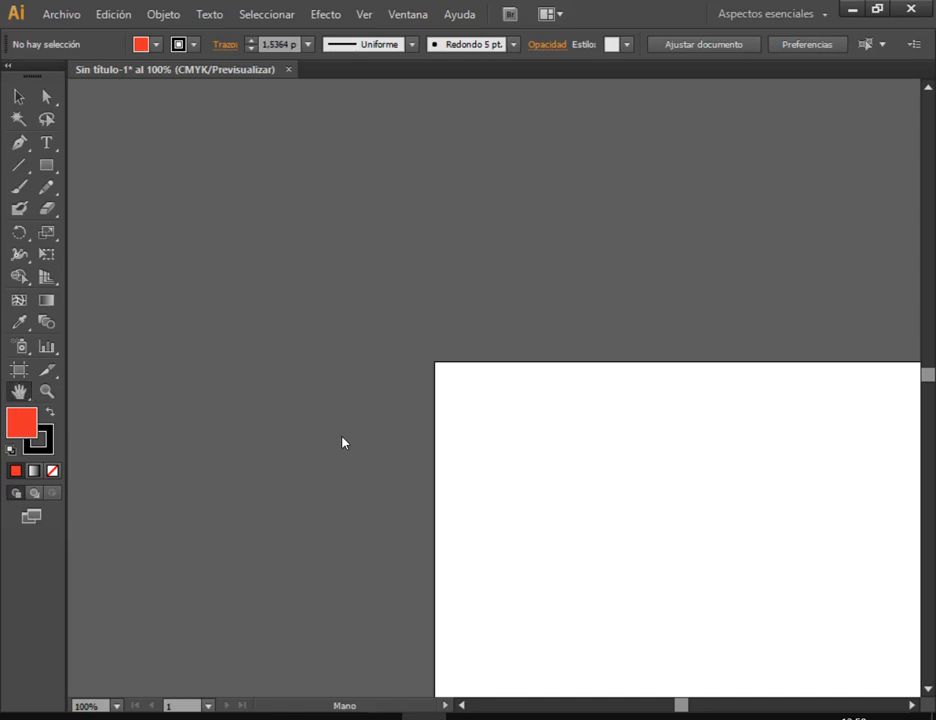
drag(577, 445, 356, 351)
drag(565, 408, 392, 380)
drag(531, 366, 424, 414)
Zoom in progressively on the artboard's upper-left corner to 300% with the Zoom tool
click(46, 391)
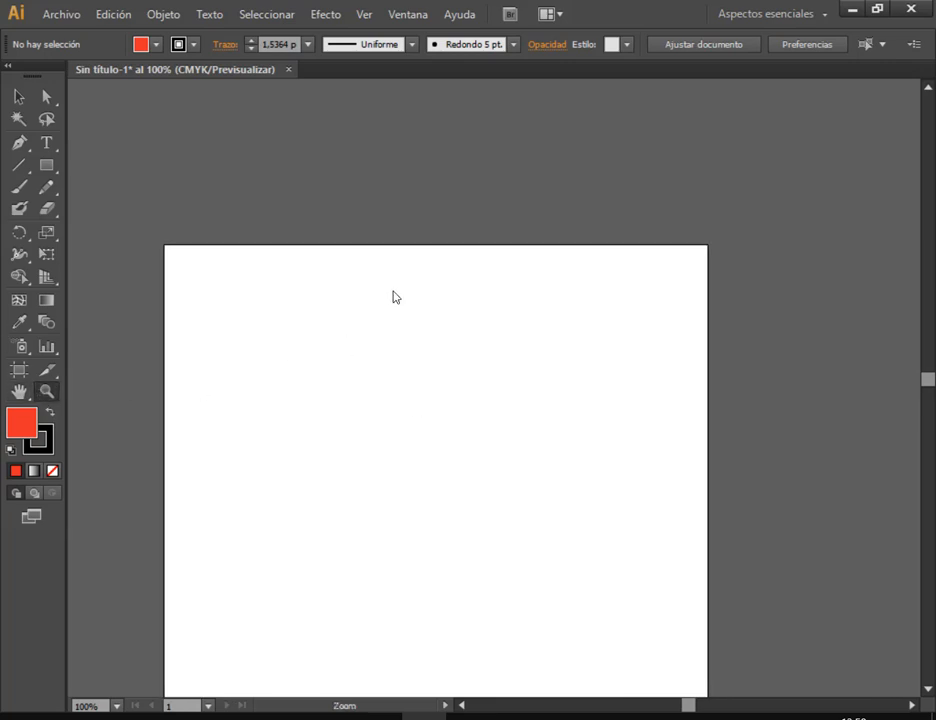
click(241, 290)
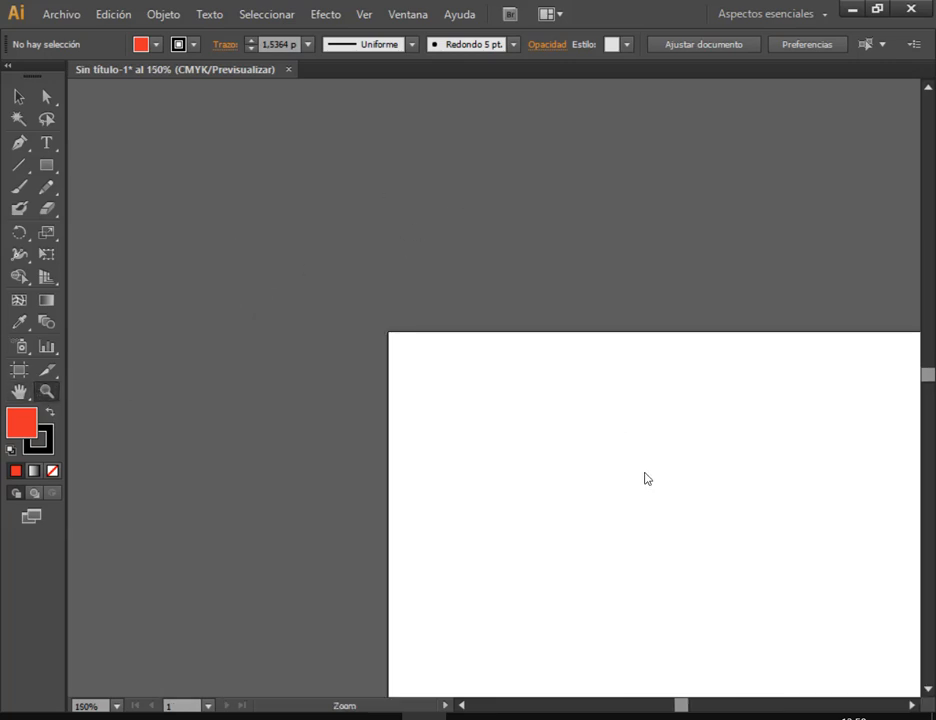
click(697, 486)
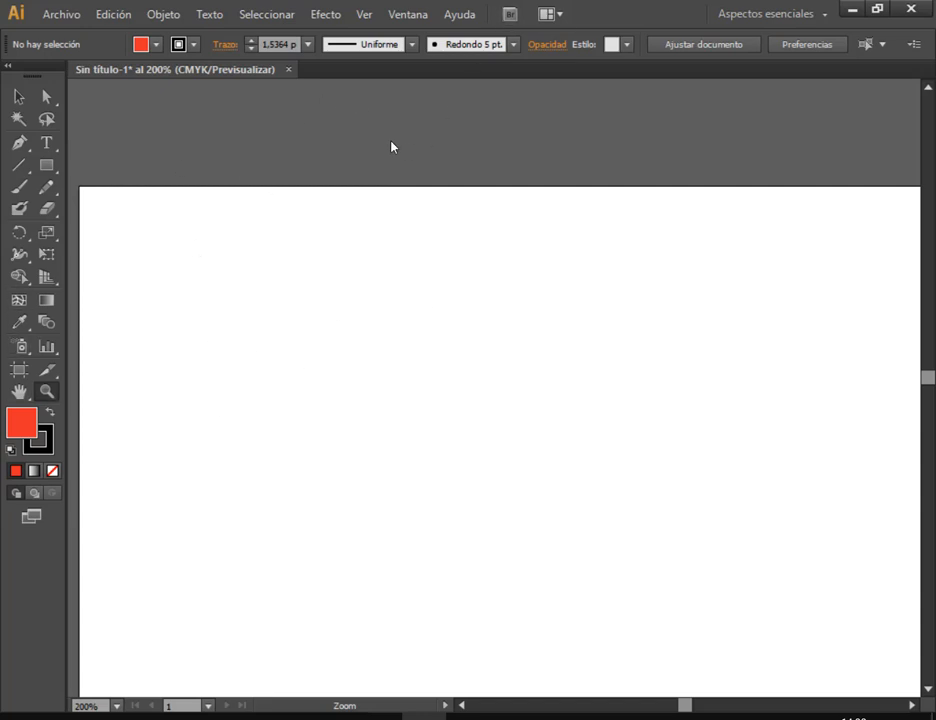
click(255, 263)
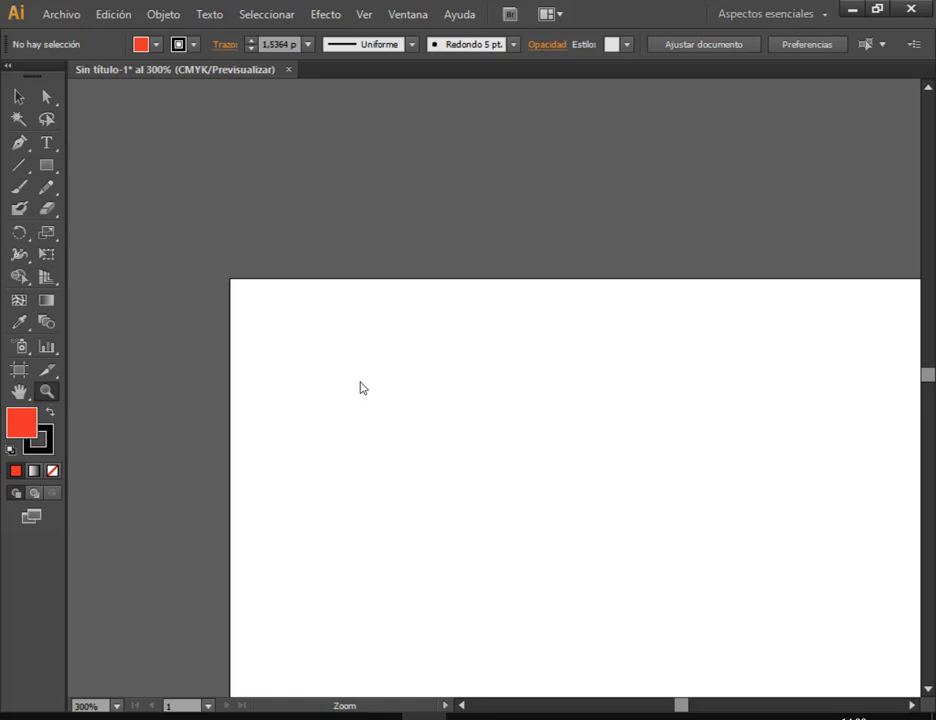
Demonstrate zooming out in successive steps until the whole artboard is shown at 33.33%
key(alt)
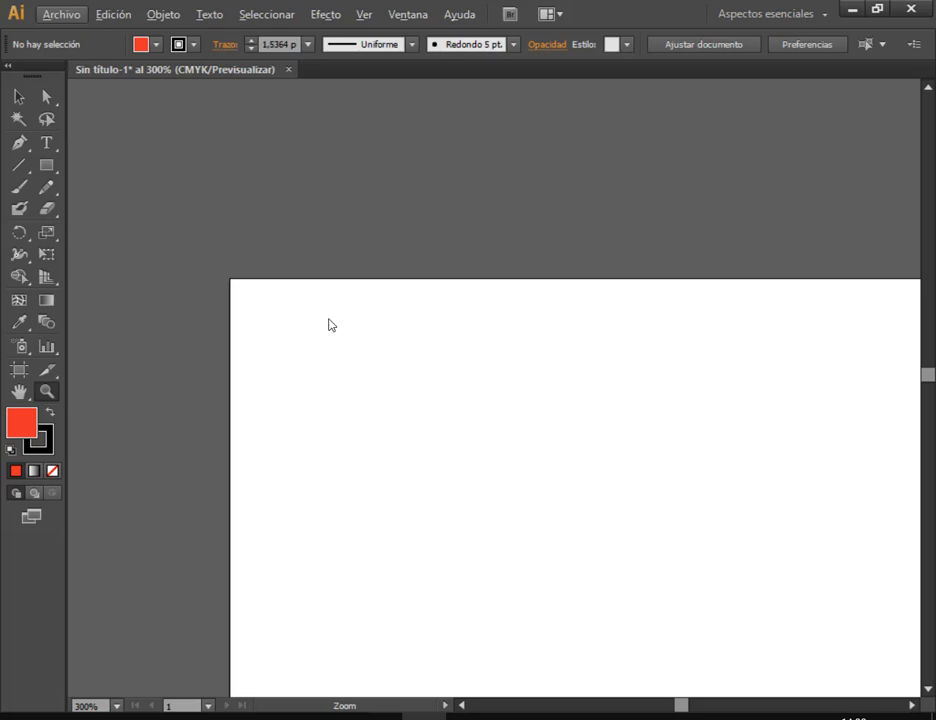
key(alt)
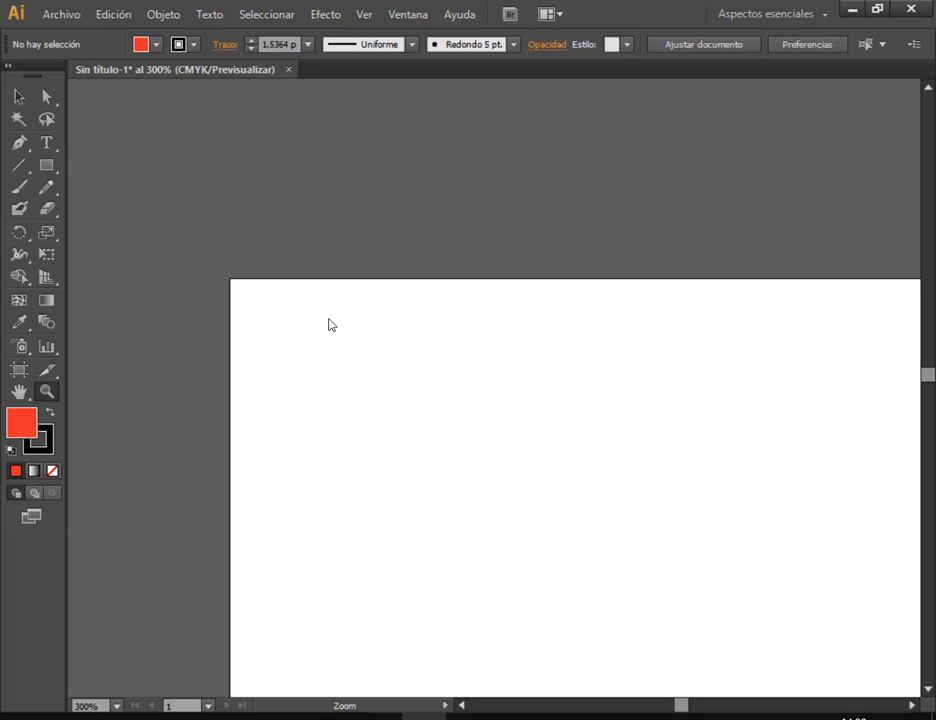
alt+click(330, 324)
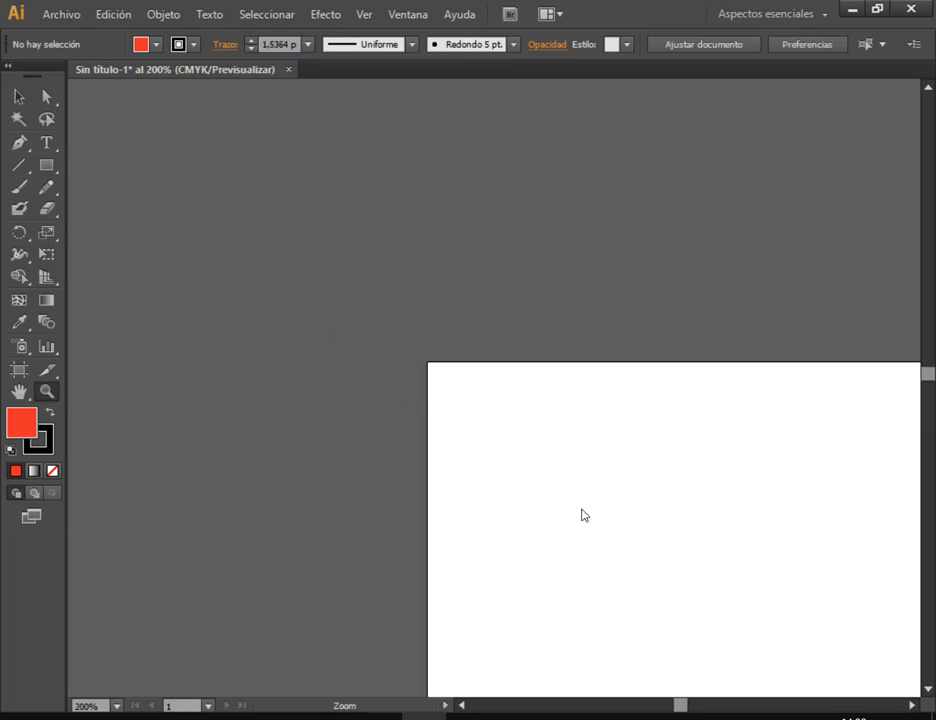
key(ctrl+minus)
key(ctrl+minus)
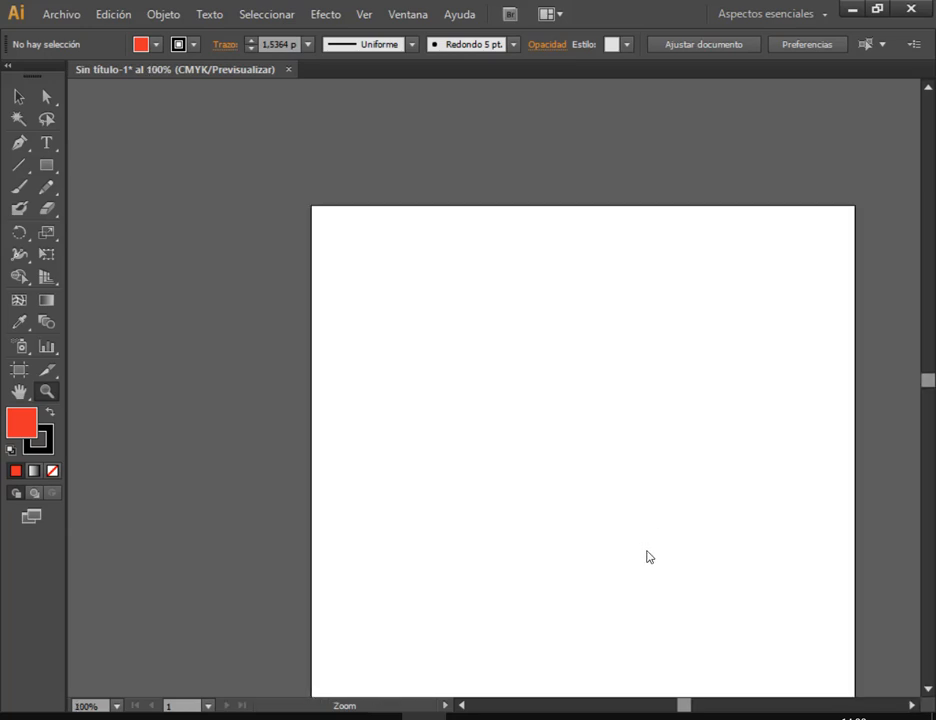
key(ctrl+minus)
key(ctrl+minus)
key(ctrl+minus)
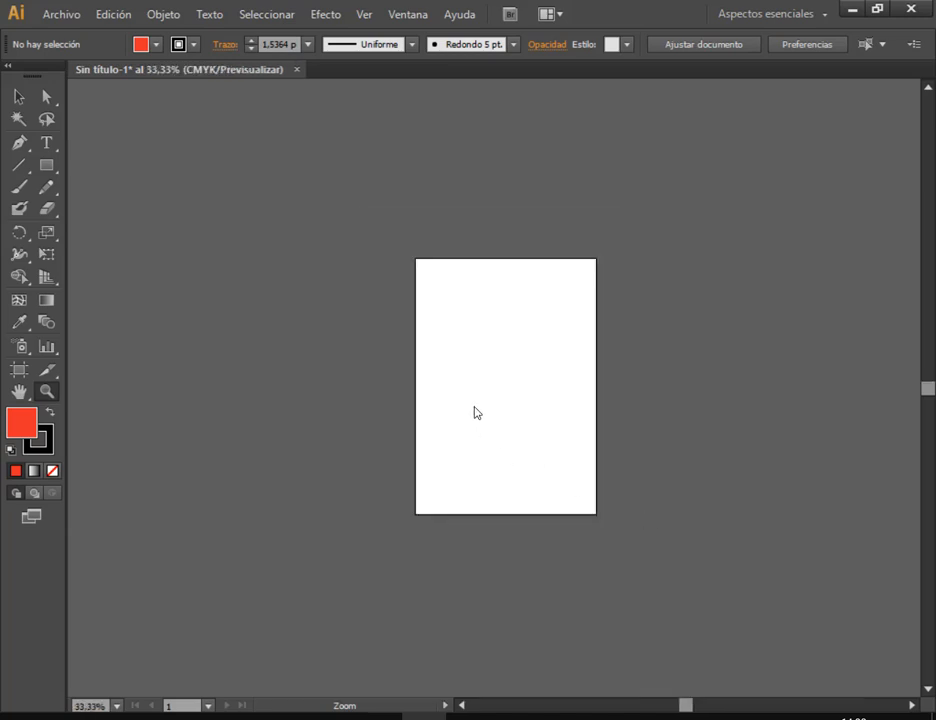
Alternate between zooming in and out on the artboard, finishing with a magnification of 400%
key(ctrl+plus)
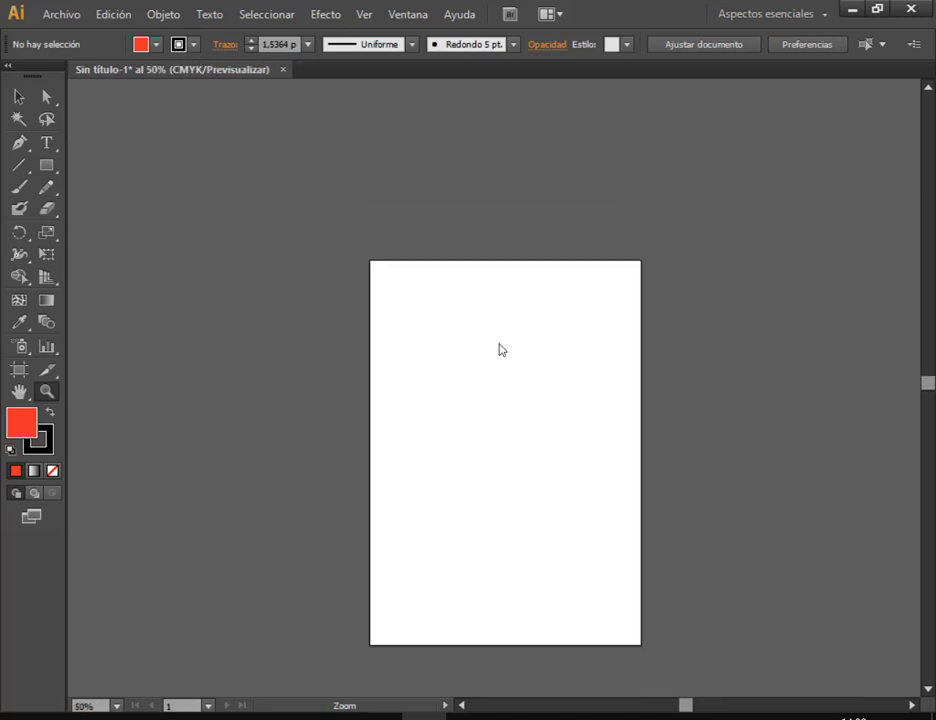
key(ctrl+plus)
key(ctrl+plus)
key(ctrl+minus)
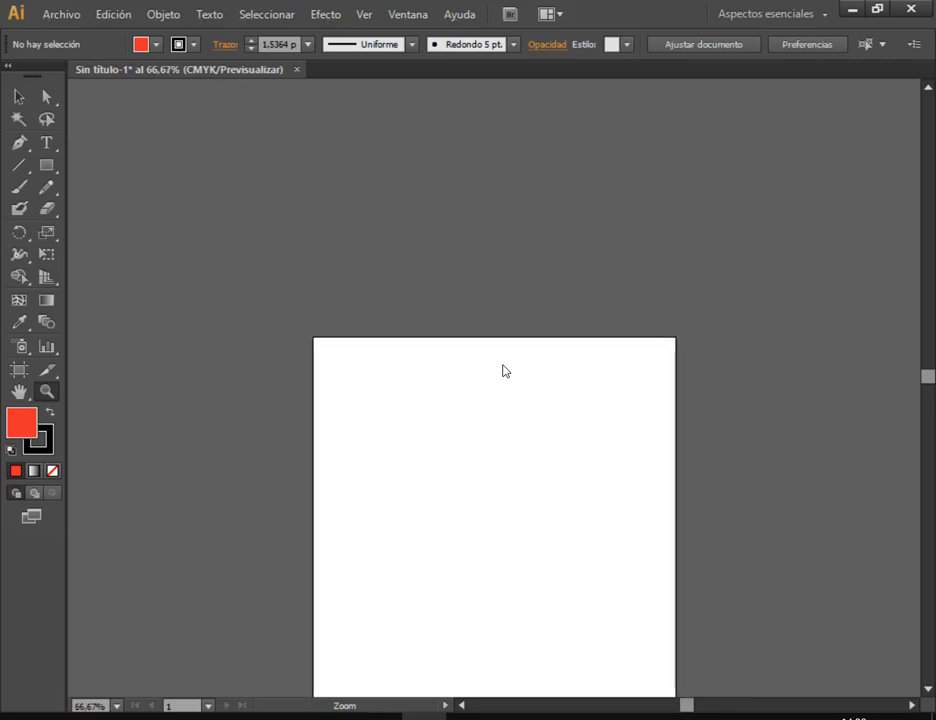
key(ctrl+minus)
key(ctrl+minus)
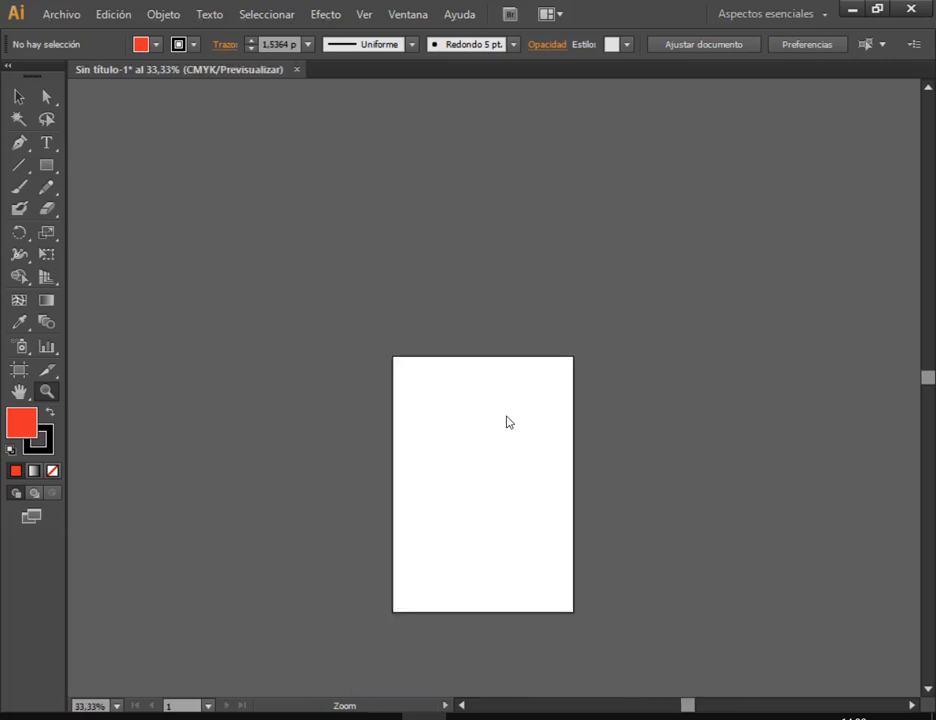
key(ctrl+plus)
key(ctrl+plus)
key(ctrl+plus)
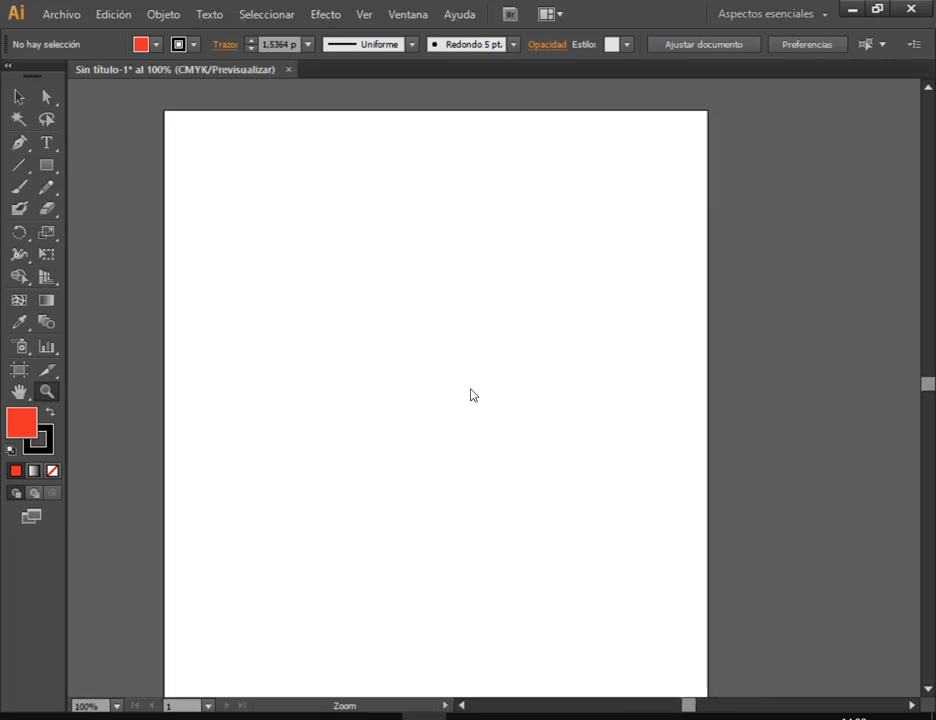
key(ctrl+plus)
key(ctrl+plus)
key(ctrl+plus)
key(ctrl+plus)
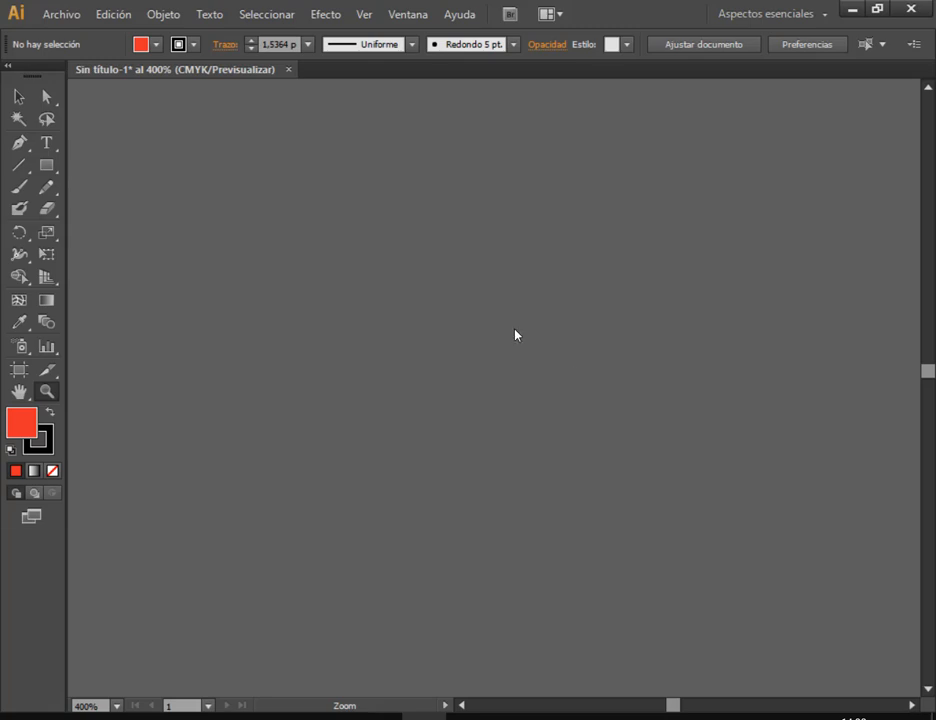
key(v)
drag(37, 2, 490, 31)
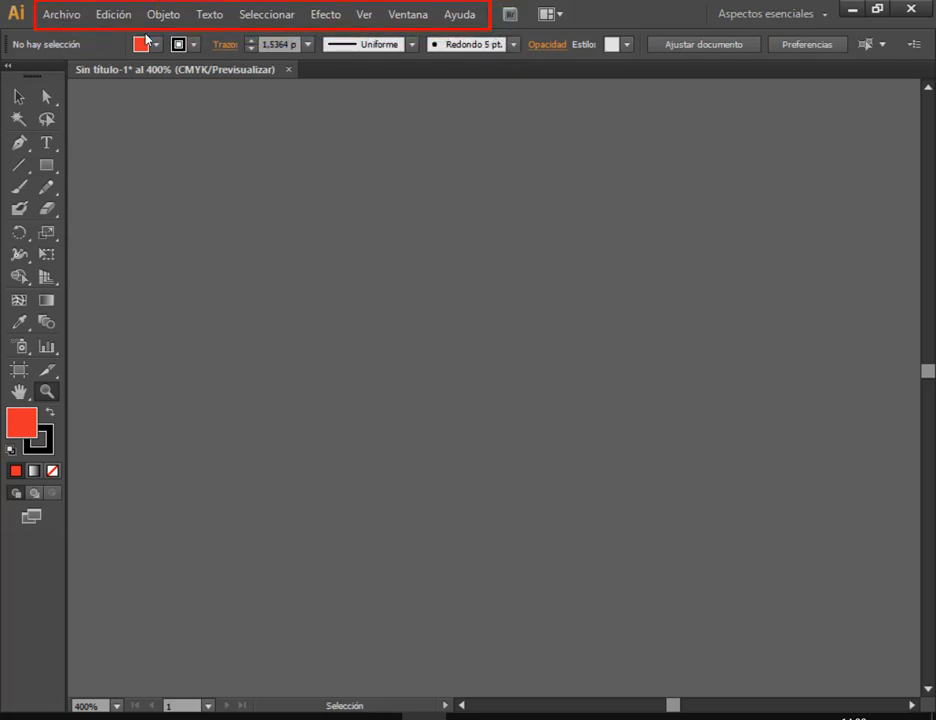
key(Escape)
click(362, 19)
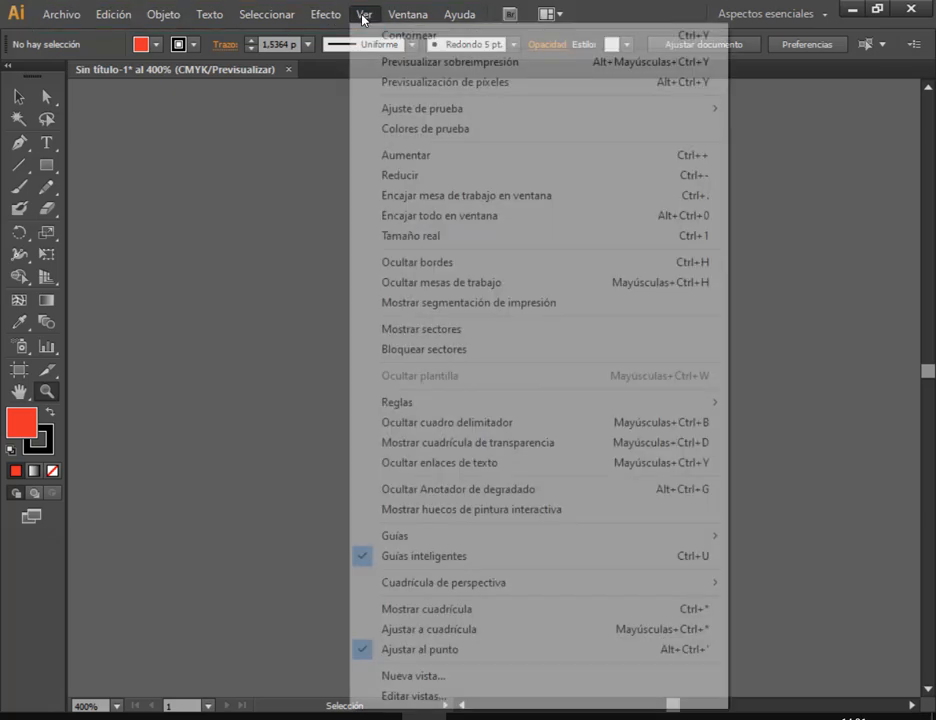
click(361, 20)
click(361, 20)
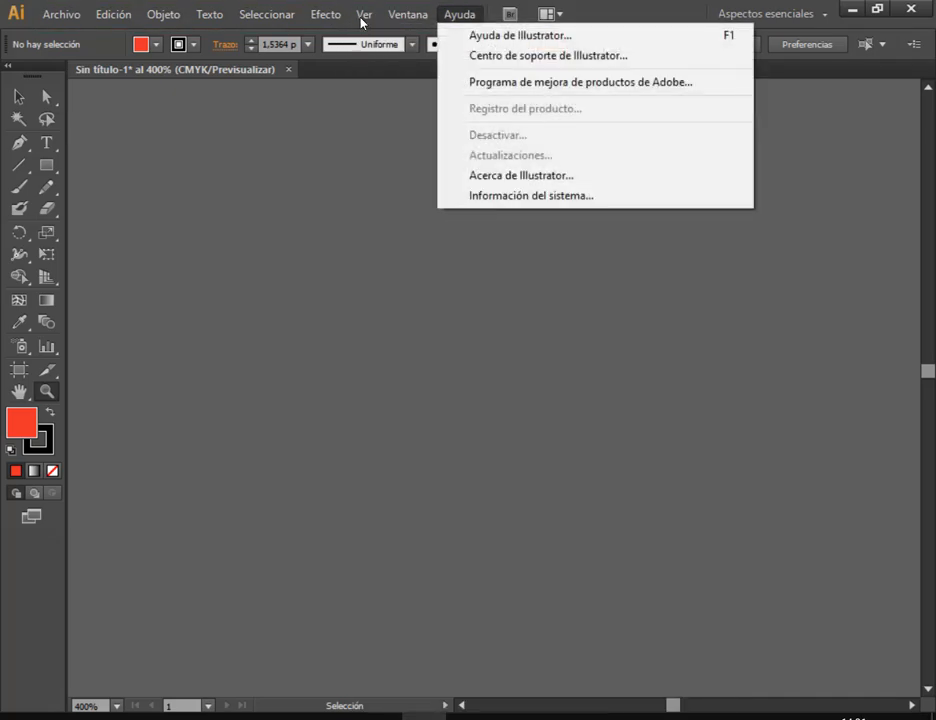
click(362, 23)
click(460, 14)
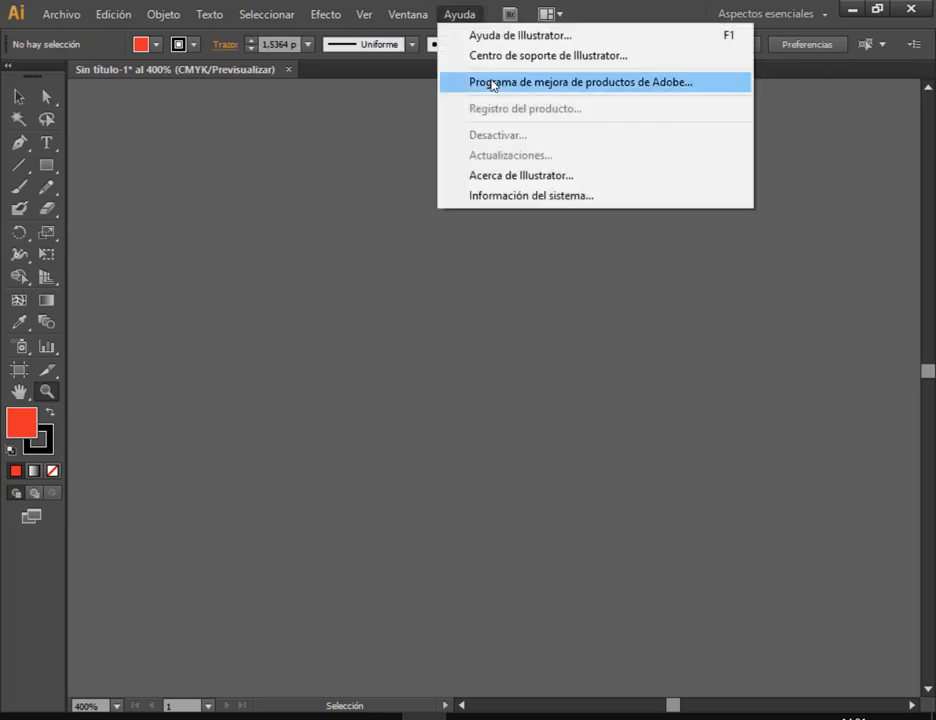
Fit the artboard in the window and review where that command sits among the view options
click(318, 125)
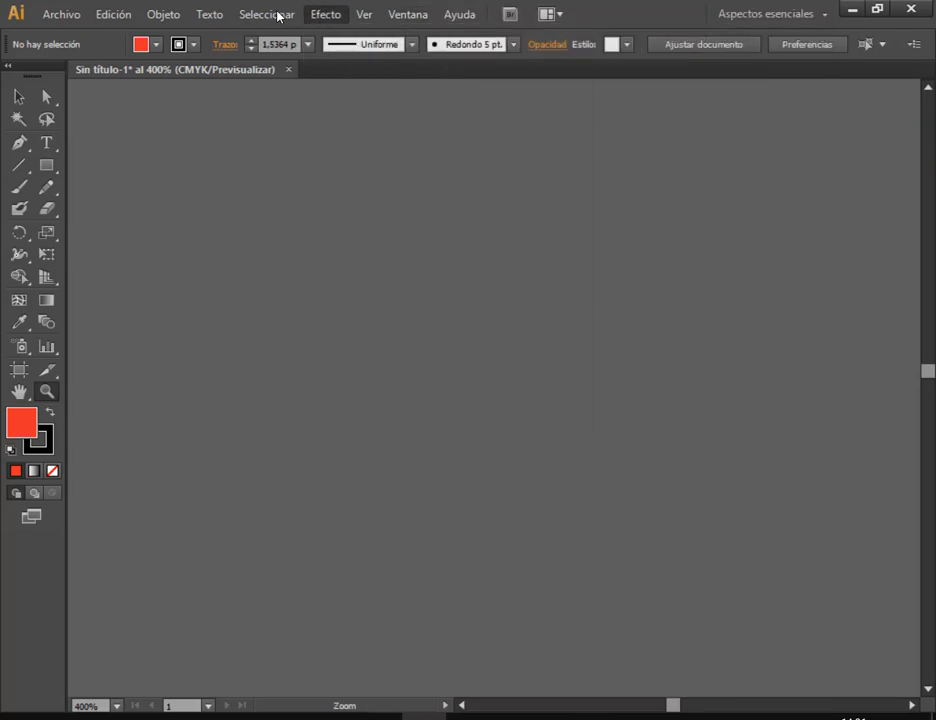
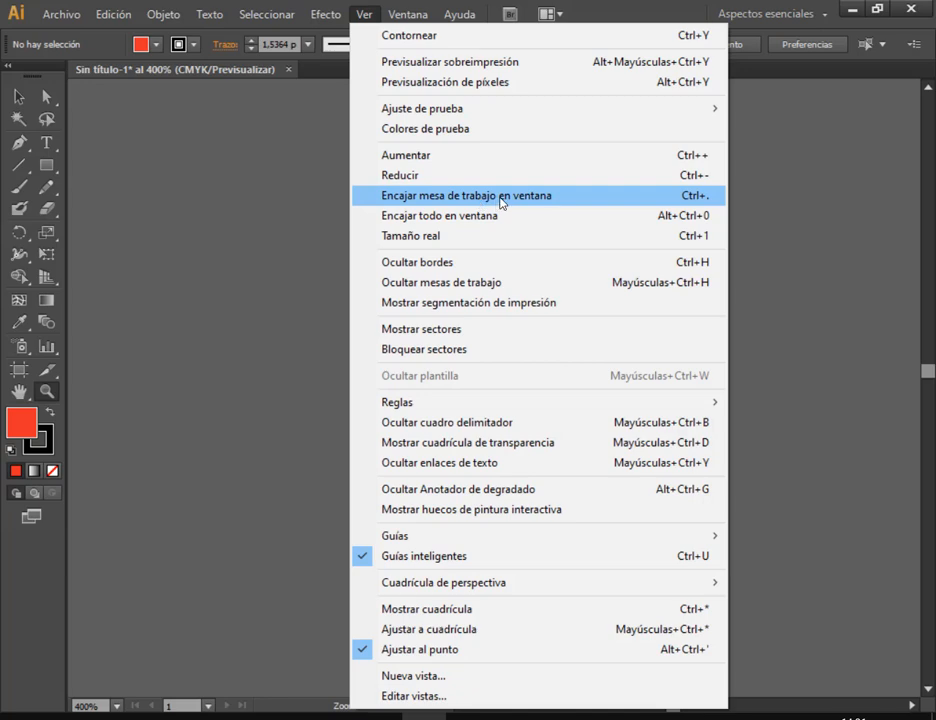
click(637, 196)
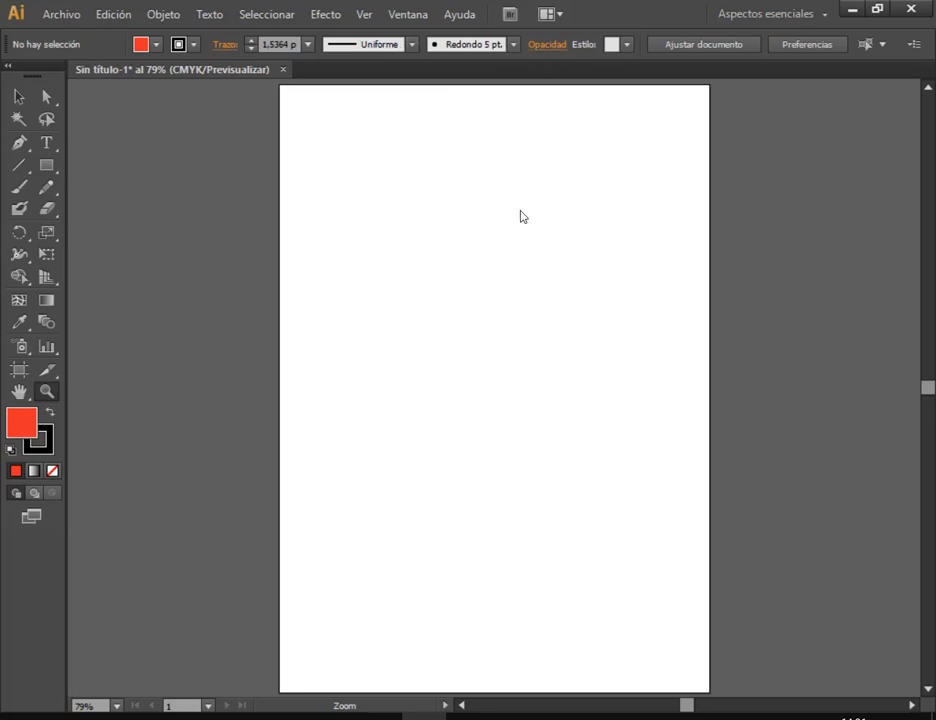
click(362, 18)
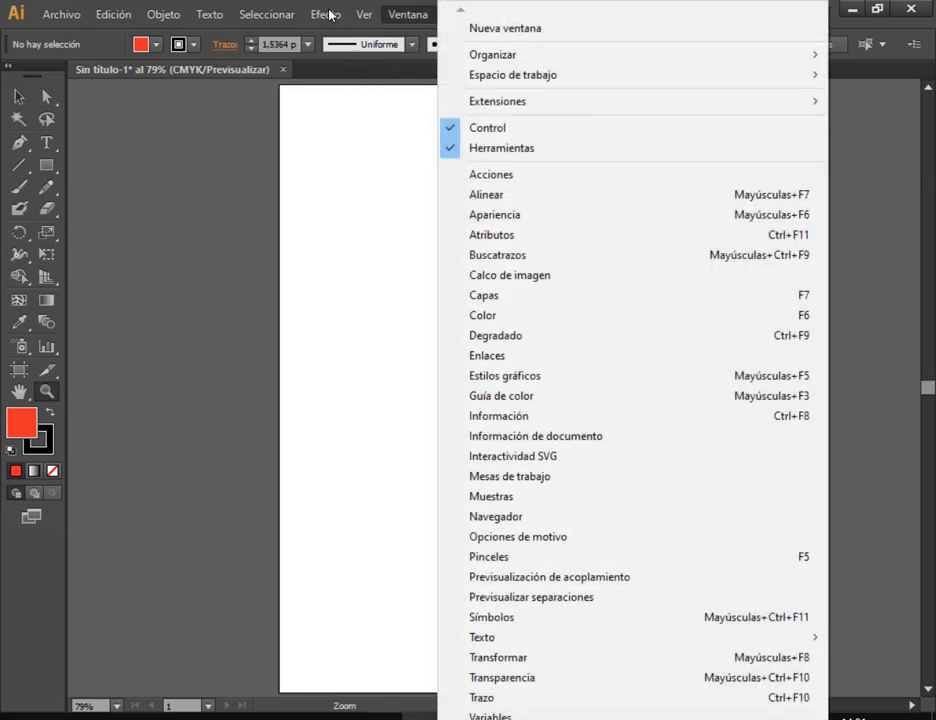
mouse_move(364, 14)
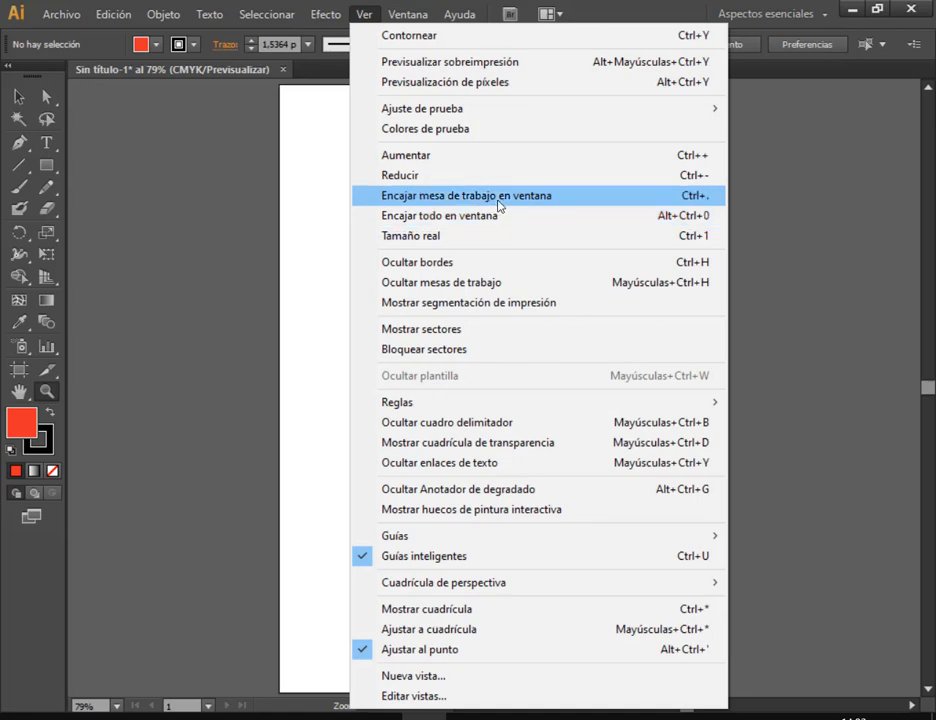
Zoom in to 100% on the empty area beside the artboard and fit the artboard in the window again
click(224, 267)
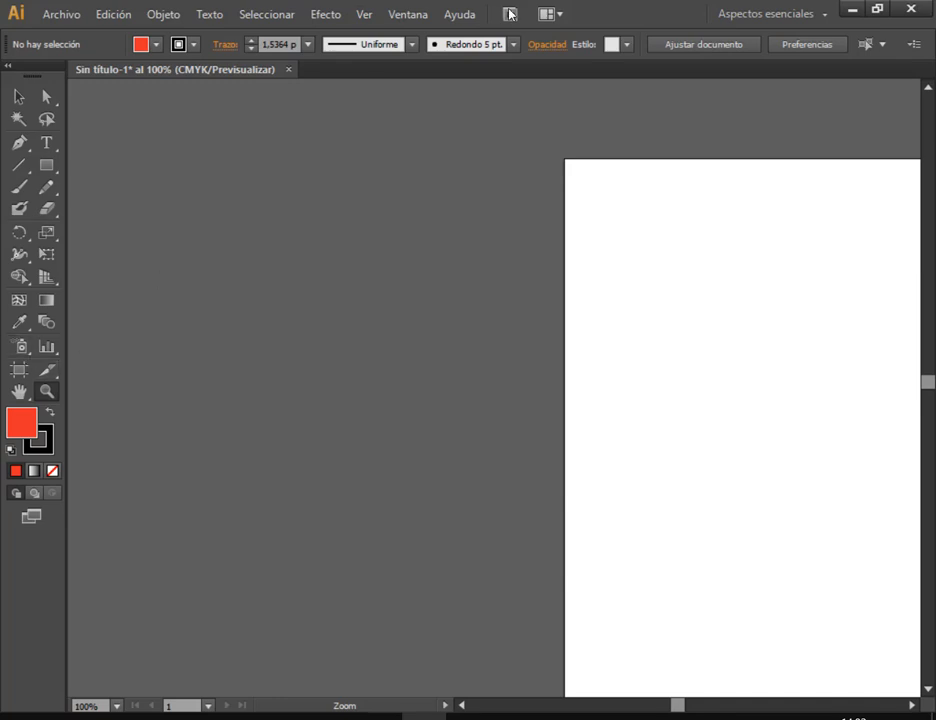
click(370, 16)
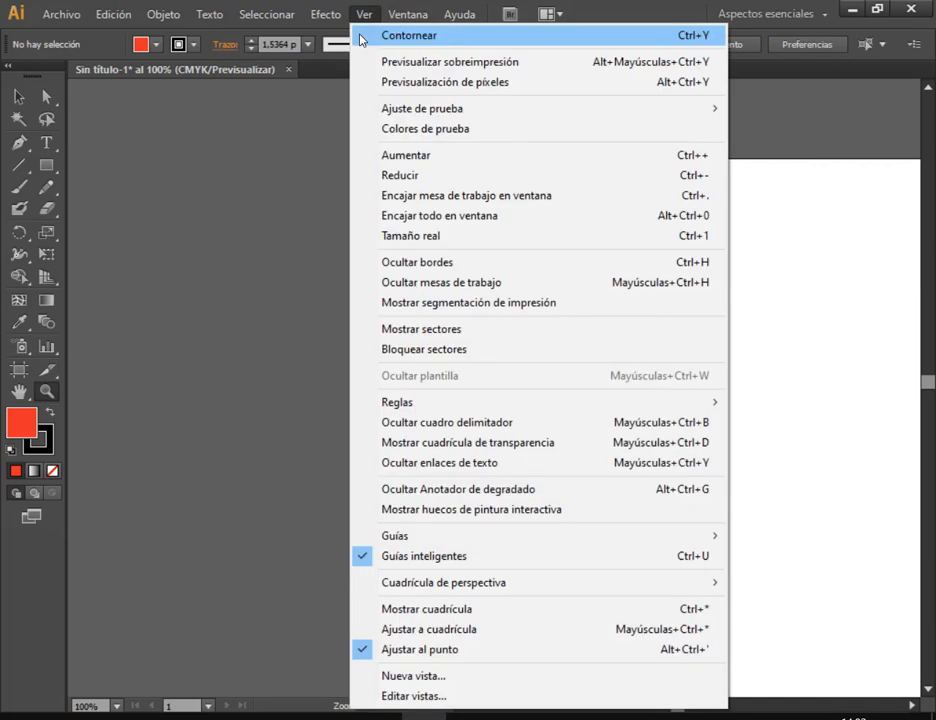
click(440, 198)
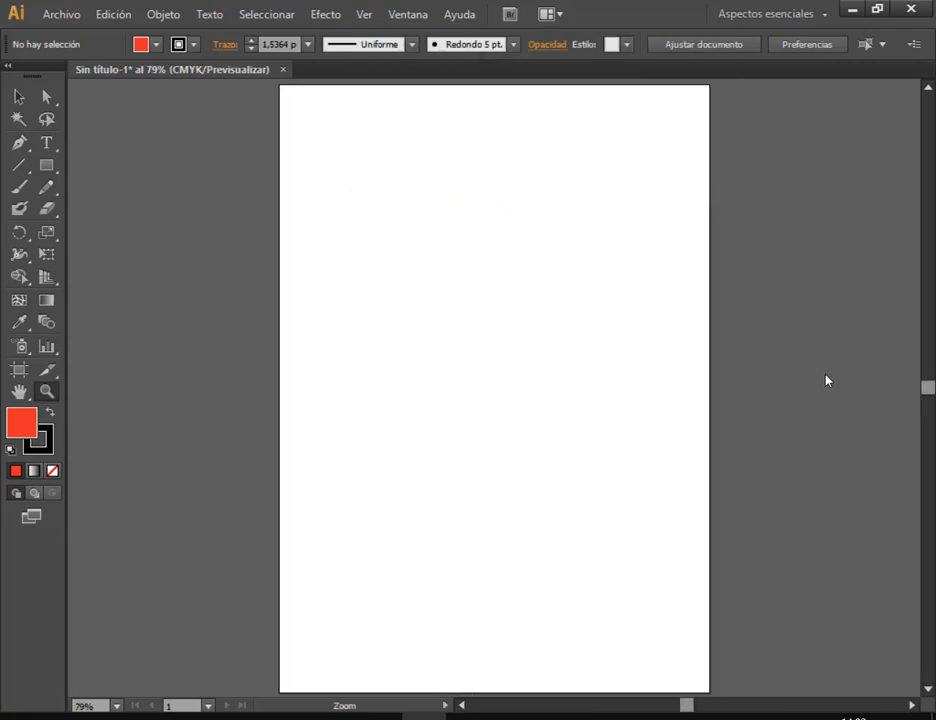
Review the view commands for enlarging, reducing and fitting the artboard, along with their shortcuts
click(338, 18)
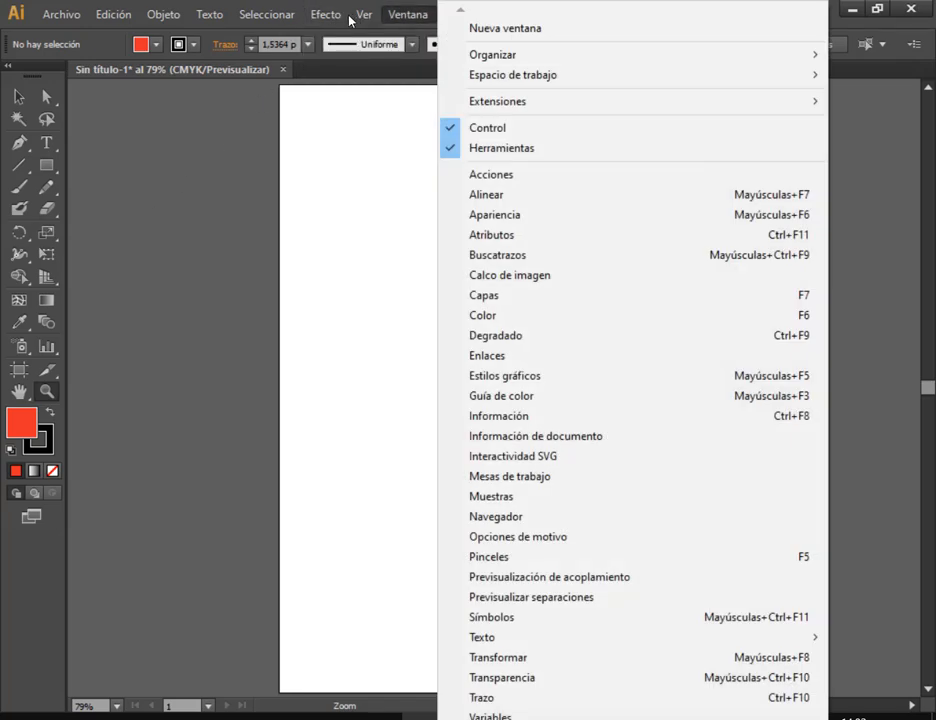
mouse_move(353, 18)
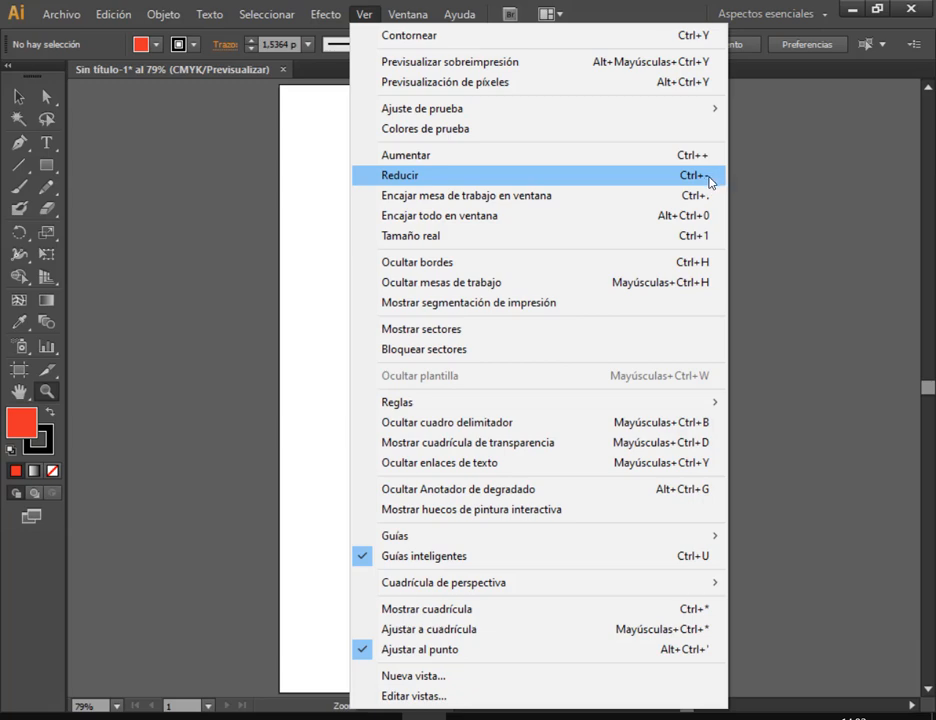
click(675, 3)
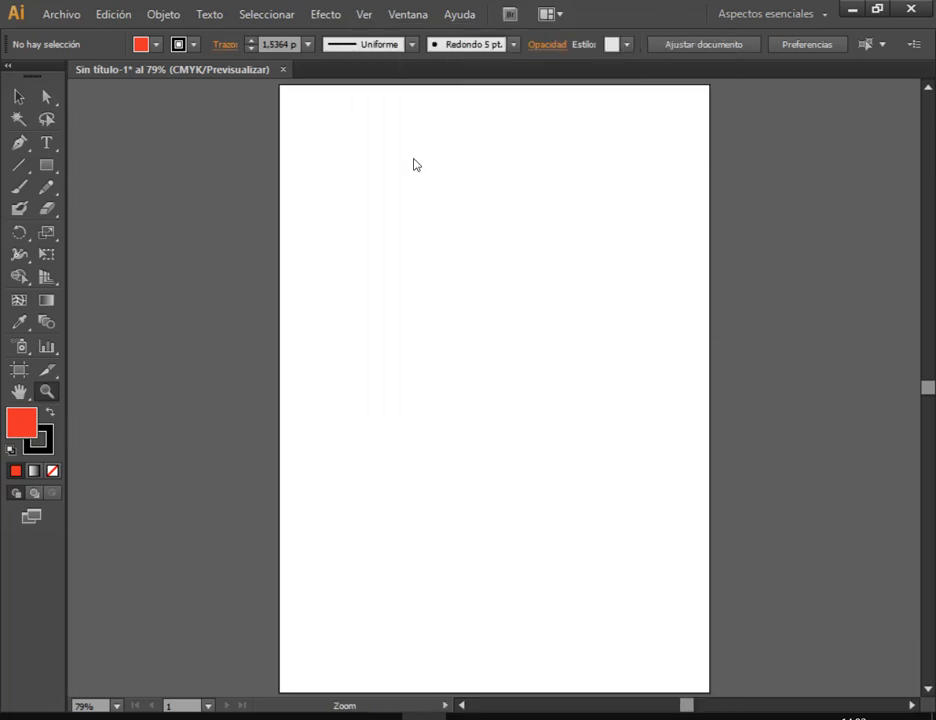
Activate the Selection tool and zoom in on the middle of the artboard in steps up to 400%
click(19, 94)
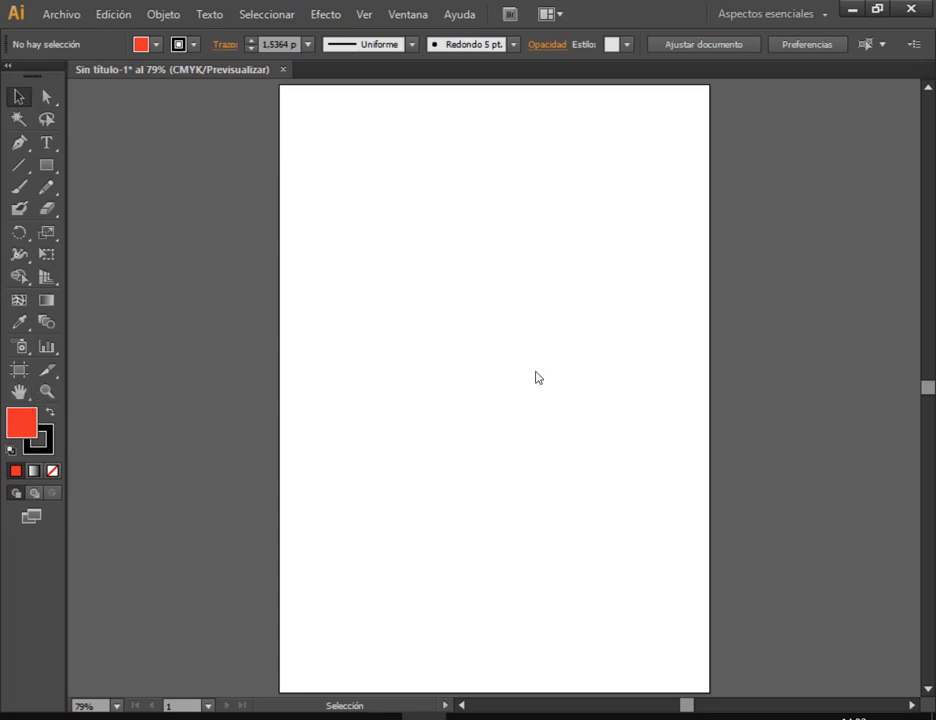
key(a)
key(ctrl+plus)
key(ctrl+plus)
key(ctrl+plus)
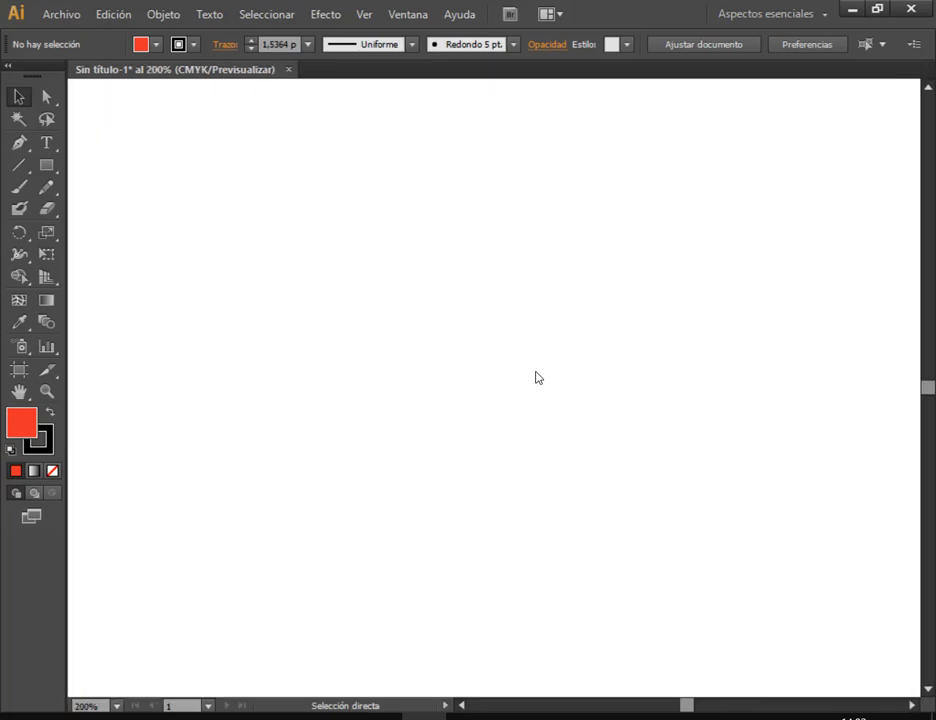
key(v)
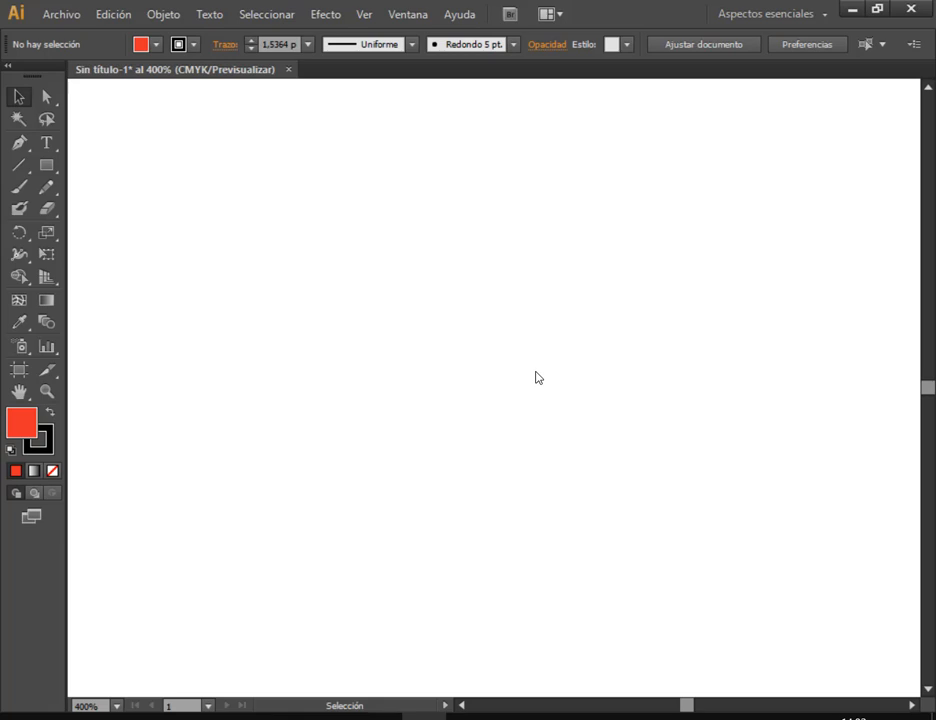
Zoom out in steps to 66.67% so the whole artboard is shown, keeping the Selection tool active
key(a)
key(ctrl+minus)
key(ctrl+minus)
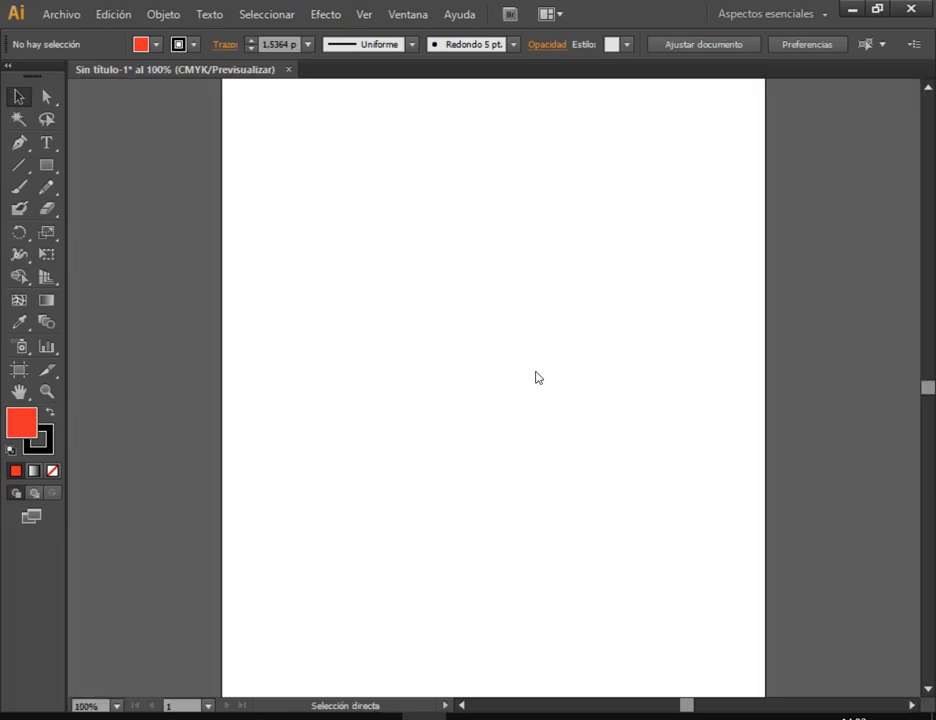
key(ctrl+minus)
key(v)
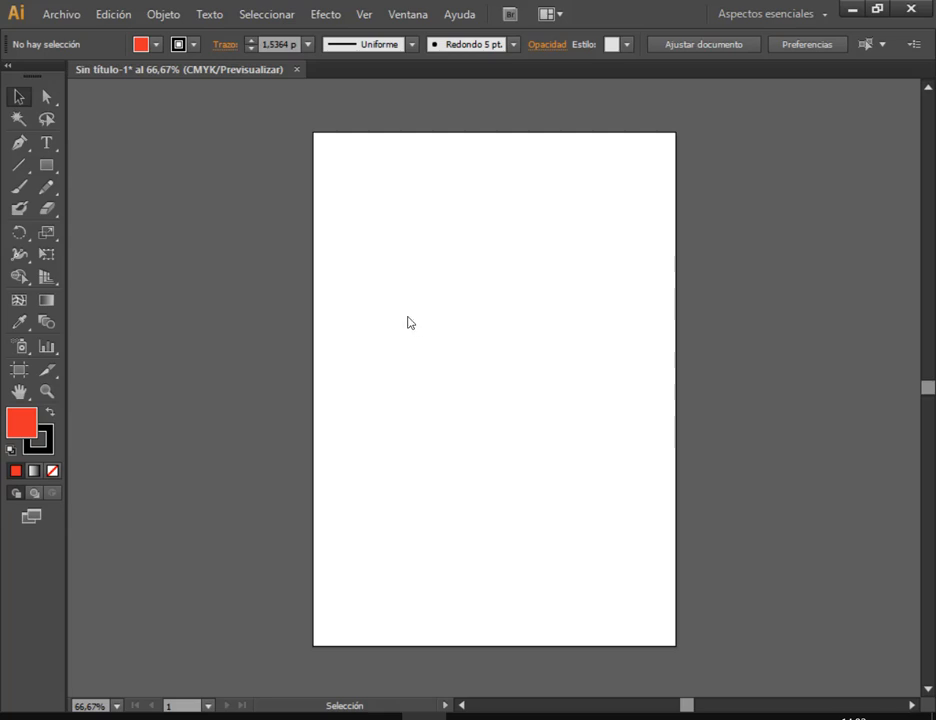
Switch to the blank document in the newer Illustrator version and locate its view commands
click(11, 451)
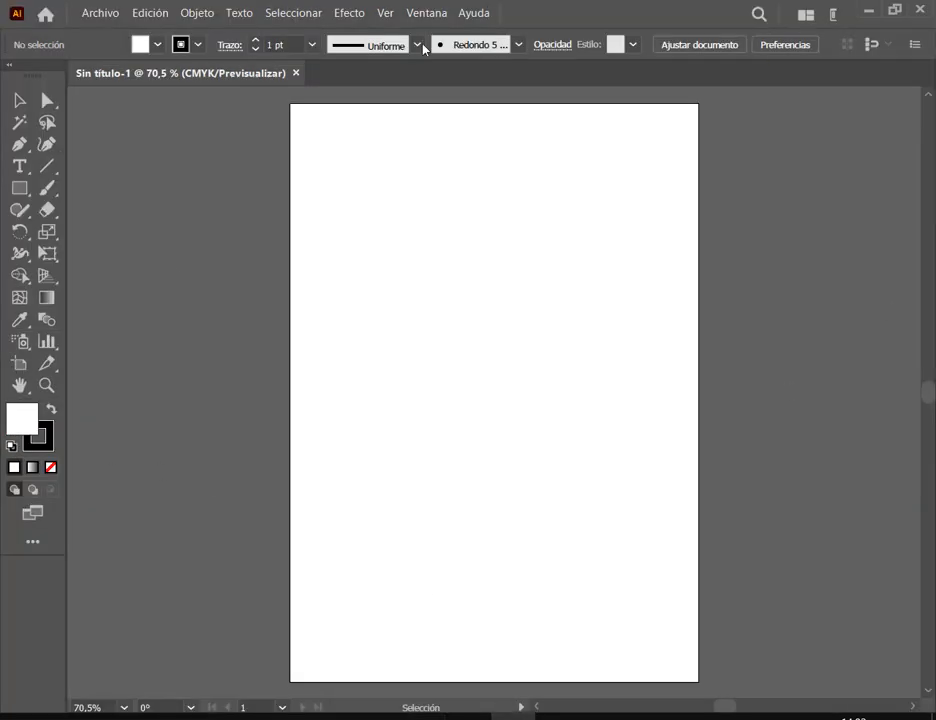
click(386, 13)
click(386, 13)
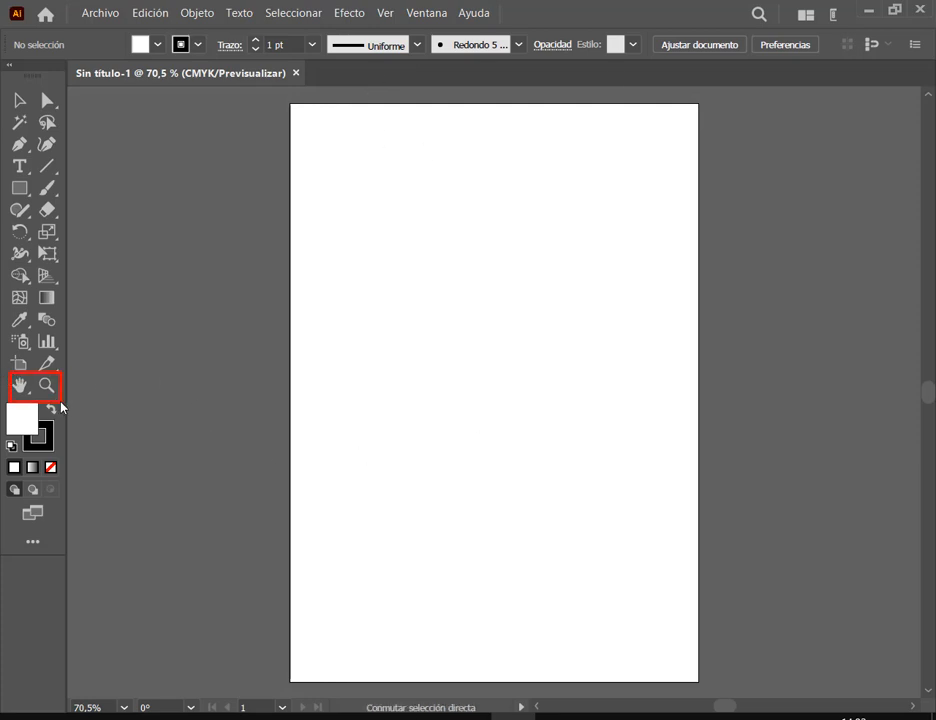
Activate the Hand tool briefly, and with the Zoom tool enlarge the artboard to 100% and reduce it to 66.67%
click(20, 385)
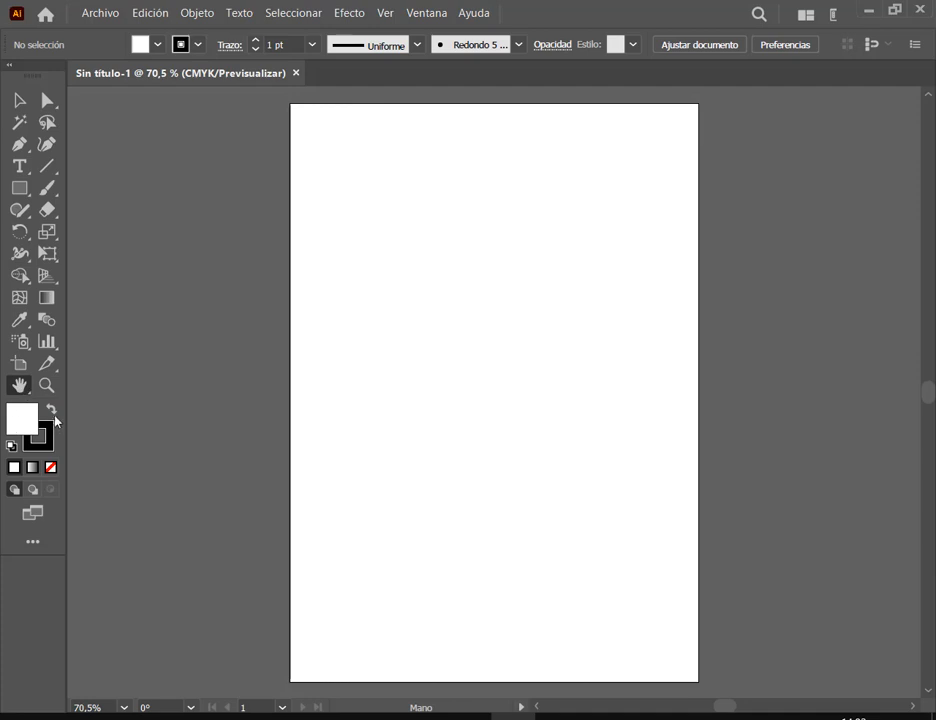
click(46, 385)
click(499, 330)
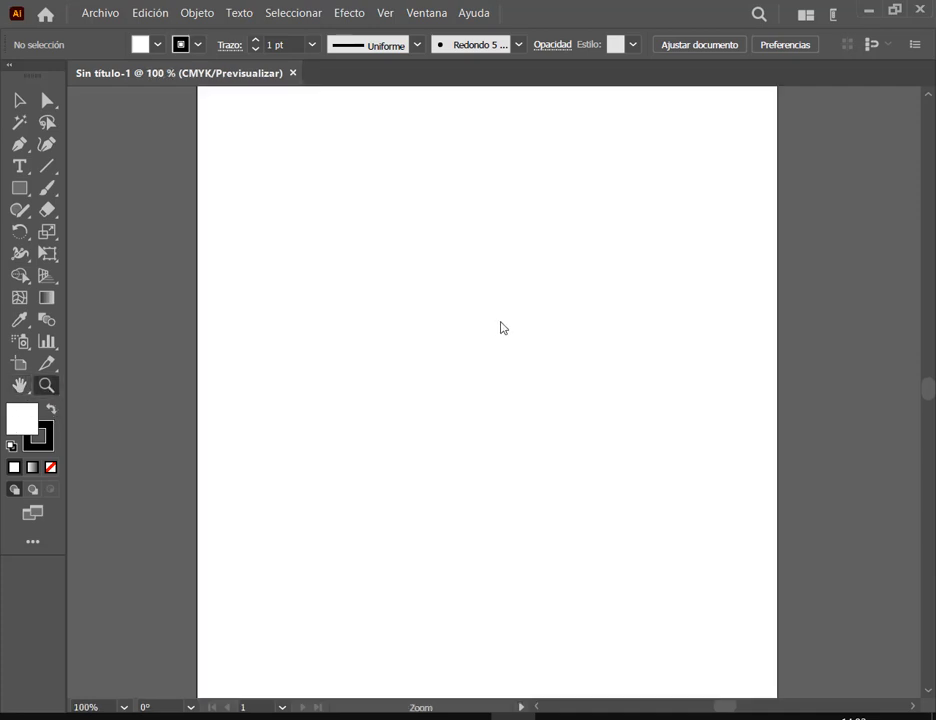
alt+click(516, 320)
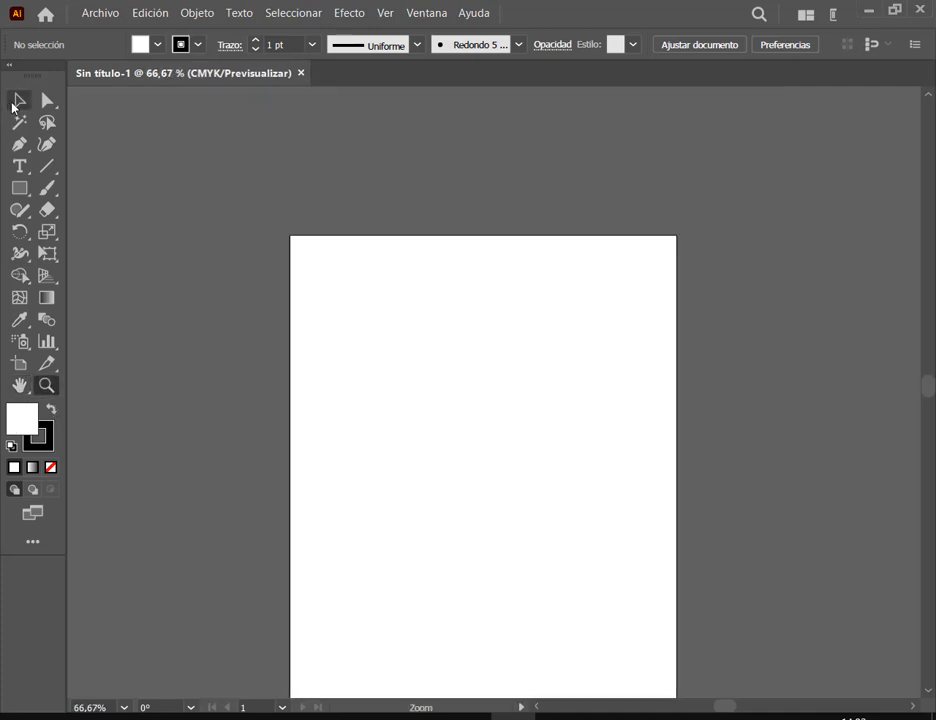
Return to the Selection tool, fit the artboard in the window and review the zoom commands
click(19, 100)
click(393, 13)
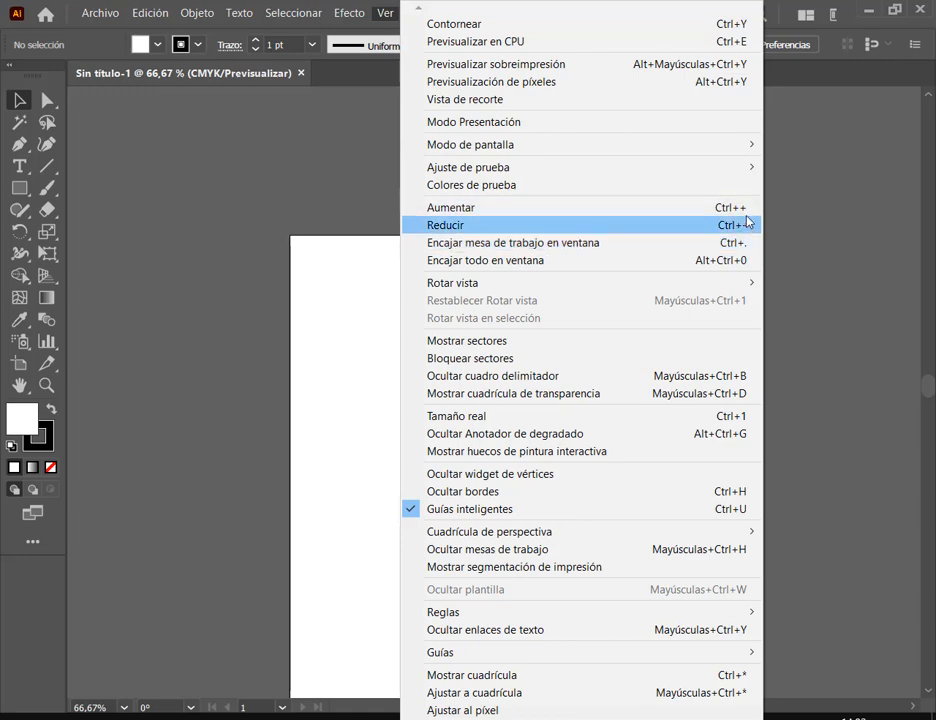
click(740, 244)
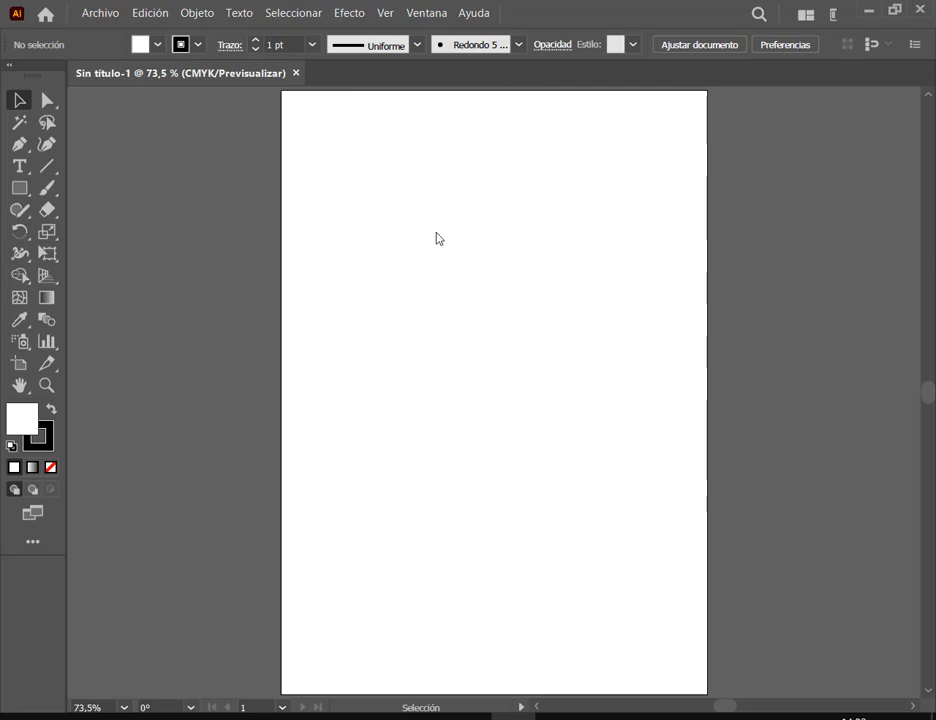
click(385, 13)
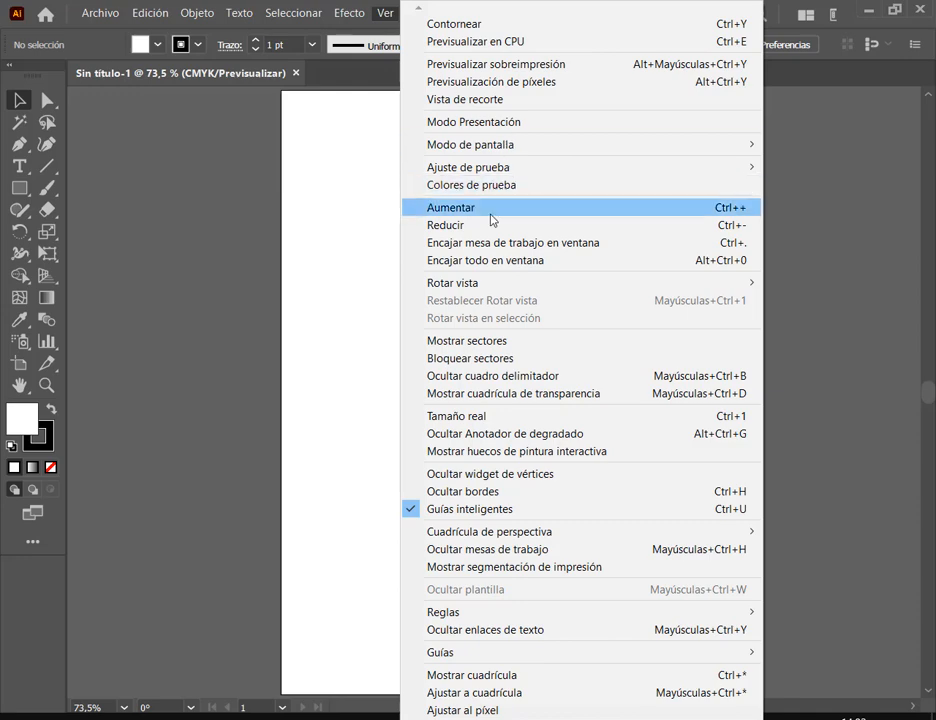
click(346, 283)
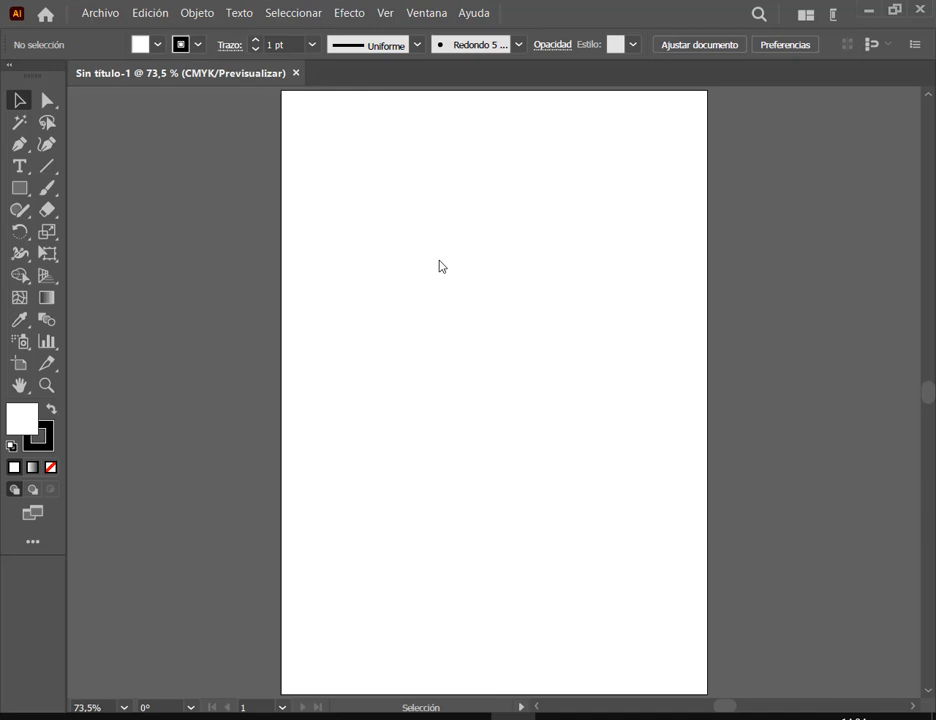
Show the Navigator panel and place it beside the artboard's upper-right corner
click(434, 20)
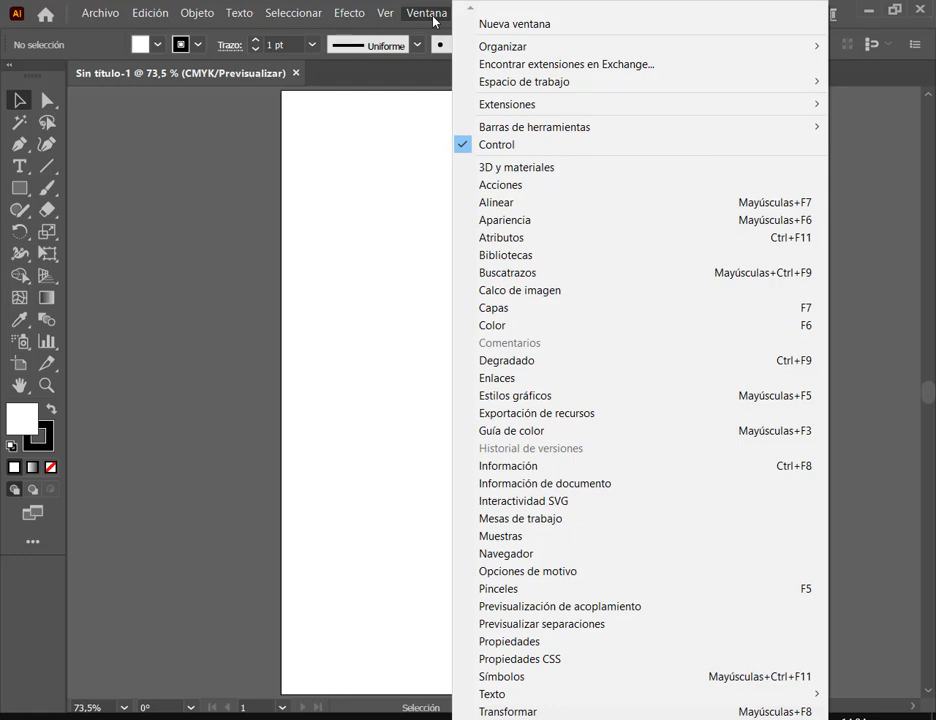
click(518, 556)
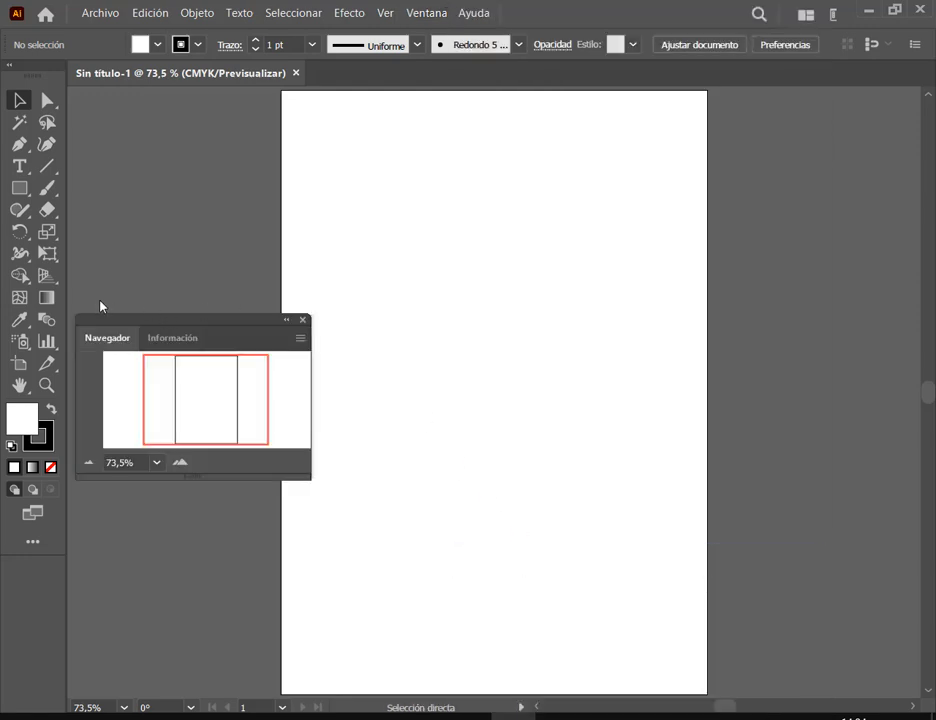
drag(69, 300, 324, 500)
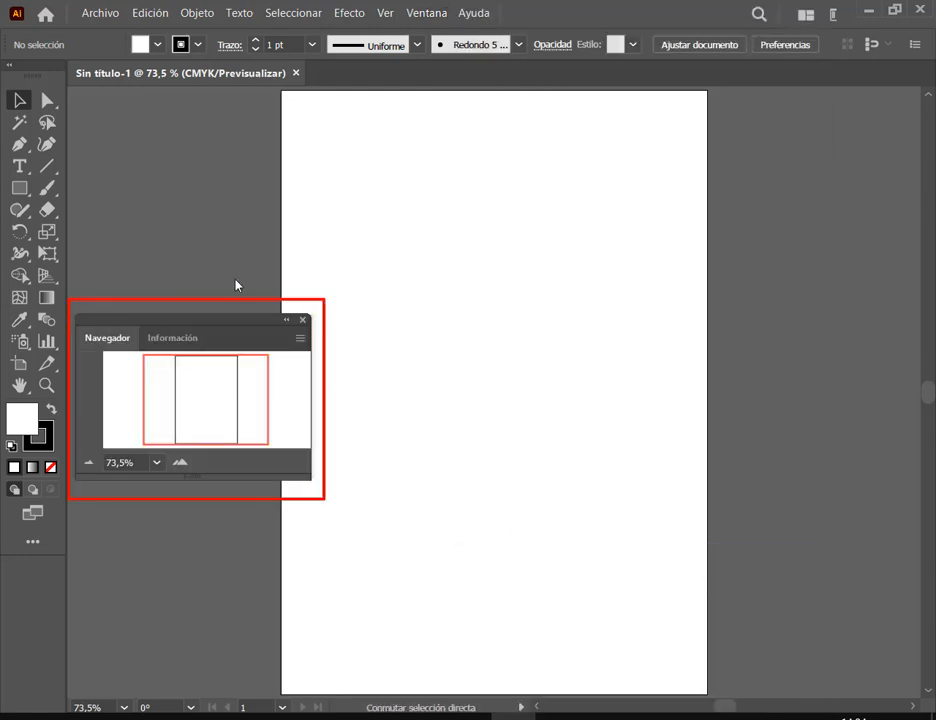
mouse_move(157, 326)
mouse_down()
mouse_move(478, 242)
mouse_move(438, 213)
mouse_move(637, 215)
mouse_up()
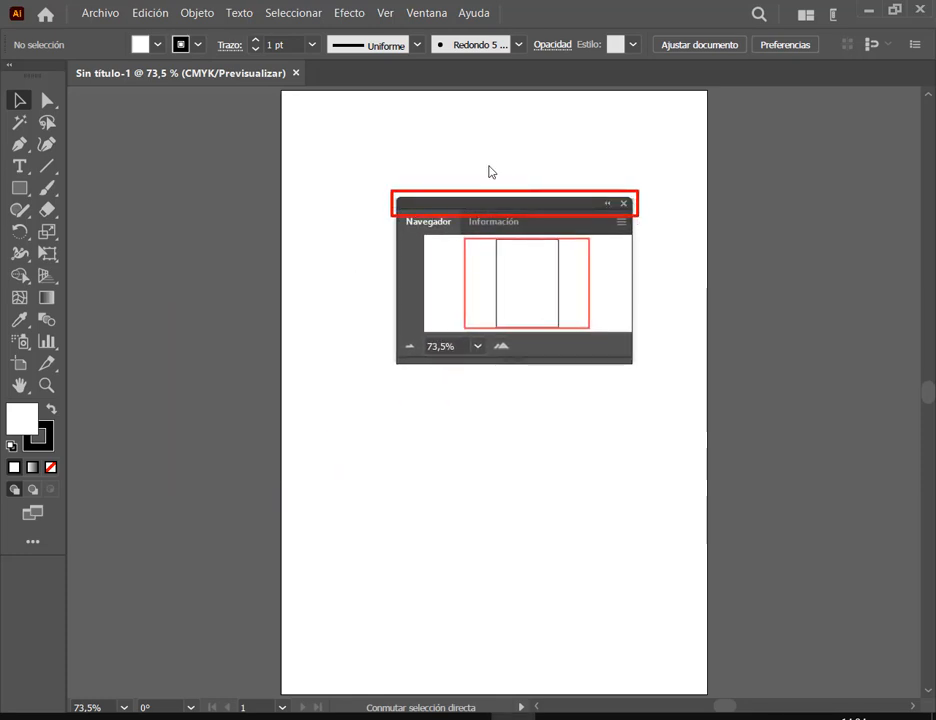
mouse_move(486, 152)
mouse_down()
mouse_move(491, 200)
mouse_move(740, 157)
mouse_move(196, 183)
mouse_move(729, 132)
mouse_move(727, 175)
mouse_move(776, 133)
mouse_move(796, 94)
mouse_up()
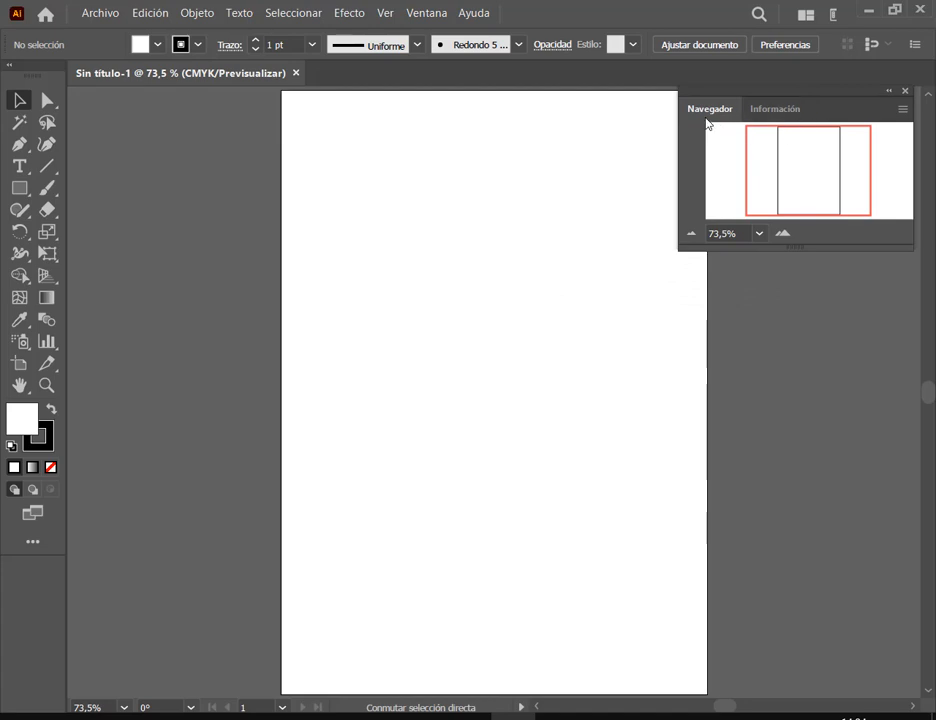
mouse_move(707, 124)
mouse_down()
mouse_move(840, 163)
mouse_move(878, 219)
mouse_up()
drag(683, 221, 803, 247)
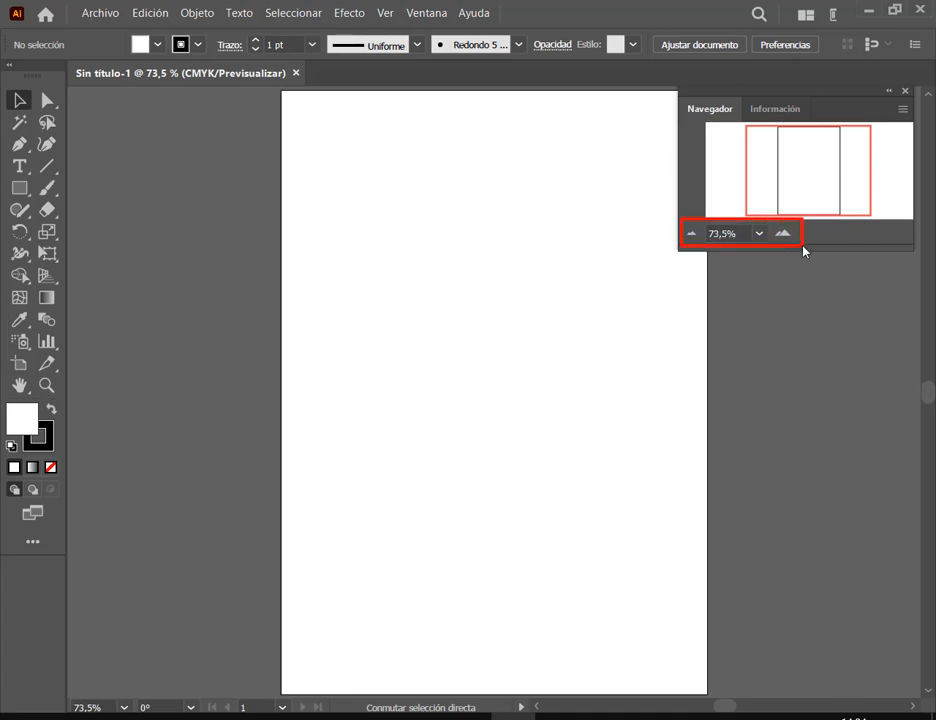
Enlarge the artboard view to 200% with the Navigator's zoom controls
drag(676, 297, 689, 246)
drag(807, 306, 788, 243)
key(Escape)
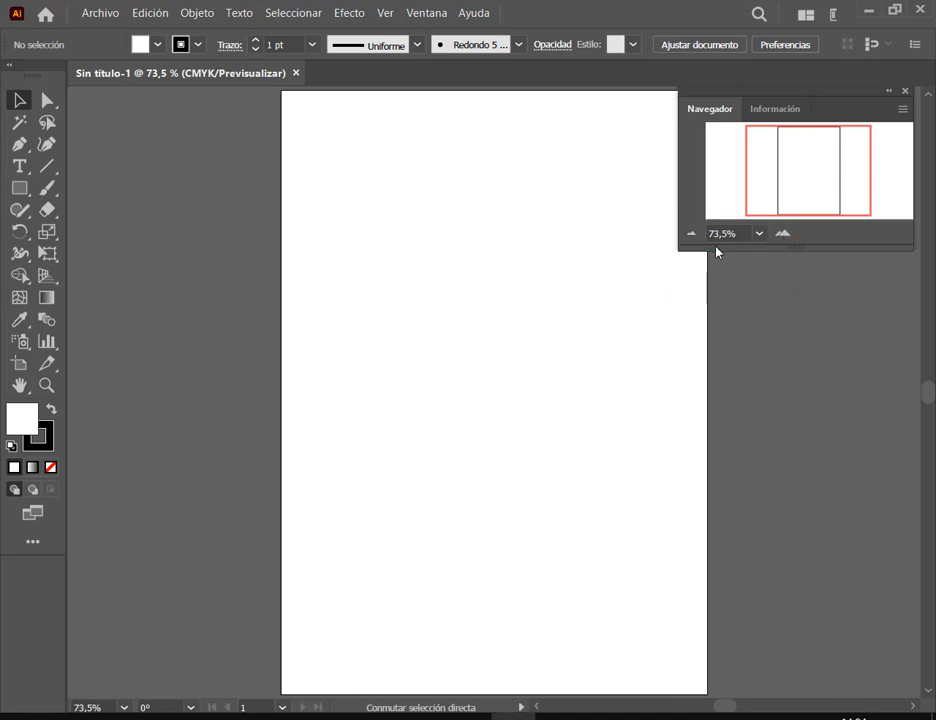
click(784, 235)
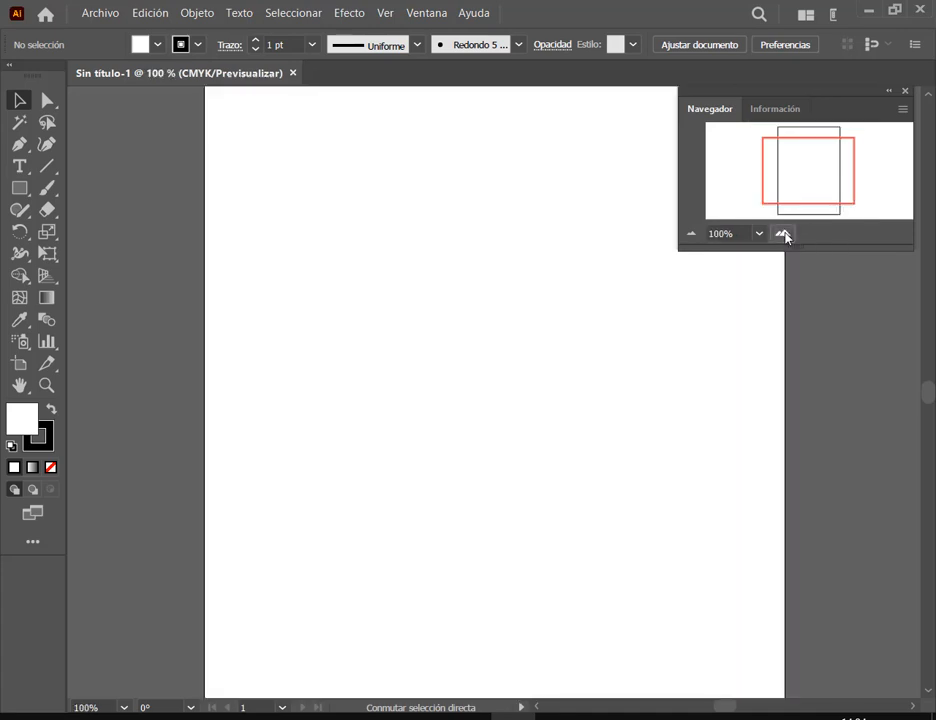
click(784, 235)
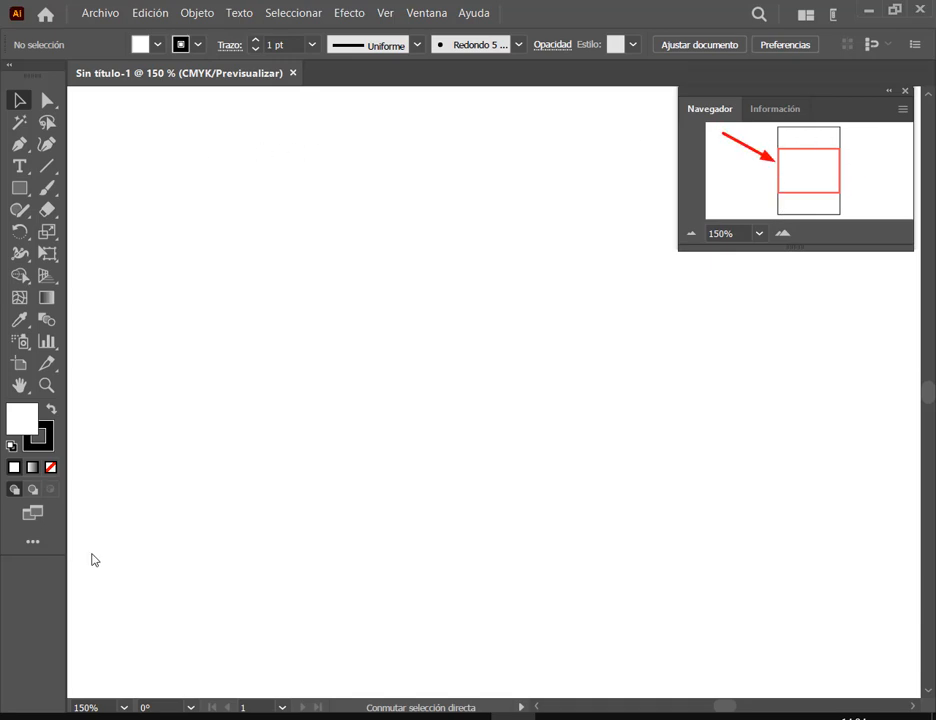
click(782, 233)
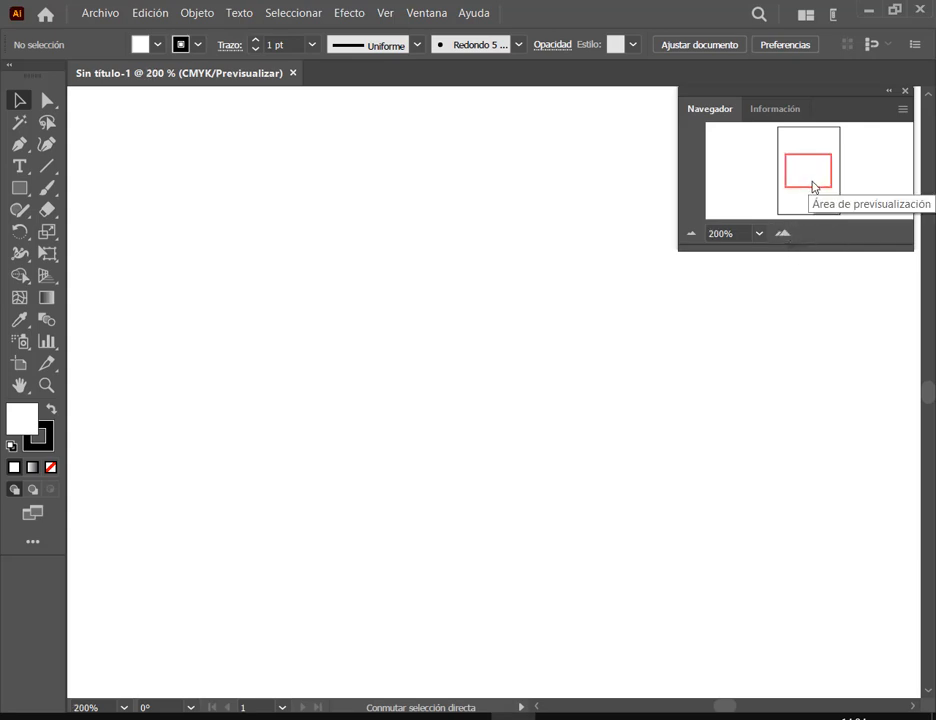
Reduce the artboard view to 50% from the Navigator
click(690, 234)
click(690, 234)
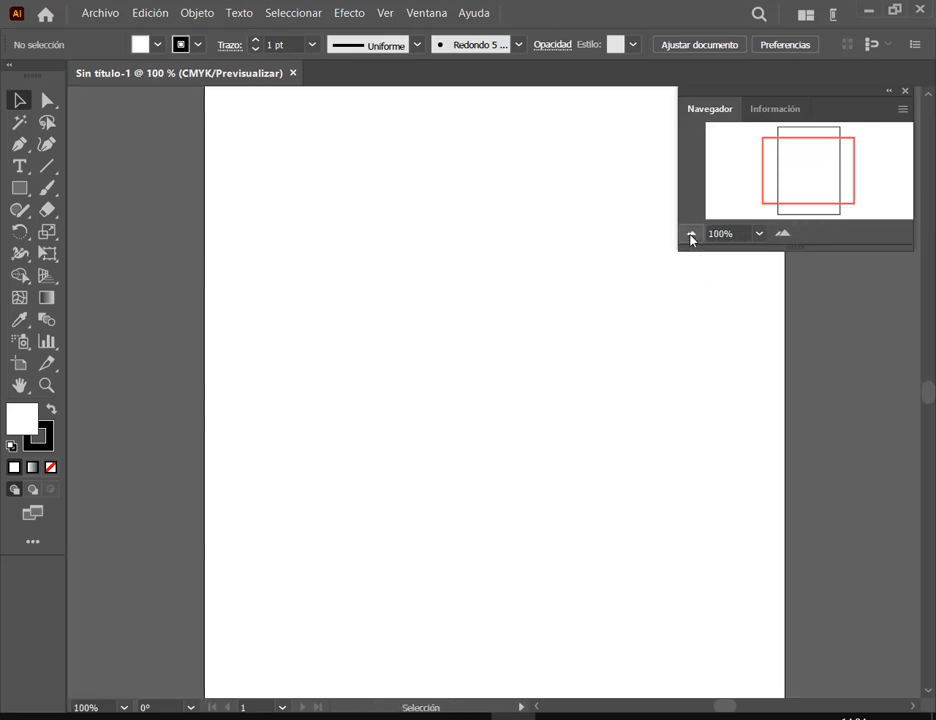
click(690, 234)
click(690, 234)
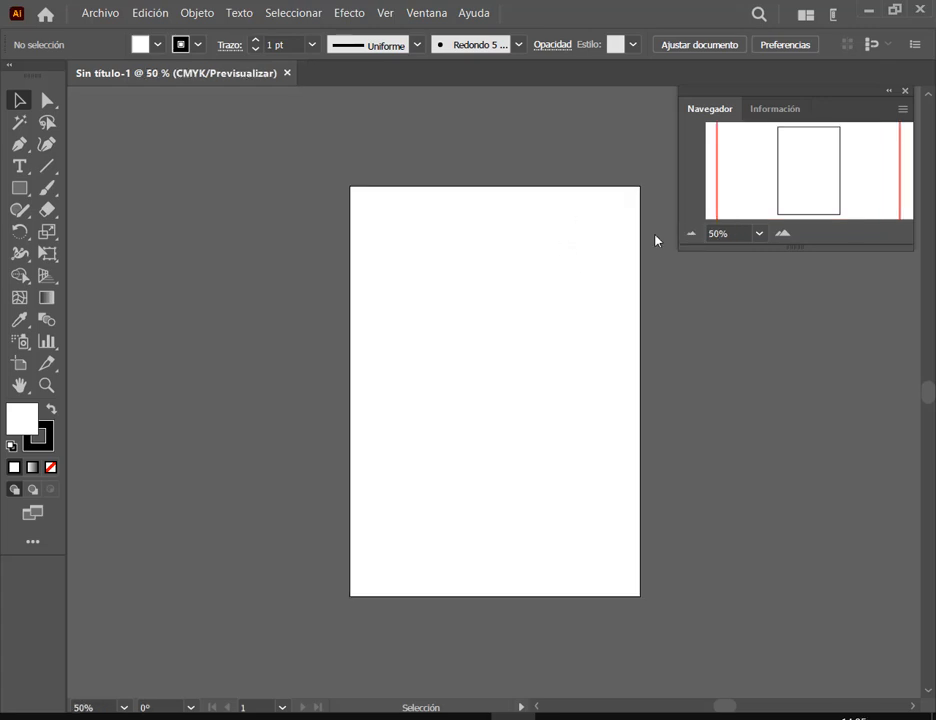
click(696, 235)
Enlarge the view to 150% from the Navigator and move its preview area over the artboard's upper-left corner
click(785, 234)
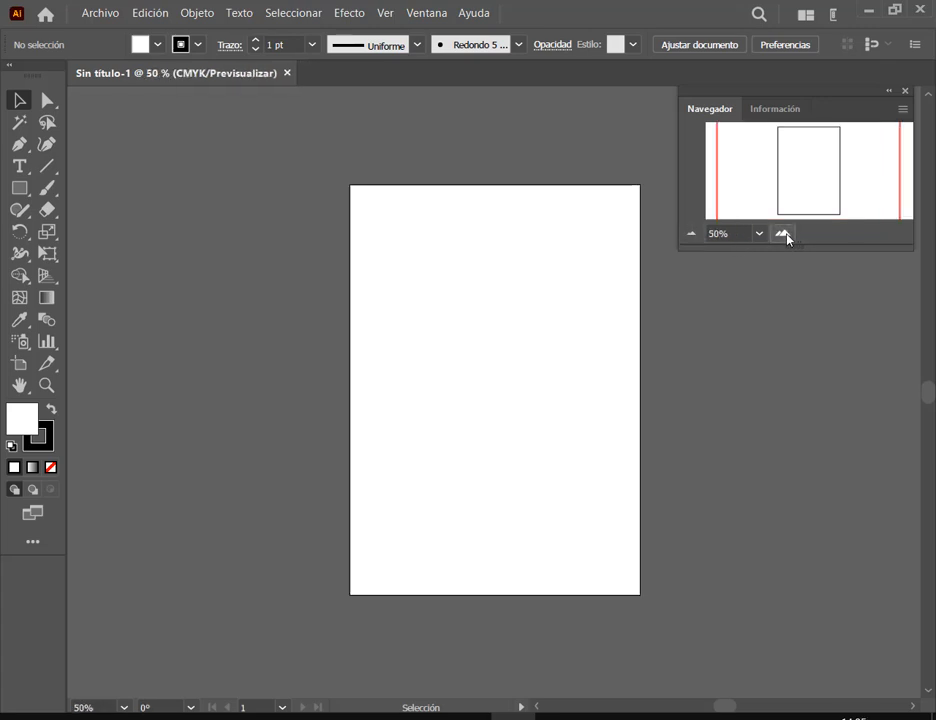
click(785, 234)
click(784, 234)
click(784, 234)
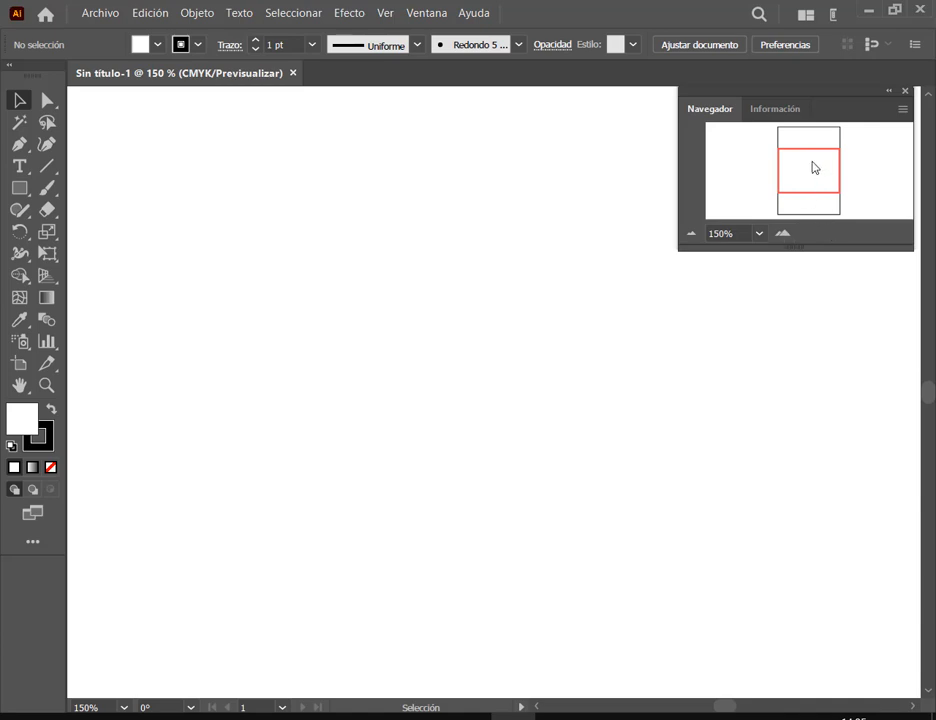
click(732, 172)
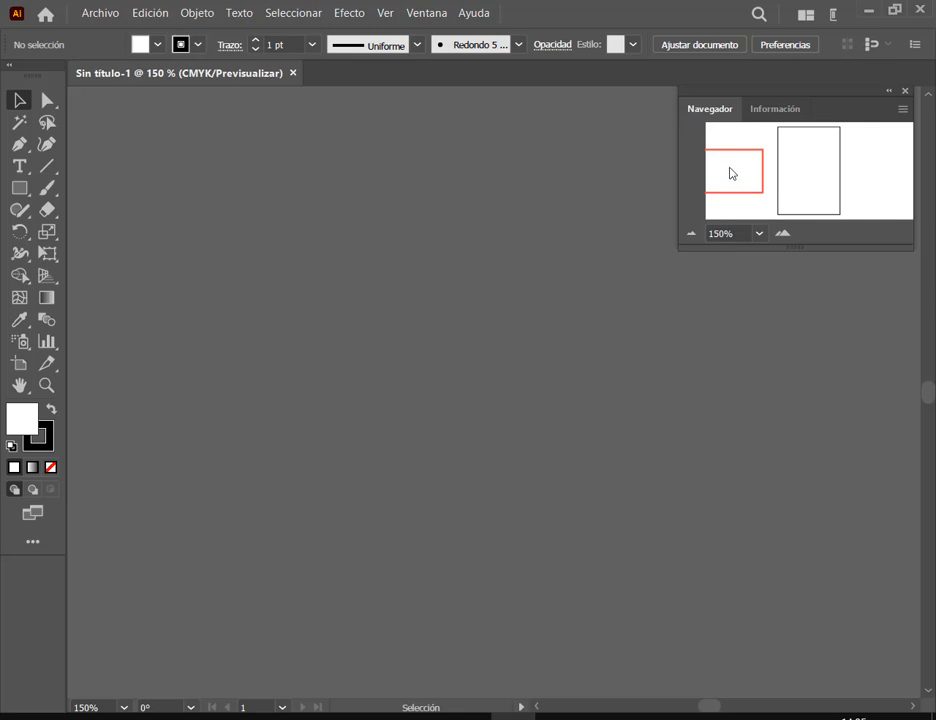
drag(732, 172, 794, 152)
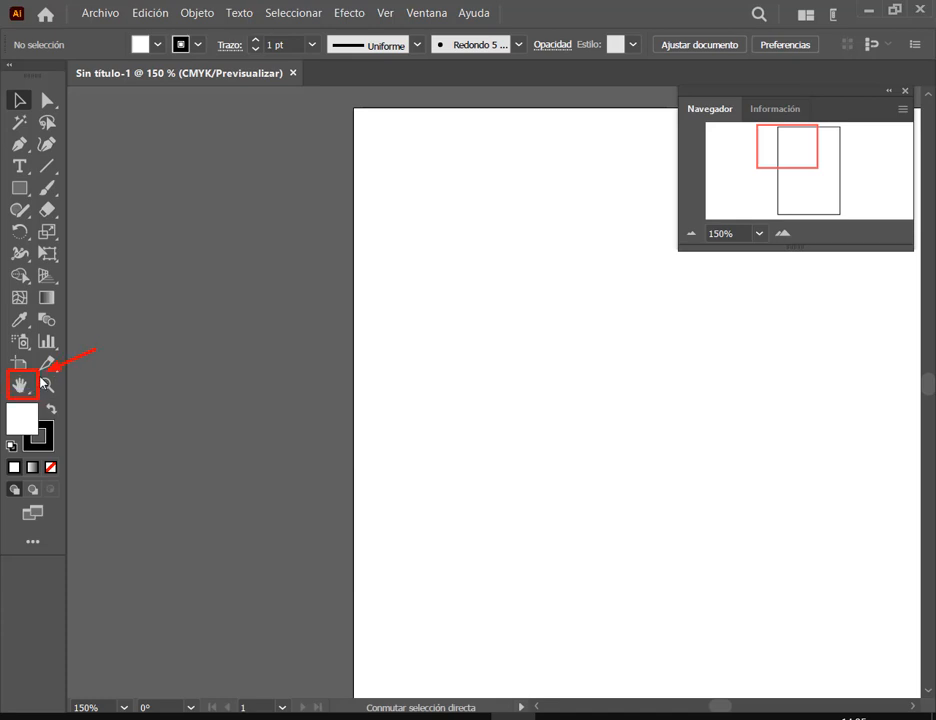
Activate the Hand tool and pan around the artboard's upper corners, also repositioning the Navigator's preview area
click(33, 384)
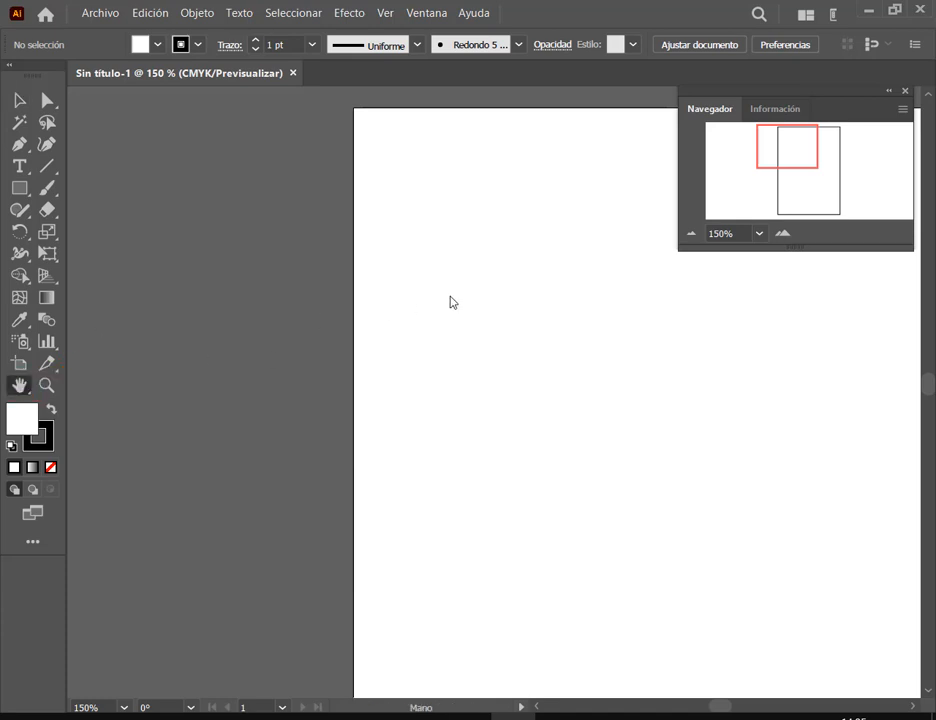
drag(450, 302, 437, 444)
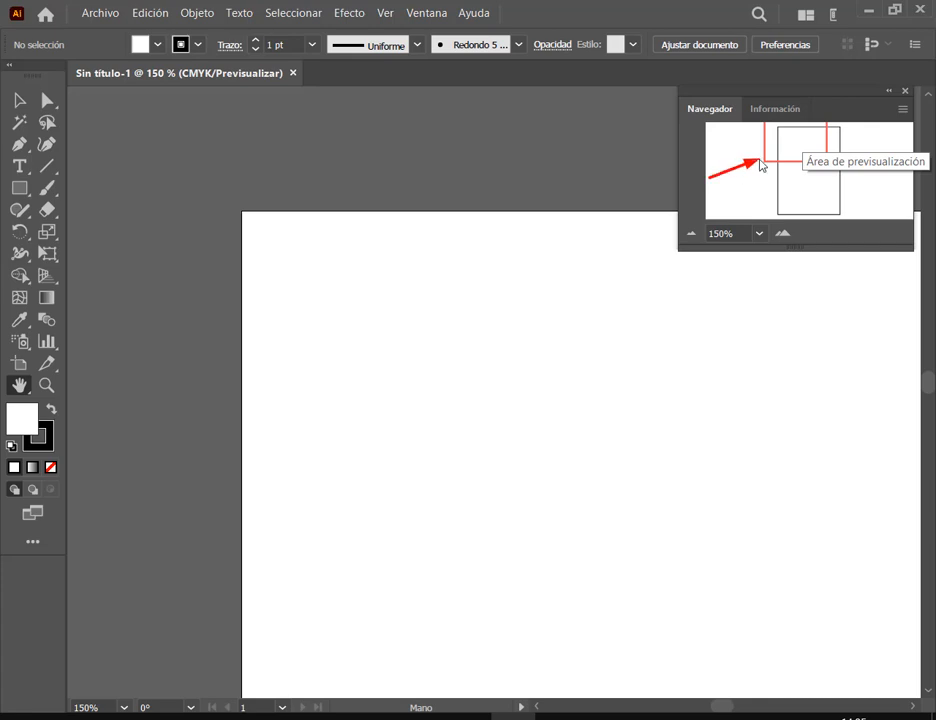
click(812, 159)
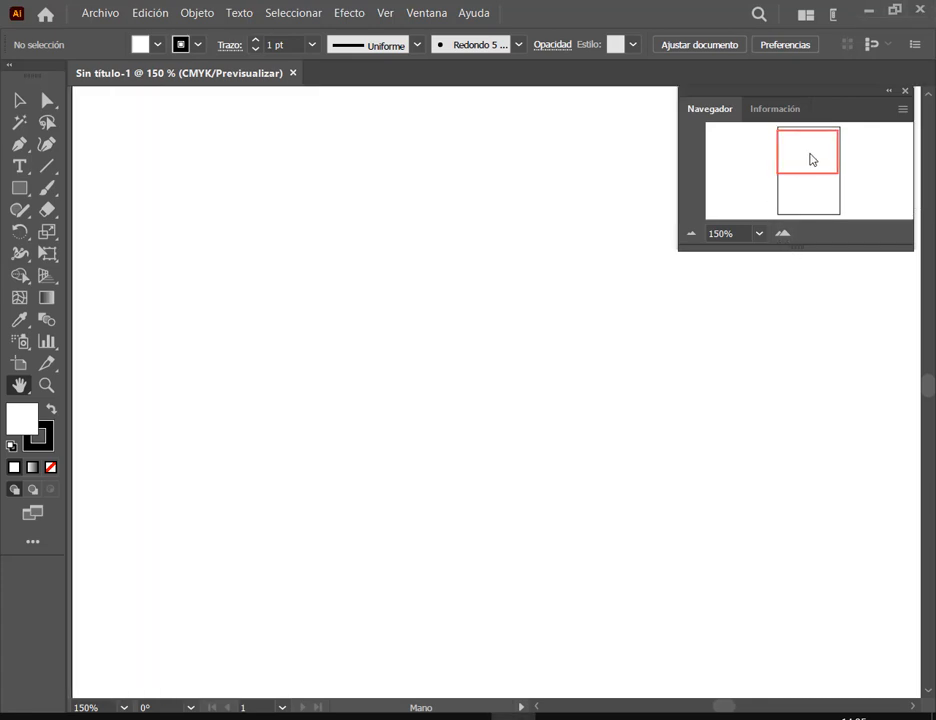
drag(812, 159, 834, 146)
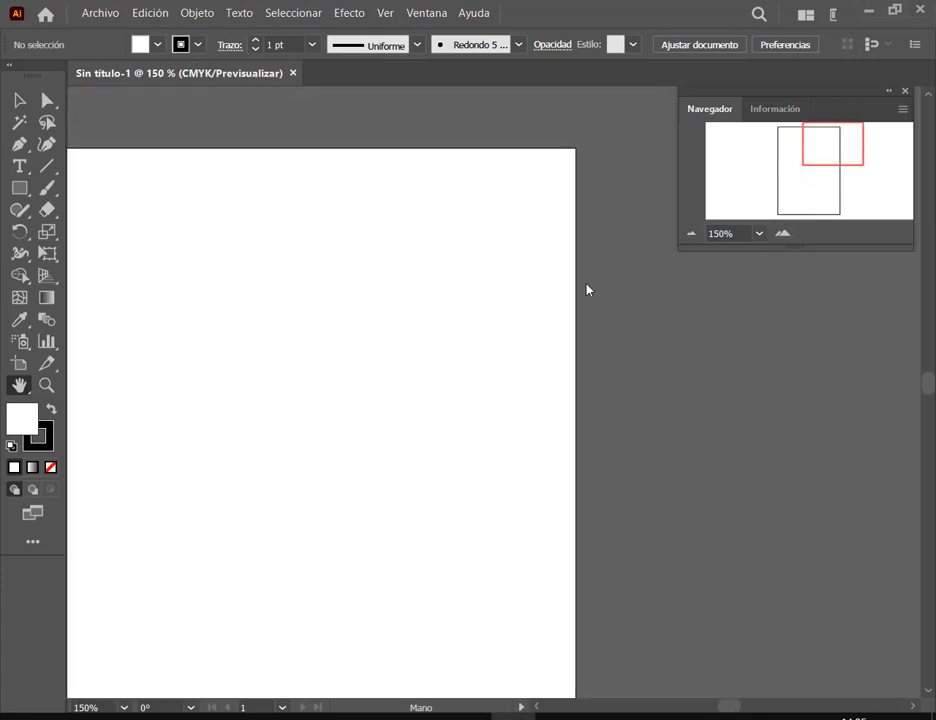
drag(636, 344, 710, 245)
drag(629, 415, 602, 505)
drag(519, 460, 555, 421)
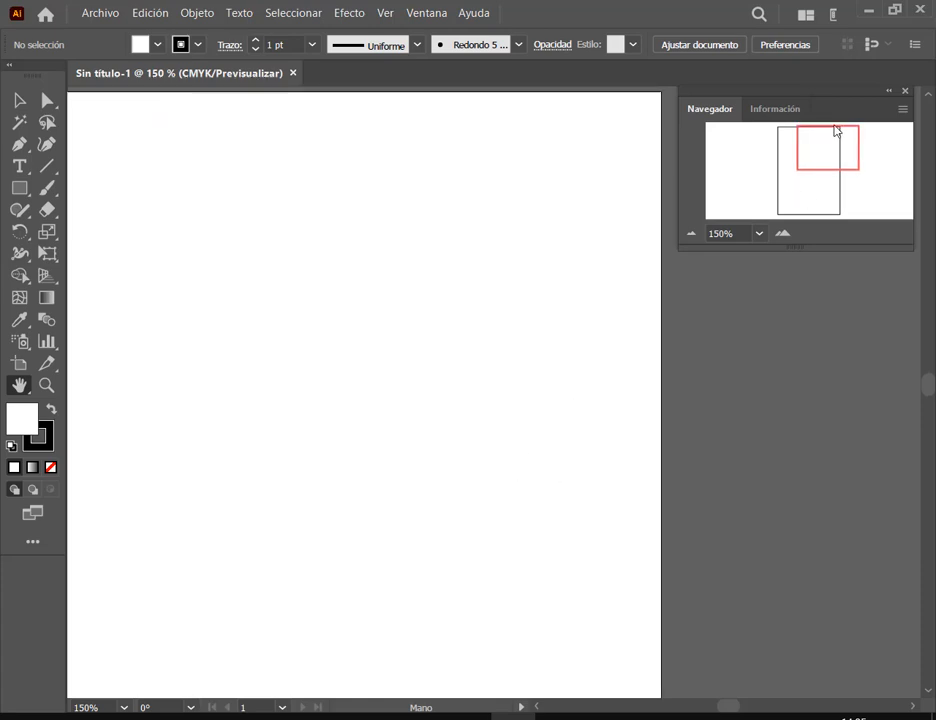
drag(596, 164, 577, 230)
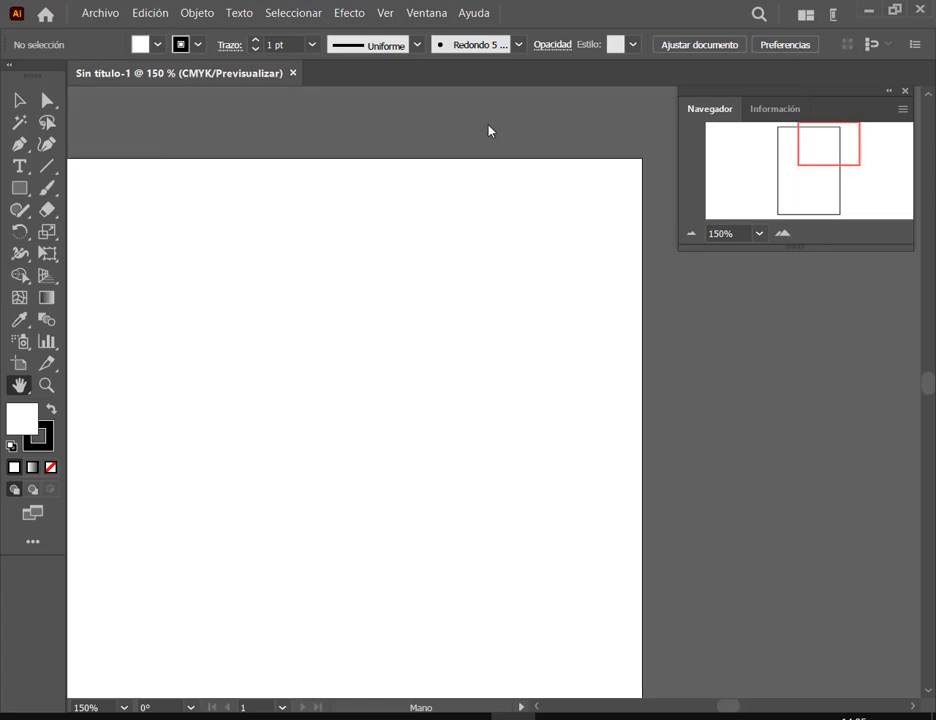
Reduce the view to 66.67% with the artboard centred using the Navigator, and close the Navigator panel
drag(771, 122, 892, 230)
drag(838, 144, 802, 167)
click(703, 238)
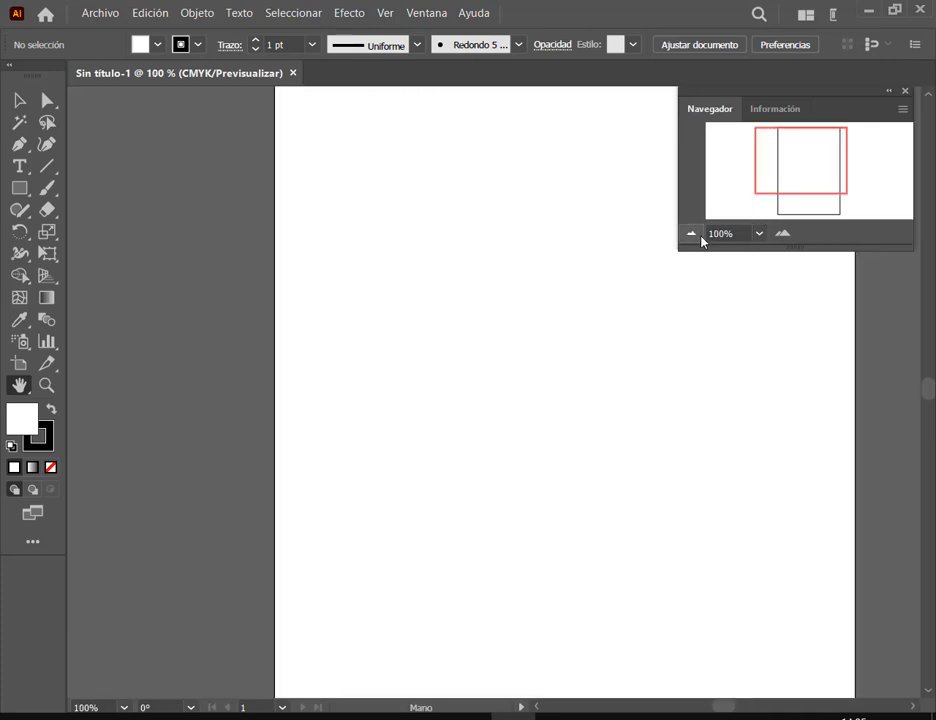
click(703, 238)
mouse_move(801, 171)
mouse_down()
mouse_move(796, 179)
mouse_move(810, 180)
mouse_move(817, 161)
mouse_move(813, 181)
mouse_up()
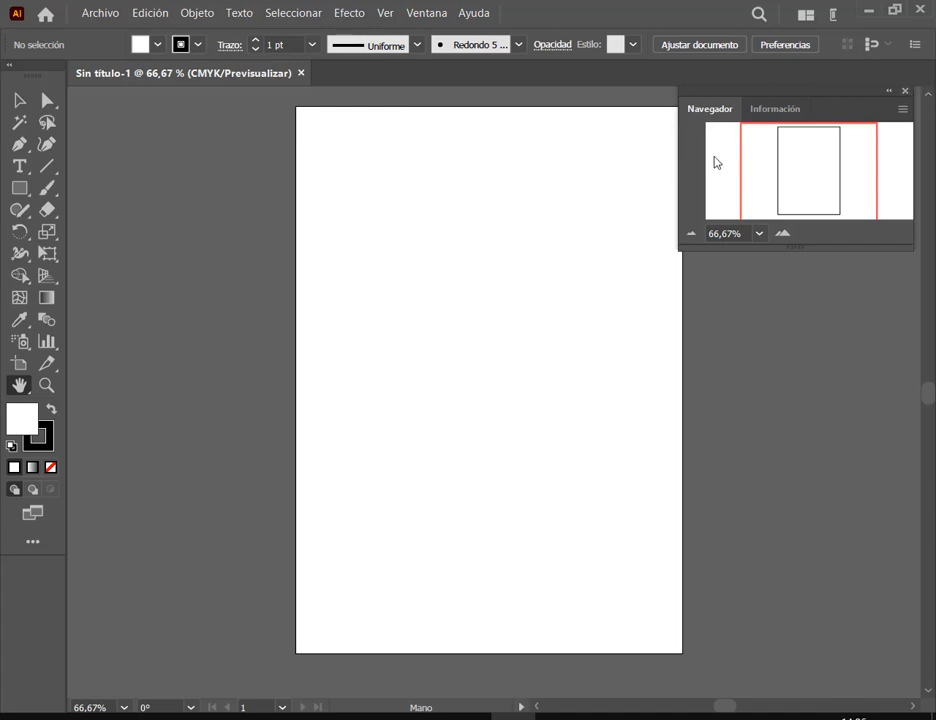
click(906, 91)
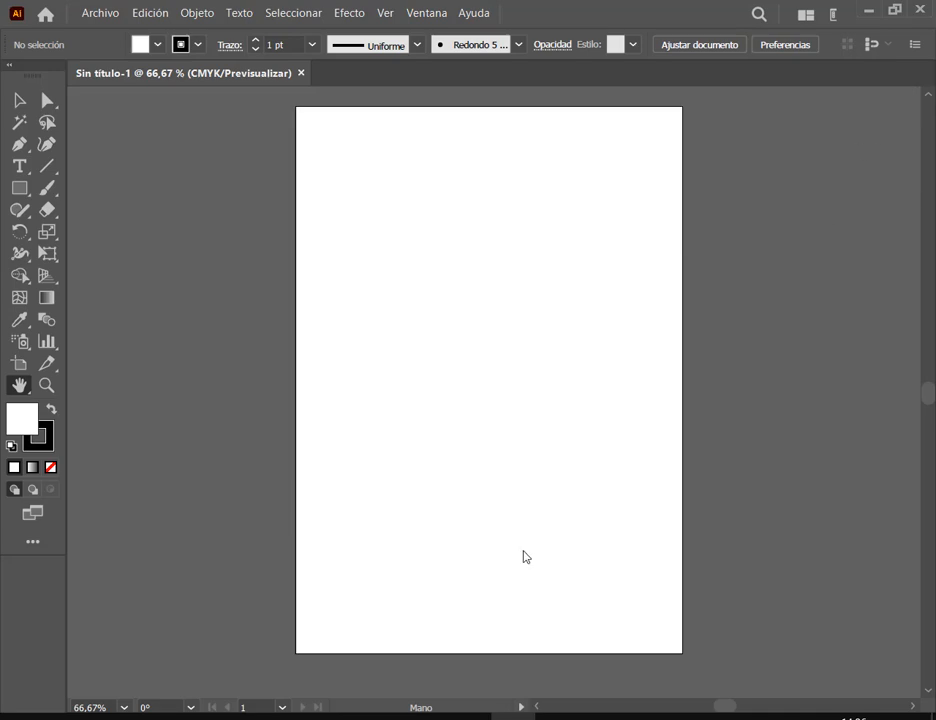
Check the call's chat in Google Meet, switch to the older Illustrator version and toggle its tools to one column and back to two
click(291, 613)
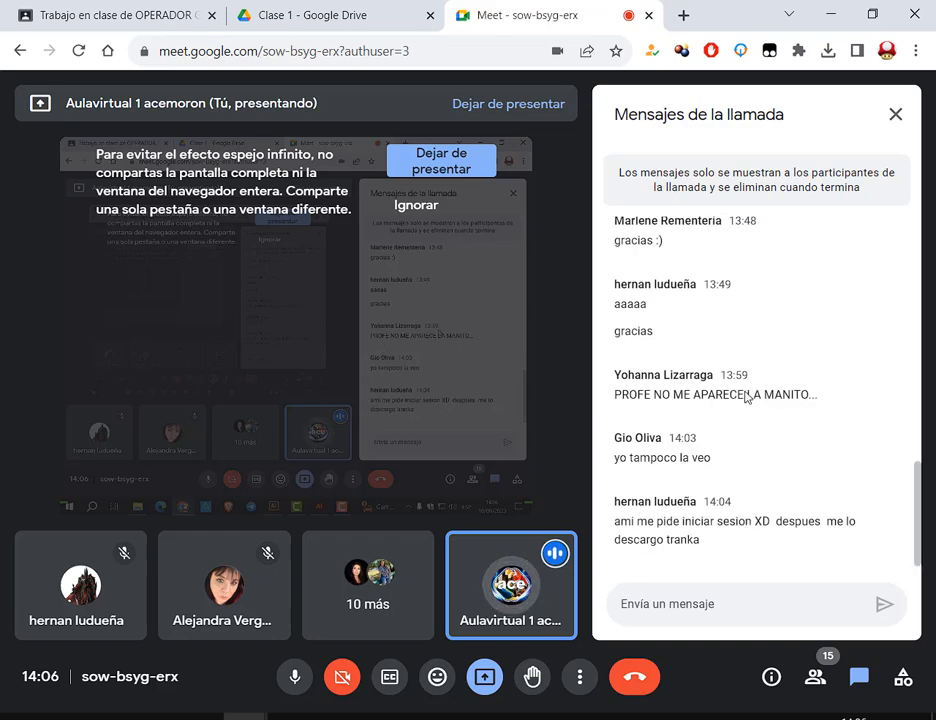
click(424, 718)
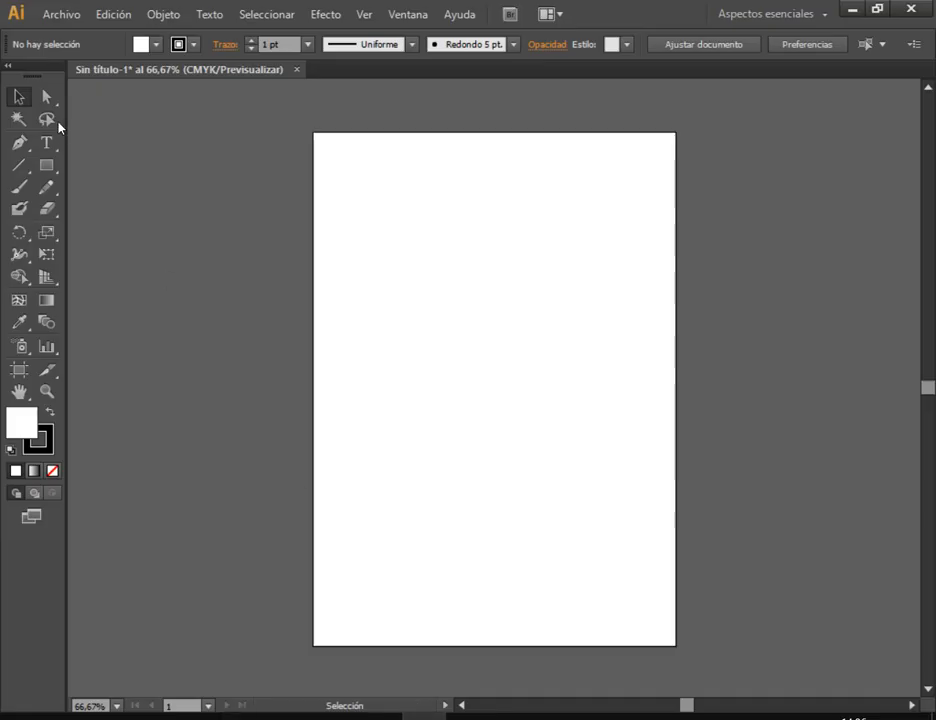
click(12, 67)
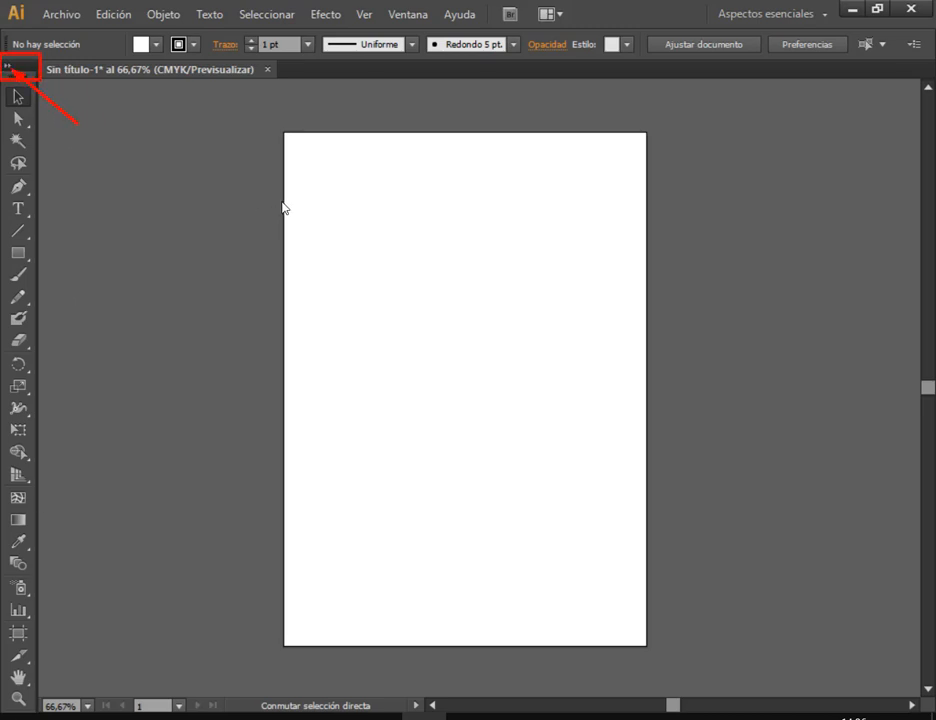
click(7, 67)
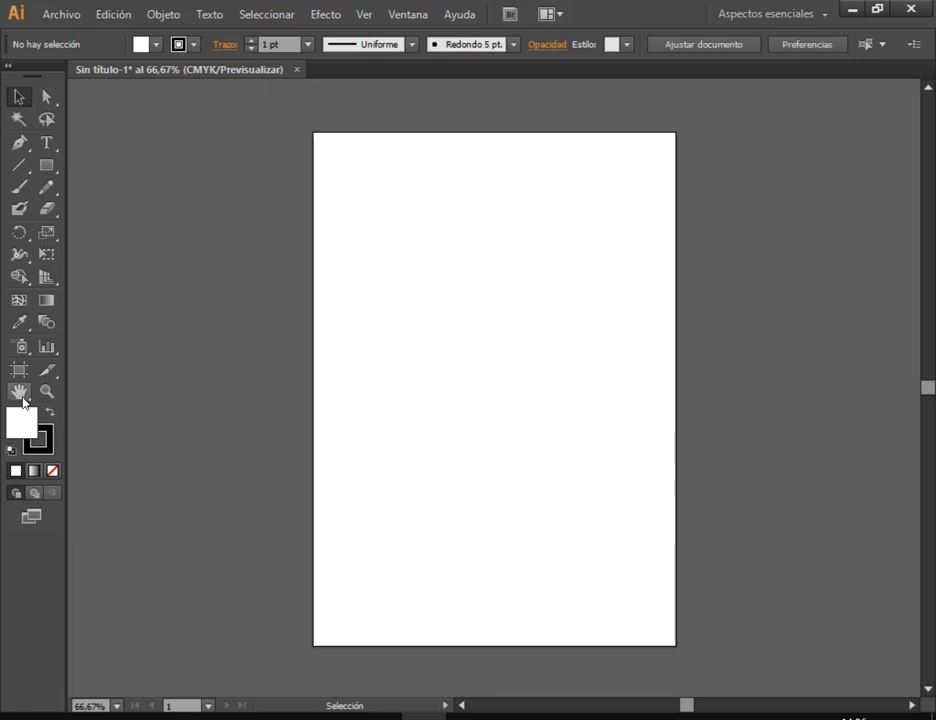
Choose the Print Tiling tool grouped with the Hand tool and locate it in both the single-column and double-column tools layouts
click(22, 396)
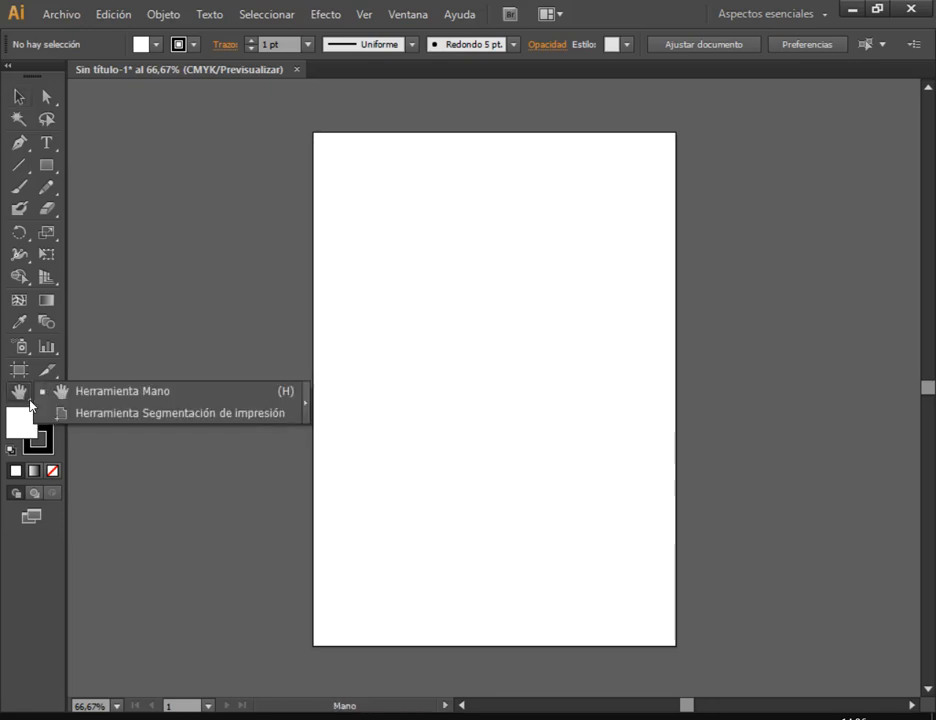
click(122, 418)
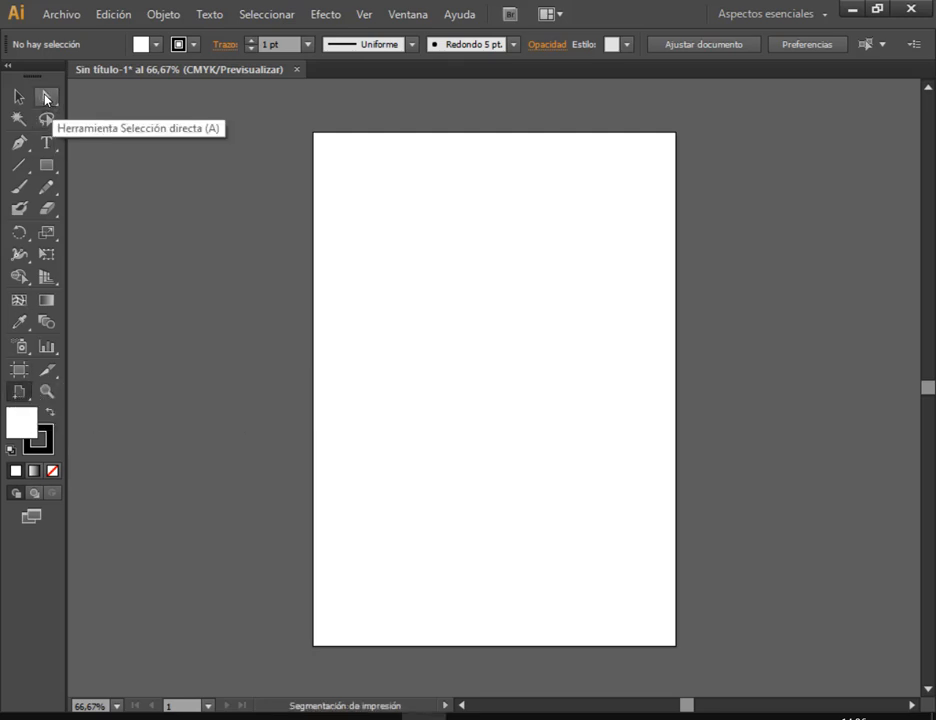
click(7, 66)
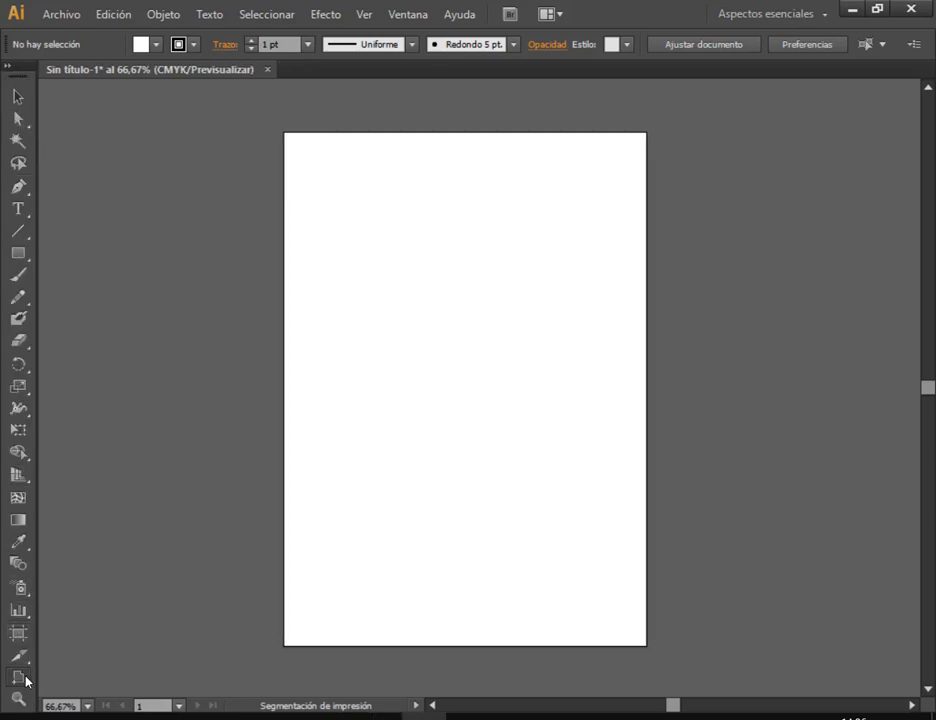
click(20, 679)
click(7, 66)
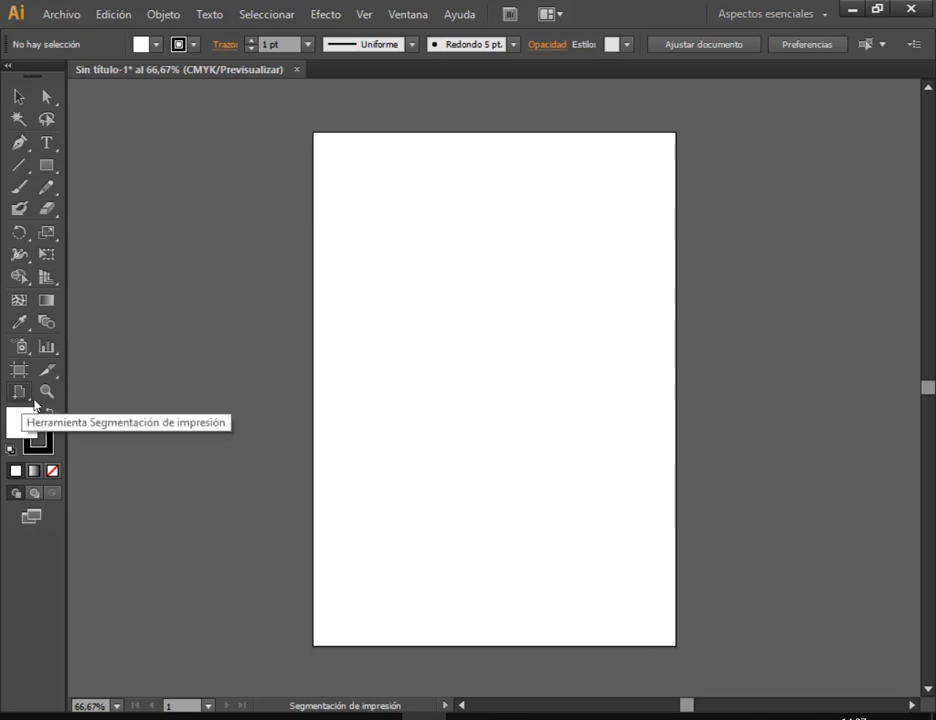
Restore the Hand tool in place of the Print Tiling tool, and activate the Selection tool
mouse_move(19, 392)
mouse_down()
mouse_move(76, 400)
mouse_move(14, 395)
mouse_up()
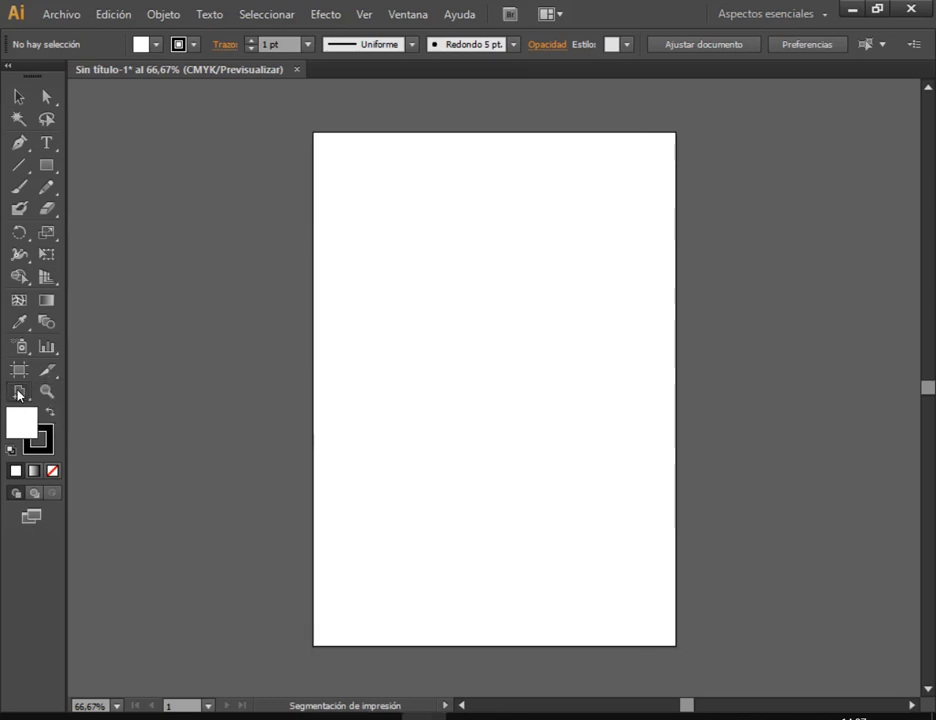
click(18, 395)
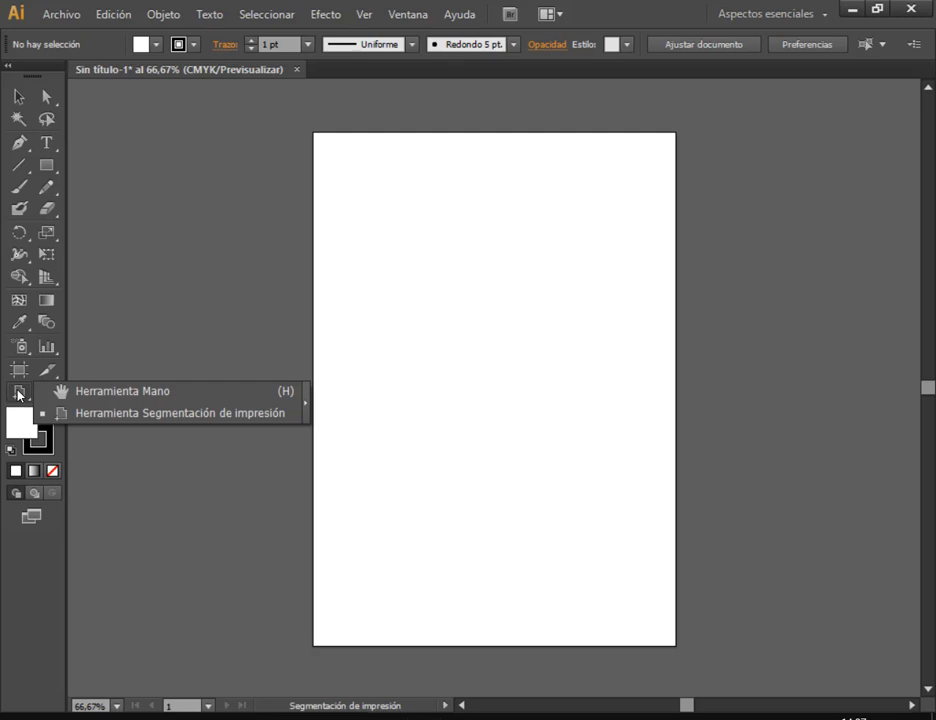
click(86, 392)
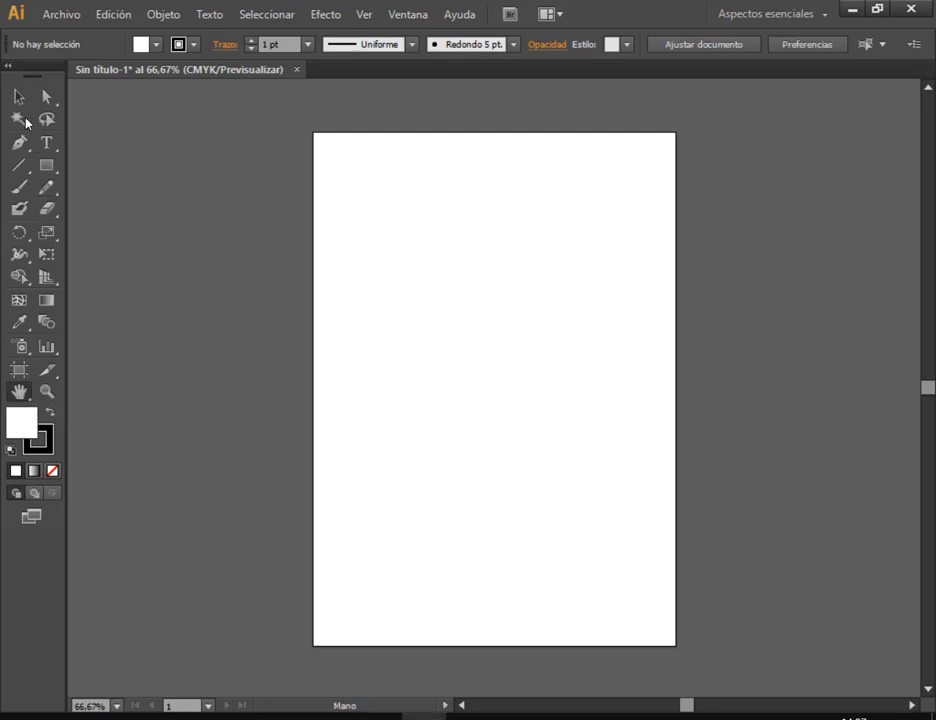
click(18, 96)
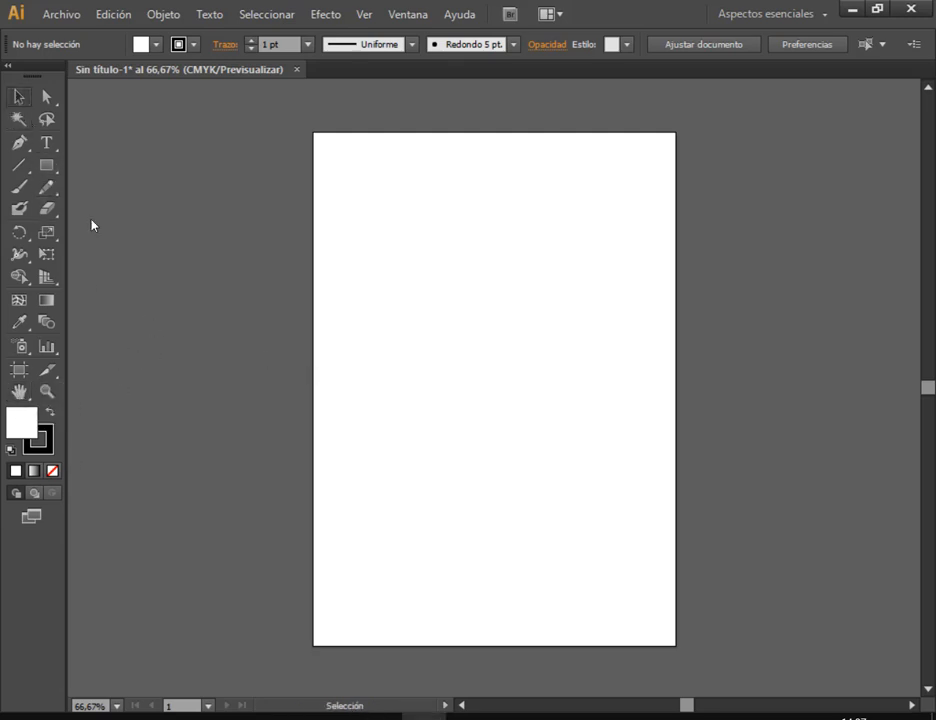
Check the Google Meet chat, switch to the newer Illustrator version, and briefly show the complete collection of tools
click(159, 643)
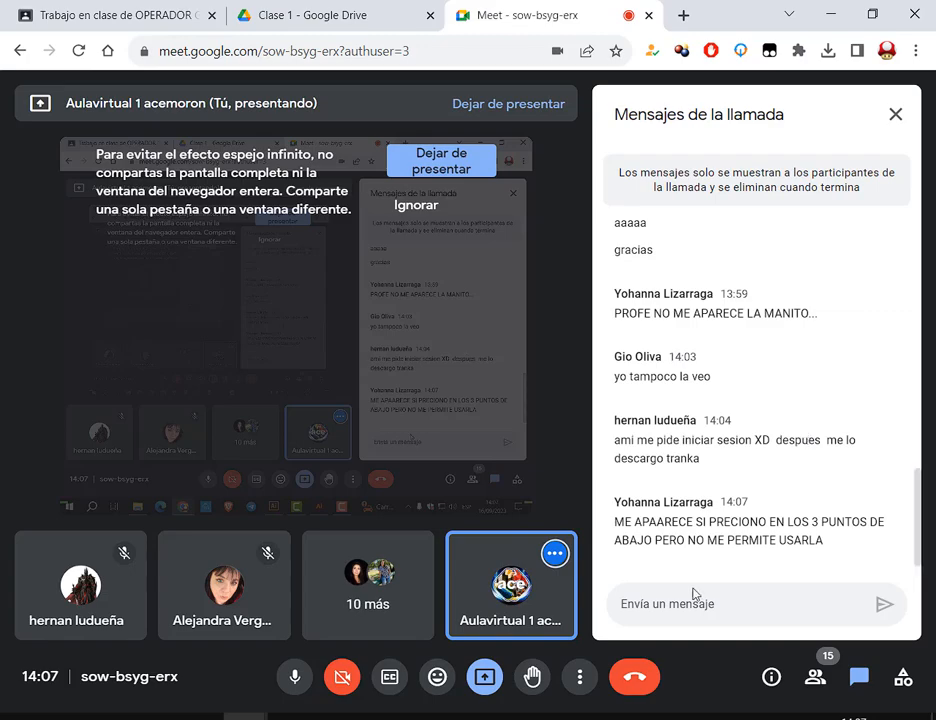
key(alt+Tab)
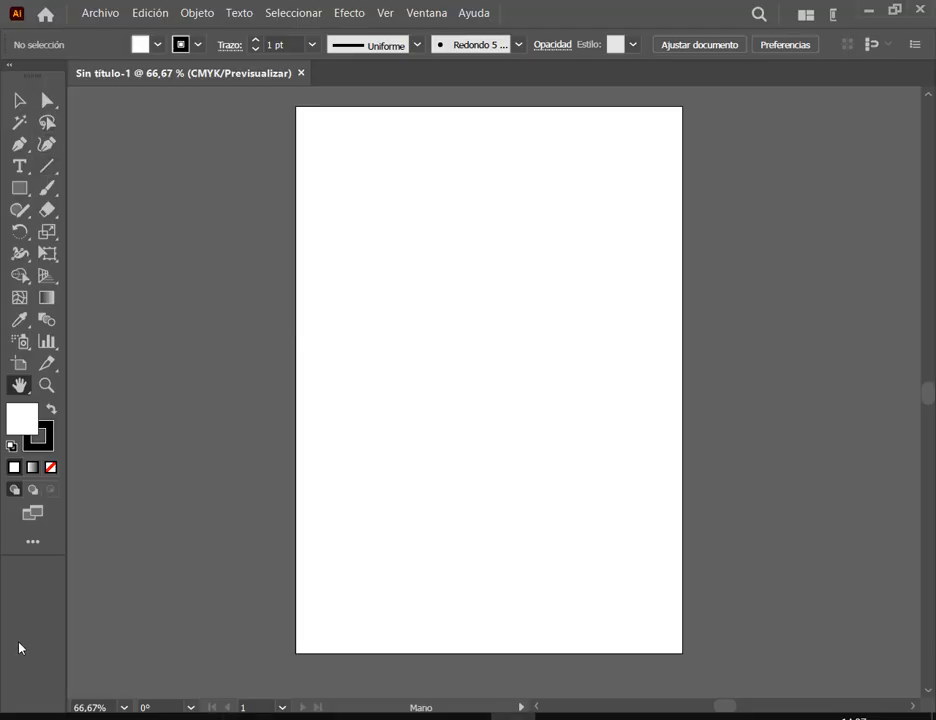
click(44, 547)
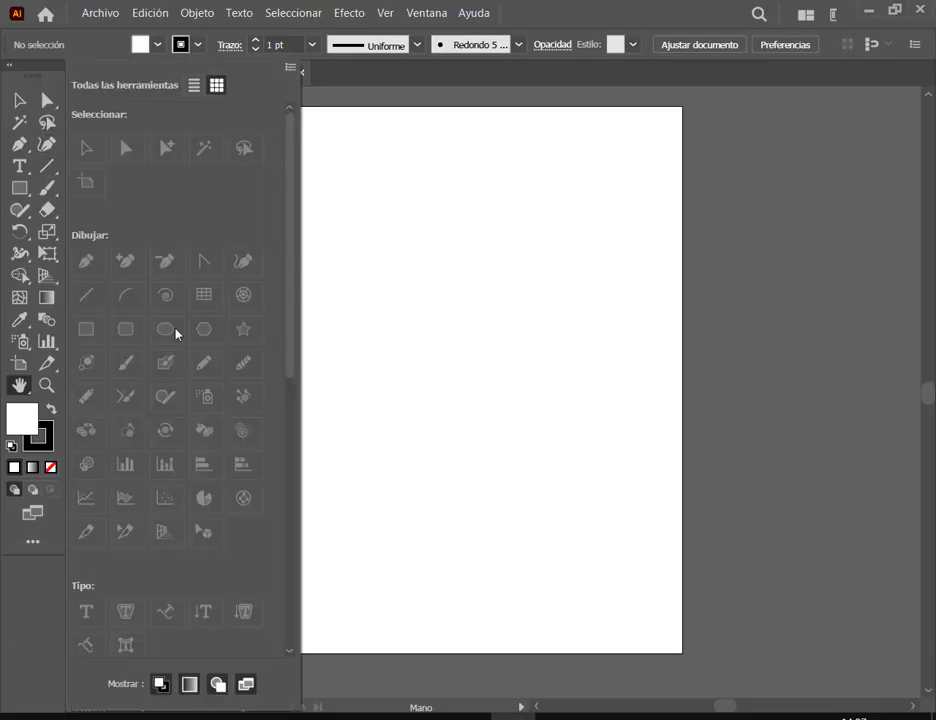
click(34, 543)
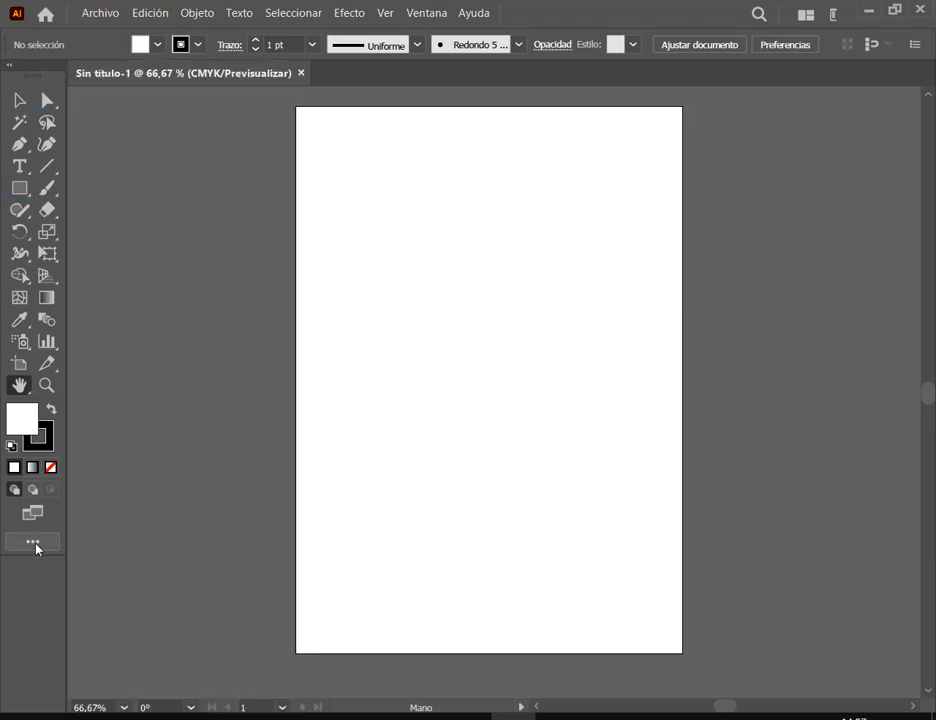
Show the complete collection of tools down to the Navegar group, close it, and briefly outline the advanced toolbar with a red rectangle
click(30, 538)
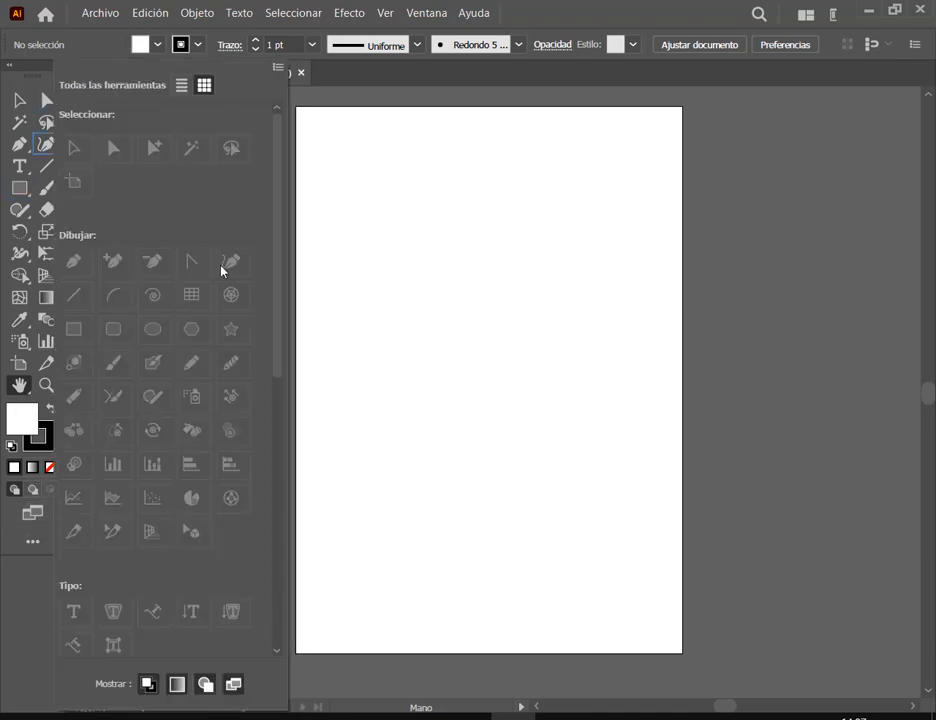
drag(275, 168, 276, 476)
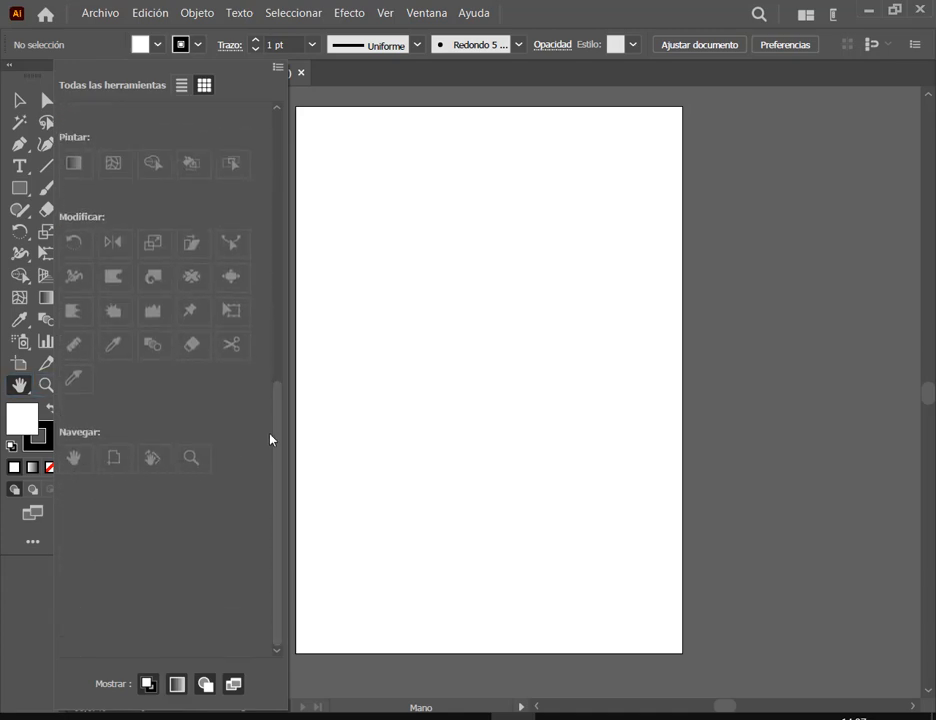
drag(276, 443, 332, 153)
click(356, 234)
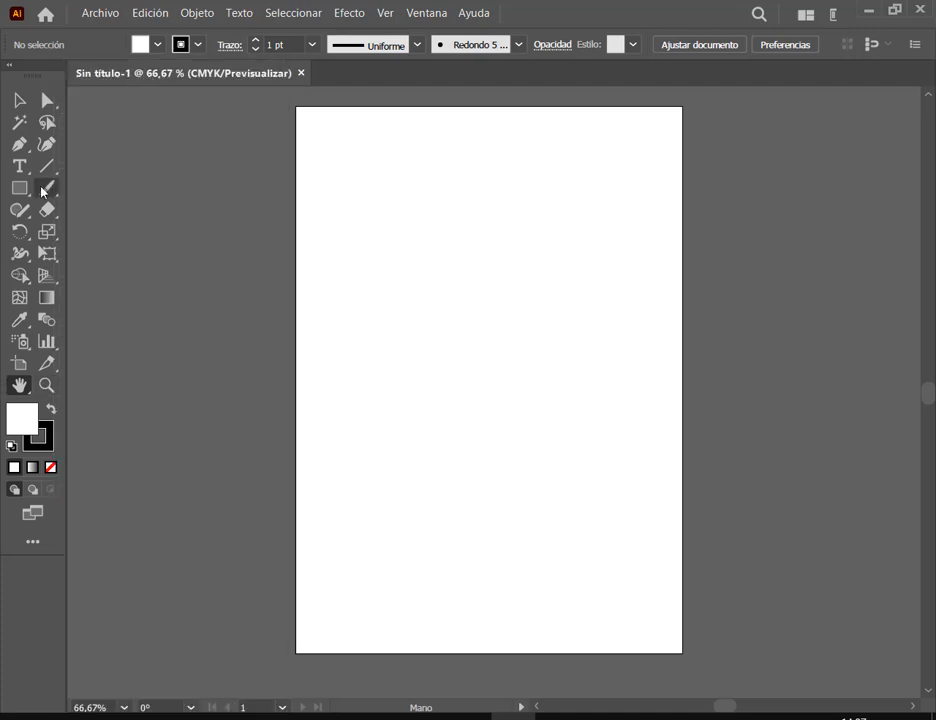
drag(1, 72, 67, 402)
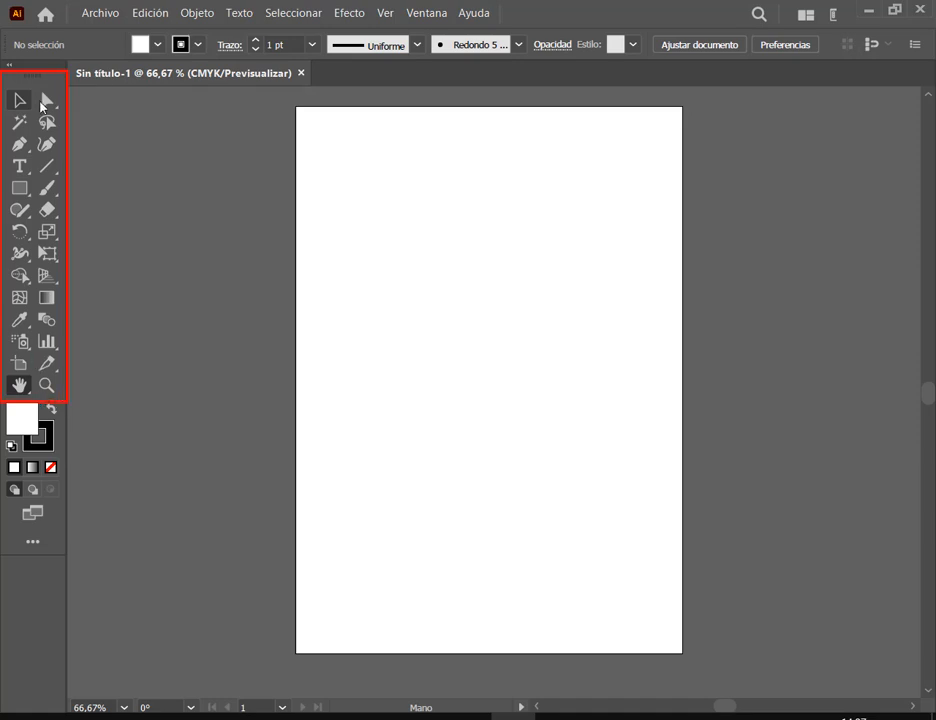
key(Escape)
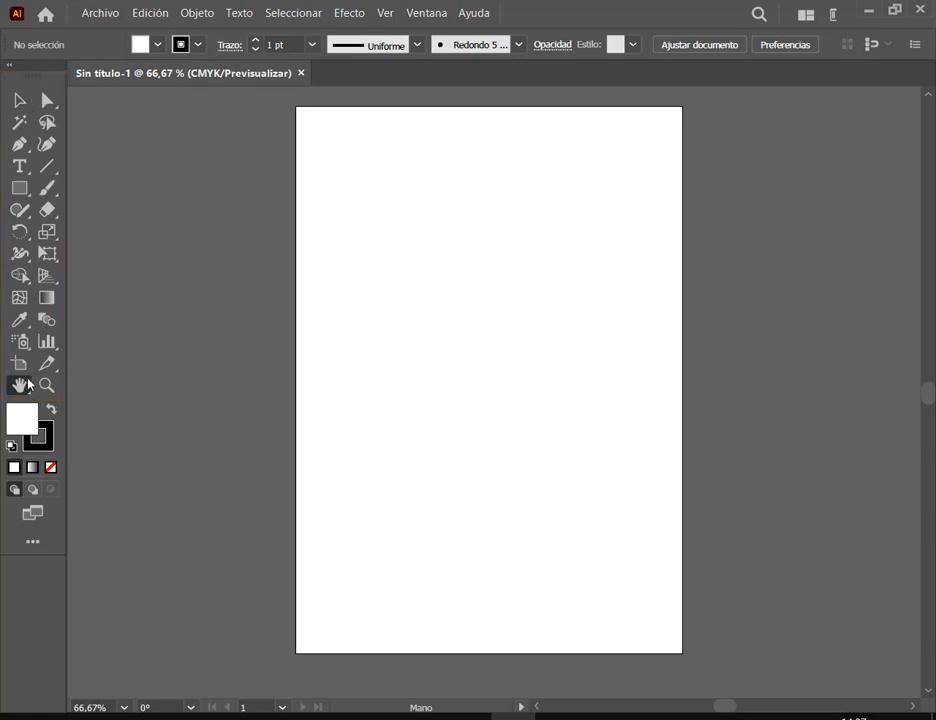
Swap the Hand tool for the Rotate View and Print Tiling tools grouped with it, and restore the Hand tool
click(20, 385)
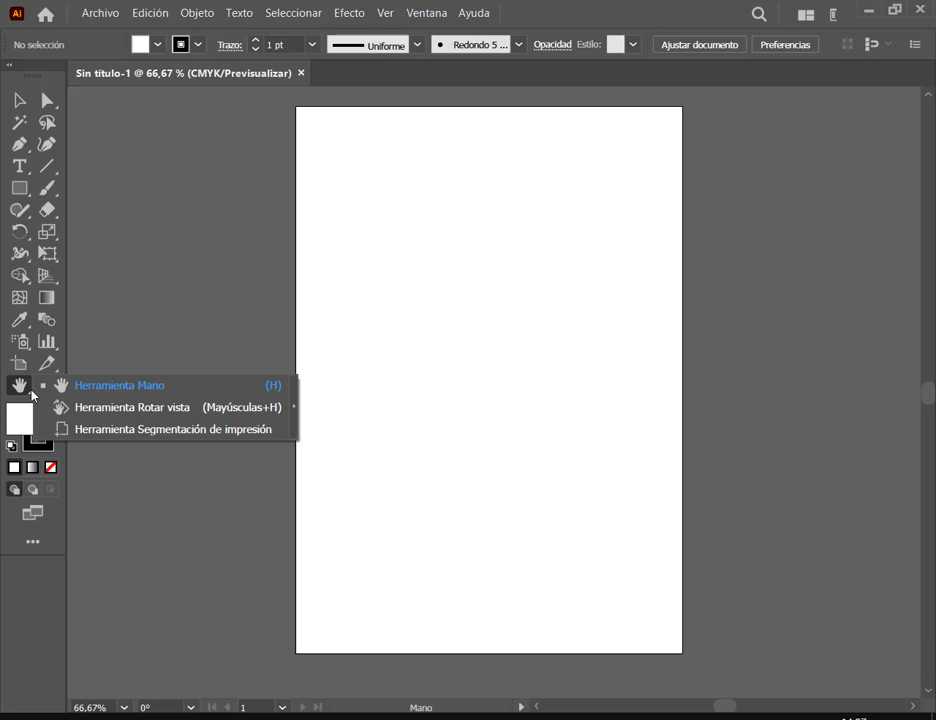
click(96, 410)
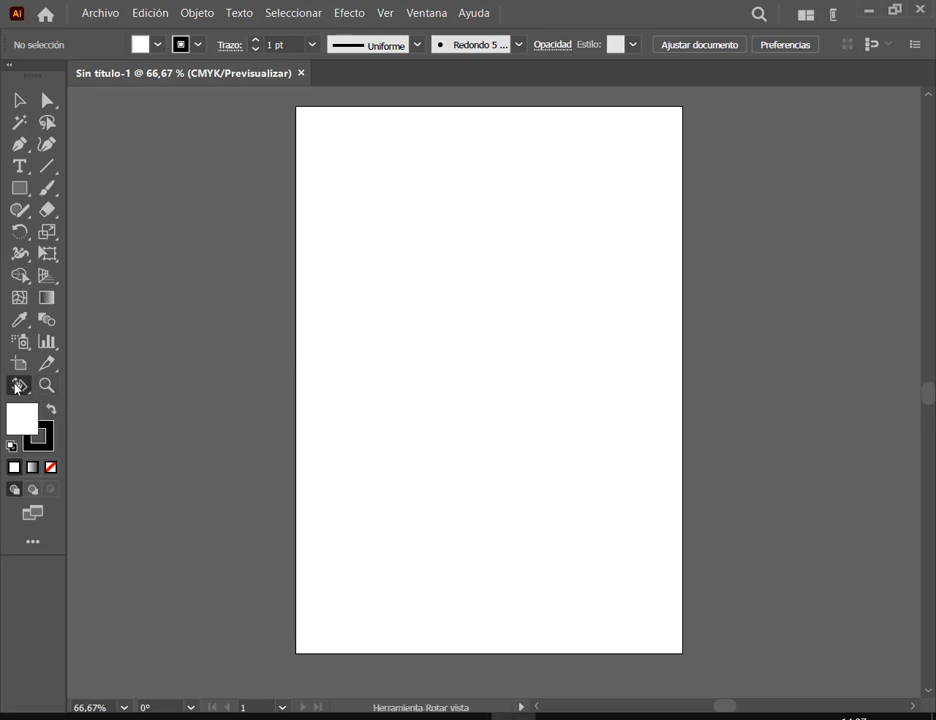
click(18, 386)
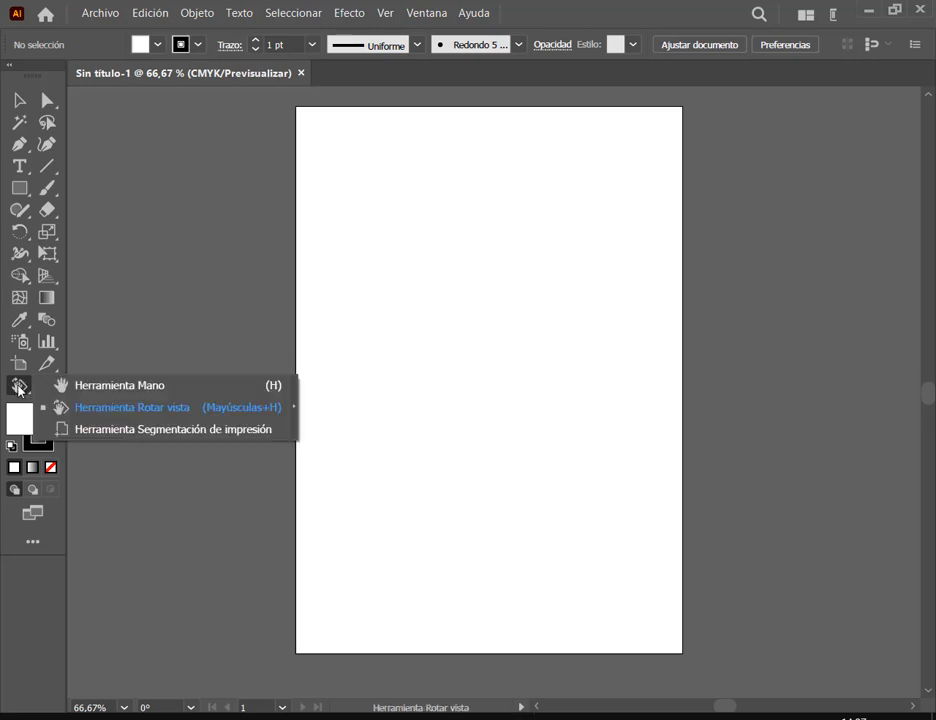
click(150, 431)
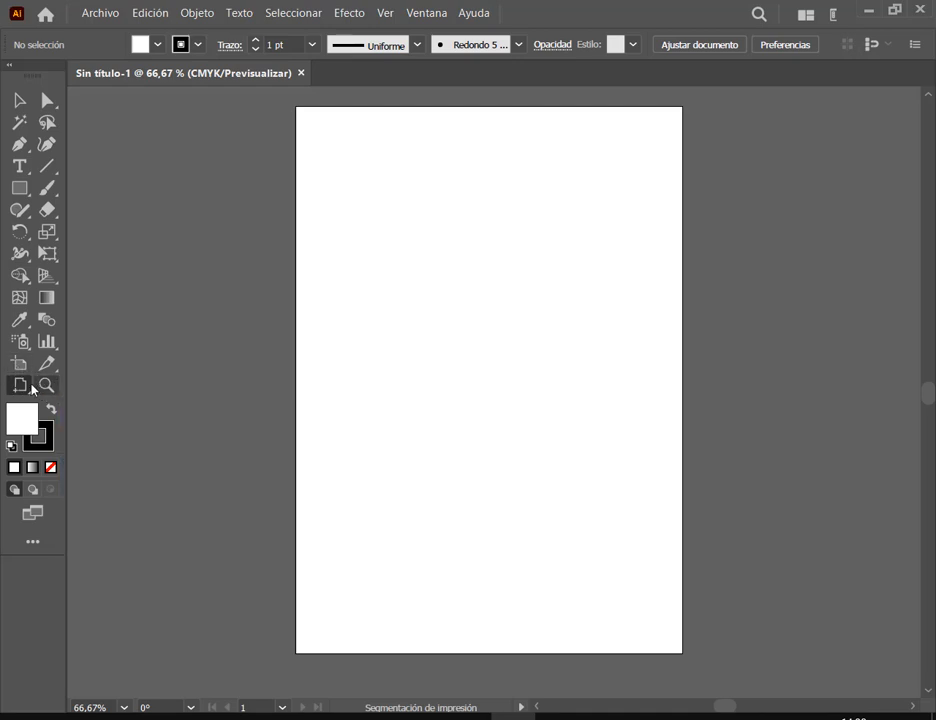
click(26, 392)
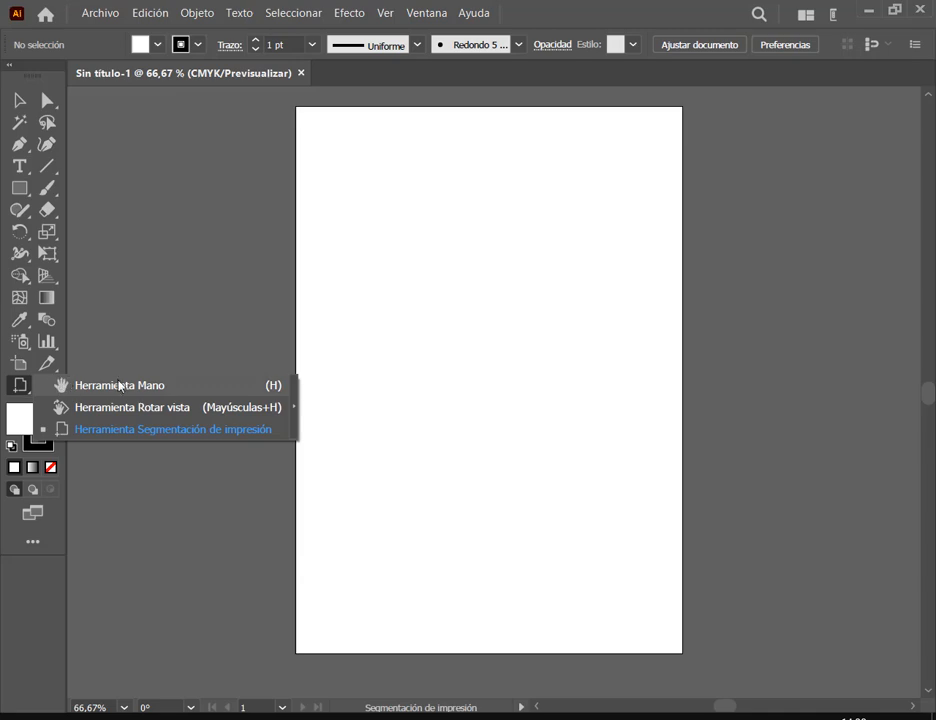
click(272, 385)
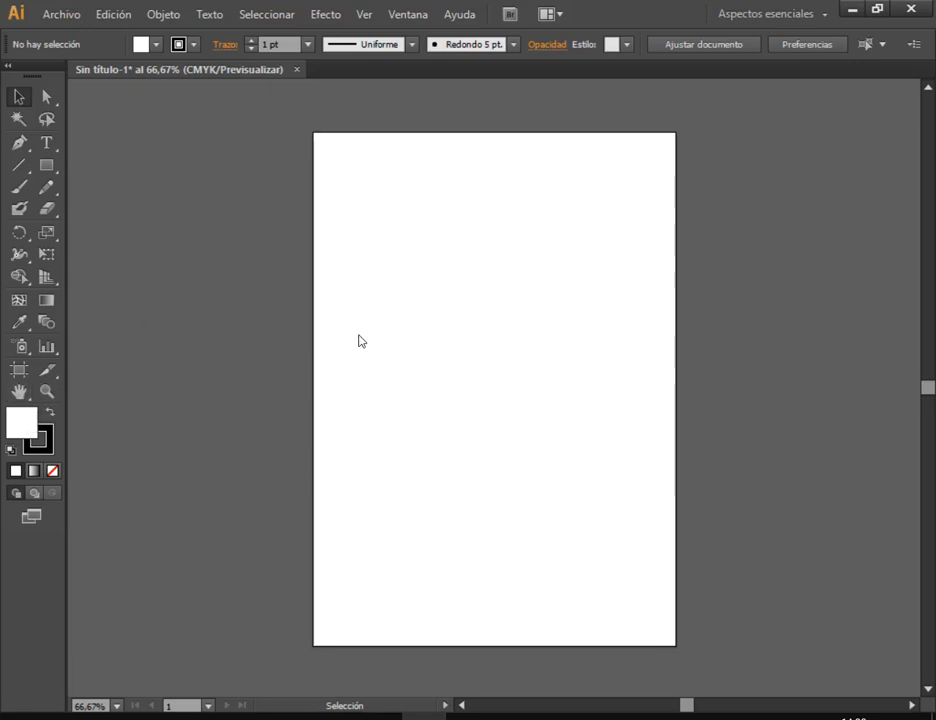
Activate the Hand and Selection tools in the older Illustrator version, and activate the Selection tool in the newer version
key(h)
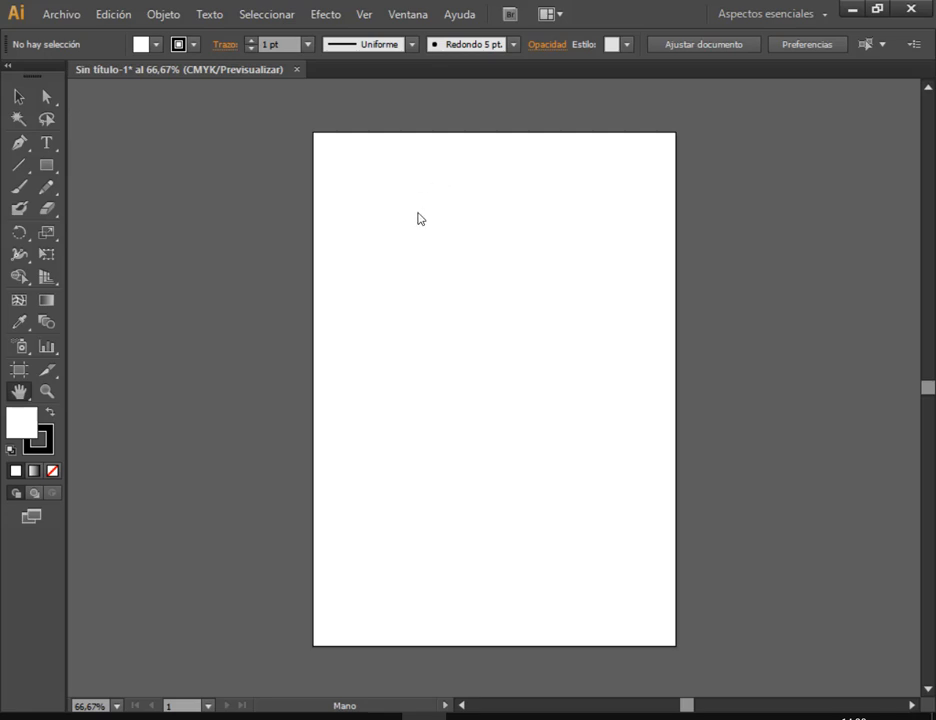
click(18, 97)
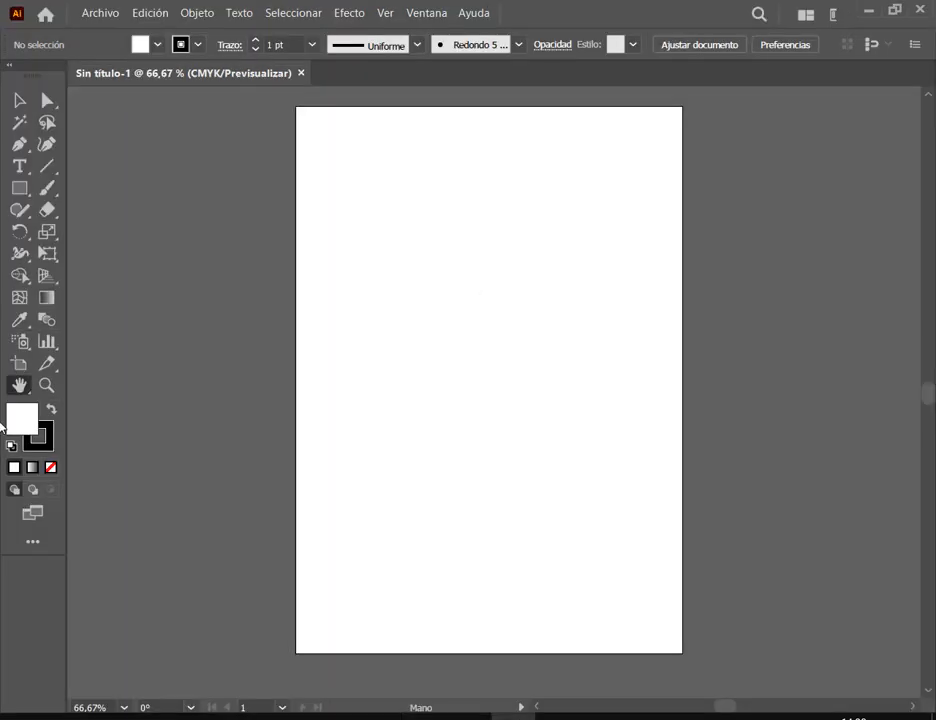
click(18, 100)
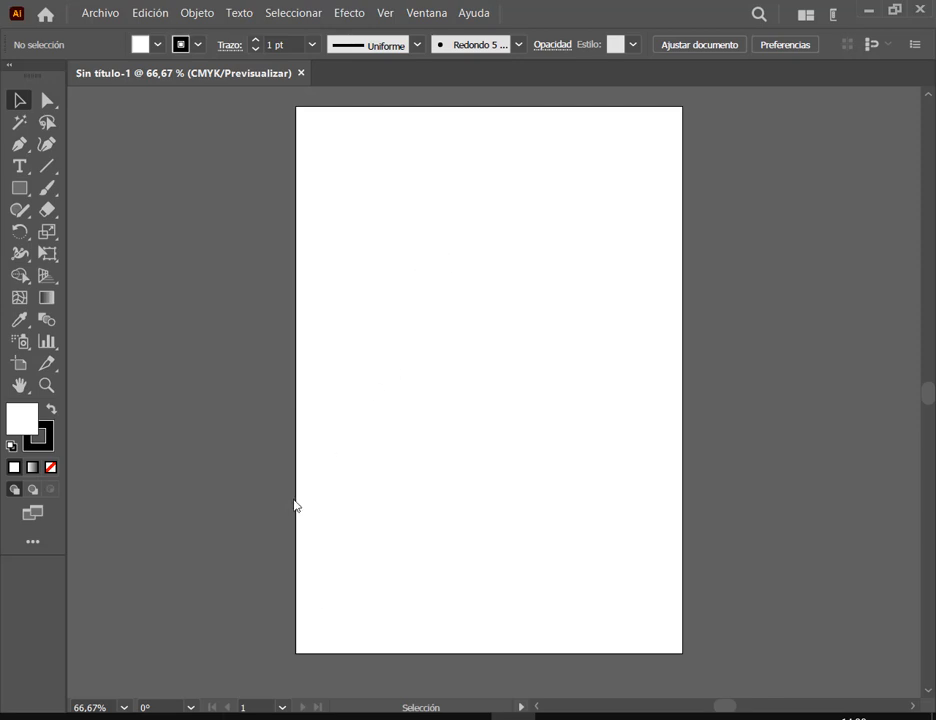
Check the students' messages in the Google Meet chat and return to the newer Illustrator version
mouse_move(194, 710)
click(100, 620)
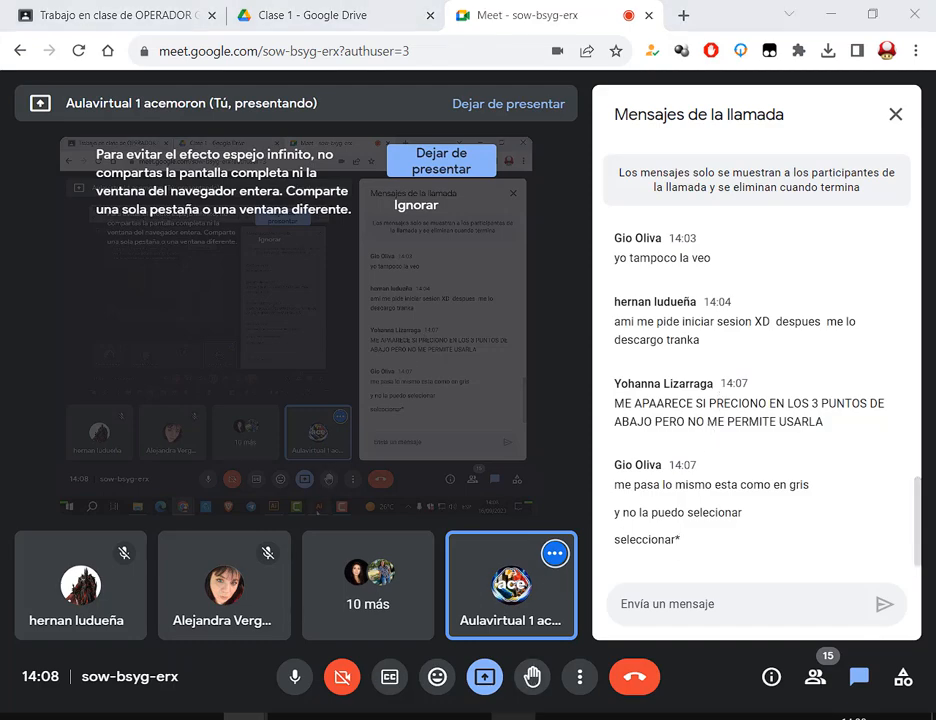
key(alt+Tab)
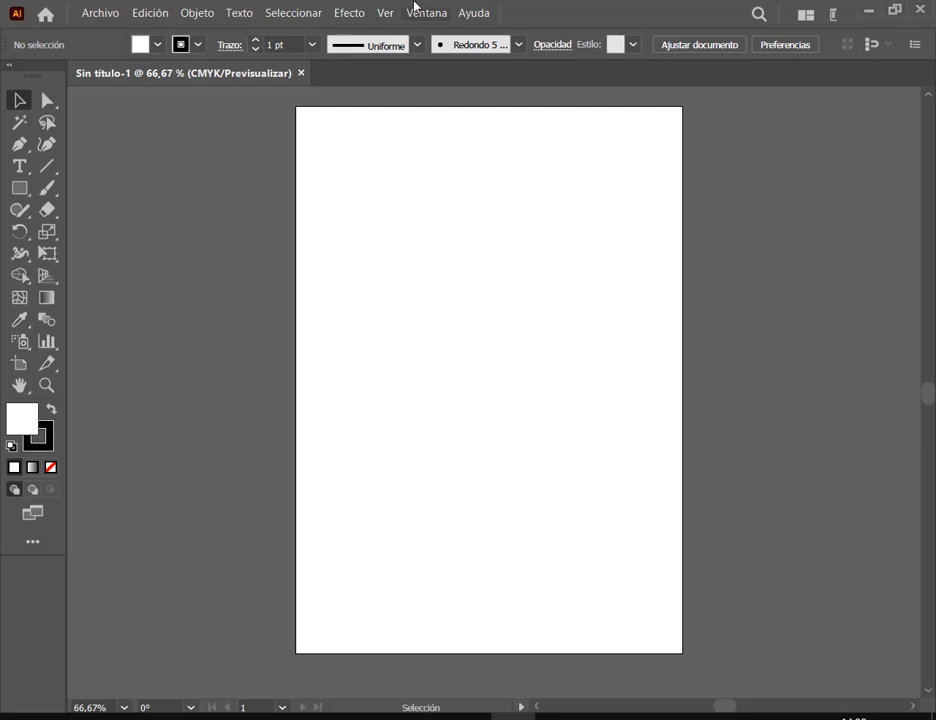
Change the toolbar to Básica and toggle it between one and two columns, leaving it in two columns
click(420, 10)
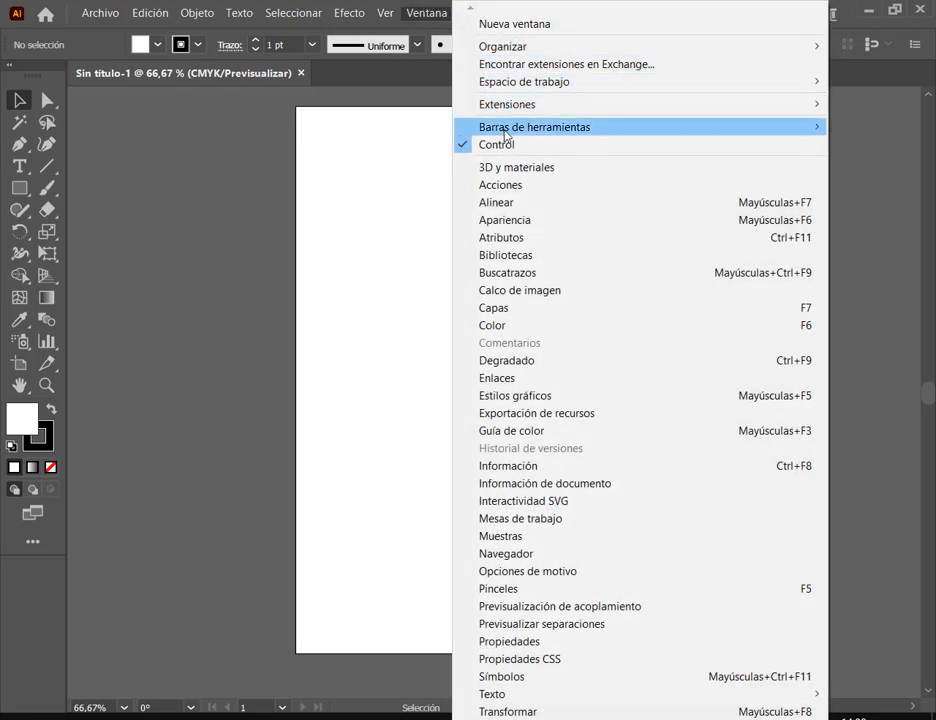
mouse_move(466, 133)
click(393, 147)
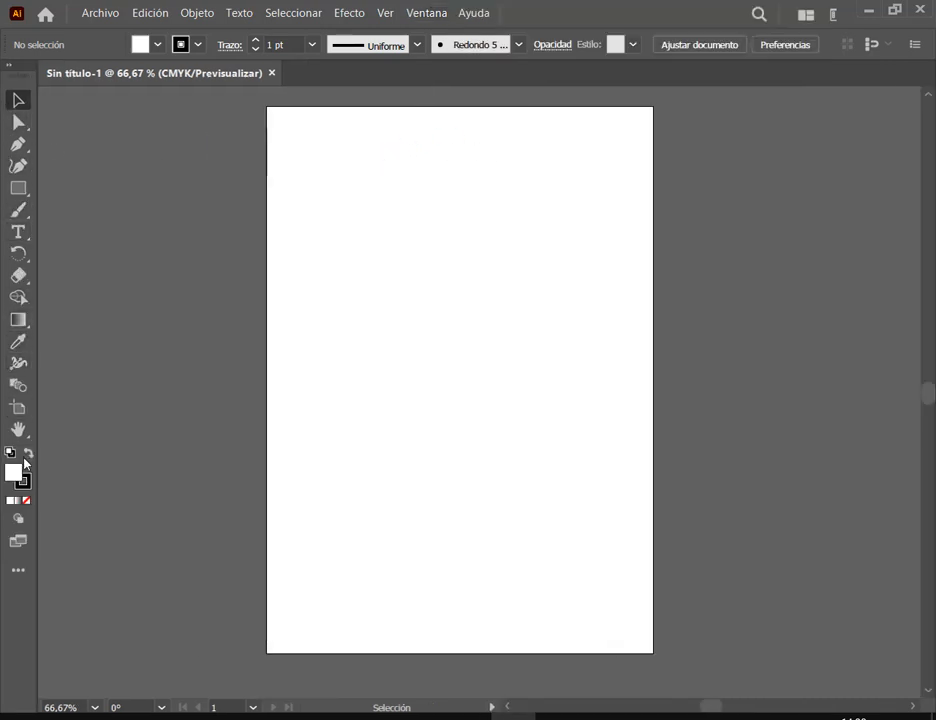
click(12, 64)
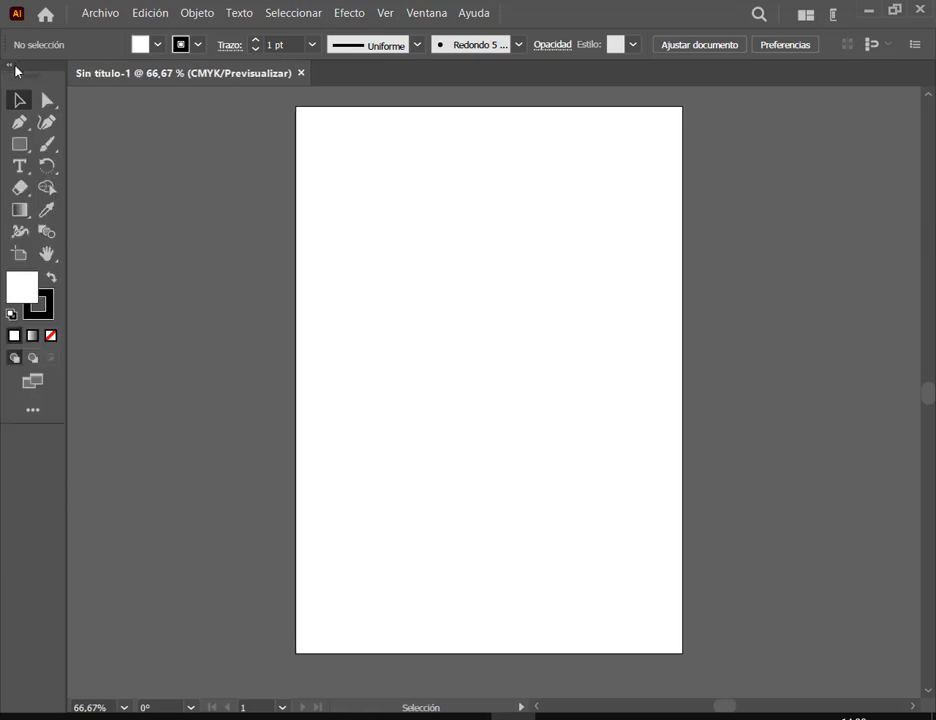
click(12, 64)
click(10, 64)
click(14, 66)
click(16, 68)
Show the available toolbar types with Básica selected, and leave the choice as it is
click(441, 20)
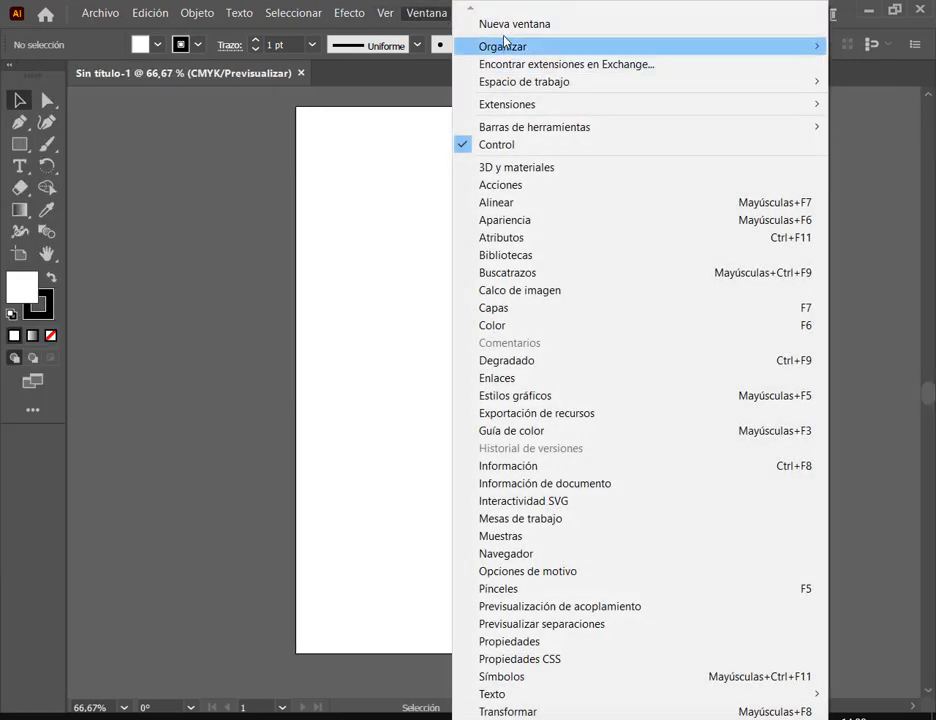
mouse_move(513, 127)
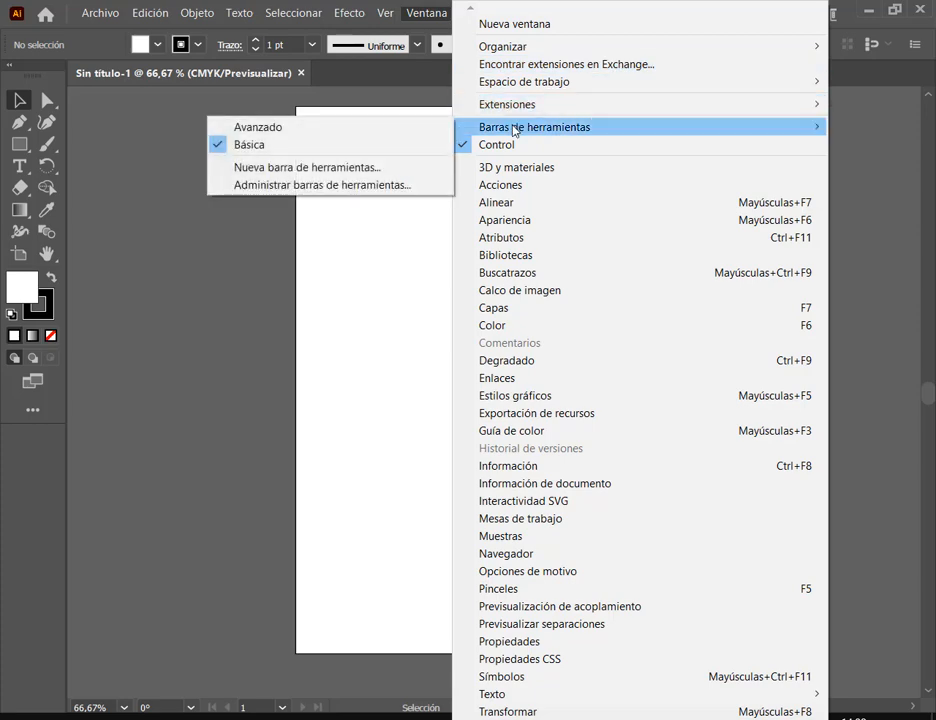
click(108, 178)
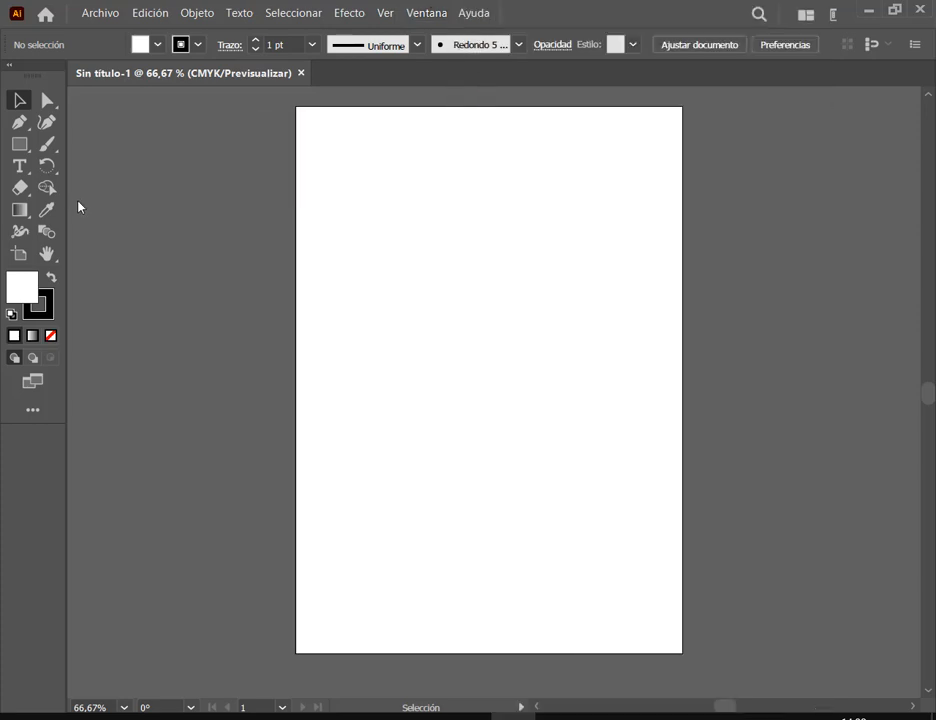
Alternate between the grouped Zoom and Hand tools in the basic toolbar, leave Zoom displayed, and activate the Selection tool
click(52, 262)
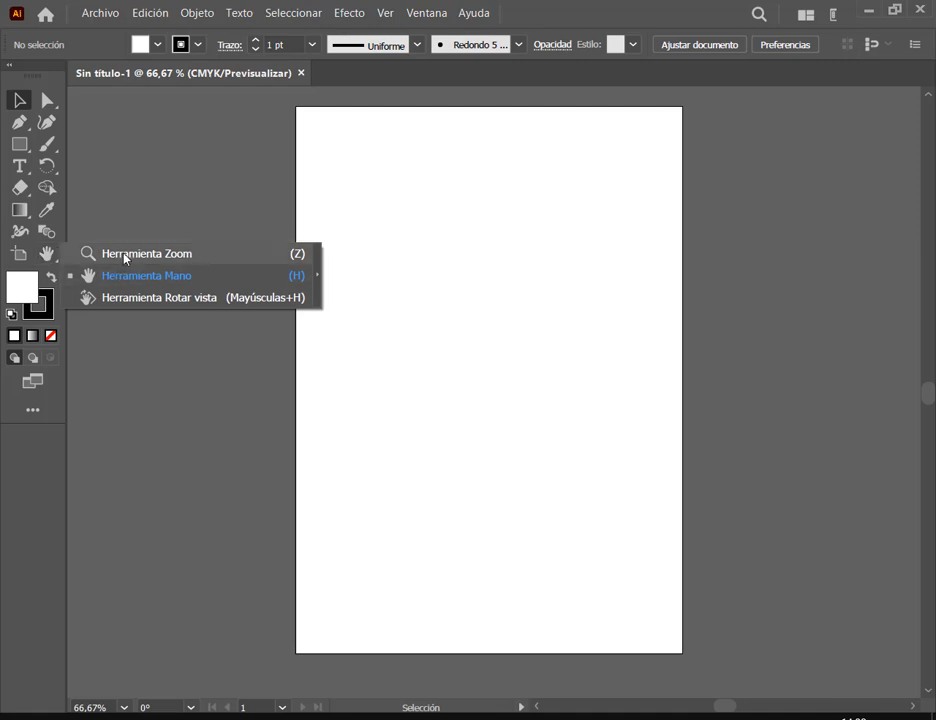
click(47, 257)
right_click(47, 257)
click(90, 257)
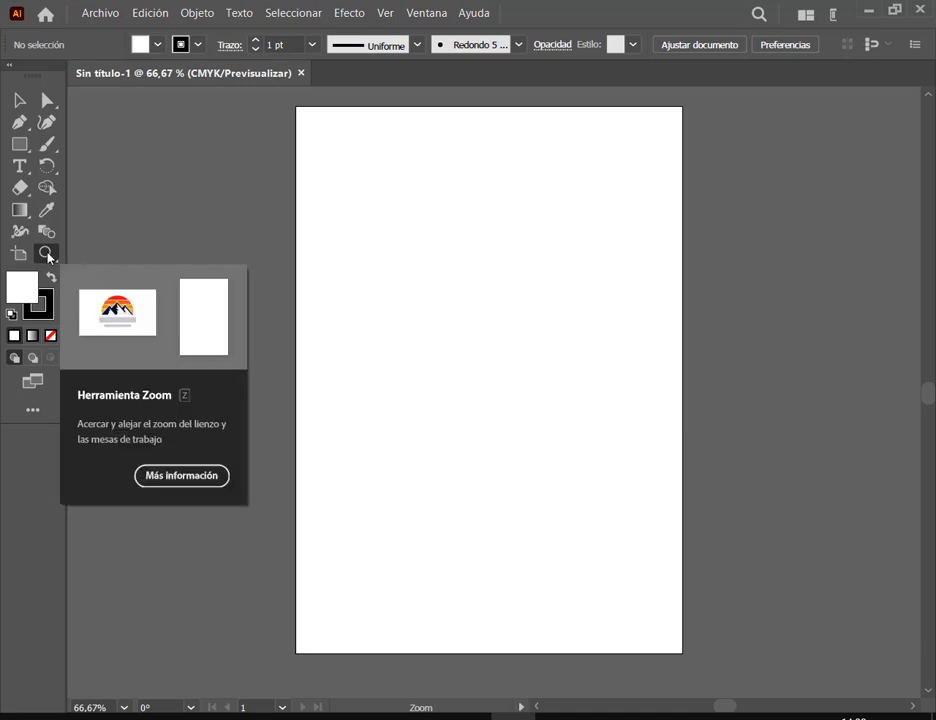
right_click(46, 259)
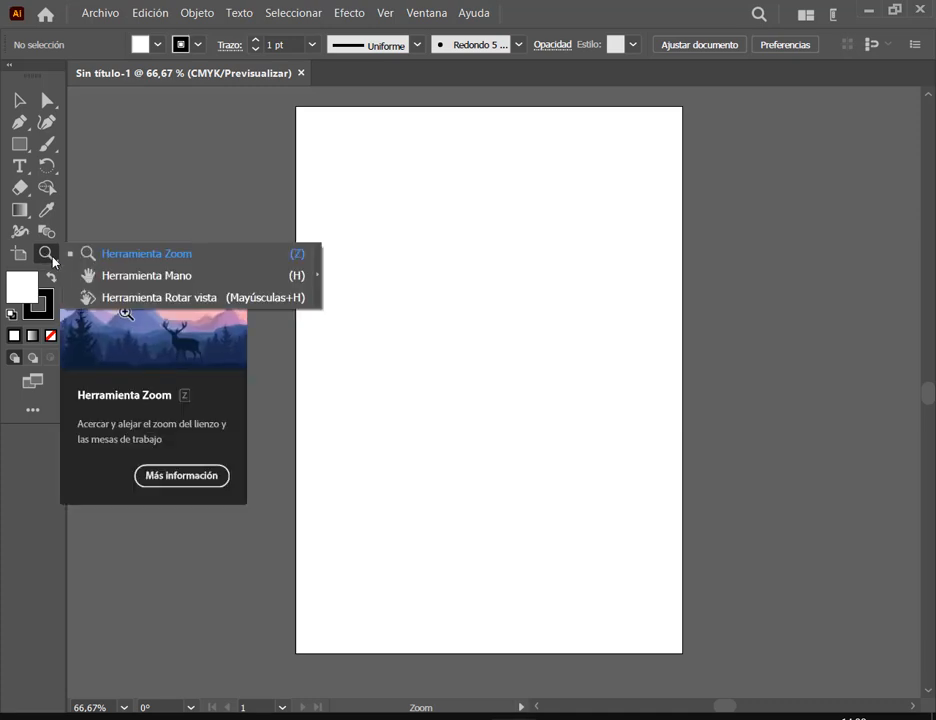
click(143, 280)
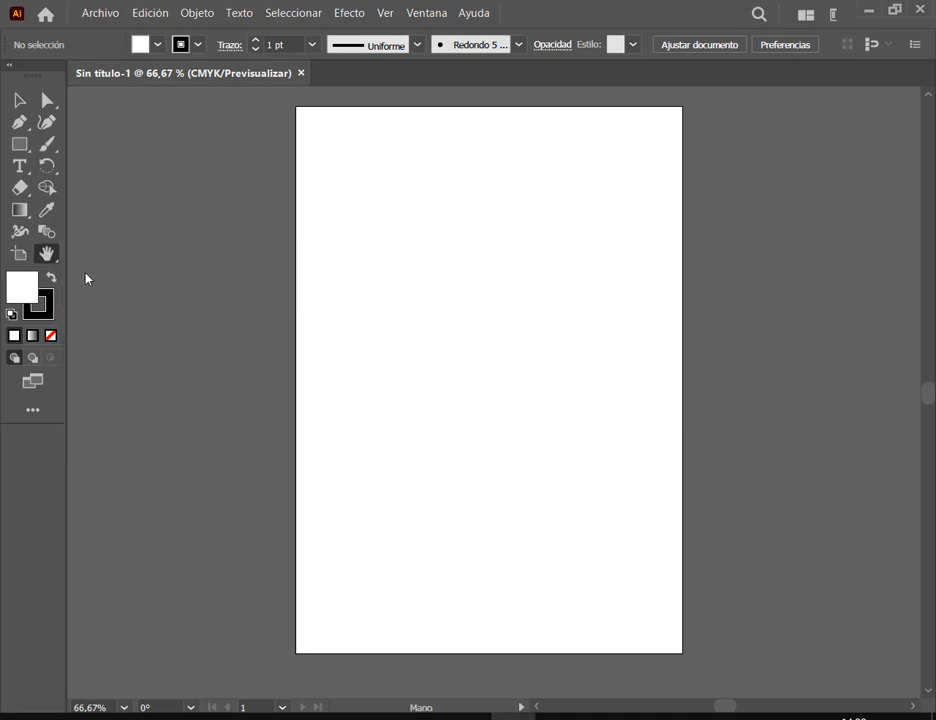
right_click(50, 258)
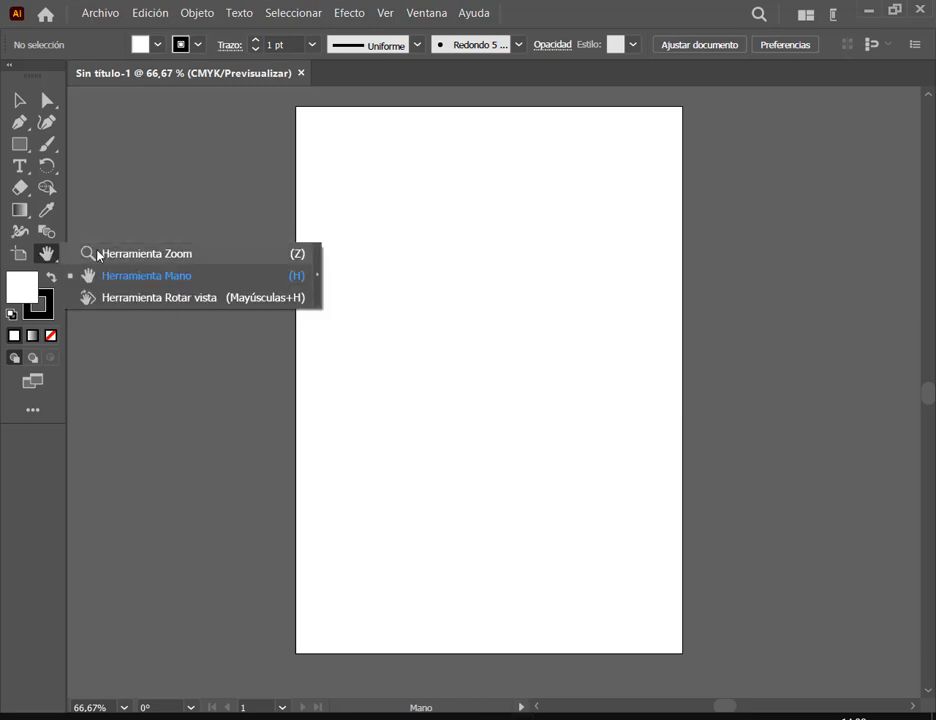
click(98, 254)
click(20, 104)
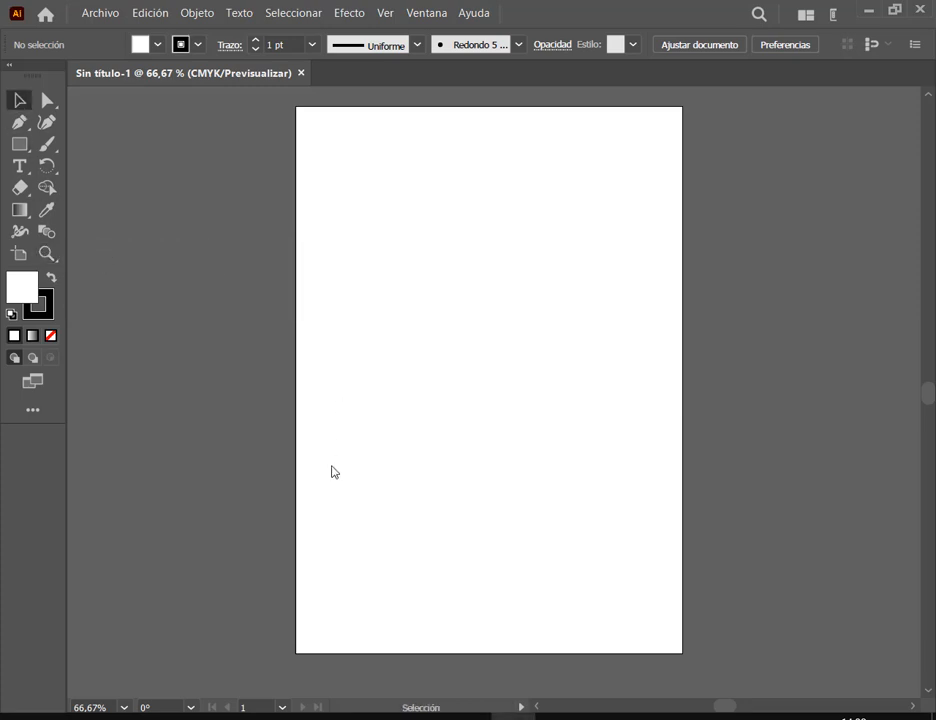
Read the new messages in the Google Meet call's chat and switch back to the newer Illustrator version
mouse_move(244, 716)
click(145, 625)
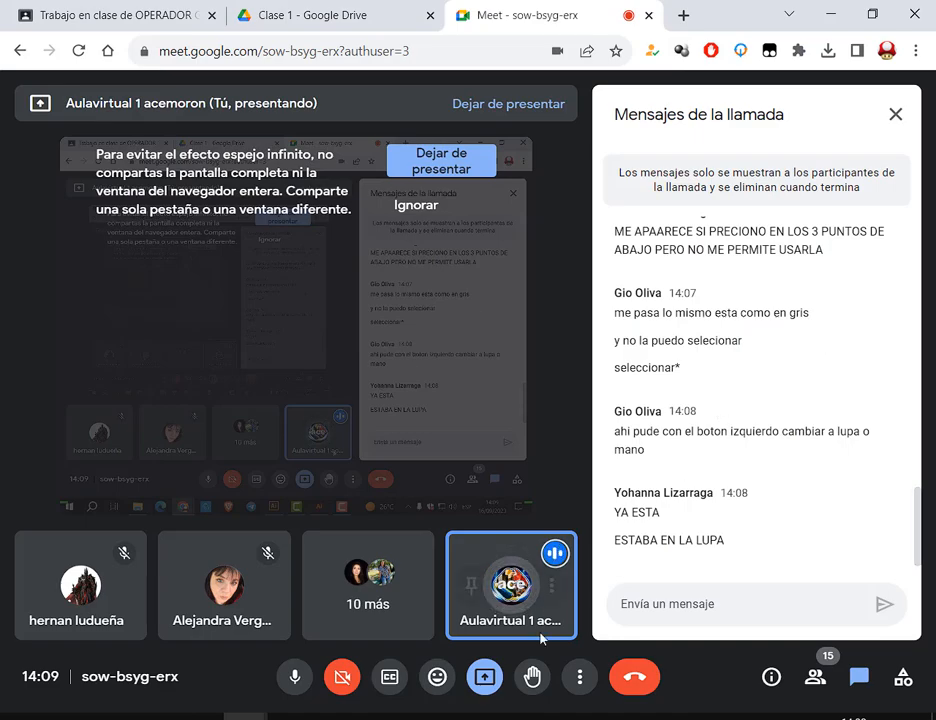
key(alt+Tab)
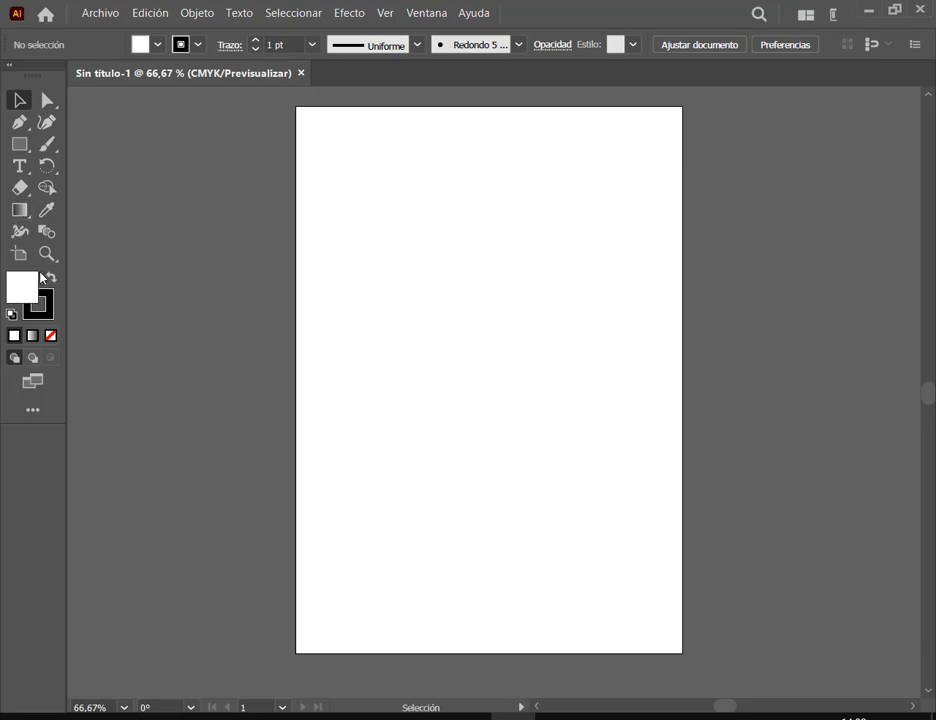
Change the toolbar to Avanzado and show the available toolbar types again, leaving Avanzado selected
click(430, 12)
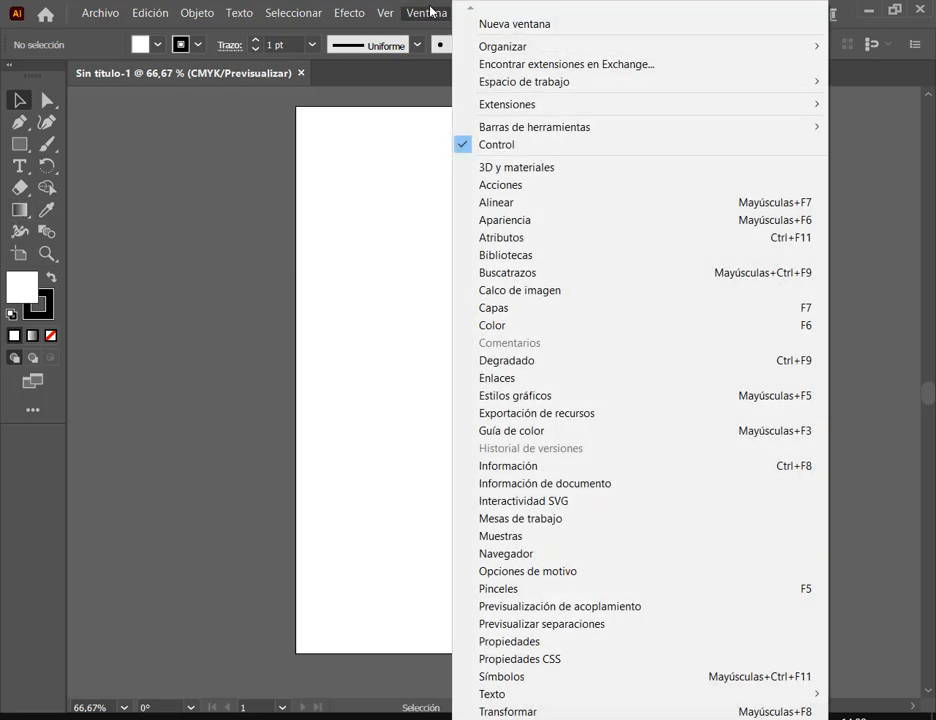
mouse_move(561, 134)
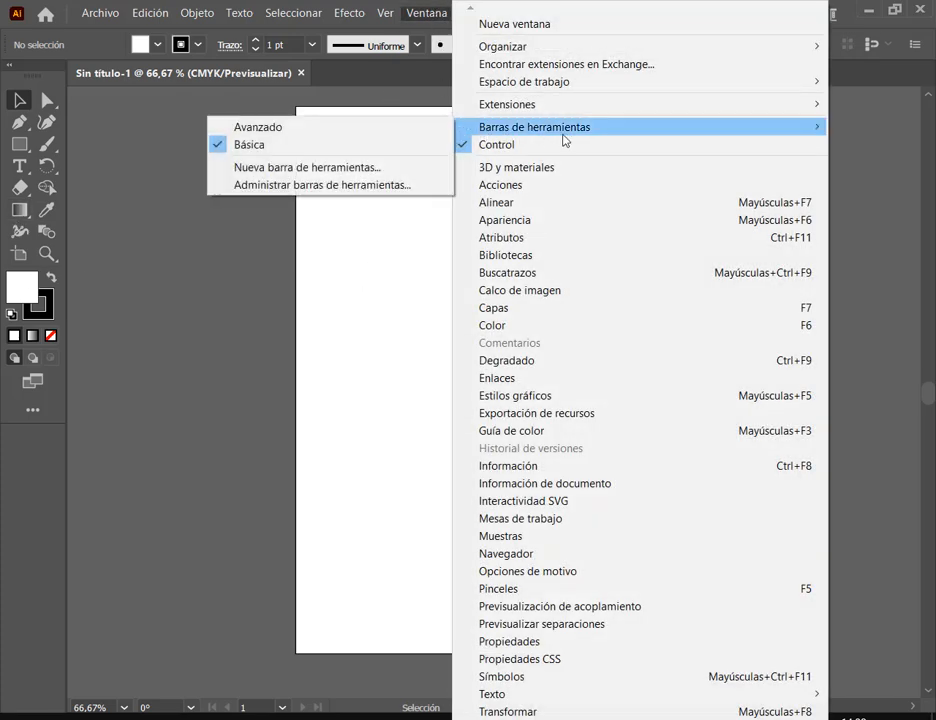
click(290, 128)
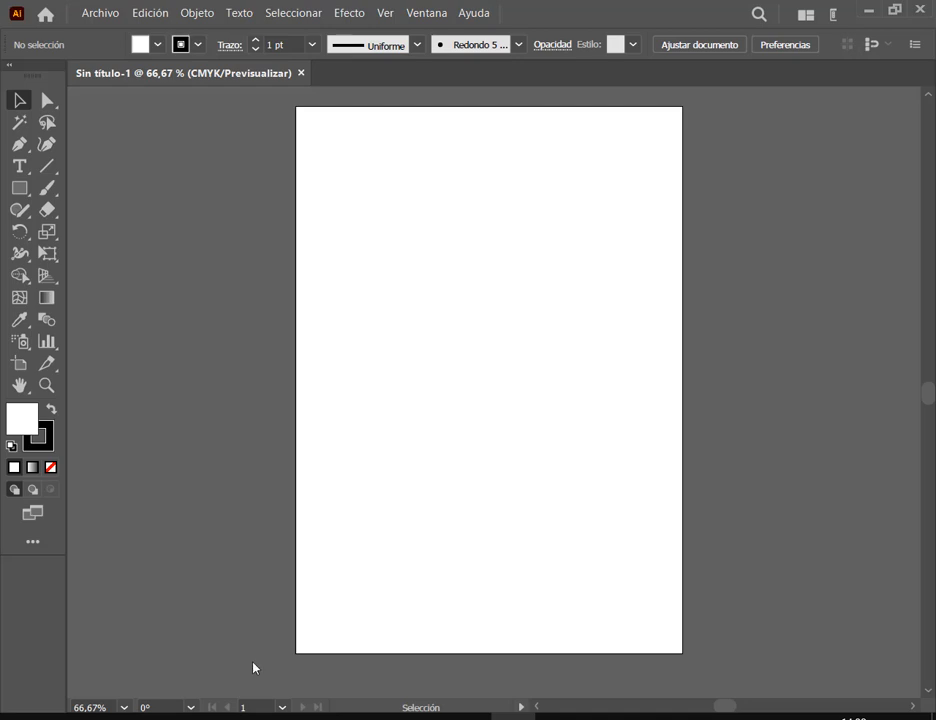
click(436, 13)
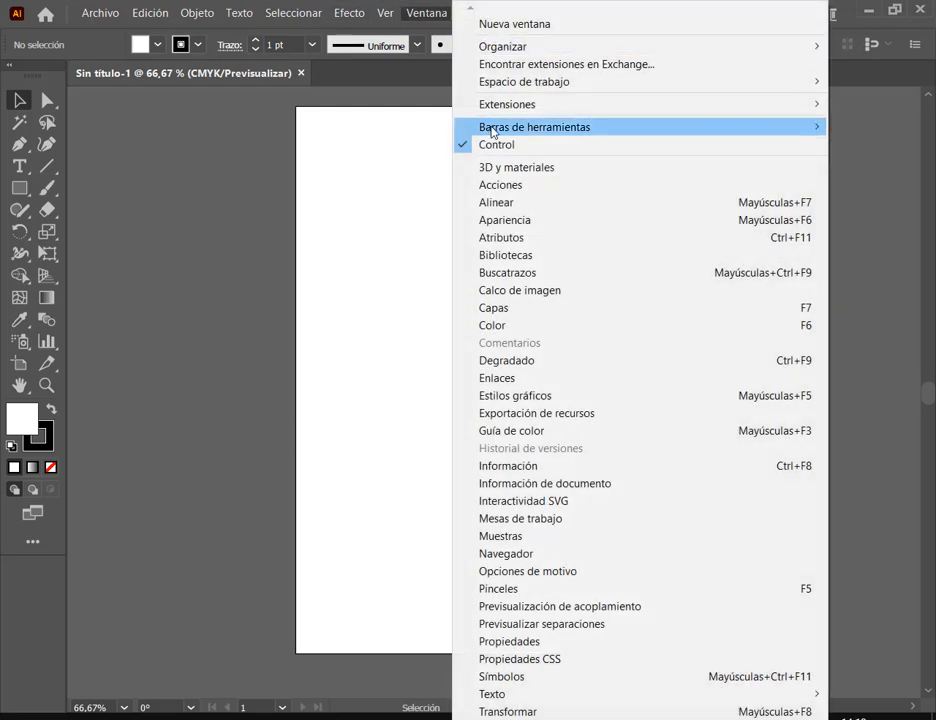
mouse_move(493, 131)
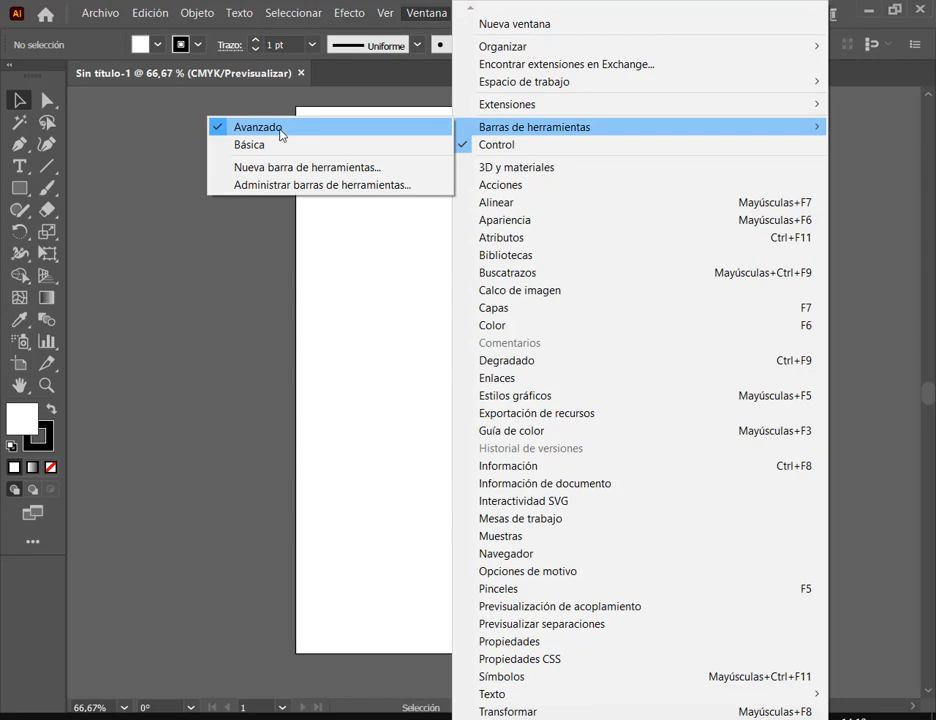
click(274, 503)
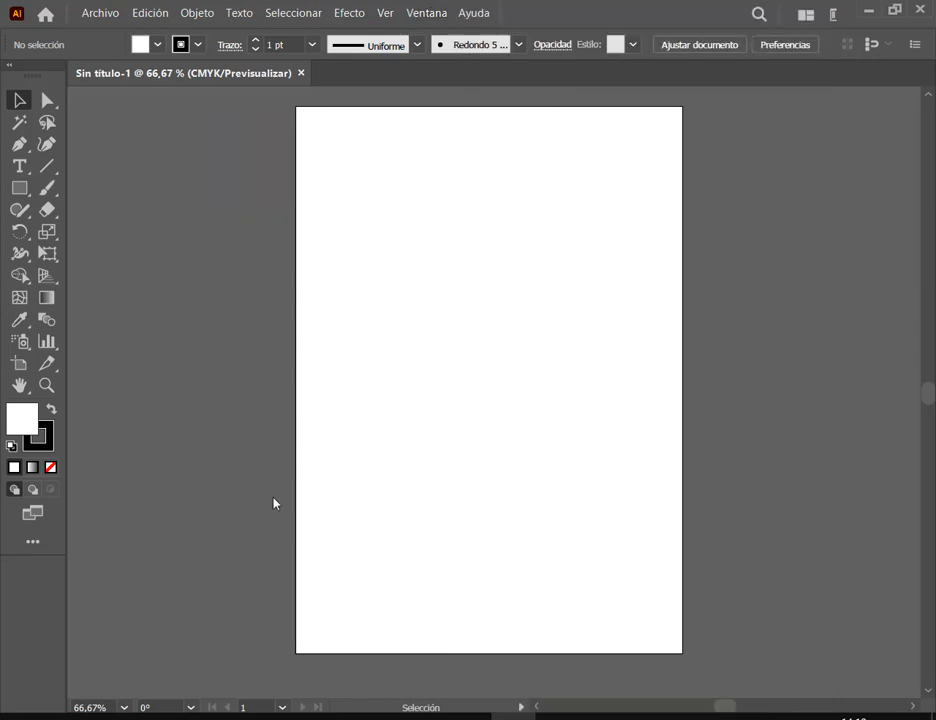
Check the Google Meet call's chat and switch to the older Illustrator version, alternating from Zoom back to the Selection tool
mouse_move(246, 717)
click(156, 622)
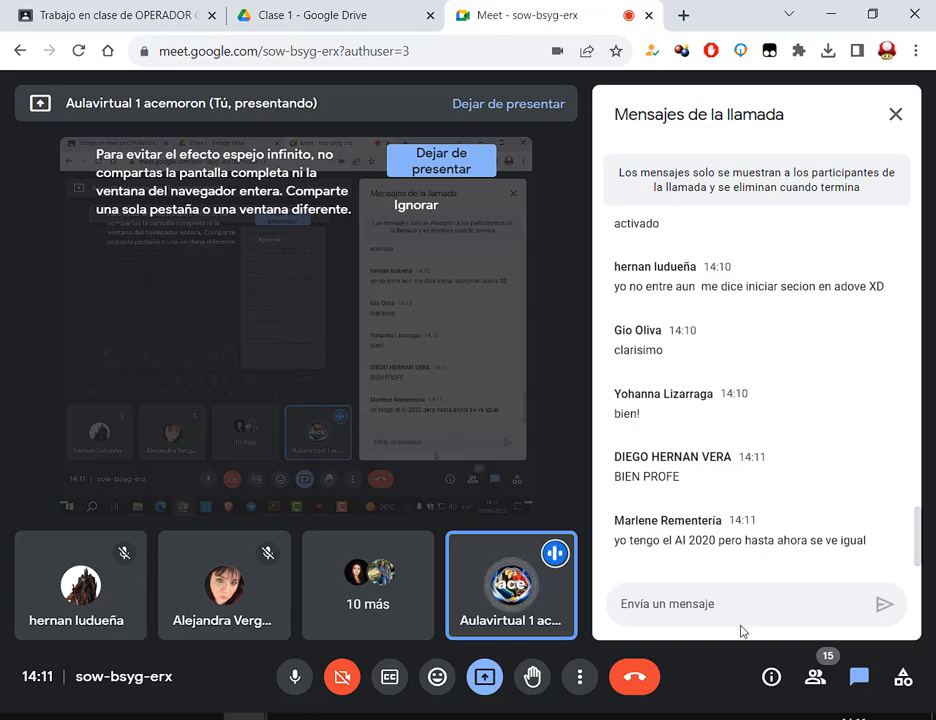
click(423, 717)
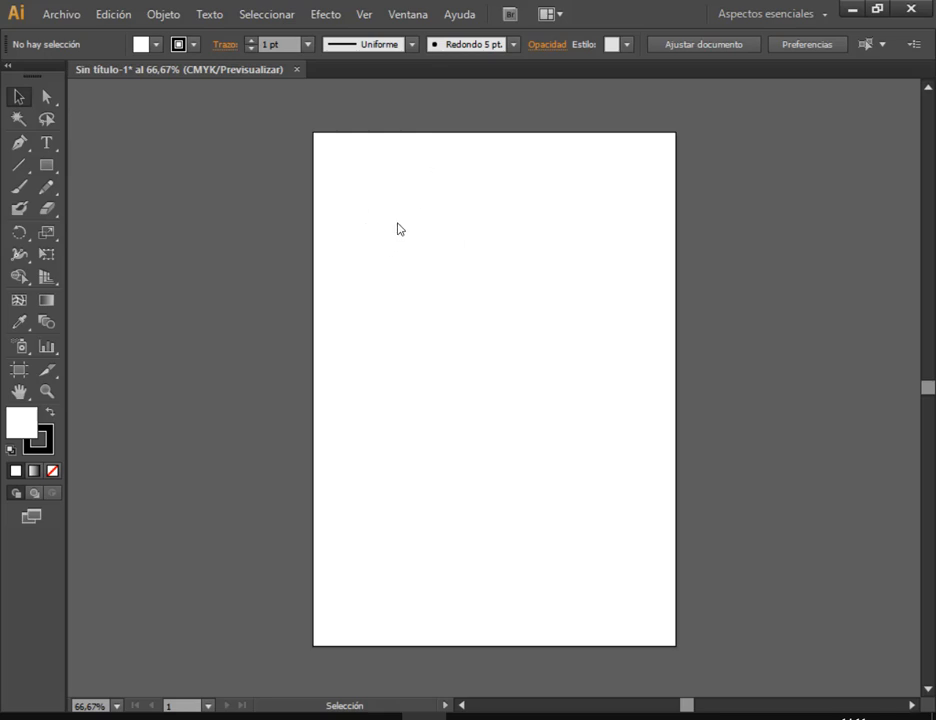
click(41, 396)
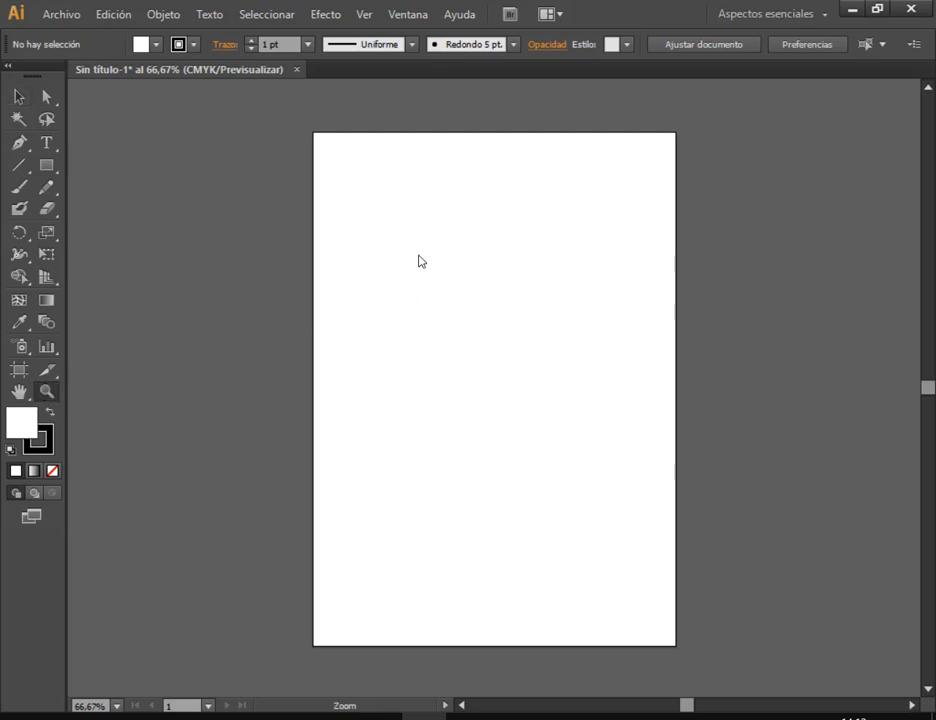
click(18, 97)
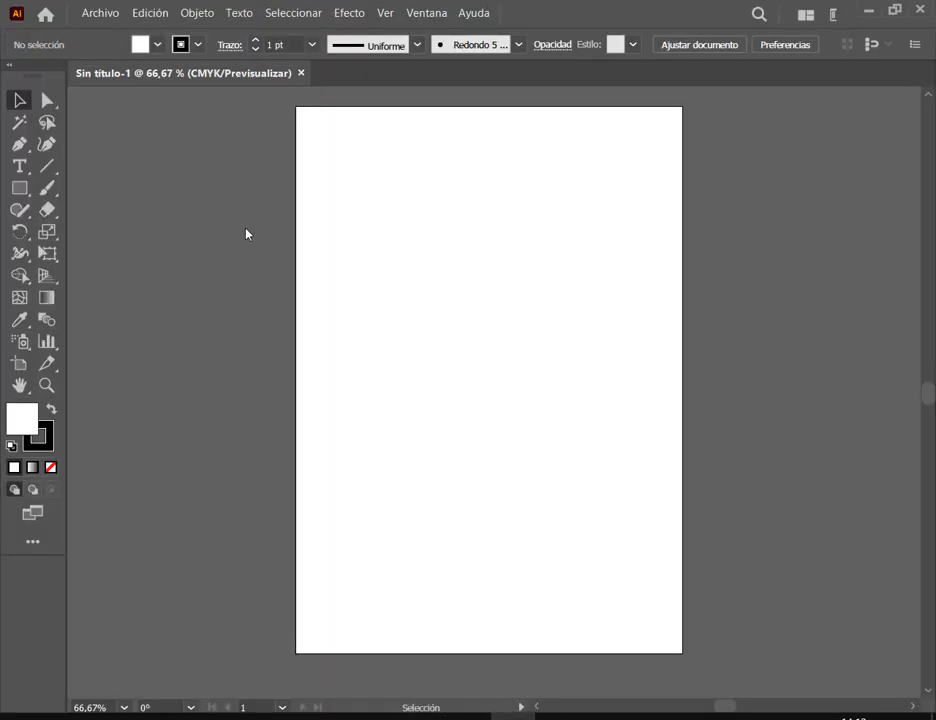
In the newer Illustrator version, show the tools grouped under Rectangle and Line Segment, leaving Line Segment active
click(21, 188)
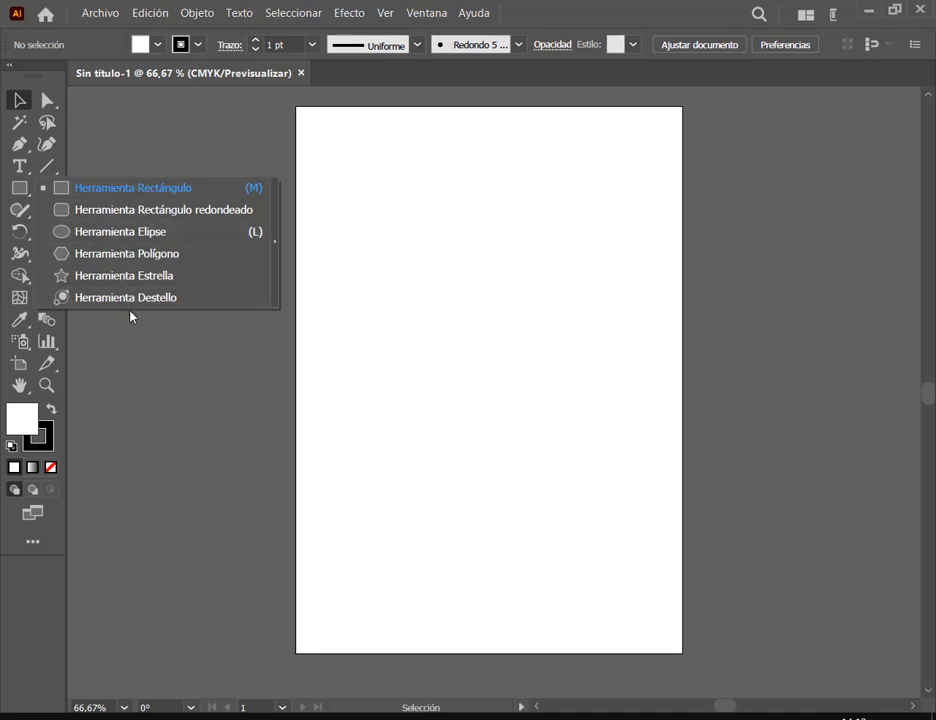
click(21, 189)
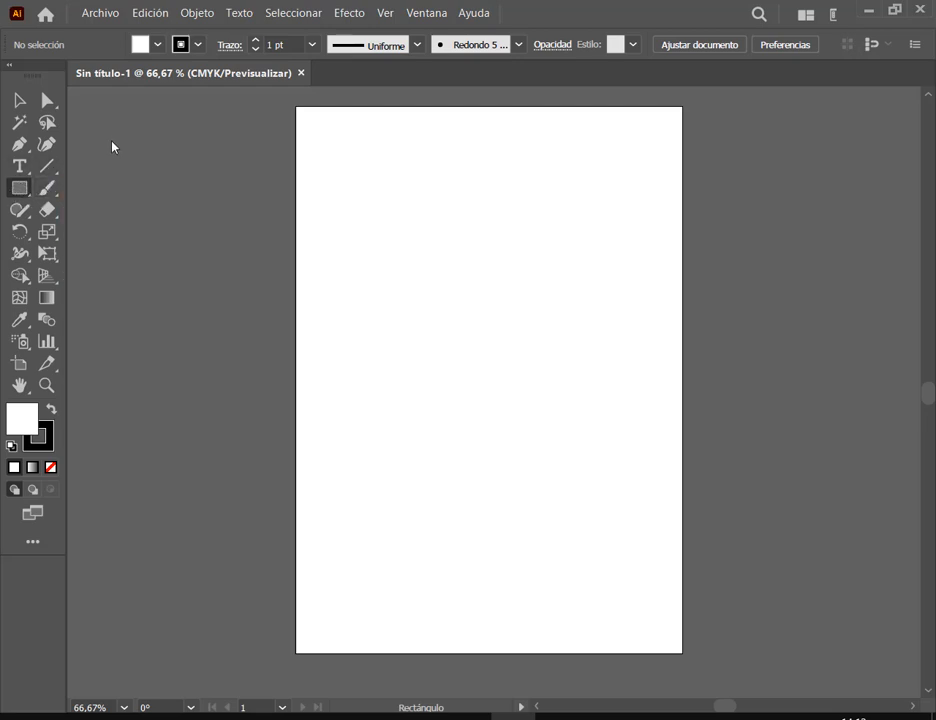
click(47, 167)
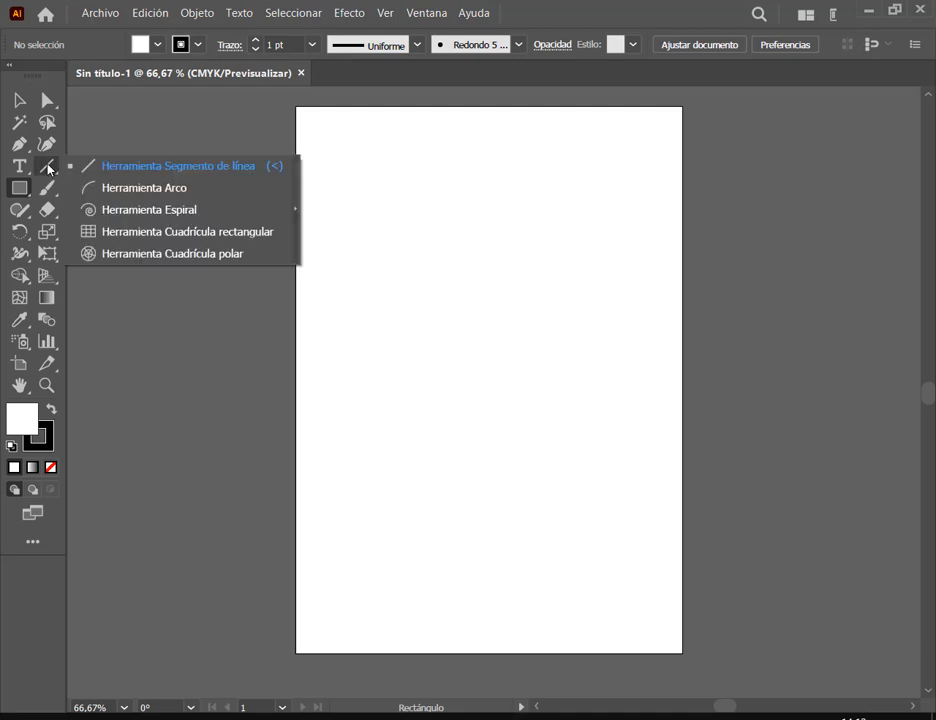
click(47, 167)
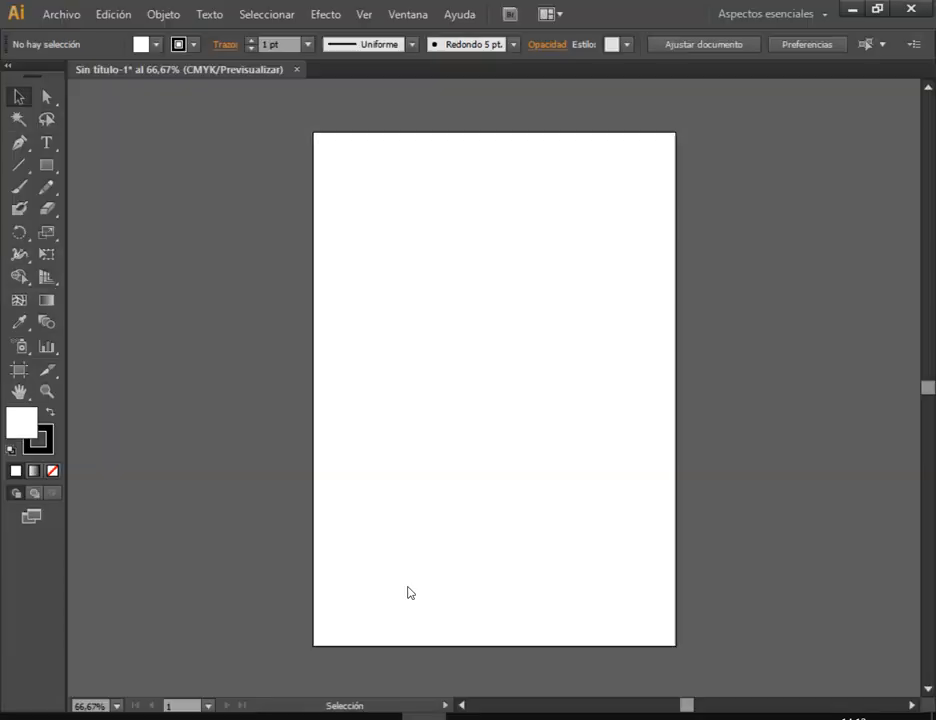
In the older Illustrator version, choose Herramienta Rectángulo from the grouped shape tools and draw a large rectangle near the page's top and a smaller one below it
click(55, 172)
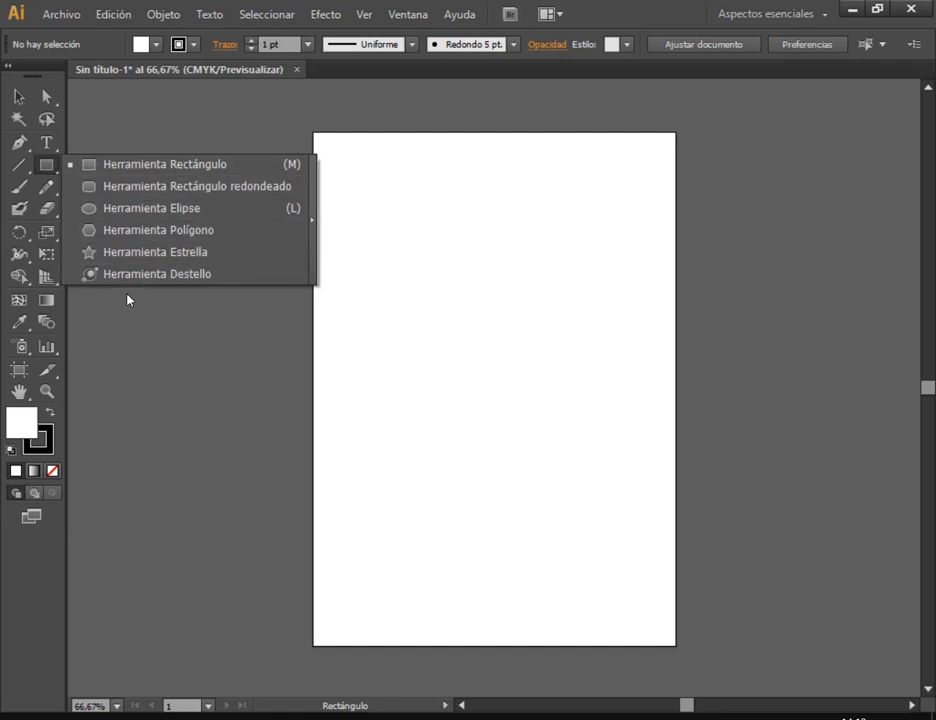
click(55, 168)
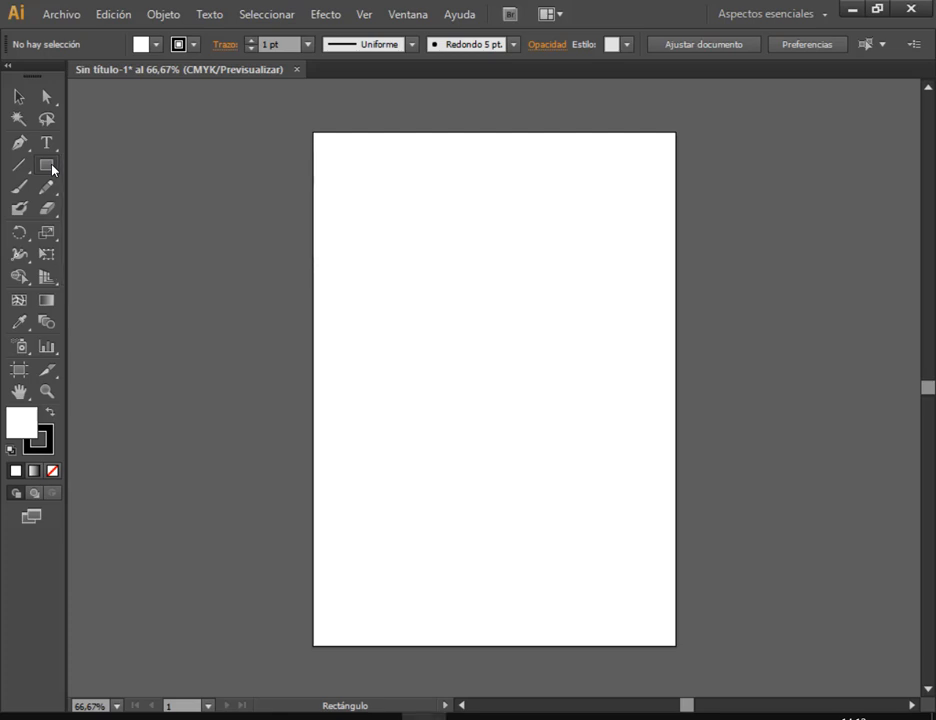
click(52, 170)
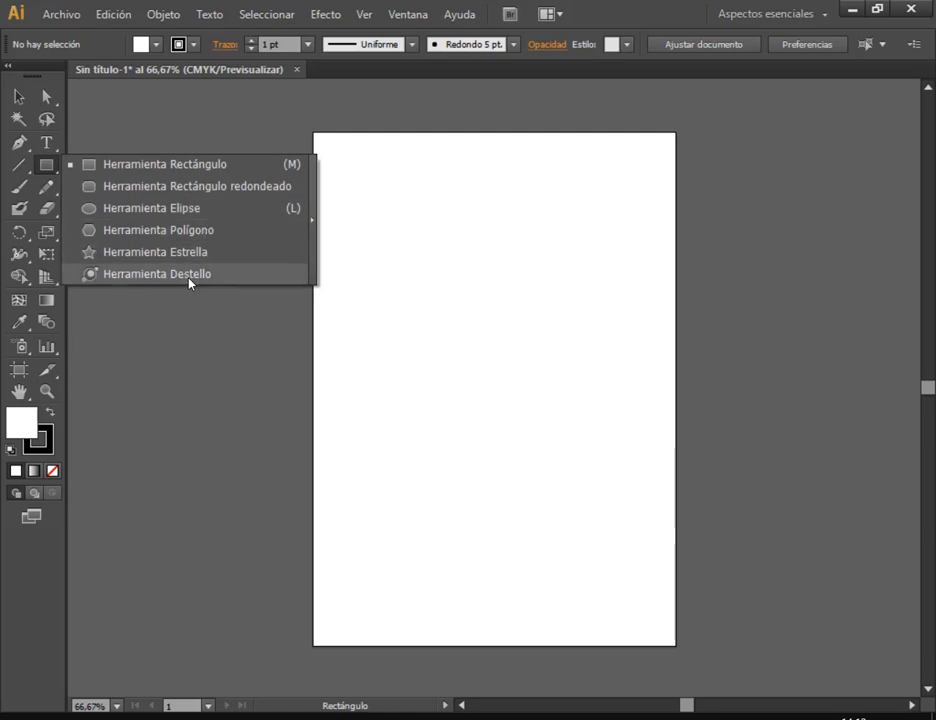
click(138, 168)
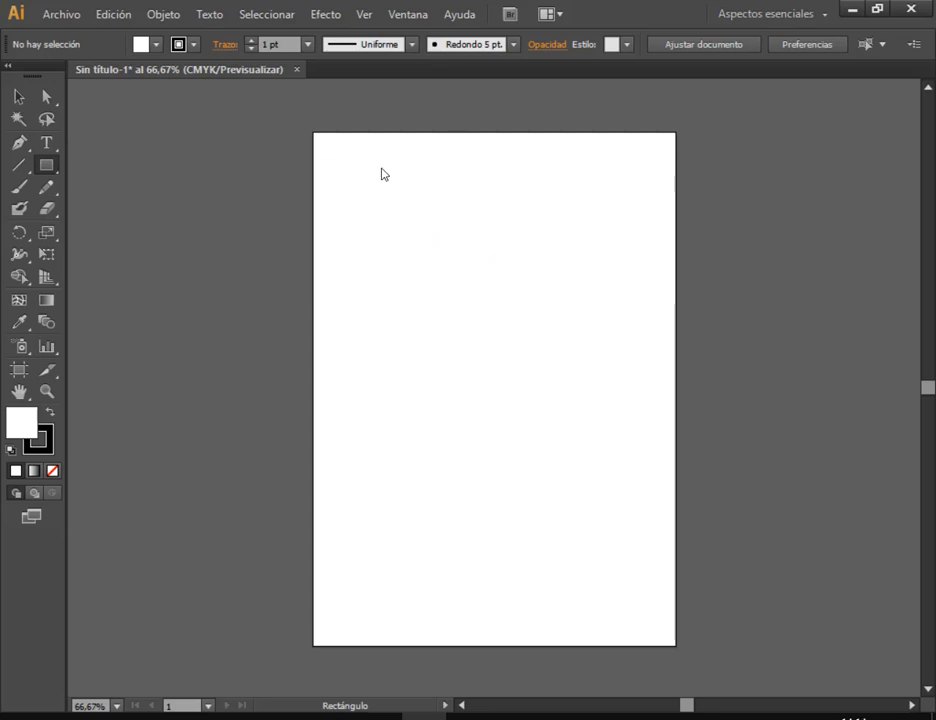
mouse_move(373, 165)
mouse_down()
mouse_move(405, 230)
mouse_move(440, 254)
mouse_move(502, 273)
mouse_move(587, 274)
mouse_move(571, 269)
mouse_move(441, 316)
mouse_move(543, 315)
mouse_move(628, 269)
mouse_move(512, 377)
mouse_move(516, 305)
mouse_move(503, 297)
mouse_move(517, 307)
mouse_move(516, 328)
mouse_move(426, 334)
mouse_move(529, 351)
mouse_move(492, 309)
mouse_move(497, 252)
mouse_move(491, 397)
mouse_move(414, 382)
mouse_move(599, 304)
mouse_move(529, 437)
mouse_move(625, 341)
mouse_move(552, 274)
mouse_move(579, 327)
mouse_move(492, 398)
mouse_move(535, 345)
mouse_move(556, 393)
mouse_move(556, 310)
mouse_move(470, 336)
mouse_move(493, 307)
mouse_move(558, 324)
mouse_move(493, 304)
mouse_move(556, 330)
mouse_move(435, 259)
mouse_move(462, 262)
mouse_move(531, 315)
mouse_move(558, 367)
mouse_move(447, 242)
mouse_move(533, 322)
mouse_move(535, 344)
mouse_move(452, 241)
mouse_move(512, 286)
mouse_move(543, 347)
mouse_move(495, 265)
mouse_move(546, 323)
mouse_move(592, 352)
mouse_move(652, 307)
mouse_move(535, 376)
mouse_move(497, 426)
mouse_move(620, 309)
mouse_move(547, 341)
mouse_move(495, 397)
mouse_move(490, 371)
mouse_move(588, 278)
mouse_up()
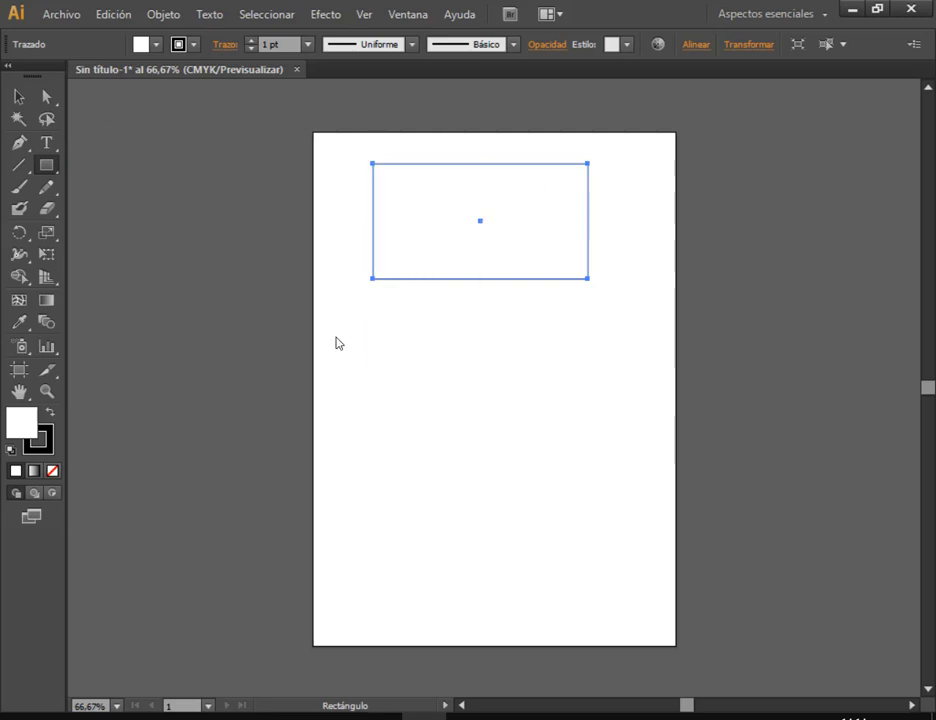
mouse_move(335, 335)
mouse_down()
mouse_move(381, 379)
mouse_move(424, 393)
mouse_up()
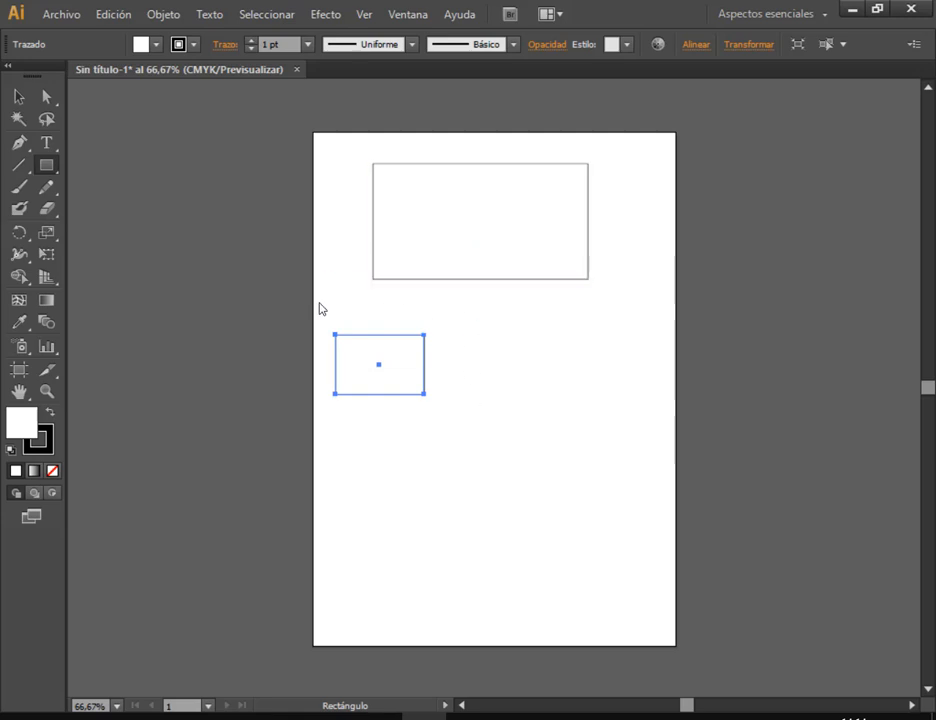
Activate the Selection tool and select the large and small rectangles alternately, ending with the large one selected
key(ctrl)
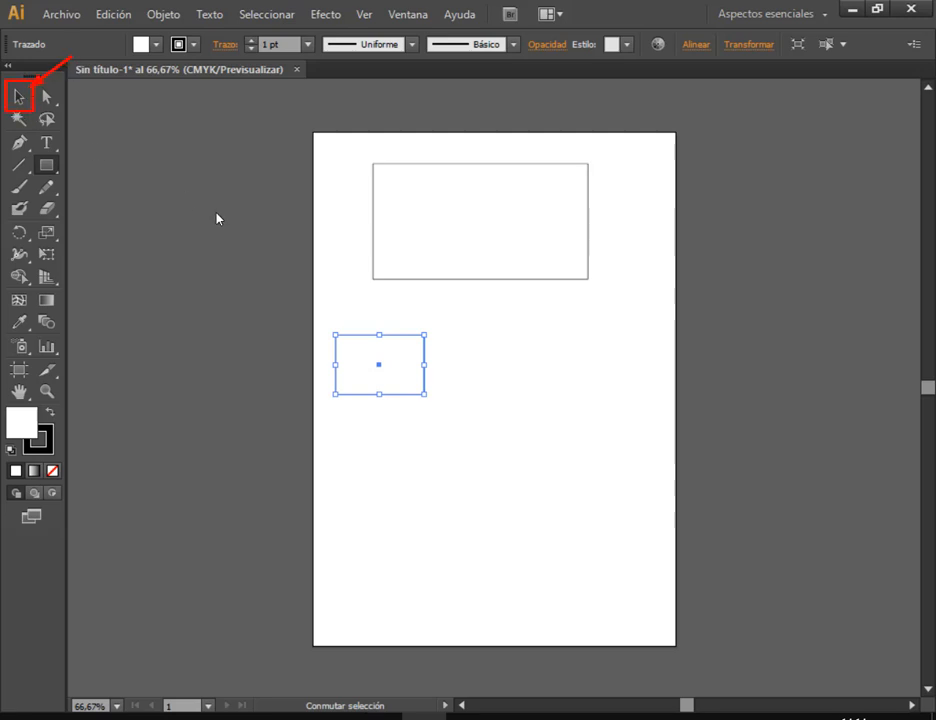
click(18, 96)
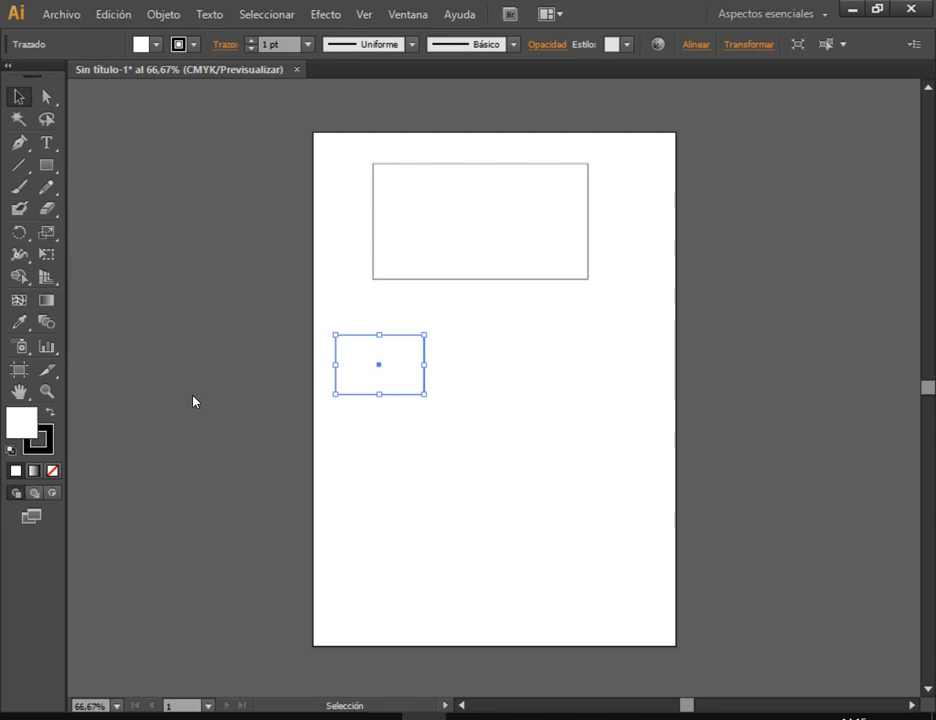
click(440, 213)
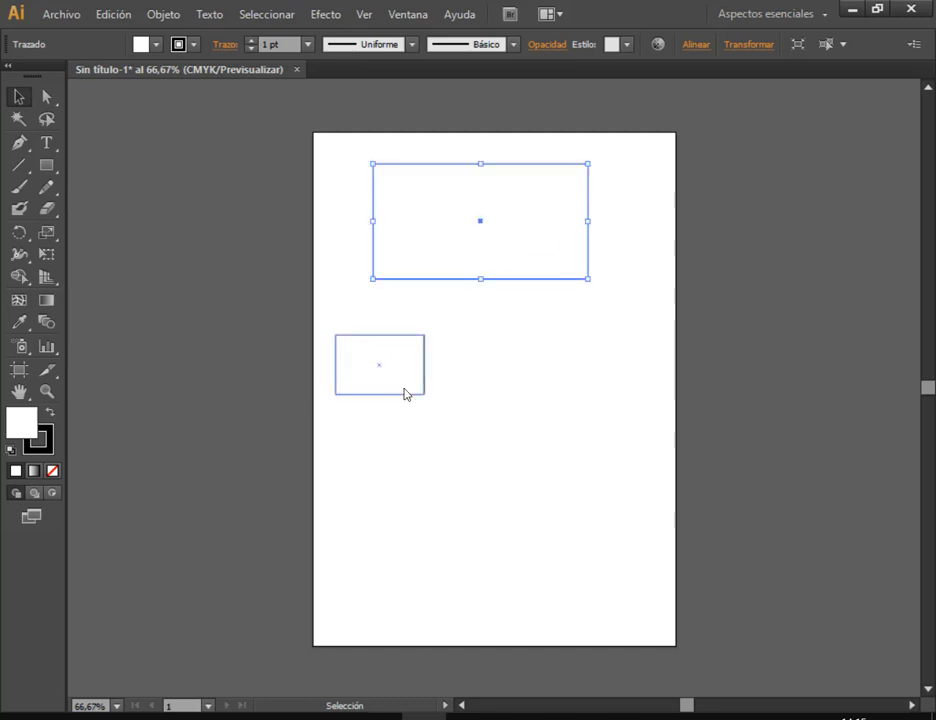
click(416, 348)
click(486, 210)
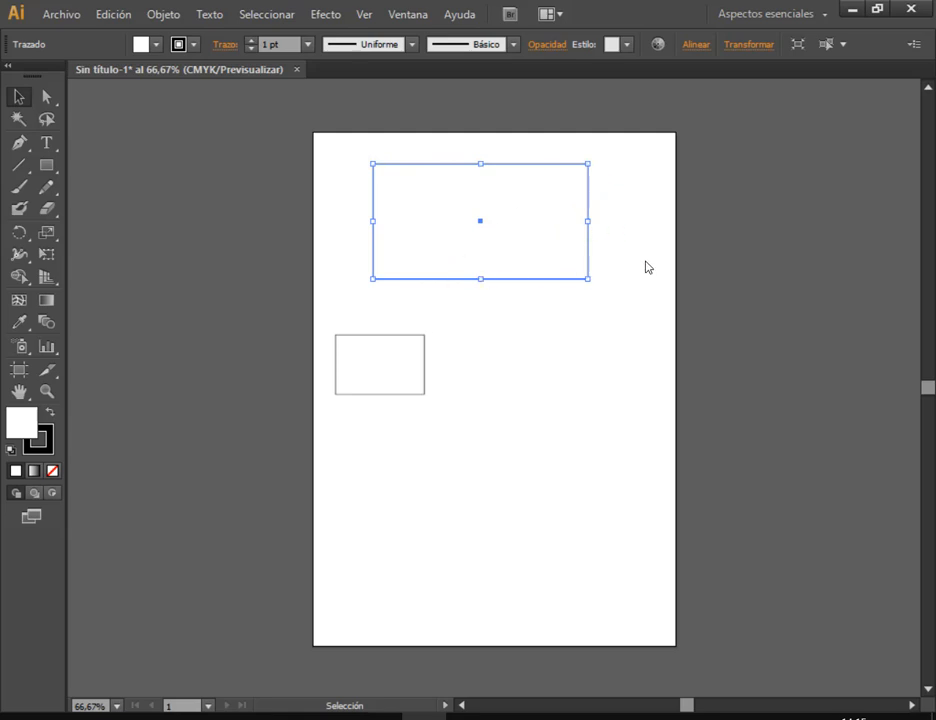
Move both rectangles around the page, leaving the large one near the page's upper-left corner and the small one centred below it
mouse_move(541, 236)
mouse_down()
mouse_move(639, 307)
mouse_move(618, 401)
mouse_move(577, 232)
mouse_move(545, 217)
mouse_up()
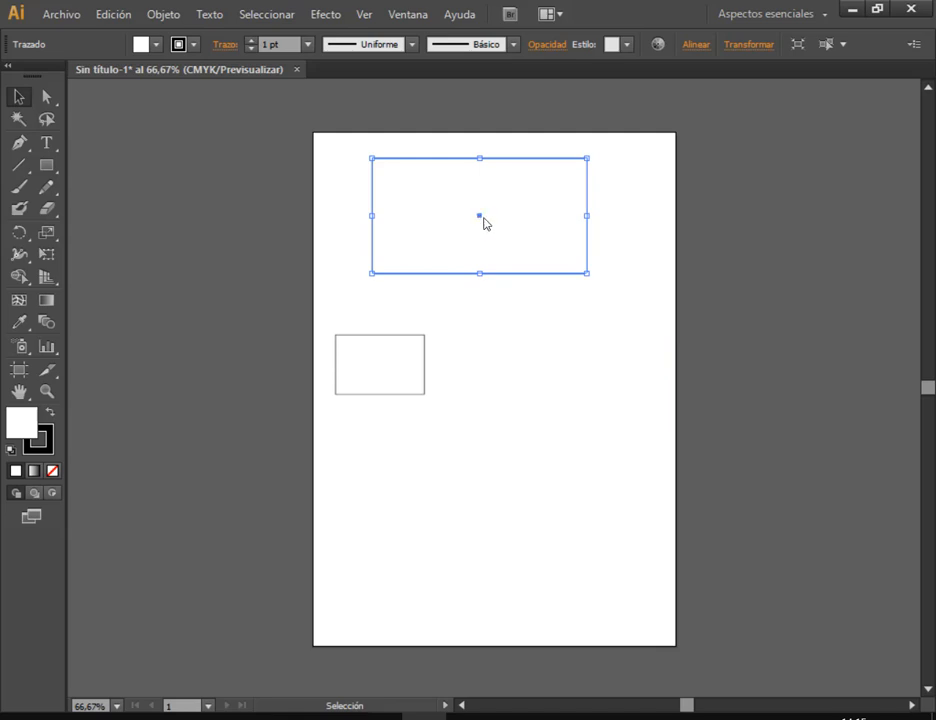
drag(484, 222, 565, 216)
drag(404, 362, 590, 376)
drag(583, 377, 450, 387)
drag(585, 224, 477, 216)
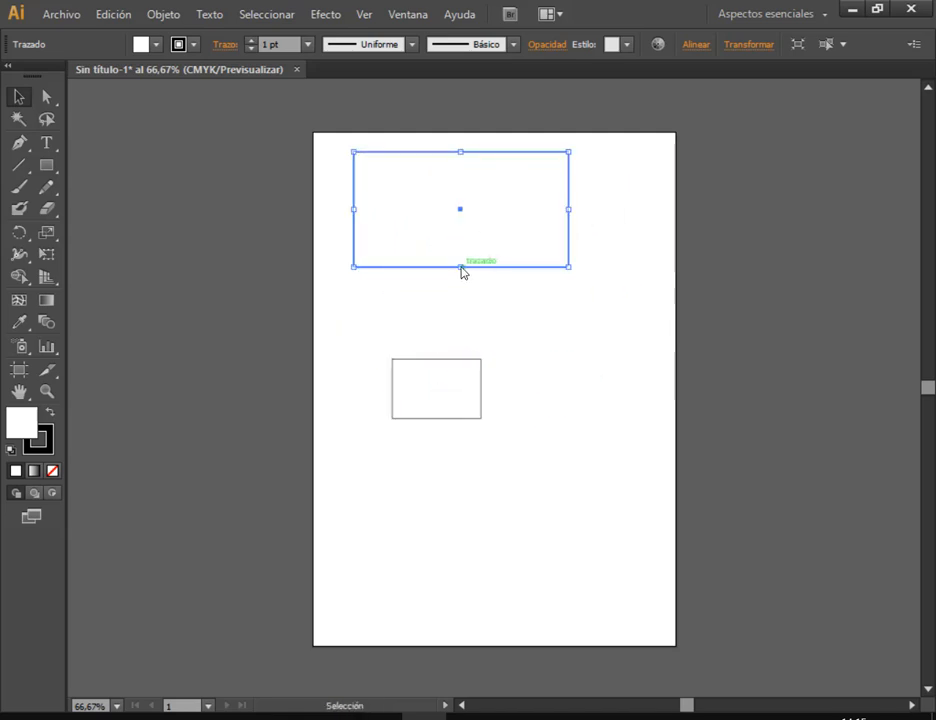
Resize the large rectangle with its bounding-box handles, stretching and shortening its height, narrowing its width, and adjusting both from the lower-right corner
drag(462, 272, 471, 336)
mouse_move(568, 247)
mouse_down()
mouse_move(428, 251)
mouse_move(557, 249)
mouse_up()
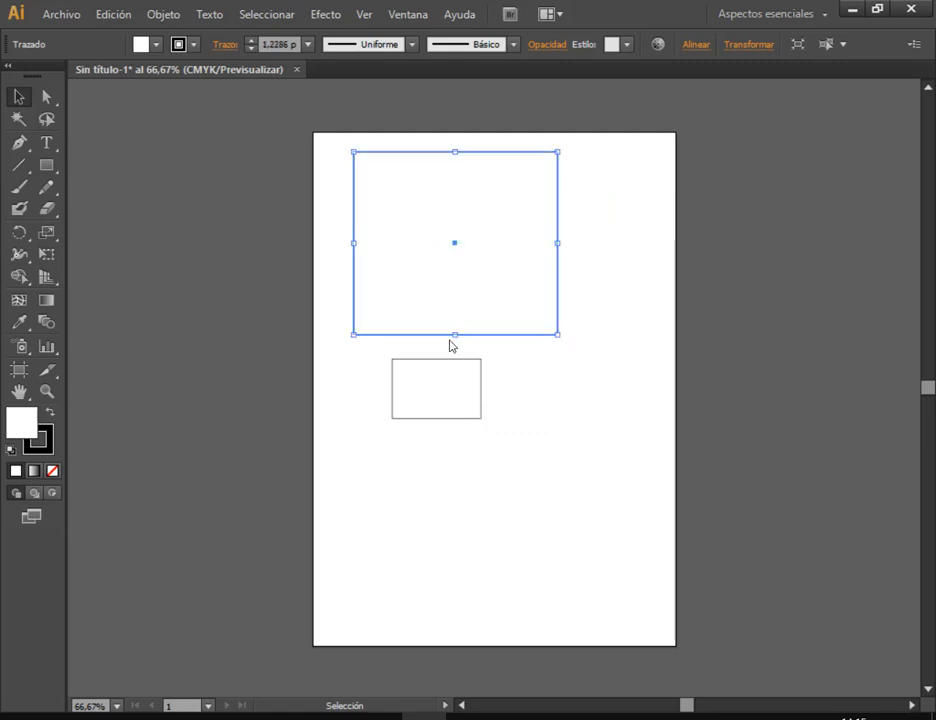
drag(457, 339, 475, 226)
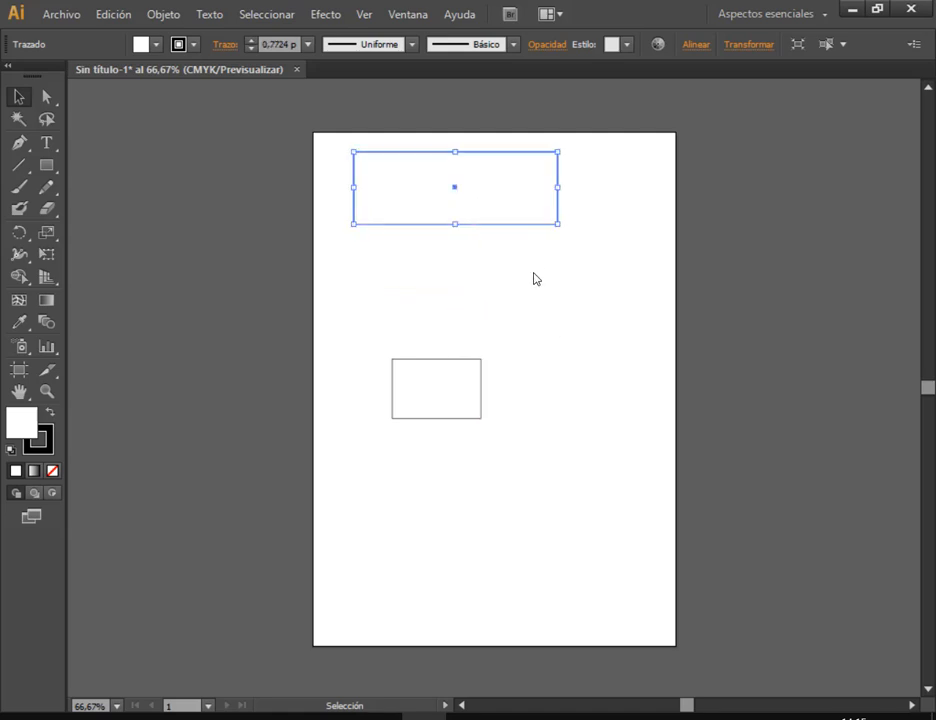
mouse_move(557, 224)
mouse_down()
mouse_move(503, 304)
mouse_move(621, 316)
mouse_move(604, 366)
mouse_move(512, 290)
mouse_up()
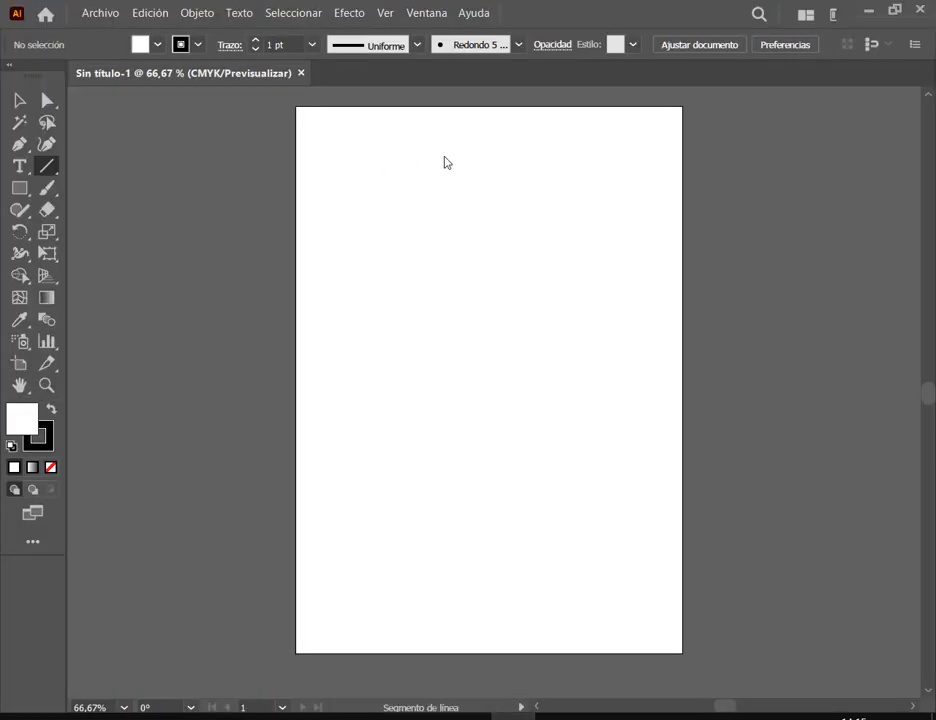
Switch to the newer Illustrator version and activate the Rectangle tool
click(19, 188)
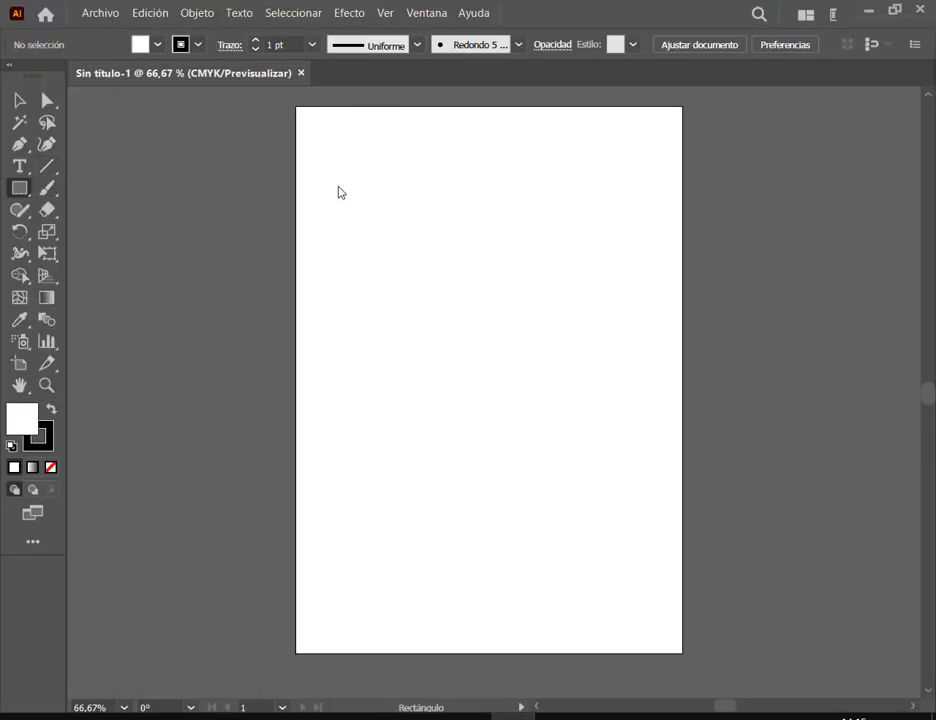
Draw a rectangle in the artboard's upper half, widening it and moving it toward the centre
drag(338, 186, 489, 328)
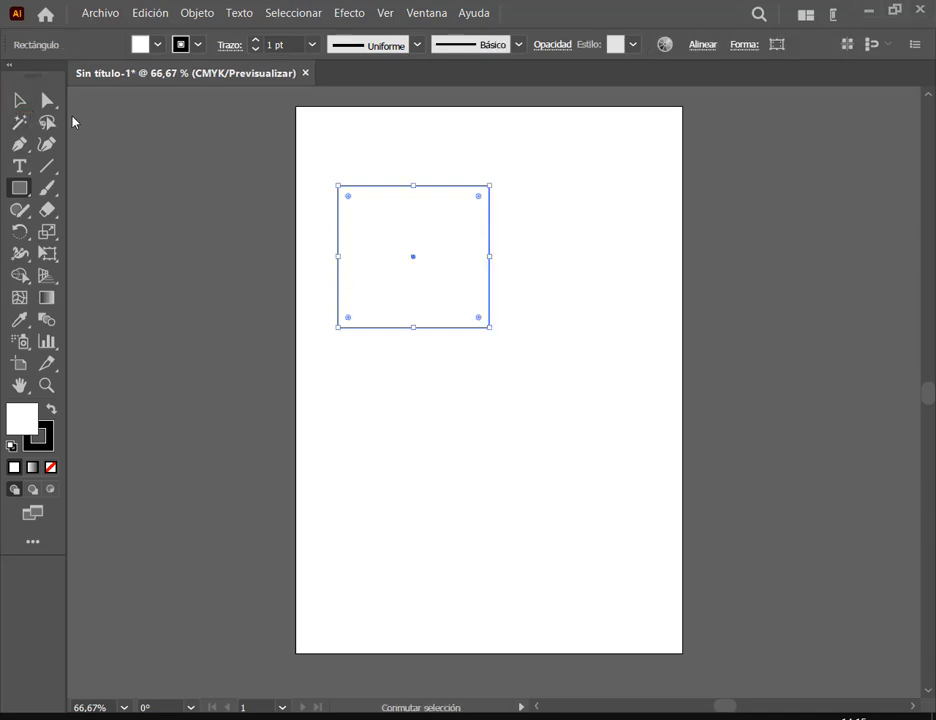
click(19, 99)
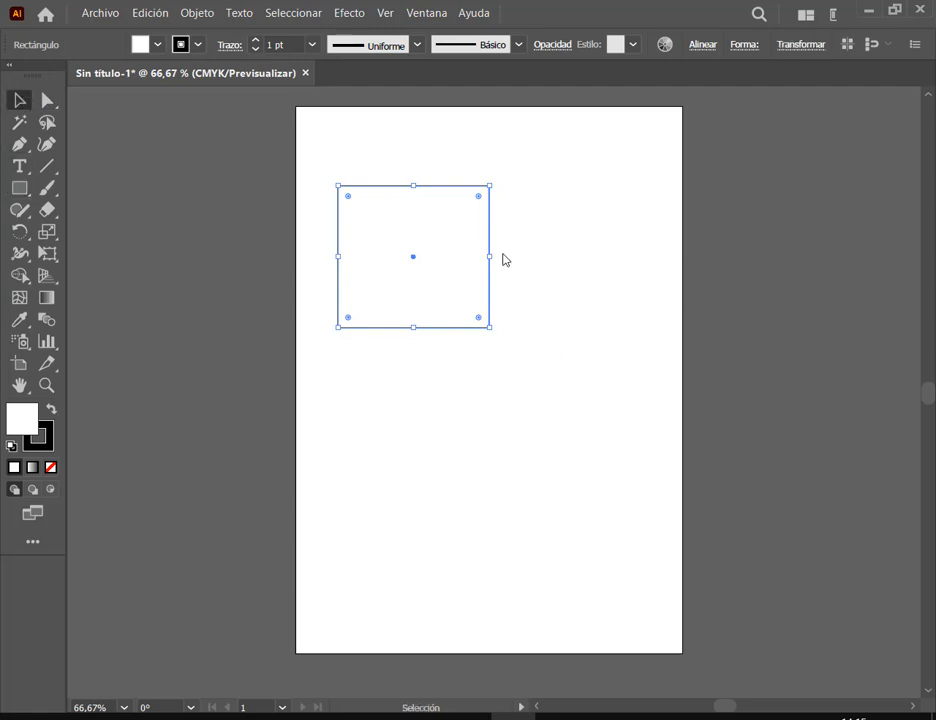
drag(492, 257, 543, 248)
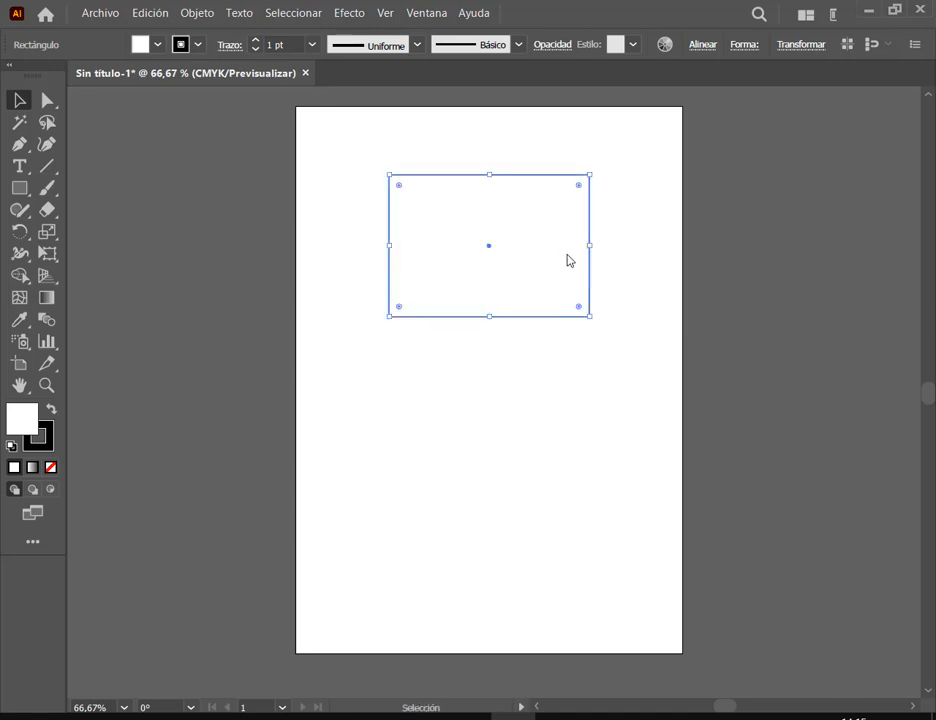
Place the newer Illustrator window beside the older version and move the older document's large rectangle toward the artboard's right edge
click(895, 10)
drag(418, 35, 152, 61)
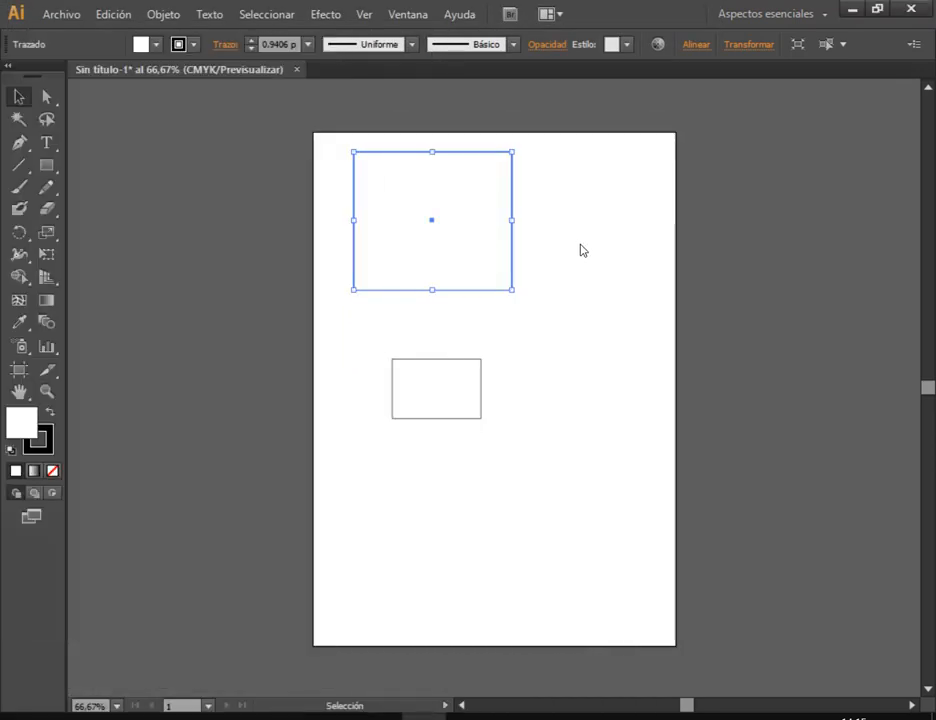
drag(581, 251, 636, 297)
click(529, 716)
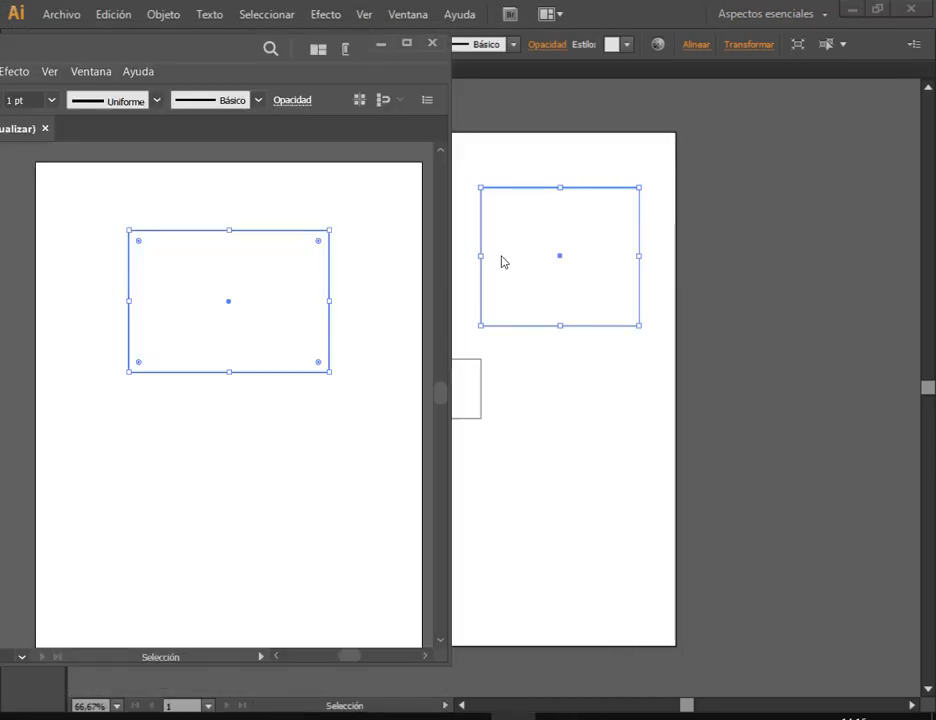
Examine the corner-rounding widgets inside the four corners of the newer version's selected rectangle
key(a)
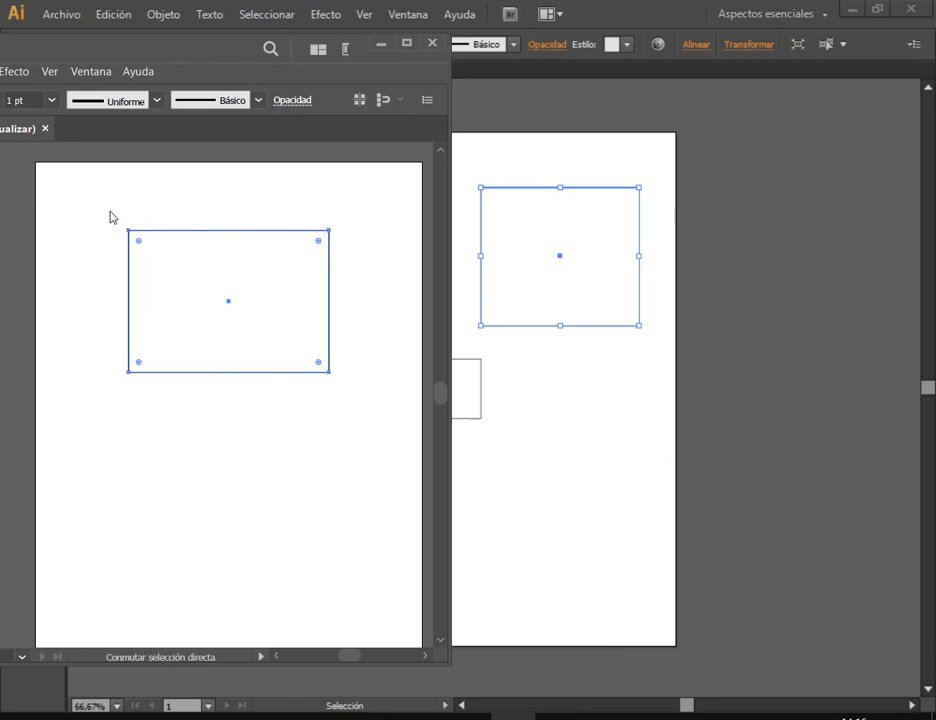
mouse_move(110, 211)
mouse_down()
mouse_move(352, 403)
mouse_move(347, 394)
mouse_up()
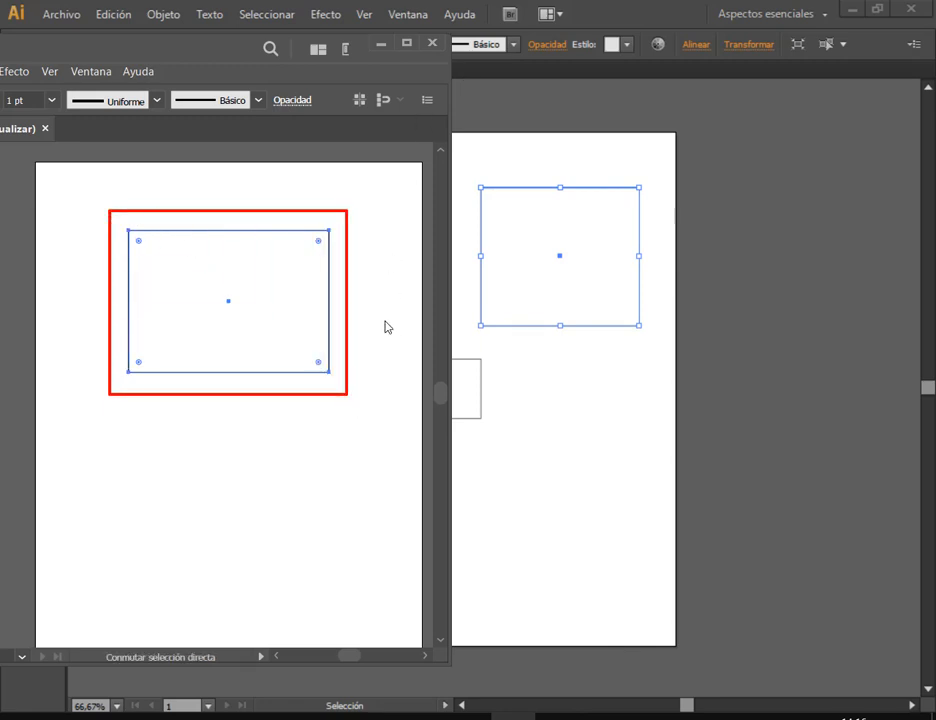
drag(308, 231, 328, 247)
drag(306, 351, 327, 374)
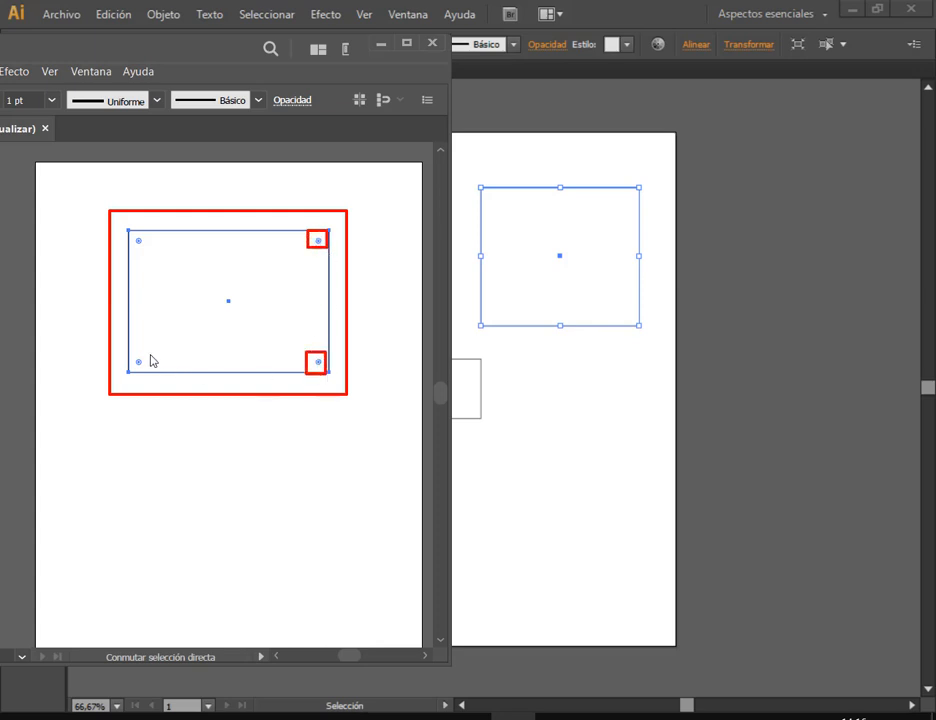
drag(130, 353, 149, 371)
drag(127, 231, 154, 252)
key(Escape)
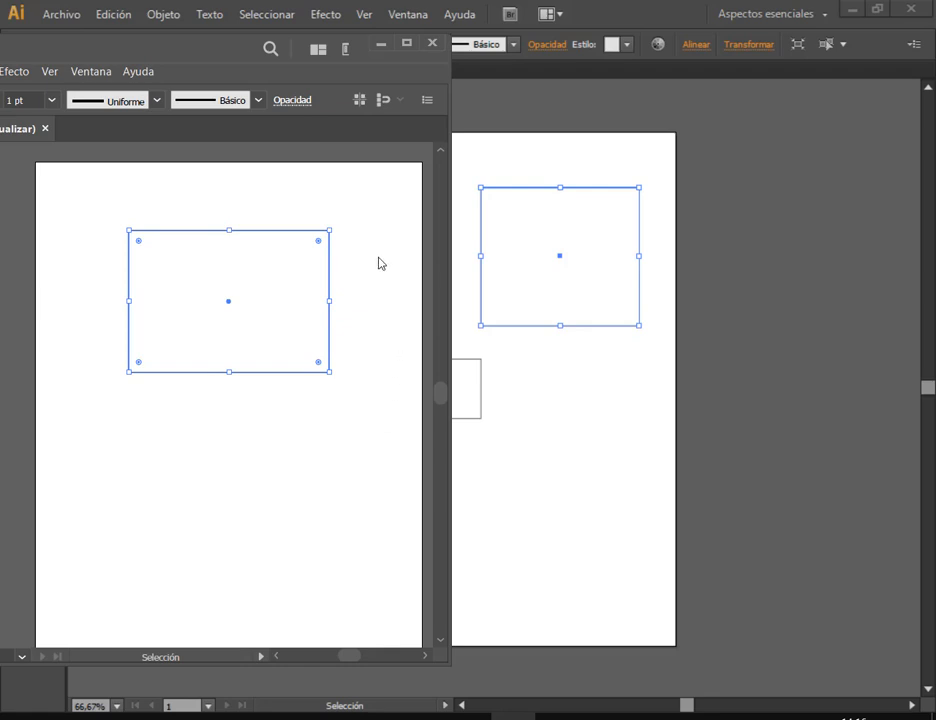
Return to the older Illustrator version at full size and reposition the large rectangle in the artboard's upper middle
click(407, 43)
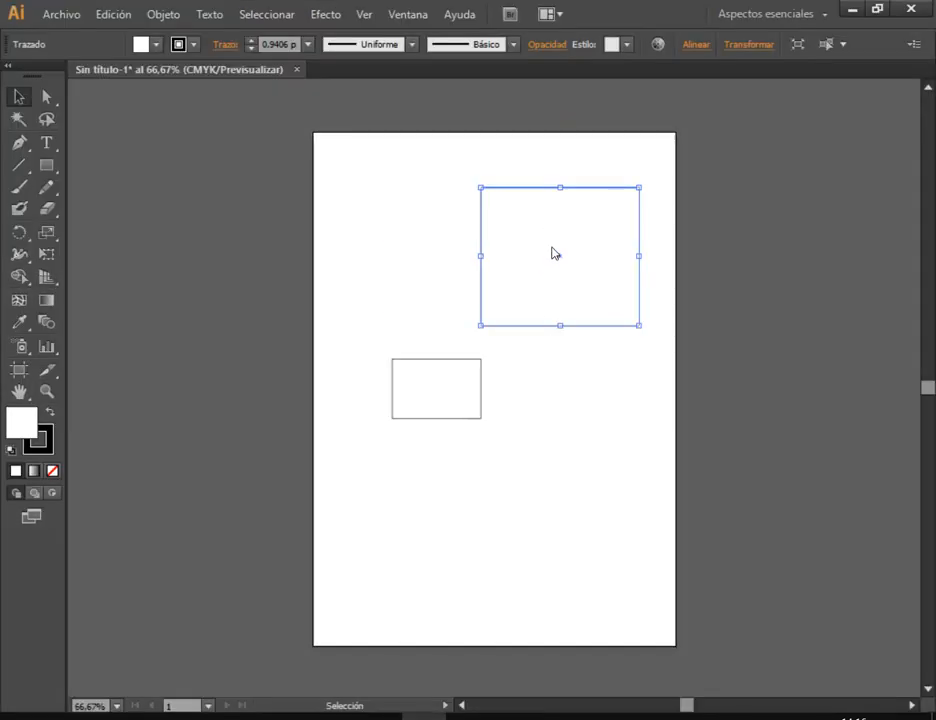
drag(554, 253, 510, 264)
click(565, 178)
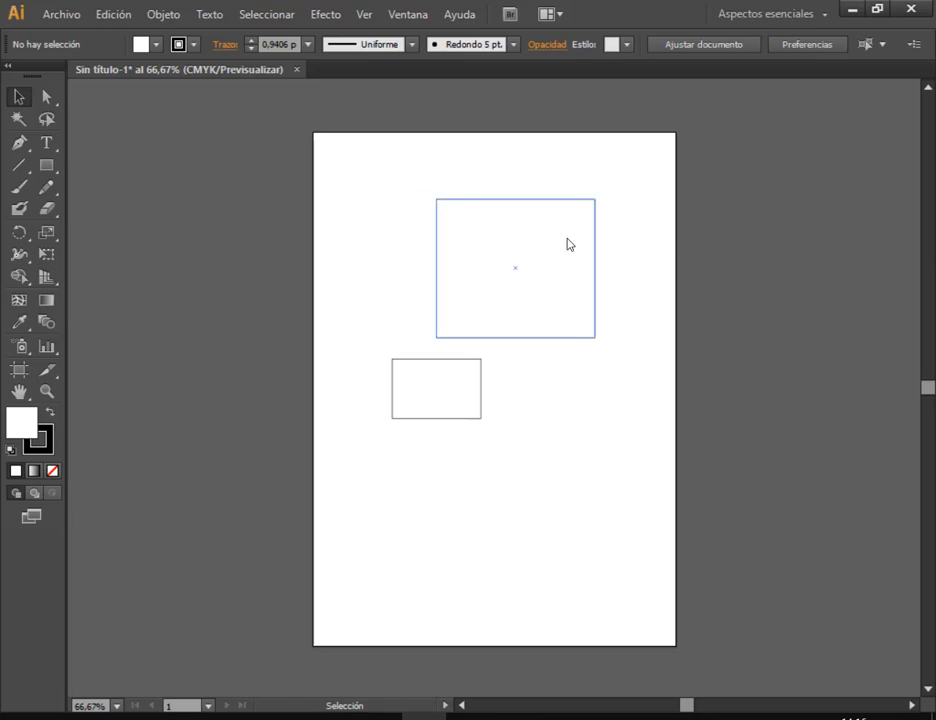
drag(567, 244, 518, 229)
mouse_move(502, 293)
mouse_down()
mouse_move(514, 328)
mouse_move(512, 296)
mouse_up()
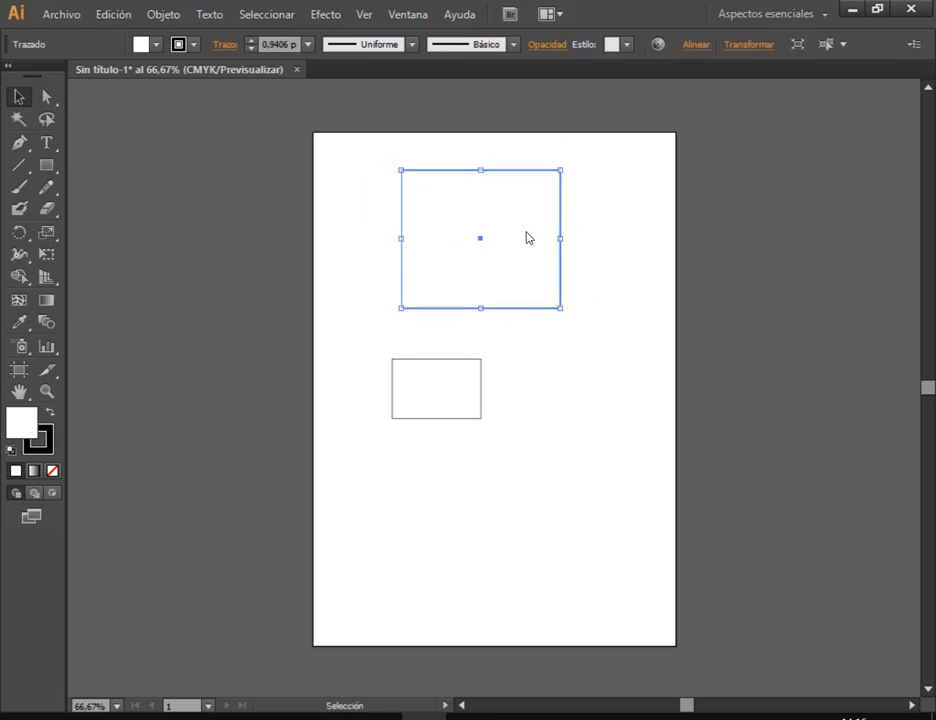
Delete the large rectangle and move the small rectangle up toward the artboard's upper middle
click(517, 332)
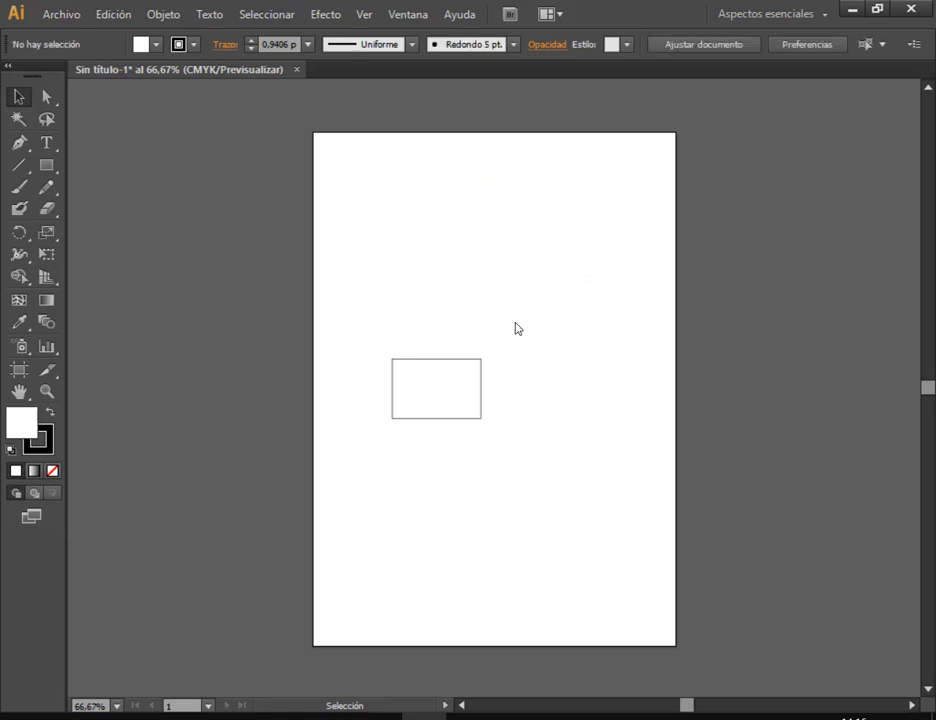
drag(474, 378, 516, 326)
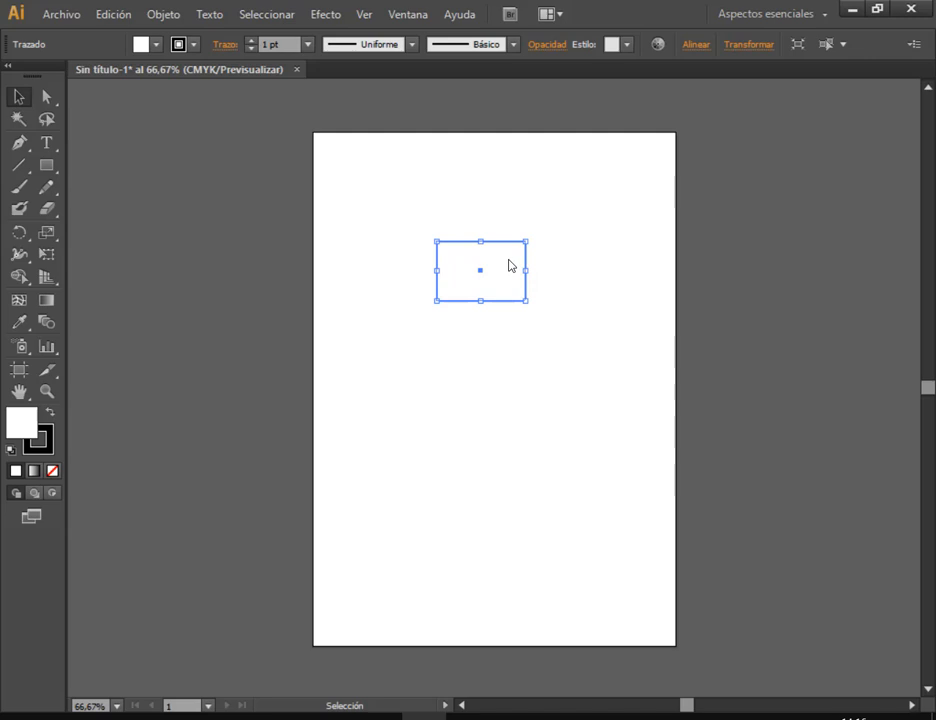
key(ctrl)
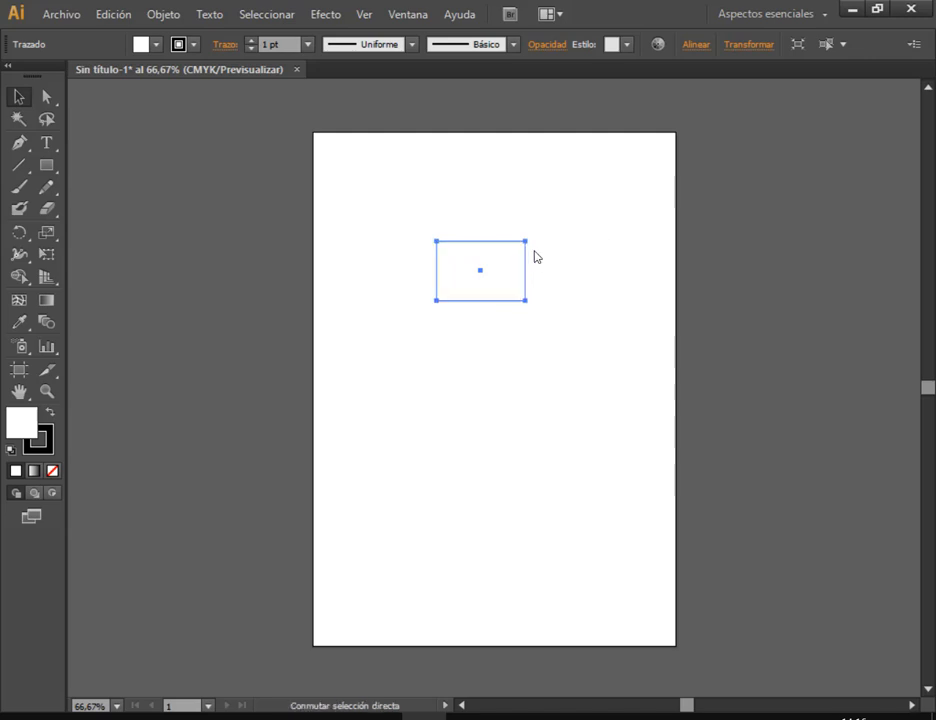
Undo the small rectangle's moves and the deletion of the large rectangle
click(117, 15)
key(Right)
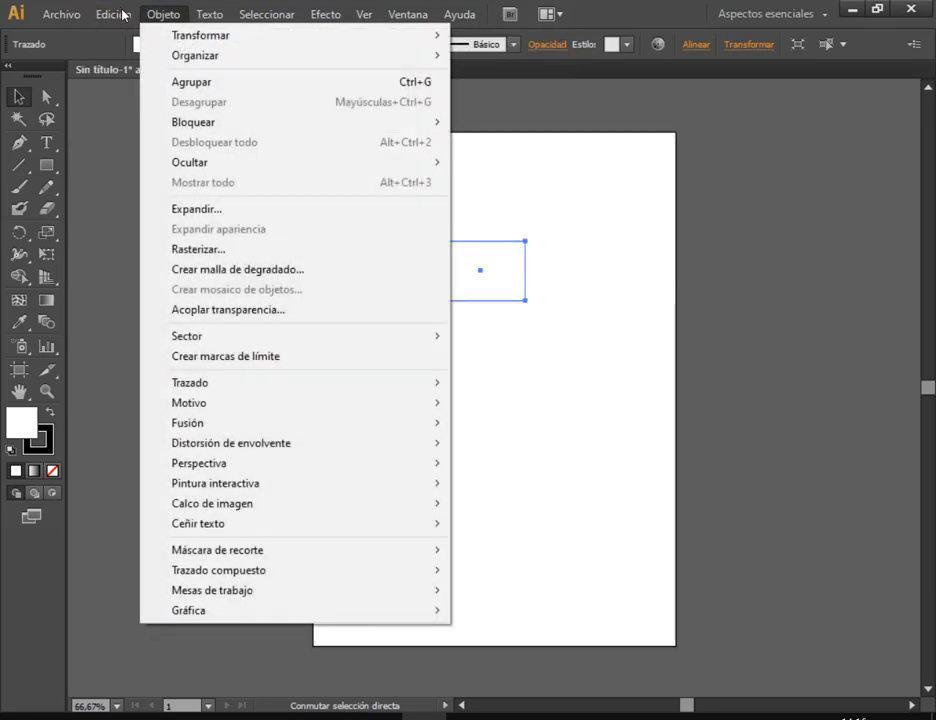
mouse_move(112, 14)
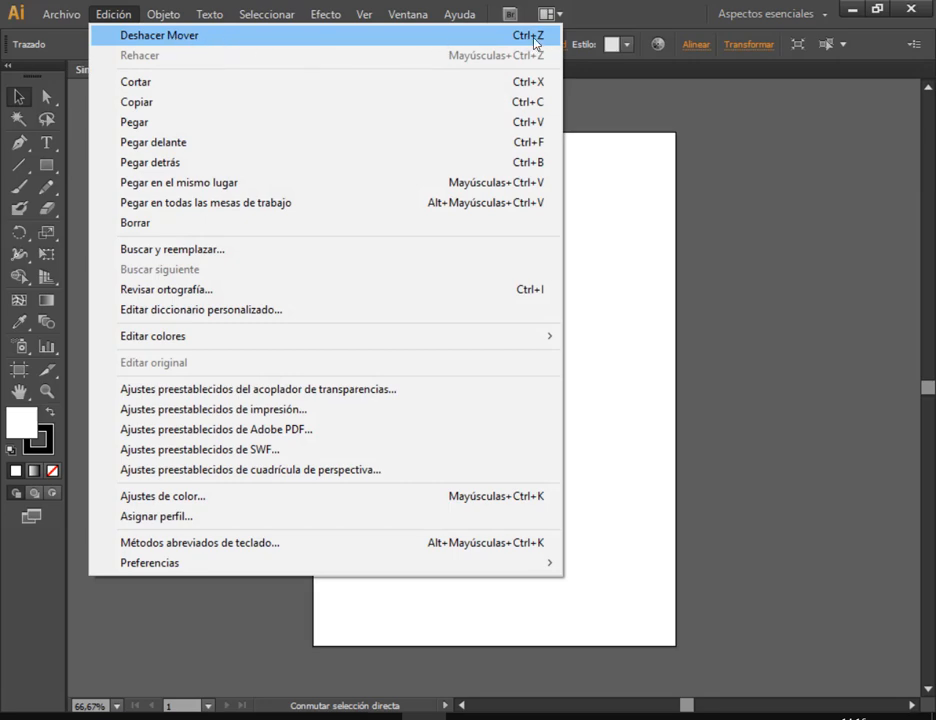
click(150, 37)
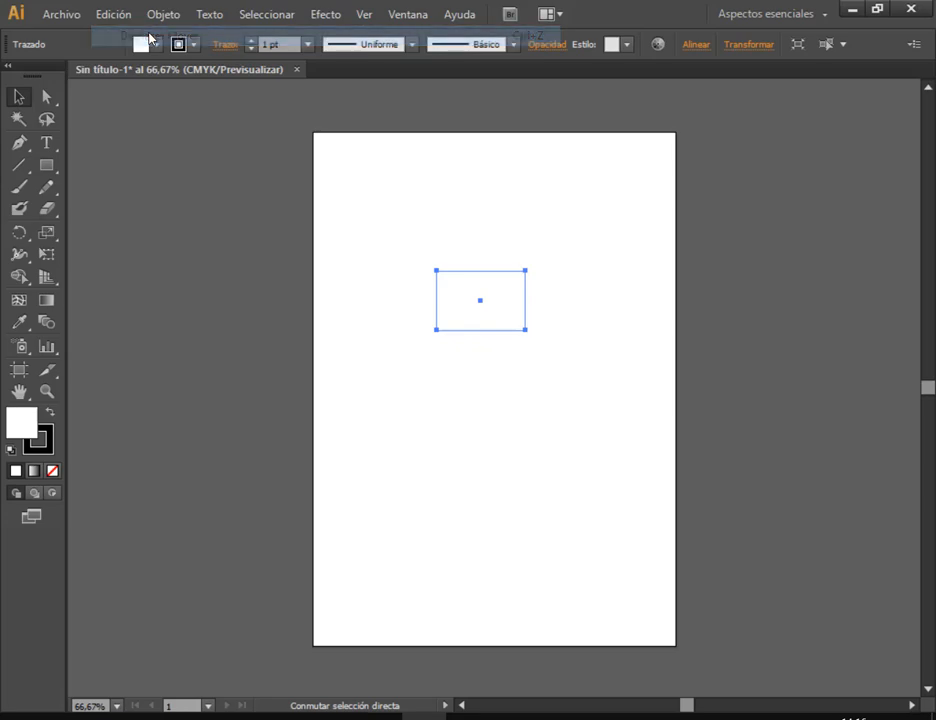
click(91, 19)
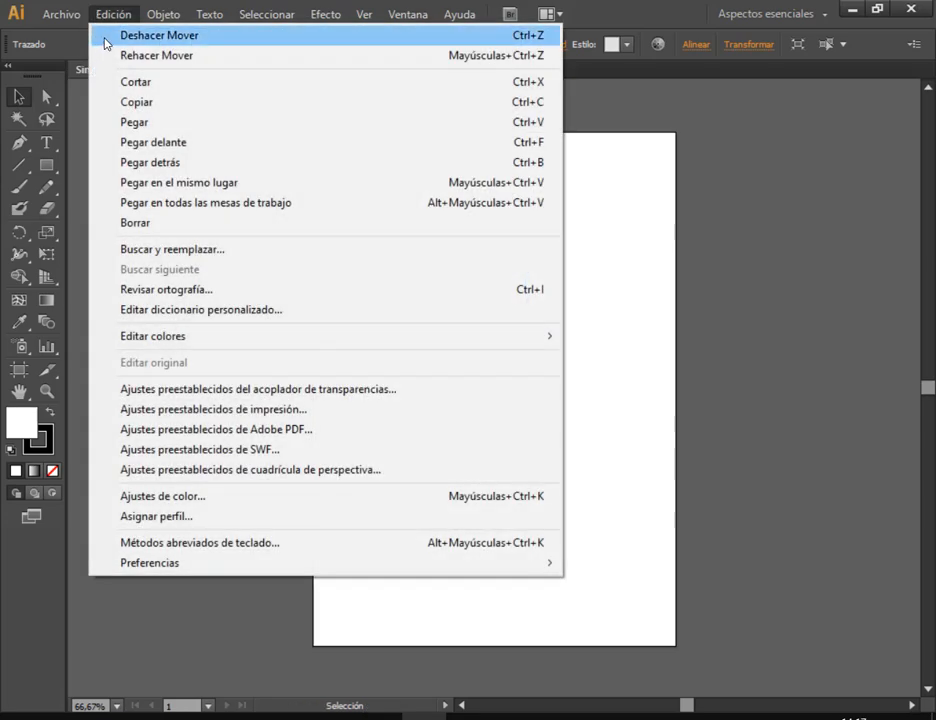
click(107, 42)
click(142, 18)
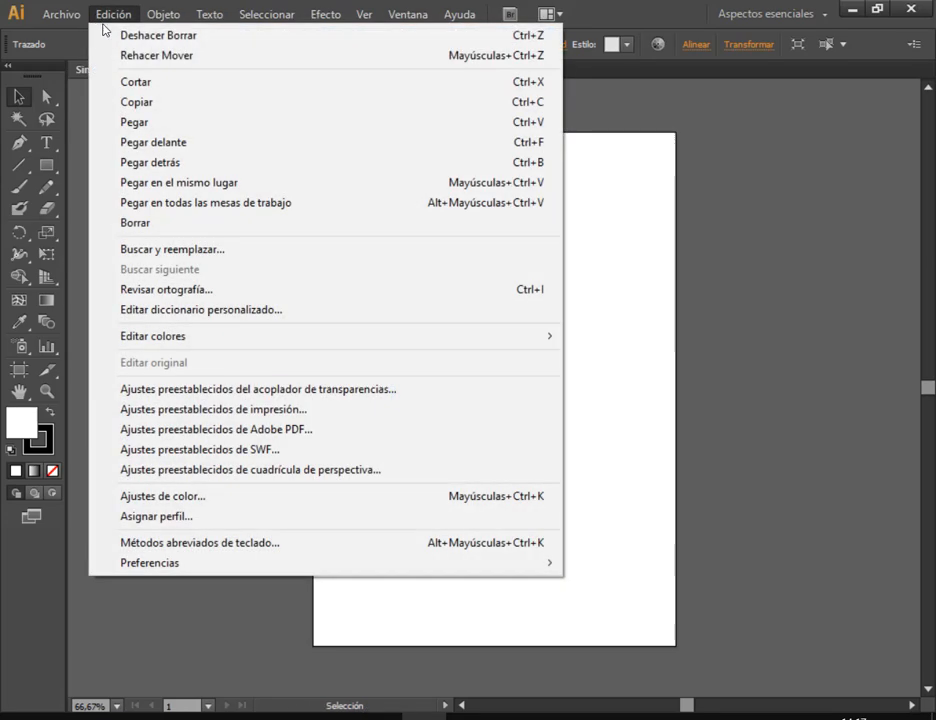
click(109, 38)
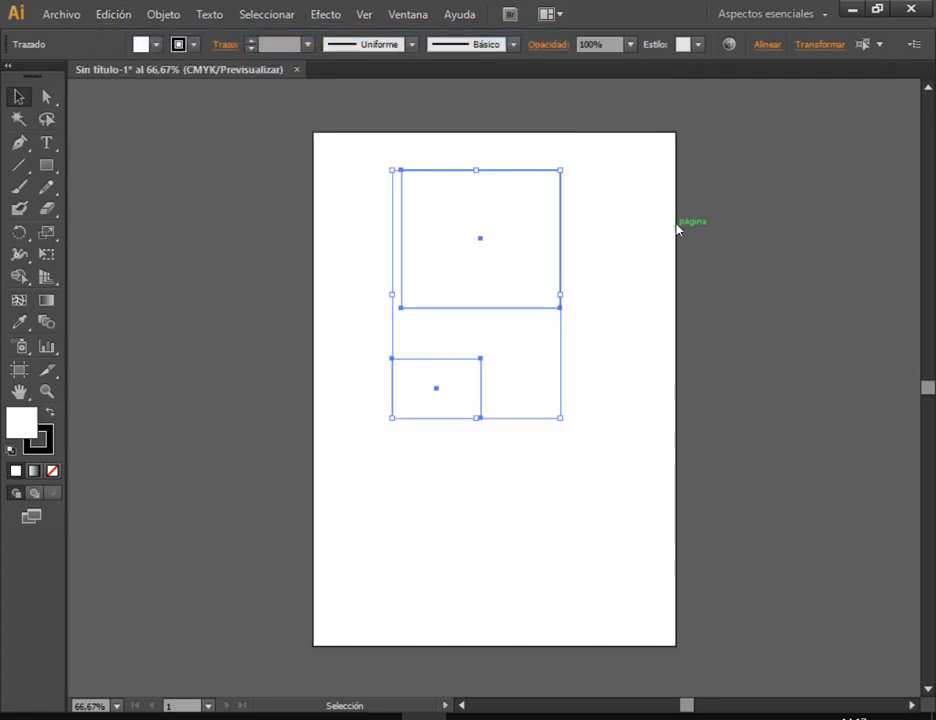
Move the large rectangle down and to the right, and the small rectangle down and to the left, separately
click(612, 232)
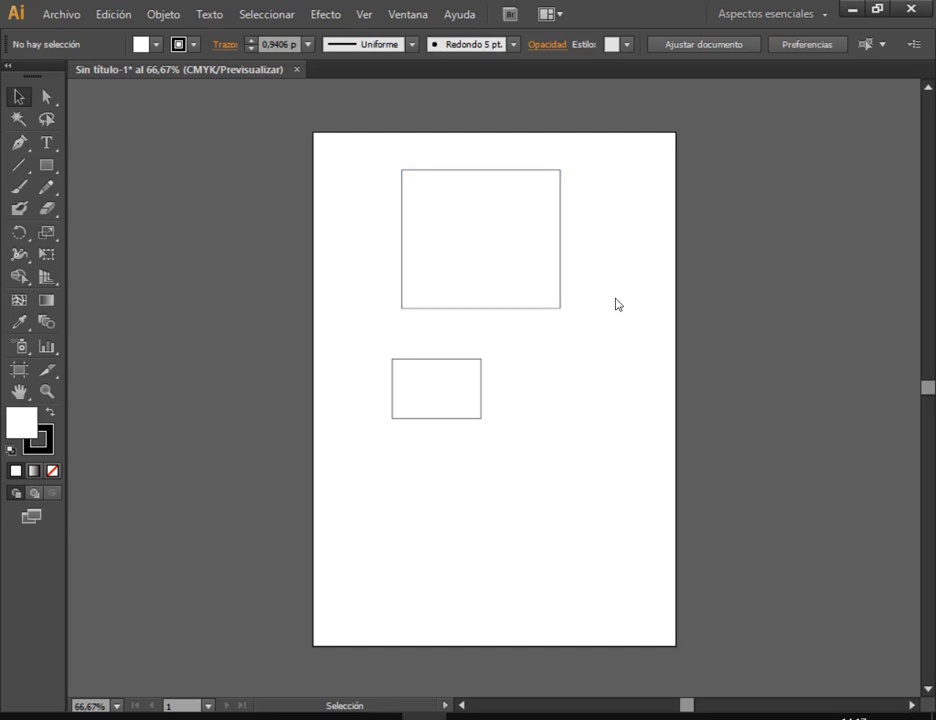
click(465, 376)
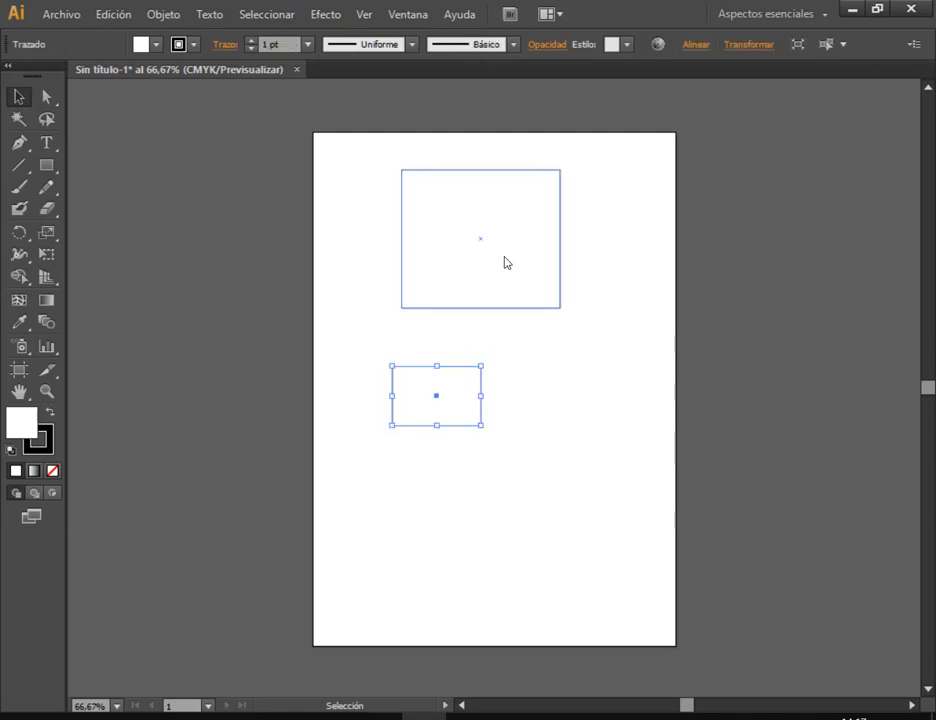
drag(498, 279, 520, 328)
drag(473, 399, 455, 428)
click(545, 431)
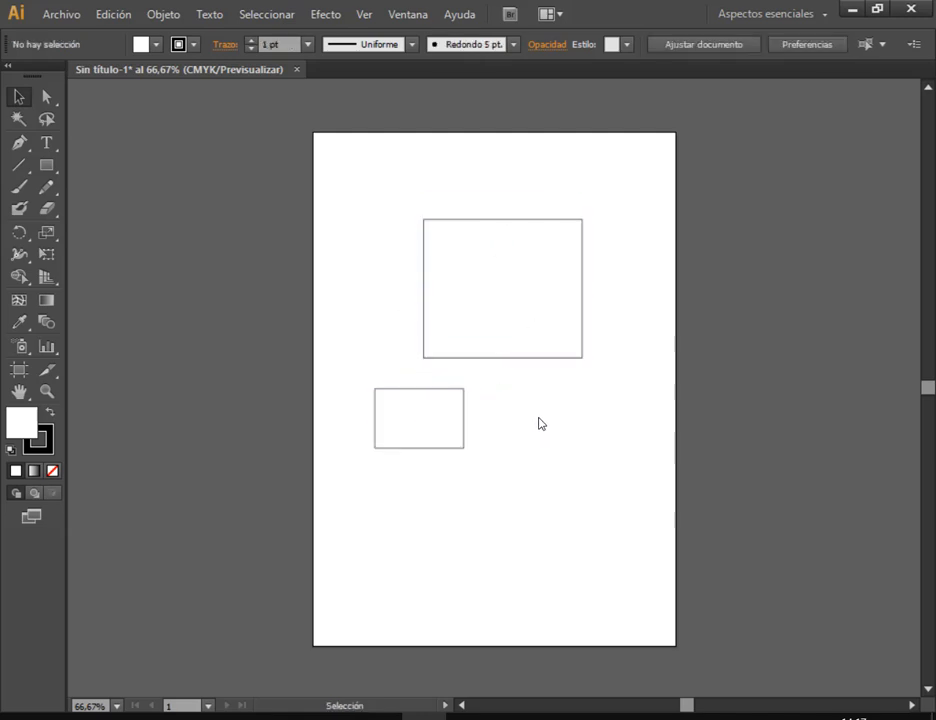
Move only the large rectangle back up near the artboard's top and select the small rectangle
click(521, 309)
shift+click(428, 434)
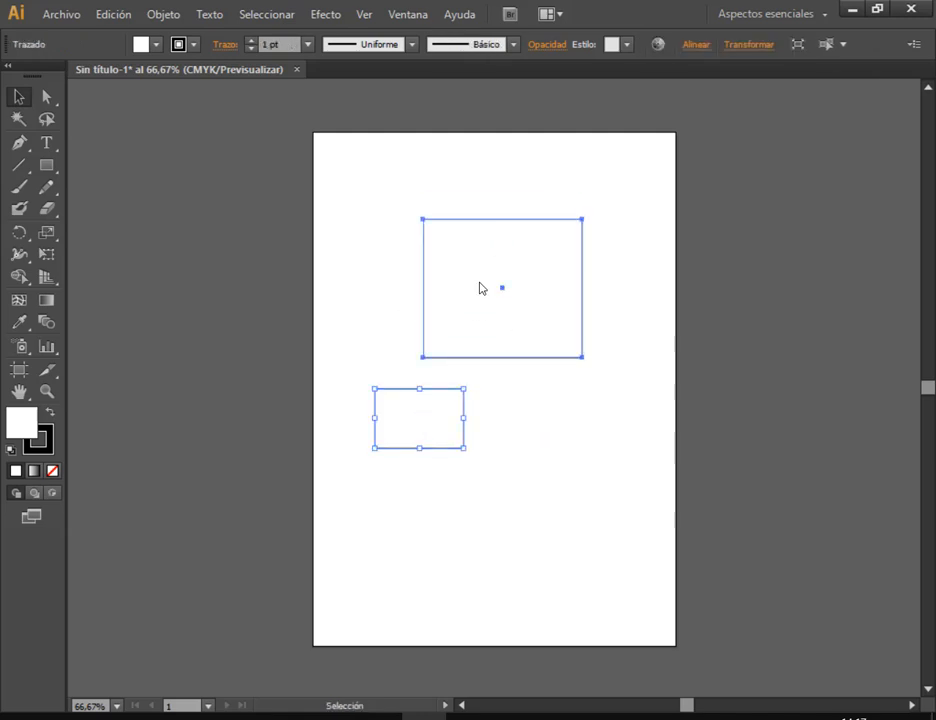
drag(480, 288, 489, 243)
click(452, 401)
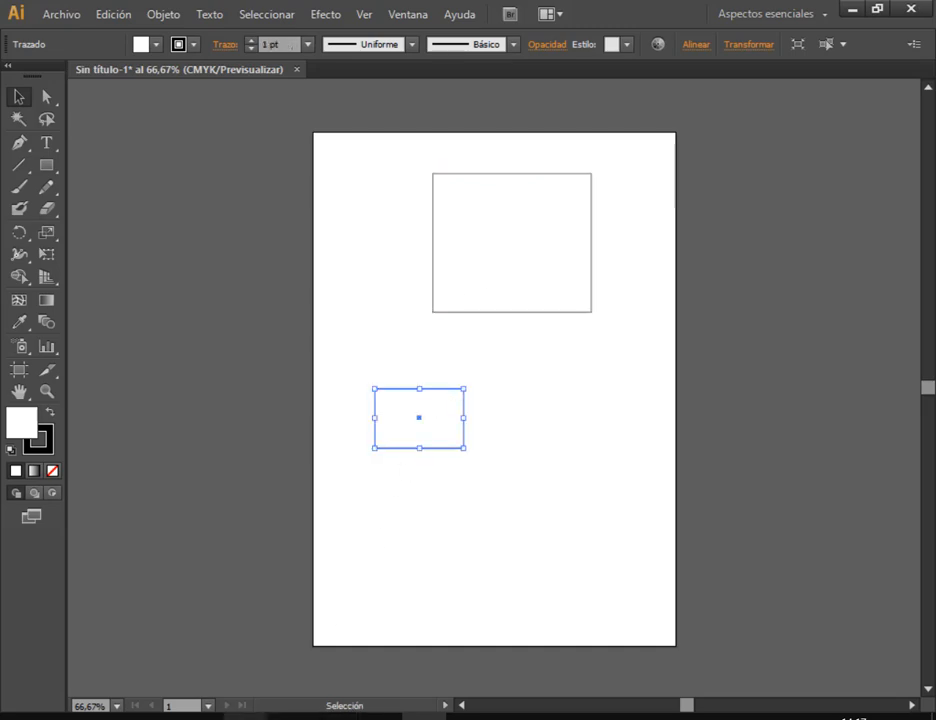
Check the call's chat messages in Google Meet and return to Illustrator
mouse_move(316, 716)
click(171, 658)
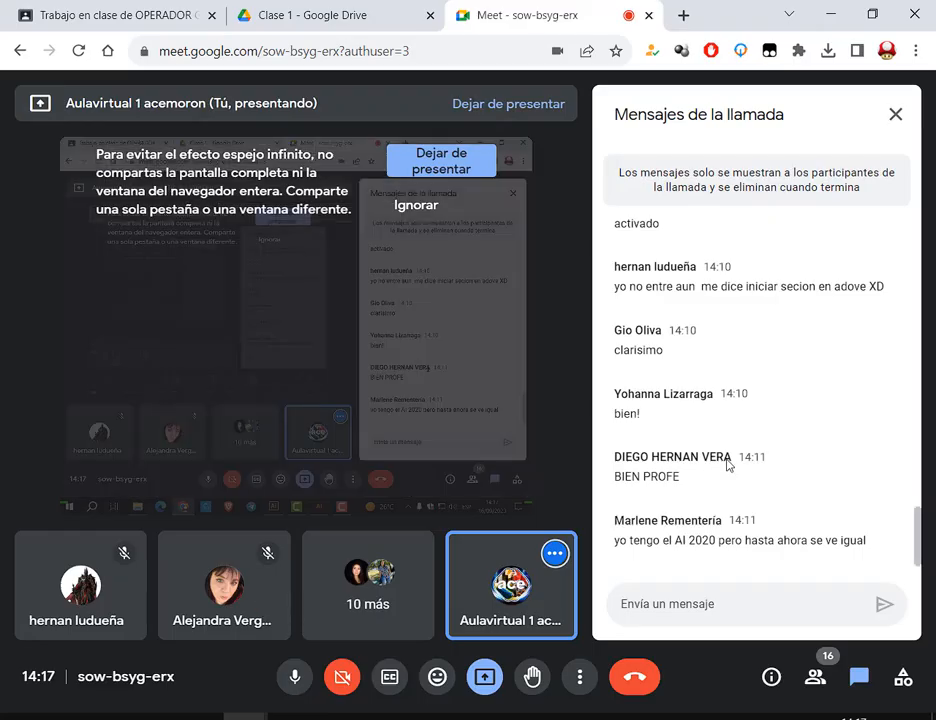
click(847, 7)
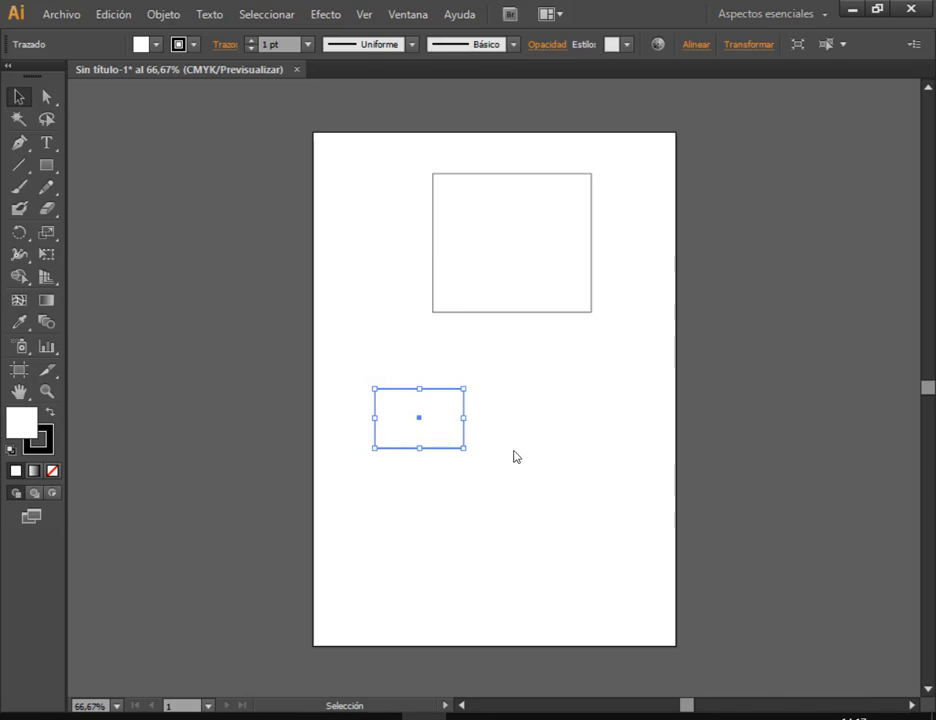
Select the small and large rectangles together, shift both slightly left as one selection, and deselect them
click(568, 442)
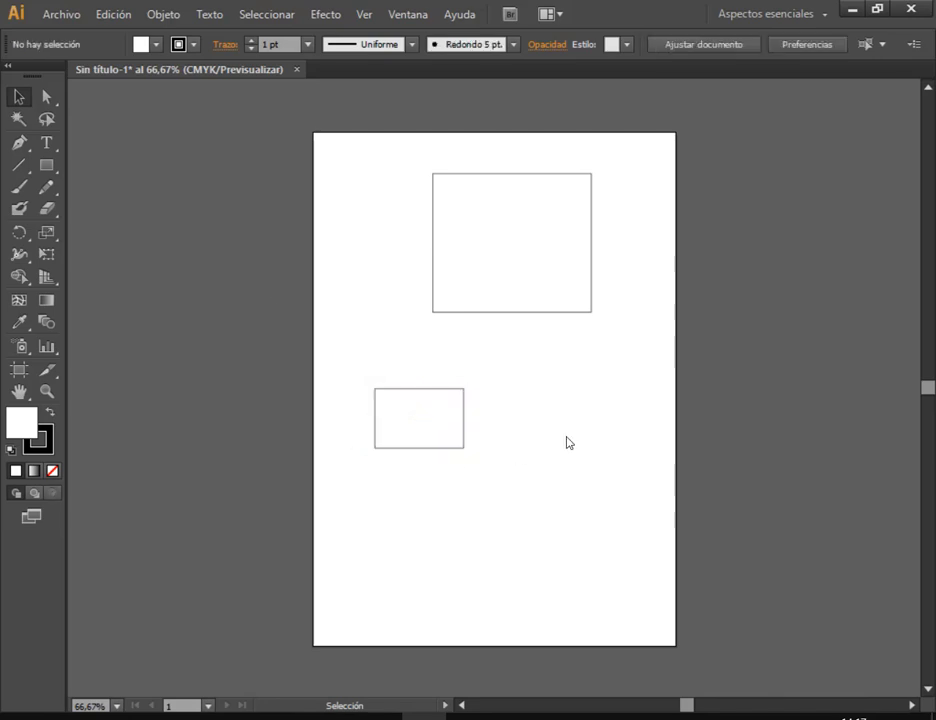
click(450, 426)
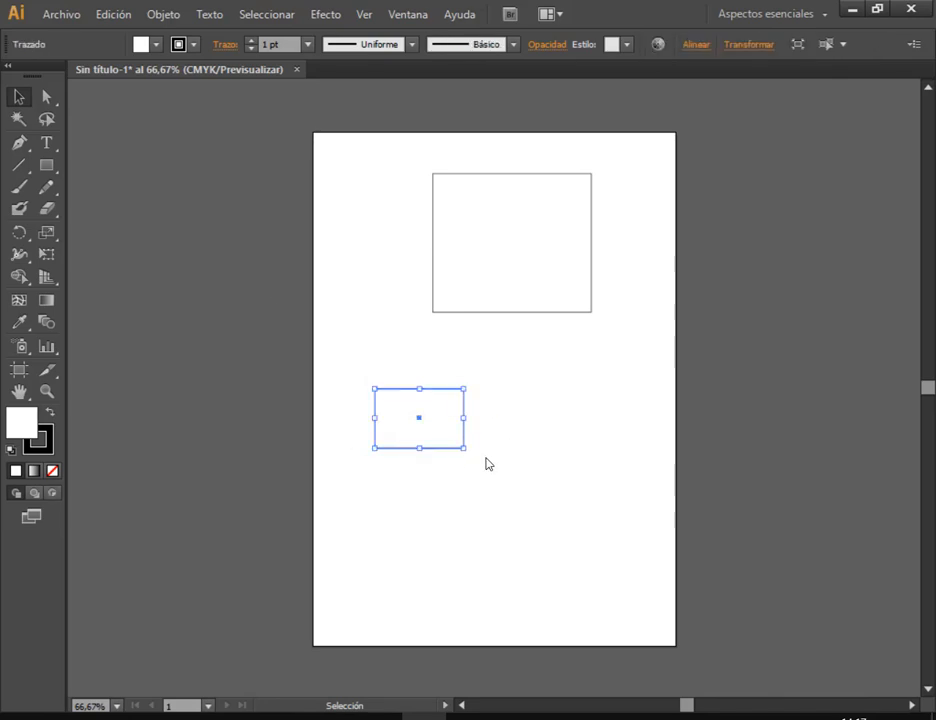
shift+click(531, 250)
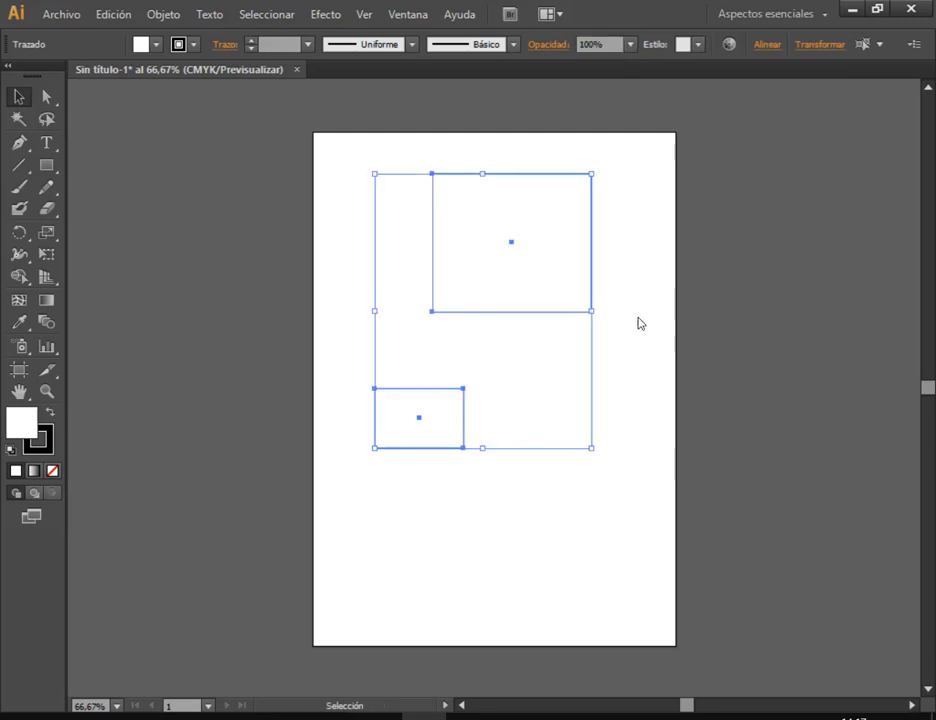
drag(536, 292, 502, 280)
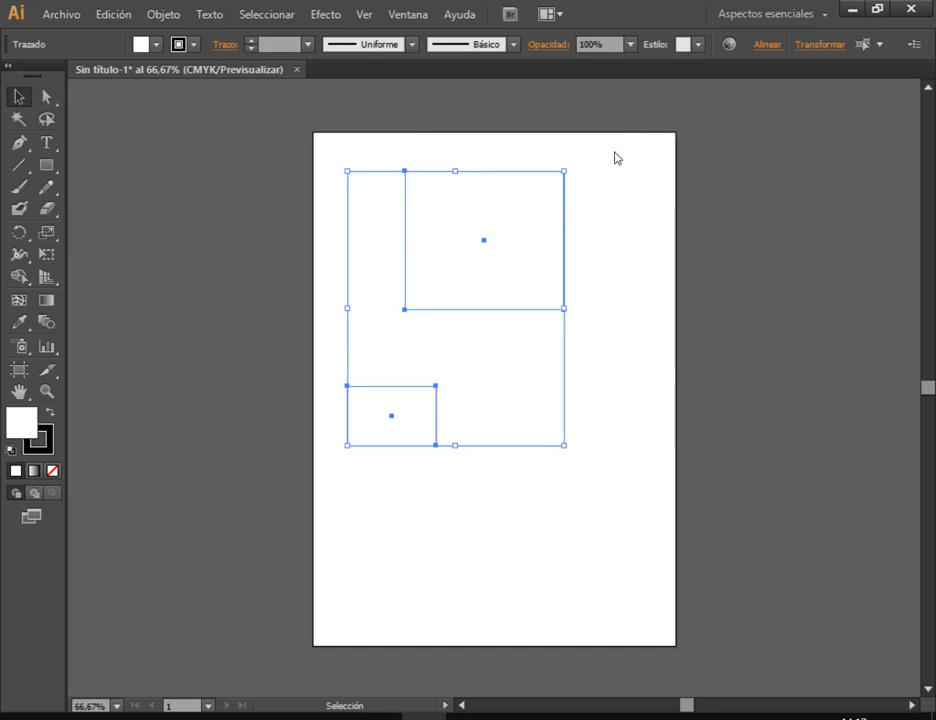
click(336, 157)
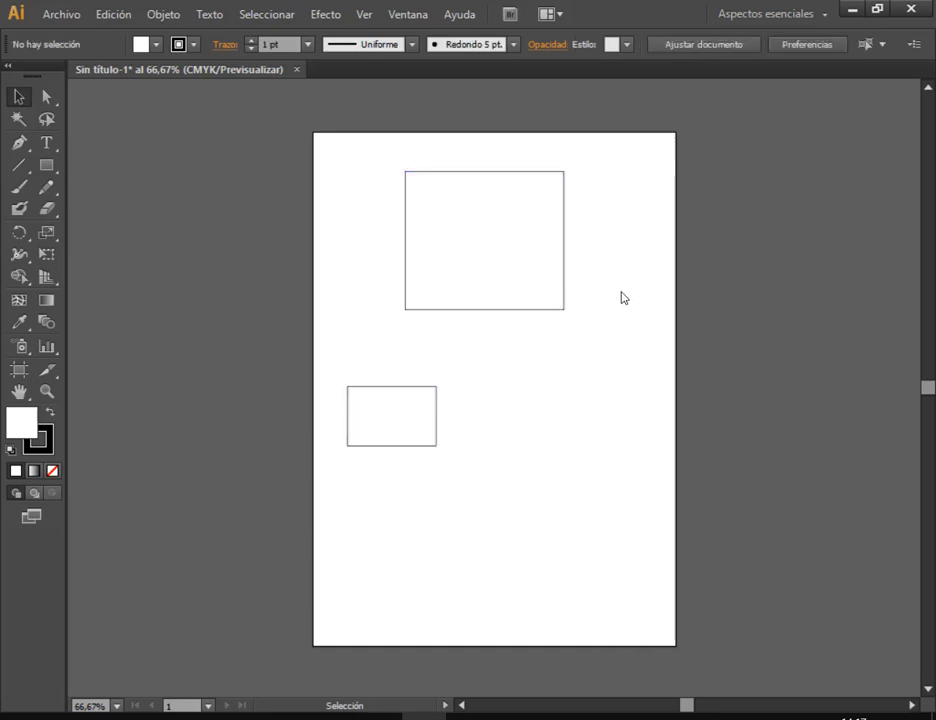
Draw a rounded rectangle in the artboard's lower right and a circle below the small rectangle
click(47, 166)
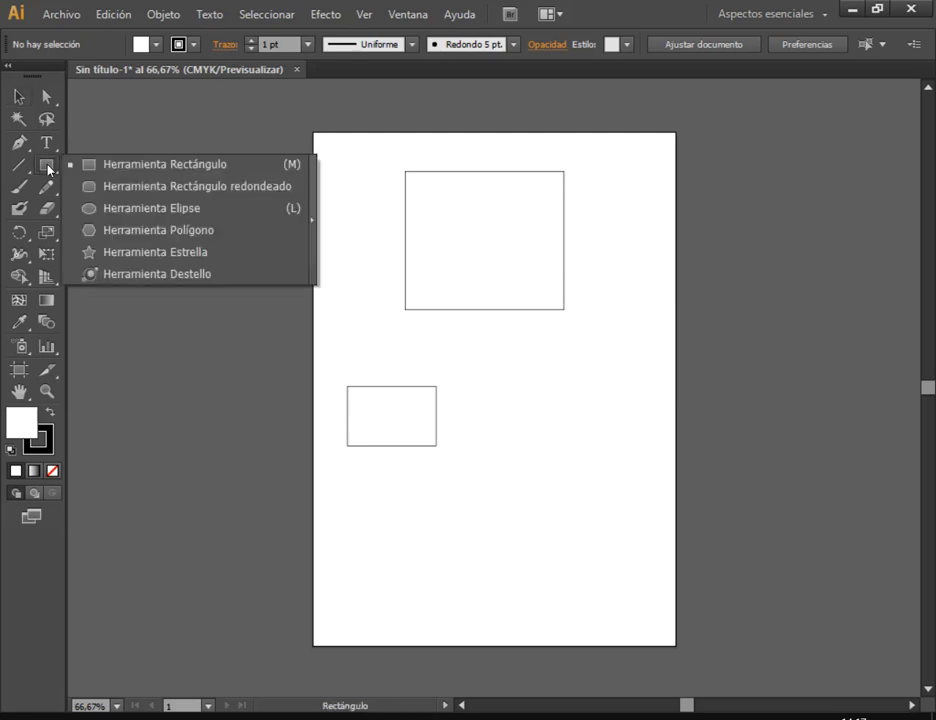
click(225, 188)
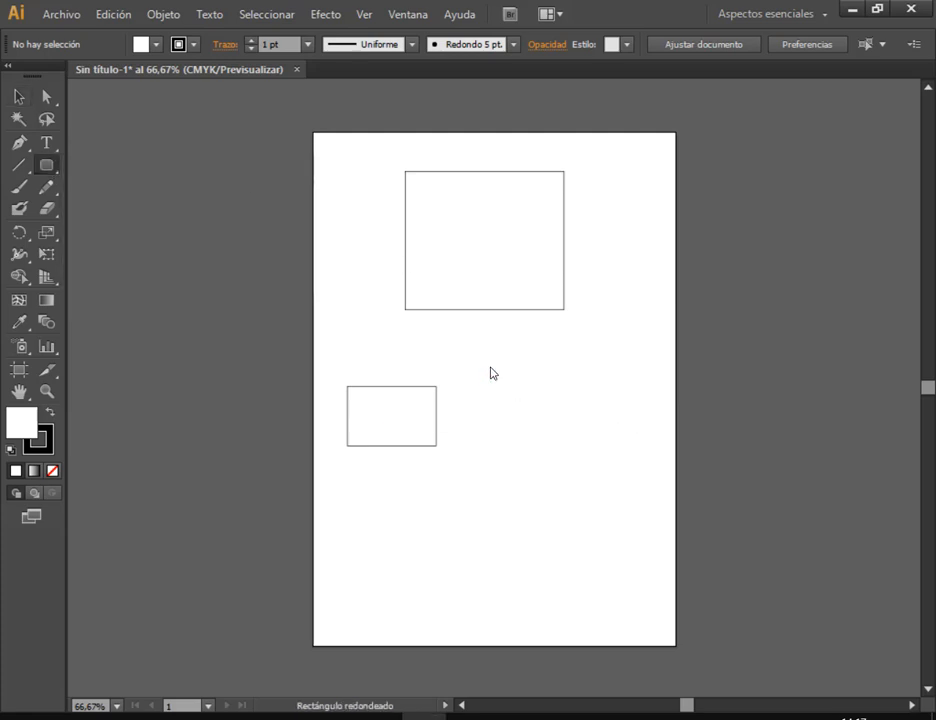
drag(494, 370, 617, 537)
click(18, 96)
click(674, 318)
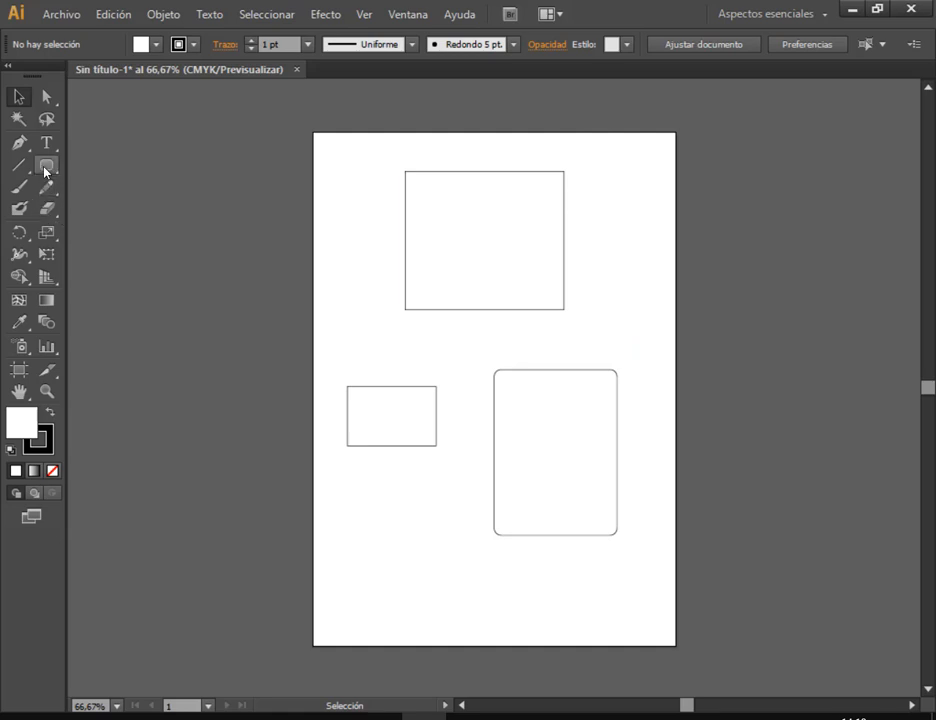
drag(46, 165, 146, 209)
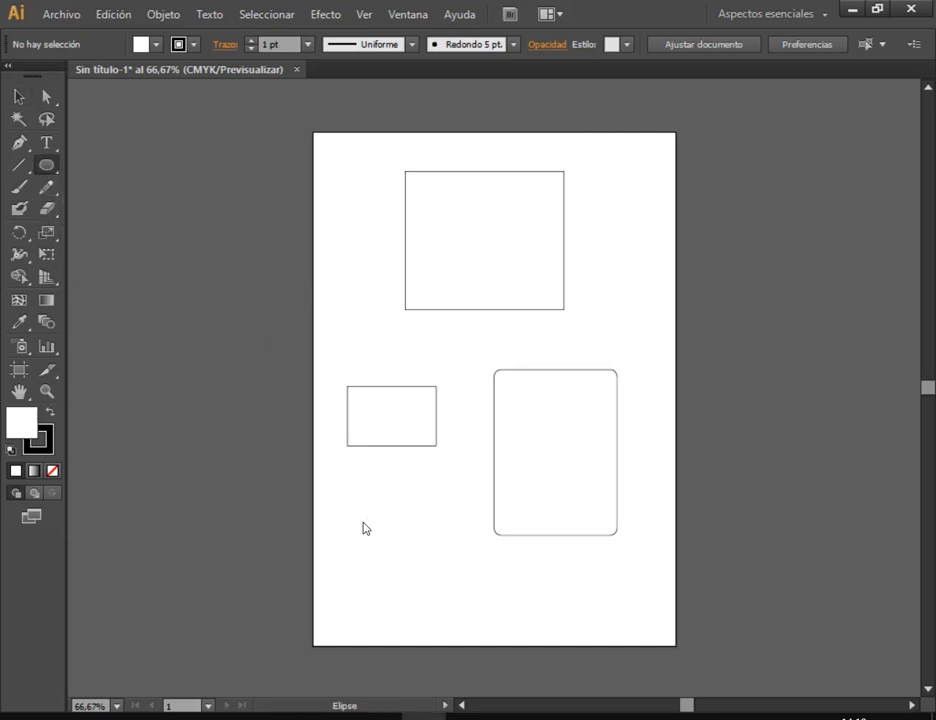
drag(360, 508, 449, 614)
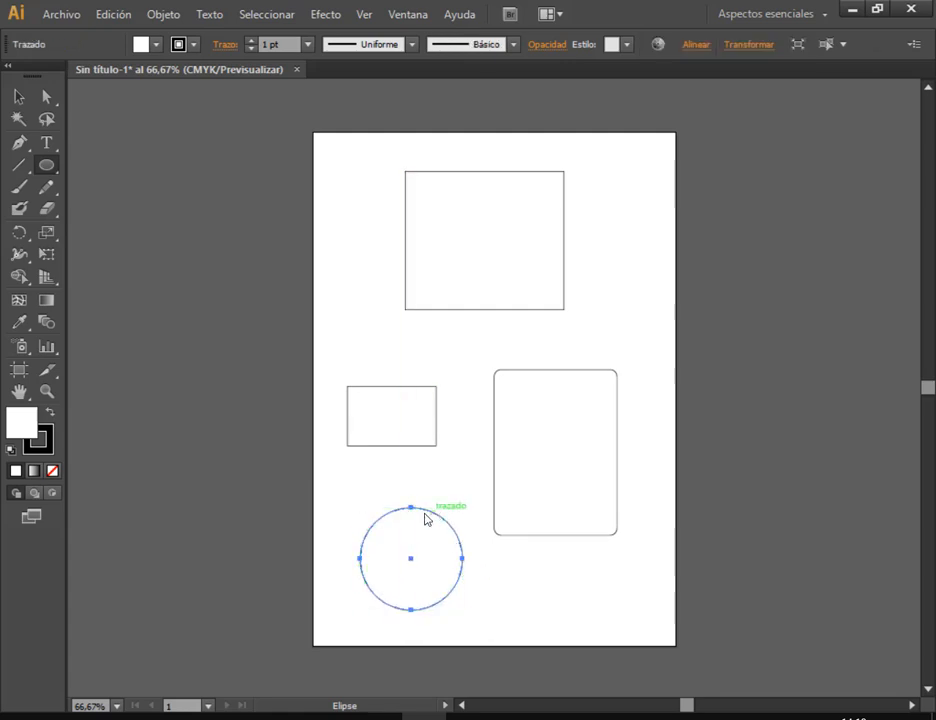
Draw a hexagon overlapping the large rectangle's right edge and a small five-pointed star above the small rectangle
drag(46, 165, 155, 229)
mouse_move(581, 251)
mouse_down()
mouse_move(619, 297)
mouse_move(608, 305)
mouse_move(600, 272)
mouse_move(602, 289)
mouse_move(587, 286)
mouse_move(623, 274)
mouse_move(587, 280)
mouse_move(635, 296)
mouse_move(589, 330)
mouse_move(640, 320)
mouse_move(641, 297)
mouse_move(612, 274)
mouse_move(600, 278)
mouse_move(597, 293)
mouse_move(606, 295)
mouse_move(595, 295)
mouse_move(606, 313)
mouse_move(593, 281)
mouse_move(600, 289)
mouse_up()
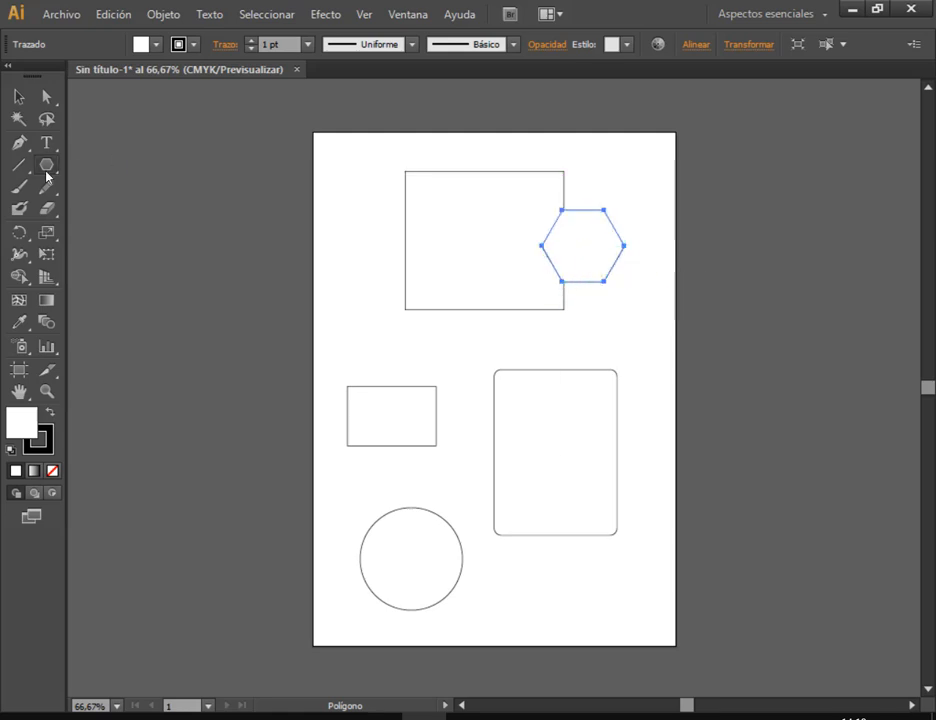
drag(46, 174, 170, 247)
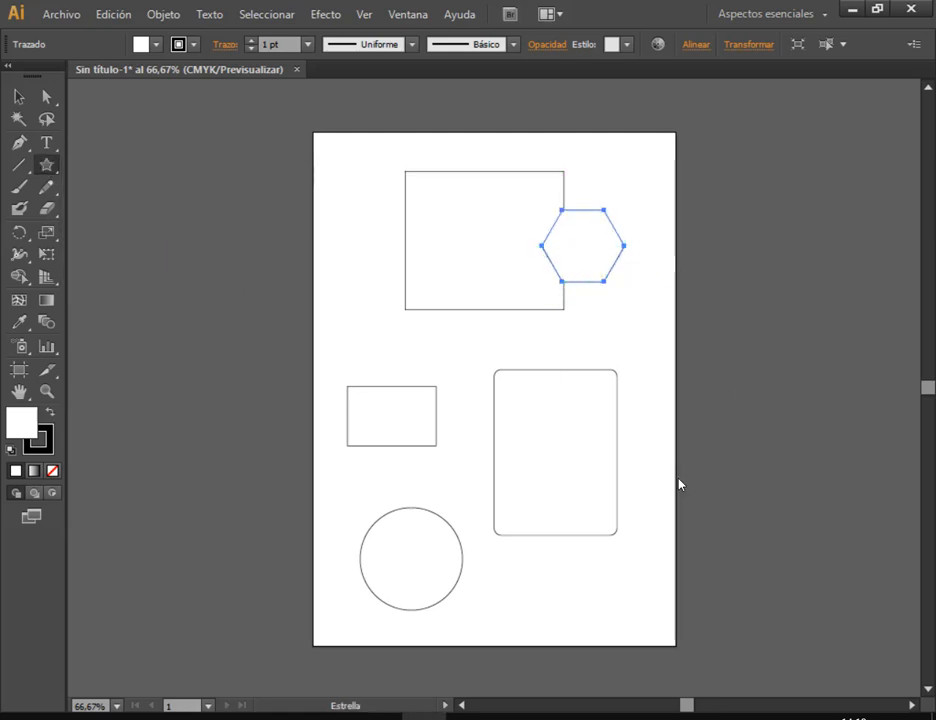
drag(387, 326, 413, 349)
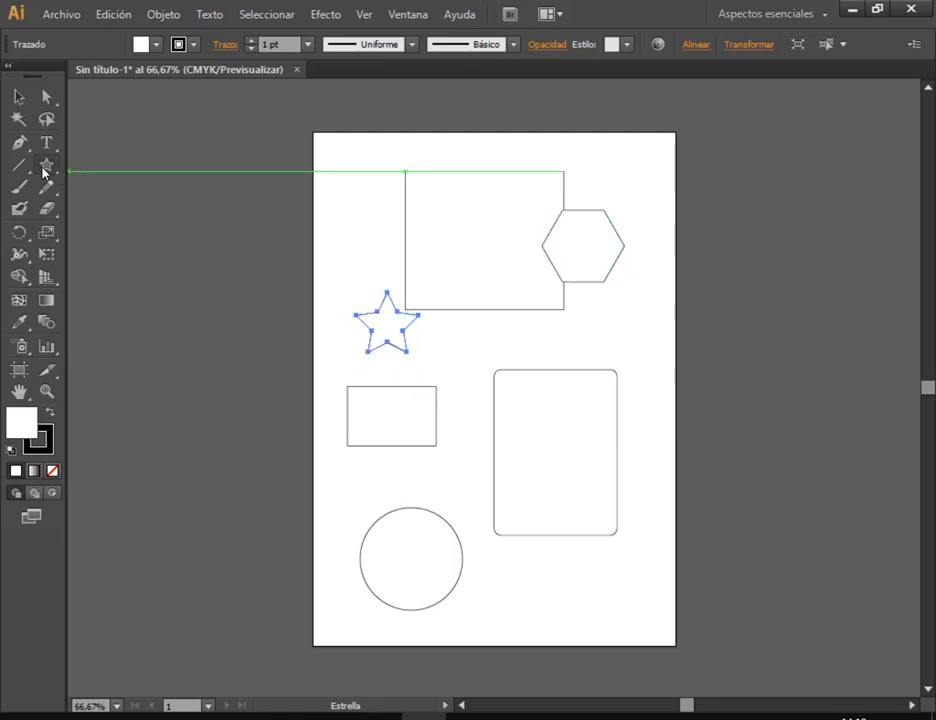
Reposition all six shapes one at a time so the hexagon and star clear the large rectangle, and deselect them
click(18, 96)
drag(603, 257, 637, 257)
drag(497, 253, 503, 236)
drag(386, 325, 376, 336)
drag(525, 440, 539, 419)
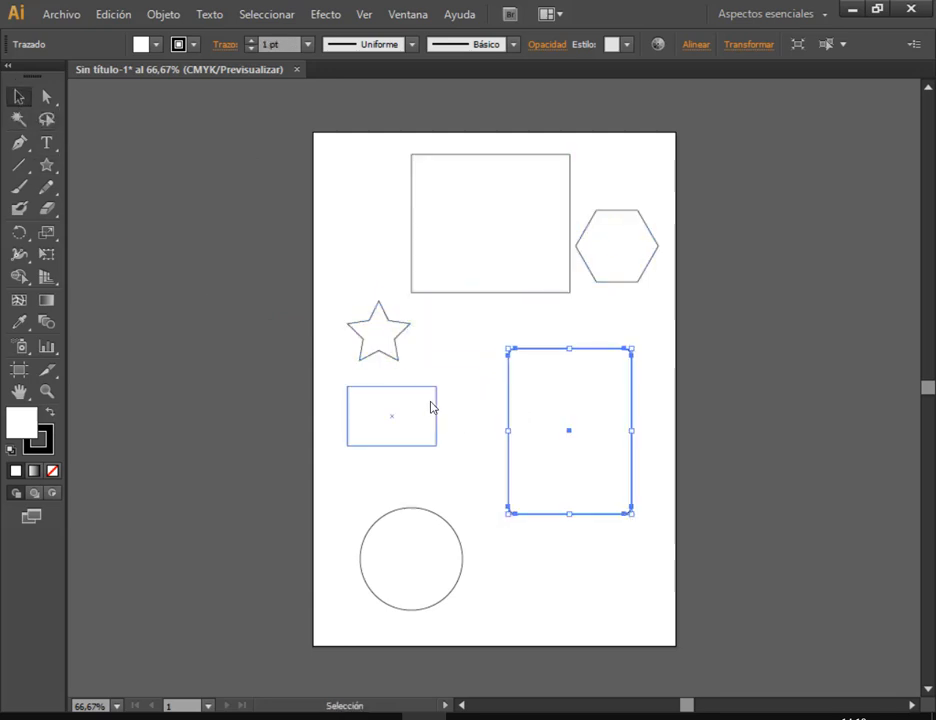
drag(432, 407, 483, 407)
drag(441, 531, 435, 499)
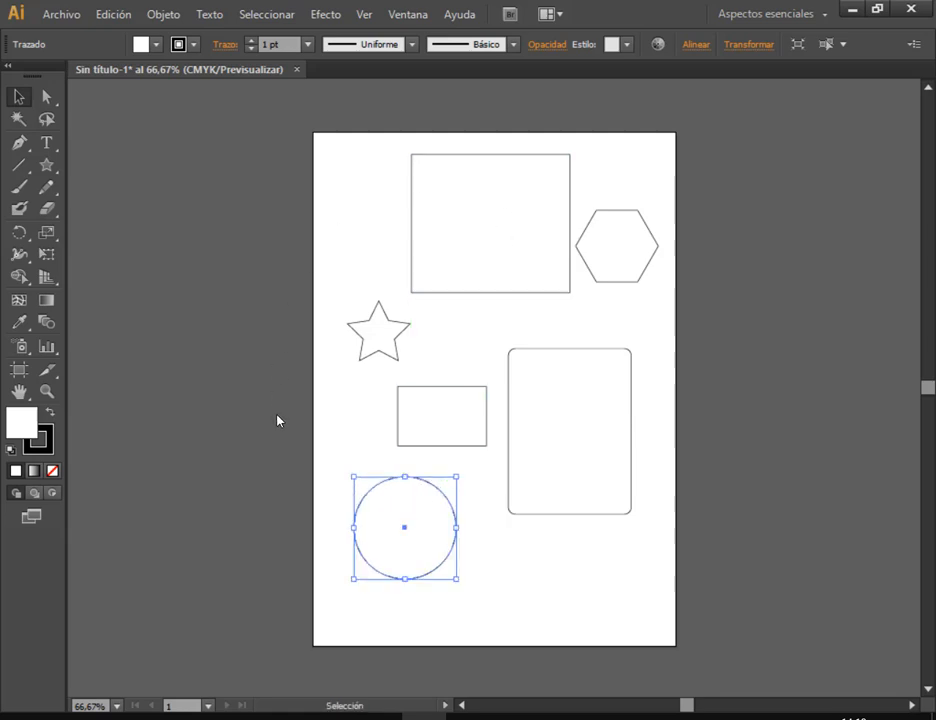
click(749, 326)
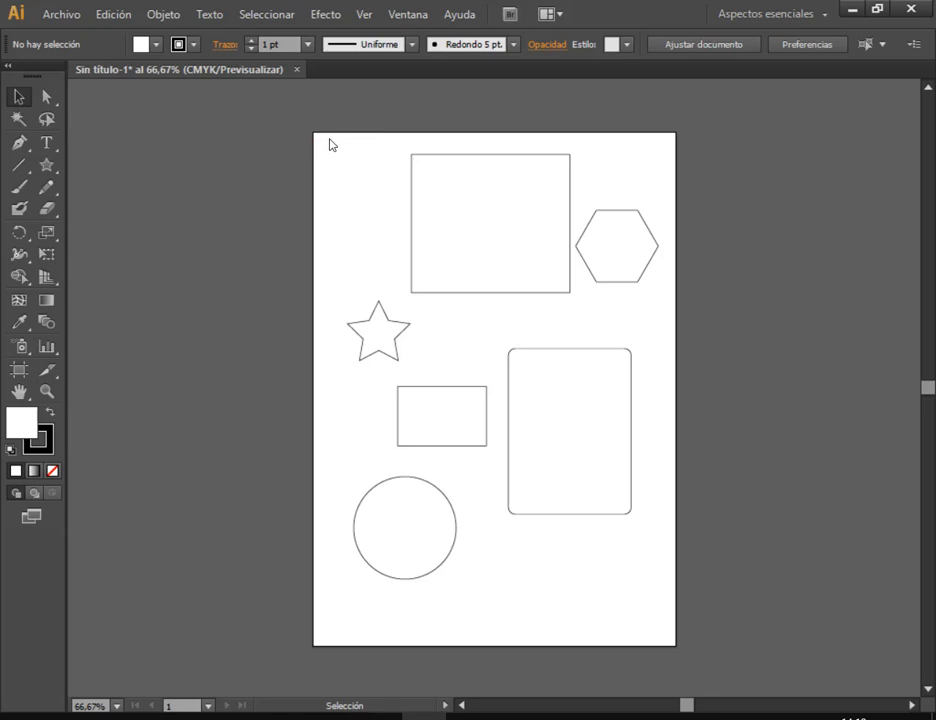
Marquee-select all six shapes and deselect them, and do the same with only the large rectangle and hexagon
drag(328, 146, 665, 612)
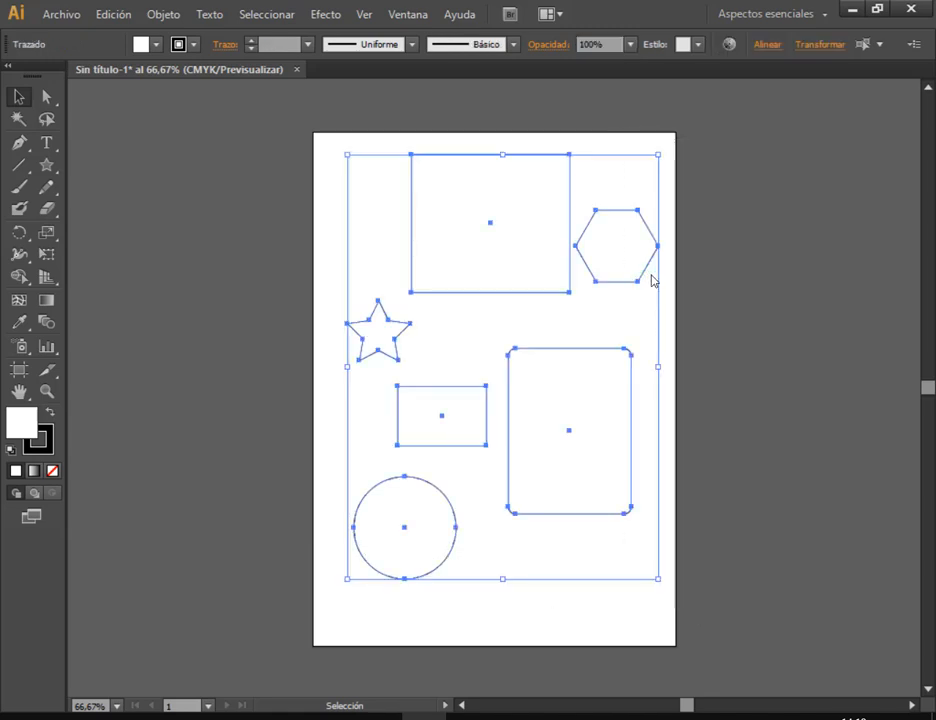
click(719, 326)
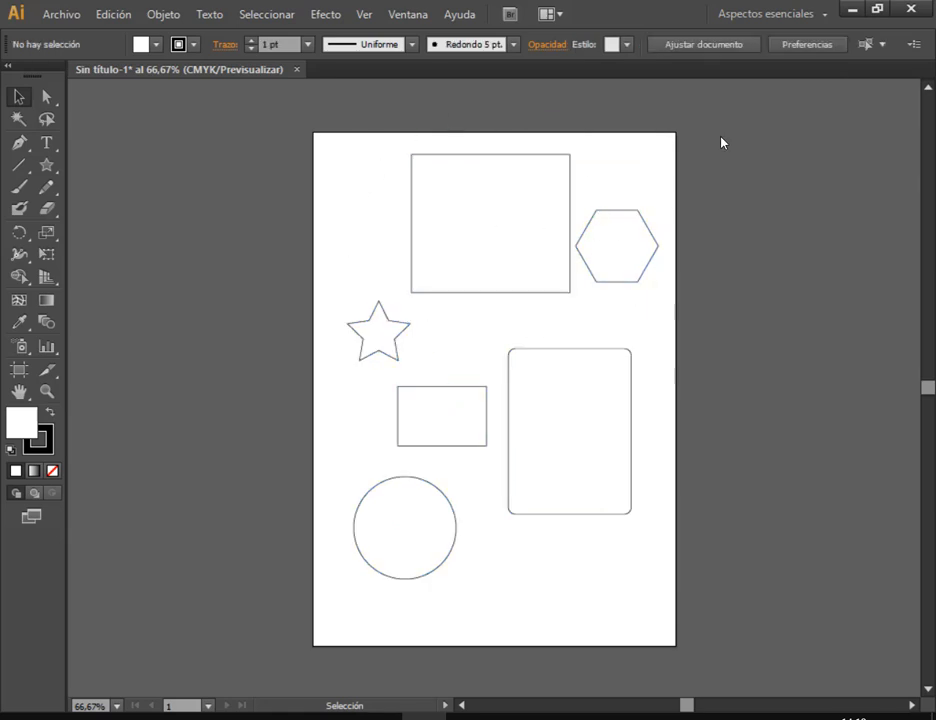
drag(664, 219, 420, 288)
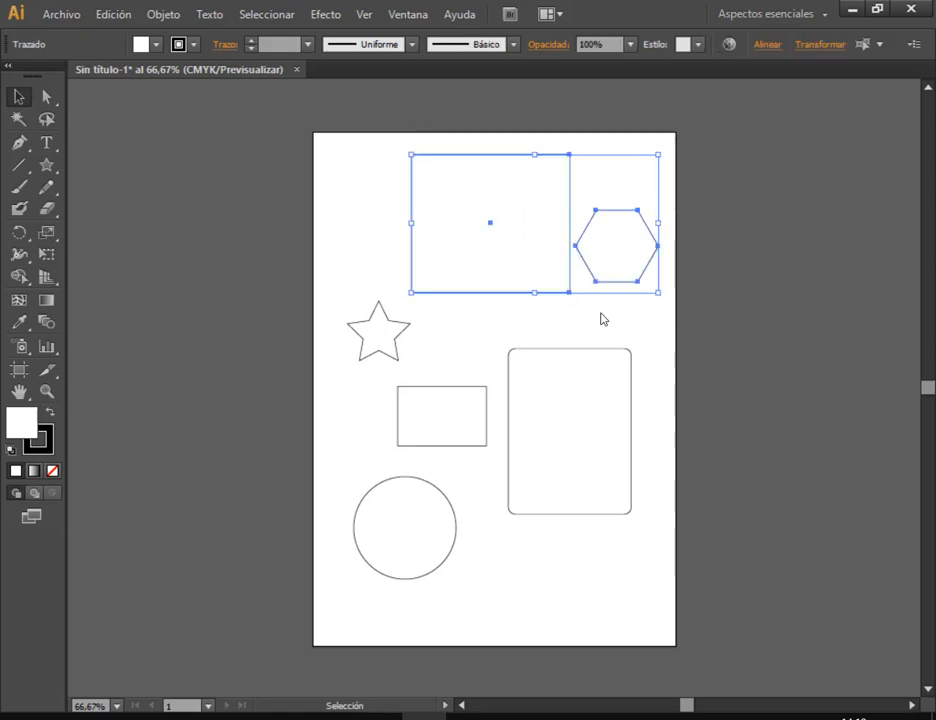
click(515, 150)
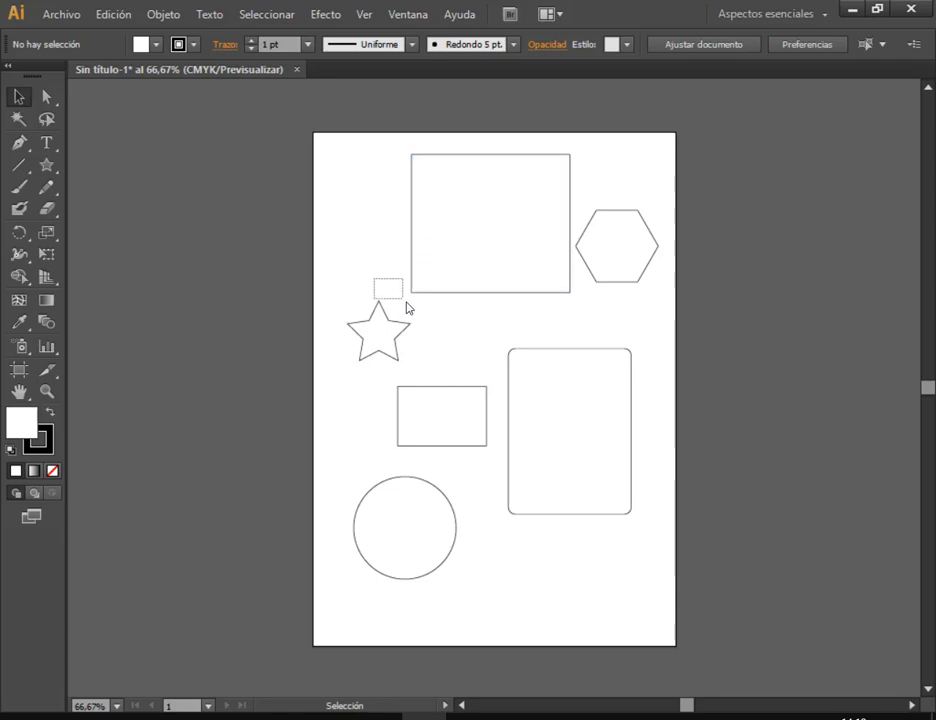
Select all six shapes by partly enclosing them, move them left together and back onto the artboard, and deselect them
drag(407, 307, 616, 492)
drag(538, 265, 348, 274)
drag(348, 274, 540, 267)
click(821, 301)
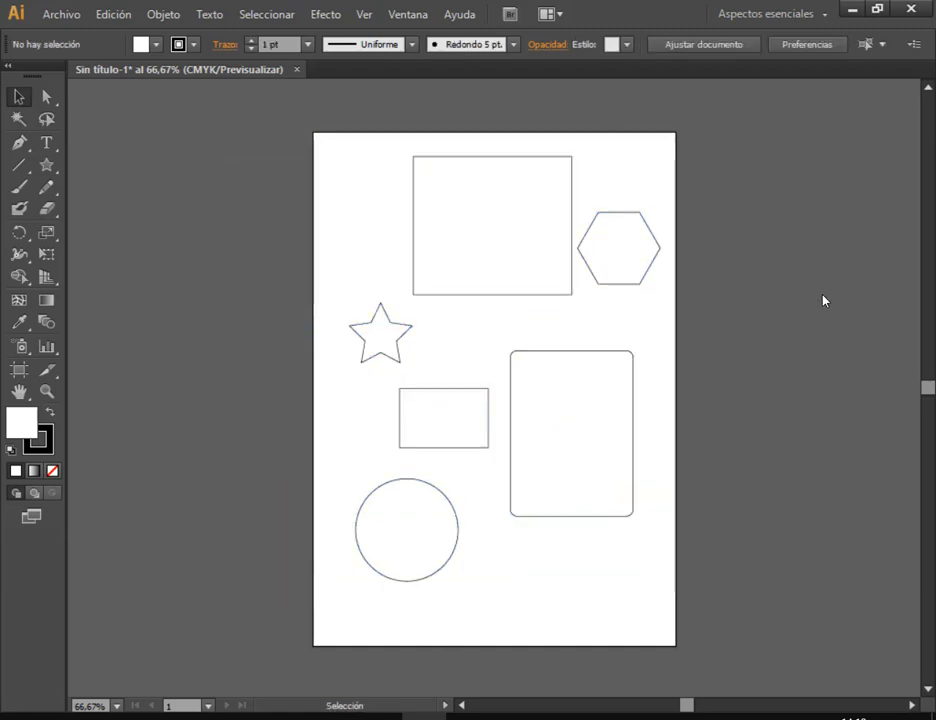
Move the circle up and right beneath the small rectangle and the star right to just above it, and deselect
click(519, 422)
drag(428, 499, 478, 478)
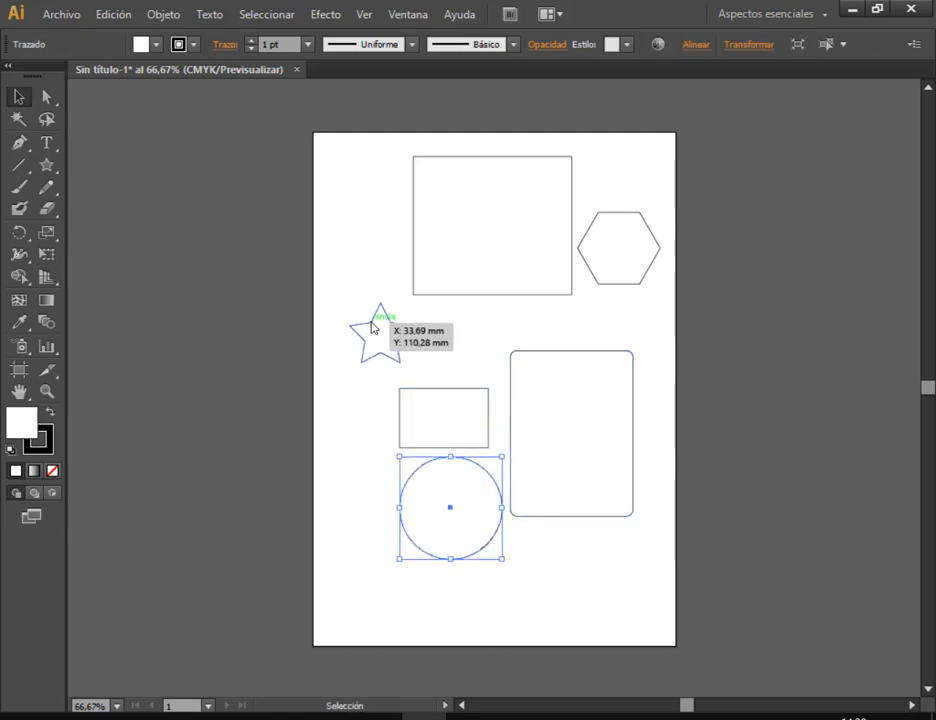
drag(372, 324, 420, 338)
click(477, 354)
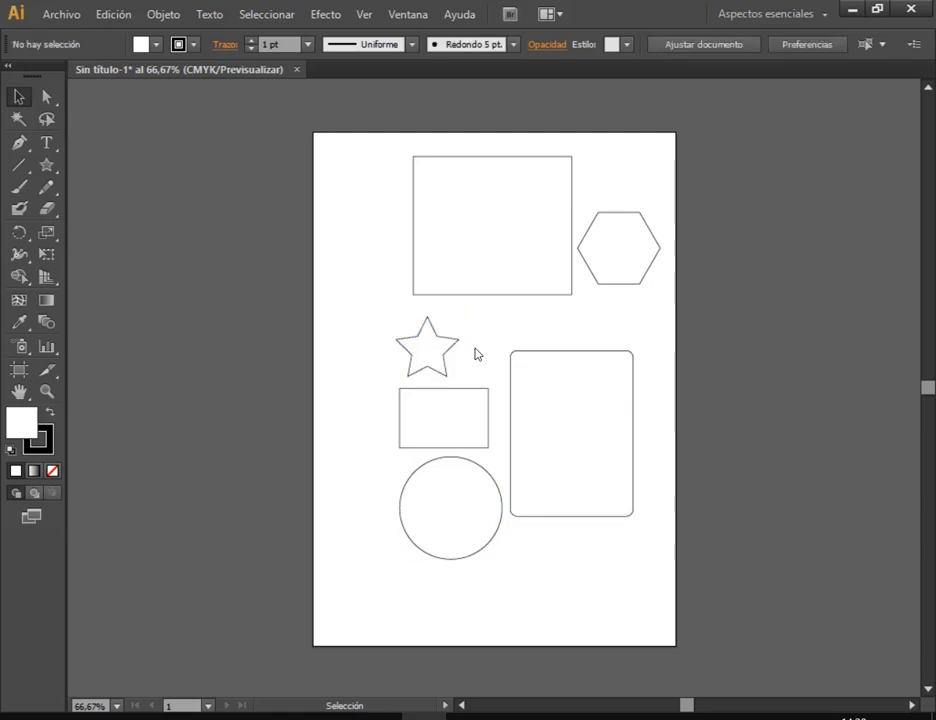
Marquee-select different combinations of the lower shapes, including the small and rounded rectangles together and the rounded rectangle alone, deselecting after each
drag(648, 337, 419, 538)
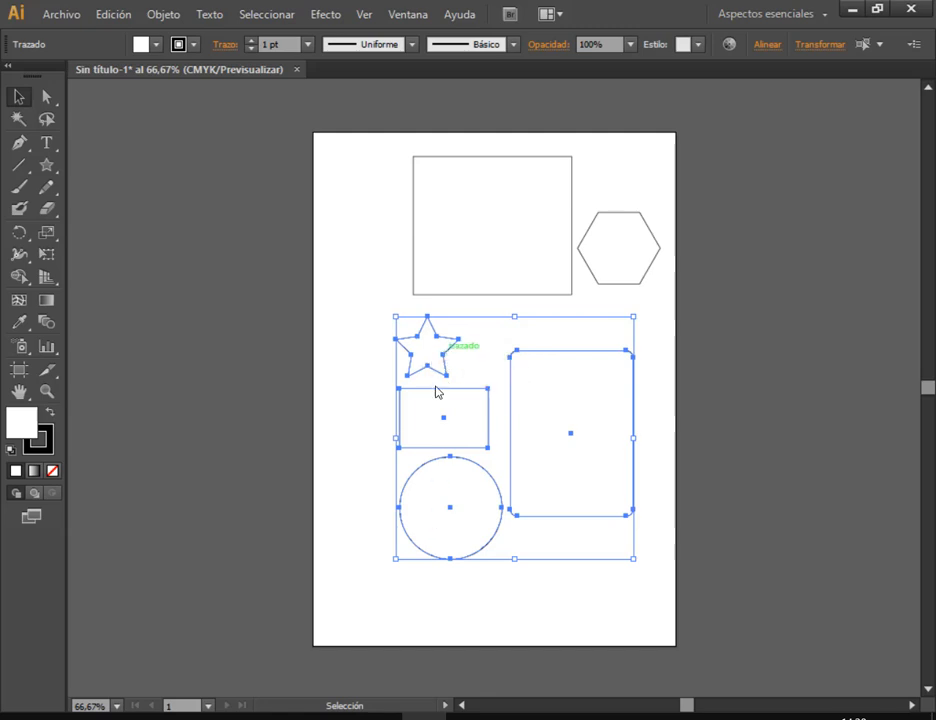
click(345, 439)
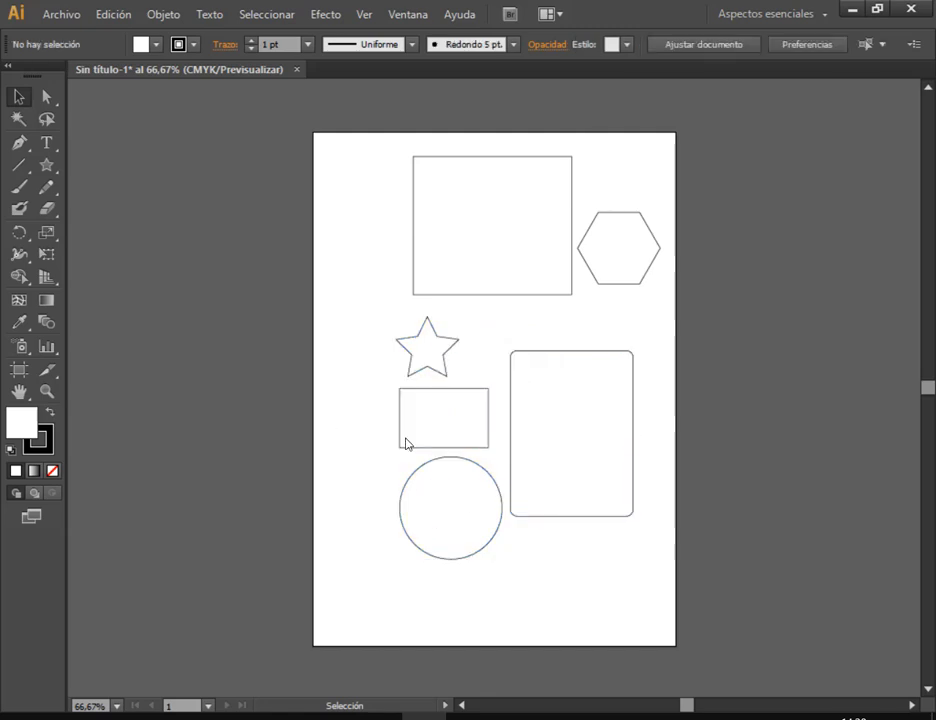
drag(386, 408, 590, 422)
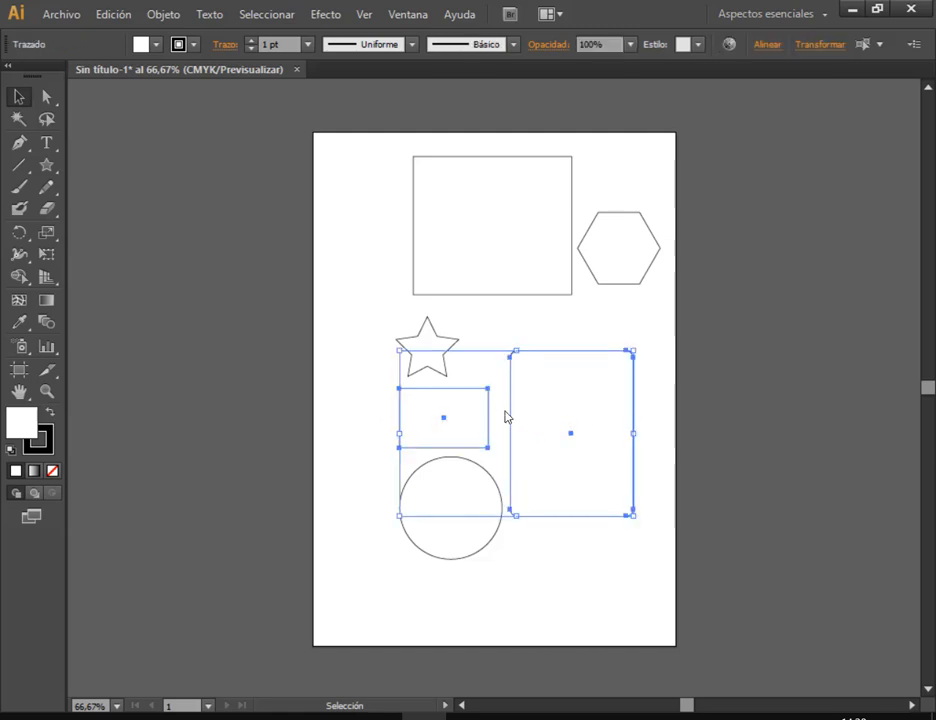
click(480, 332)
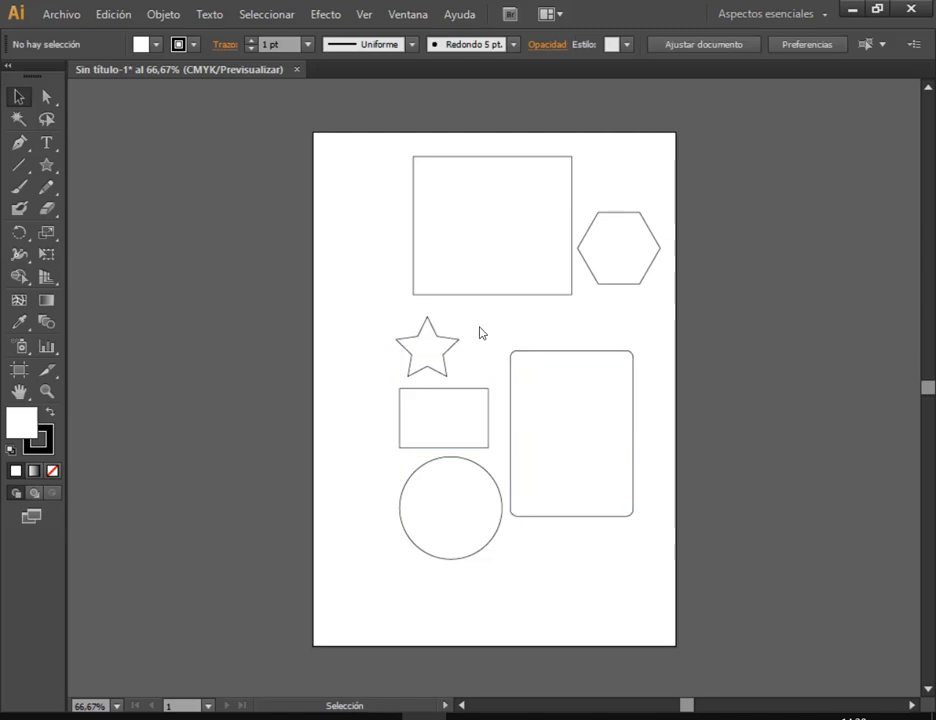
drag(503, 330, 629, 360)
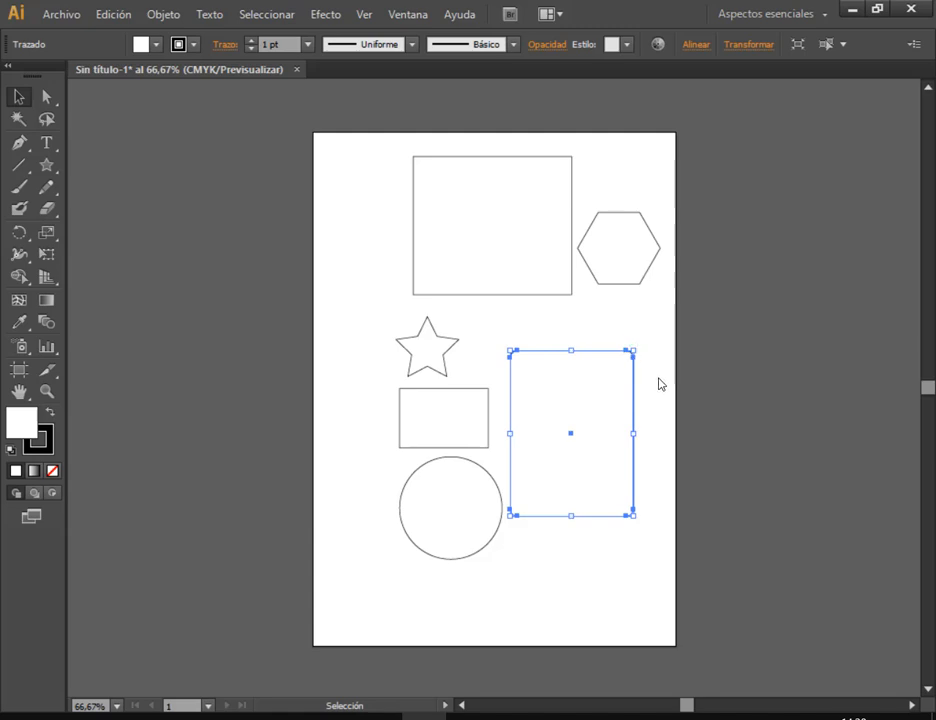
click(631, 316)
drag(626, 306, 423, 410)
click(665, 324)
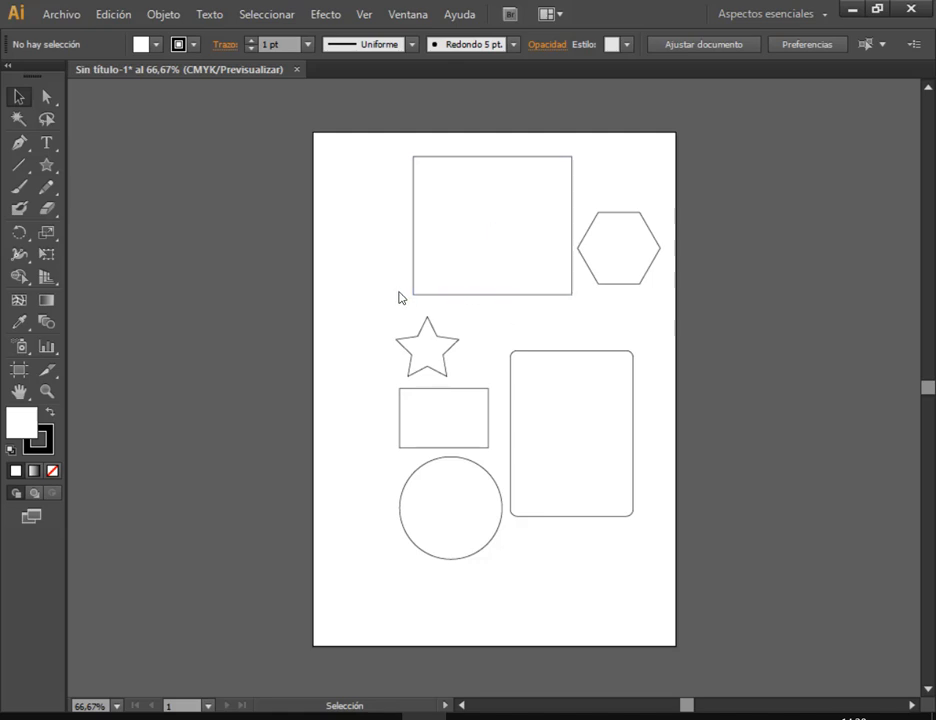
Select the large rectangle, star and small rectangle together, shift them up and left, scale them down slightly, and deselect them
drag(378, 278, 427, 423)
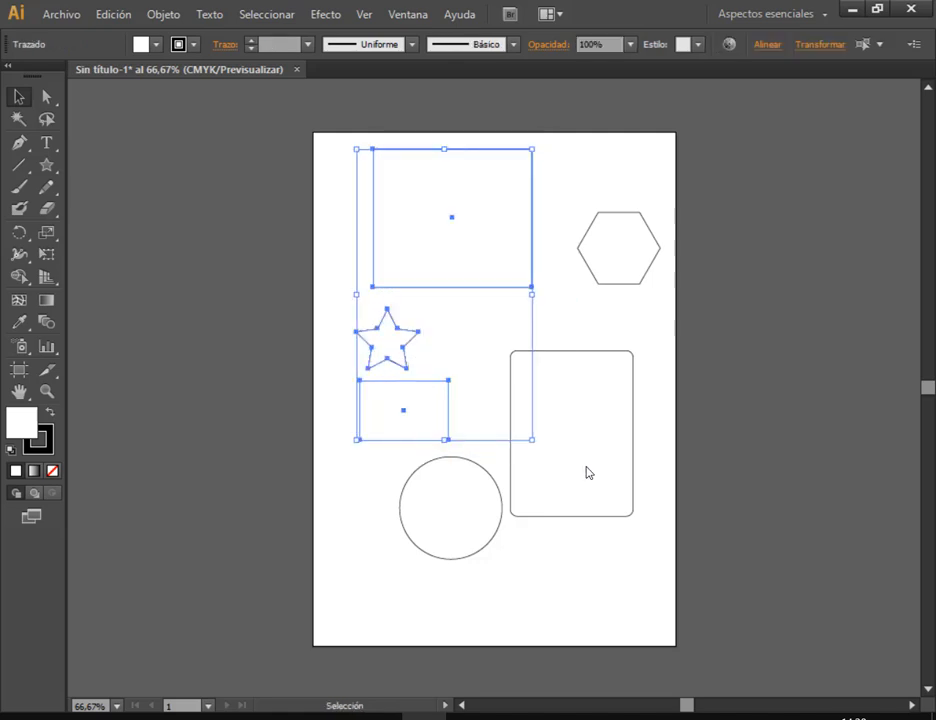
drag(531, 443, 511, 406)
click(562, 278)
Move the circle slightly up and left, the star right, and the small rectangle down and left individually, and deselect
drag(453, 484, 439, 475)
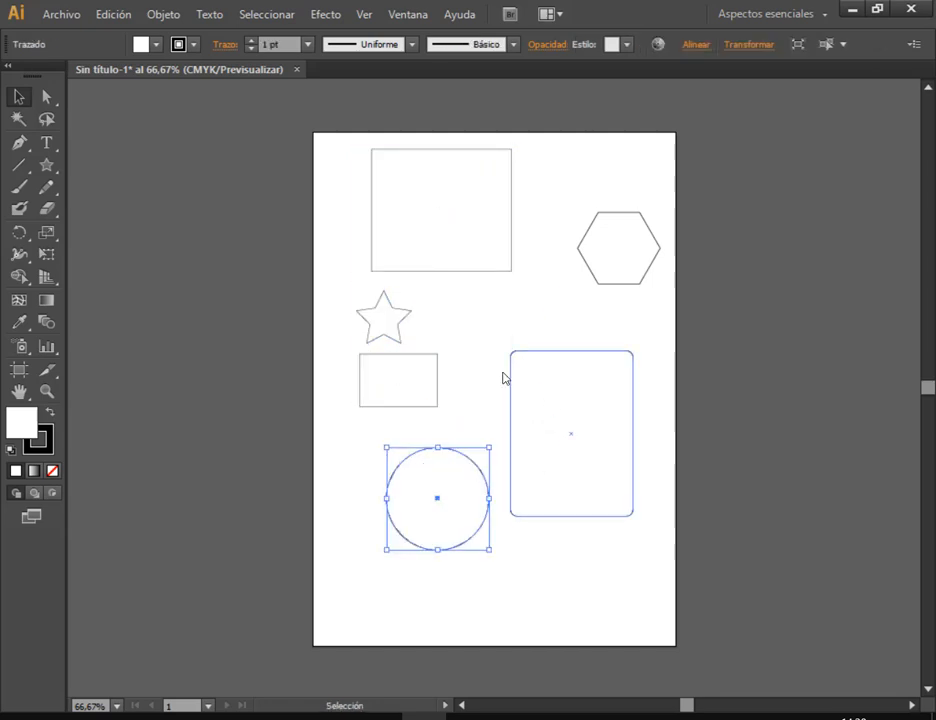
click(399, 370)
drag(397, 324, 451, 324)
drag(378, 400, 362, 421)
click(489, 397)
Switch to Google Meet to read the latest call chat messages and return to Illustrator
mouse_move(424, 715)
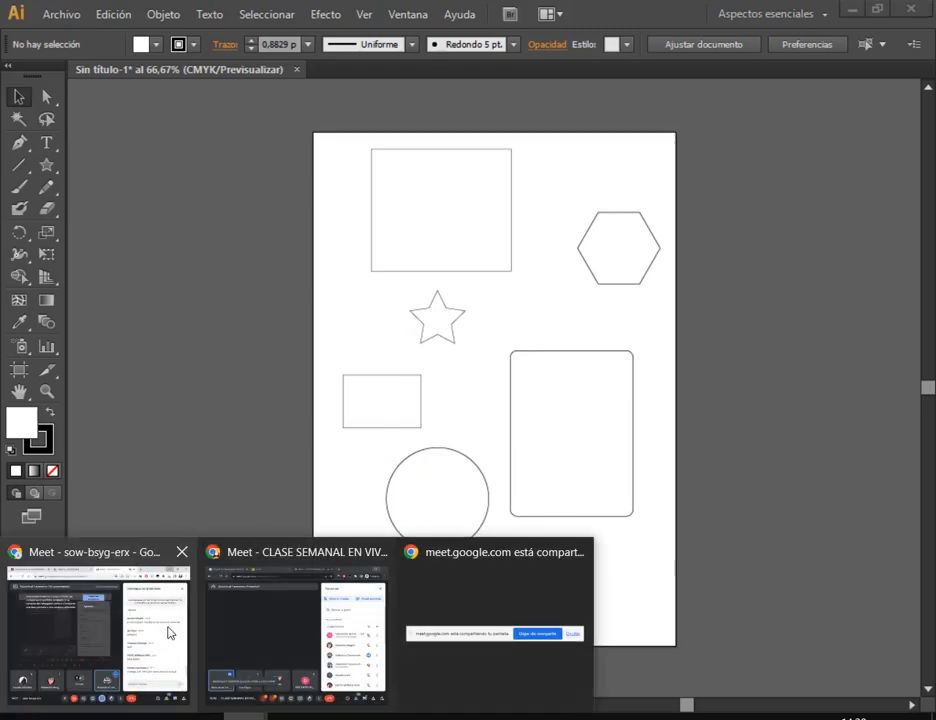
click(169, 631)
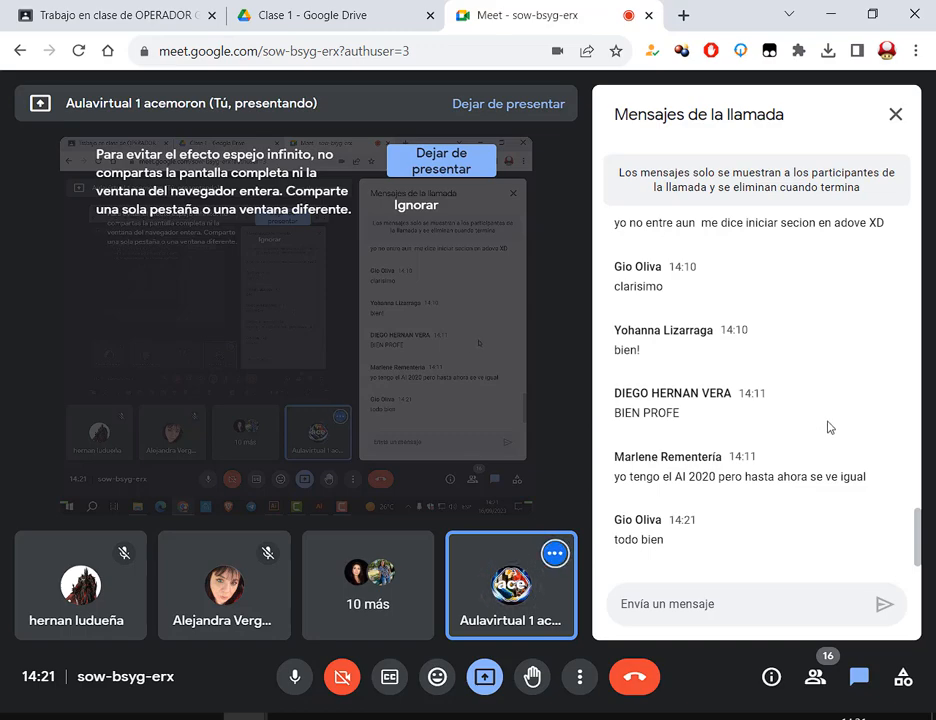
click(510, 717)
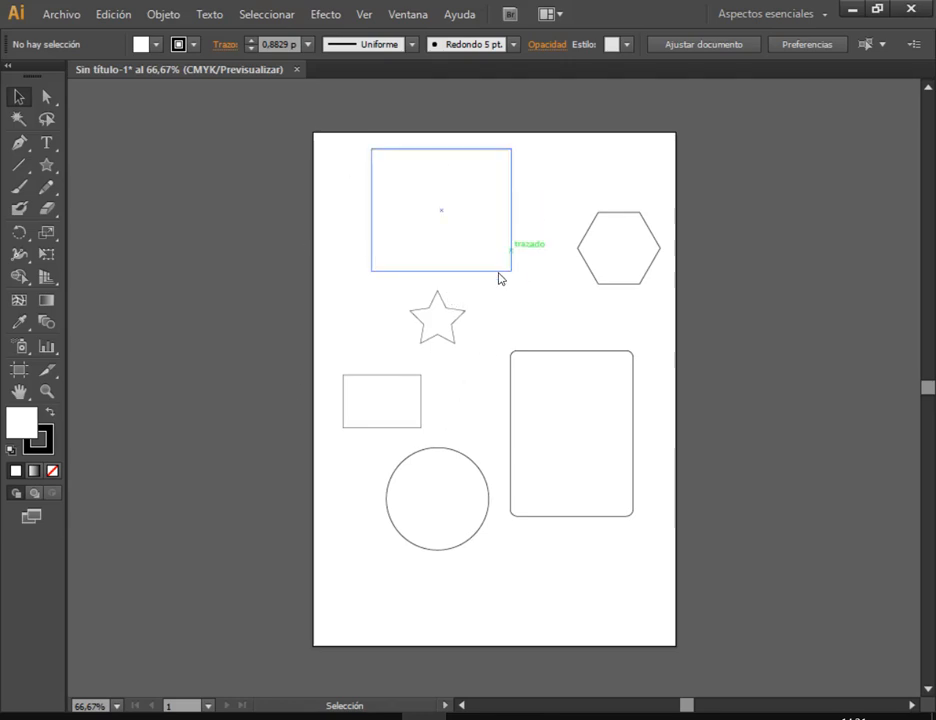
Delete the two rectangles, star, circle and rounded rectangle as one selection, and delete the remaining hexagon
drag(313, 256, 561, 482)
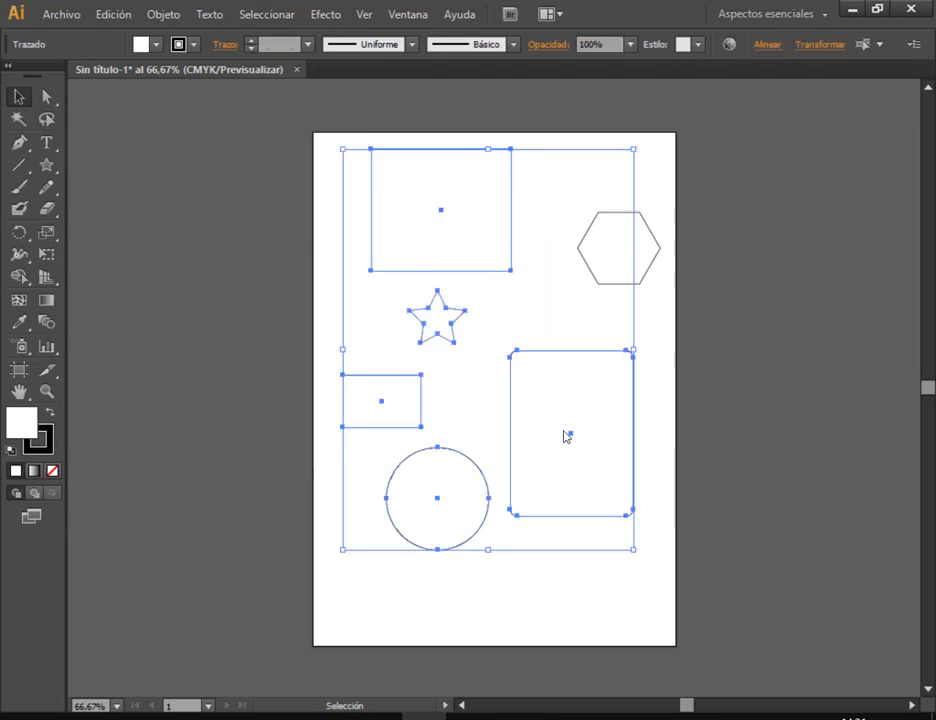
key(Delete)
click(605, 275)
key(Delete)
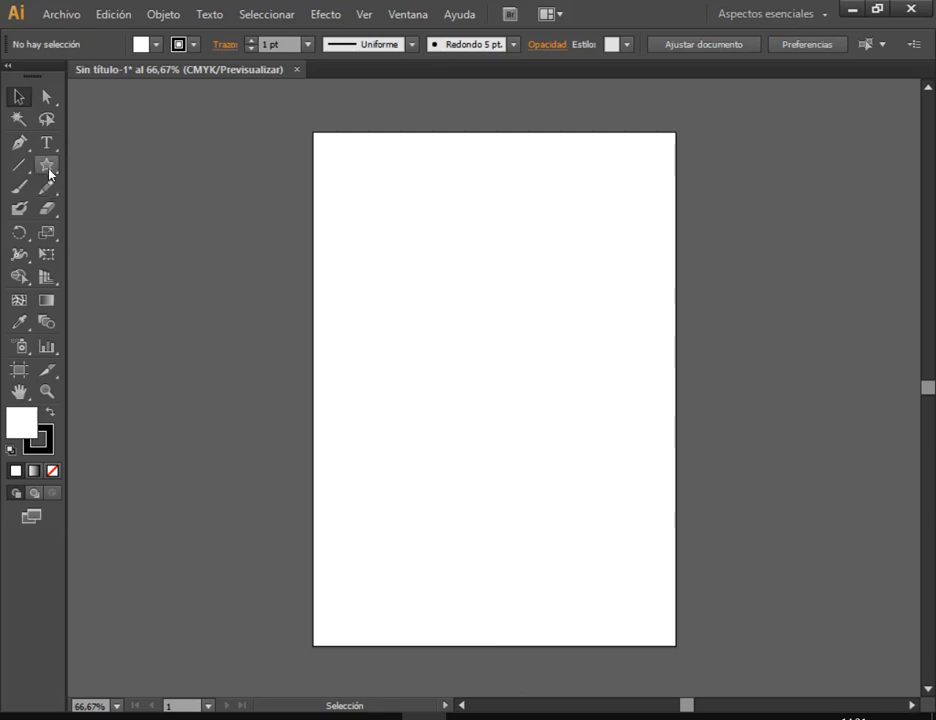
Draw a five-pointed star in the artboard's upper left area and show the available shape tools again
drag(47, 172, 62, 178)
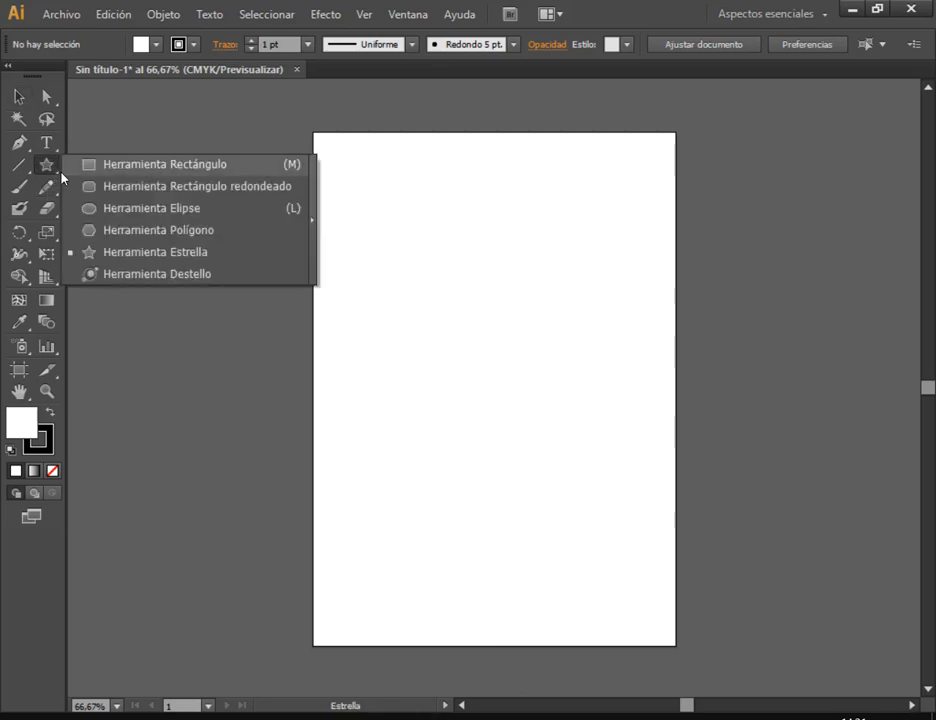
click(169, 251)
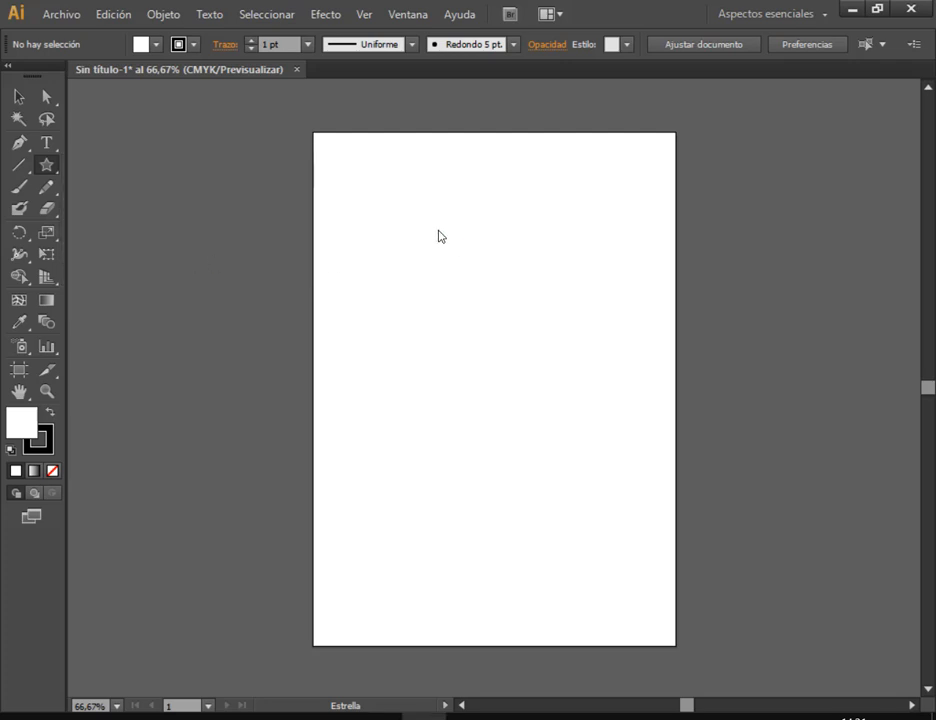
drag(437, 224, 474, 263)
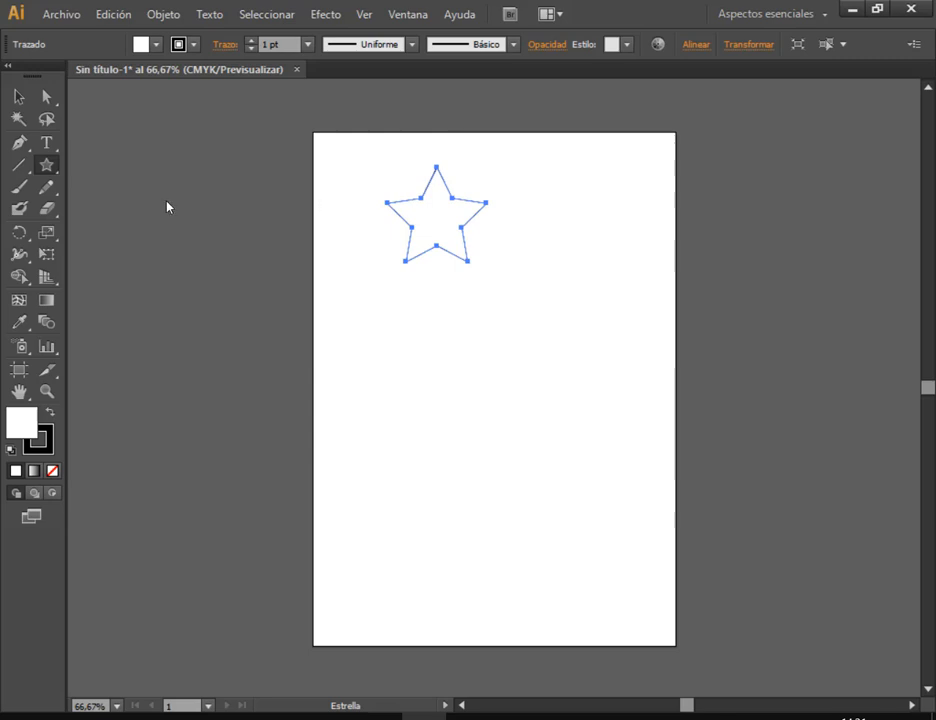
click(45, 165)
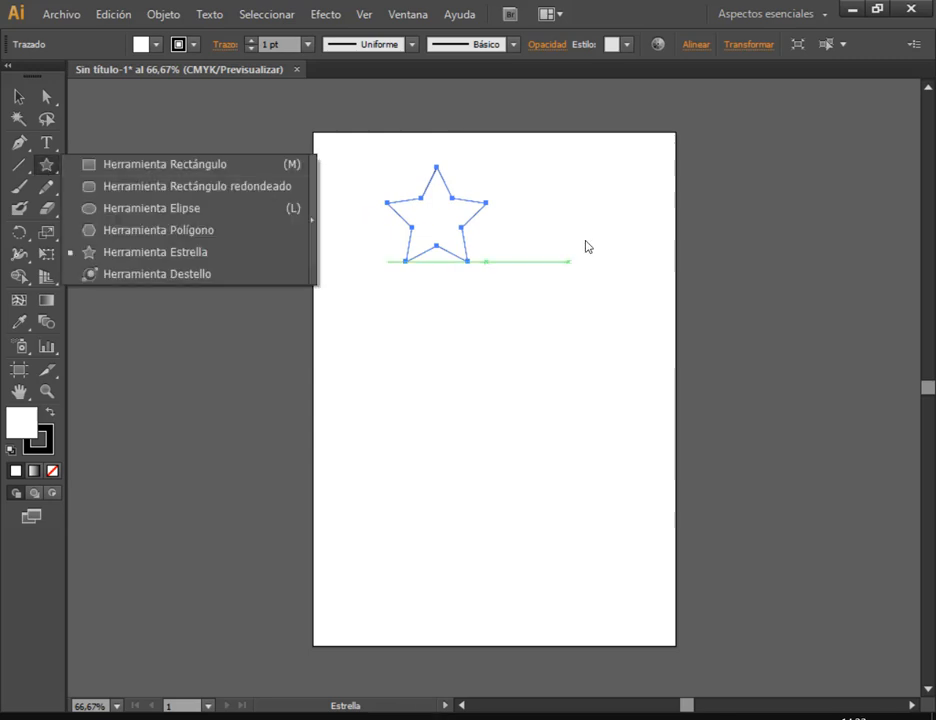
Draw a hexagon with the Polygon tool near the artboard's center, below and right of the star, and deselect it
click(205, 229)
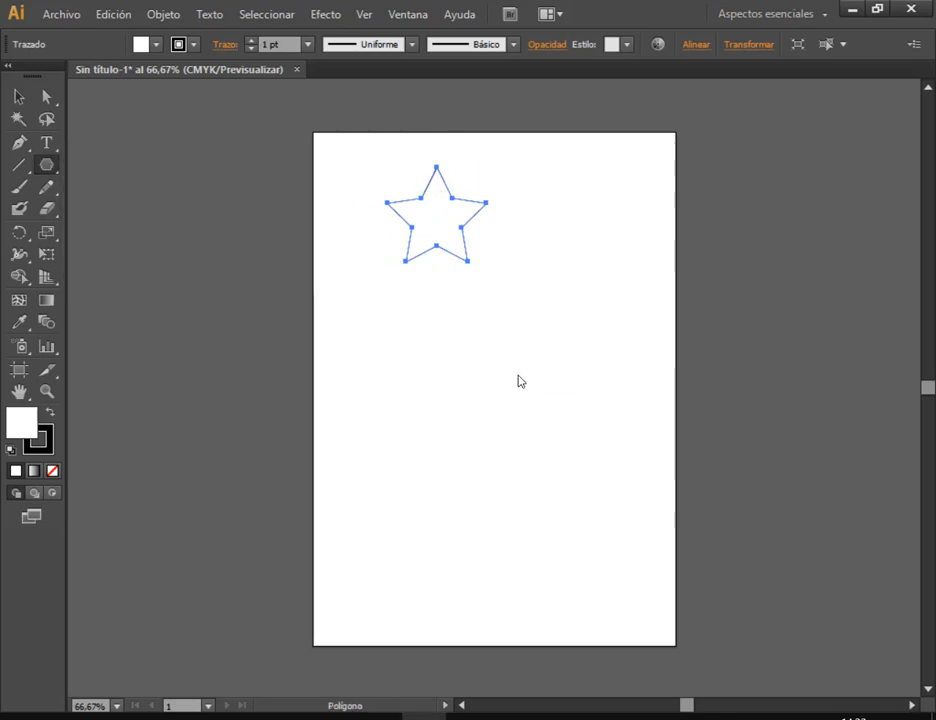
drag(518, 378, 527, 418)
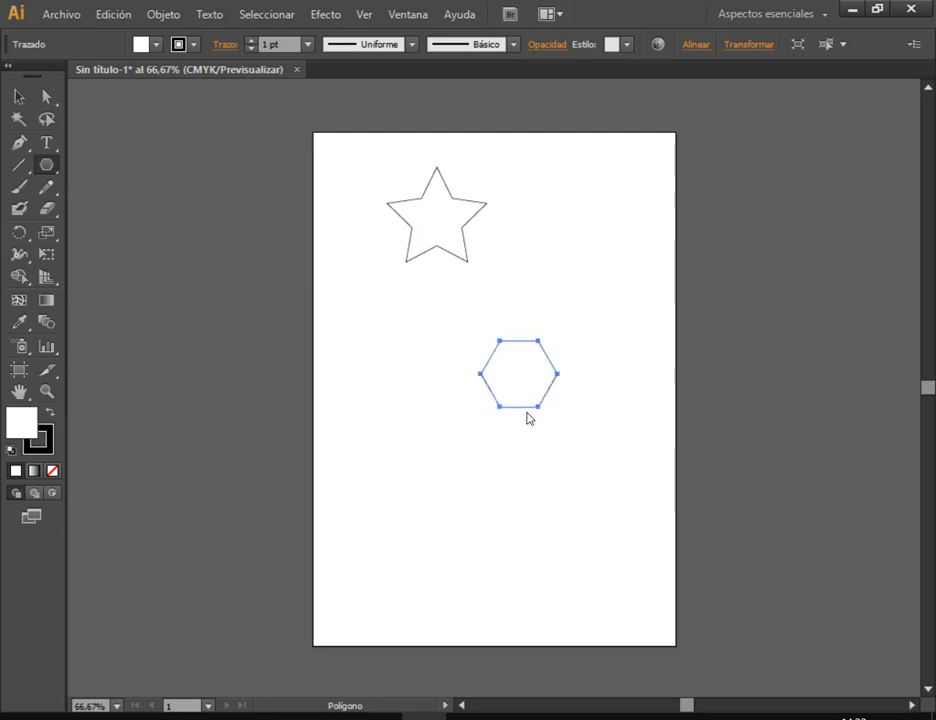
click(18, 96)
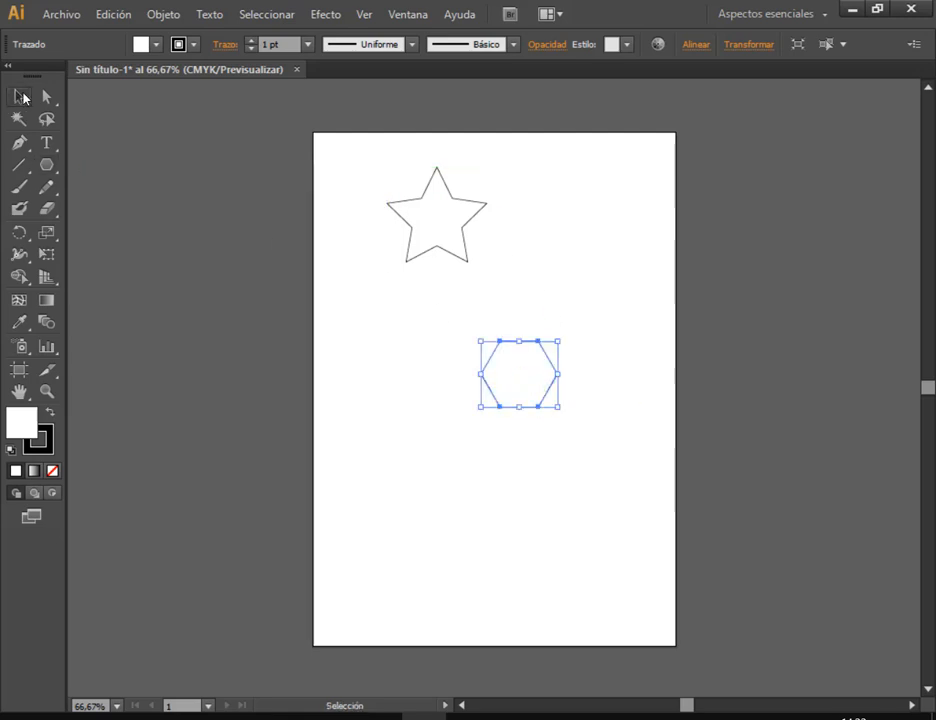
click(723, 301)
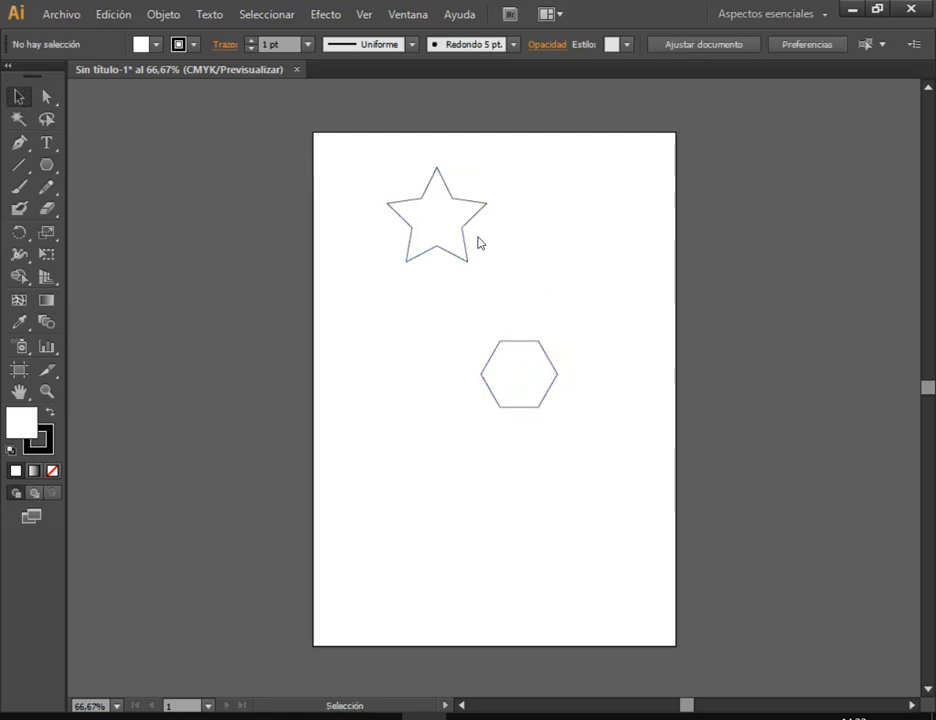
Arrange the star and hexagon side by side near the artboard's upper edge, star on the left, and deselect
key(ctrl+plus)
key(space)
drag(505, 238, 478, 308)
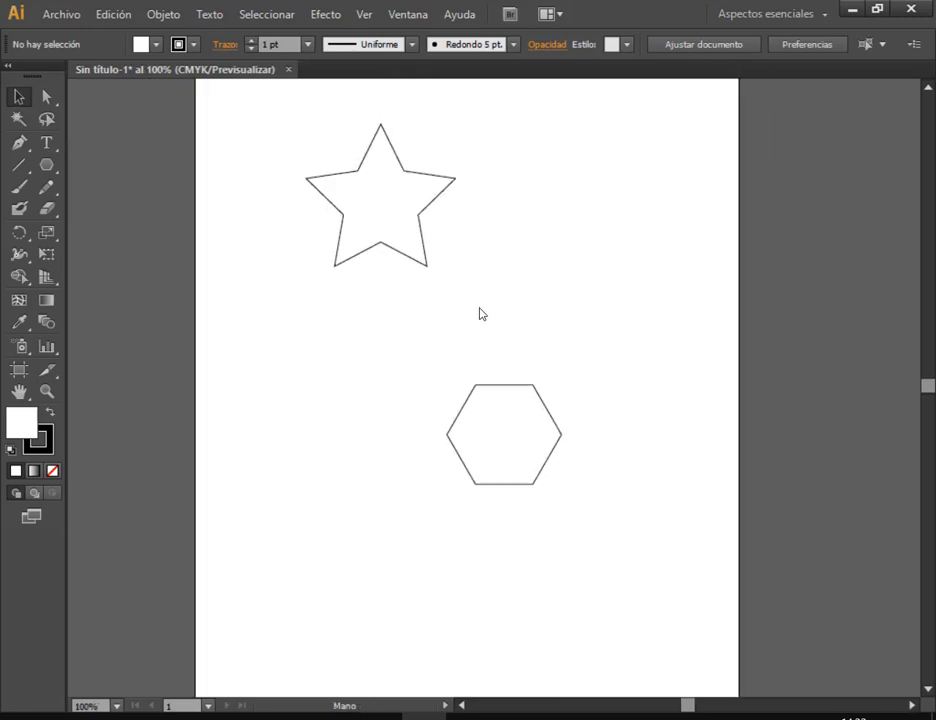
scroll(727, 214, up, 5)
scroll(389, 374, down, 1)
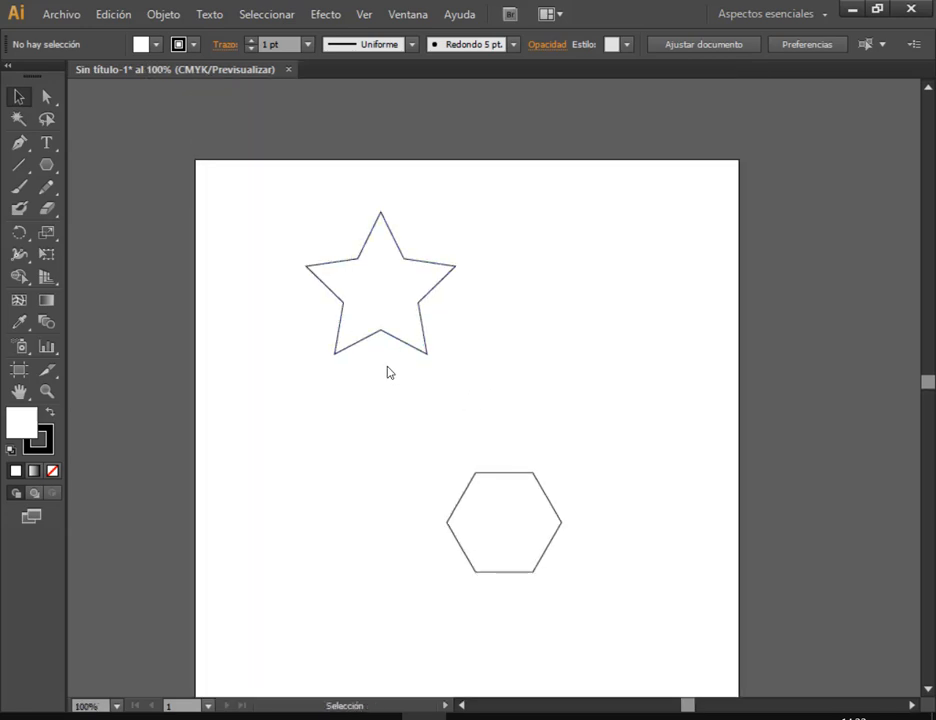
click(380, 303)
drag(518, 518, 620, 267)
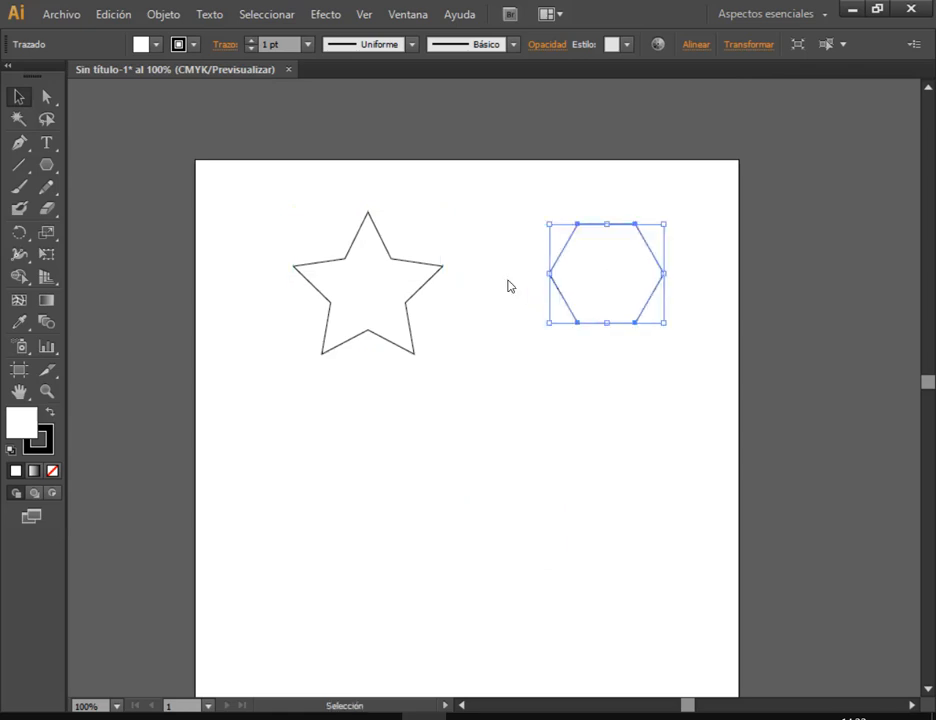
drag(378, 299, 341, 282)
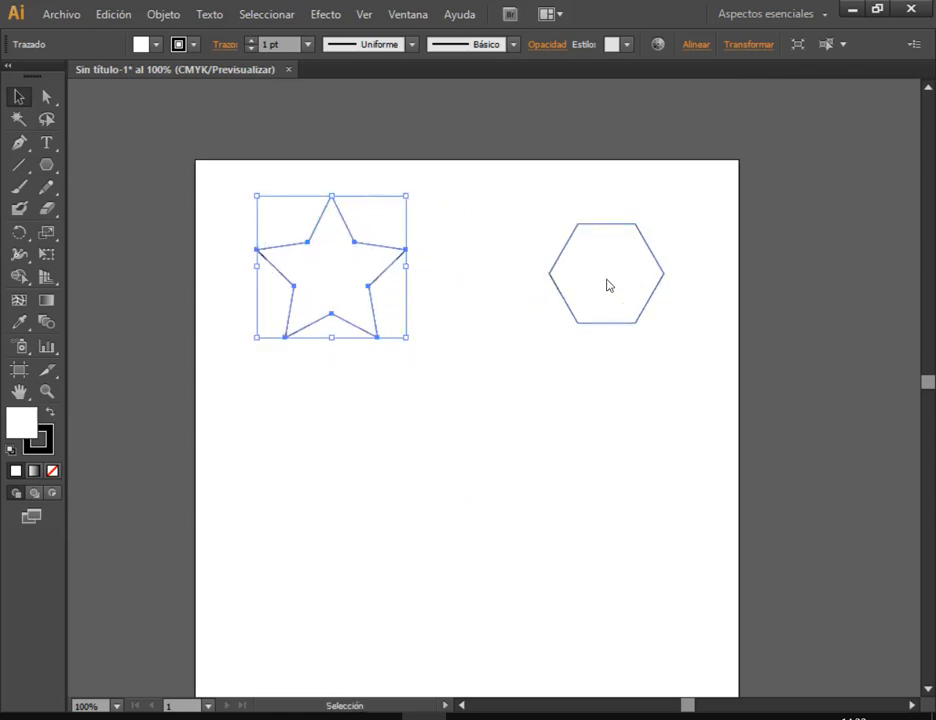
drag(603, 267, 622, 256)
drag(365, 278, 365, 266)
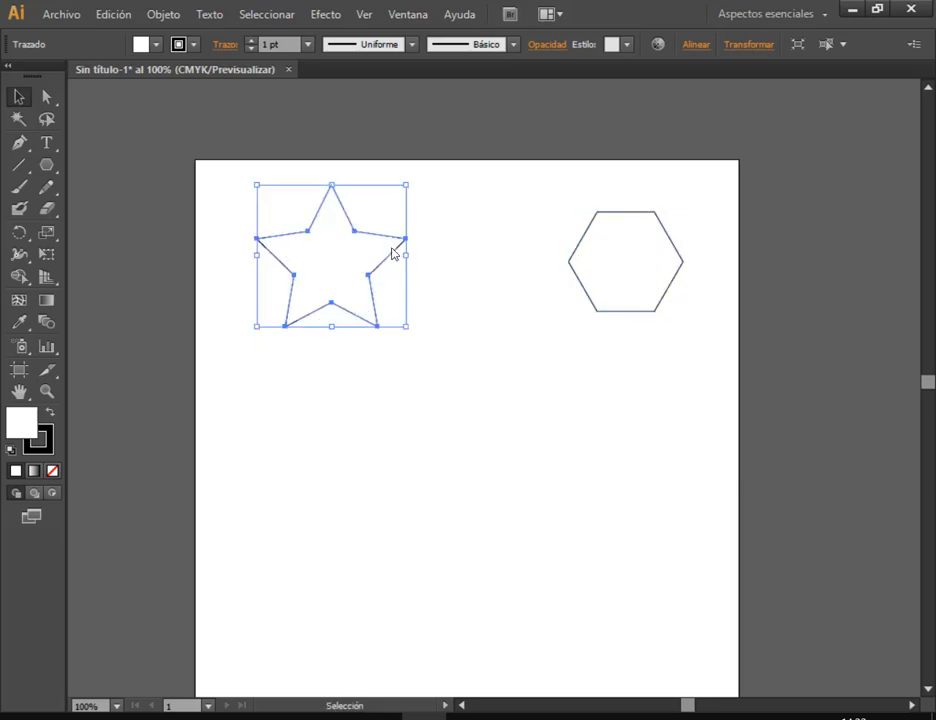
click(645, 259)
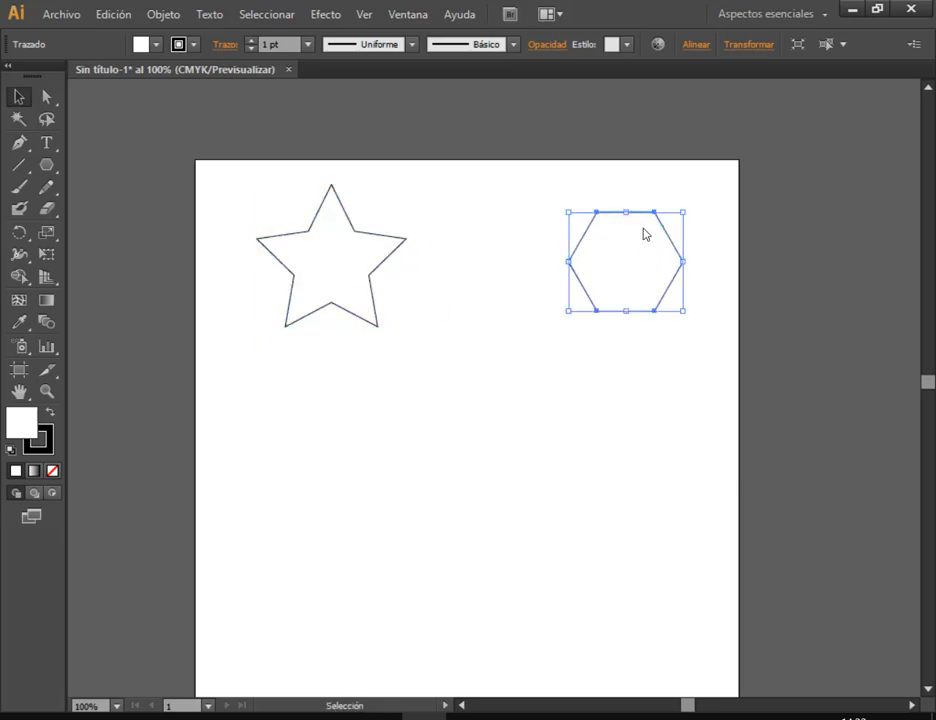
click(444, 391)
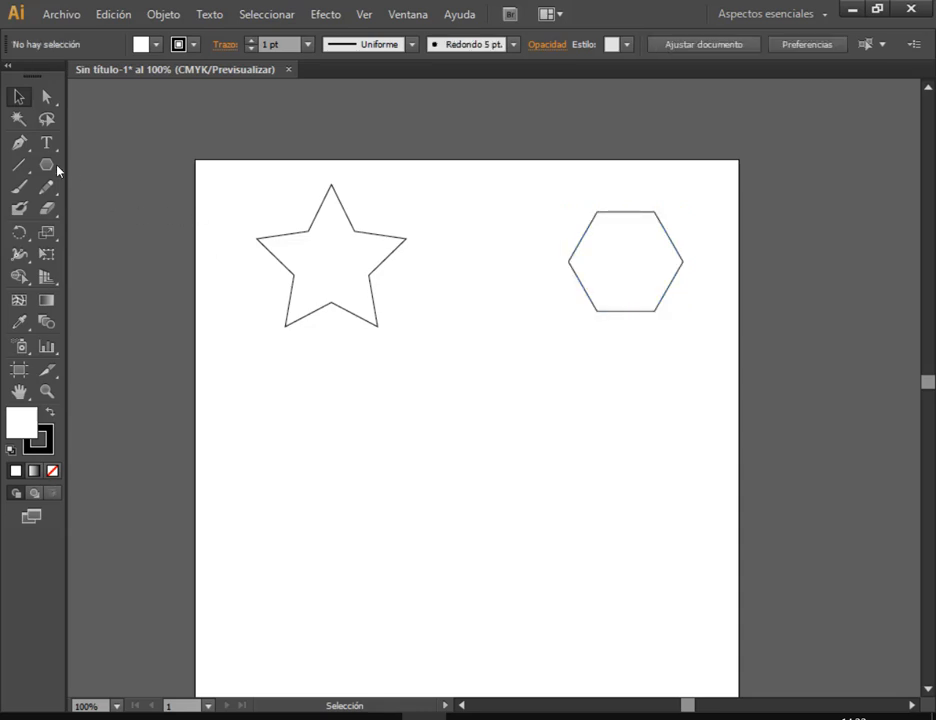
Open the numeric settings for a new star below the shapes and move the dialog clear of the five-pointed star
drag(46, 165, 119, 253)
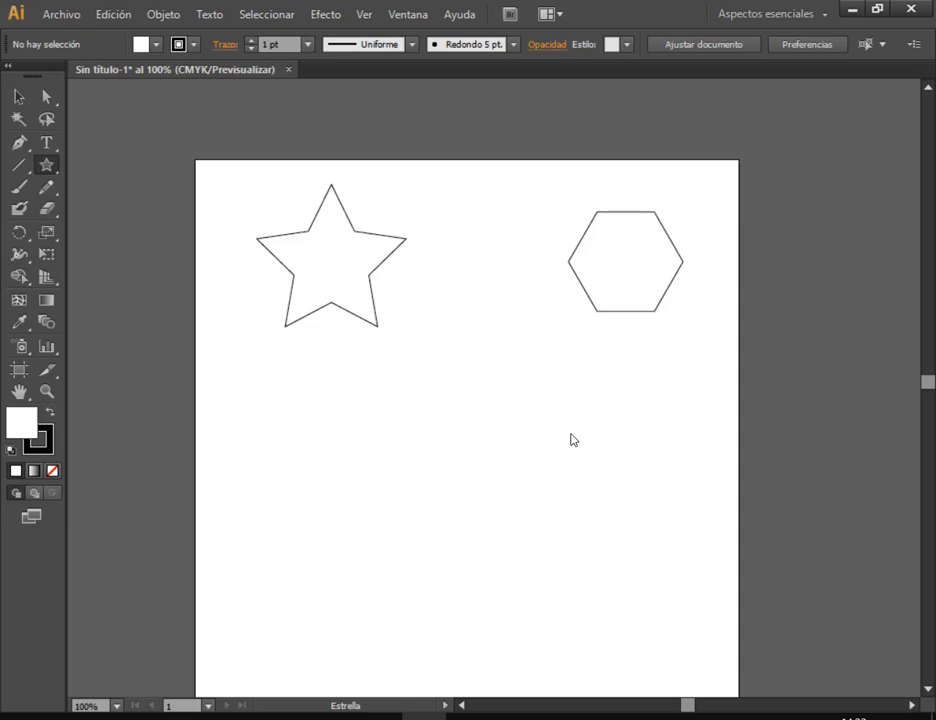
click(491, 373)
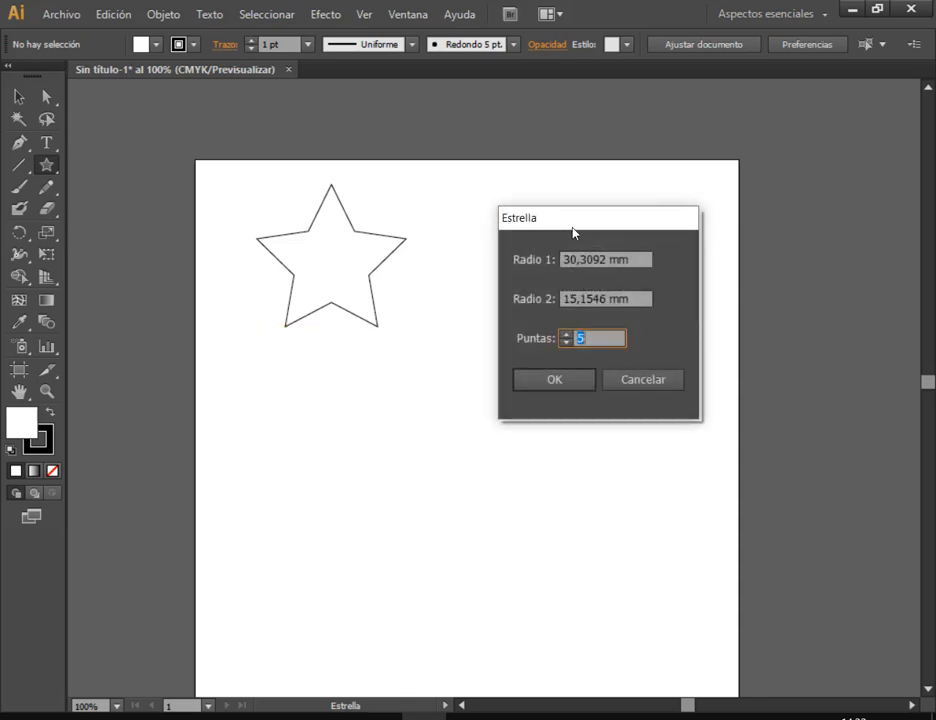
drag(572, 228, 474, 215)
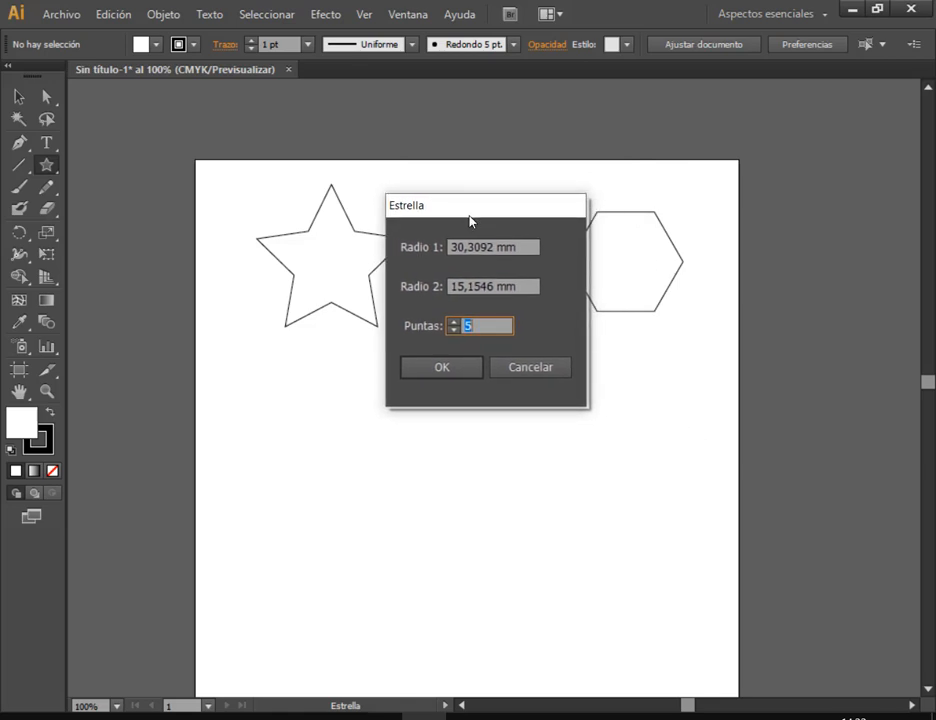
drag(526, 250, 443, 250)
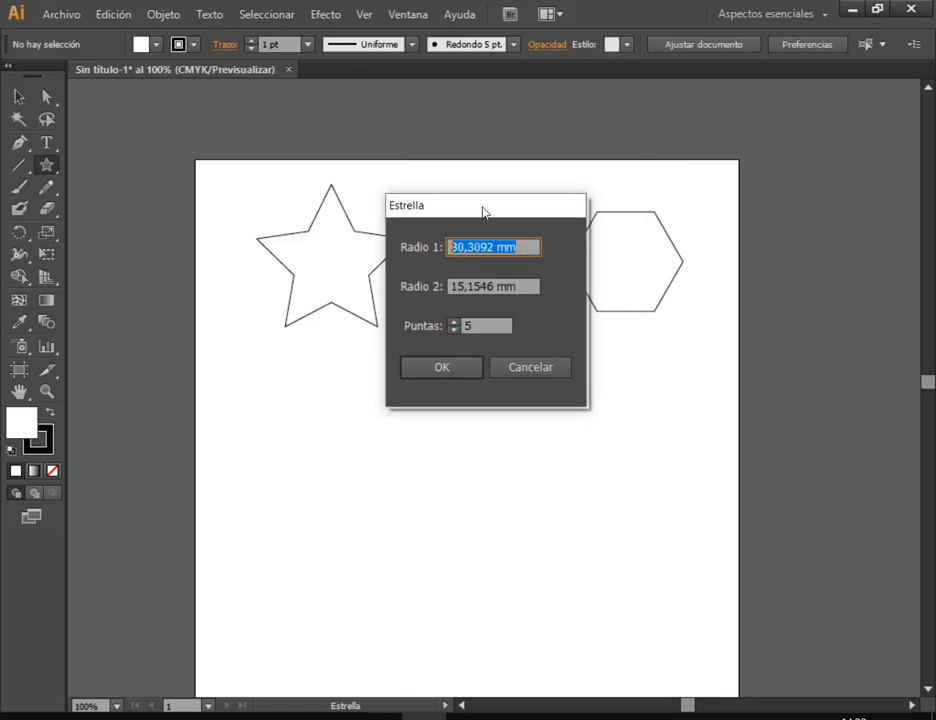
drag(483, 209, 539, 203)
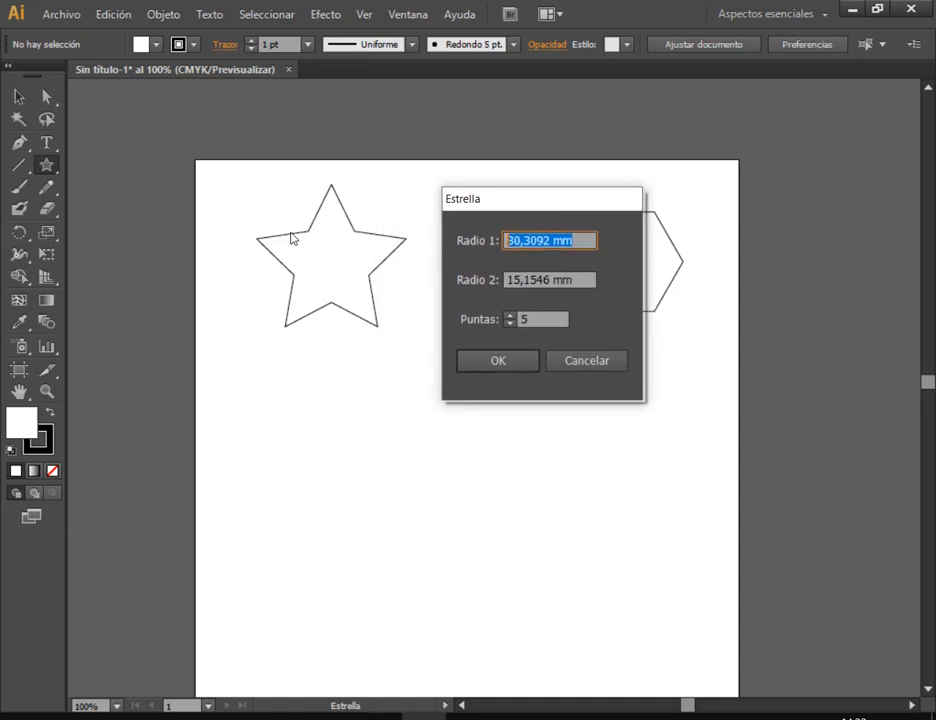
drag(285, 231, 373, 300)
drag(298, 242, 371, 306)
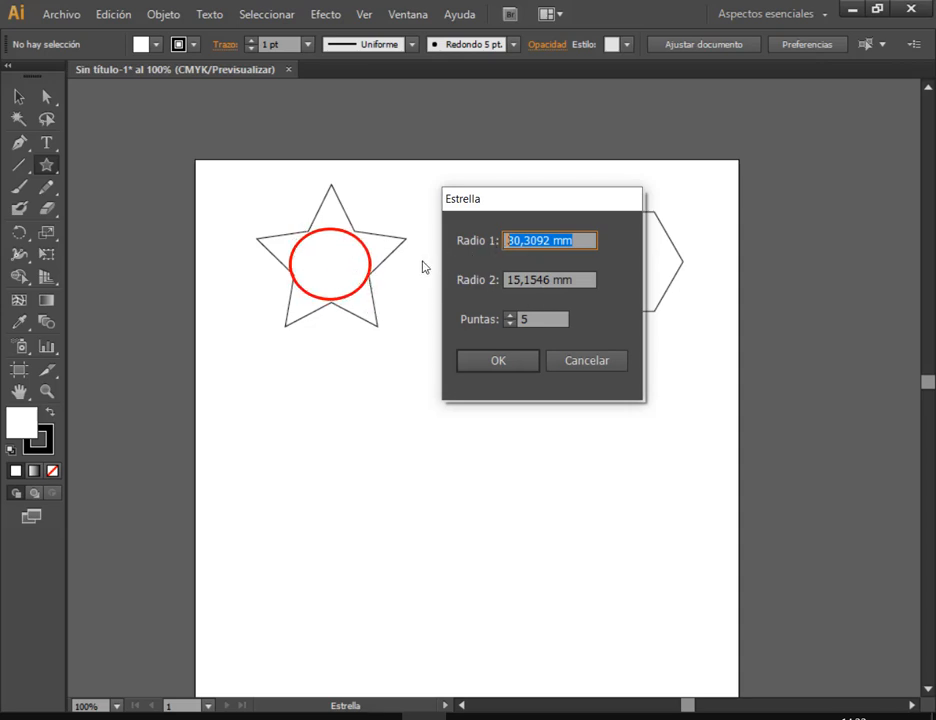
drag(414, 267, 451, 251)
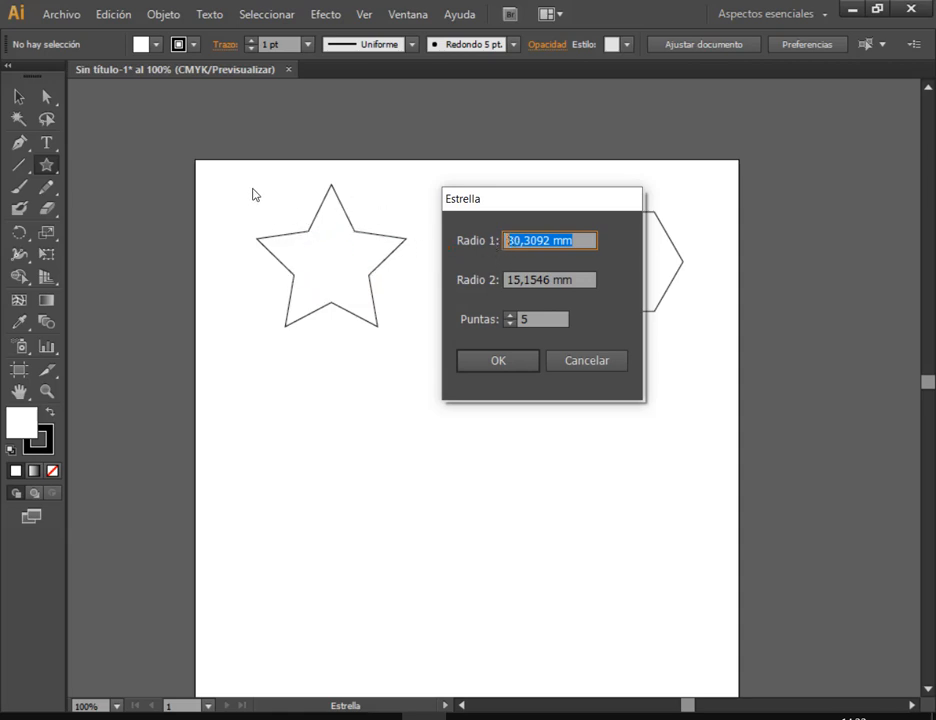
mouse_move(252, 186)
mouse_down()
mouse_move(320, 224)
mouse_move(418, 345)
mouse_up()
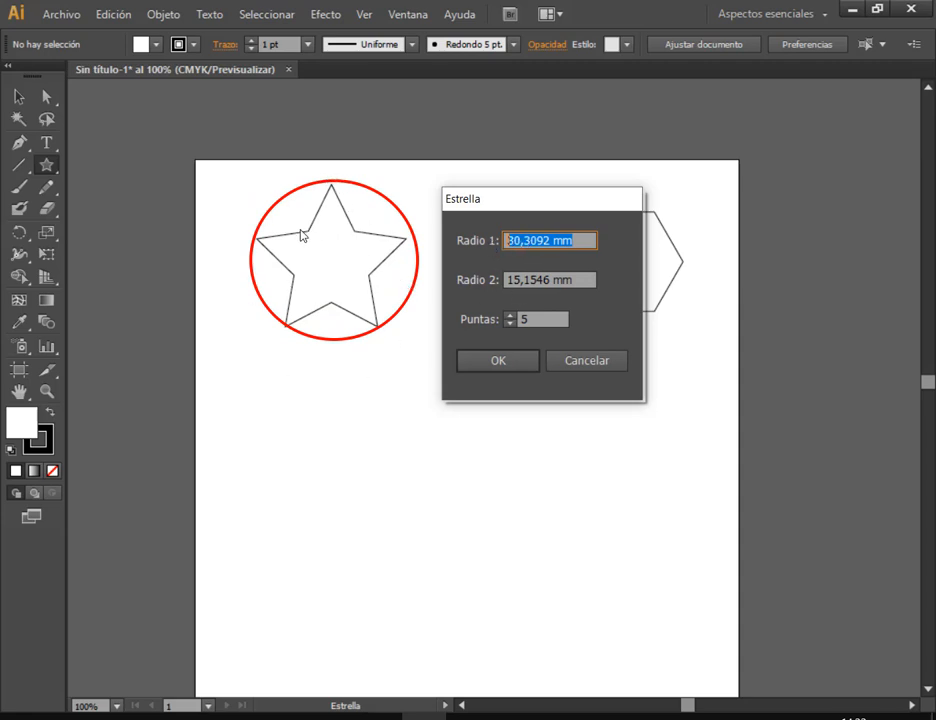
drag(297, 236, 378, 309)
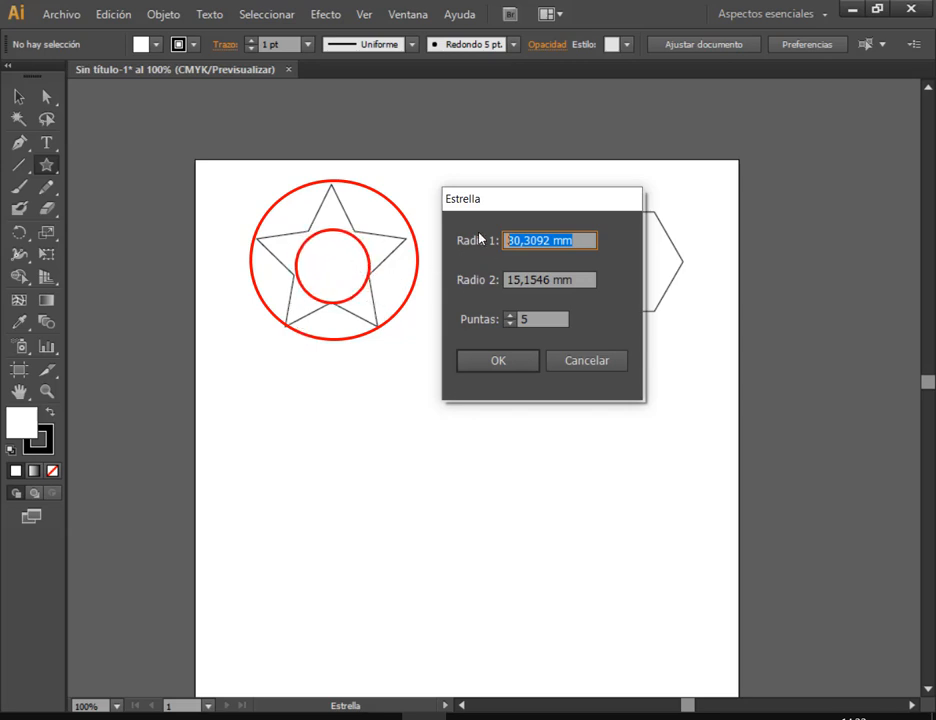
key(Escape)
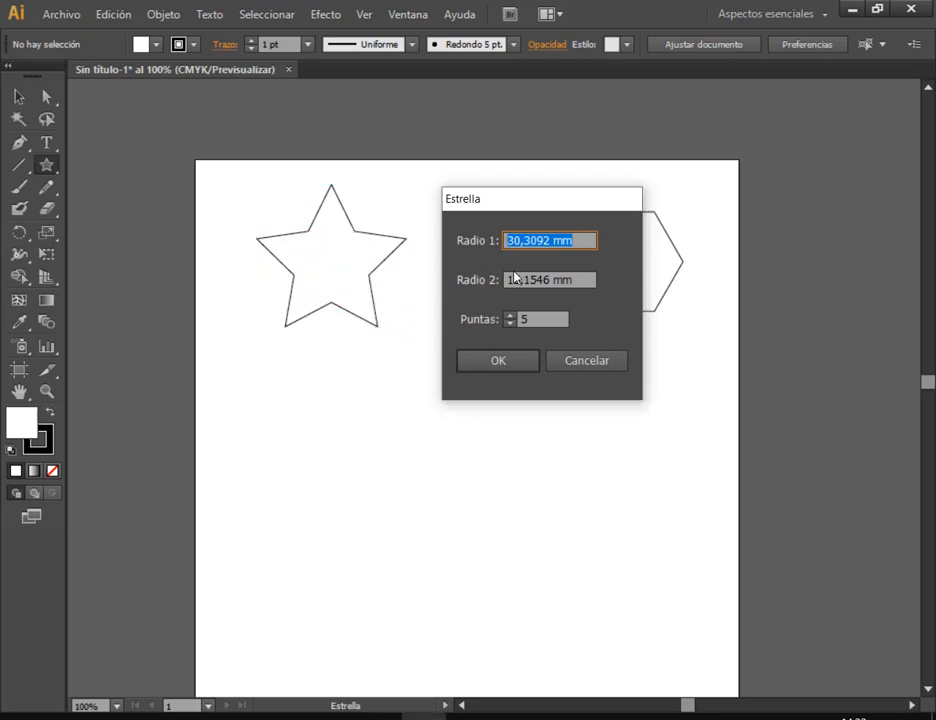
Create a star with 8 points and move it up between the five-pointed star and the hexagon
click(543, 321)
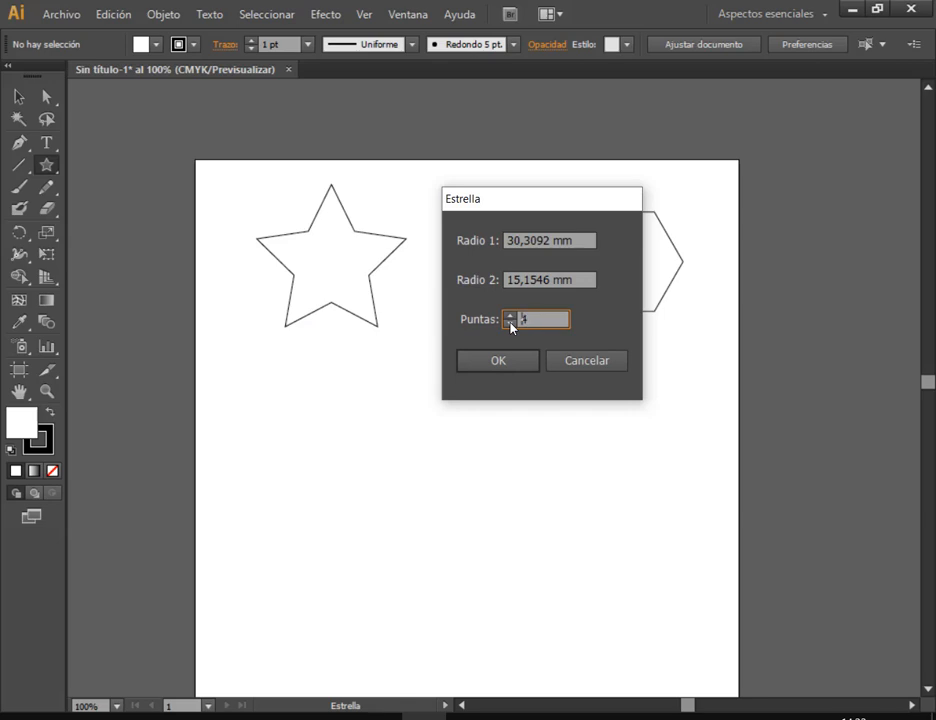
click(510, 315)
text(8)
click(513, 362)
click(18, 96)
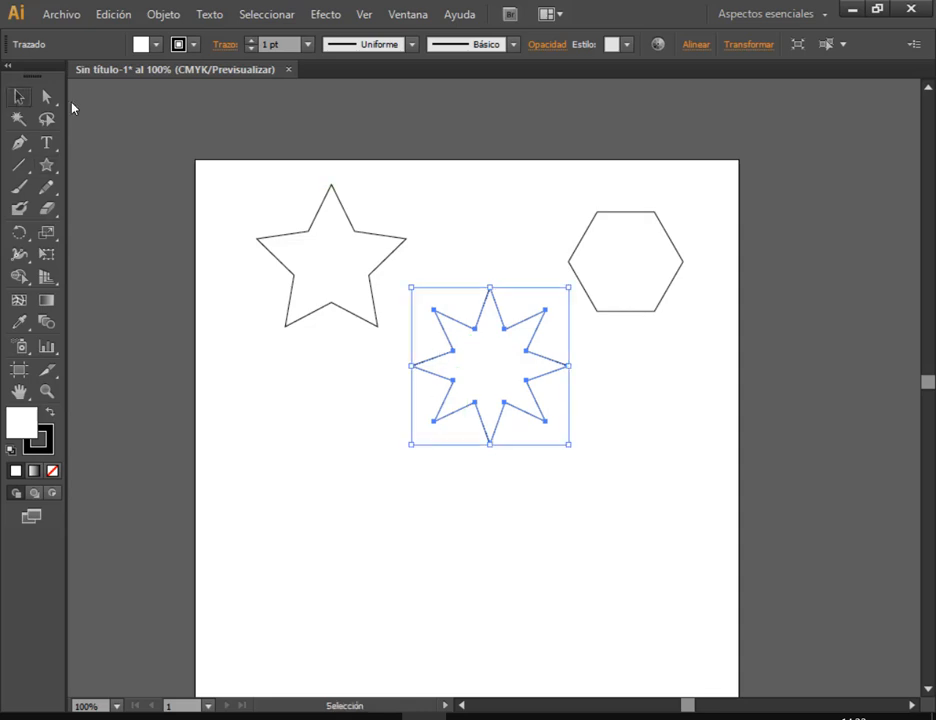
click(464, 278)
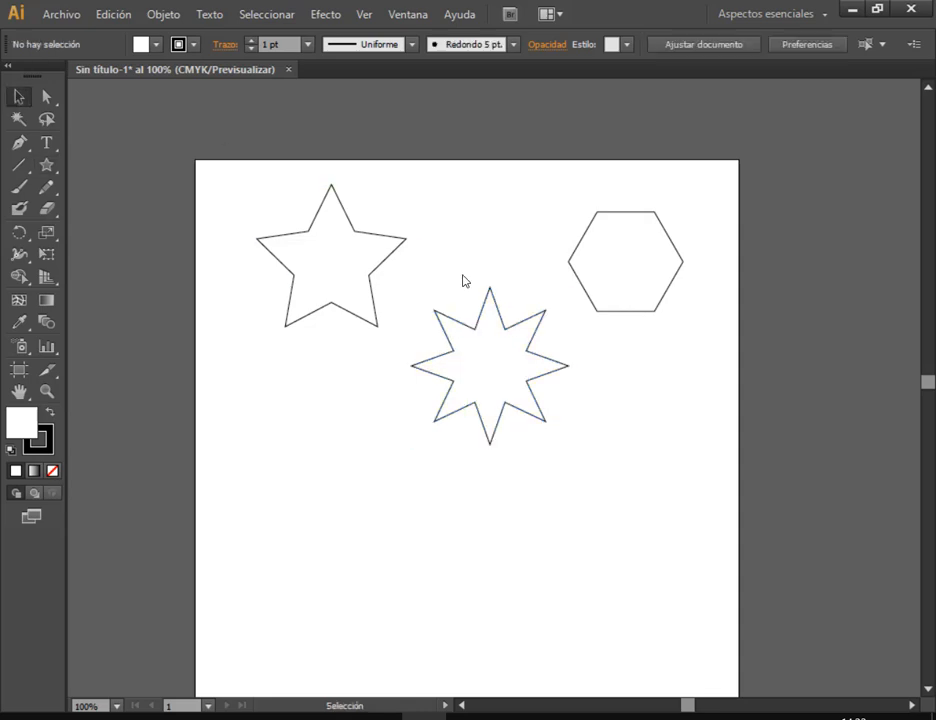
drag(528, 388, 500, 262)
click(553, 396)
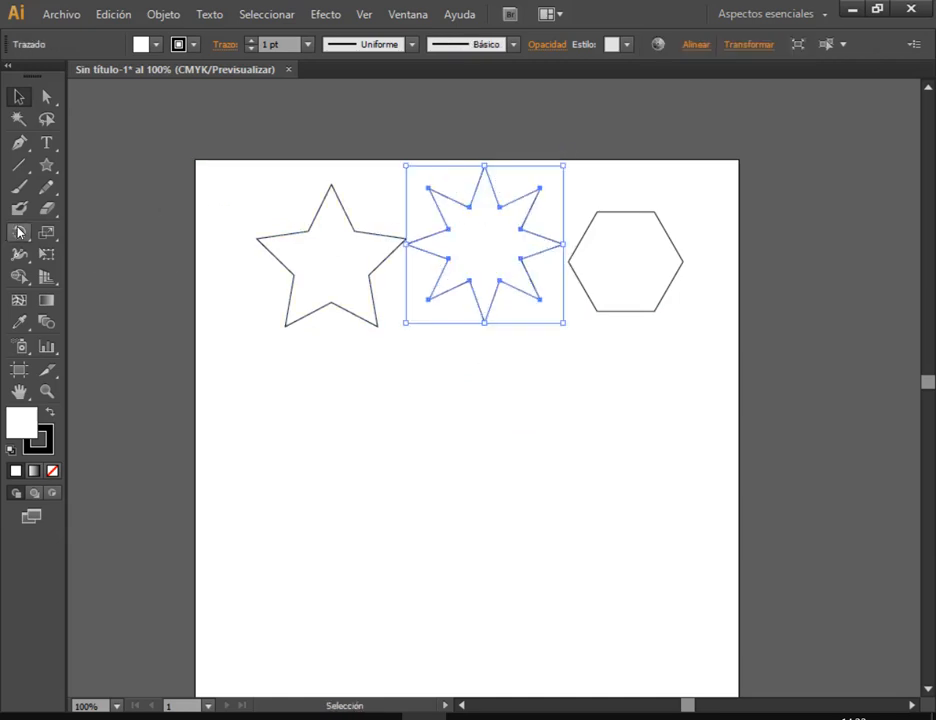
click(46, 165)
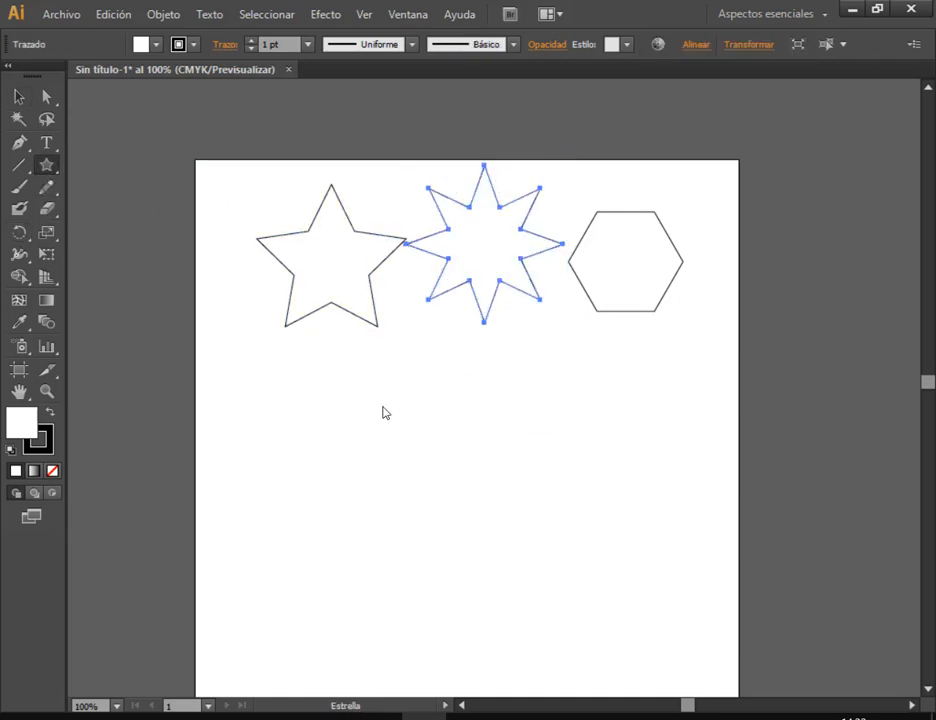
click(386, 412)
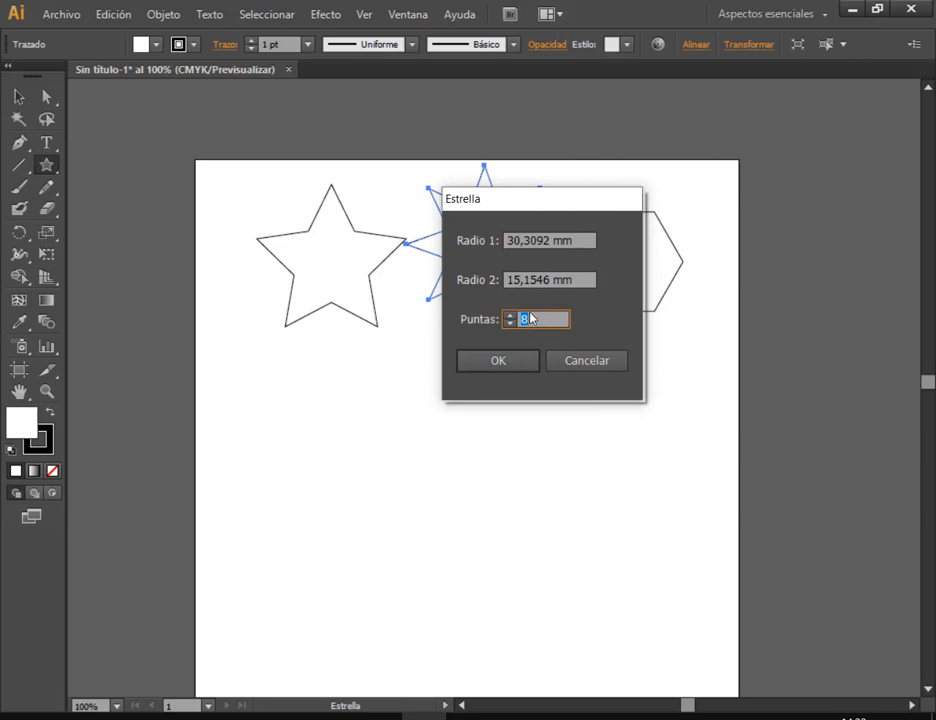
click(596, 364)
Draw another eight-pointed star of about 34 mm outer radius below the five-pointed star and move the two apart
drag(293, 388, 324, 464)
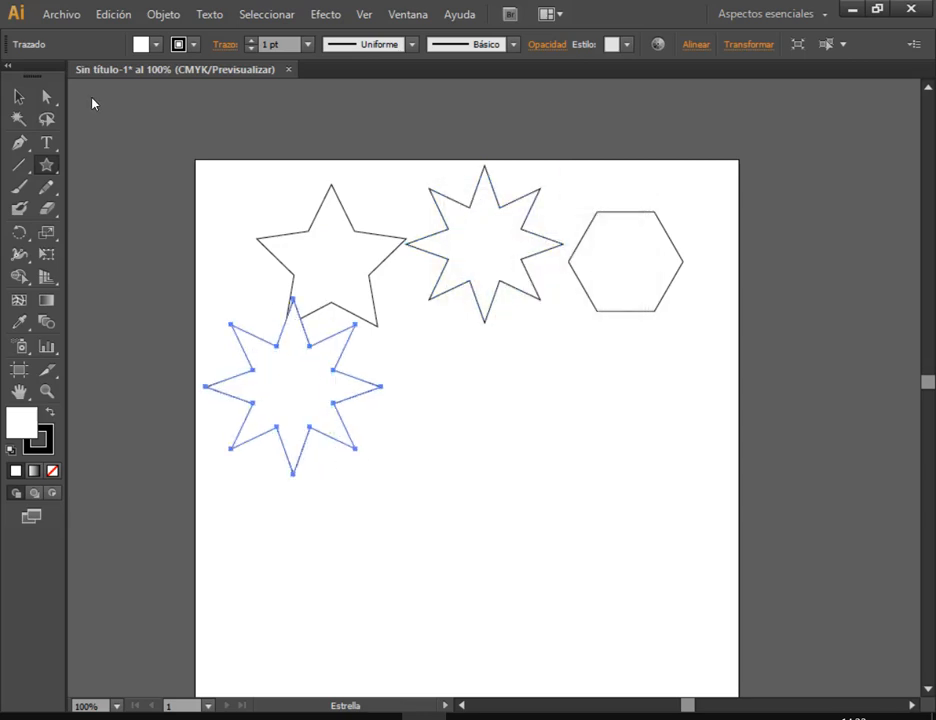
click(20, 100)
drag(290, 409, 279, 437)
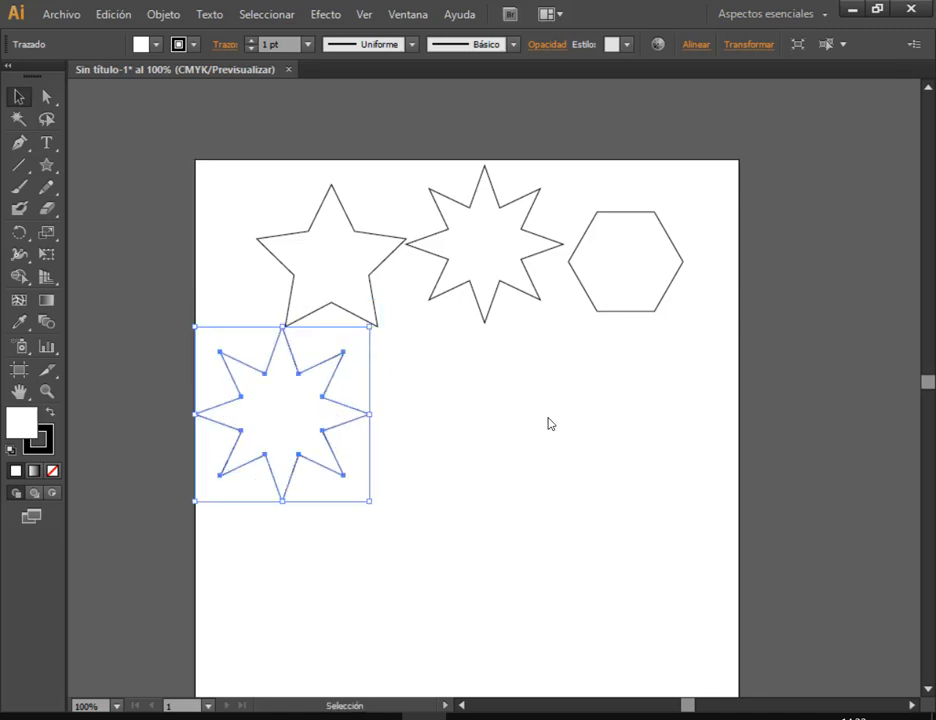
click(478, 446)
drag(332, 295, 311, 285)
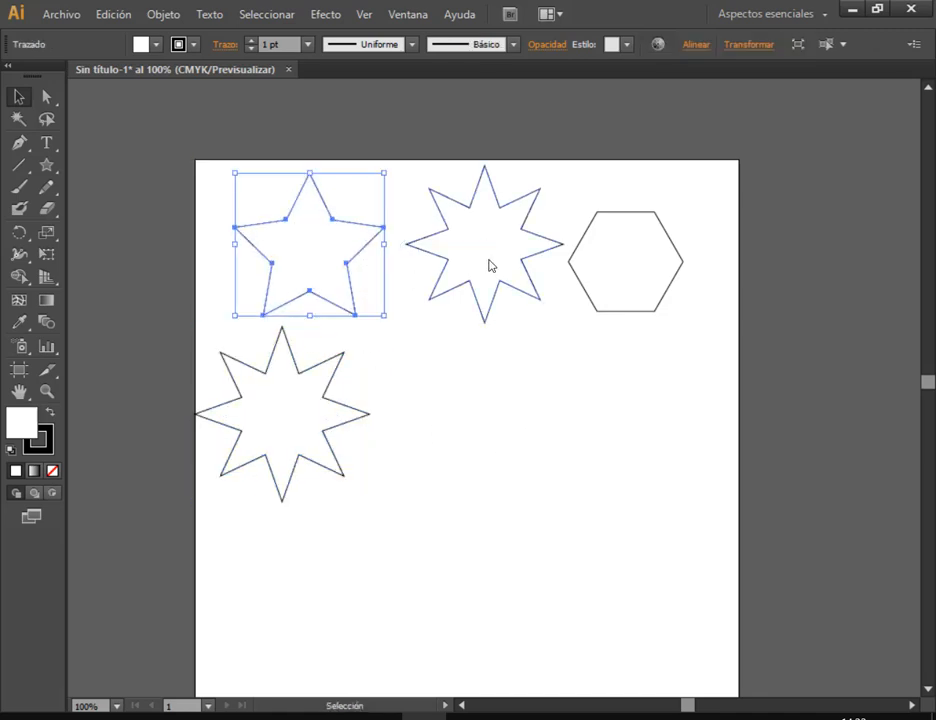
Create a 5-point star below the upper eight-pointed one, shift it slightly down and left, and reactivate the Star tool
click(46, 166)
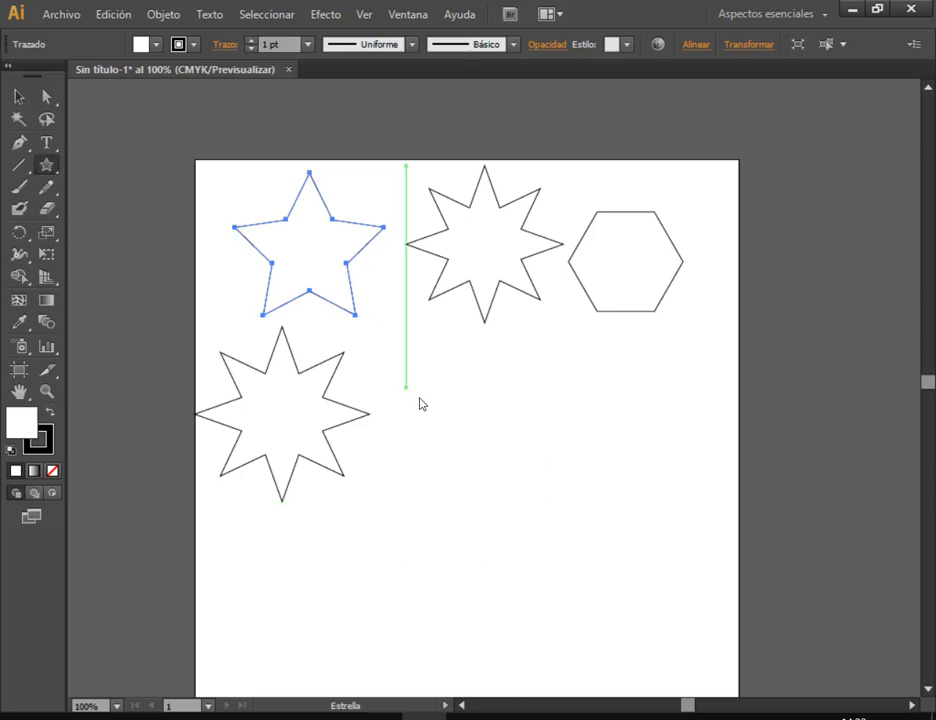
click(477, 401)
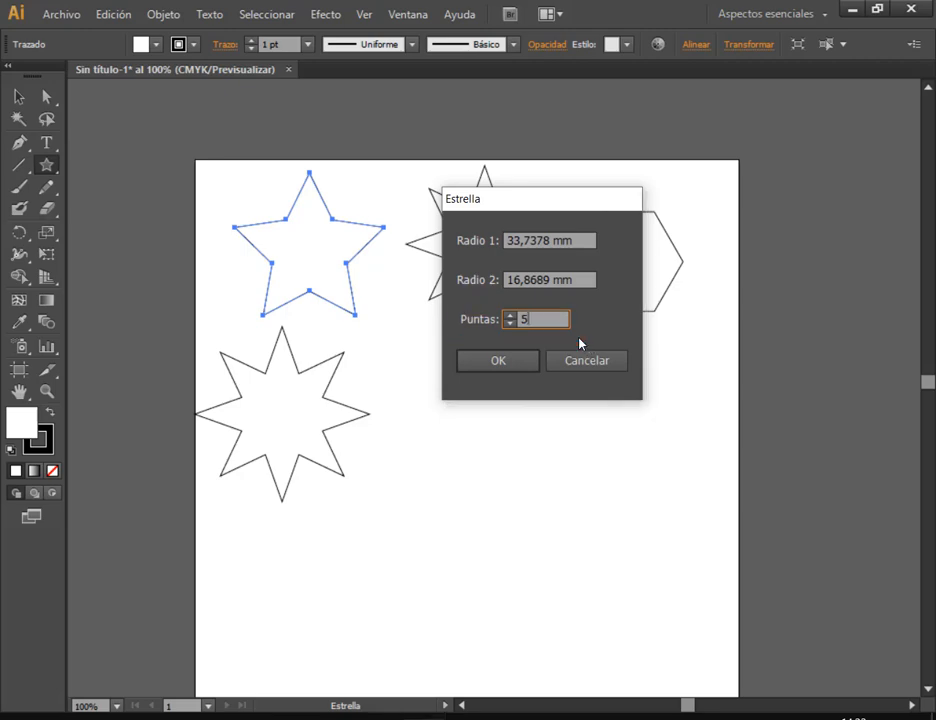
click(501, 365)
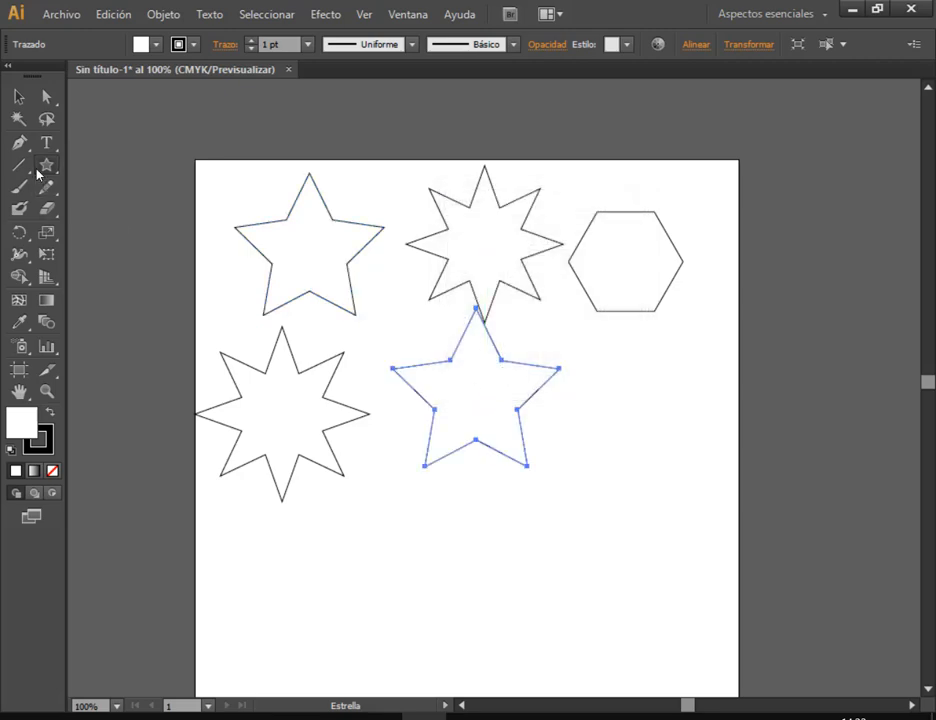
click(18, 97)
drag(510, 420, 497, 446)
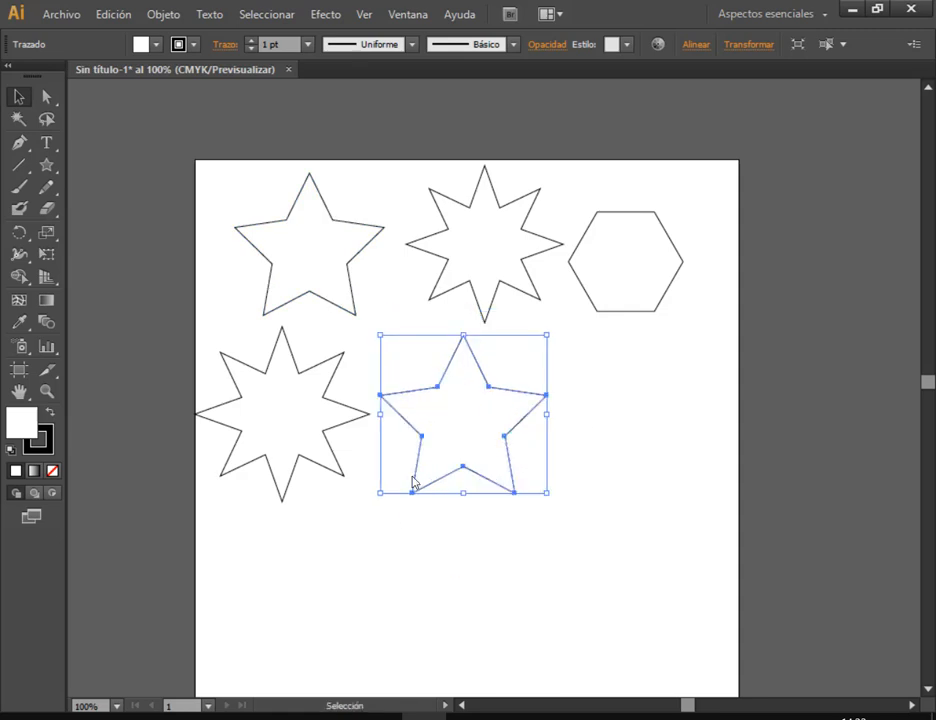
click(46, 165)
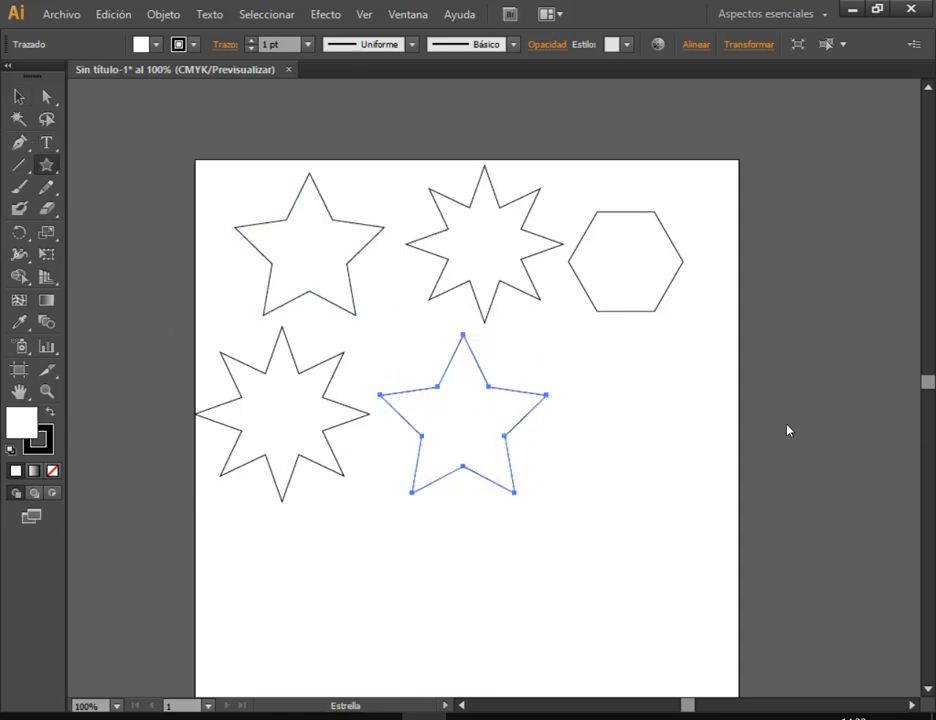
Draw a small five-pointed star below the hexagon and clear the selection
drag(610, 384, 632, 415)
click(18, 96)
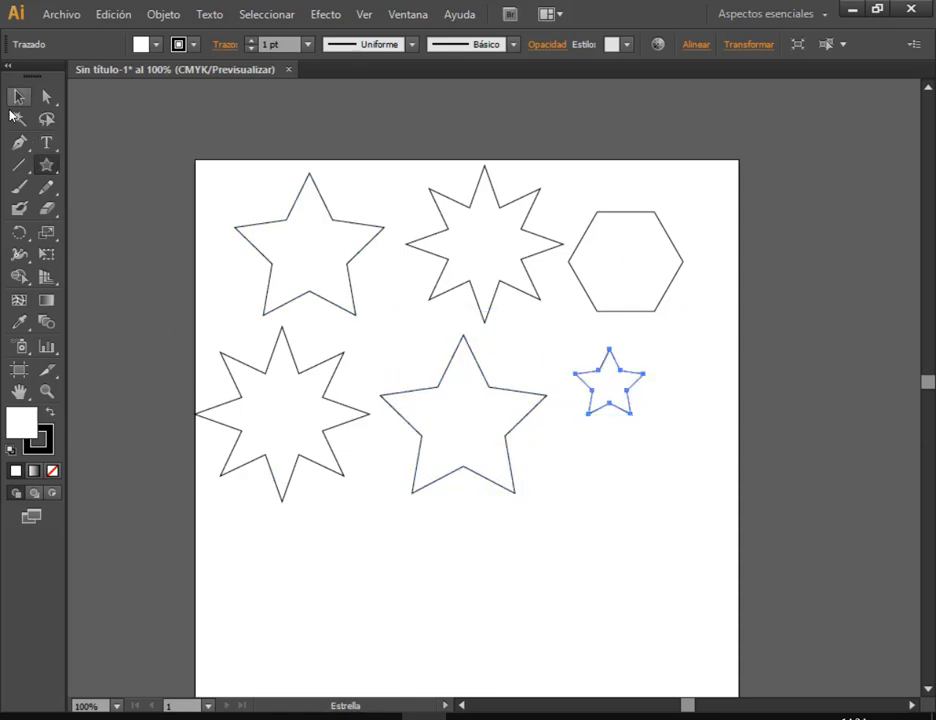
click(700, 472)
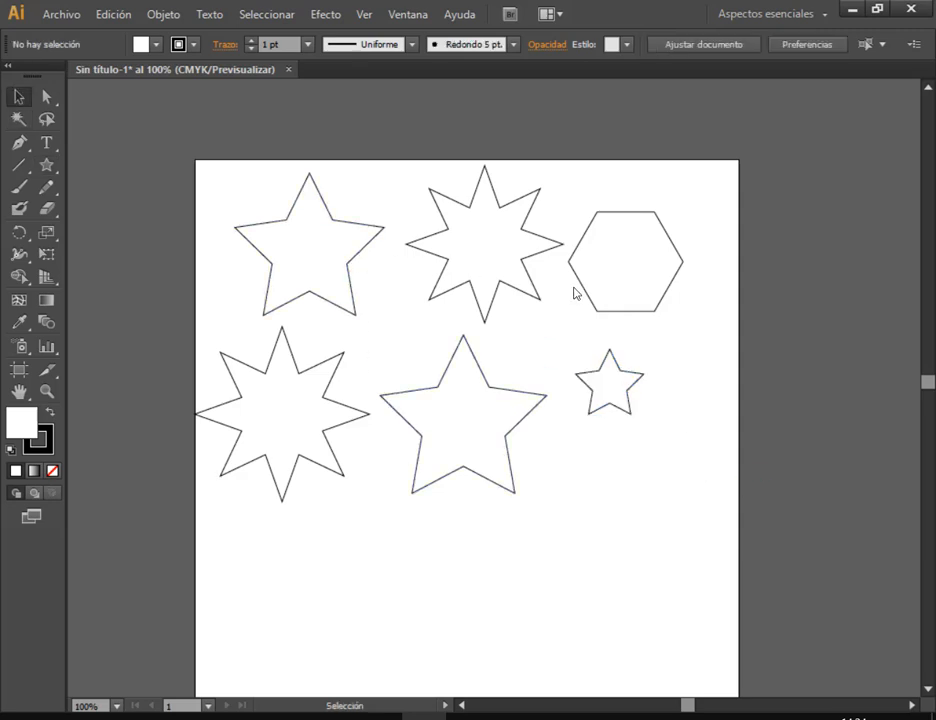
Delete every star except the large five-pointed one level with the hexagon, and nudge the hexagon slightly left
click(300, 455)
key(Delete)
click(475, 390)
key(Delete)
click(510, 290)
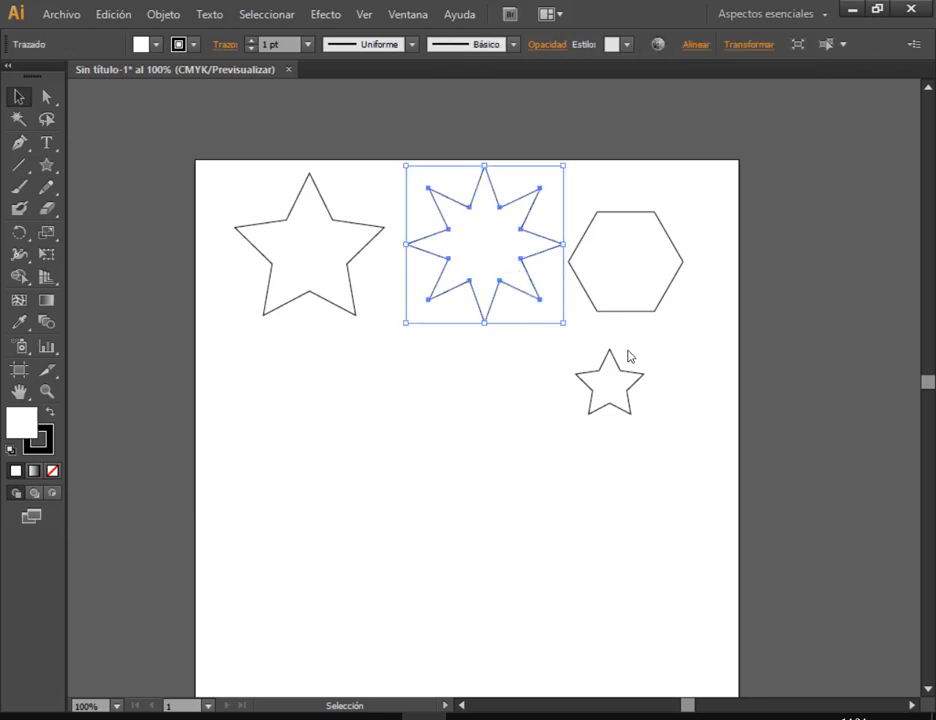
key(Delete)
click(613, 382)
key(Delete)
drag(650, 236, 644, 234)
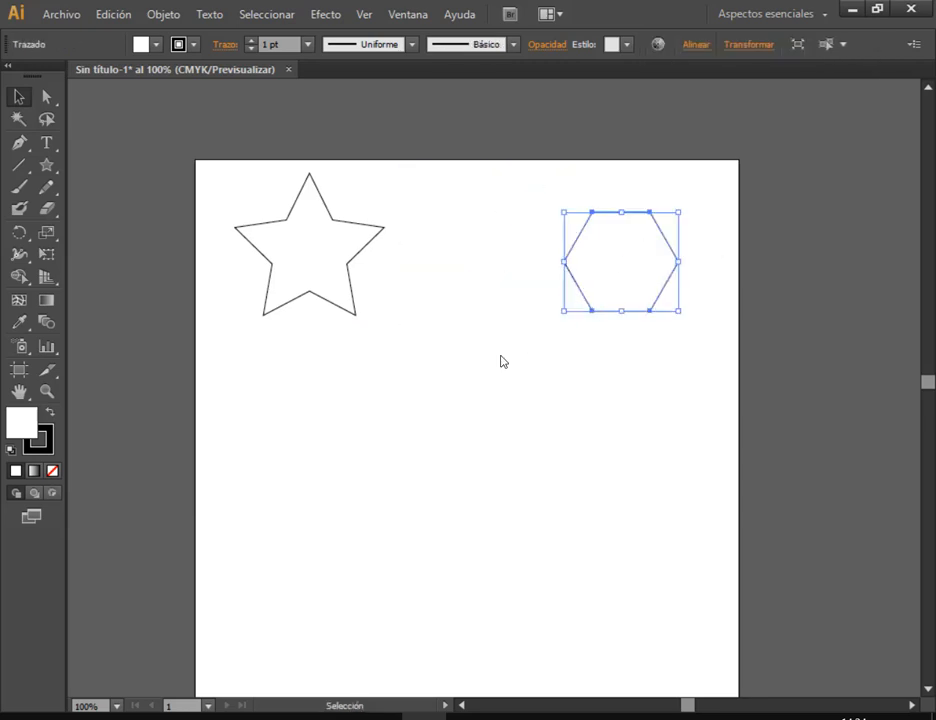
click(502, 361)
Create a 3-sided polygon with a 22,1041 mm radius below and between the large star and the hexagon
click(46, 165)
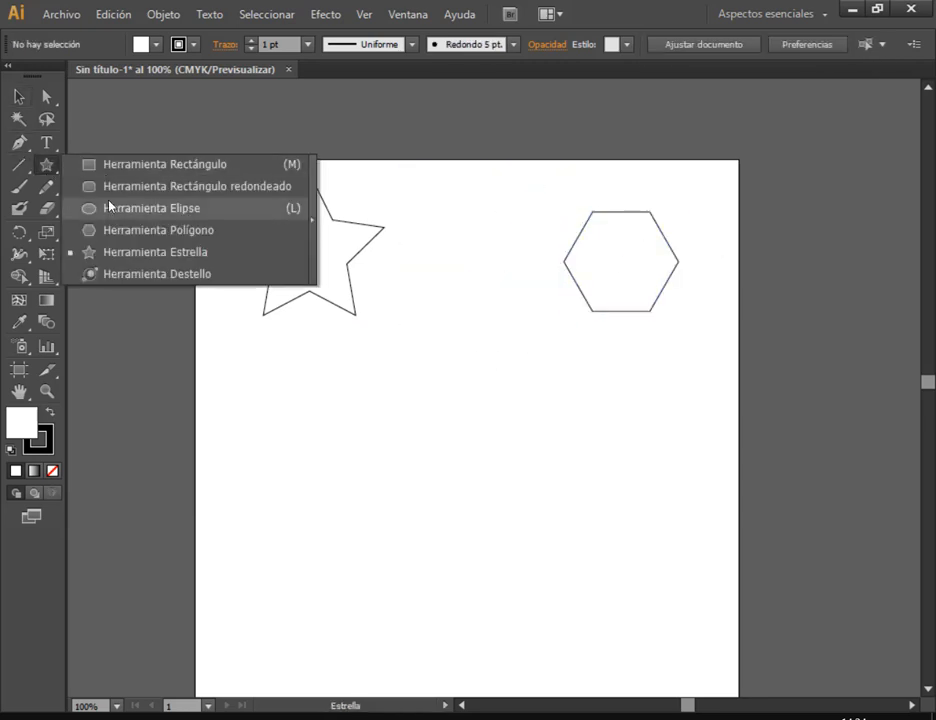
click(110, 230)
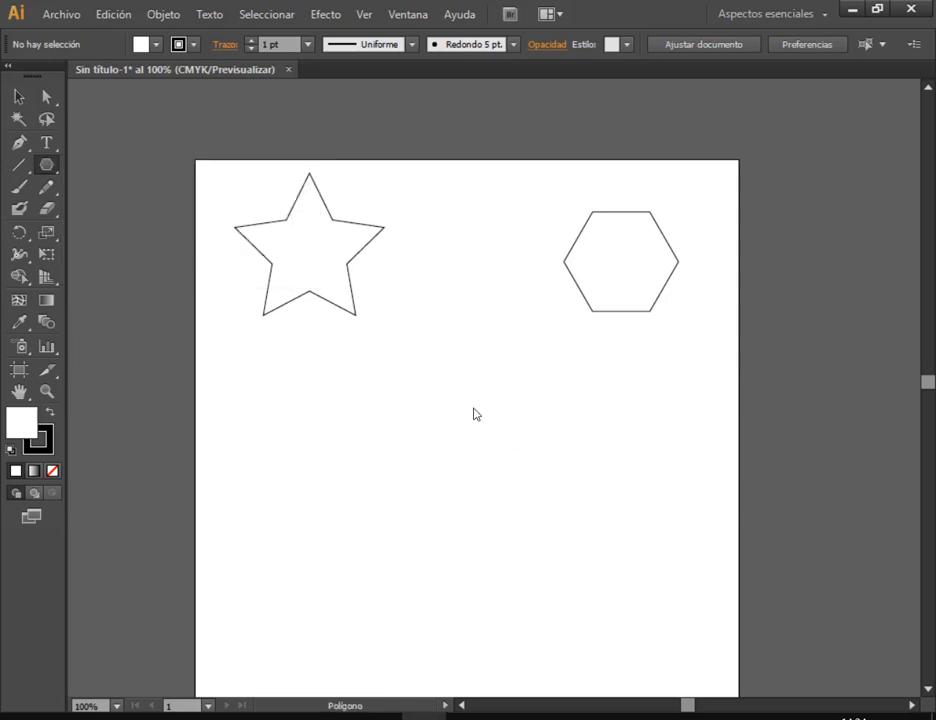
click(468, 411)
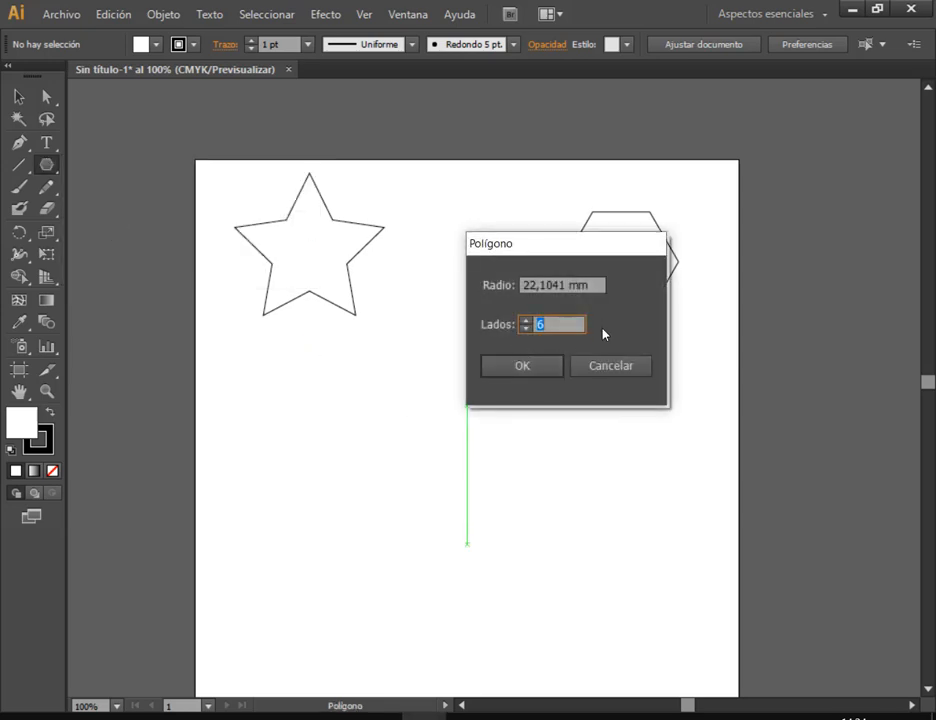
drag(543, 297, 436, 383)
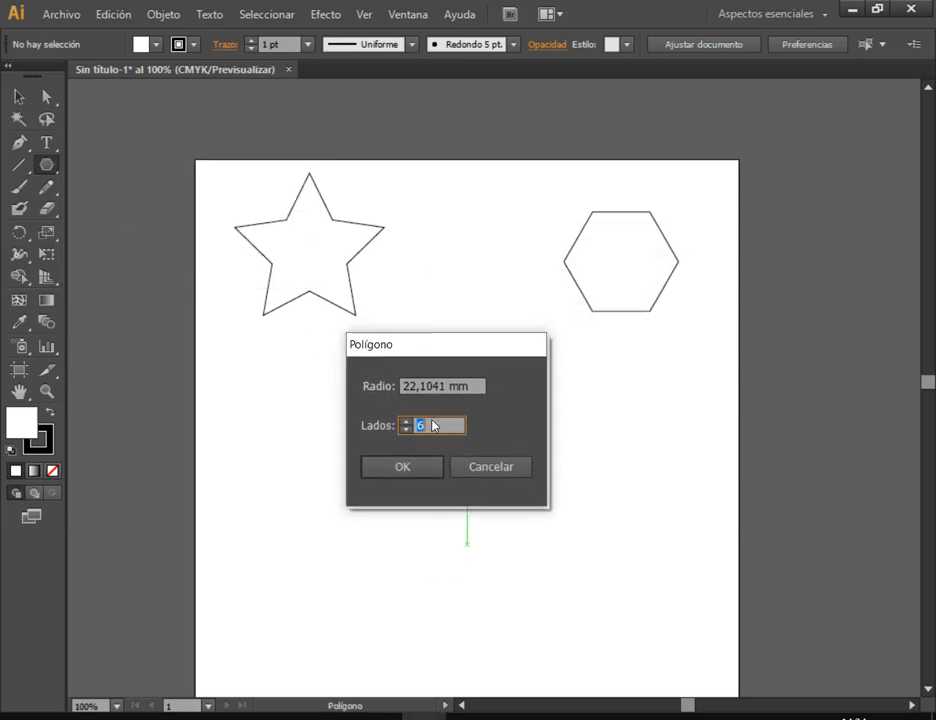
text(3)
click(431, 467)
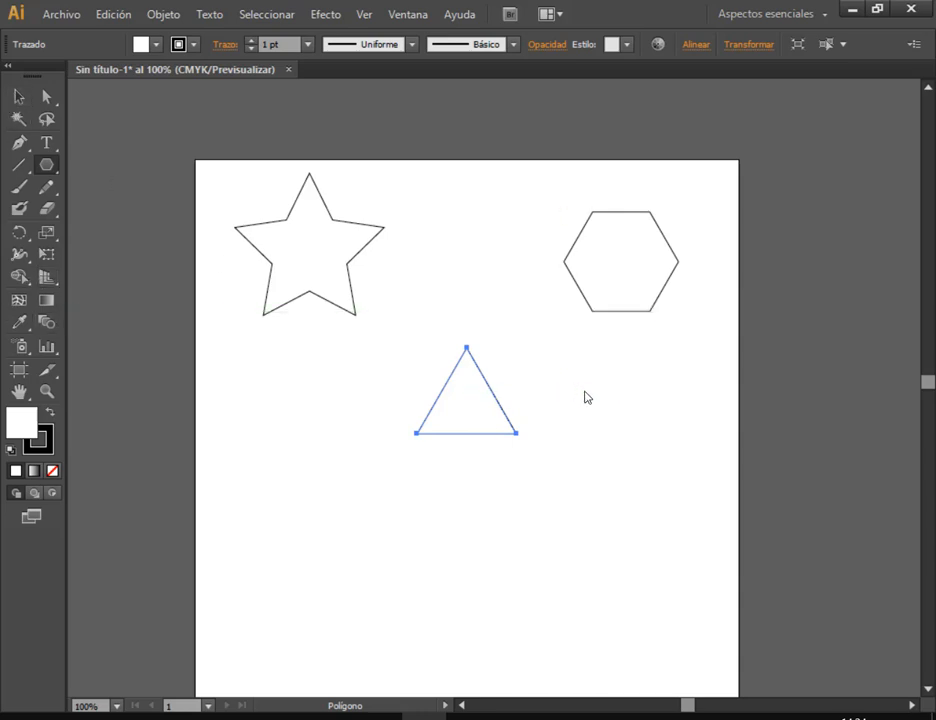
Draw a smaller triangle below the hexagon, with a radius of about 17 mm, and clear the selection
drag(581, 387, 604, 430)
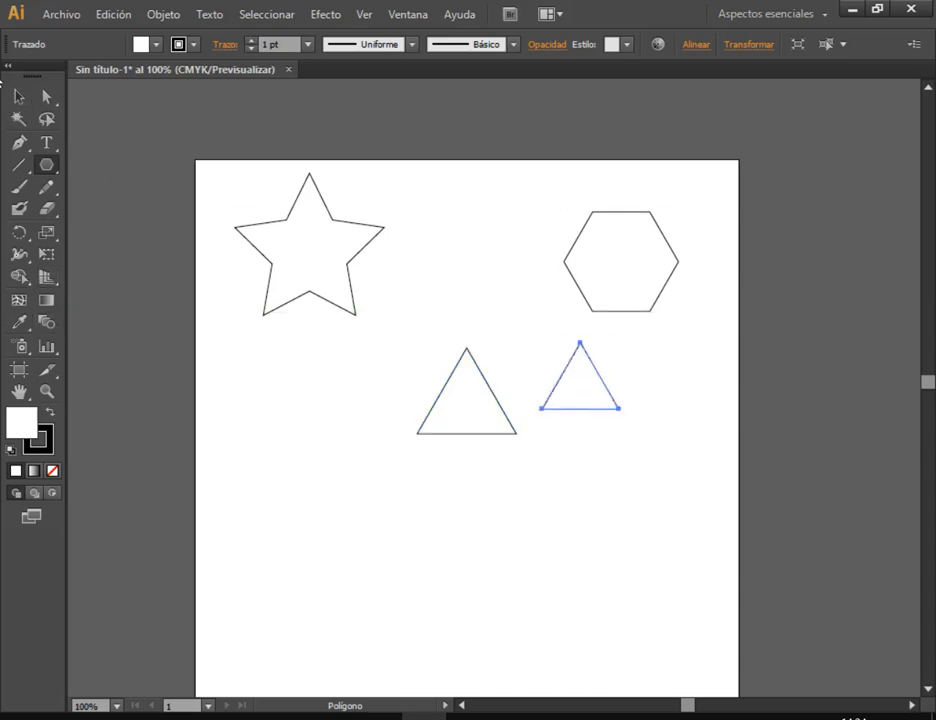
click(18, 96)
click(288, 179)
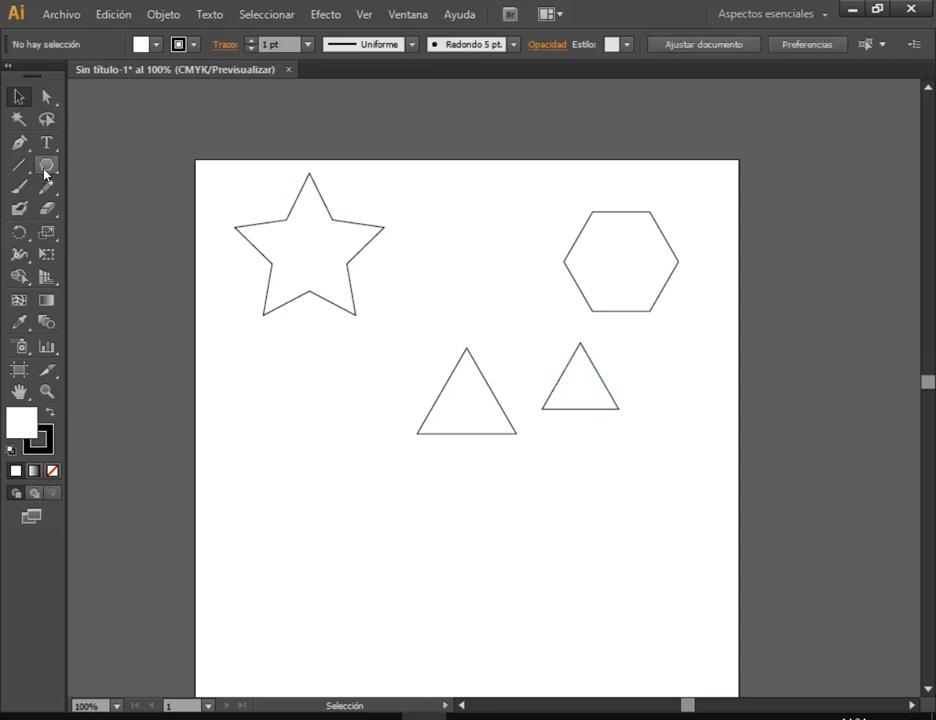
Create a 6-sided polygon of 17,025 mm radius below the large star, and draw a smaller hexagon above the larger triangle
click(44, 170)
click(312, 427)
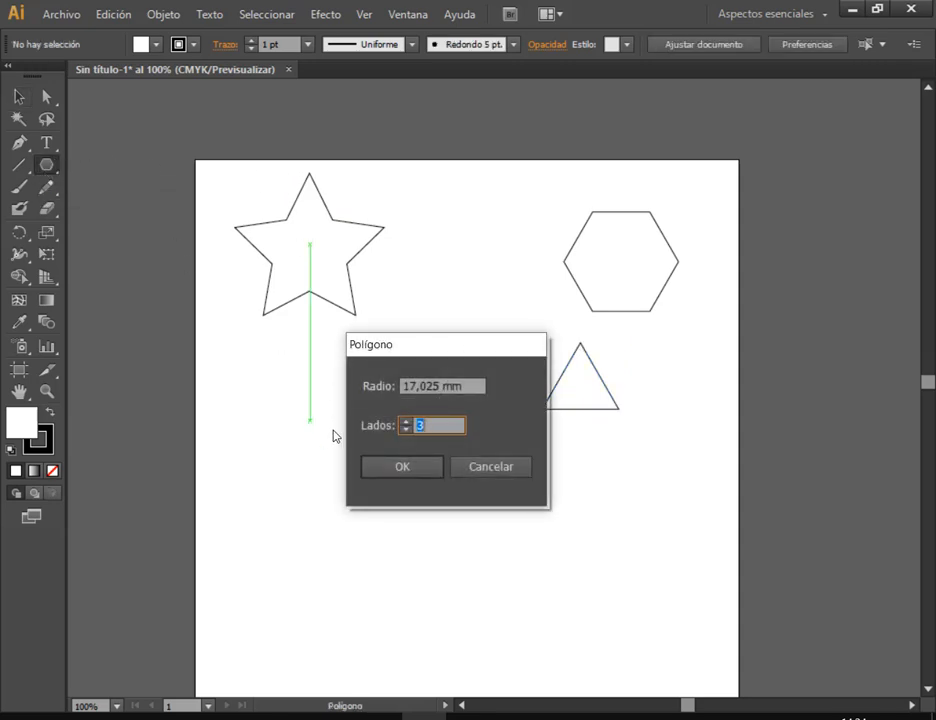
text(6)
click(405, 467)
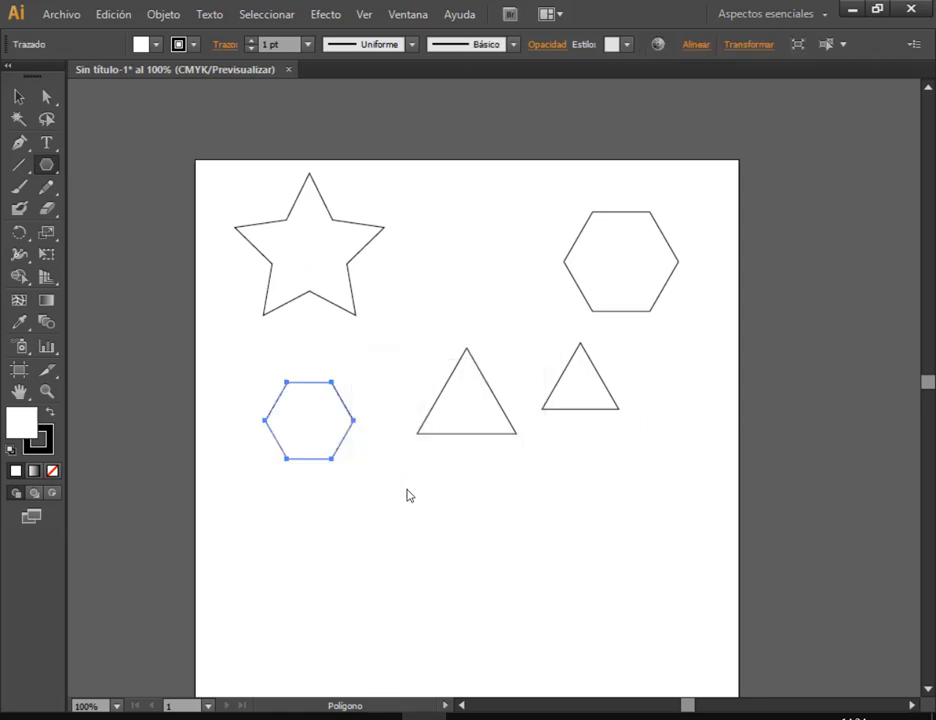
drag(441, 257, 498, 320)
Delete both triangles and the two newest hexagons, and move the original hexagon slightly up and left
click(13, 97)
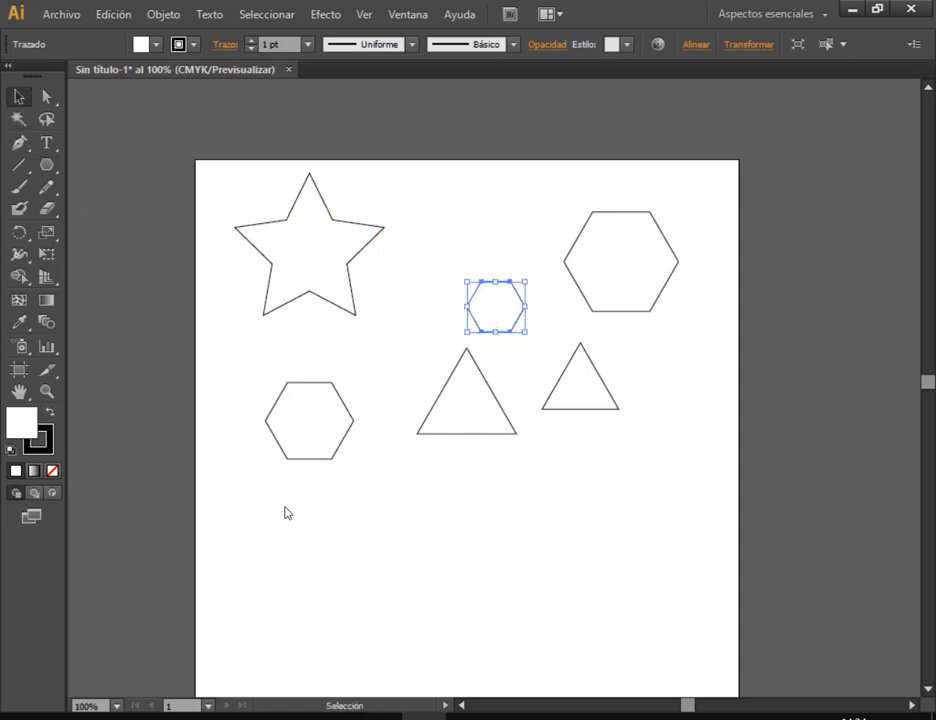
drag(286, 524, 629, 328)
key(Delete)
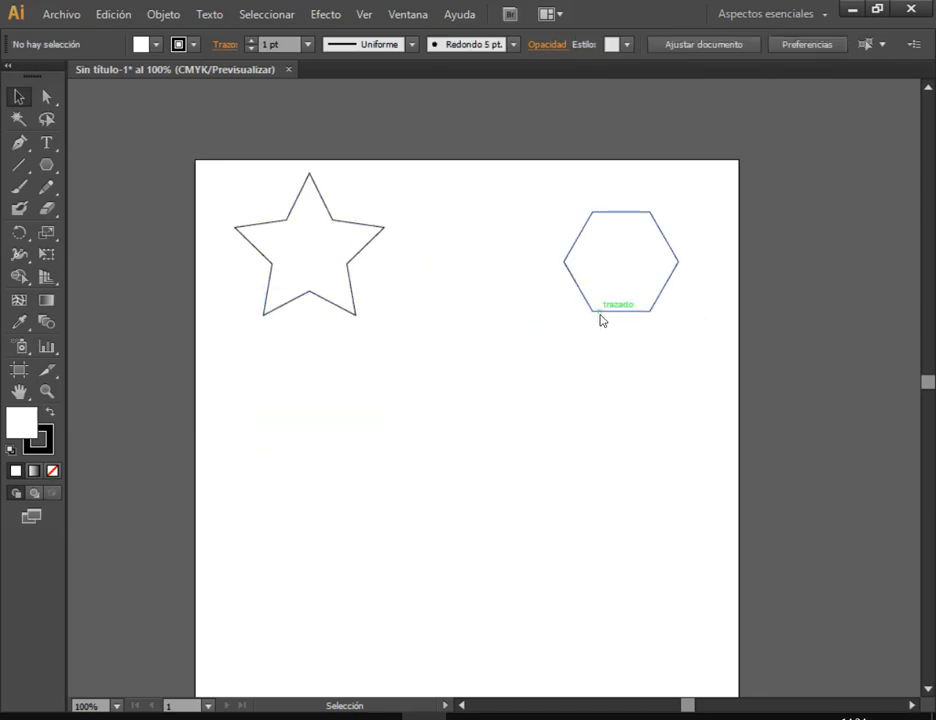
click(299, 259)
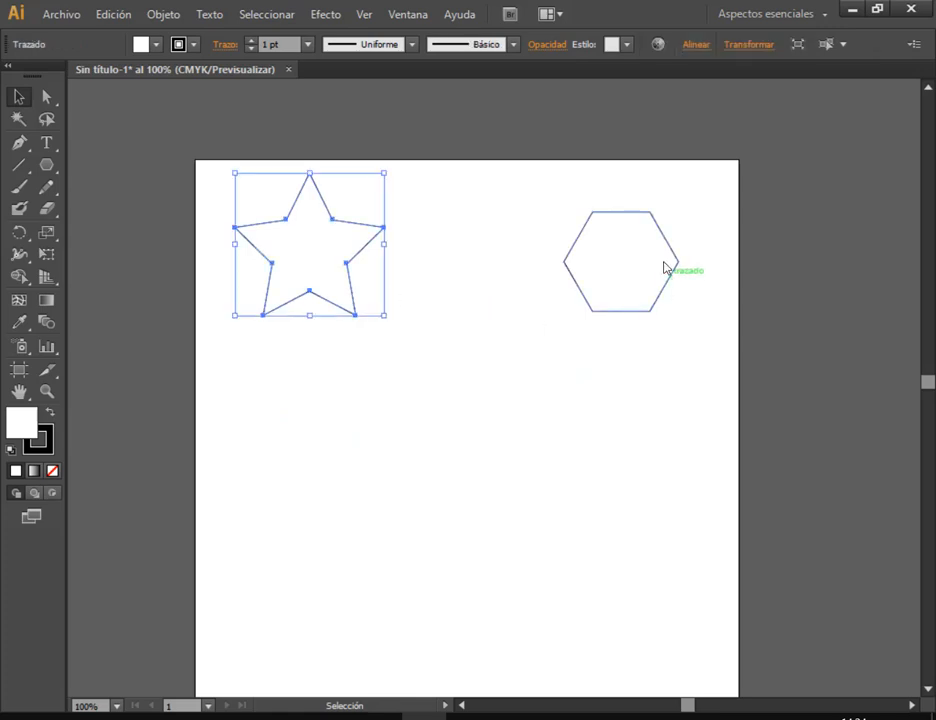
drag(653, 281, 639, 274)
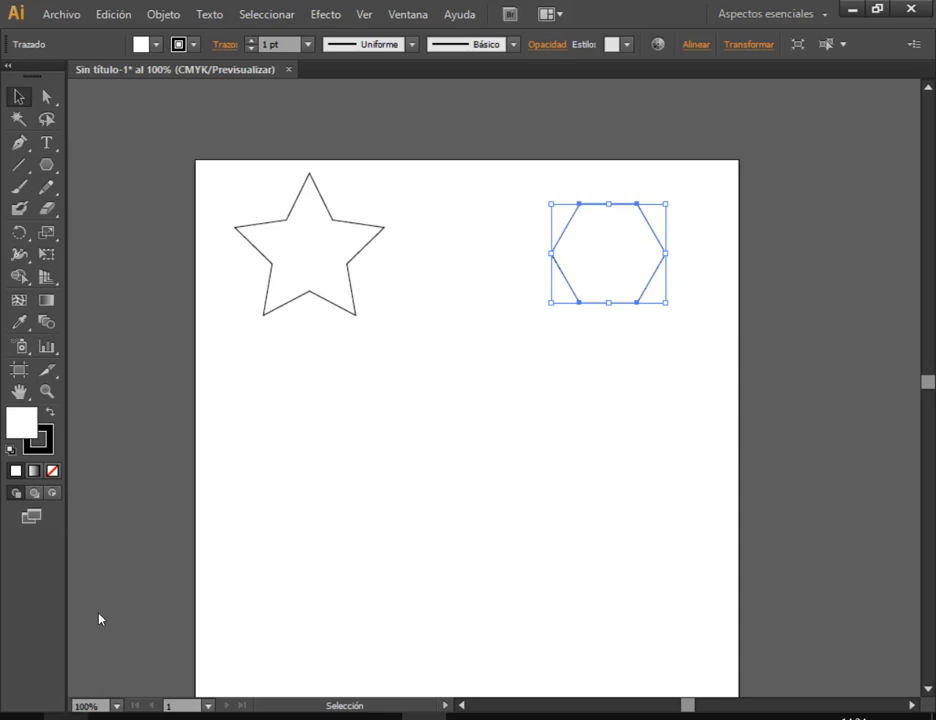
Start drawing a star about 50 mm wide below and between the large star and the hexagon, raising its points to 12
drag(46, 164, 130, 253)
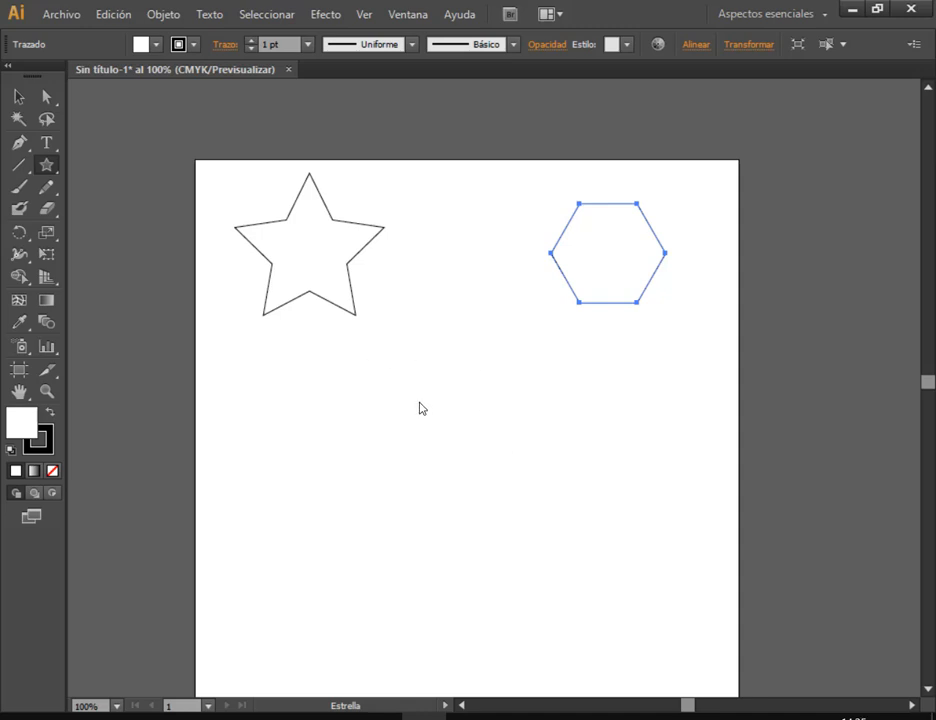
mouse_move(420, 382)
mouse_down()
mouse_move(443, 447)
mouse_move(520, 432)
mouse_move(455, 432)
mouse_move(473, 429)
mouse_move(489, 455)
mouse_move(472, 441)
mouse_move(409, 461)
mouse_move(474, 439)
mouse_move(497, 445)
mouse_move(446, 430)
mouse_move(485, 463)
mouse_move(449, 438)
mouse_move(495, 445)
mouse_move(493, 453)
mouse_move(472, 448)
mouse_up()
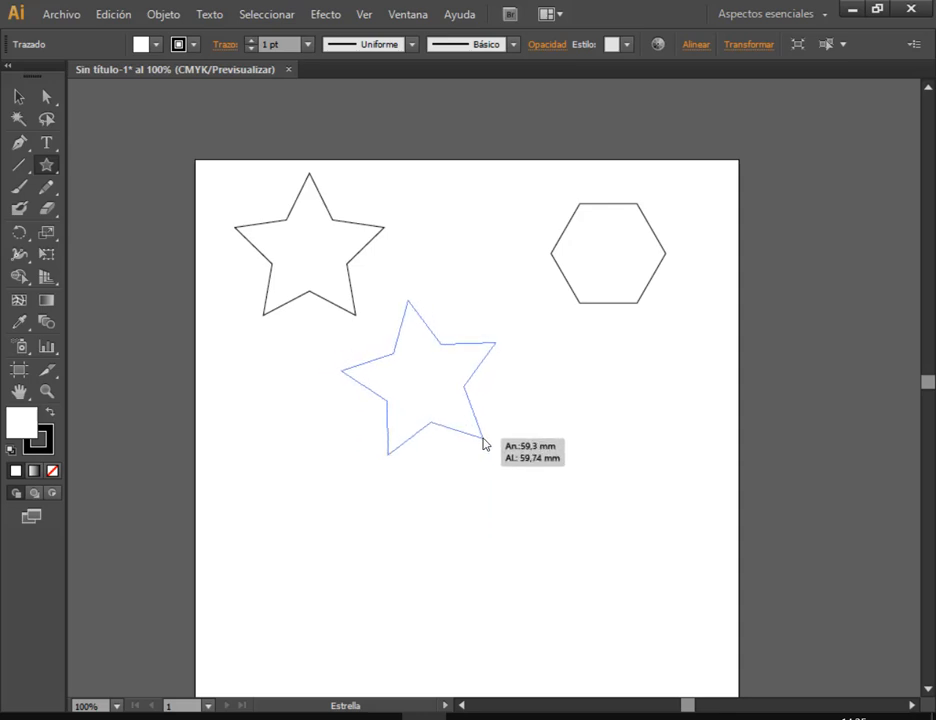
mouse_move(487, 446)
mouse_down()
mouse_move(495, 465)
mouse_move(458, 443)
mouse_move(474, 441)
mouse_move(470, 421)
mouse_move(439, 447)
mouse_move(501, 470)
mouse_move(478, 428)
mouse_move(421, 439)
mouse_move(469, 441)
mouse_up()
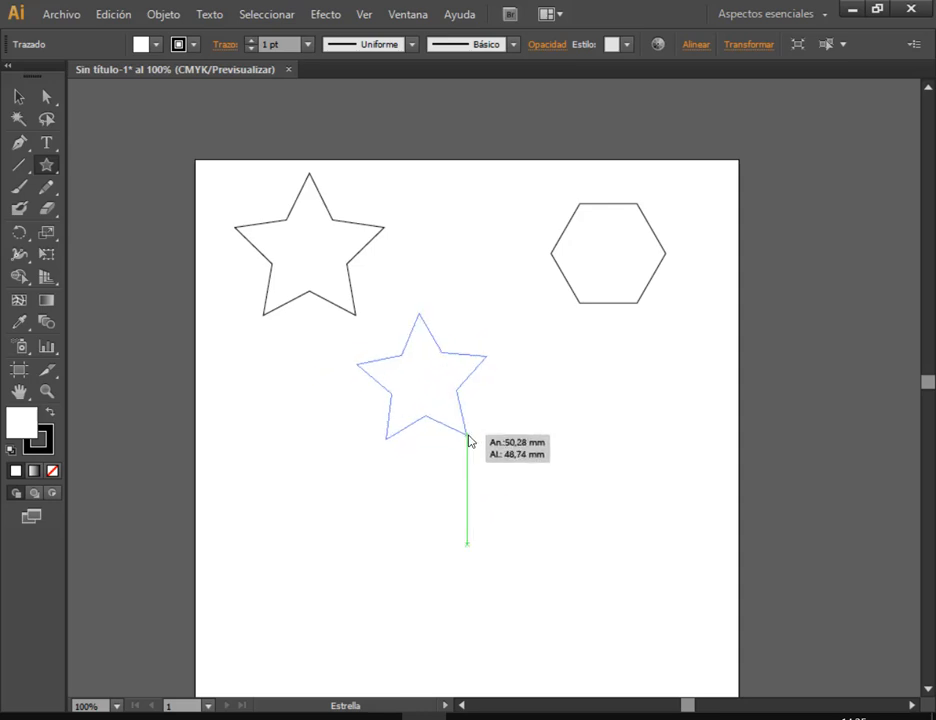
key(Up)
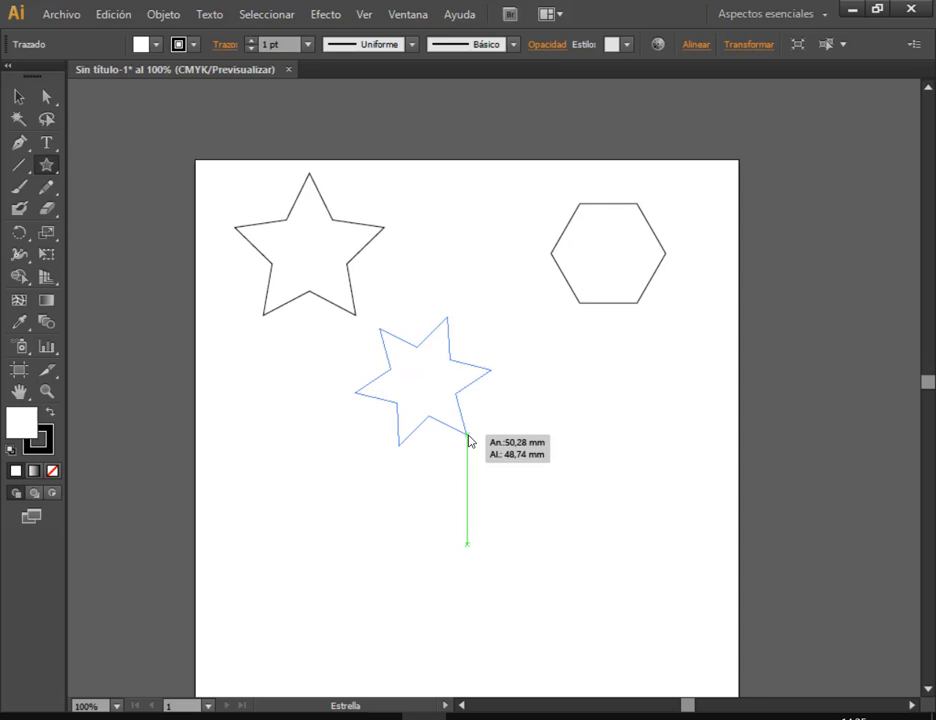
key(Up)
key(Up)
key(Up)
key(Up)
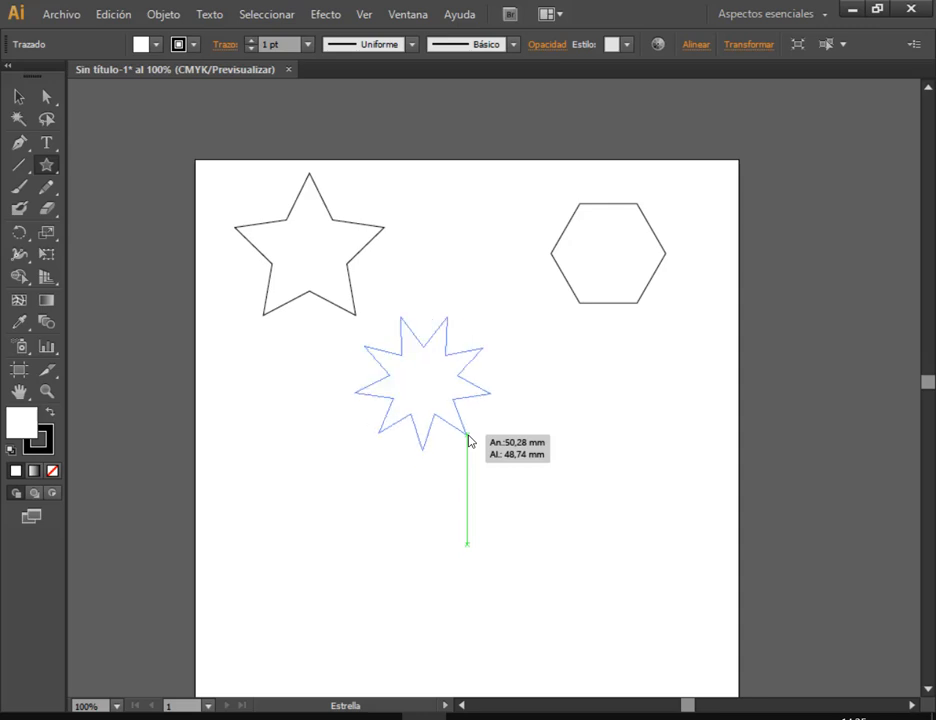
key(Up)
key(Up)
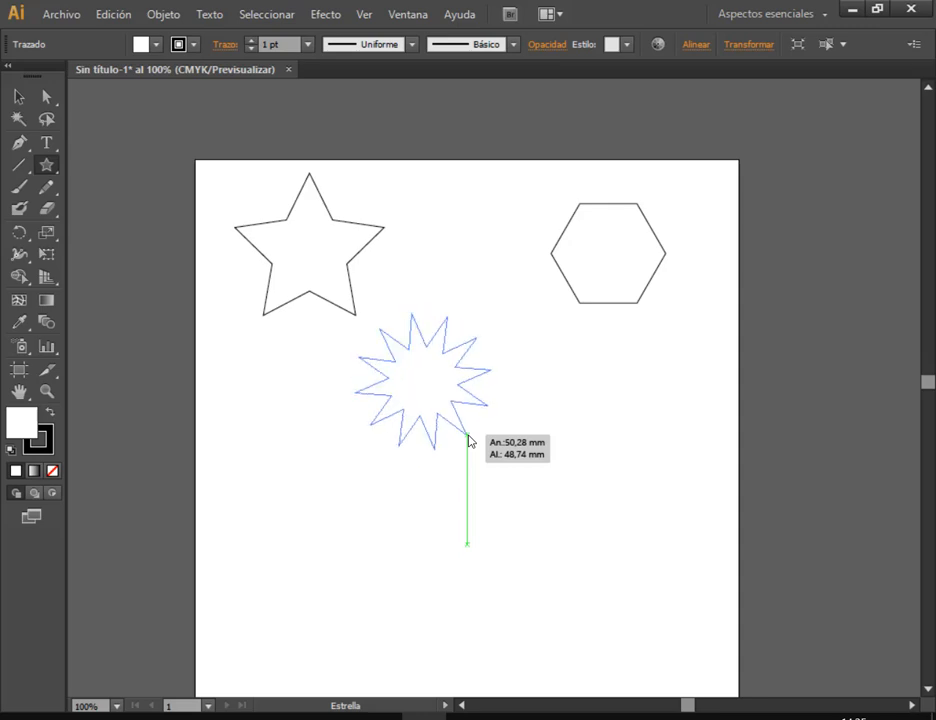
Shrink the star being drawn to about 25 by 23 mm, reduce its points, and finish it with 6 points
mouse_move(468, 441)
mouse_down()
mouse_move(482, 444)
mouse_move(493, 426)
mouse_move(457, 434)
mouse_move(435, 395)
mouse_move(434, 416)
mouse_move(444, 414)
mouse_up()
key(Down)
key(Down)
key(Down)
key(Down)
key(Down)
key(Down)
key(Down)
key(Down)
key(Down)
key(Up)
key(Up)
key(Up)
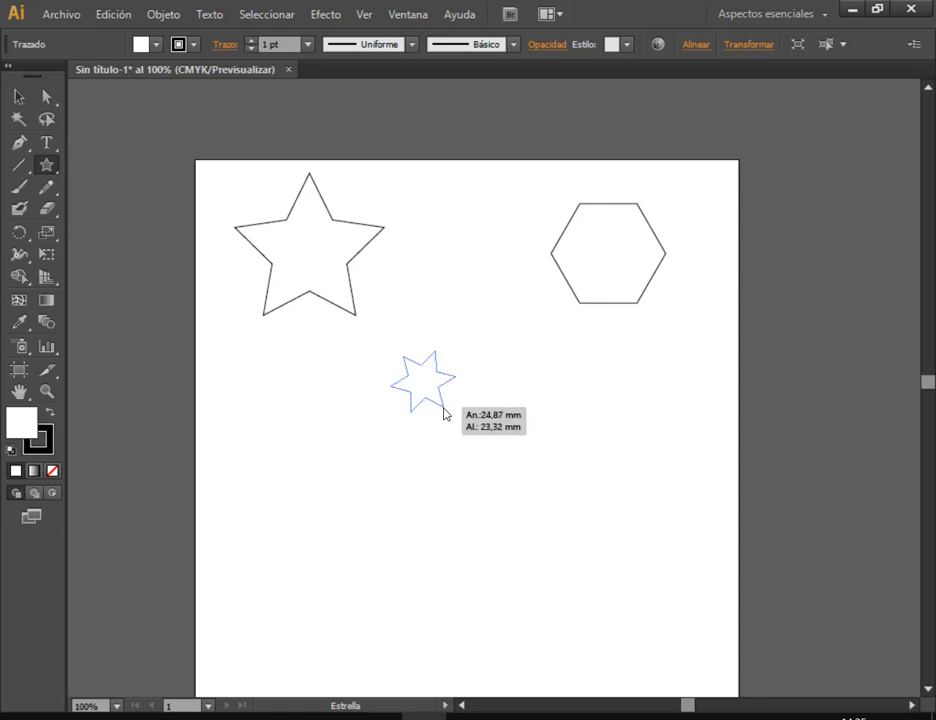
drag(444, 414, 444, 414)
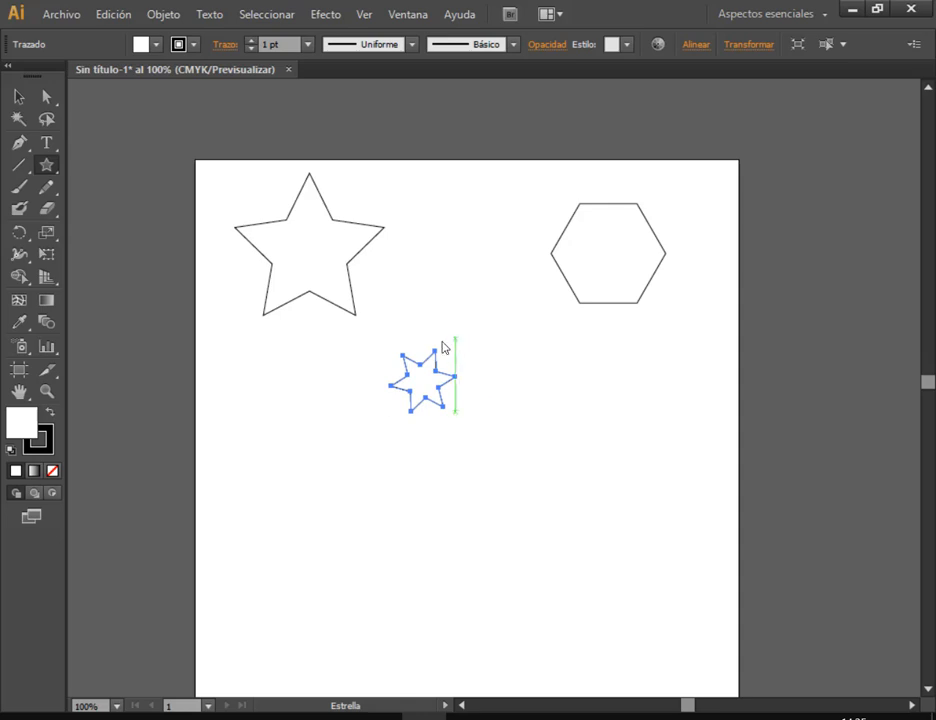
Draw an upright five-pointed star of about 15 mm outer radius beside the six-pointed star and clear the selection
drag(539, 372, 554, 411)
key(Down)
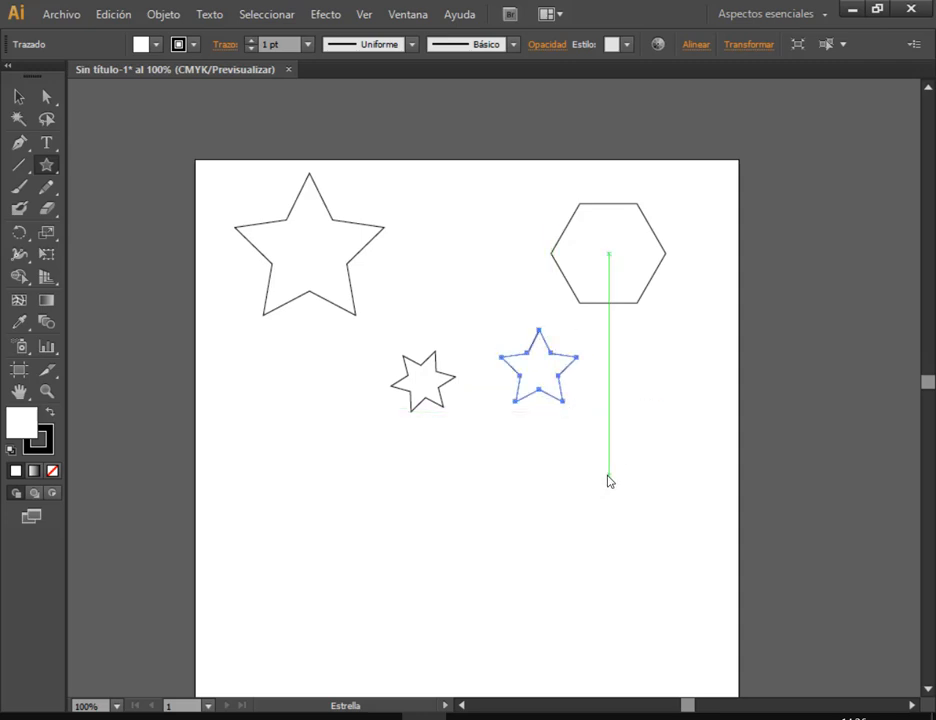
click(15, 95)
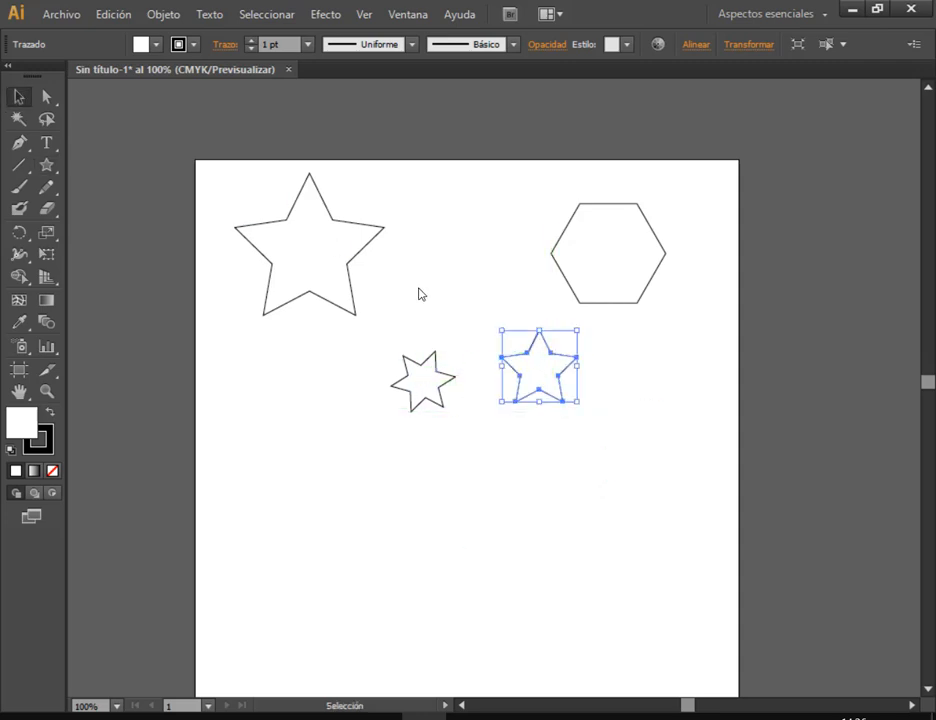
click(566, 392)
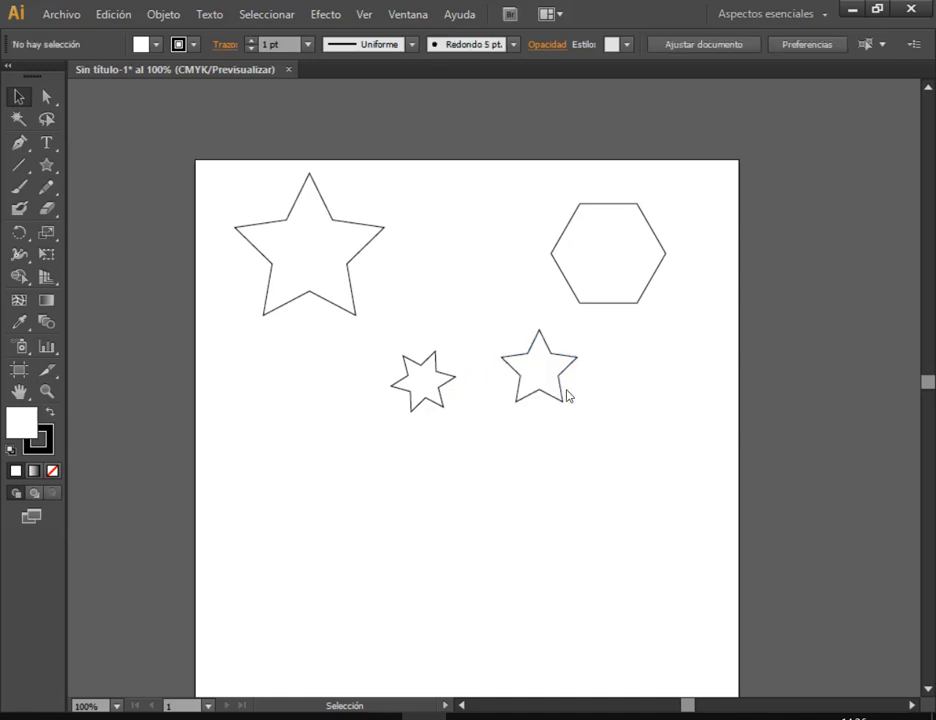
Create a 5-point star with radii 15,3326 and 7,6663 mm below the large star, and draw another about 6 mm in outer radius farther right
click(46, 165)
click(287, 468)
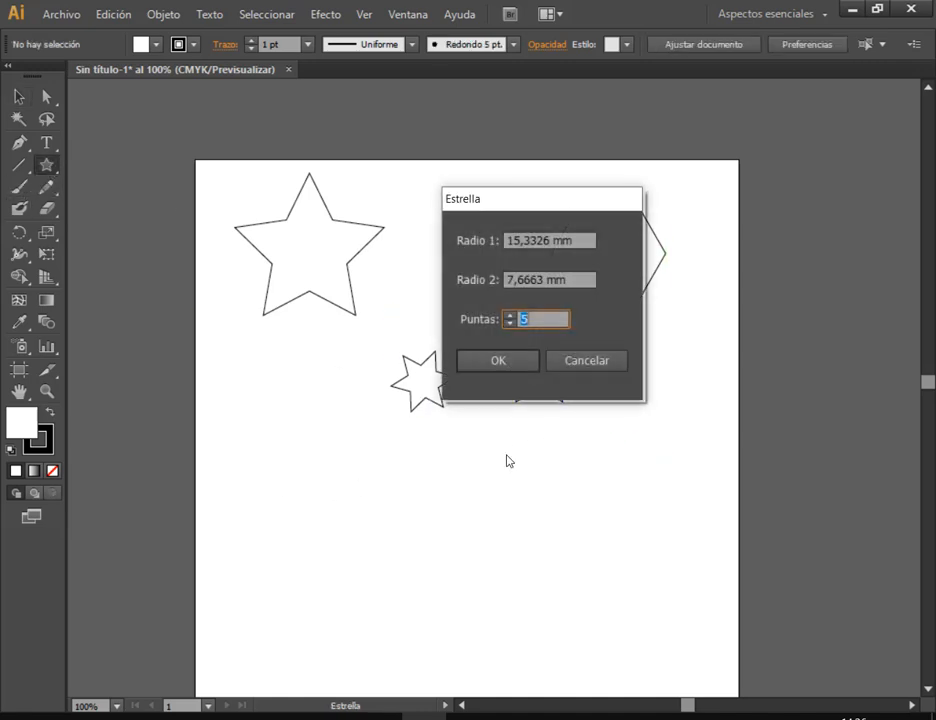
click(518, 362)
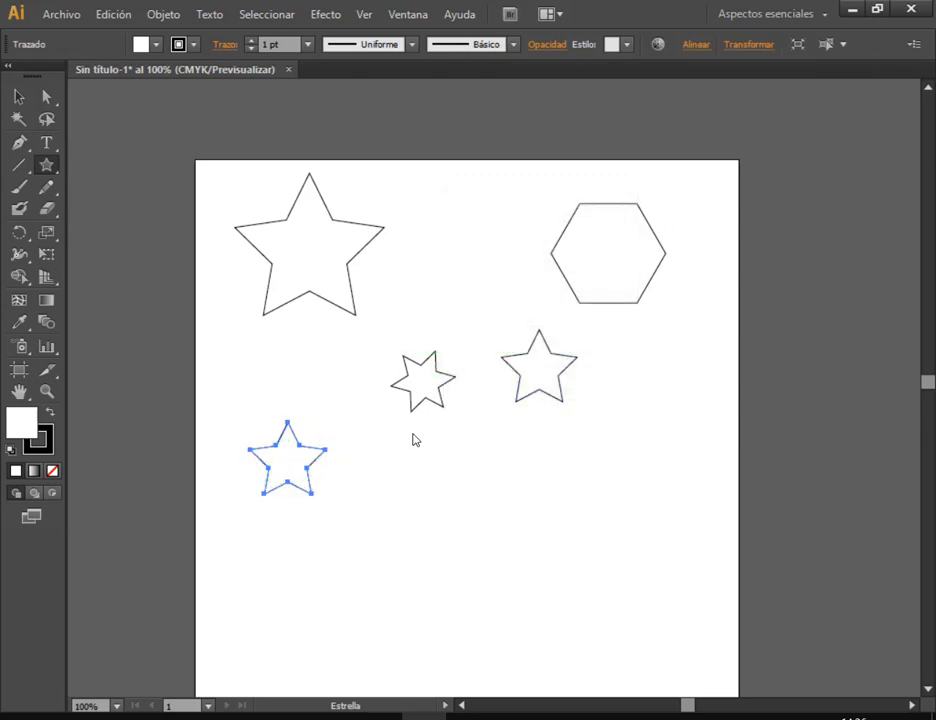
drag(510, 479, 520, 487)
Create an 8-point star with radii 6,2413 and 3,1206 mm between the two lowest stars, and delete it
click(407, 469)
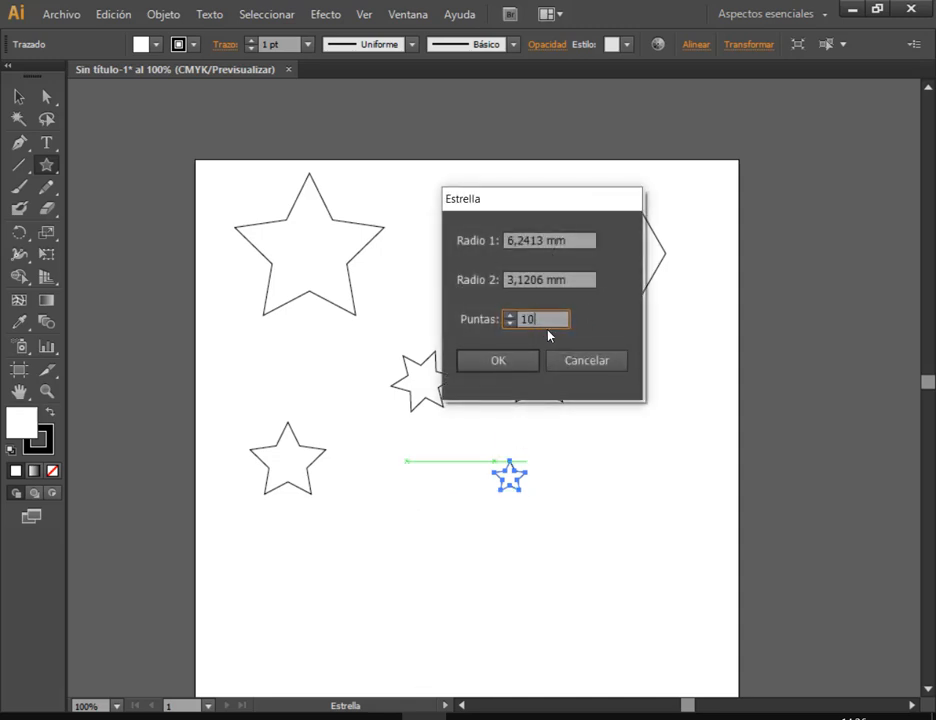
click(498, 362)
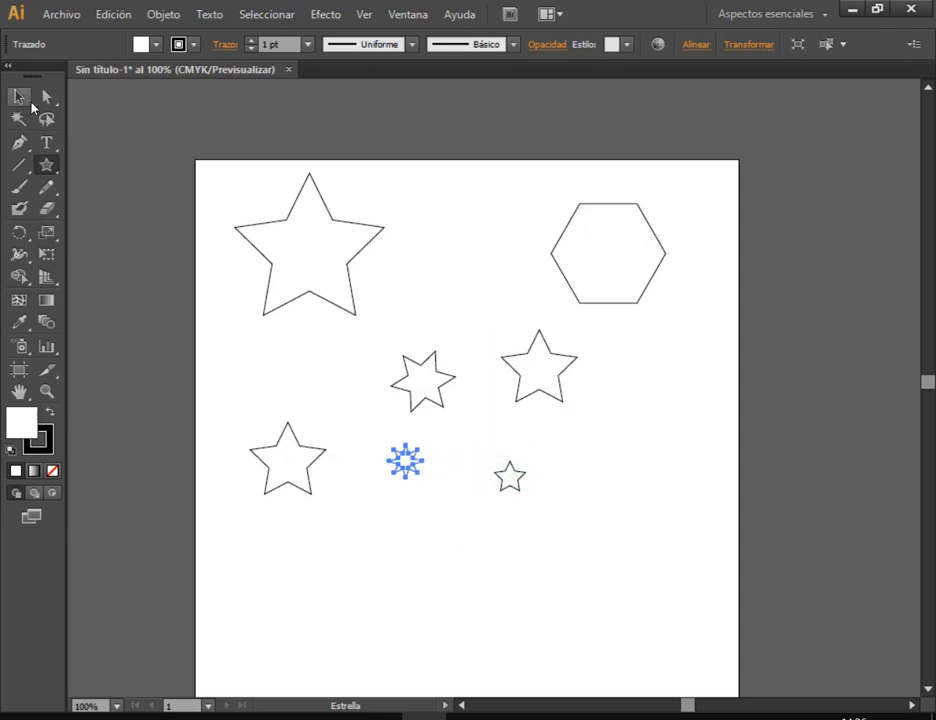
click(31, 104)
click(345, 405)
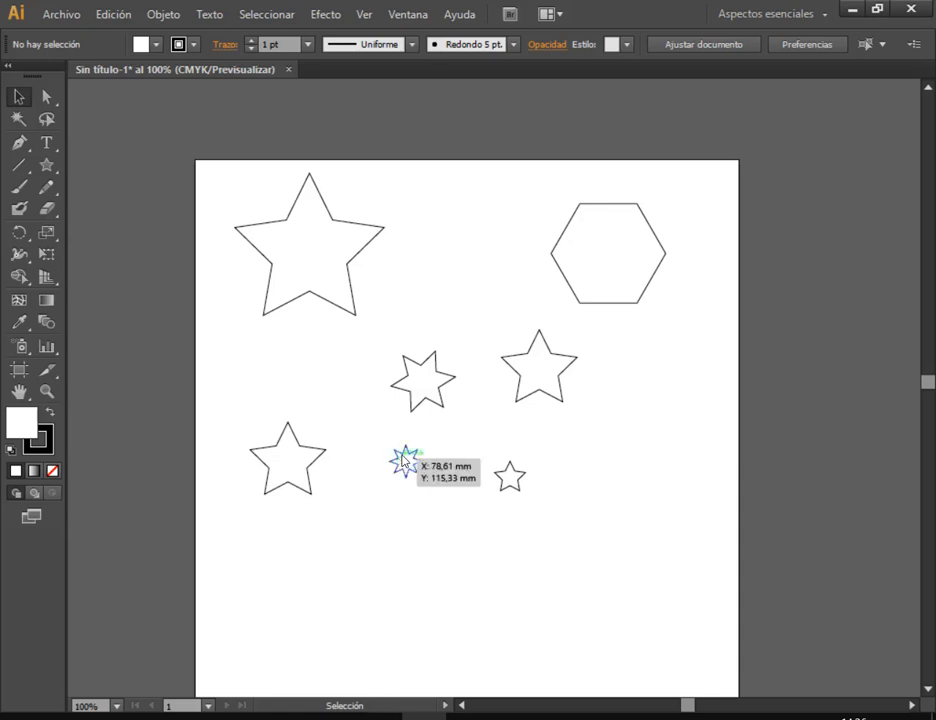
click(404, 461)
key(Delete)
Create a 4-point star with radii 6,2413 and 3,1206 mm between the two lowest stars
click(46, 165)
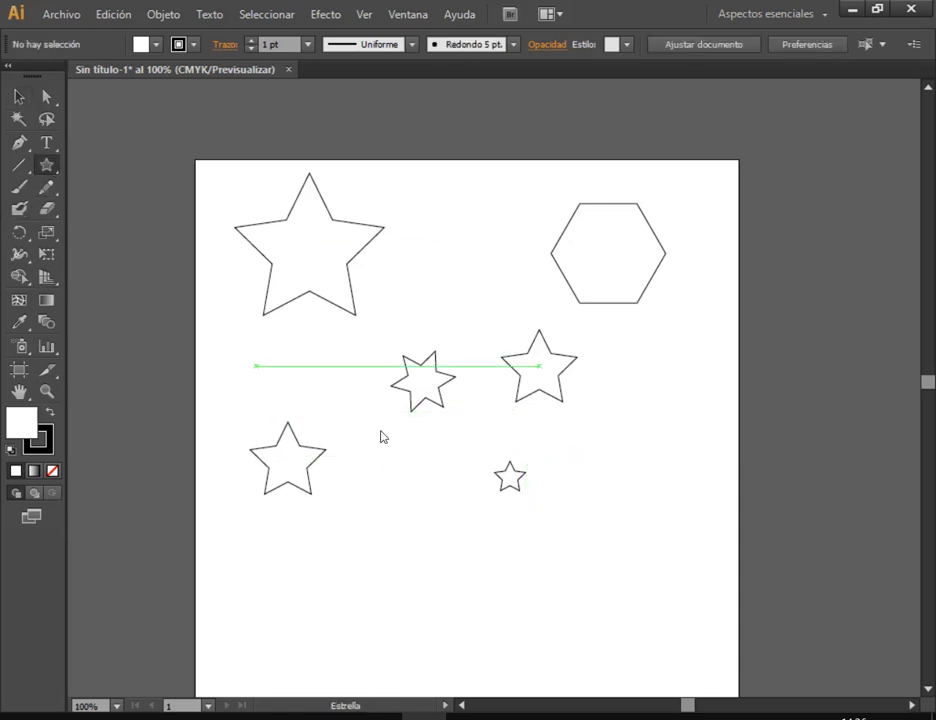
click(413, 478)
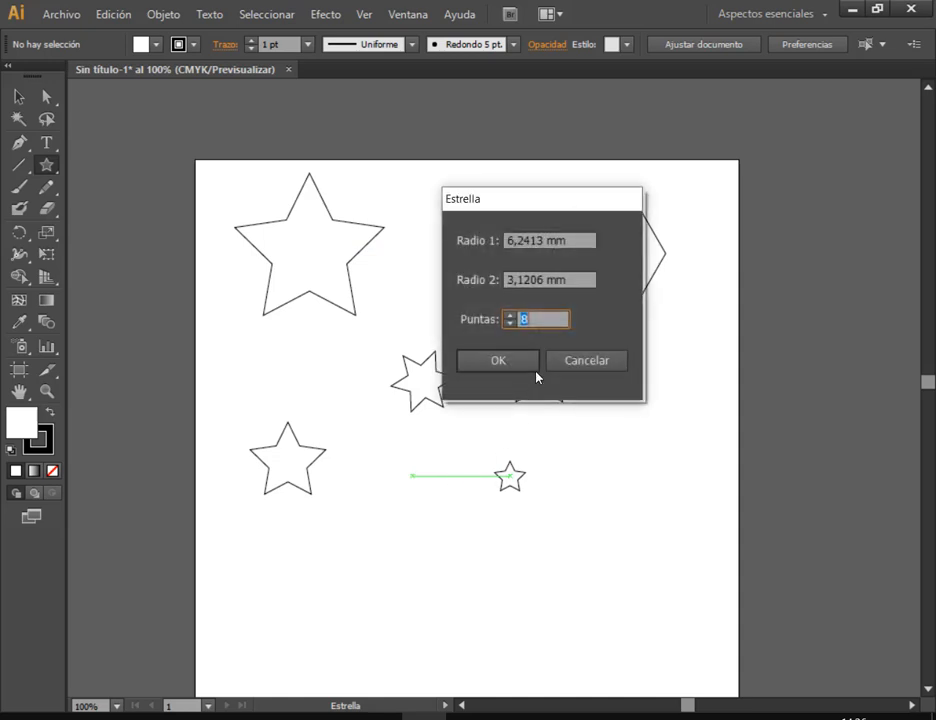
text(4)
click(529, 364)
key(v)
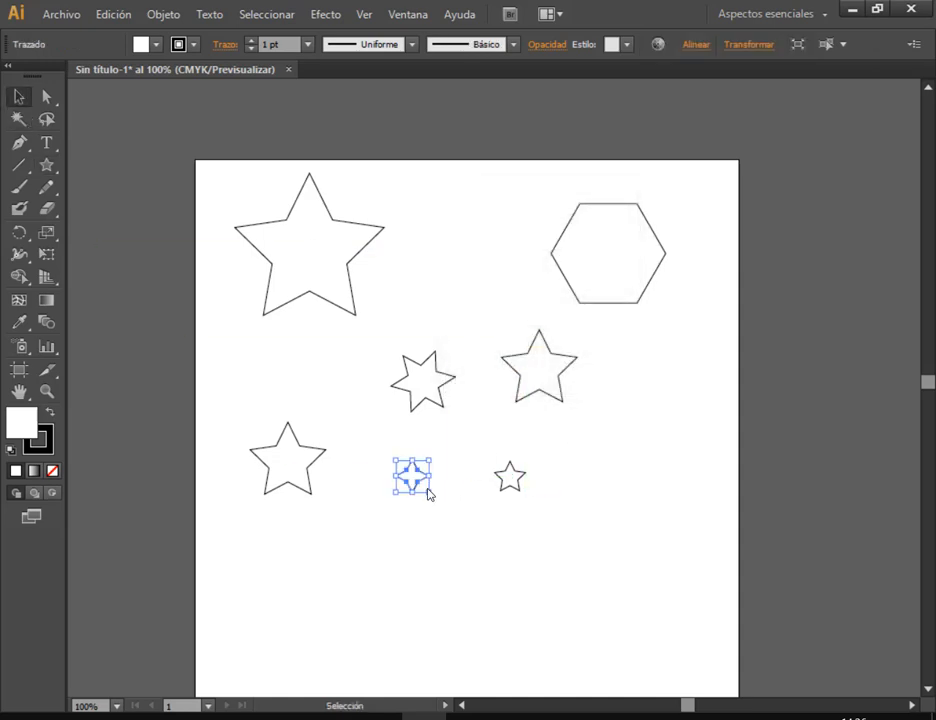
Enlarge the four-pointed star to about five times its size, and delete it
mouse_move(428, 496)
mouse_down()
mouse_move(508, 600)
mouse_move(597, 625)
mouse_move(598, 617)
mouse_up()
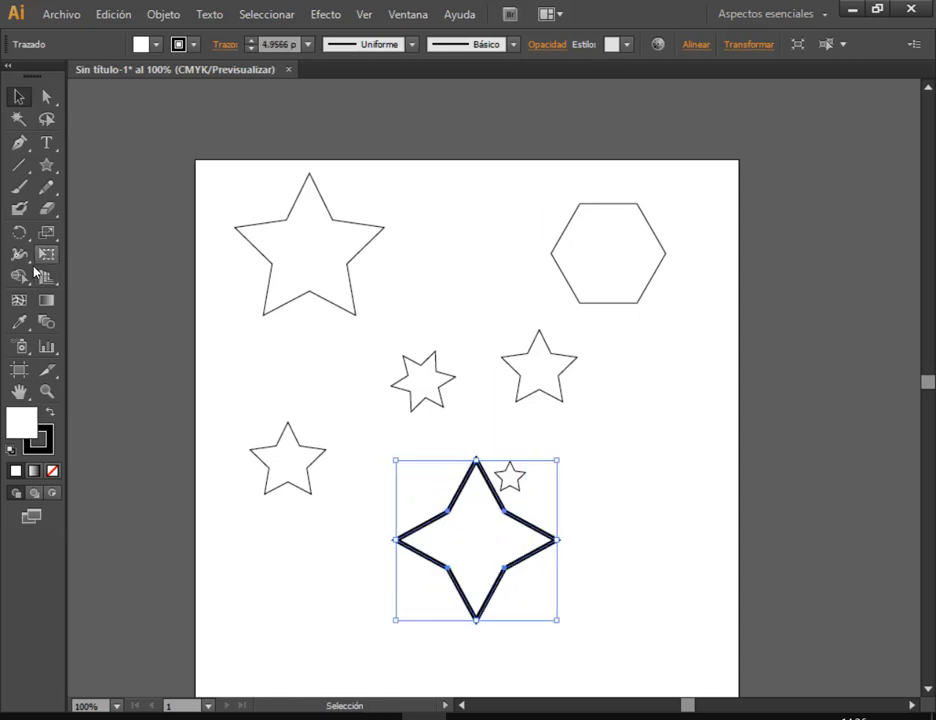
key(Delete)
Draw a small upright star between the two lowest stars, increasing its points to 6 while drawing, and clear the selection
click(46, 166)
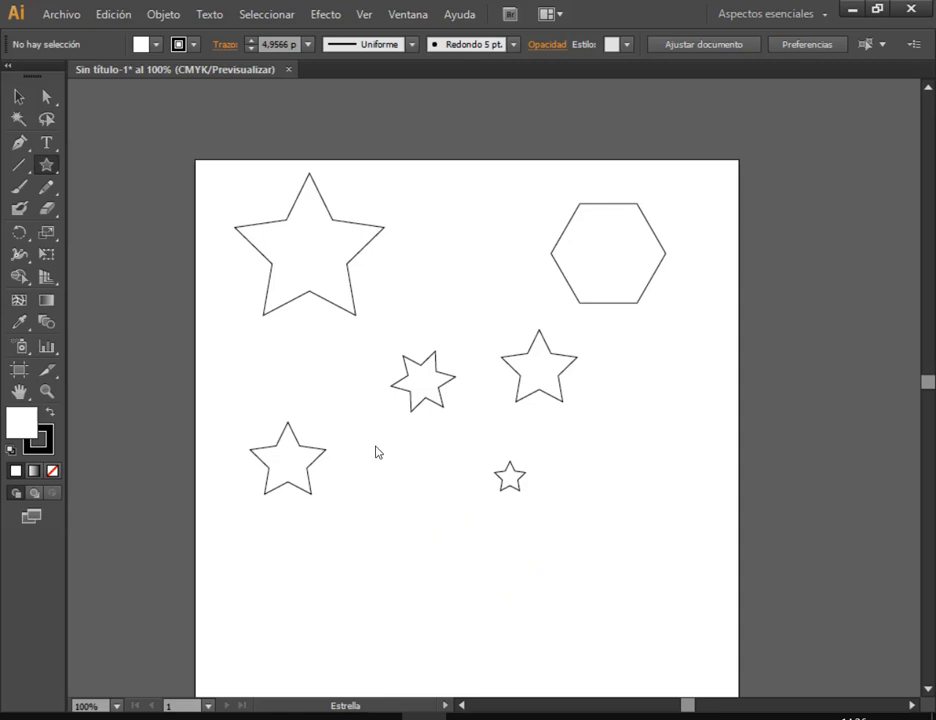
mouse_move(414, 468)
mouse_down()
mouse_move(424, 496)
mouse_move(420, 482)
mouse_move(435, 489)
mouse_move(426, 482)
mouse_up()
key(Up)
key(Up)
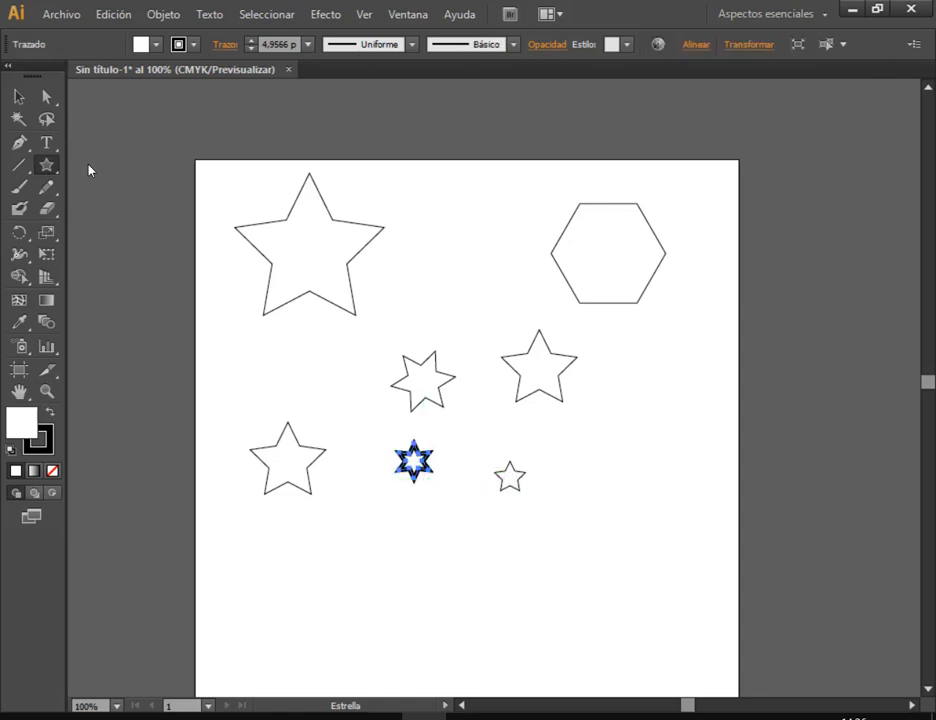
click(18, 96)
click(507, 434)
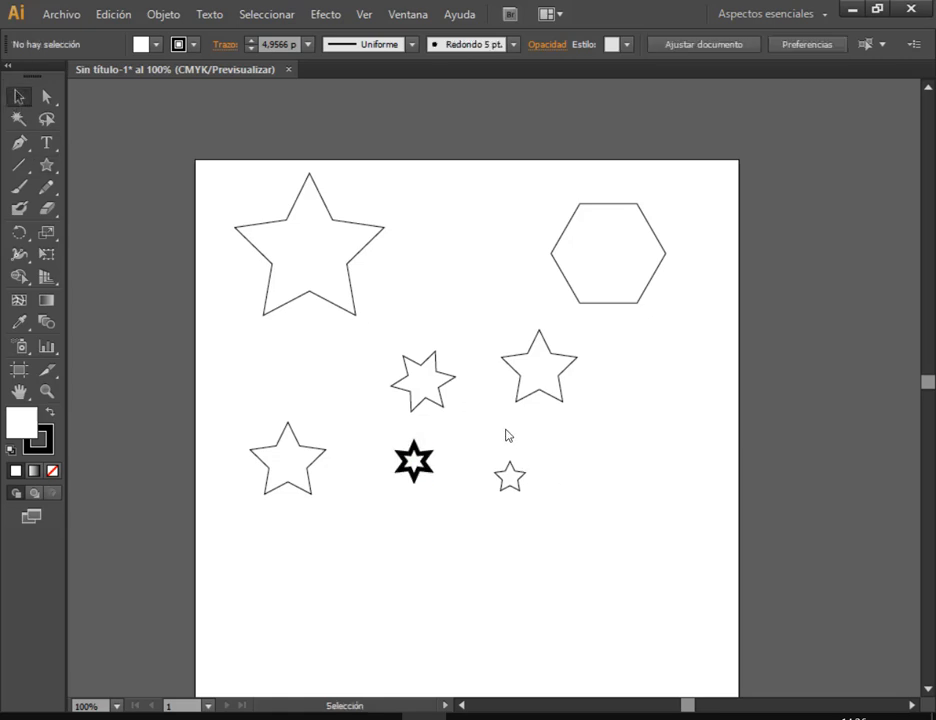
Set the stroke weight of the small thick-outlined six-pointed star to 1 pt and deselect it
click(416, 455)
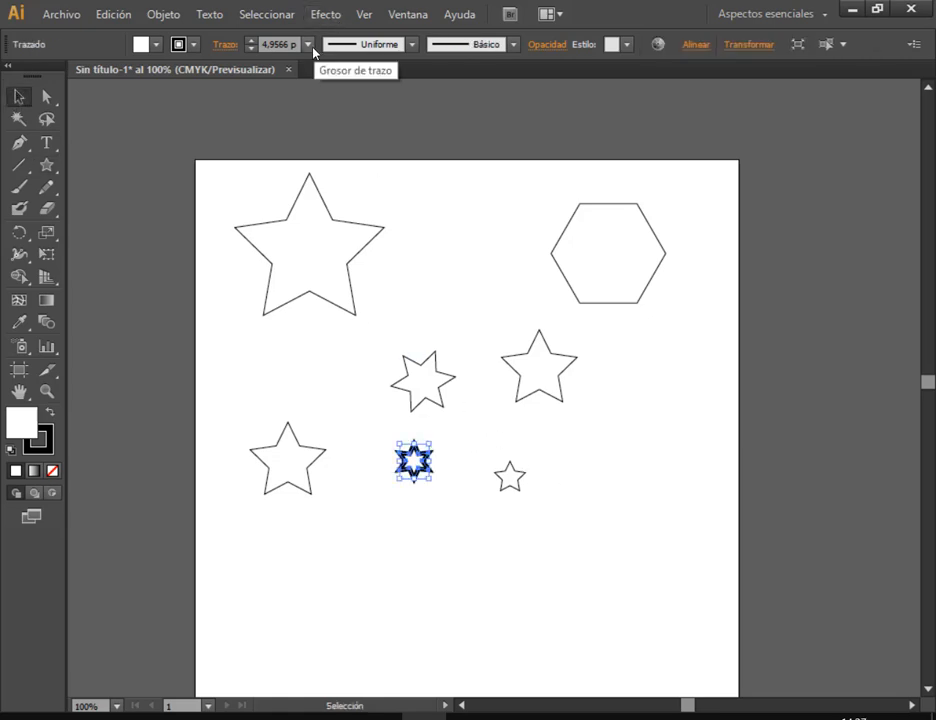
click(309, 45)
click(330, 124)
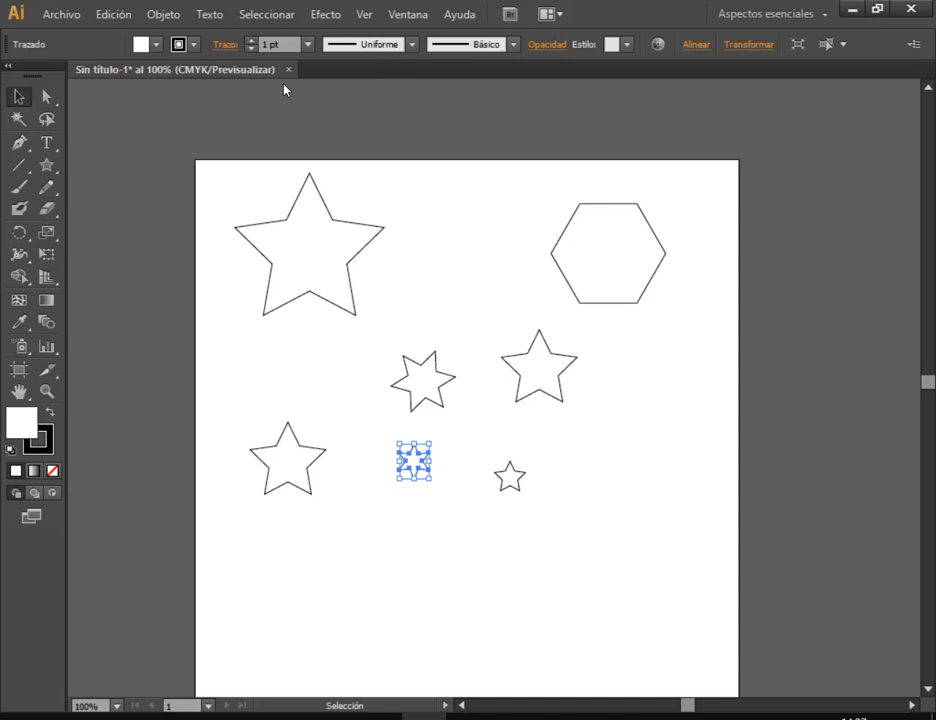
click(414, 226)
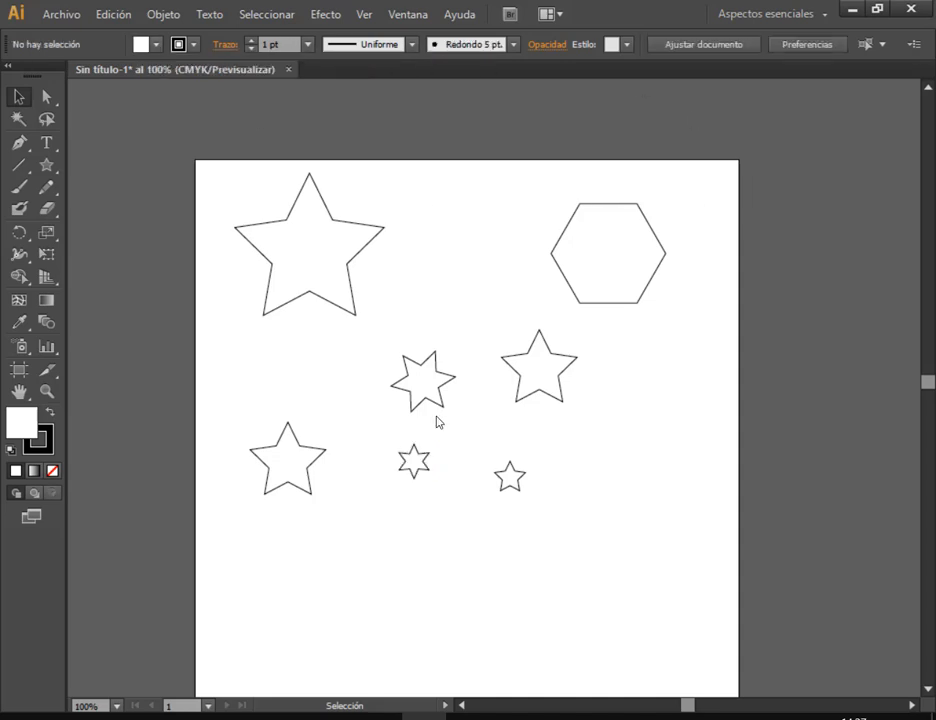
Delete the five smaller stars below the large star and the hexagon
click(414, 461)
click(580, 462)
drag(265, 336, 560, 497)
key(Delete)
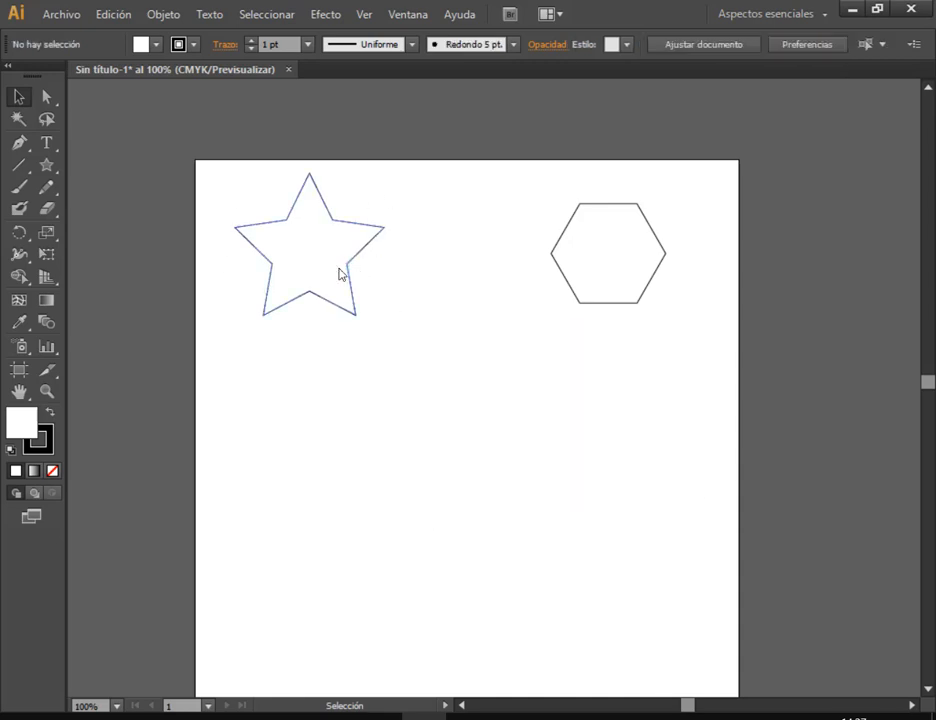
Draw a polygon between and below the star and hexagon, raising and lowering its sides while drawing, finish with 6 sides, and deselect it
drag(45, 168, 178, 230)
drag(449, 380, 482, 435)
key(Up)
key(Up)
key(Up)
key(Up)
key(Up)
key(Up)
key(Up)
key(Down)
key(Down)
key(Down)
key(Down)
key(Down)
key(Down)
key(Down)
key(Down)
key(Down)
key(Up)
key(Up)
key(Up)
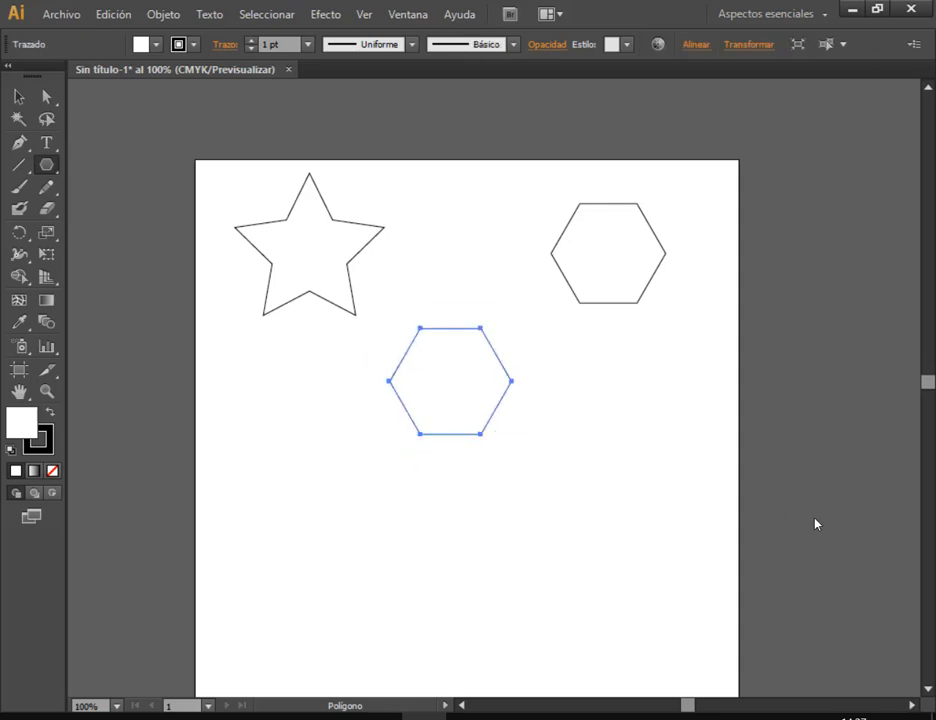
click(18, 96)
click(468, 269)
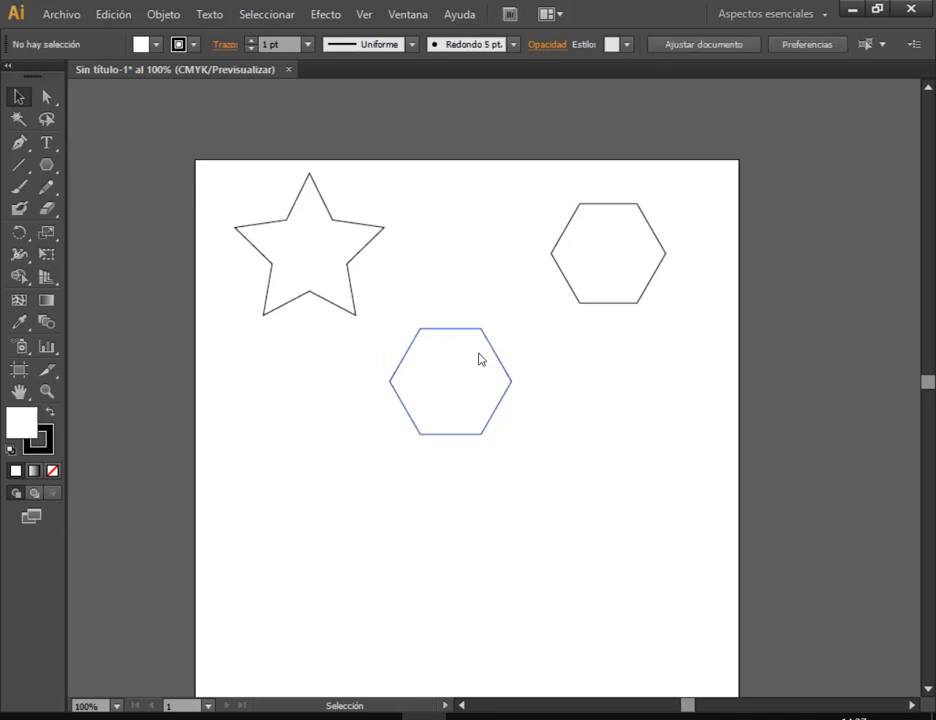
Shift the middle hexagon slightly down and right, and delete it together with the large star and the other hexagon
drag(478, 357, 497, 385)
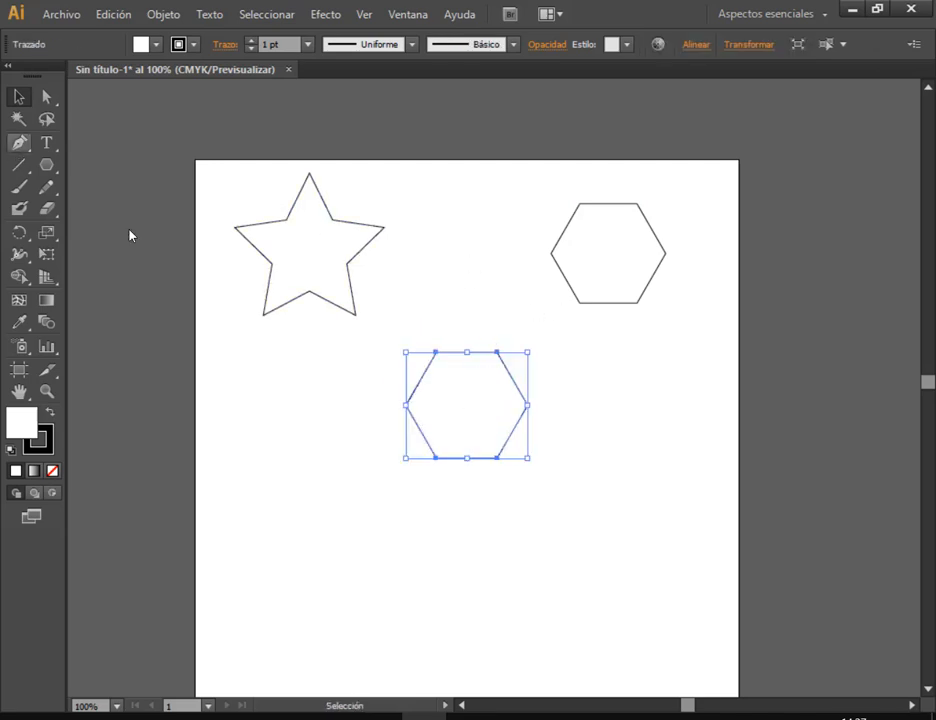
key(Delete)
drag(230, 158, 698, 359)
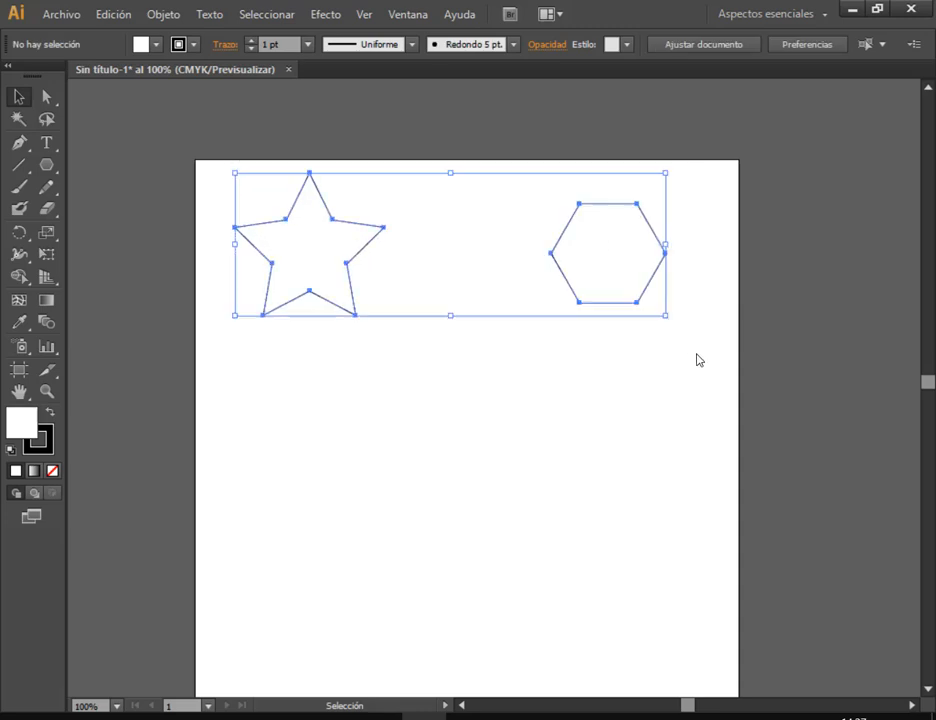
key(Delete)
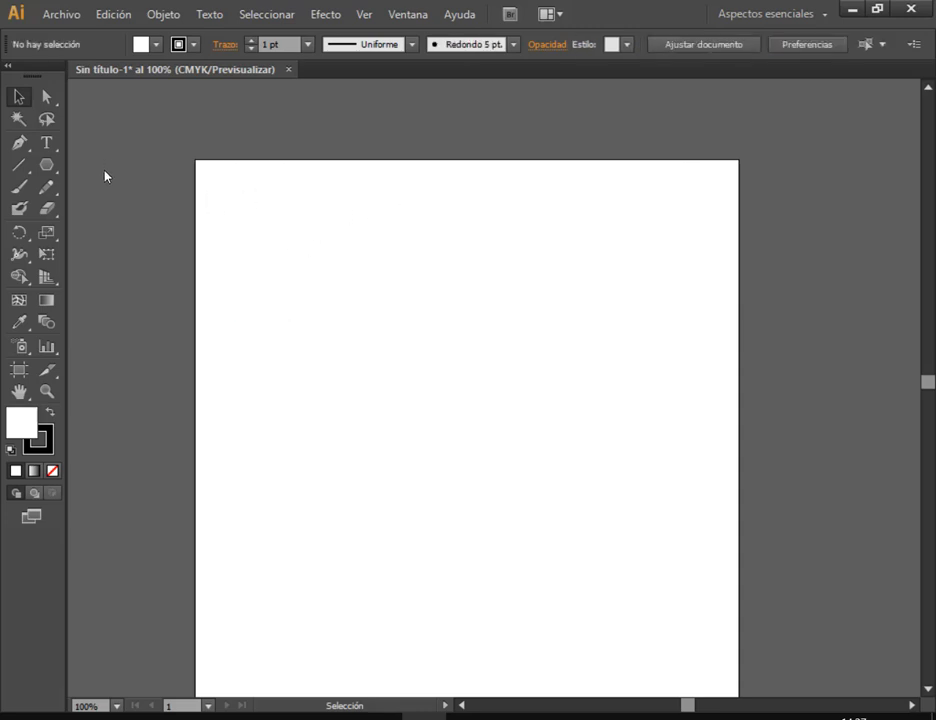
Create a rectangle 71,0635 mm wide and 95,7743 mm high and move it to the artboard's upper-left area
drag(46, 165, 120, 164)
click(441, 284)
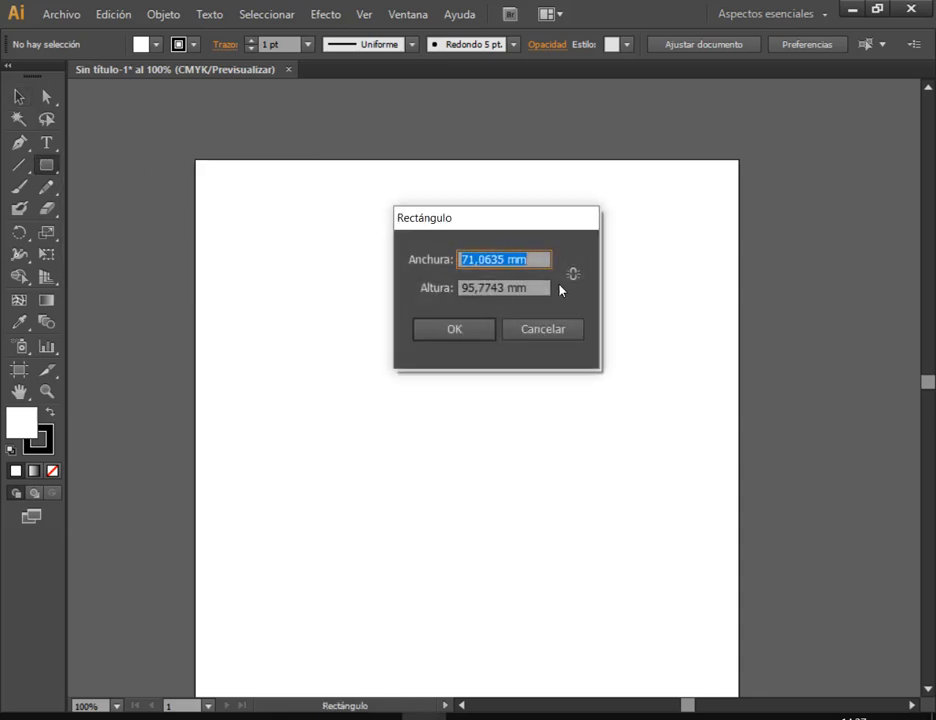
click(521, 263)
key(Tab)
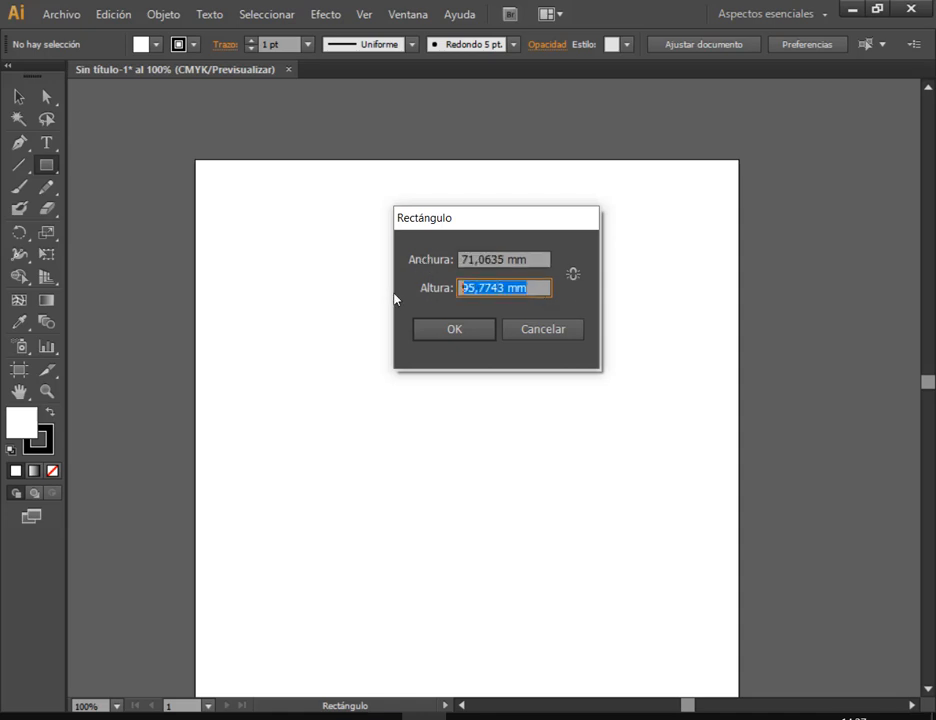
click(438, 333)
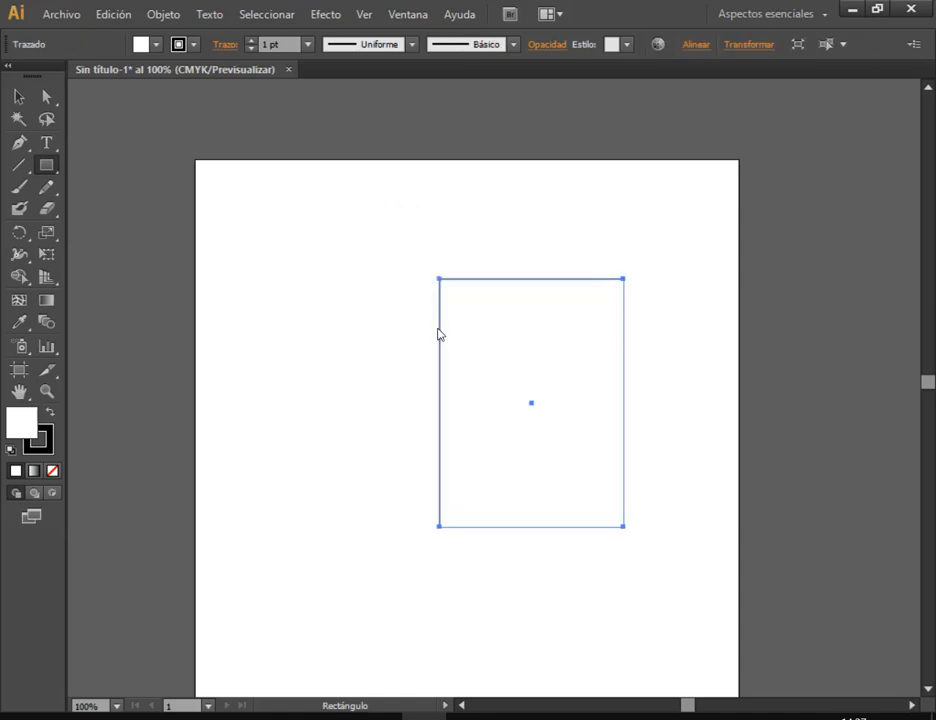
click(18, 96)
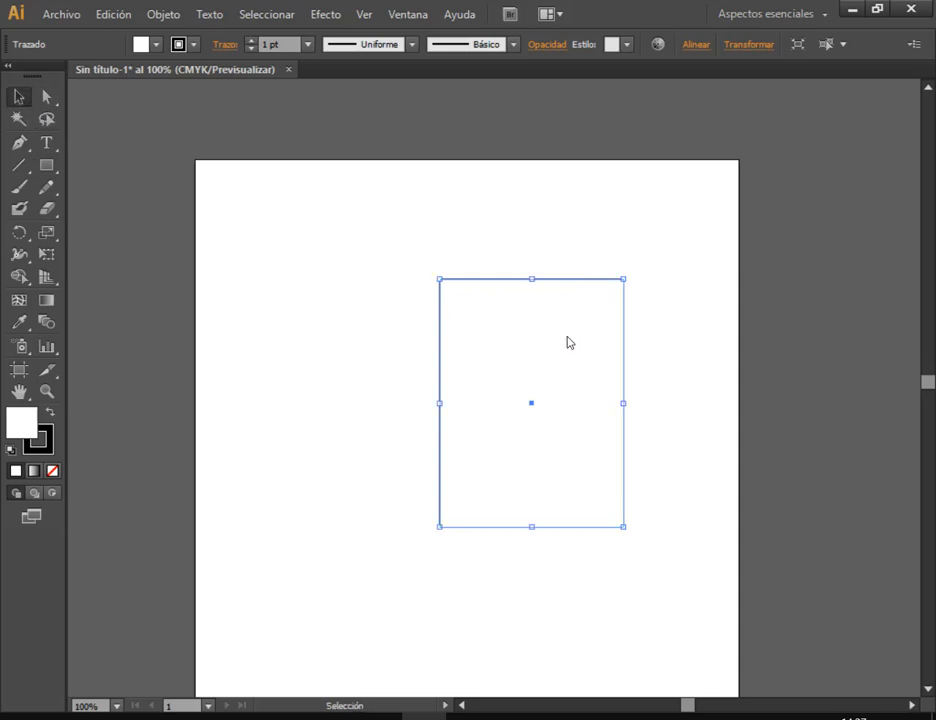
drag(567, 342, 371, 251)
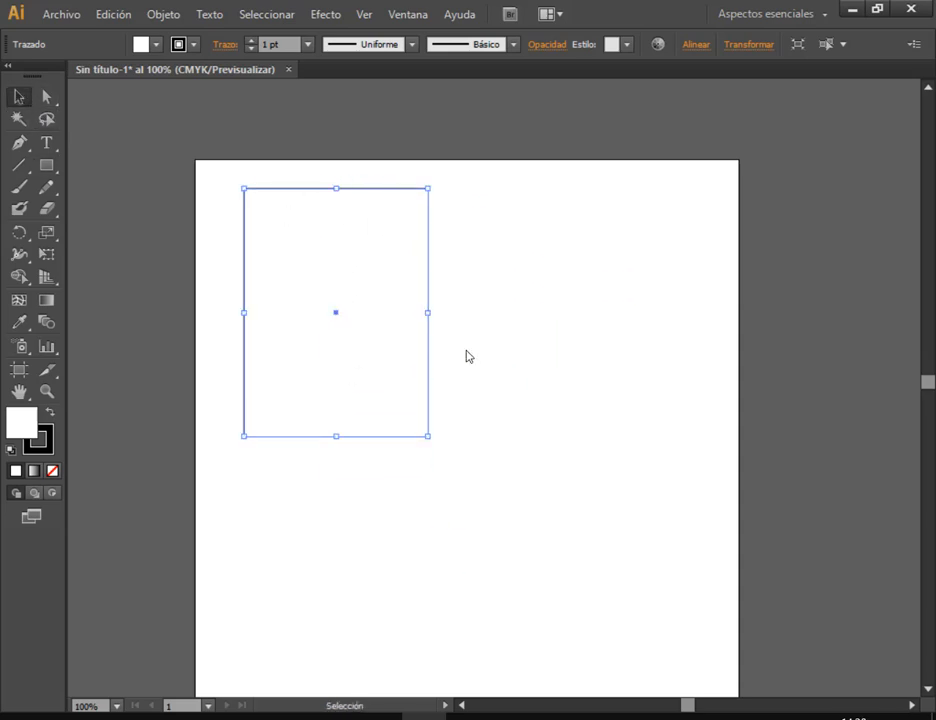
Create a circle 59,2639 mm in width and height with the Ellipse tool and move it just right of the rectangle
click(46, 165)
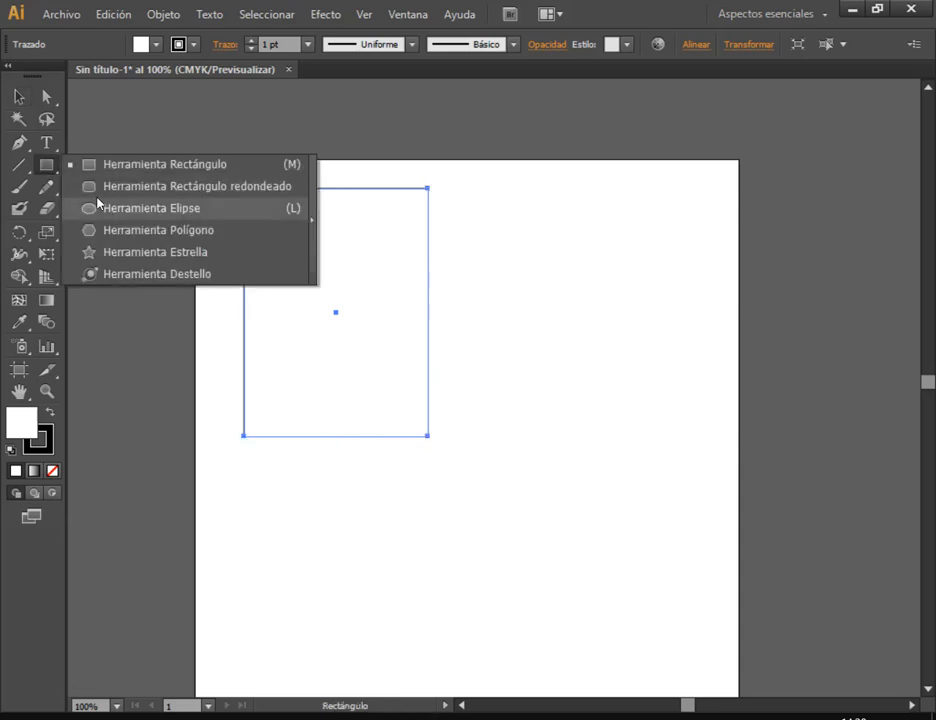
click(132, 207)
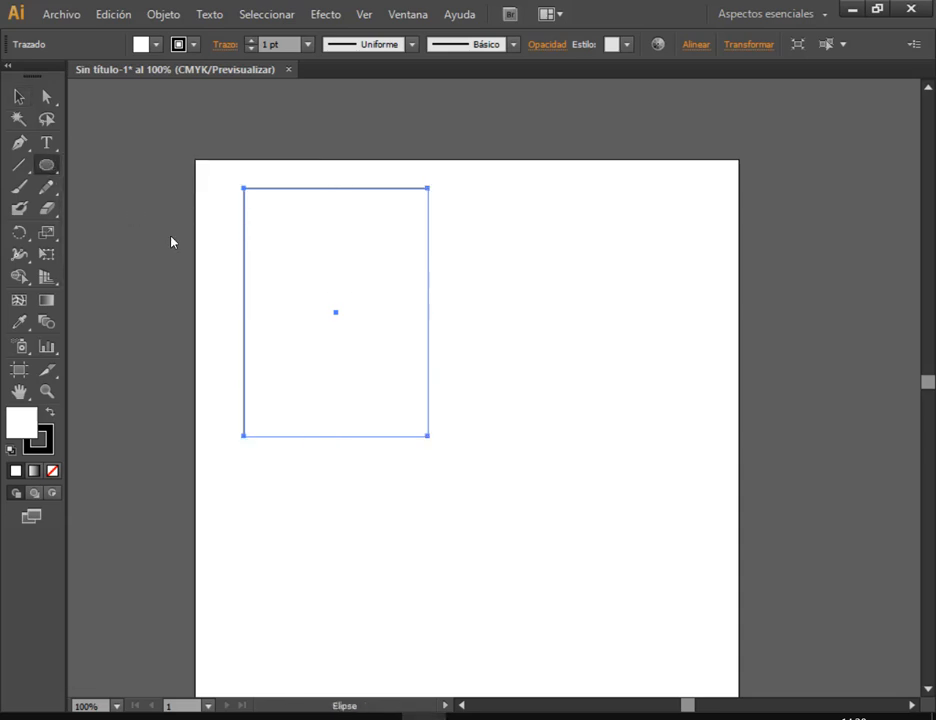
click(548, 305)
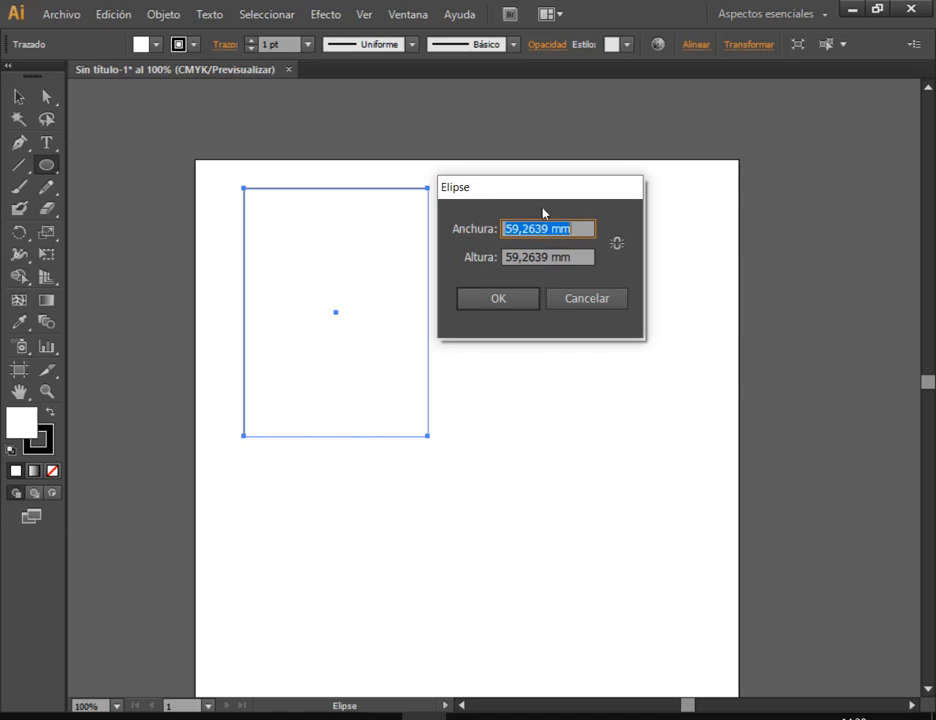
drag(612, 194, 765, 194)
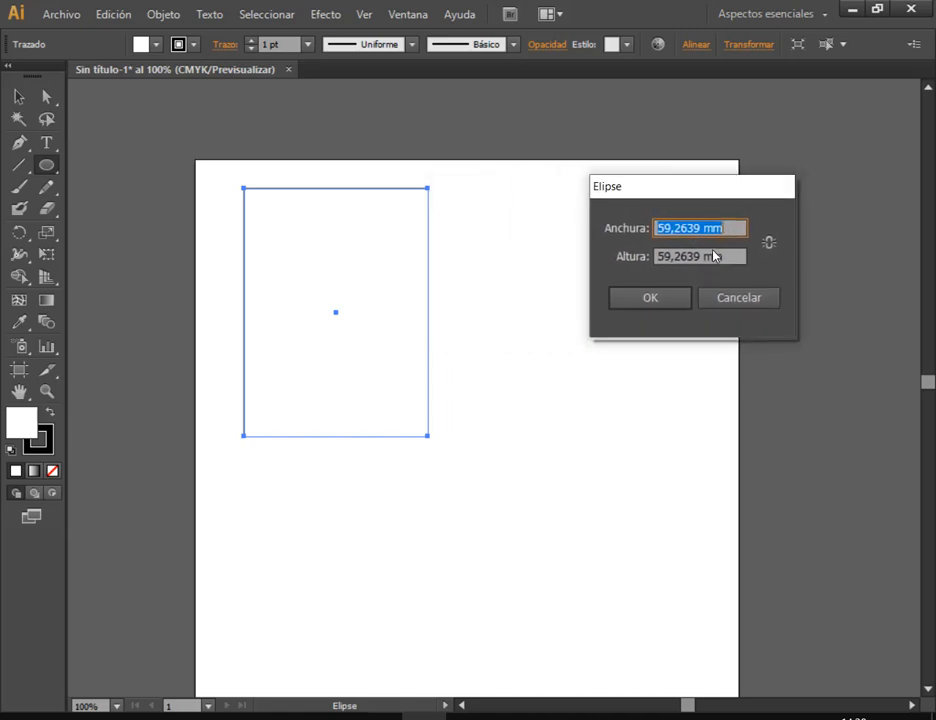
click(650, 298)
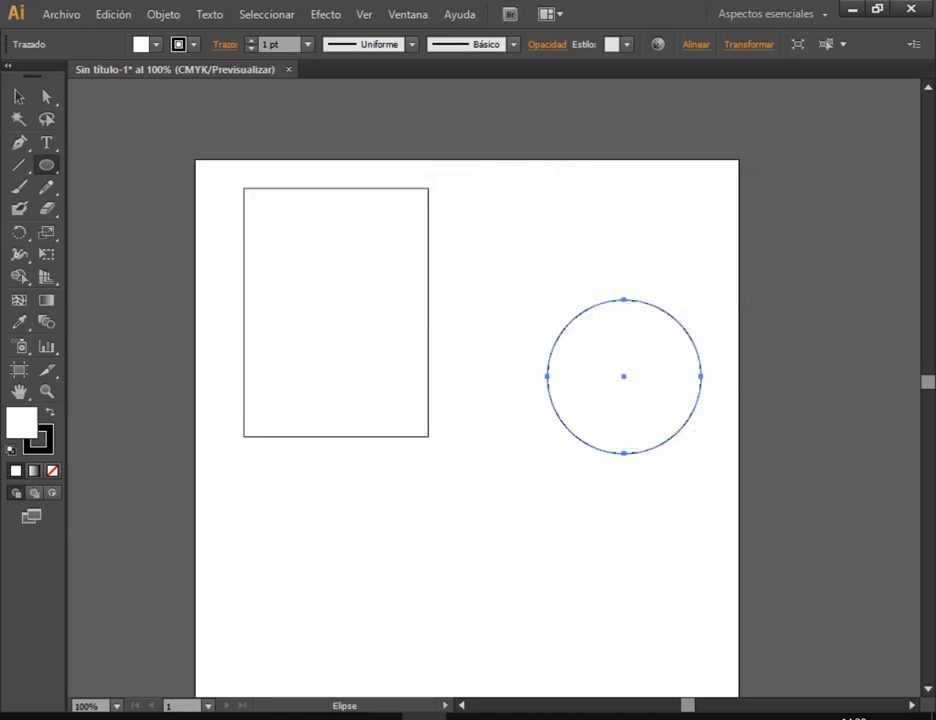
click(18, 97)
drag(632, 388, 537, 291)
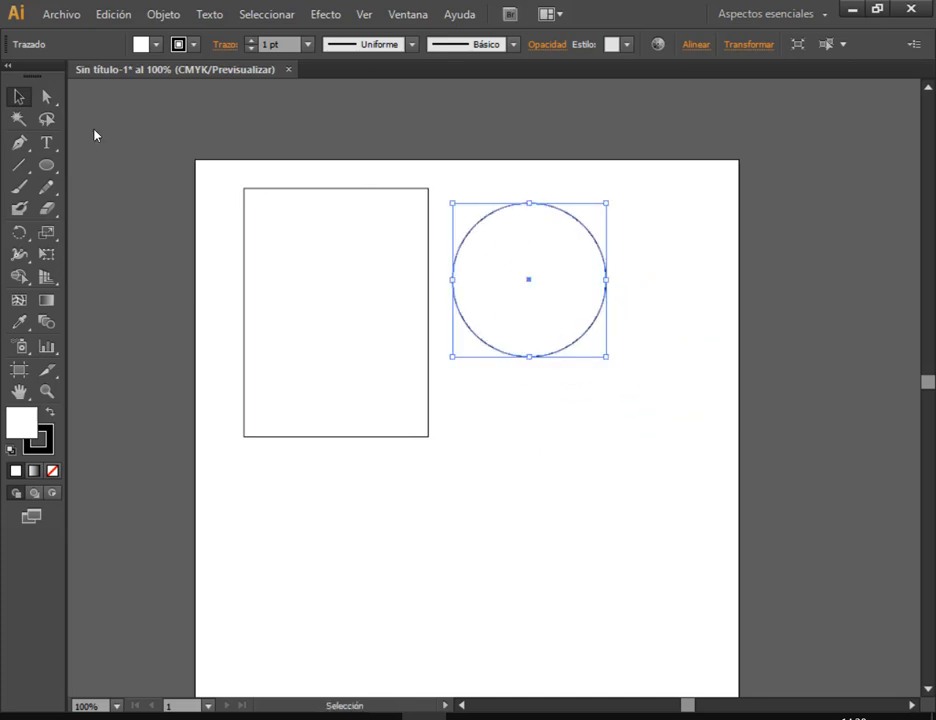
Delete the rectangle and circle, and draw a rounded rectangle about 77 by 83 mm in the artboard's upper-left area
drag(509, 160, 308, 270)
key(Delete)
click(52, 163)
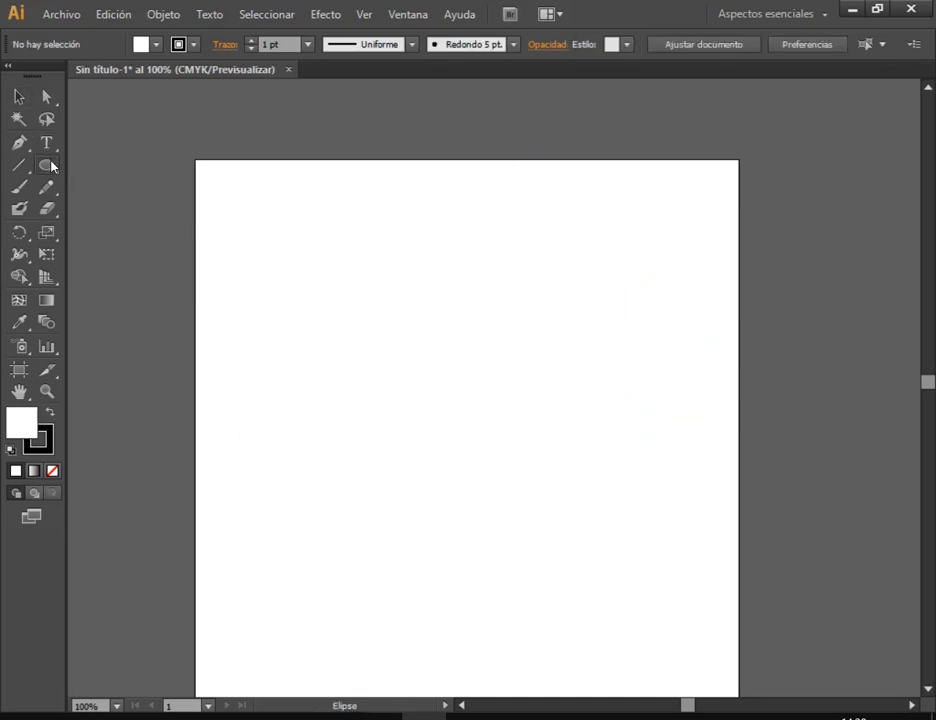
click(172, 186)
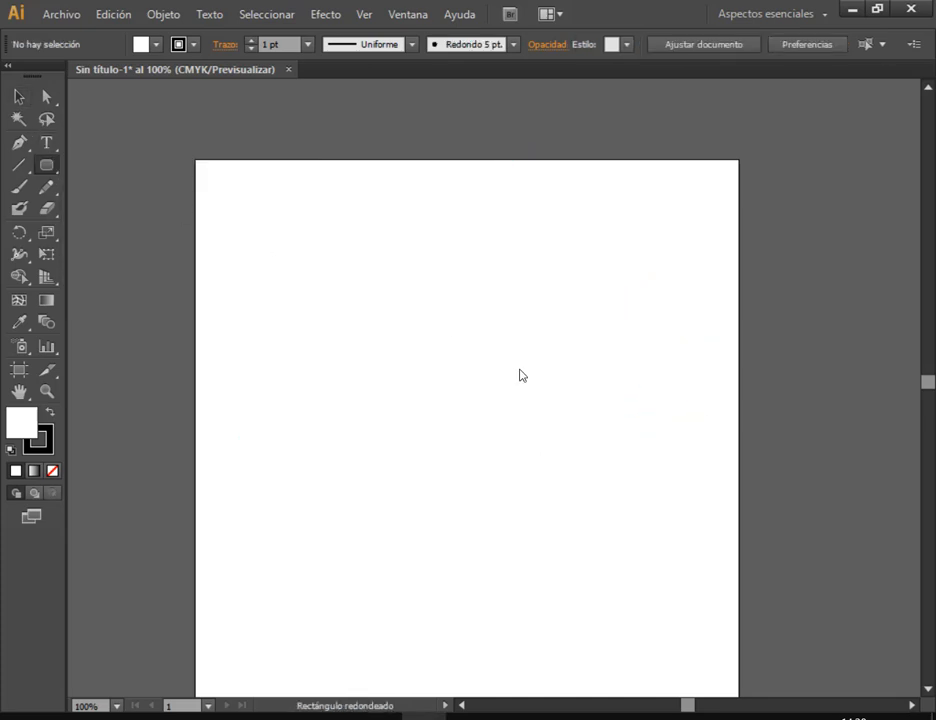
drag(264, 234, 463, 450)
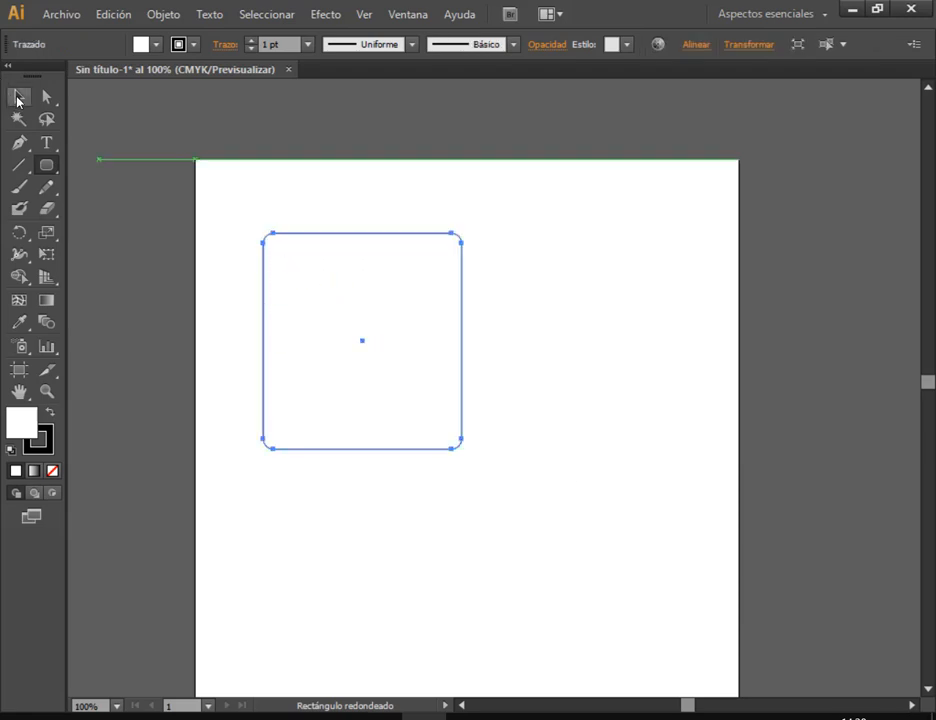
click(17, 96)
click(305, 230)
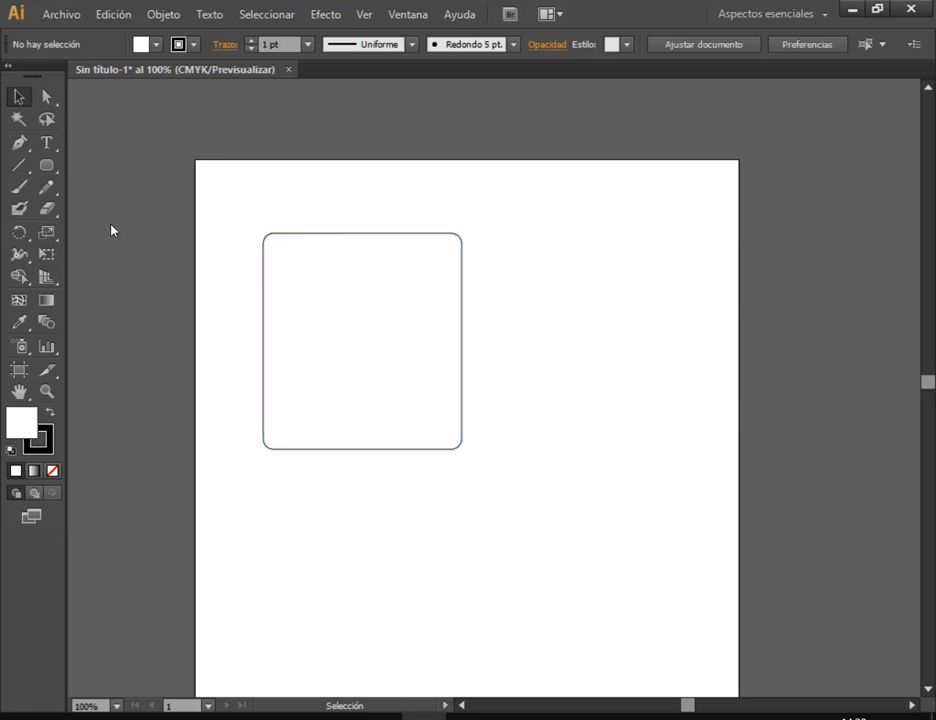
Create a second rounded rectangle of 76,5528 by 83,2556 mm with an 8 mm corner radius, starting near the artboard's right edge
click(46, 165)
click(645, 315)
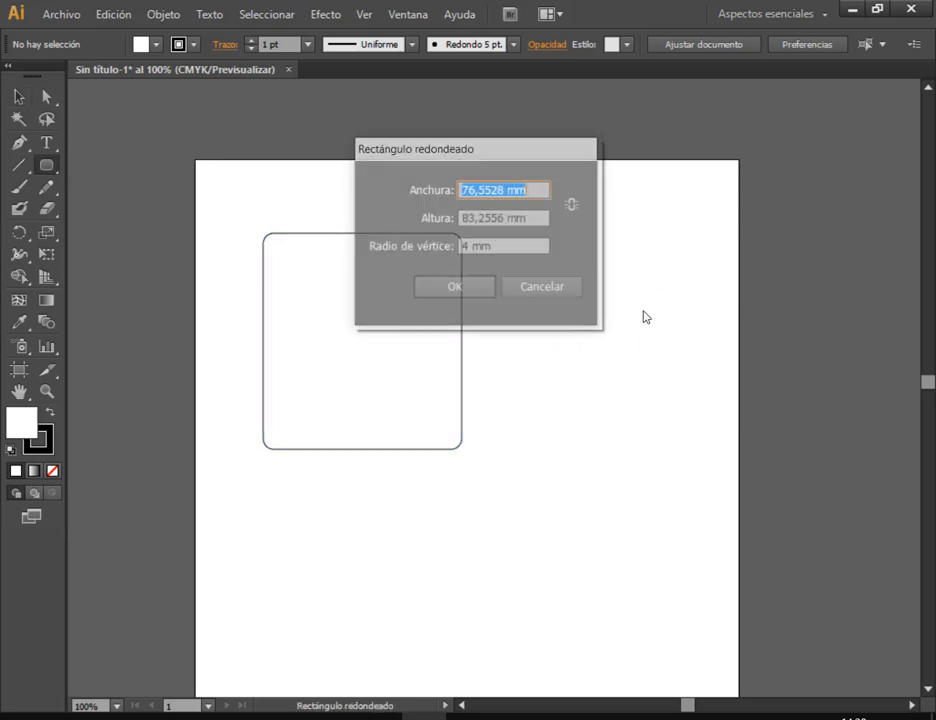
drag(483, 155, 628, 170)
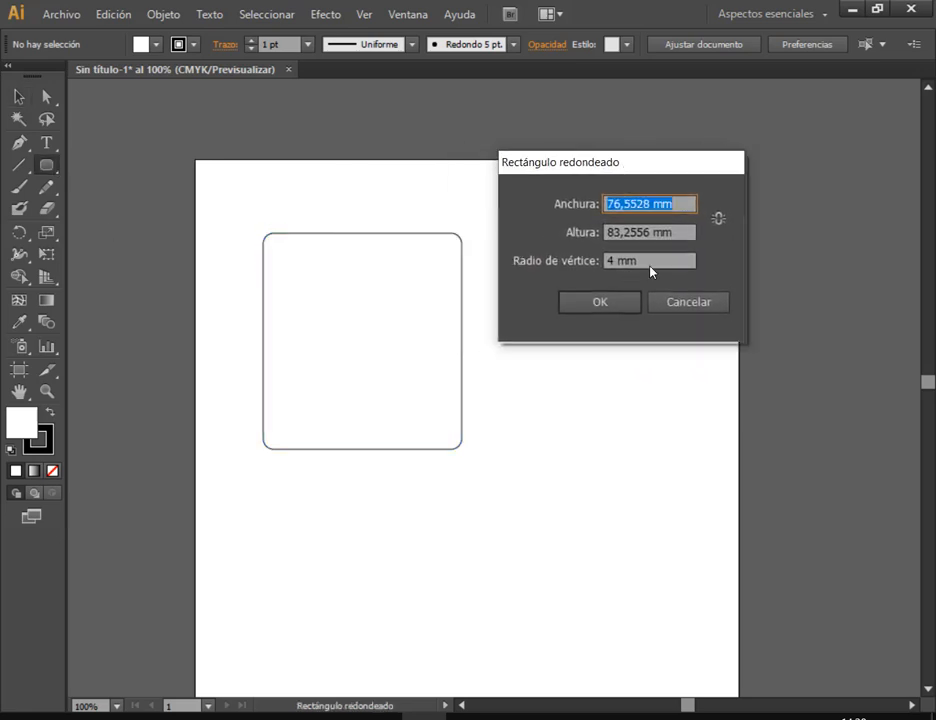
click(650, 262)
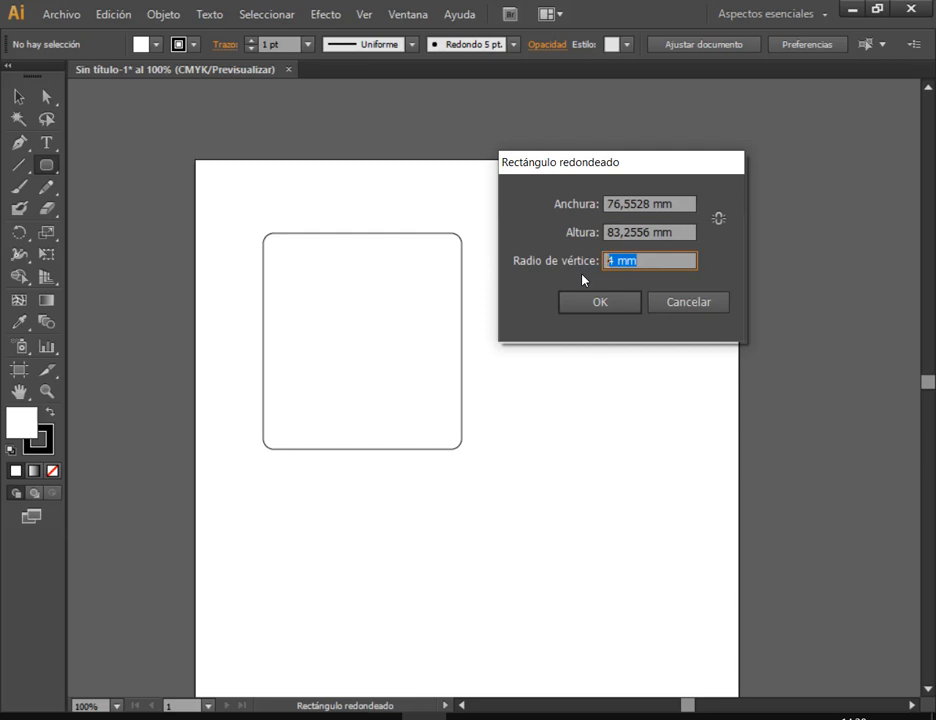
text(8)
click(603, 302)
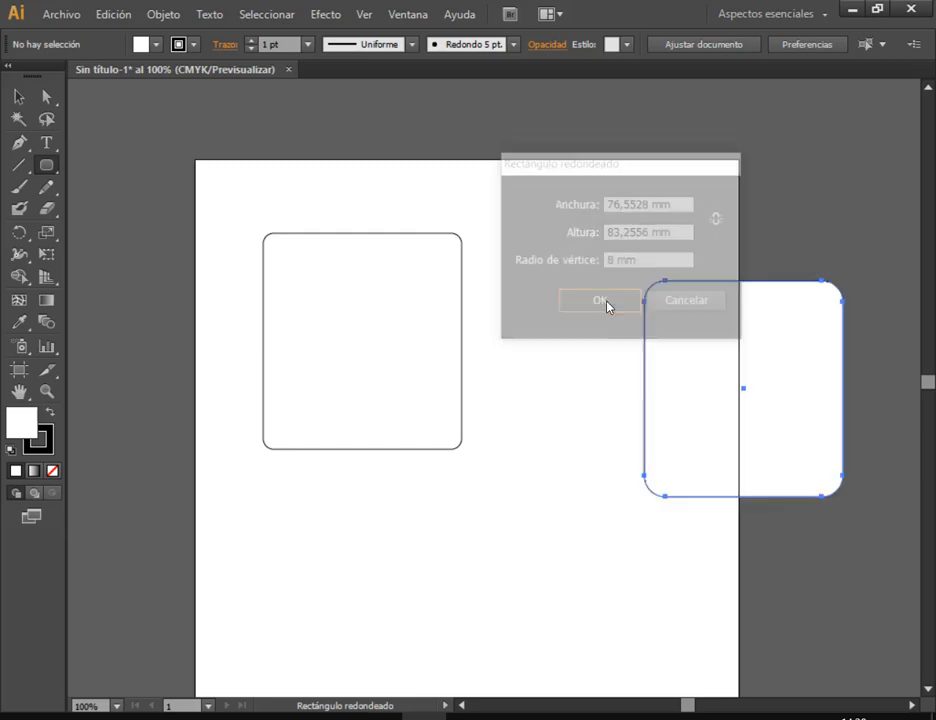
Move the second rounded rectangle fully onto the artboard, level with and just right of the first one
click(18, 96)
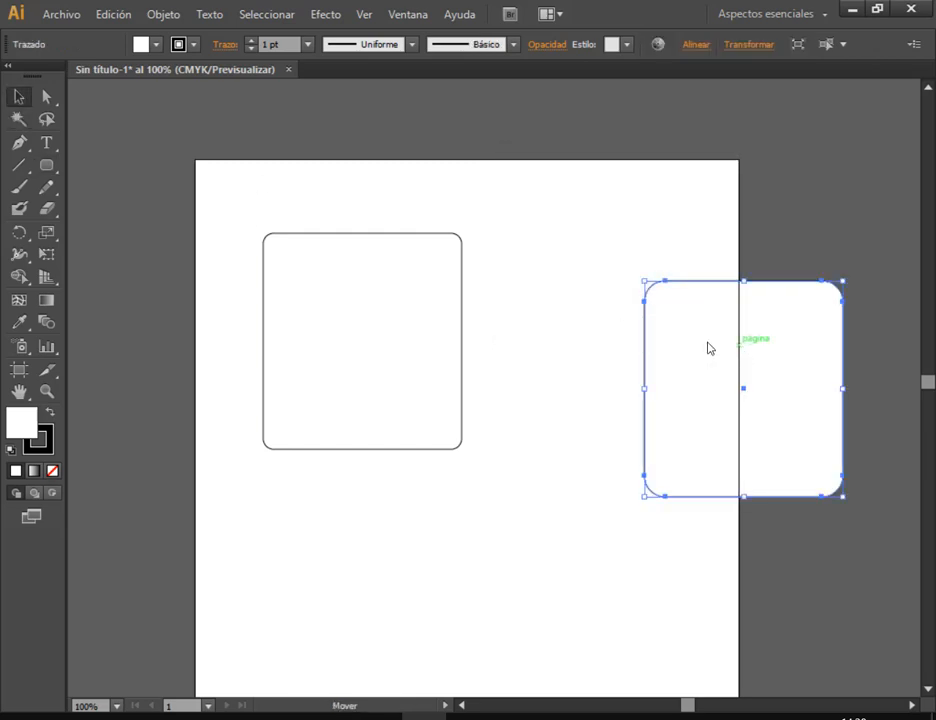
drag(710, 349, 594, 302)
click(514, 200)
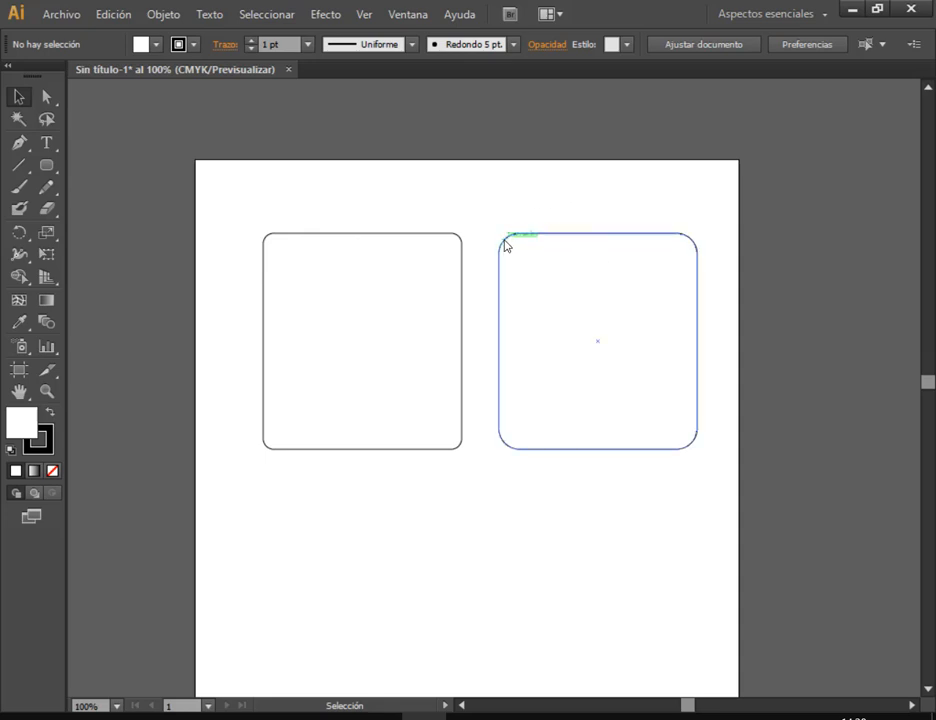
Draw a rounded rectangle about 39.5 by 61 mm below the first two, reducing its corner radius to about 4.1 mm while drawing
click(46, 164)
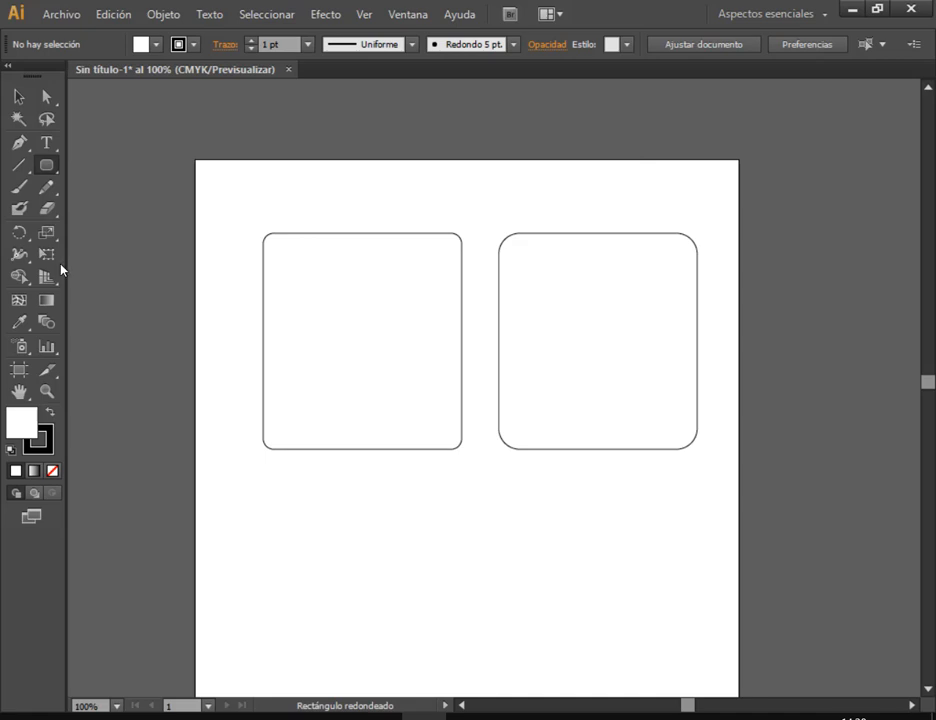
click(48, 167)
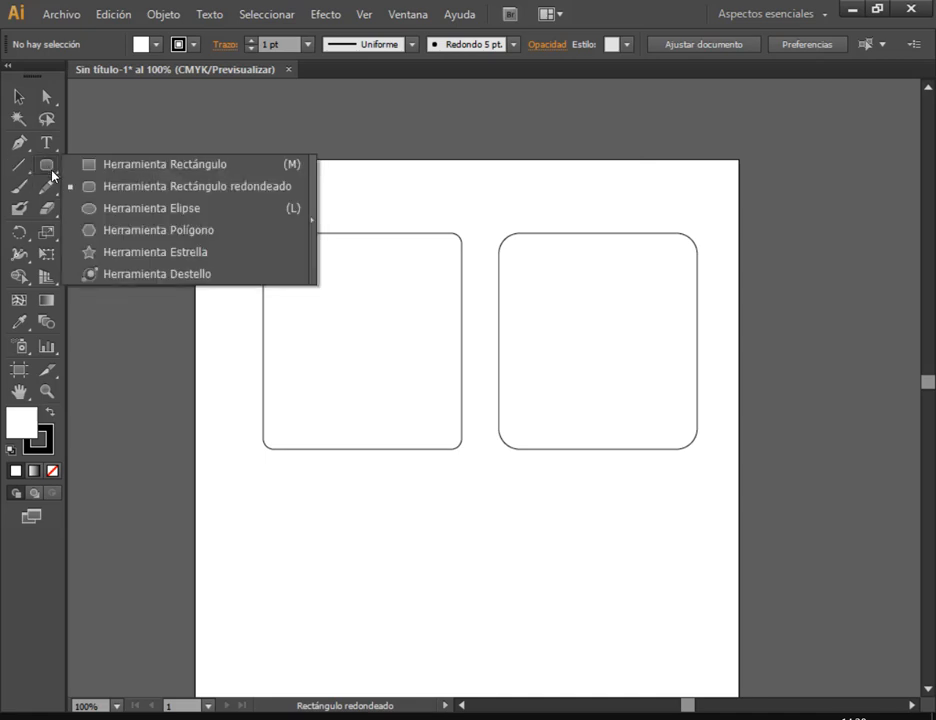
click(137, 193)
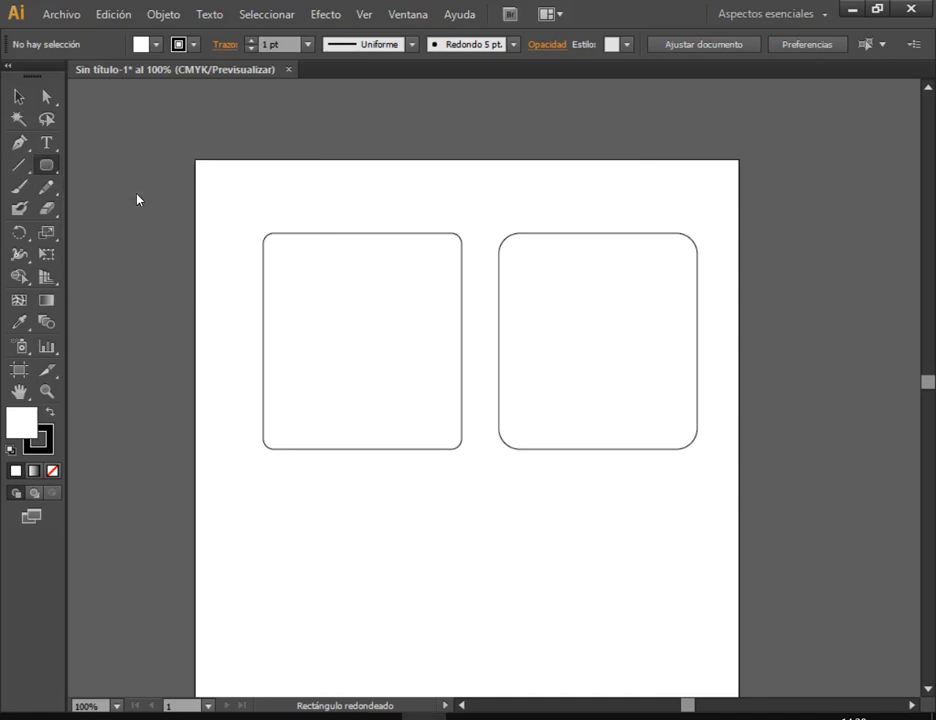
drag(407, 498, 494, 644)
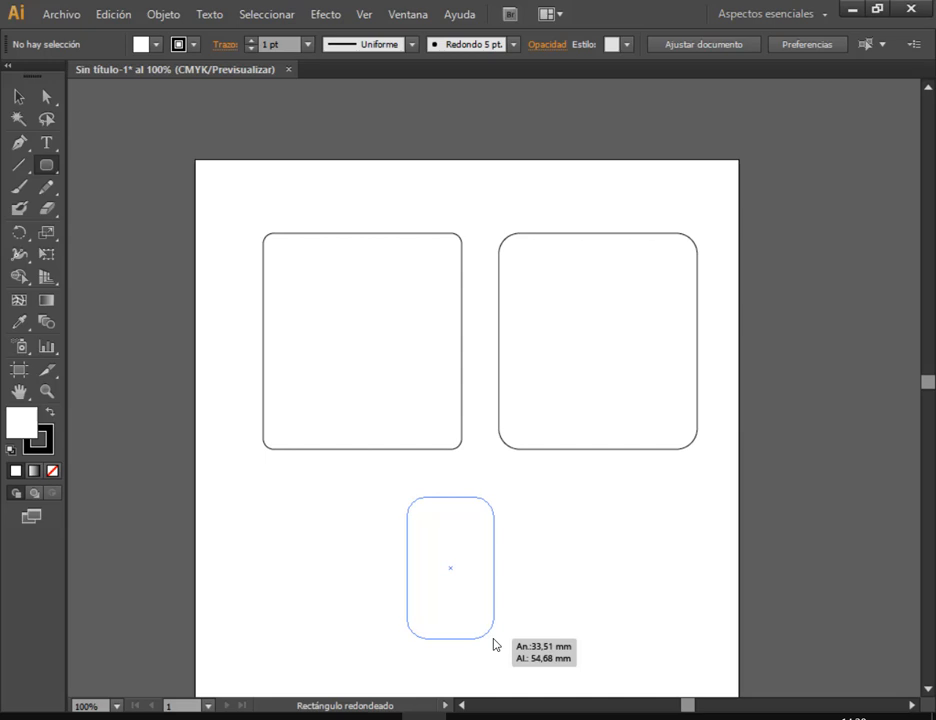
drag(494, 644, 494, 645)
key(Down)
key(Down)
key(Down)
key(Down)
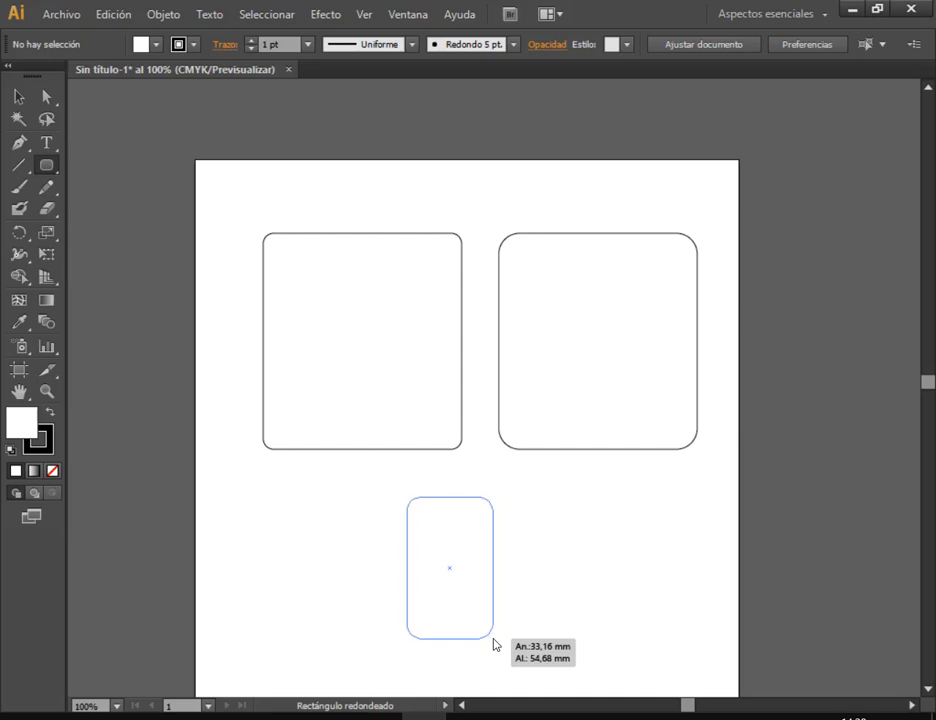
drag(493, 644, 511, 660)
click(635, 497)
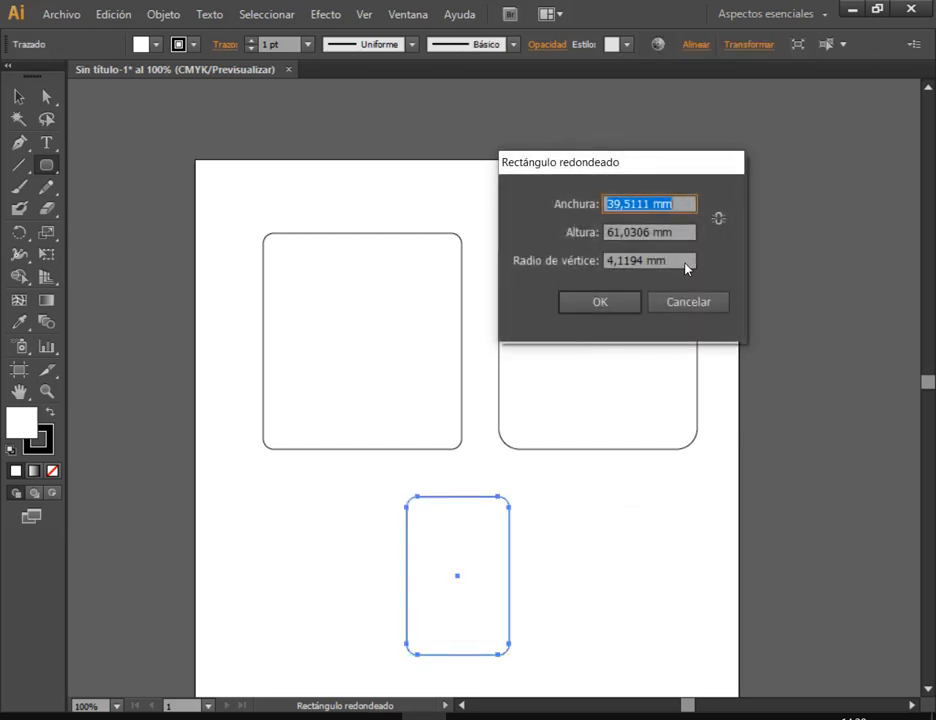
drag(685, 264, 600, 260)
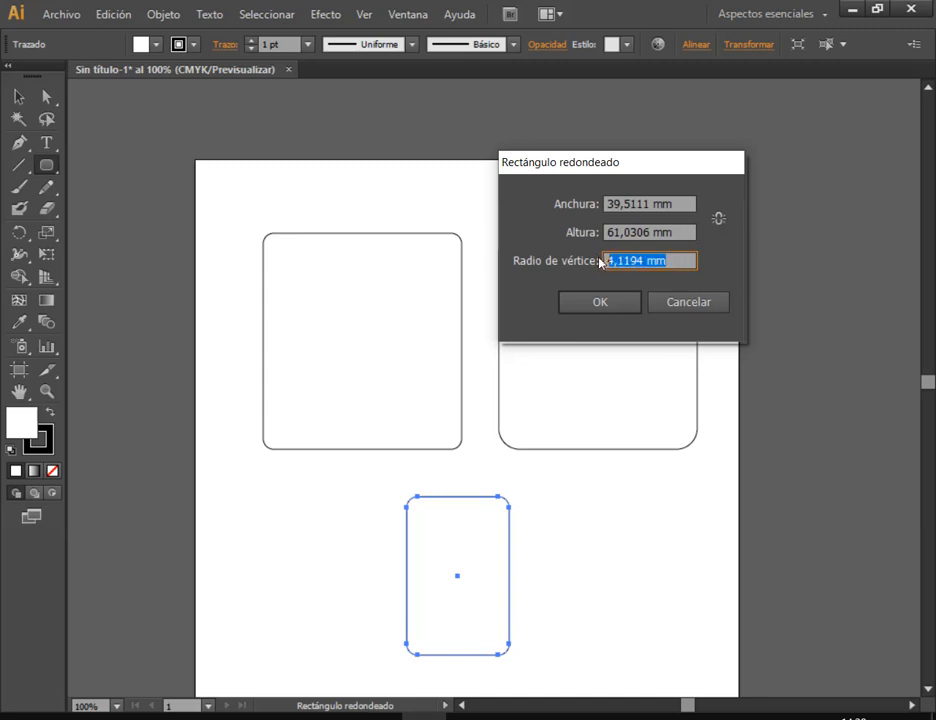
click(677, 307)
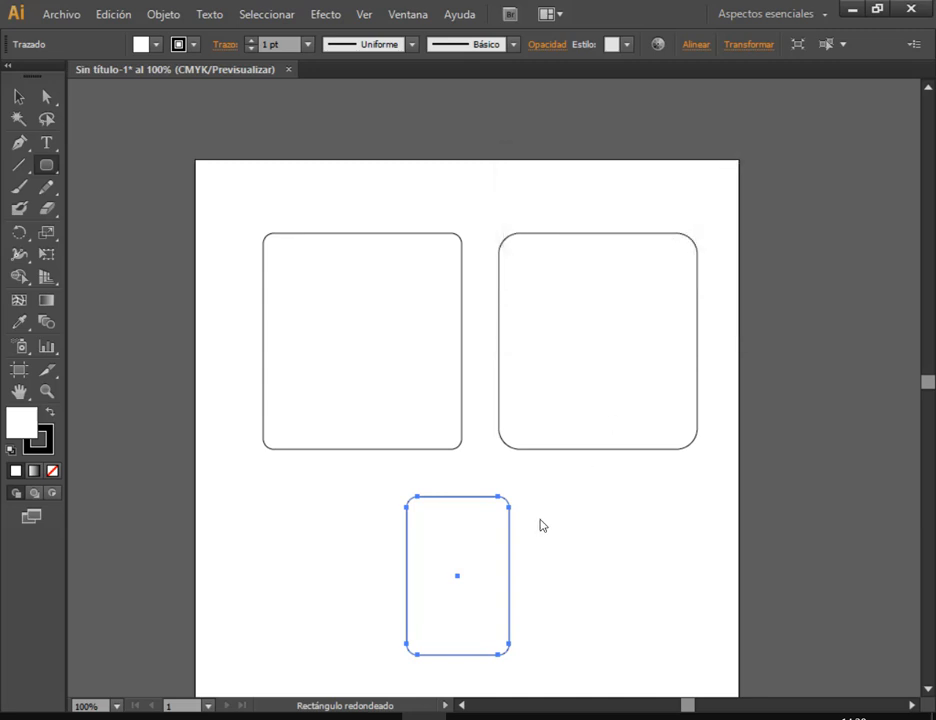
Draw a narrower rounded rectangle beside the lower one, increasing its corner radius while drawing until its ends are fully round, and deselect it
mouse_move(591, 493)
mouse_down()
mouse_move(677, 593)
mouse_move(683, 634)
mouse_move(664, 621)
mouse_up()
key(Up)
key(Up)
key(Up)
key(Up)
key(Up)
key(Up)
key(Up)
key(Up)
key(Up)
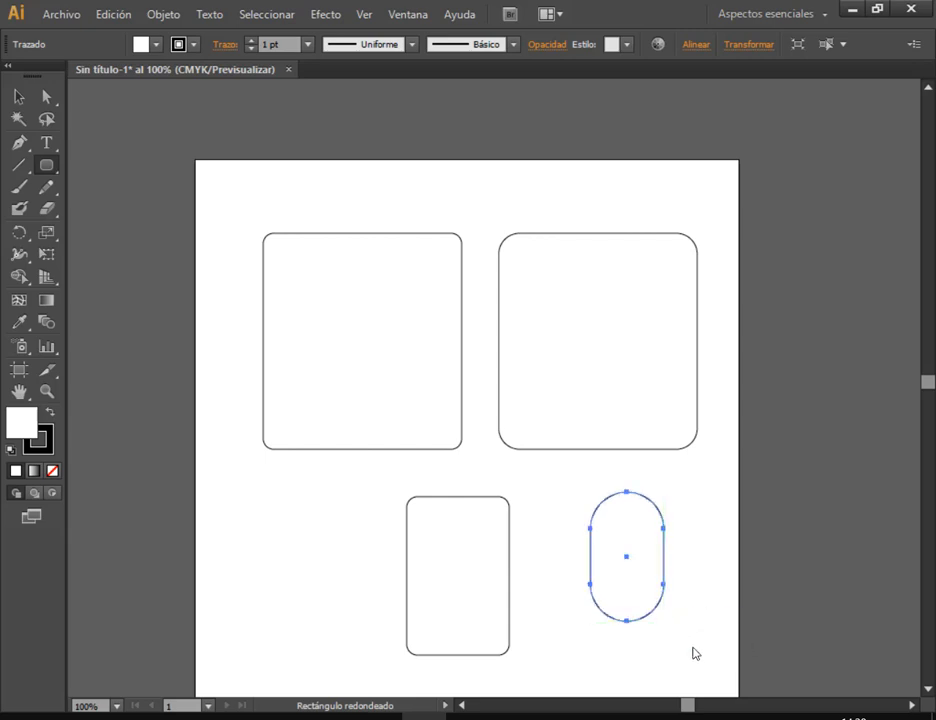
click(18, 96)
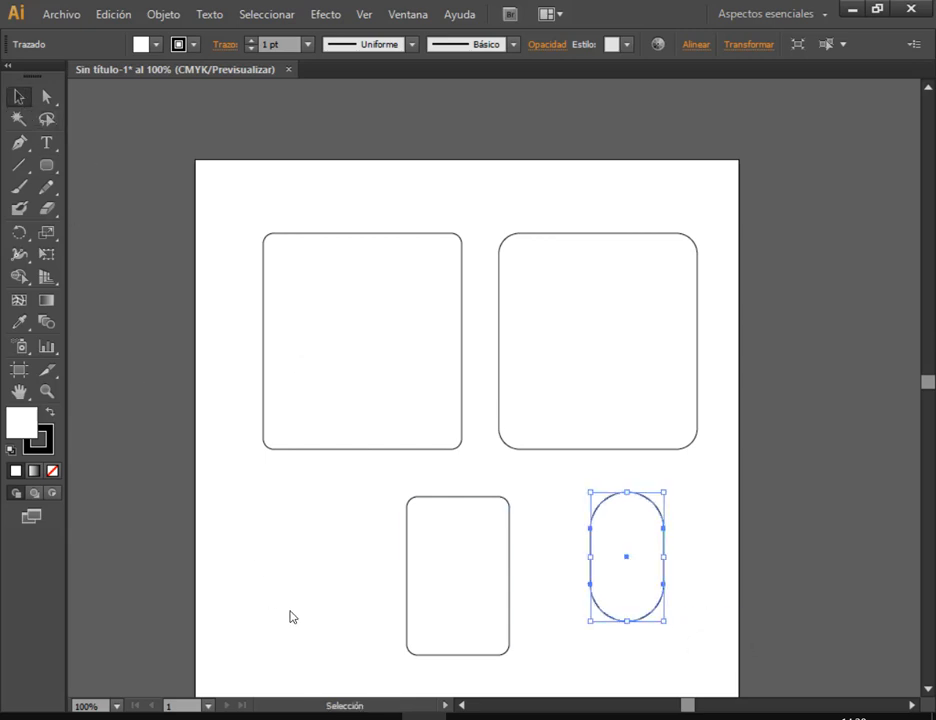
click(339, 587)
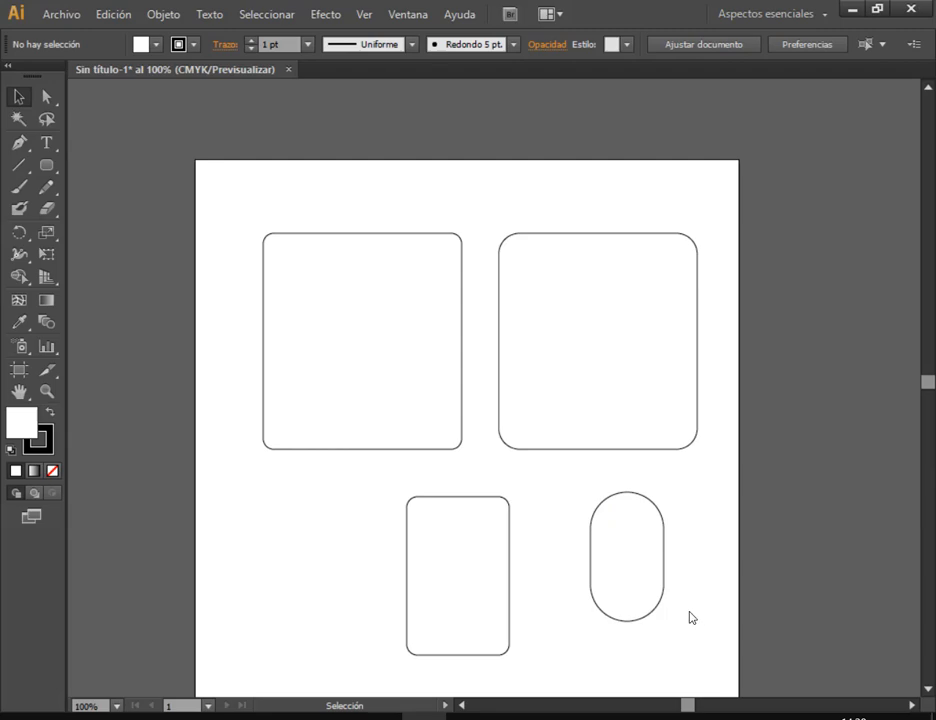
Switch to the Google Meet call, read the latest chat messages and return to Illustrator
mouse_move(248, 715)
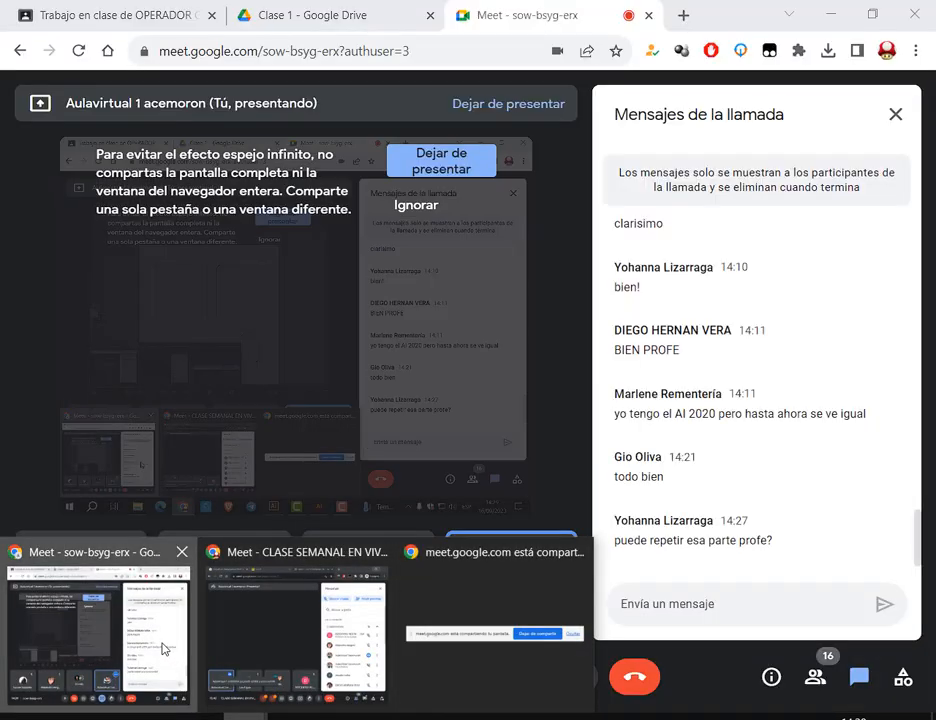
click(163, 647)
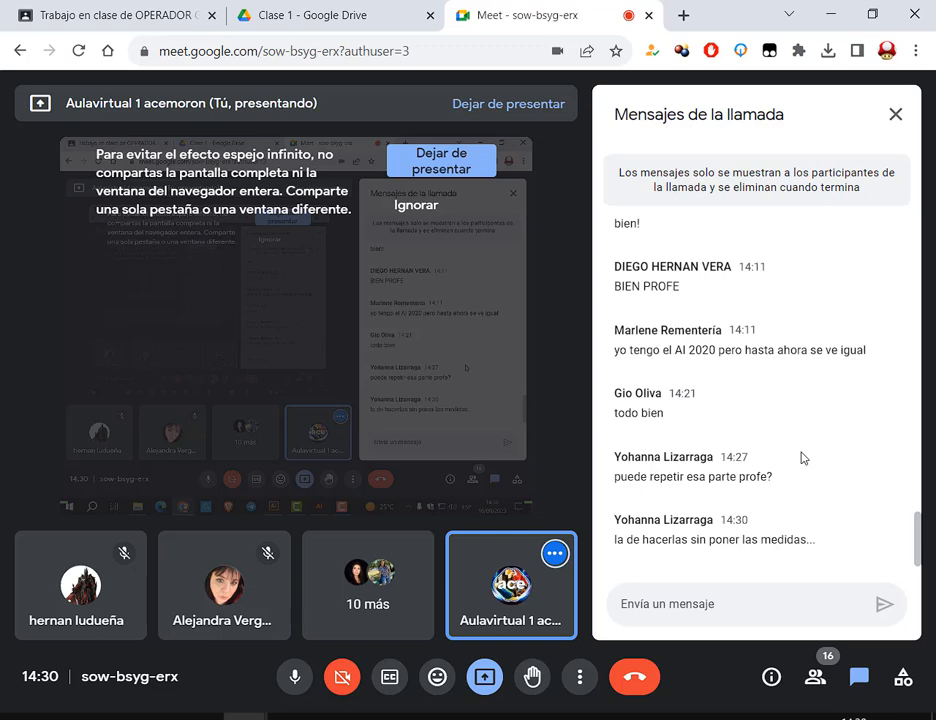
click(422, 717)
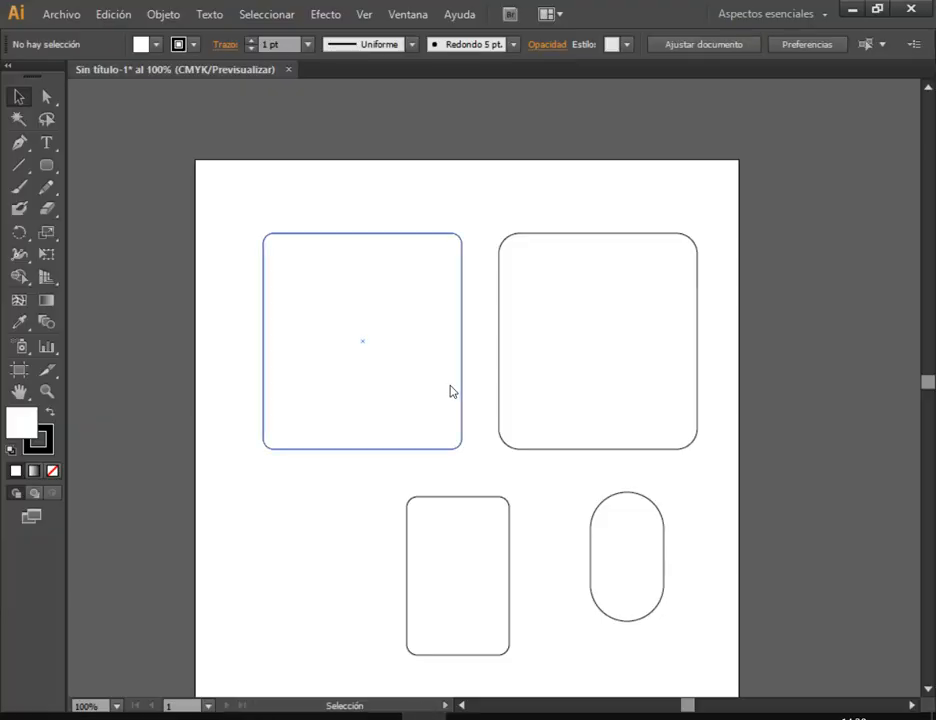
Delete all four rounded rectangles and draw a star in the artboard's upper-left area, varying its points while drawing and ending with five
drag(618, 176, 332, 574)
key(Delete)
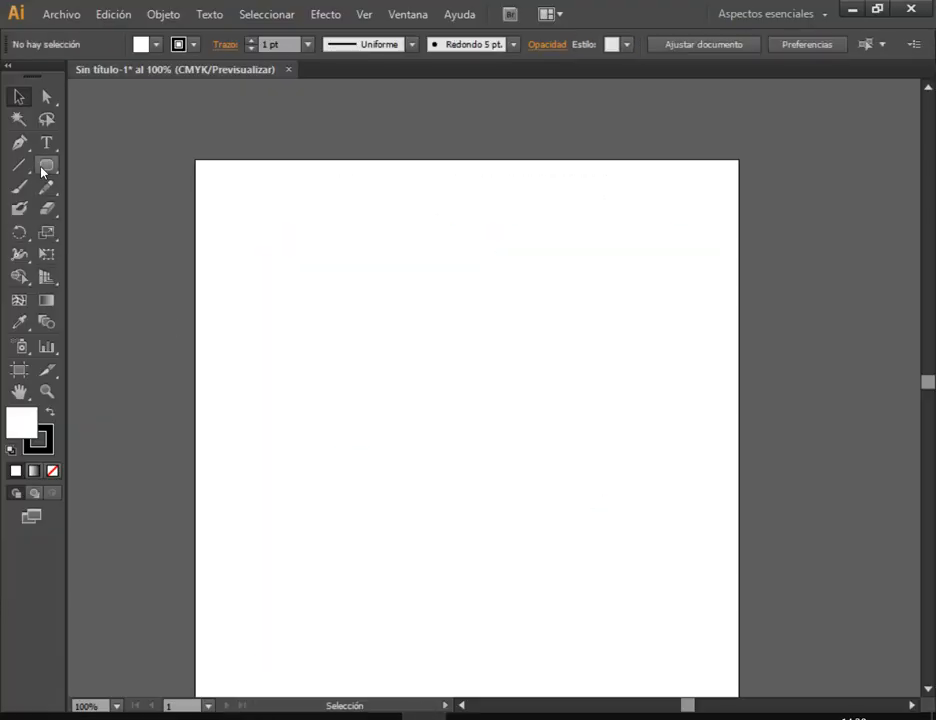
drag(44, 172, 145, 251)
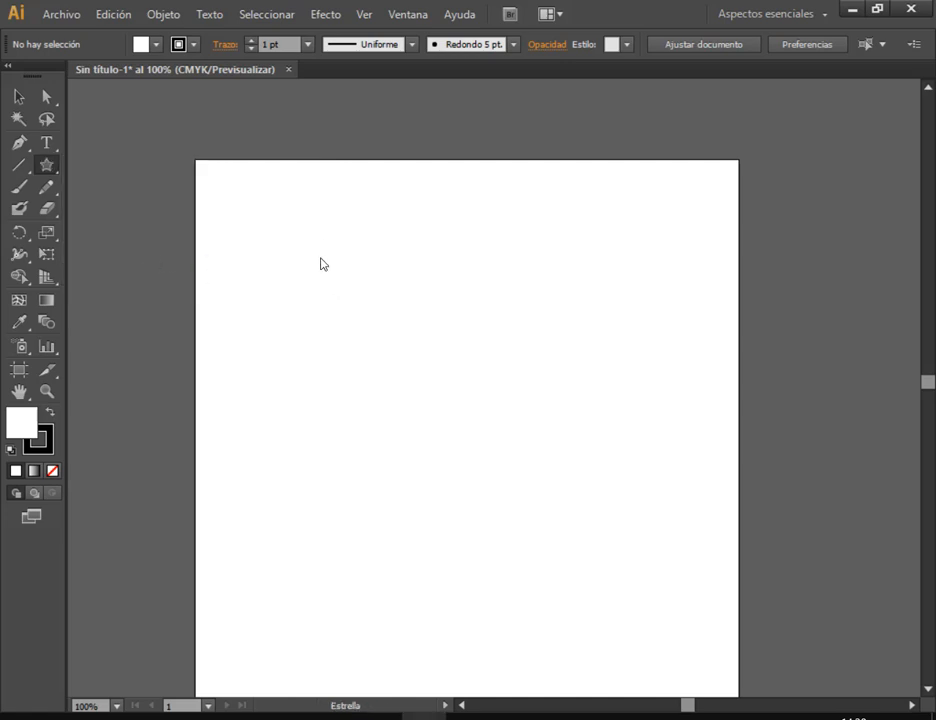
drag(324, 257, 361, 268)
mouse_move(366, 279)
mouse_down()
mouse_move(378, 297)
mouse_move(395, 295)
mouse_move(367, 321)
mouse_up()
key(Up)
key(Up)
key(Down)
key(Down)
key(Down)
key(Down)
key(Up)
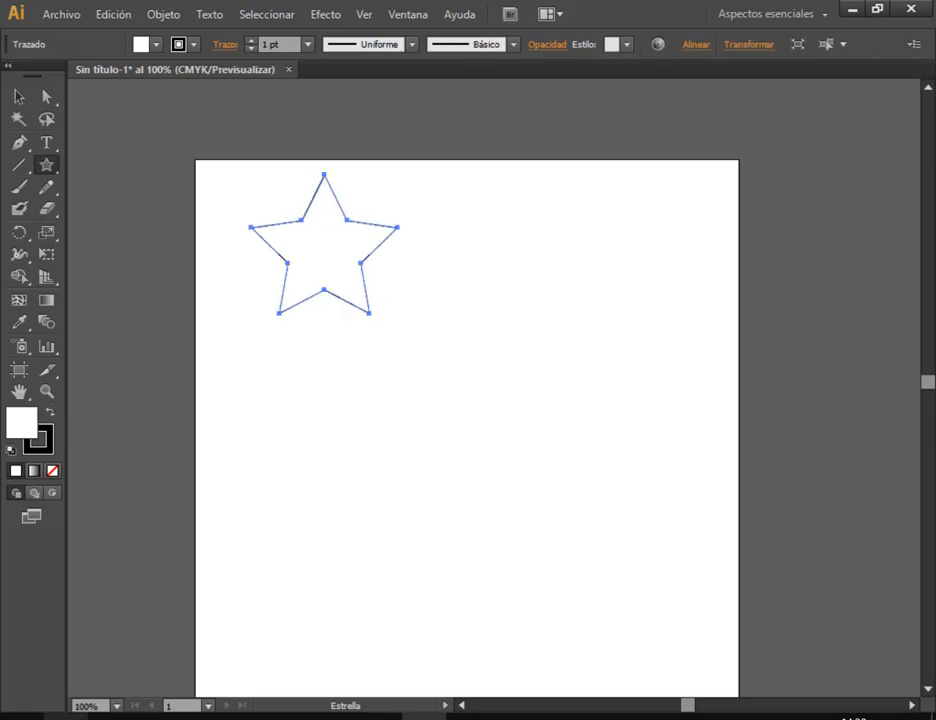
Open the Windows on-screen keyboard to look at the arrow keys and close it
click(66, 718)
text(te)
click(188, 223)
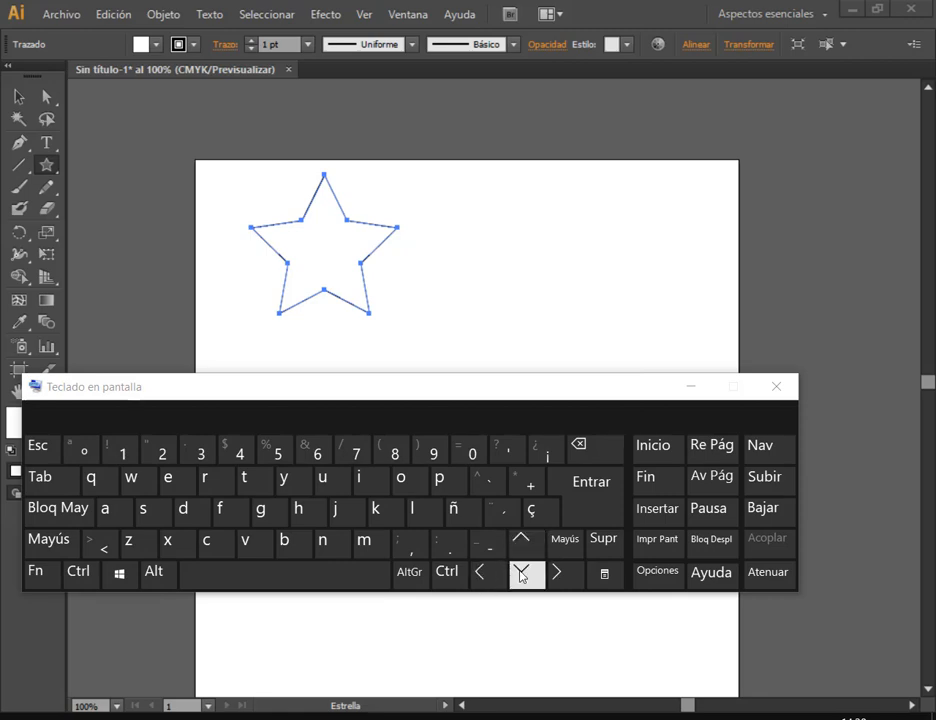
click(776, 386)
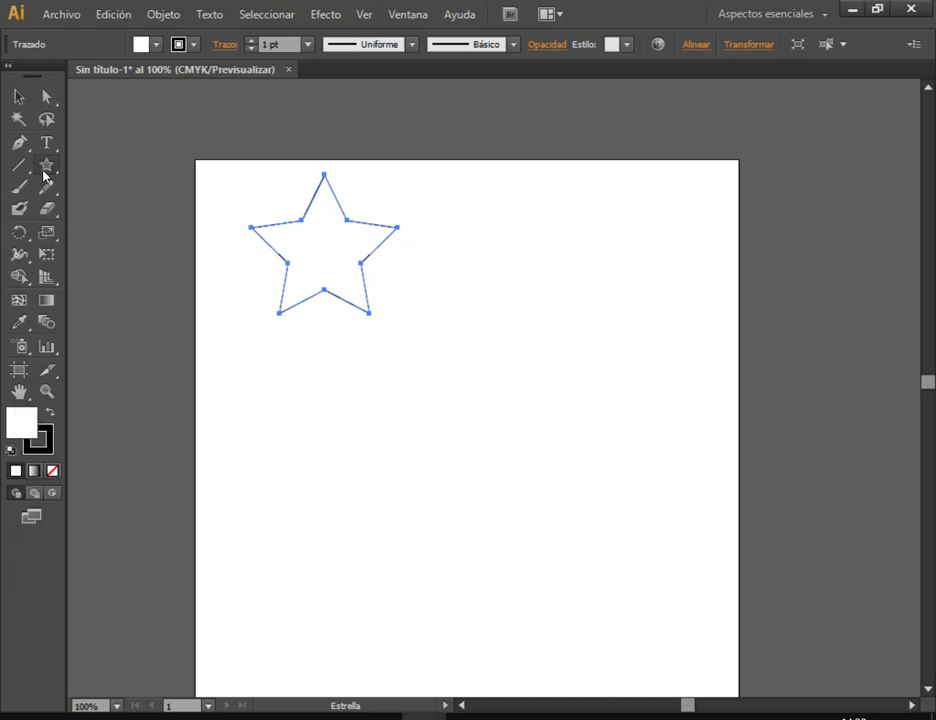
Draw a polygon right of the star, varying its number of sides while drawing and ending with a pentagon
drag(45, 172, 134, 228)
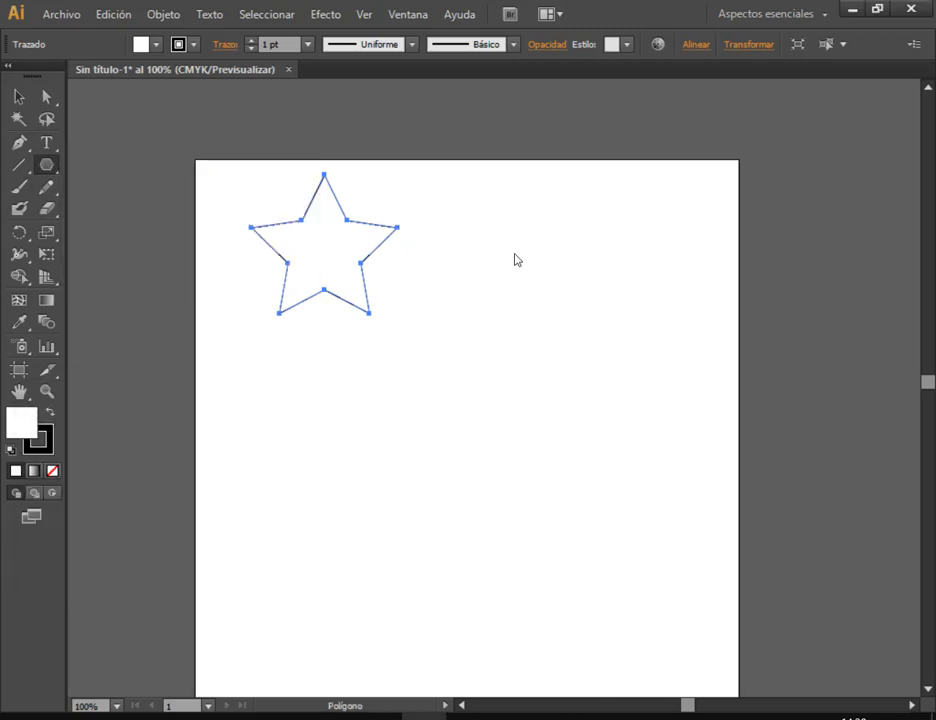
drag(522, 232, 548, 280)
key(Up)
key(Up)
key(Down)
key(Down)
key(Down)
click(46, 142)
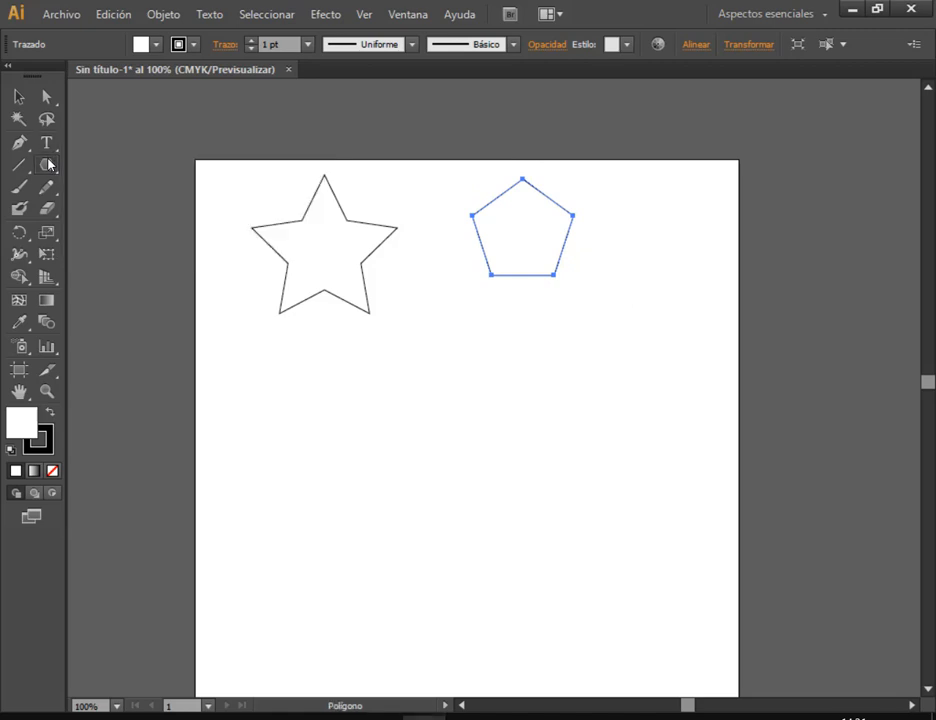
Draw a rounded rectangle below the pentagon, reducing its corner radius while drawing
drag(46, 164, 175, 183)
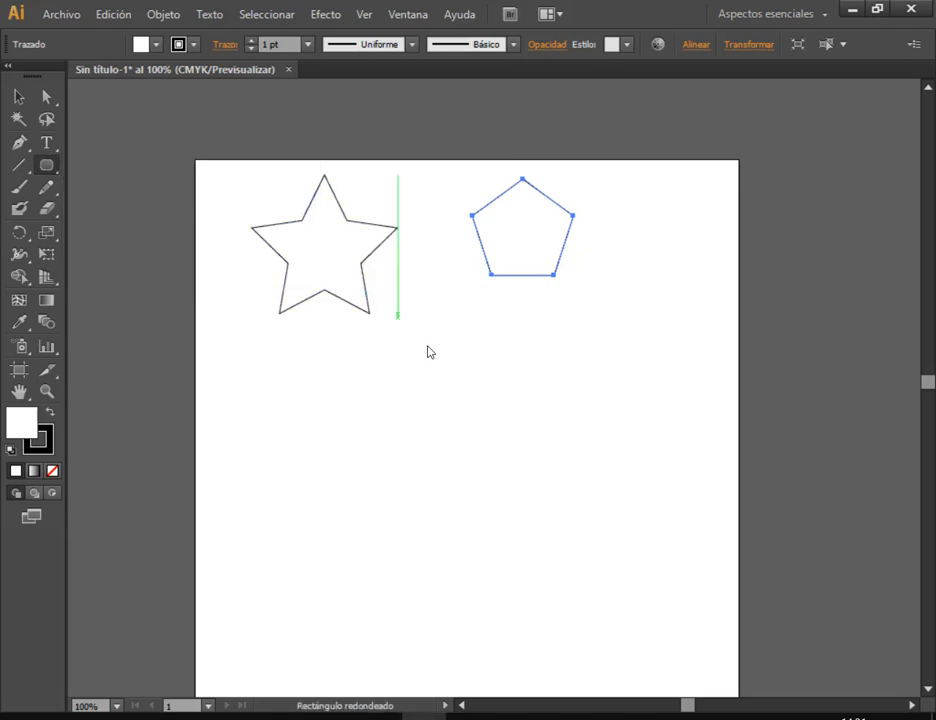
drag(487, 368, 645, 548)
key(Down)
key(Down)
key(Down)
key(Down)
key(Down)
key(Down)
key(Down)
key(Down)
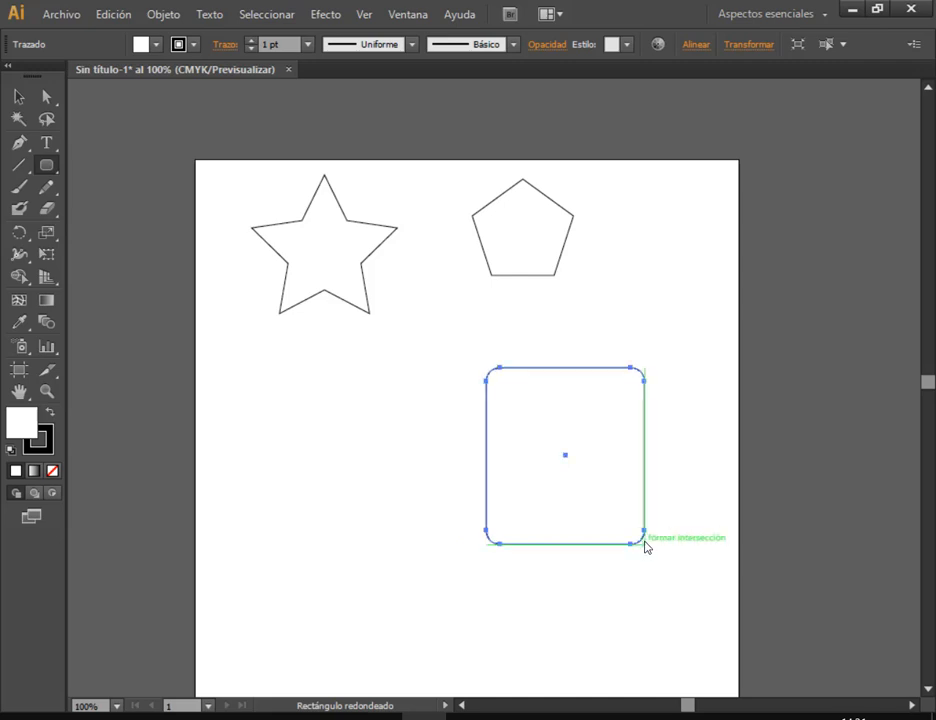
Move the rounded rectangle up and left to just under the star and pentagon, and deselect it
click(18, 96)
drag(612, 437, 520, 372)
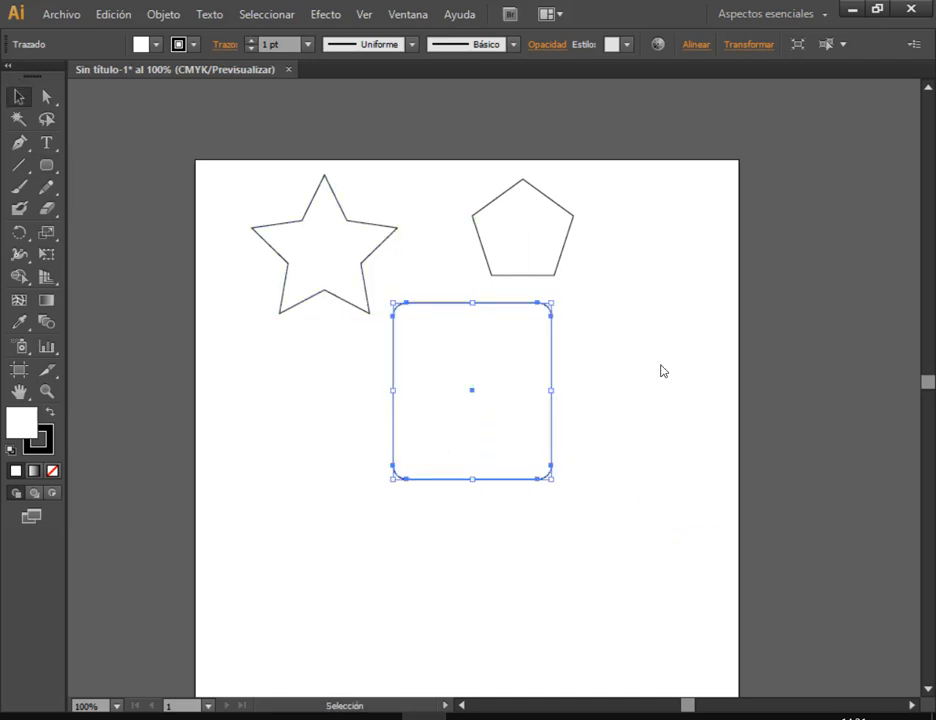
click(660, 373)
Switch to the Google Meet call to check the participants' chat messages
click(236, 715)
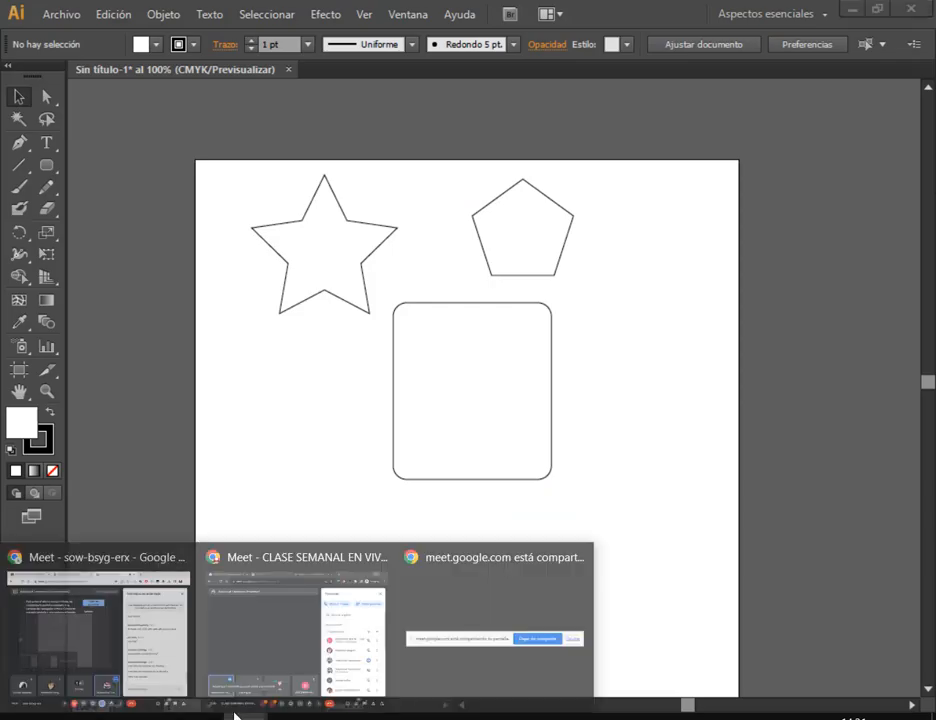
click(122, 642)
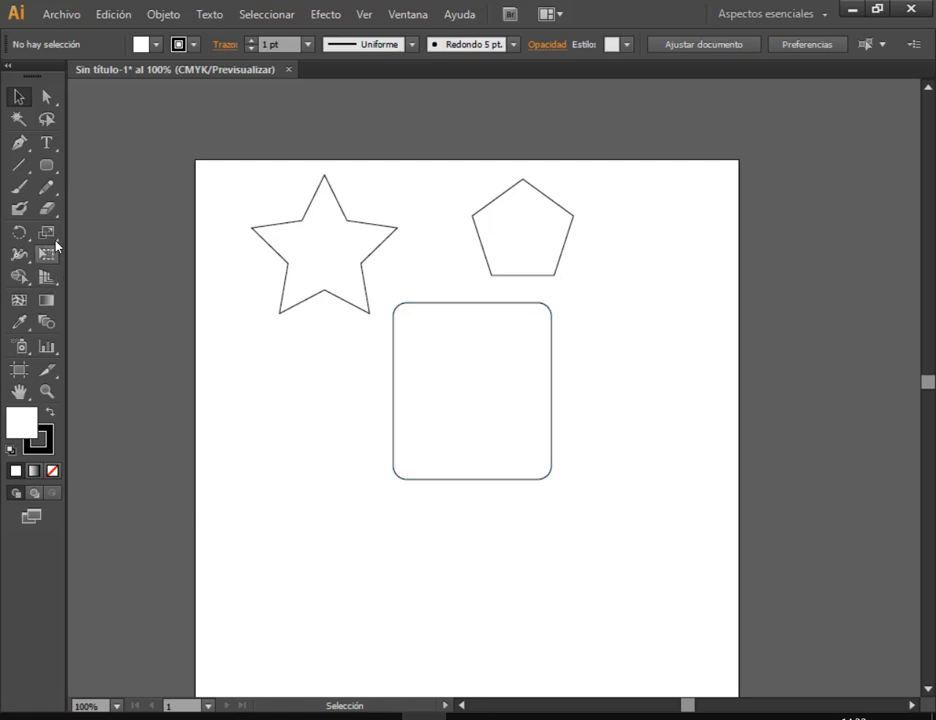
Draw a large five-pointed star over the rounded rectangle's upper-right corner with the Star tool and delete it
click(47, 168)
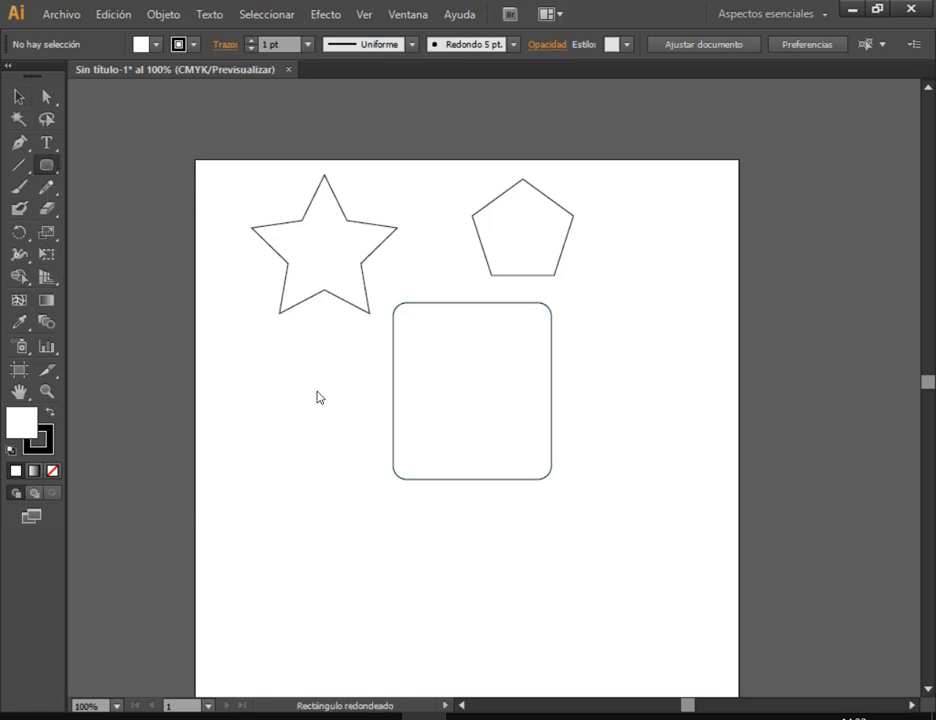
click(47, 165)
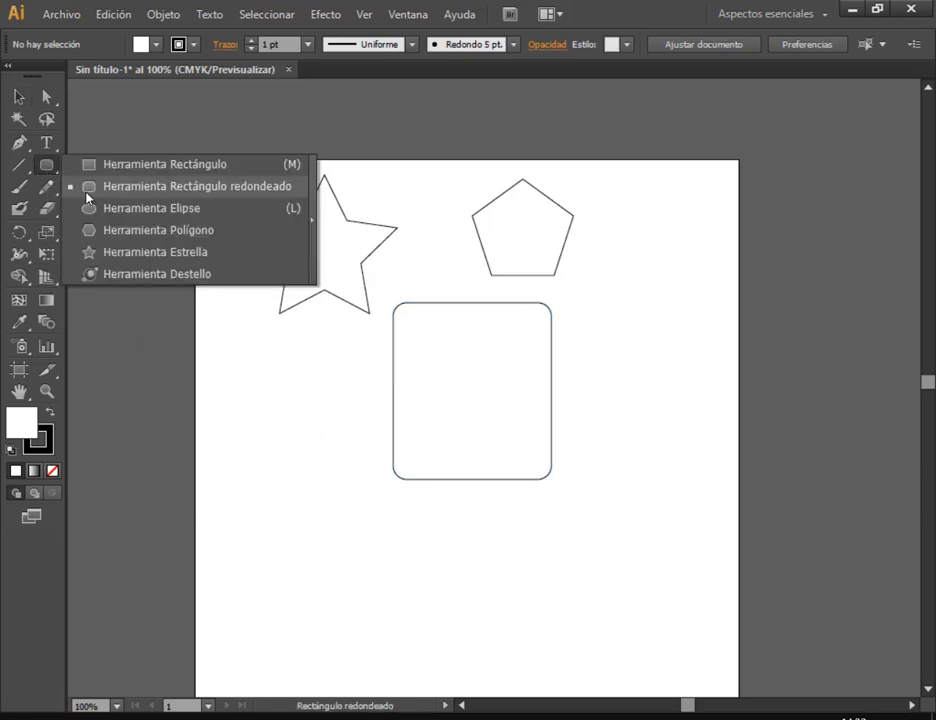
click(130, 252)
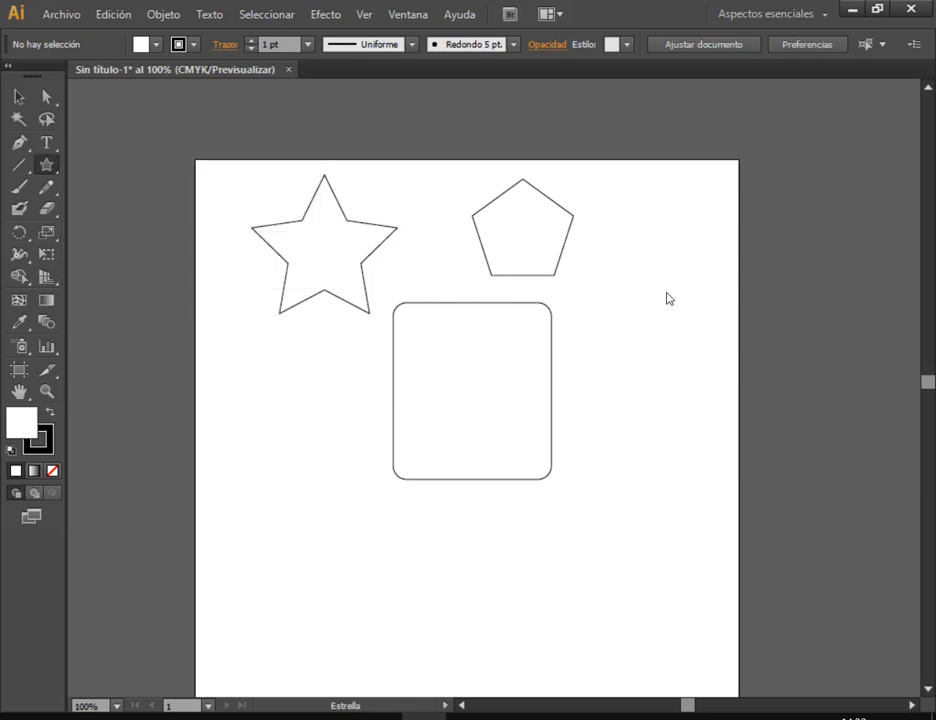
drag(602, 315, 667, 403)
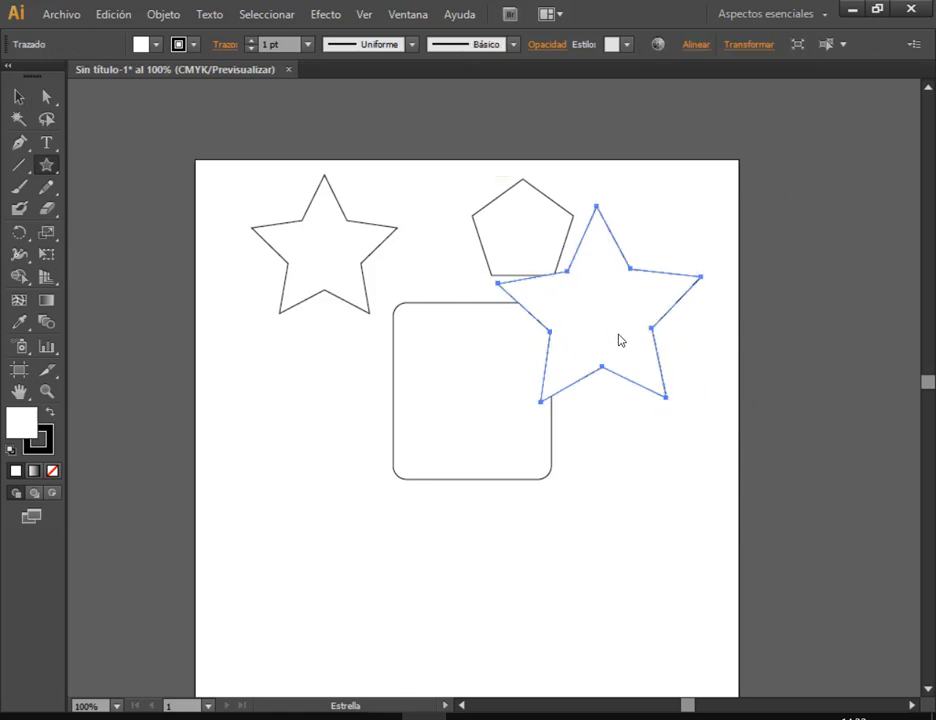
key(Delete)
Draw a triangular star and a five-pointed star at the rounded rectangle's right edge, varying the number of points while drawing
drag(610, 318, 686, 456)
key(Up)
key(Up)
key(Down)
key(Down)
key(Down)
key(Down)
key(Up)
key(Up)
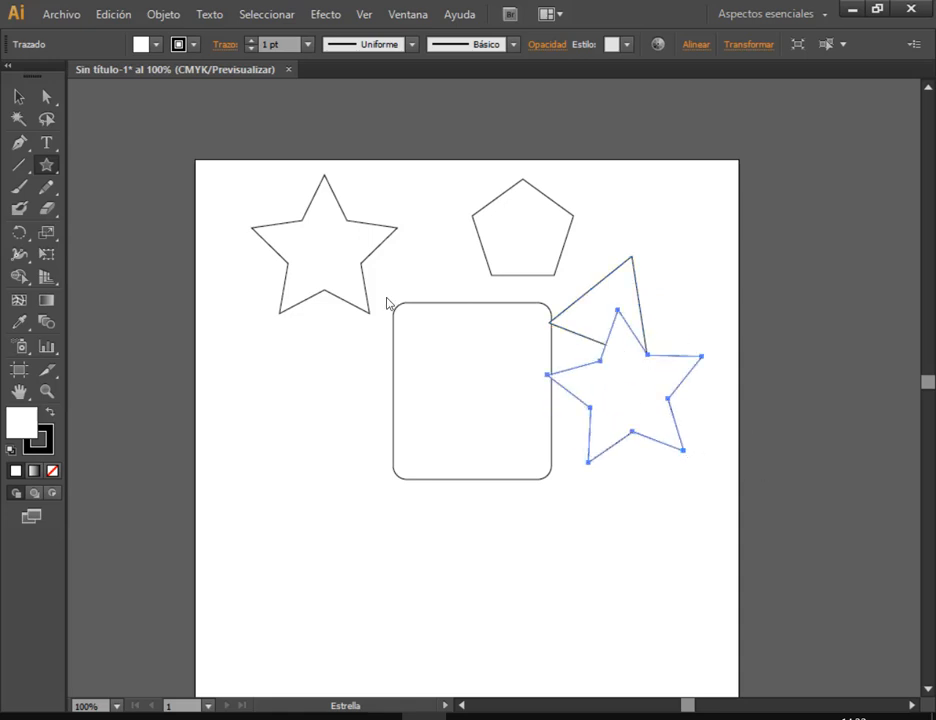
Select and delete all the shapes on the artboard
click(18, 96)
drag(417, 286, 725, 487)
key(Delete)
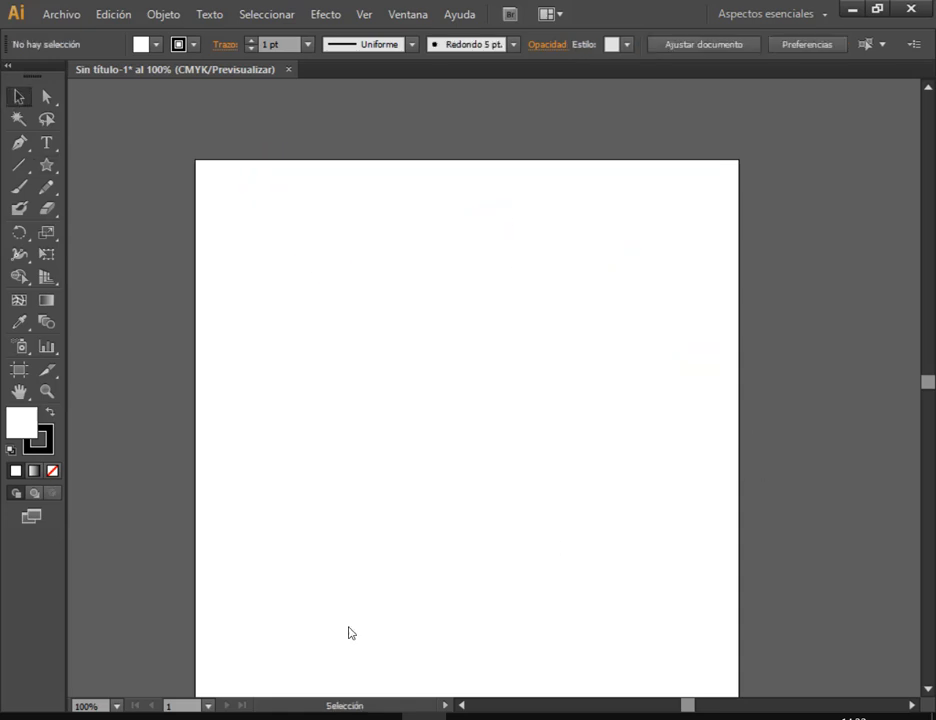
Switch to the Google Meet call and read the newest chat messages
mouse_move(244, 712)
click(175, 652)
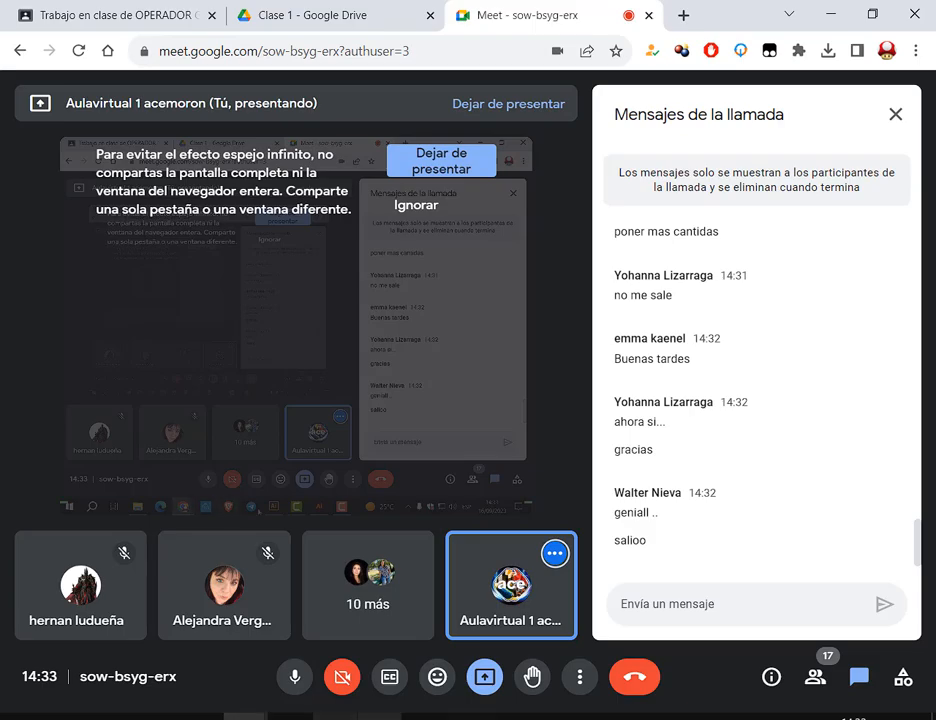
Switch back to Illustrator and draw a rounded rectangle about 71.6 by 72.3 mm on the artboard, enlarging its corner radius while drawing
click(513, 717)
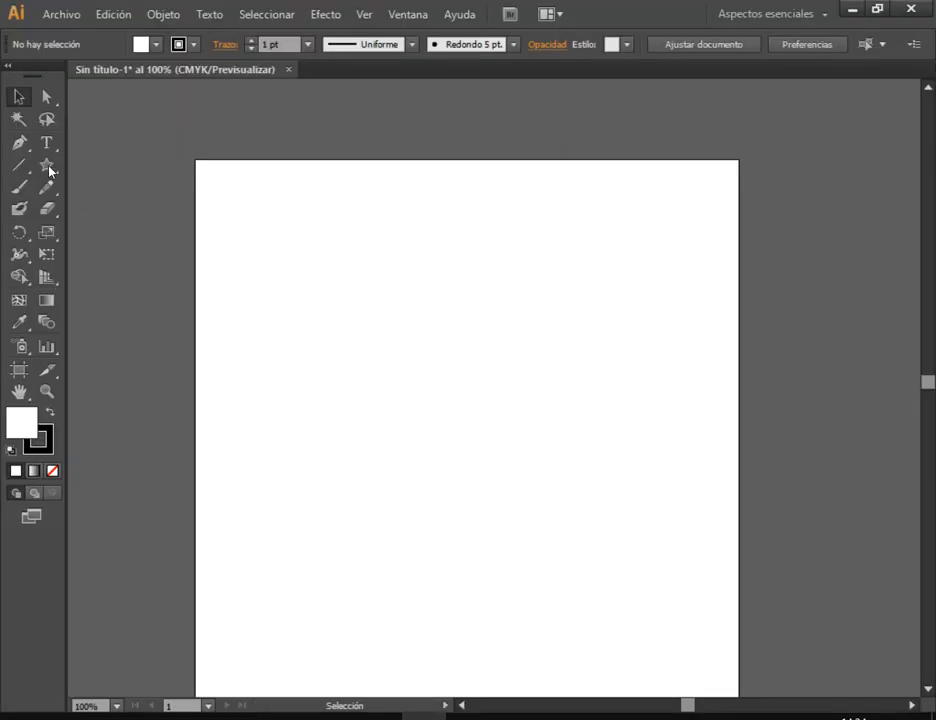
click(47, 166)
click(47, 167)
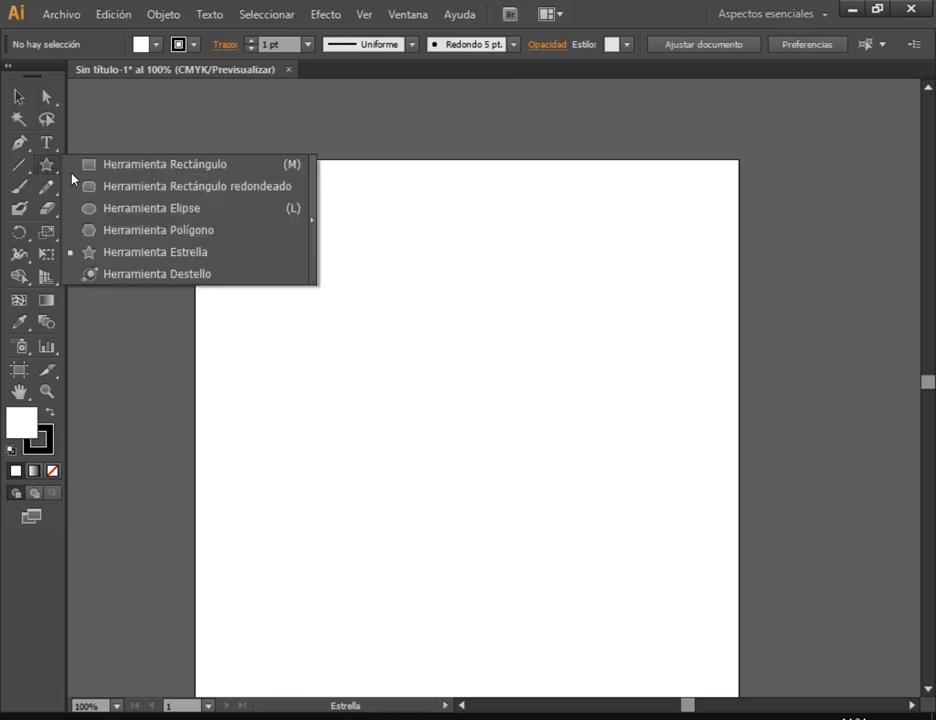
click(171, 187)
mouse_move(350, 260)
mouse_down()
mouse_move(446, 320)
mouse_move(539, 462)
mouse_move(538, 453)
mouse_up()
key(Up)
key(Up)
key(Up)
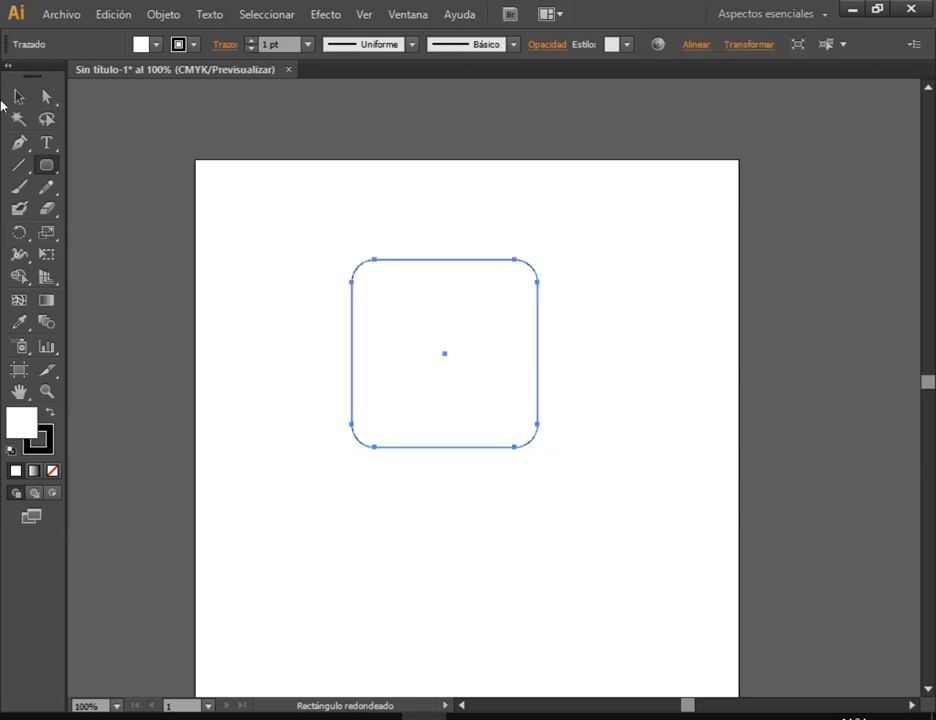
click(16, 97)
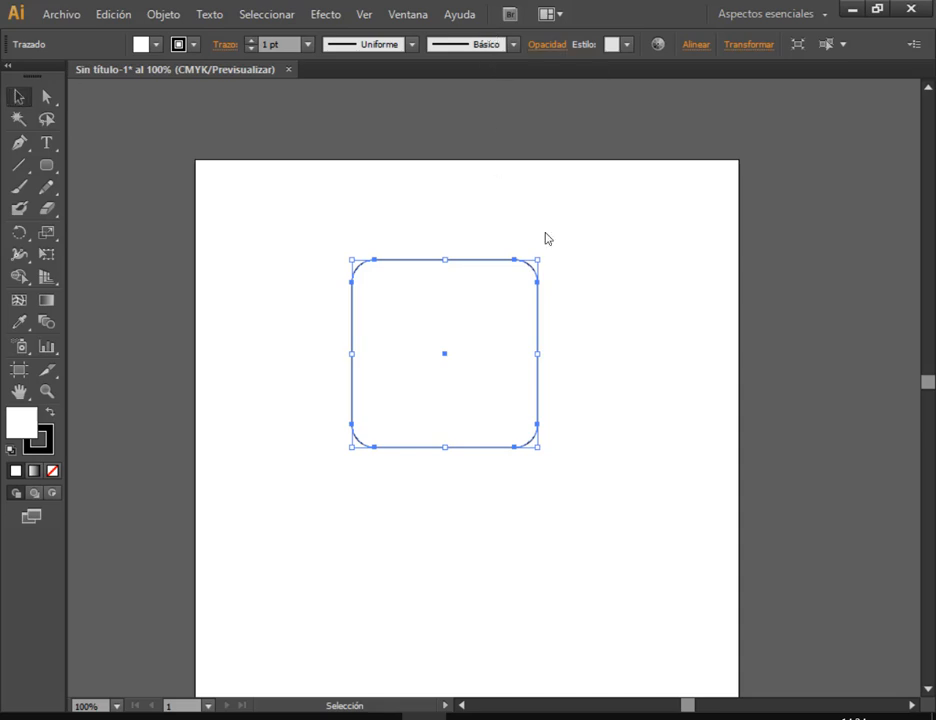
Show the floating Transform panel and place it above the rounded rectangle
key(ctrl+shift+d)
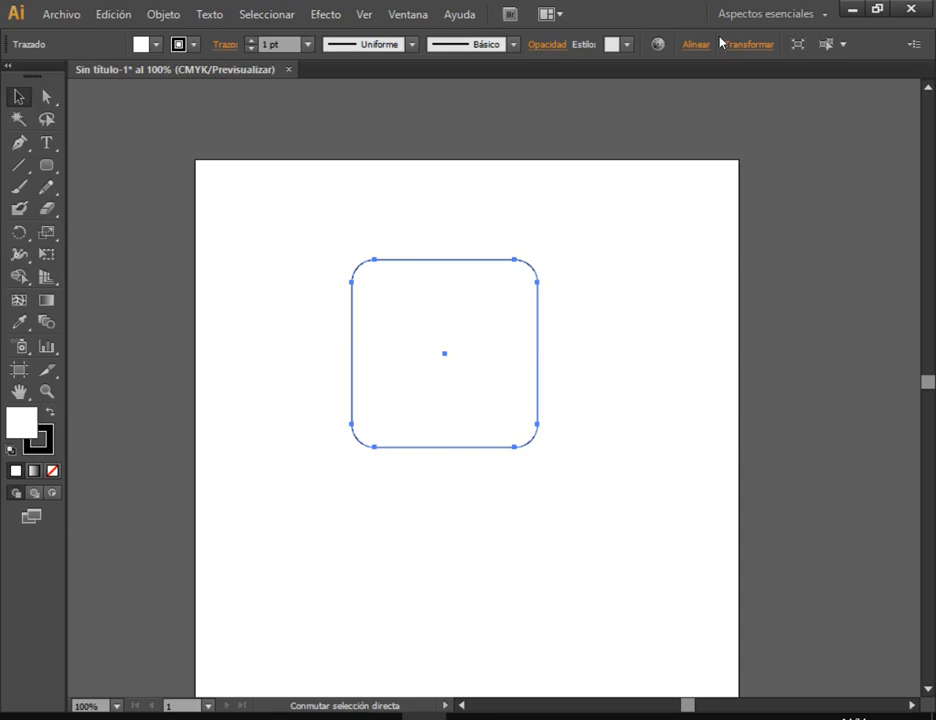
mouse_move(718, 36)
mouse_down()
mouse_move(787, 67)
mouse_move(779, 64)
mouse_up()
key(Escape)
click(408, 14)
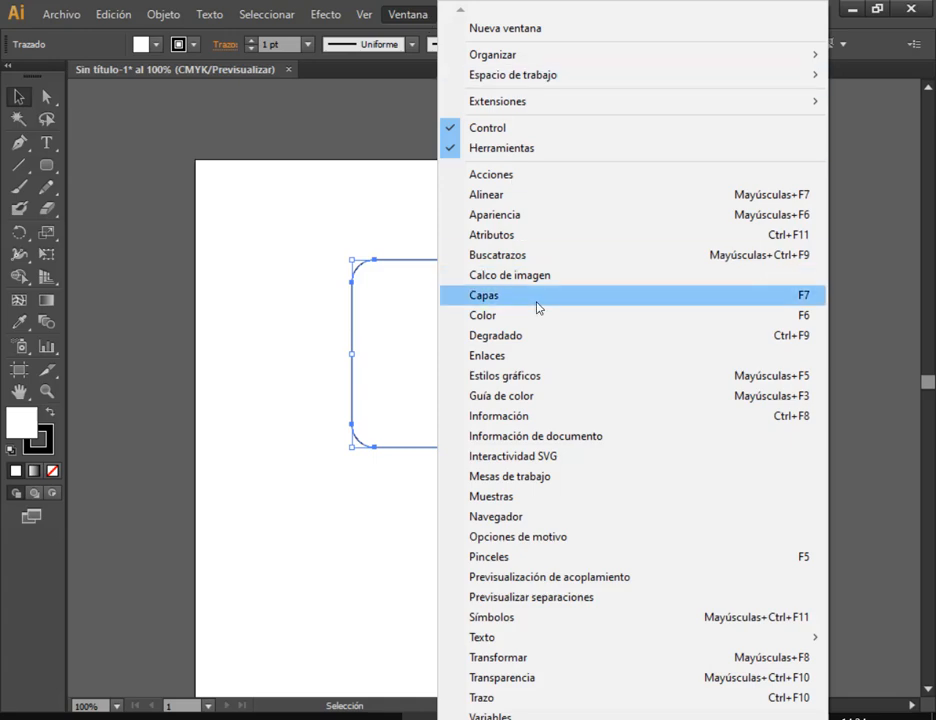
click(534, 658)
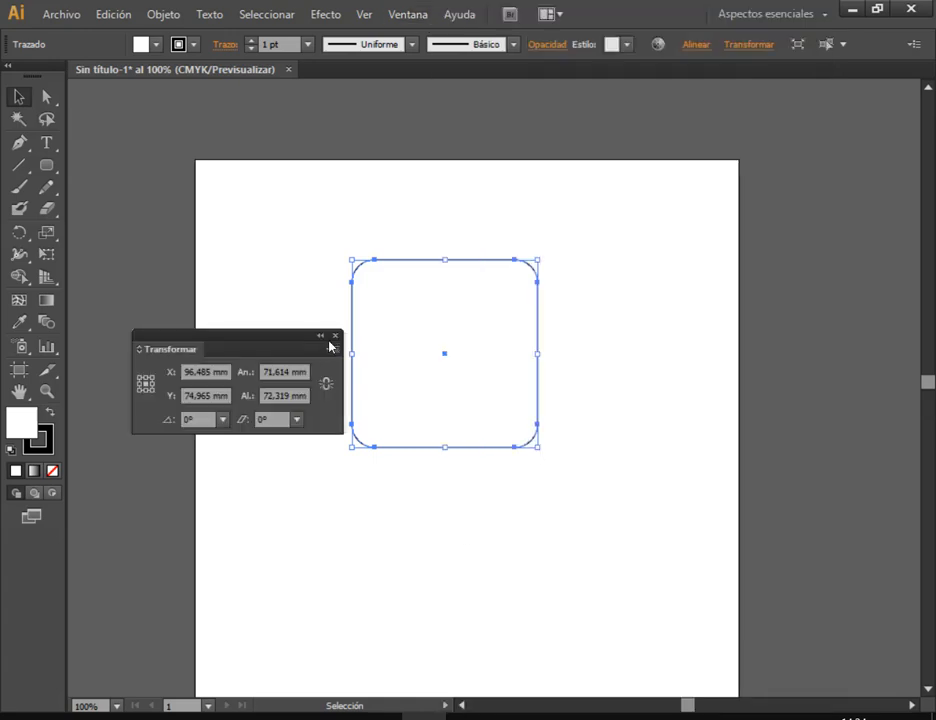
drag(288, 345, 523, 101)
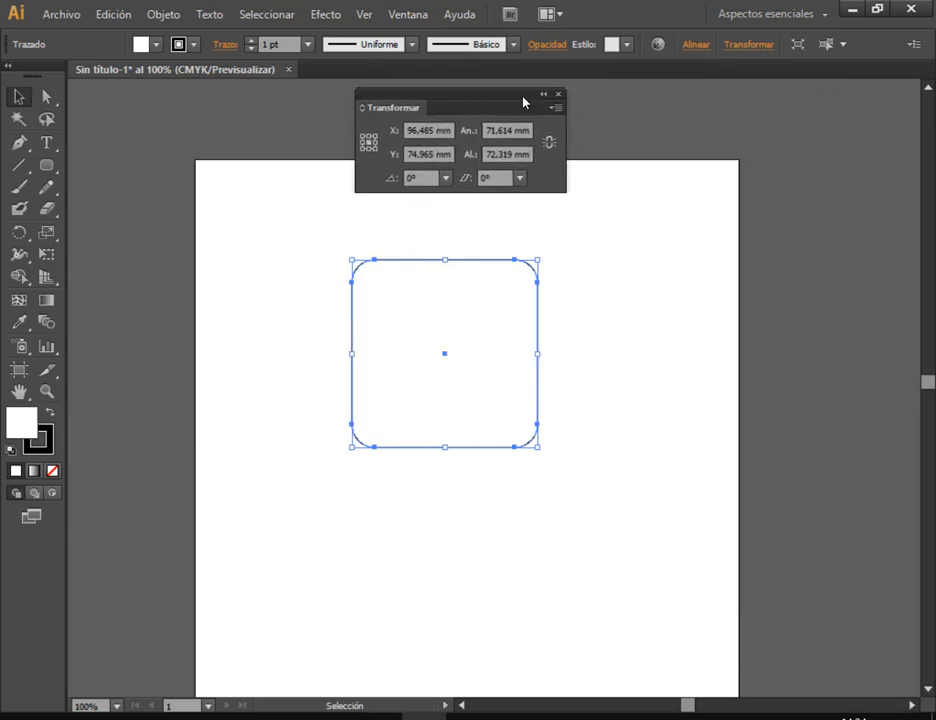
Compare the control bar's Transform options for the rounded rectangle with the floating Transform panel
click(751, 46)
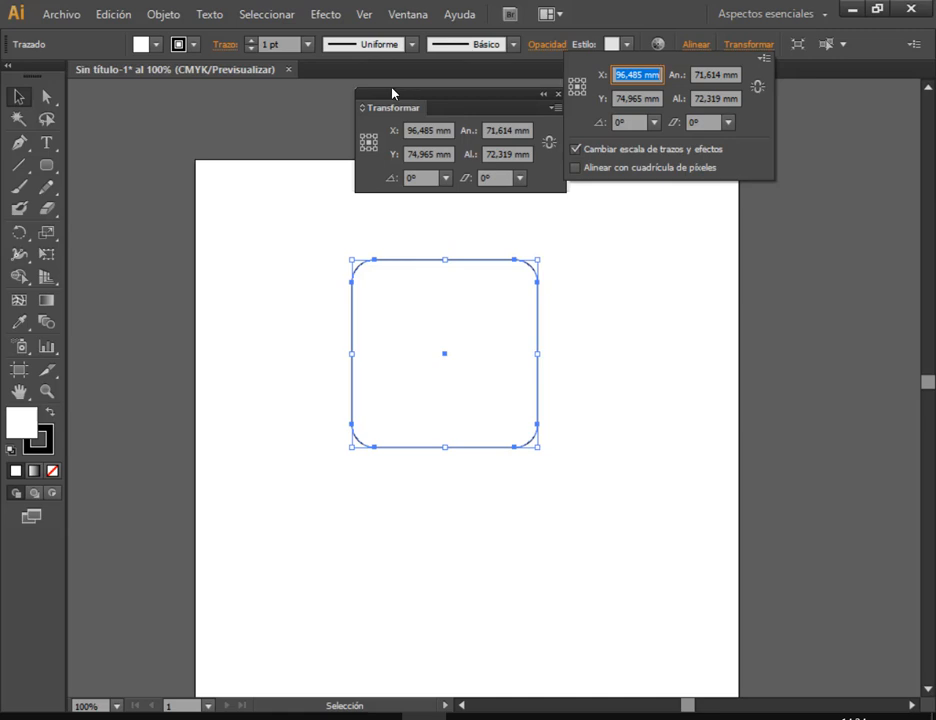
click(782, 56)
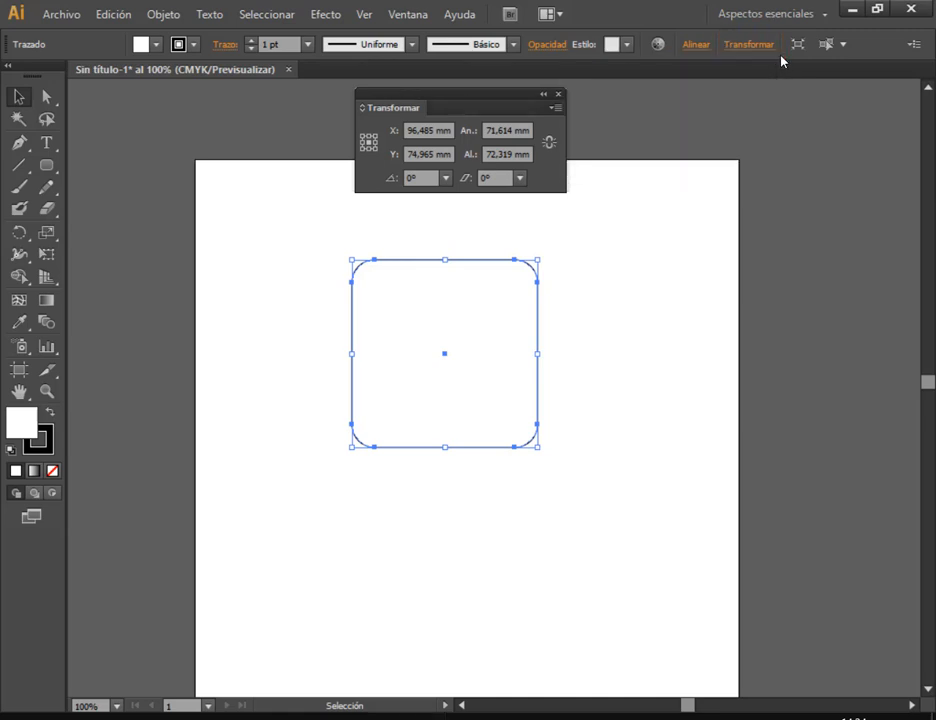
click(745, 119)
click(503, 295)
click(750, 45)
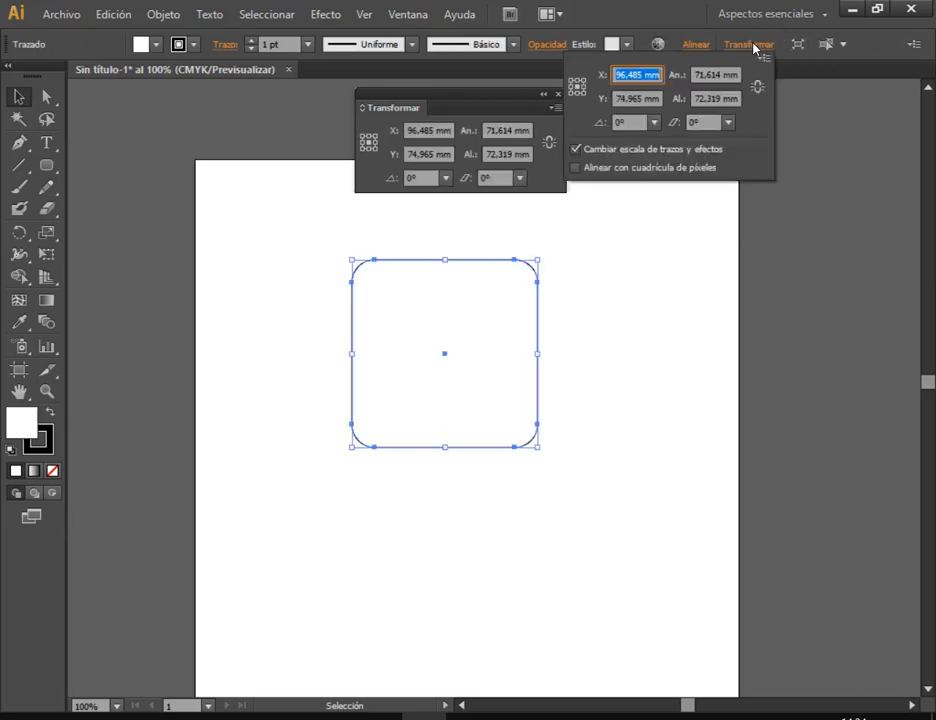
click(816, 119)
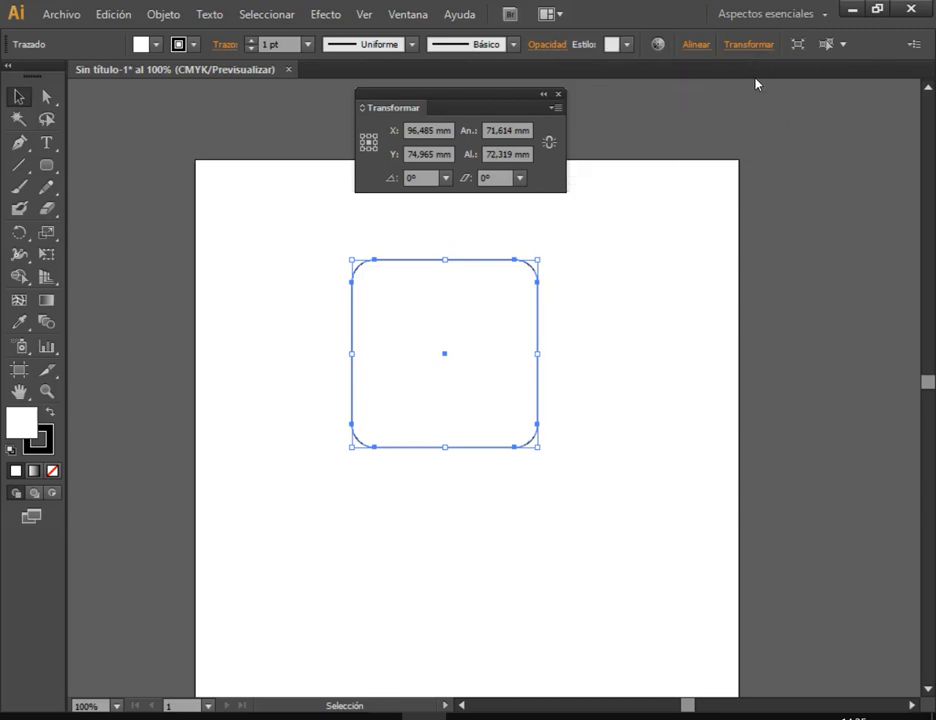
Place the Transform panel beside the rounded rectangle and move the shape up and left to about X 79.9 mm, Y 68.6 mm
drag(484, 96, 670, 156)
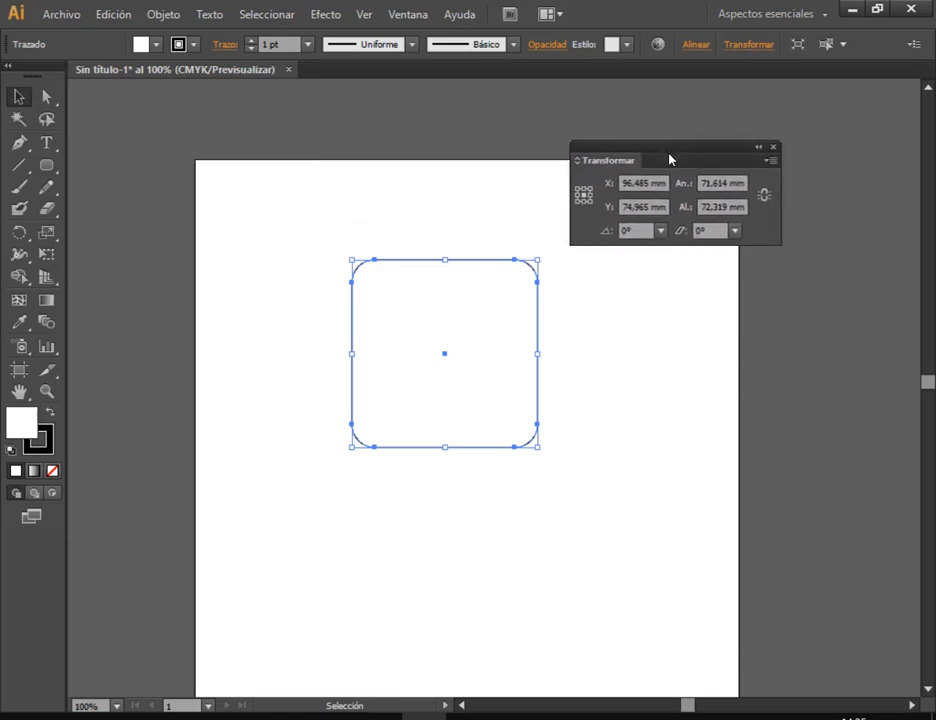
drag(422, 309, 381, 295)
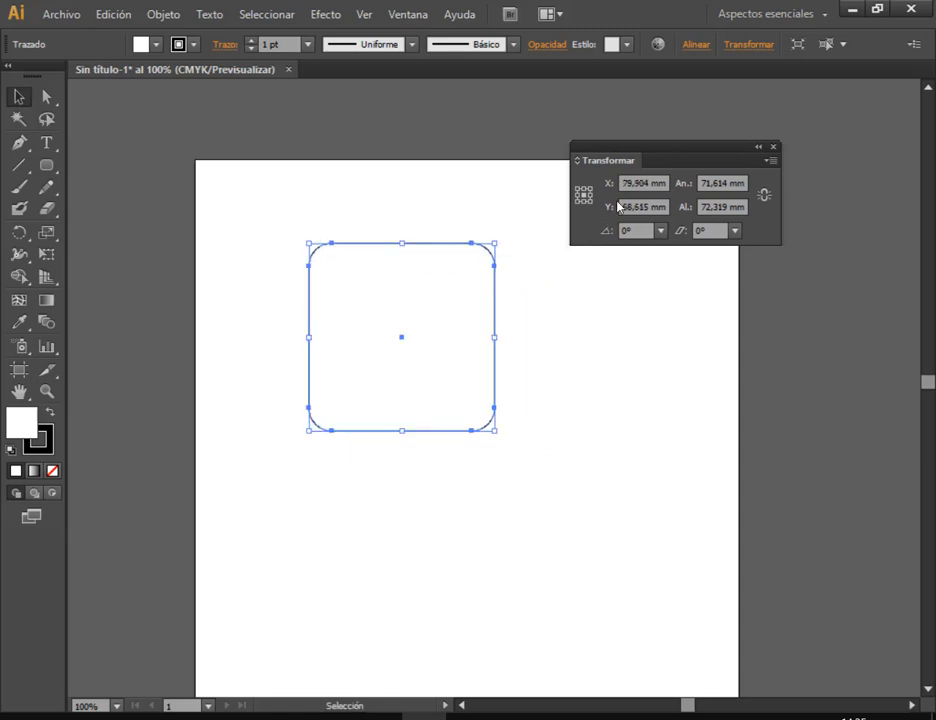
Examine the width, height, position, rotation and shear fields of the Transform panel
mouse_move(640, 146)
mouse_down()
mouse_move(602, 146)
mouse_move(728, 205)
mouse_move(741, 222)
mouse_up()
key(ctrl+shift+d)
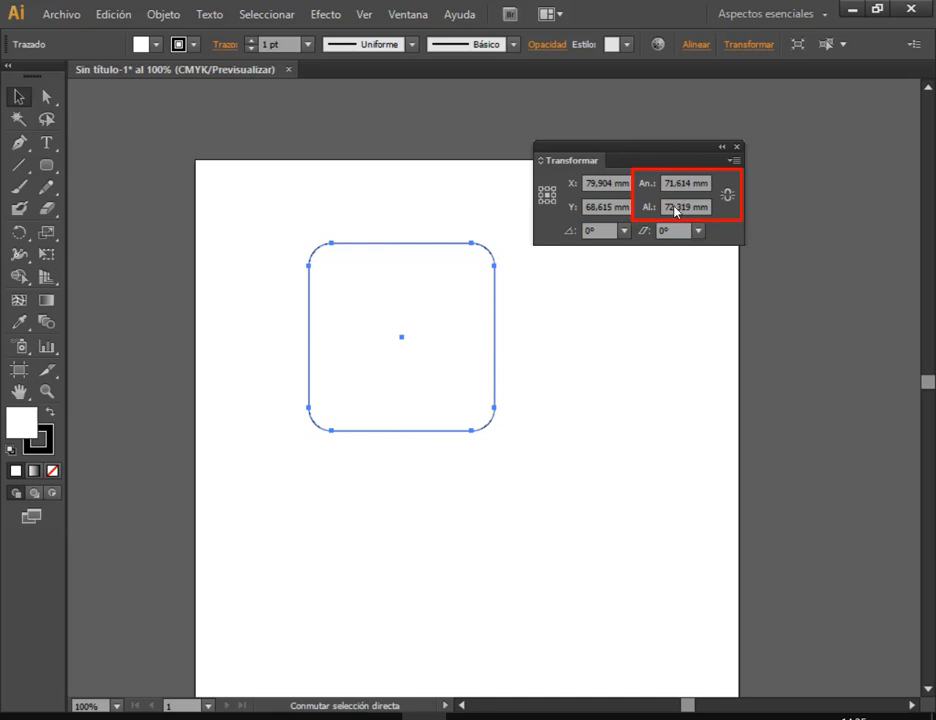
key(Escape)
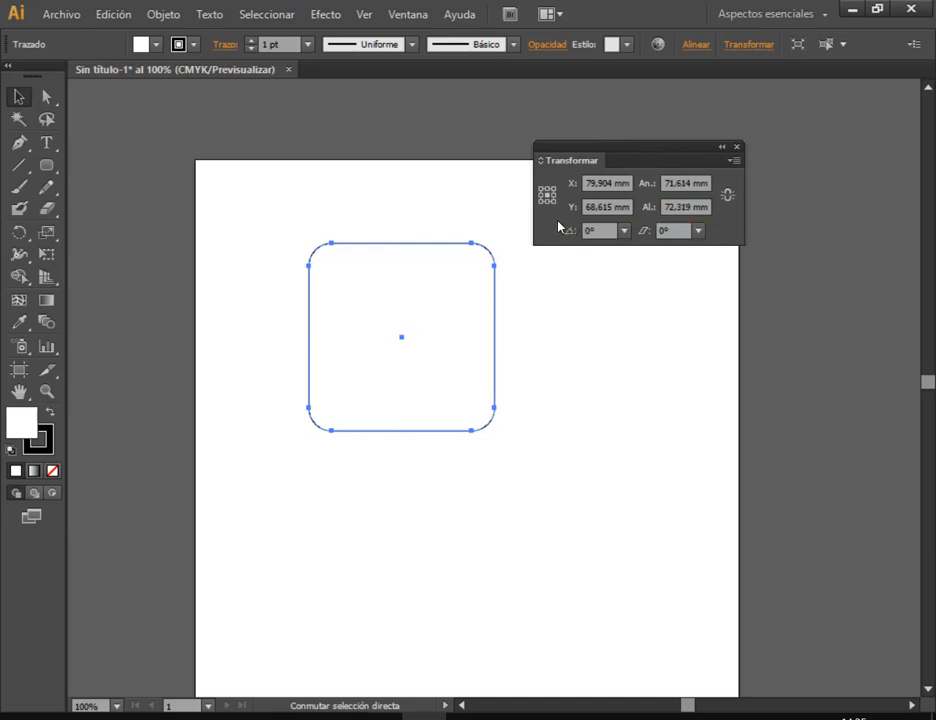
mouse_move(554, 168)
mouse_down()
mouse_move(648, 216)
mouse_move(640, 220)
mouse_up()
drag(553, 214, 718, 249)
drag(565, 322, 590, 244)
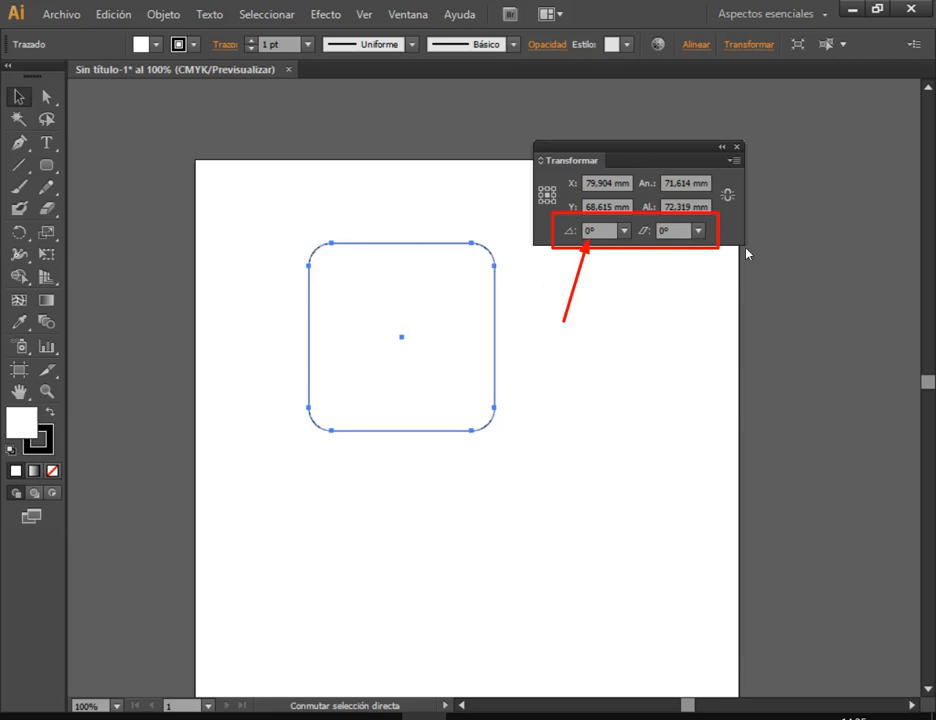
key(ctrl+z)
drag(671, 312, 671, 244)
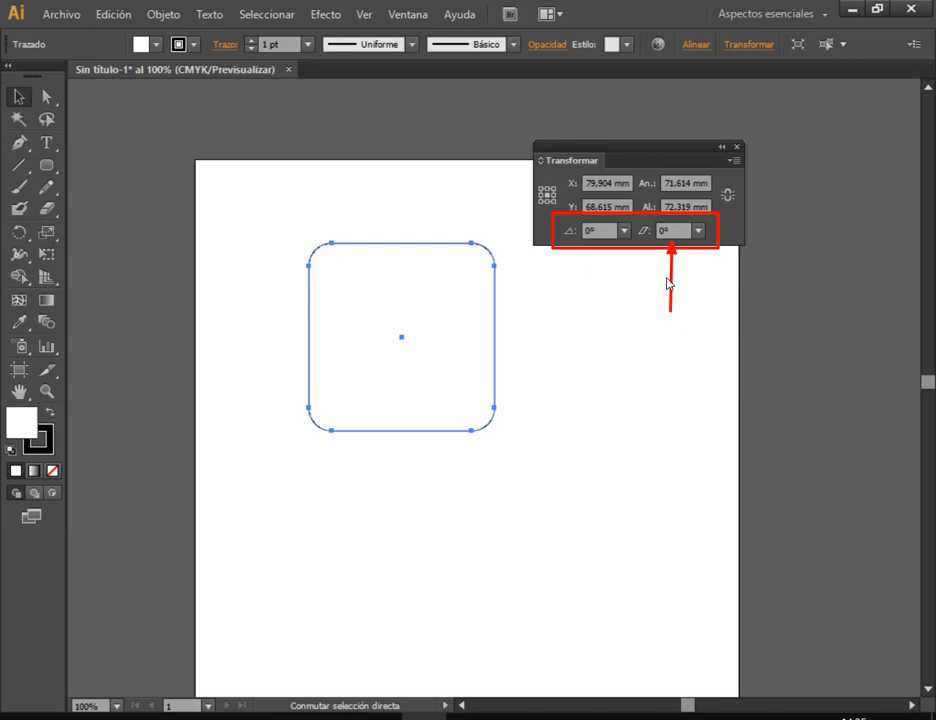
key(Escape)
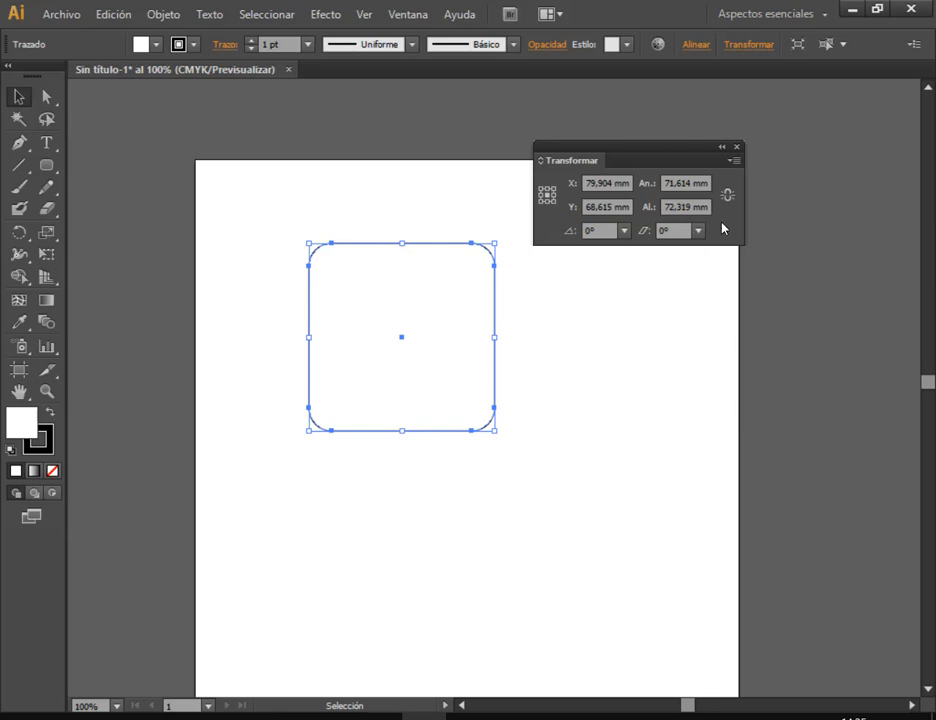
Show the additional options of the Transform panel and place it slightly higher
click(735, 161)
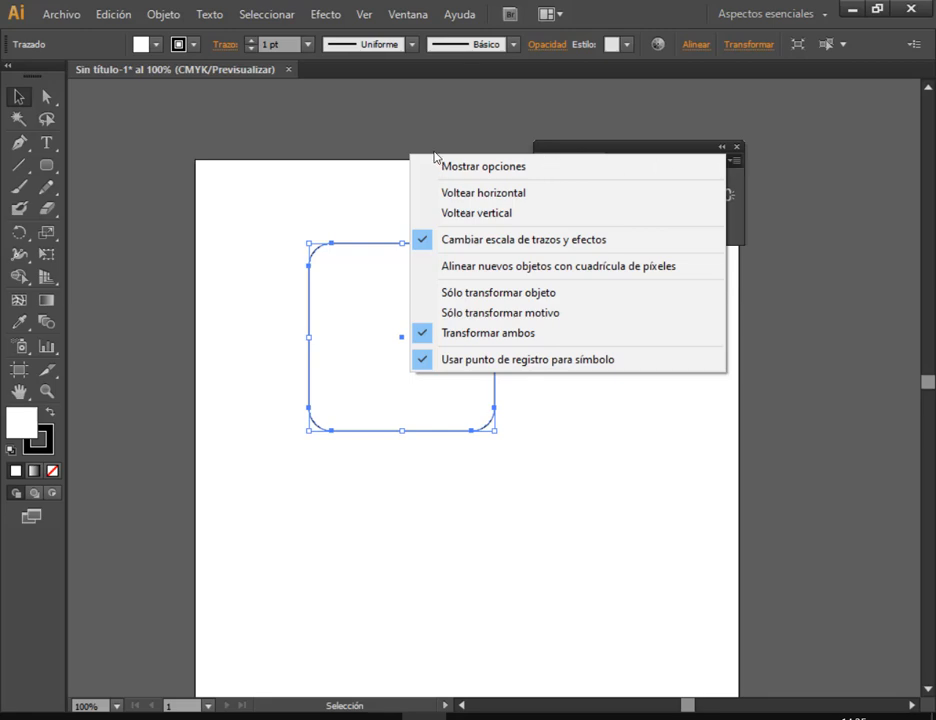
click(735, 161)
click(735, 161)
click(560, 165)
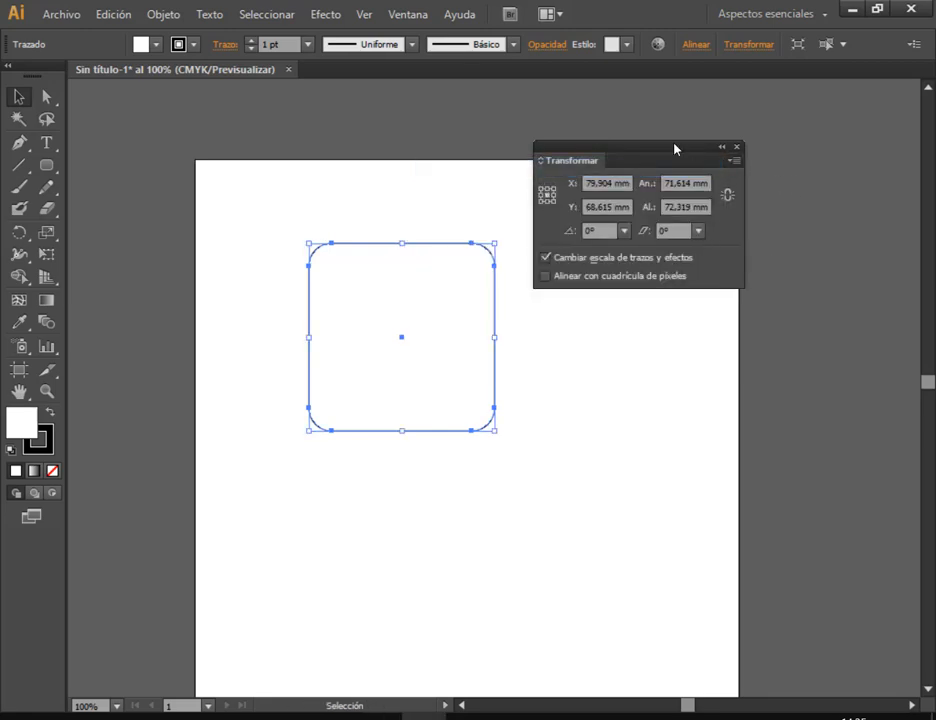
drag(637, 146, 633, 112)
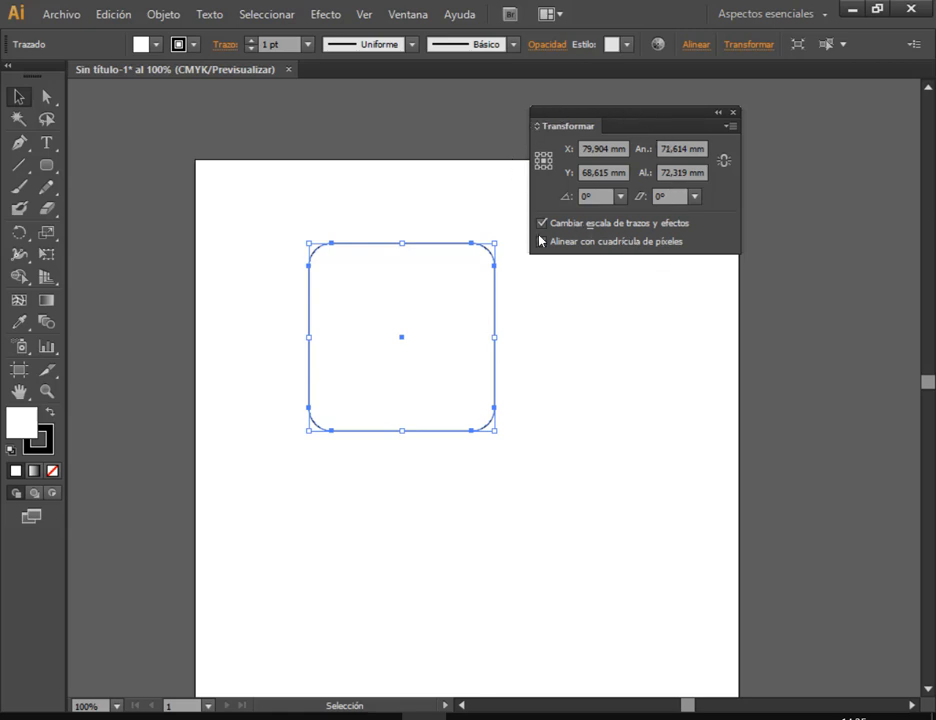
Switch to the newer Illustrator version, draw a rounded rectangle about 81 by 63 mm below the rectangle with an enlarged corner radius, and move it up-left
key(ctrl)
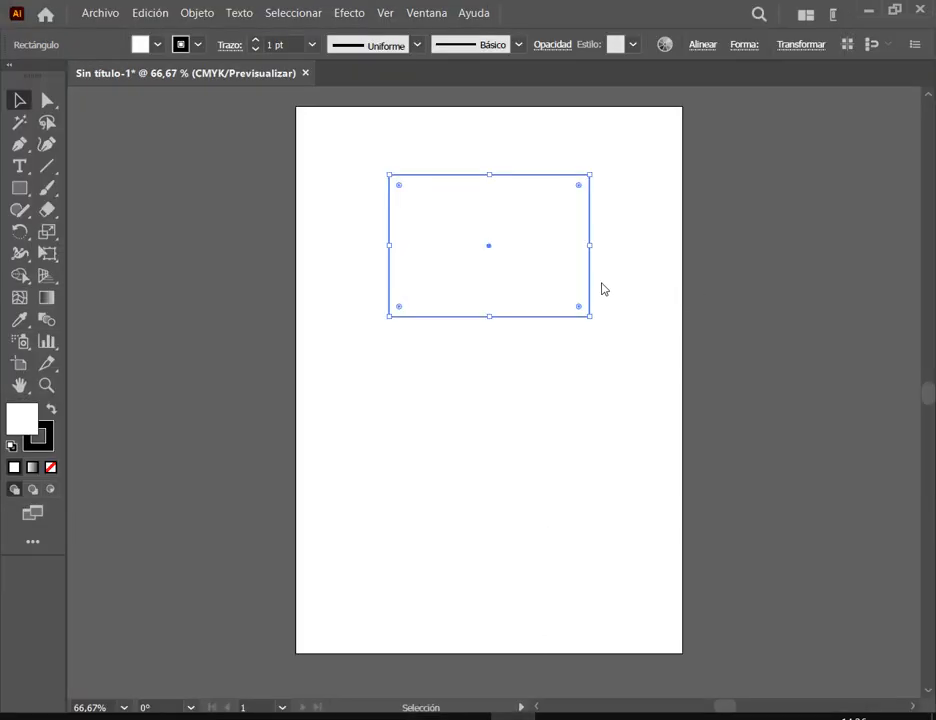
click(13, 185)
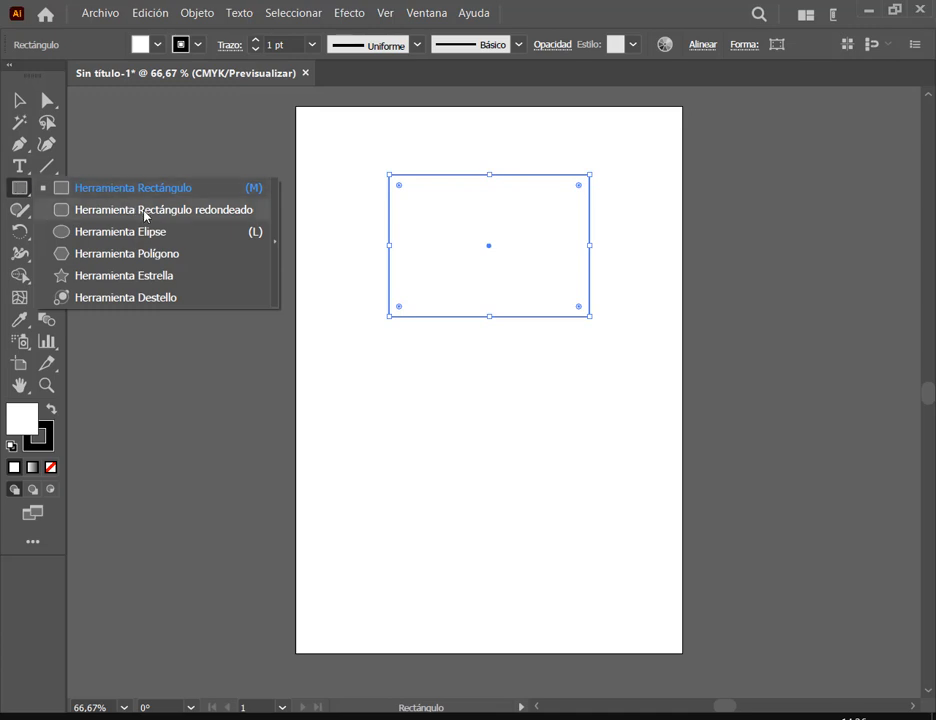
click(160, 209)
drag(413, 402, 564, 522)
key(Up)
key(Up)
key(Up)
key(Up)
key(Up)
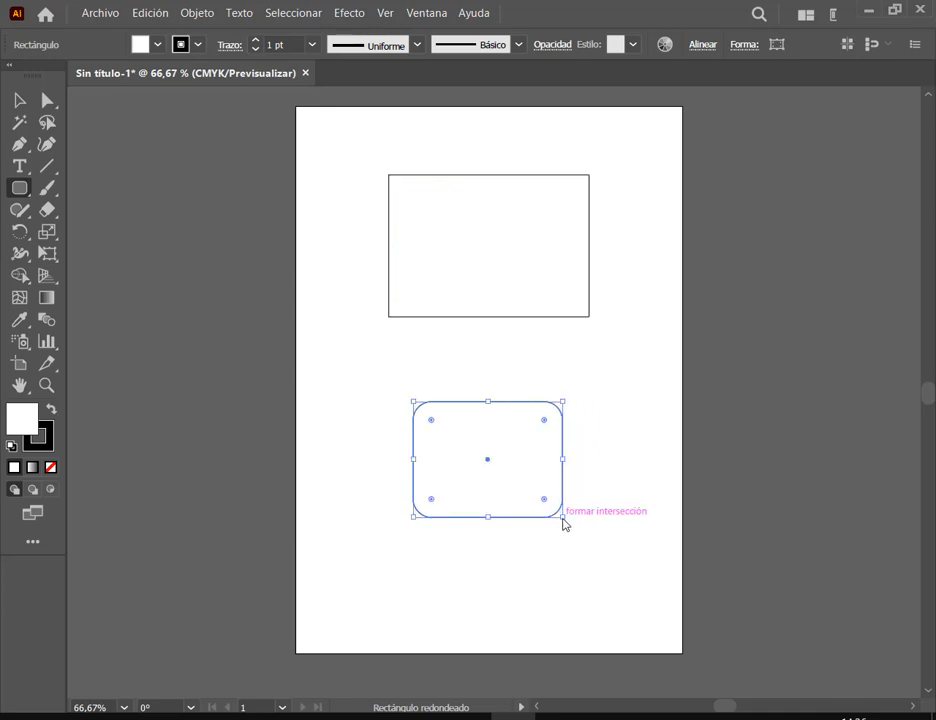
key(v)
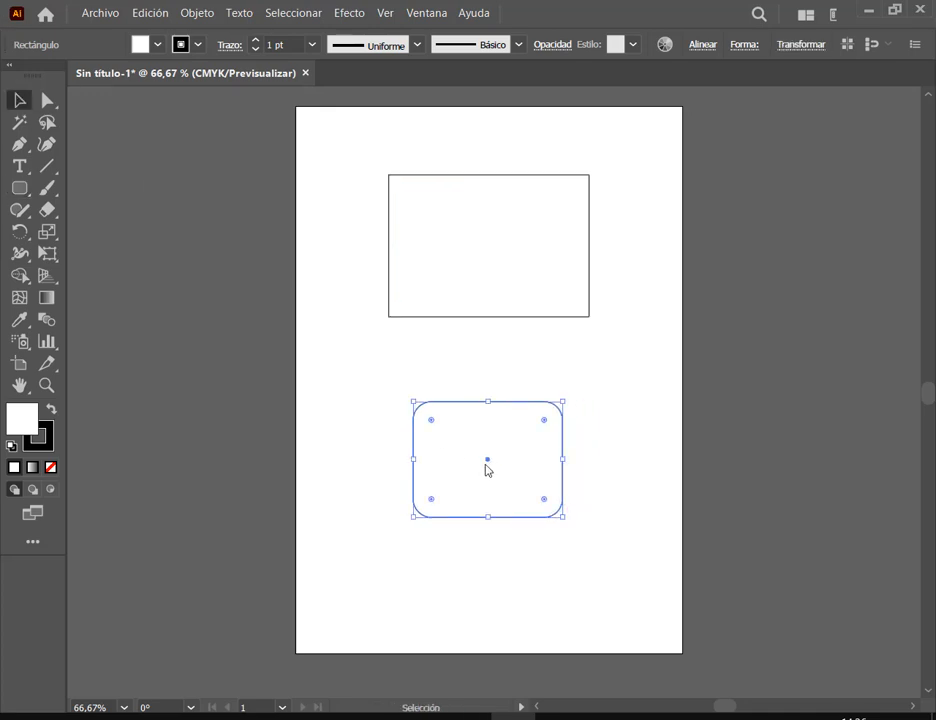
scroll(564, 508, up, 1)
drag(501, 422, 406, 366)
Show the Transform panel beside the rounded rectangle and hide its extra scaling options
click(427, 12)
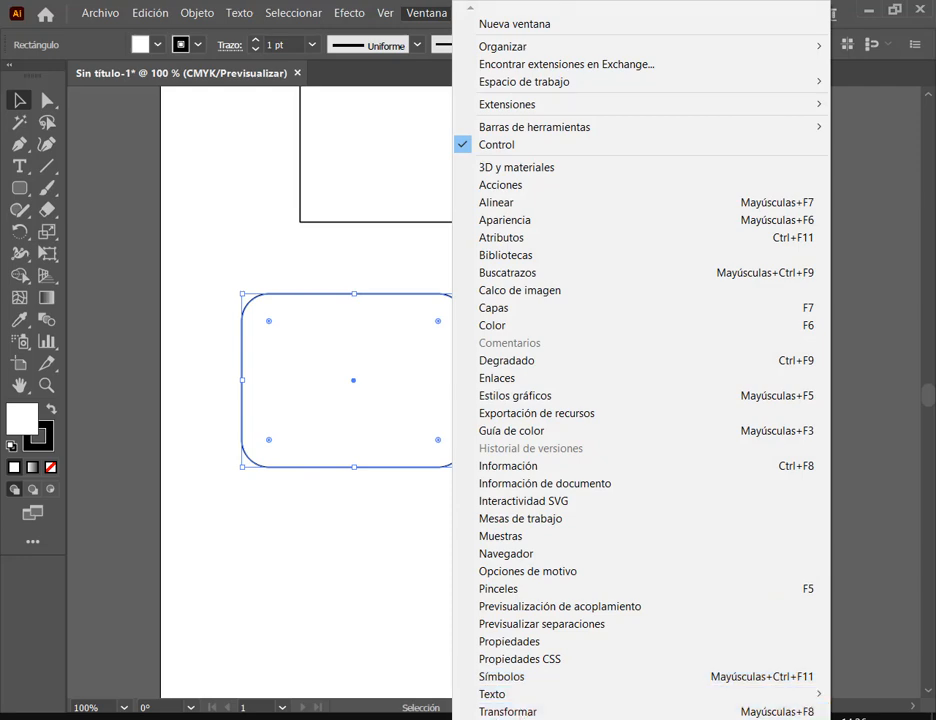
mouse_move(560, 717)
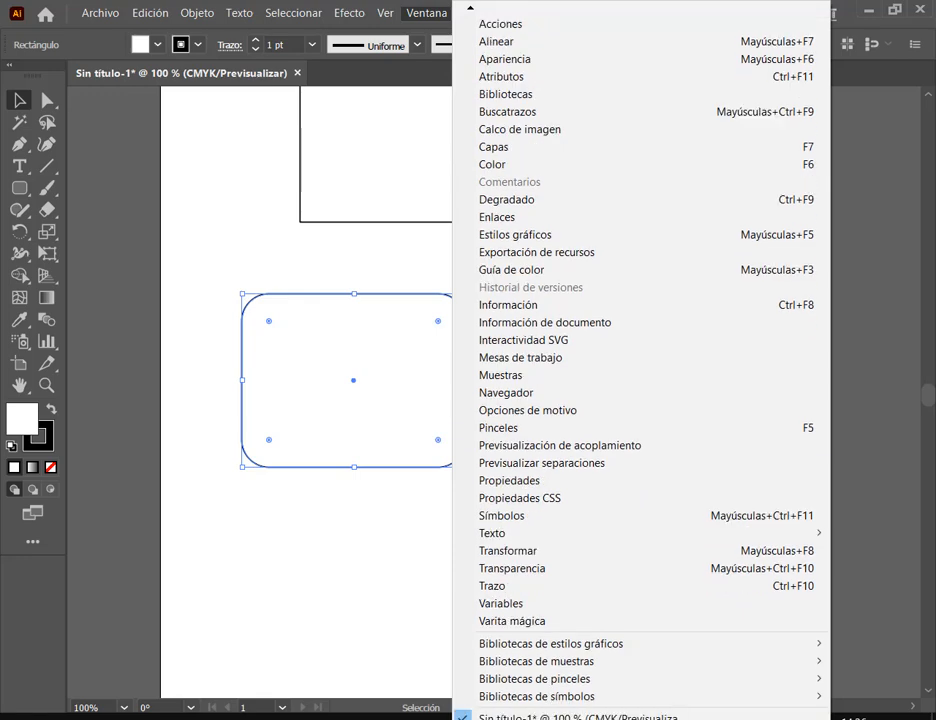
click(492, 535)
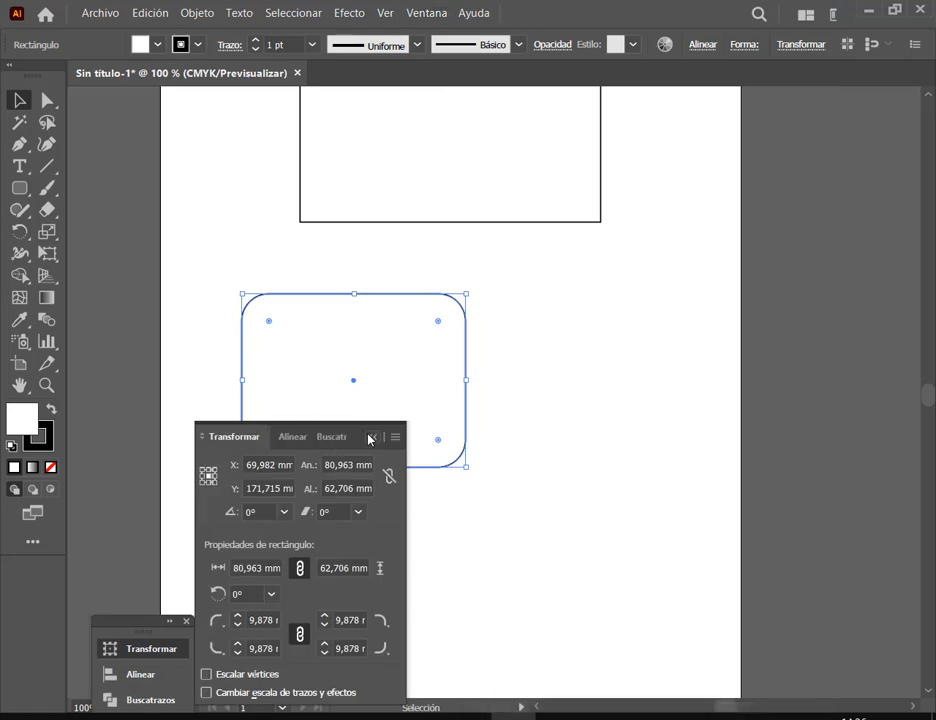
drag(360, 428, 760, 171)
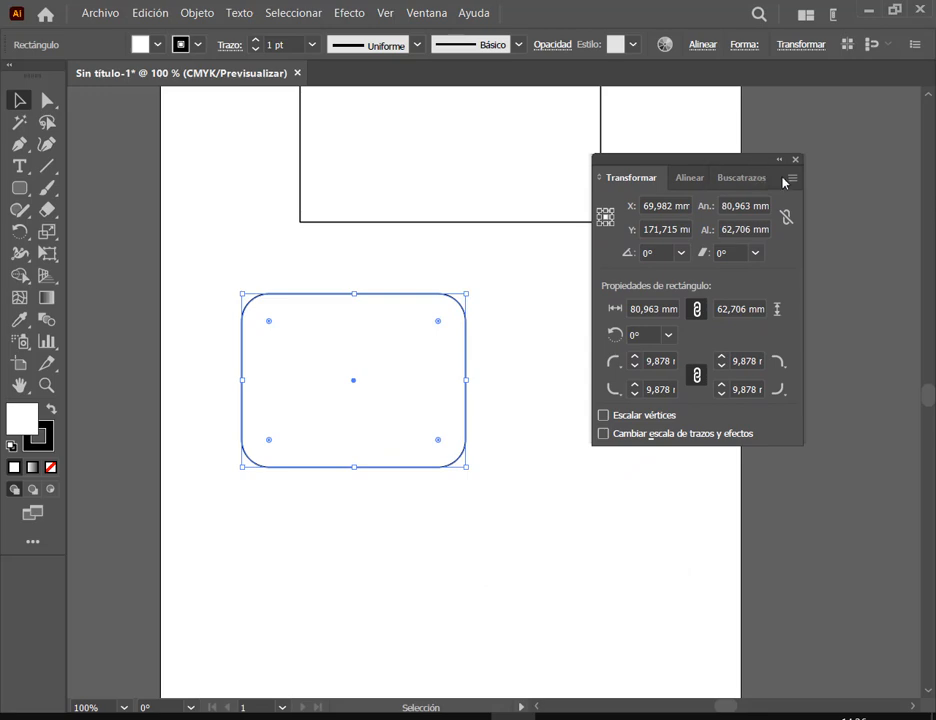
click(792, 180)
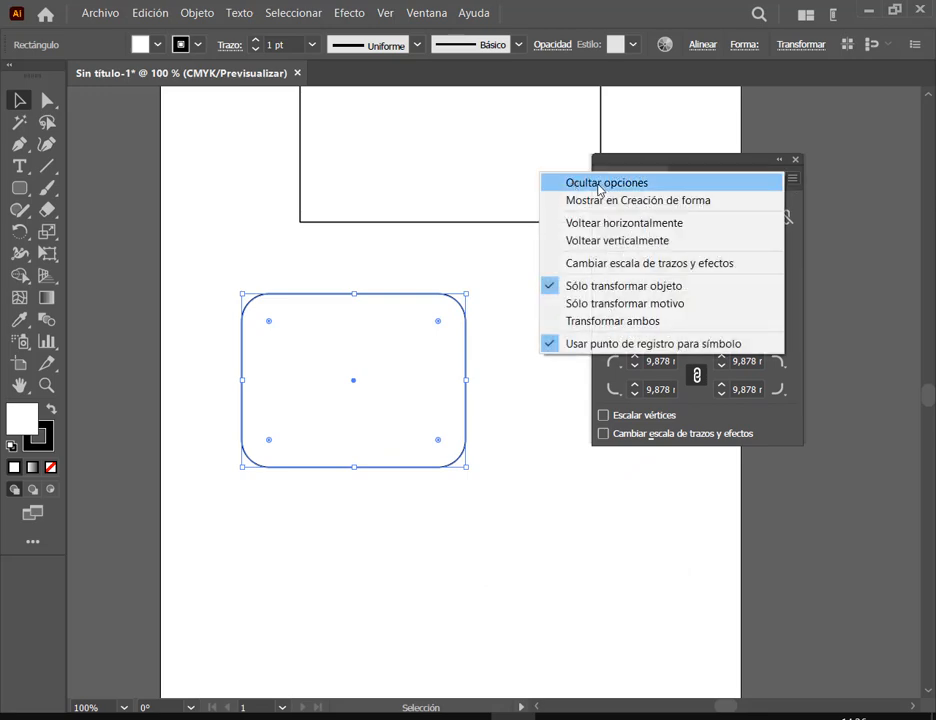
click(590, 184)
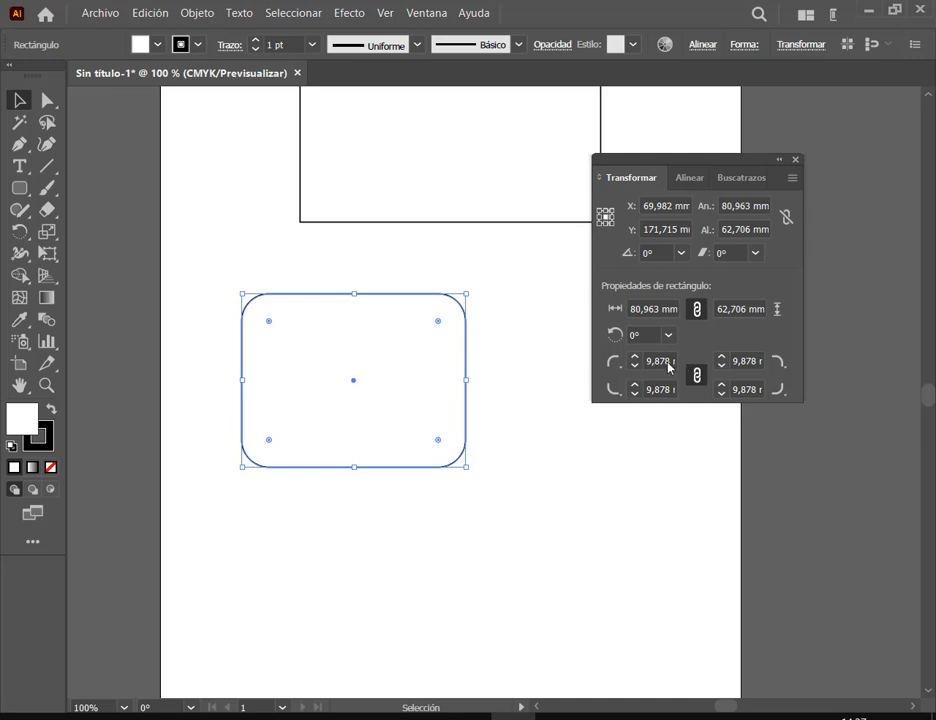
Increase all four linked corner radii of the rounded rectangle to 15 mm
click(635, 358)
click(635, 358)
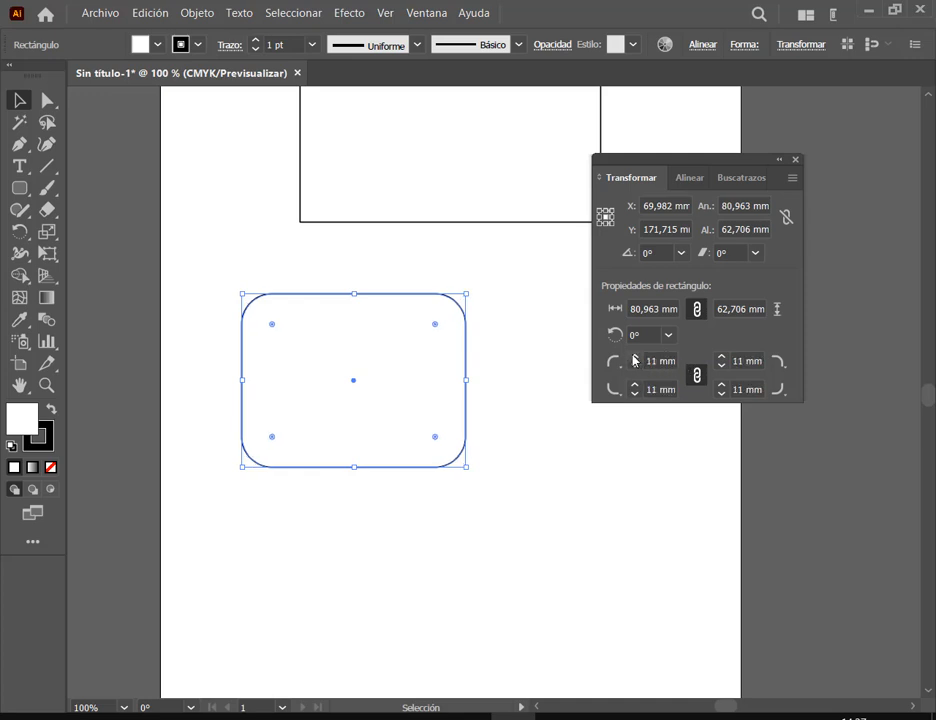
click(635, 358)
click(635, 358)
click(635, 358)
click(635, 358)
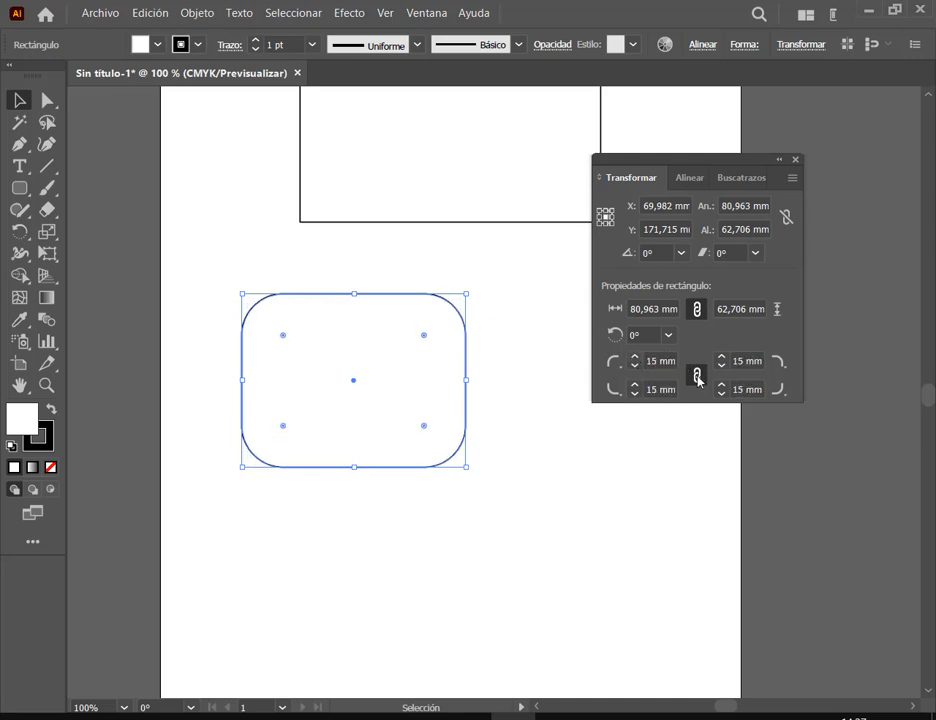
Reduce all four linked corner radii of the rounded rectangle to 7 mm
click(634, 366)
click(634, 366)
click(634, 366)
click(634, 366)
click(634, 366)
click(634, 366)
click(634, 366)
click(634, 366)
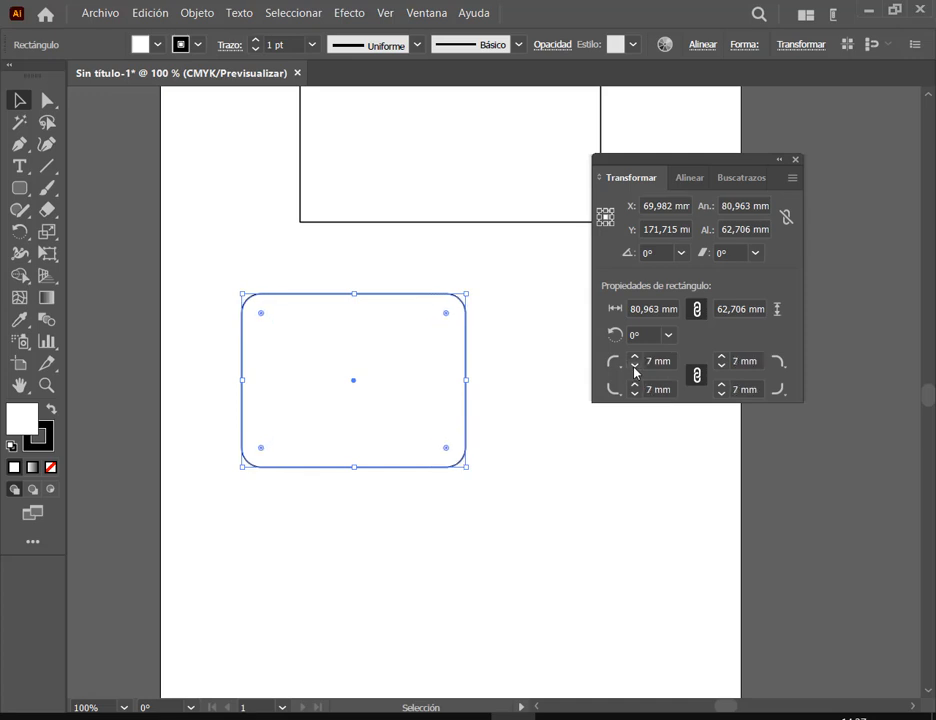
Set the rounded rectangle's four linked corner radii to 6 mm and move it up and right, just below the plain rectangle
click(634, 366)
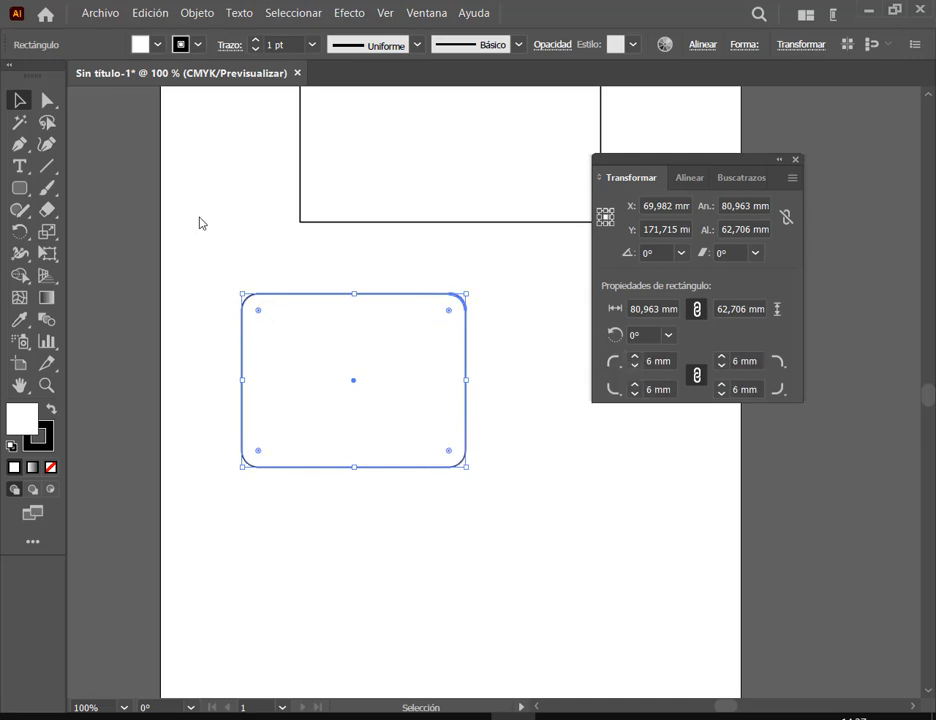
drag(698, 167, 724, 139)
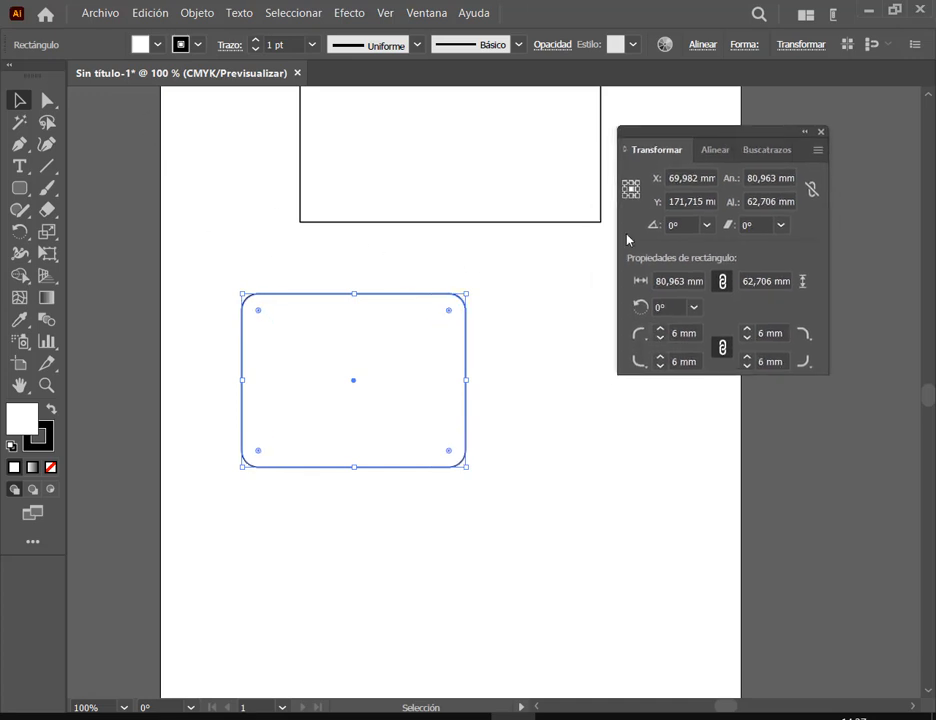
click(519, 413)
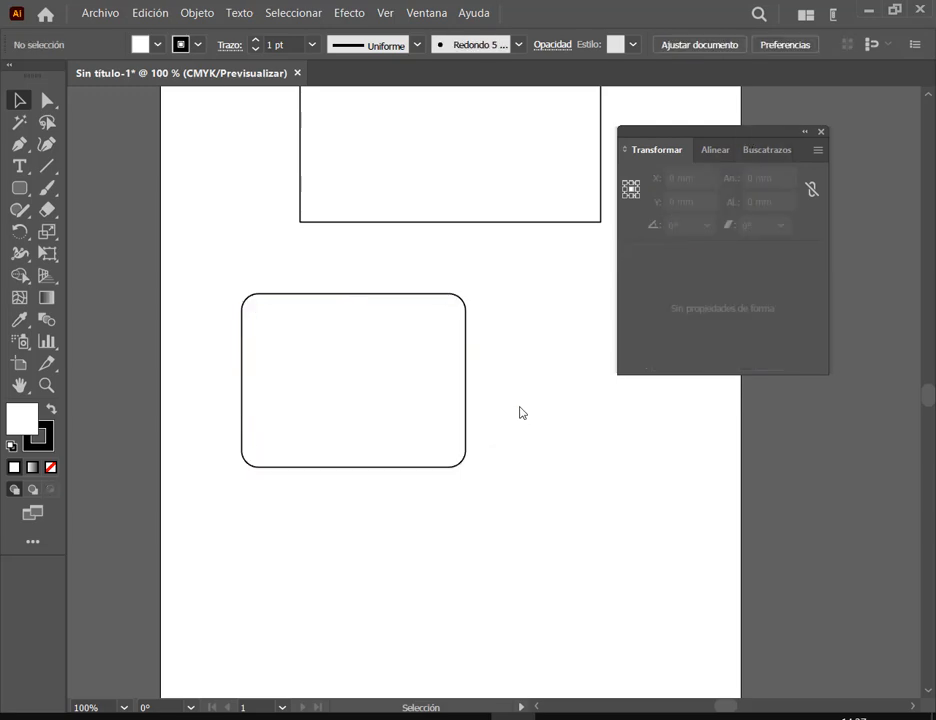
drag(387, 350, 469, 326)
click(92, 228)
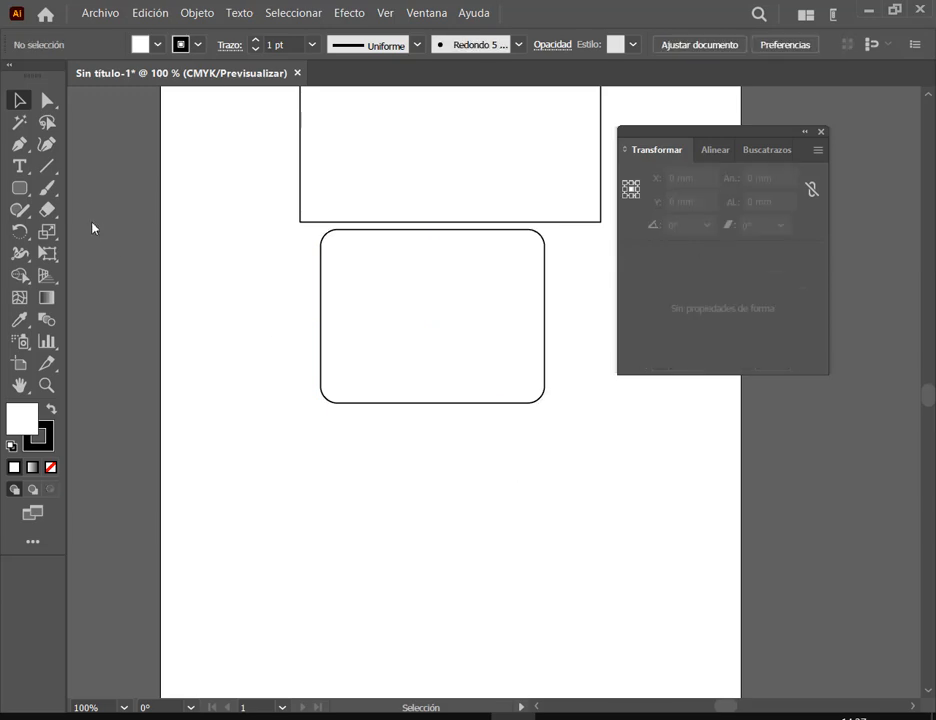
Draw a five-pointed star about 59 by 56 mm below the rounded rectangle and move it down and to the left
click(19, 187)
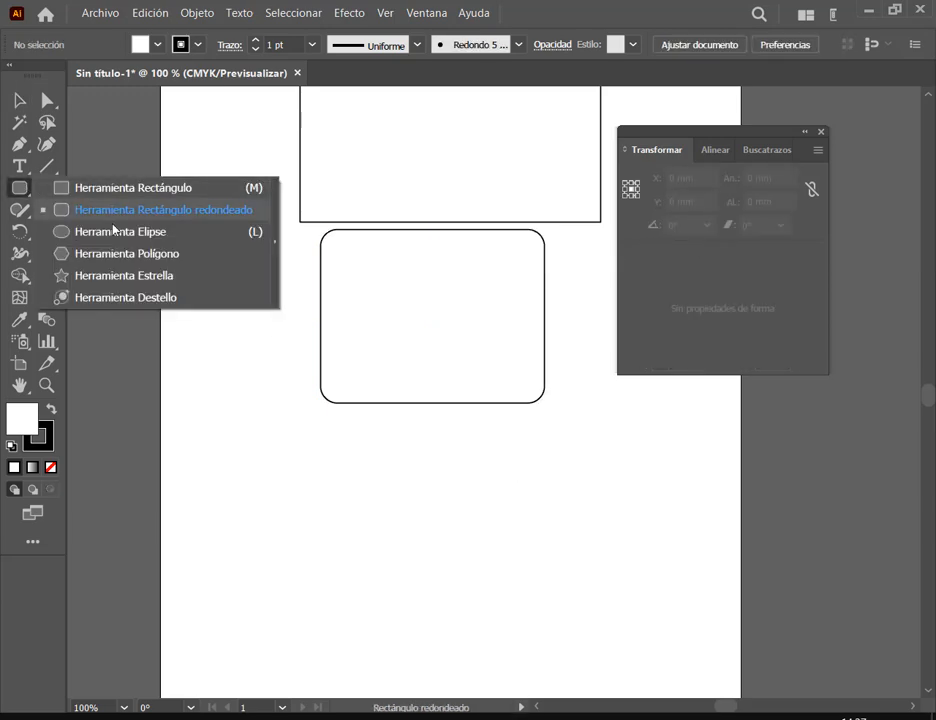
click(121, 276)
mouse_move(445, 495)
mouse_down()
mouse_move(527, 577)
mouse_move(518, 552)
mouse_up()
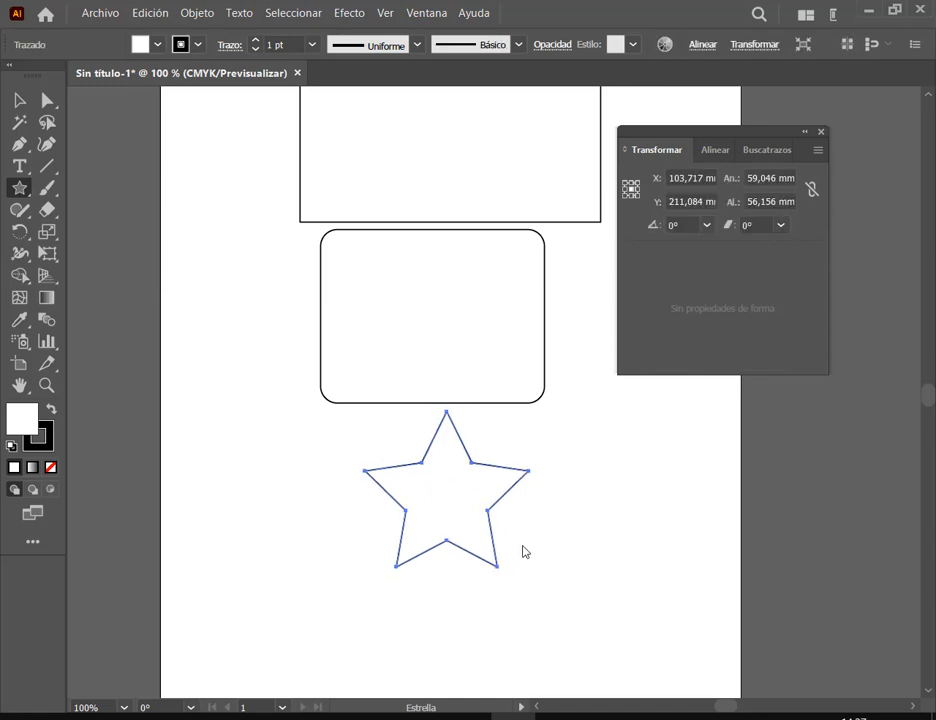
click(19, 100)
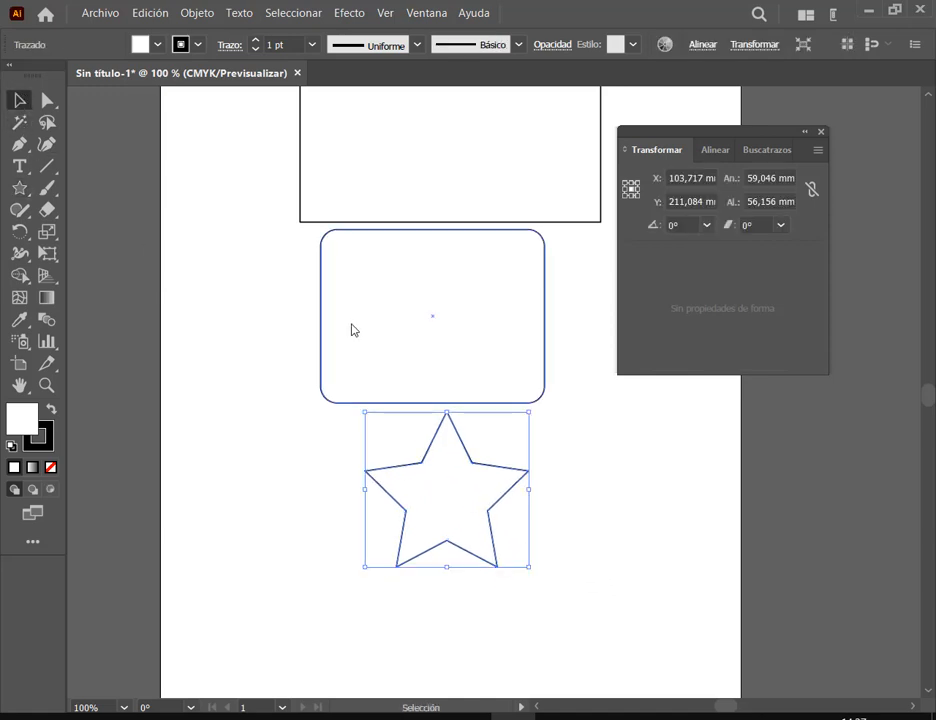
click(500, 502)
drag(500, 502, 410, 503)
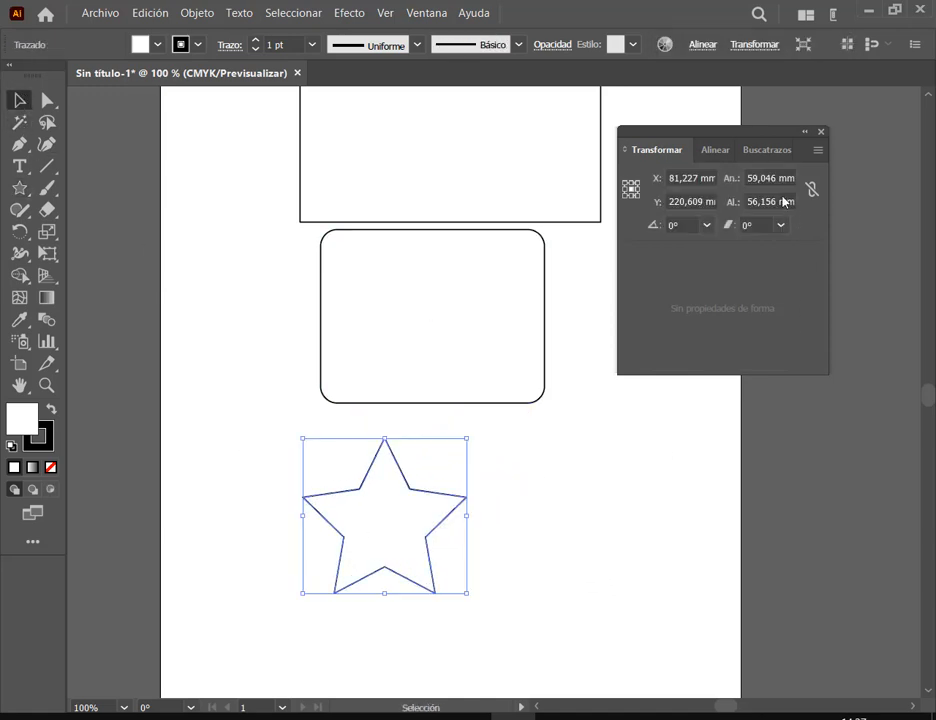
Show the extra scaling options in the star's Transform panel, and delete the star
click(818, 151)
click(782, 157)
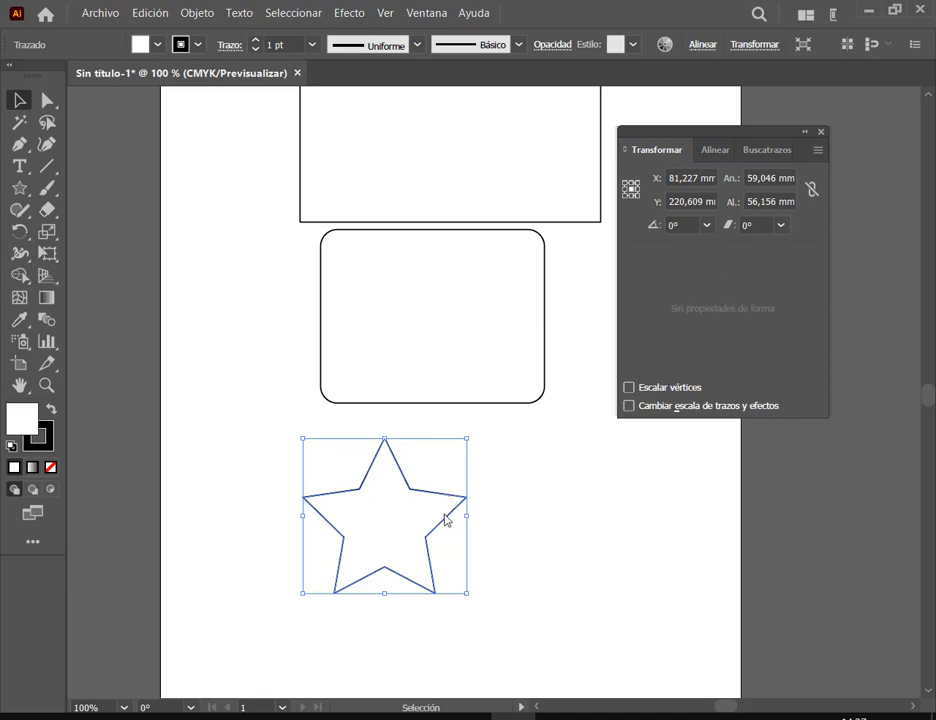
click(756, 45)
key(Delete)
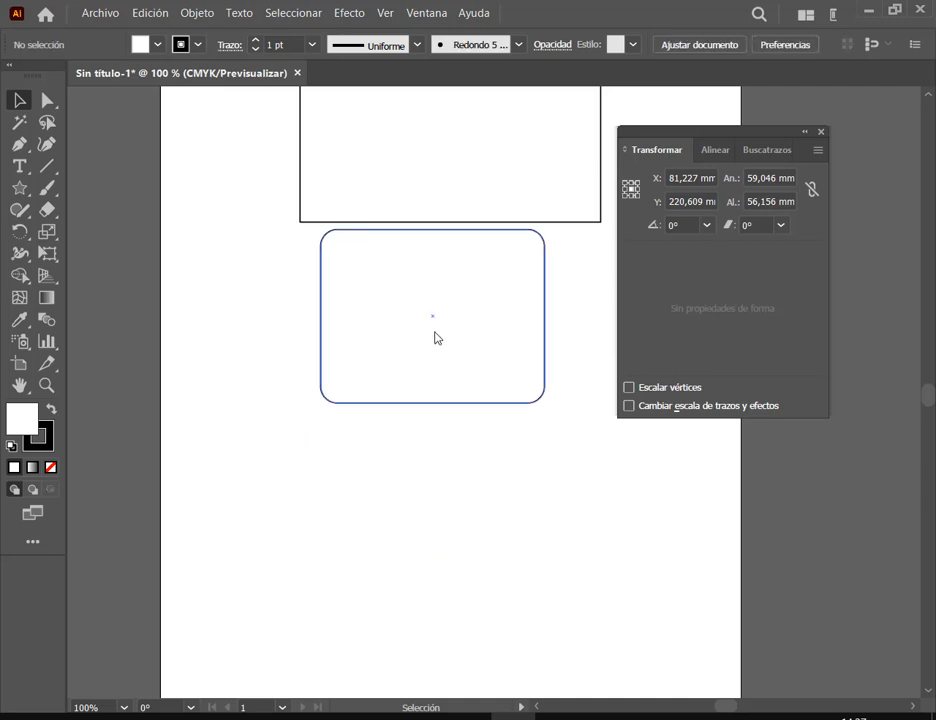
Select the rounded rectangle, check the Google Meet call messages, and return to Illustrator
click(437, 336)
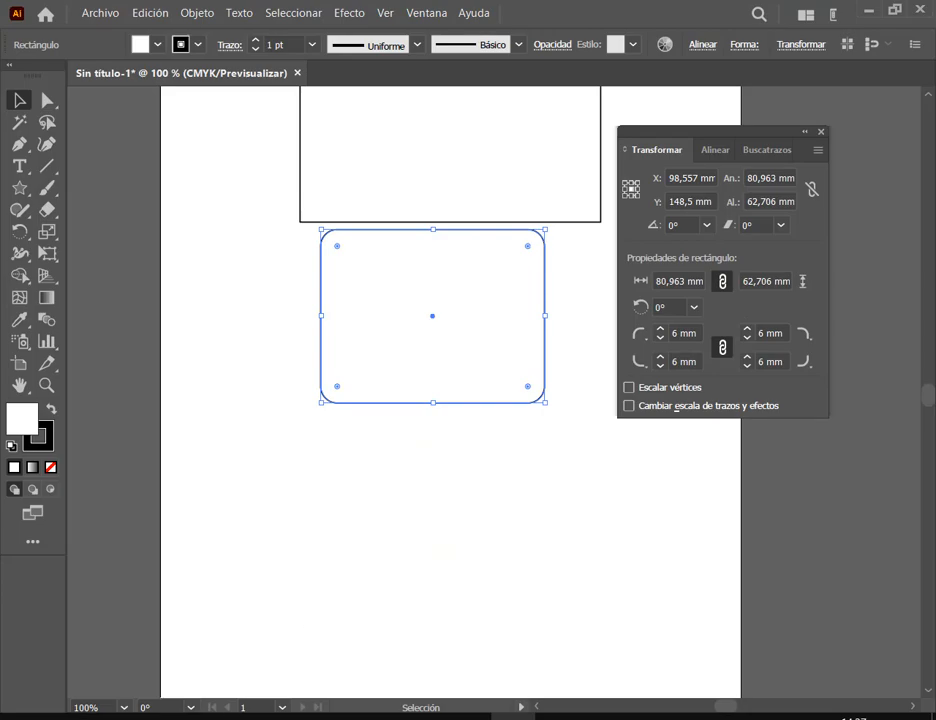
mouse_move(245, 716)
click(159, 647)
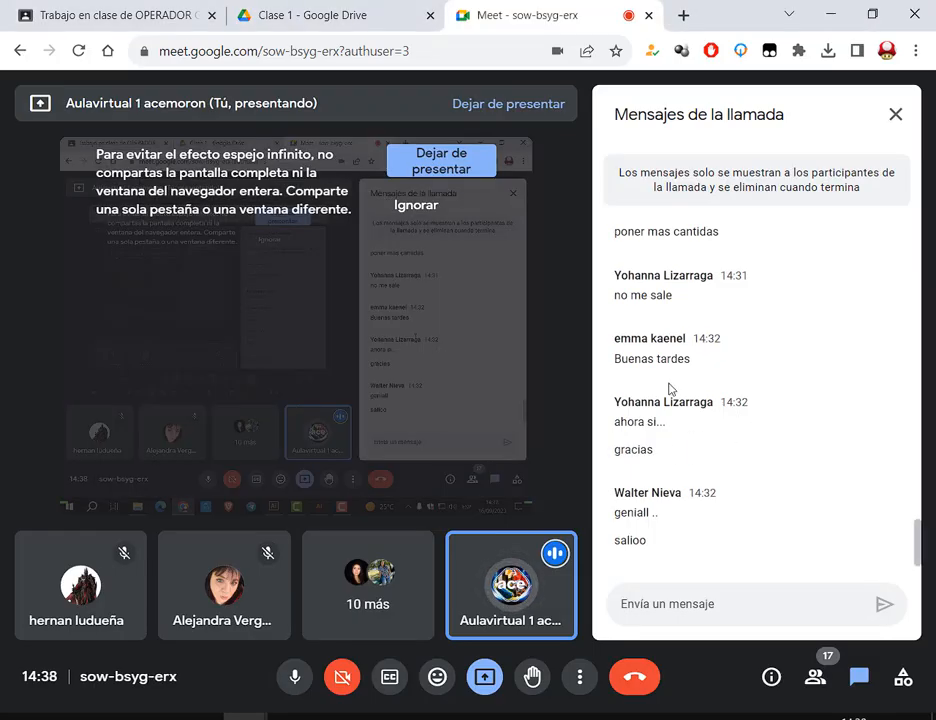
click(830, 14)
Compare the Transform properties of the plain and rounded rectangles, and close the Transform panel
drag(491, 286, 491, 298)
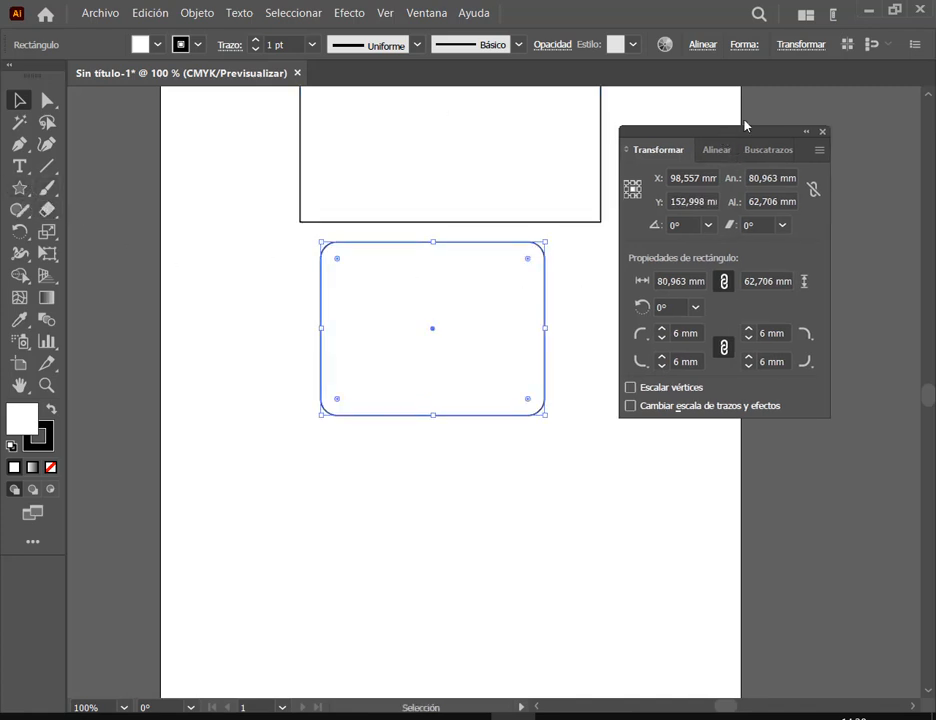
drag(722, 137, 764, 101)
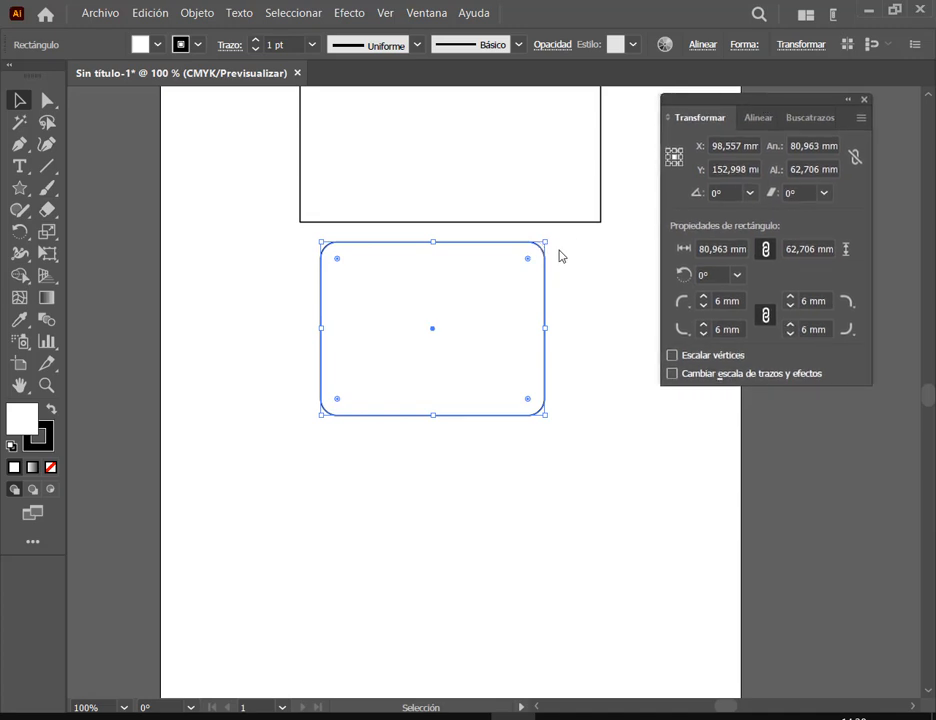
scroll(560, 252, up, 3)
click(551, 208)
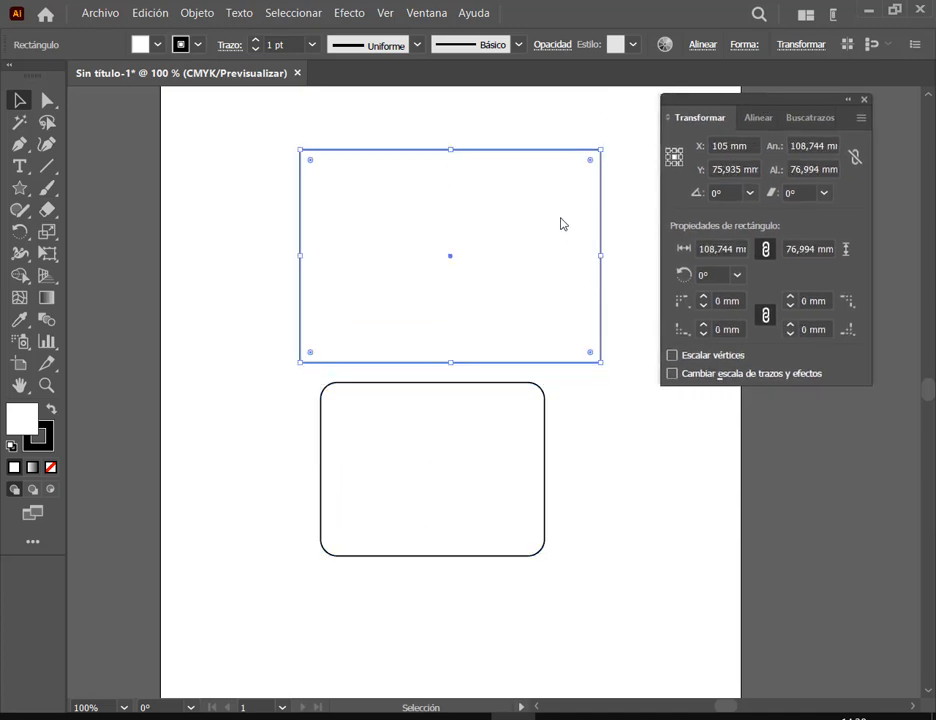
click(512, 416)
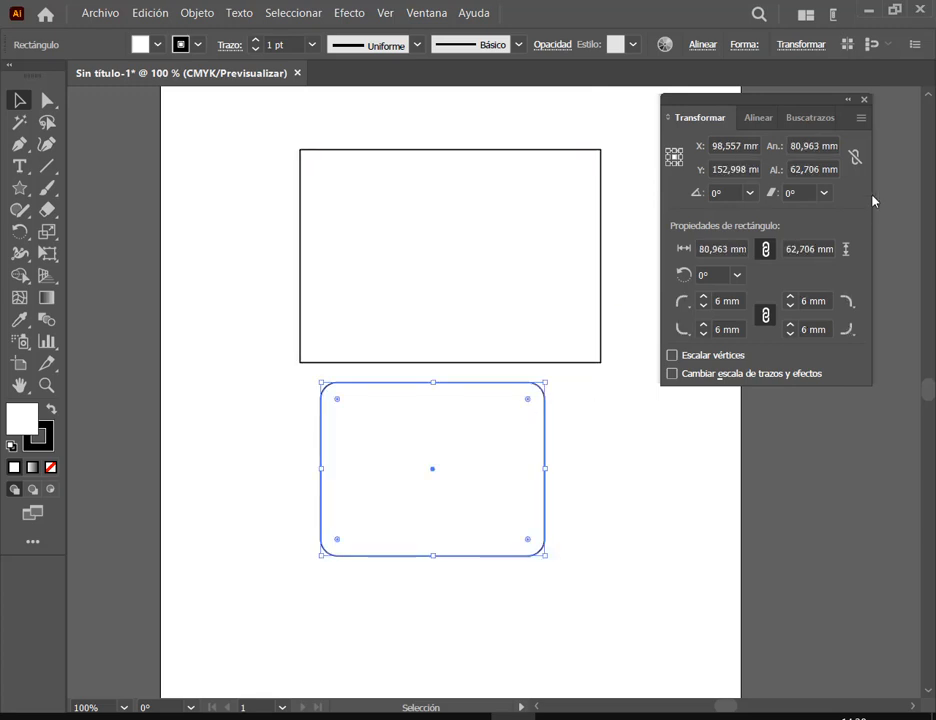
click(866, 99)
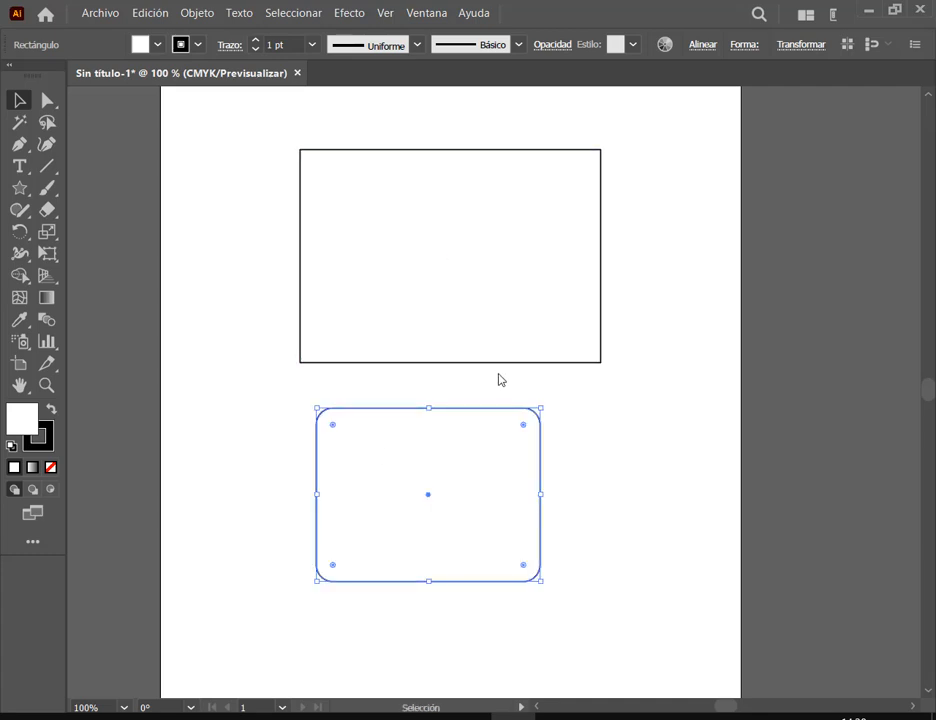
Delete the rounded rectangle and reposition the plain rectangle near the top of the artboard, slightly right of centre
key(Delete)
drag(574, 327, 569, 358)
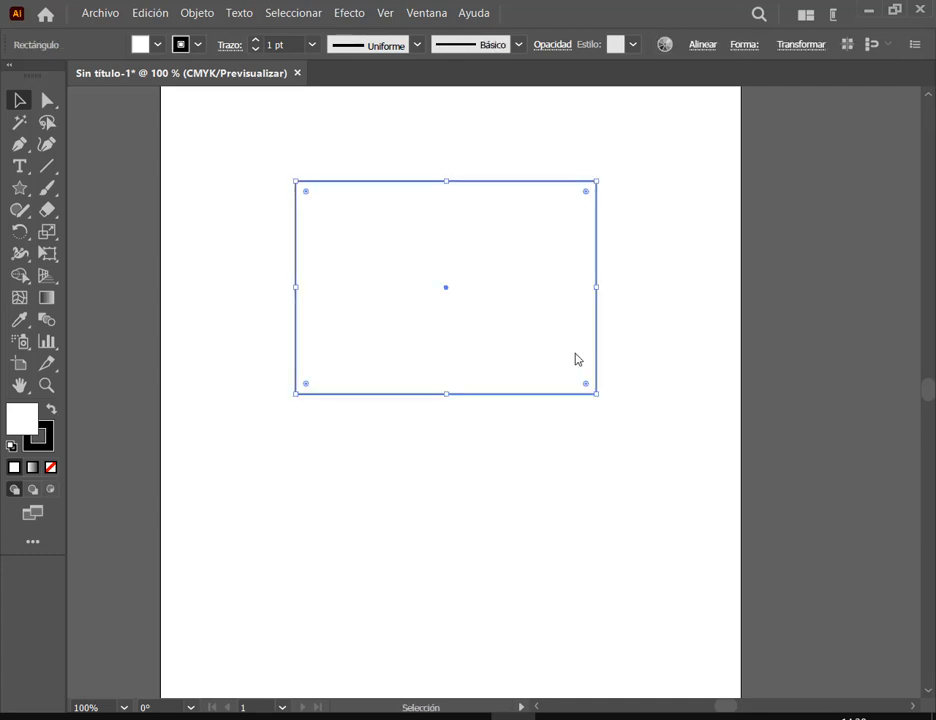
key(ctrl+2)
drag(575, 182, 600, 202)
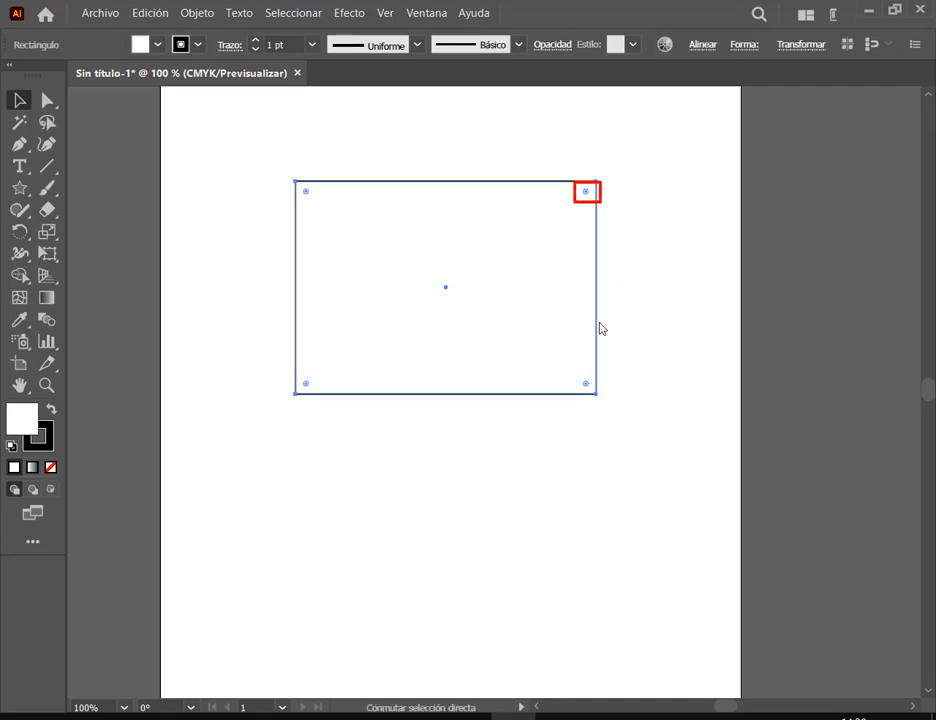
drag(567, 372, 597, 399)
drag(530, 308, 558, 261)
Draw a large five-pointed star and move it below the rectangle at the artboard's left edge
click(19, 187)
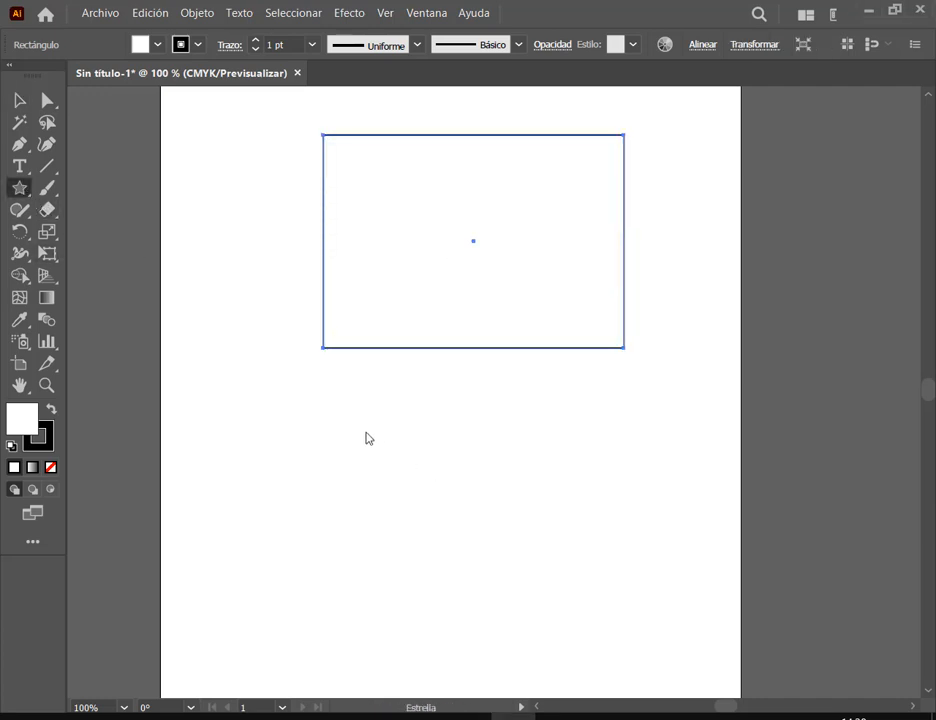
drag(366, 438, 490, 552)
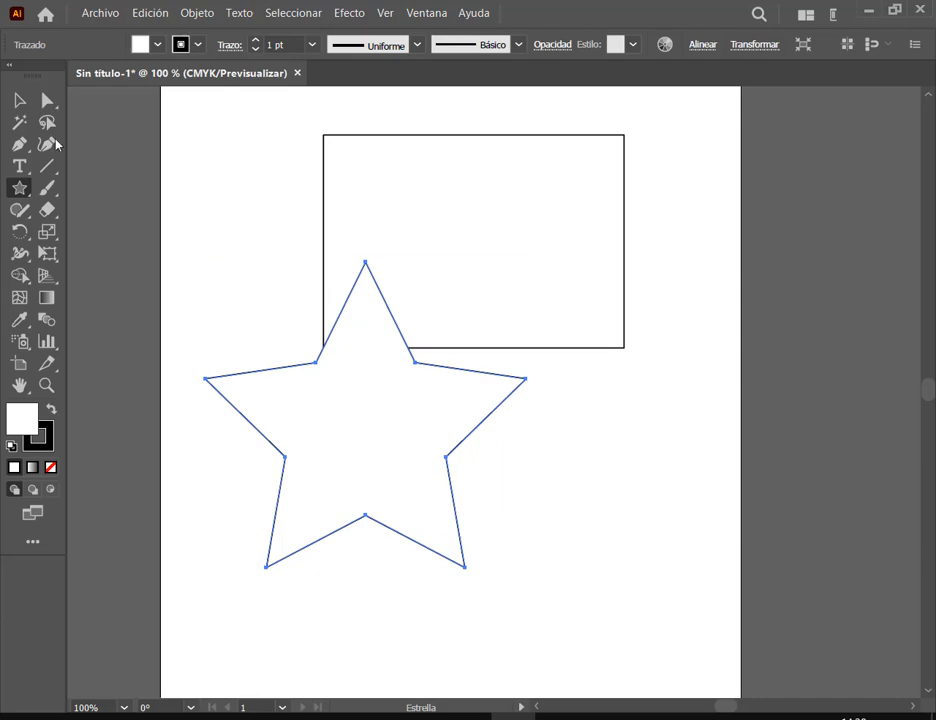
click(17, 101)
drag(424, 431, 385, 520)
click(478, 502)
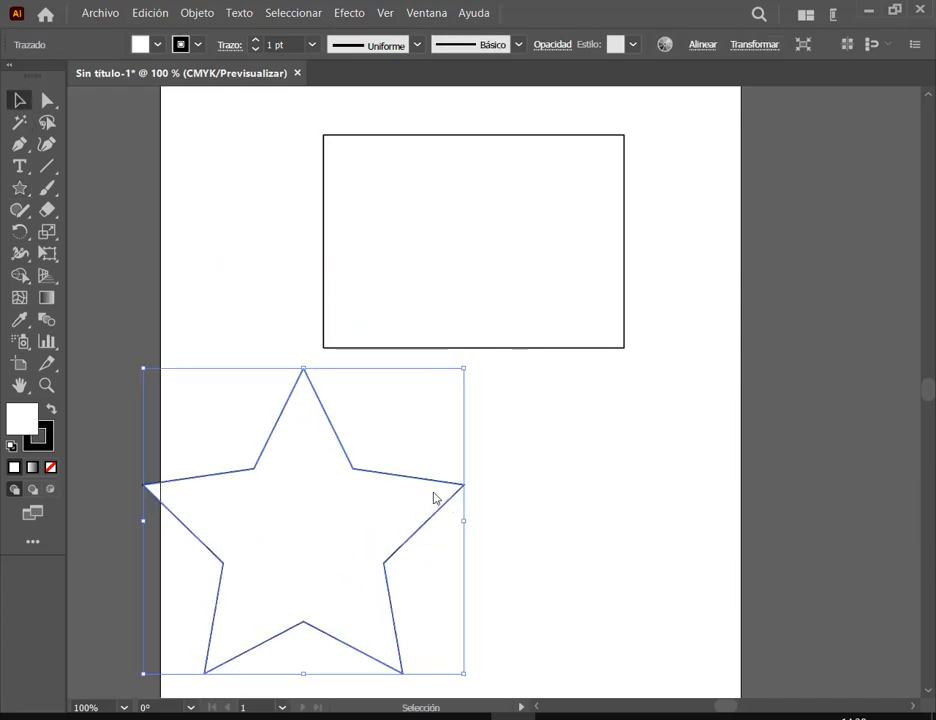
Draw a hexagon with the Polygon tool and move it down beside the star, below the rectangle
click(14, 187)
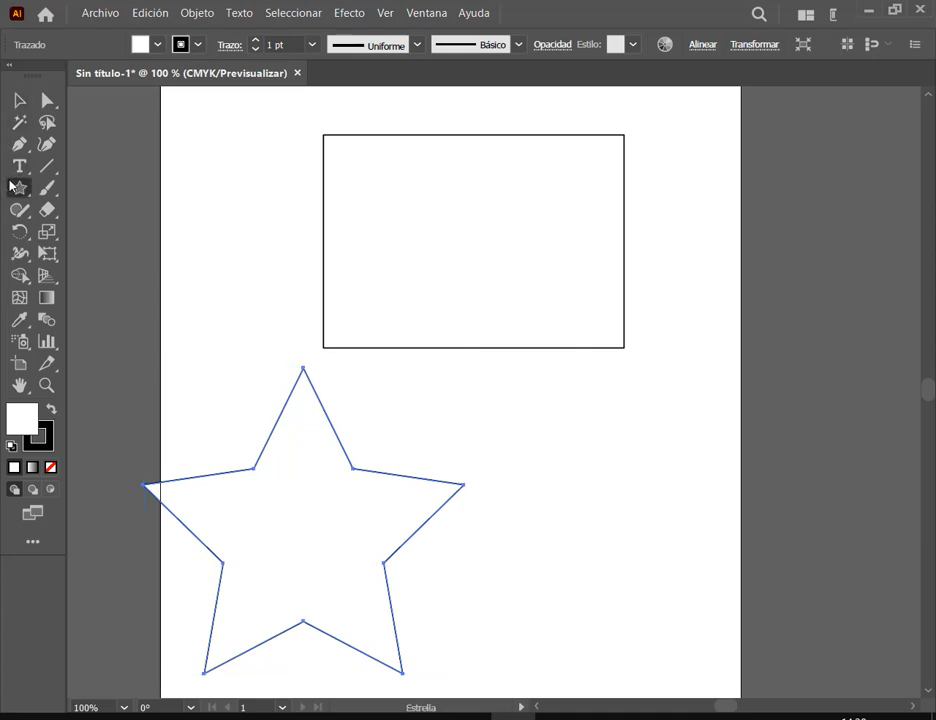
drag(14, 187, 104, 255)
drag(602, 429, 699, 521)
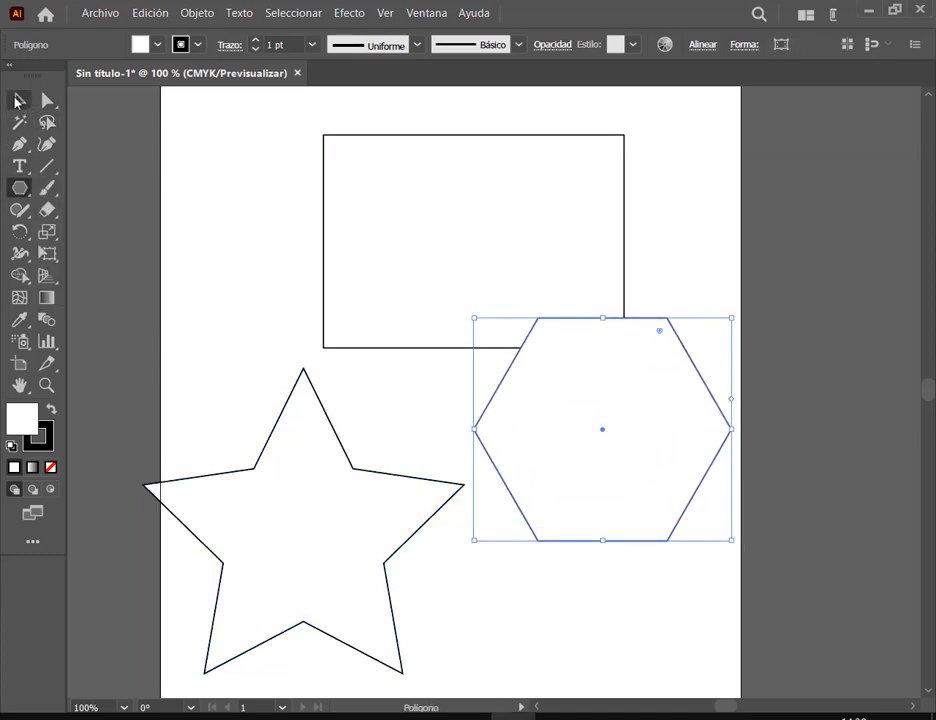
click(16, 101)
drag(681, 443, 681, 543)
Shift the star fully onto the artboard and the rectangle slightly up, and select each shape to compare their corner widgets
drag(414, 535, 431, 550)
key(ctrl+minus)
click(577, 416)
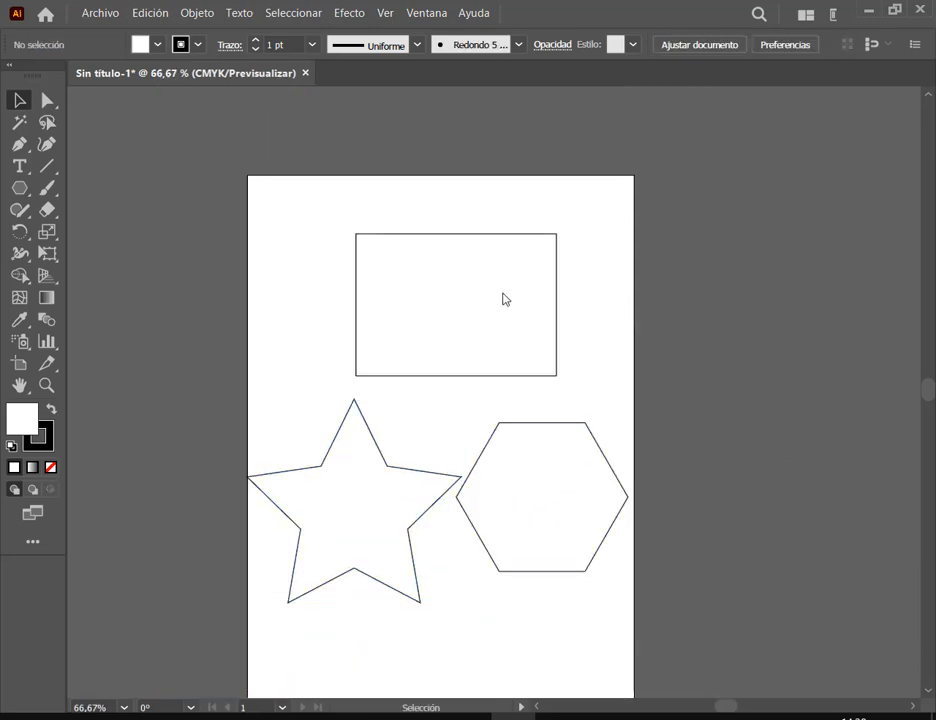
drag(460, 288, 460, 278)
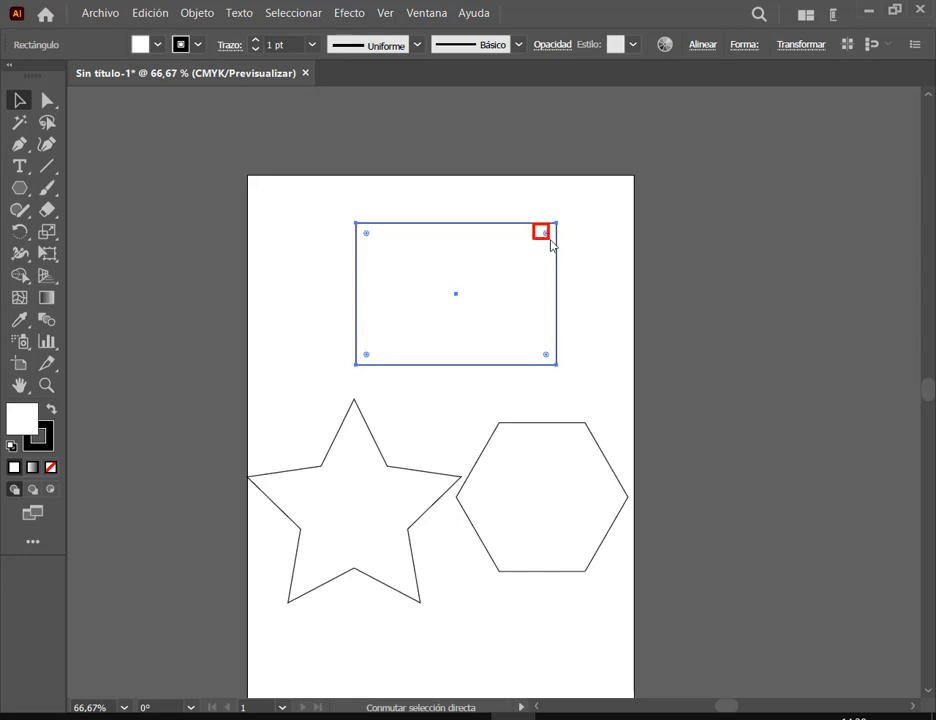
drag(379, 503, 384, 485)
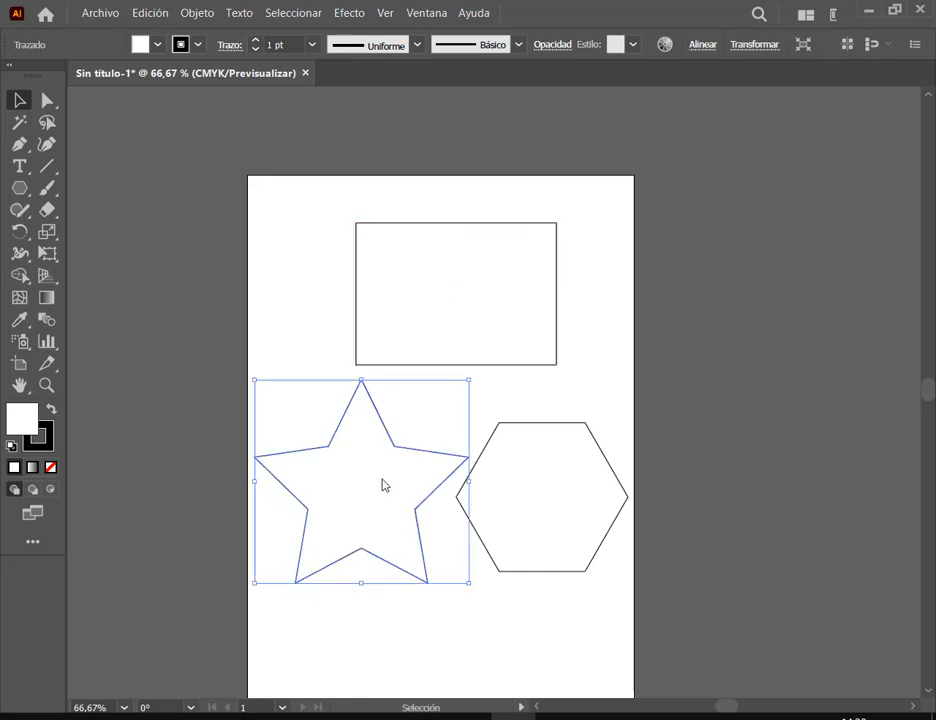
click(560, 478)
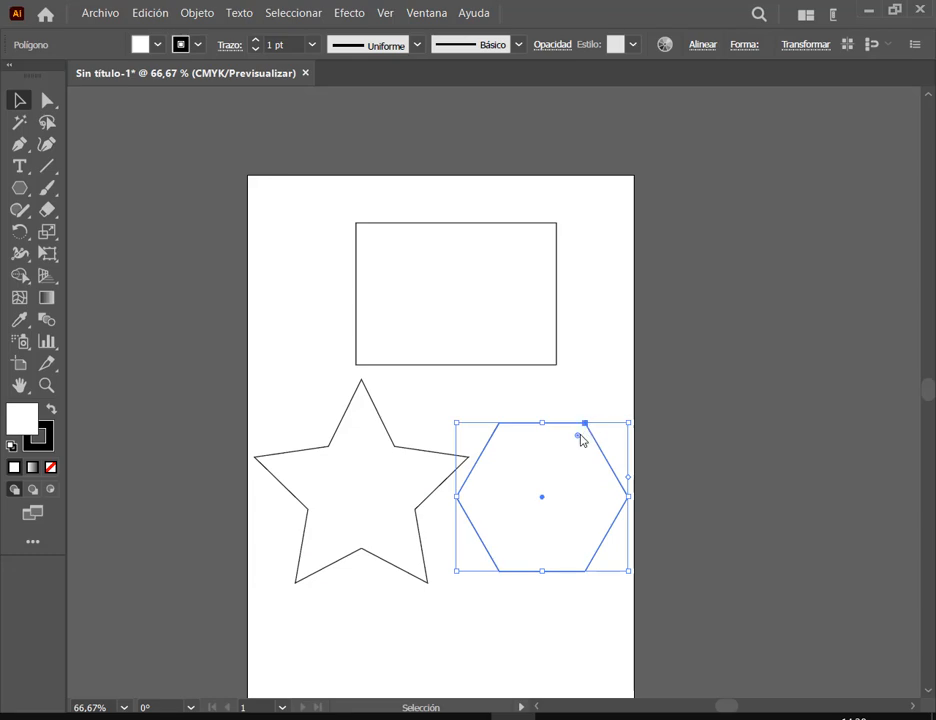
click(500, 320)
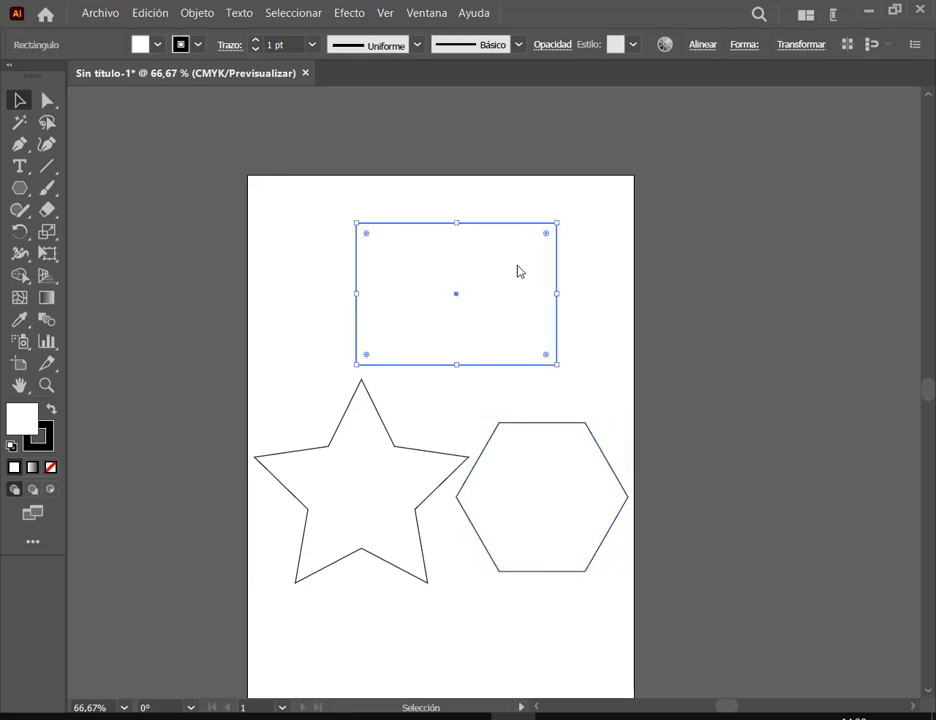
Round all four corners of the rectangle with its live corner widget, ending on a moderately small radius
scroll(491, 267, up, 2)
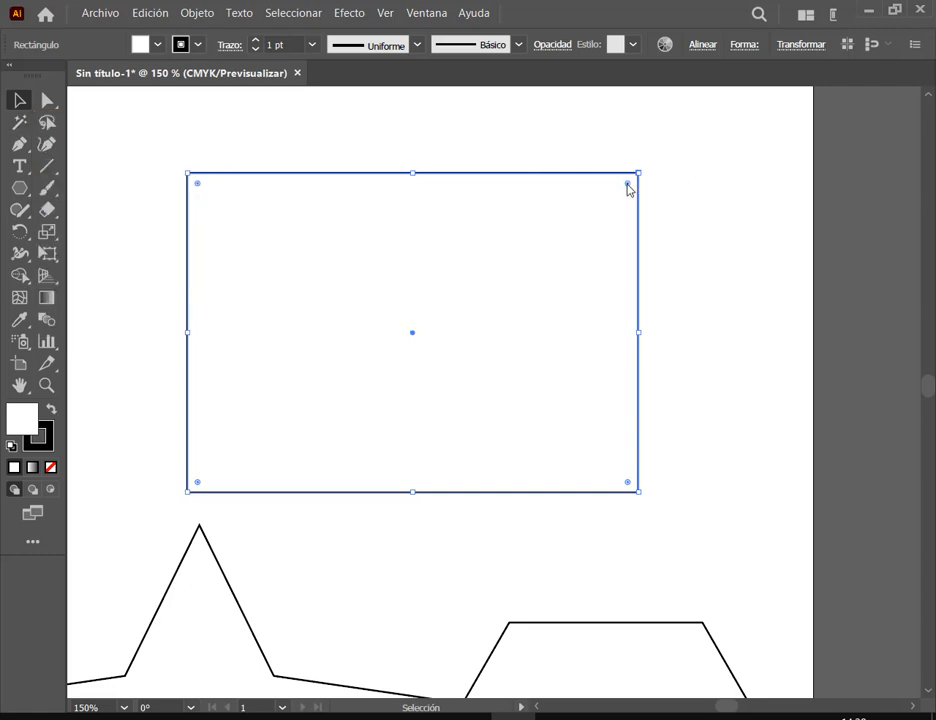
drag(628, 186, 597, 215)
click(787, 46)
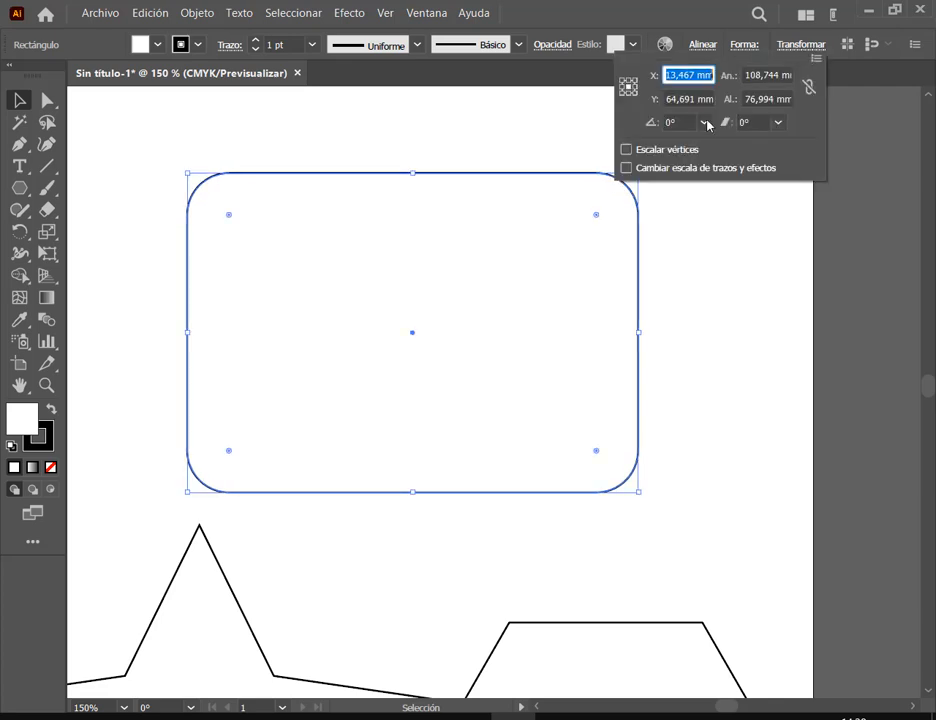
click(789, 50)
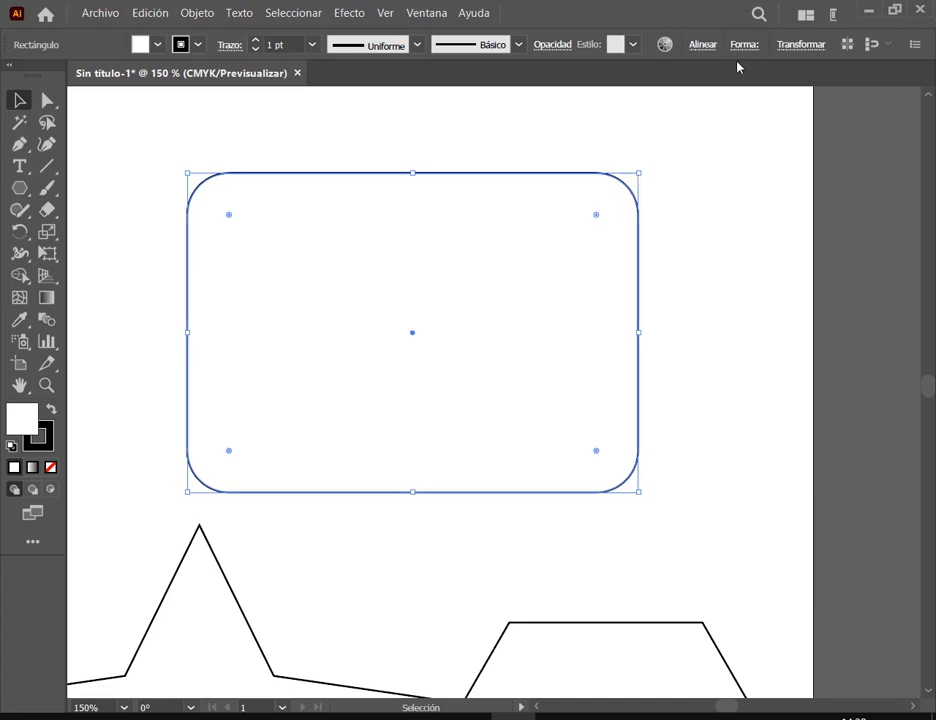
drag(596, 216, 612, 200)
Round all the corners of the hexagon slightly with its live corner widget
scroll(383, 261, down, 1)
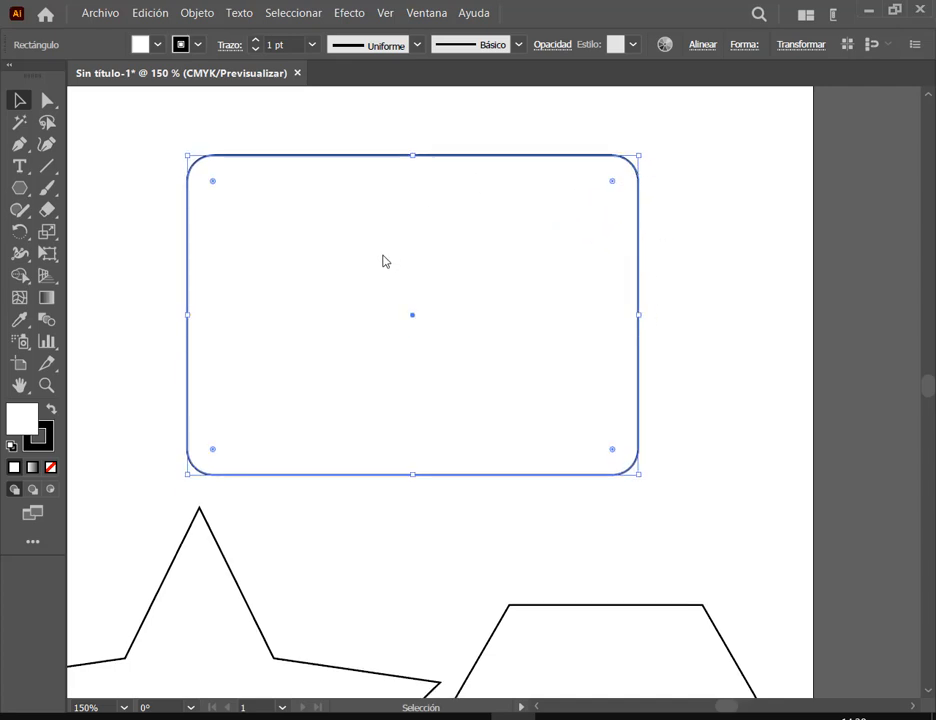
scroll(383, 262, down, 5)
click(705, 387)
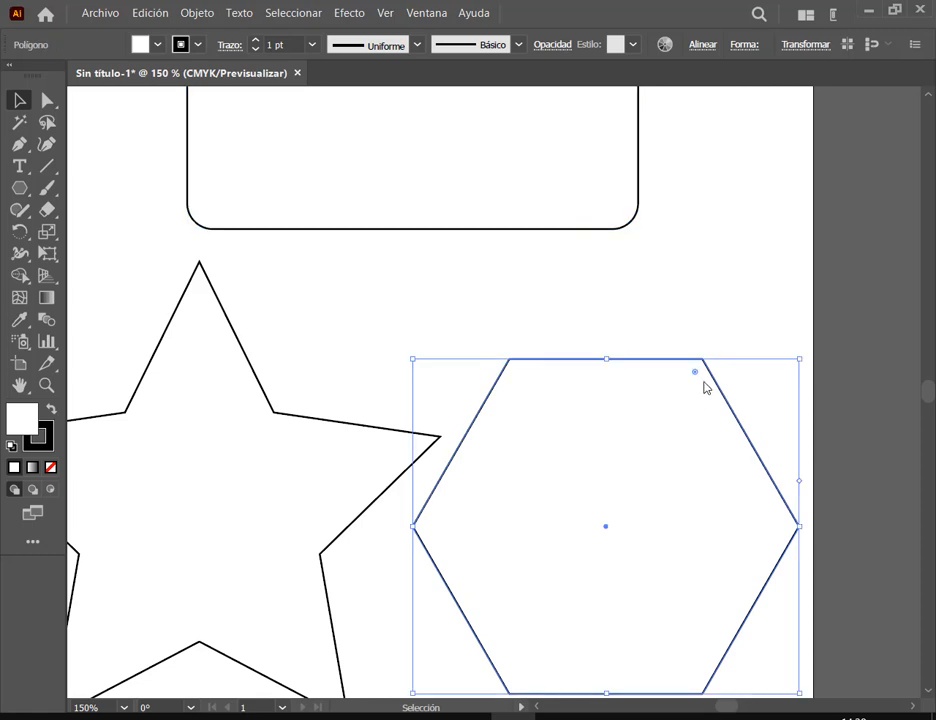
drag(696, 374, 695, 399)
scroll(704, 319, down, 2)
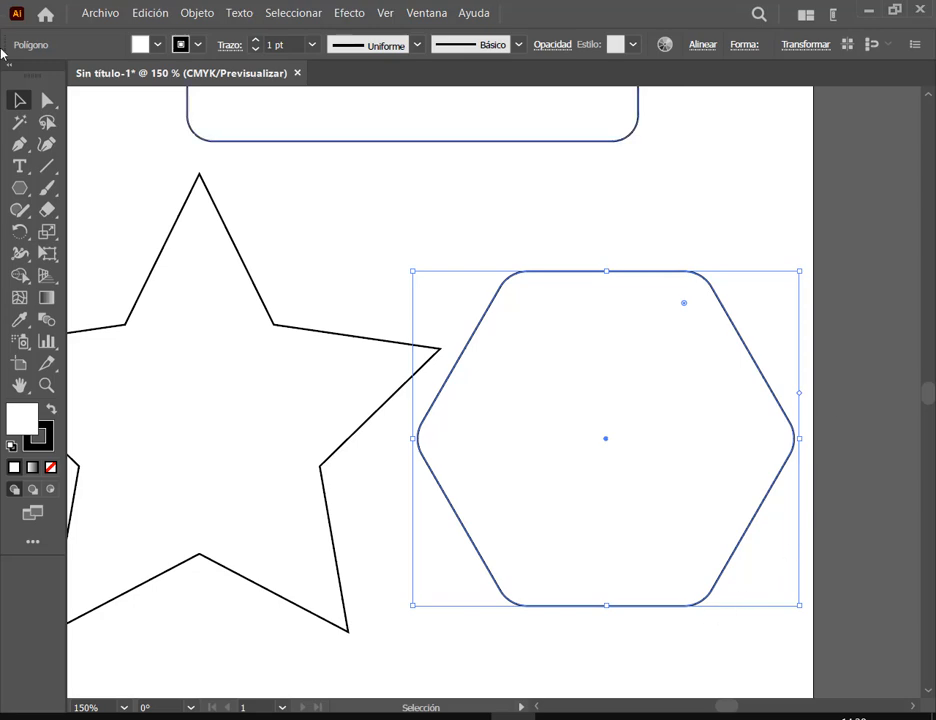
Delete the star and the hexagon, and move the rounded rectangle down into the upper-middle area of the artboard
click(365, 224)
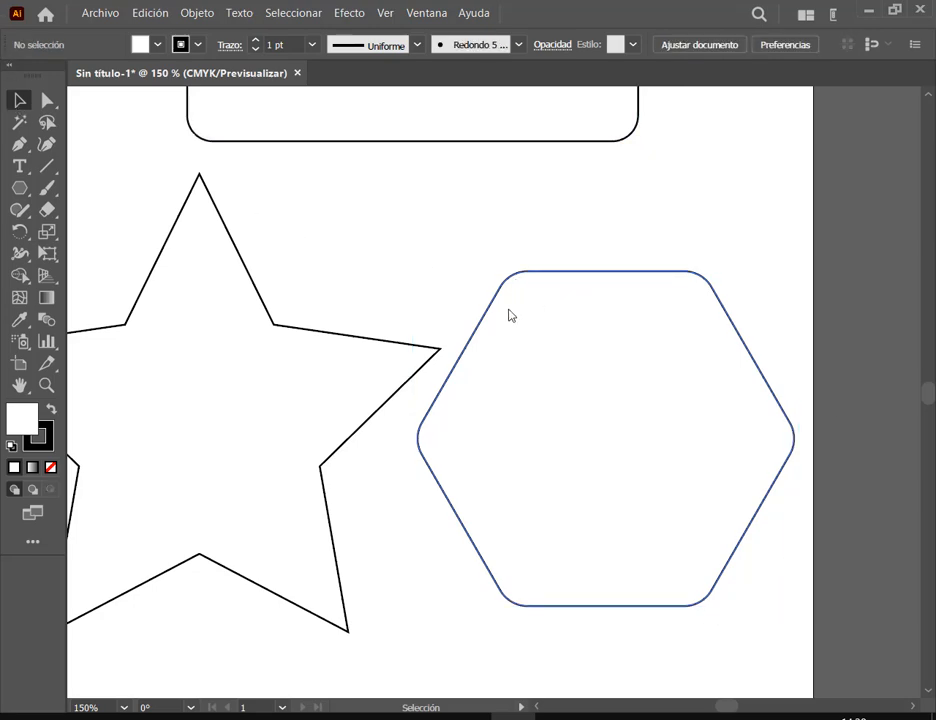
scroll(495, 328, down, 3)
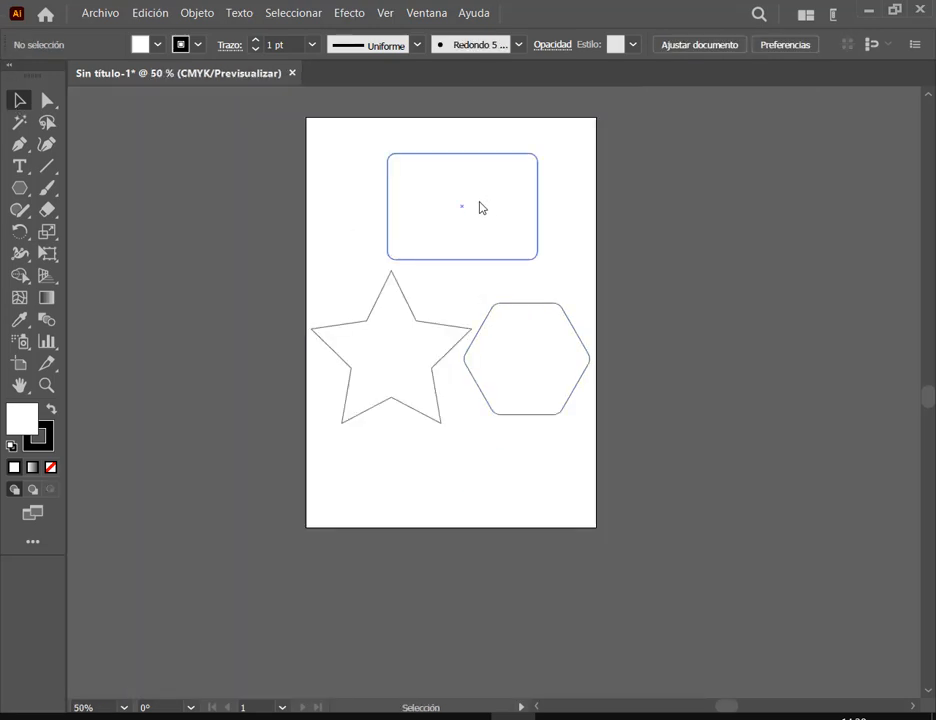
scroll(481, 205, up, 1)
drag(399, 418, 404, 418)
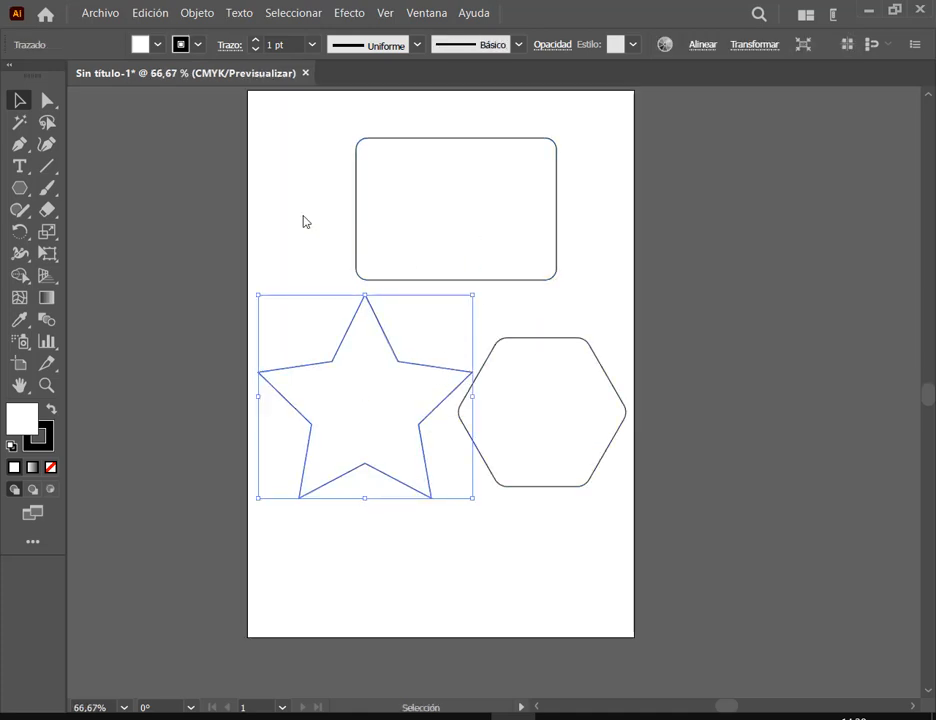
drag(302, 214, 338, 284)
click(382, 402)
key(Delete)
click(586, 405)
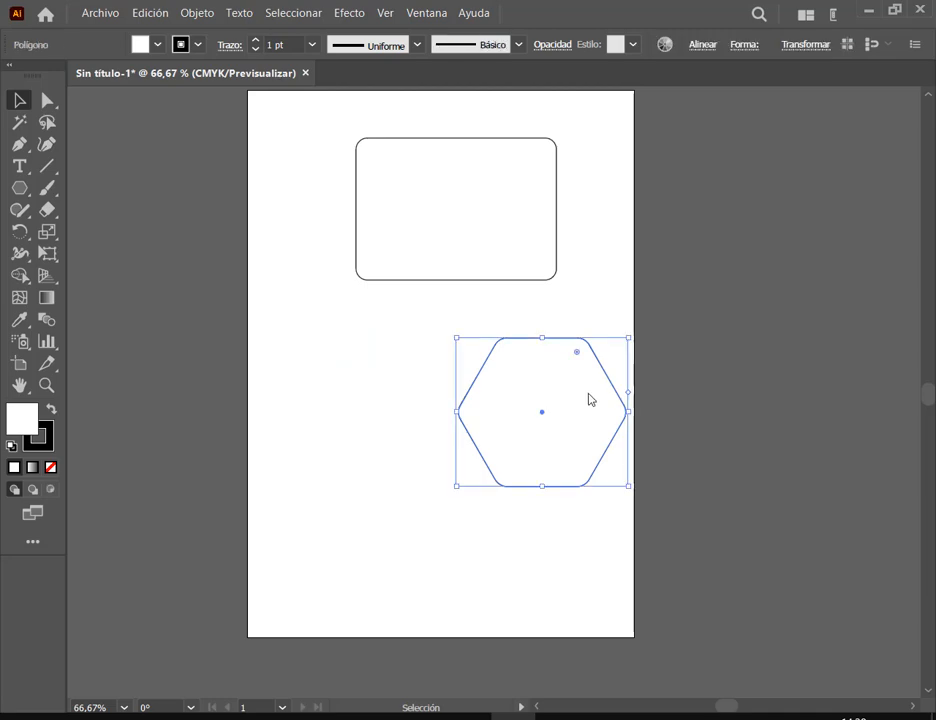
key(Delete)
drag(470, 212, 434, 287)
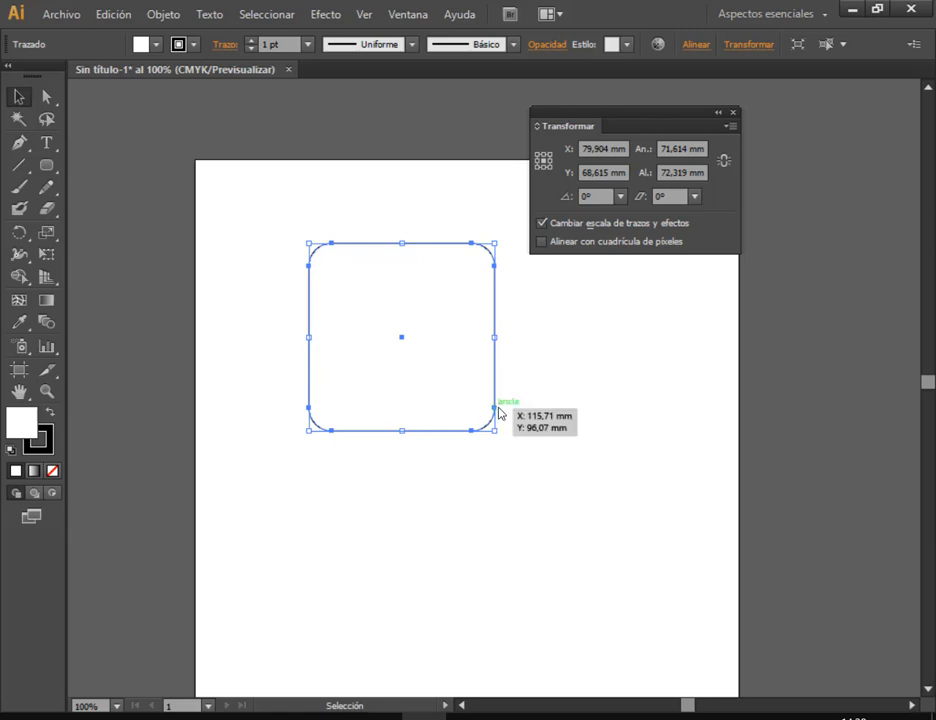
In the older Illustrator version, close the Transform panel and remove the rounded square after shifting it around the artboard
click(733, 112)
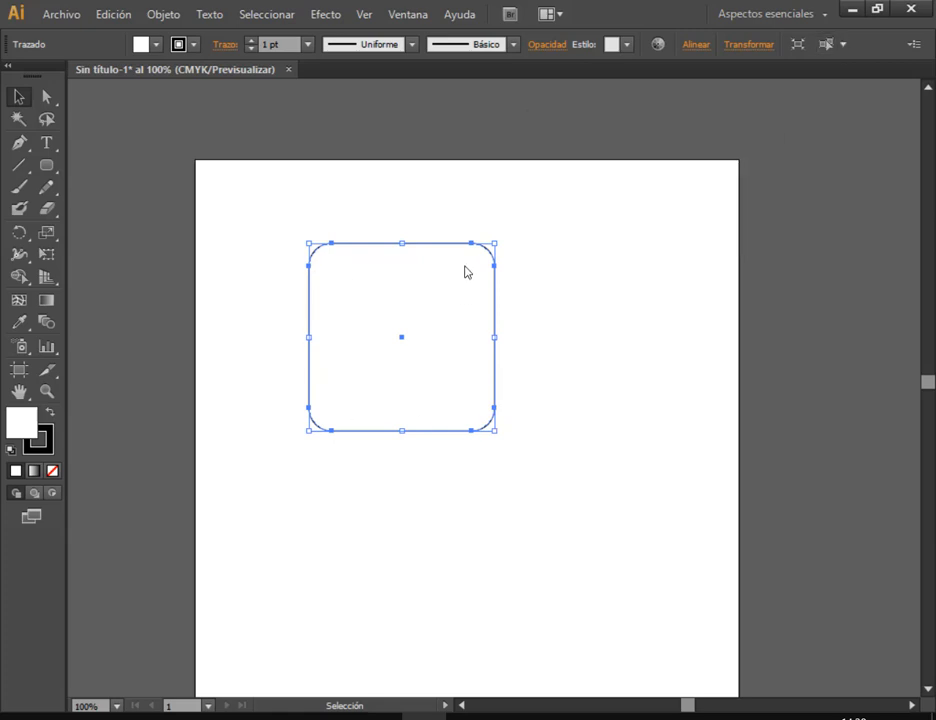
click(554, 347)
drag(470, 345, 490, 345)
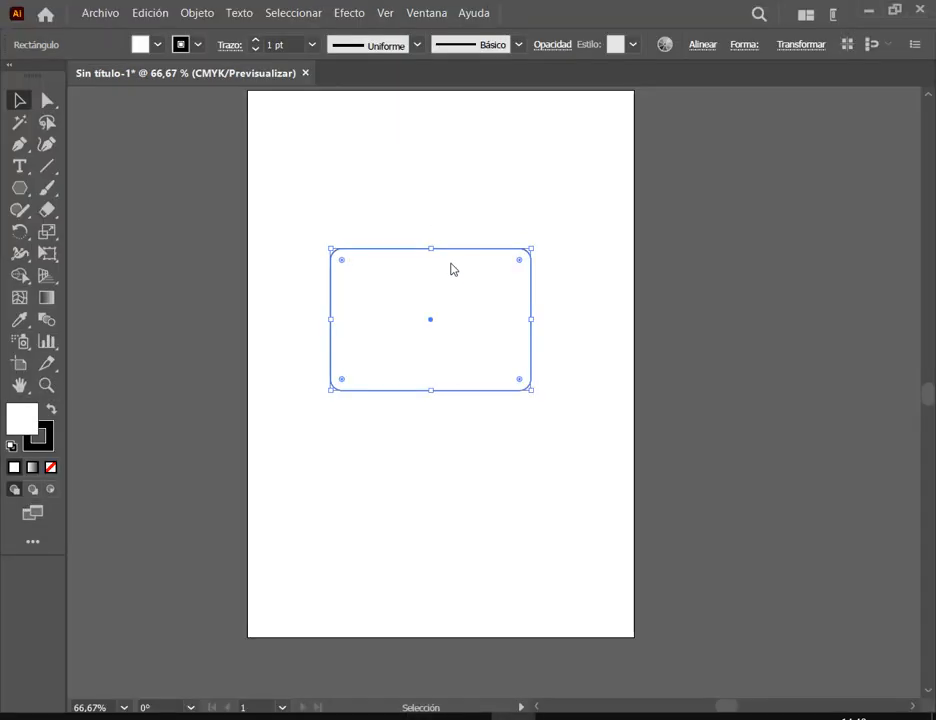
click(502, 618)
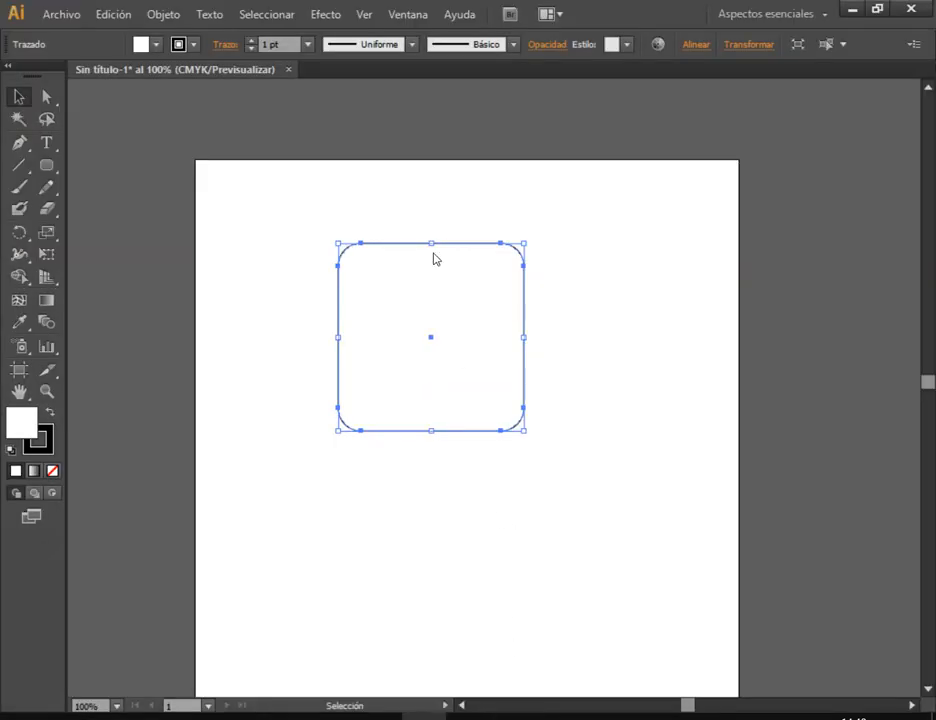
drag(441, 276, 429, 245)
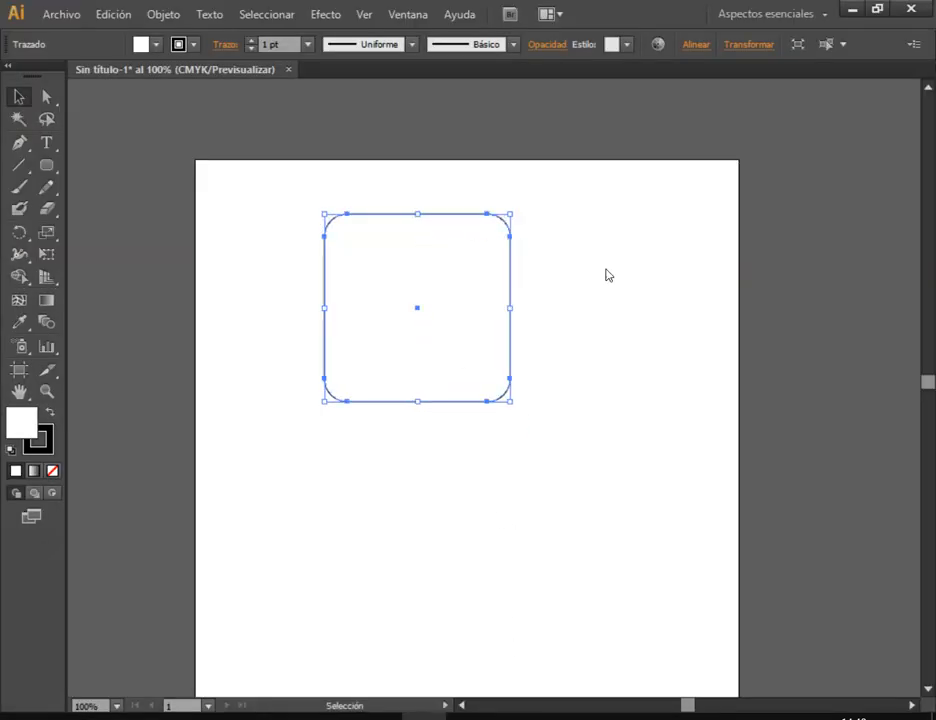
click(522, 254)
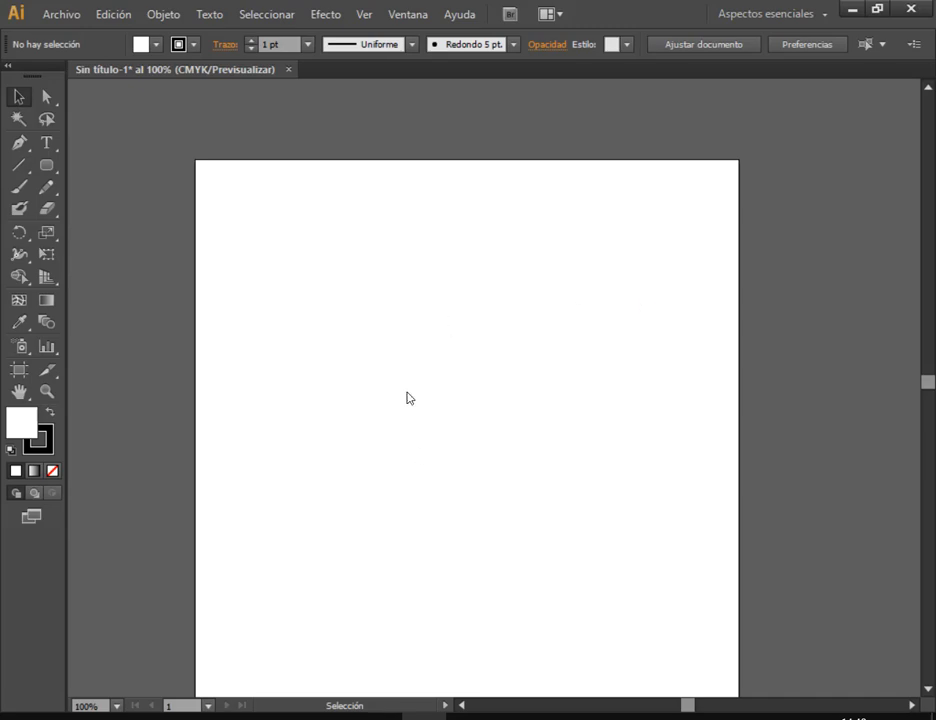
Switch to the Google Meet call and read the students' replies in the chat
click(246, 717)
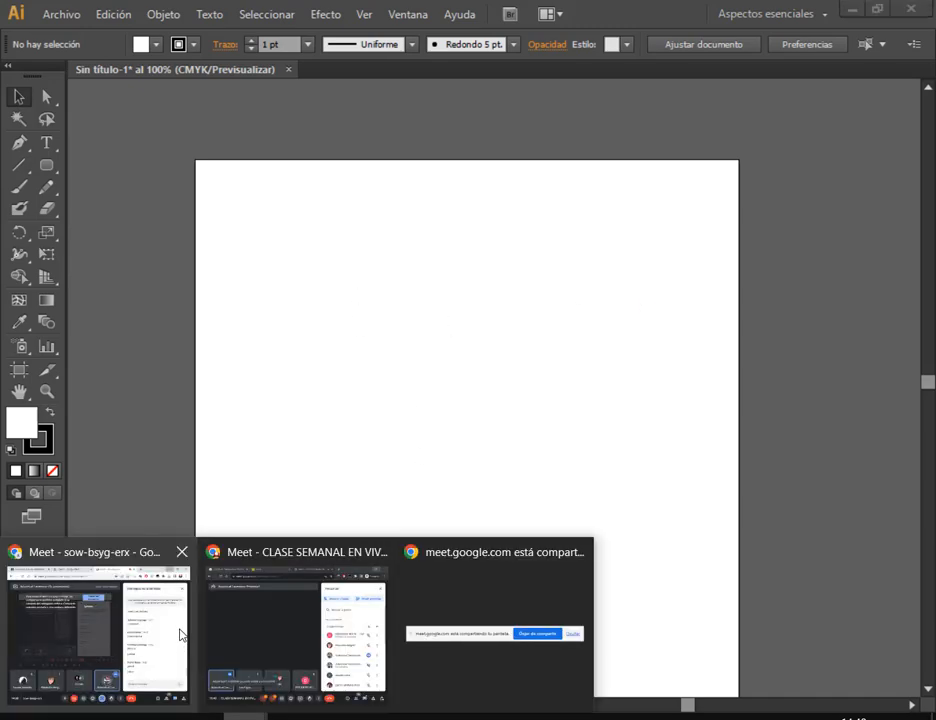
click(180, 635)
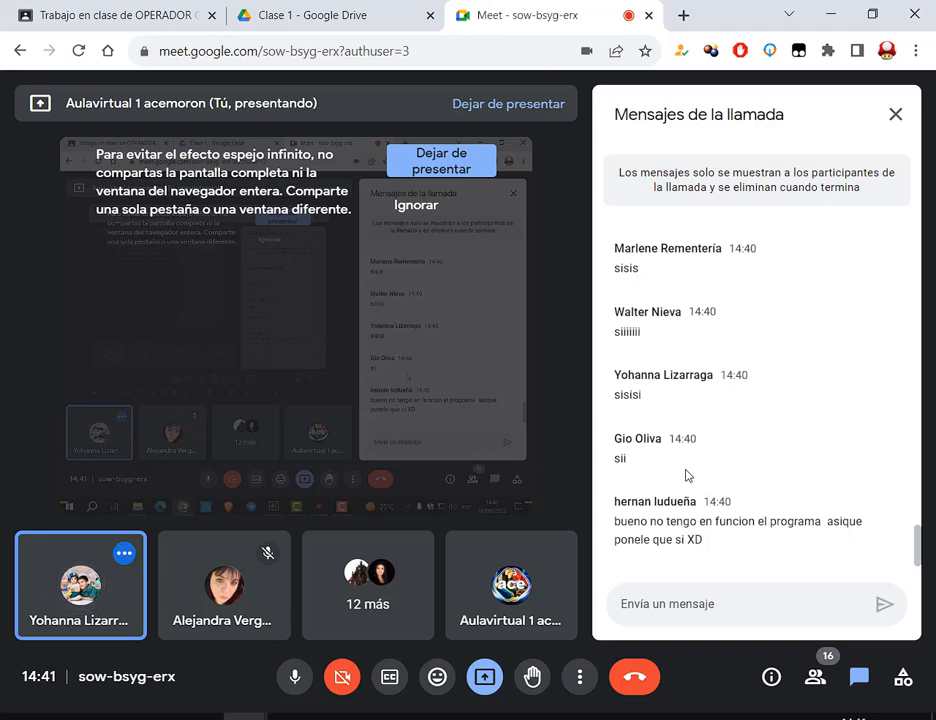
drag(689, 524, 777, 528)
click(753, 569)
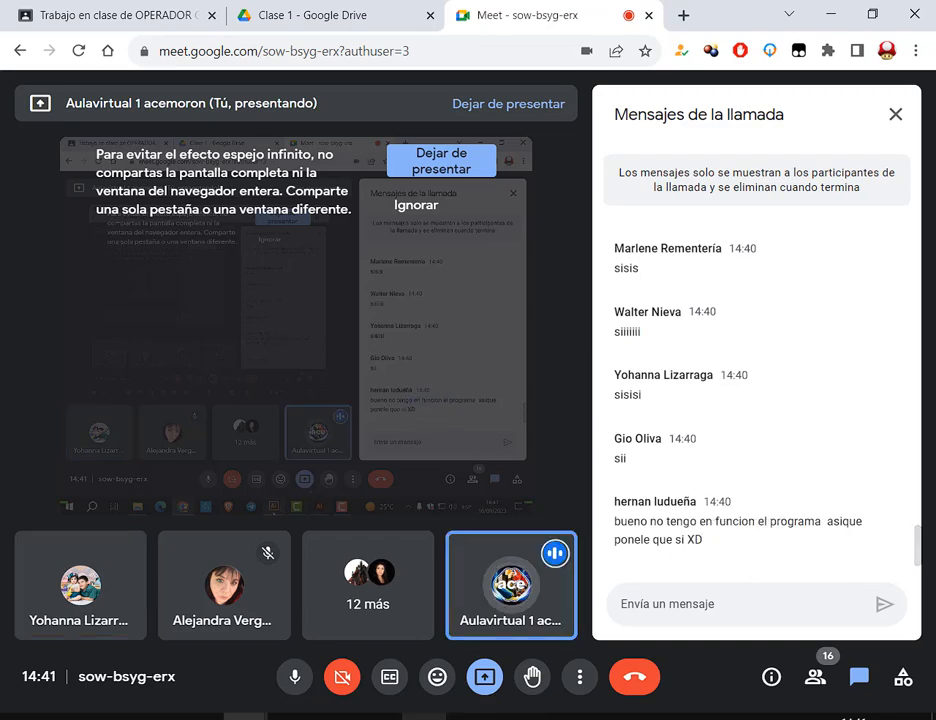
Return to the older Illustrator and draw a rectangle about 122 mm wide and 122 mm high with the Rectangle tool
key(alt+Tab)
drag(46, 165, 80, 163)
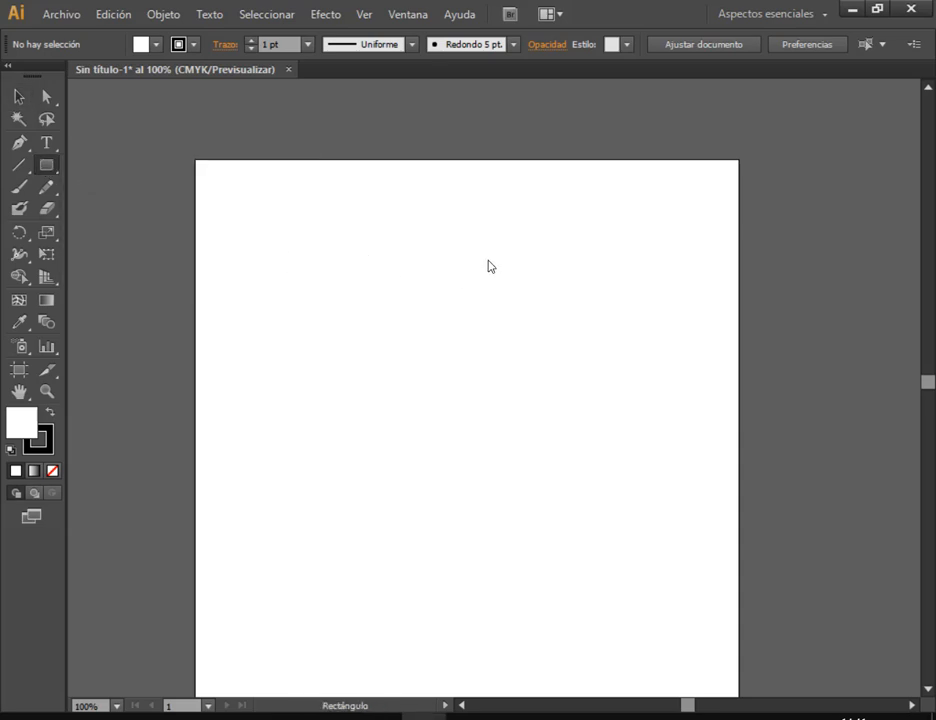
click(380, 256)
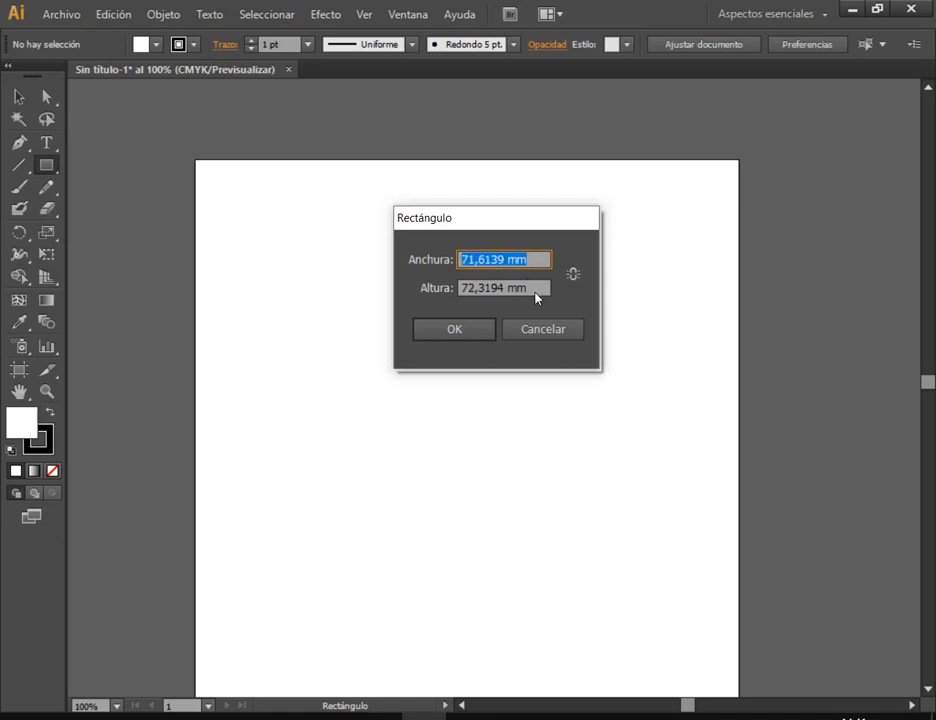
click(568, 330)
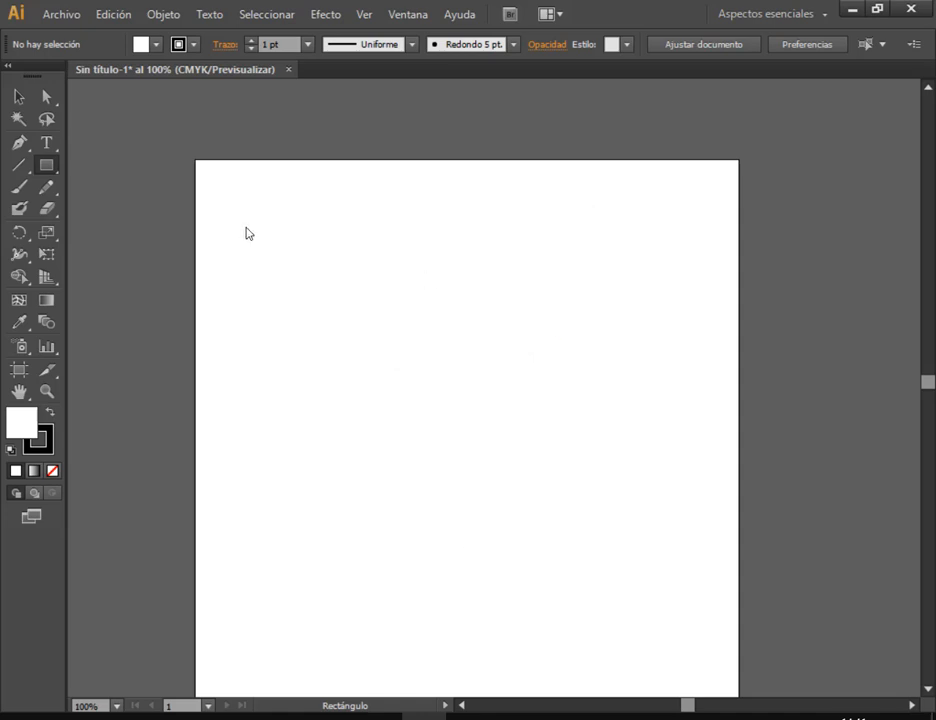
drag(250, 230, 565, 544)
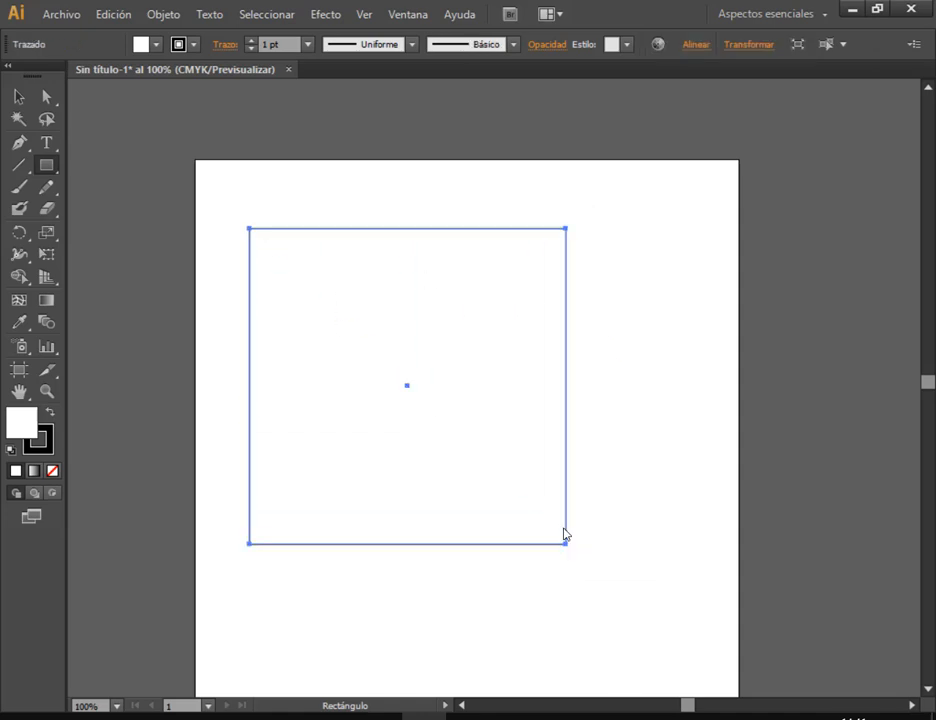
Set the rectangle's width to 12,061 mm and its height to 20 mm in the Transform panel
click(424, 16)
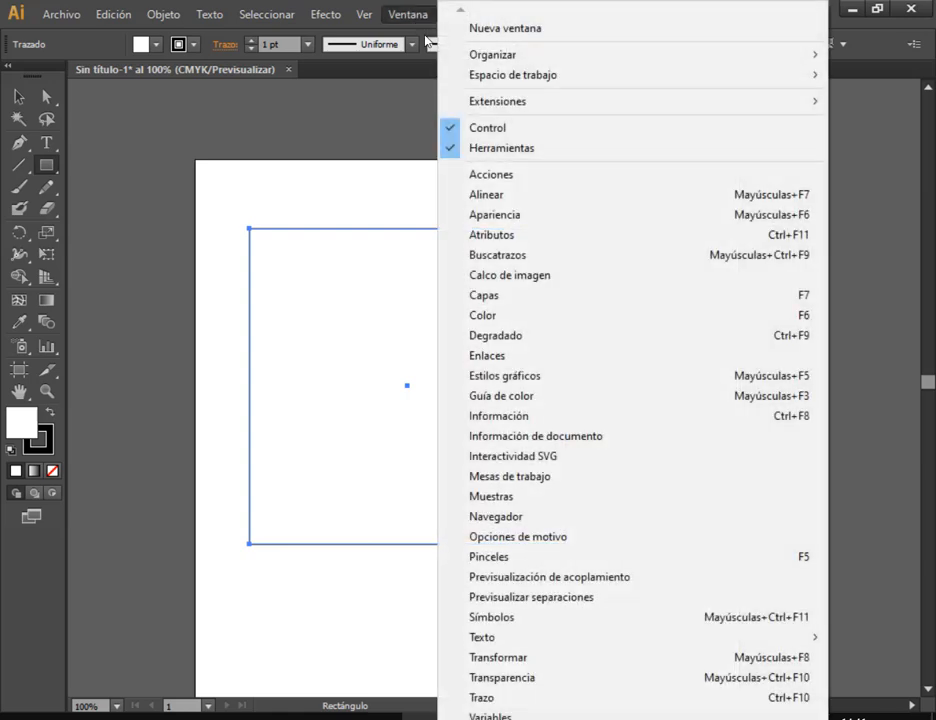
click(510, 660)
drag(632, 112, 662, 116)
click(710, 154)
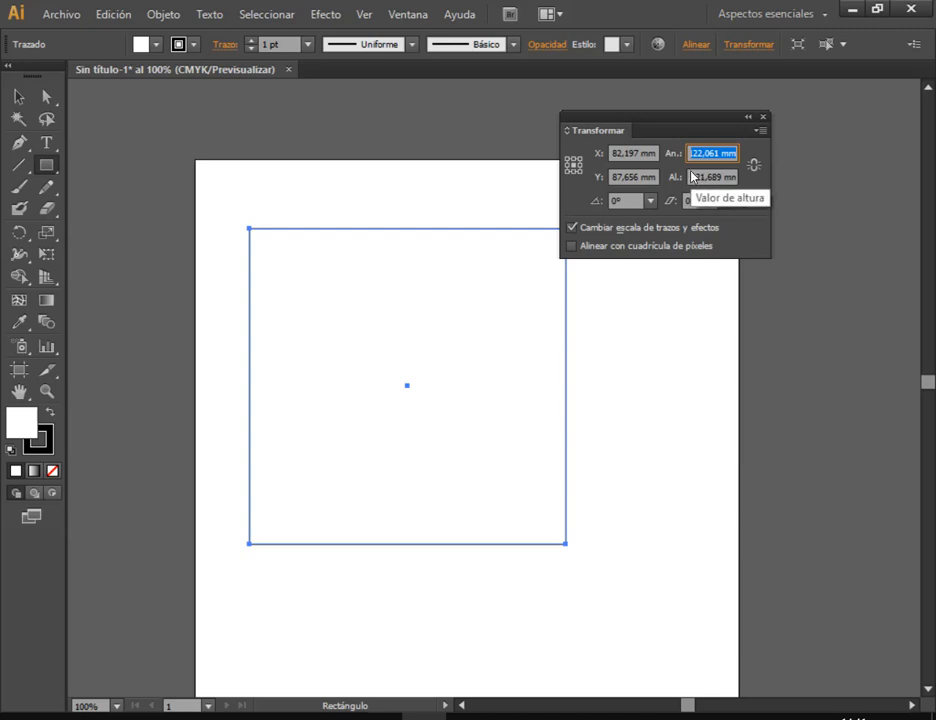
drag(693, 176, 732, 174)
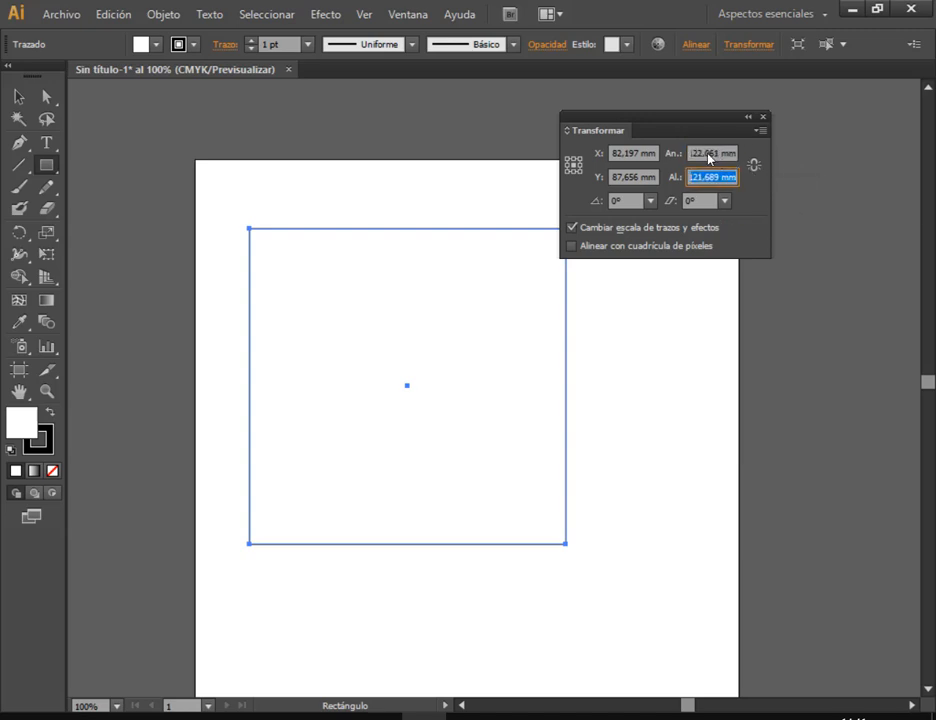
click(711, 155)
drag(711, 155, 690, 154)
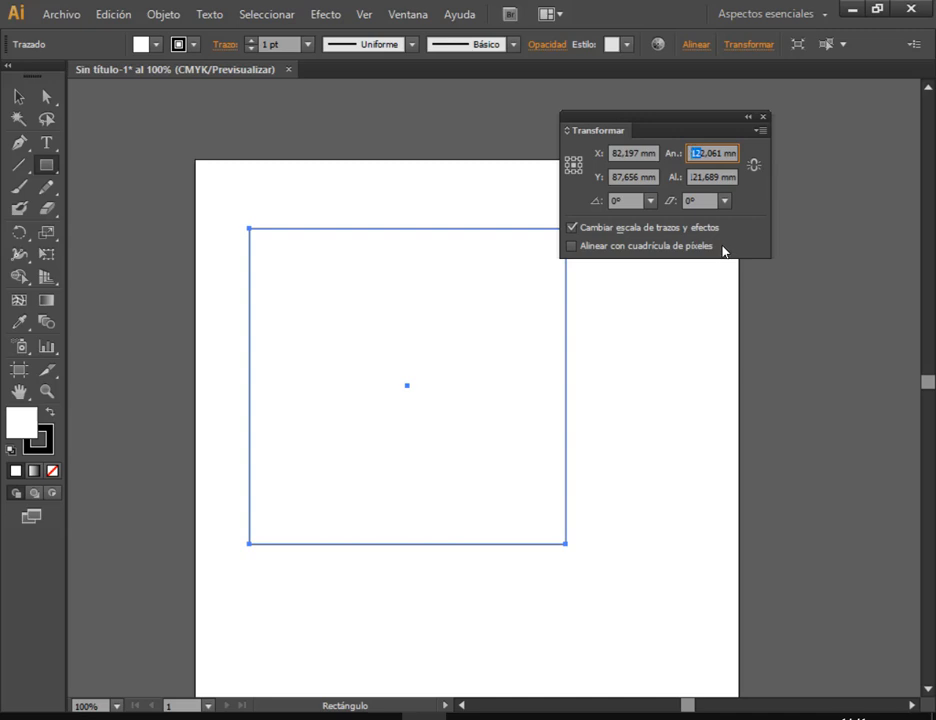
text(1)
key(Return)
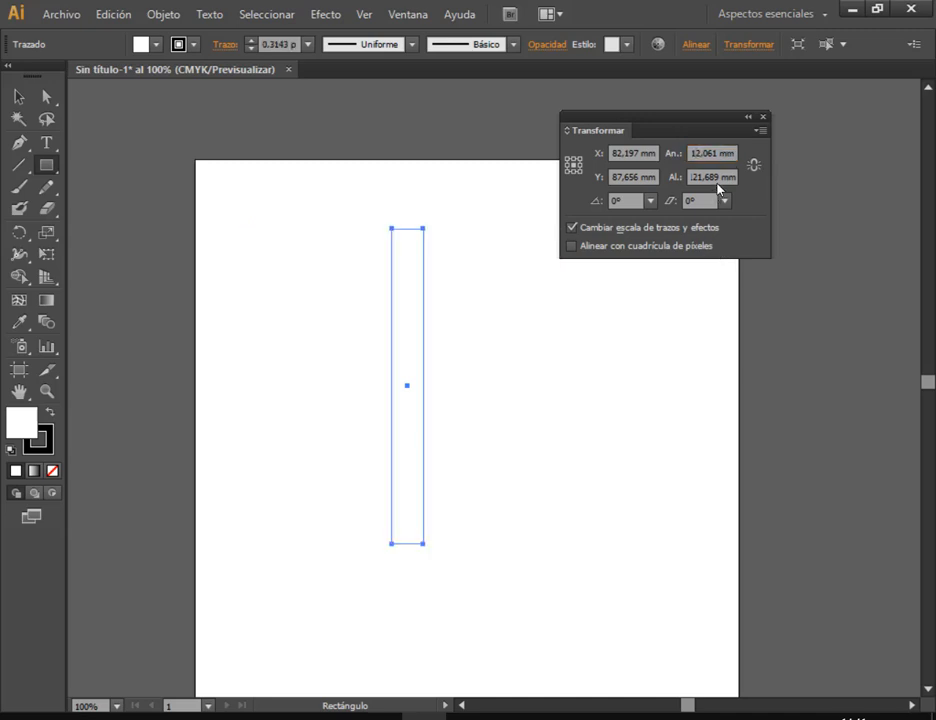
drag(716, 182, 663, 184)
text(20)
key(Return)
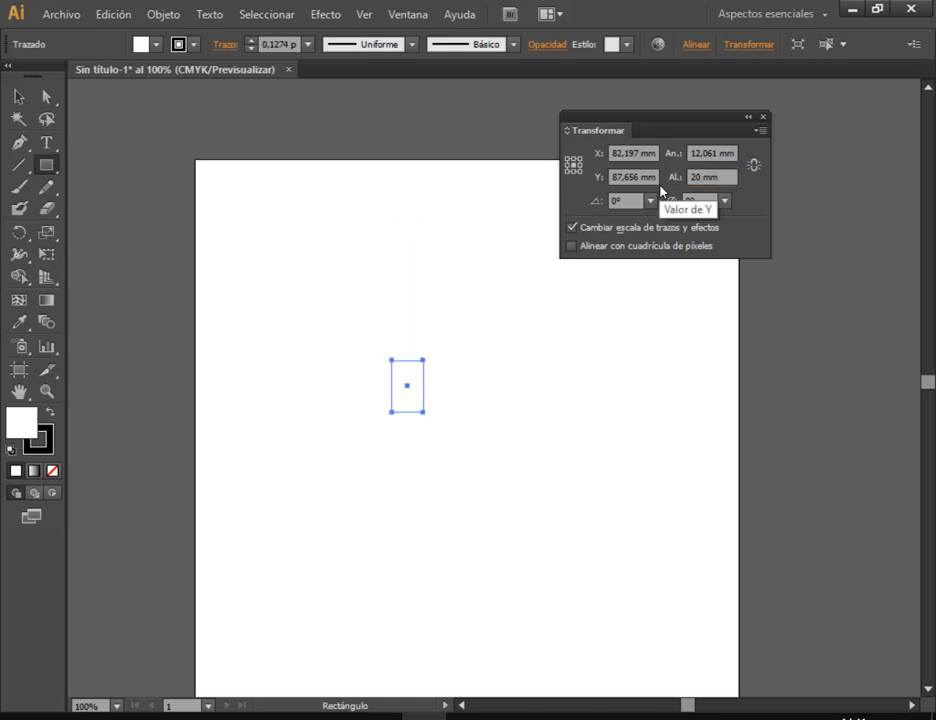
Close the Transform panel and delete the small rectangle from the artboard
click(18, 96)
click(763, 117)
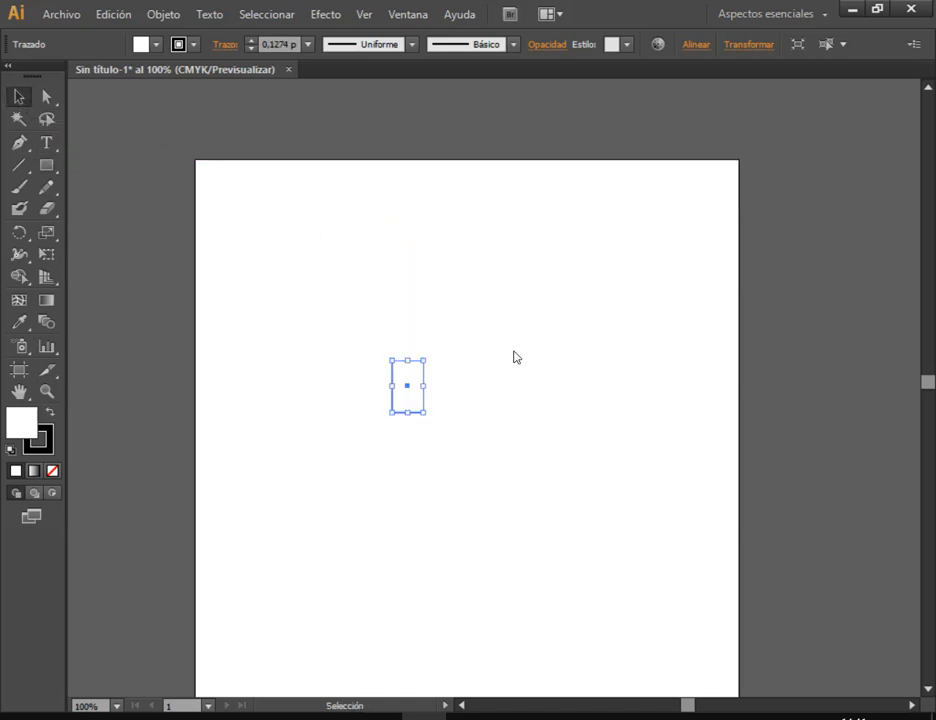
click(514, 356)
click(421, 402)
click(46, 165)
key(Delete)
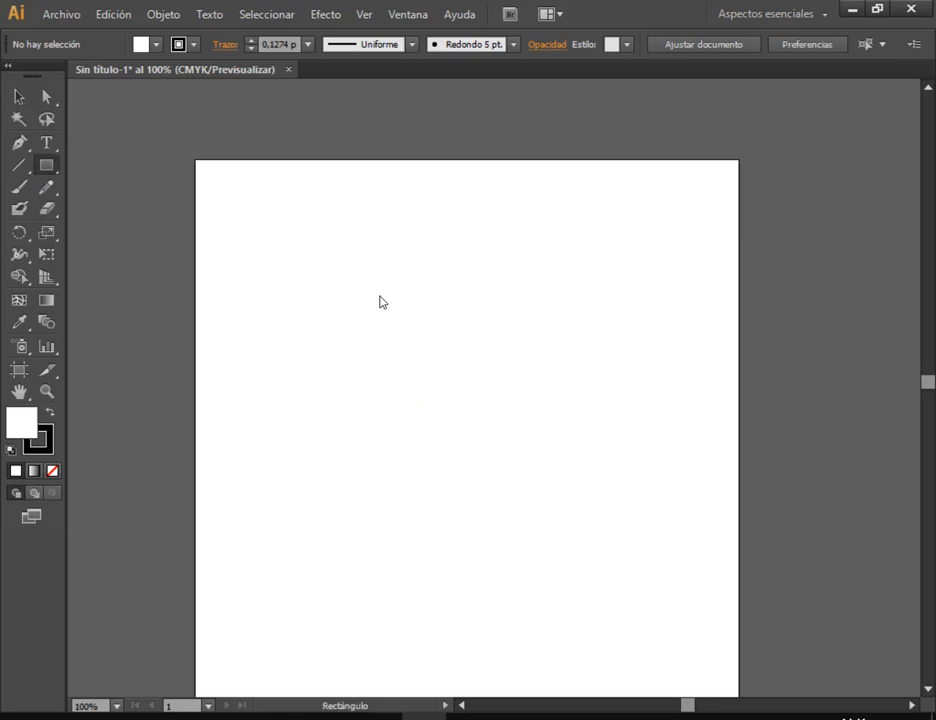
Draw a new, slightly wide rectangle in the middle of the artboard and move it a little to the left
drag(374, 265, 595, 450)
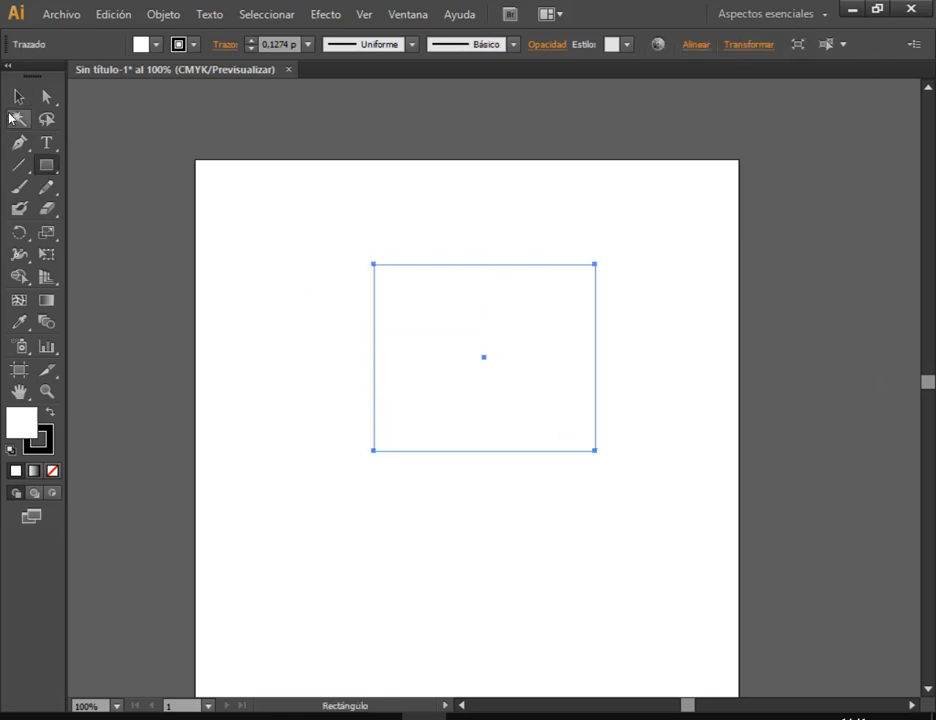
click(12, 118)
click(17, 97)
drag(456, 294, 390, 294)
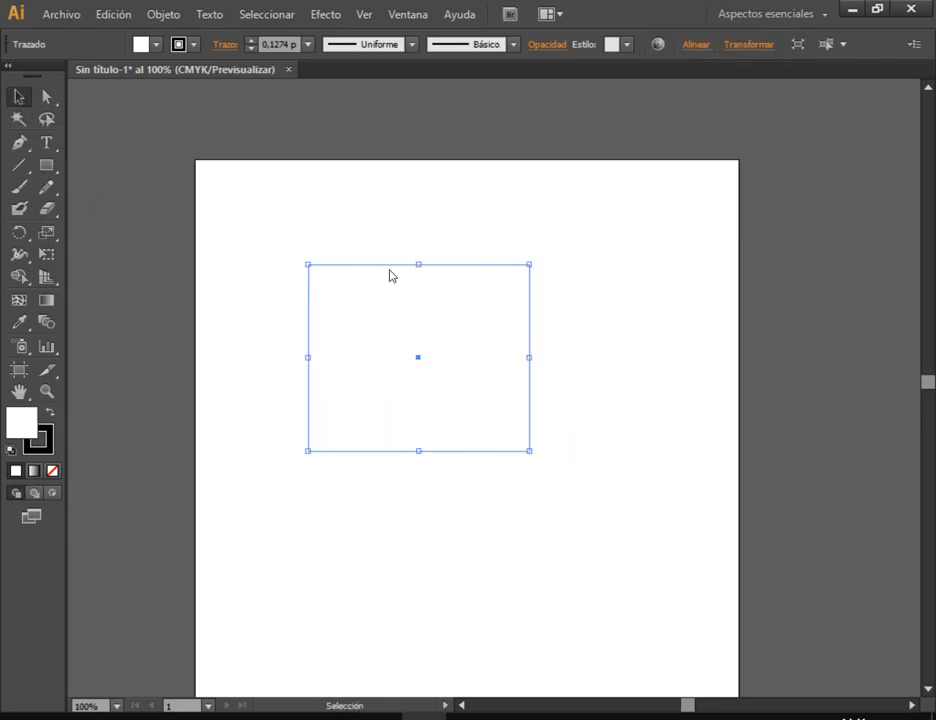
Set the rectangle's stroke weight to 1 pt and move it up toward the artboard's upper edge
click(396, 172)
click(414, 295)
click(308, 44)
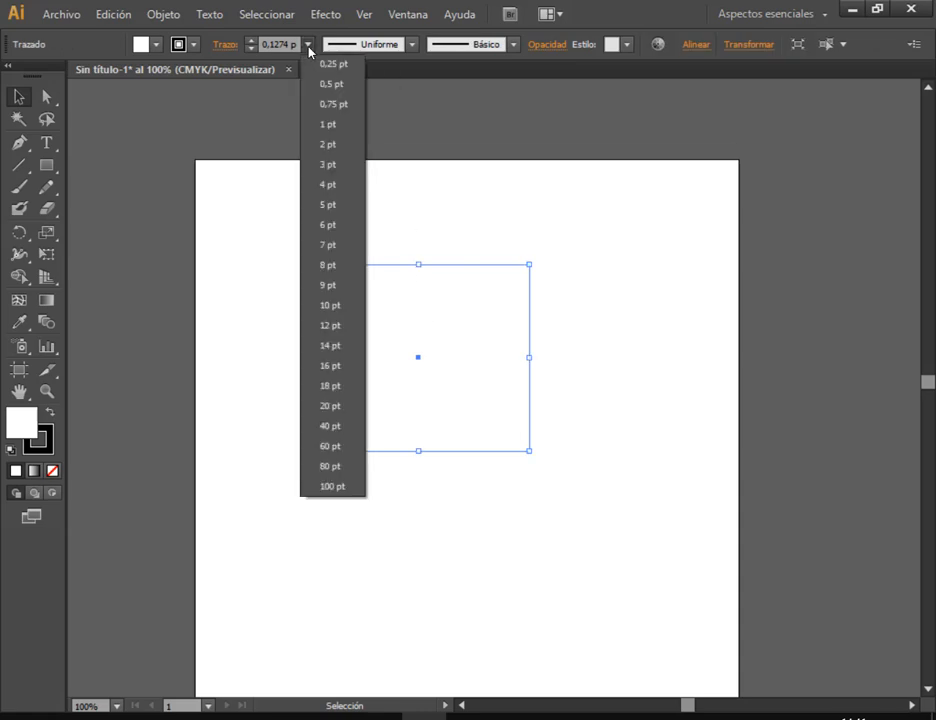
click(328, 124)
click(343, 132)
drag(520, 359, 537, 307)
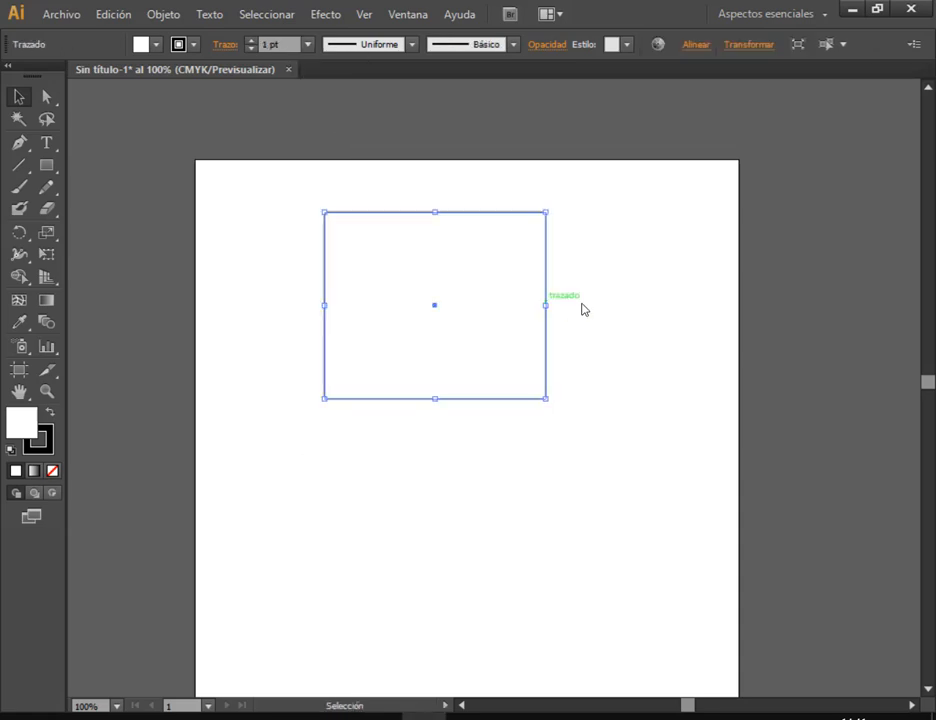
Check the Google Meet chat for new messages and return to the older Illustrator
click(173, 639)
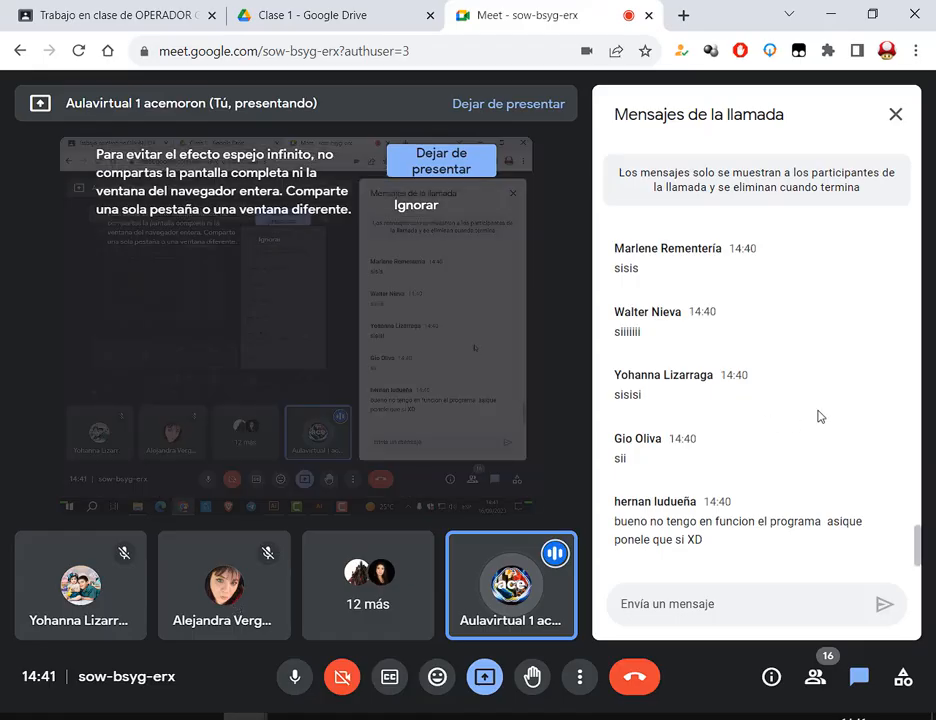
click(424, 717)
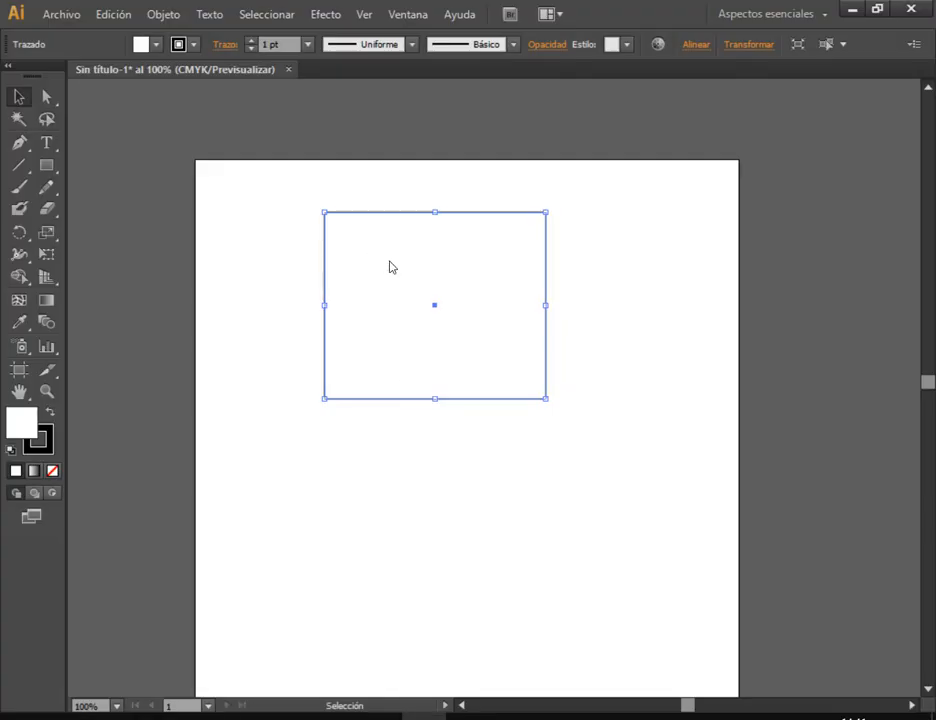
Move the rectangle off the artboard onto the grey canvas area to its right and deselect it
click(295, 214)
click(489, 272)
drag(489, 272, 888, 190)
click(857, 431)
drag(882, 236, 928, 236)
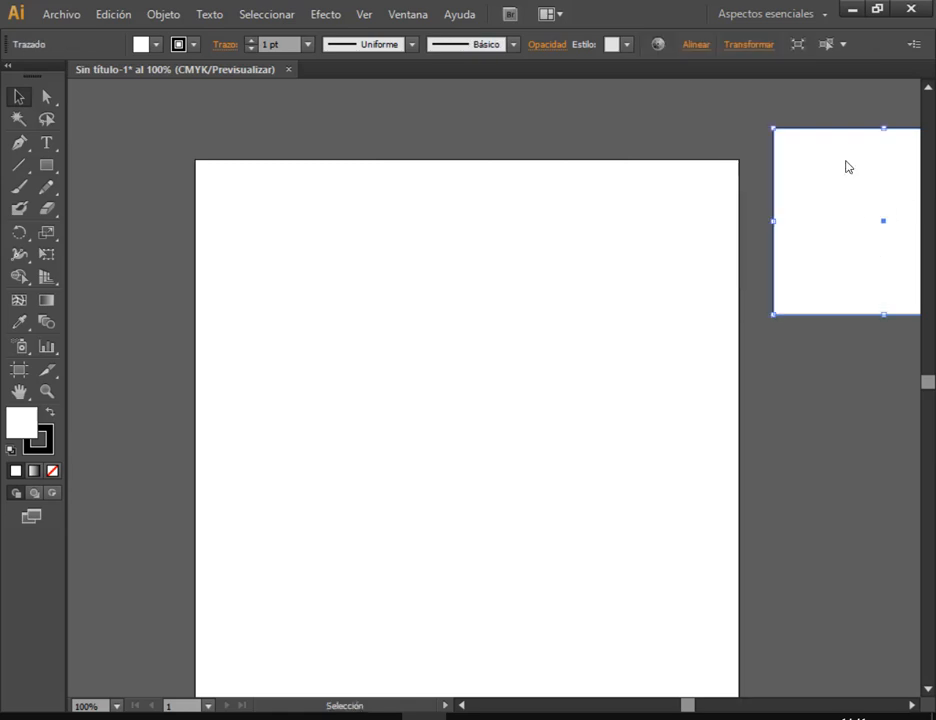
click(846, 105)
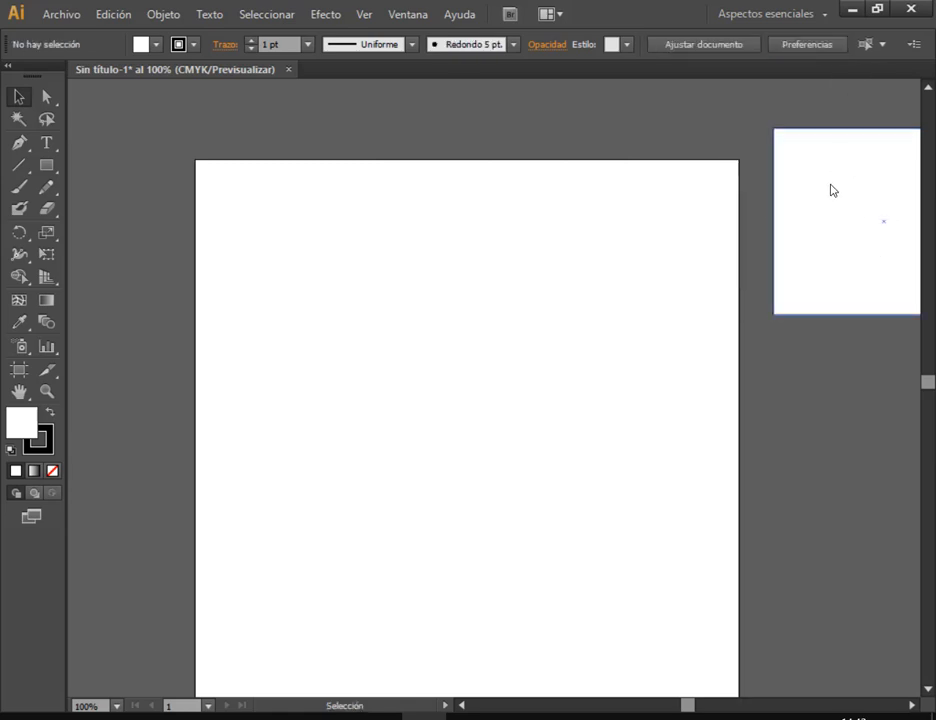
Bring the rectangle back onto the artboard and delete it
drag(829, 188, 817, 249)
drag(829, 188, 334, 305)
click(485, 280)
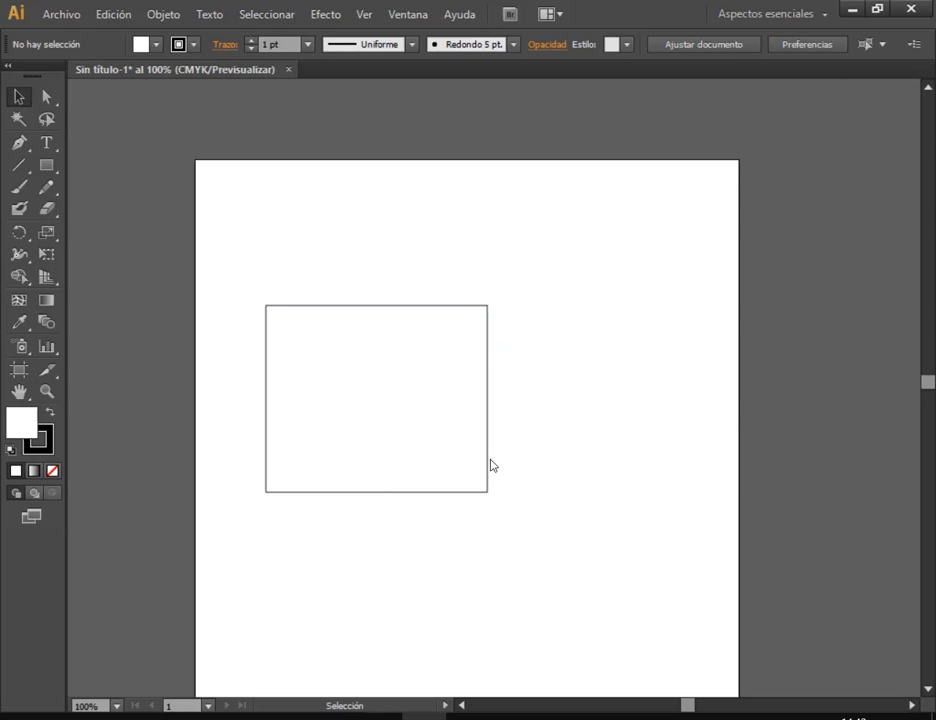
click(432, 437)
drag(432, 437, 453, 429)
key(Delete)
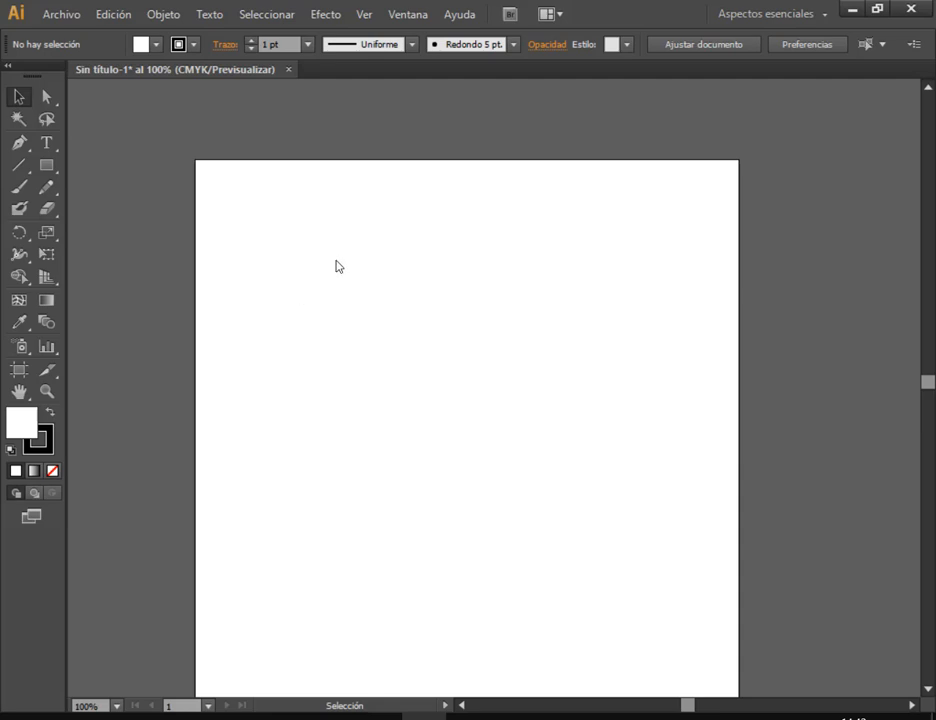
Draw a rectangle in the artboard's upper left area and a circle to its right, and leave both shapes deselected
click(46, 165)
drag(258, 207, 362, 297)
drag(46, 165, 140, 188)
drag(48, 166, 100, 207)
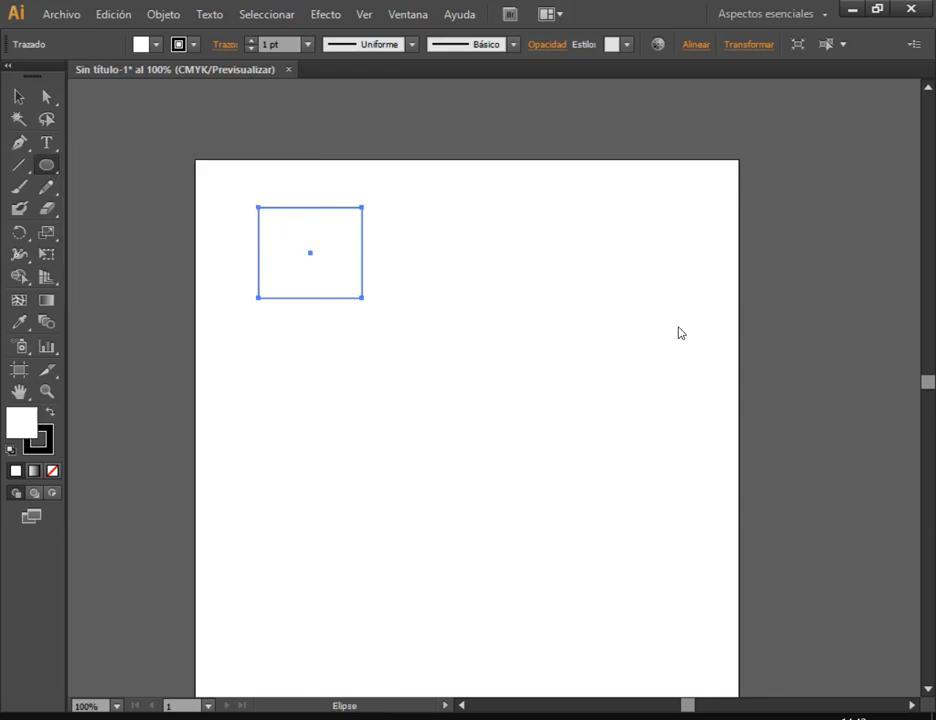
drag(525, 224, 656, 355)
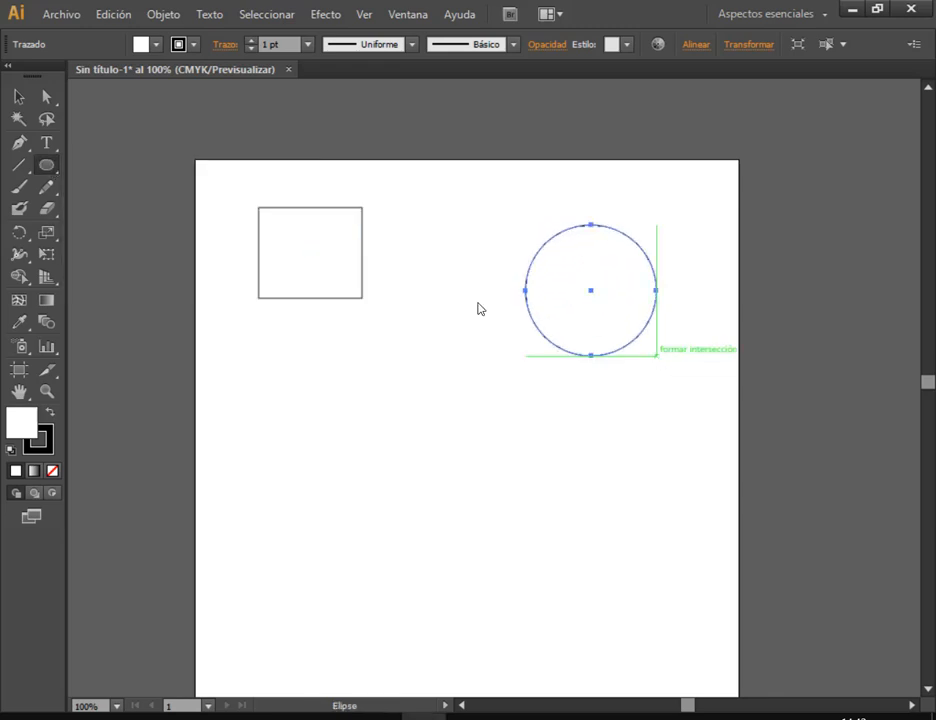
click(20, 96)
click(163, 104)
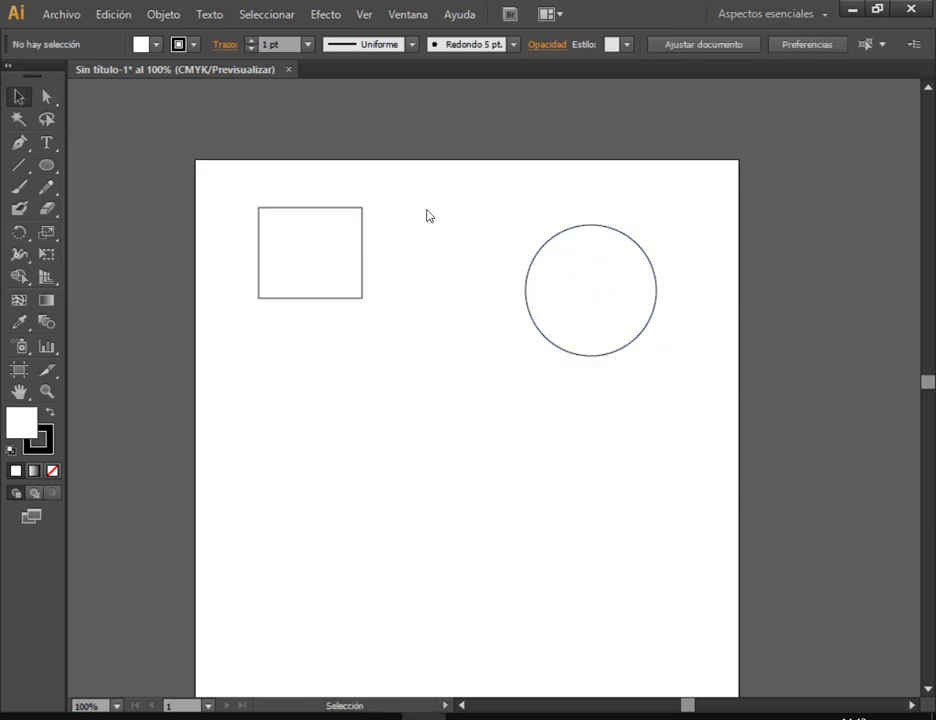
key(ctrl)
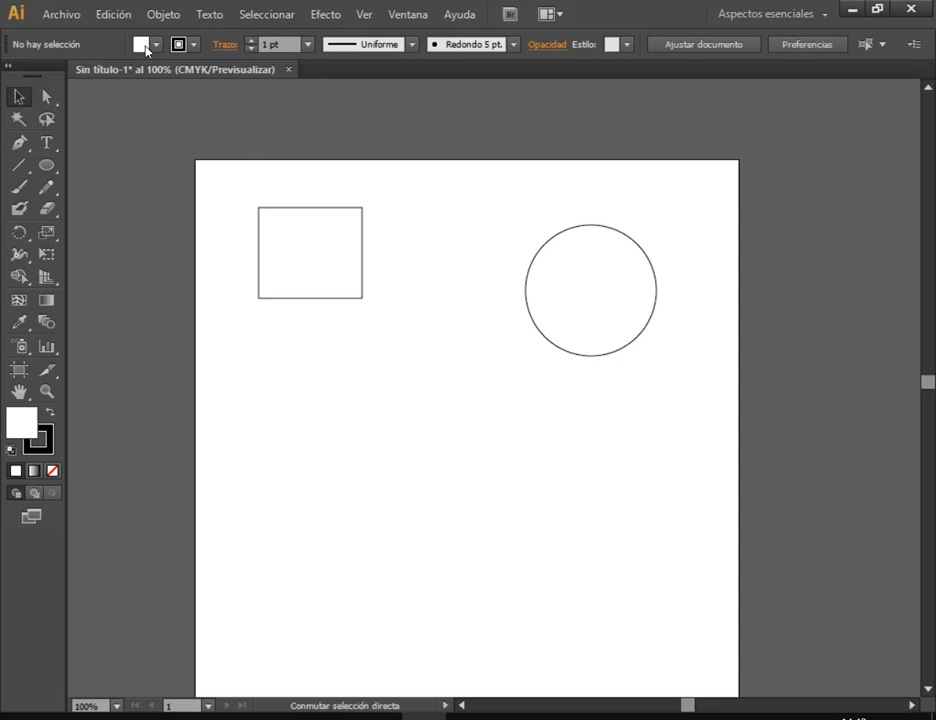
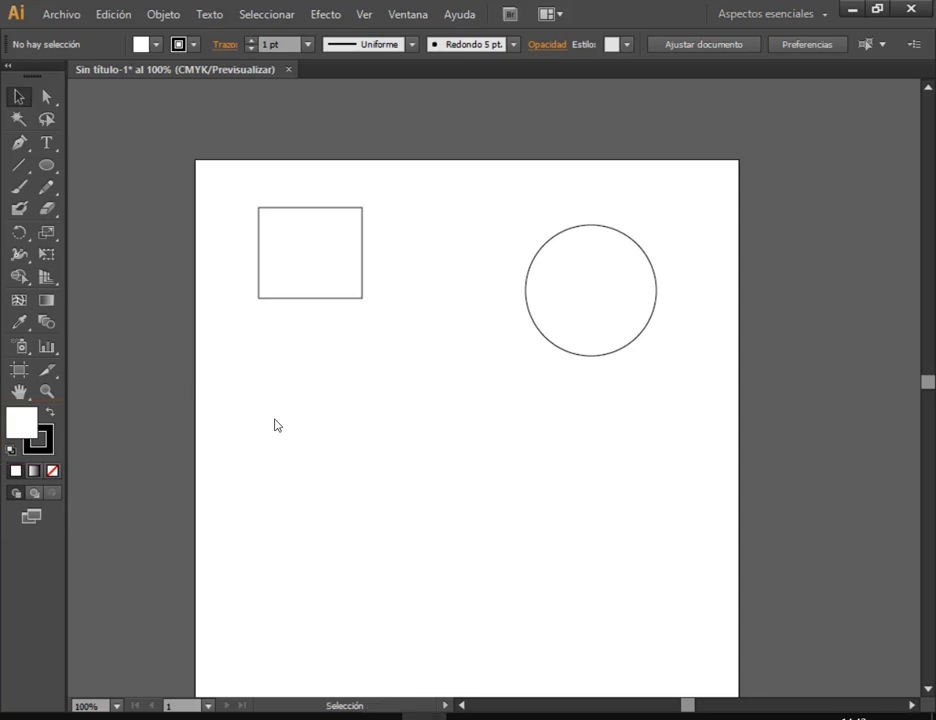
With no object selected, try out several blue shades in the Color Picker and accept a medium blue as the fill colour
click(156, 45)
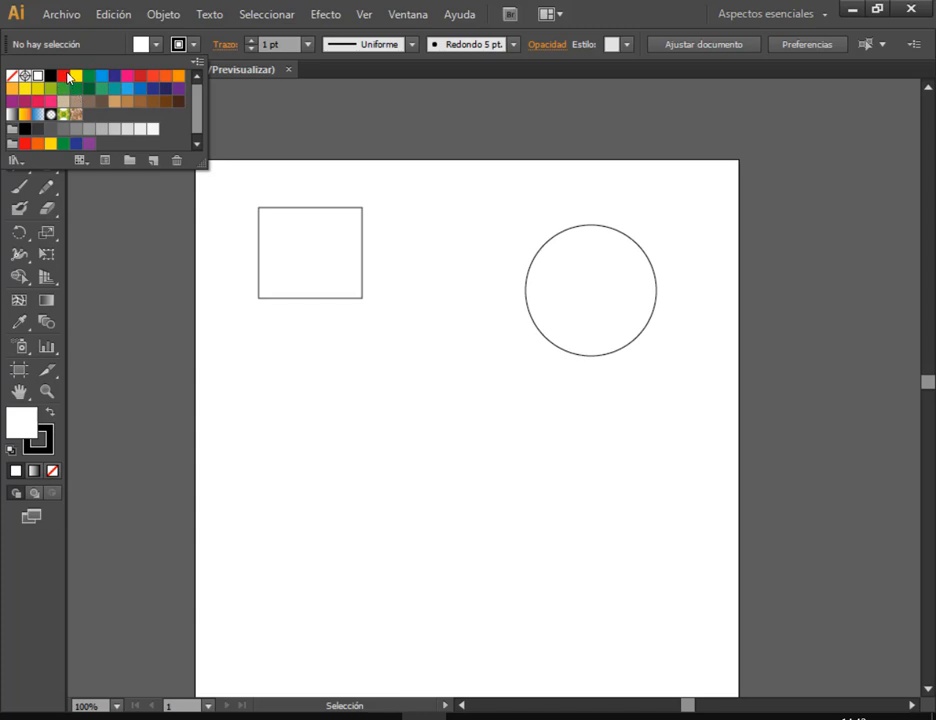
click(290, 140)
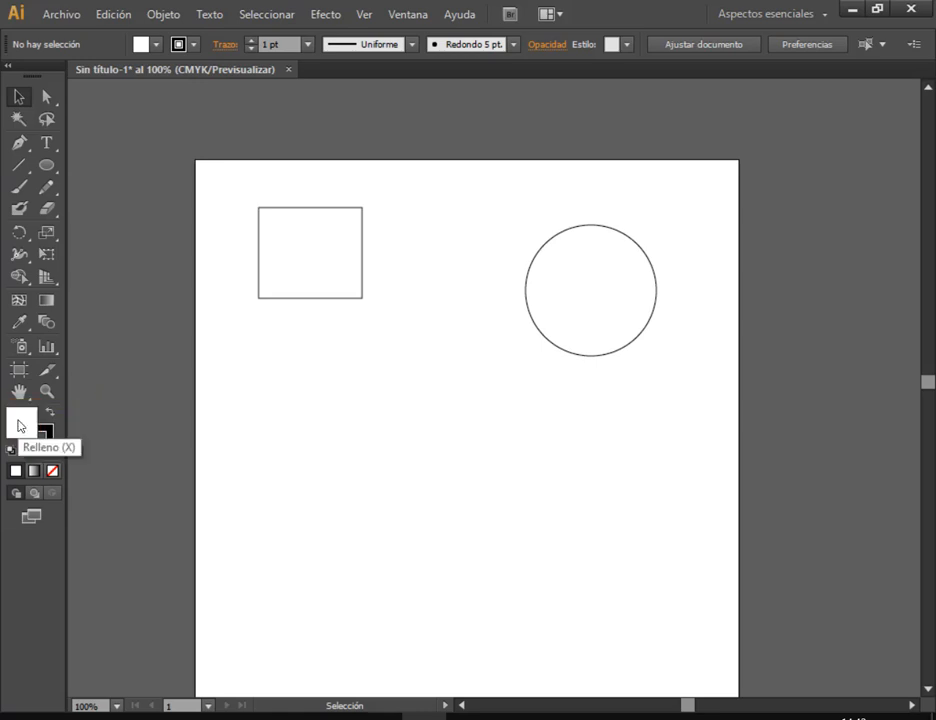
double_click(20, 426)
drag(606, 350, 462, 132)
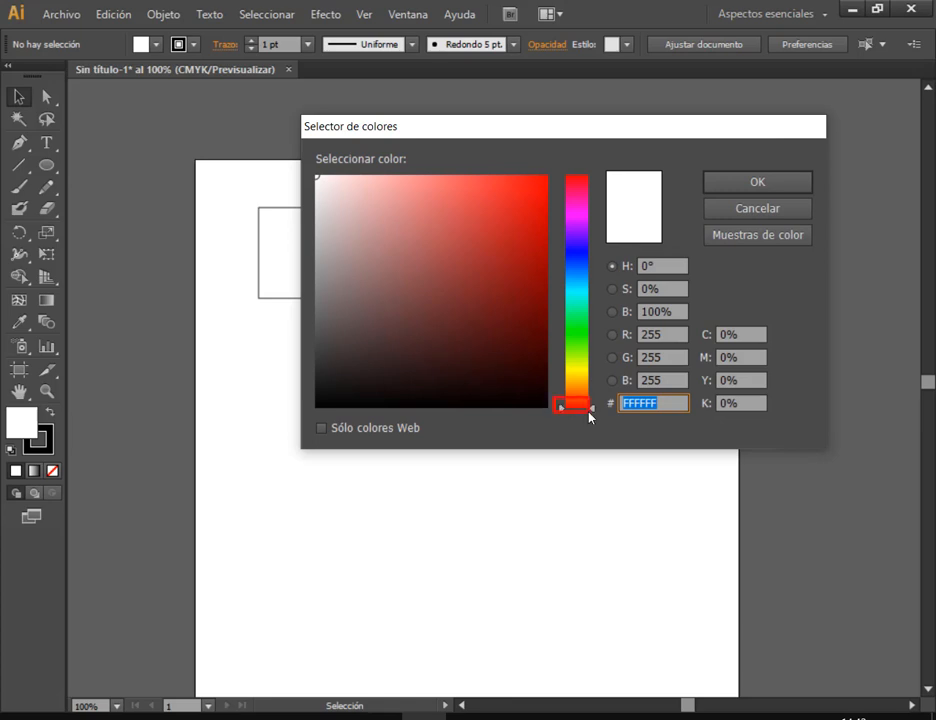
click(579, 255)
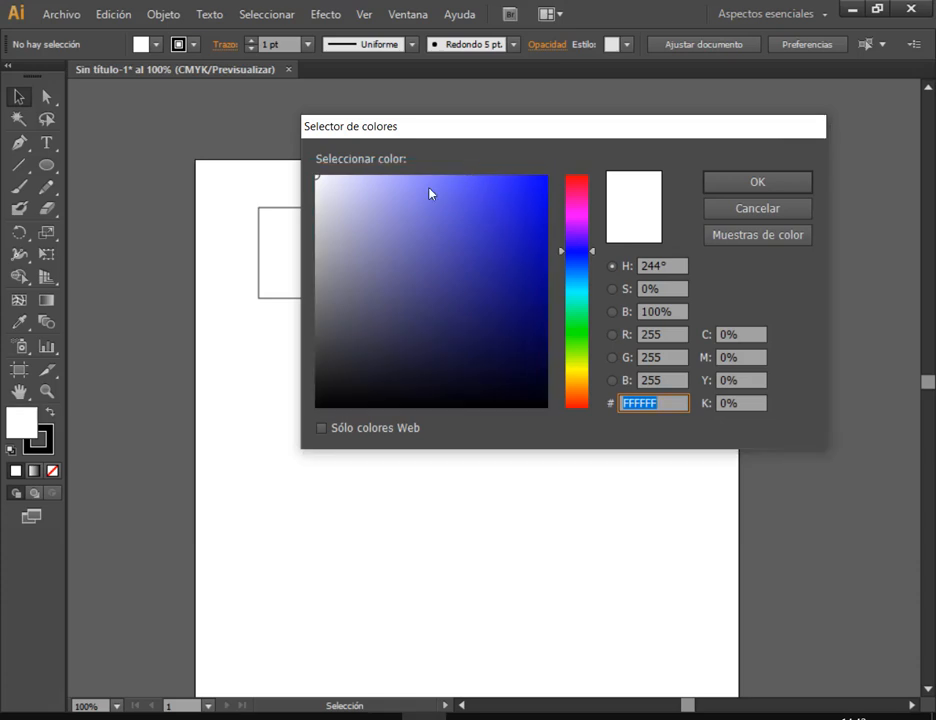
drag(540, 184, 549, 175)
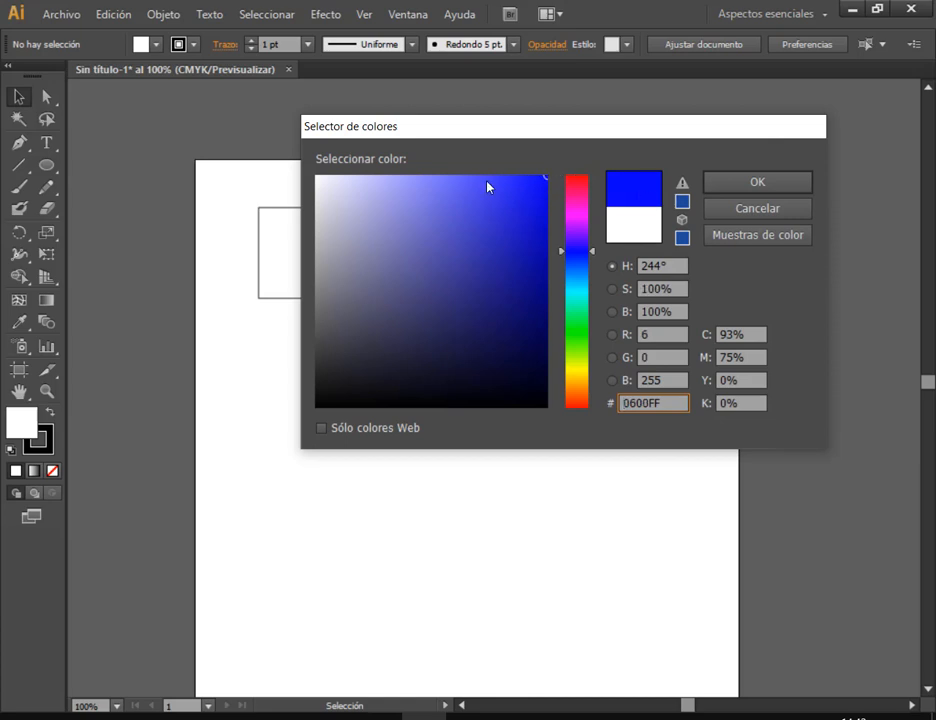
click(389, 178)
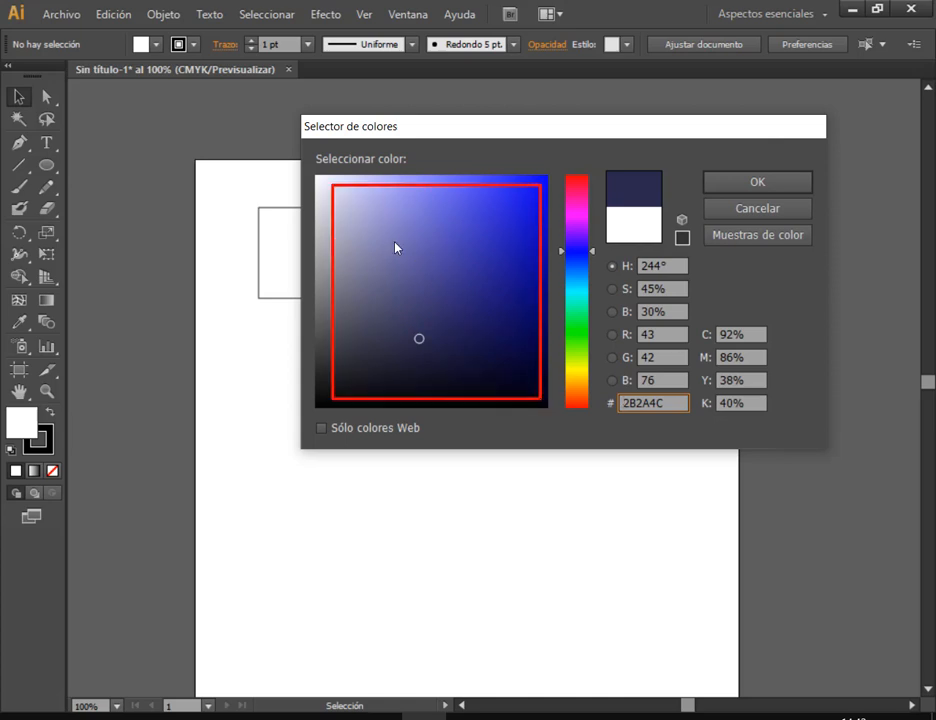
click(452, 350)
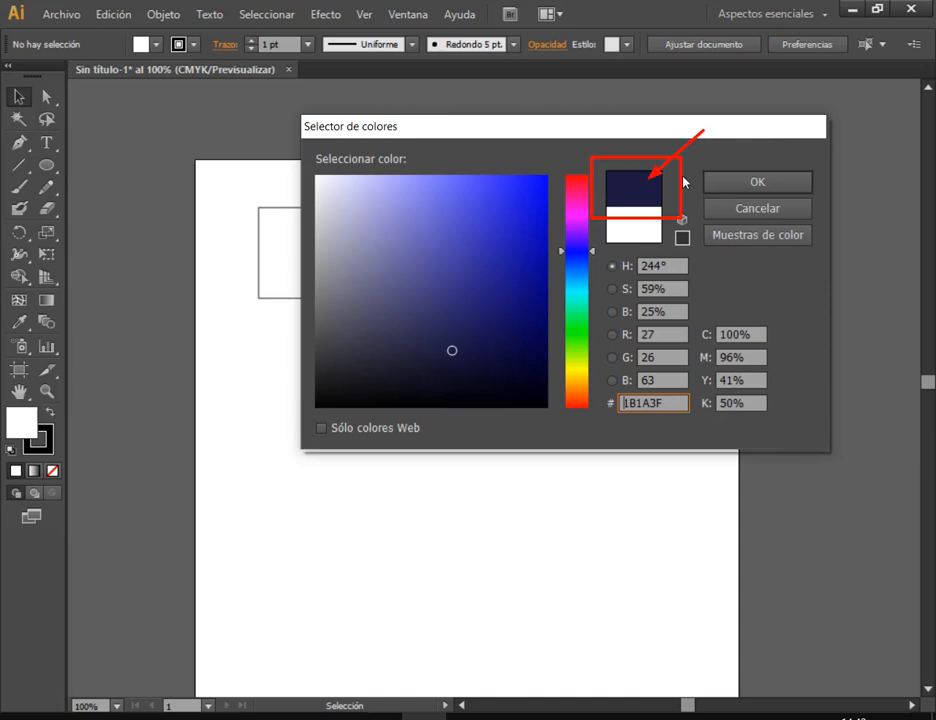
click(499, 269)
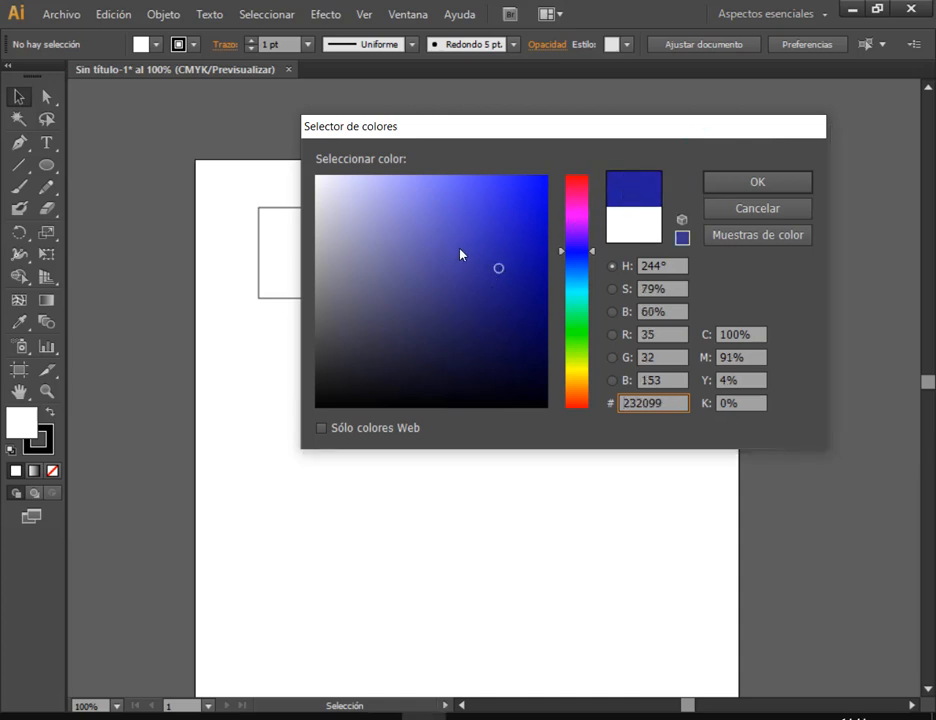
click(487, 237)
click(501, 269)
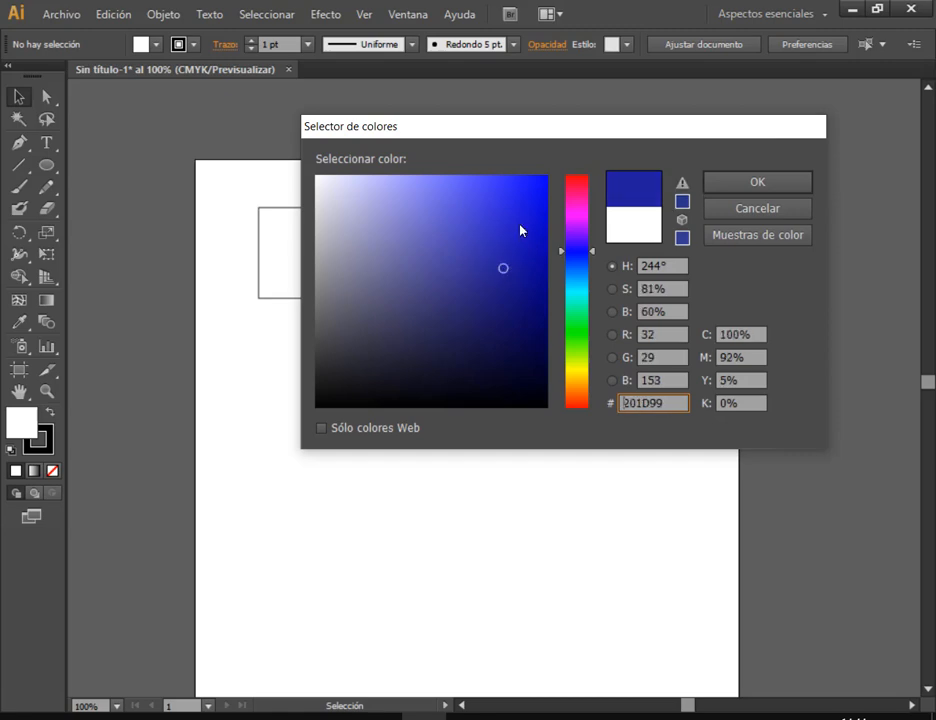
click(519, 224)
click(763, 186)
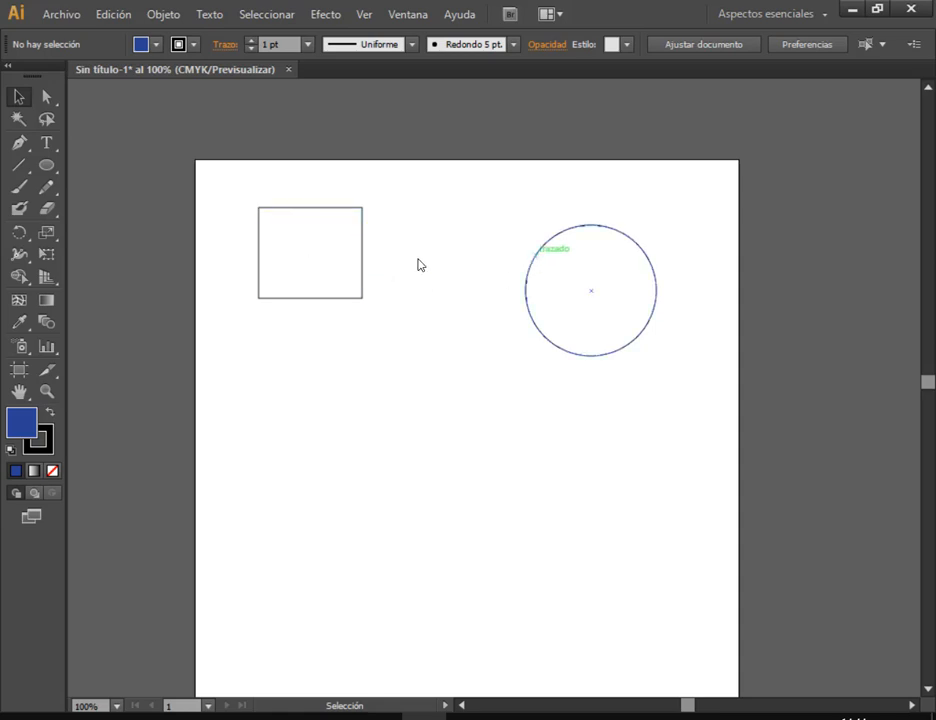
Fill the rectangle with dark blue 1E1896 using the Color Picker and deselect it
click(326, 251)
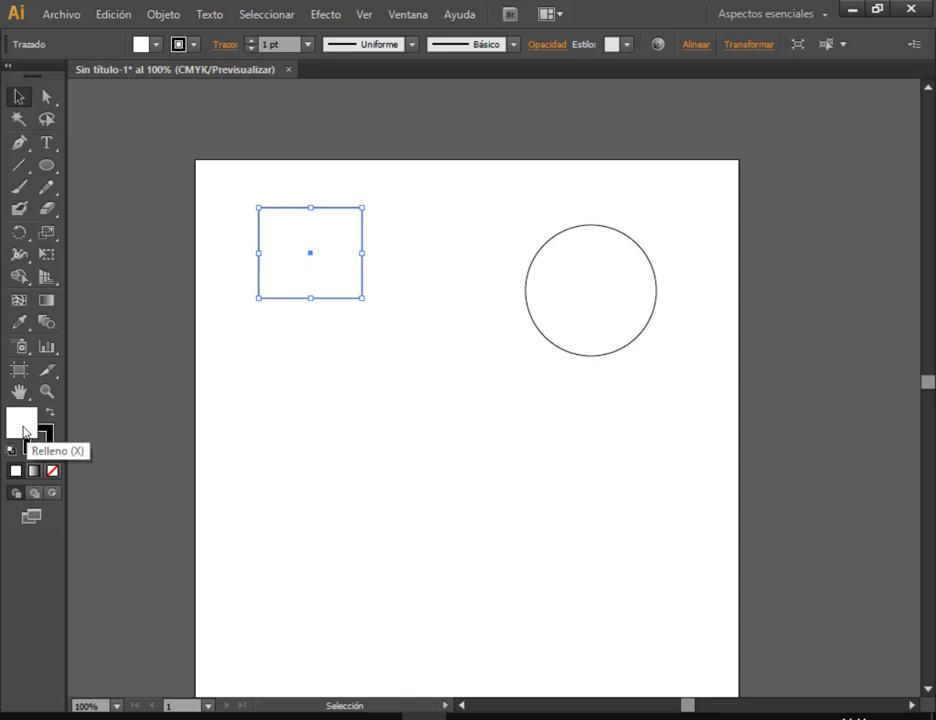
double_click(22, 425)
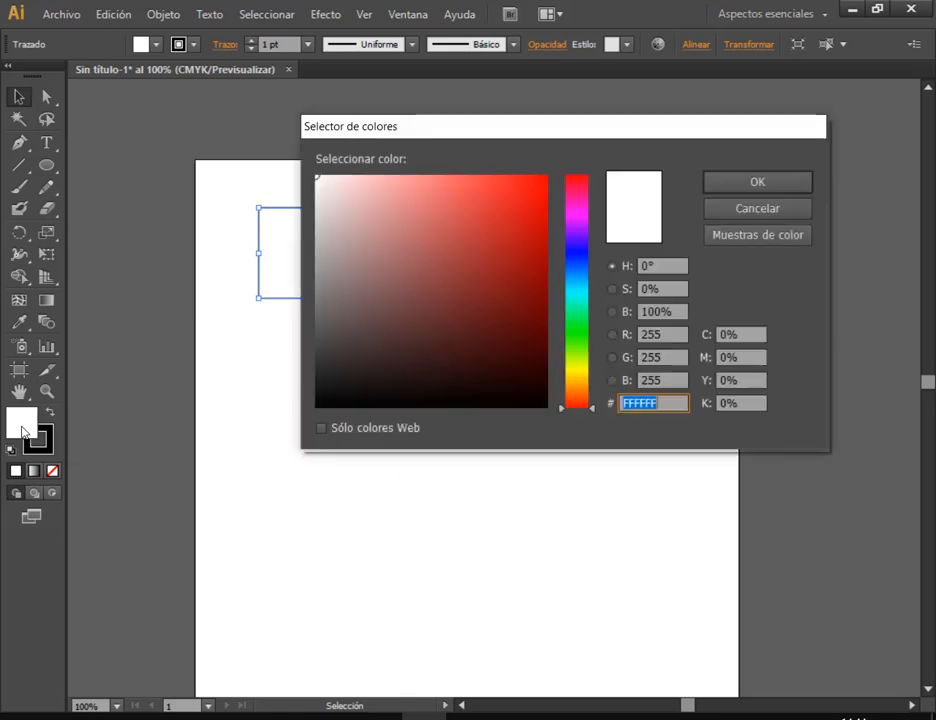
click(577, 251)
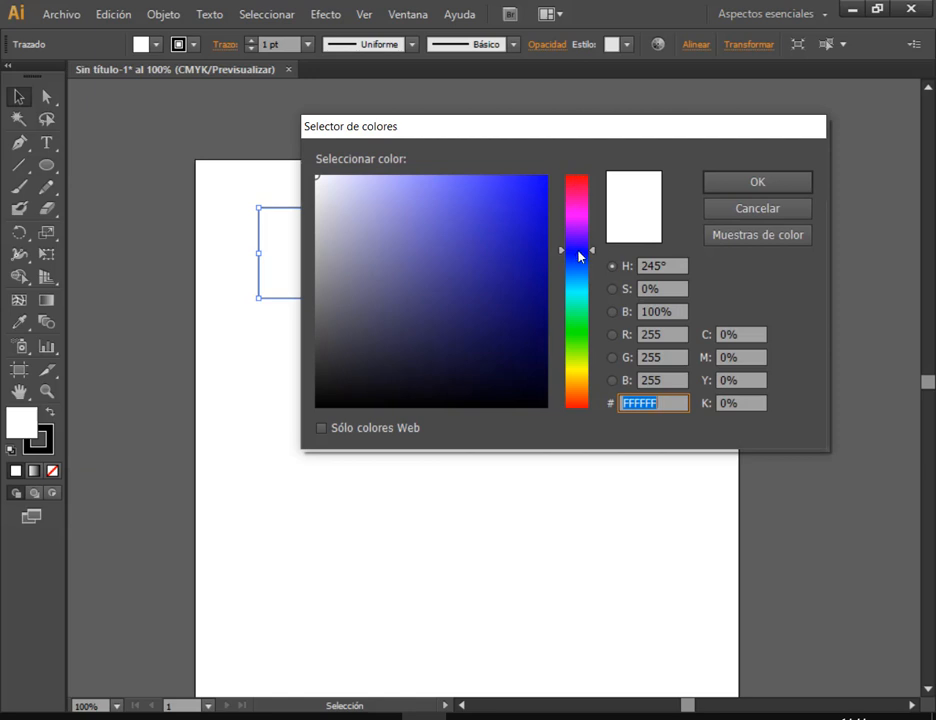
click(520, 230)
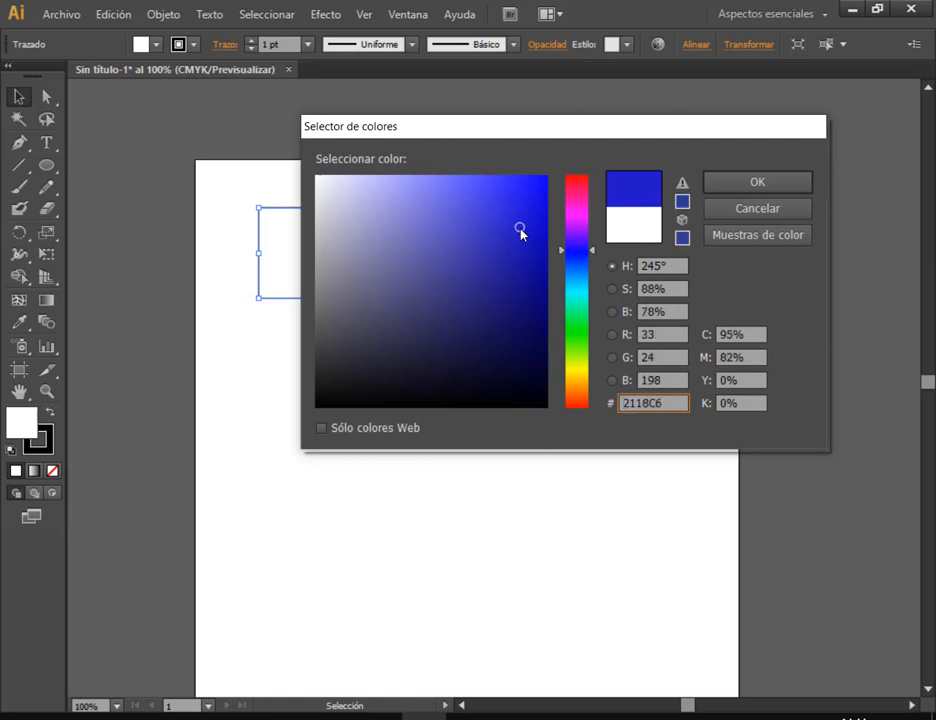
mouse_move(520, 230)
mouse_down()
mouse_move(509, 268)
mouse_move(441, 288)
mouse_move(460, 242)
mouse_move(510, 270)
mouse_up()
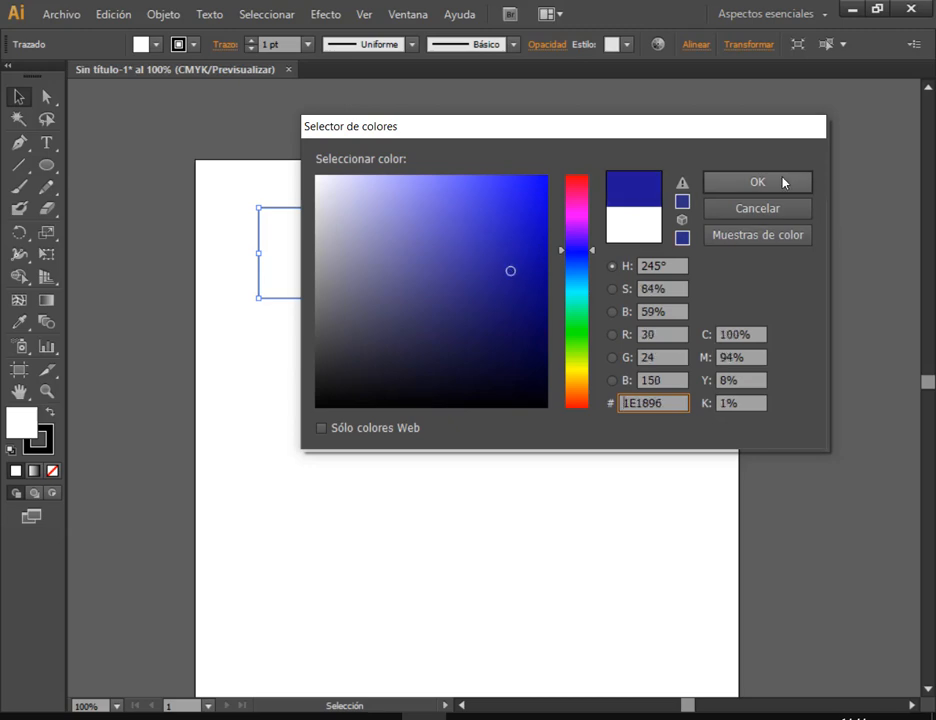
click(782, 181)
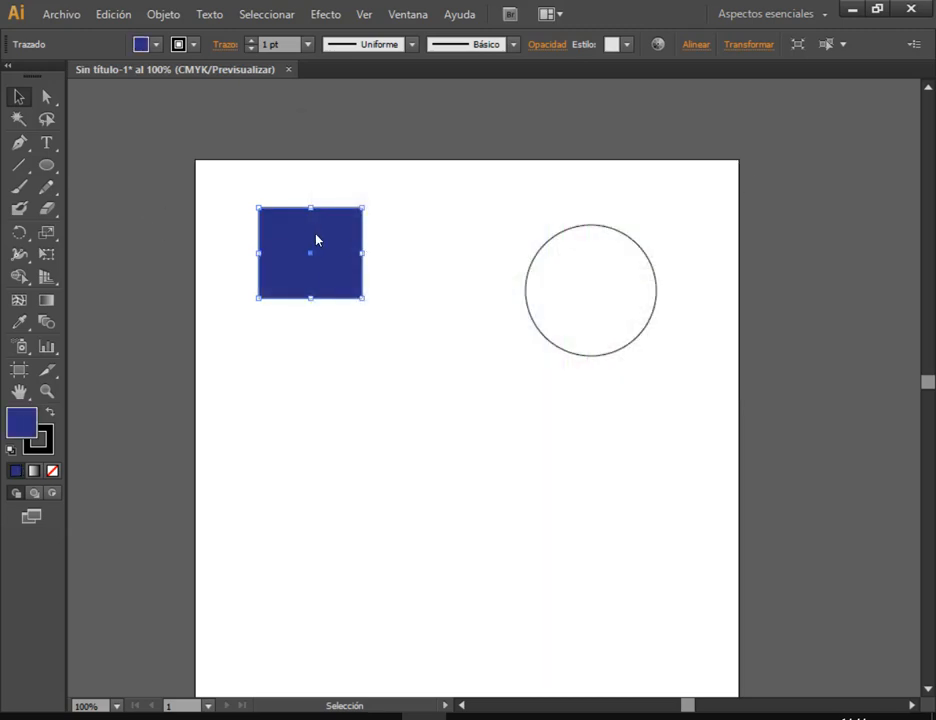
click(424, 224)
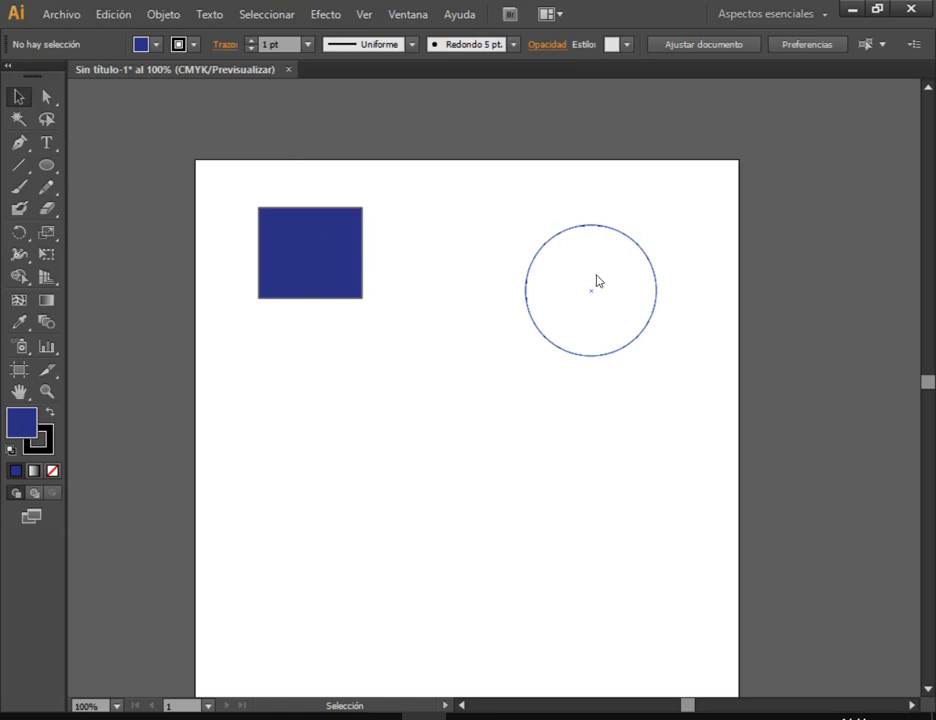
Fill the circle with a dark red using the Color Picker and deselect it
click(608, 286)
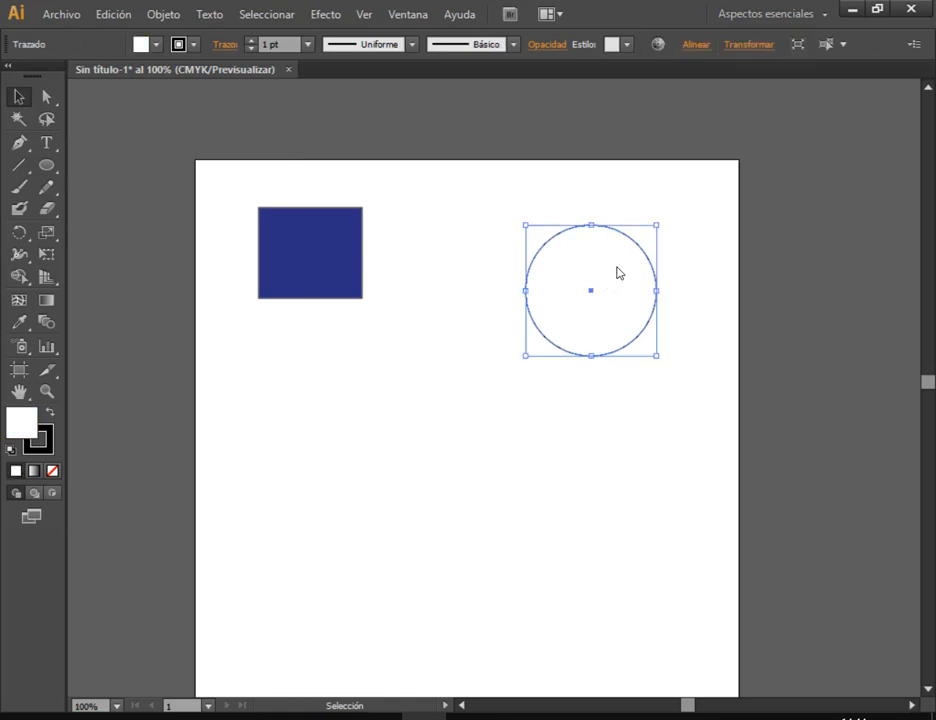
double_click(30, 427)
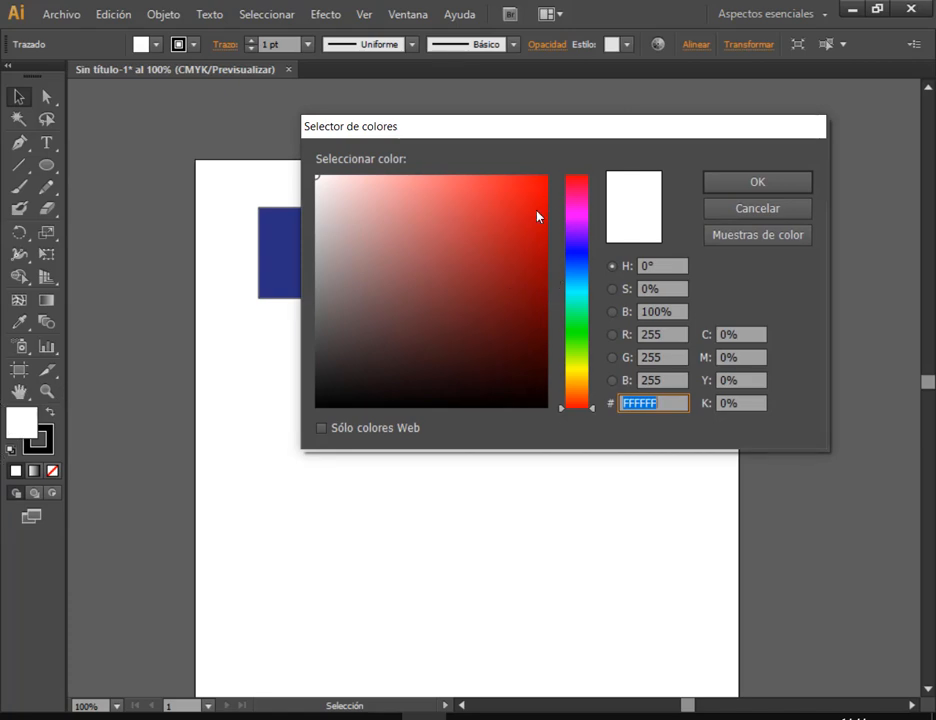
drag(538, 216, 516, 265)
click(760, 183)
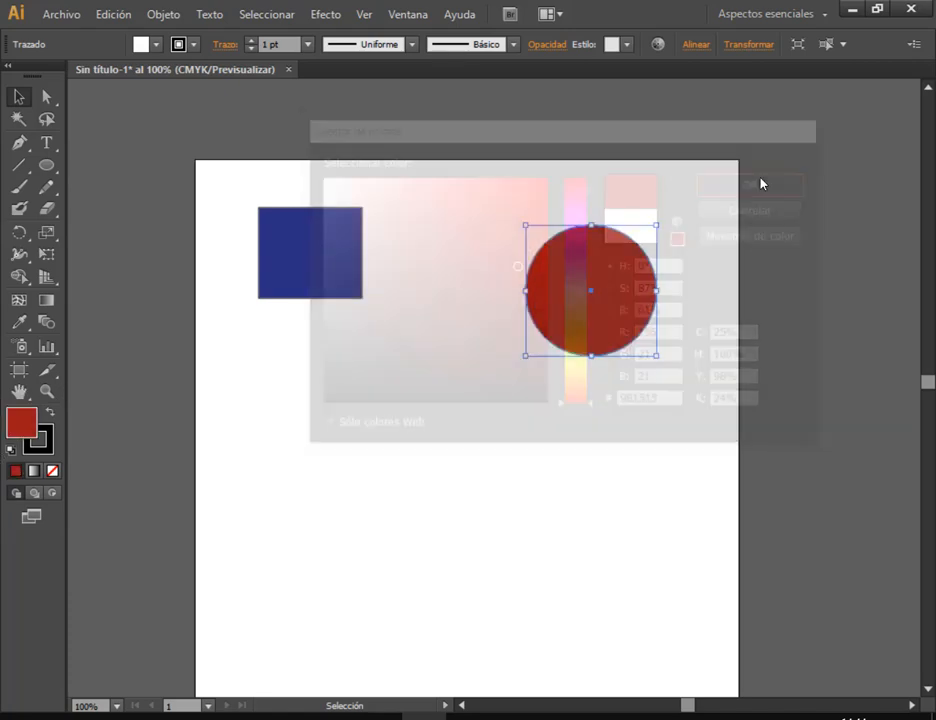
click(741, 182)
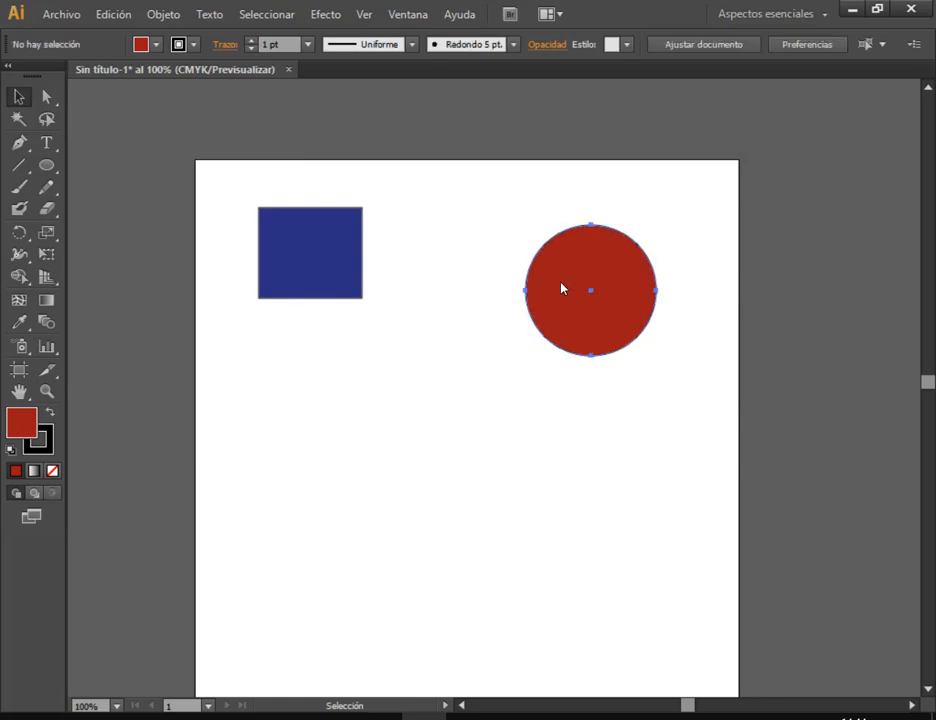
Move the red circle left and the blue rectangle slightly right and down, bringing the two shapes closer together
drag(561, 289, 501, 289)
drag(313, 263, 334, 268)
click(387, 203)
click(501, 300)
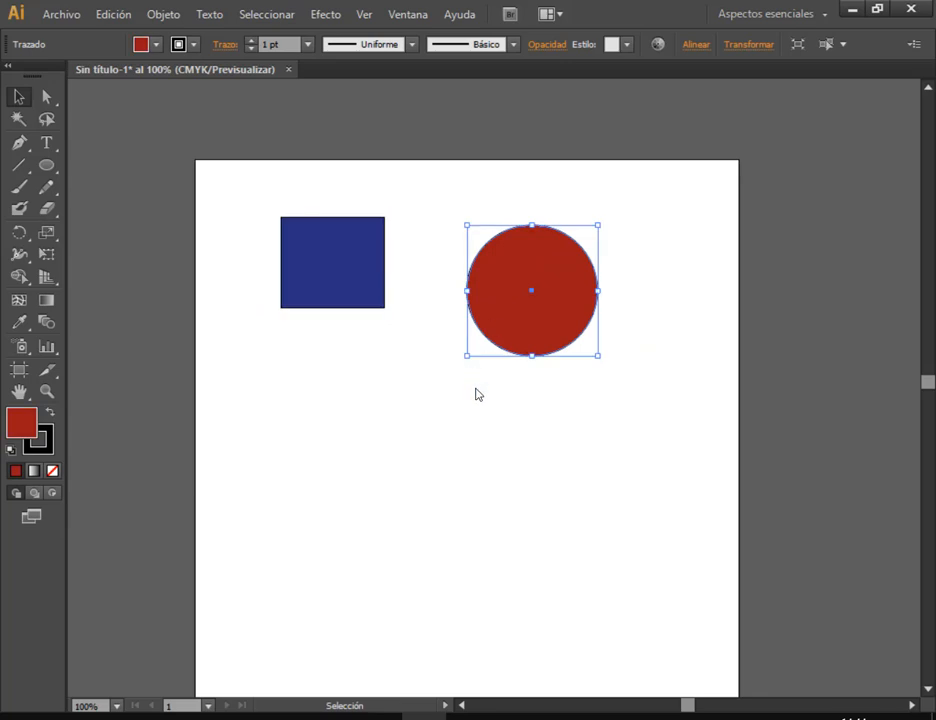
click(434, 378)
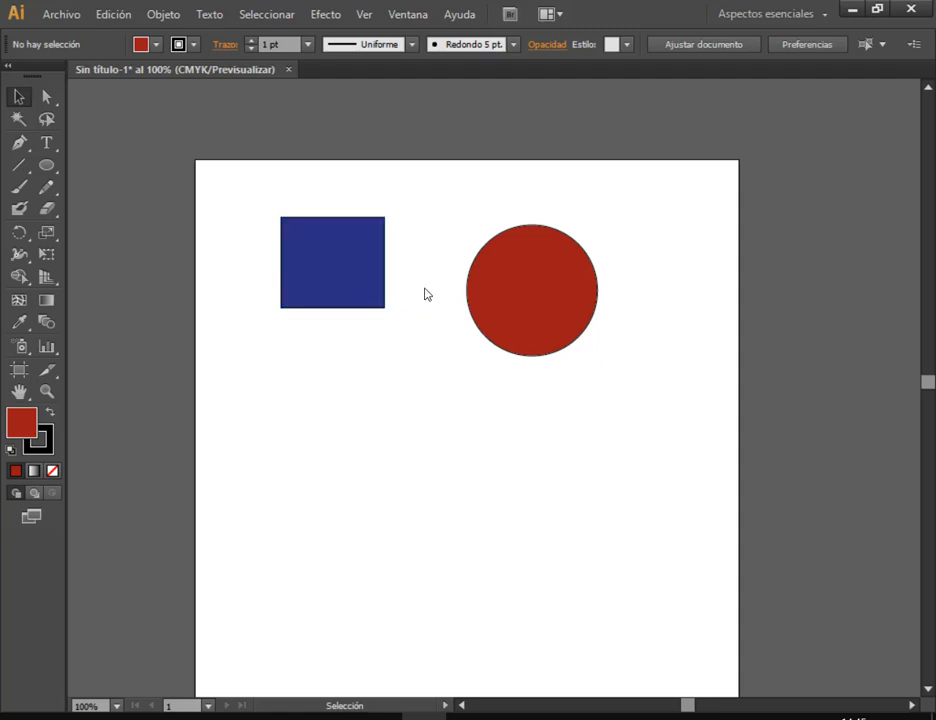
Change the blue rectangle's stroke colour to a pinkish magenta
click(516, 313)
click(347, 288)
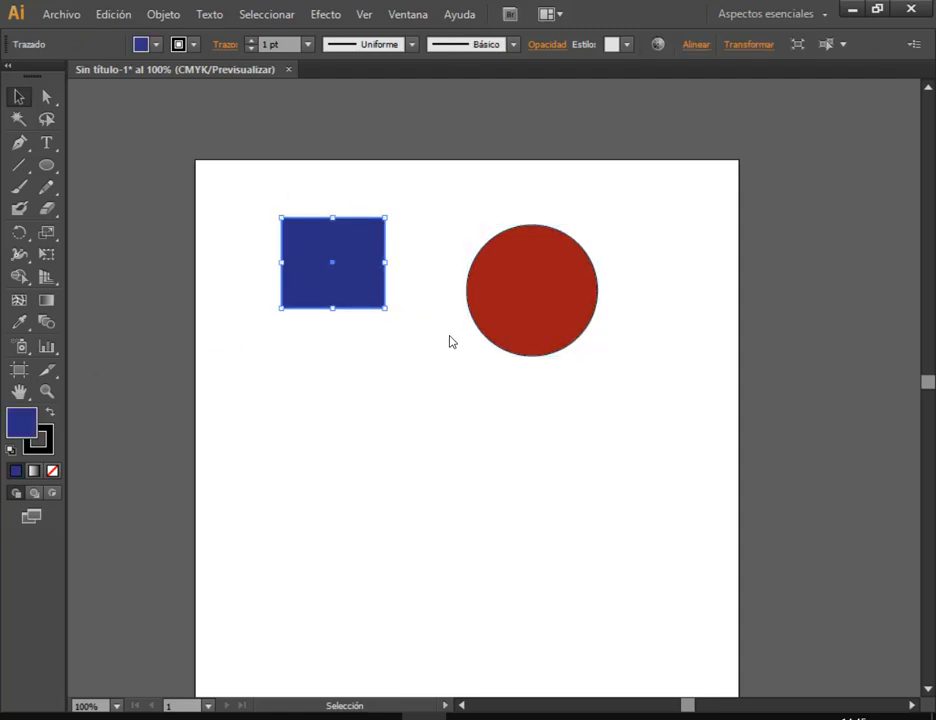
key(ctrl)
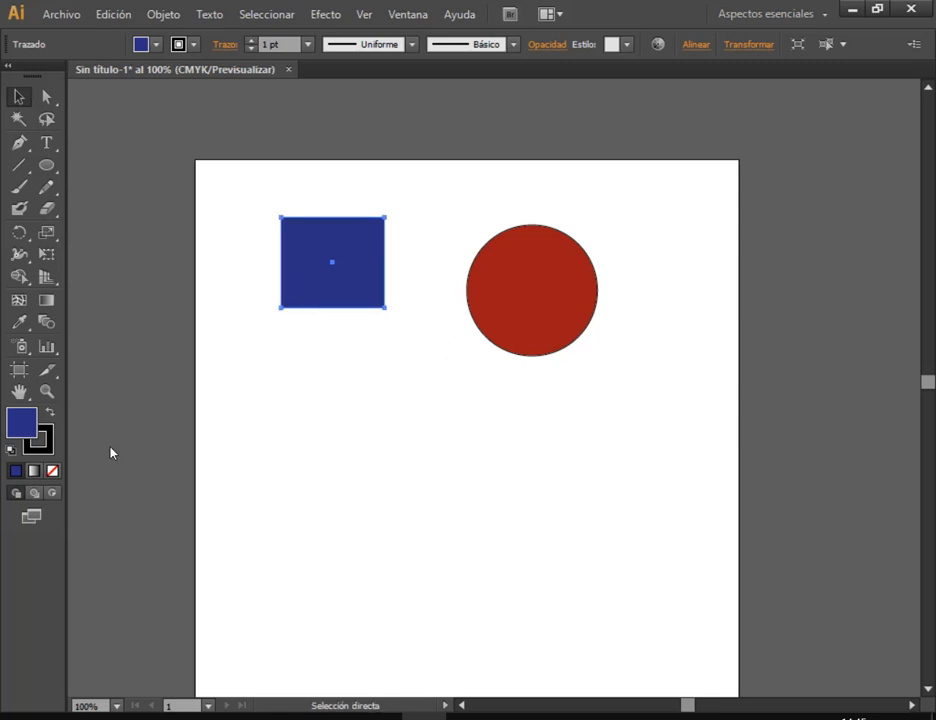
click(46, 452)
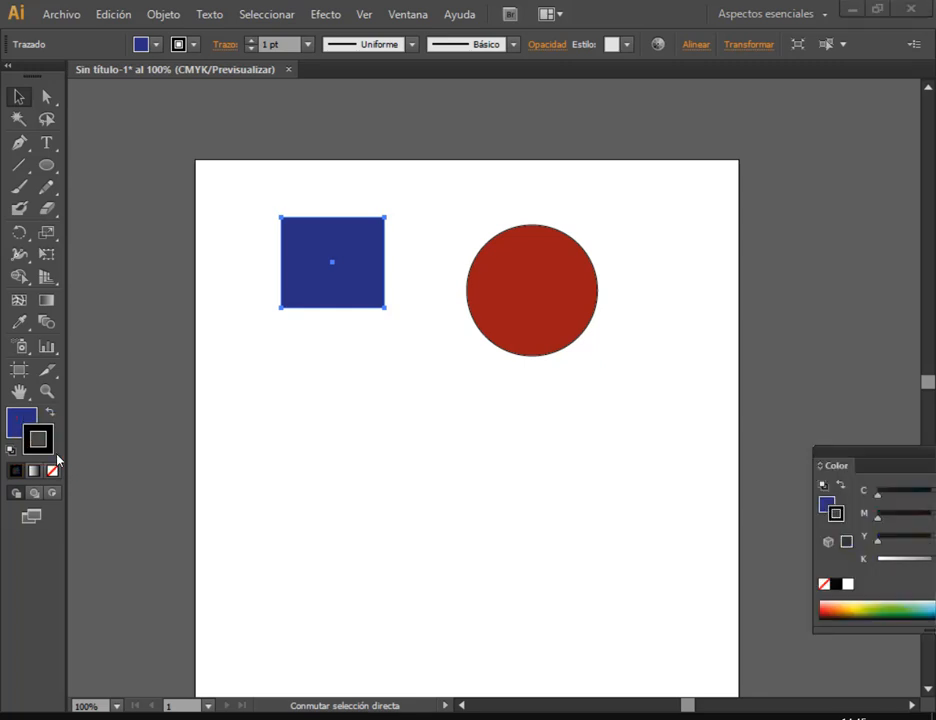
double_click(52, 452)
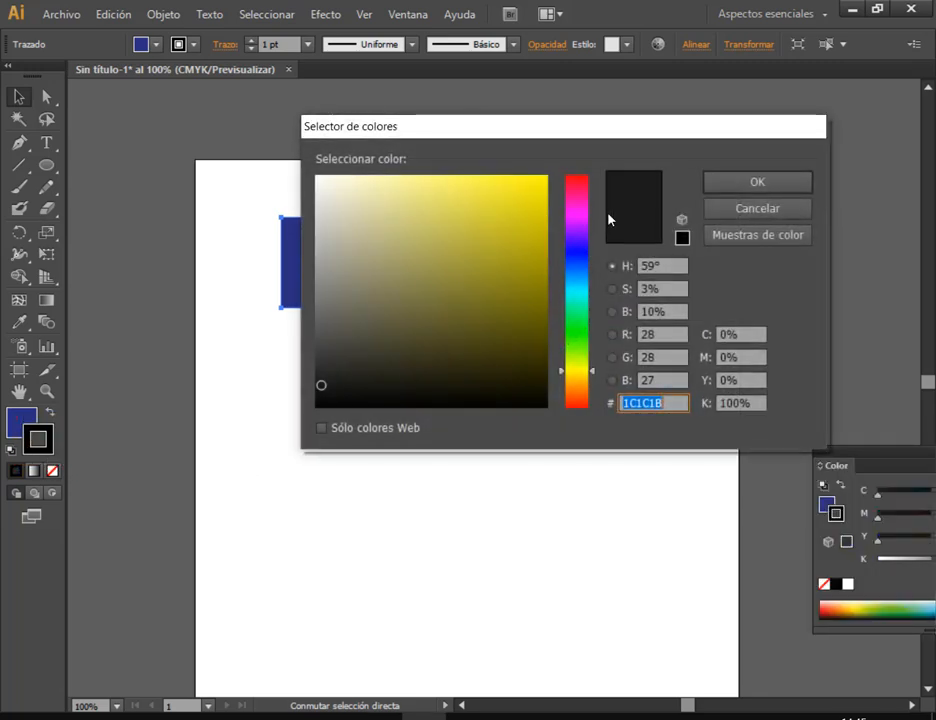
click(576, 212)
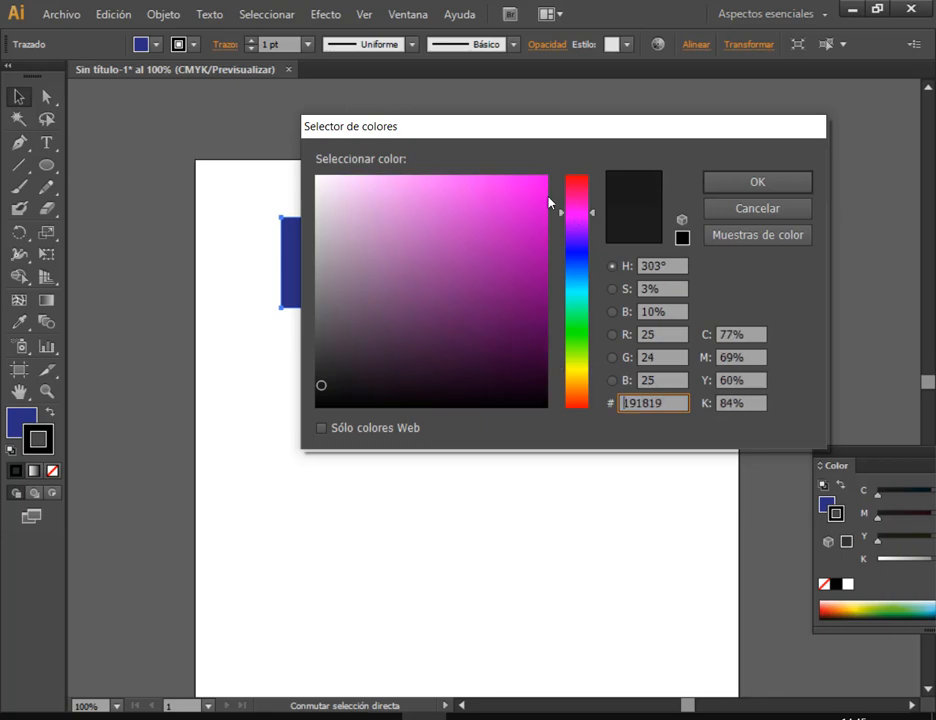
click(491, 189)
click(742, 179)
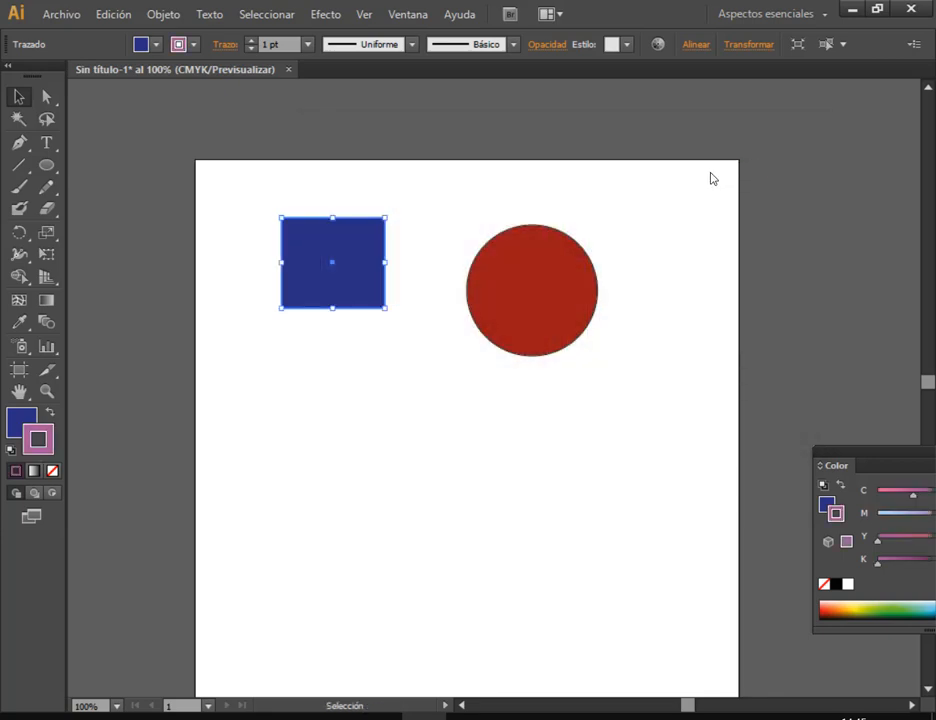
Set the red circle's stroke to yellow (#EFE80F) and close the floating colour settings
click(535, 242)
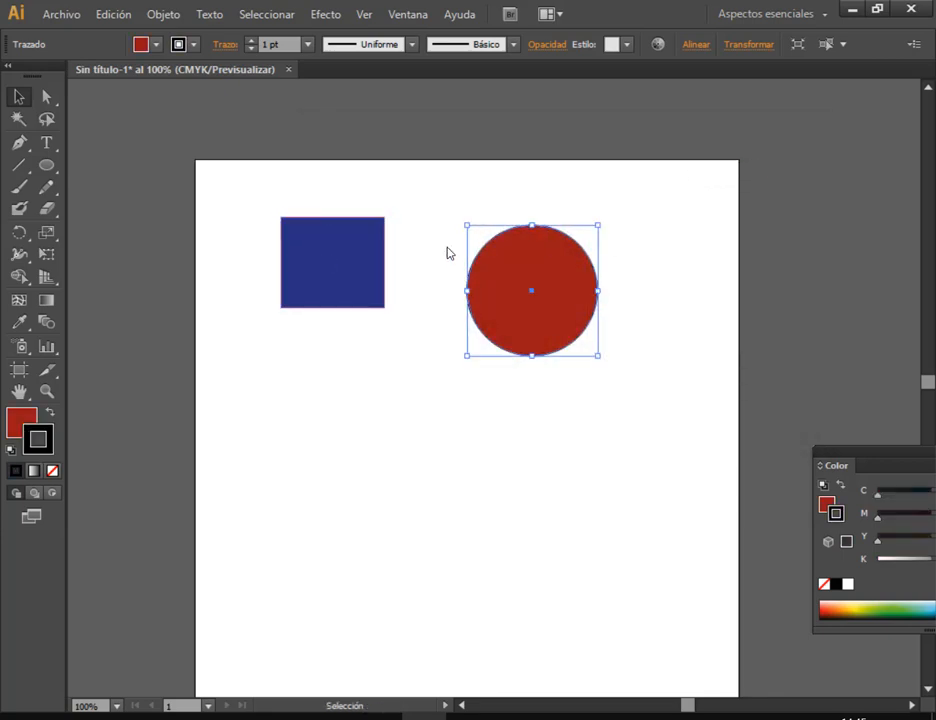
double_click(48, 432)
click(533, 189)
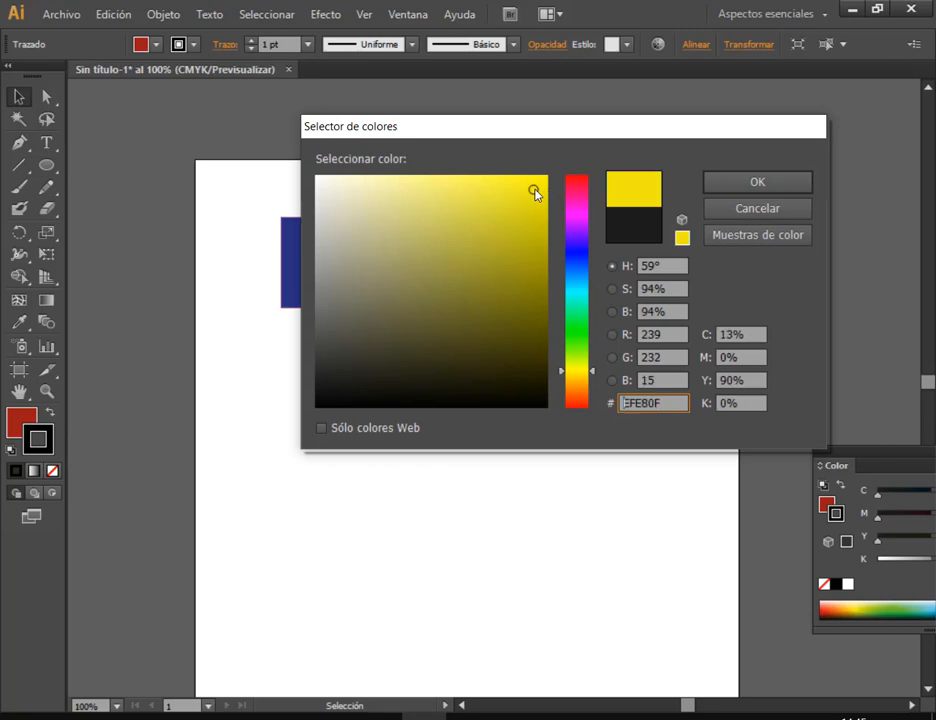
click(730, 185)
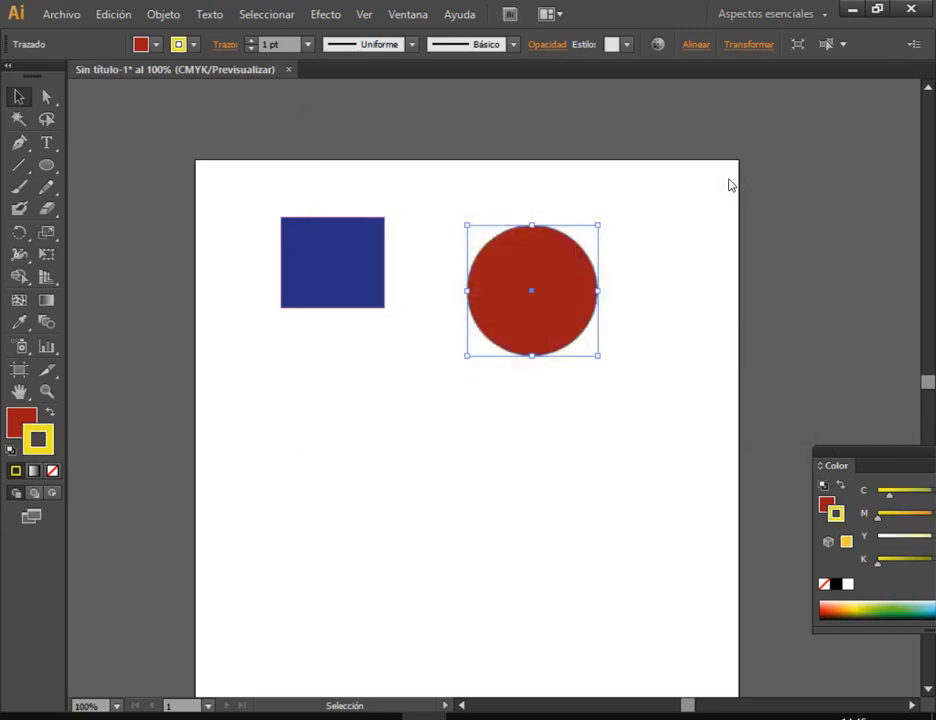
click(668, 194)
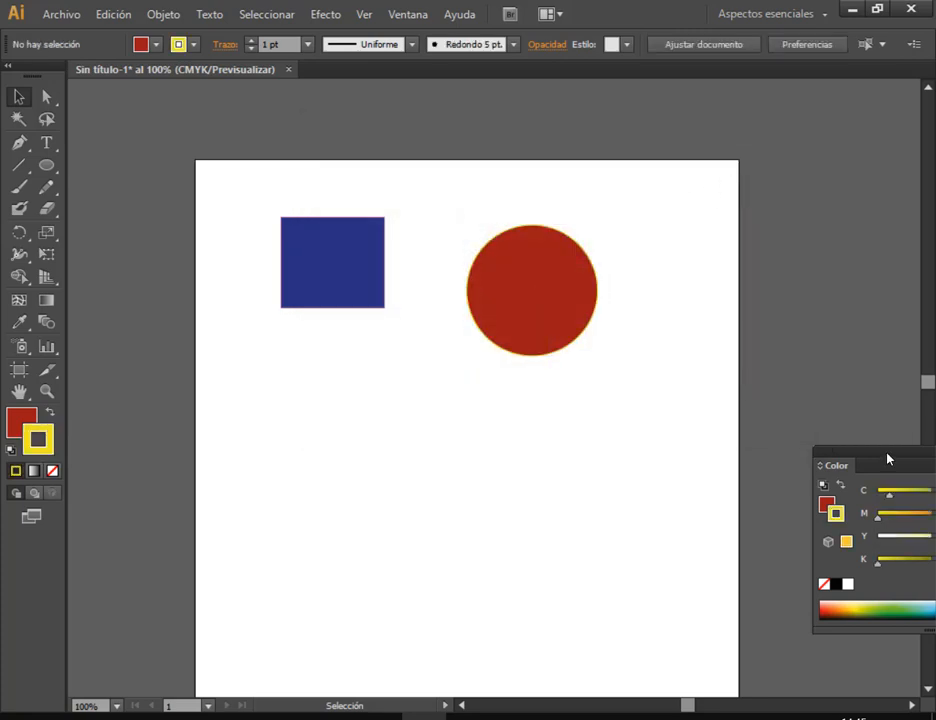
drag(886, 455, 479, 266)
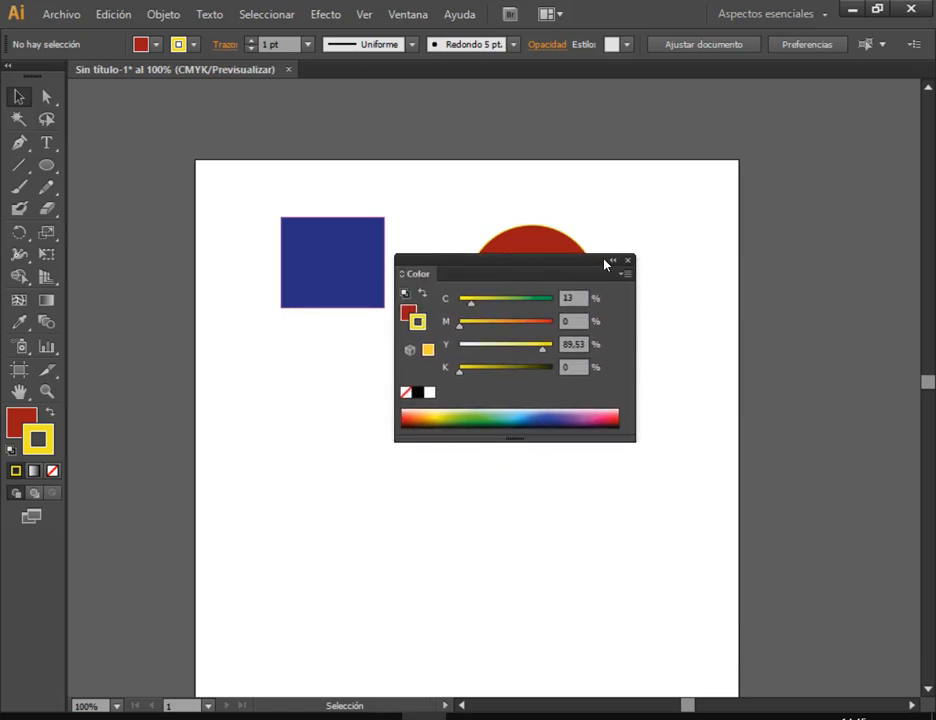
click(628, 261)
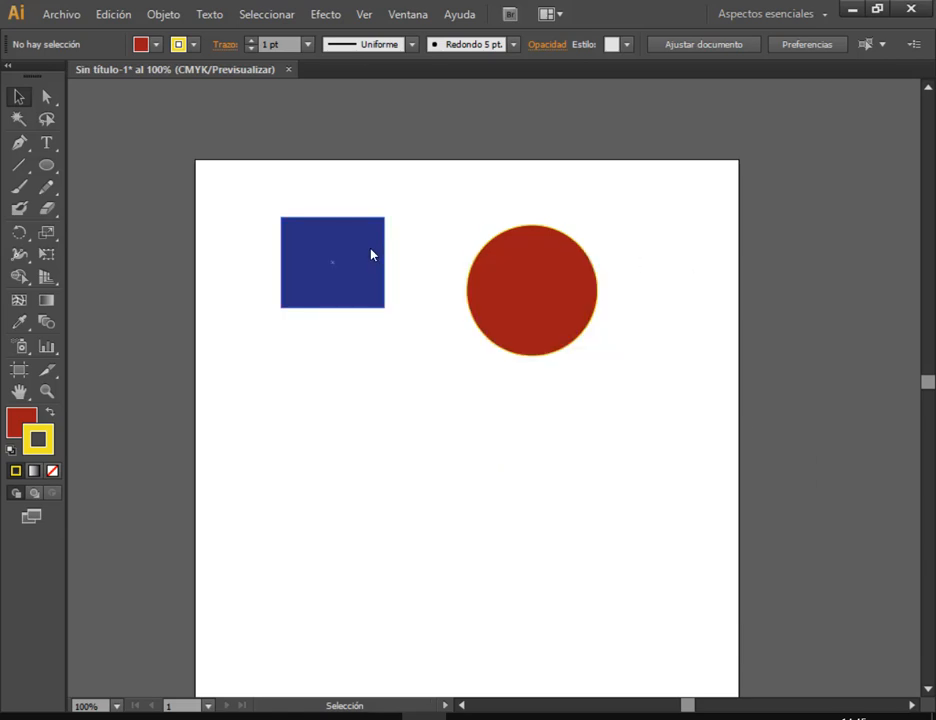
Move the blue rectangle and the red circle down so that their centres are level with each other
drag(372, 253, 381, 293)
click(467, 184)
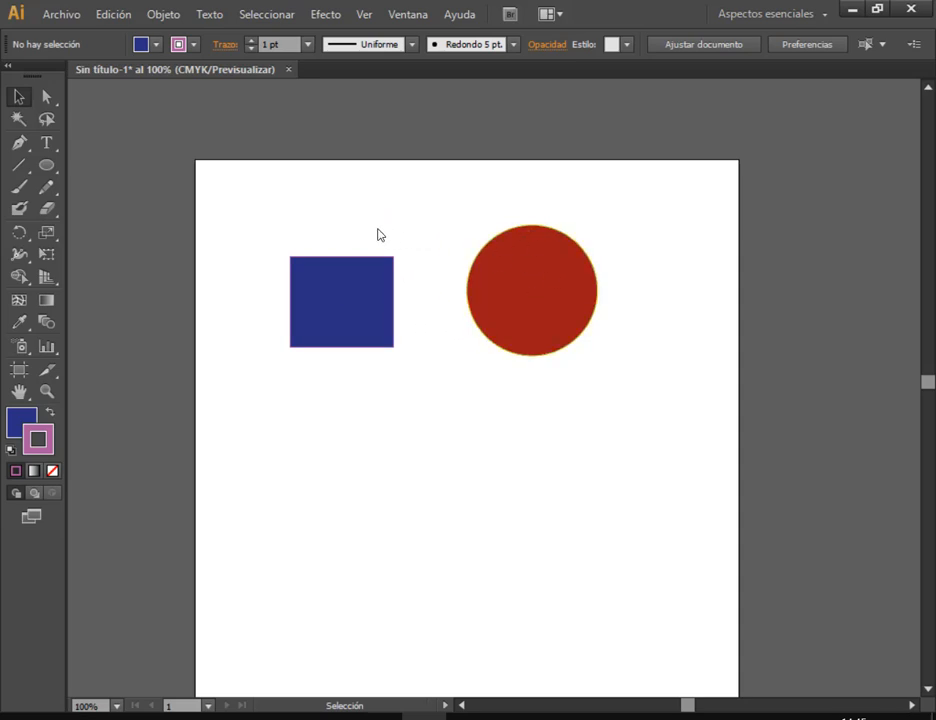
drag(501, 284, 500, 297)
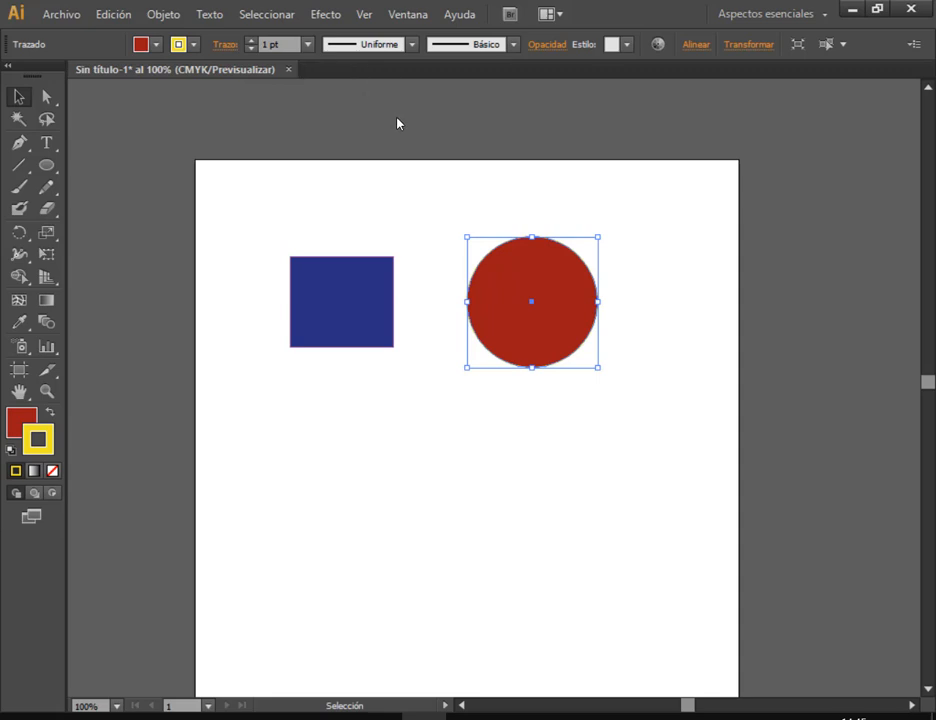
Set the stroke weight of both the blue rectangle and the red circle to 6 pt
drag(372, 221, 522, 312)
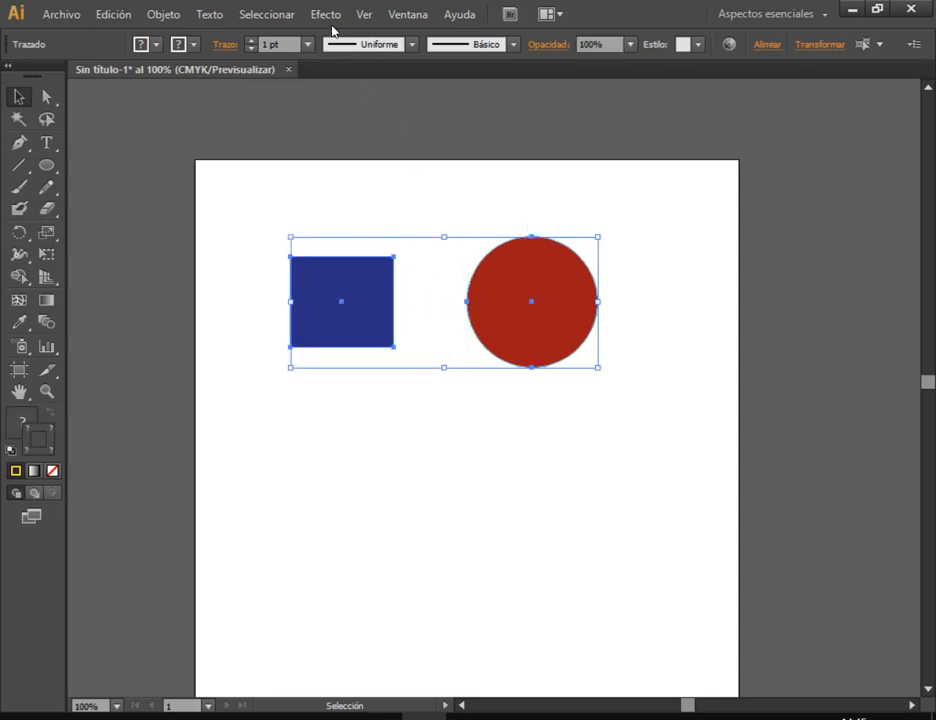
click(308, 45)
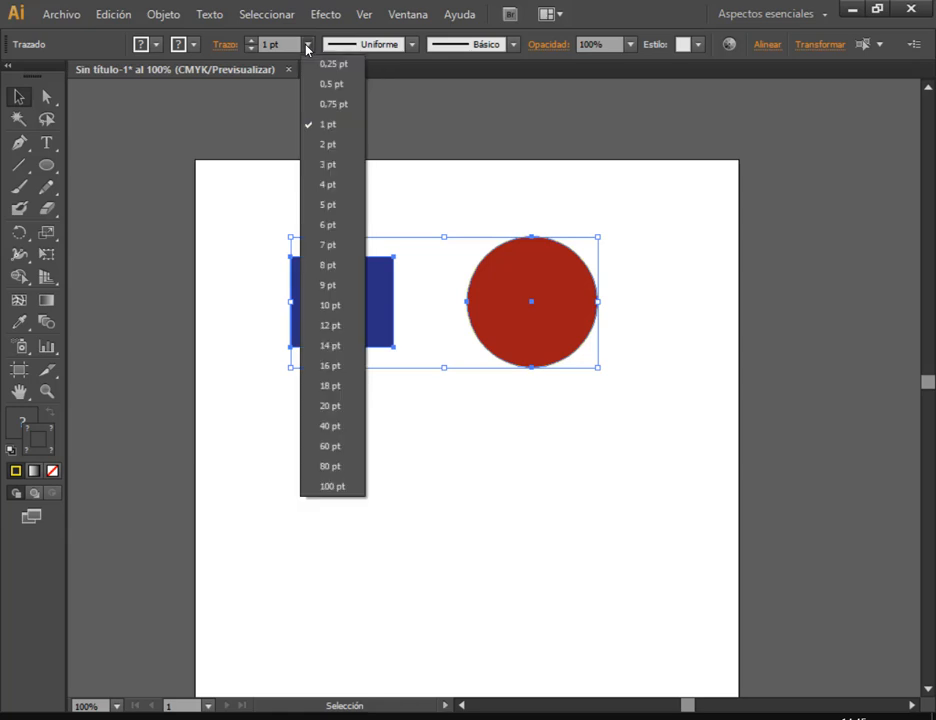
click(330, 204)
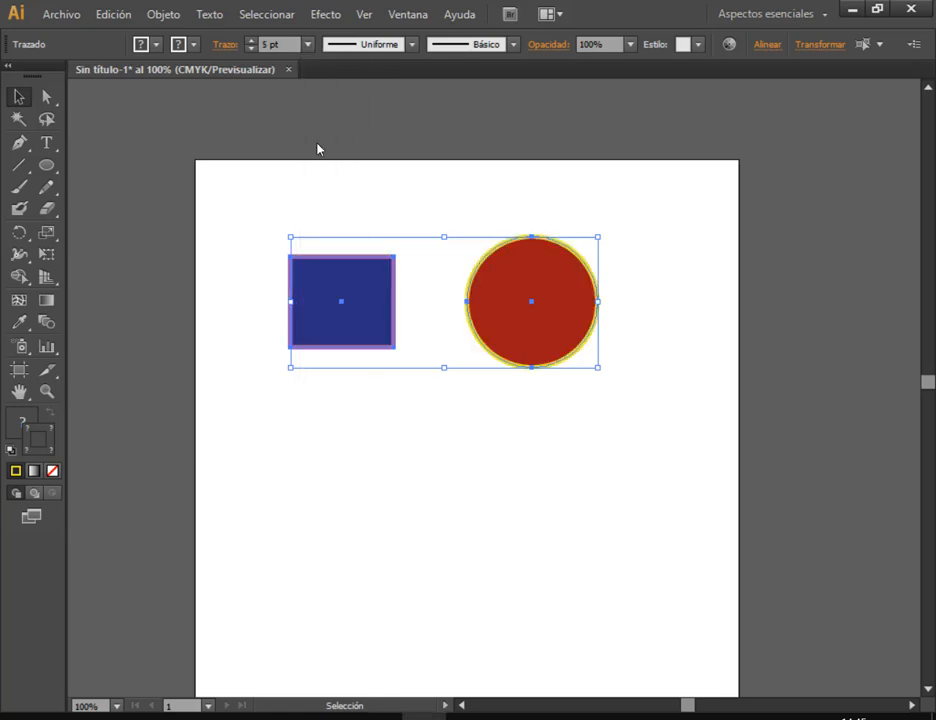
click(308, 44)
click(334, 219)
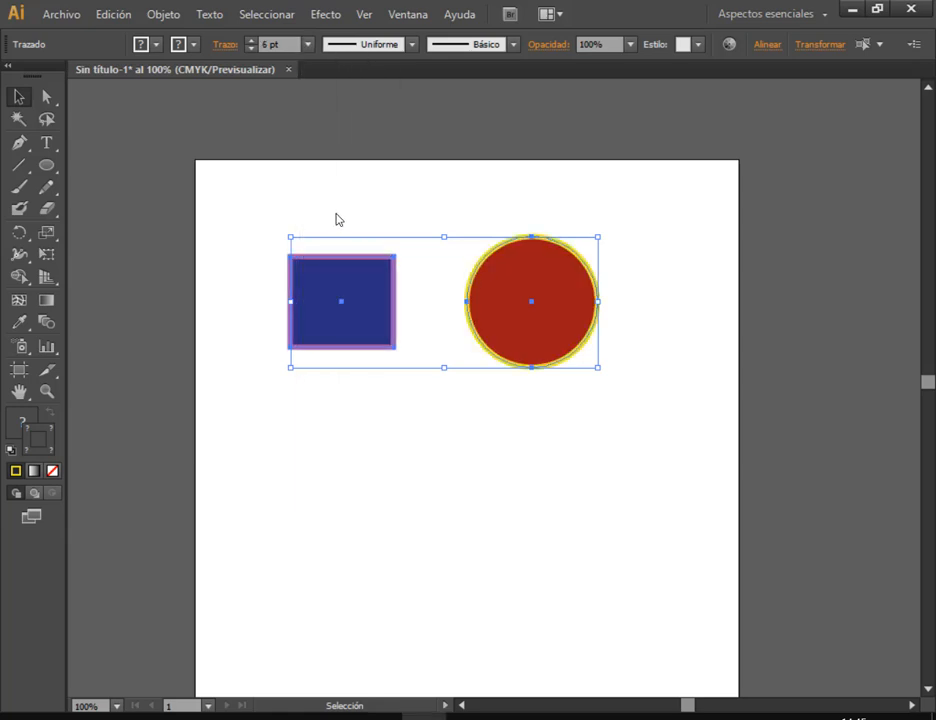
click(440, 192)
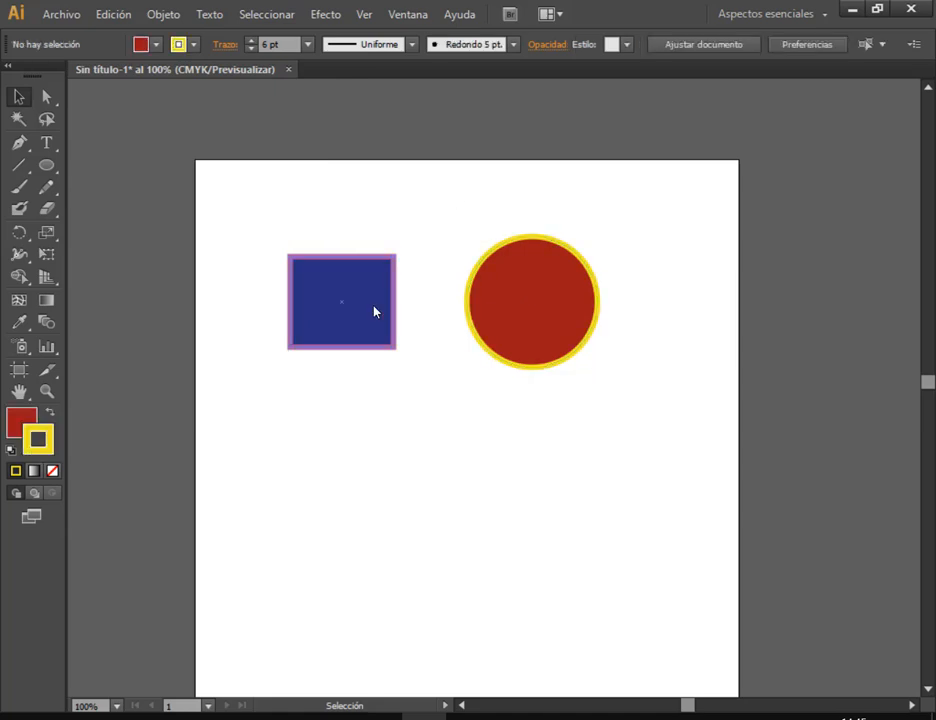
click(368, 338)
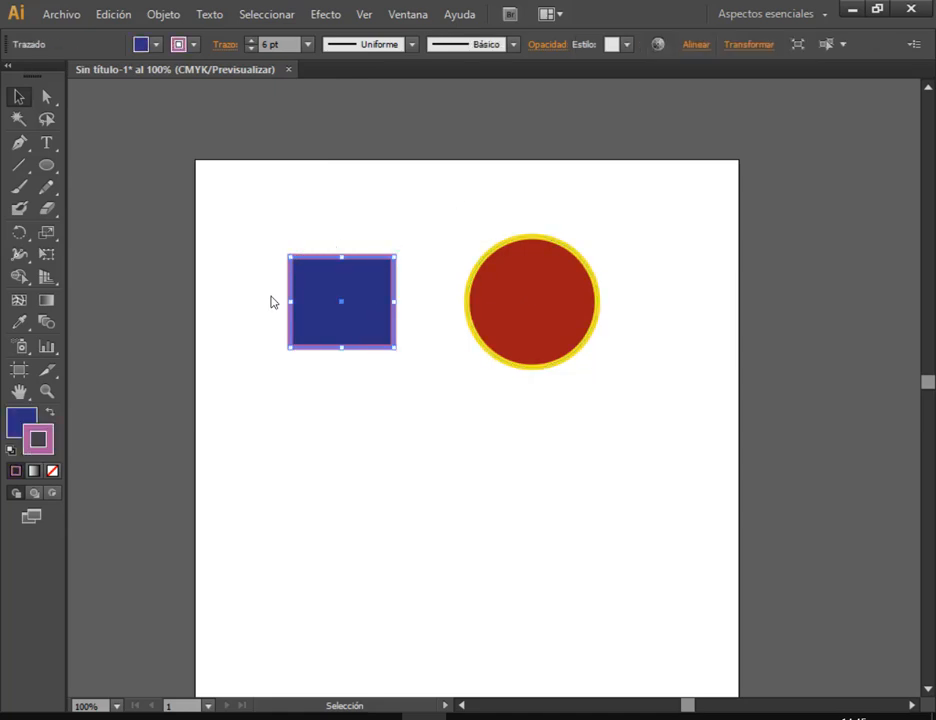
click(359, 389)
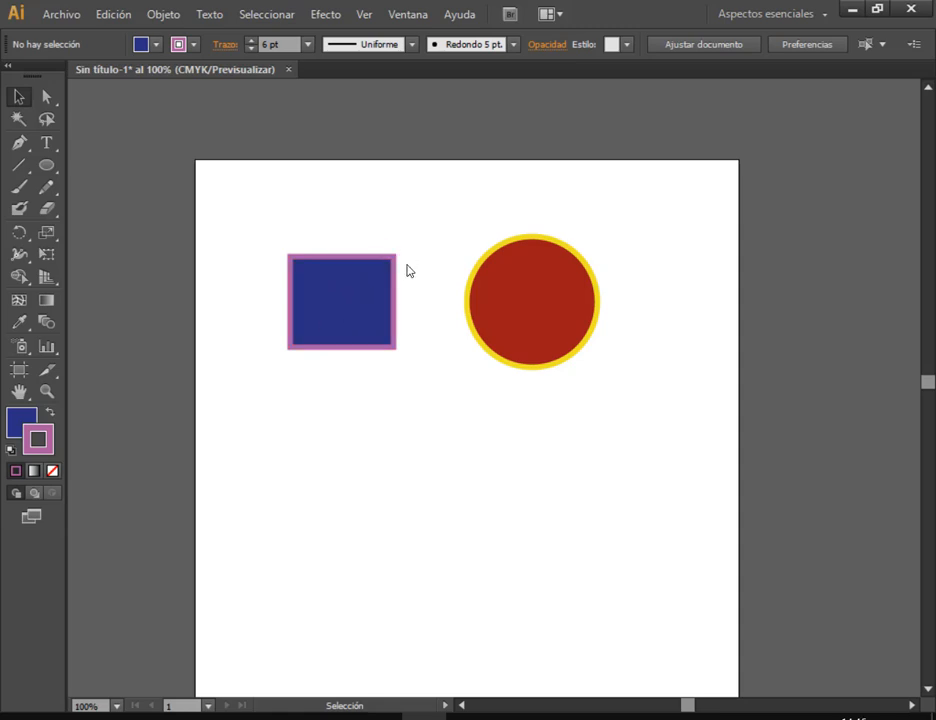
click(552, 324)
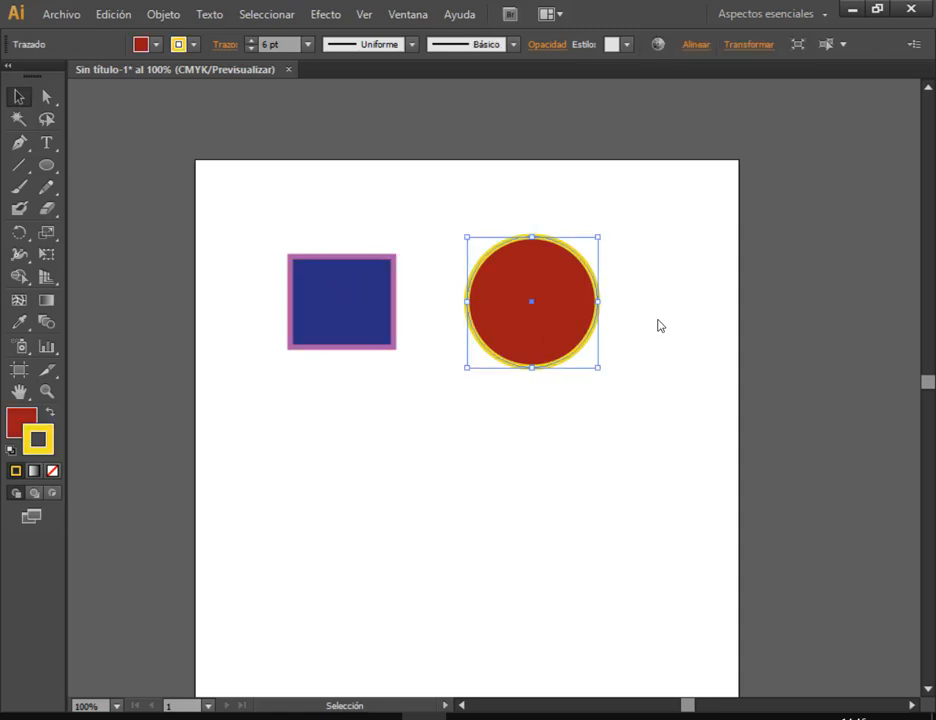
click(654, 267)
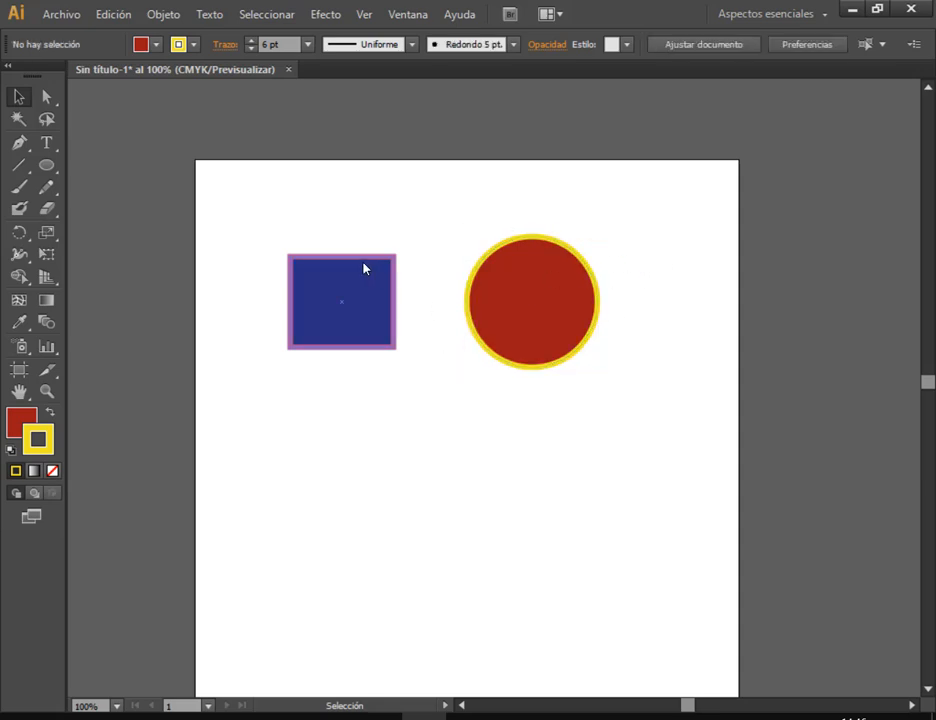
click(302, 327)
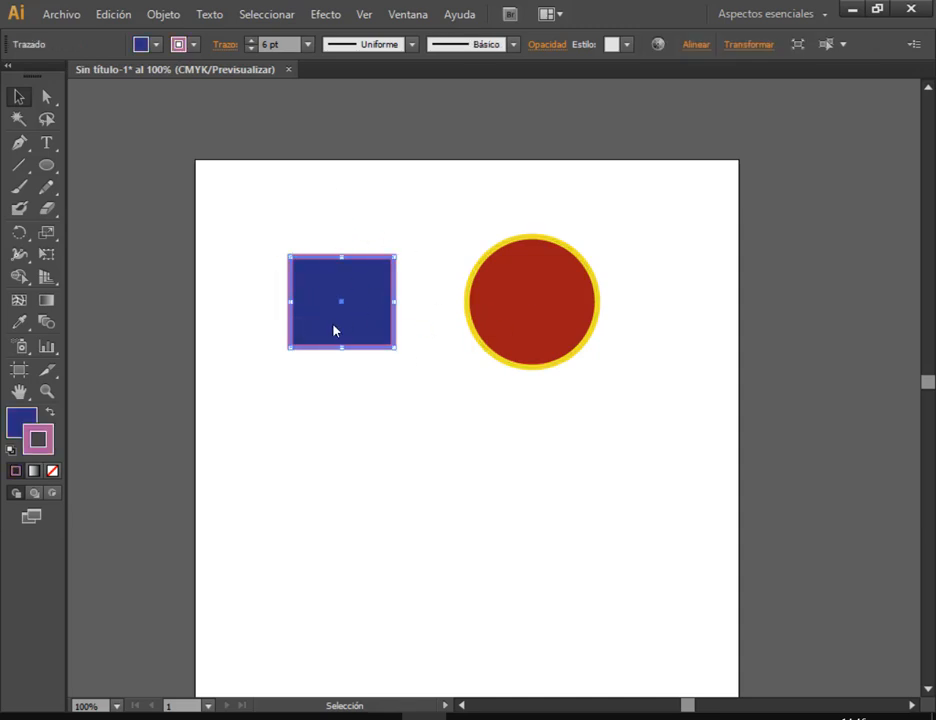
click(359, 435)
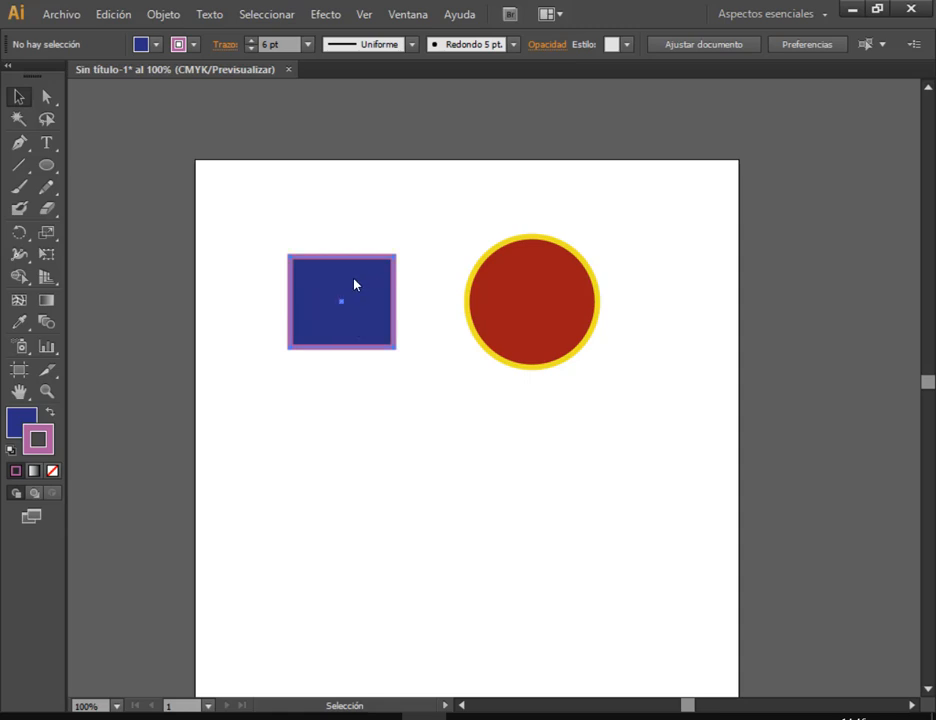
Change the blue rectangle's stroke colour to teal (#58A8A4)
click(355, 285)
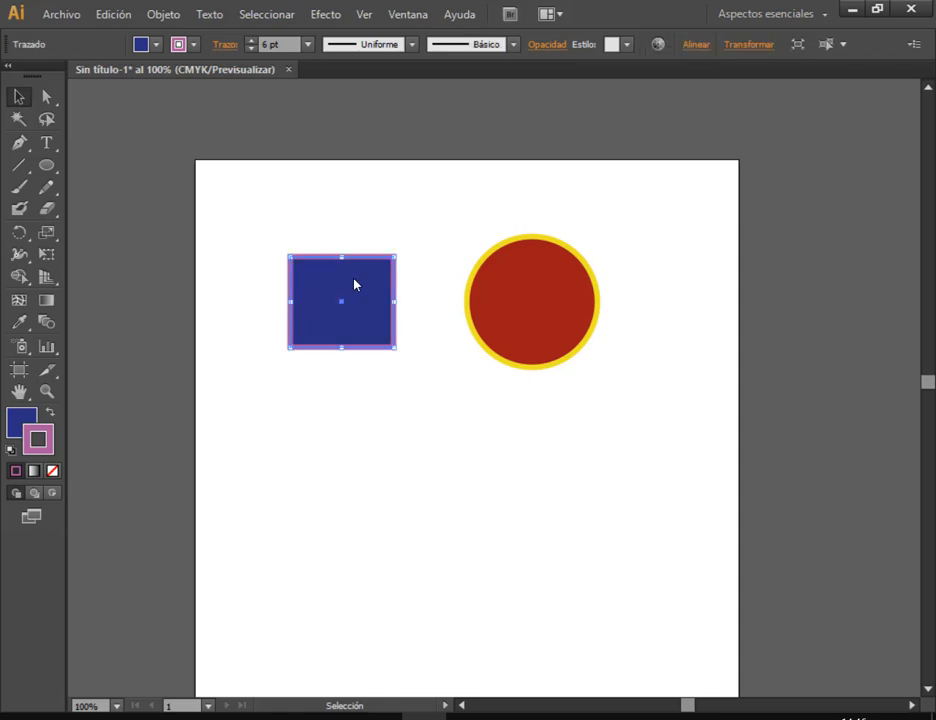
double_click(40, 440)
click(578, 297)
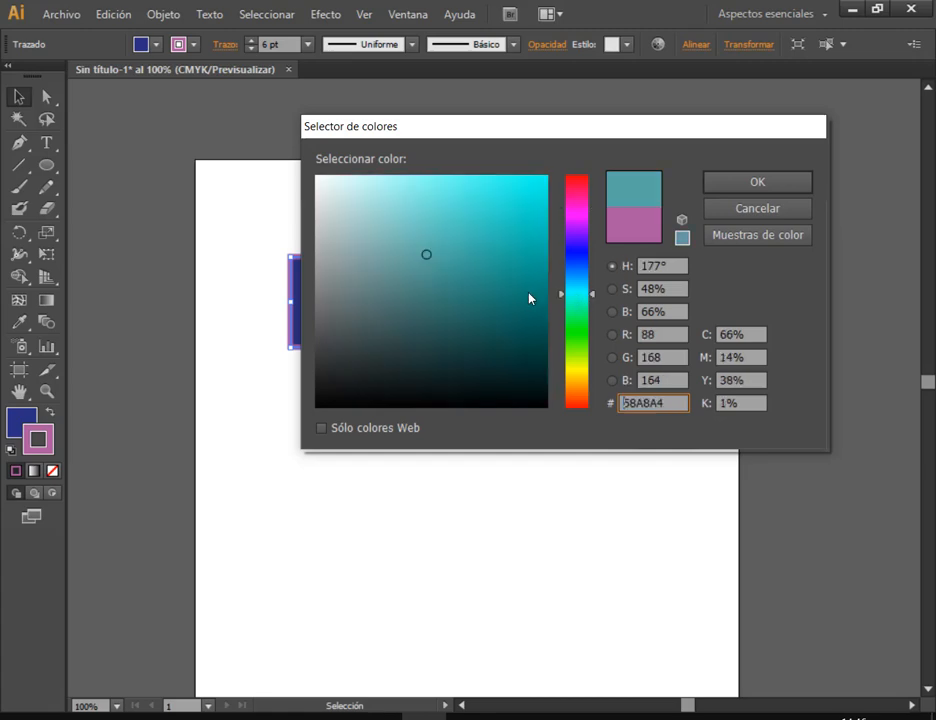
click(707, 190)
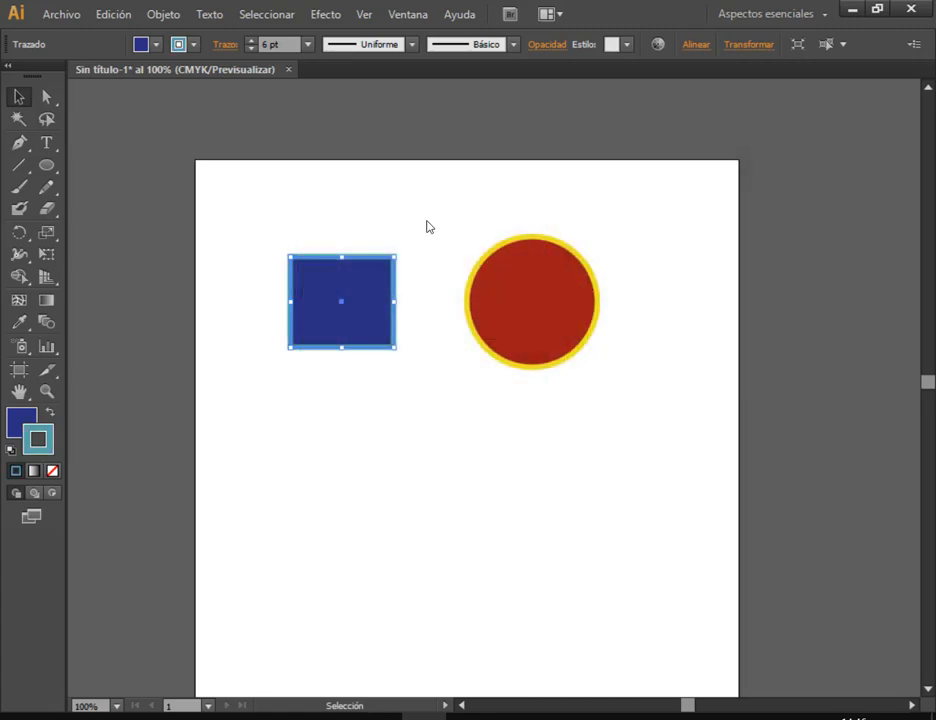
click(412, 295)
click(483, 295)
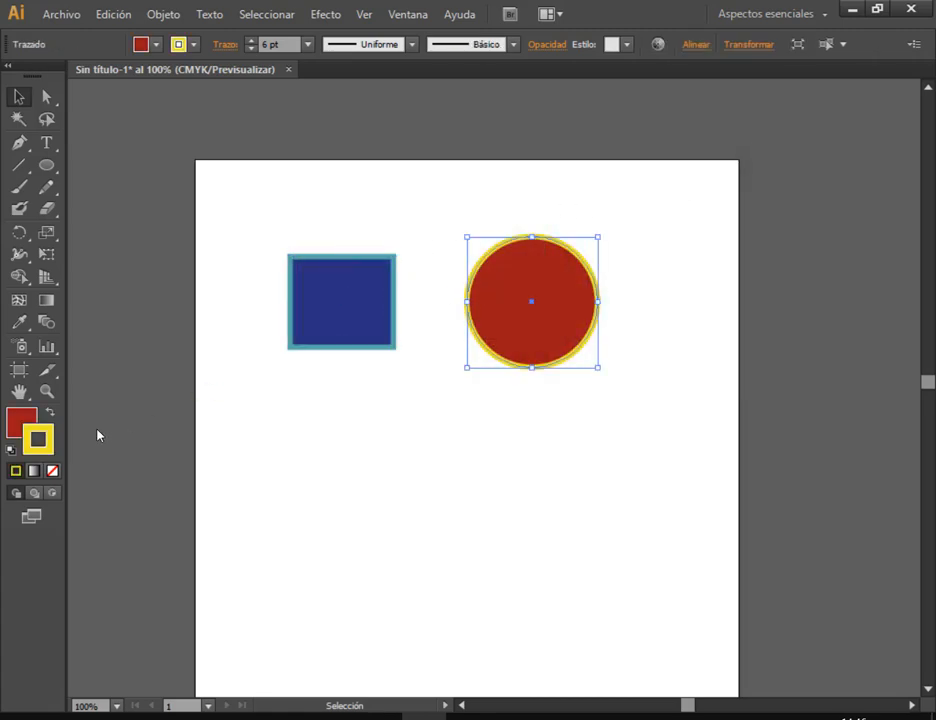
double_click(24, 420)
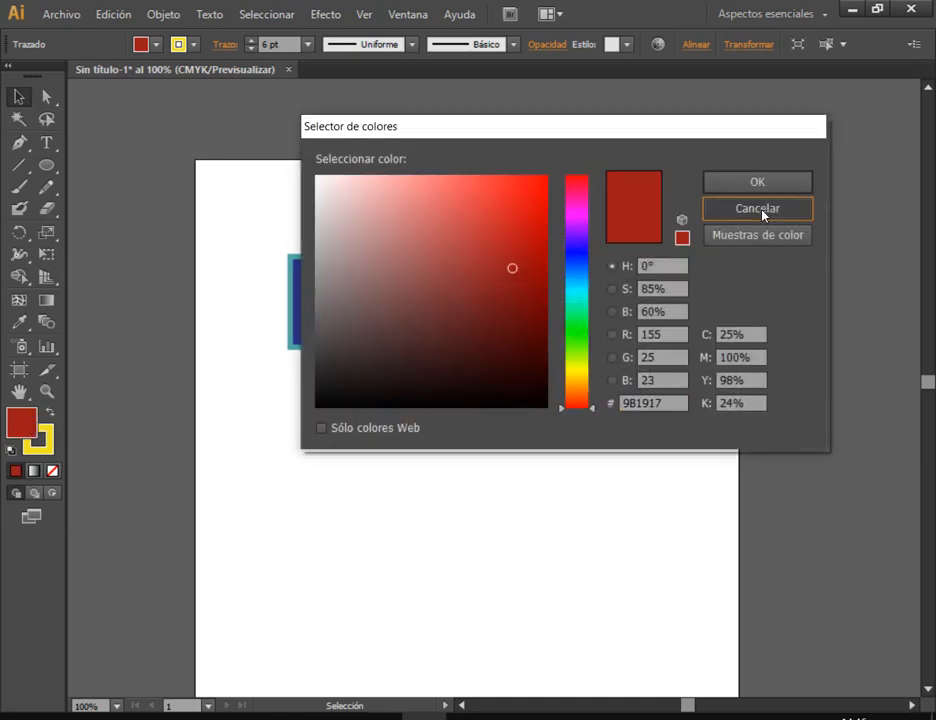
click(757, 209)
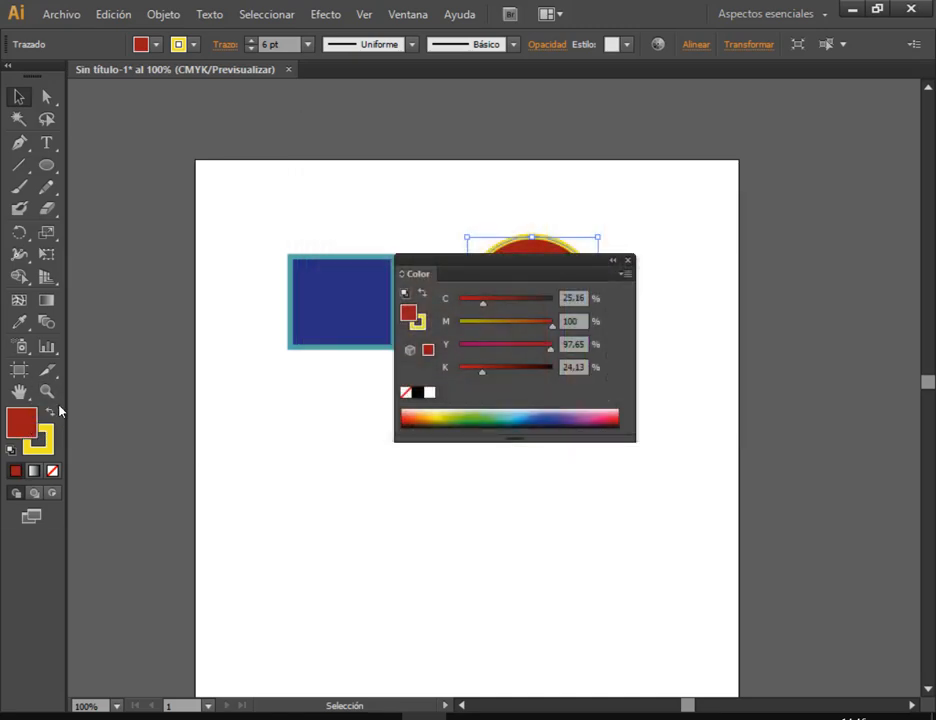
click(628, 260)
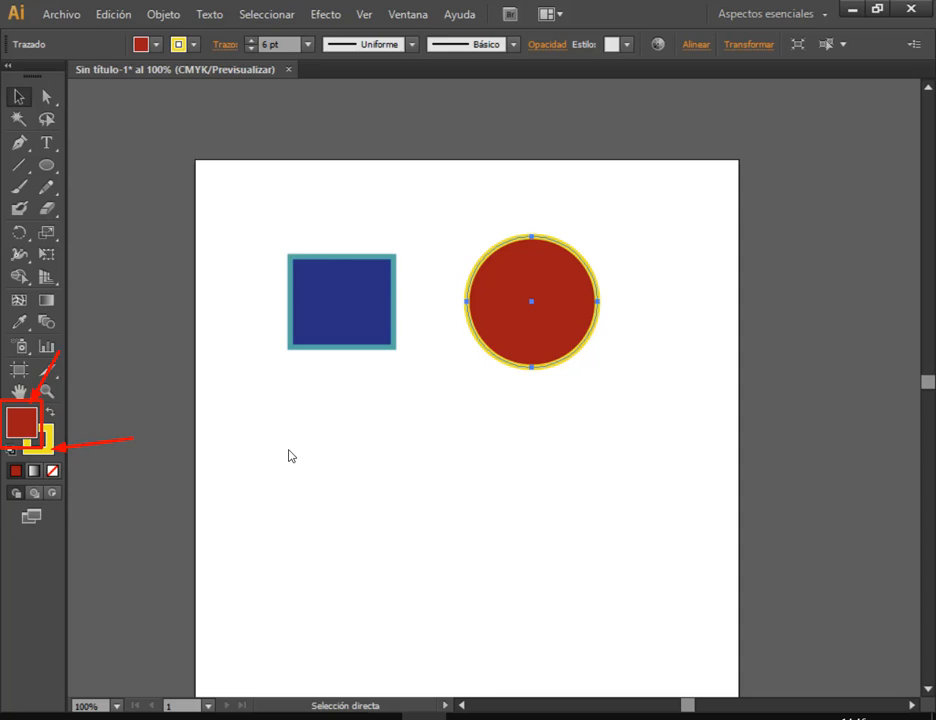
key(v)
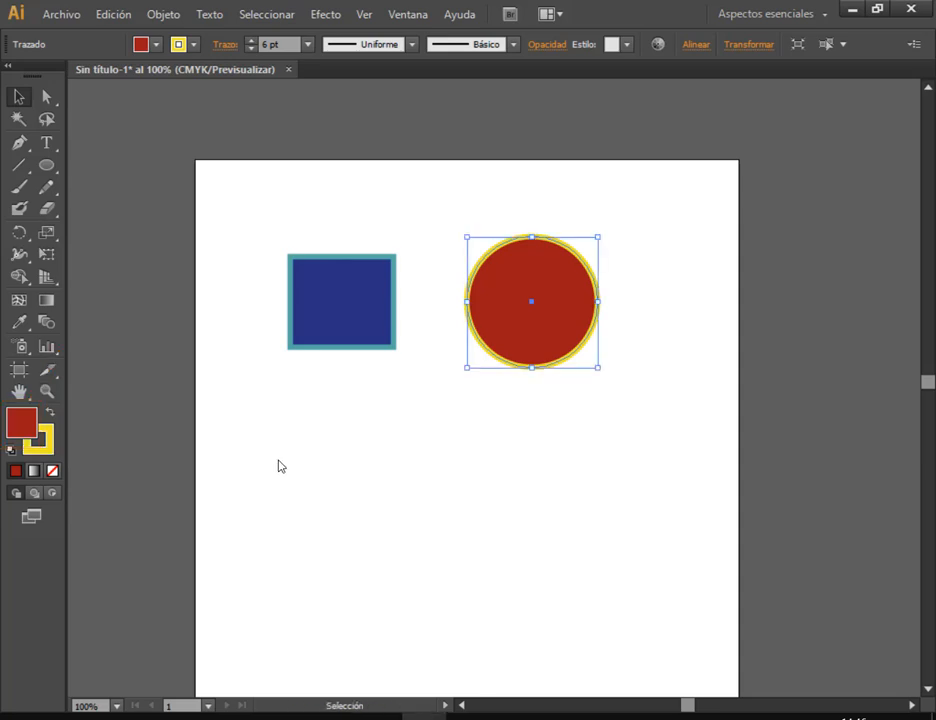
click(451, 431)
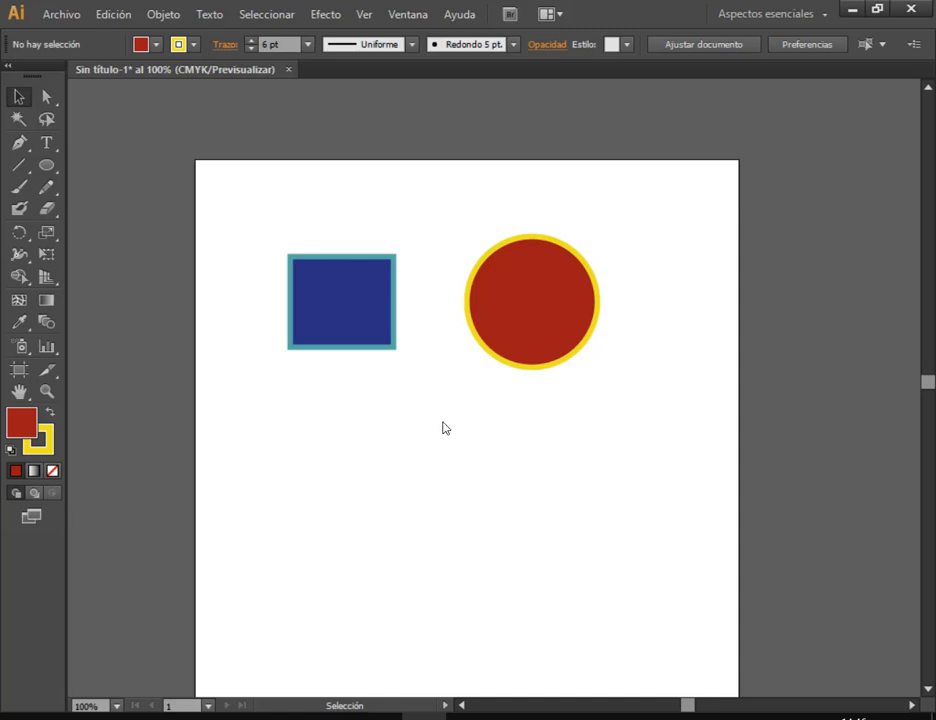
click(378, 332)
click(514, 326)
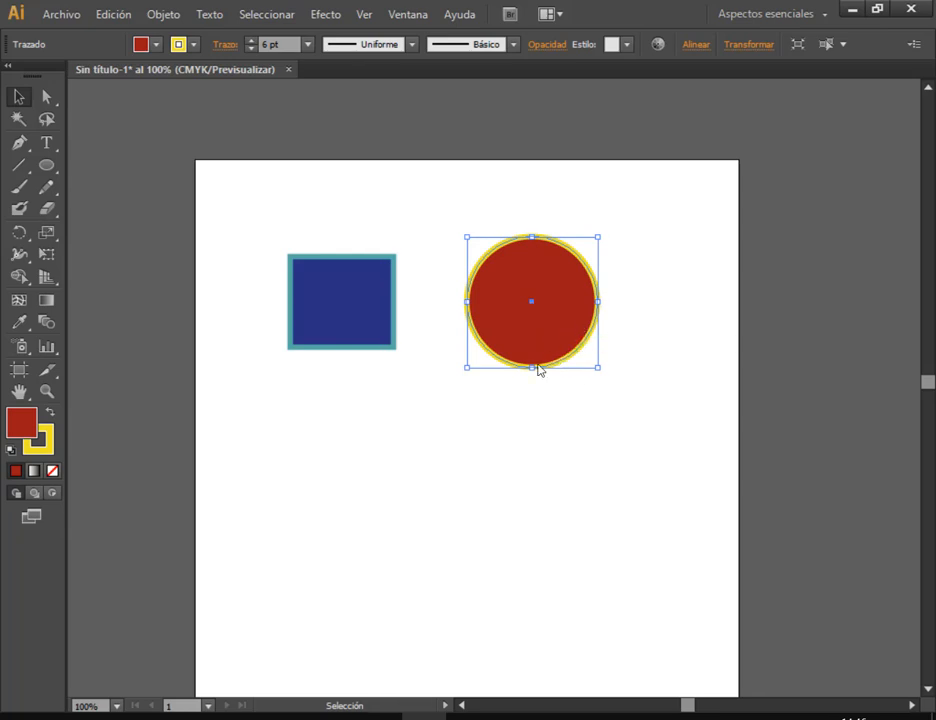
key(a)
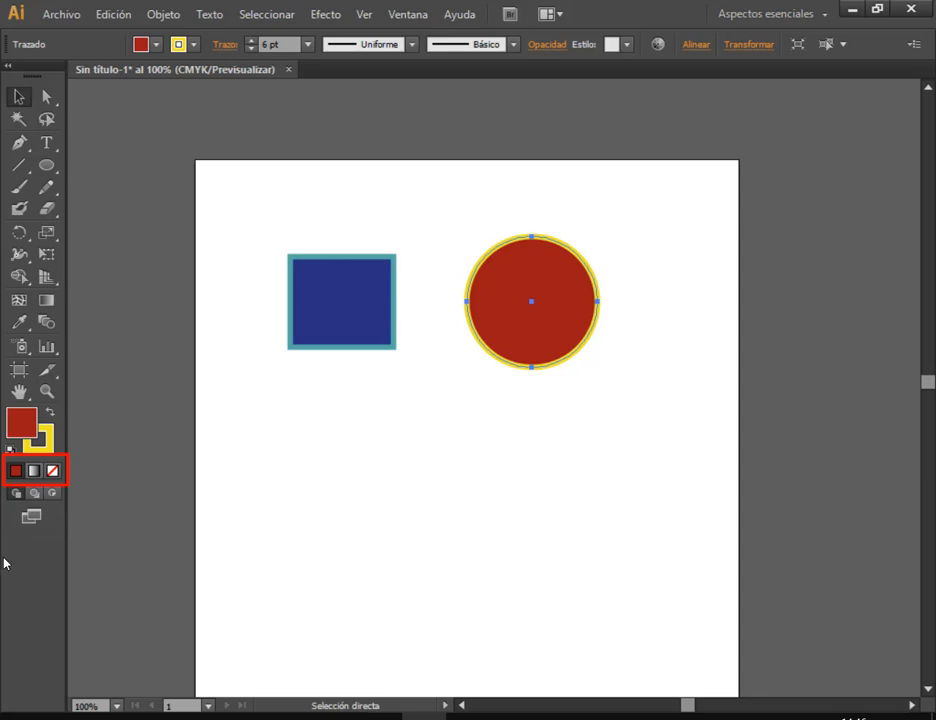
drag(5, 556, 14, 479)
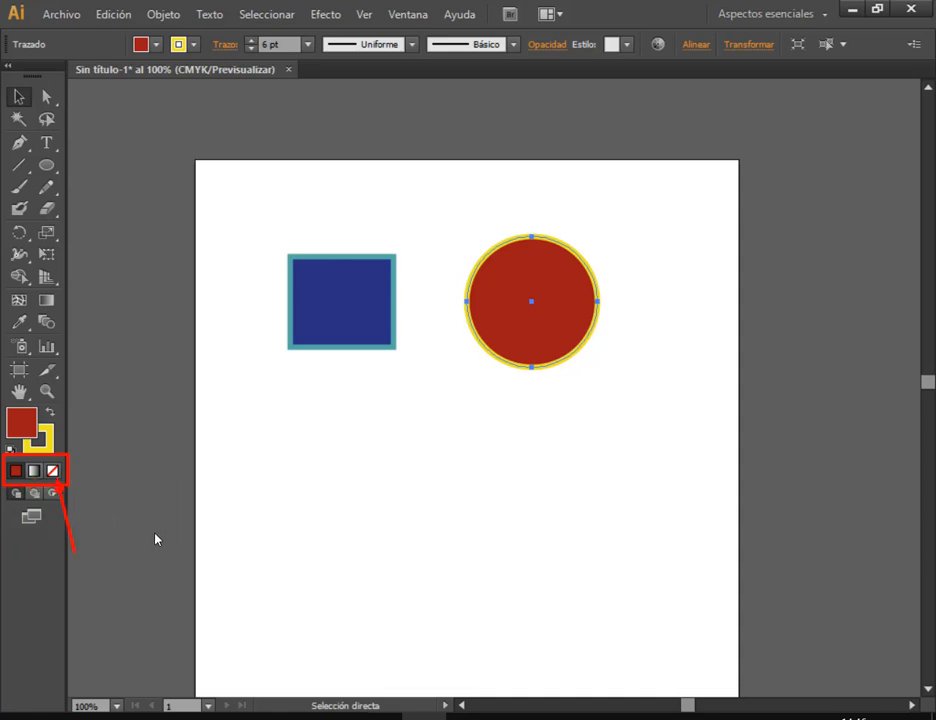
key(v)
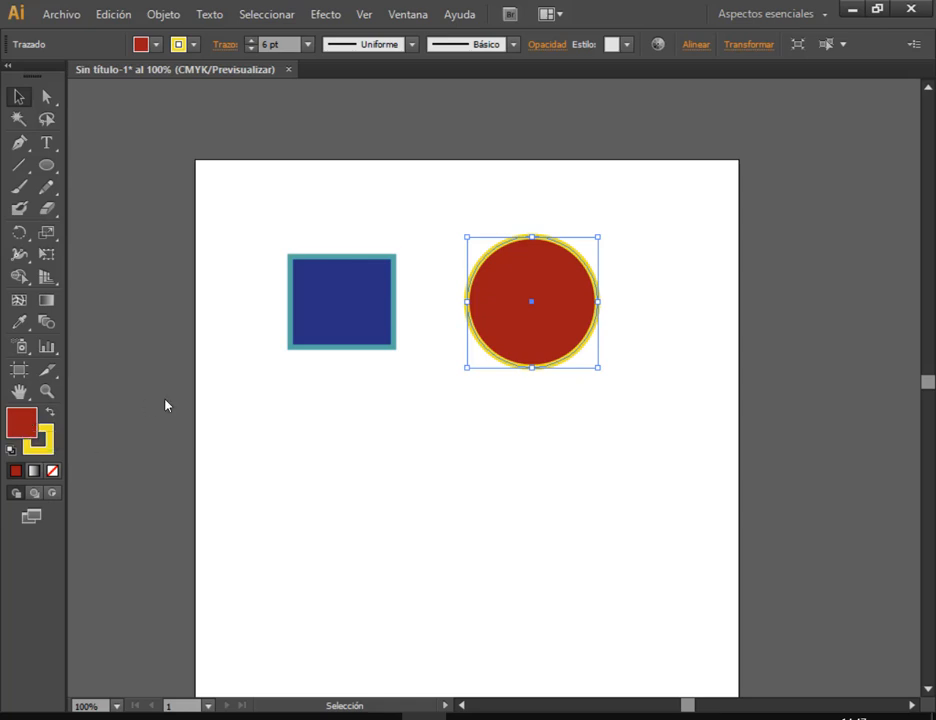
Remove the fill from the red circle and undo the removal
click(51, 476)
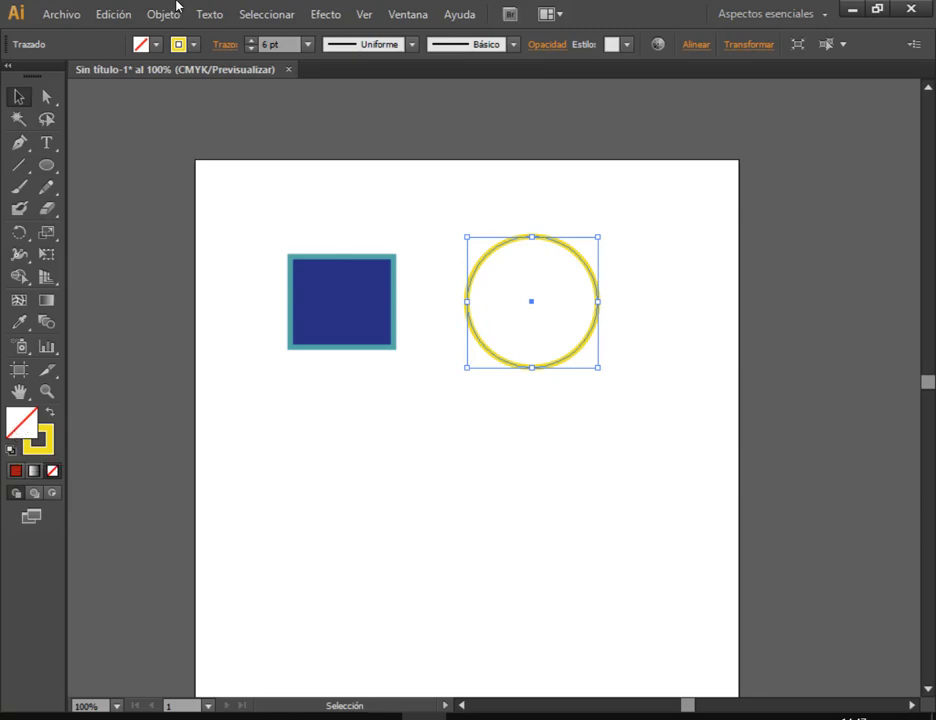
click(115, 15)
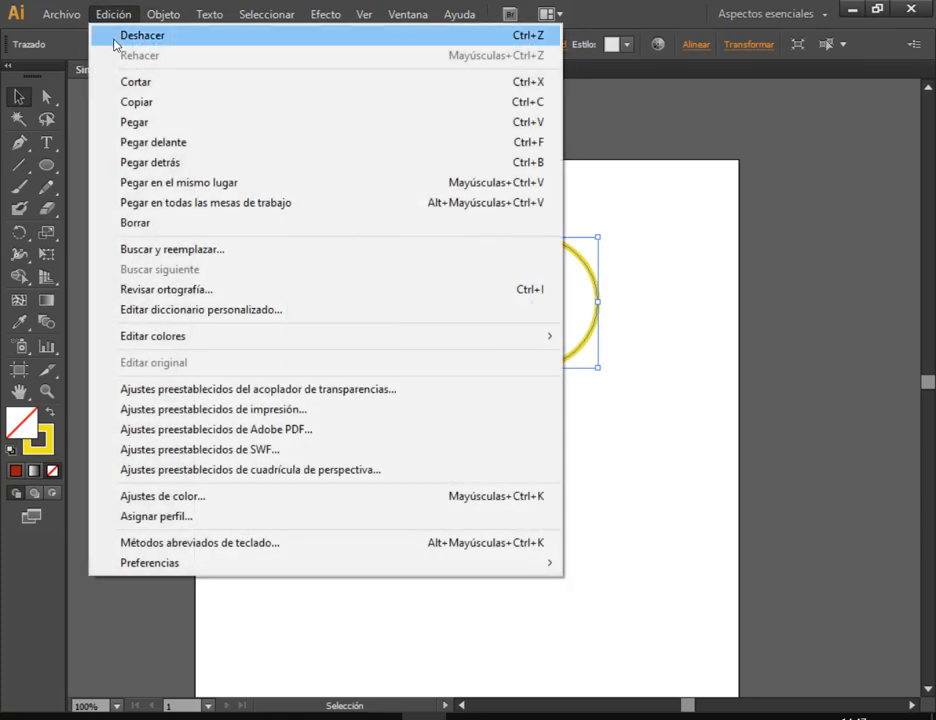
click(112, 36)
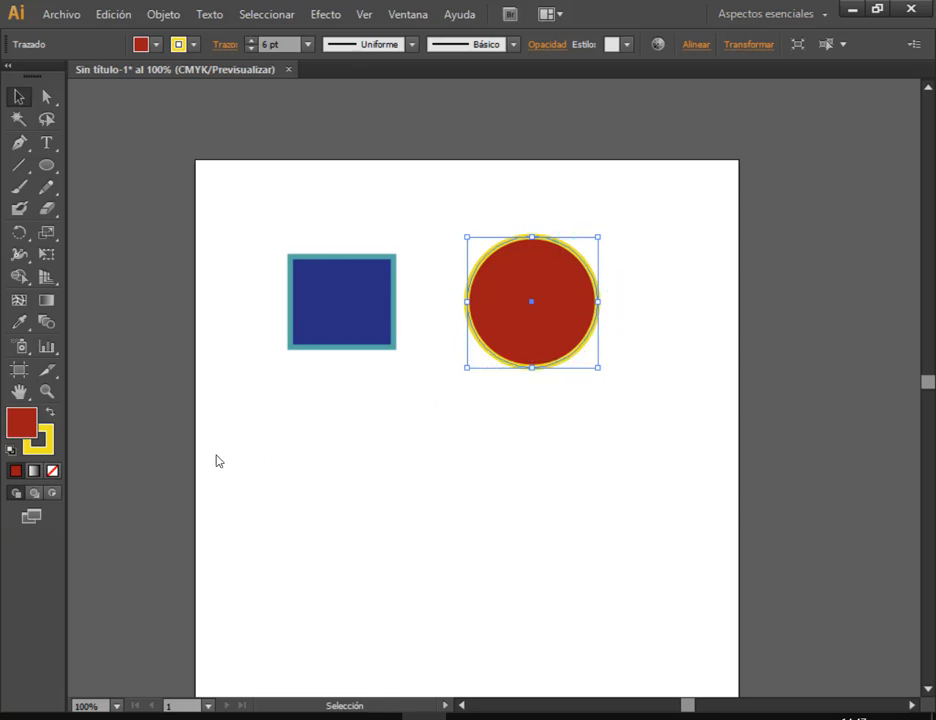
Remove the stroke from the red circle, moving the floating colour settings clear of the shapes
click(46, 437)
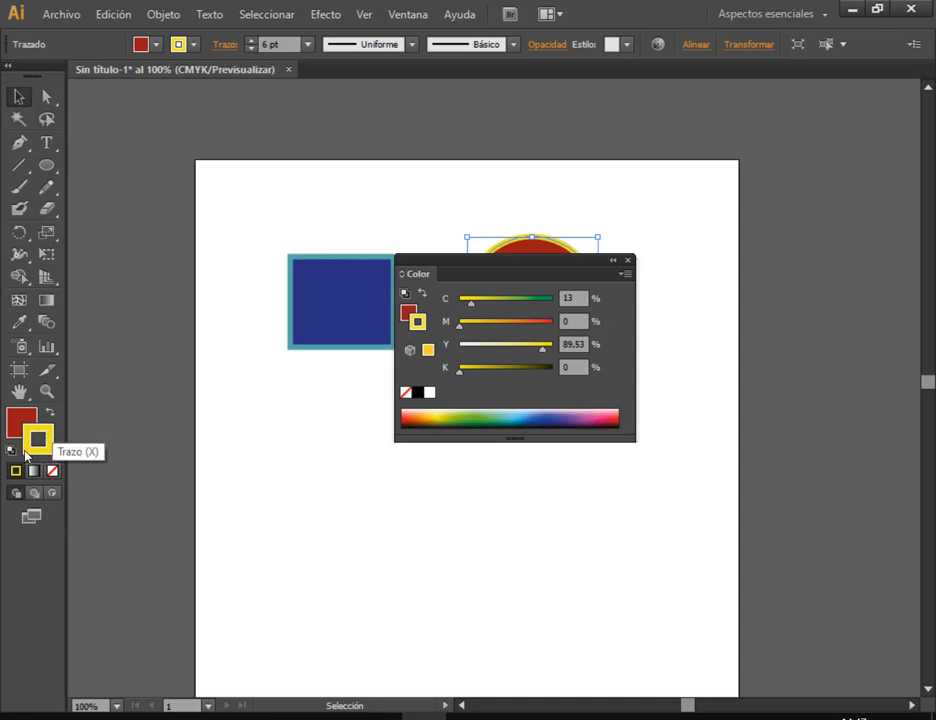
drag(485, 263, 827, 244)
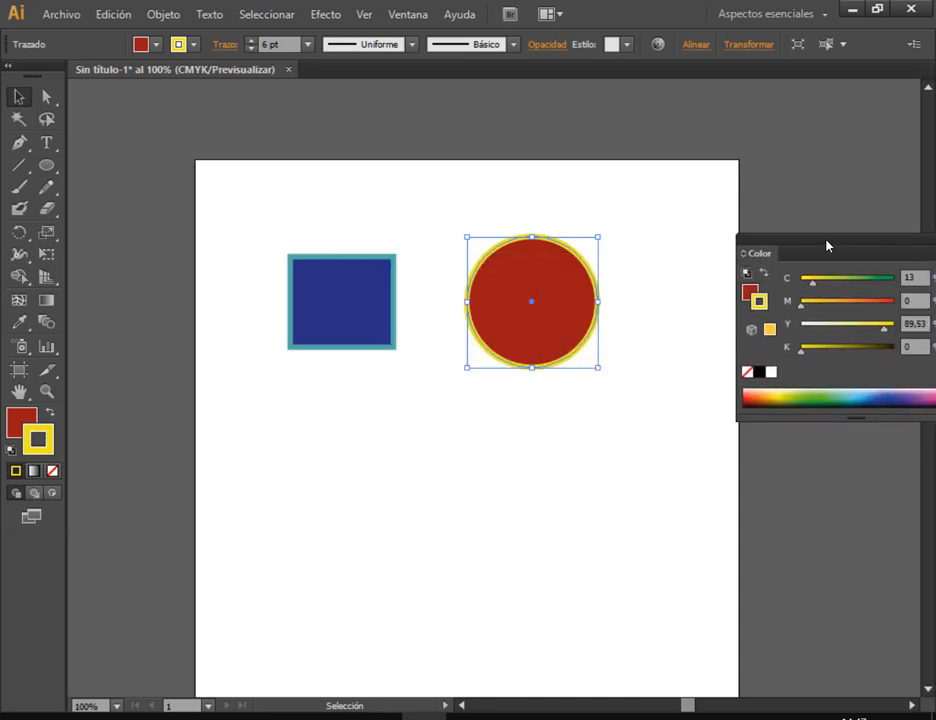
click(53, 472)
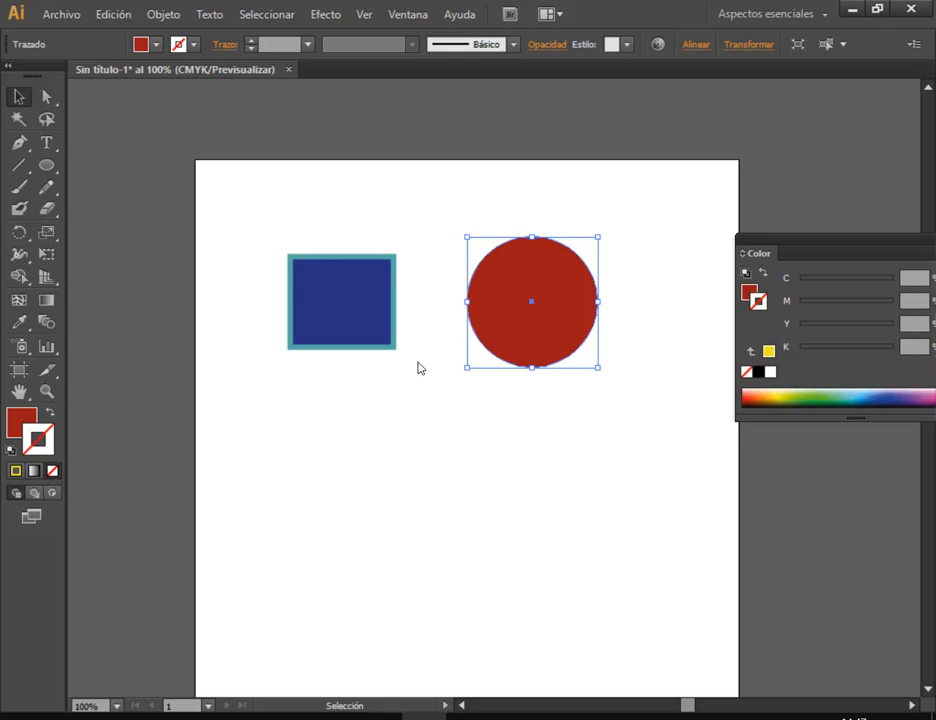
Remove the fill from the blue rectangle, leaving only its teal stroke, and deselect it
click(353, 296)
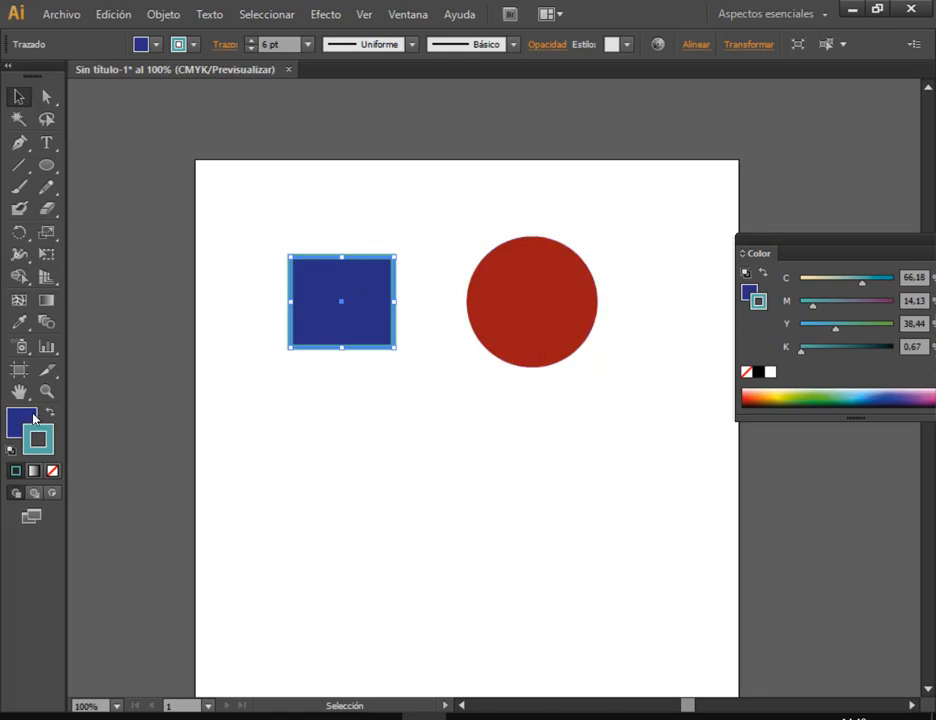
key(x)
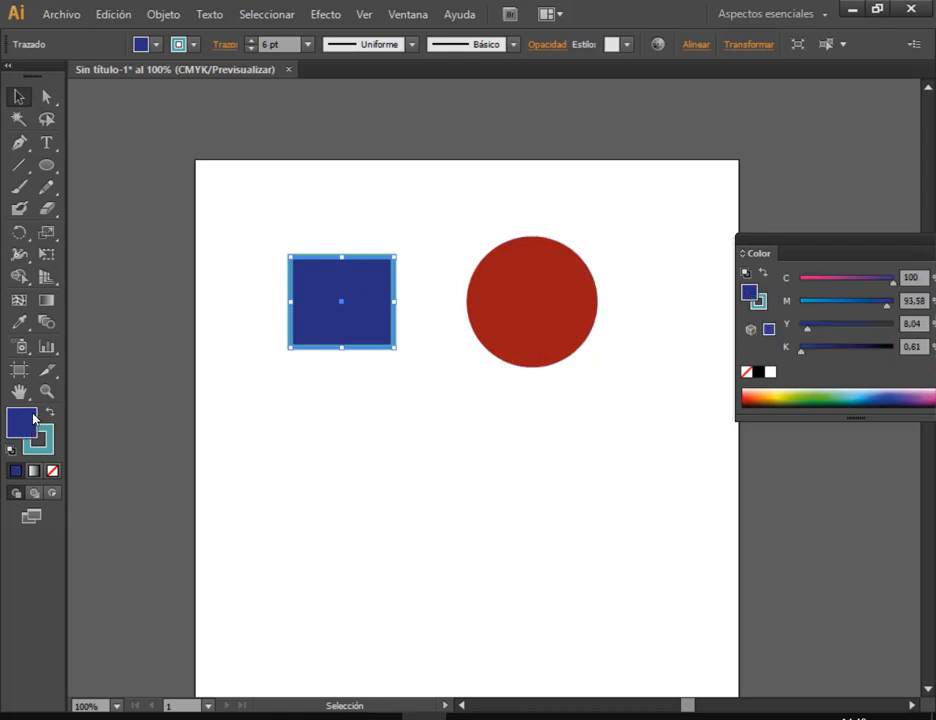
click(58, 473)
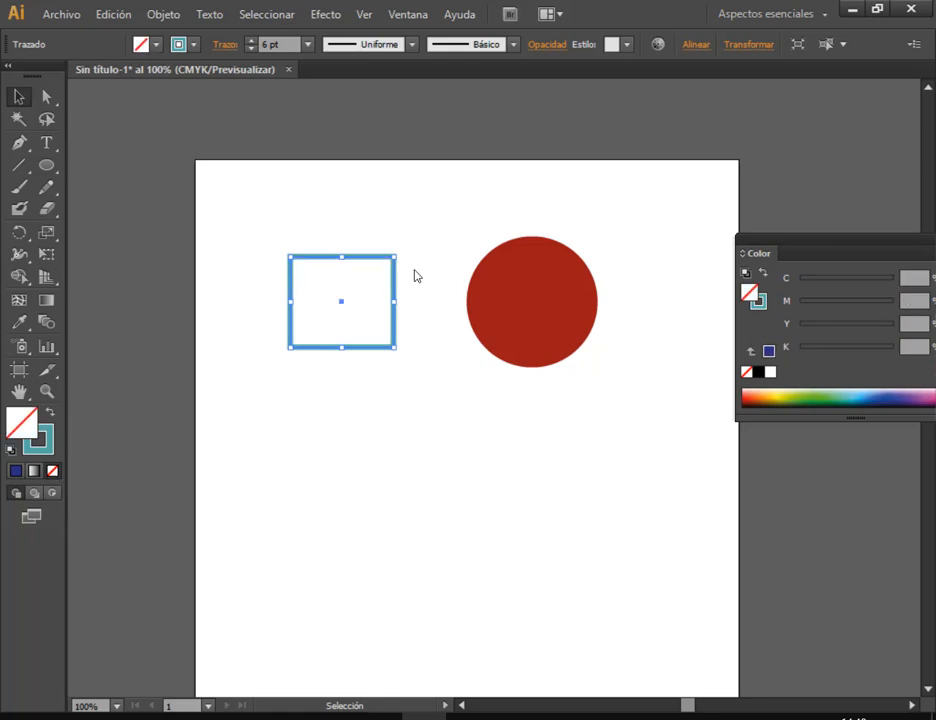
click(425, 352)
Move the red circle close to the artboard's top edge and place the teal rectangle outline below and to the left of it
drag(397, 318, 523, 363)
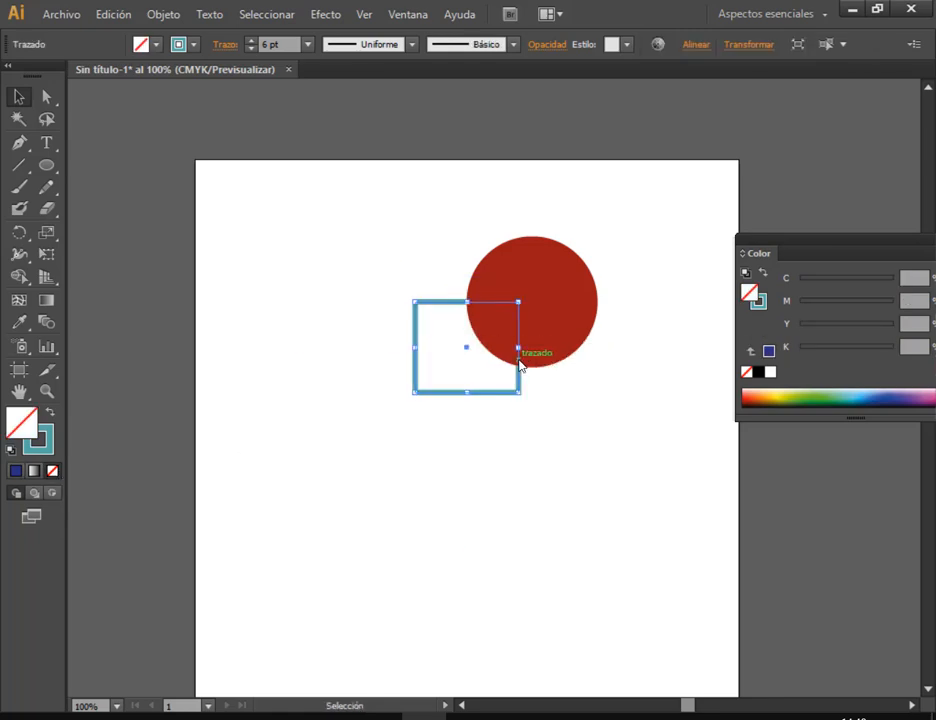
drag(449, 333, 261, 192)
click(386, 295)
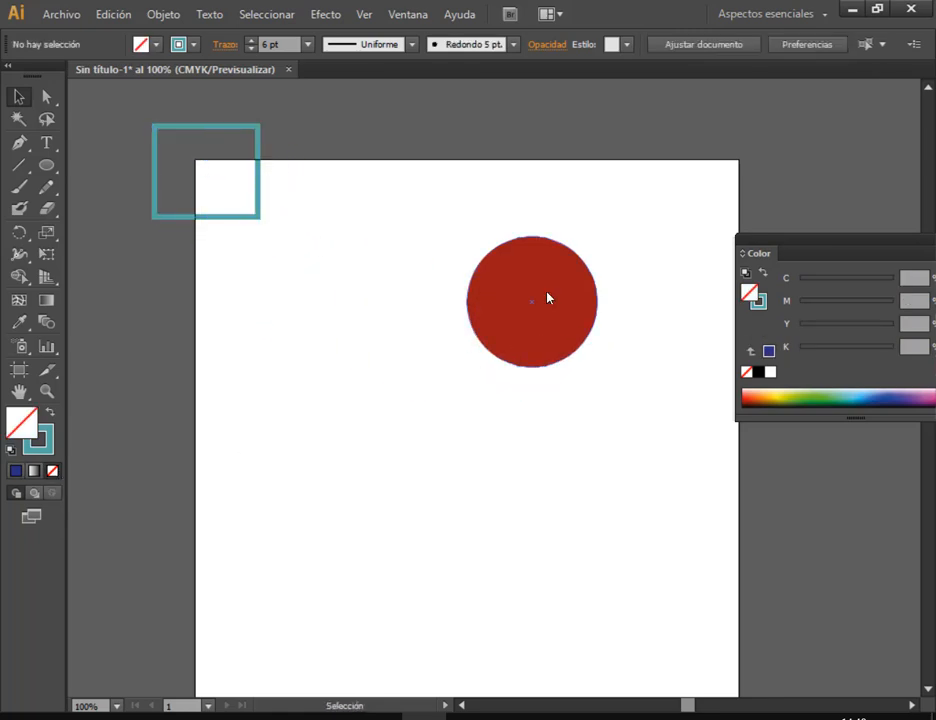
drag(557, 290, 413, 236)
click(648, 215)
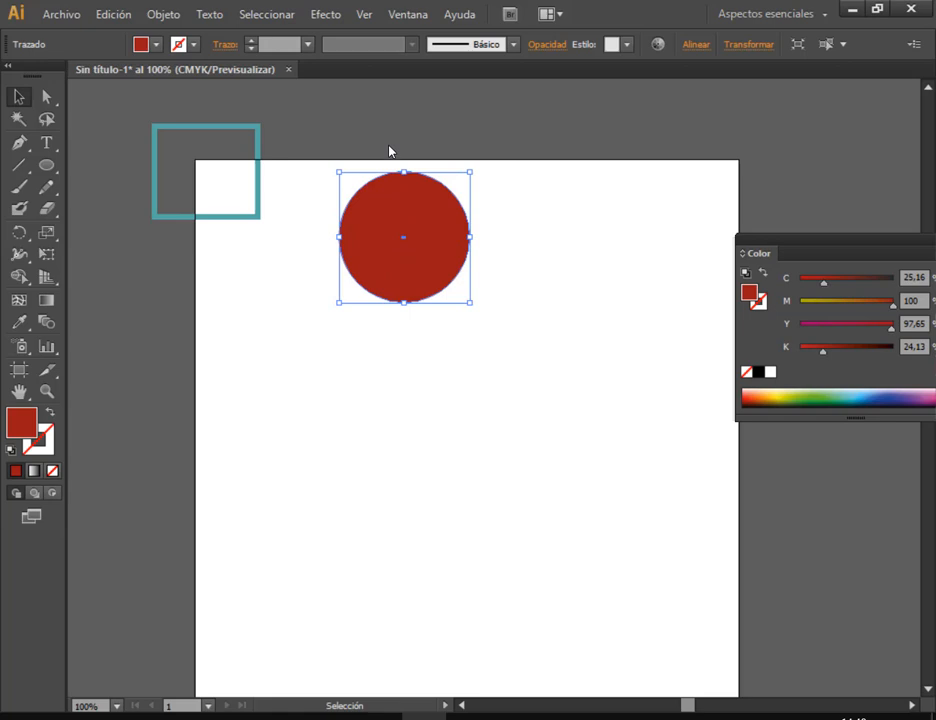
drag(257, 144, 237, 139)
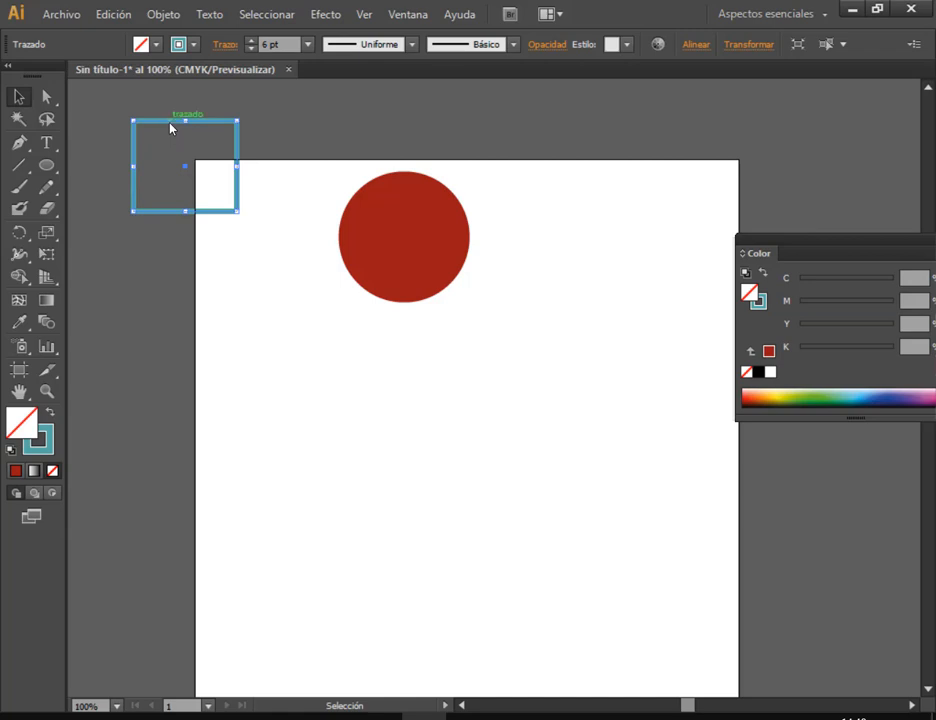
mouse_move(171, 121)
mouse_down()
mouse_move(299, 382)
mouse_move(288, 290)
mouse_up()
click(449, 386)
click(481, 332)
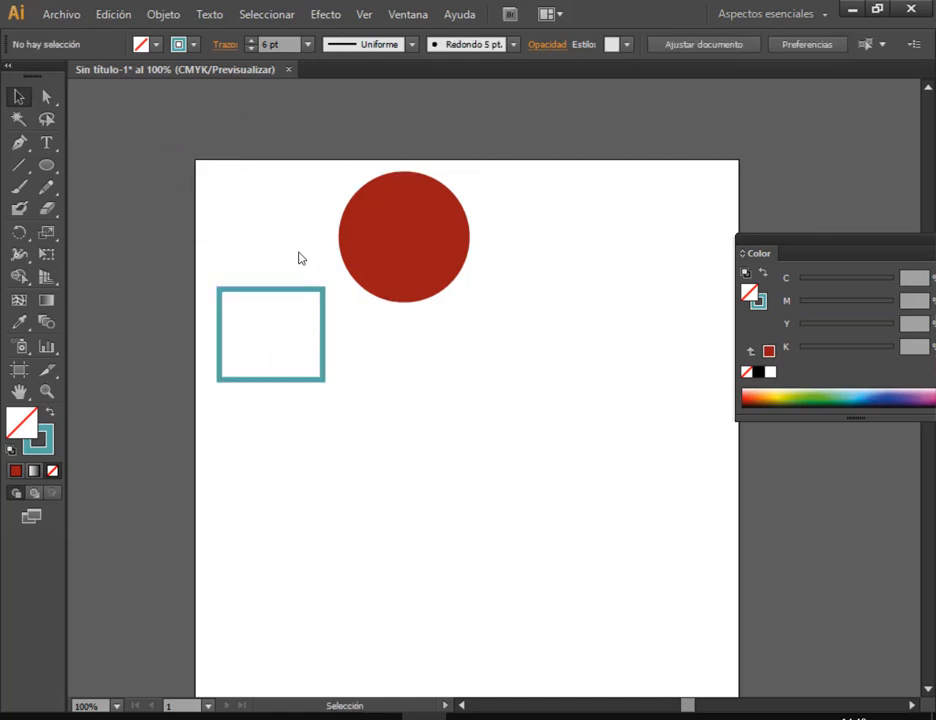
Pick up the red circle's fill and no-stroke settings and draw a five-pointed star on the right half of the artboard
click(385, 243)
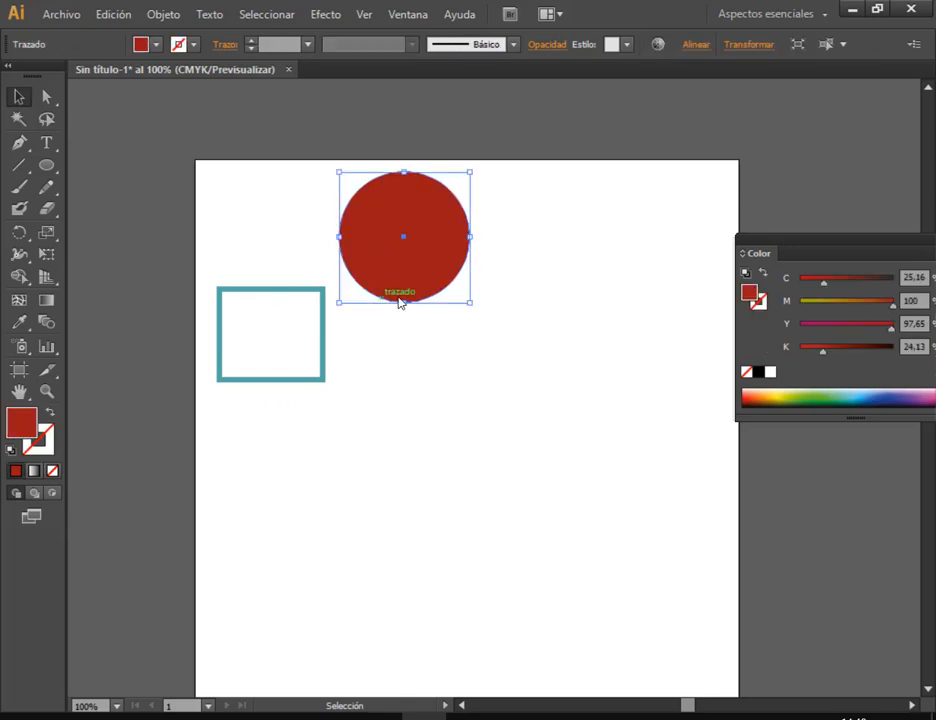
click(391, 372)
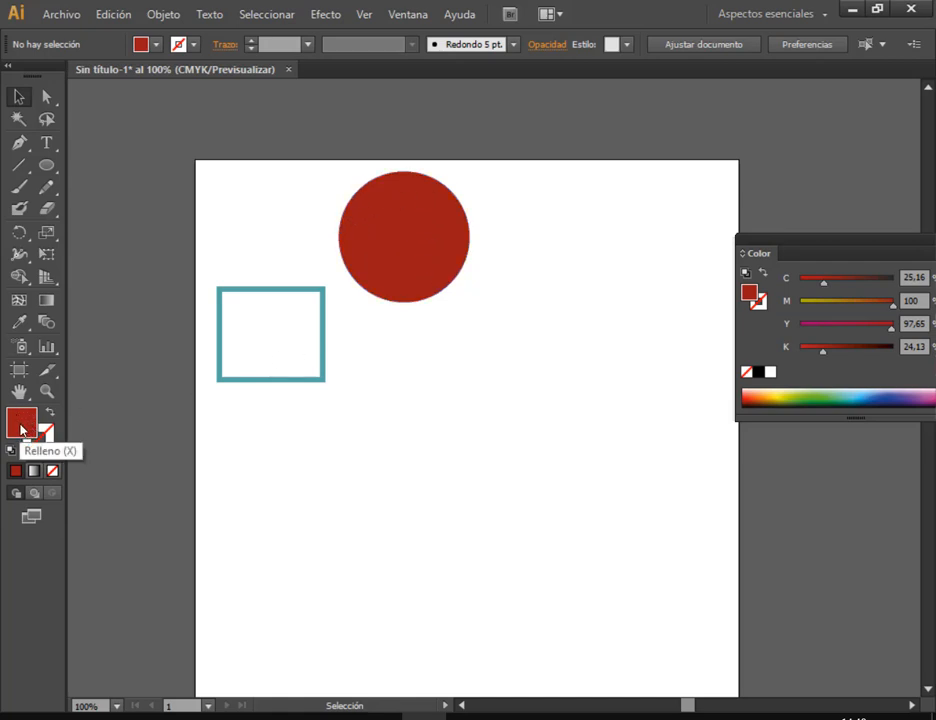
drag(46, 165, 128, 251)
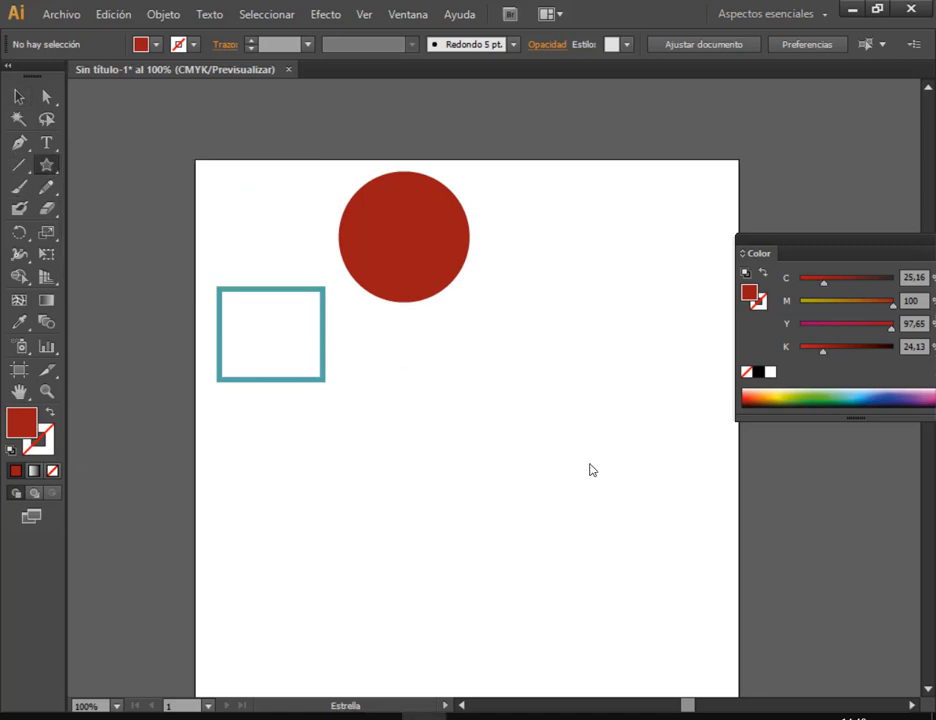
drag(602, 406, 637, 455)
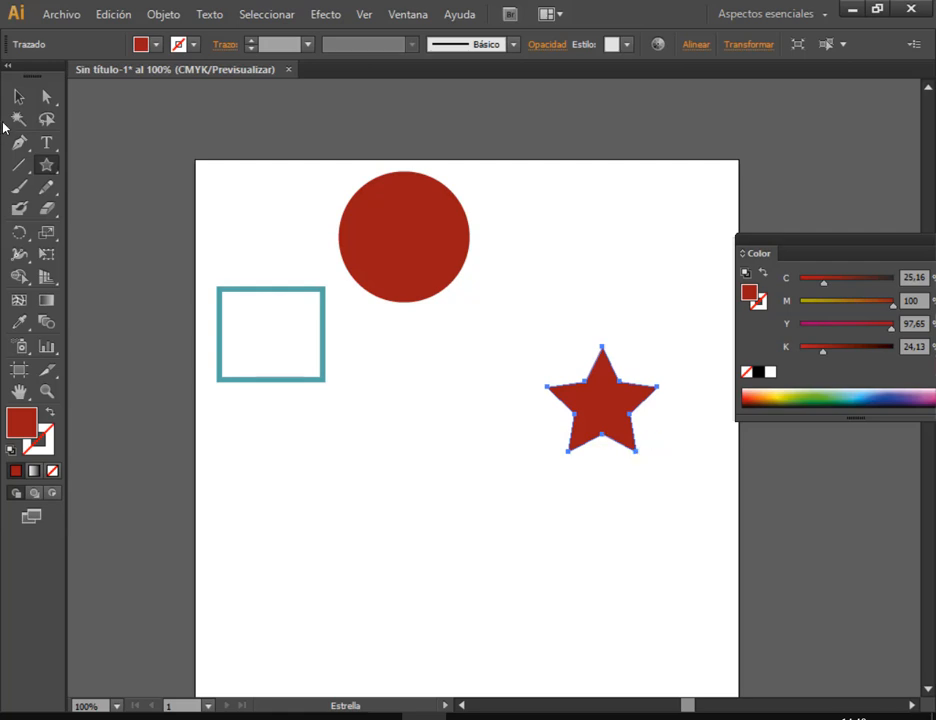
click(19, 96)
click(379, 346)
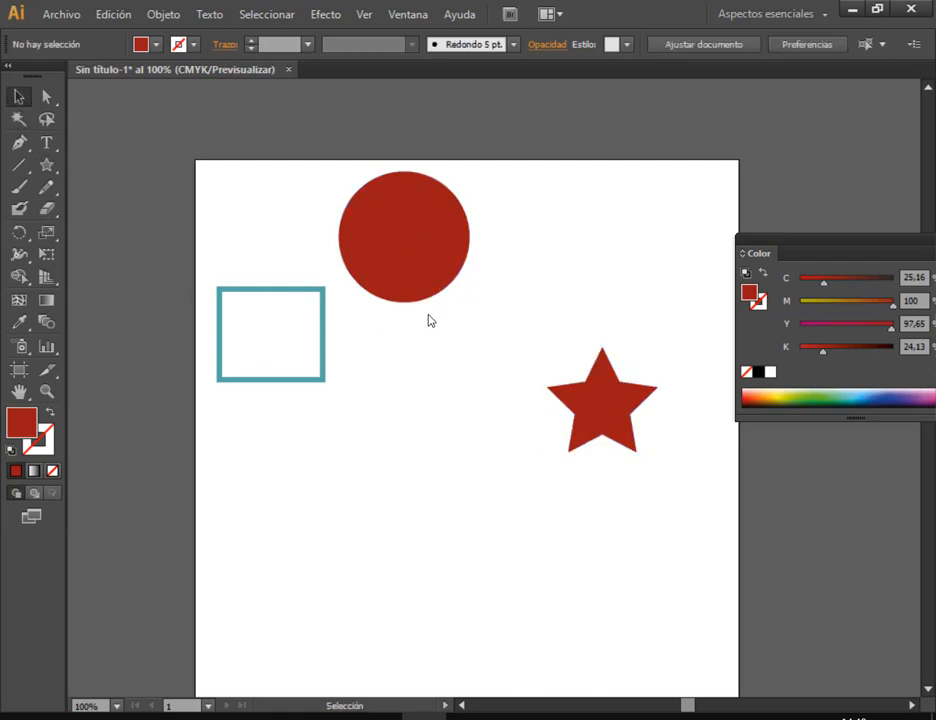
Pick up the teal rectangle's no-fill and 6 pt stroke settings and draw a pentagon below the existing shapes
click(270, 291)
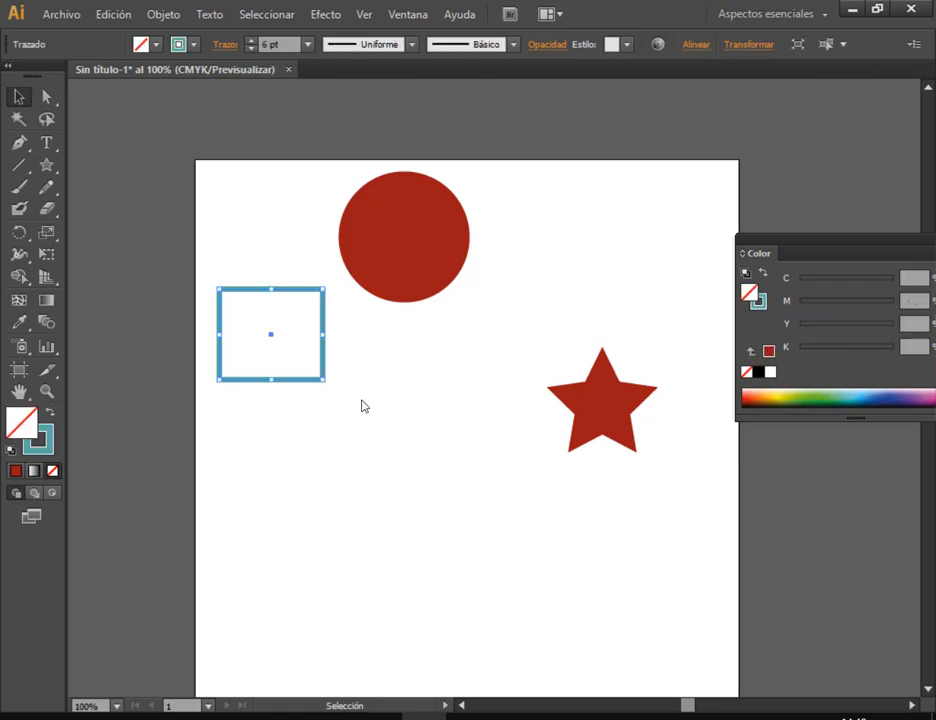
drag(46, 165, 134, 231)
drag(373, 525, 426, 568)
click(18, 96)
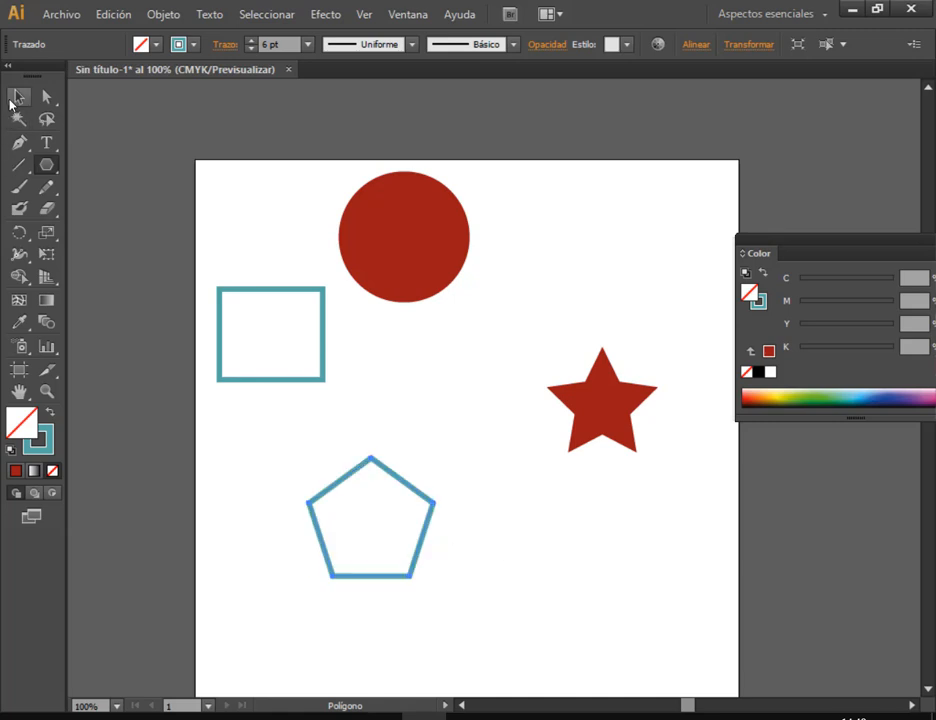
click(432, 379)
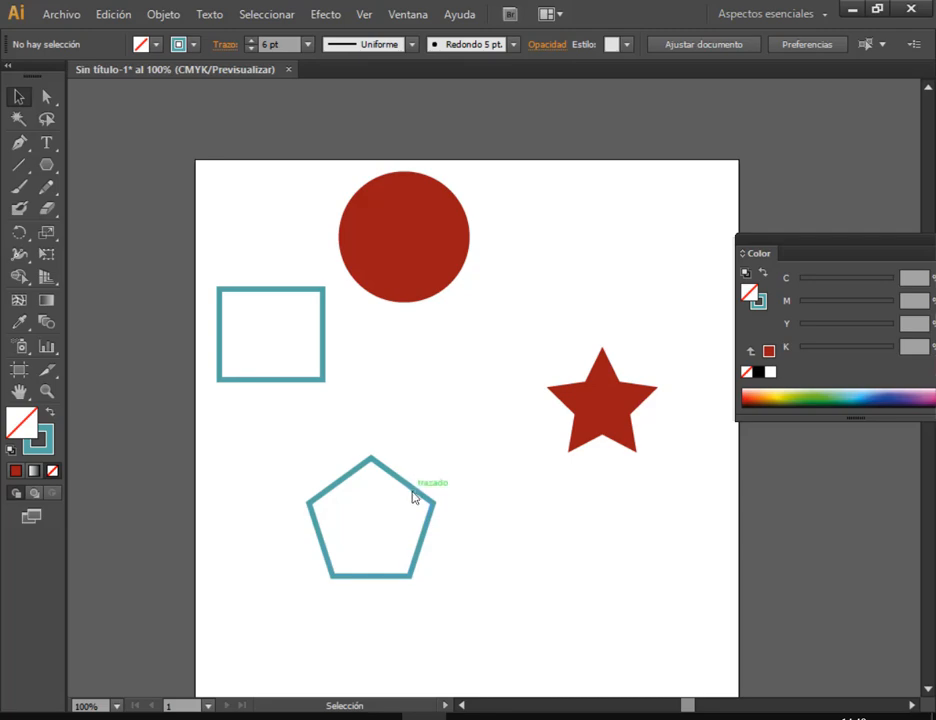
Move the pentagon directly below the teal rectangle and the star to the lower right of the red circle, and deselect everything
drag(416, 491, 251, 468)
drag(618, 401, 618, 176)
click(628, 331)
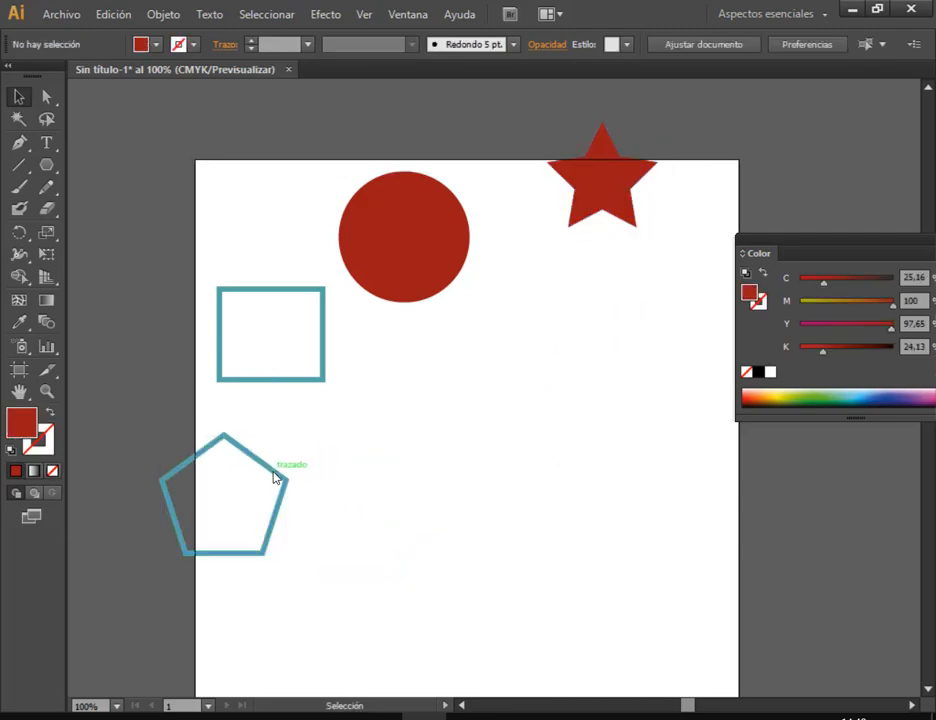
drag(276, 476, 334, 456)
drag(585, 198, 532, 340)
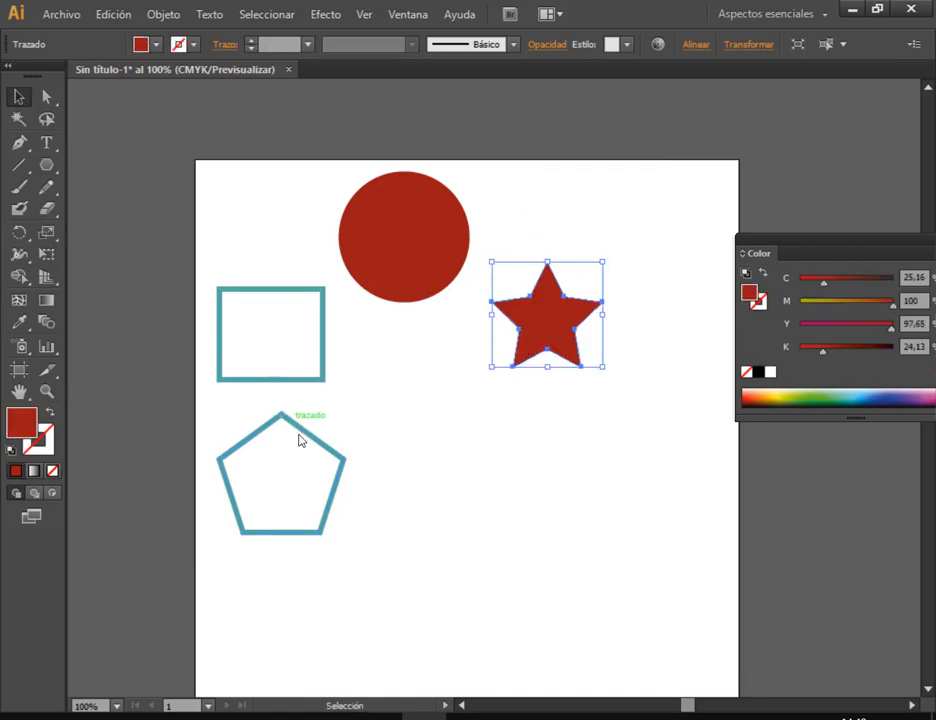
click(421, 432)
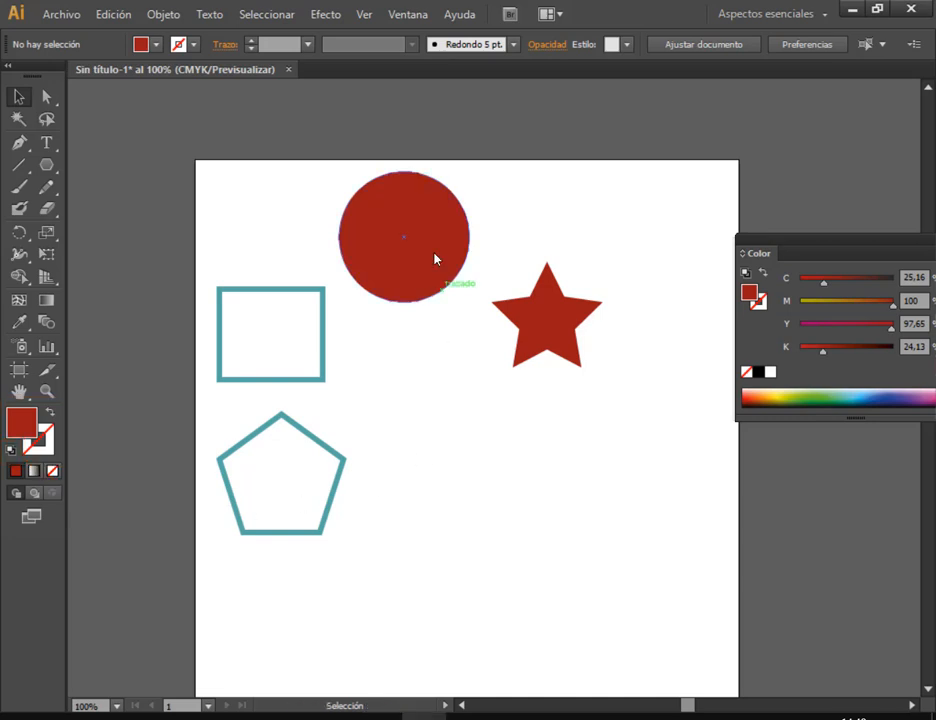
Restore the default white fill and black 1 pt stroke and draw a rounded rectangle below the star
click(11, 455)
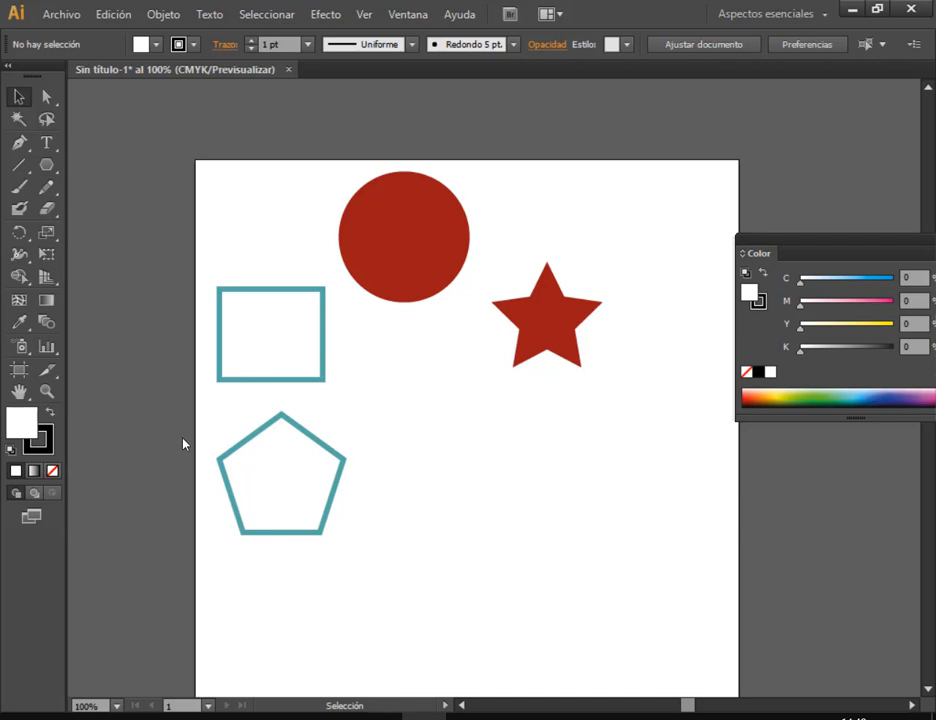
click(46, 165)
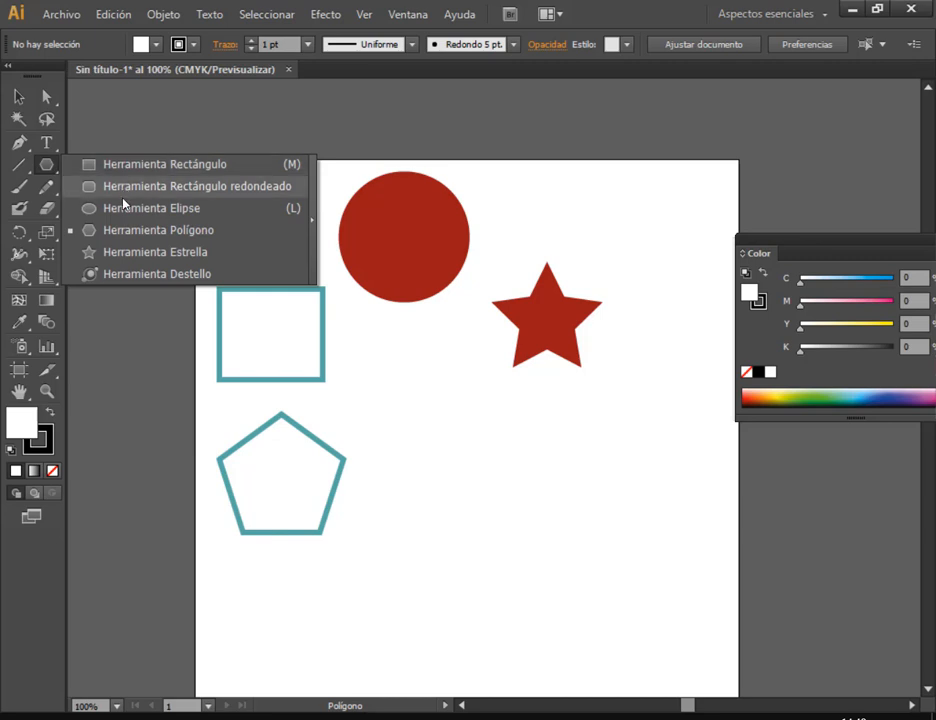
click(160, 187)
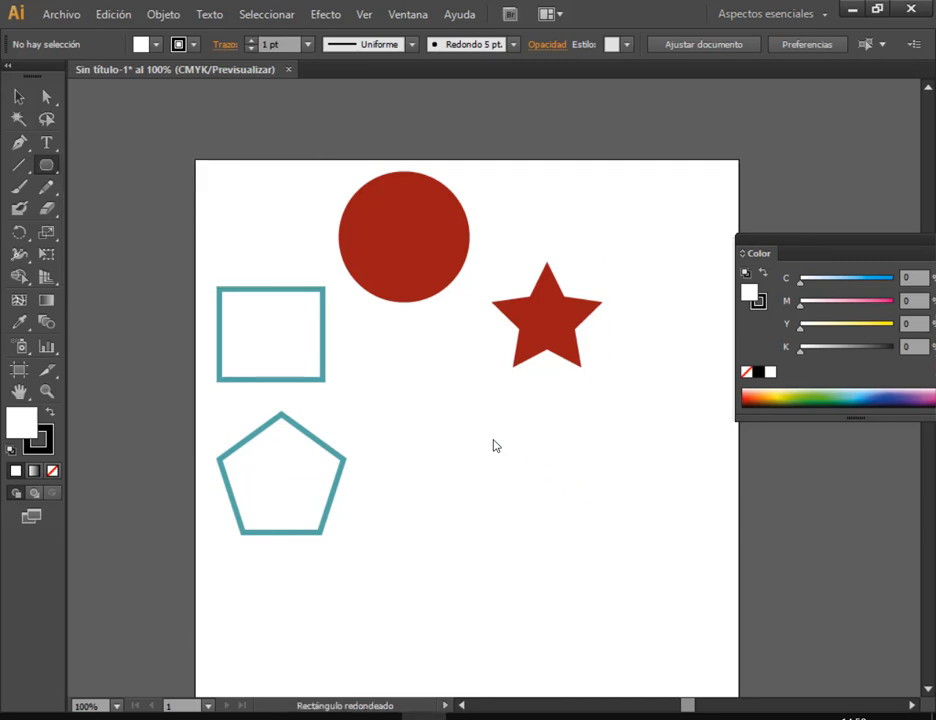
drag(493, 439, 629, 553)
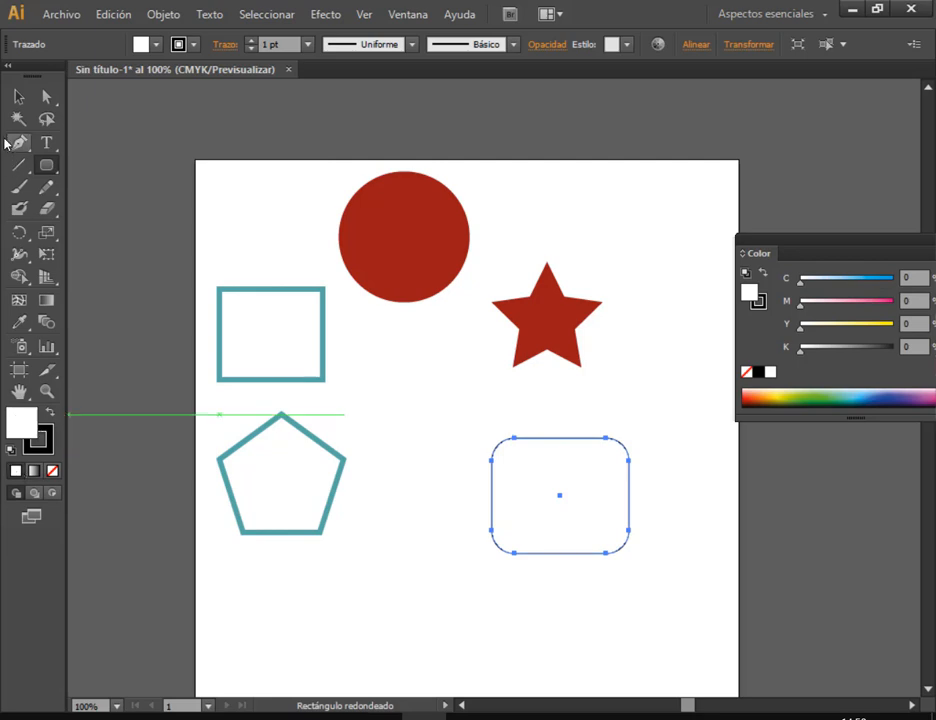
click(18, 97)
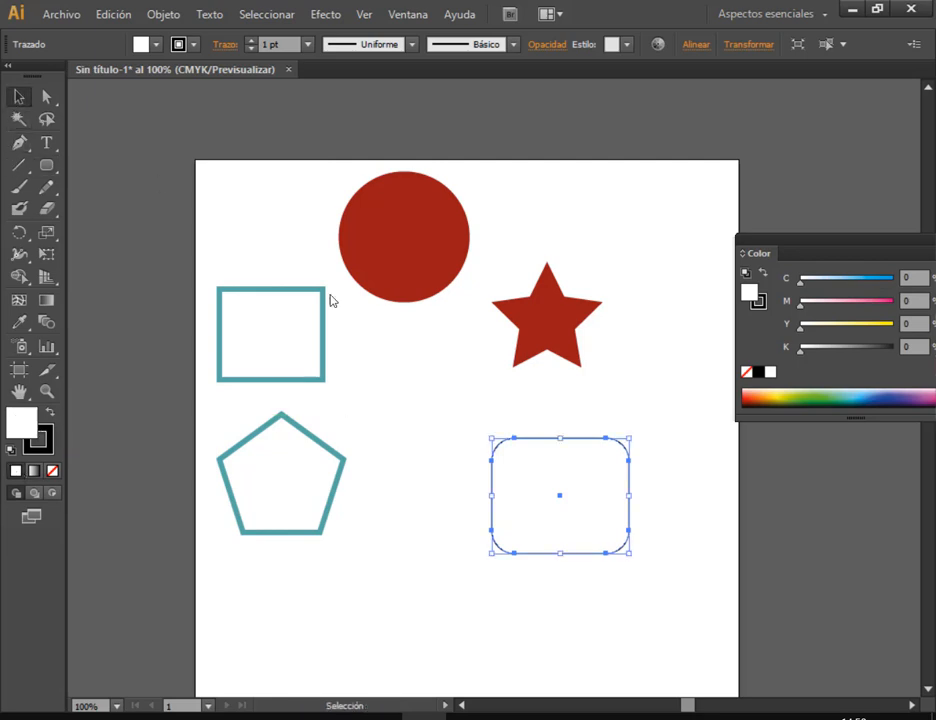
Move the white rounded rectangle slightly to the left and fill it with the red-orange swatch
click(421, 413)
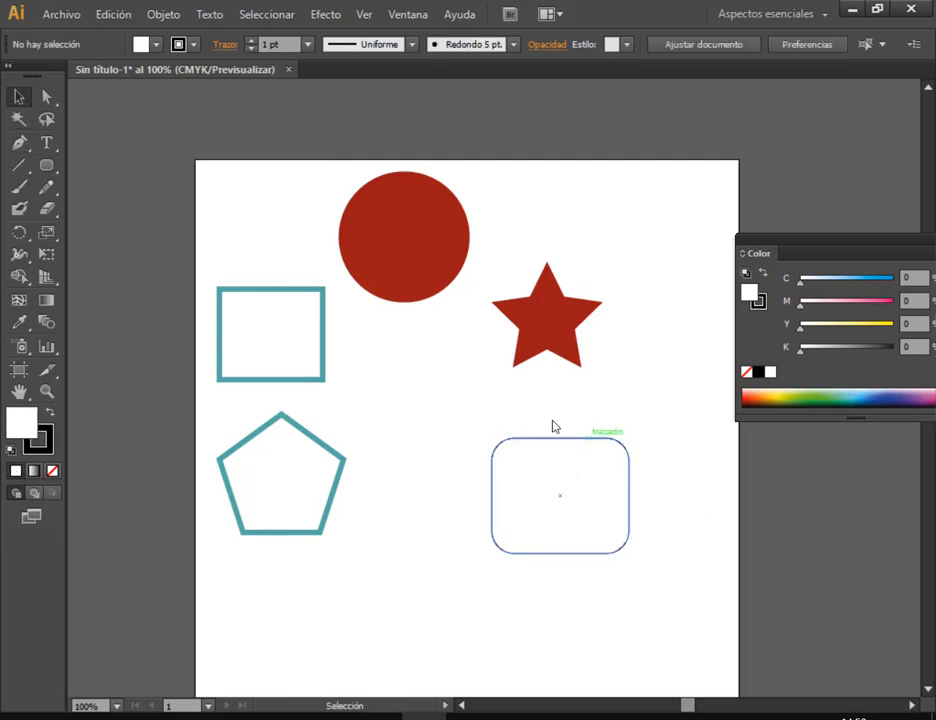
click(566, 515)
drag(565, 515, 504, 515)
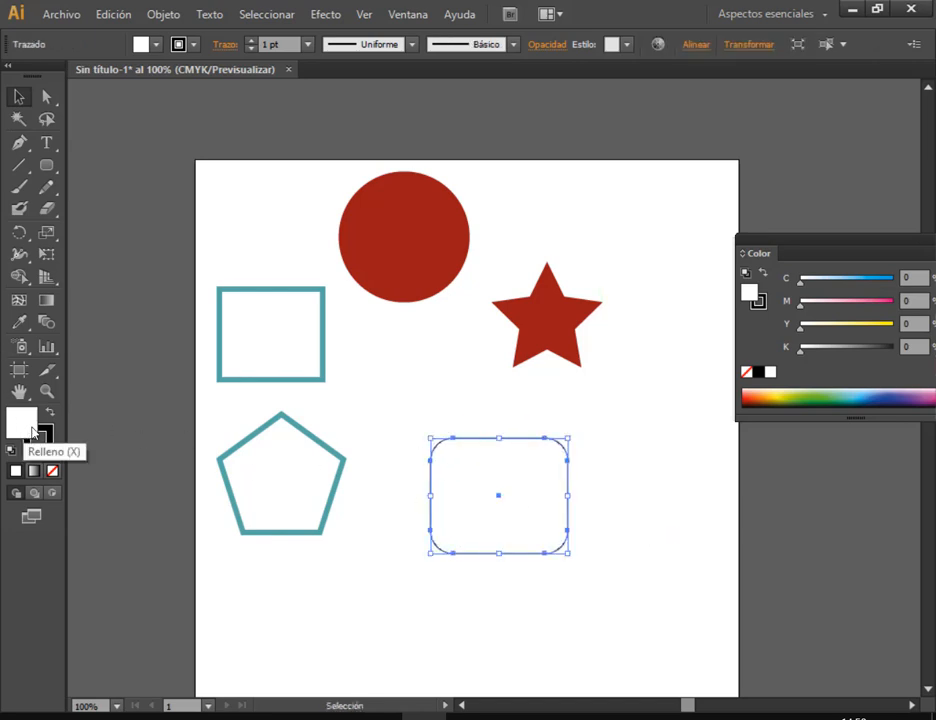
click(156, 44)
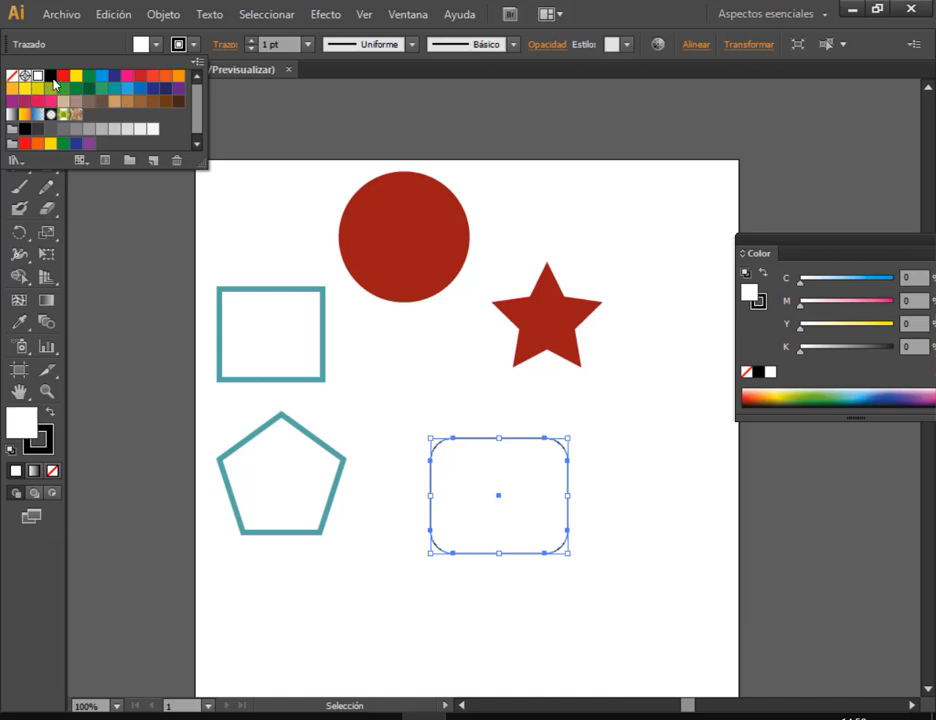
click(104, 89)
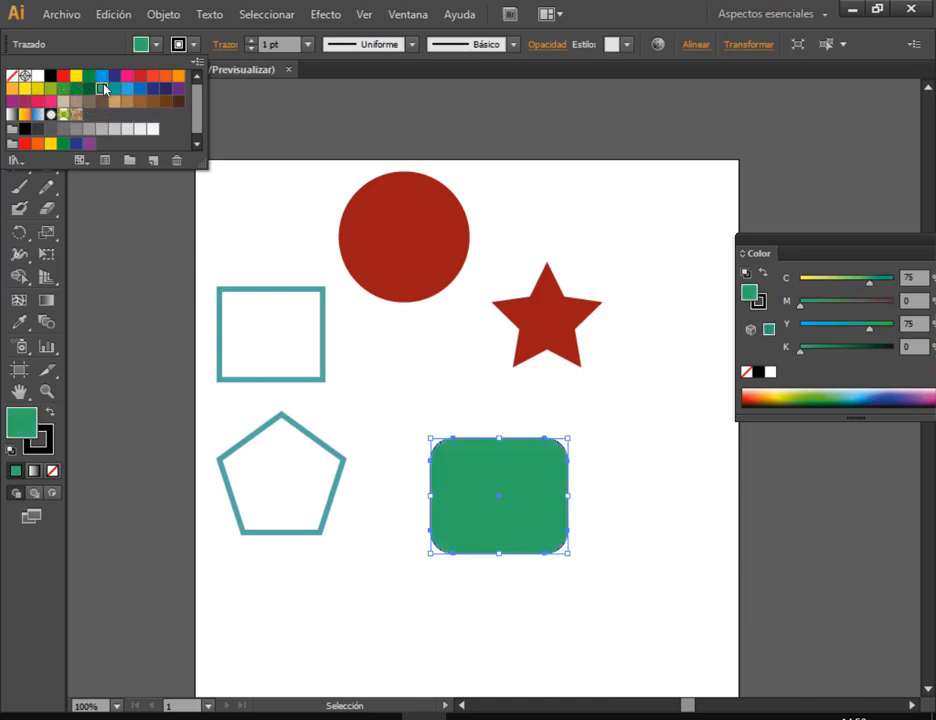
click(166, 75)
Give the rounded rectangle a green 3 pt stroke and deselect it
click(195, 45)
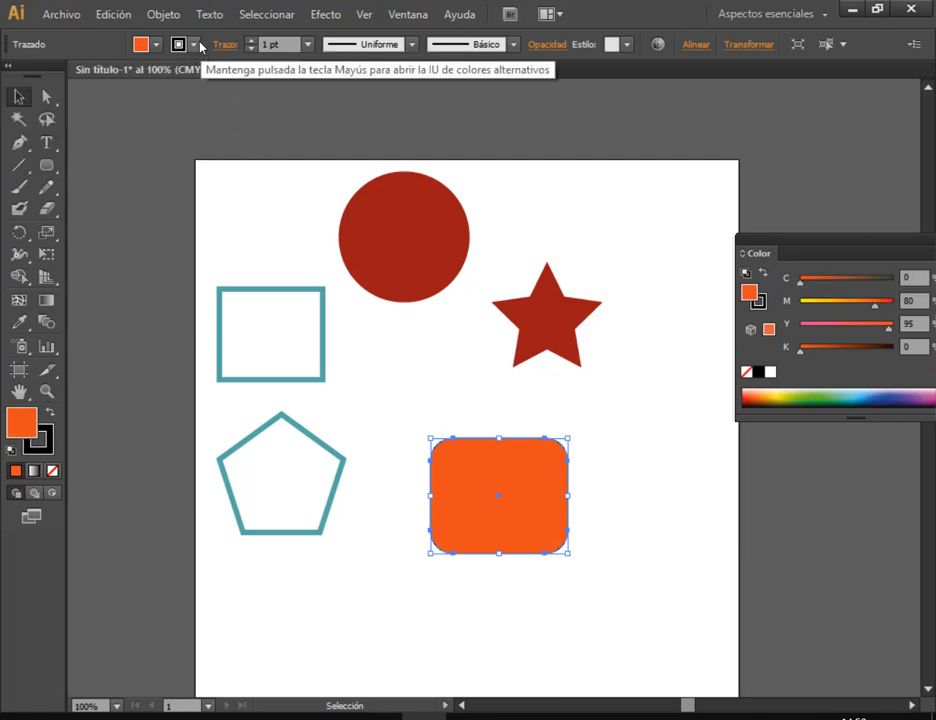
click(195, 45)
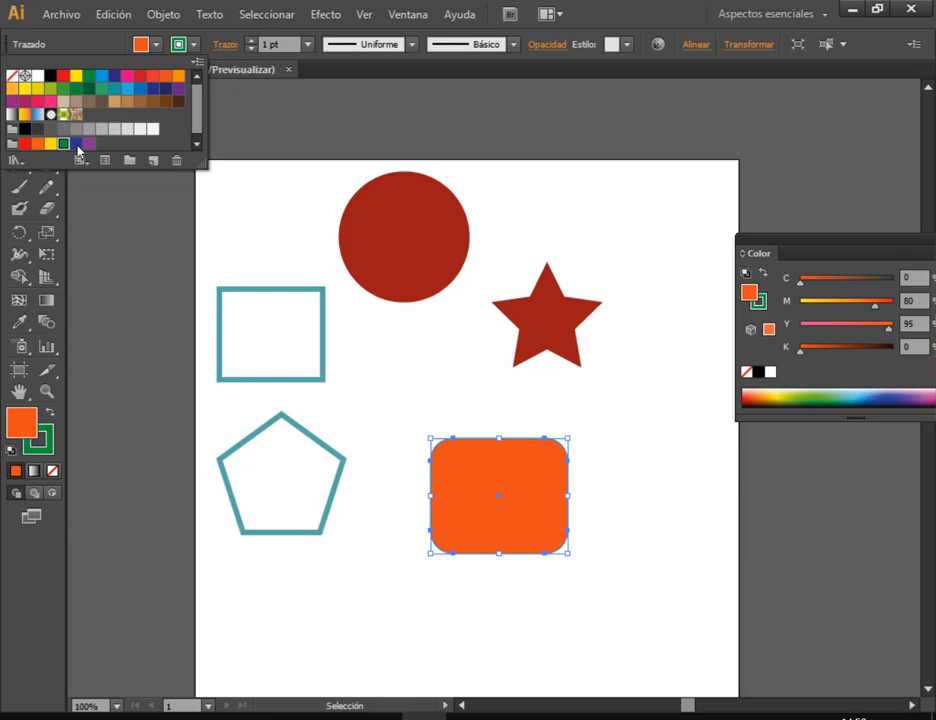
click(308, 47)
click(308, 47)
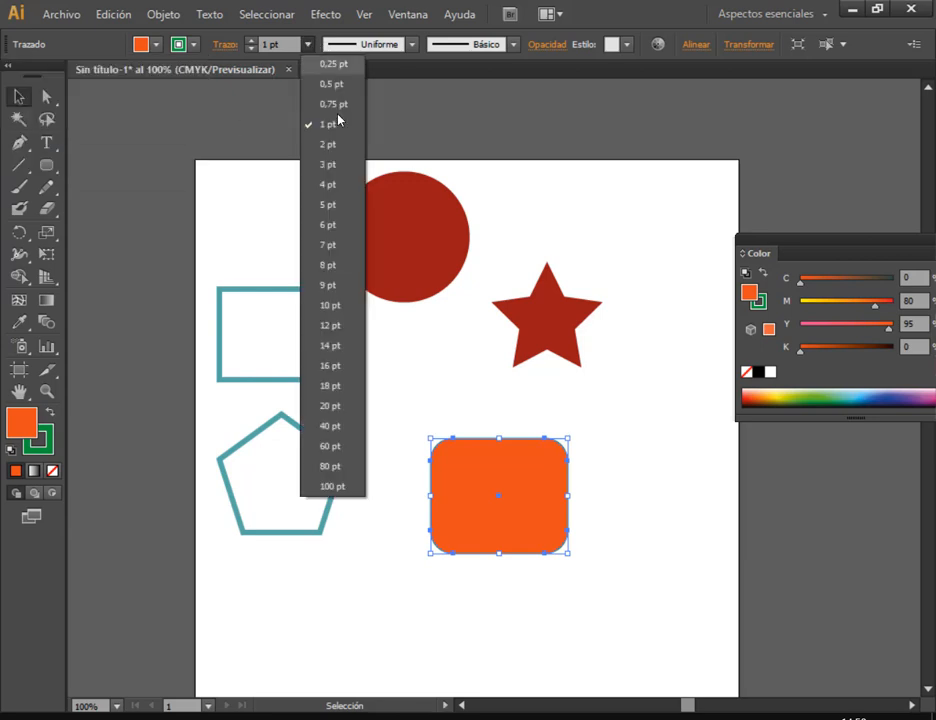
click(340, 161)
click(665, 543)
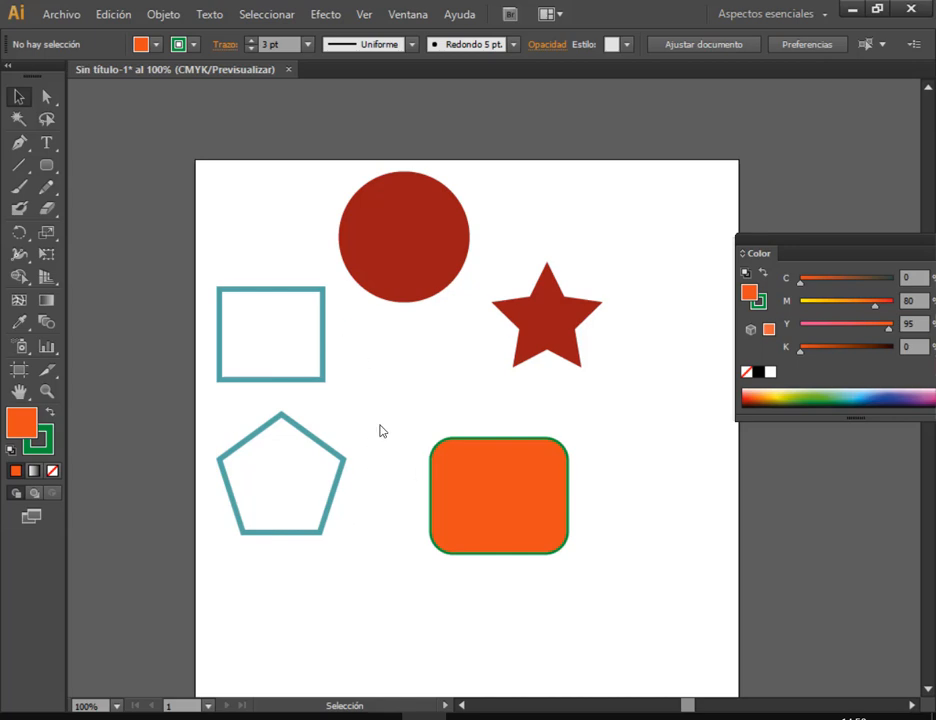
Check the settings of the circle and the rounded rectangle, and restore the default white fill and black 1 pt stroke with nothing selected
click(10, 452)
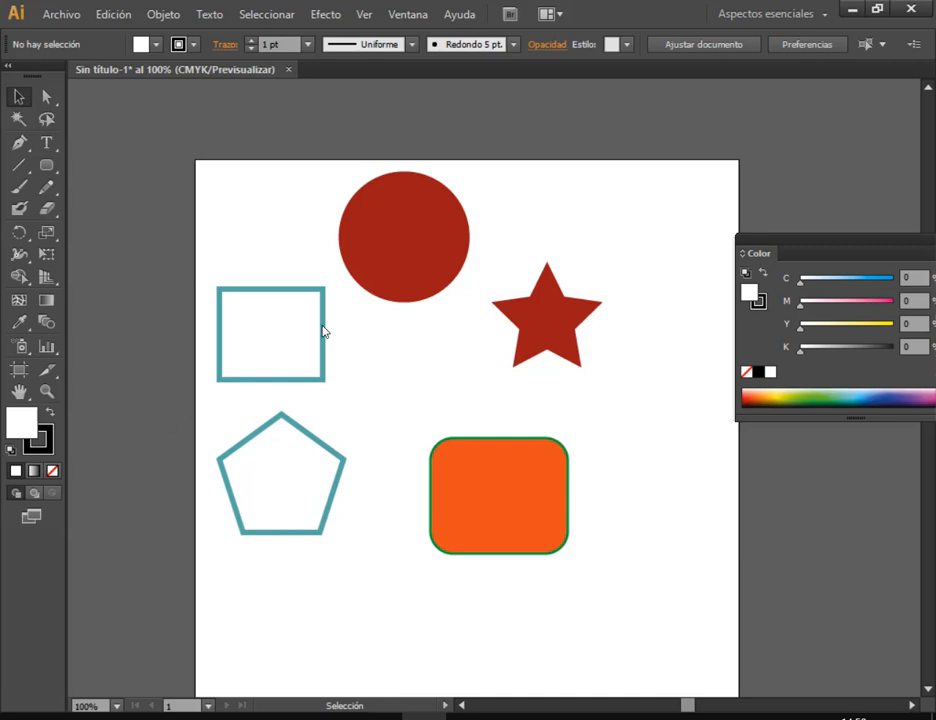
click(403, 230)
click(510, 483)
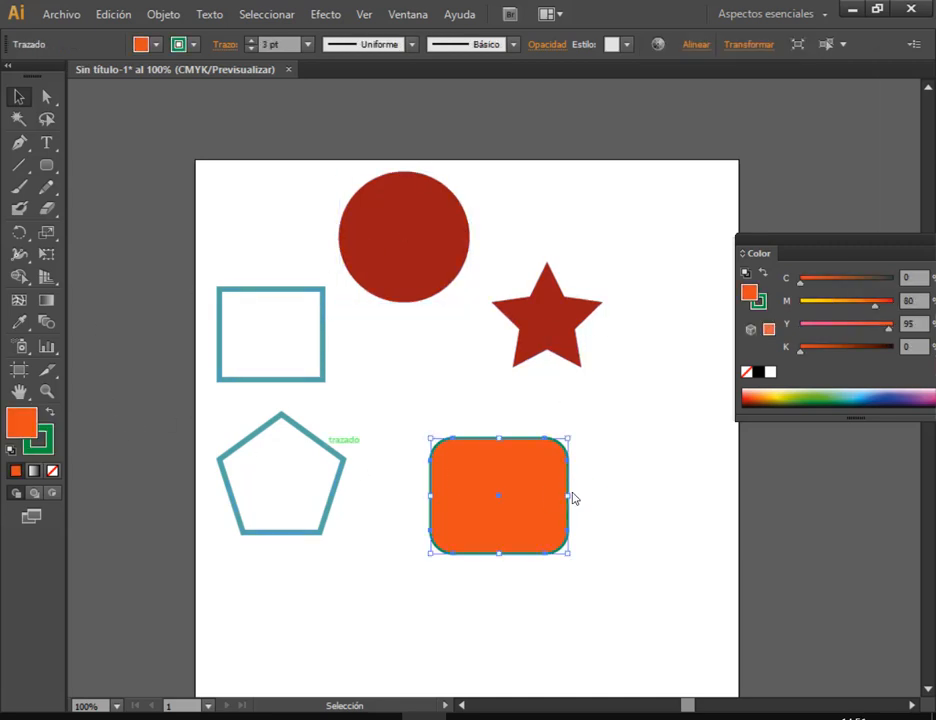
click(667, 380)
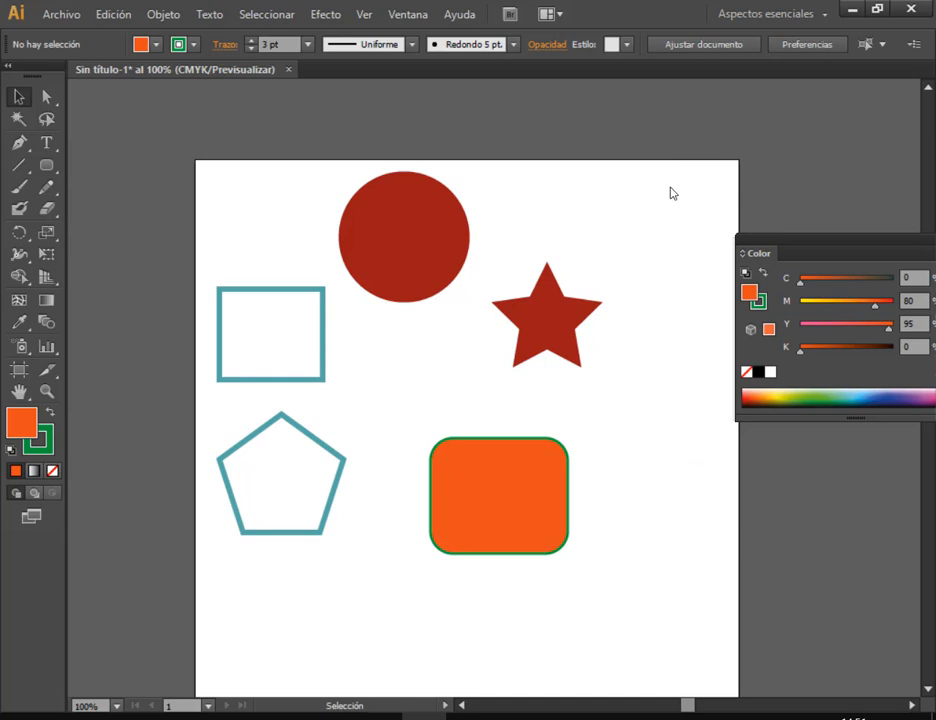
key(d)
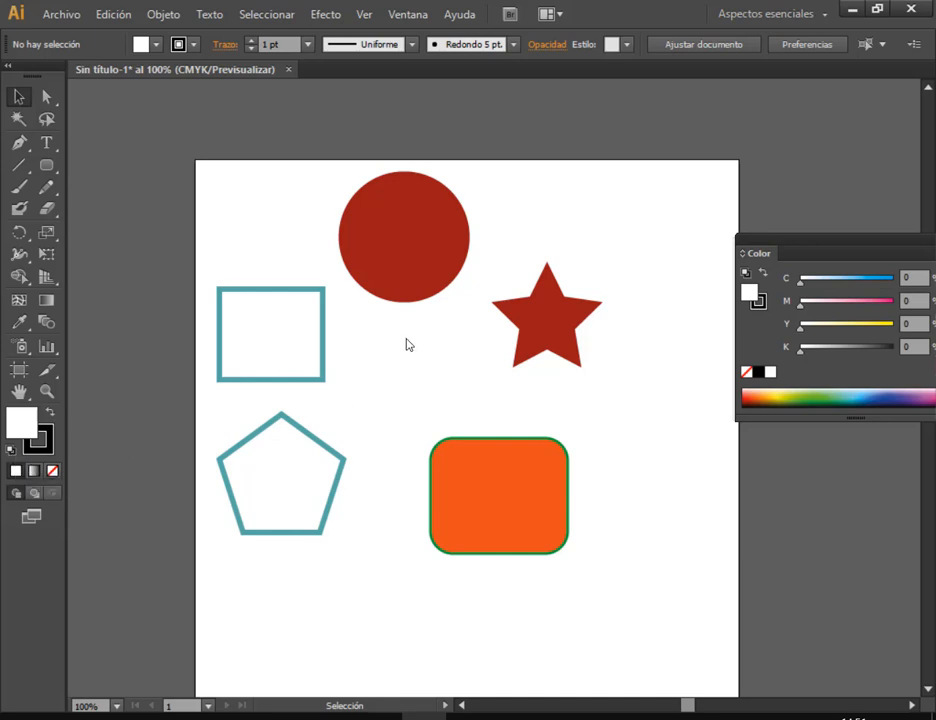
Switch to the Google Meet call to read the participants' chat messages, and return to Illustrator
click(247, 718)
click(175, 628)
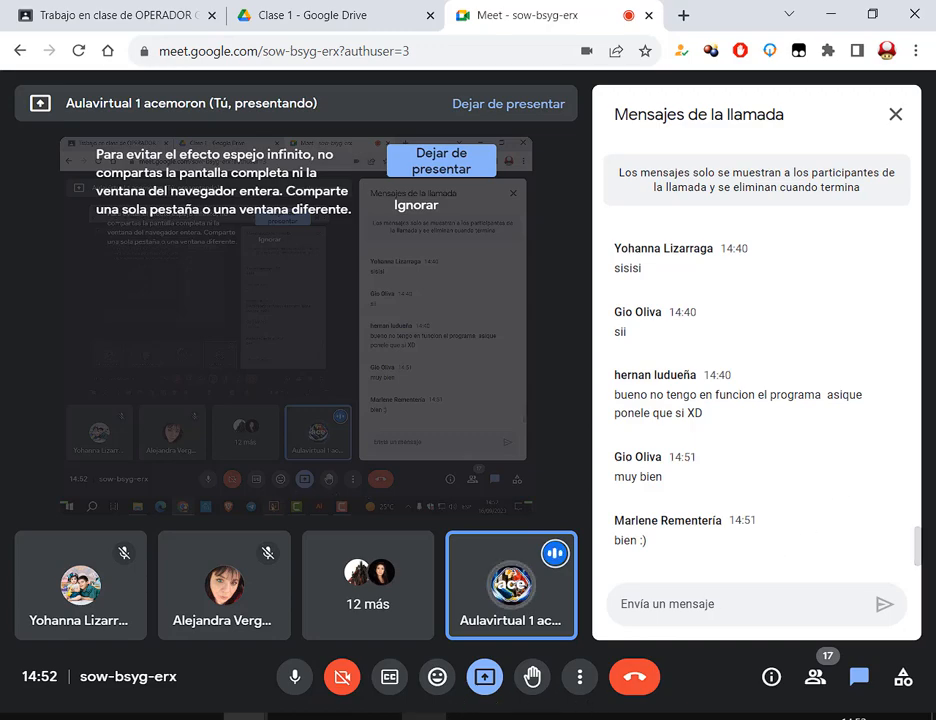
click(424, 718)
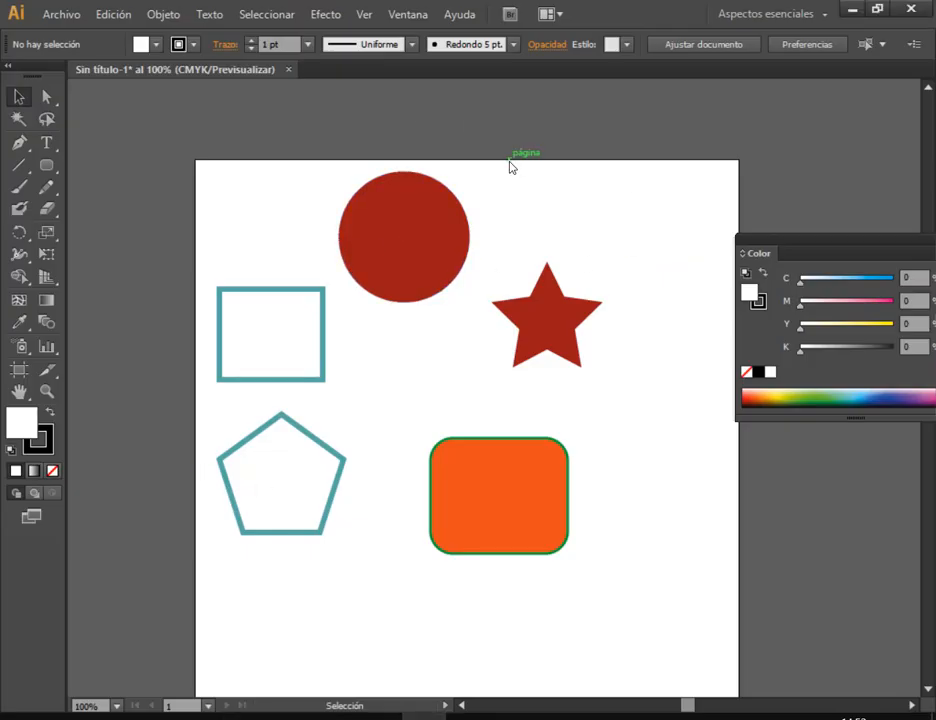
Delete all the shapes from the artboard and restore the default white fill and black 1 pt stroke
drag(631, 203, 664, 209)
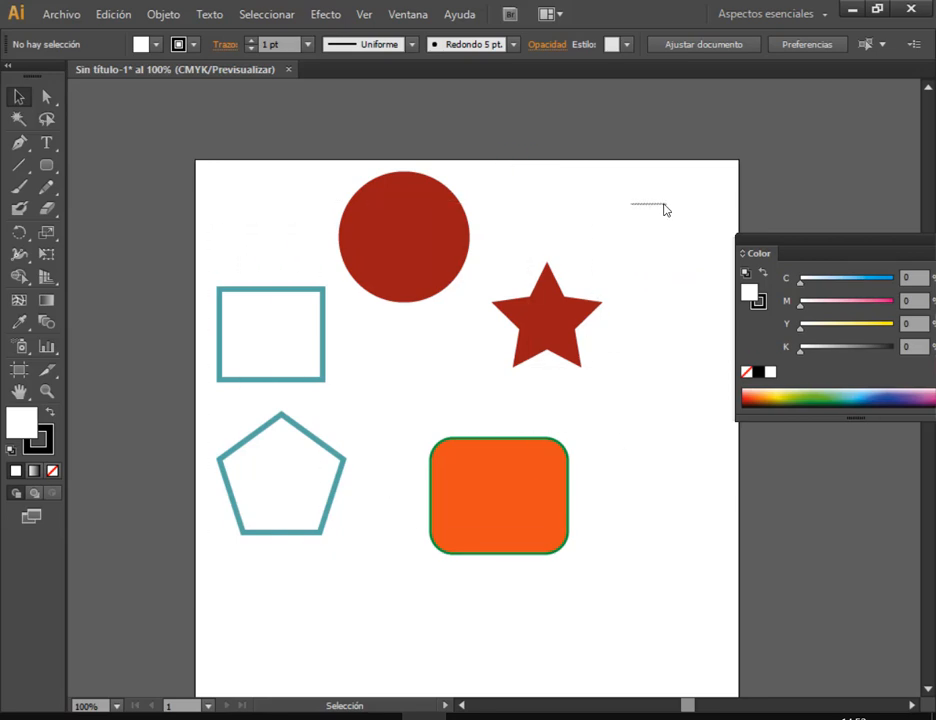
click(418, 265)
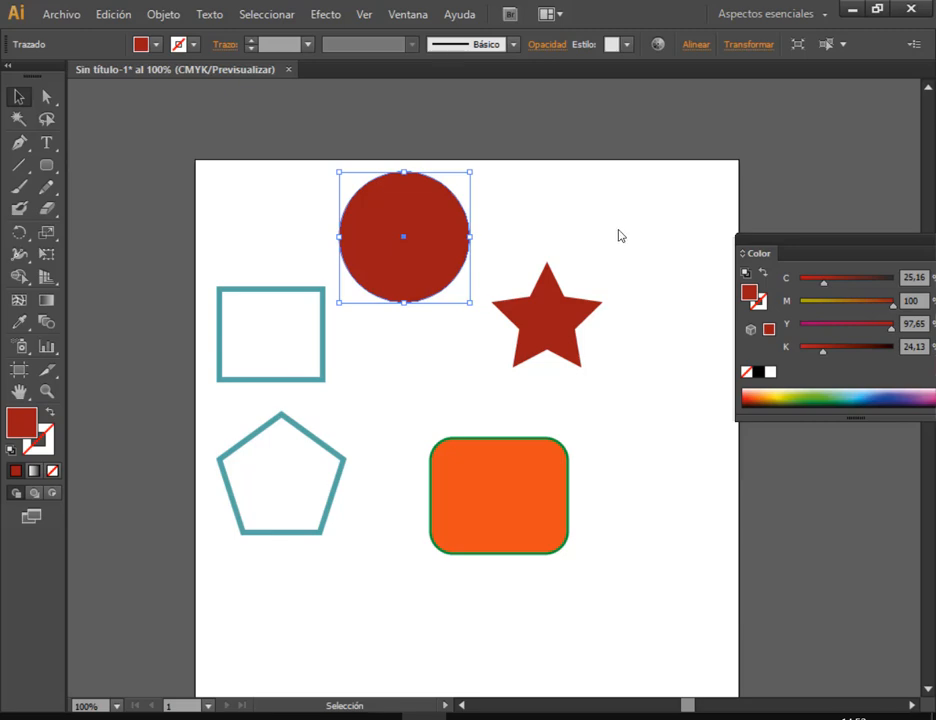
drag(639, 209, 236, 636)
key(Delete)
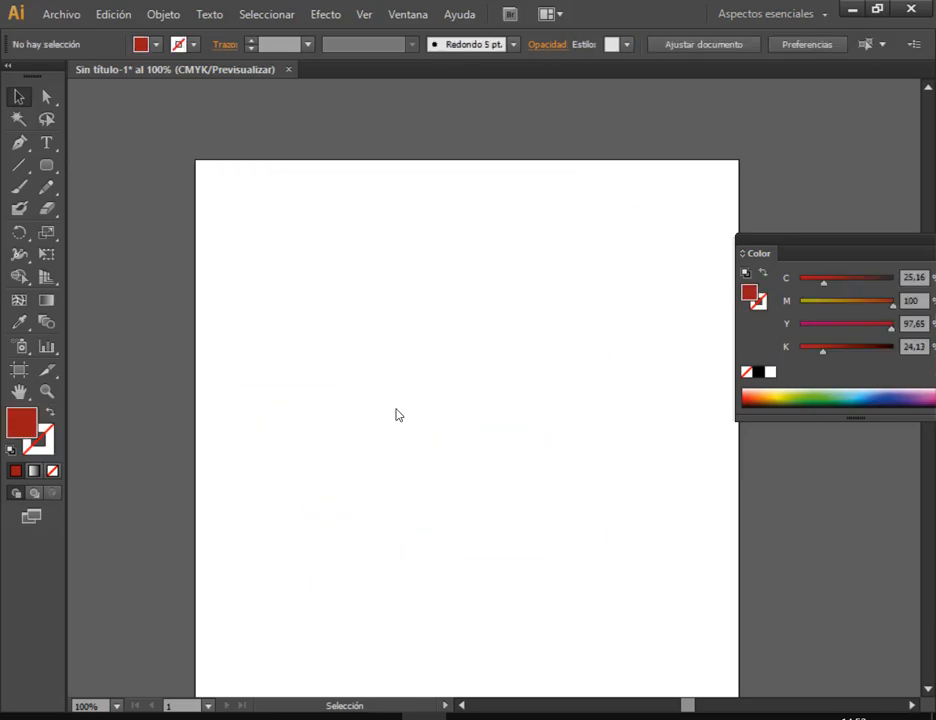
click(11, 449)
Close the floating Color panel, and collapse the toolbox to one column and expand it back to two
drag(925, 254, 886, 242)
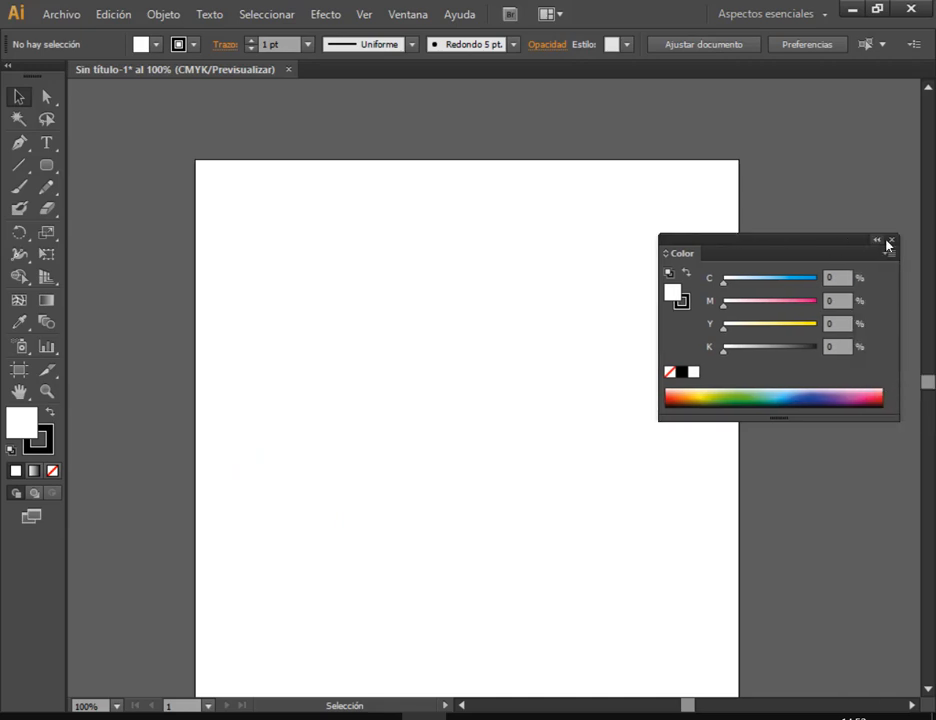
click(891, 240)
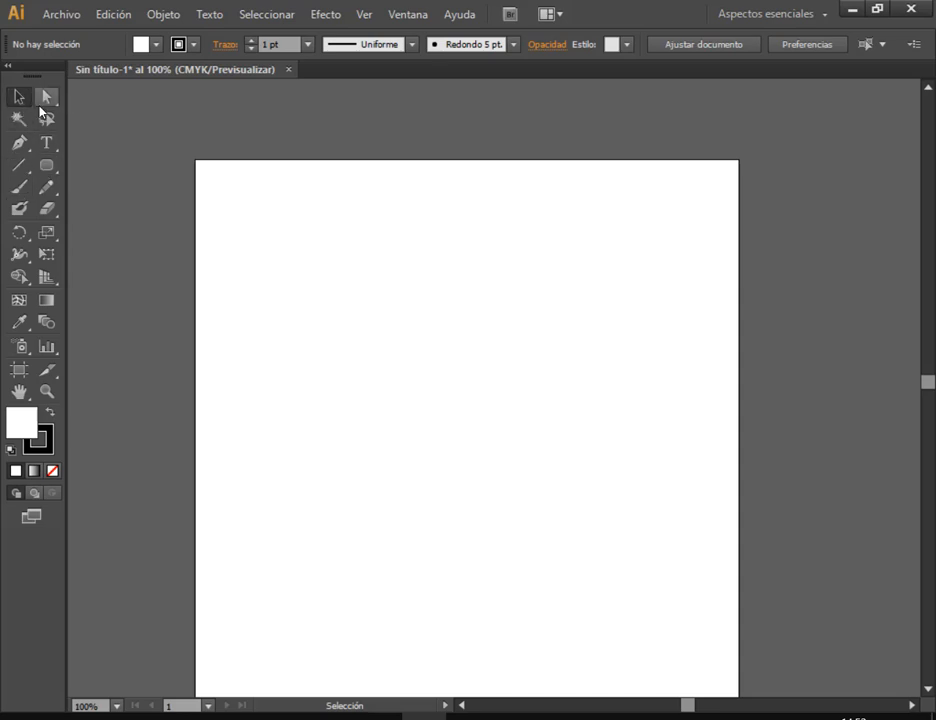
click(8, 66)
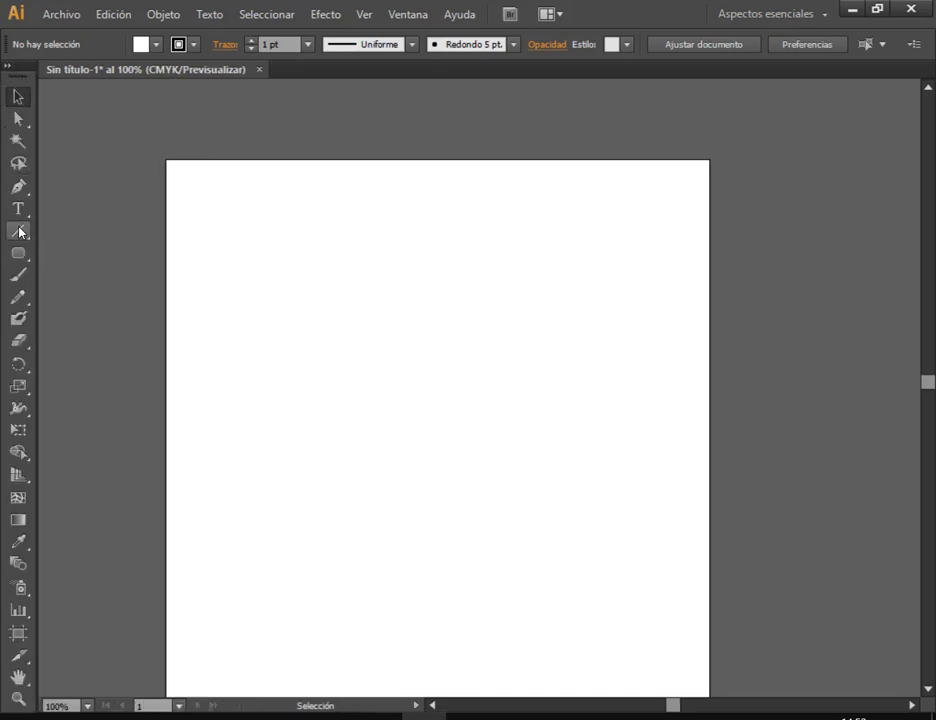
click(8, 66)
Draw a spiral on the upper part of the artboard with the Spiral tool, shift it slightly up and right, and deselect it
click(16, 172)
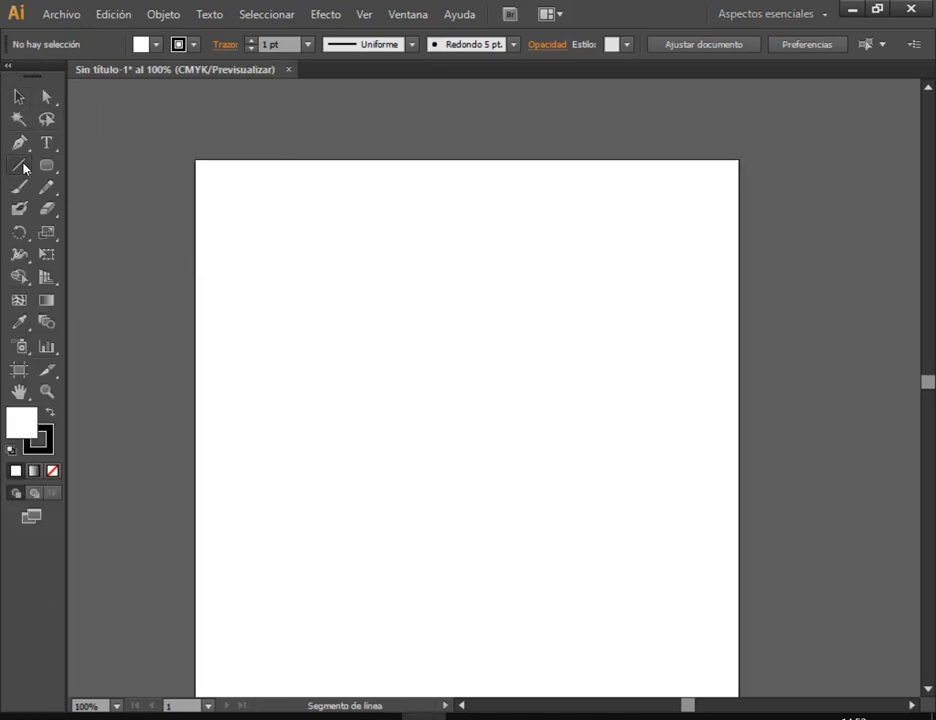
click(24, 168)
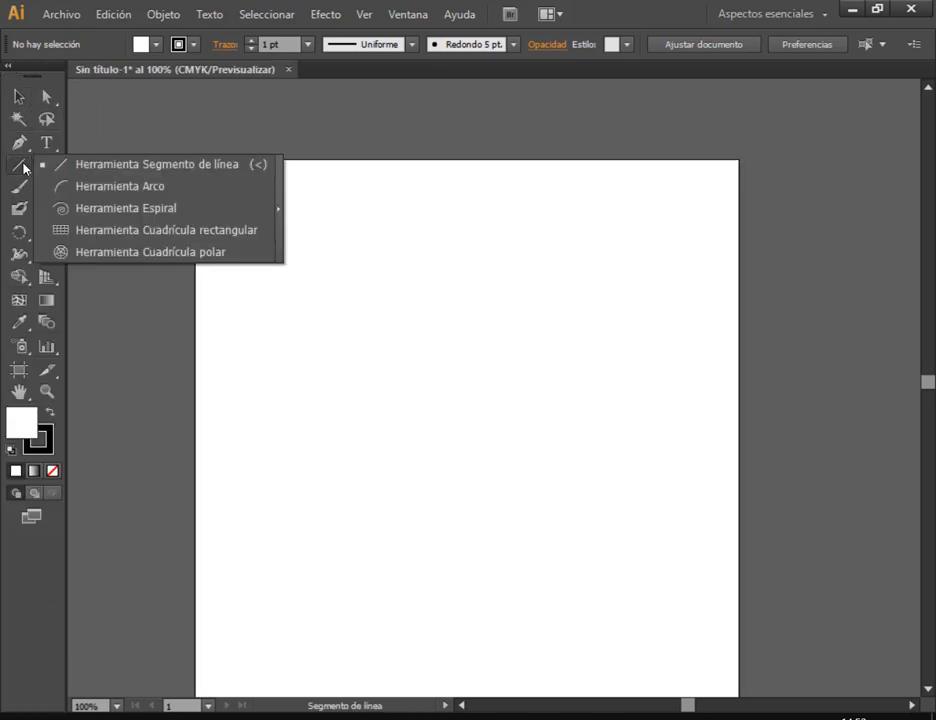
click(160, 215)
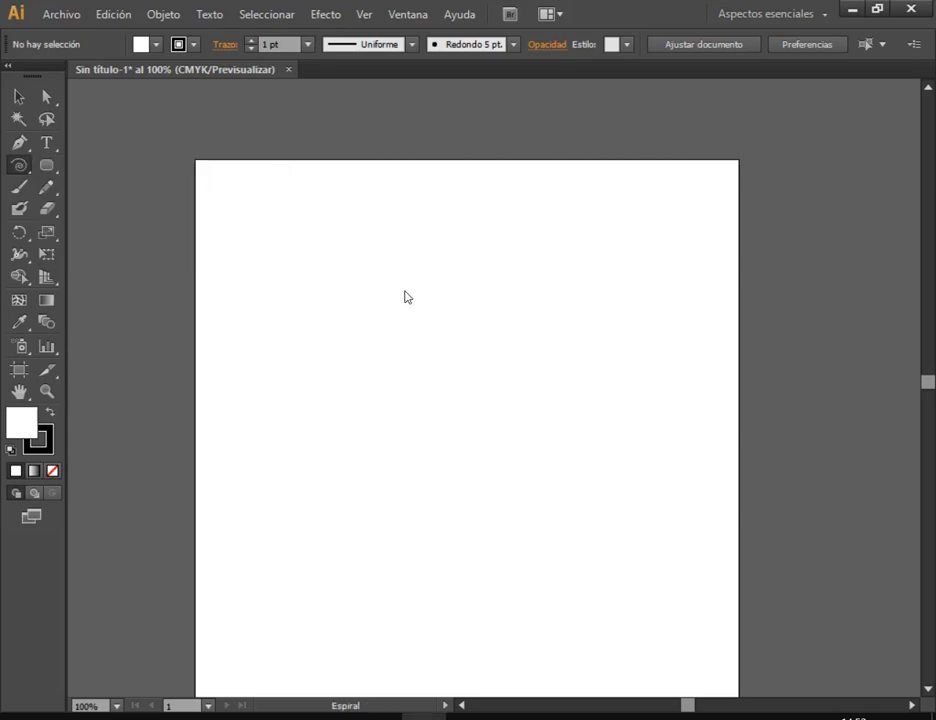
drag(403, 300, 502, 375)
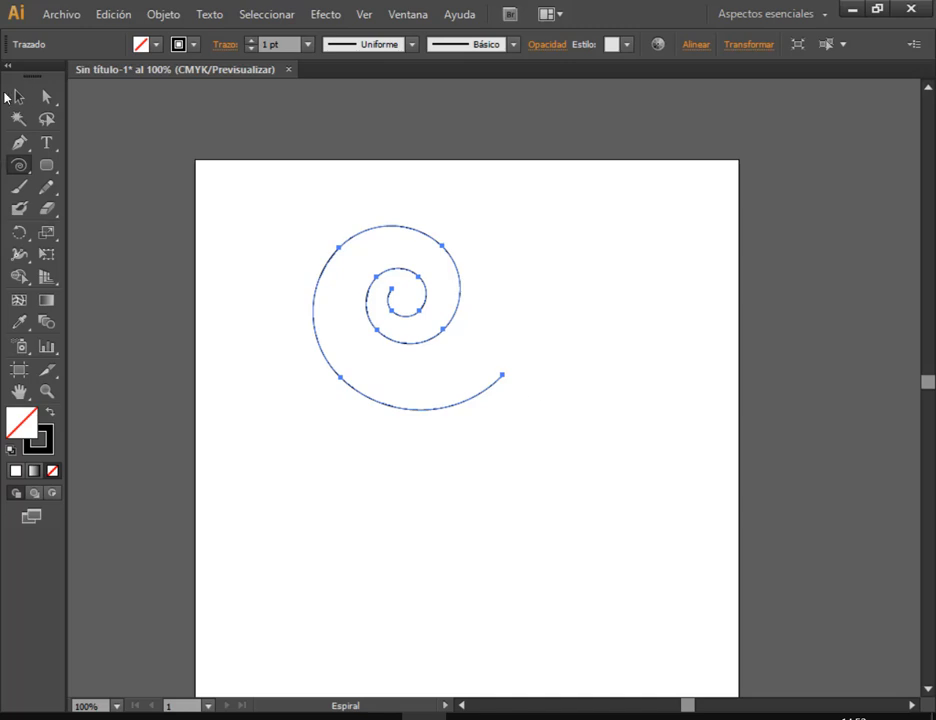
key(v)
click(470, 299)
drag(462, 296, 475, 291)
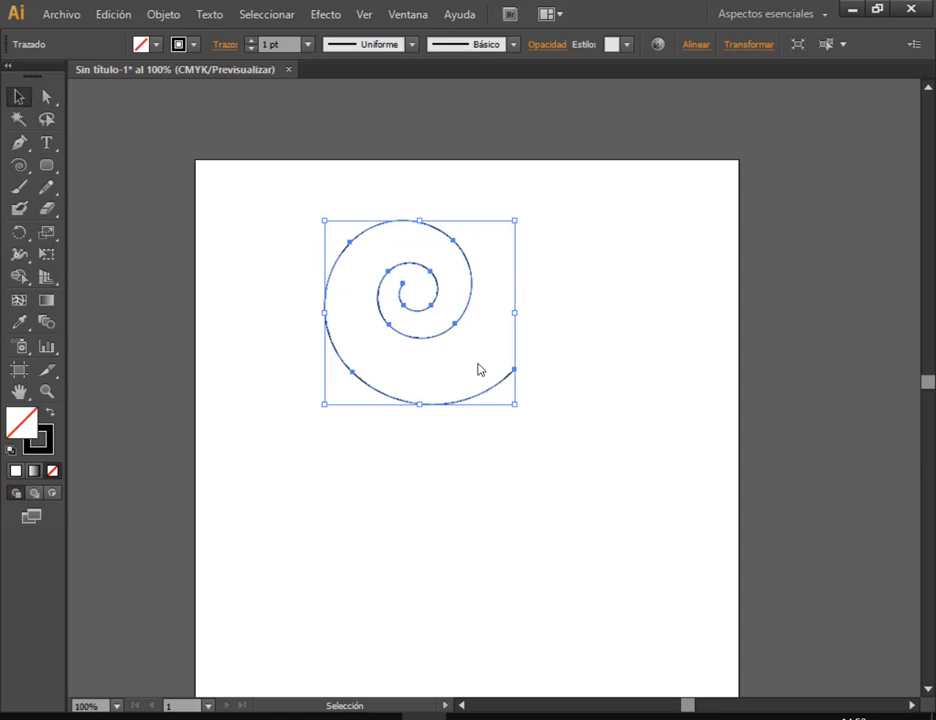
click(566, 330)
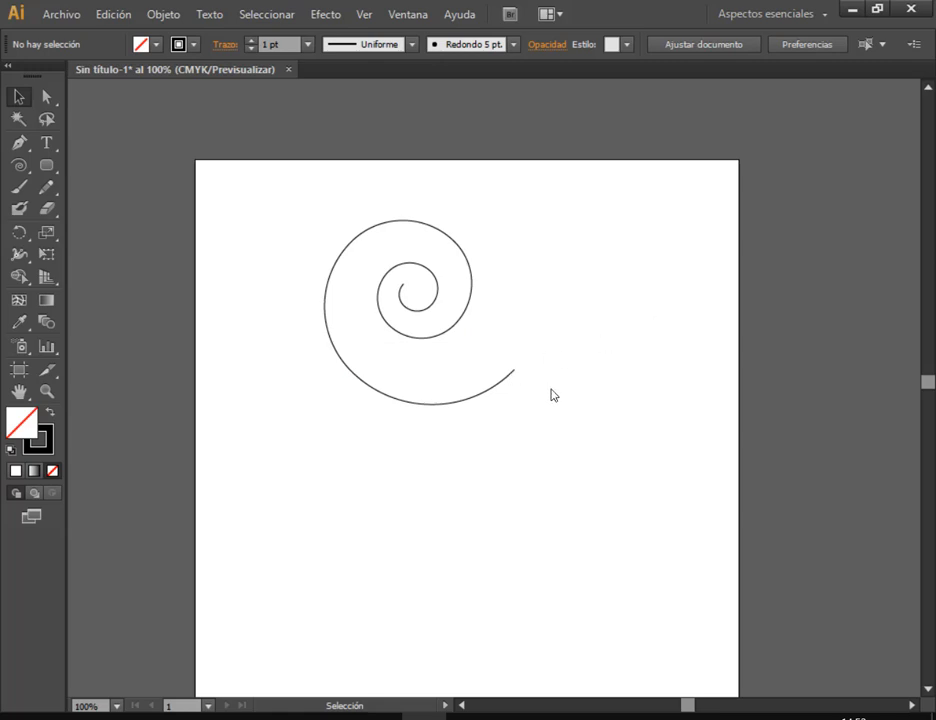
Draw an unfilled rounded rectangle to the right of the spiral, and delete it
click(46, 168)
drag(609, 219, 716, 312)
click(17, 98)
click(514, 204)
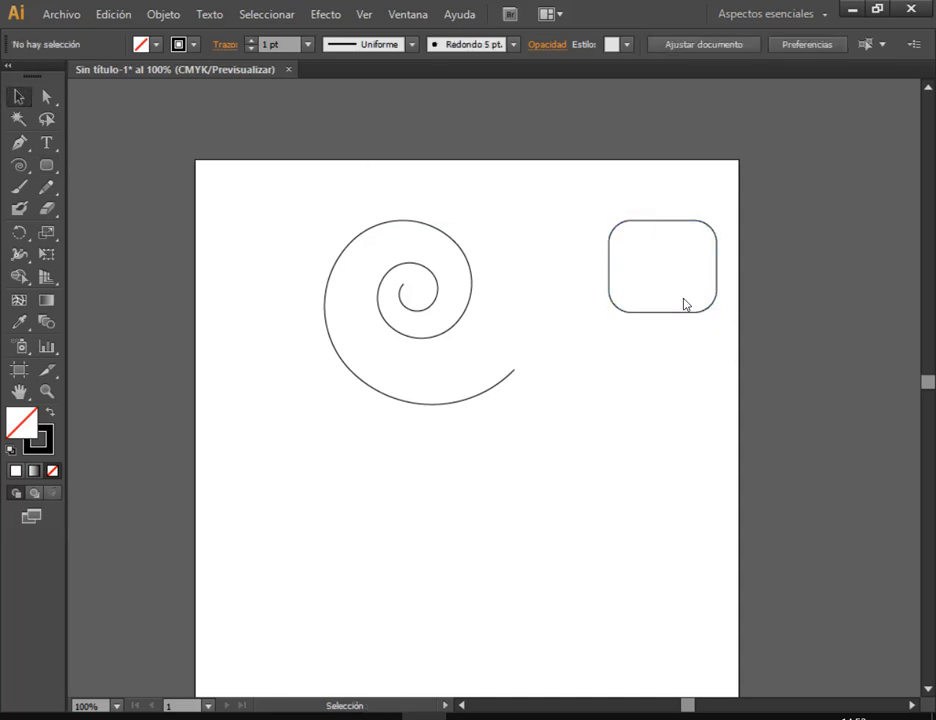
click(714, 263)
key(Delete)
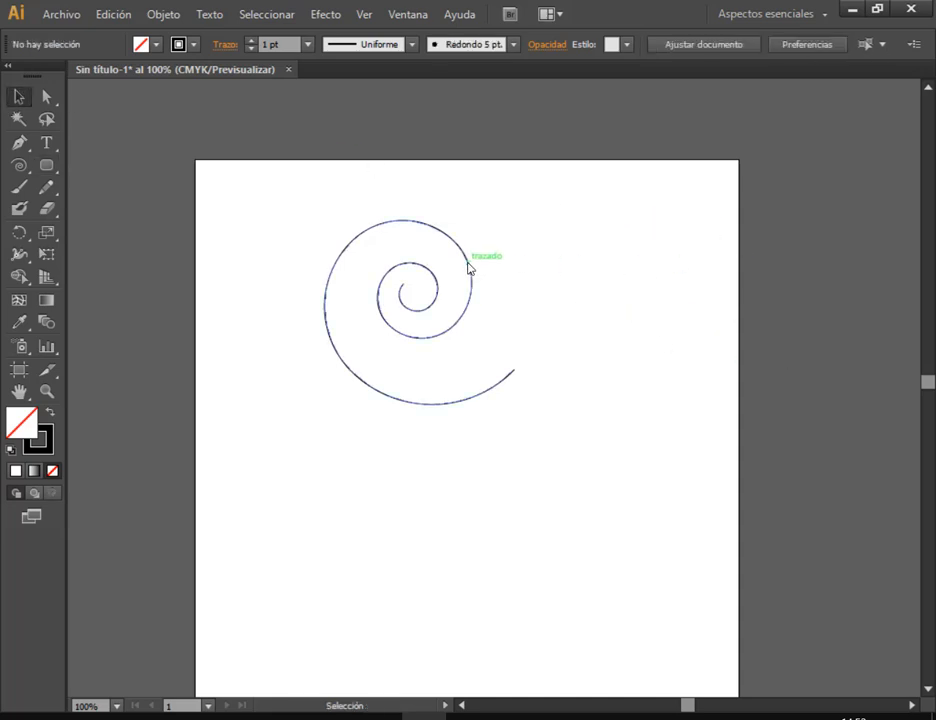
Nudge the spiral slightly down and right, fill it with blue, and deselect it
drag(470, 266, 477, 273)
click(600, 264)
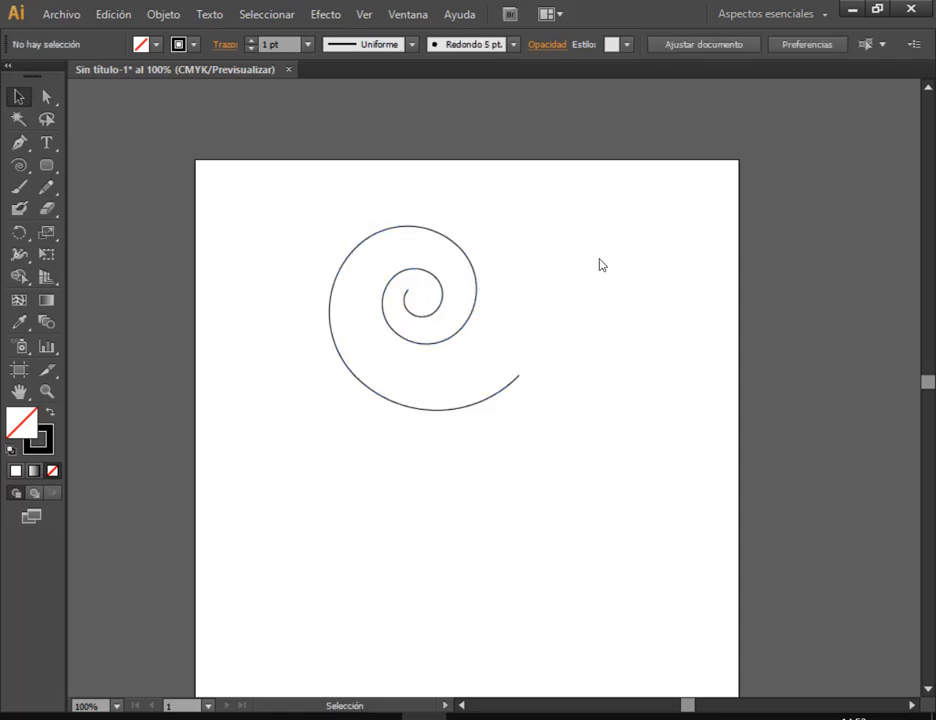
click(441, 295)
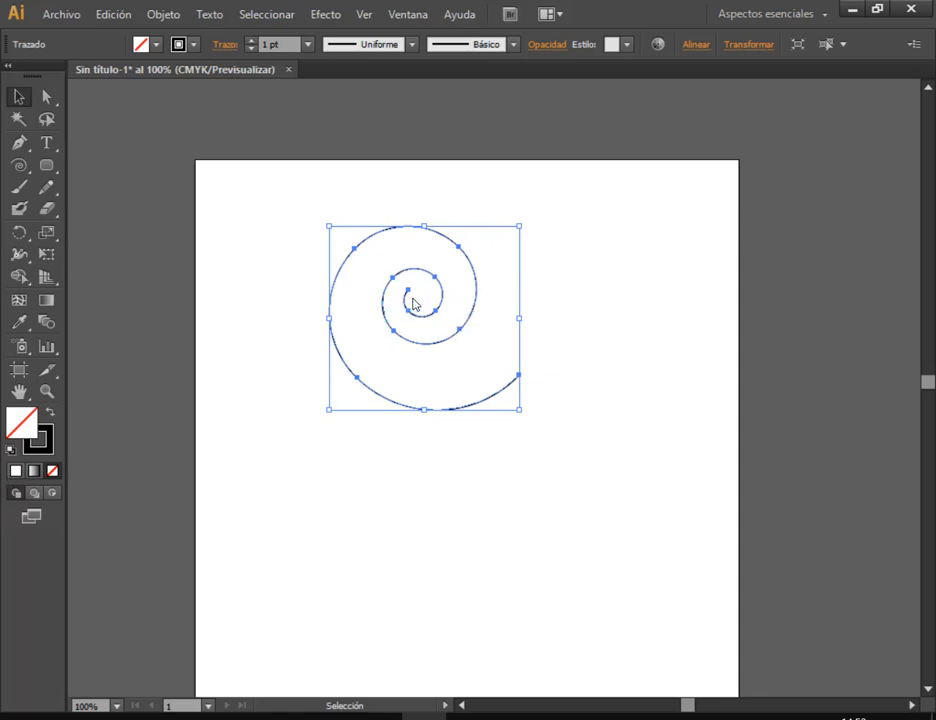
click(156, 44)
click(102, 77)
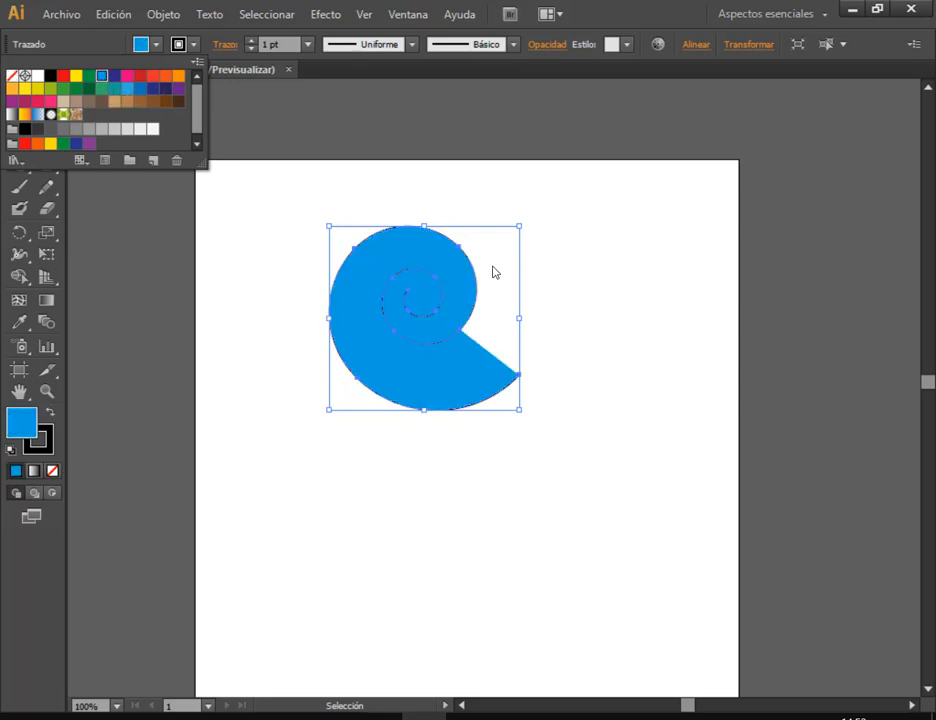
click(672, 239)
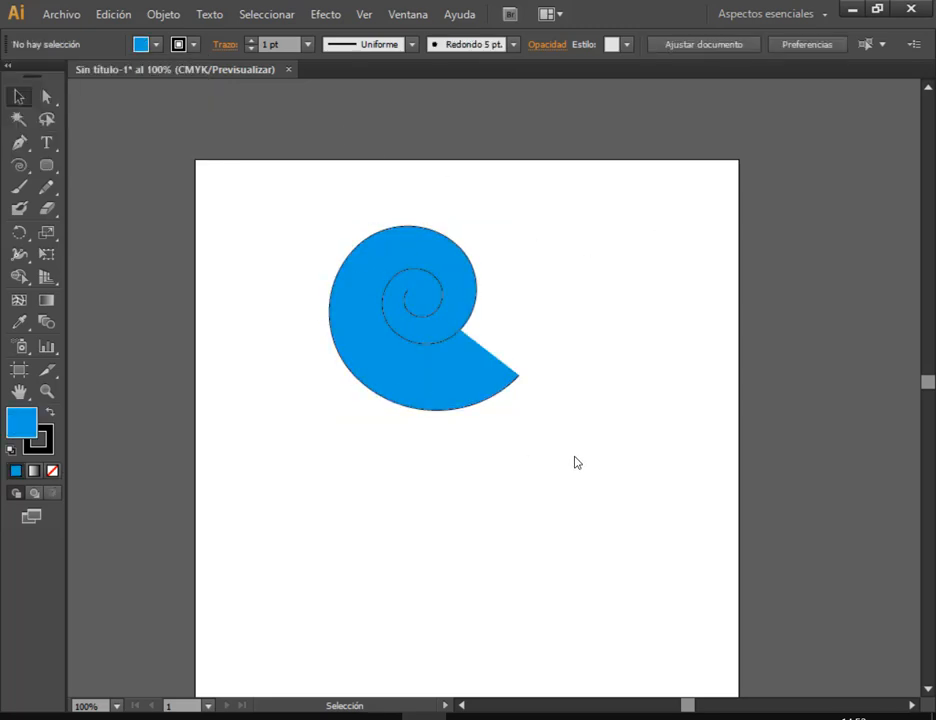
Change the spiral's fill to orange and move it up and left on the artboard
click(489, 392)
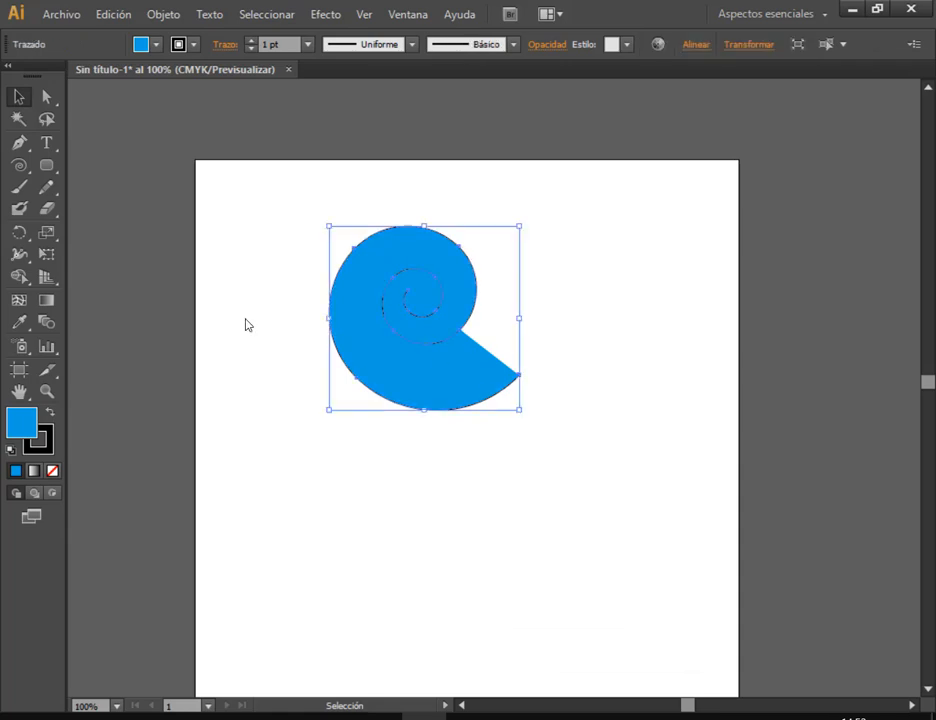
click(157, 44)
click(173, 79)
click(267, 190)
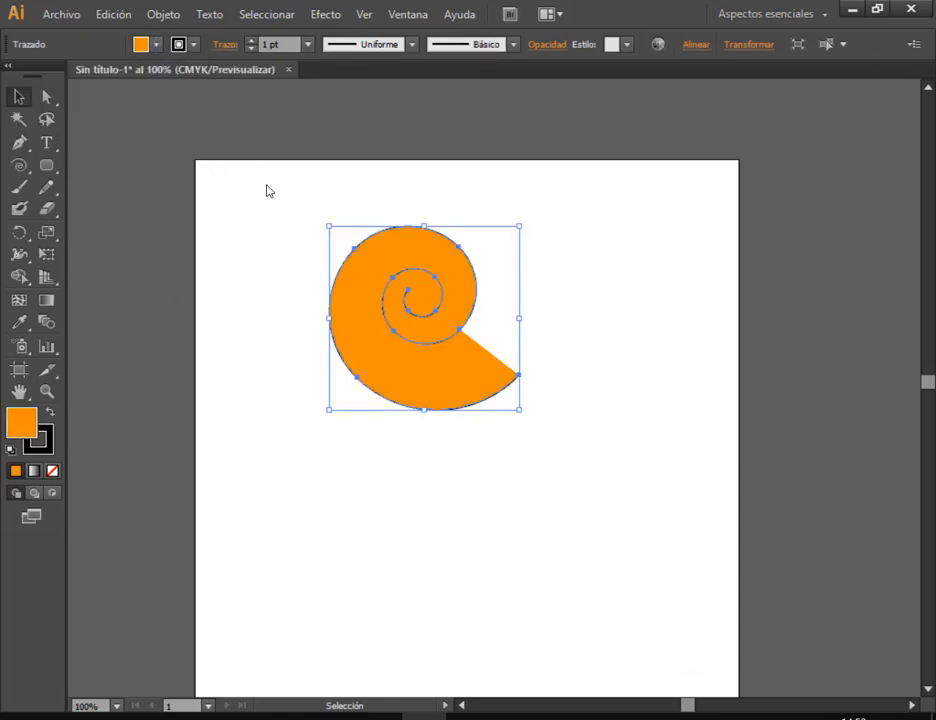
click(267, 190)
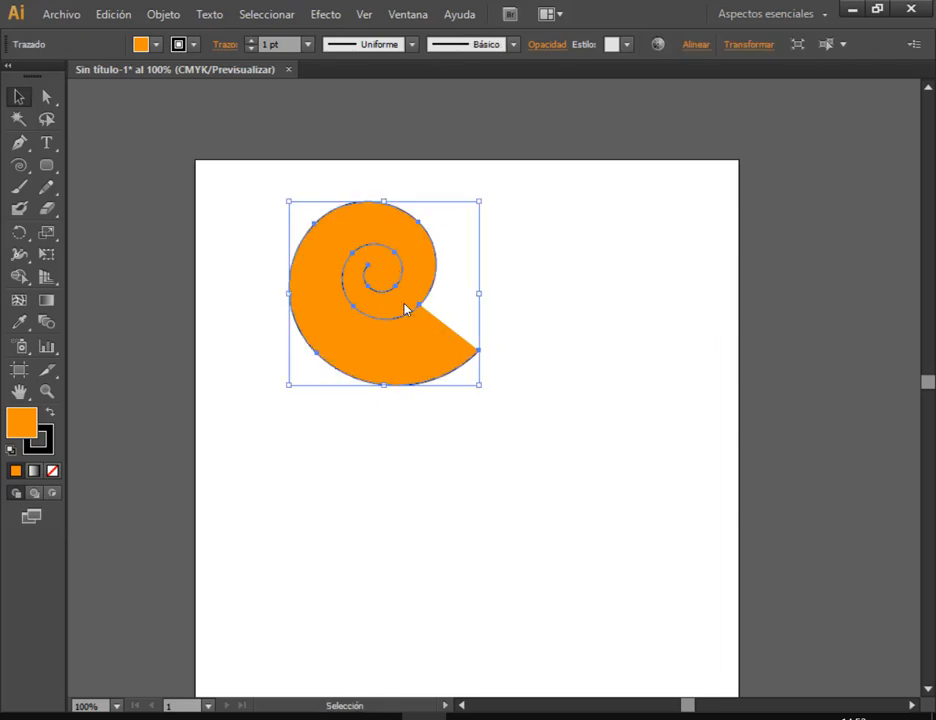
Delete the orange spiral and restore the default white fill and black stroke
key(Delete)
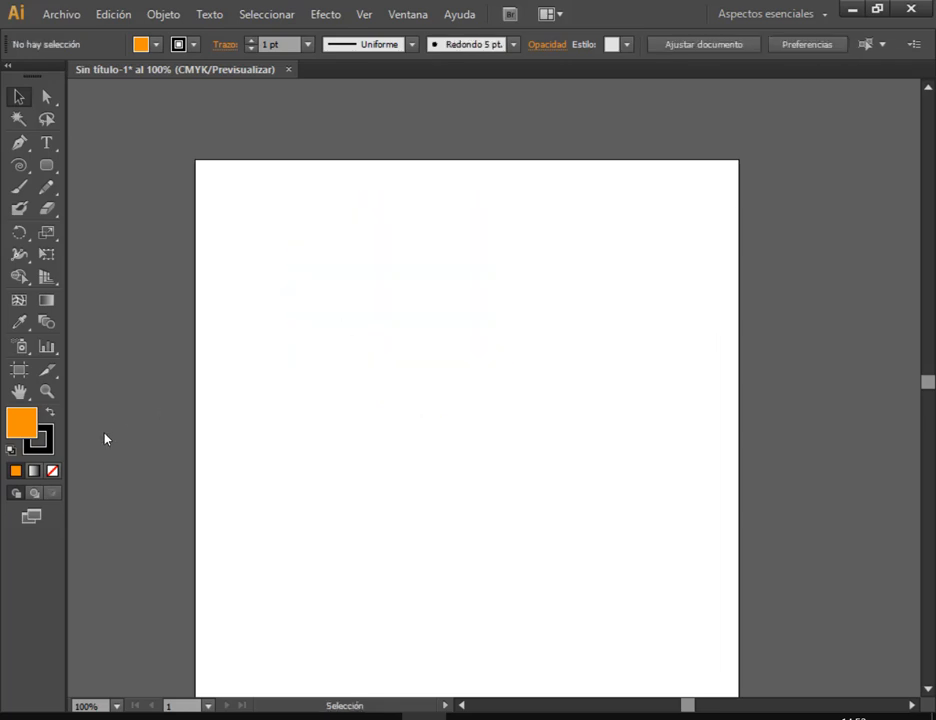
click(11, 451)
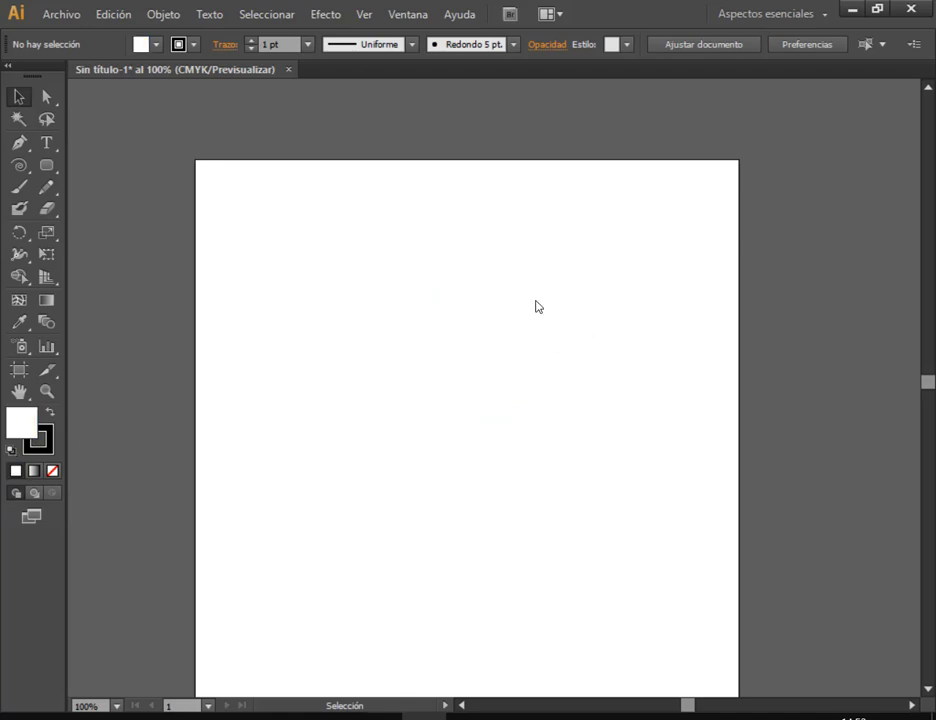
scroll(536, 306, down, 2)
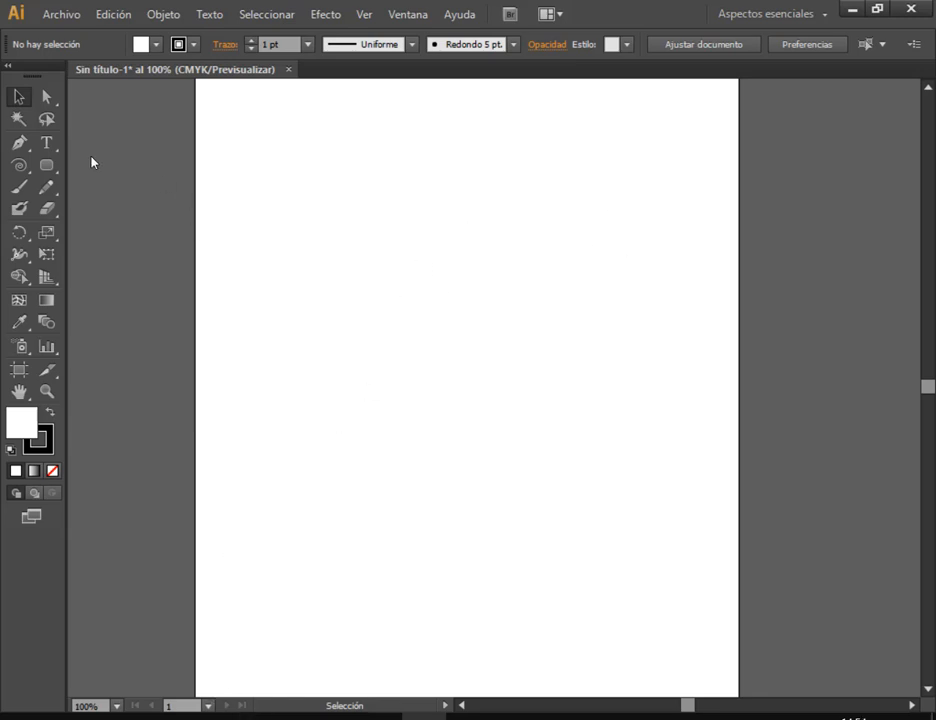
Switch the line tool group from Spiral to Line Segment, and return to the Selection tool
click(19, 165)
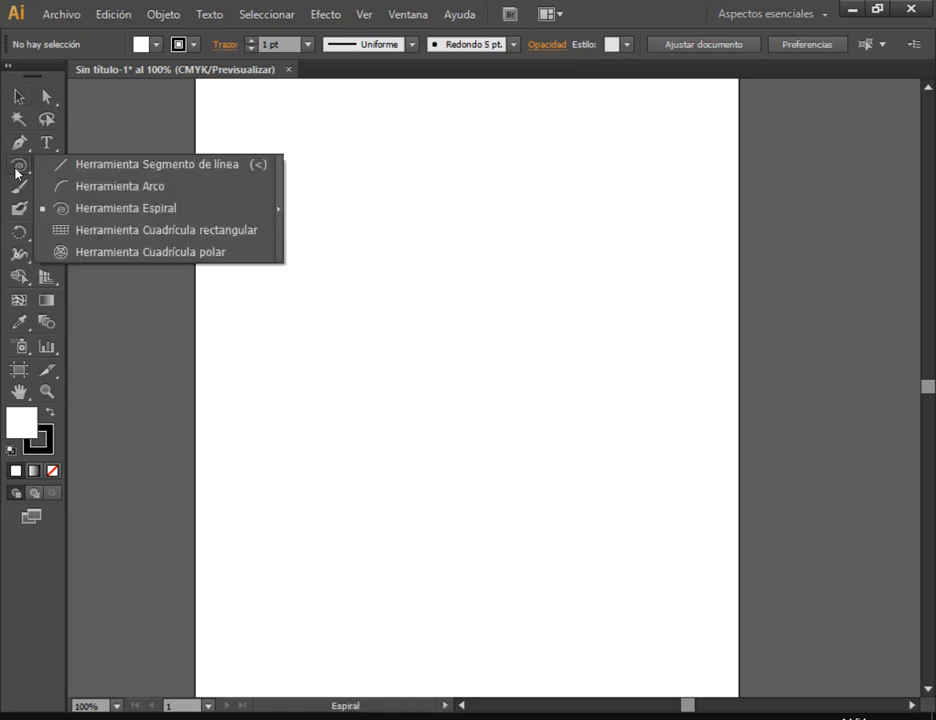
click(166, 170)
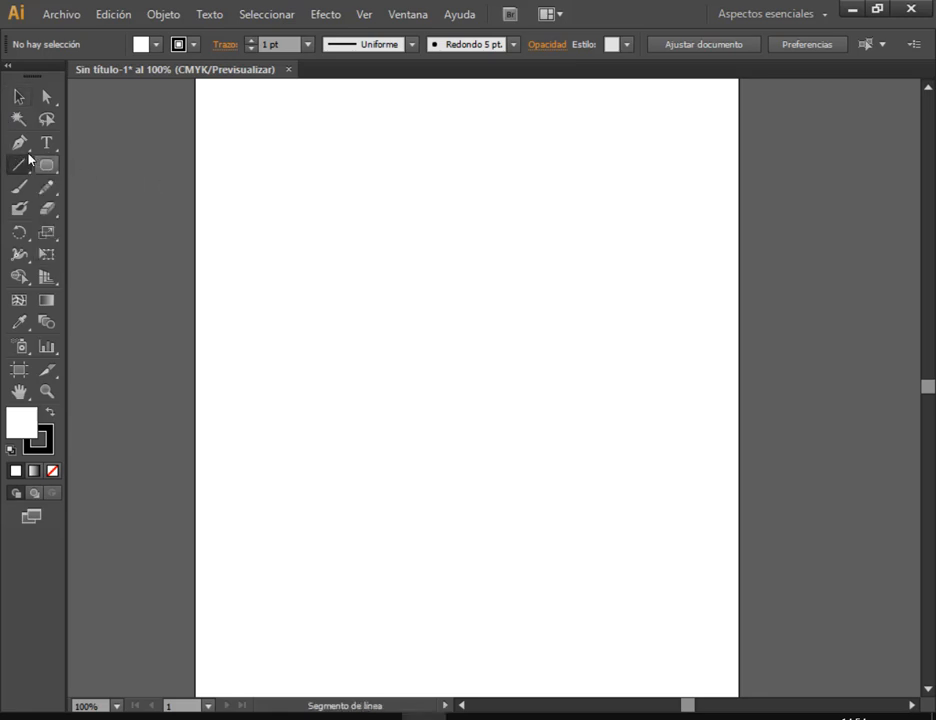
click(19, 97)
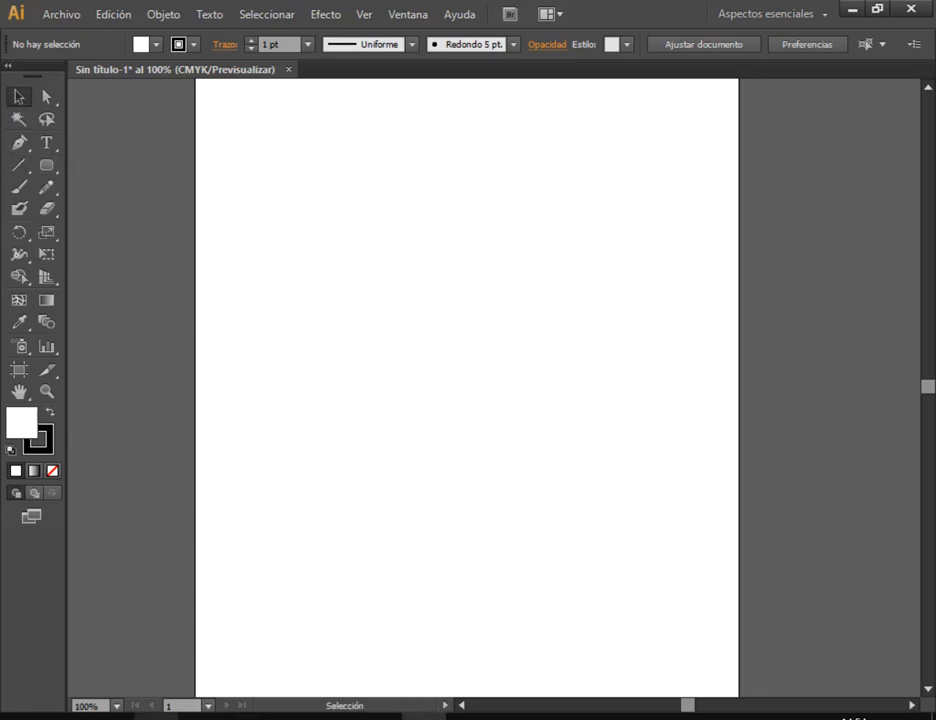
Switch to the file explorer, open the reference image "1 (Lapiz).jpg", and examine the pencil drawing up close
click(156, 717)
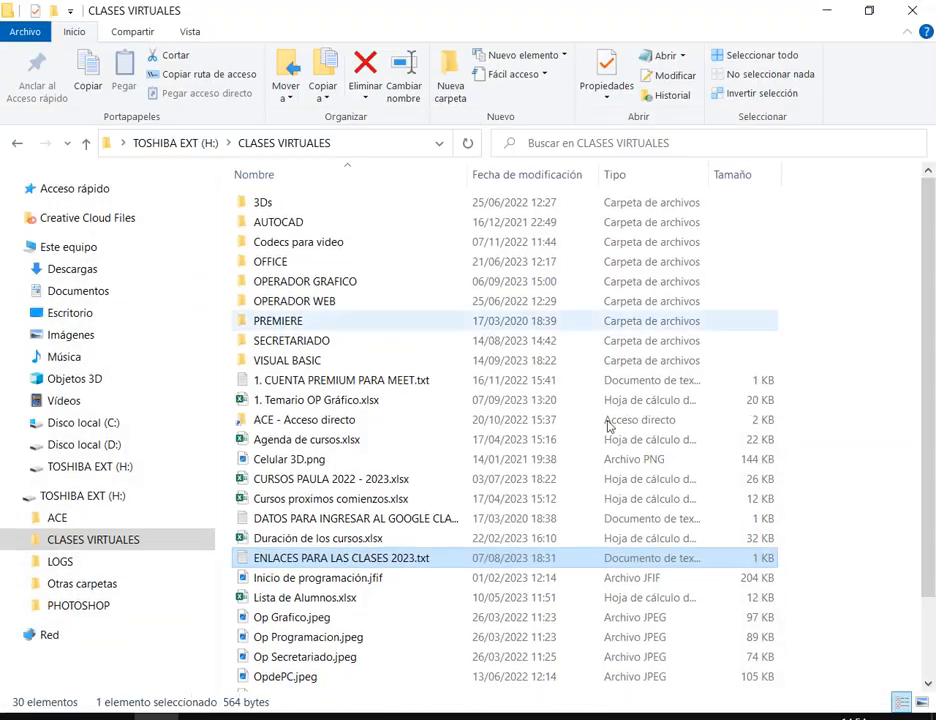
click(88, 332)
click(92, 316)
double_click(785, 338)
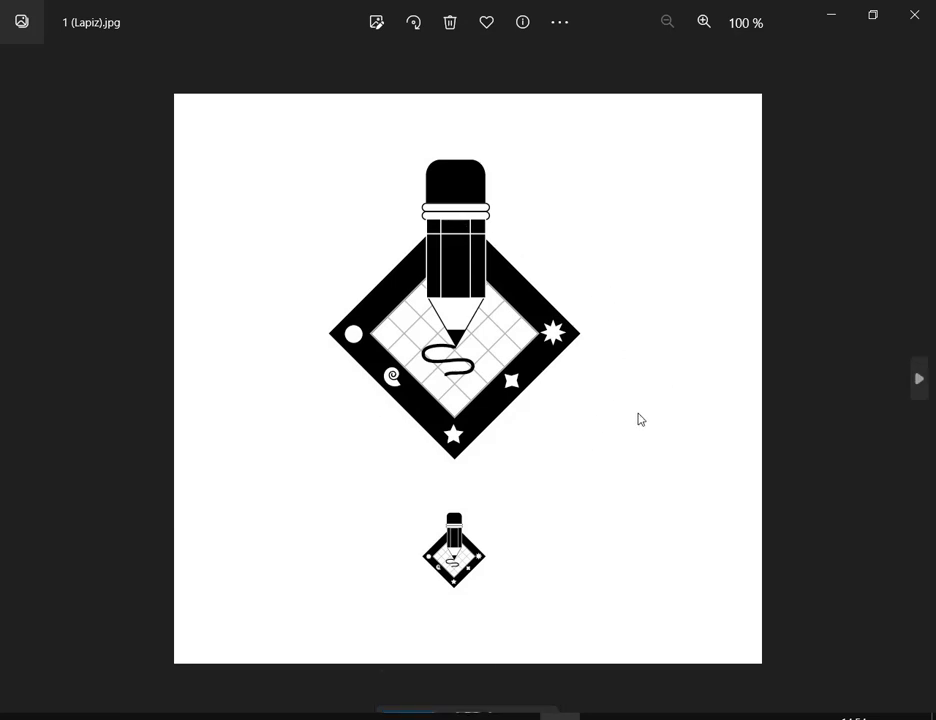
scroll(472, 300, up, 4)
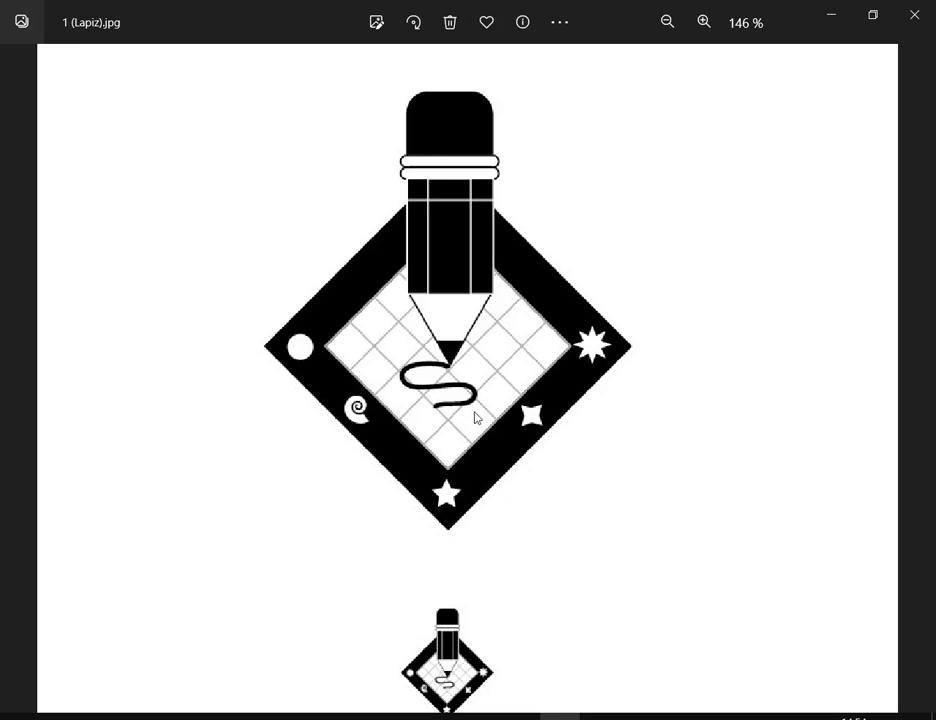
Switch back to Illustrator, draw a square about 114 mm wide with the Rectangle tool, and shift it slightly up and left
click(400, 717)
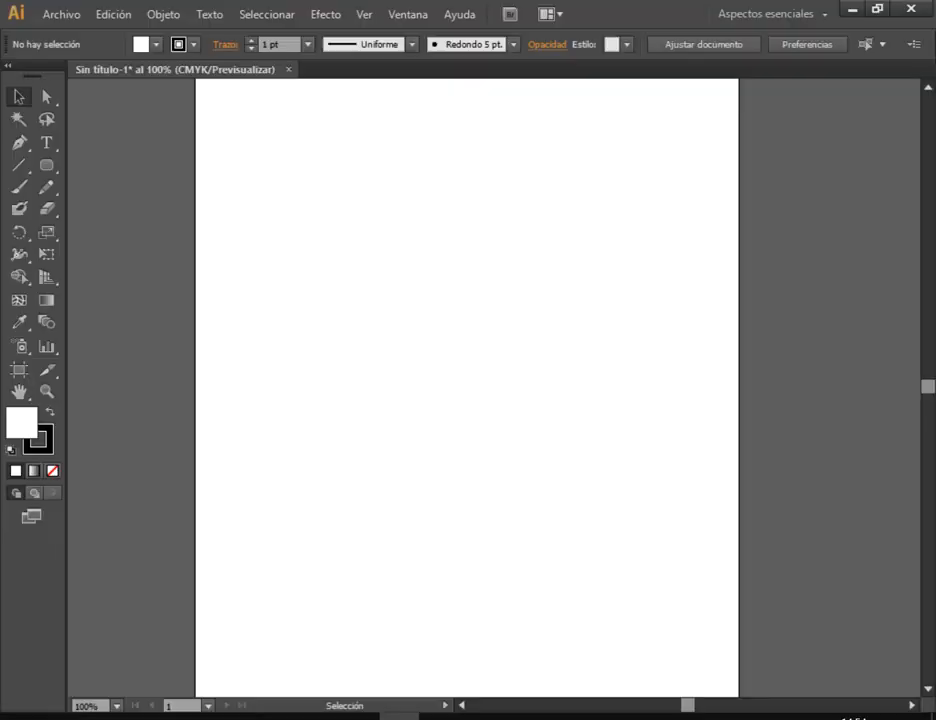
click(44, 168)
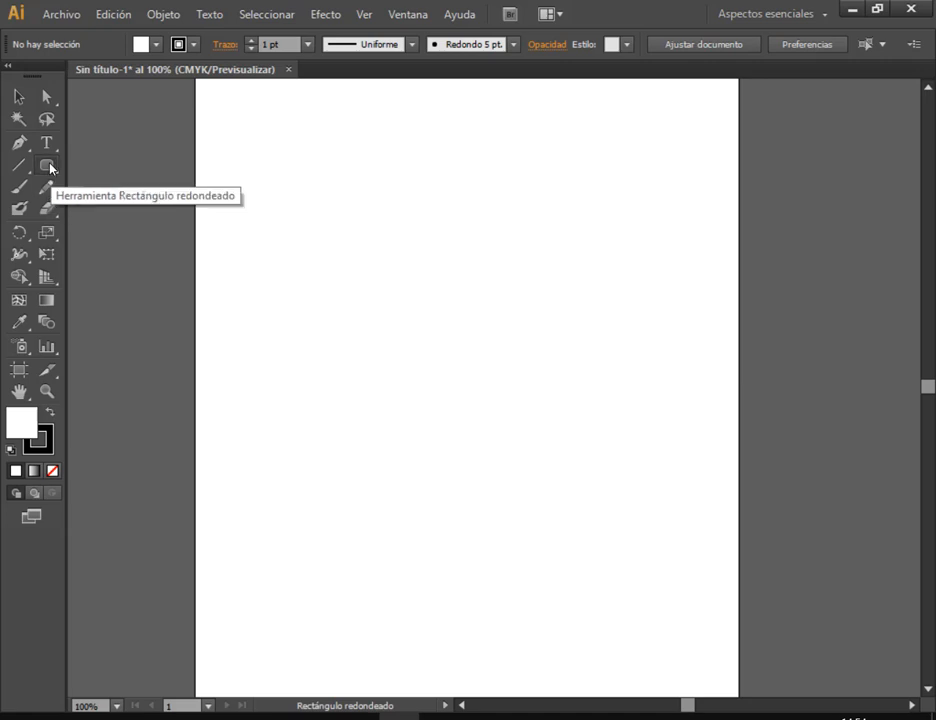
drag(50, 170, 109, 164)
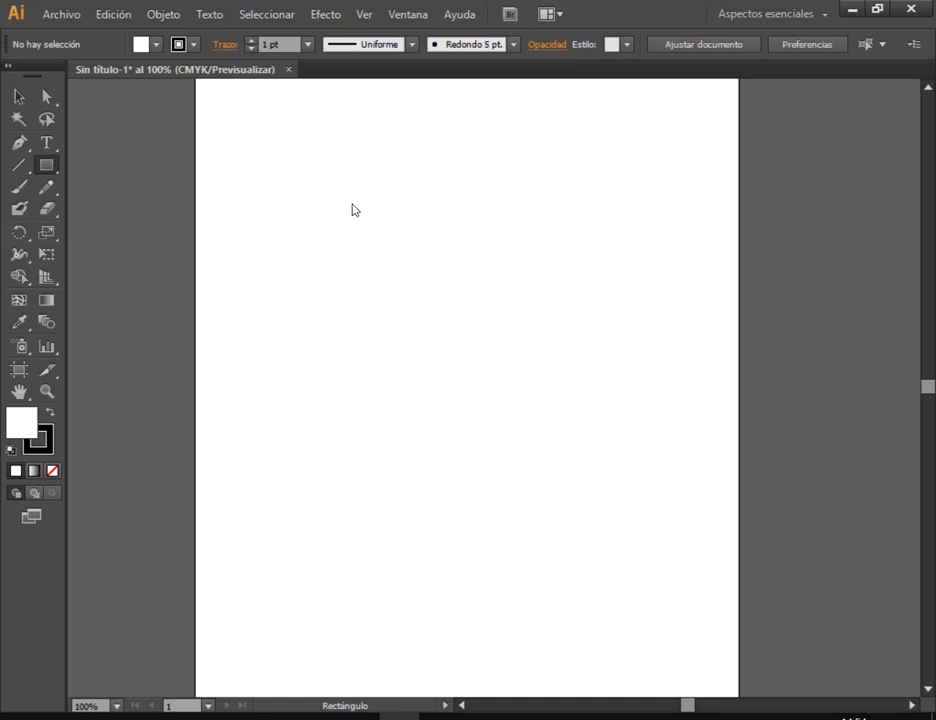
drag(332, 197, 629, 491)
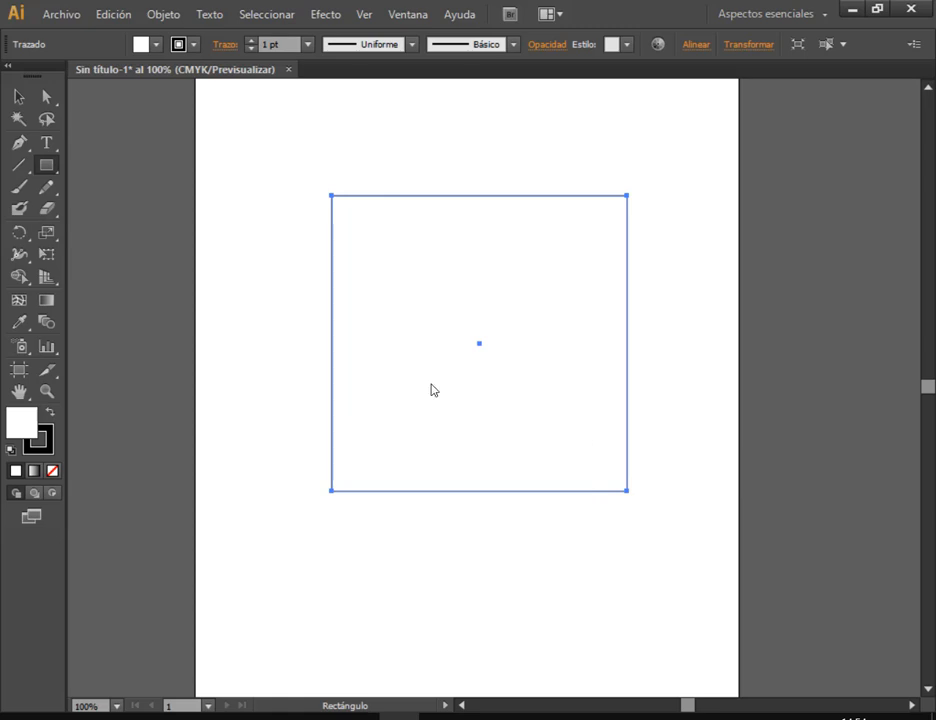
click(18, 96)
drag(429, 300, 397, 282)
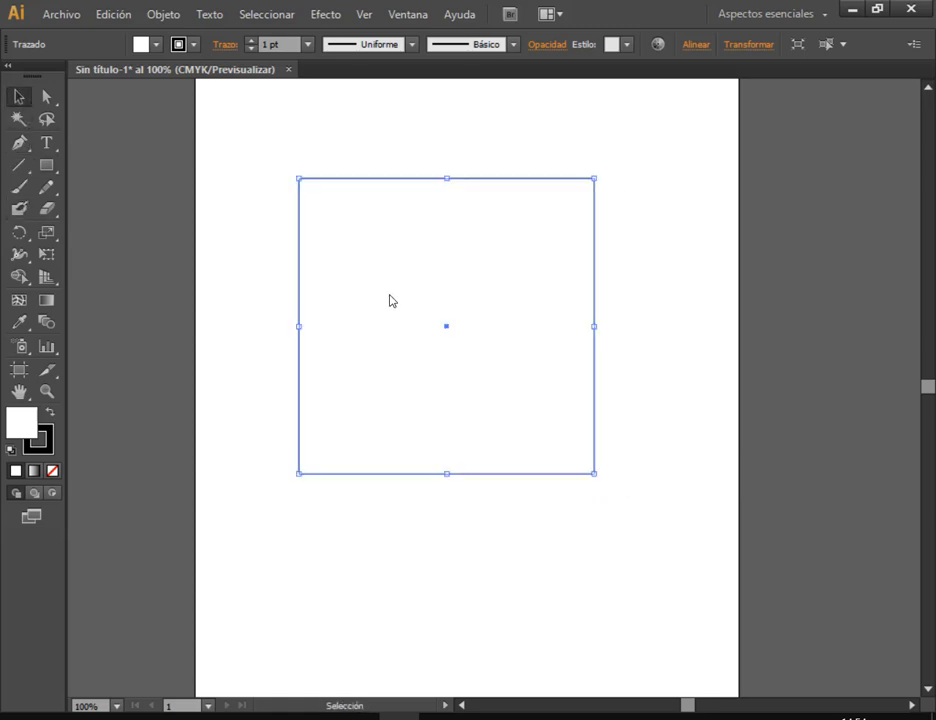
Fill the square with black (000000) and deselect it
click(560, 717)
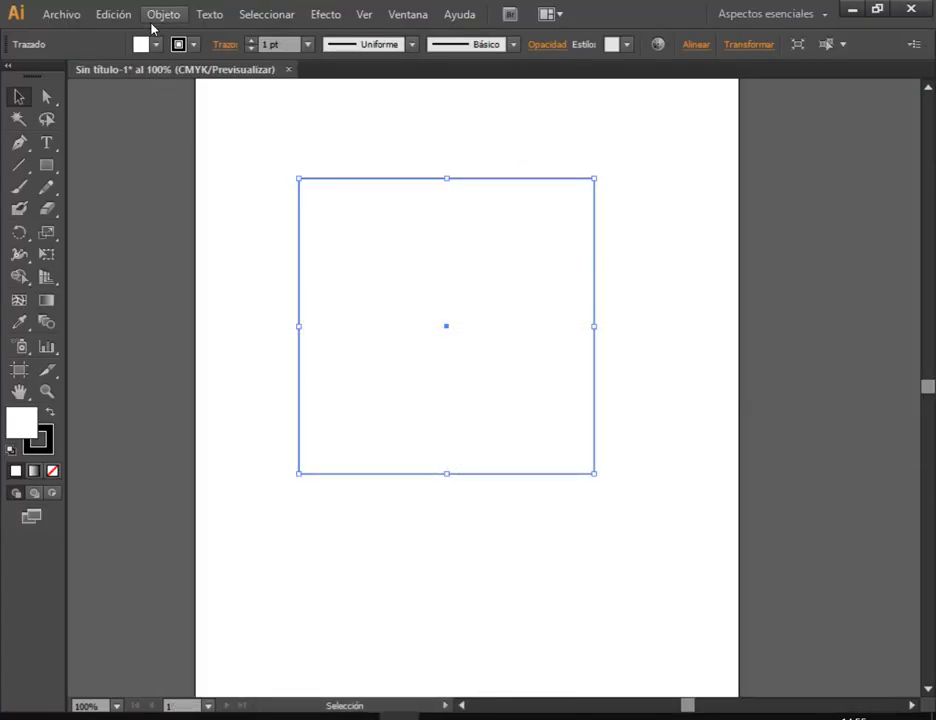
double_click(24, 424)
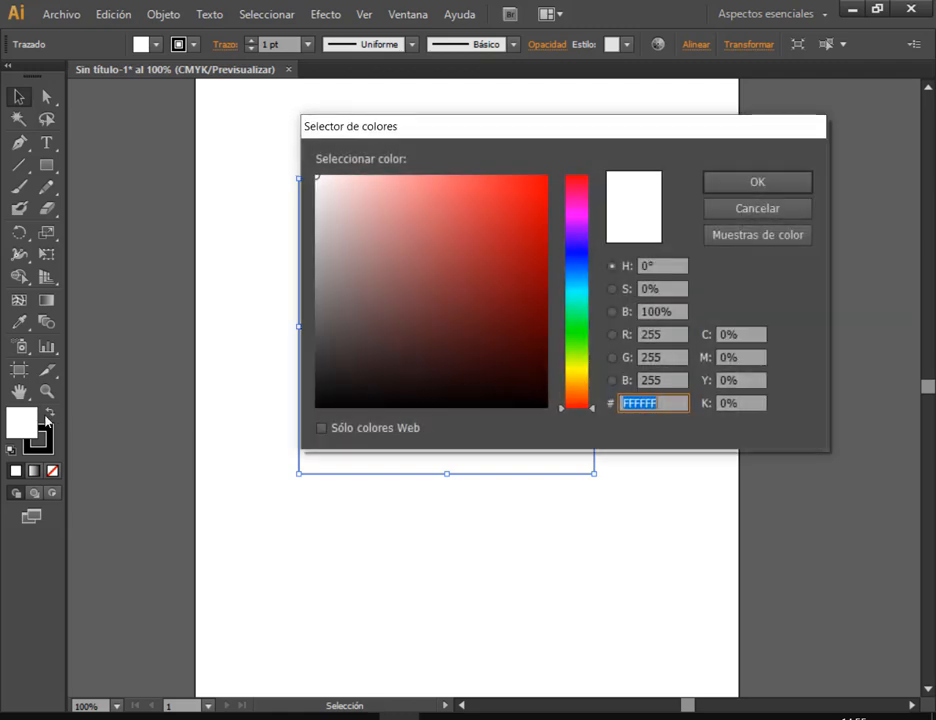
click(315, 407)
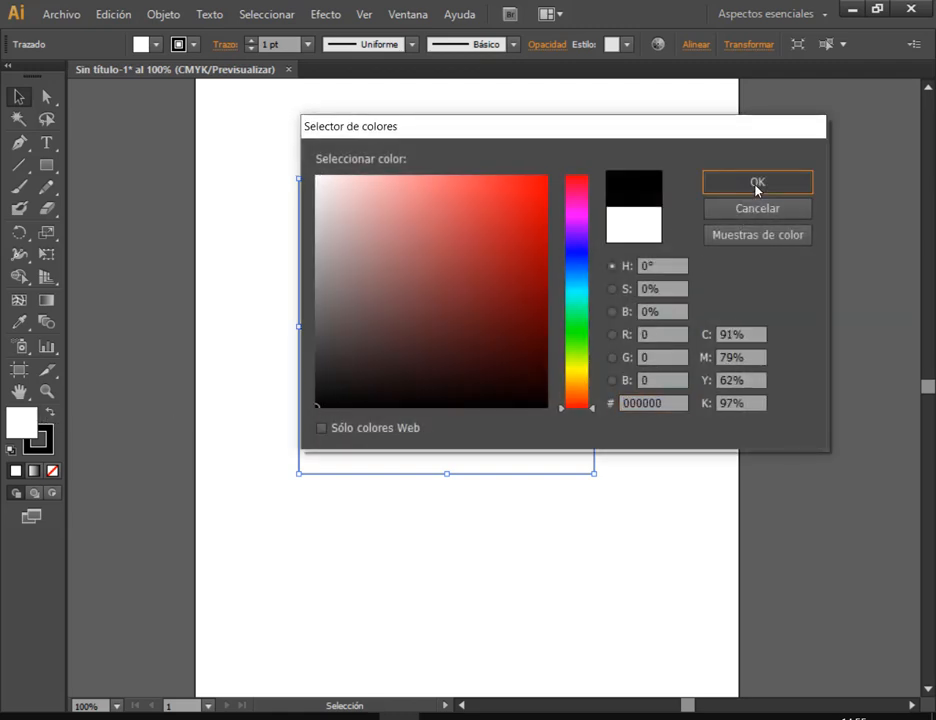
click(756, 186)
click(727, 203)
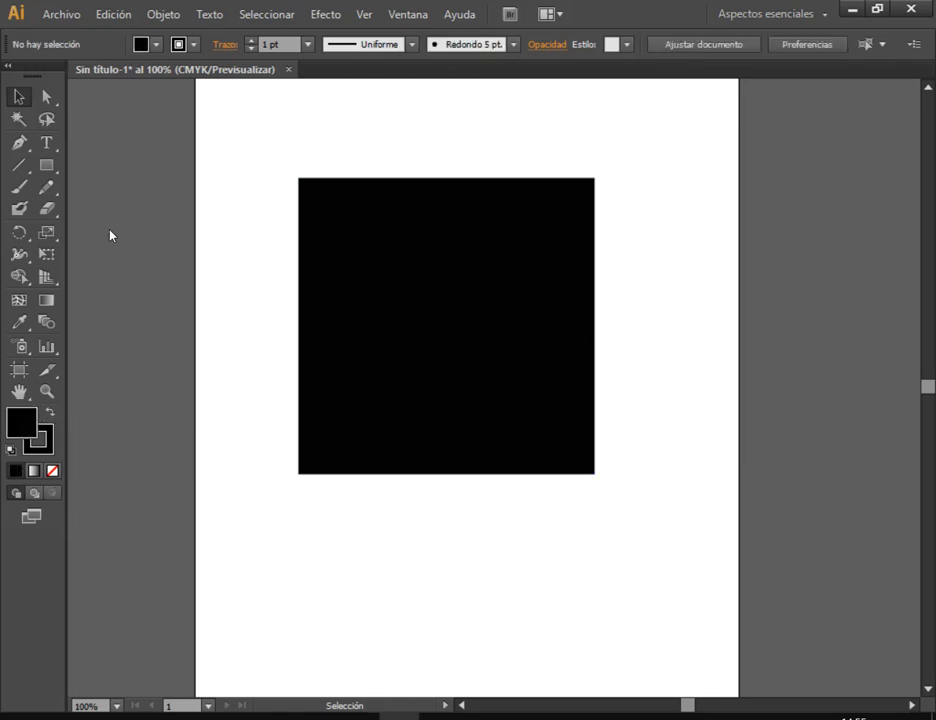
Draw a smaller rectangle with the default white fill and black stroke inside the black square, and deselect it
click(45, 167)
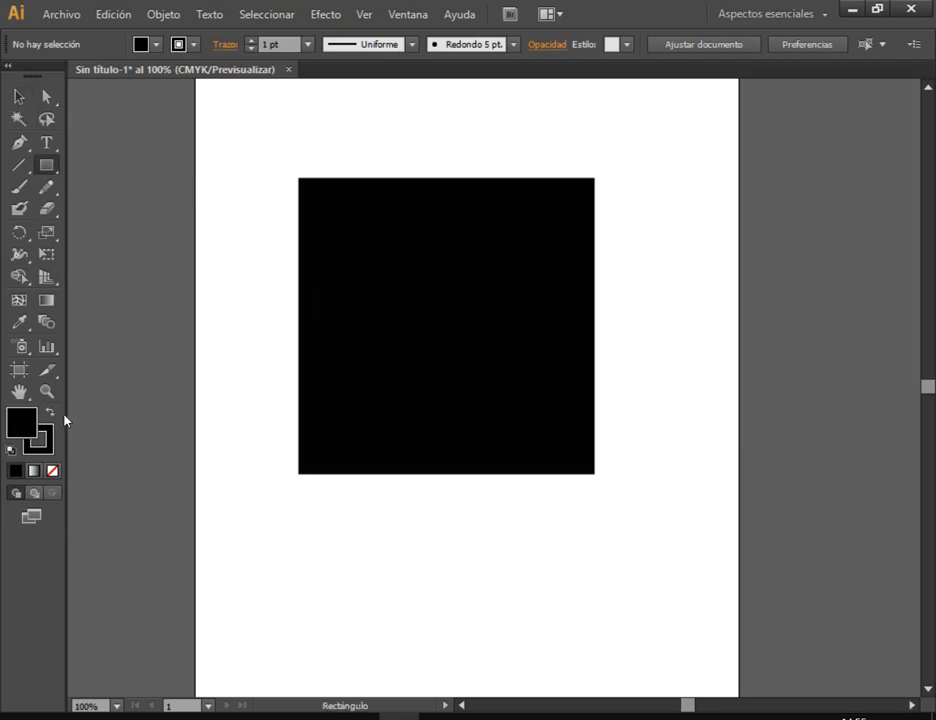
click(10, 450)
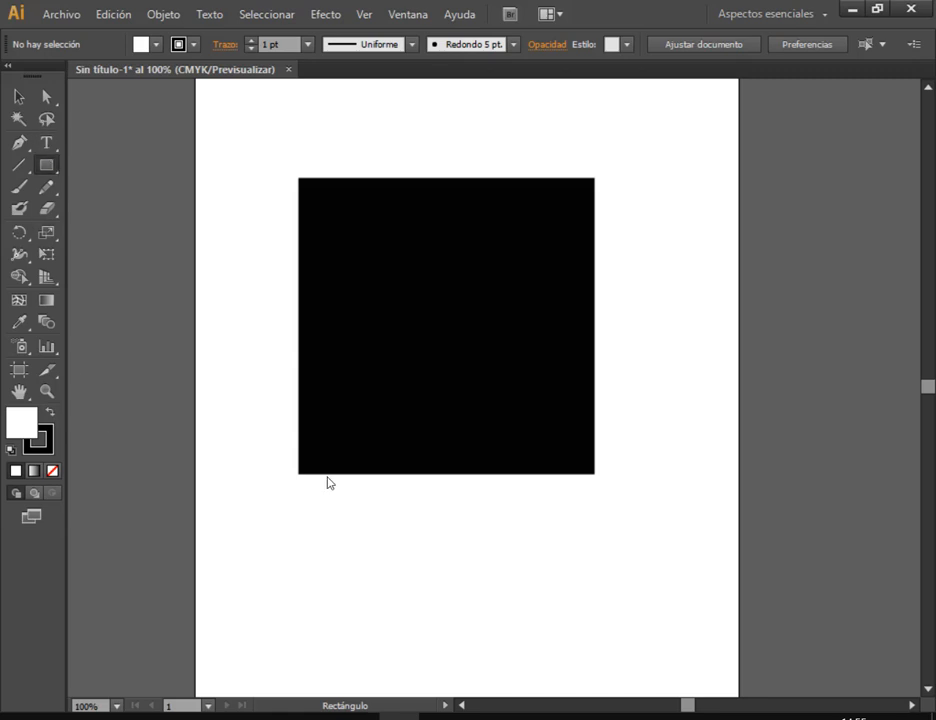
drag(338, 228, 565, 442)
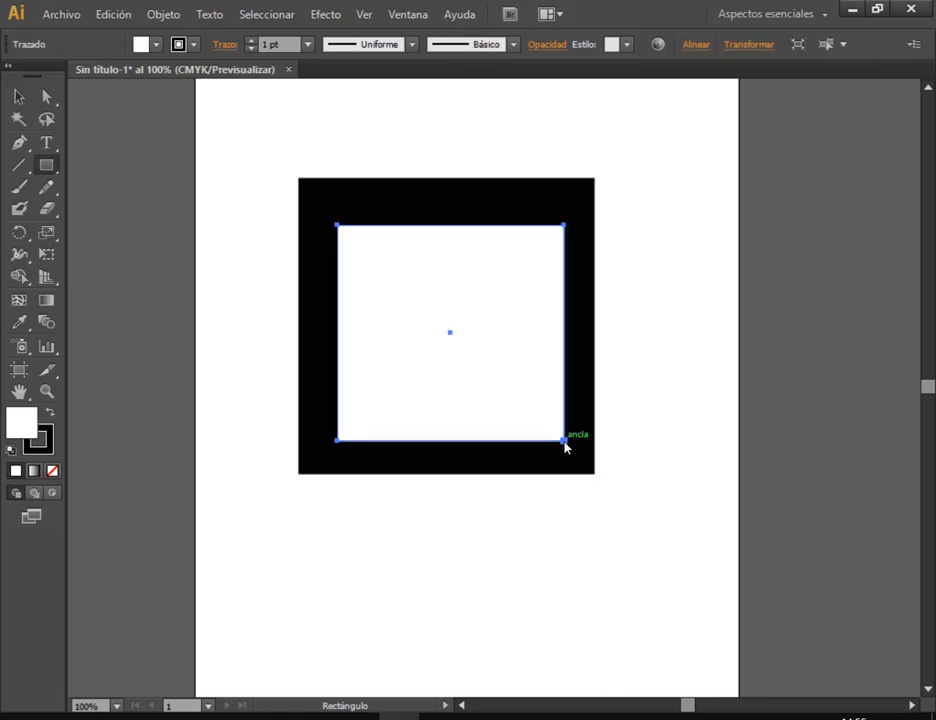
click(18, 95)
click(453, 142)
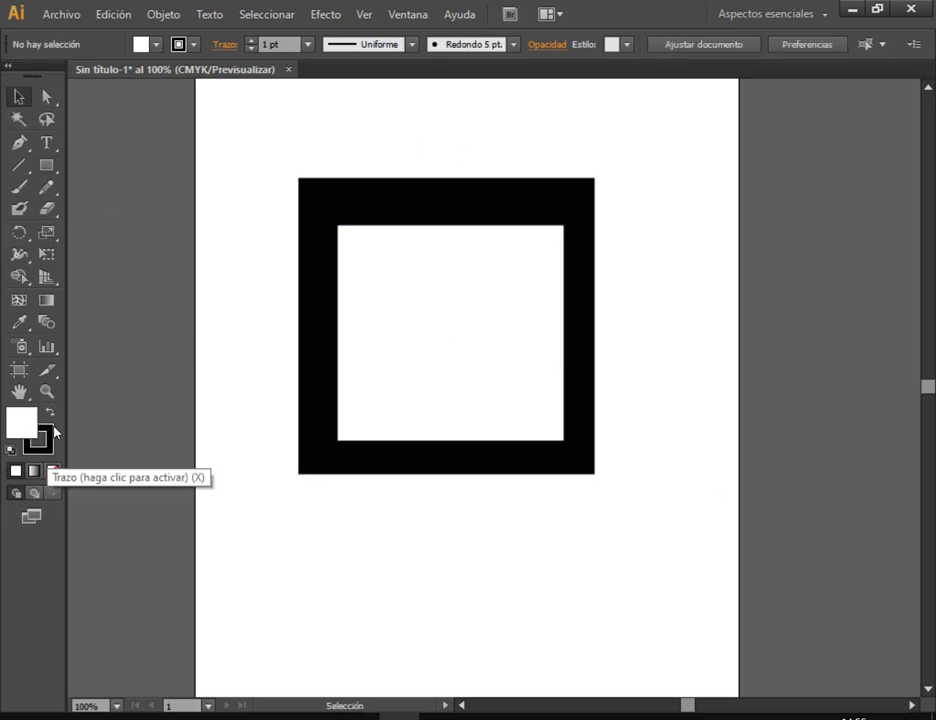
Delete the inner white rectangle and reset the black square to the default fill and stroke
click(420, 331)
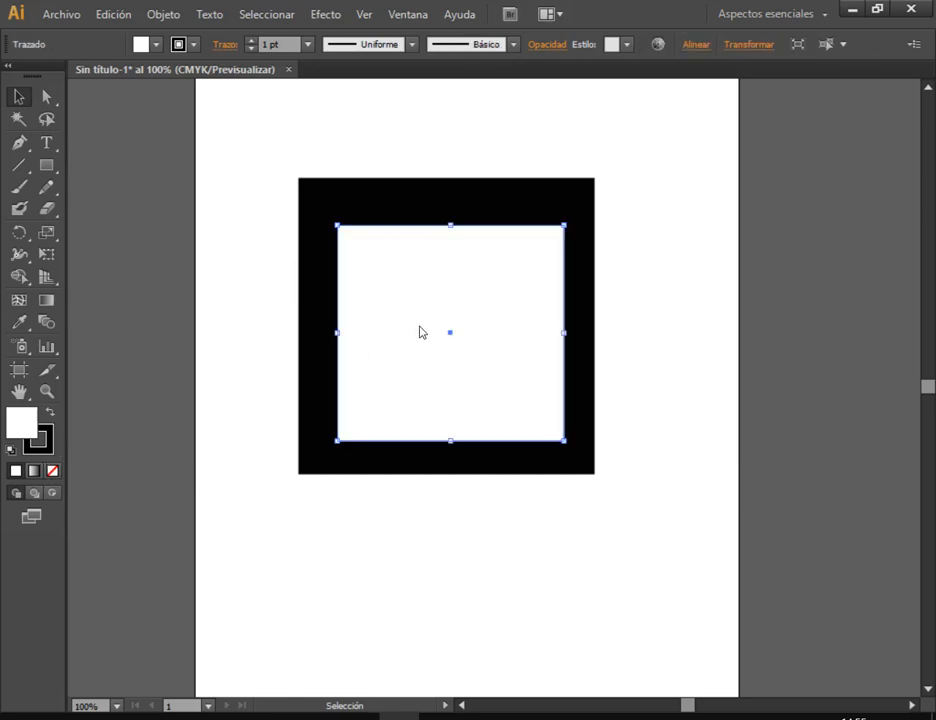
key(Delete)
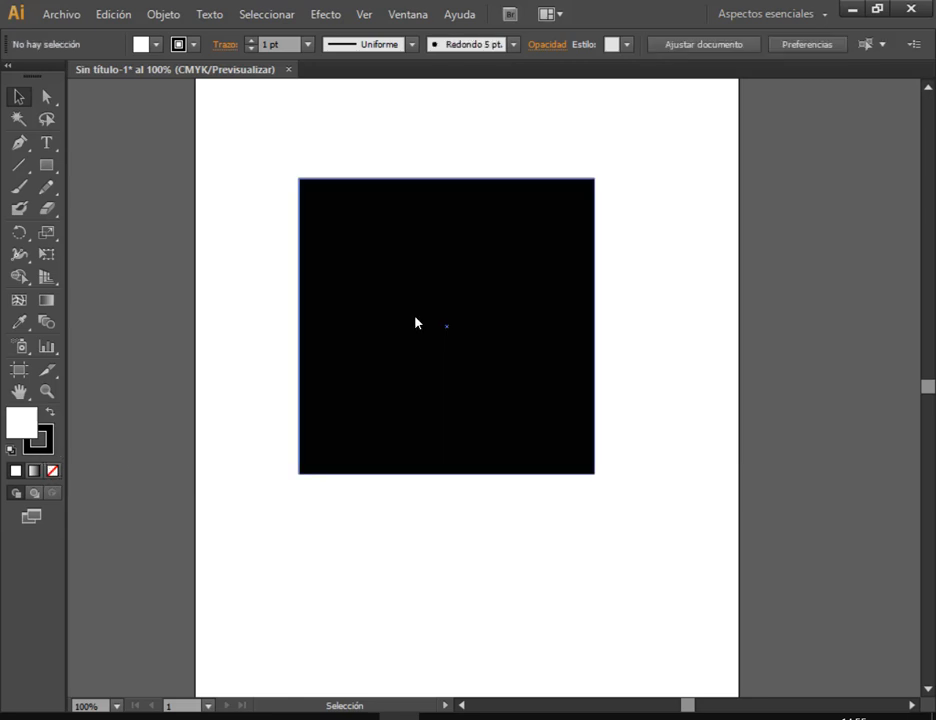
click(416, 324)
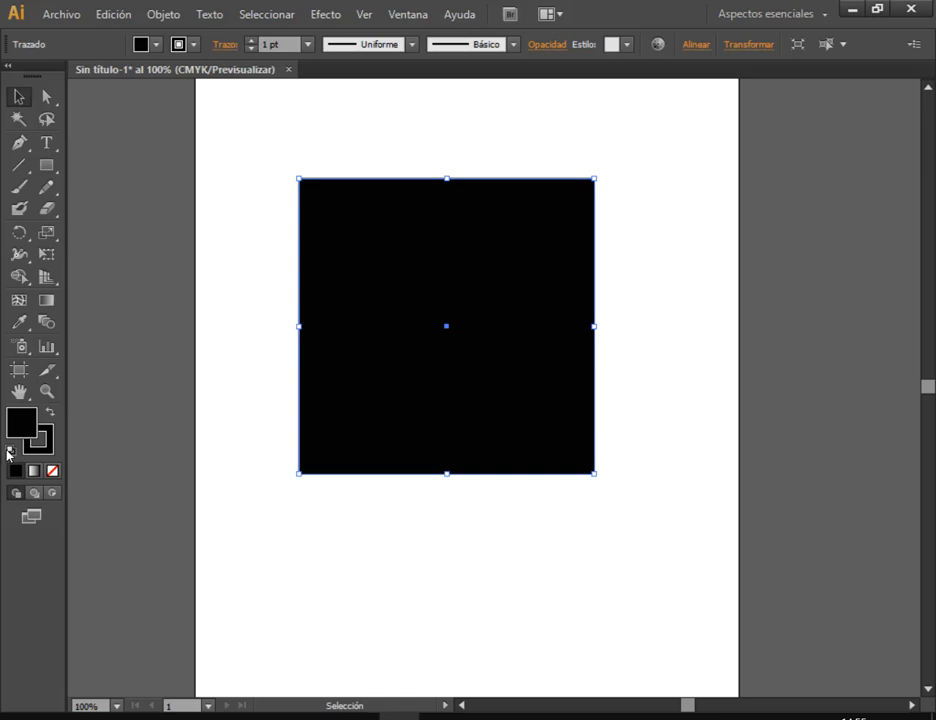
click(9, 450)
click(716, 272)
Move the square slightly down and to the right on the artboard, and deselect it
drag(501, 272, 508, 274)
scroll(575, 272, up, 2)
drag(518, 372, 526, 390)
click(668, 265)
click(395, 283)
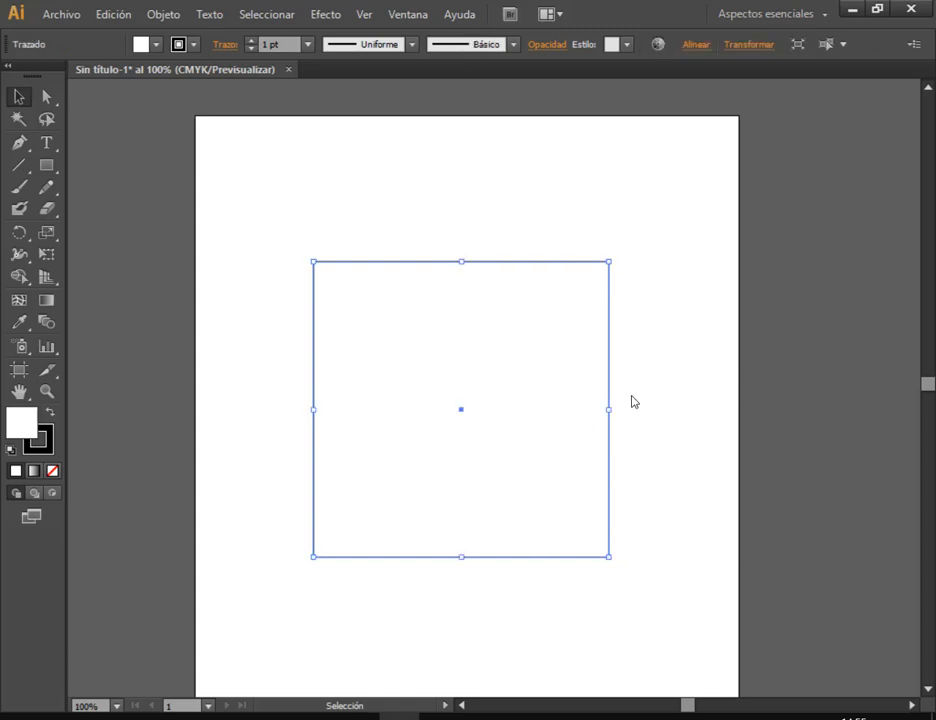
scroll(625, 398, down, 2)
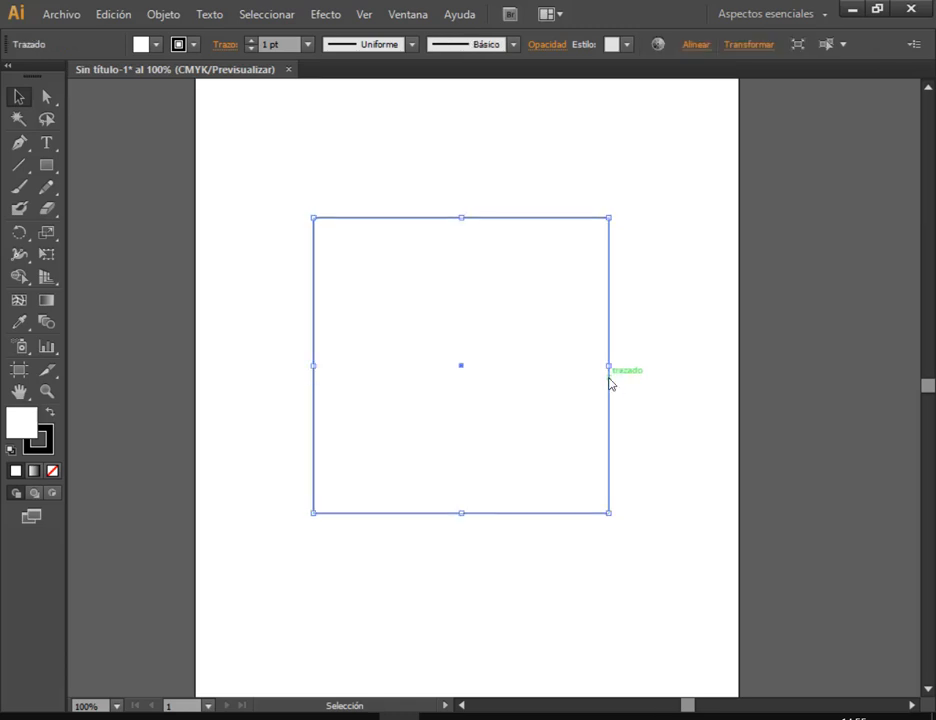
drag(493, 336, 486, 316)
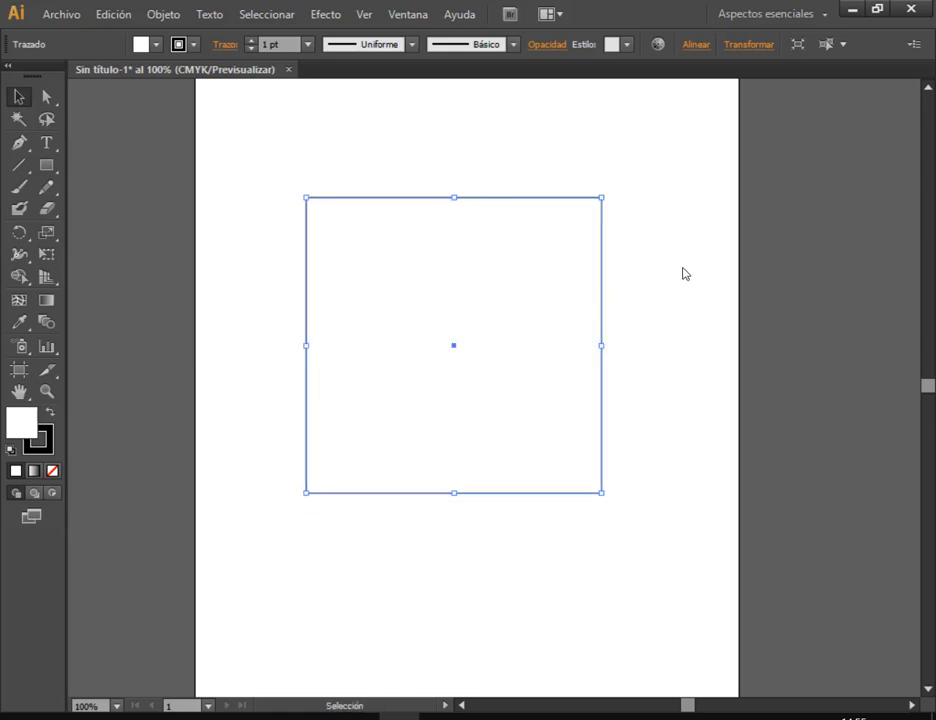
click(685, 273)
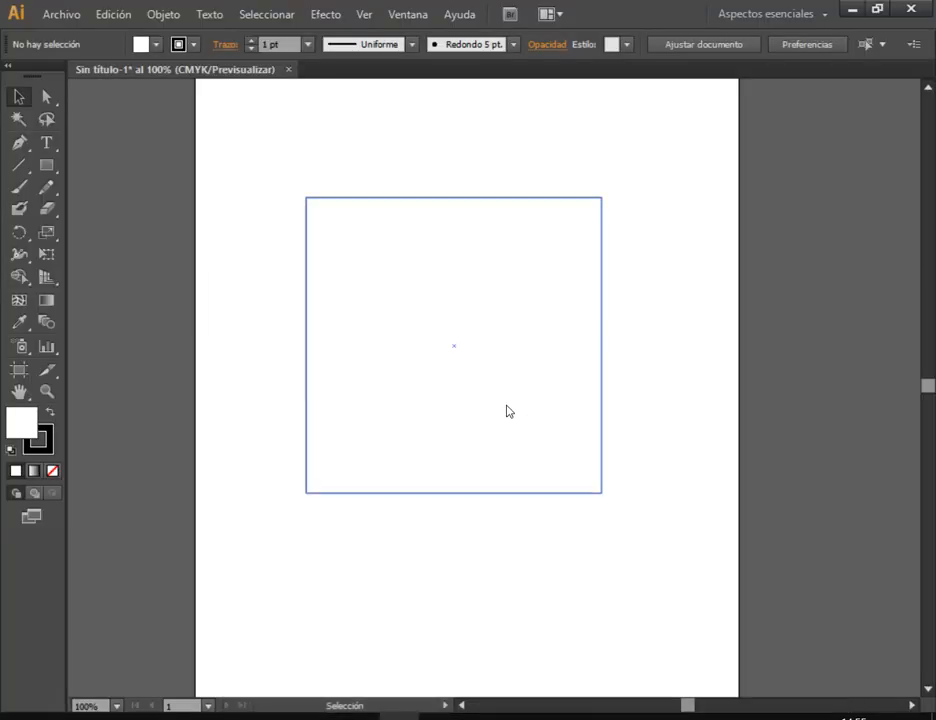
Rotate the square by 60° using its transform settings
click(512, 405)
click(745, 45)
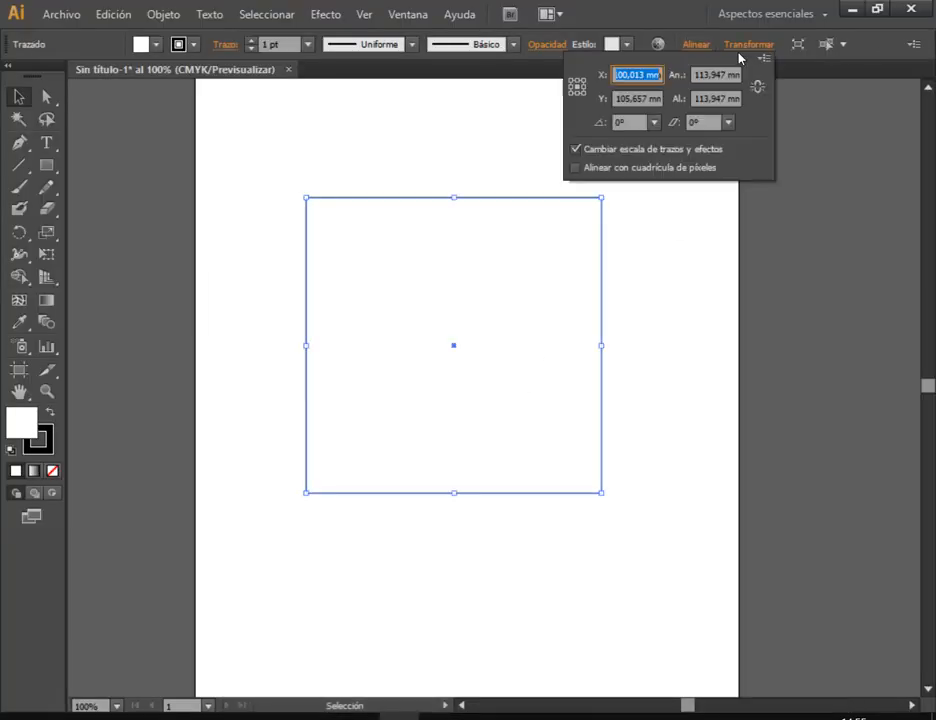
click(654, 123)
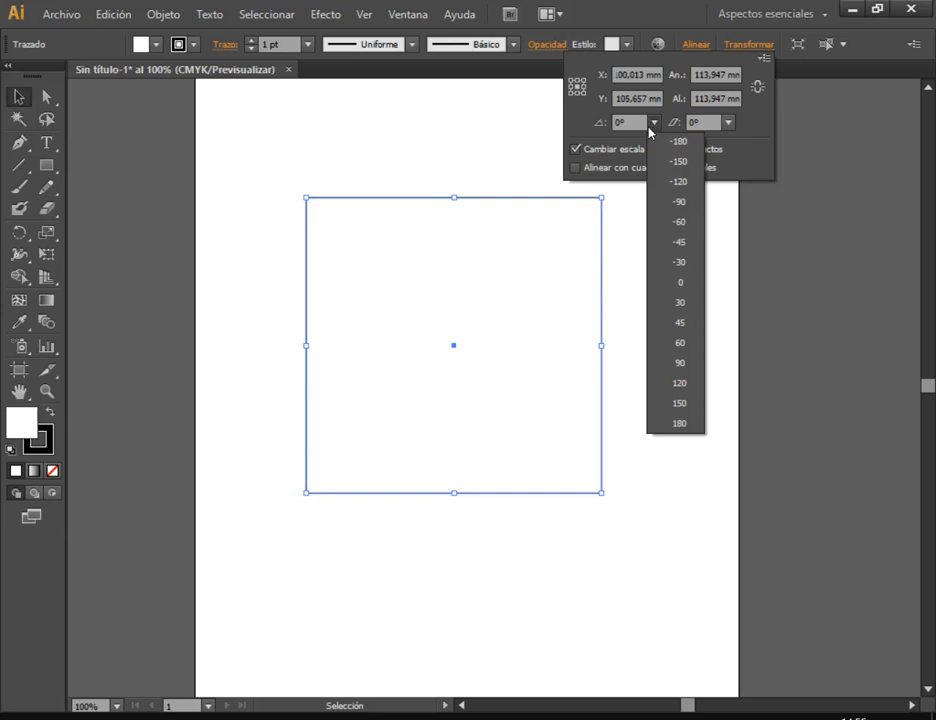
click(673, 343)
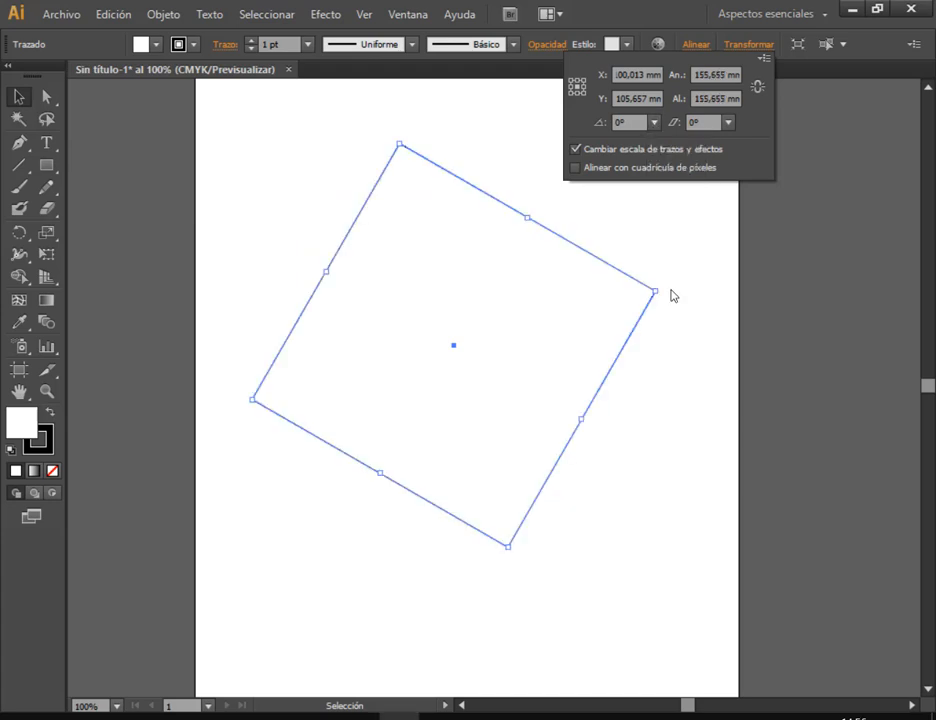
Try to straighten the tilted square by setting its rotation angle to 0°
click(654, 123)
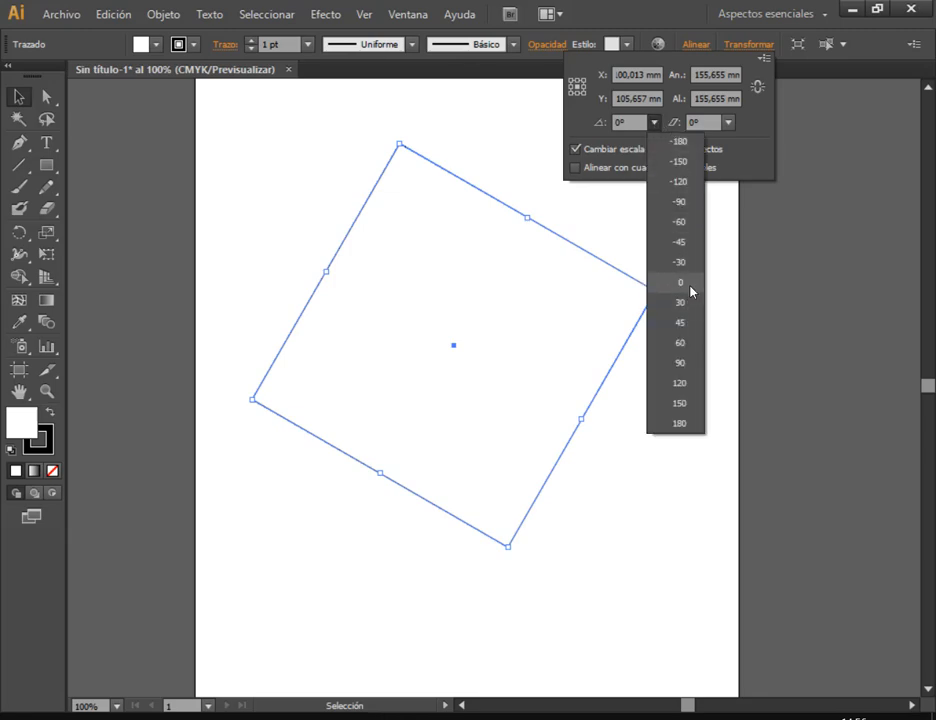
click(686, 286)
click(653, 123)
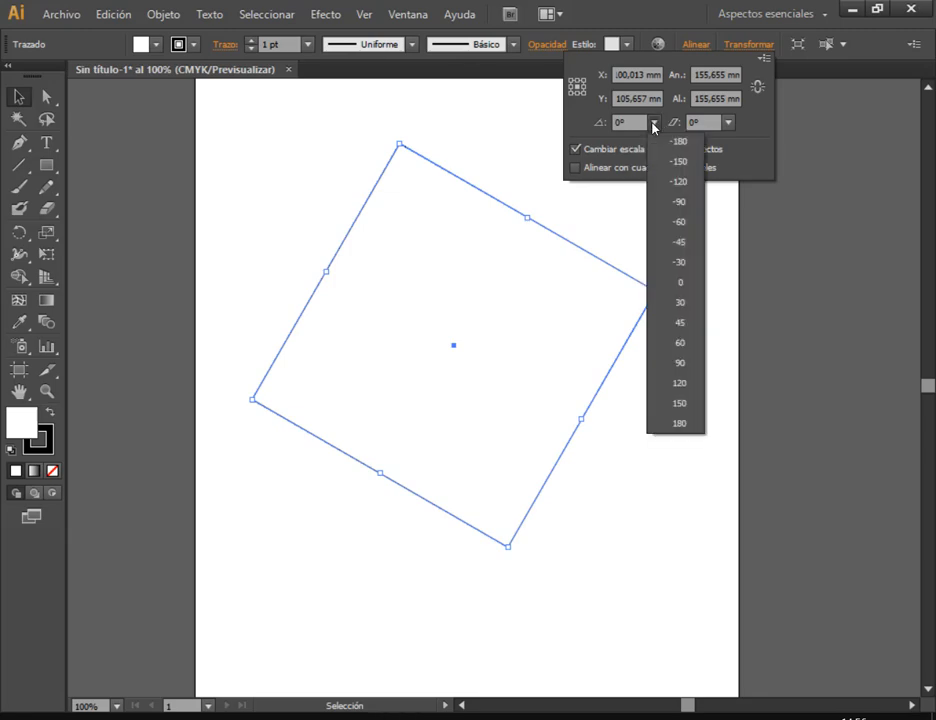
Undo the 60° rotation so the square sits upright again
click(106, 20)
click(120, 27)
click(114, 15)
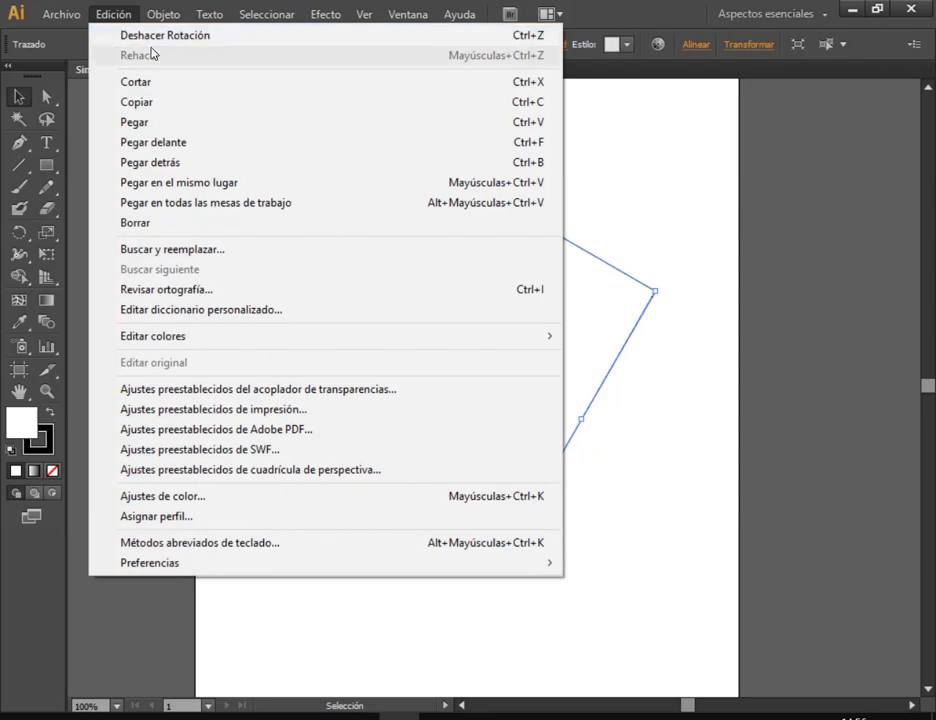
click(137, 35)
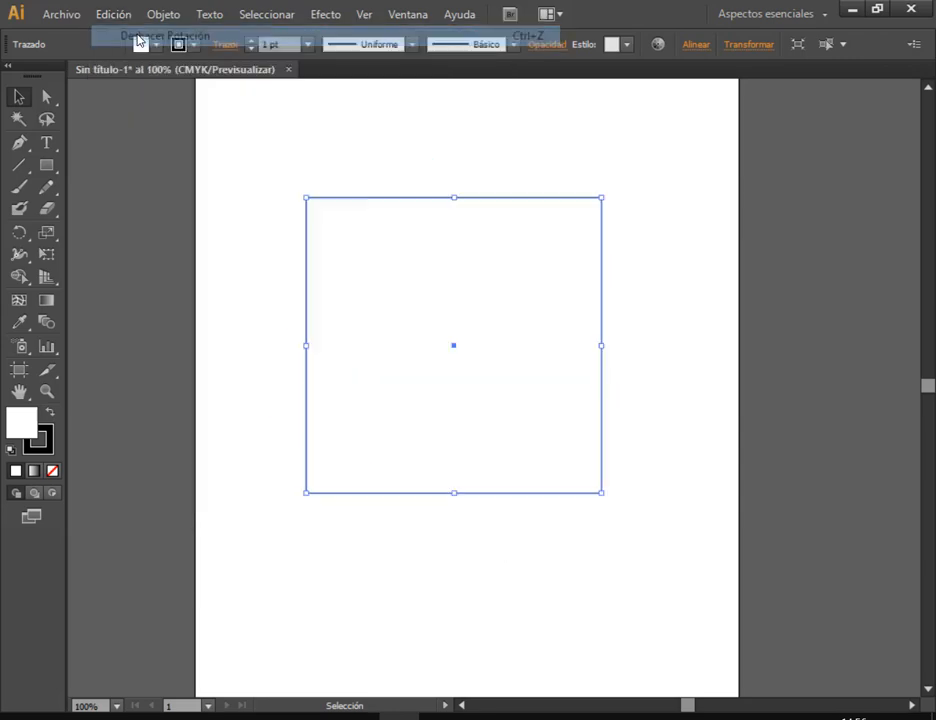
Rotate the square by 45° twice and by 90° once, using the preset angles in its transform settings
click(745, 46)
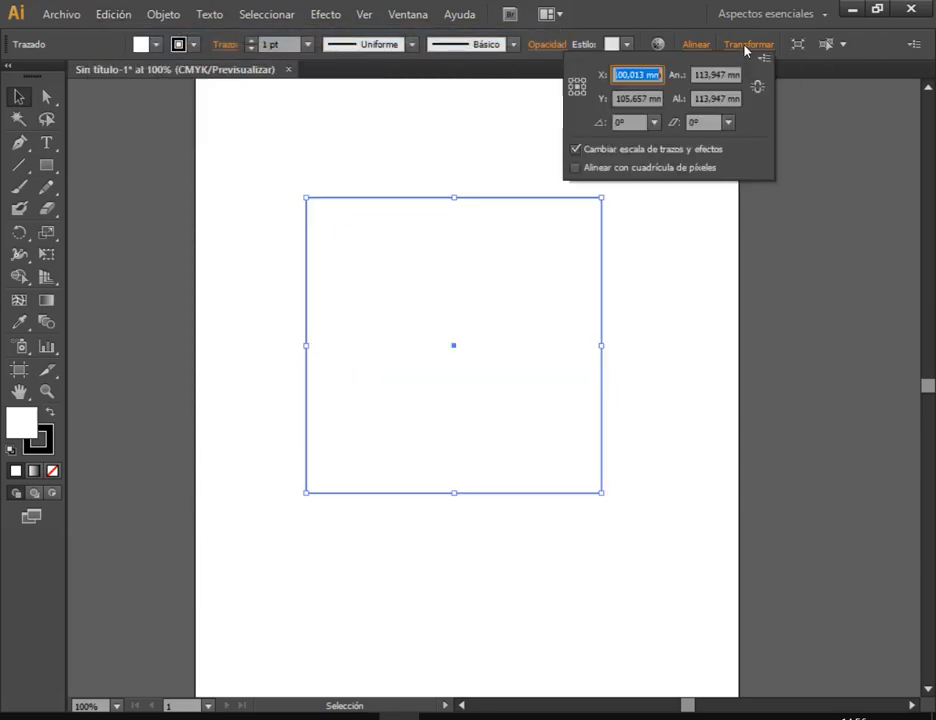
click(653, 122)
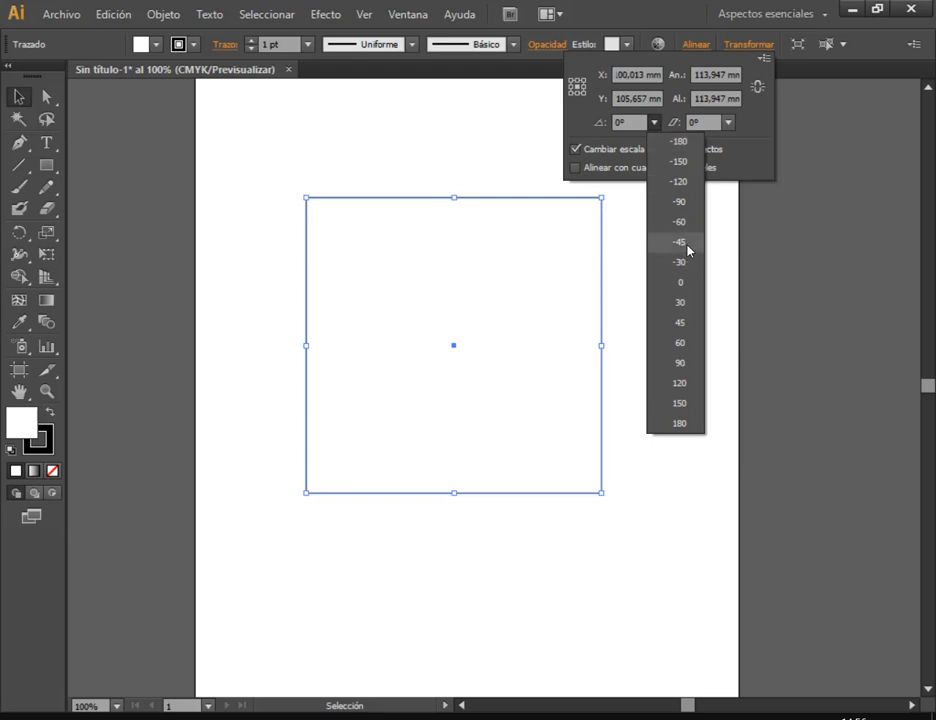
click(680, 324)
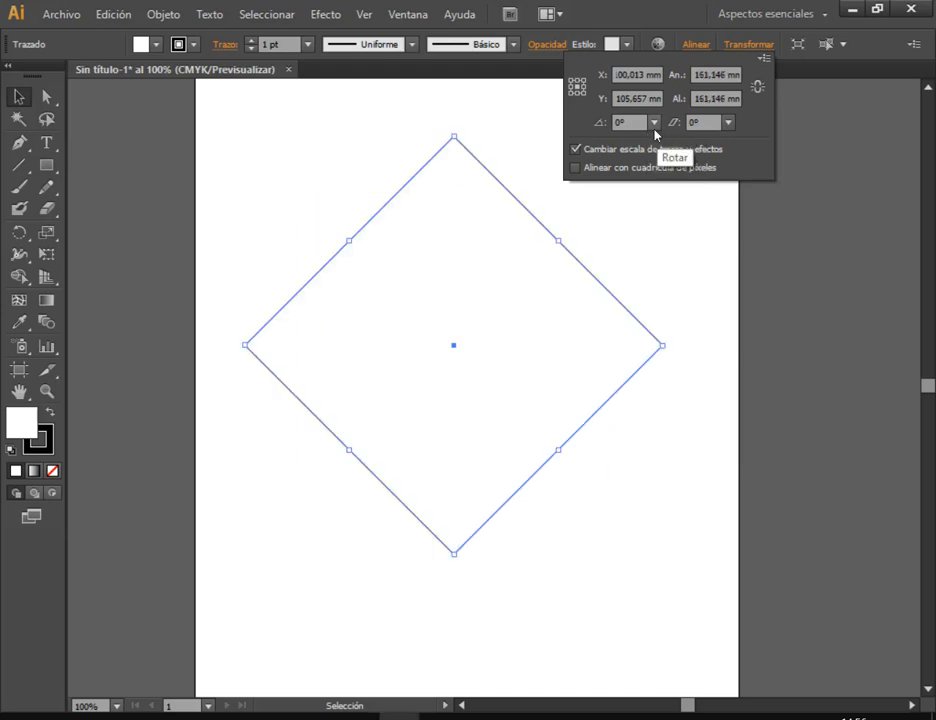
click(653, 123)
click(681, 330)
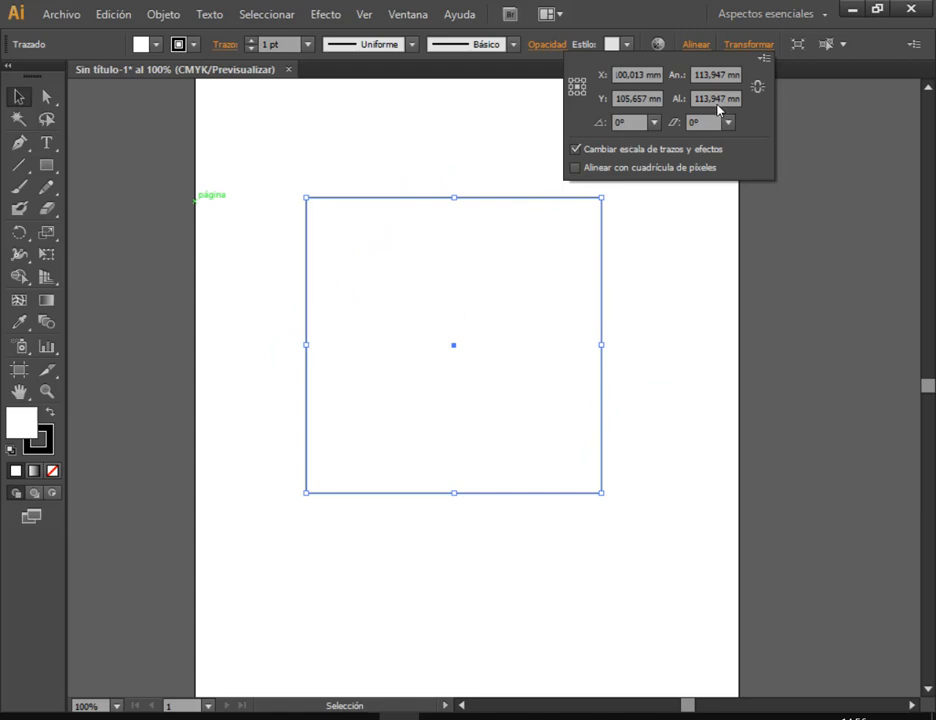
click(653, 123)
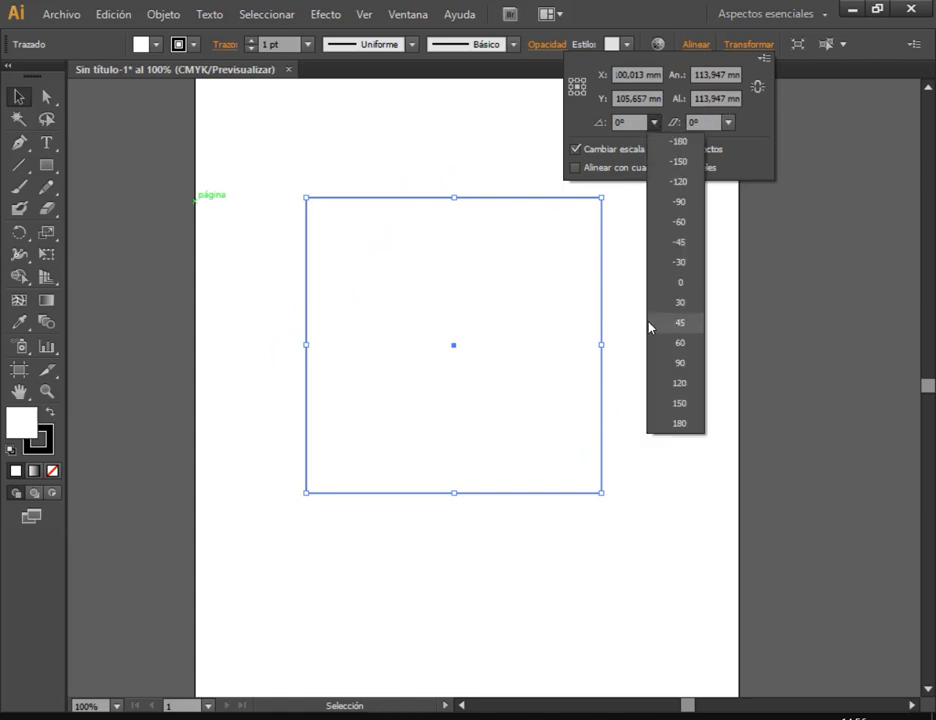
click(676, 362)
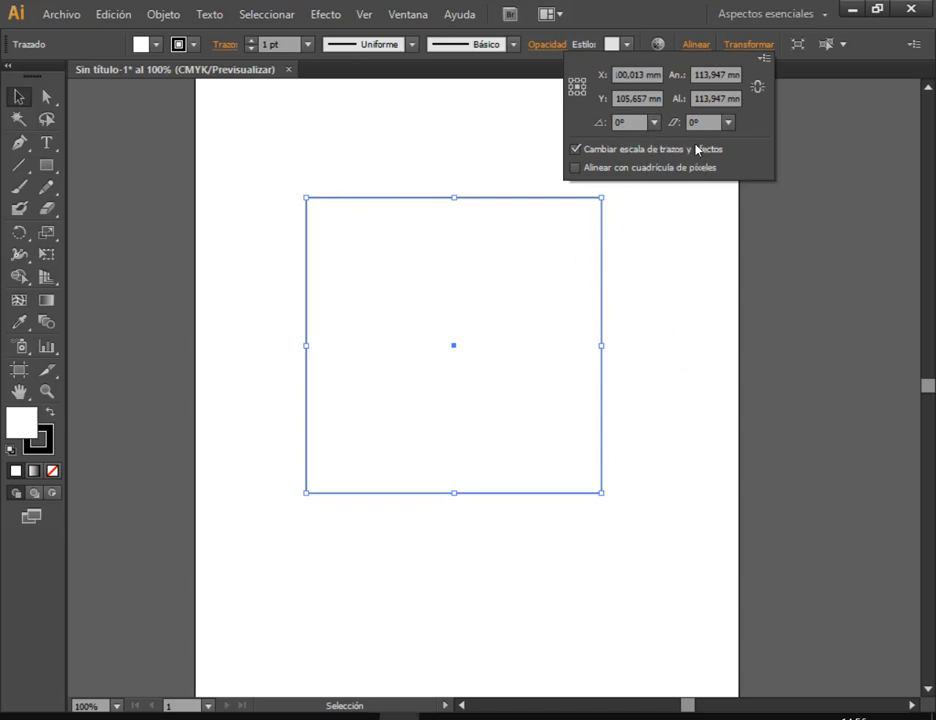
Try a further 45° rotation of the square, undo it, and deselect the square
click(656, 122)
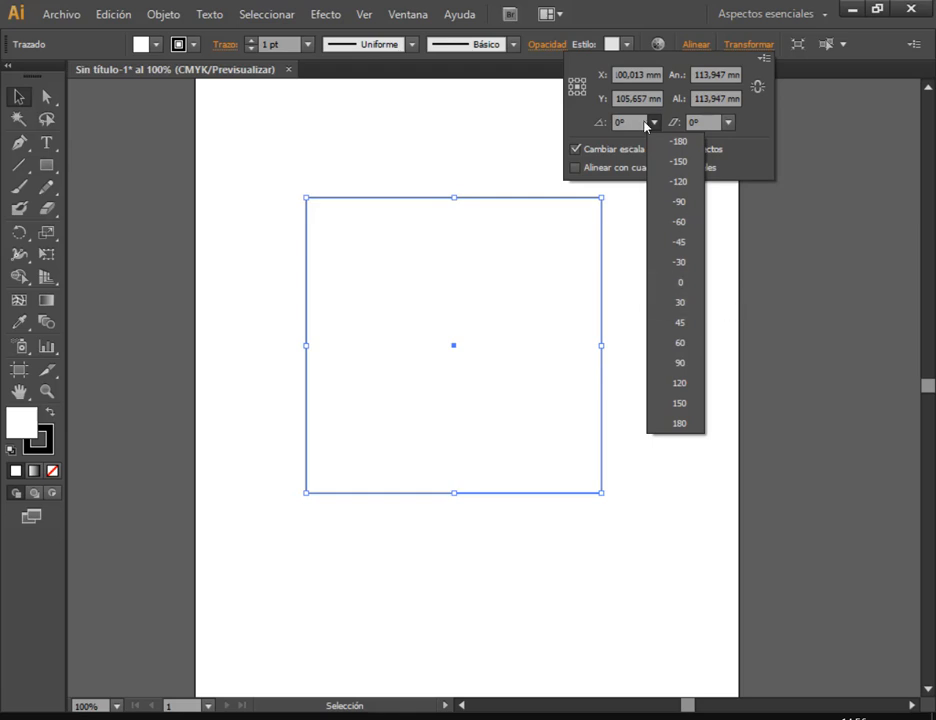
click(691, 323)
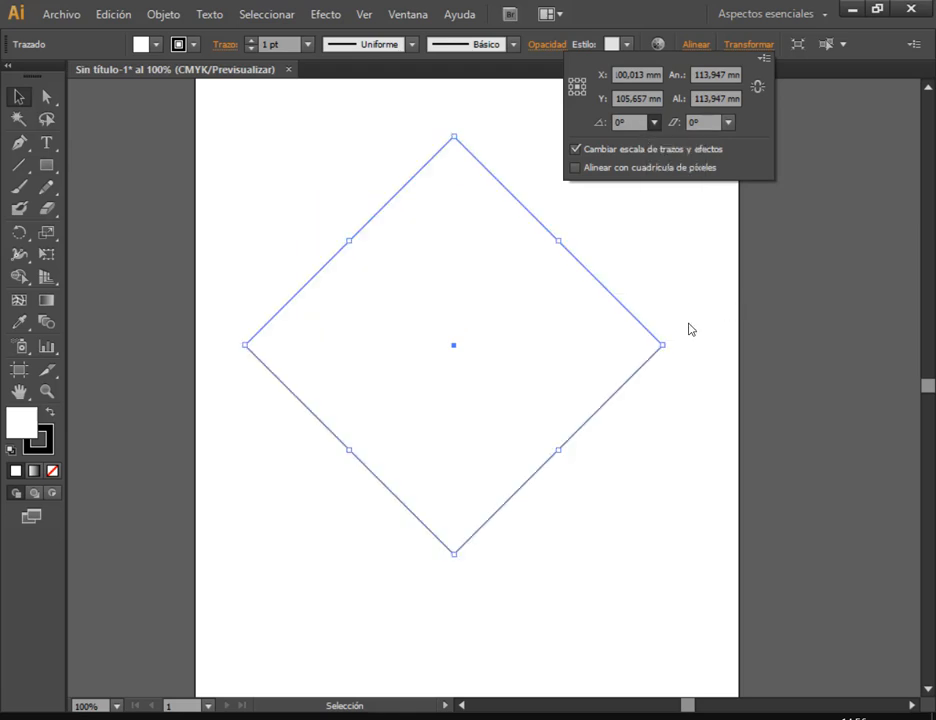
click(114, 17)
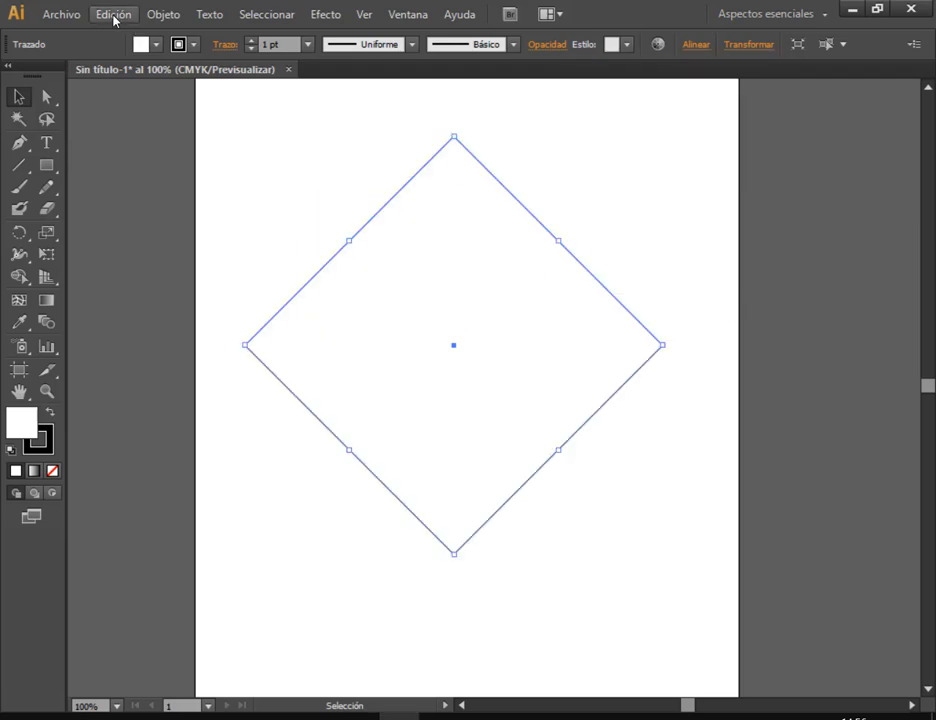
click(163, 14)
mouse_move(106, 12)
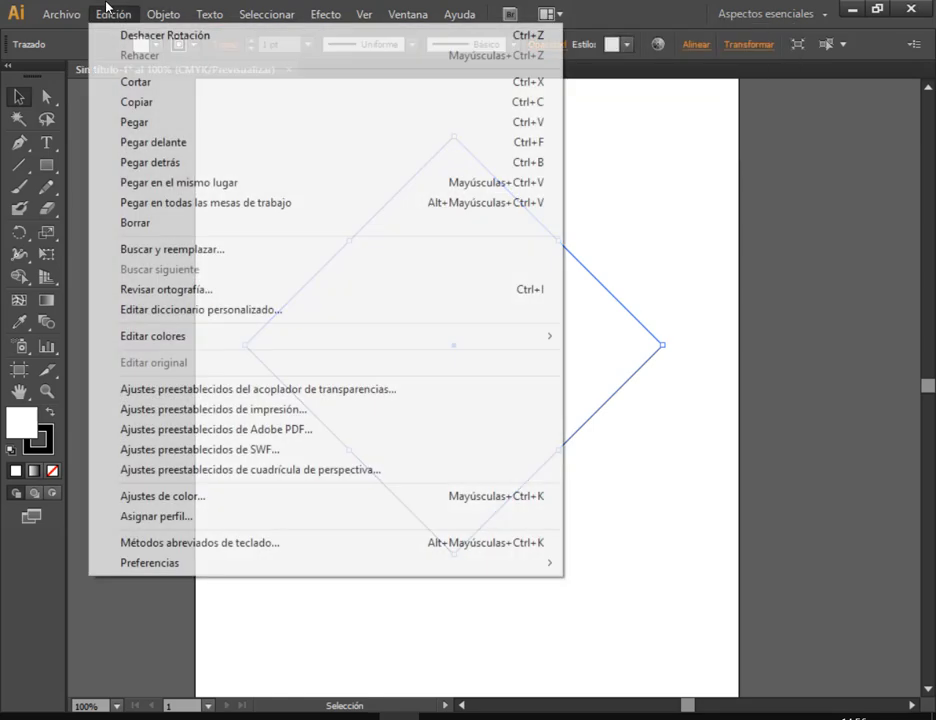
click(130, 35)
click(437, 140)
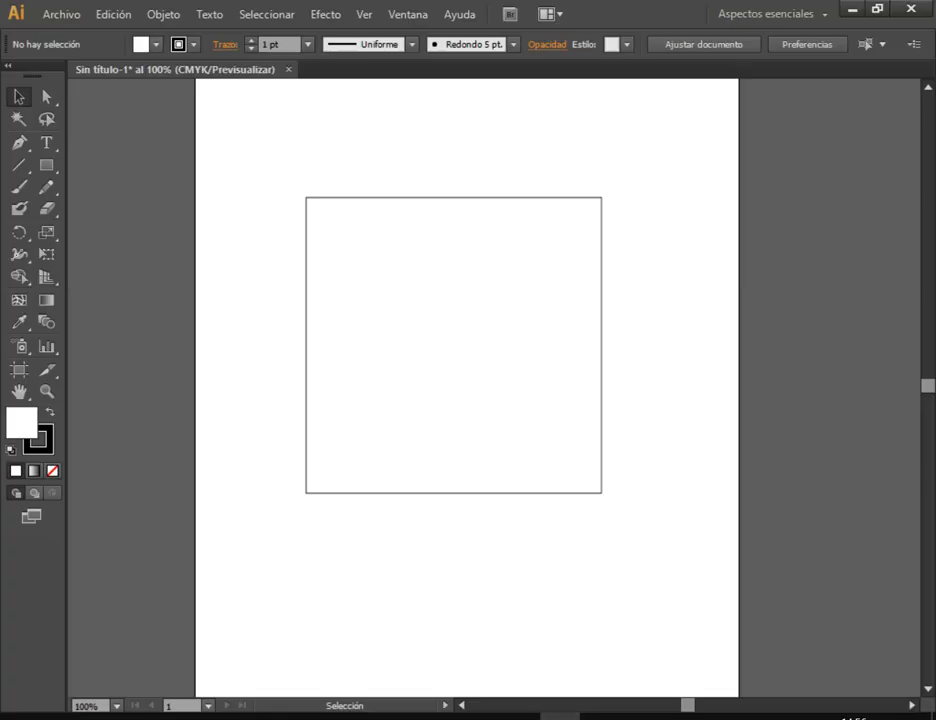
click(601, 468)
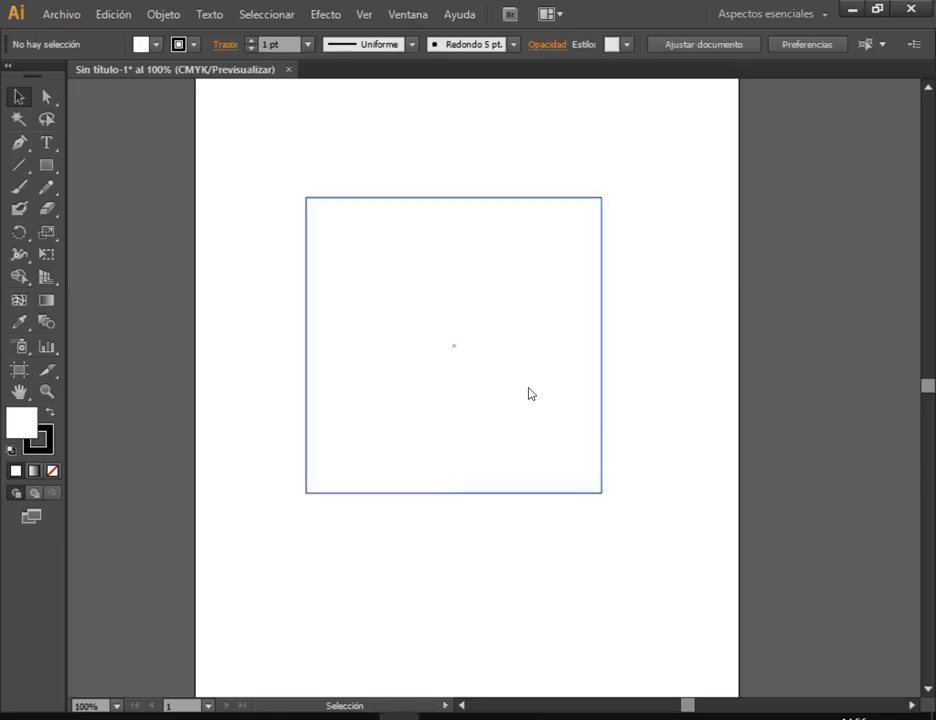
mouse_move(476, 260)
mouse_down()
mouse_move(453, 236)
mouse_move(468, 255)
mouse_up()
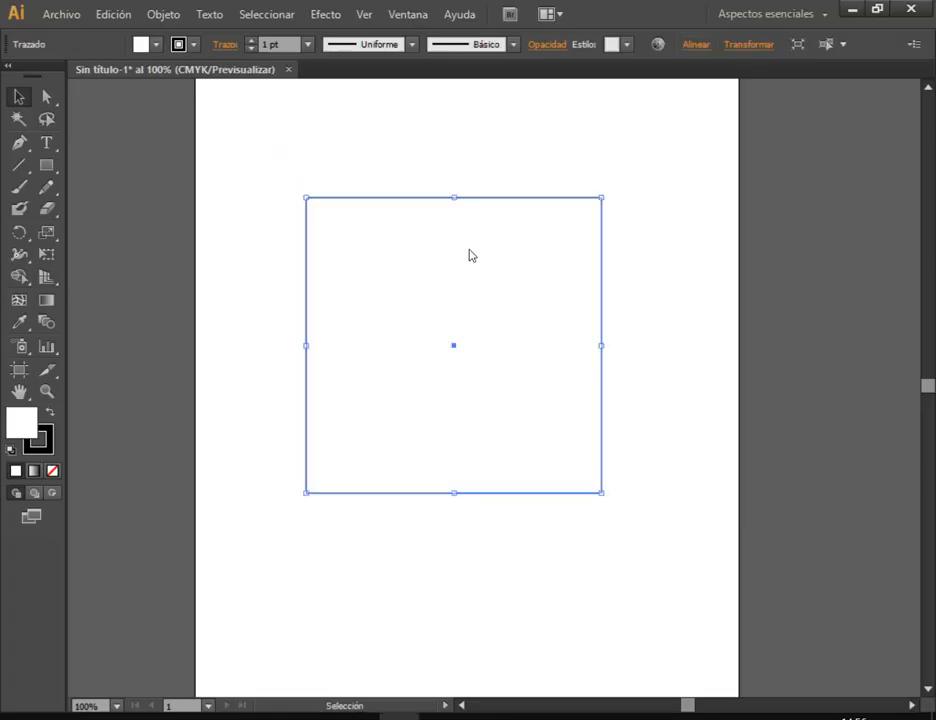
click(485, 162)
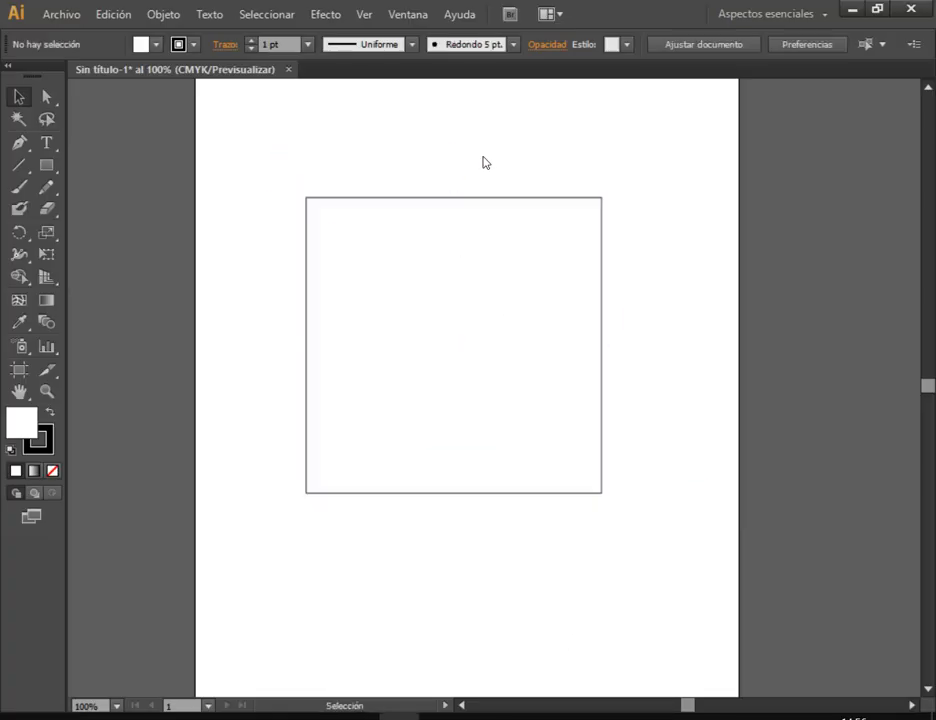
Draw a rectangular grid about 114 mm wide and high directly over the square, from corner to corner
click(23, 165)
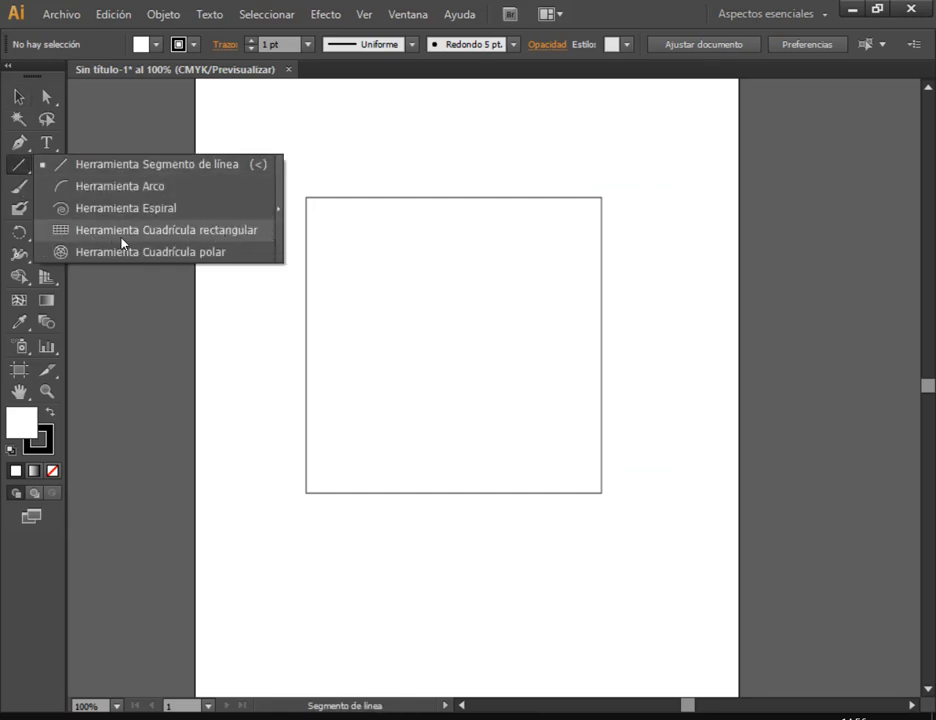
click(210, 240)
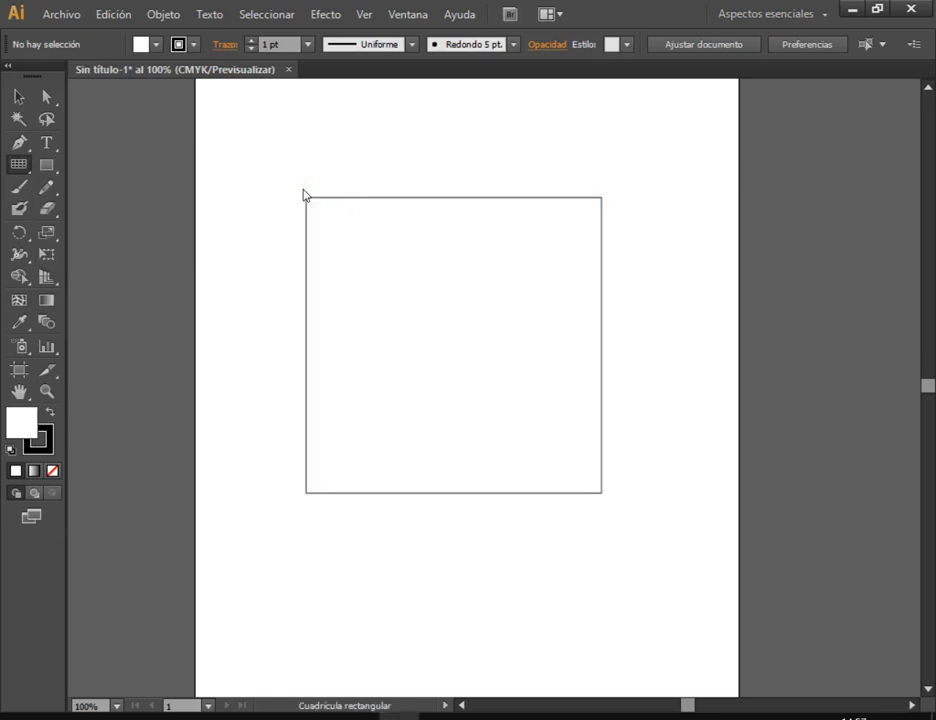
drag(305, 200, 331, 219)
drag(322, 217, 604, 501)
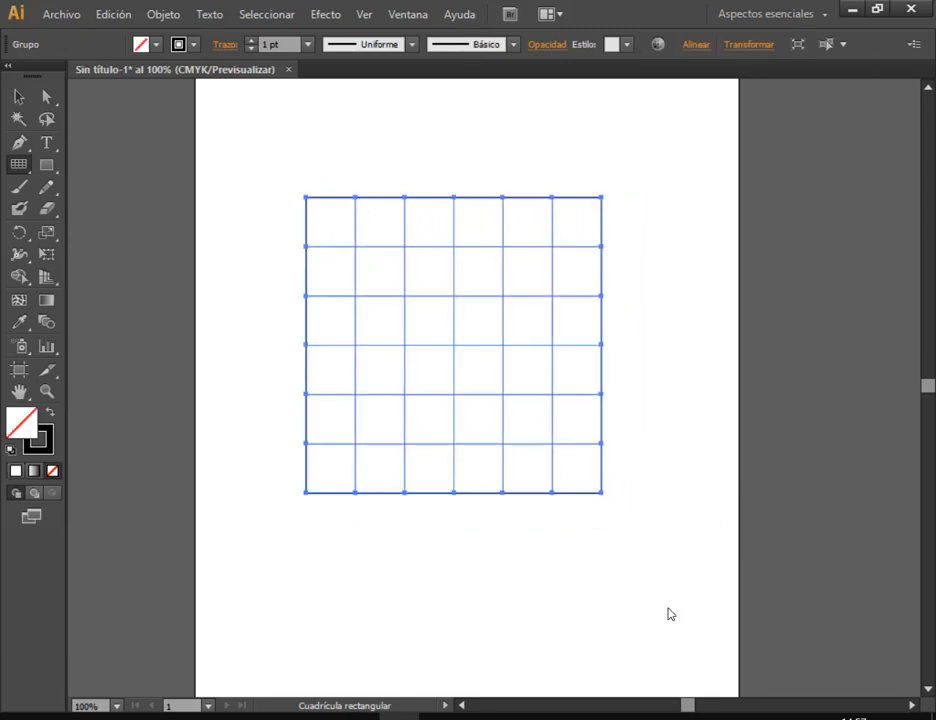
Check the diamond's grid in the reference image 1 (Lapiz).jpg, return to the Illustrator drawing, and remove the grid from the square
click(560, 717)
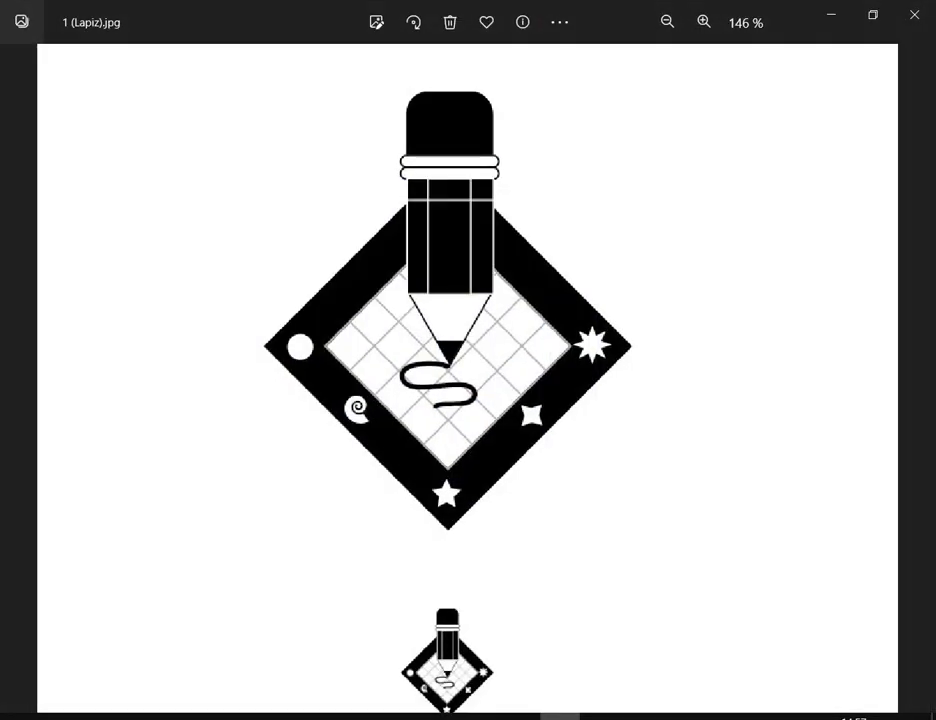
click(560, 717)
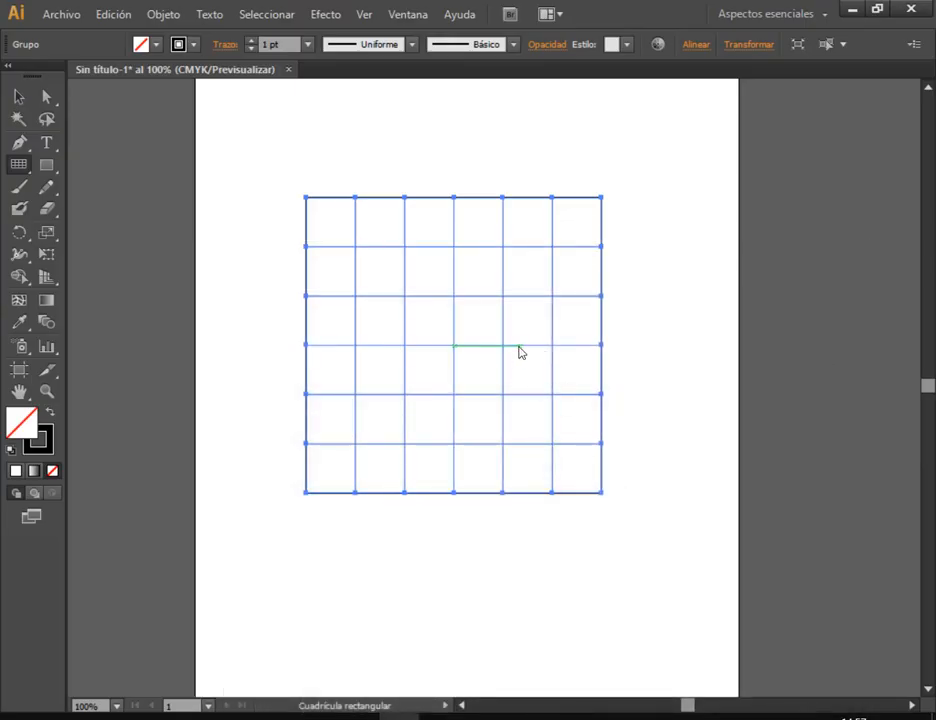
click(410, 307)
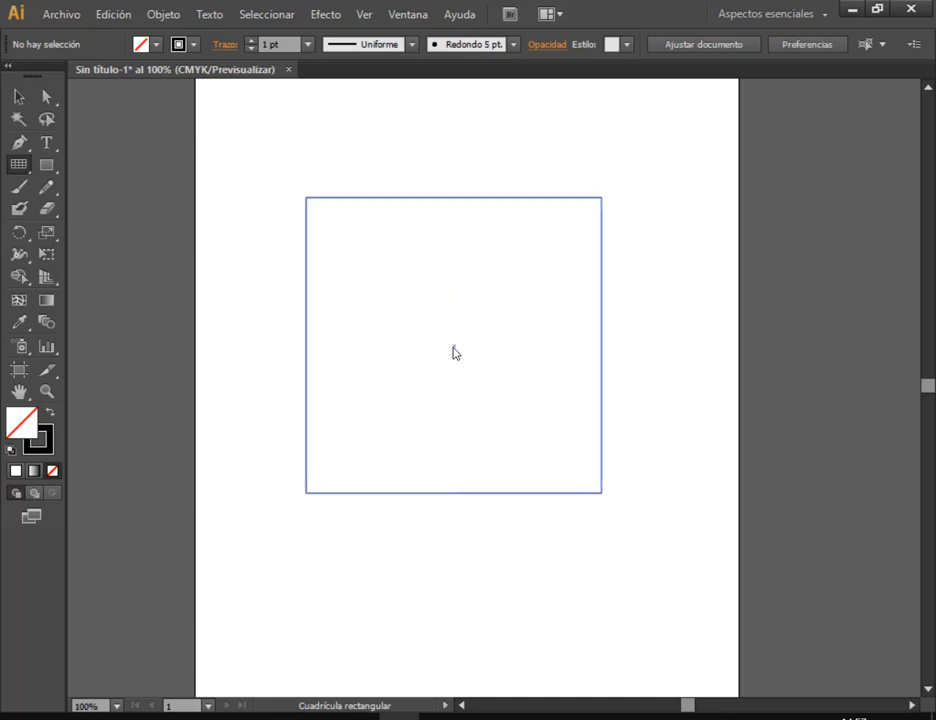
Create a 113.95 mm square rectangular grid with 5 horizontal and 5 vertical dividers near the artboard's right edge
click(697, 326)
drag(718, 162, 703, 101)
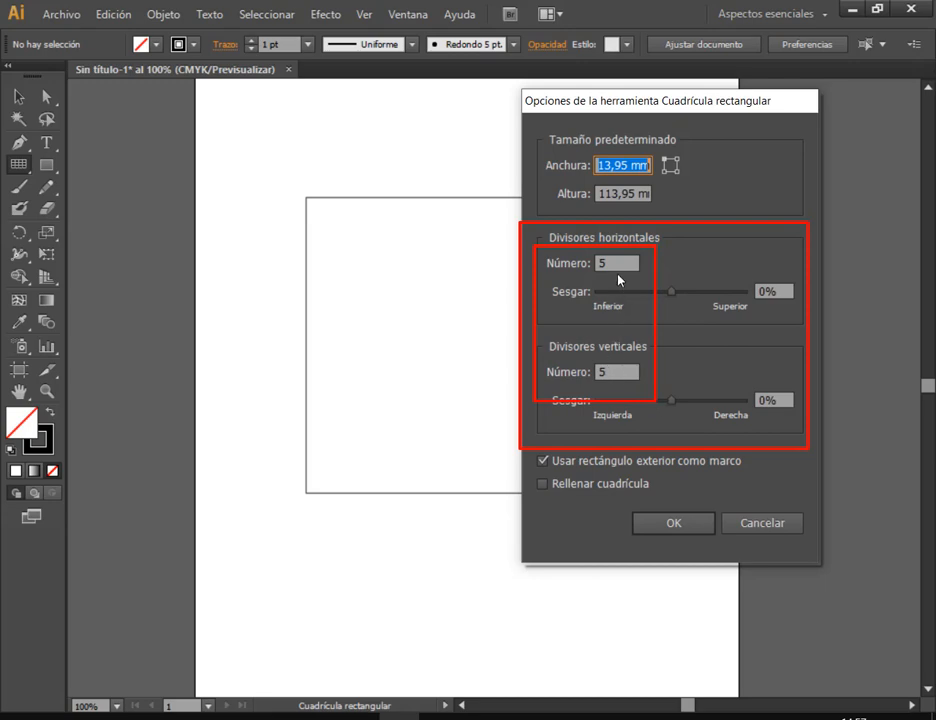
click(706, 526)
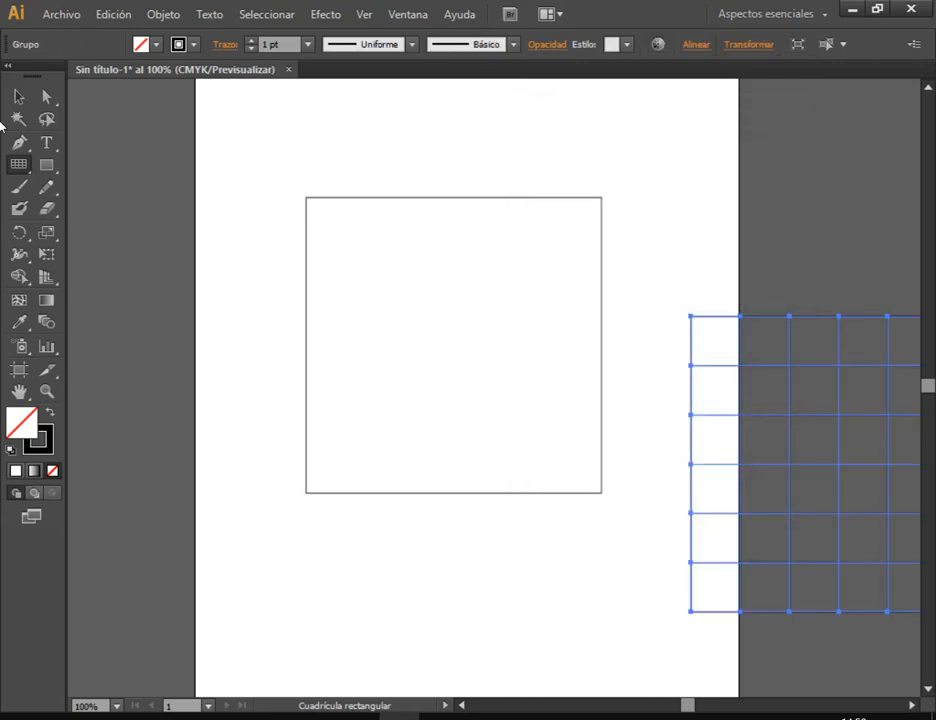
Move the new grid to just below the square, leaving a small gap between them, and deselect it
click(18, 96)
drag(825, 375, 440, 550)
drag(651, 527, 711, 203)
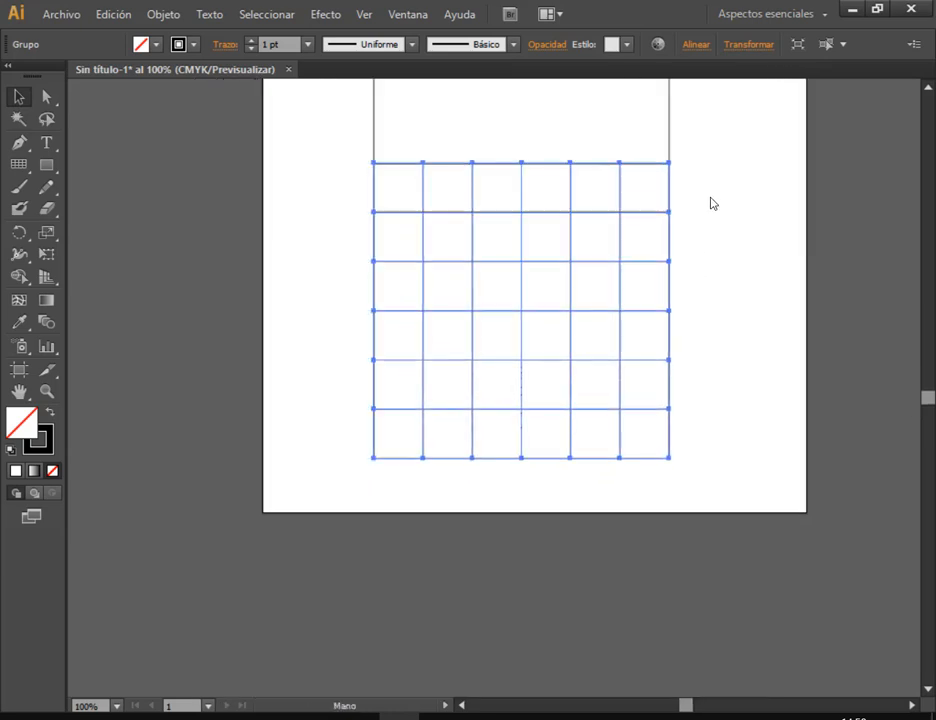
drag(627, 245, 620, 267)
click(713, 229)
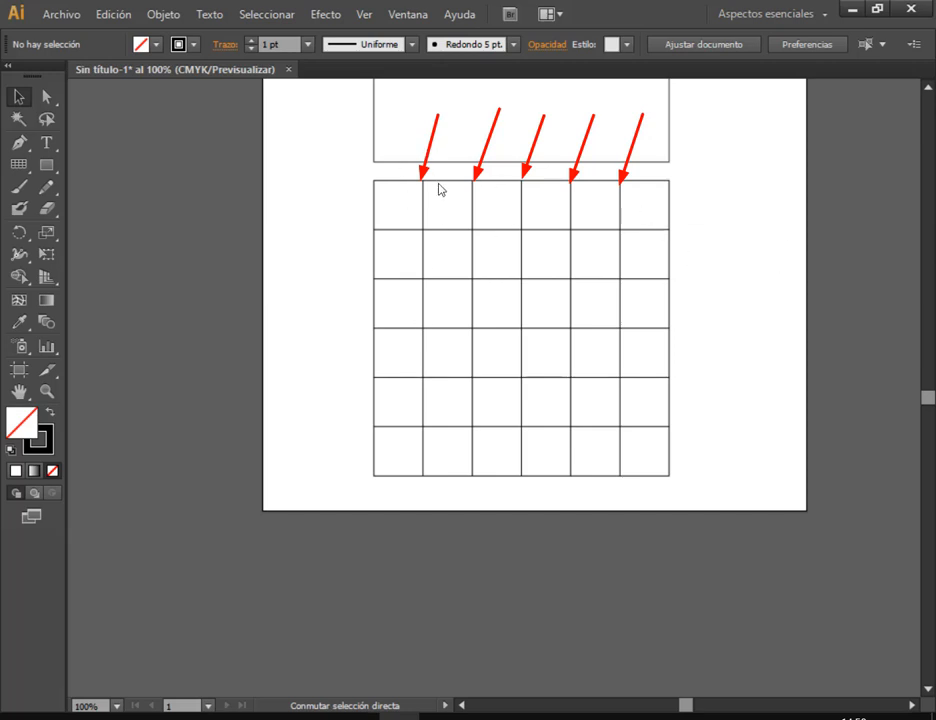
Delete the grid with five dividers placed below the square
mouse_move(370, 180)
mouse_down()
mouse_move(428, 213)
mouse_move(519, 236)
mouse_move(673, 236)
mouse_up()
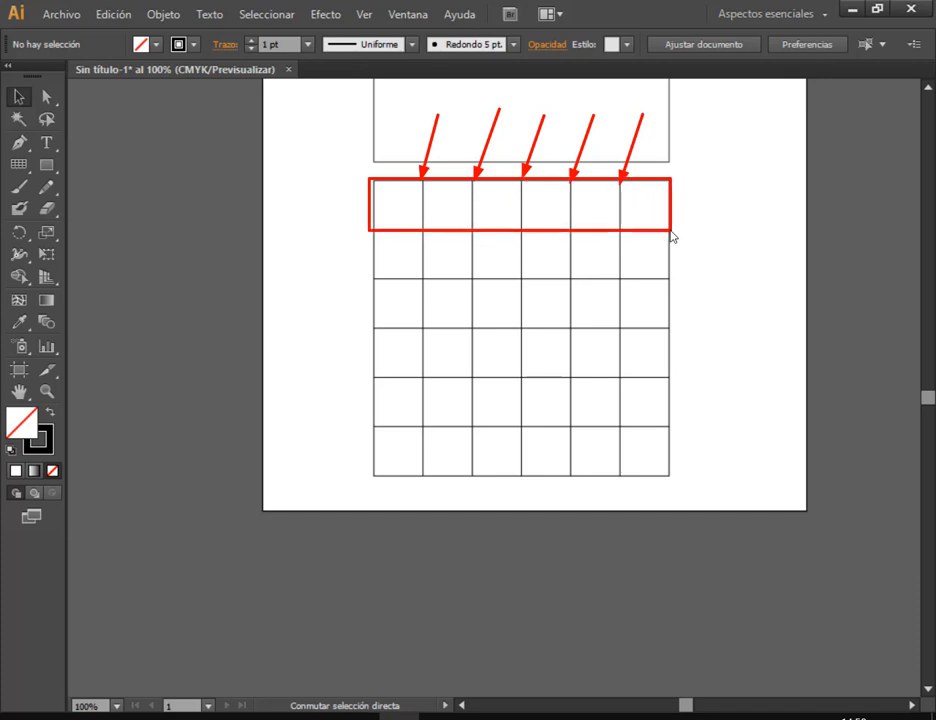
key(Escape)
click(617, 211)
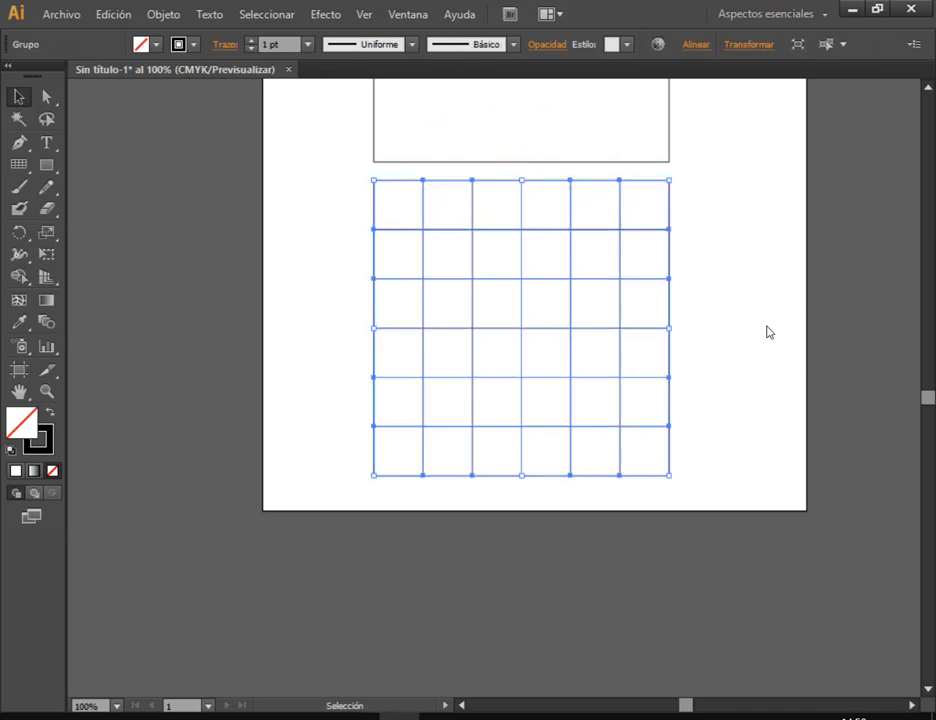
scroll(761, 331, up, 3)
key(Delete)
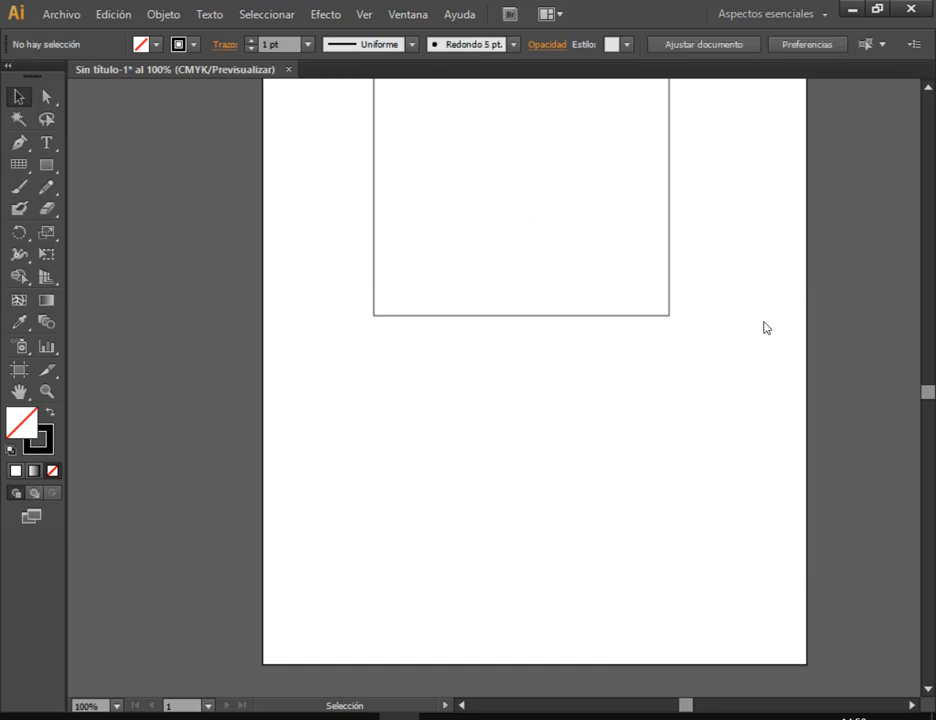
scroll(763, 328, up, 2)
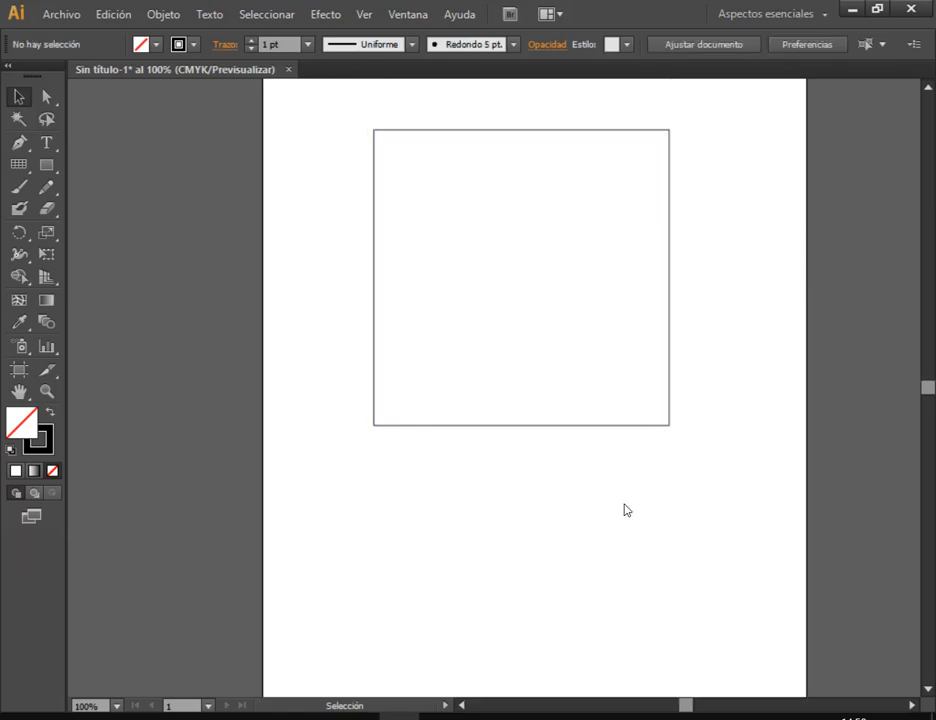
Create a 113.95 mm square rectangular grid with 4 horizontal and 4 vertical dividers, overlapping the lower part of the square
click(29, 165)
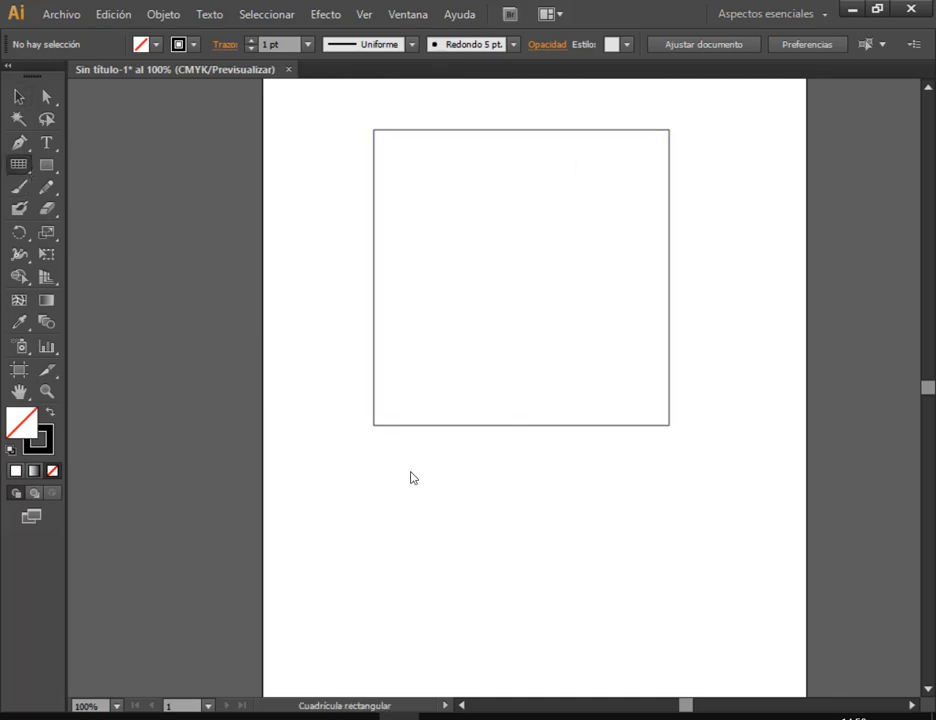
click(20, 165)
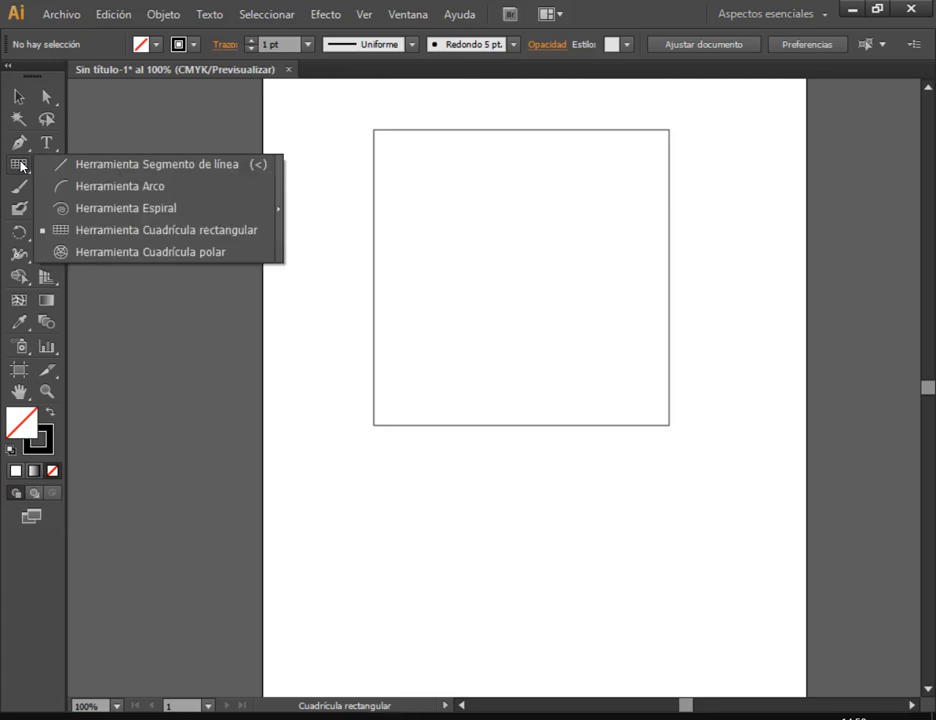
click(185, 237)
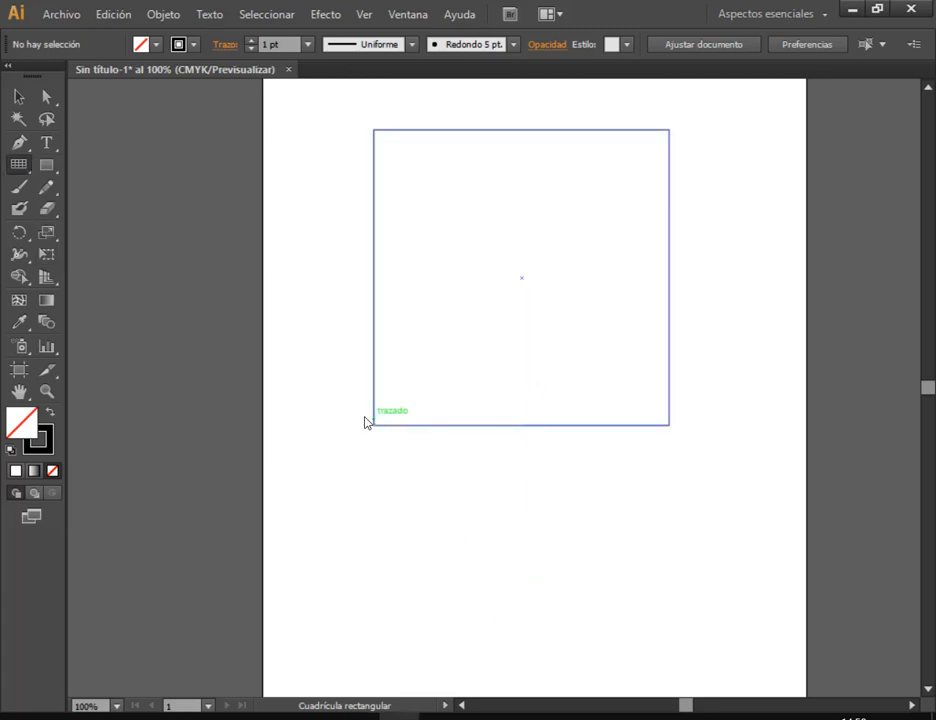
click(315, 320)
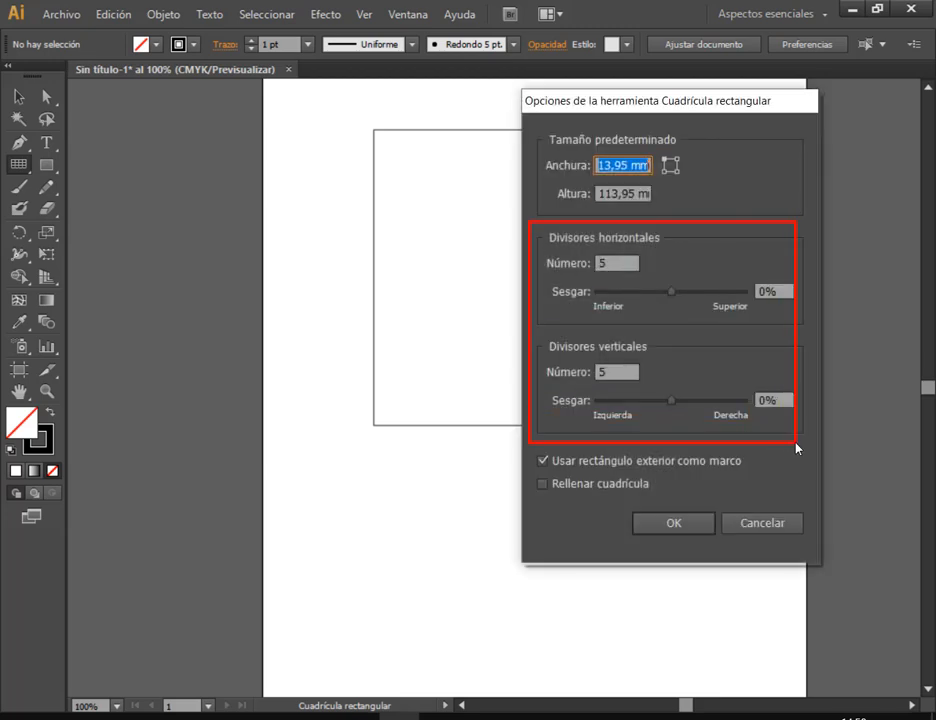
click(620, 263)
text(4)
click(612, 371)
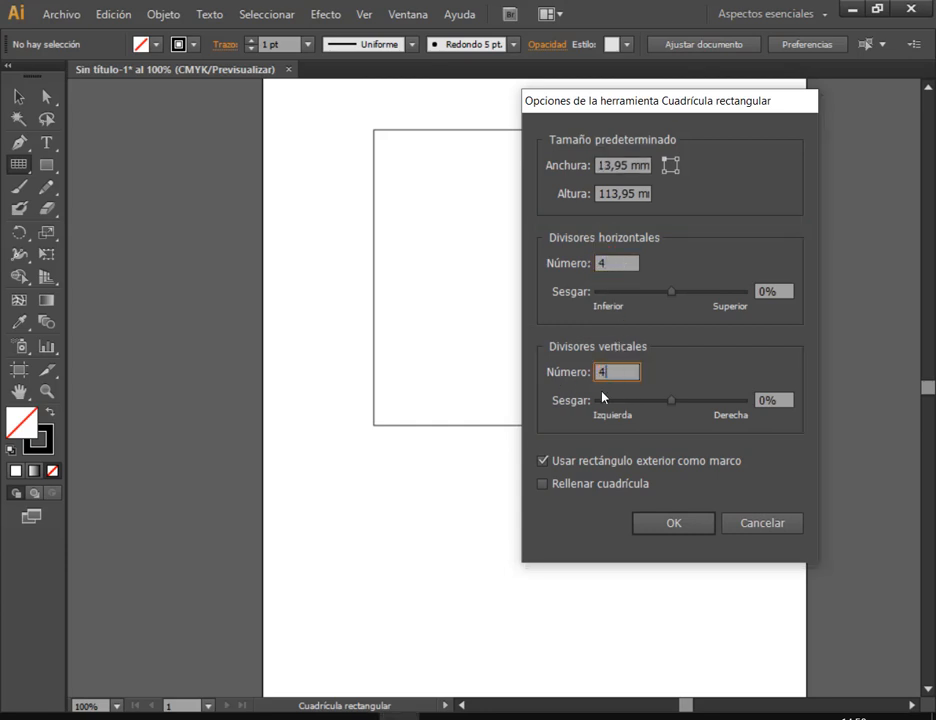
click(673, 524)
Move the new grid just below the square with their sides aligned and a small gap between them, and deselect it
click(20, 103)
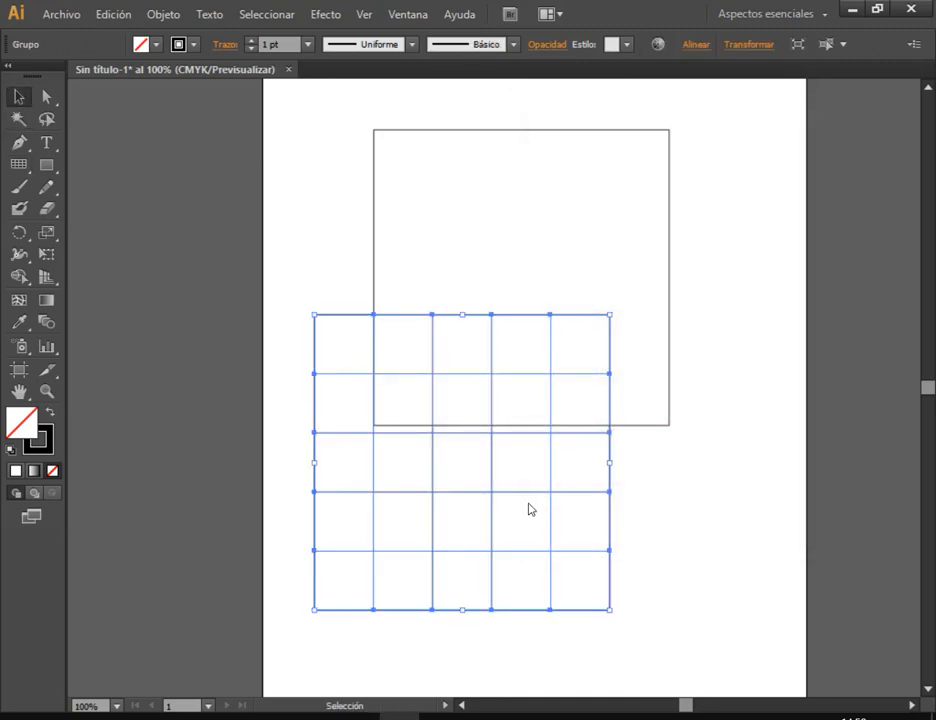
drag(493, 443, 552, 590)
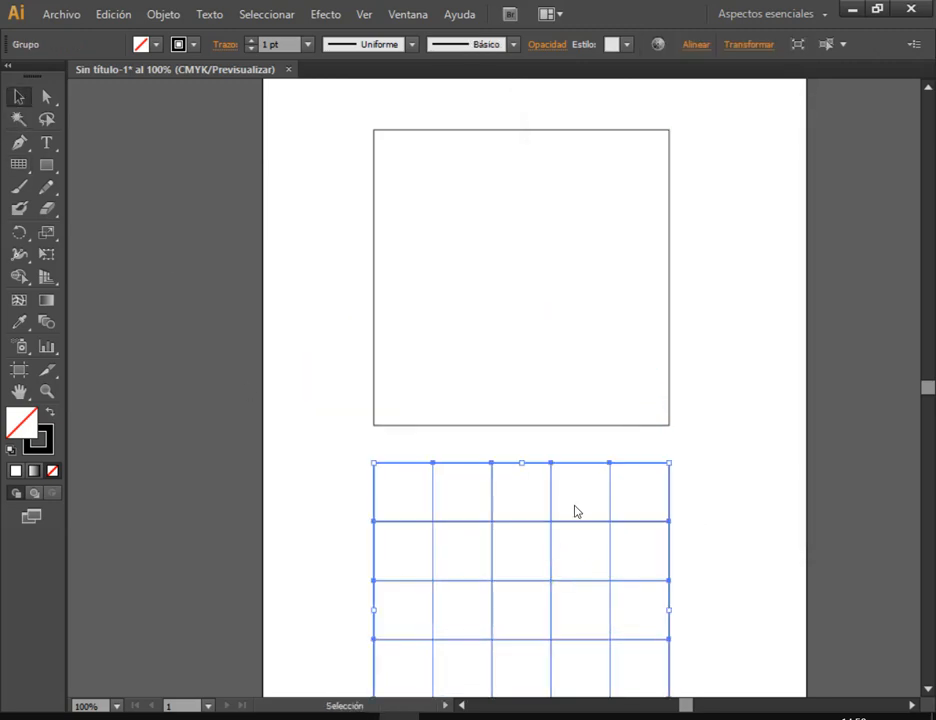
scroll(575, 508, down, 2)
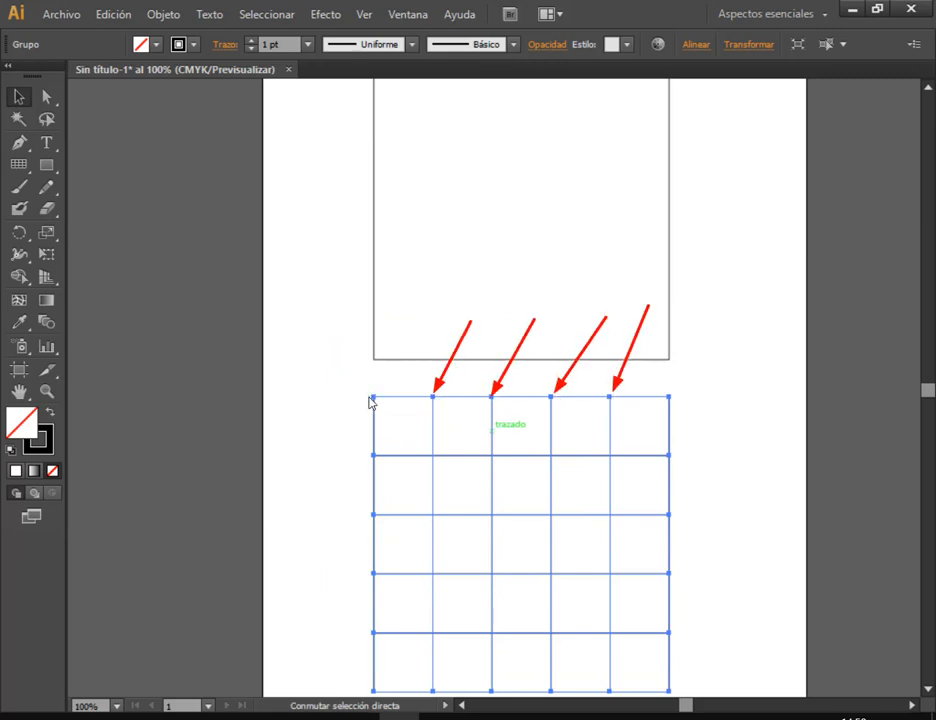
mouse_move(372, 401)
mouse_down()
mouse_move(560, 472)
mouse_move(665, 462)
mouse_up()
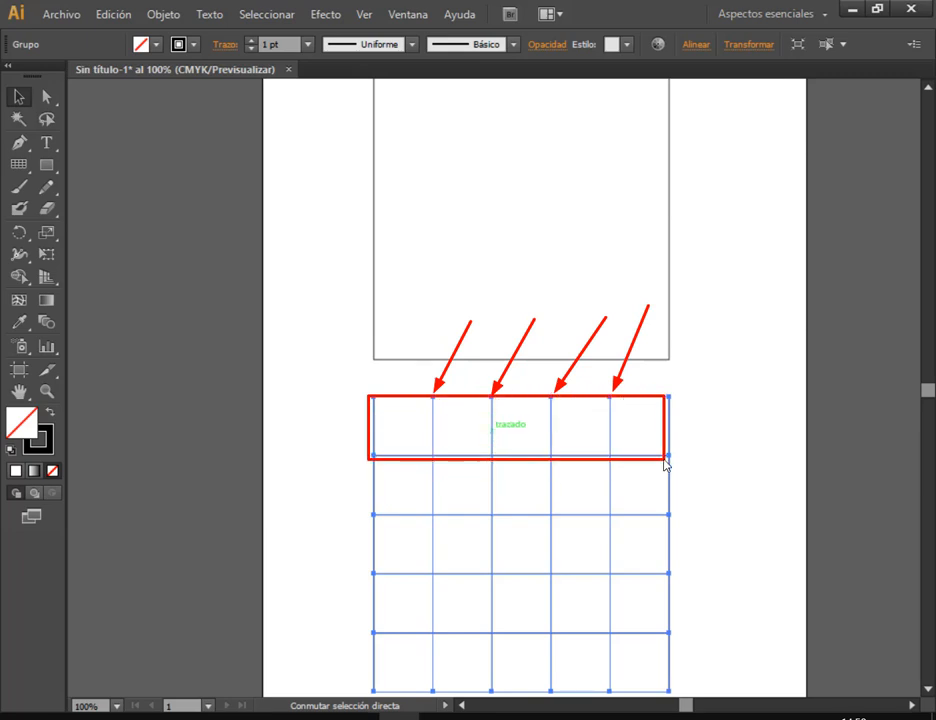
drag(671, 391, 610, 698)
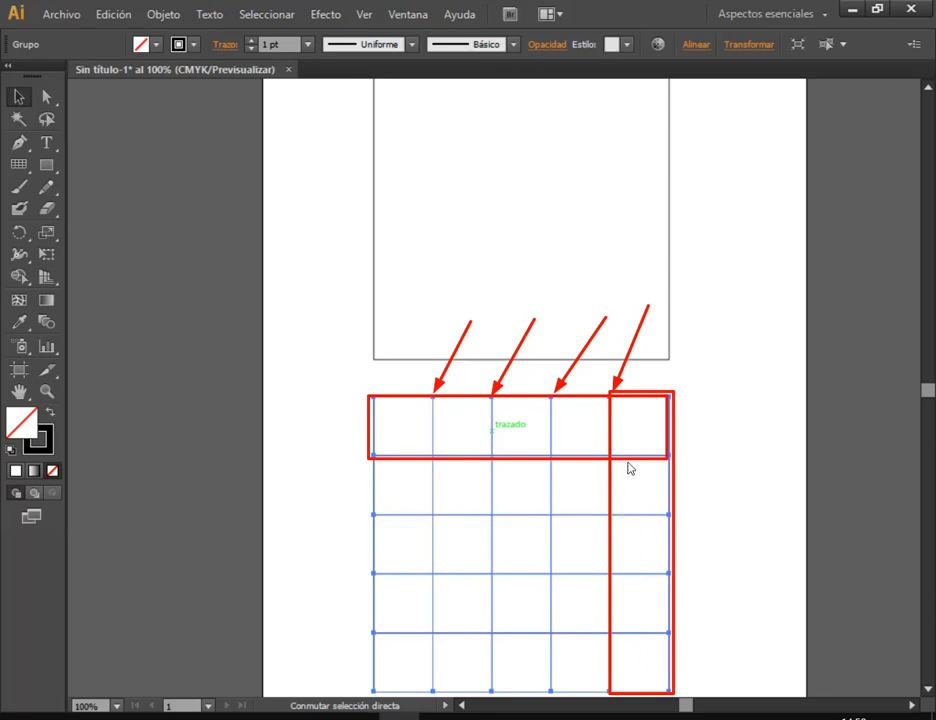
key(Escape)
click(721, 489)
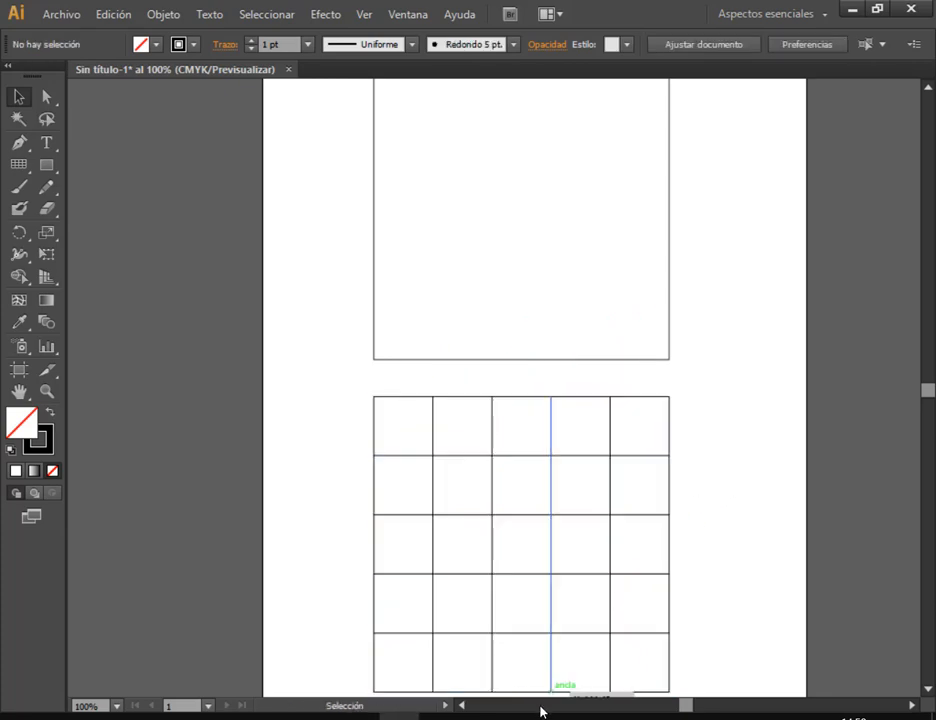
Switch to the reference image 1 (Lapiz).jpg, examine the grid dividers along the diamond's inner edge, and return to the Illustrator drawing
click(552, 715)
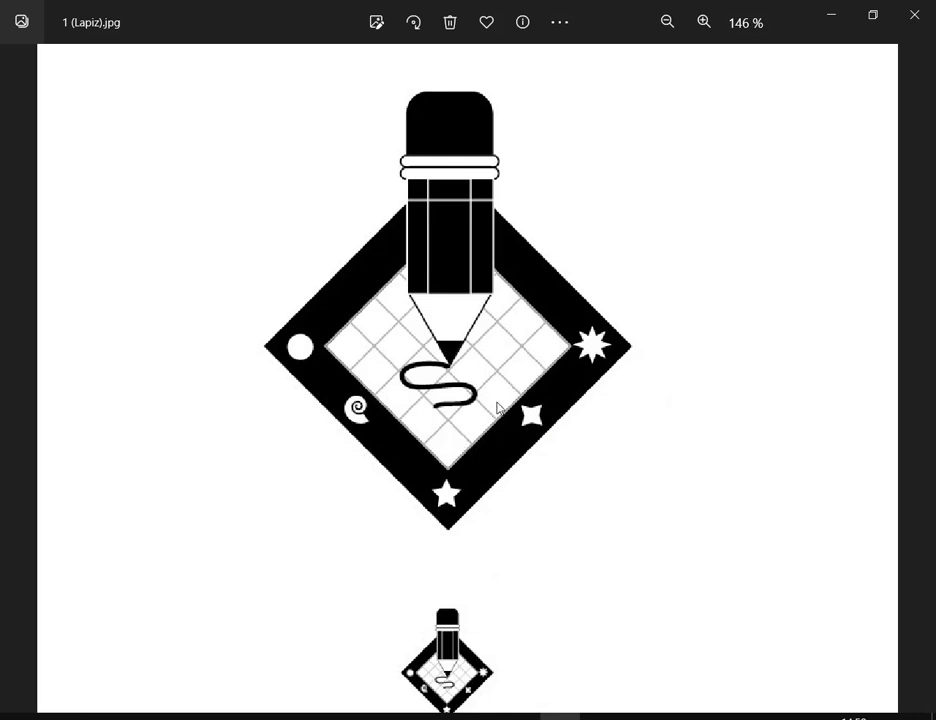
mouse_move(487, 500)
mouse_down()
mouse_move(480, 447)
mouse_move(469, 445)
mouse_up()
drag(515, 473, 491, 425)
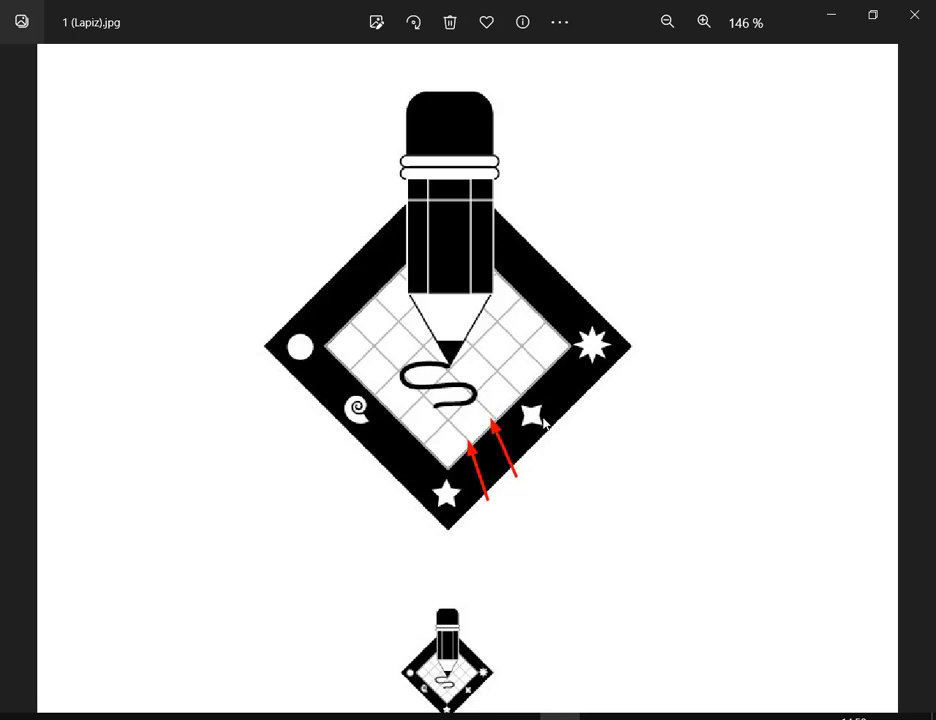
mouse_move(545, 440)
mouse_down()
mouse_move(529, 405)
mouse_move(543, 373)
mouse_up()
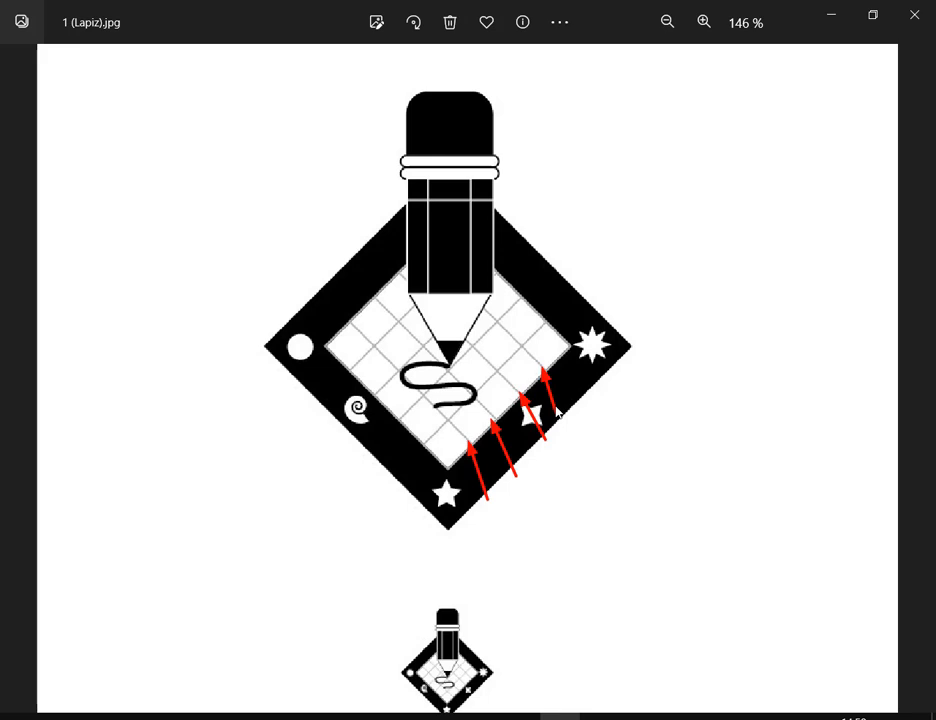
key(Escape)
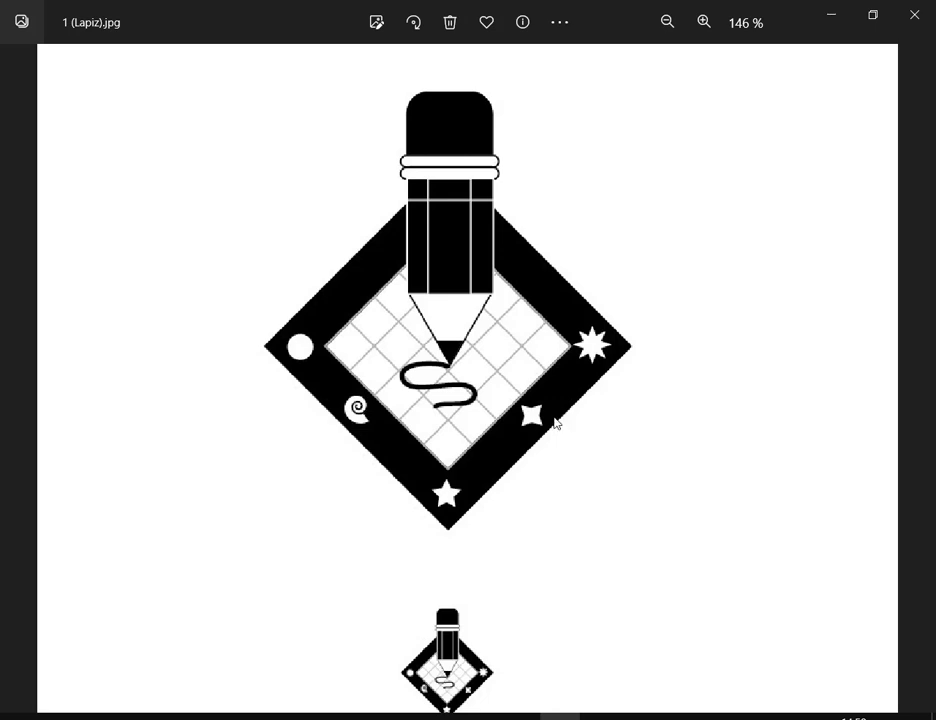
drag(479, 509, 462, 433)
drag(516, 485, 490, 413)
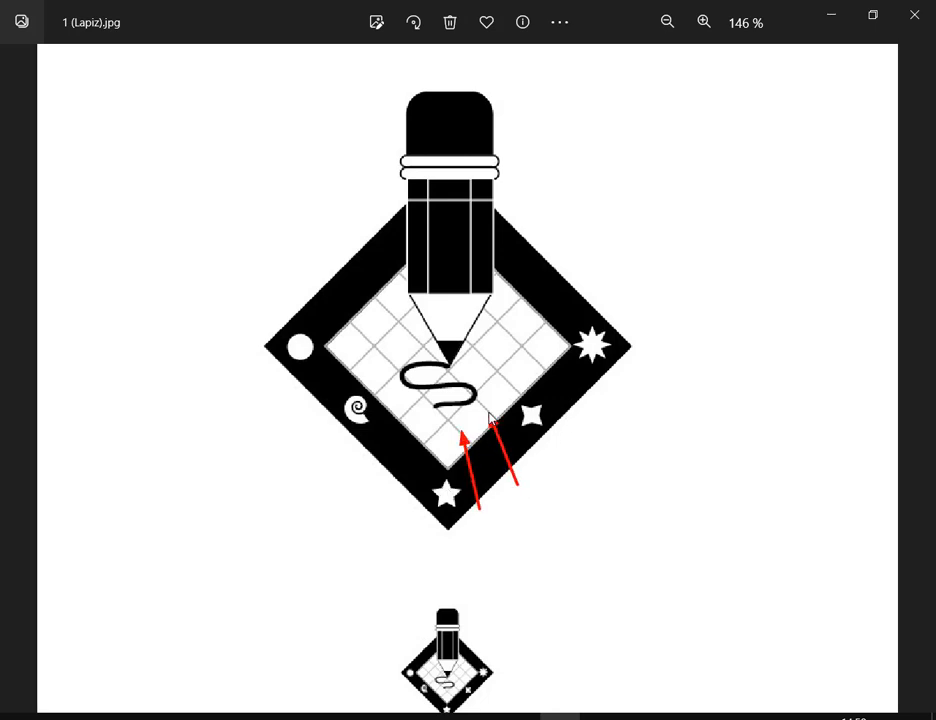
drag(564, 472, 515, 395)
drag(596, 467, 546, 369)
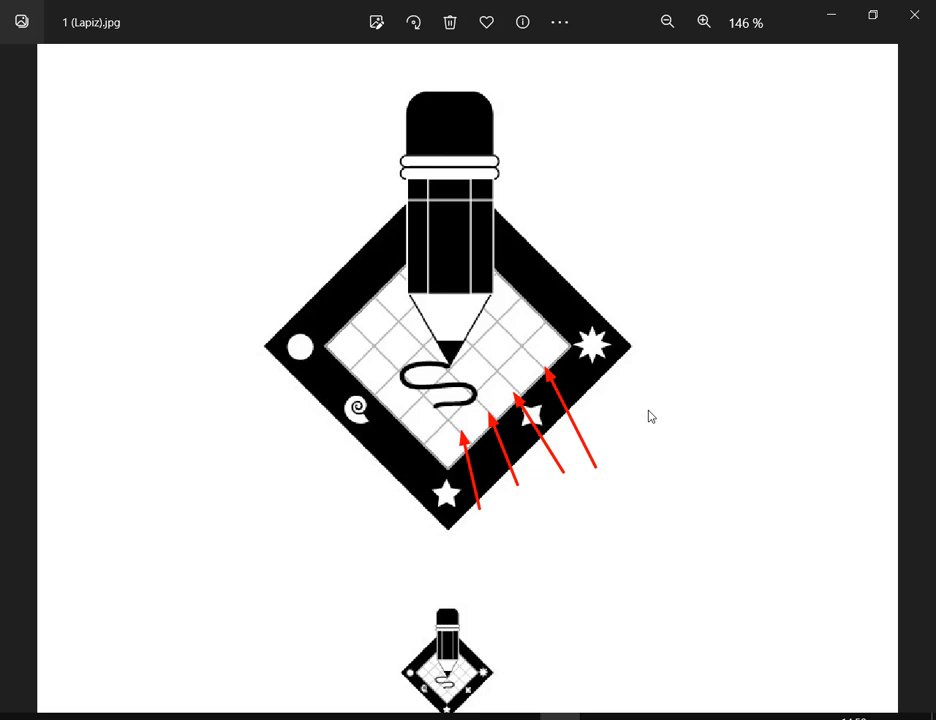
key(Escape)
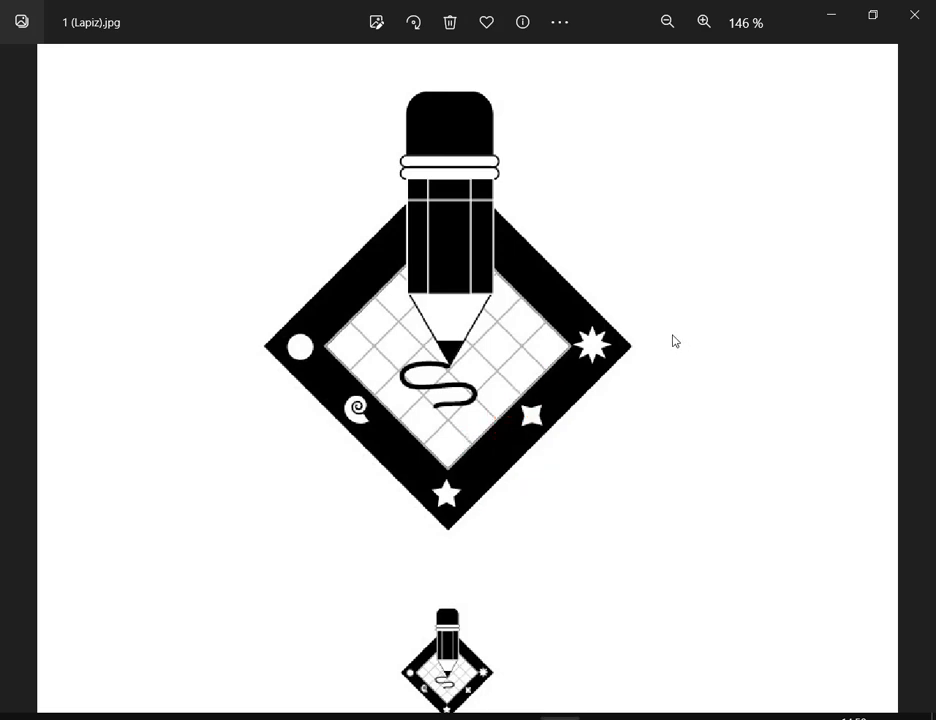
click(831, 13)
Move the grid up and slightly to the right so it overlaps the square's bottom edge
scroll(733, 318, down, 2)
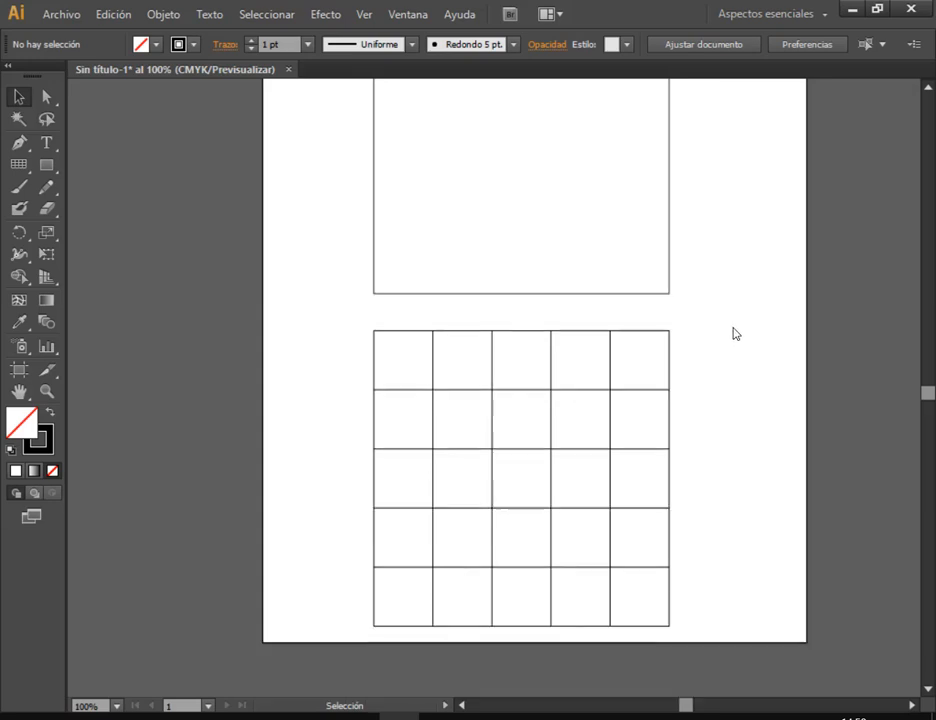
scroll(733, 334, down, 1)
drag(729, 311, 700, 364)
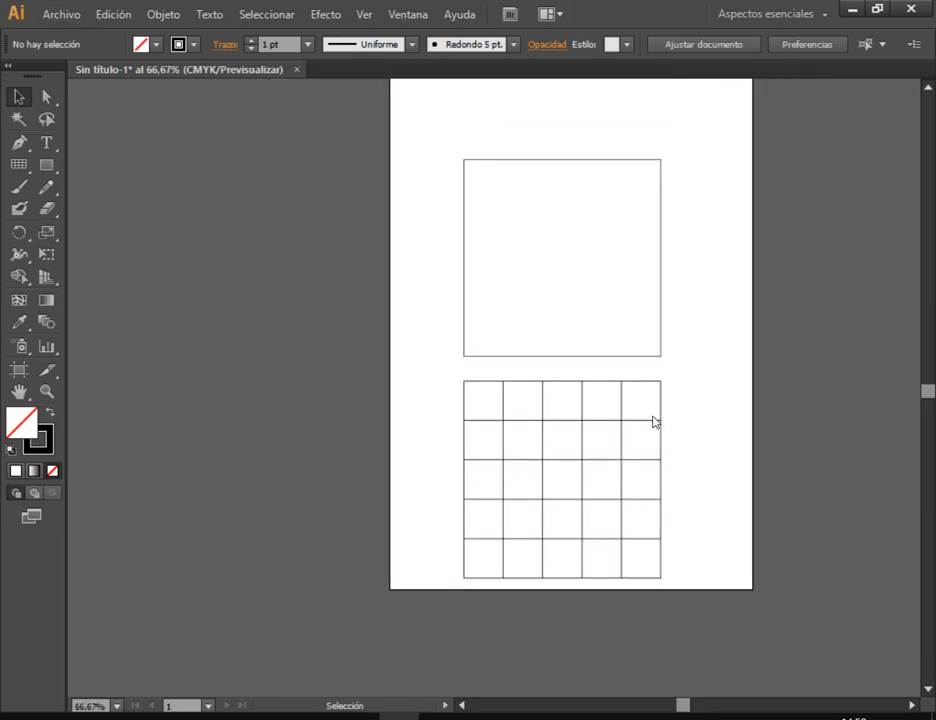
drag(658, 411, 664, 376)
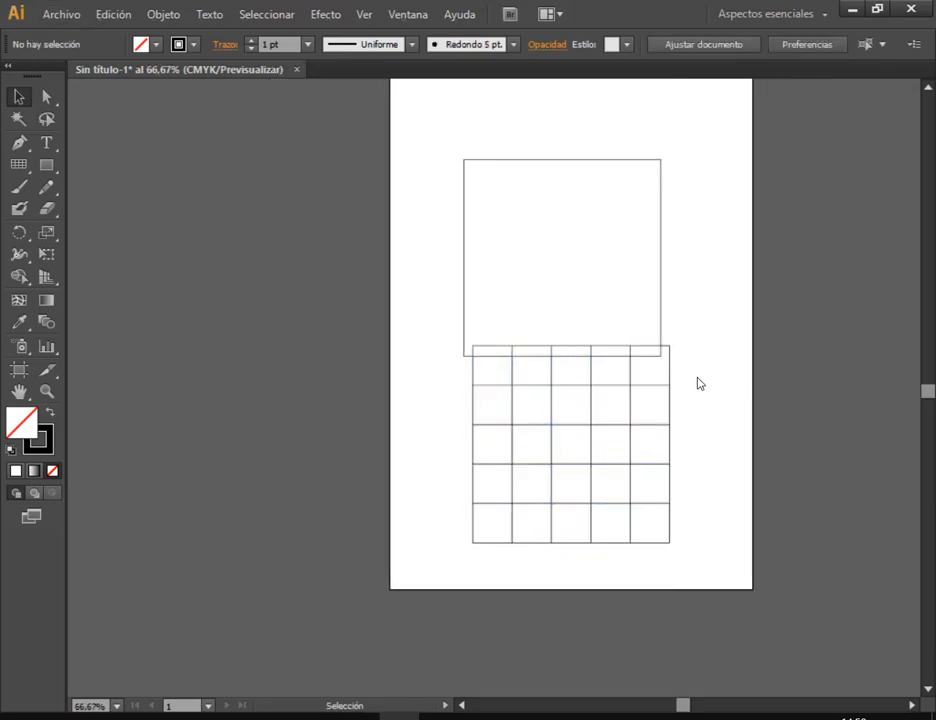
Switch to the Google Meet call, read the newest chat question, and return to the Illustrator drawing
click(241, 716)
click(134, 642)
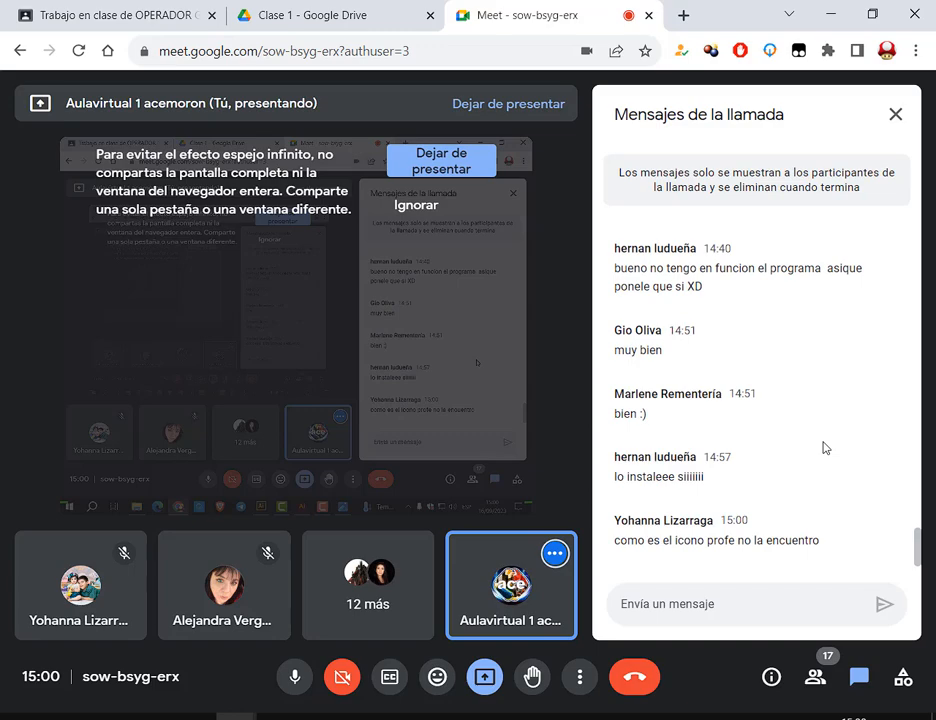
key(alt+Tab)
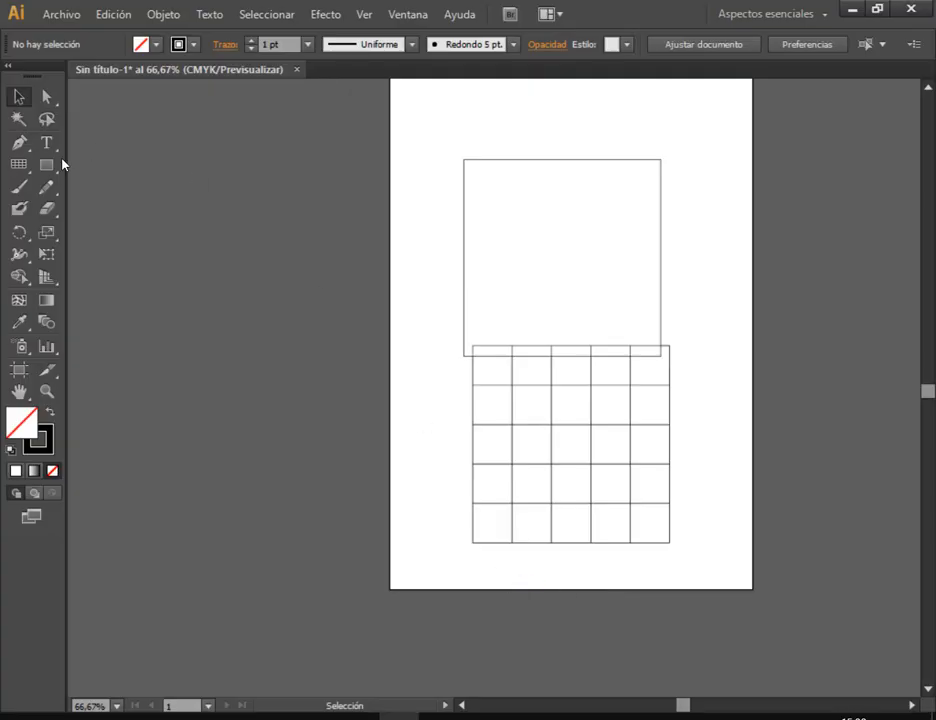
Activate the Line Segment tool and locate the Rectangular Grid tool in its group, also checking it in the newer Illustrator window
drag(18, 164, 100, 161)
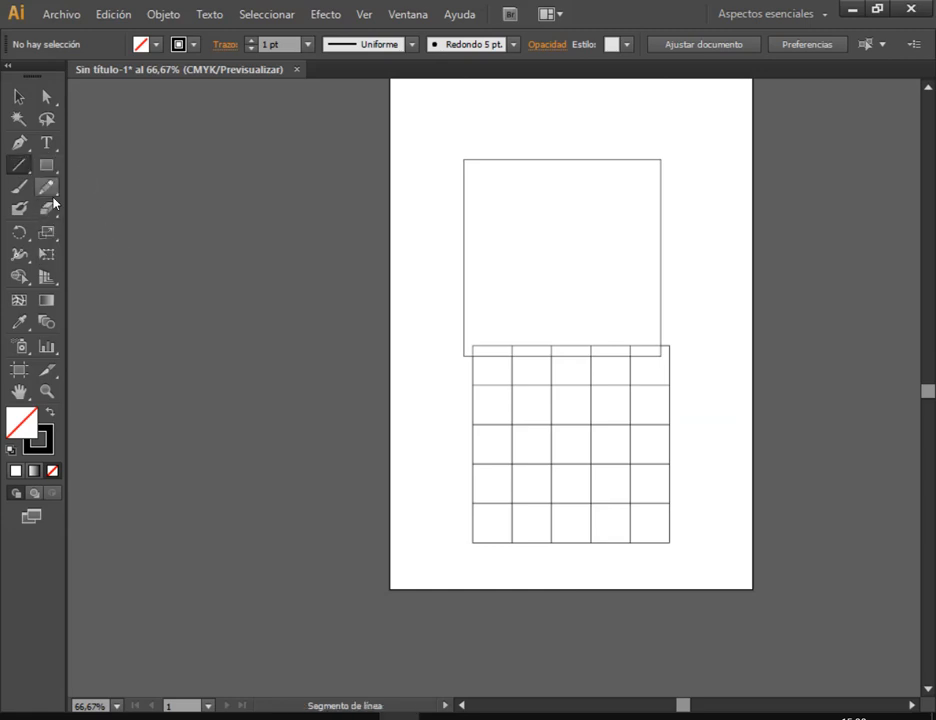
drag(17, 168, 17, 171)
key(ctrl+2)
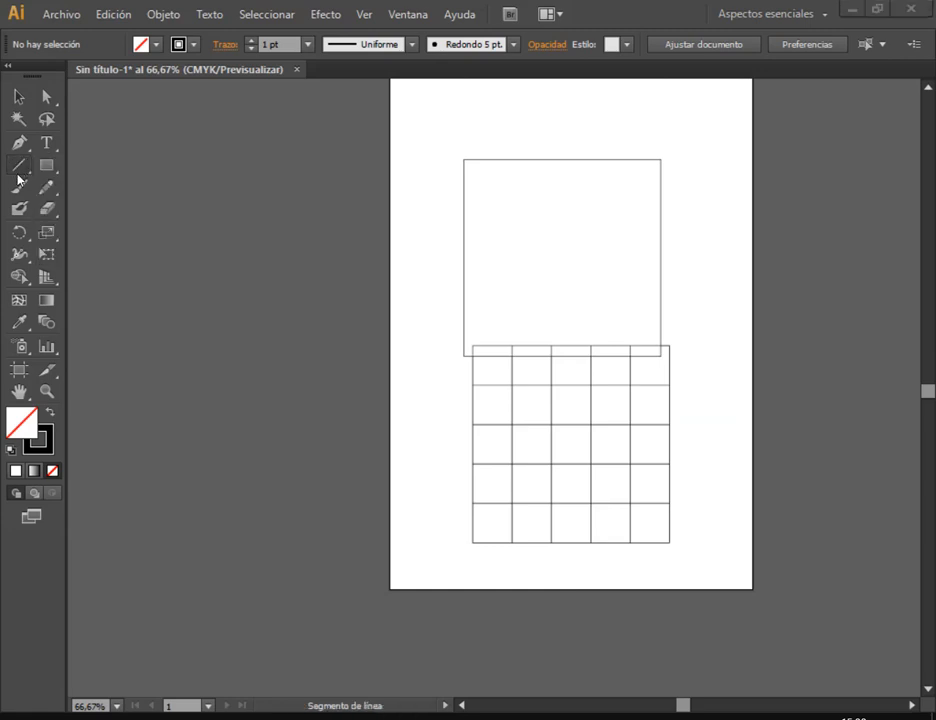
mouse_move(39, 218)
mouse_down()
mouse_move(276, 231)
mouse_move(279, 244)
mouse_up()
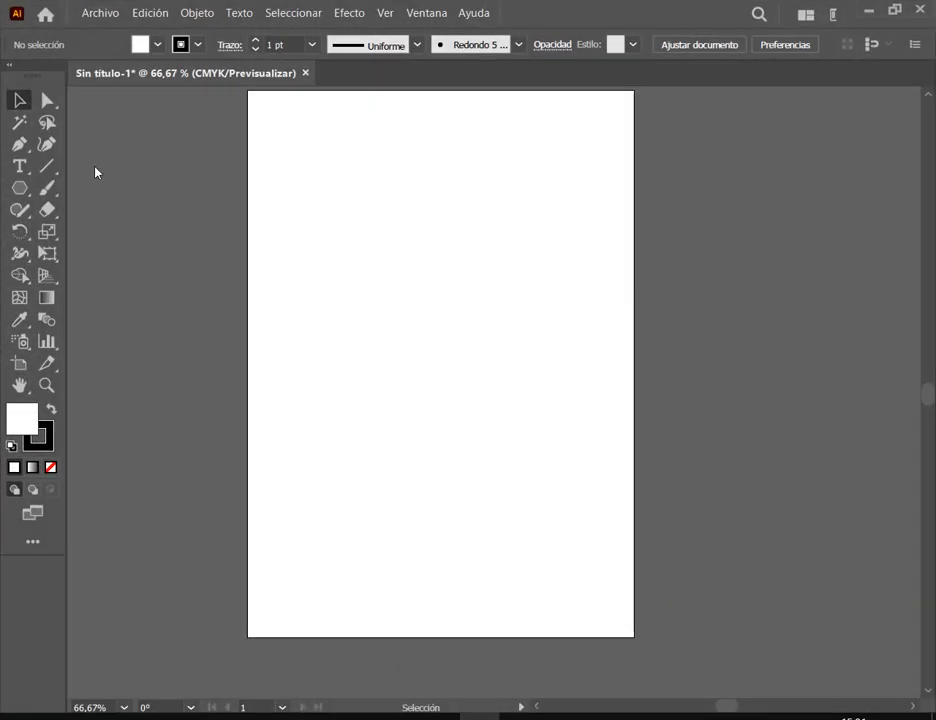
click(47, 166)
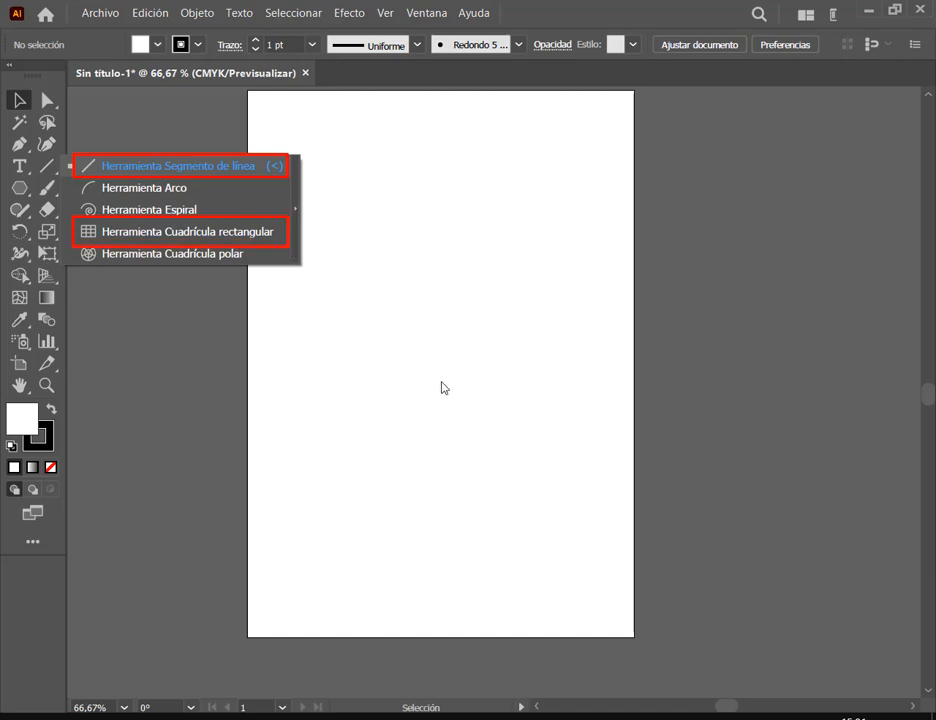
click(442, 373)
Switch to the Google Meet call, read the chat question about the advanced setting, and return to the newer Illustrator window
mouse_move(235, 717)
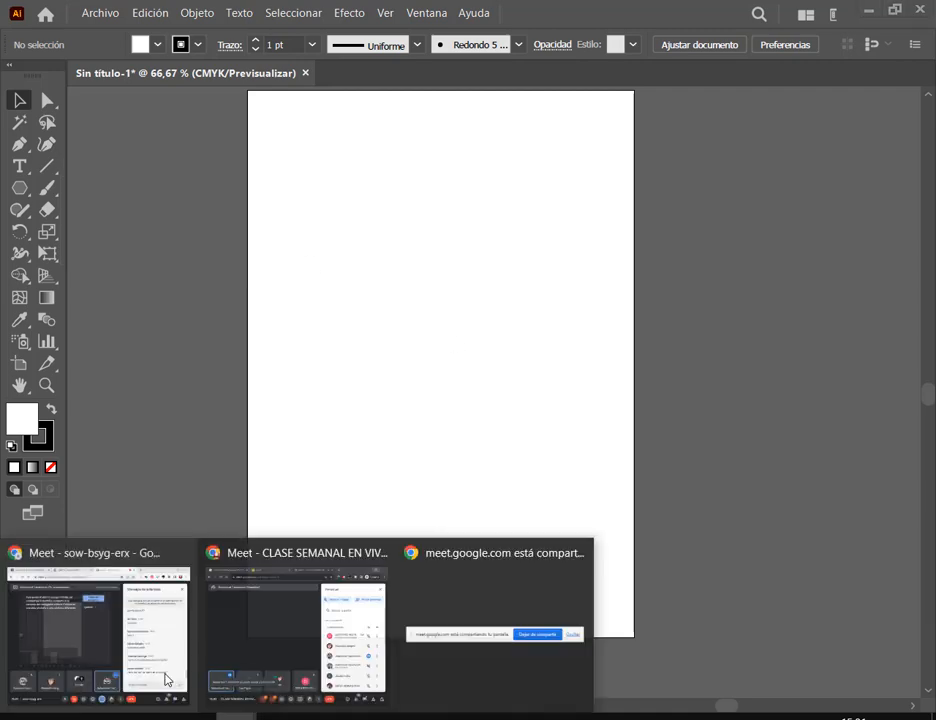
click(167, 678)
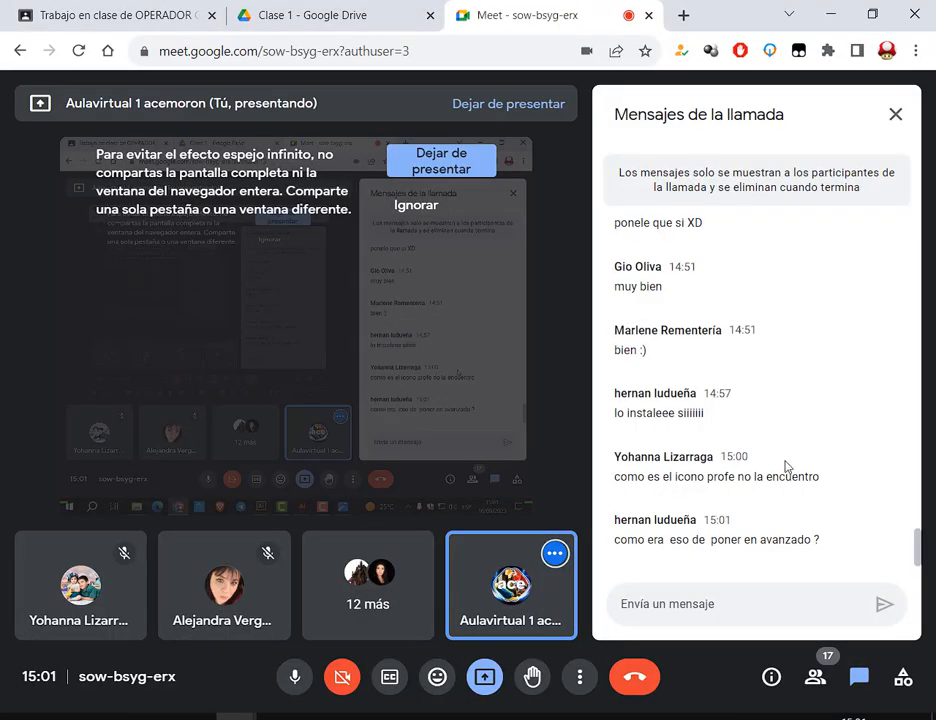
click(481, 717)
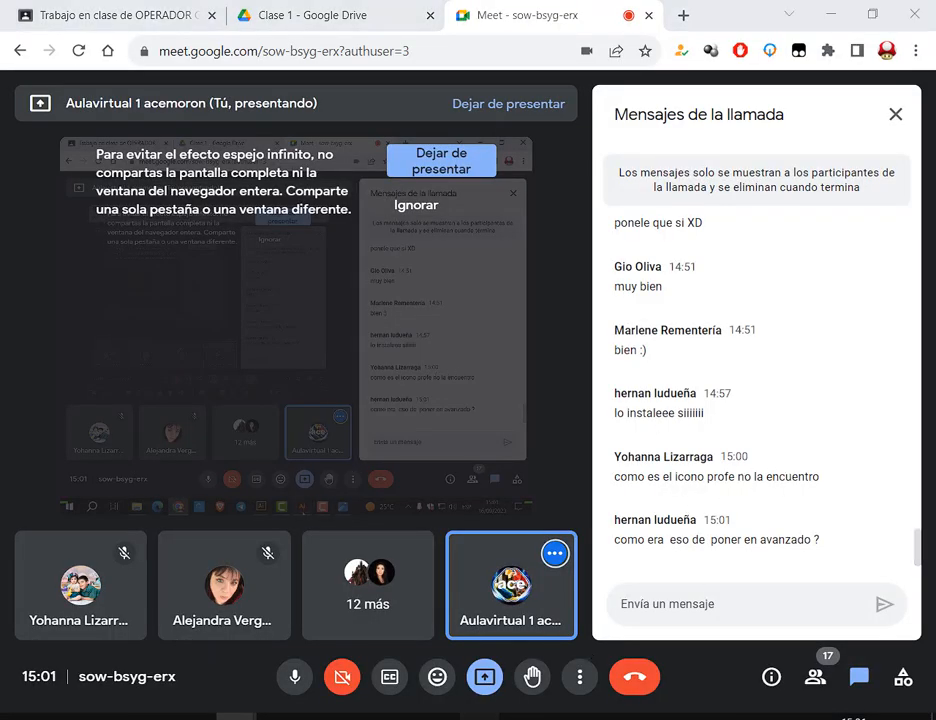
Hide the Advanced toolbar and show it again in the newer Illustrator window
click(432, 12)
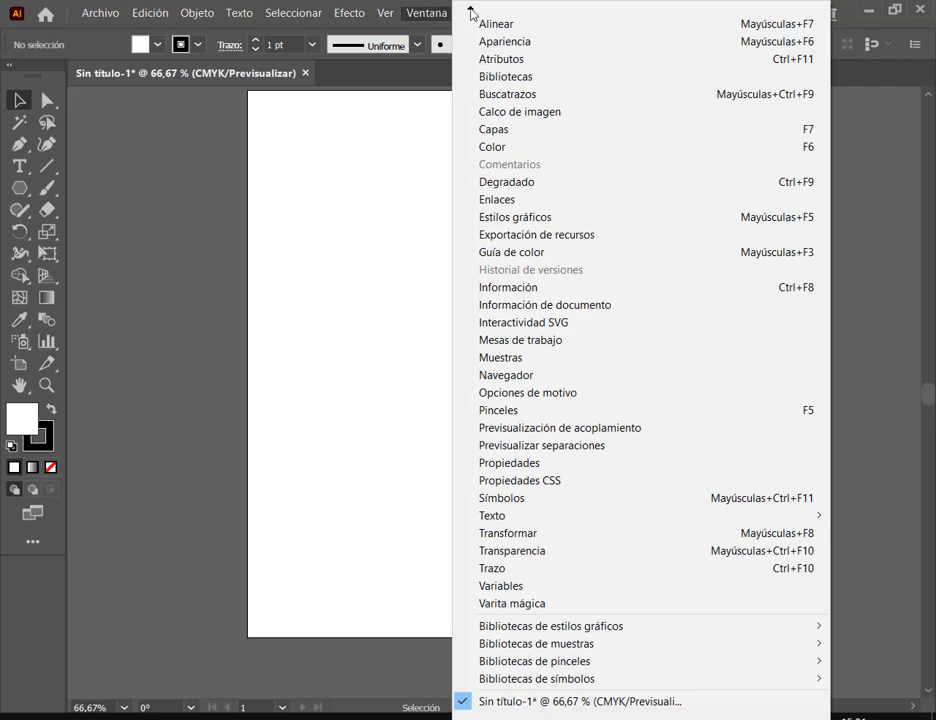
mouse_move(469, 13)
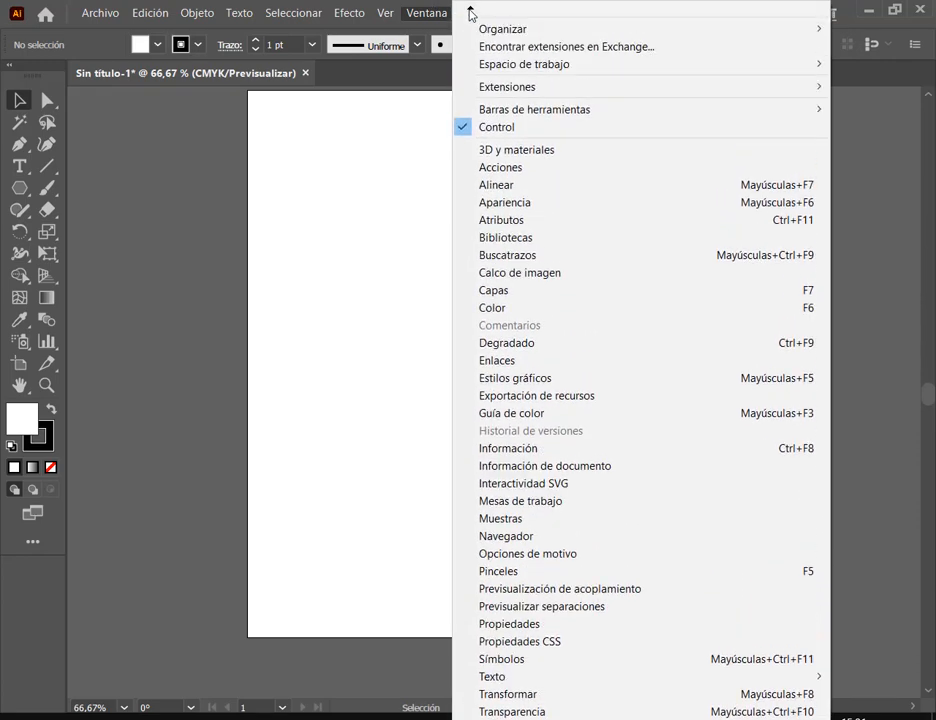
mouse_move(545, 111)
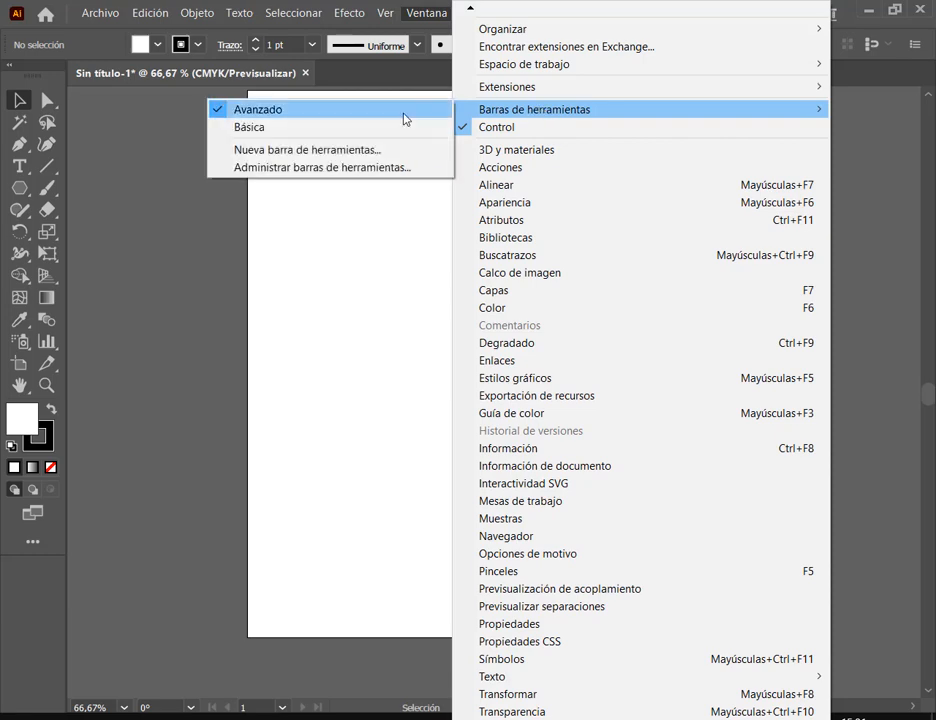
click(278, 116)
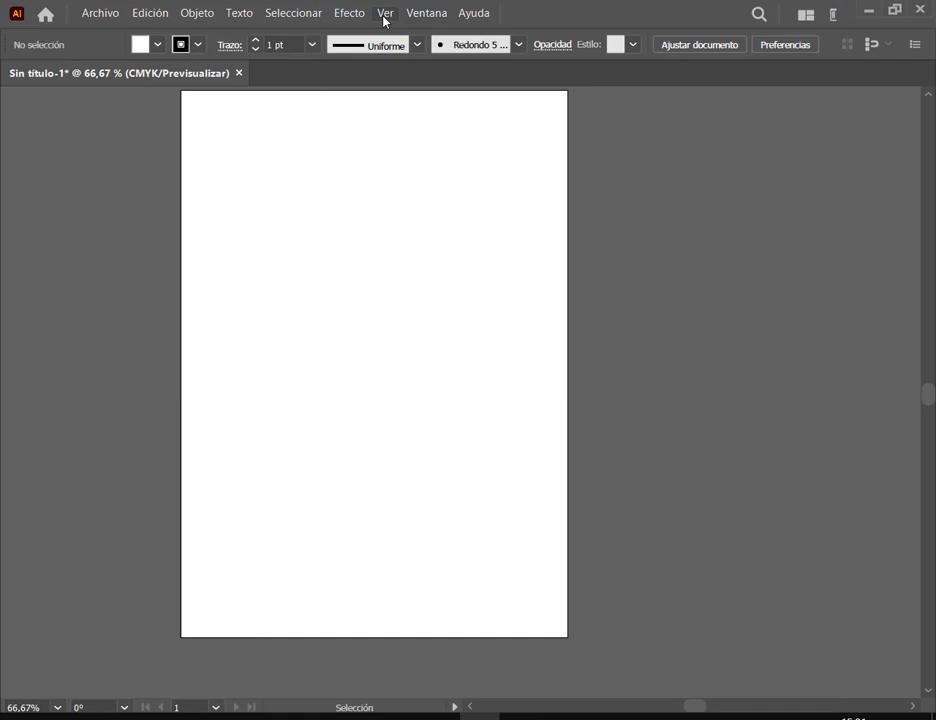
click(420, 15)
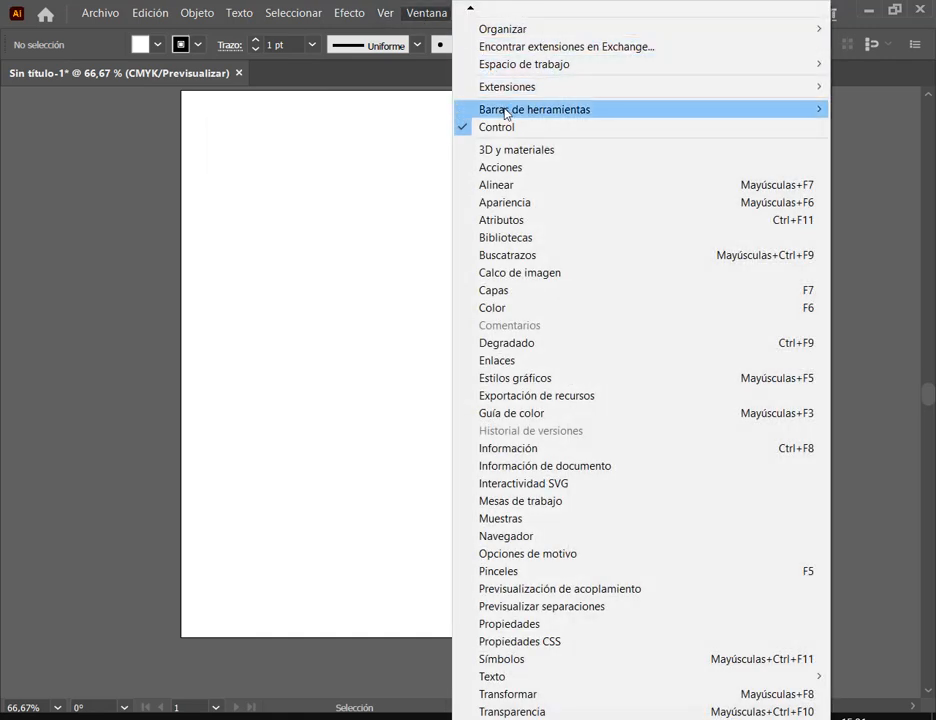
mouse_move(487, 110)
click(236, 110)
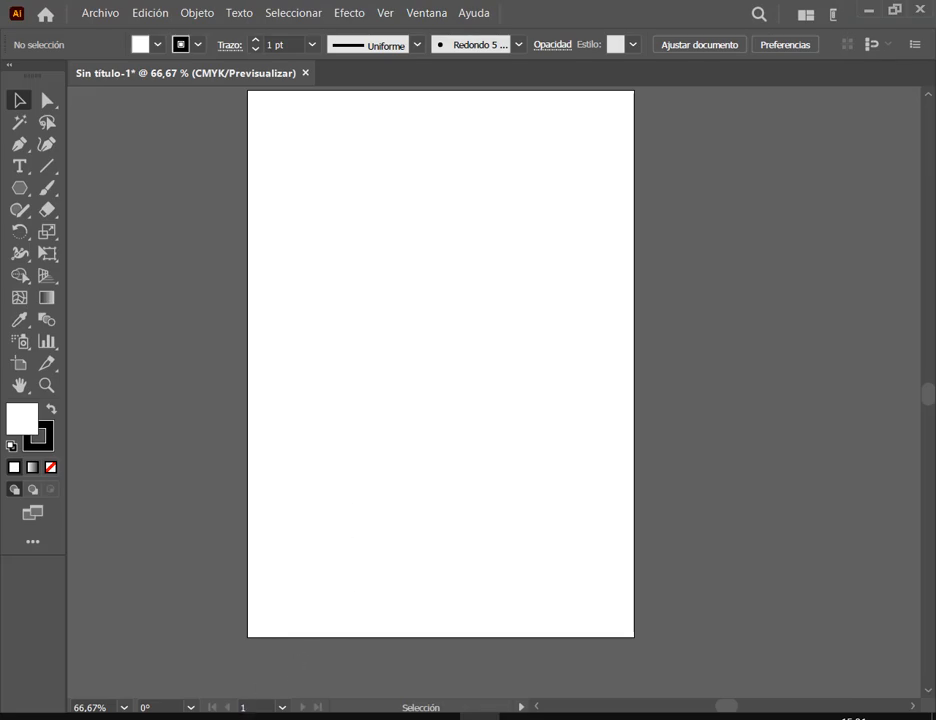
Switch to the Google Meet call, read the newest chat replies, and return to the newer Illustrator window
mouse_move(236, 716)
click(94, 626)
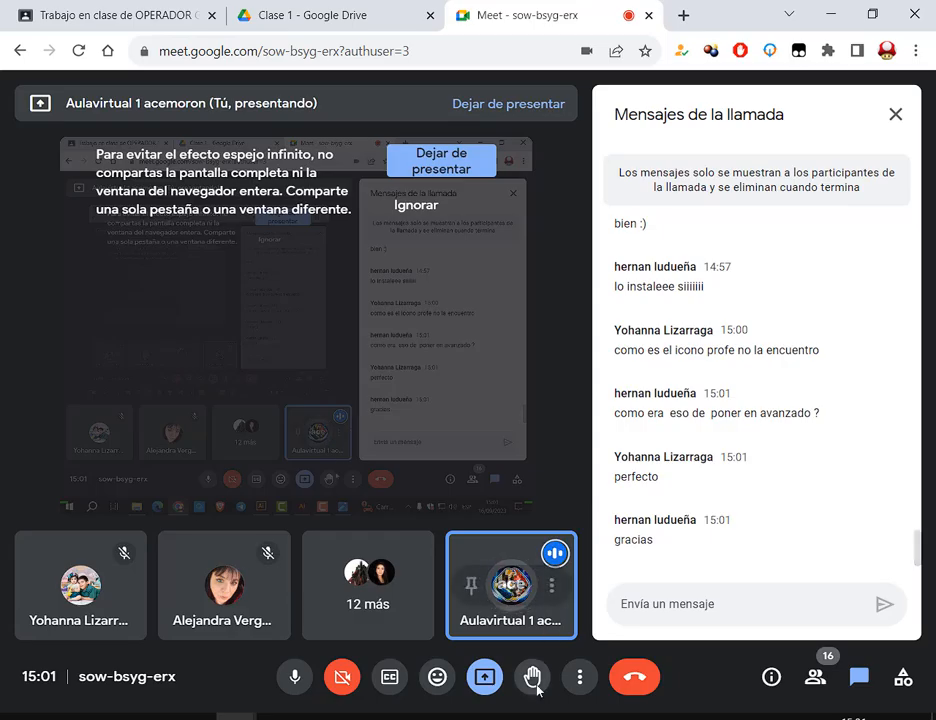
click(478, 718)
Activate the Rectangular Grid tool, examine the horizontal and vertical divider numbers in its options, and cancel without creating a grid
click(48, 167)
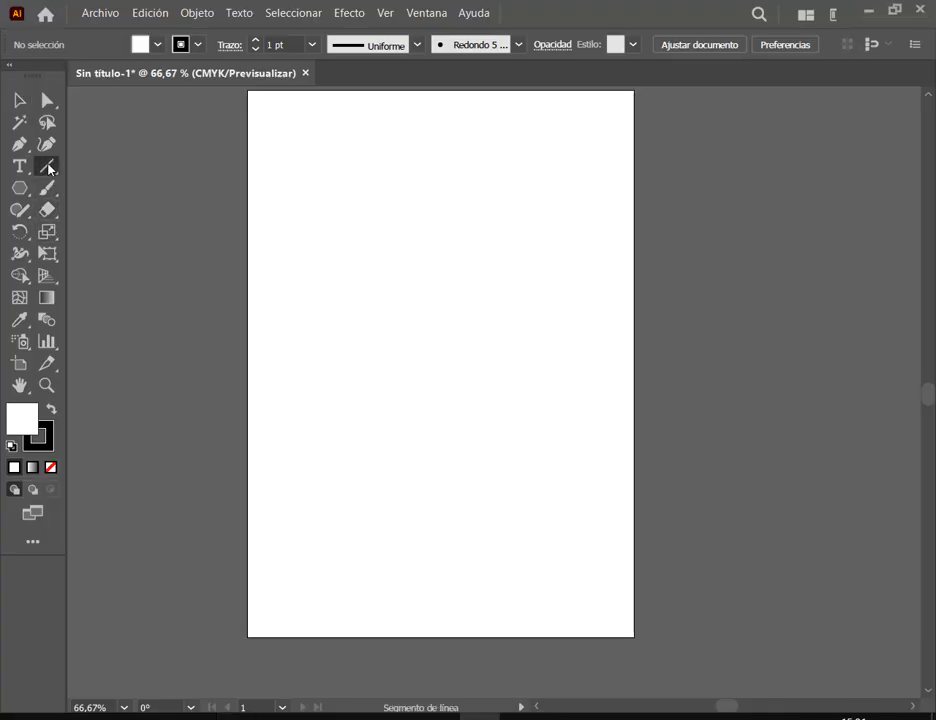
drag(48, 167, 138, 234)
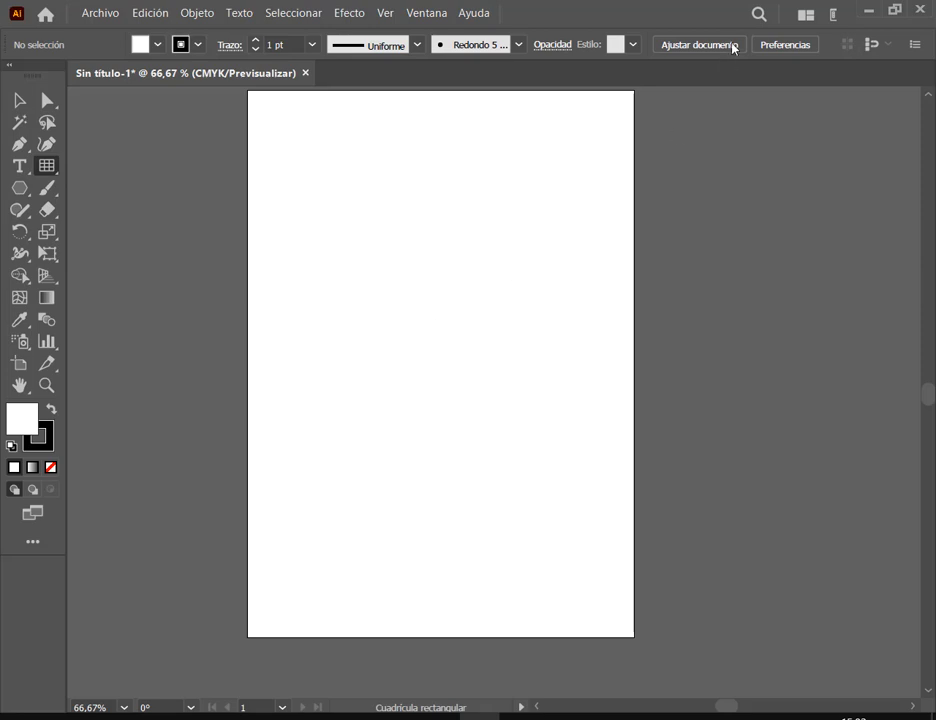
click(405, 167)
drag(418, 297, 341, 298)
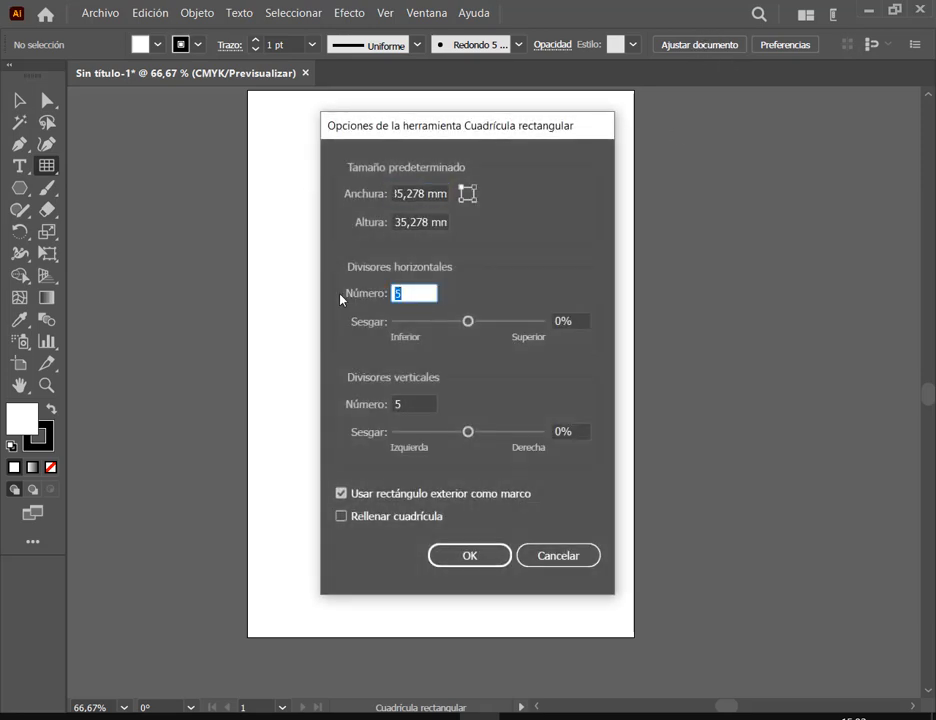
drag(416, 406, 395, 409)
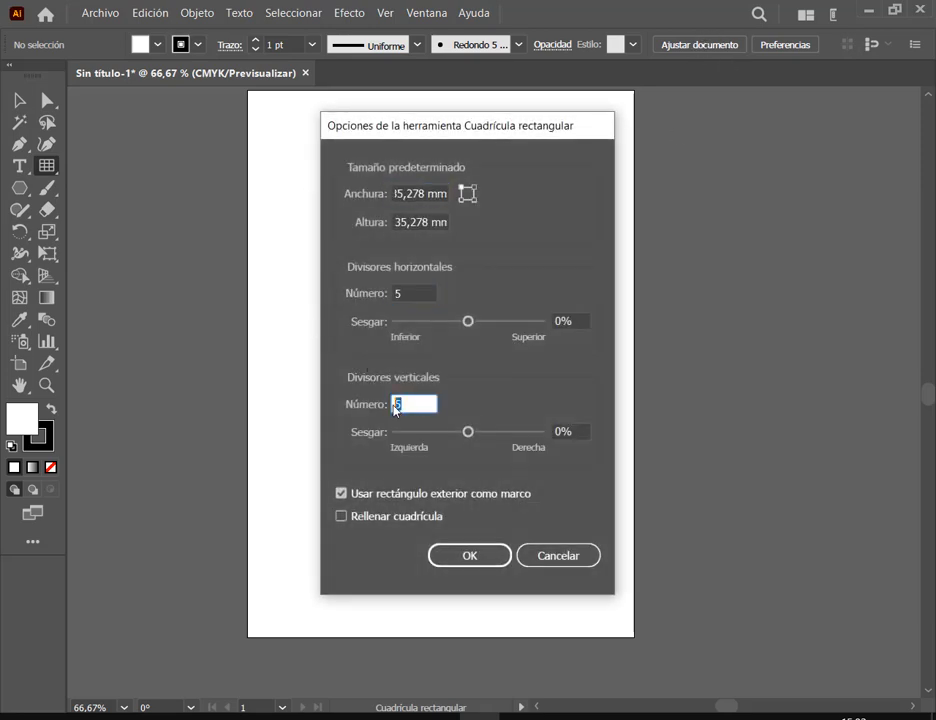
click(556, 556)
Return to the older Illustrator window with the square and grid, and activate the Selection tool
key(v)
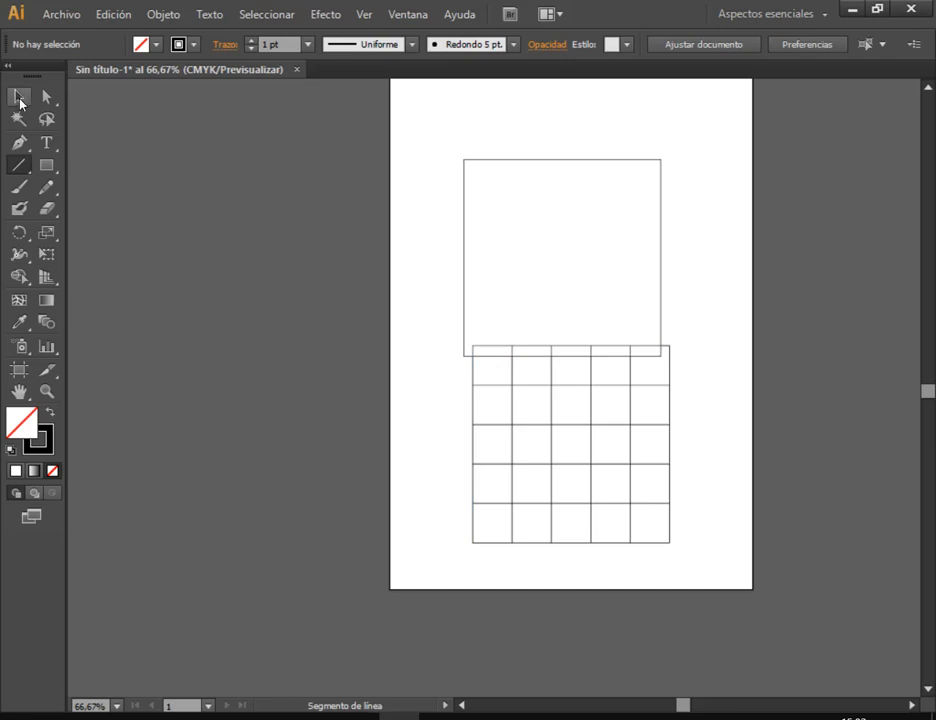
click(19, 97)
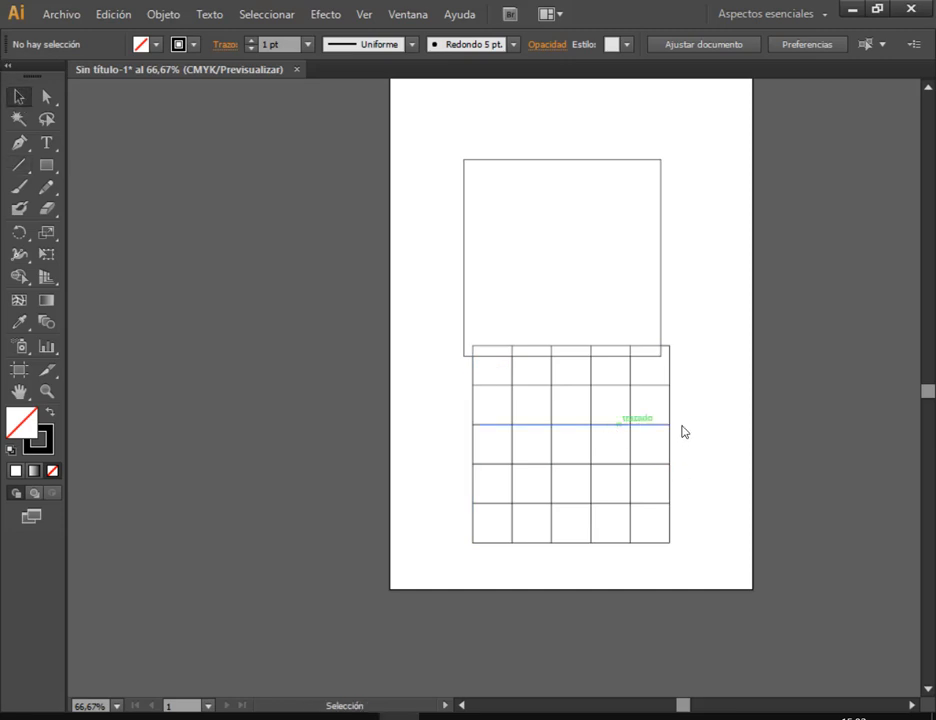
scroll(731, 423, up, 2)
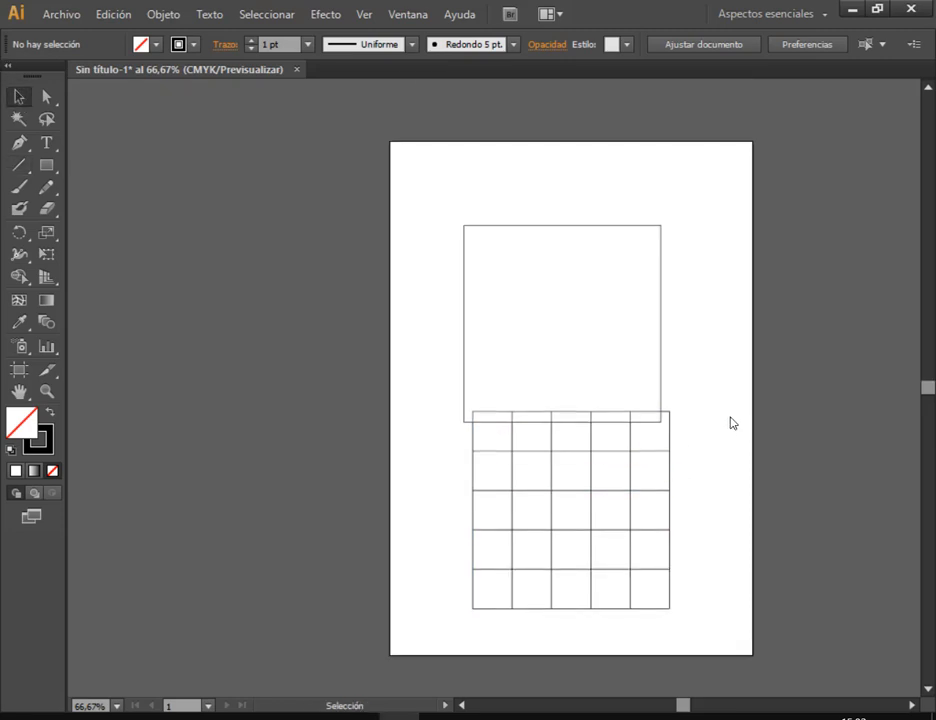
scroll(731, 423, down, 1)
click(913, 705)
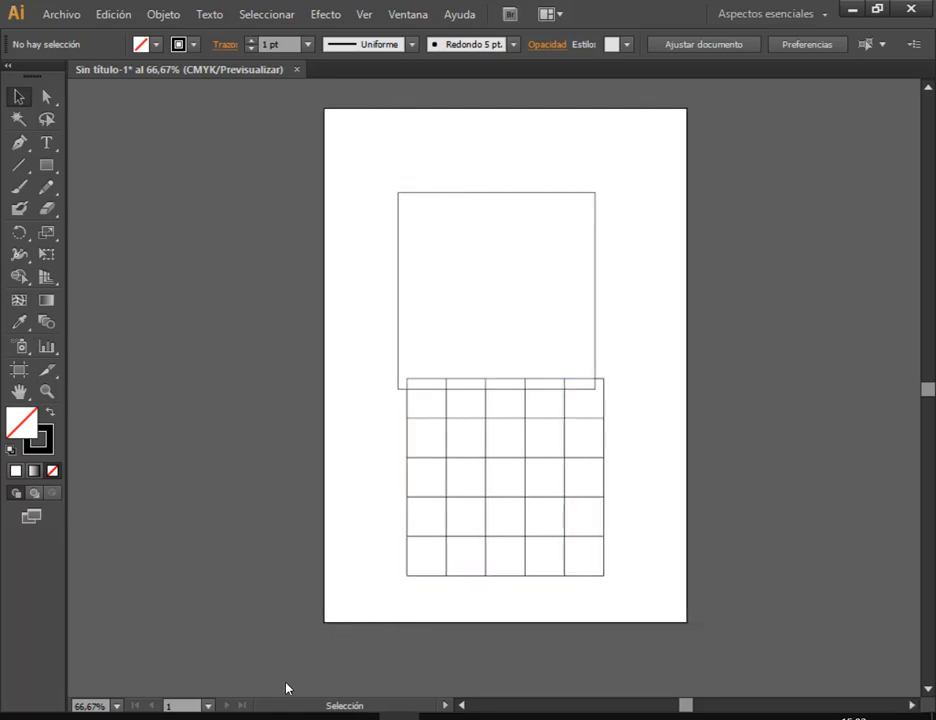
Check the Google Meet chat for new messages and return to the older Illustrator window
mouse_move(290, 715)
click(173, 654)
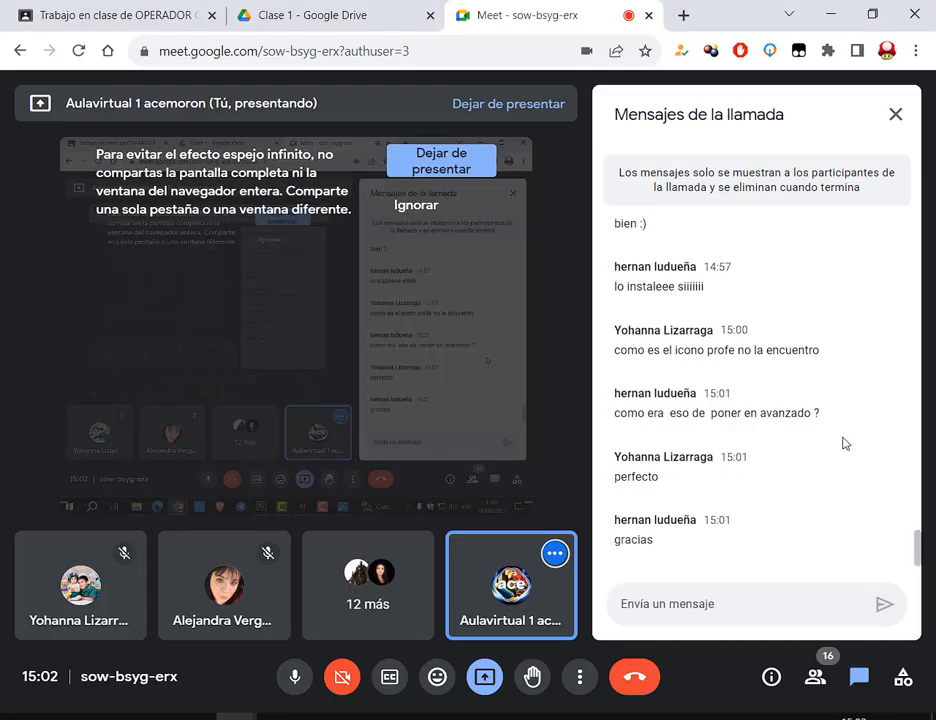
click(403, 716)
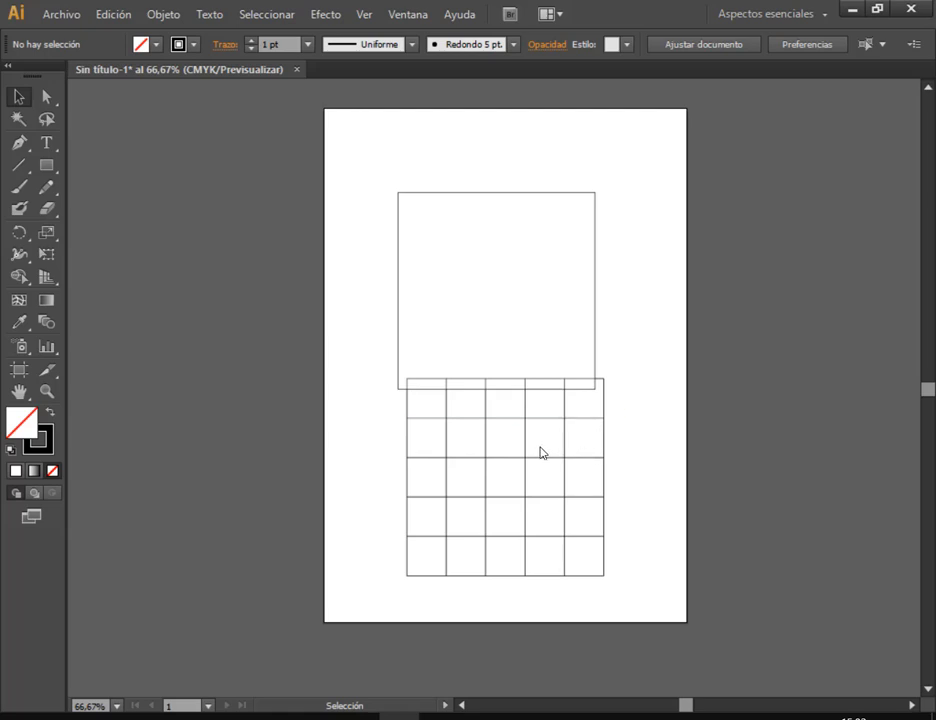
Move the grid down until it sits just below the square without overlapping it, and keep it selected
mouse_move(507, 445)
mouse_down()
mouse_move(510, 432)
mouse_move(502, 434)
mouse_up()
click(627, 428)
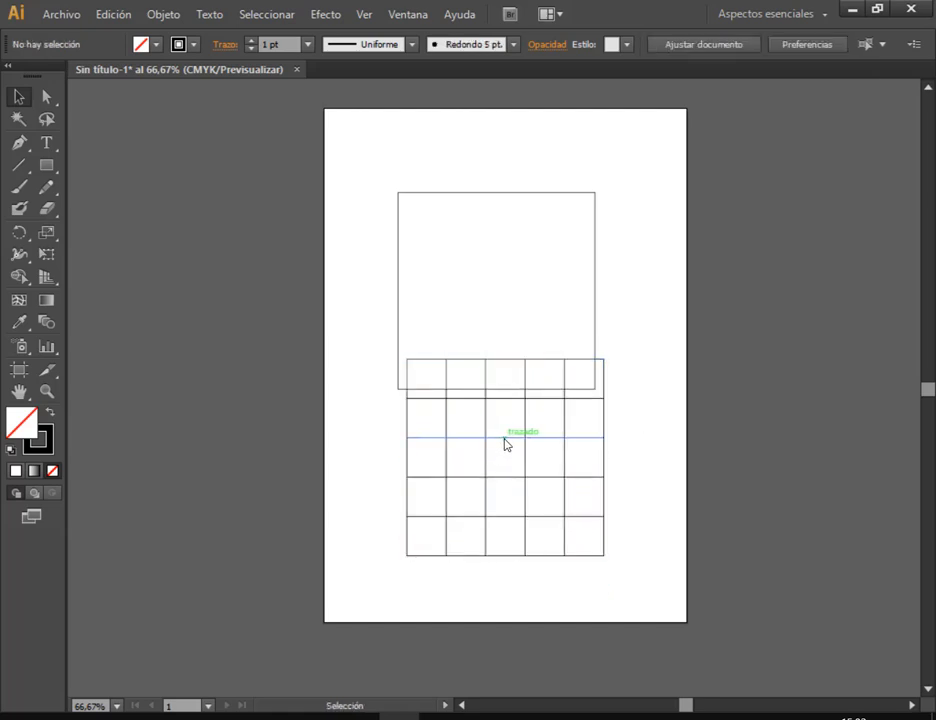
drag(503, 443, 479, 495)
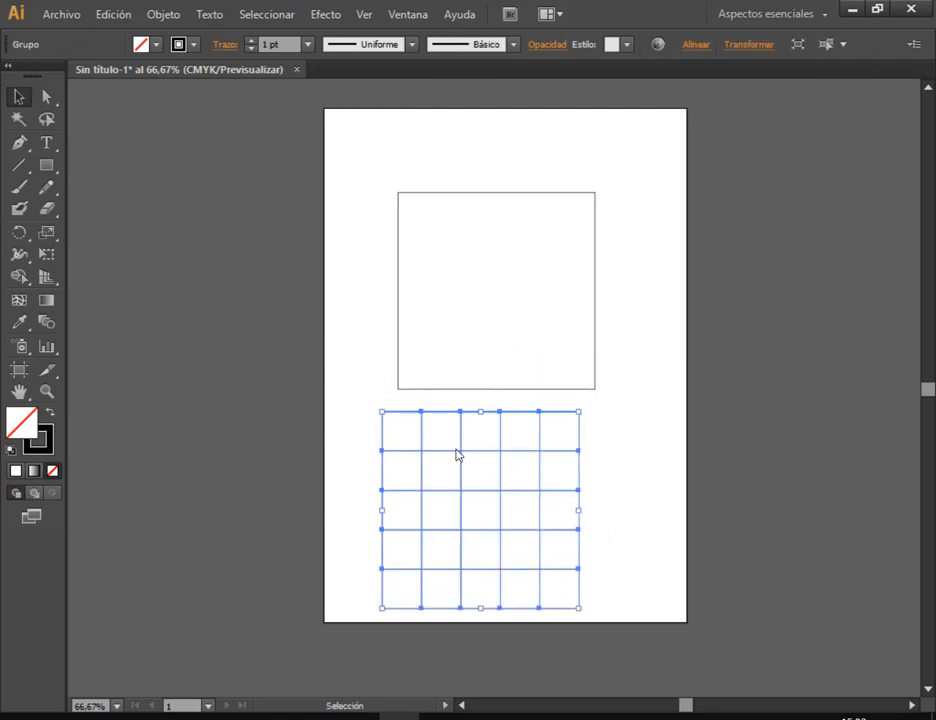
click(603, 460)
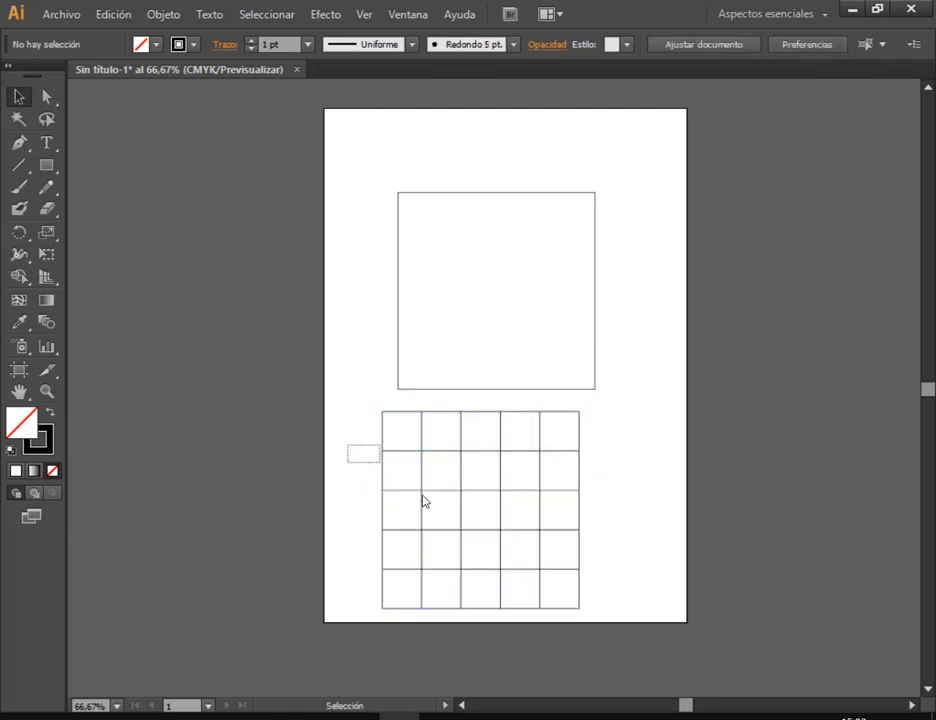
click(521, 452)
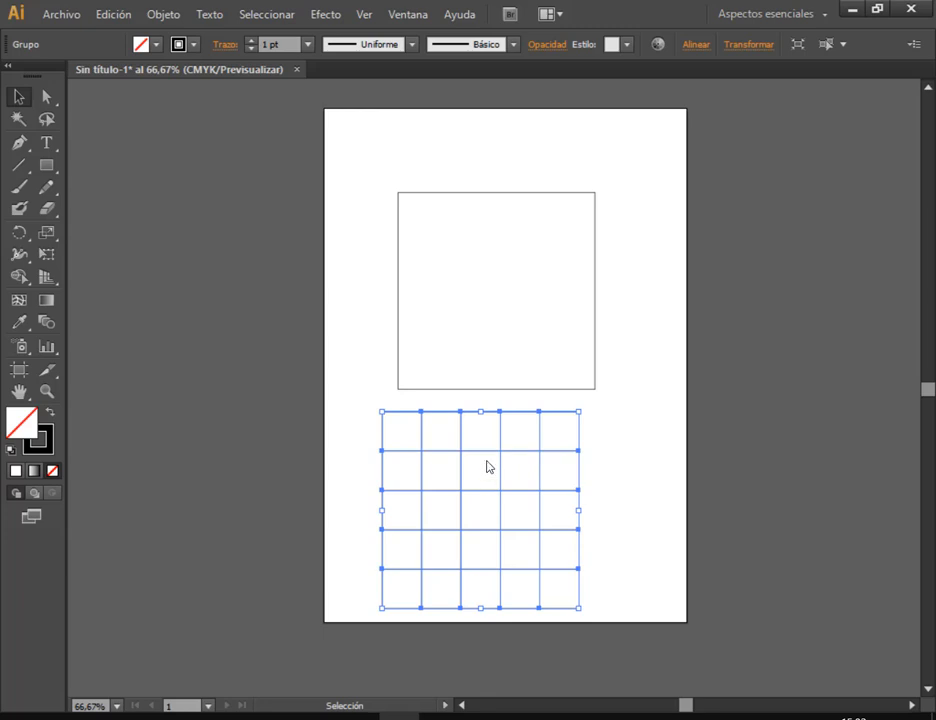
mouse_move(483, 470)
mouse_down()
mouse_move(524, 390)
mouse_move(476, 489)
mouse_move(512, 409)
mouse_move(543, 437)
mouse_move(485, 470)
mouse_move(495, 452)
mouse_up()
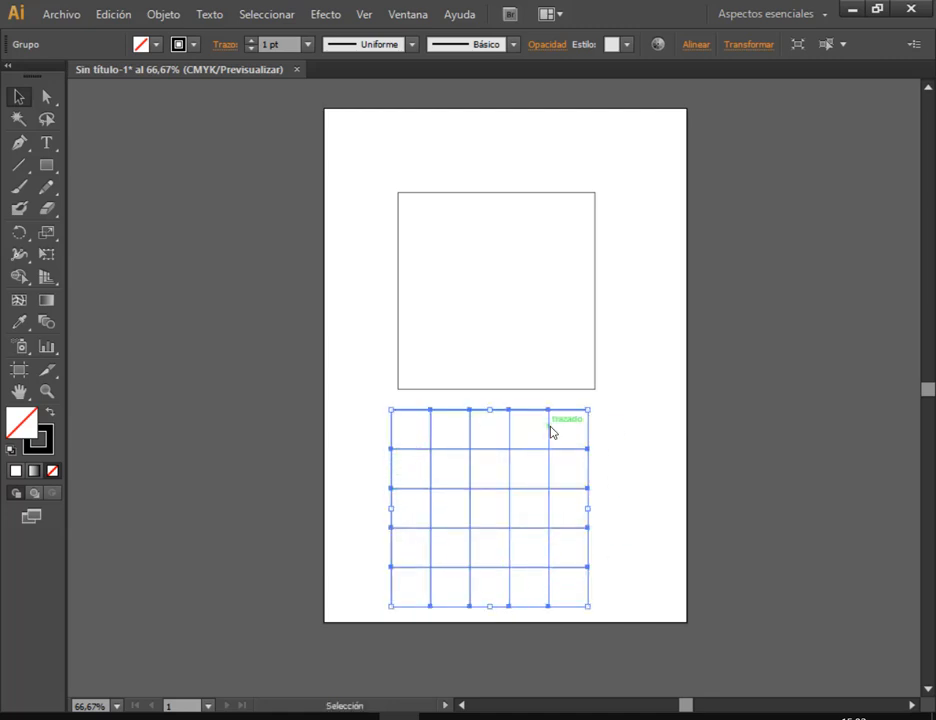
Give the selected grid a white fill, FFFFFF, and deselect it
click(156, 44)
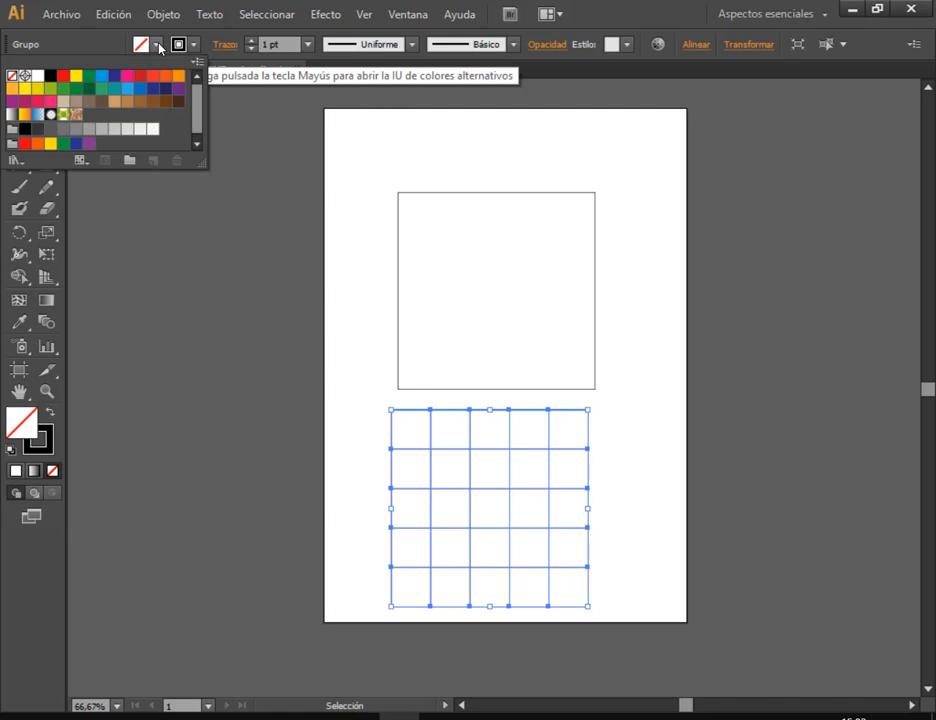
double_click(20, 424)
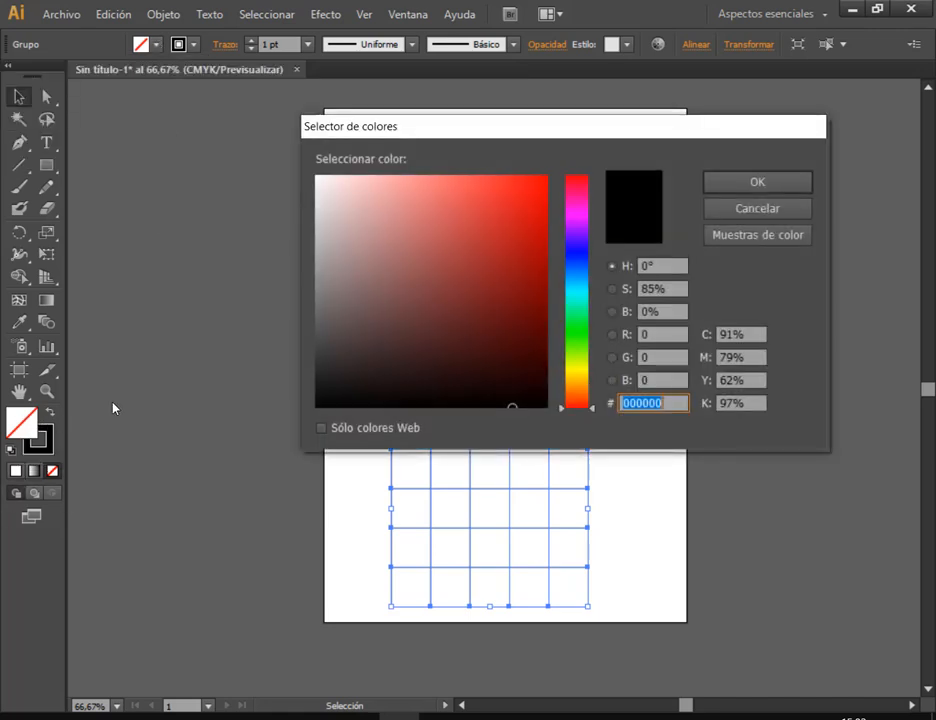
drag(352, 219, 305, 179)
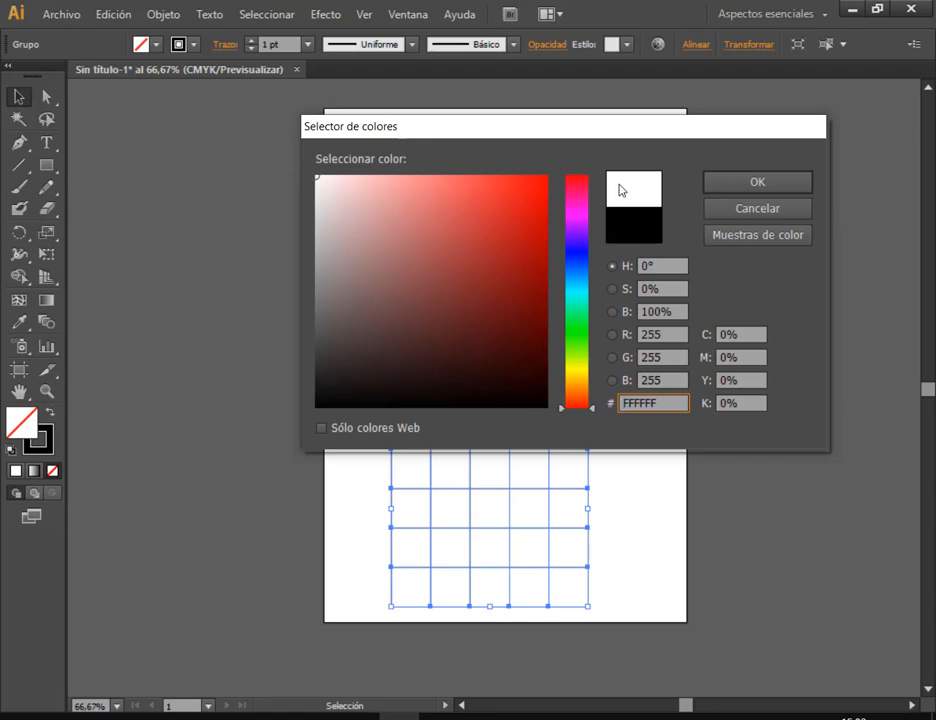
click(750, 186)
click(625, 395)
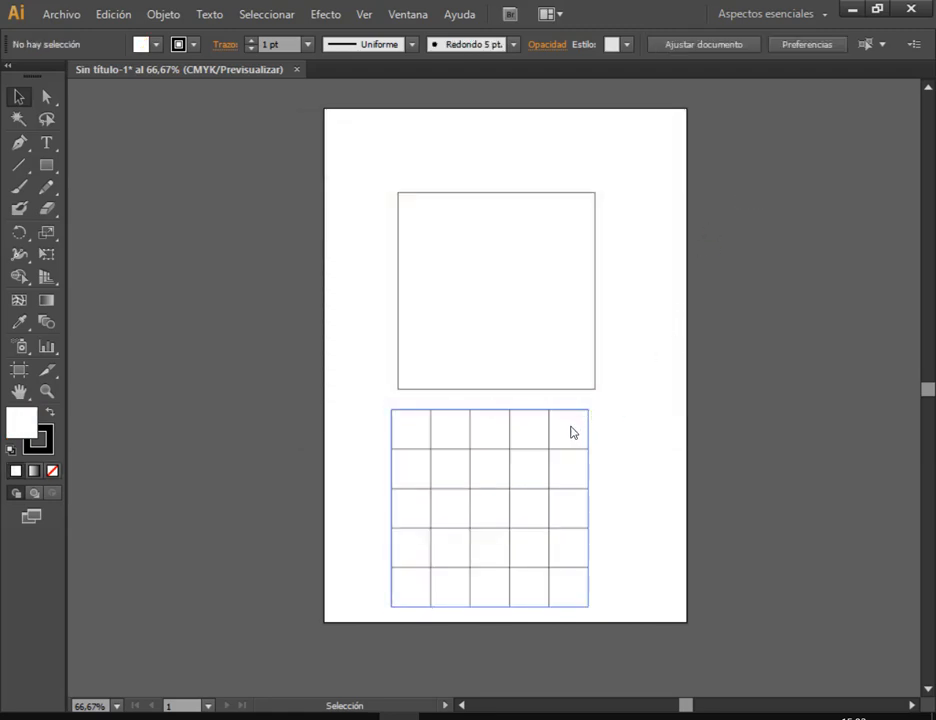
Move the white-filled grid off the artboard, over the lower part of the square, and back below the square
drag(571, 432, 269, 384)
click(232, 387)
drag(230, 468, 533, 398)
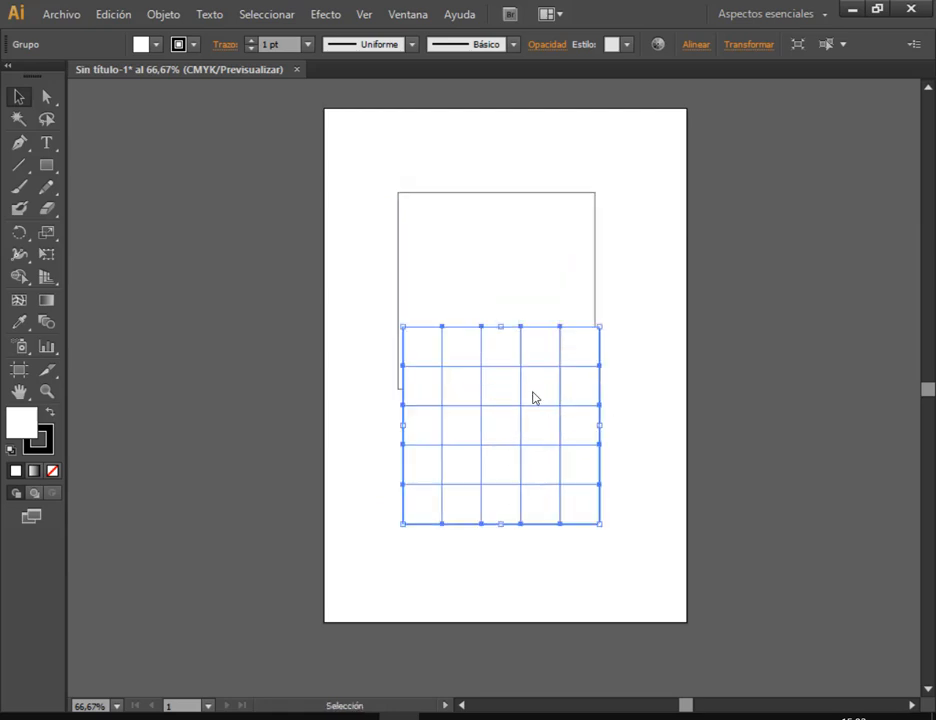
click(526, 224)
drag(508, 352, 521, 431)
Fill the square with black, 000000, and deselect it
click(524, 254)
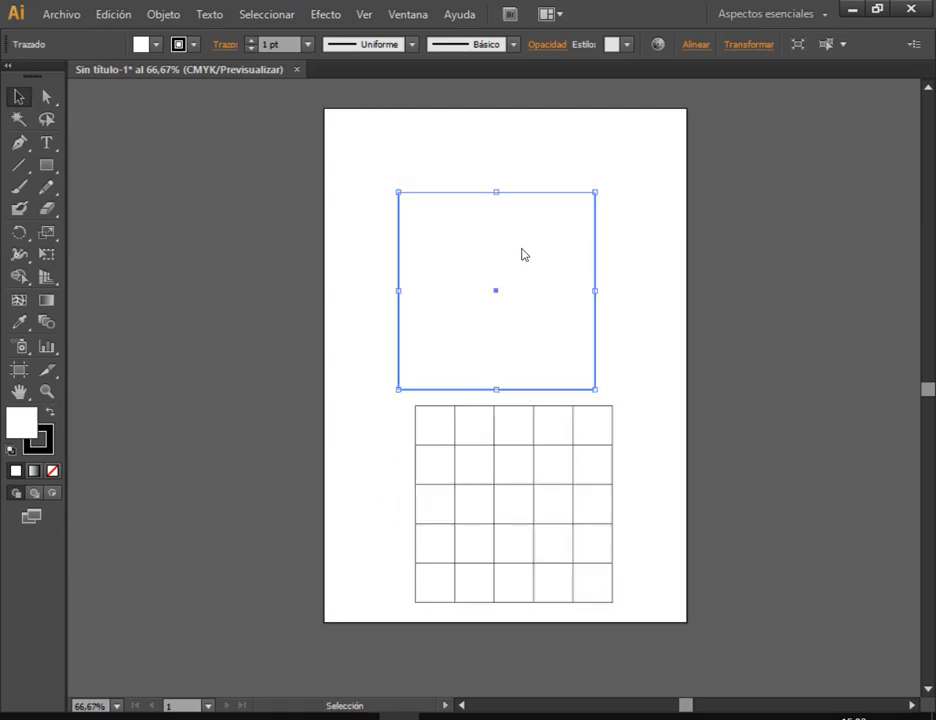
double_click(21, 422)
drag(336, 342, 310, 416)
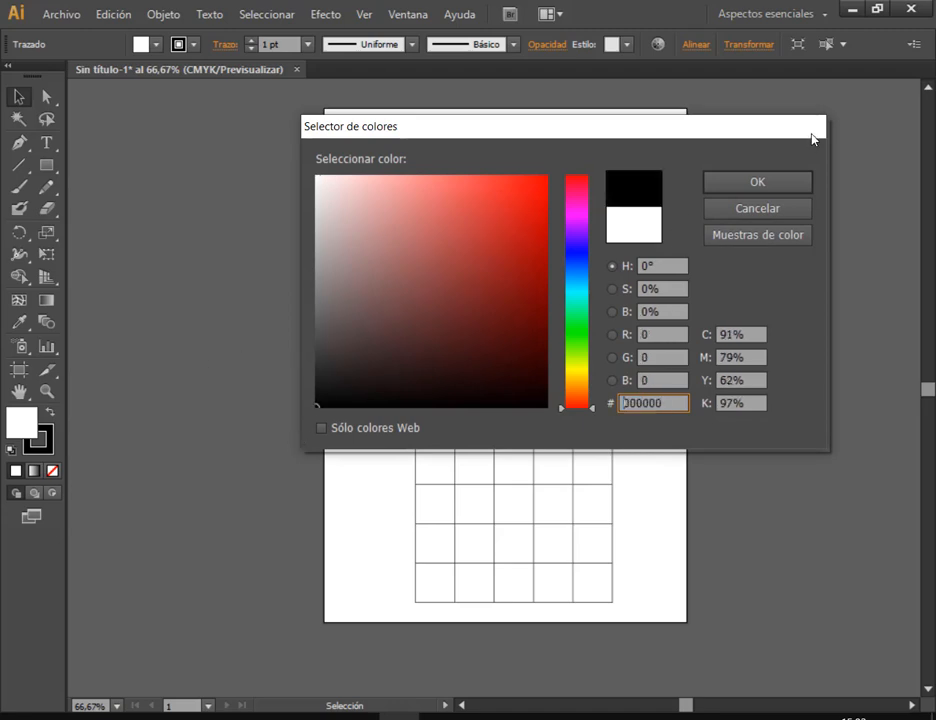
click(777, 183)
click(778, 185)
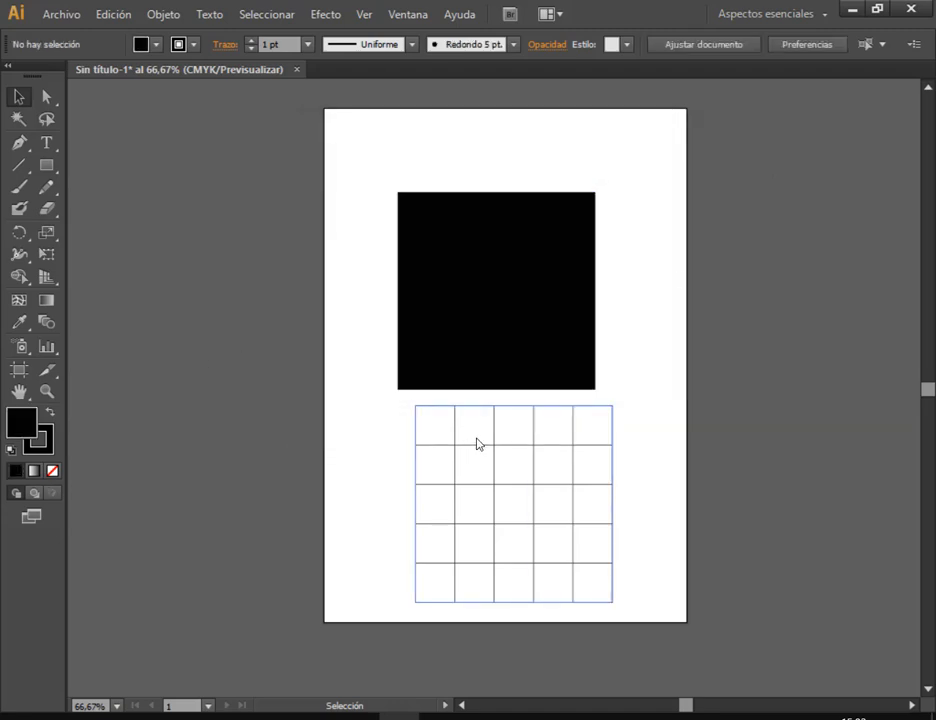
Move the white grid up so it exactly covers the black square
drag(477, 440, 463, 230)
click(586, 429)
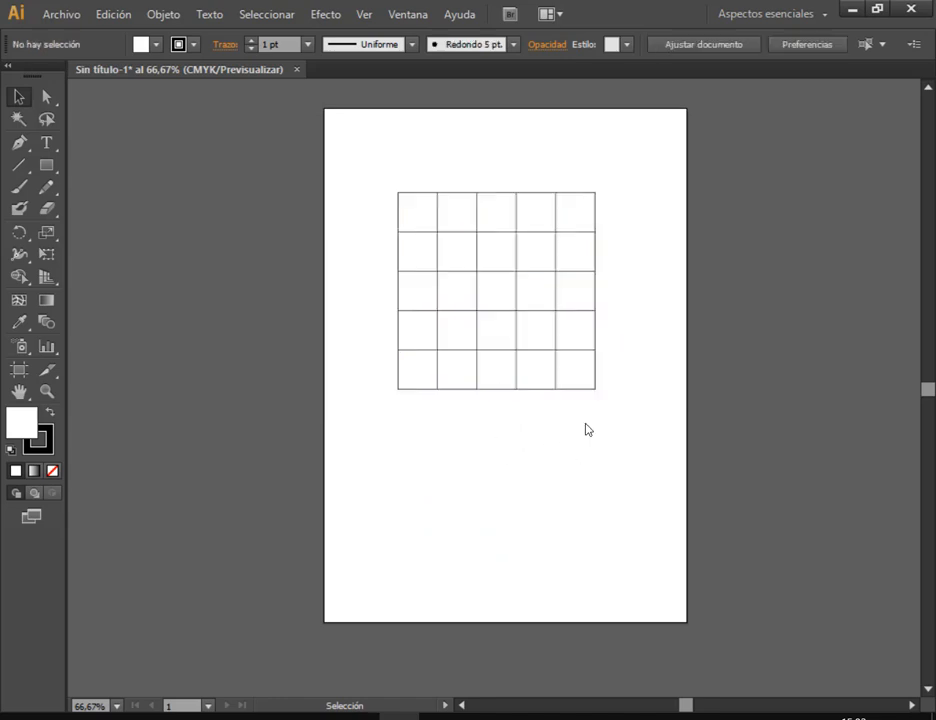
click(522, 295)
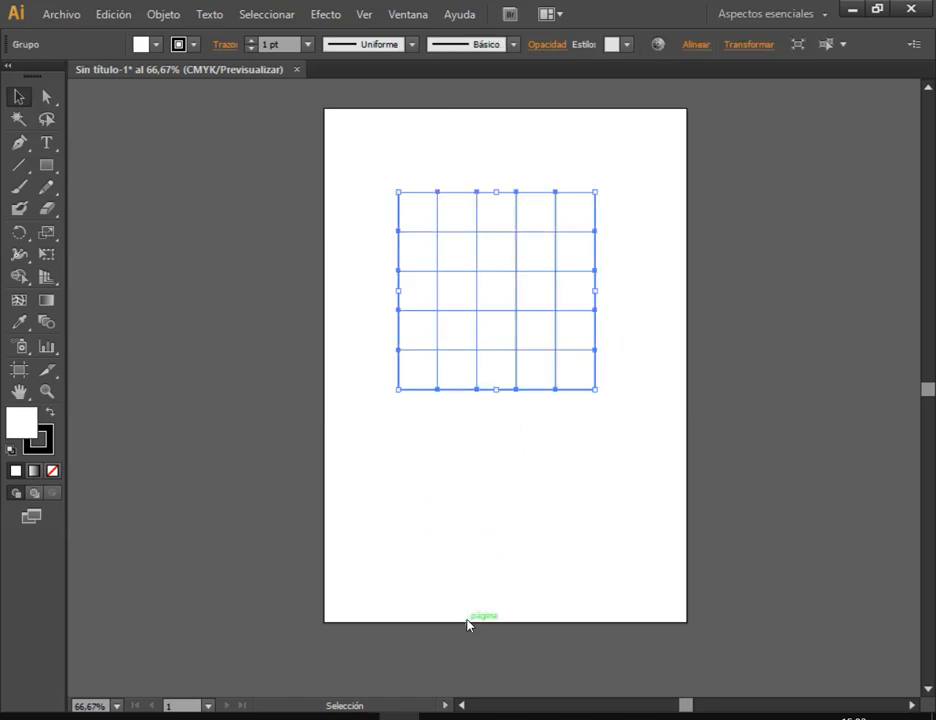
Check the Google Meet chat for new messages, then return to Illustrator and deselect the grid
click(237, 717)
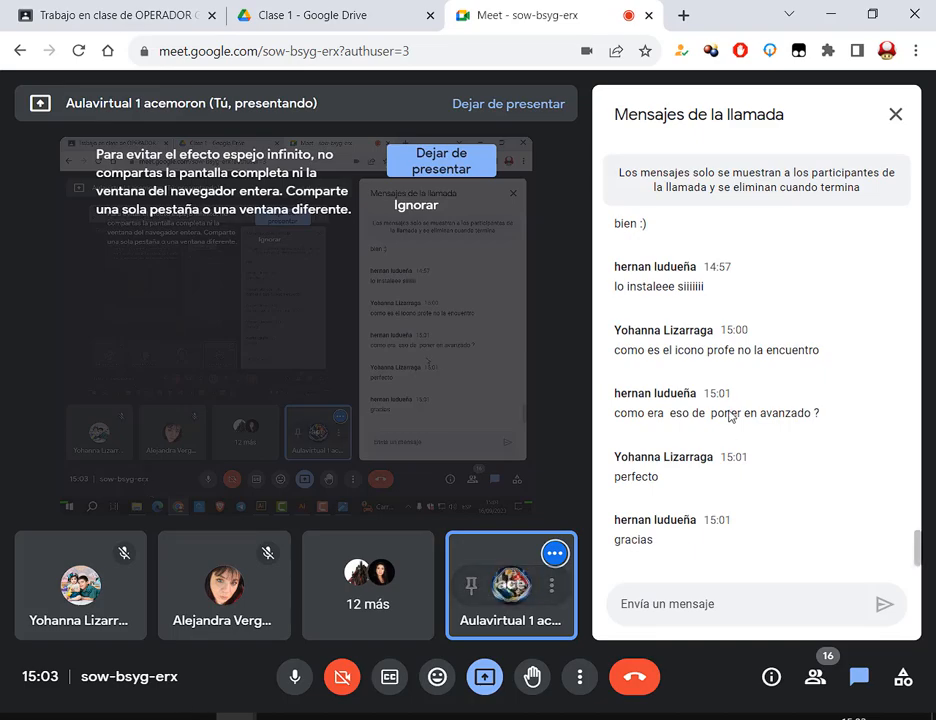
key(alt+Tab)
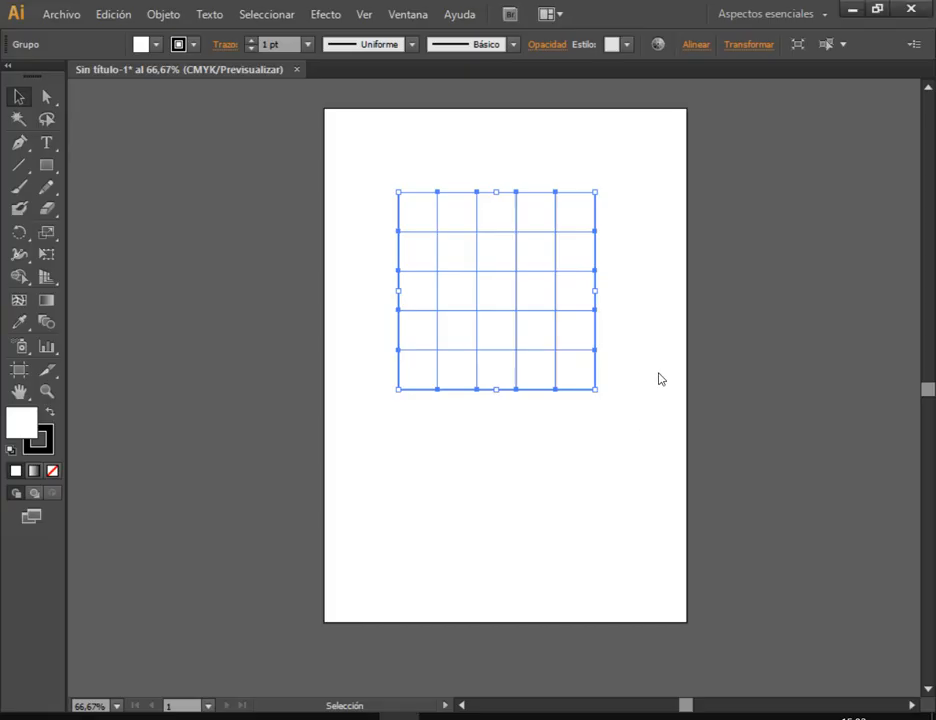
click(625, 284)
scroll(537, 186, up, 2)
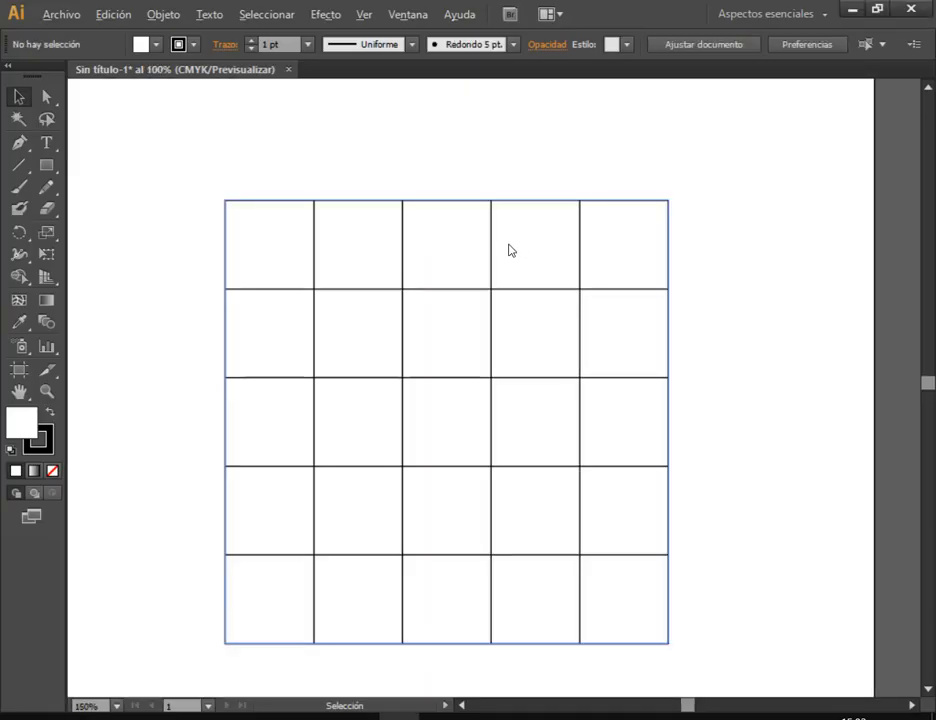
Check the pencil reference image, then scale the white grid down proportionally about its centre, leaving an even black border around it
scroll(509, 250, down, 1)
click(341, 259)
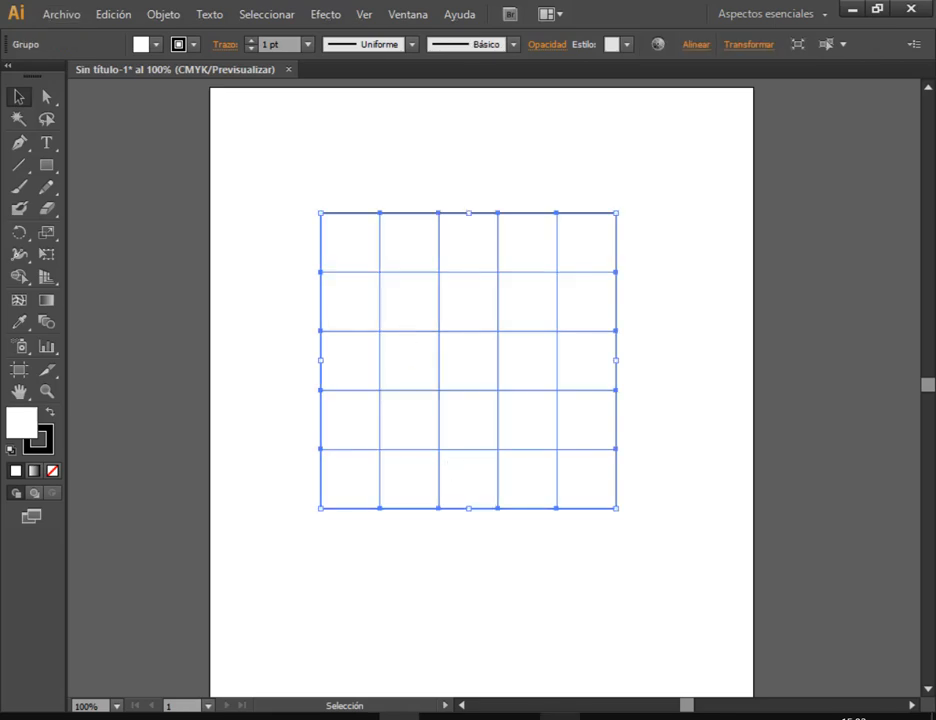
key(alt+Tab)
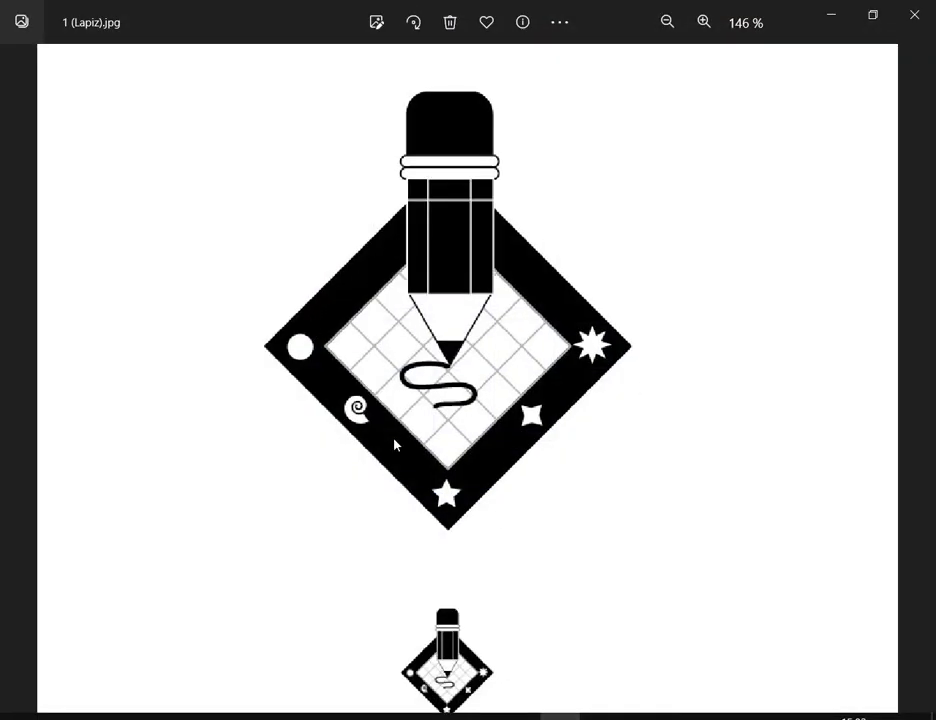
key(alt+Tab)
click(675, 464)
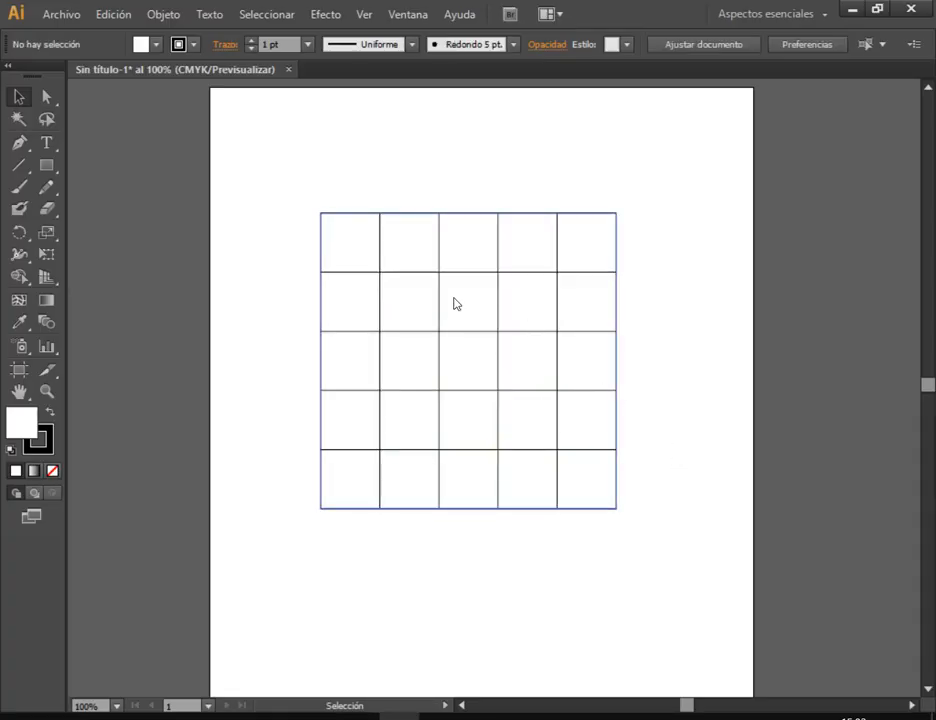
click(450, 305)
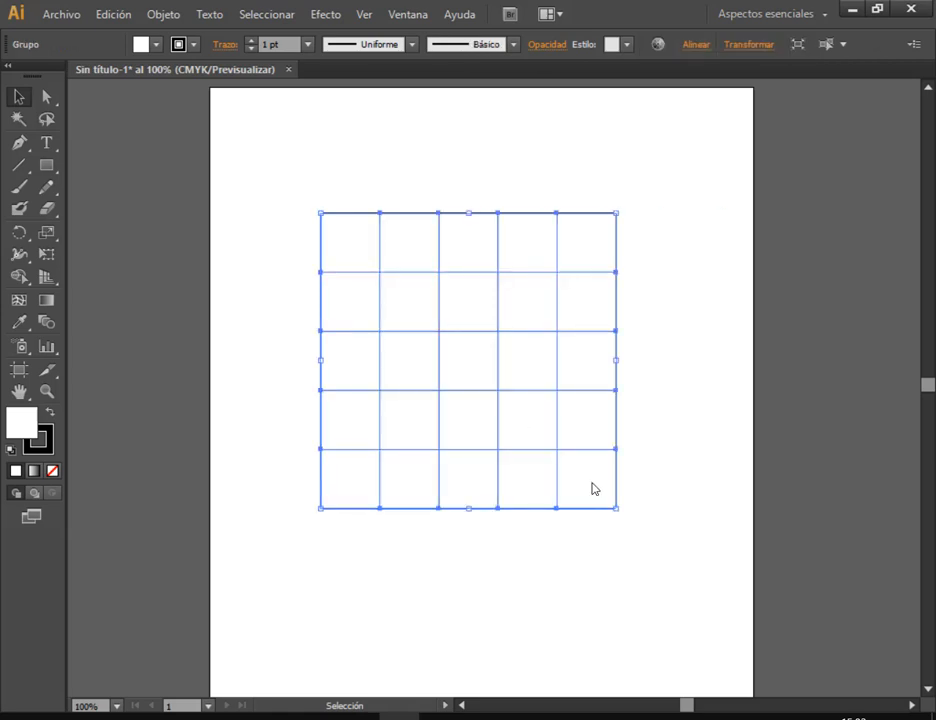
key(shift)
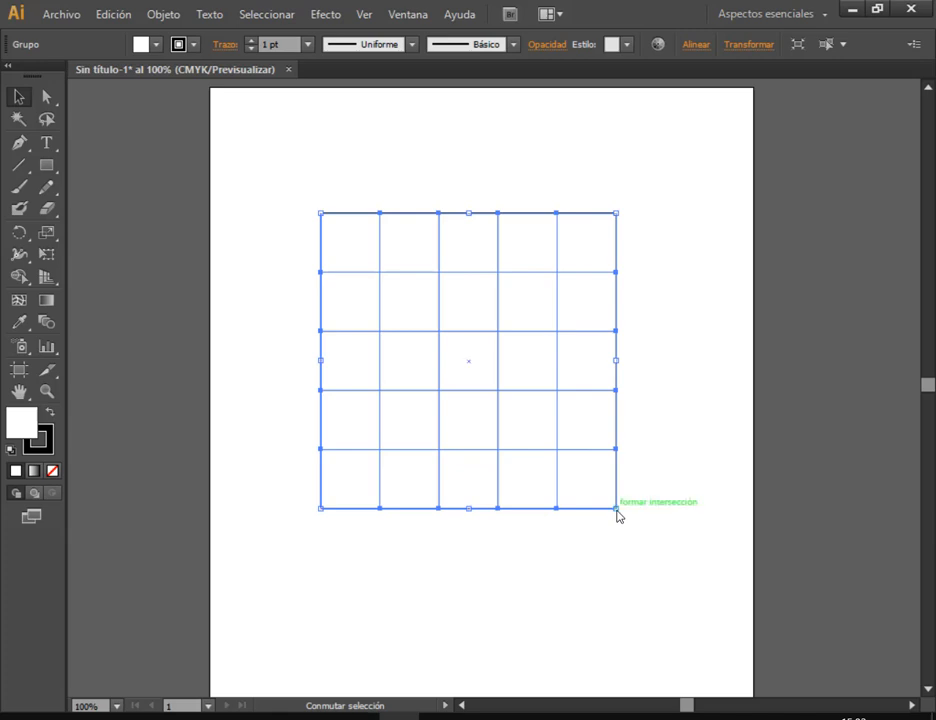
drag(618, 514, 593, 468)
click(683, 460)
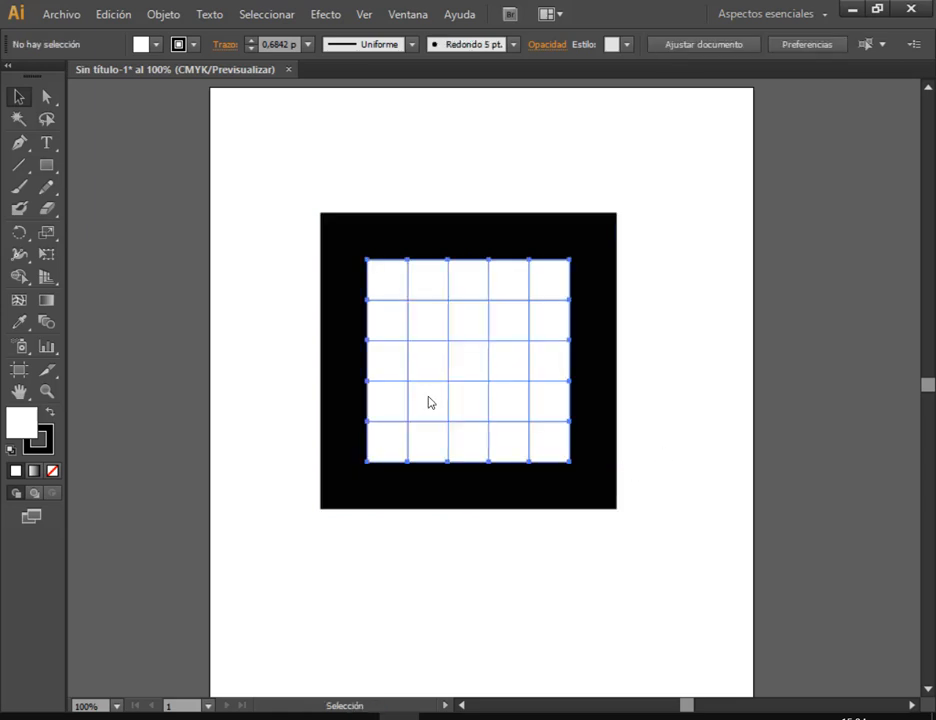
Enlarge the white grid slightly about its centre, then shrink it back to its earlier size and deselect it
click(430, 402)
shift+click(575, 497)
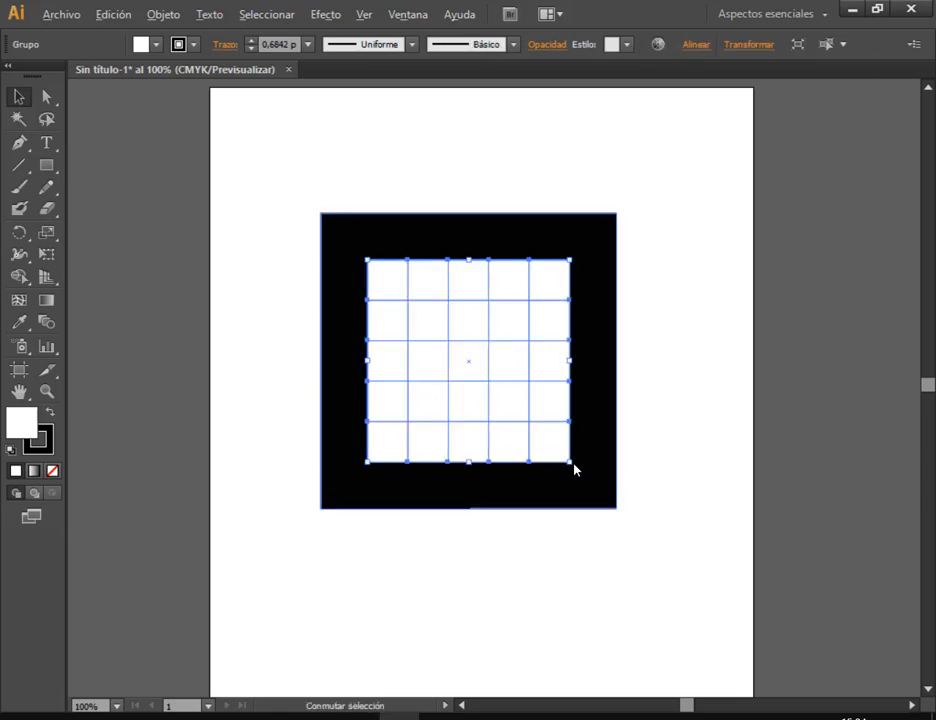
drag(572, 464, 583, 471)
click(684, 449)
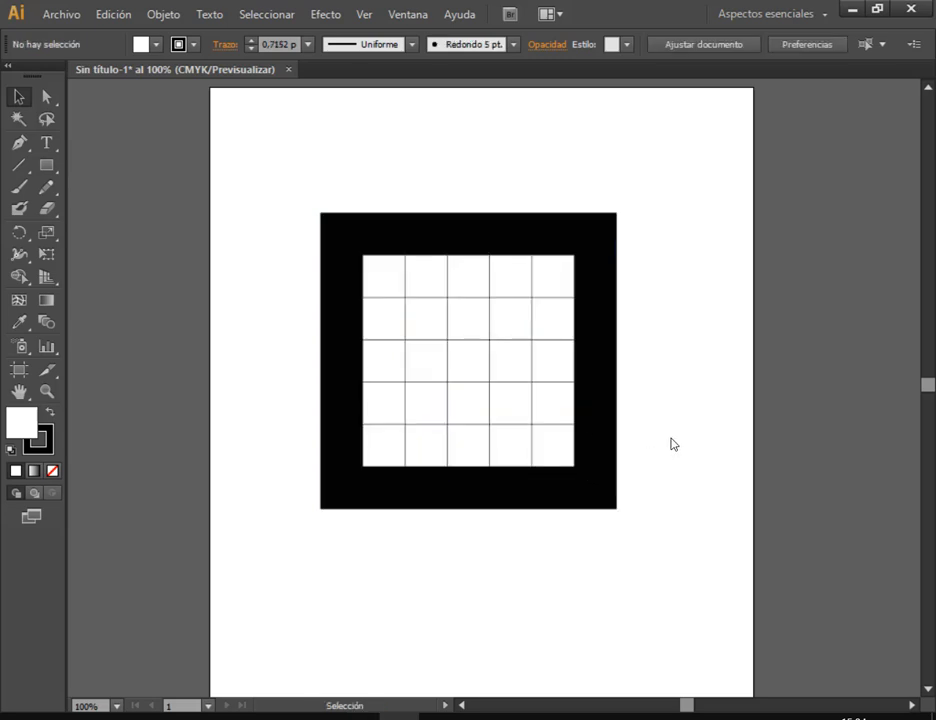
click(531, 424)
shift+click(577, 499)
drag(577, 474, 572, 467)
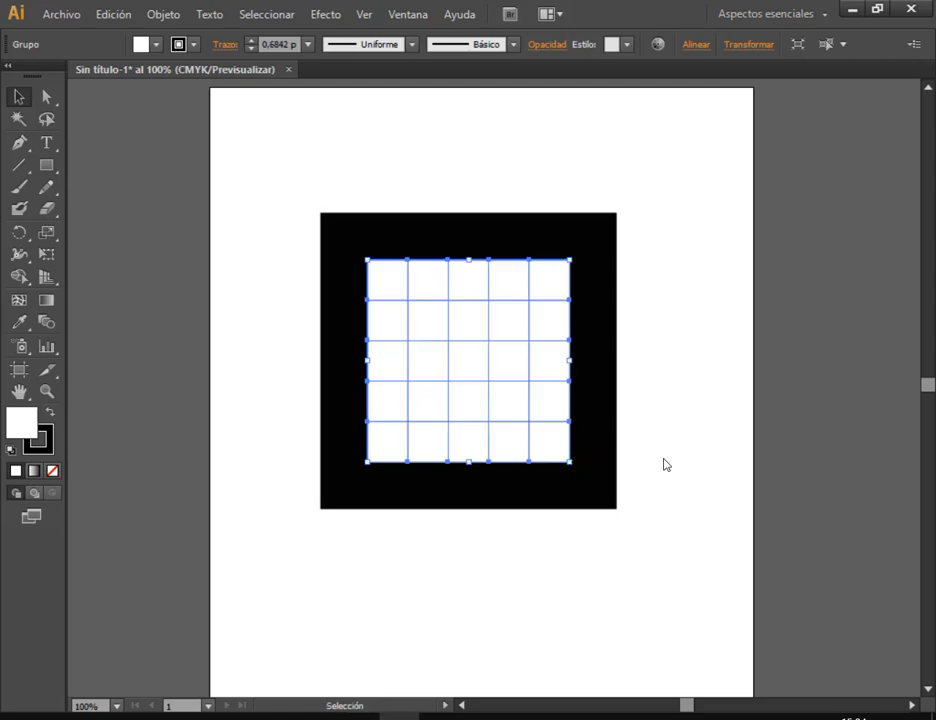
click(622, 564)
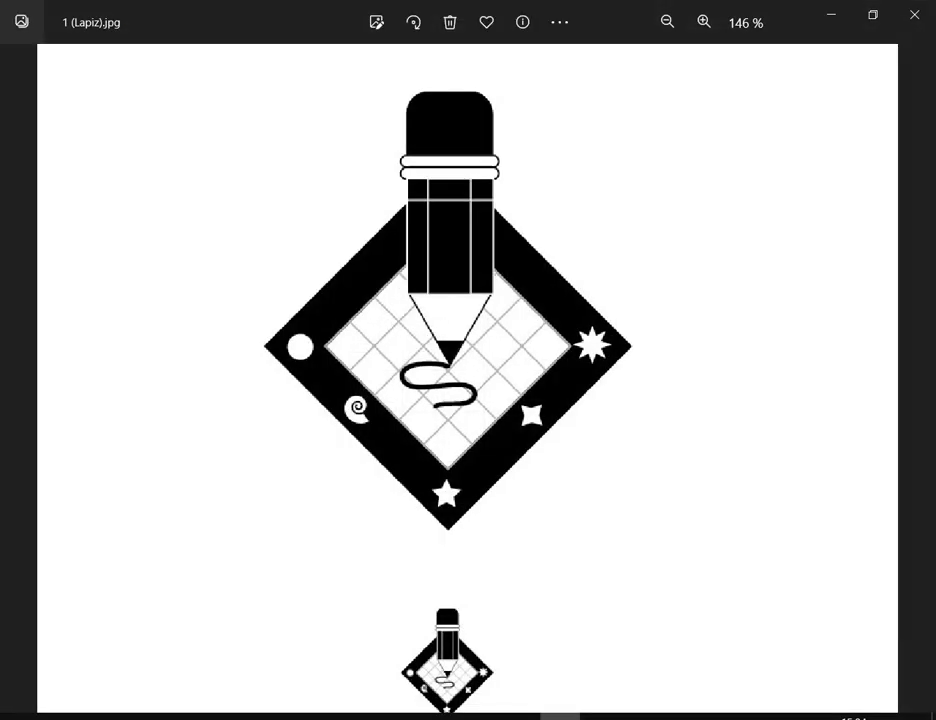
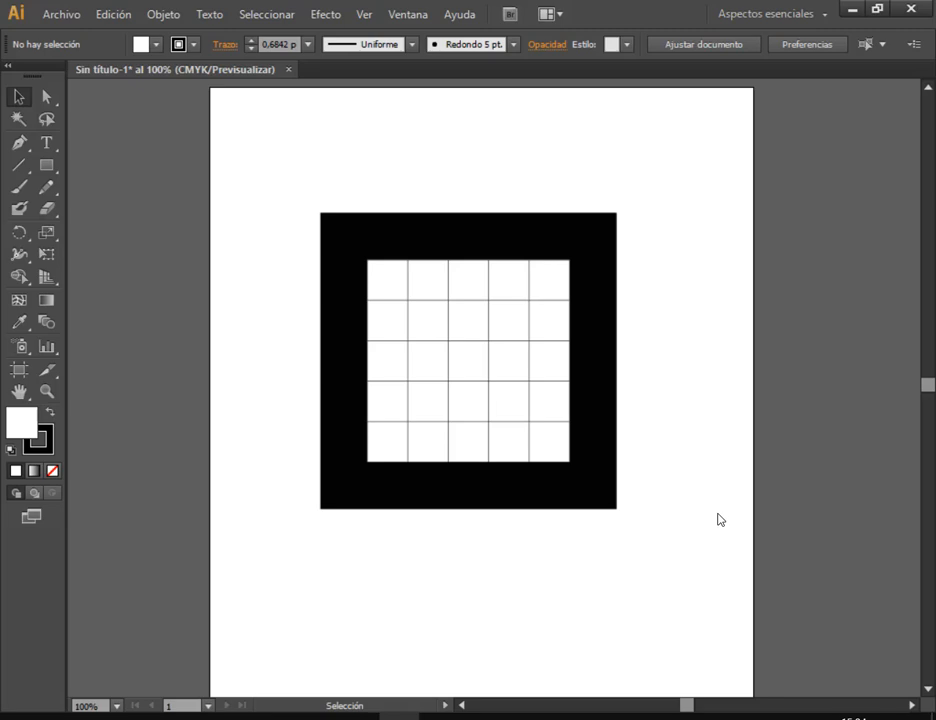
Look at the pencil reference image again and check the Google Meet chat for new messages
key(alt+Tab)
key(alt+Tab)
click(236, 717)
click(178, 672)
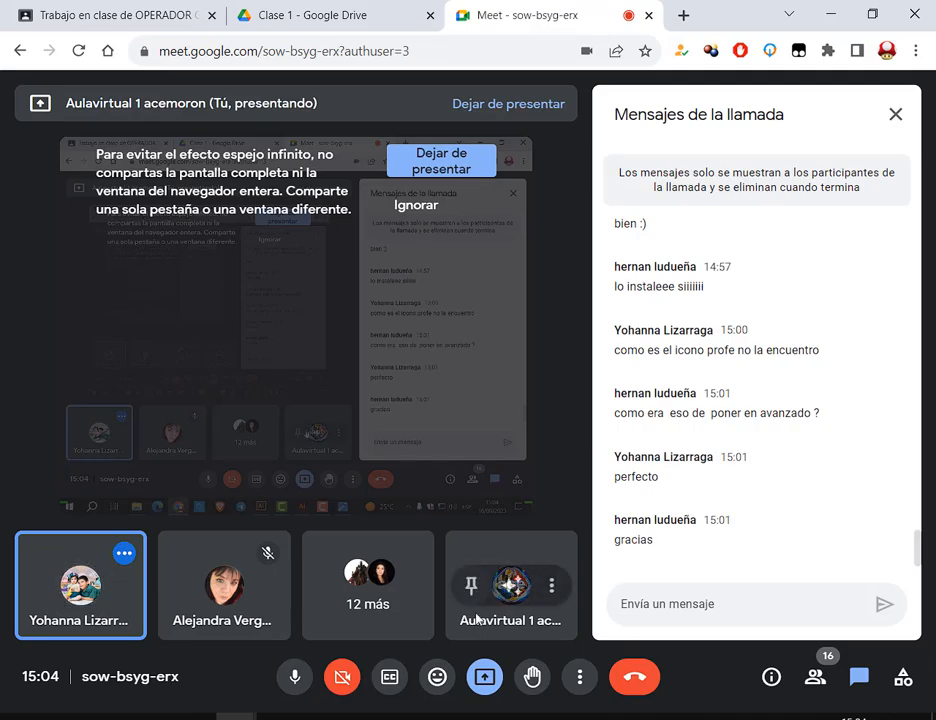
In the newer Illustrator window, hide and restore the Control bar, then minimize it and return to the square-and-grid drawing
key(alt+Tab)
click(436, 14)
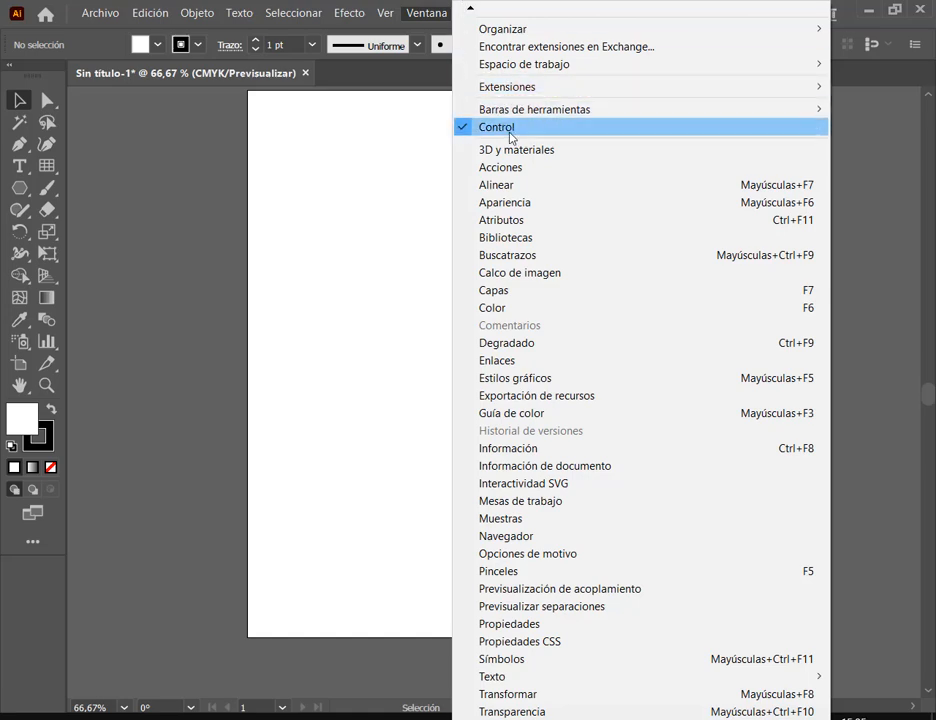
click(483, 136)
click(420, 18)
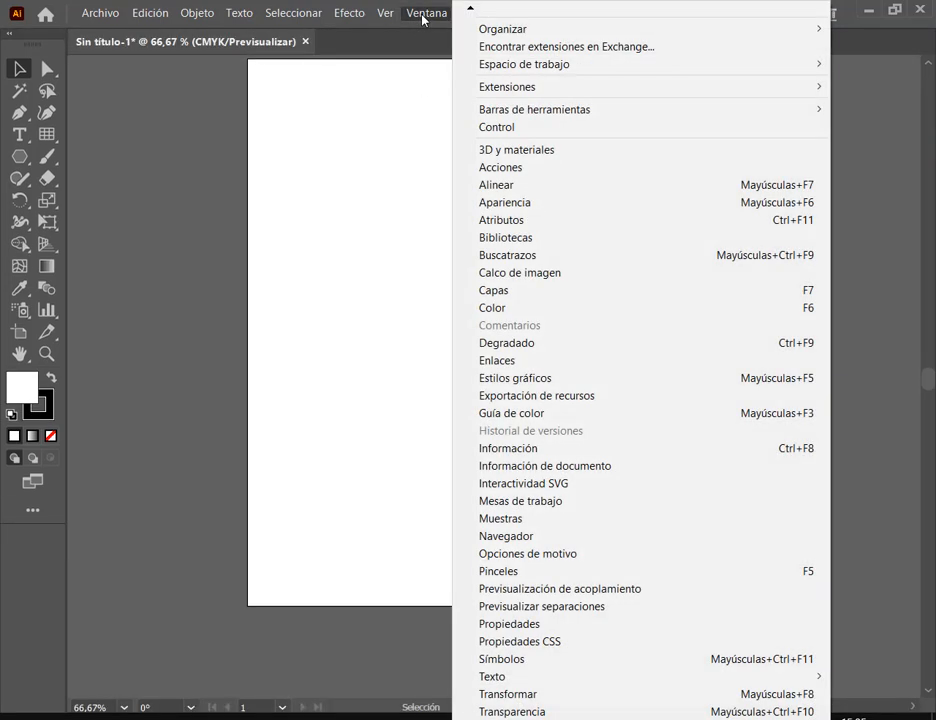
click(505, 131)
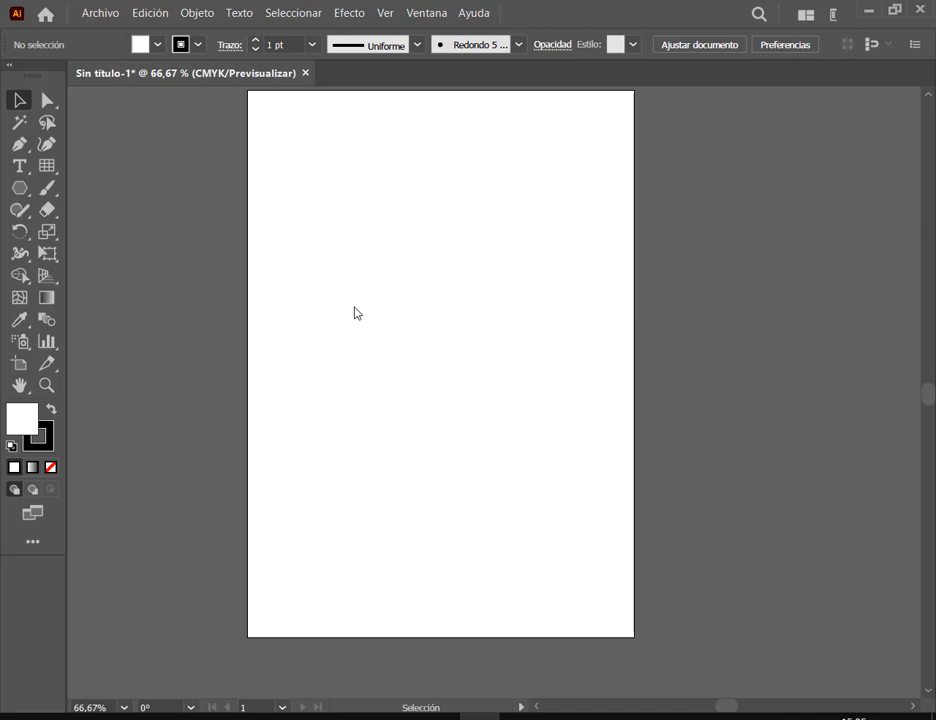
click(869, 14)
key(alt+Tab)
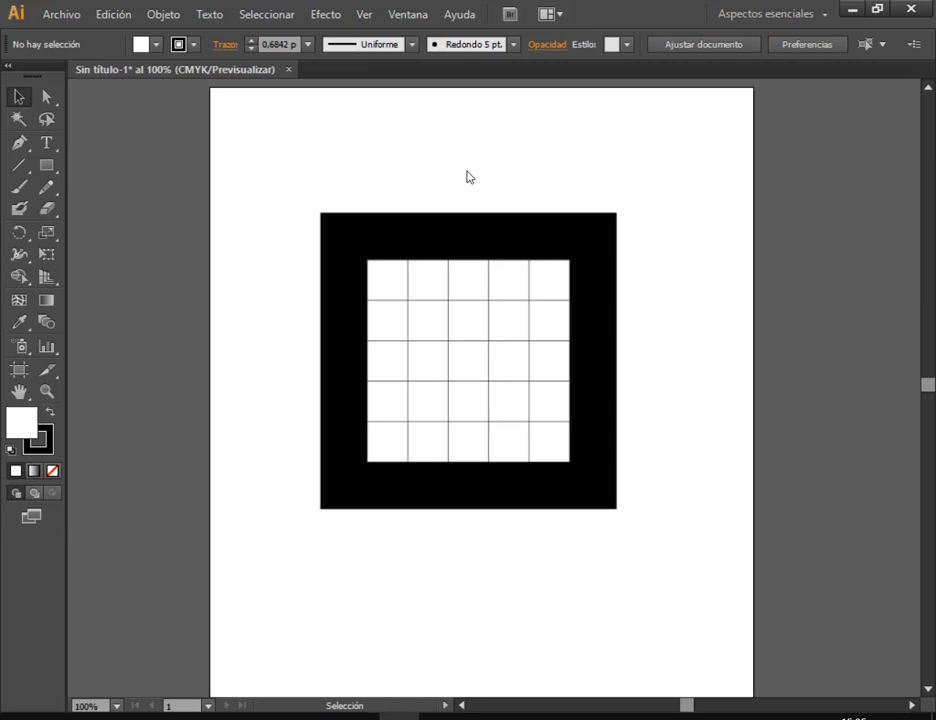
Start saving the drawing under a new name and browse to the 04. Curso Operador Grafico folder in Documentos
click(60, 13)
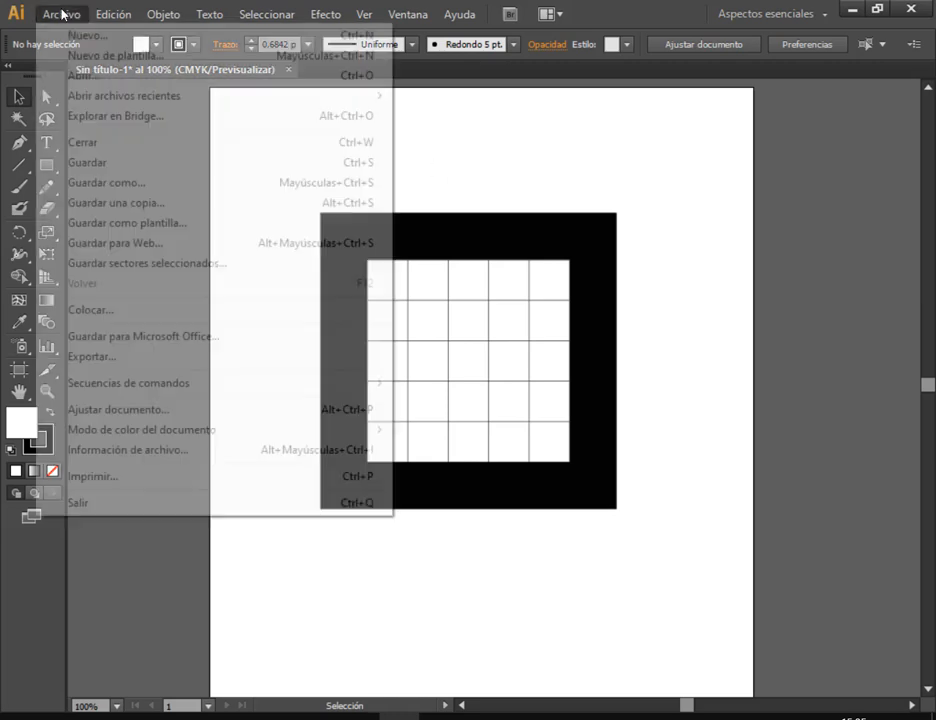
click(97, 186)
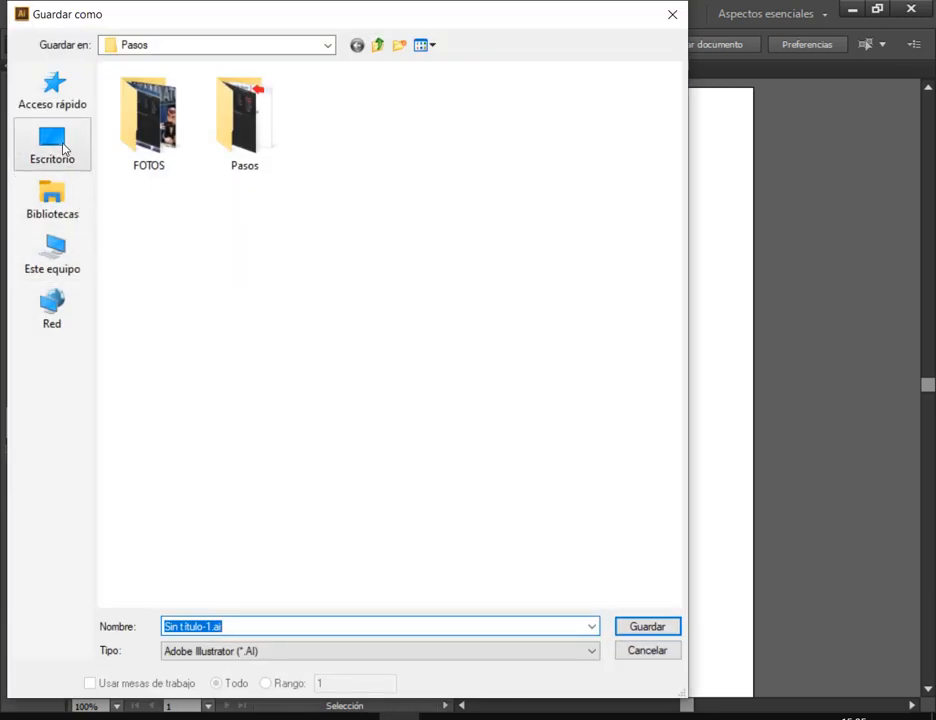
click(55, 200)
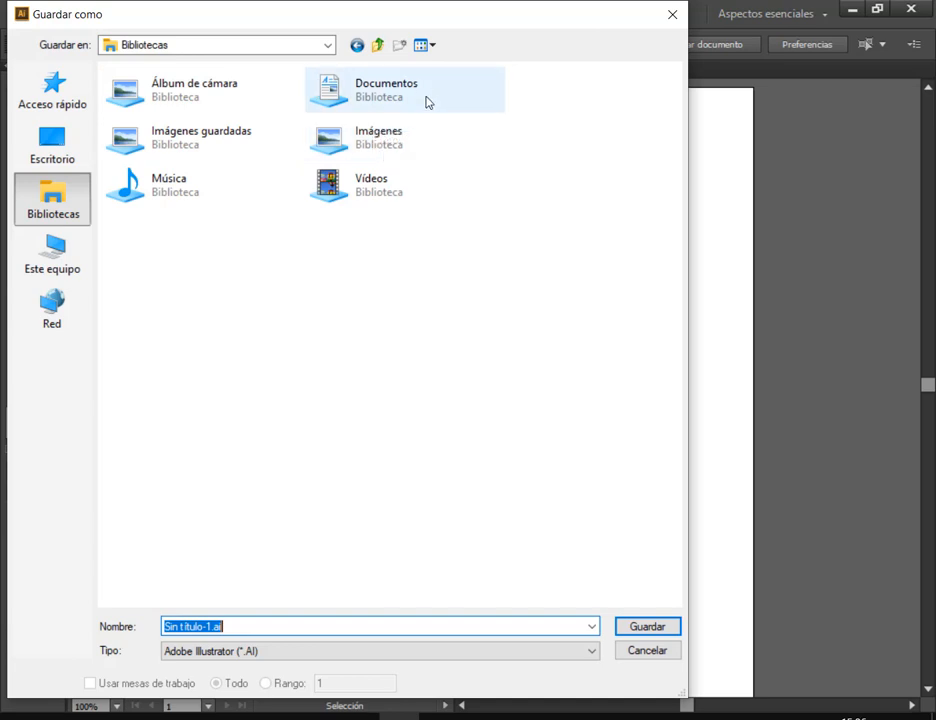
click(366, 100)
double_click(366, 100)
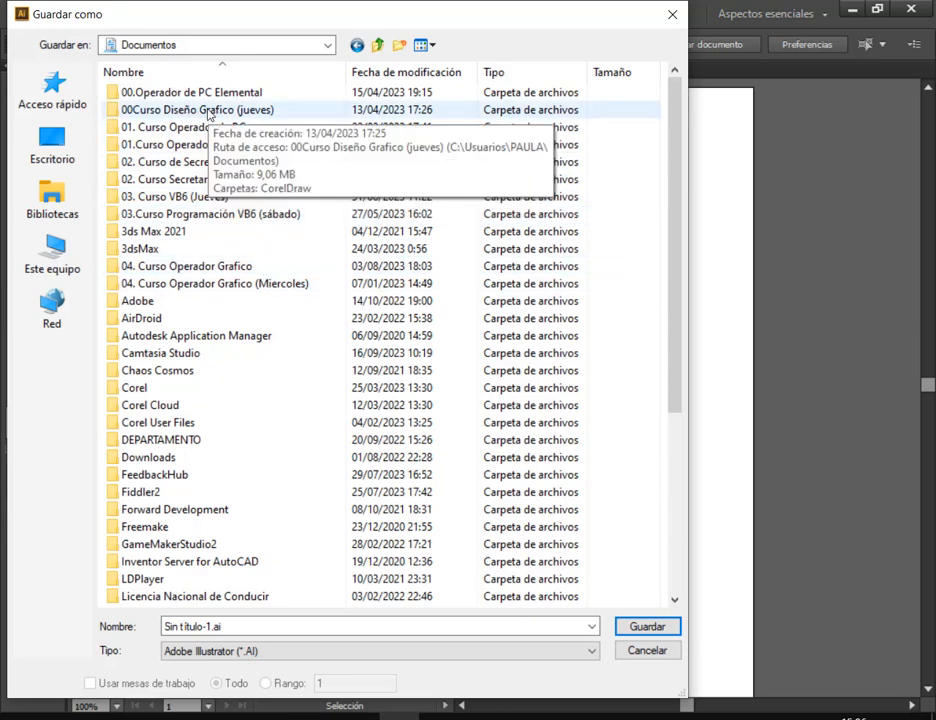
click(211, 266)
double_click(211, 266)
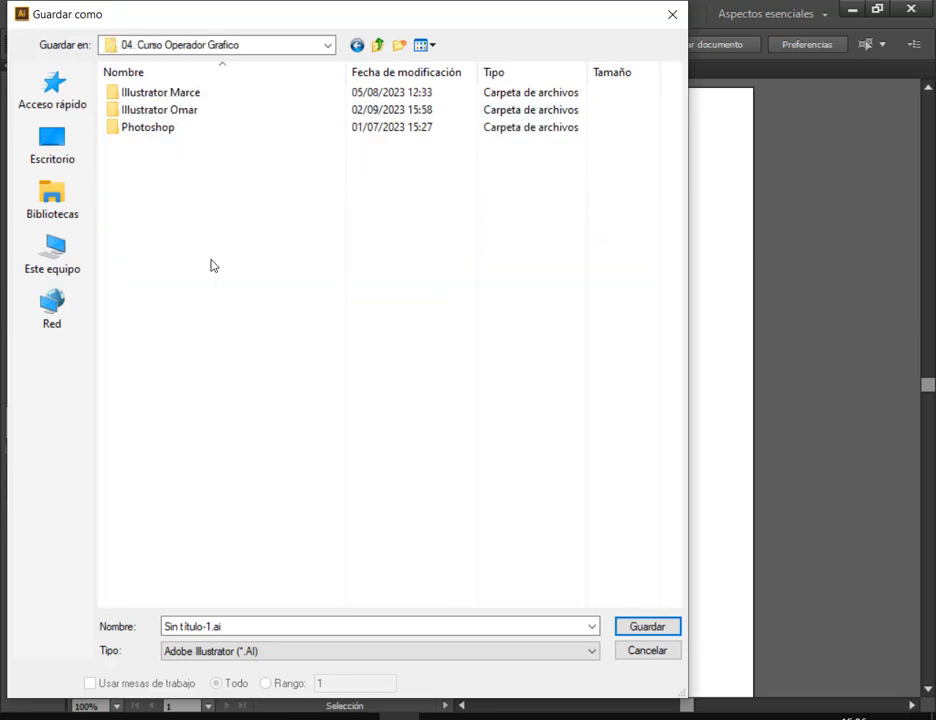
Create a folder named Illustrator inside 04. Curso Operador Grafico and open it as the save location
click(401, 47)
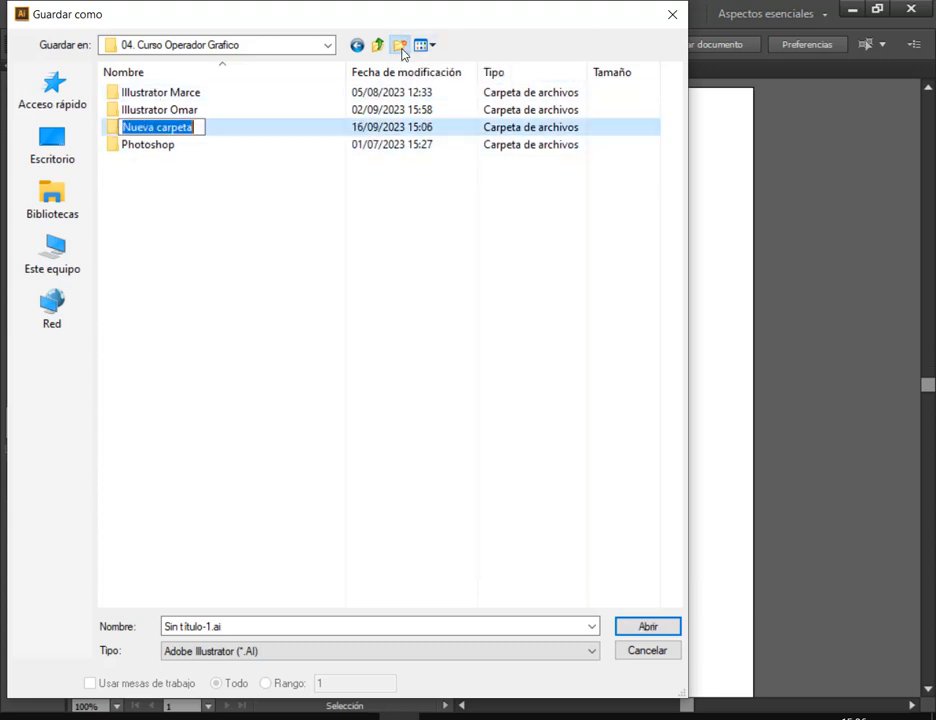
text(Illustrator)
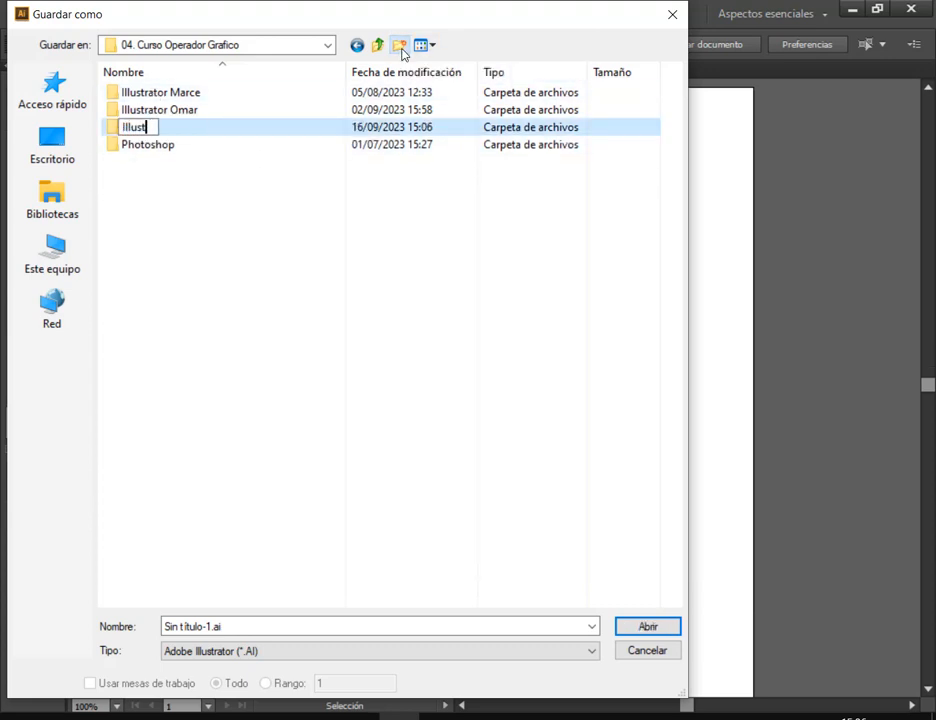
key(Return)
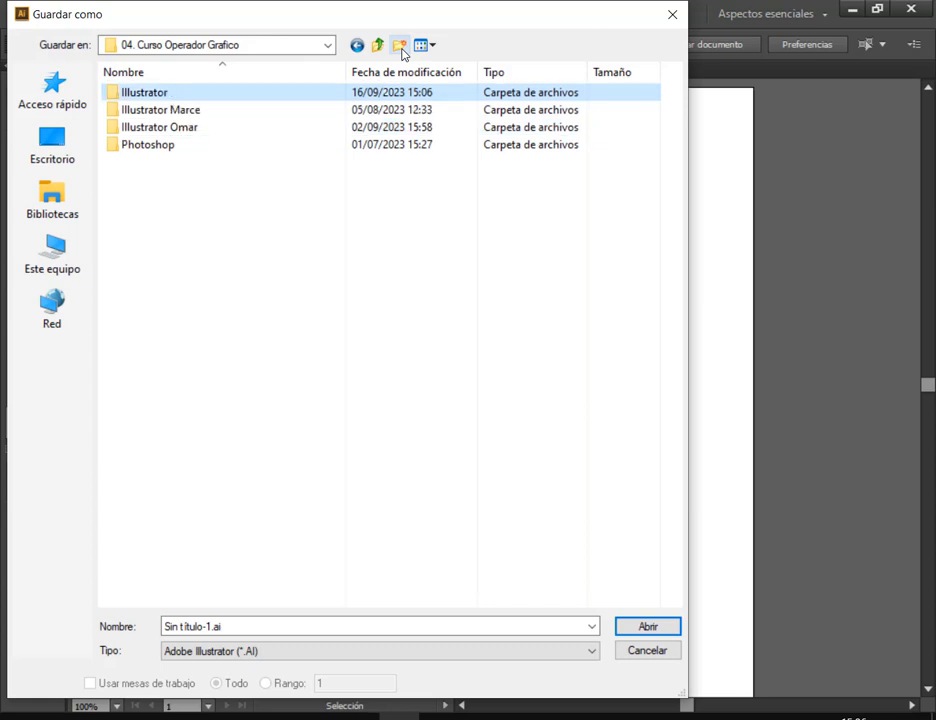
double_click(175, 93)
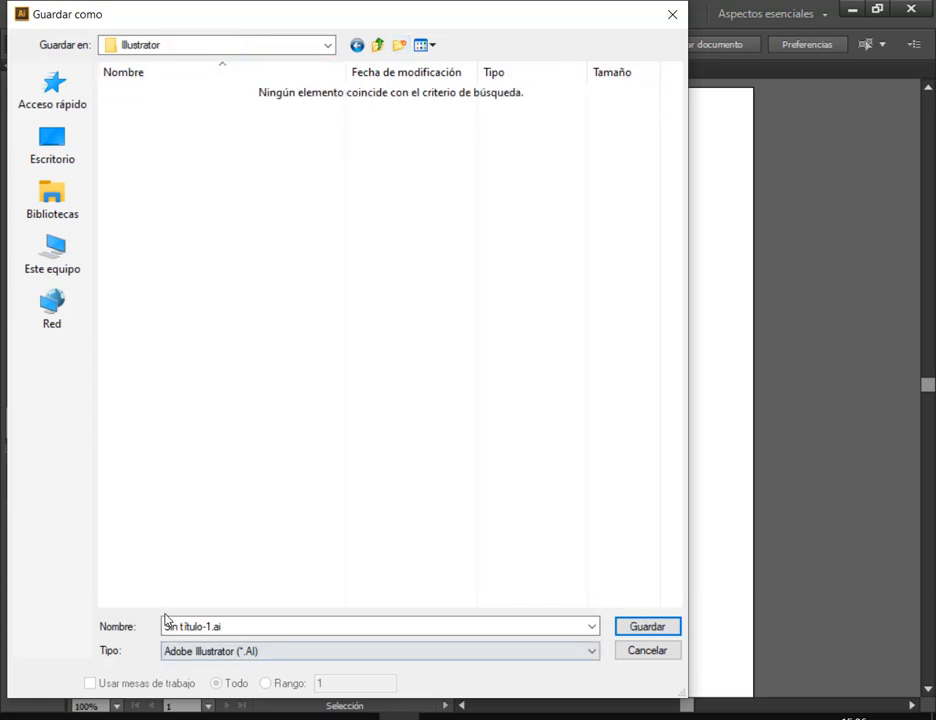
Save the drawing as Lapiz in Adobe Illustrator (*.AI) format, accepting the default Illustrator CS6 options
drag(156, 611, 290, 667)
click(228, 626)
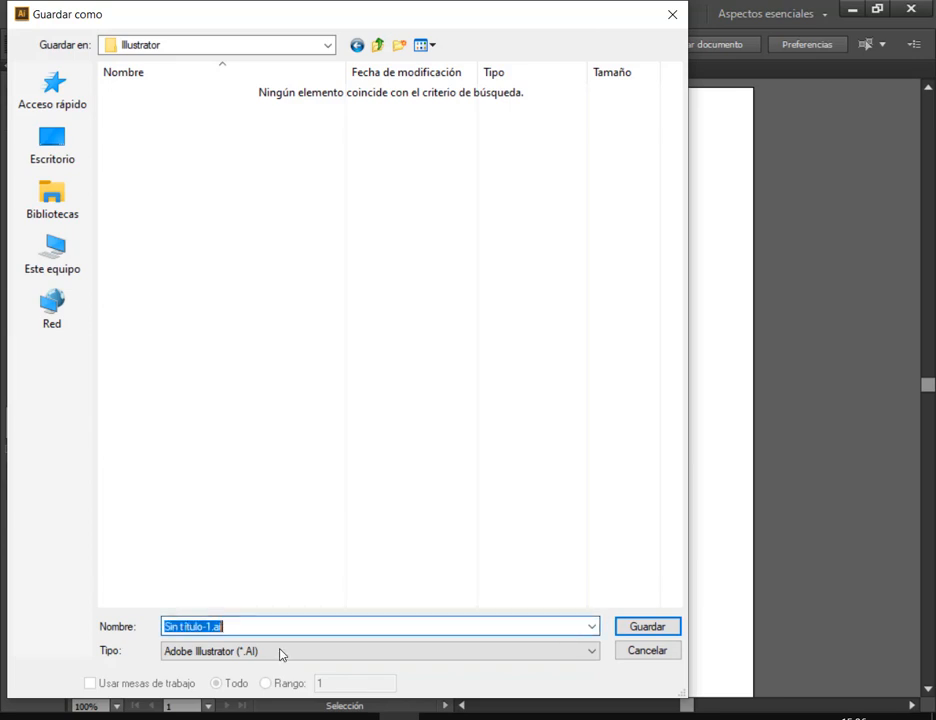
text(Lapiz)
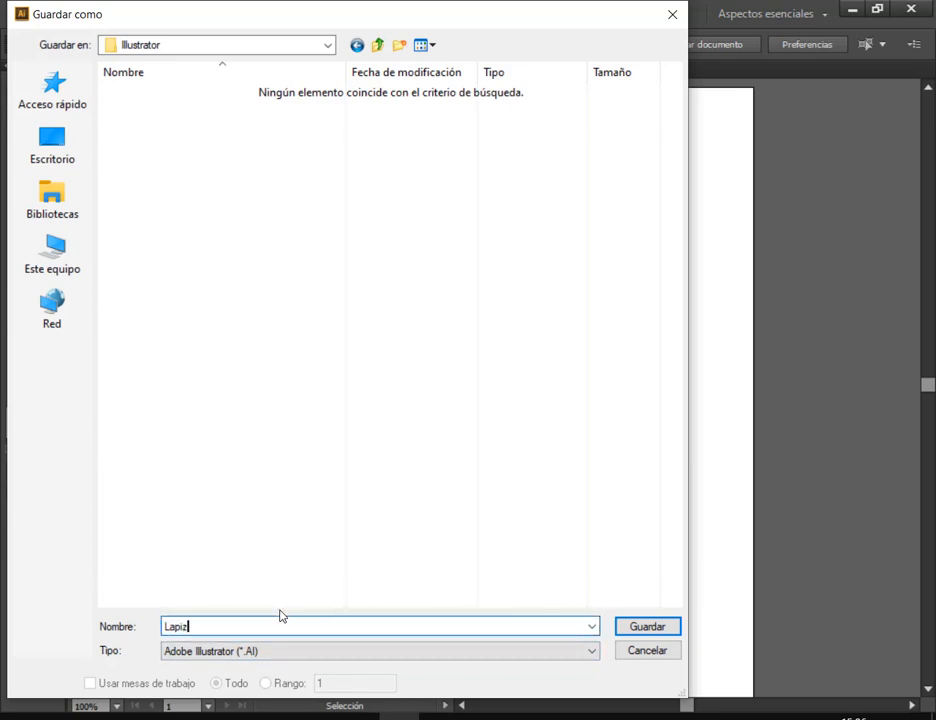
click(656, 627)
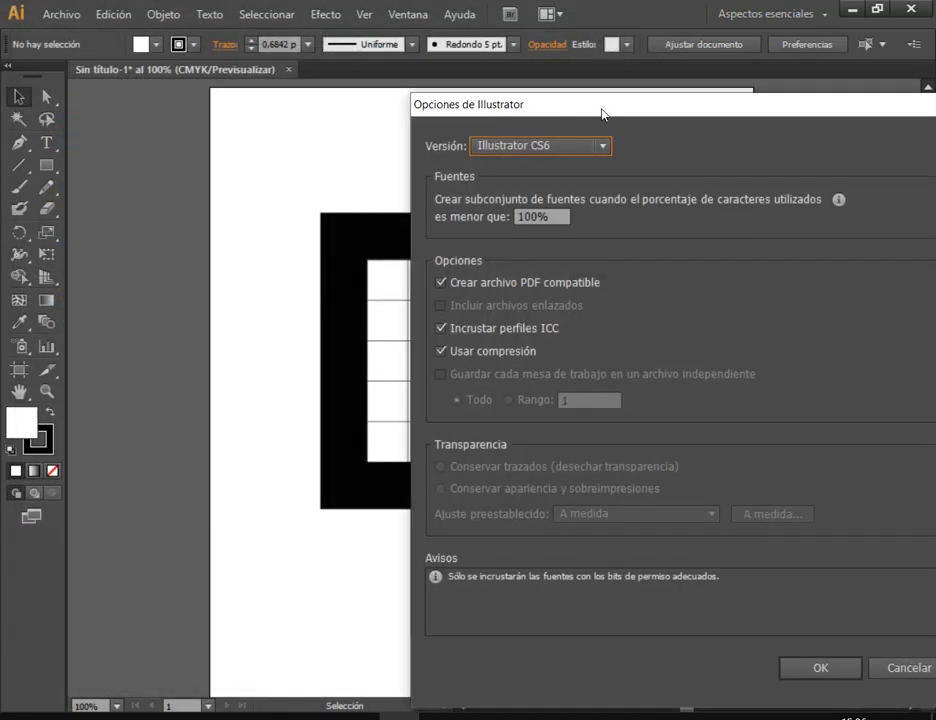
drag(603, 115, 402, 49)
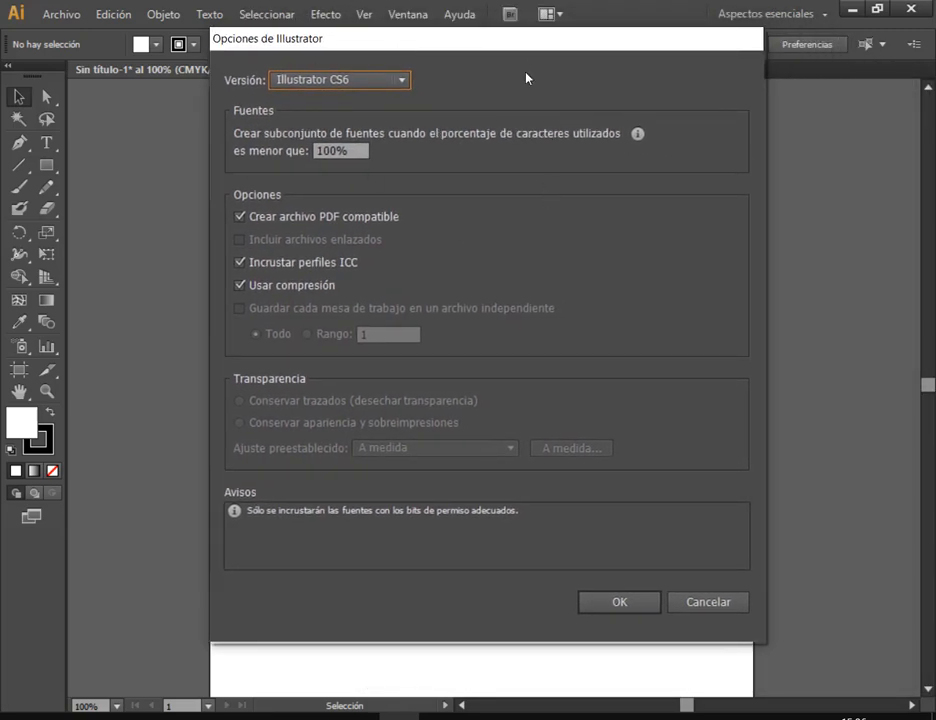
mouse_move(205, 27)
mouse_down()
mouse_move(501, 298)
mouse_move(808, 664)
mouse_move(800, 656)
mouse_up()
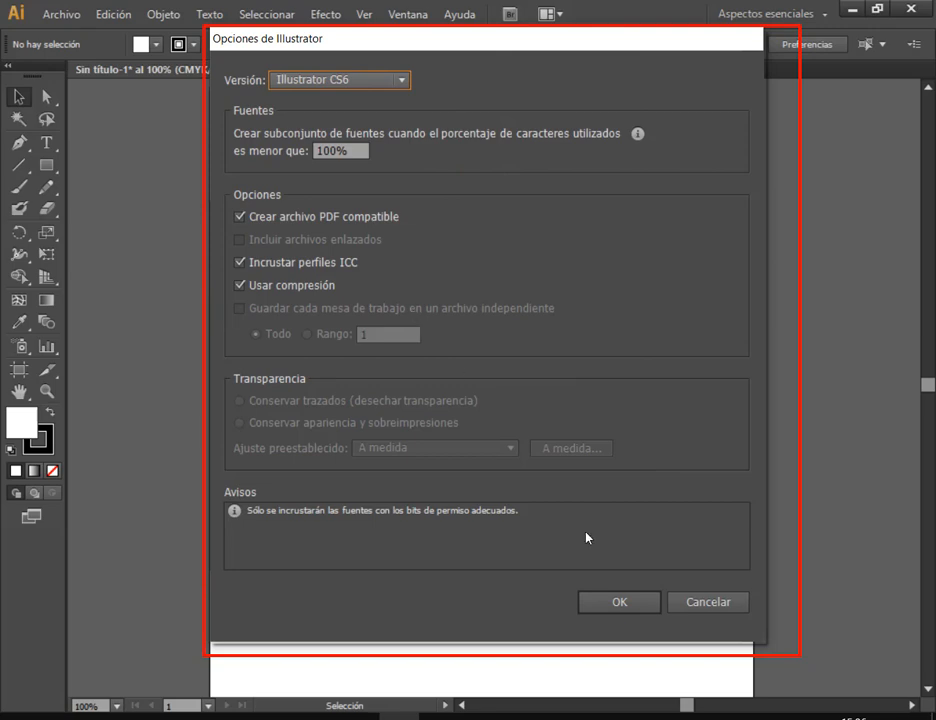
mouse_move(573, 580)
mouse_down()
mouse_move(665, 625)
mouse_move(700, 539)
mouse_move(700, 510)
mouse_up()
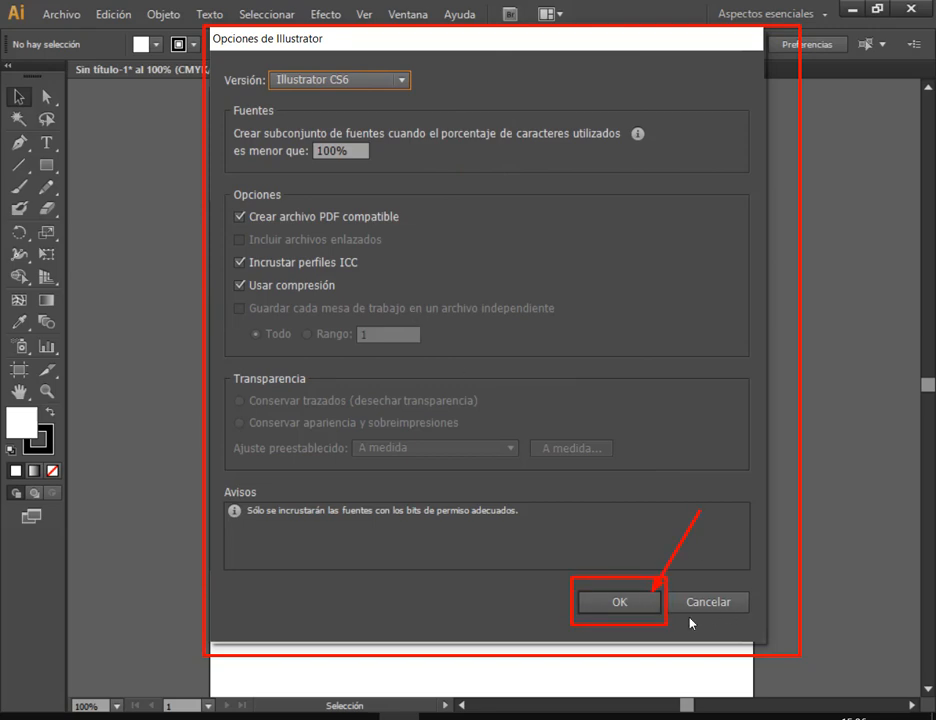
click(628, 602)
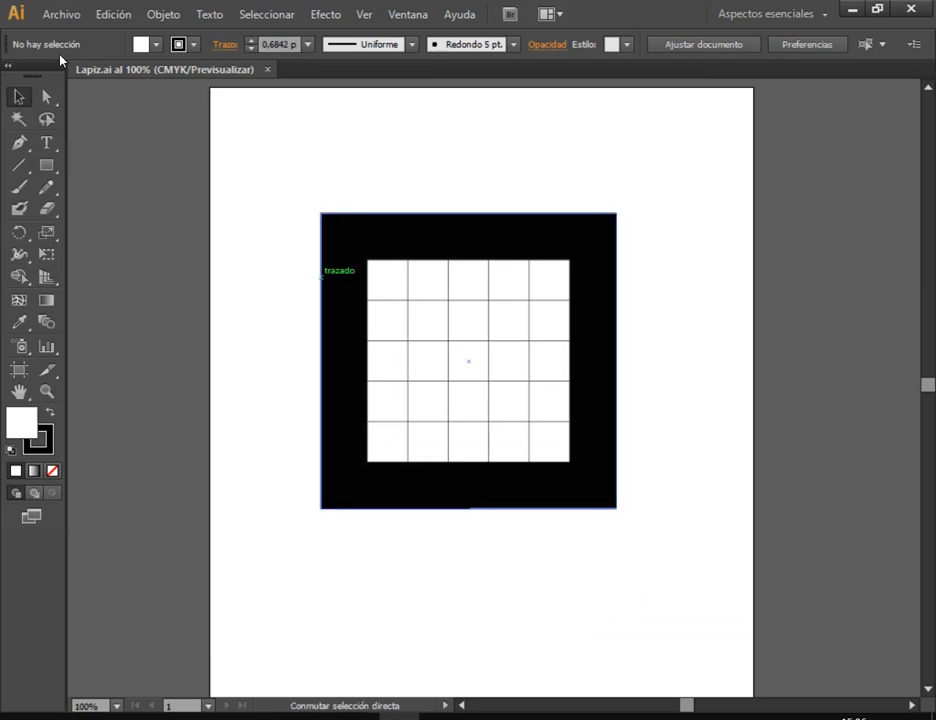
drag(57, 55, 285, 87)
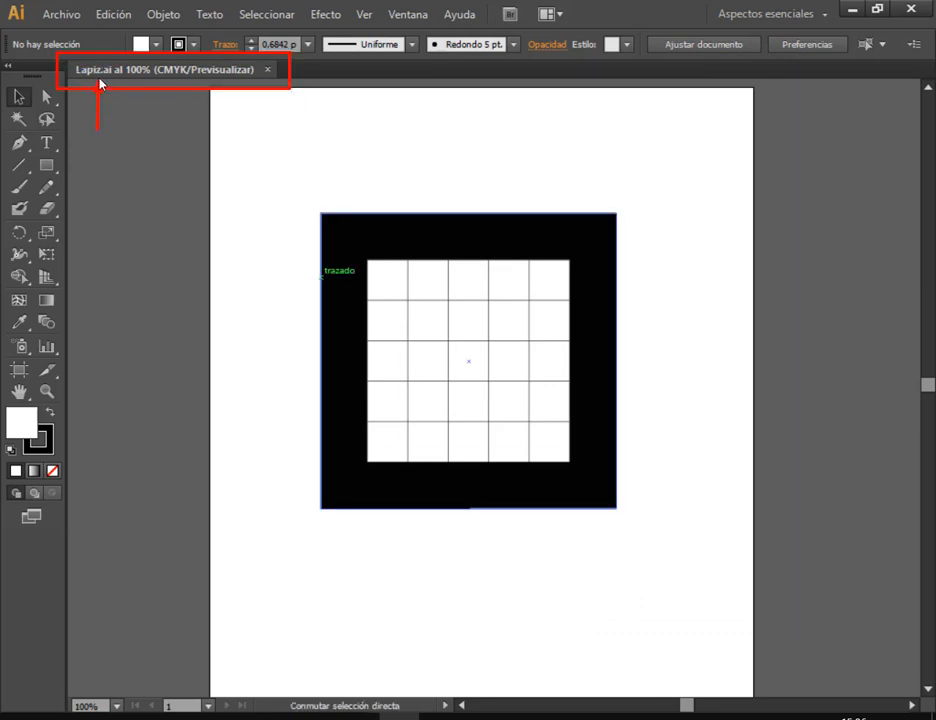
drag(100, 84, 100, 85)
key(Escape)
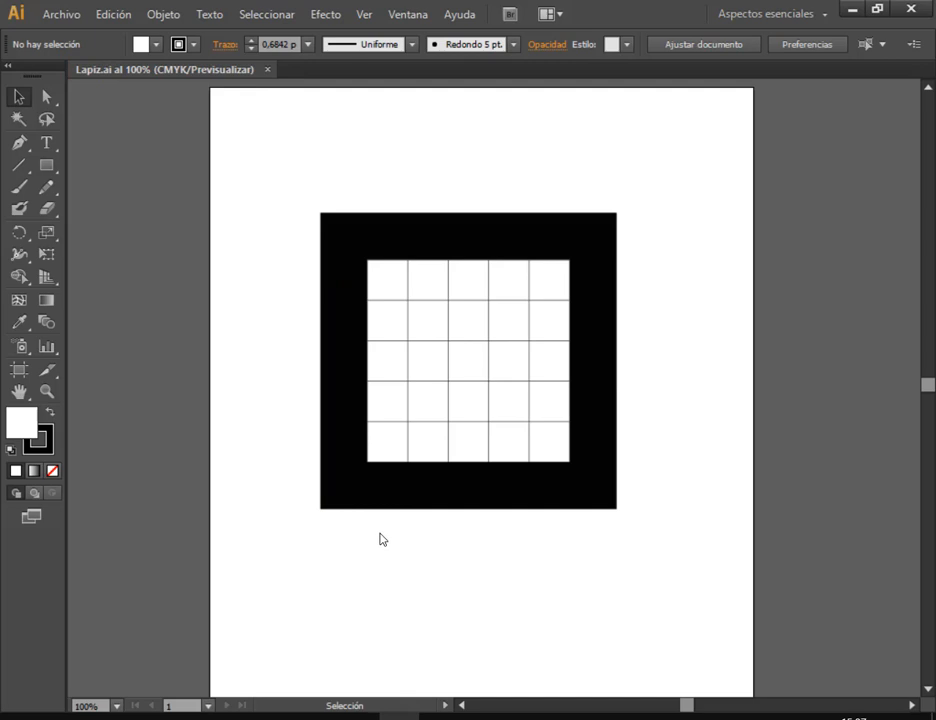
Glance at the class call, and examine the save commands and file name of the open drawing
mouse_move(236, 718)
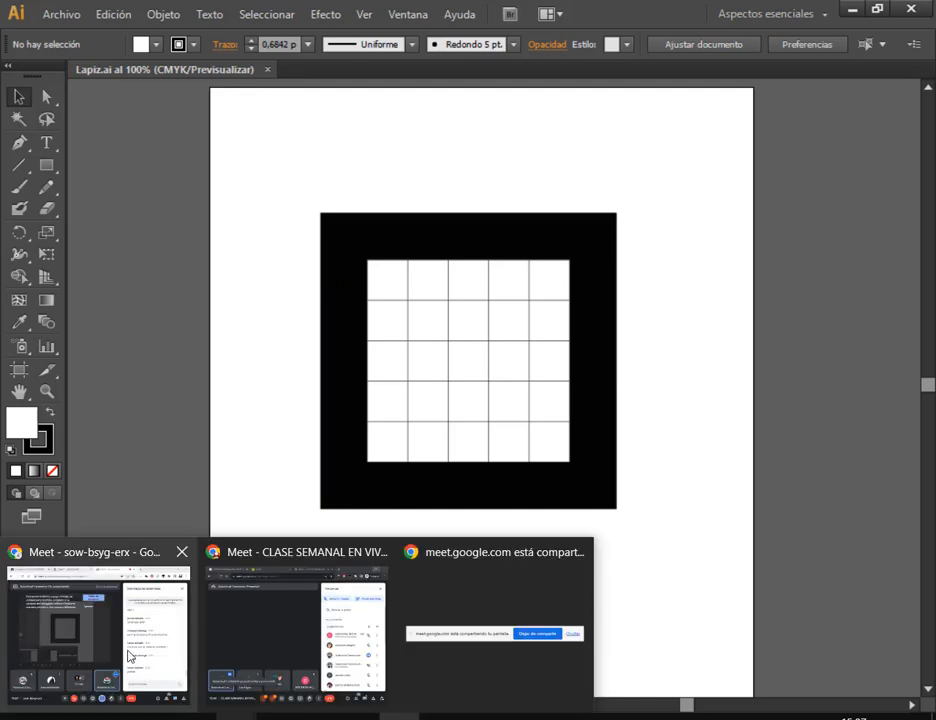
click(126, 652)
key(alt+Tab)
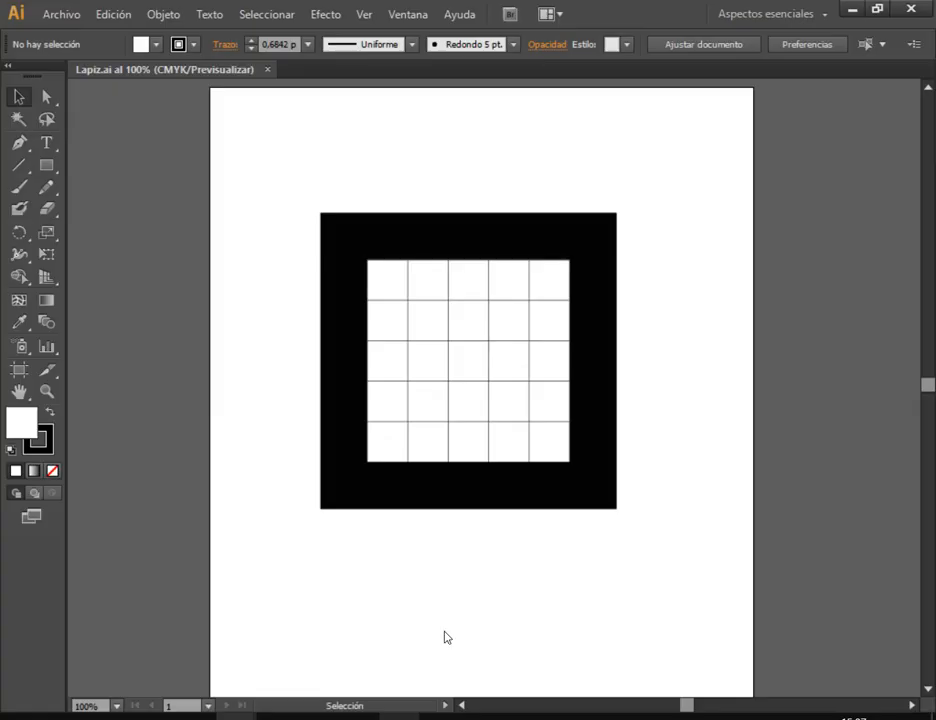
click(62, 14)
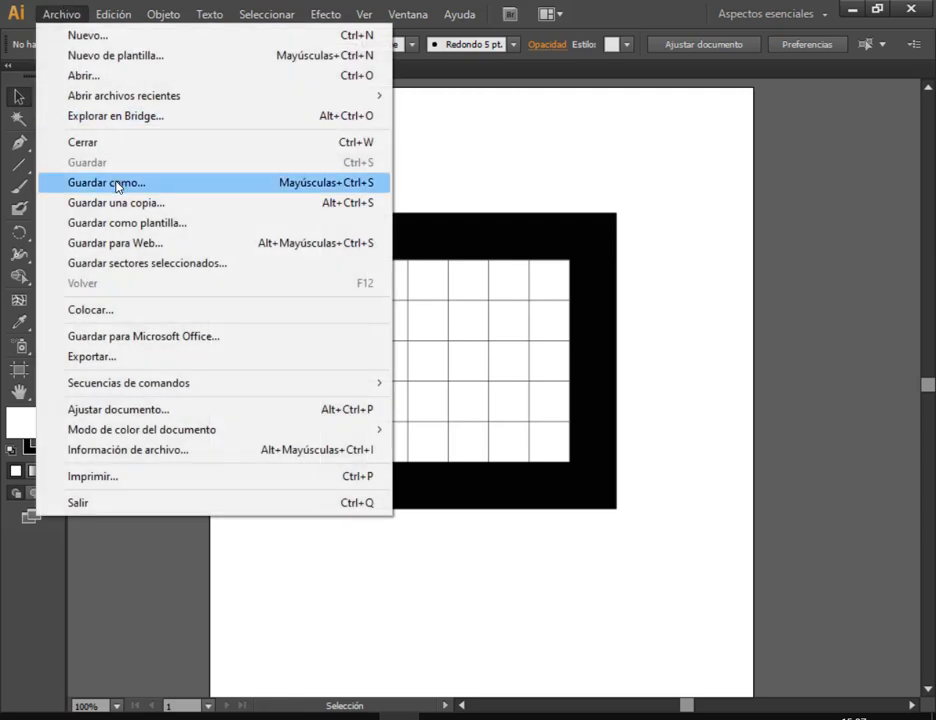
click(528, 92)
click(430, 244)
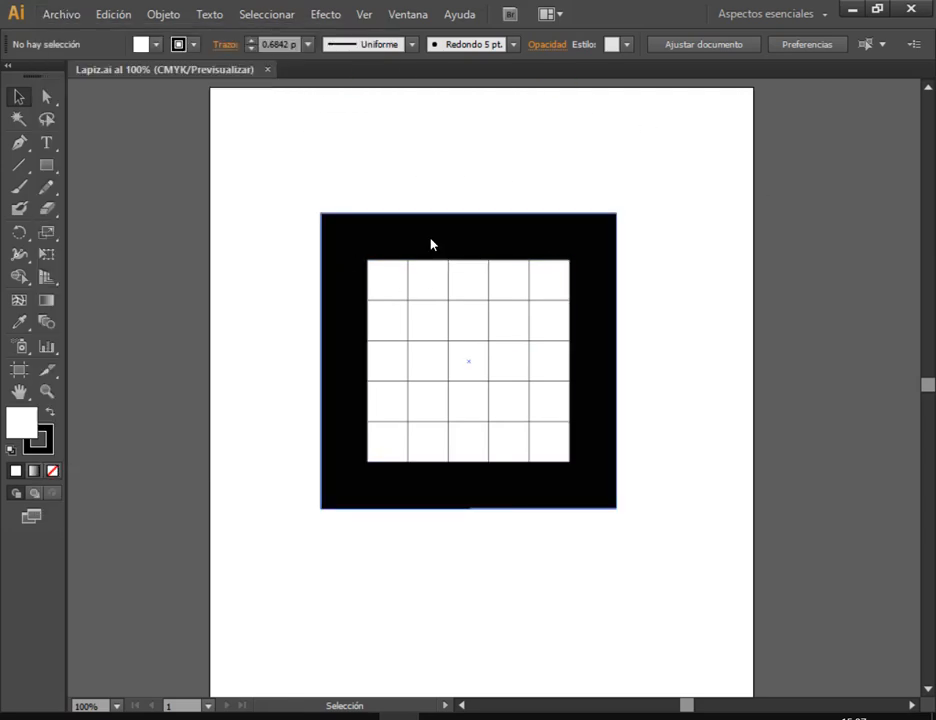
click(316, 180)
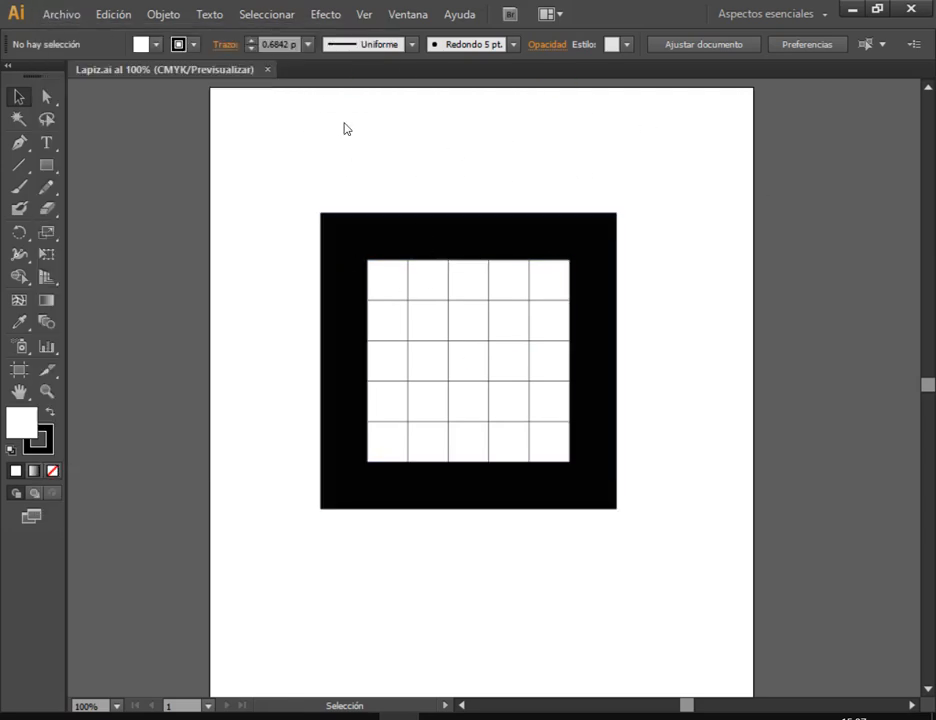
click(63, 12)
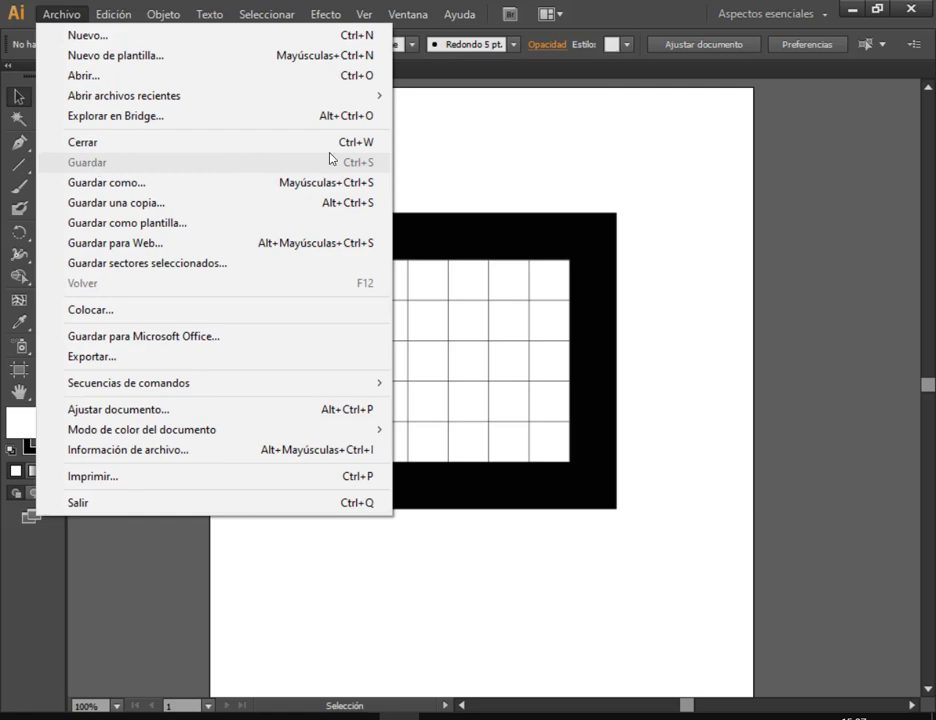
click(564, 157)
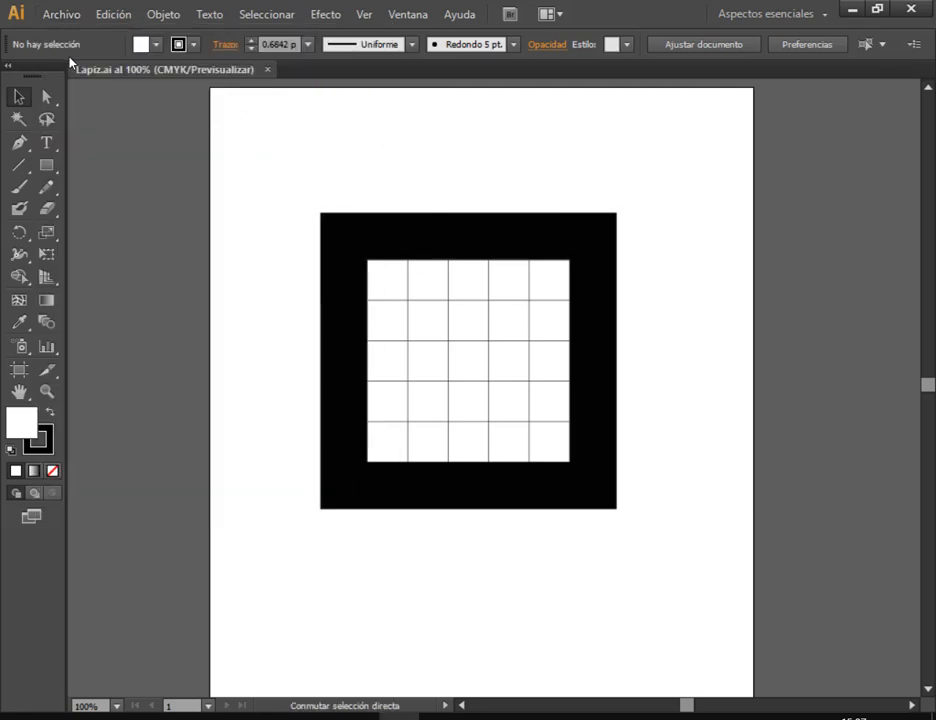
drag(69, 57, 278, 87)
Draw a small test rectangle in the empty page area above the black square and save the drawing
click(46, 165)
mouse_move(245, 147)
mouse_down()
mouse_move(257, 167)
mouse_move(286, 181)
mouse_up()
click(18, 96)
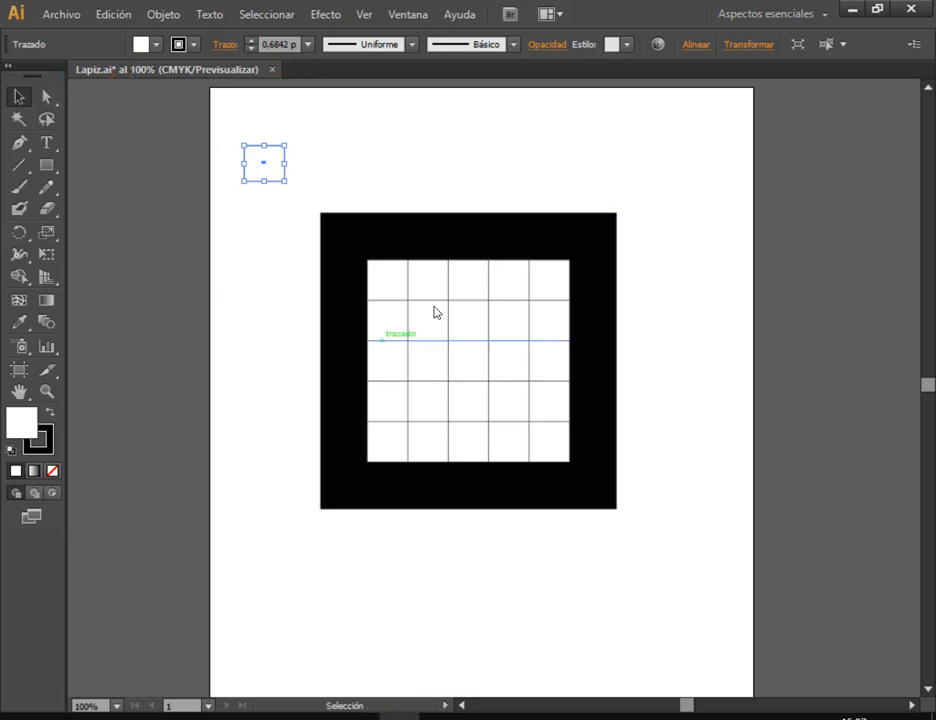
click(376, 148)
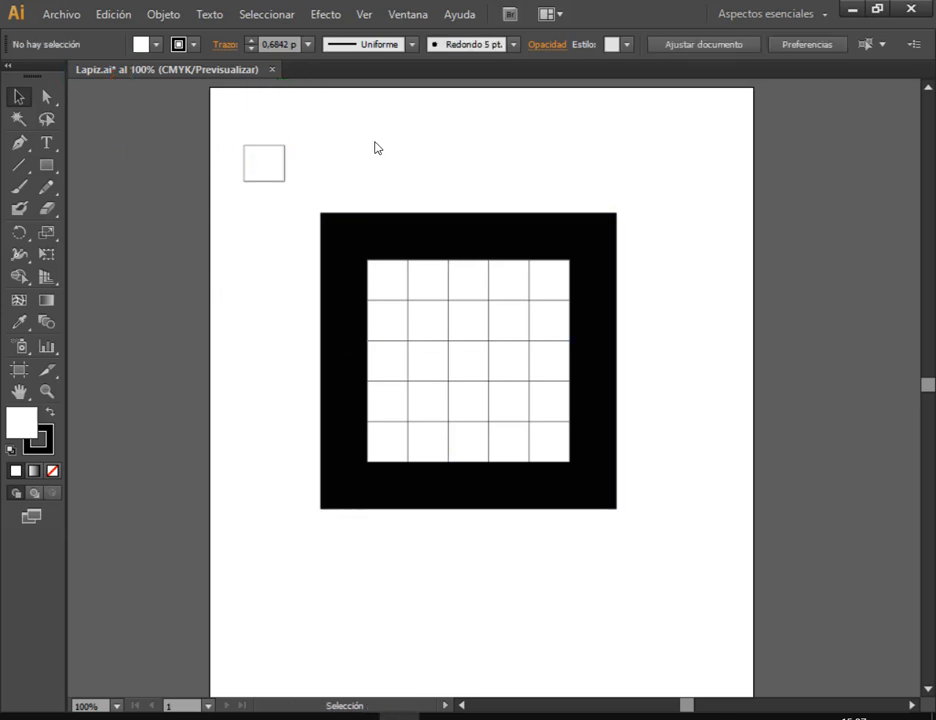
click(59, 18)
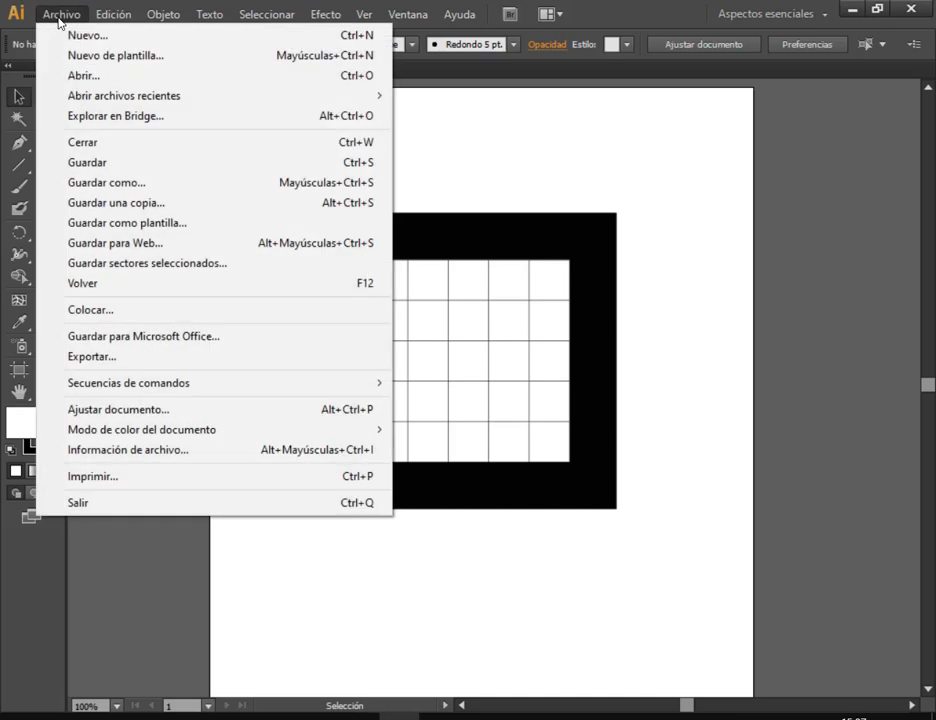
click(89, 163)
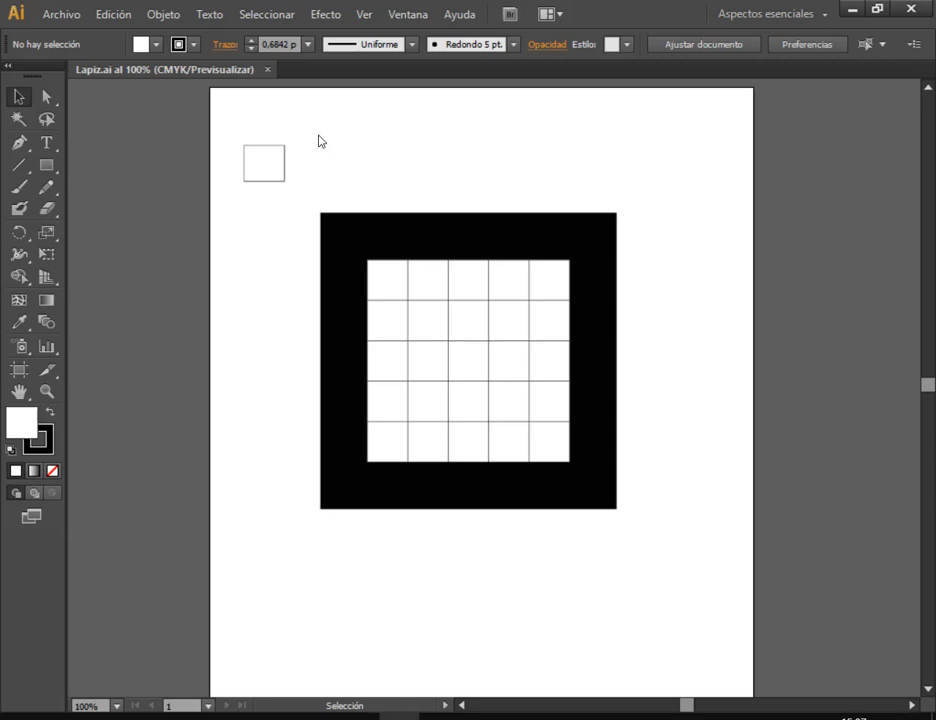
Delete the small test rectangle and save the drawing again
click(272, 167)
key(Delete)
click(61, 14)
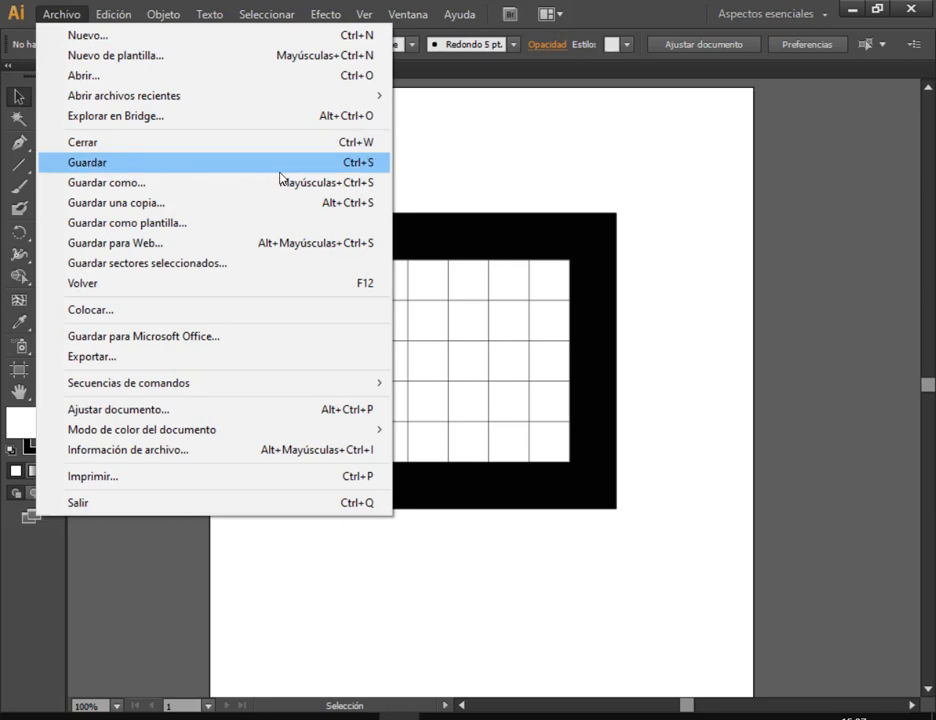
click(361, 167)
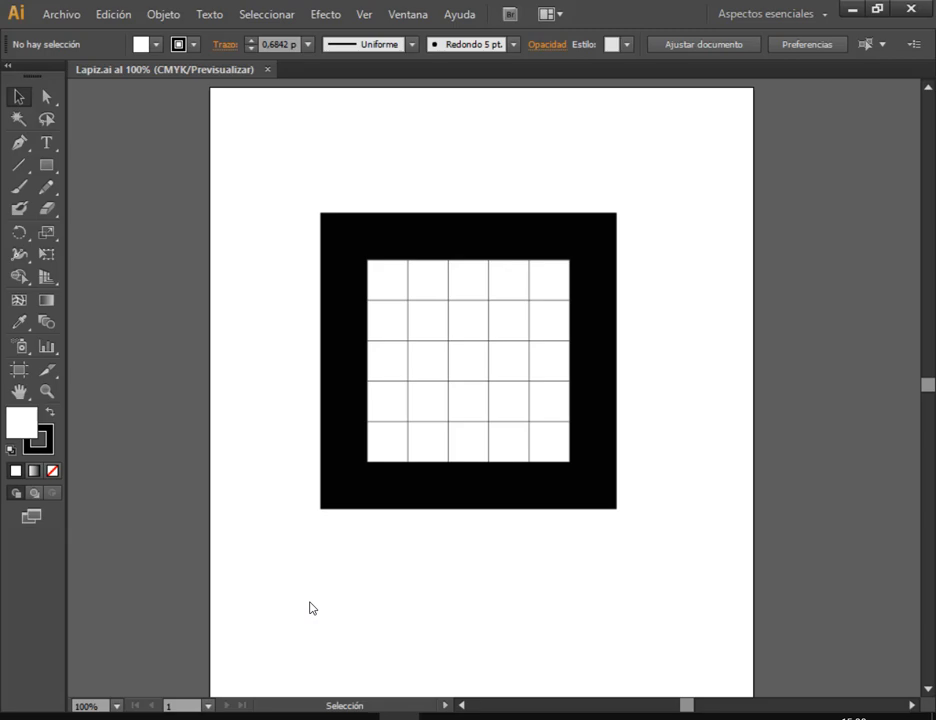
Check the class call's chat messages and view the pencil reference image 1 (Lapiz).jpg
click(240, 717)
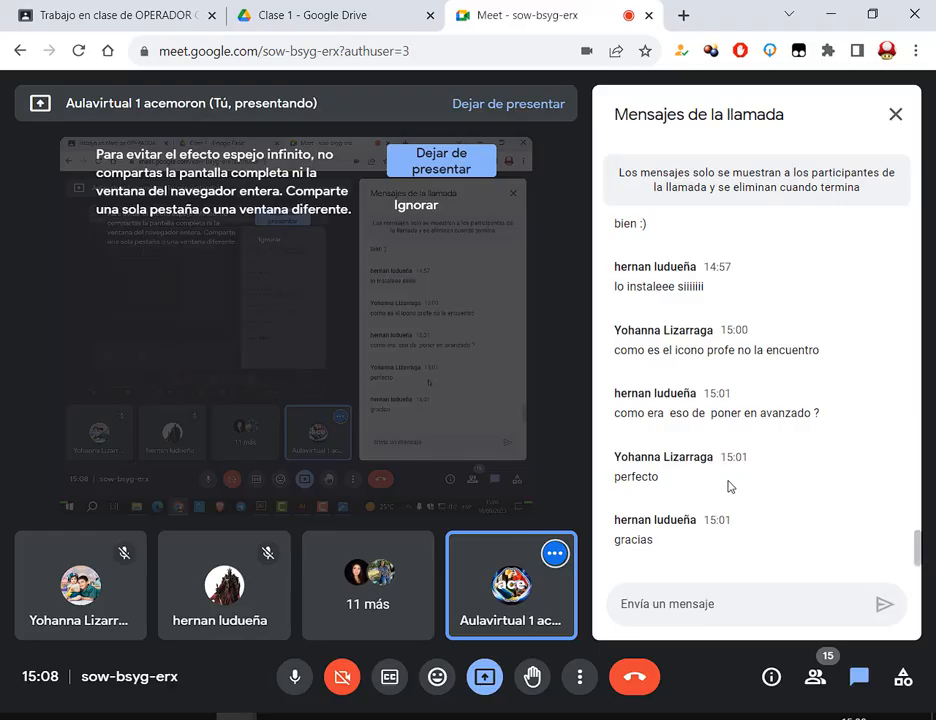
click(839, 16)
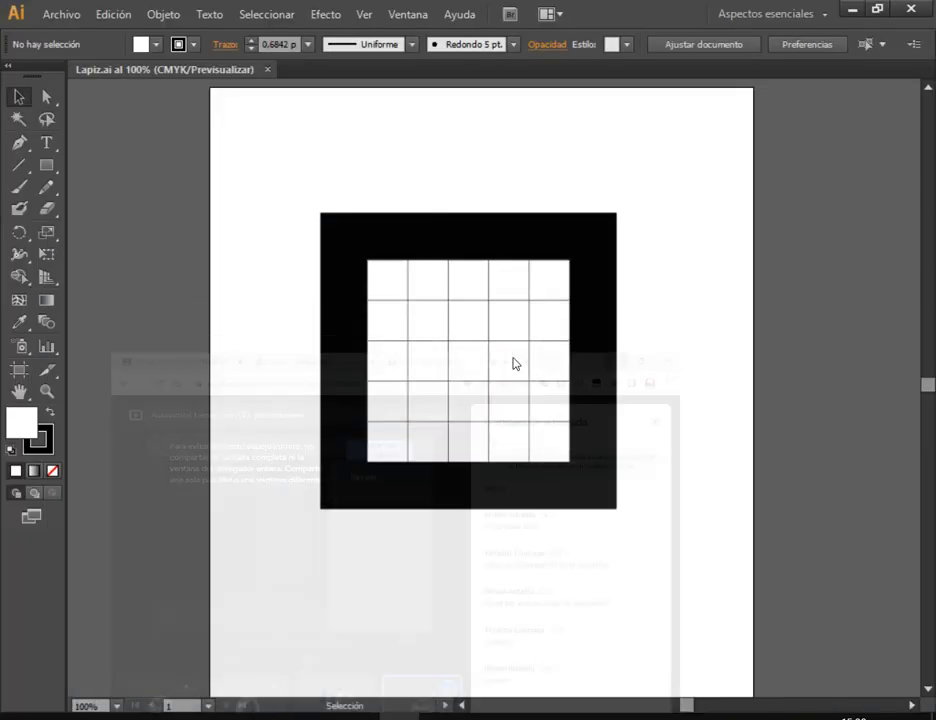
click(570, 717)
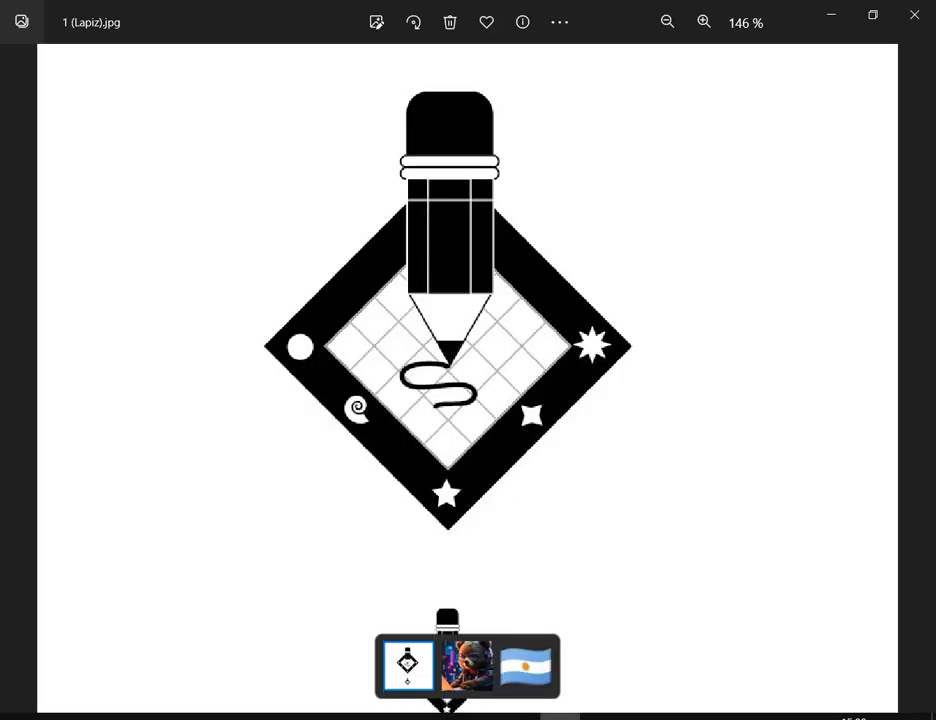
click(564, 717)
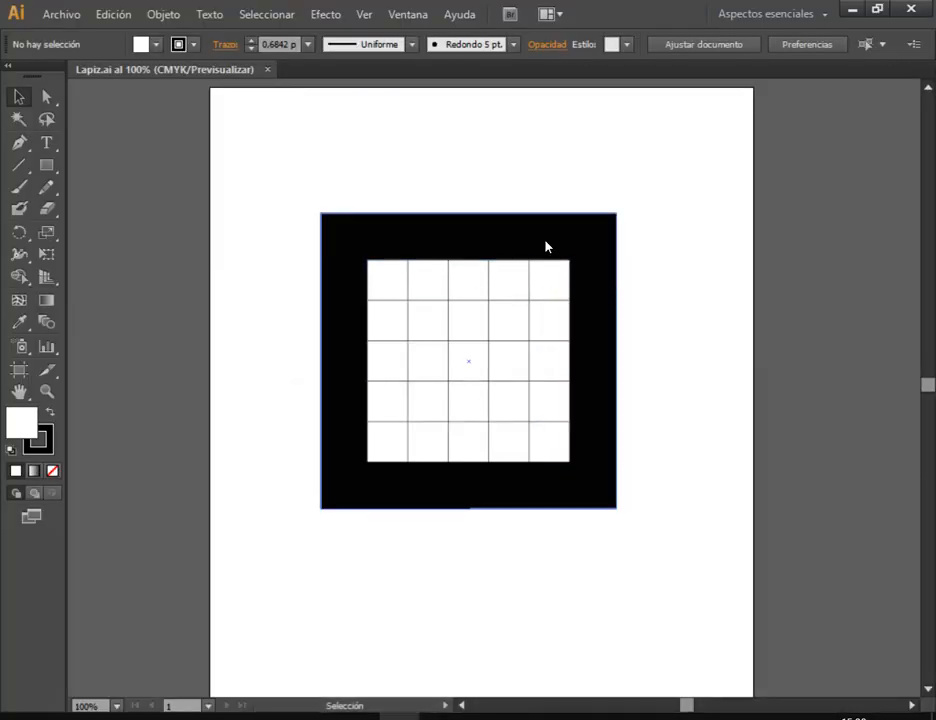
Select the black square and its grid together and show the Transform settings beside the artwork
drag(474, 182, 558, 294)
click(356, 200)
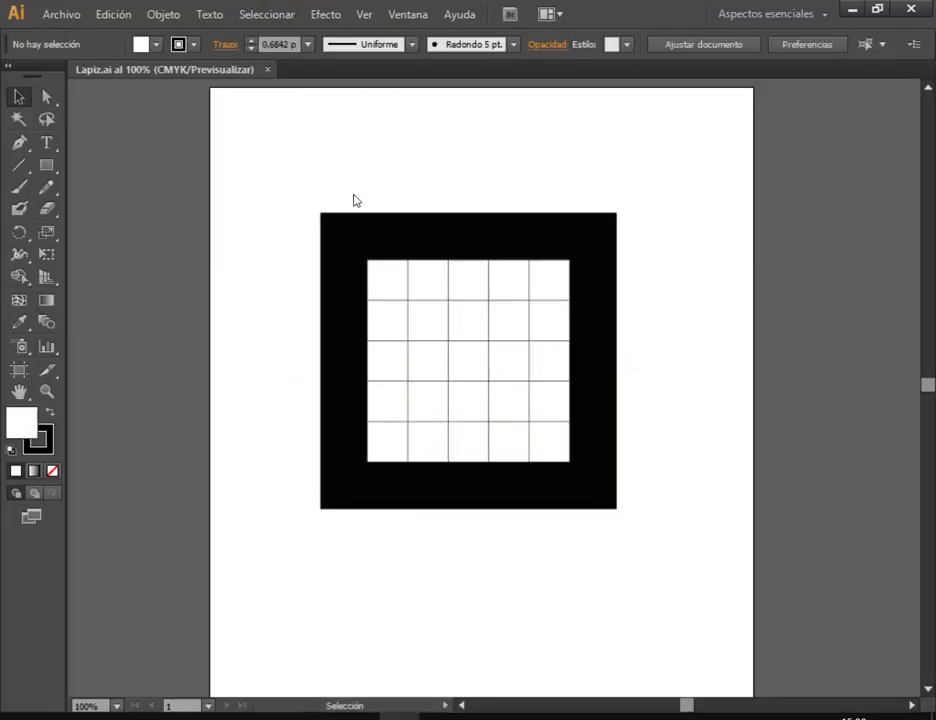
drag(281, 149, 440, 292)
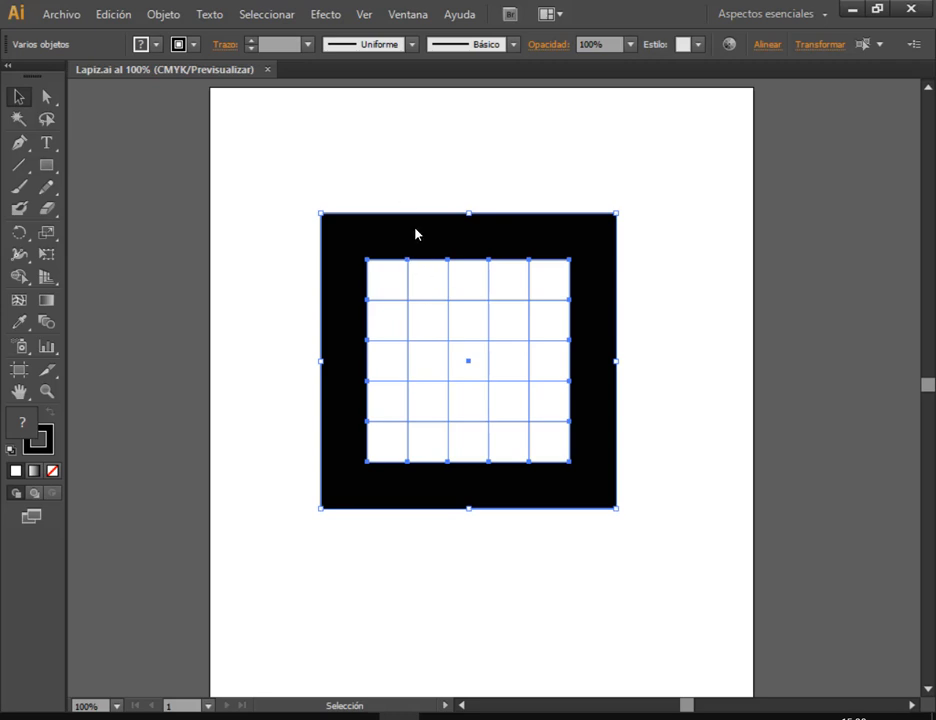
key(ctrl)
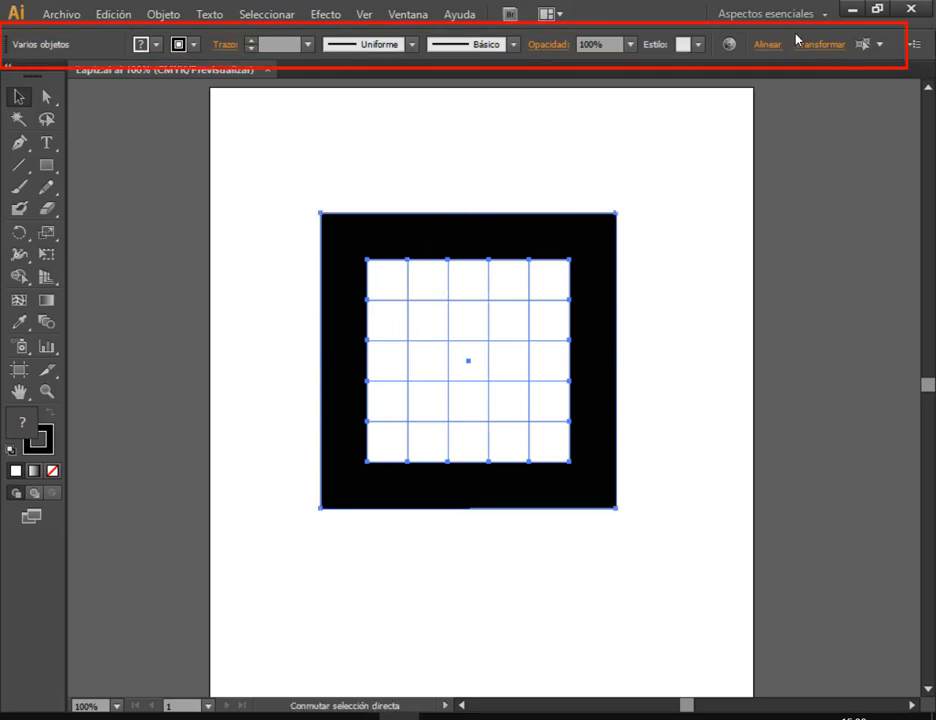
click(402, 15)
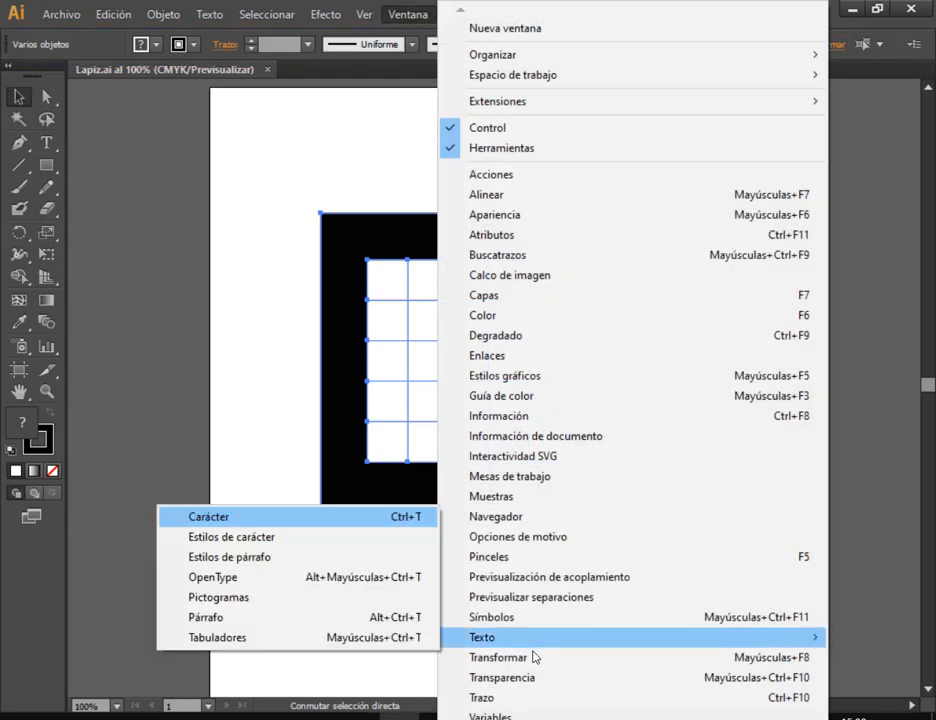
click(422, 157)
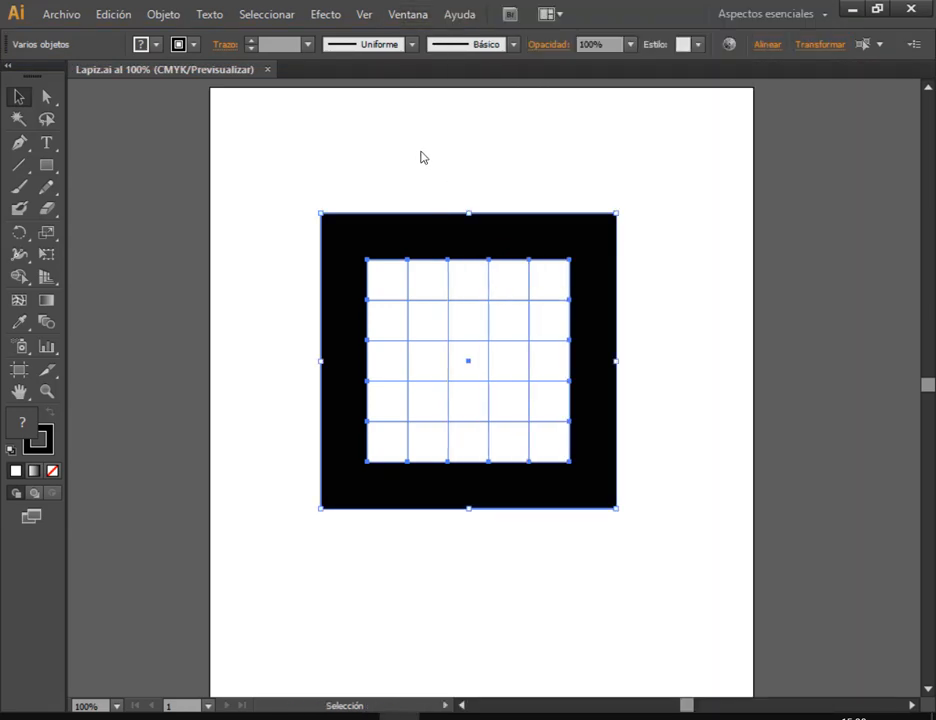
click(412, 21)
click(528, 660)
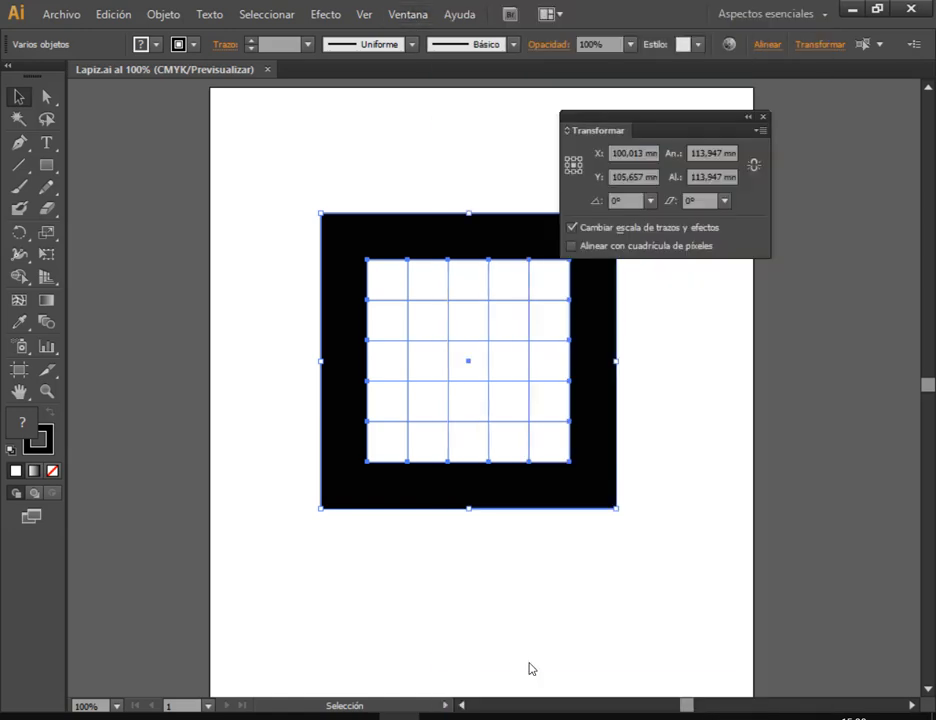
drag(657, 129, 778, 114)
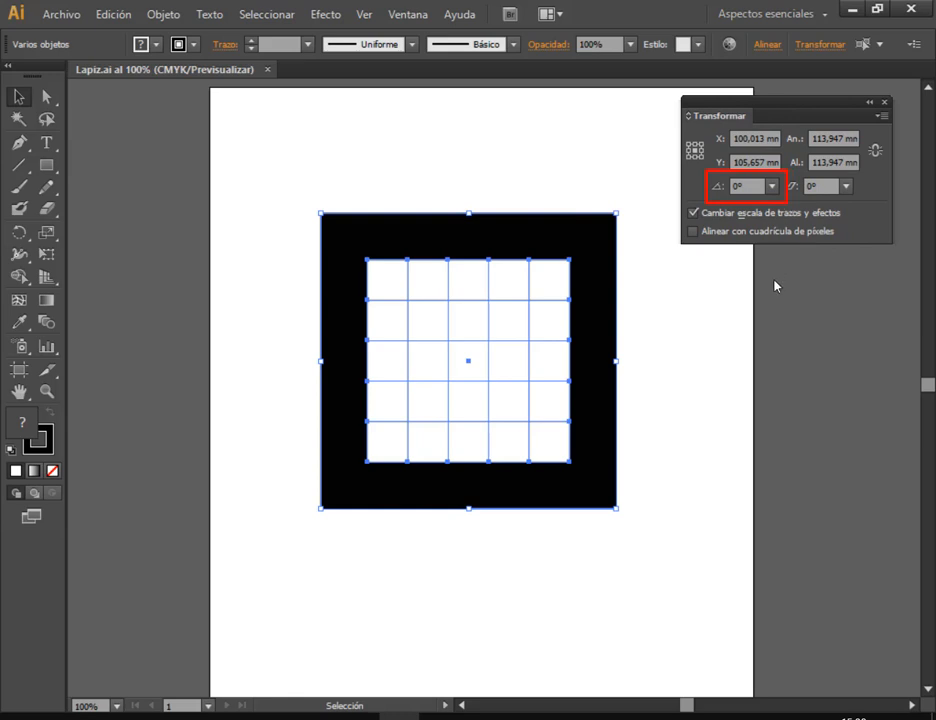
Rotate the selected square and grid by 45° into a diamond, deselect them and hide the Transform settings
click(777, 187)
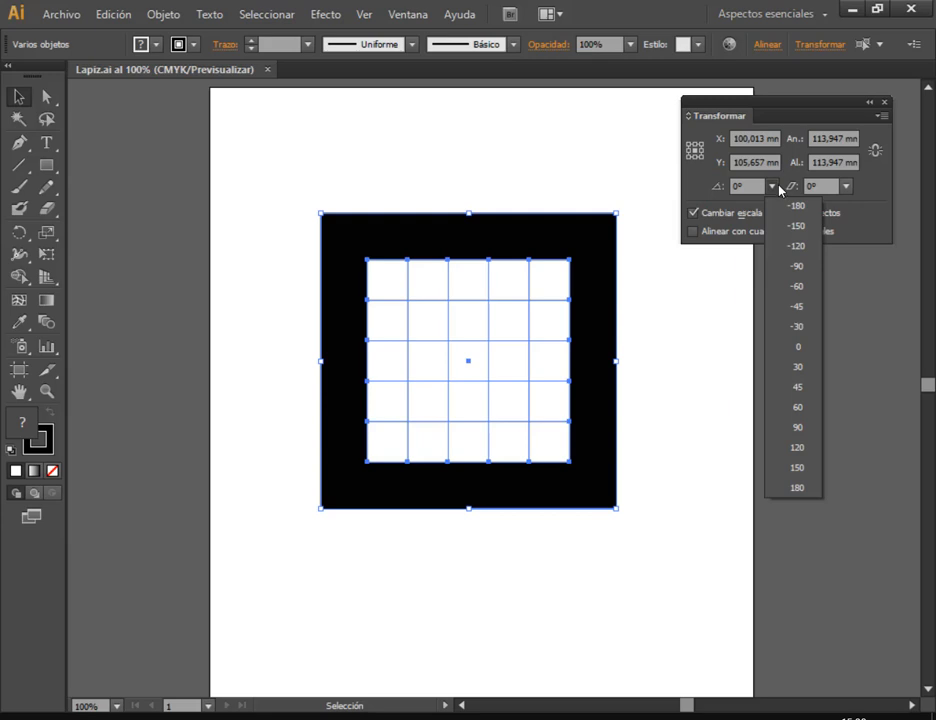
click(809, 397)
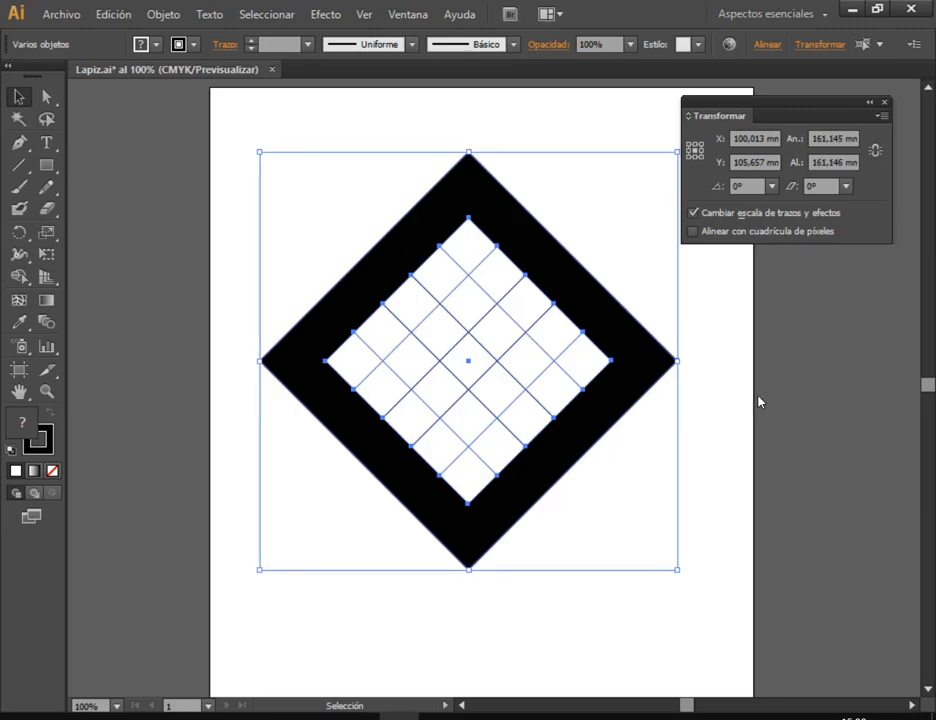
click(730, 398)
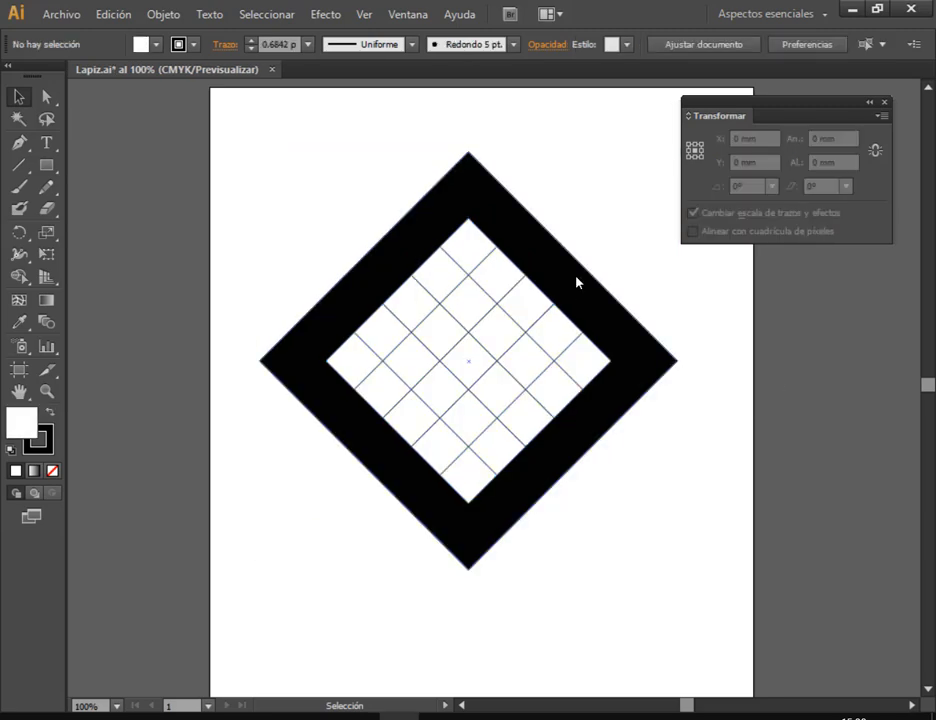
click(884, 103)
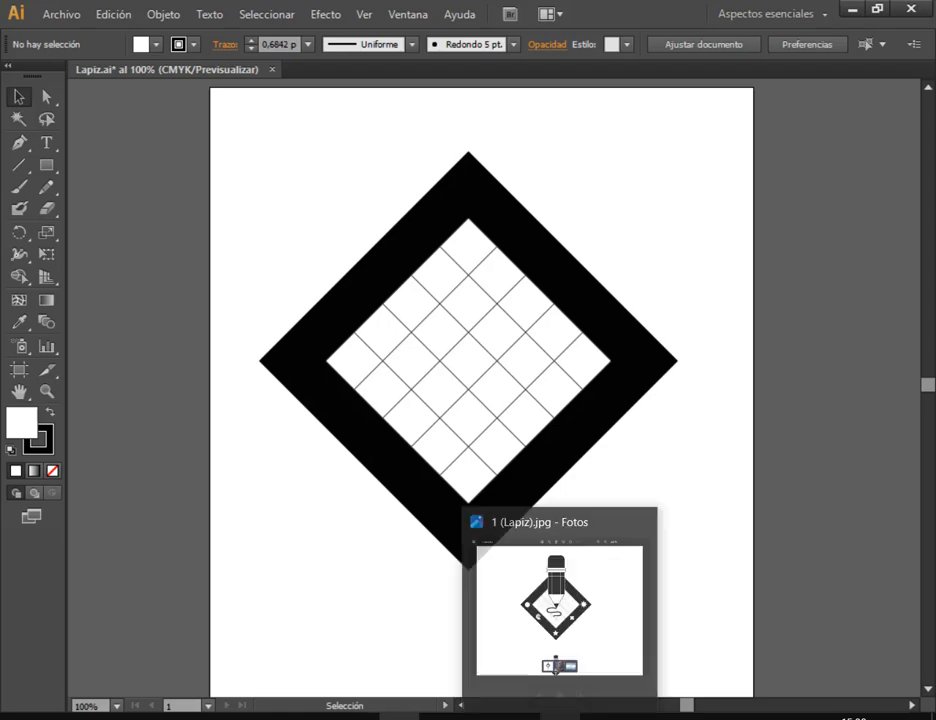
Compare with the reference image and shrink the white grid proportionally about its centre until its right corner reaches about X 152.4 mm
click(560, 717)
click(560, 717)
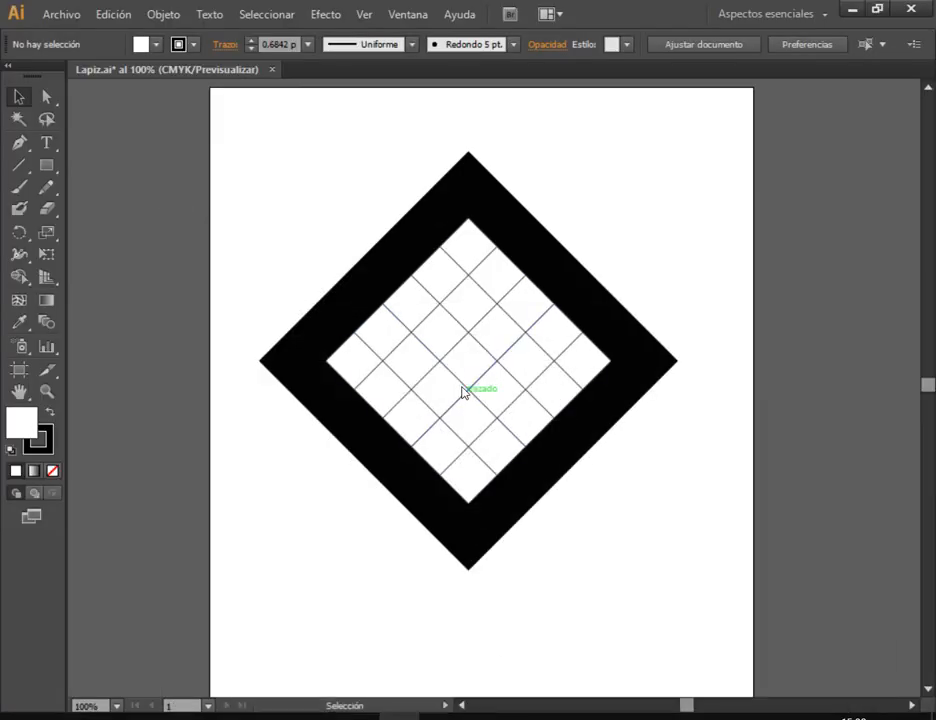
click(460, 390)
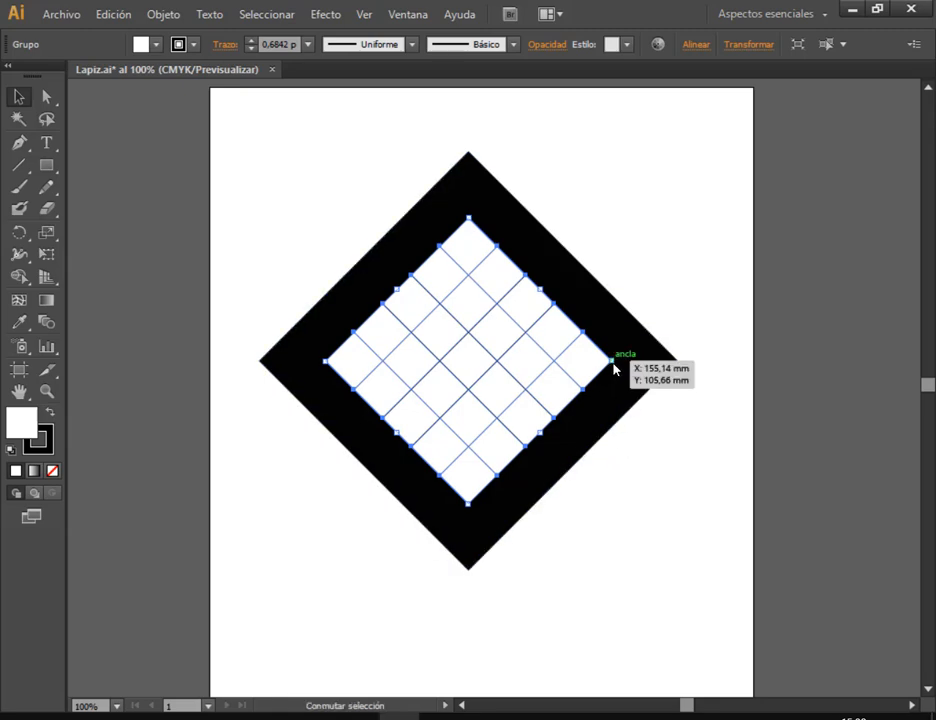
drag(614, 369, 604, 368)
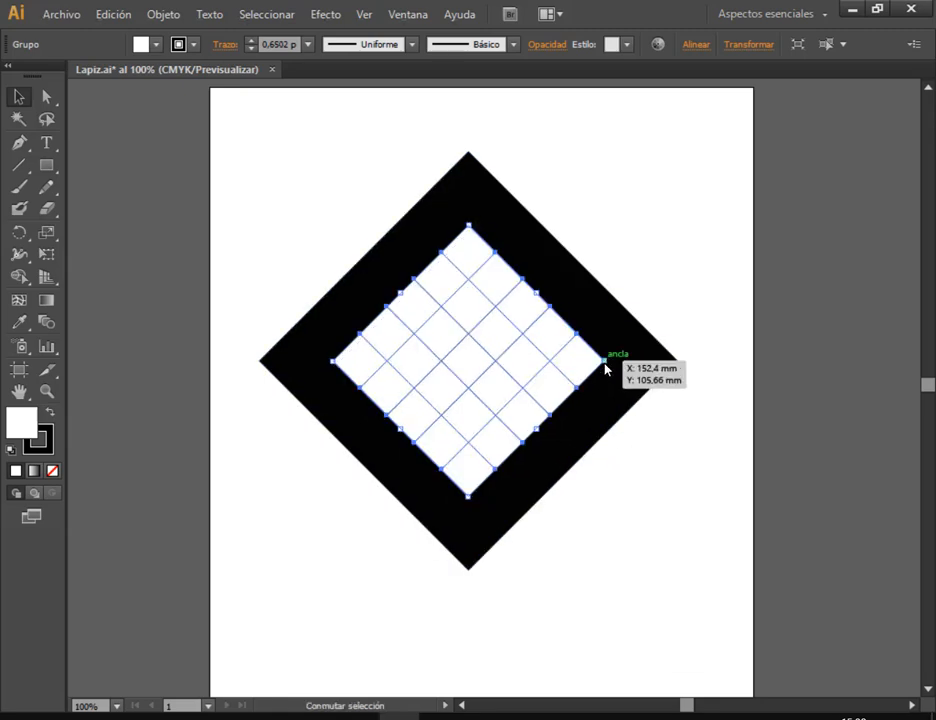
click(655, 500)
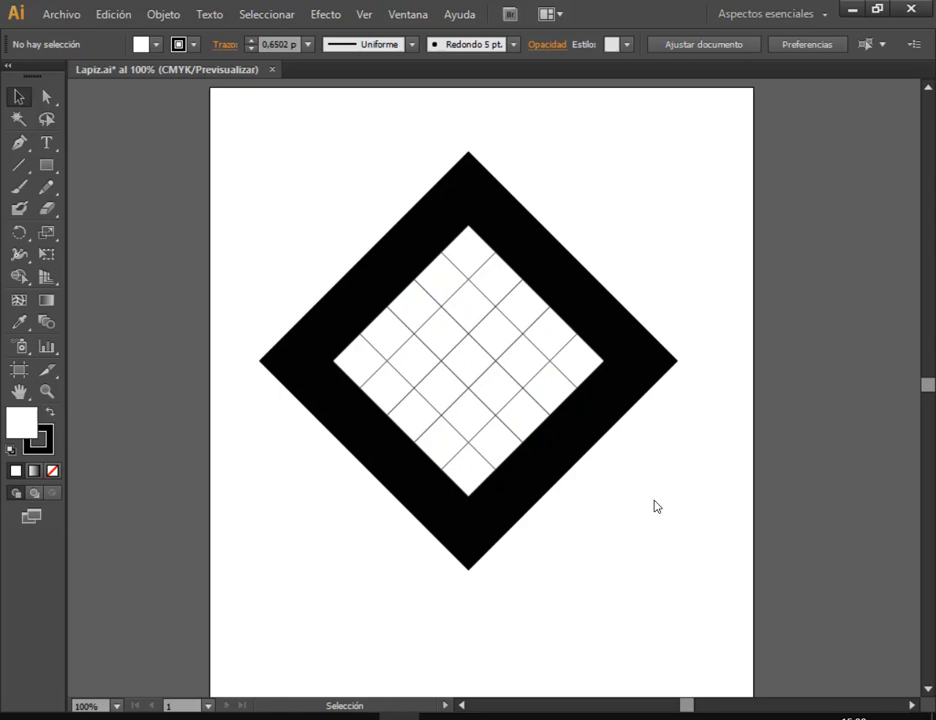
Save the rotated diamond drawing to its existing Lapiz.ai file
scroll(653, 506, down, 3)
scroll(649, 506, up, 3)
click(73, 20)
click(111, 167)
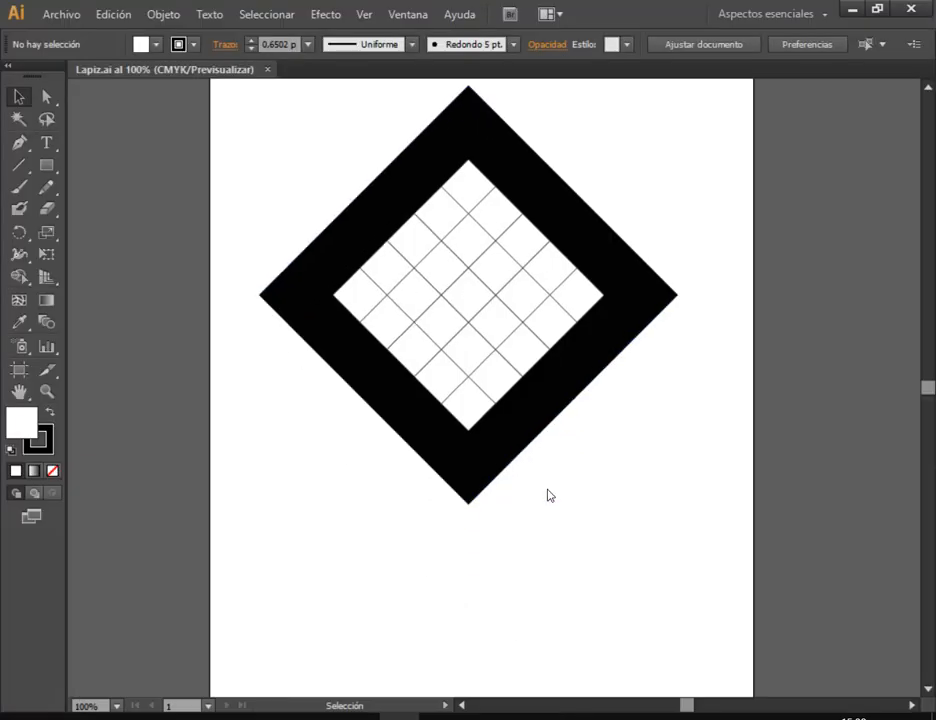
scroll(548, 495, down, 1)
click(46, 165)
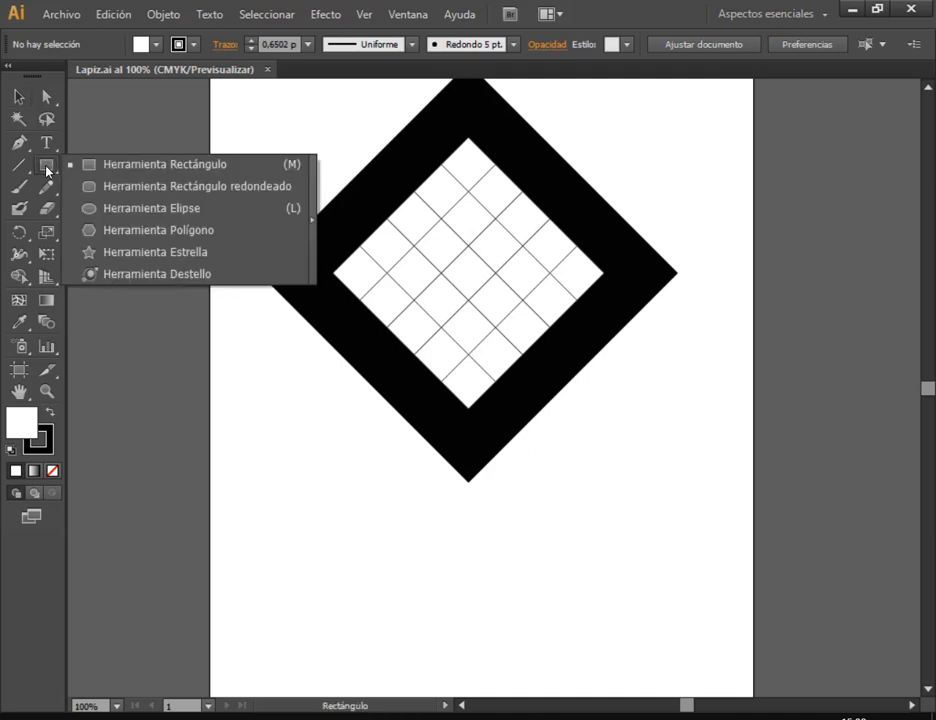
click(130, 208)
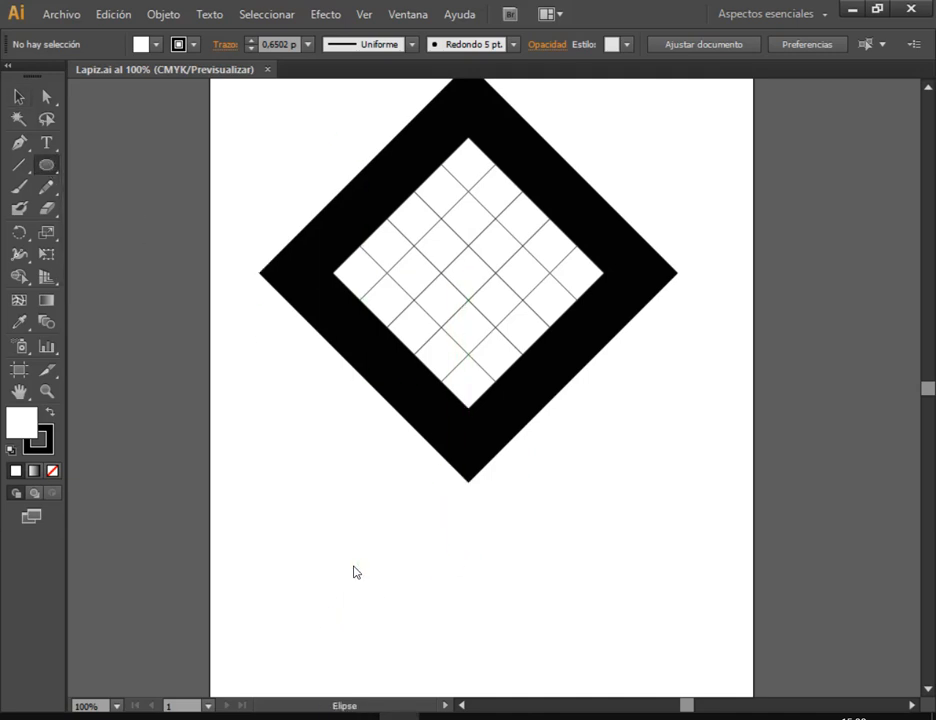
drag(356, 567, 398, 609)
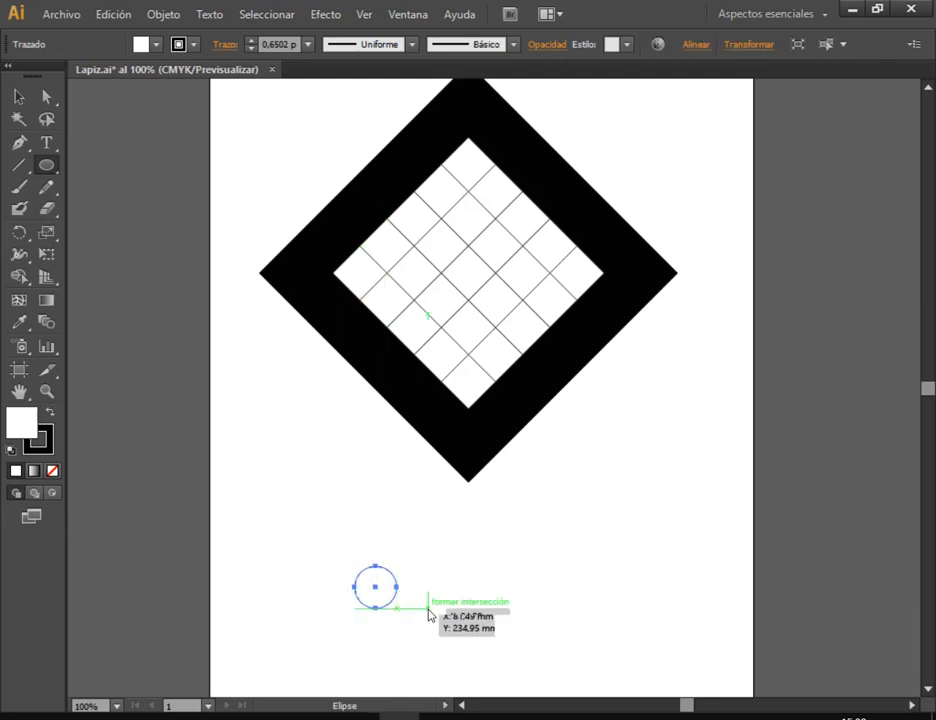
key(v)
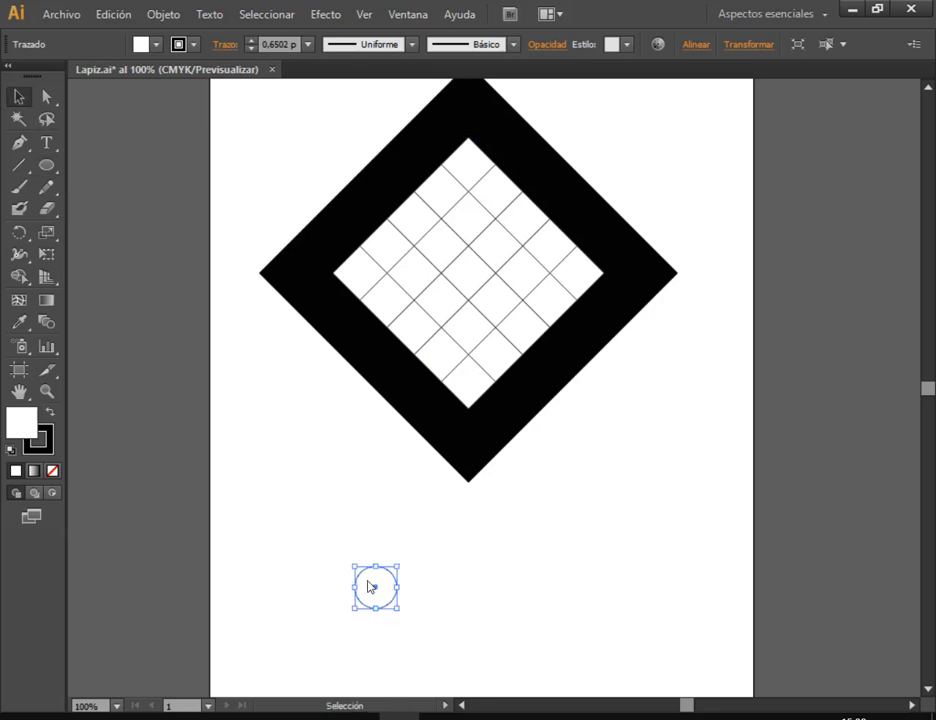
drag(390, 605, 282, 430)
click(330, 470)
click(262, 396)
key(Delete)
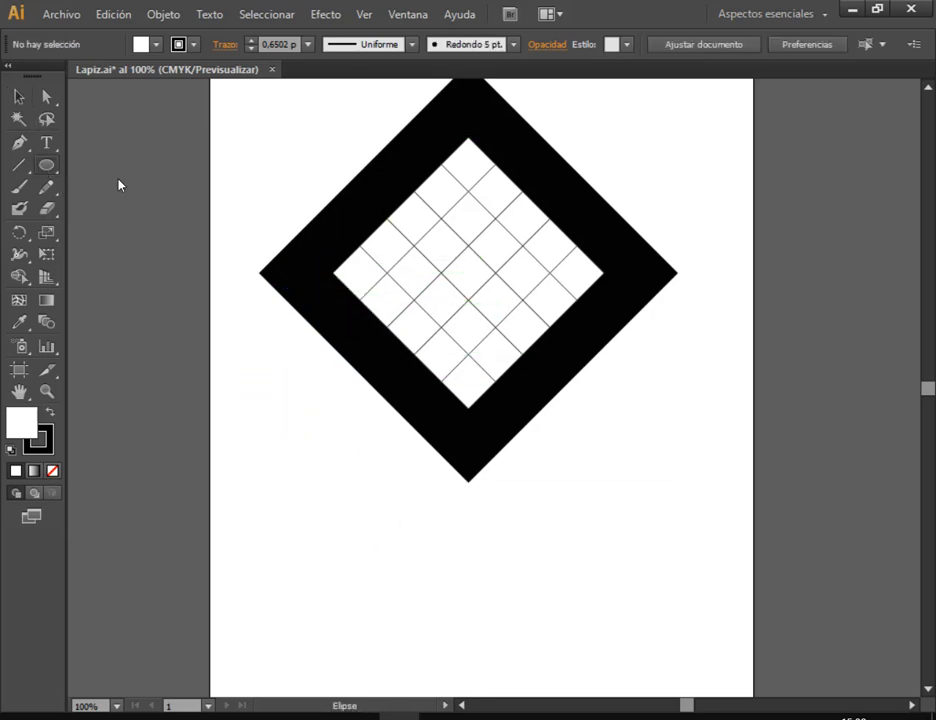
key(l)
drag(290, 255, 358, 330)
key(Delete)
drag(279, 483, 340, 556)
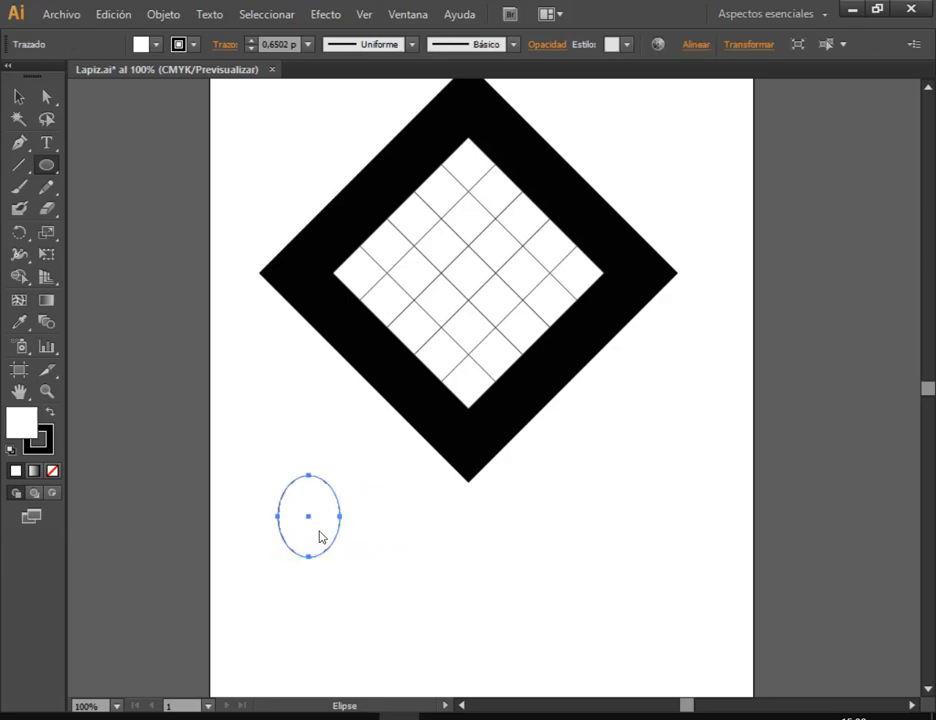
click(560, 717)
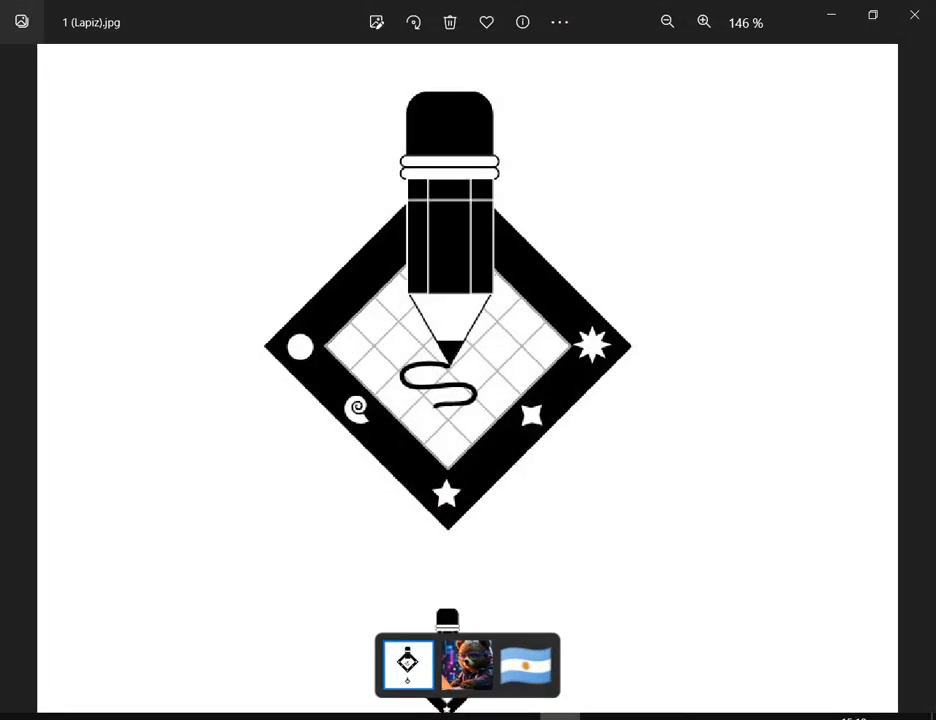
click(560, 717)
key(Delete)
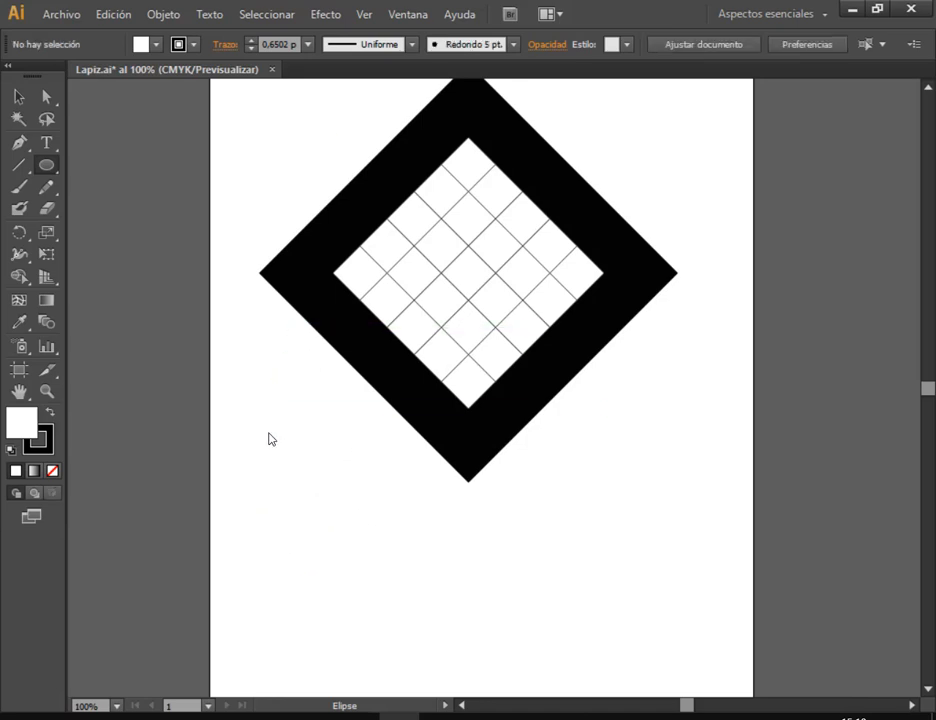
Draw a white circle below the diamond and move it onto the black border at the diamond's left corner
drag(276, 448, 325, 492)
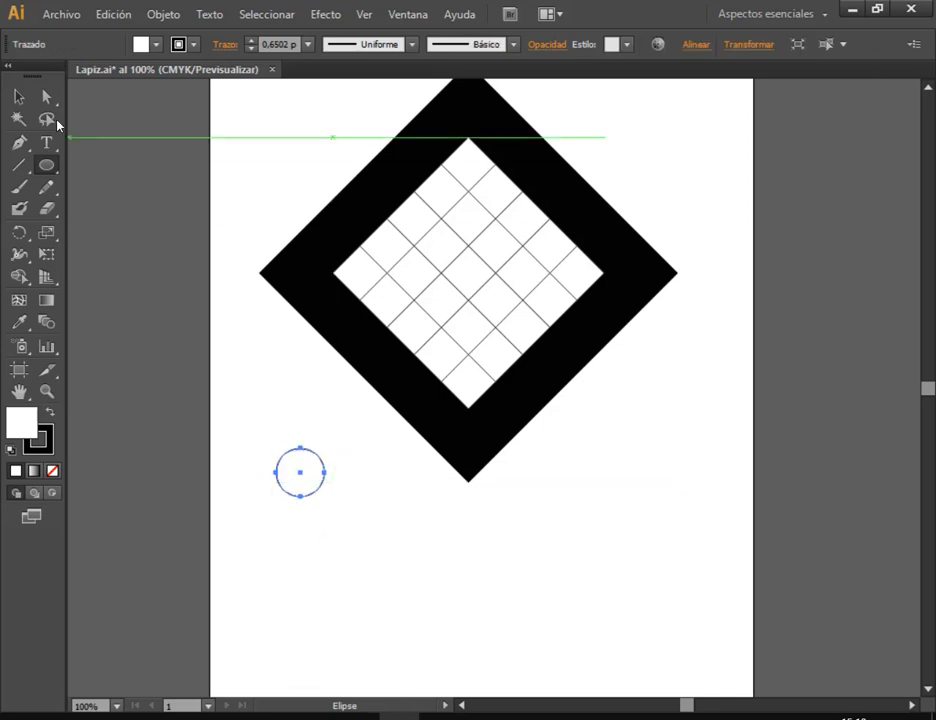
click(20, 96)
click(296, 435)
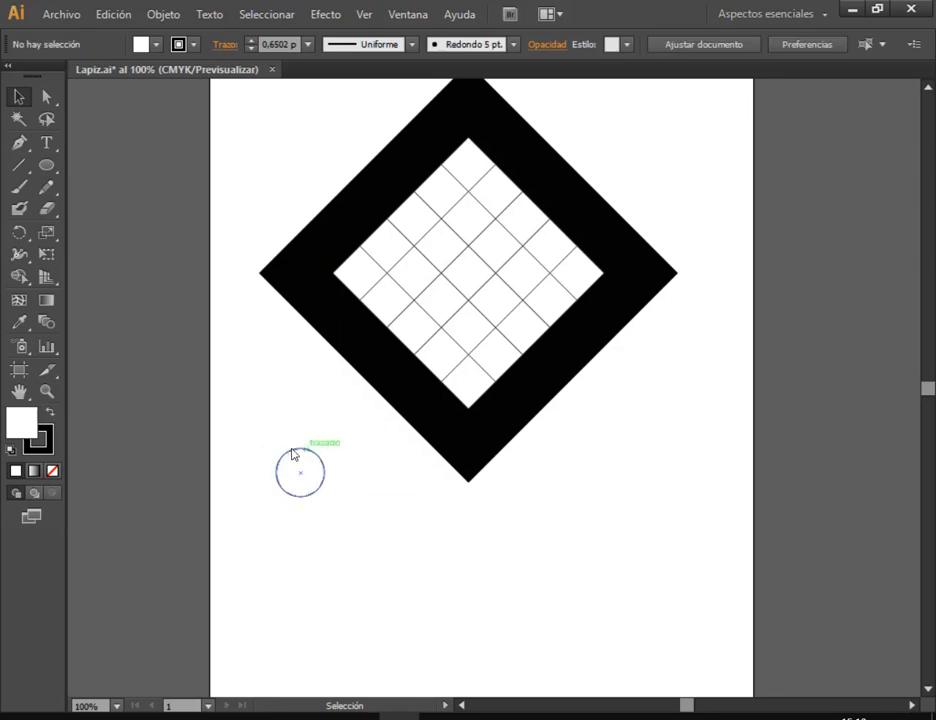
drag(301, 474, 300, 272)
click(315, 510)
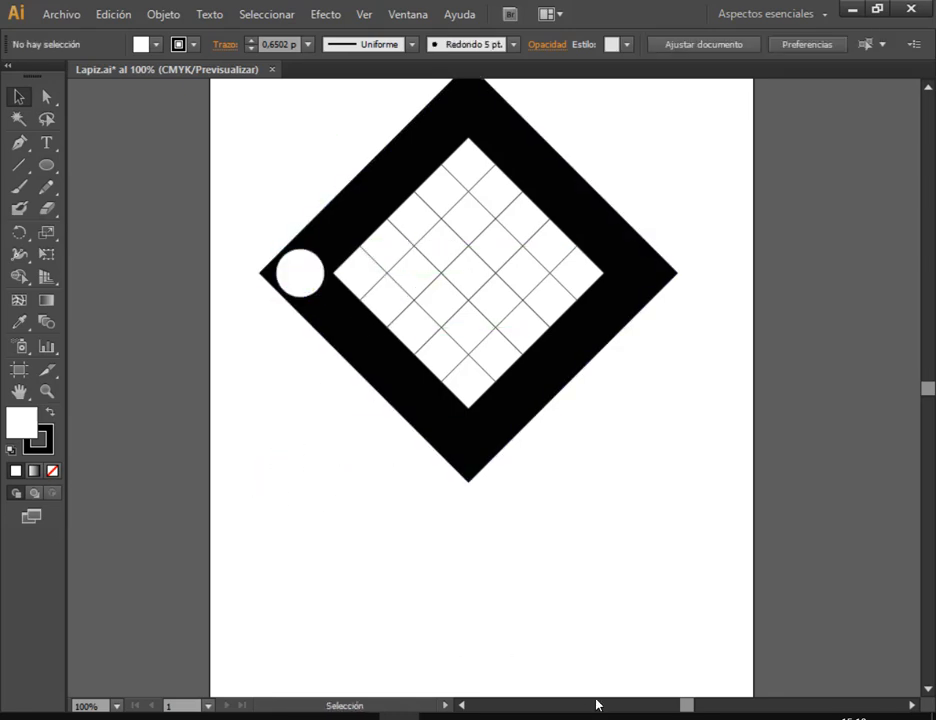
Compare with the reference image and shrink the white circle proportionally inside the diamond's left corner
click(560, 717)
click(560, 717)
click(300, 272)
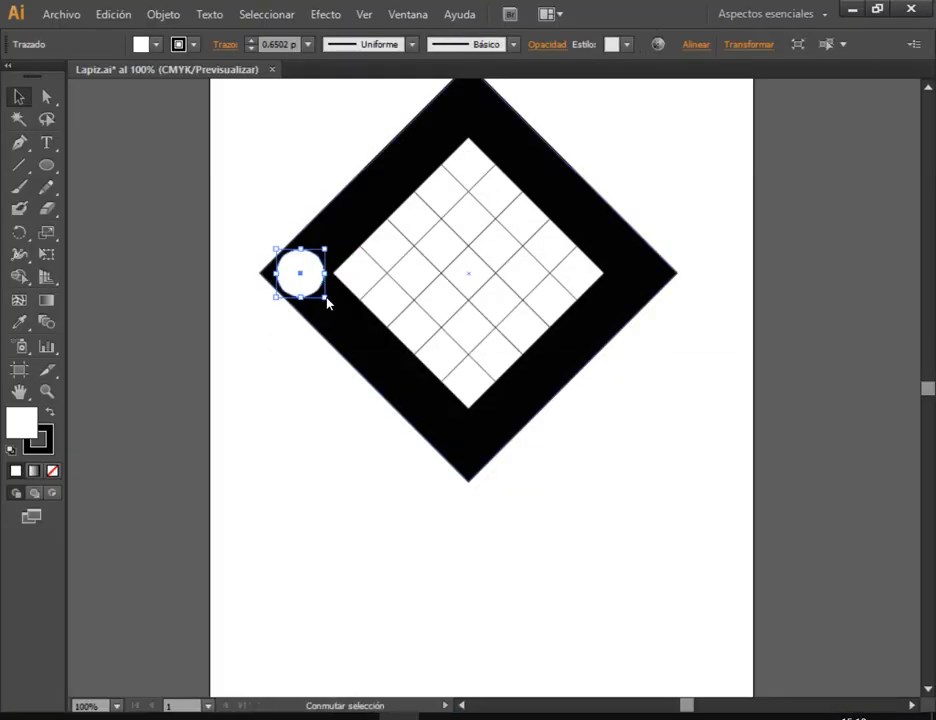
drag(326, 302, 297, 278)
click(278, 334)
click(300, 362)
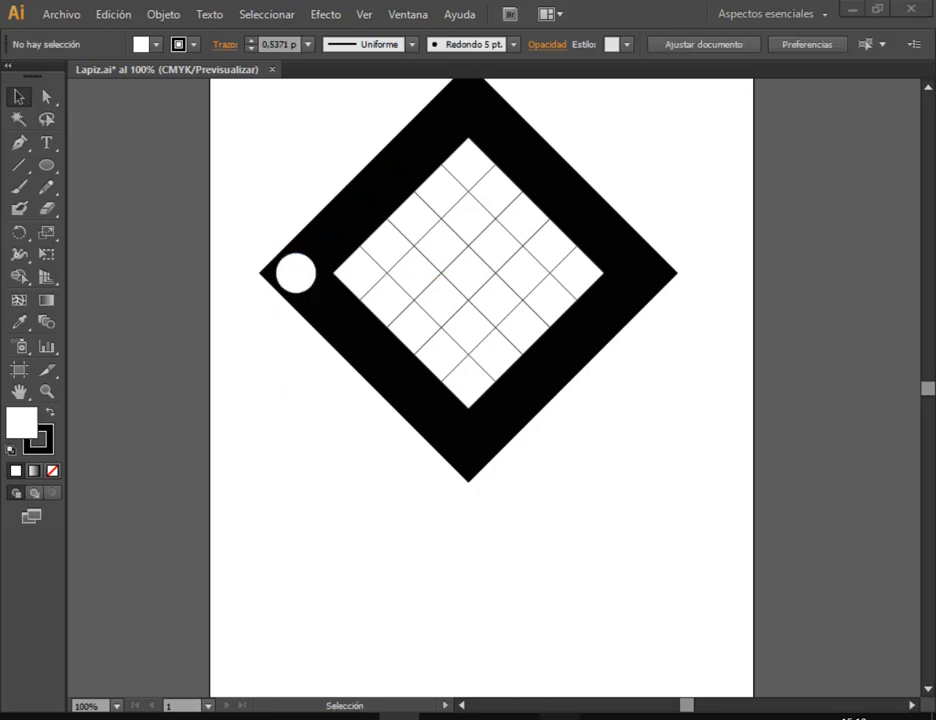
Recheck the reference, reduce the circle slightly more and move it off the diamond to the blank area below it
key(alt+Tab)
key(alt+Tab)
drag(295, 292, 265, 424)
click(263, 384)
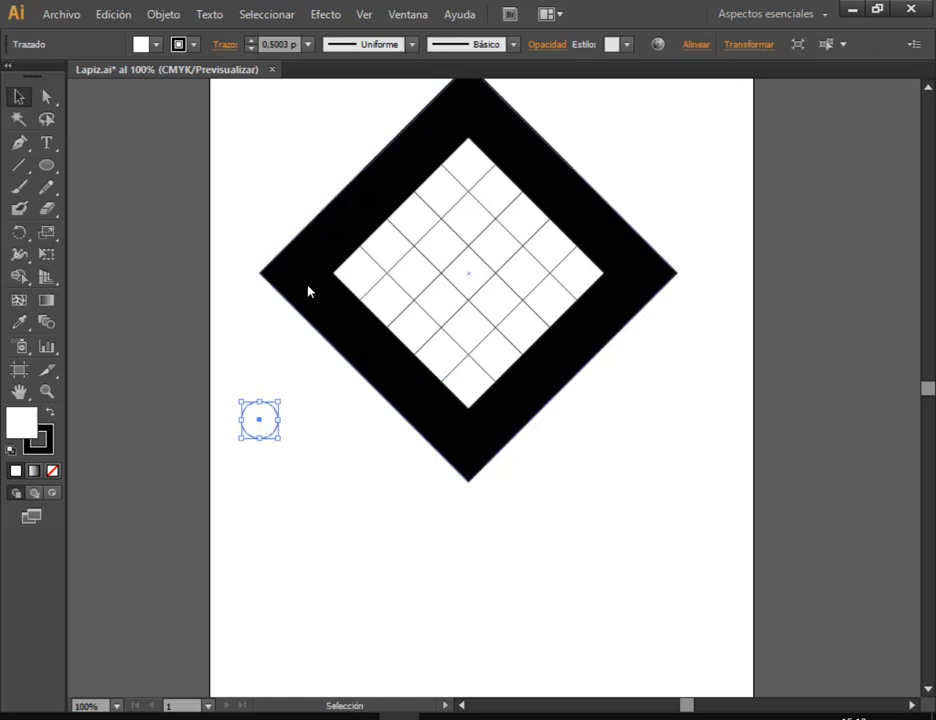
click(330, 466)
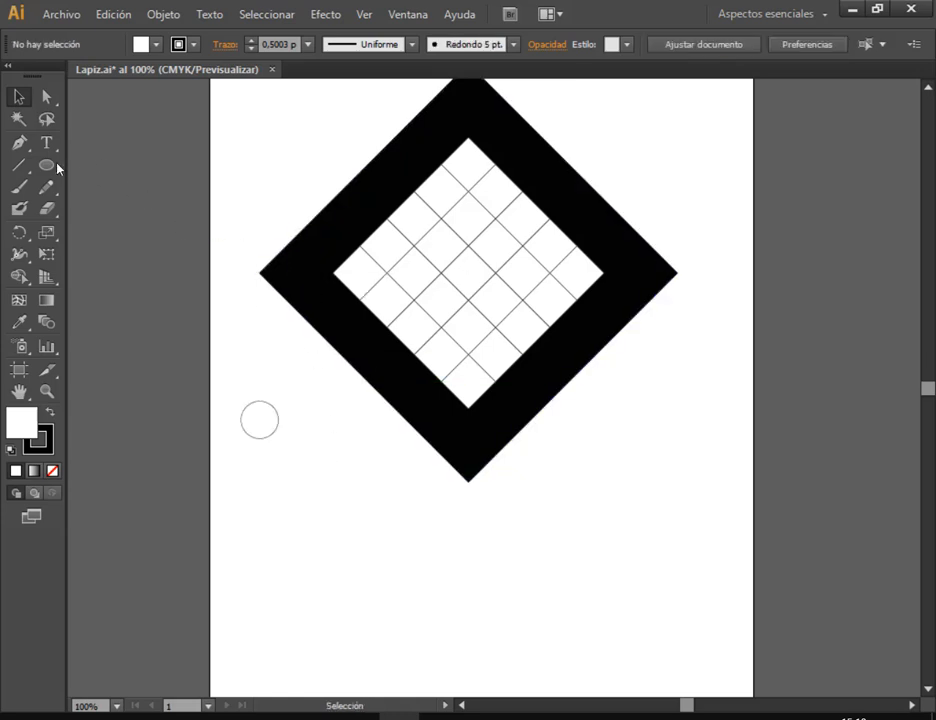
drag(260, 421, 338, 539)
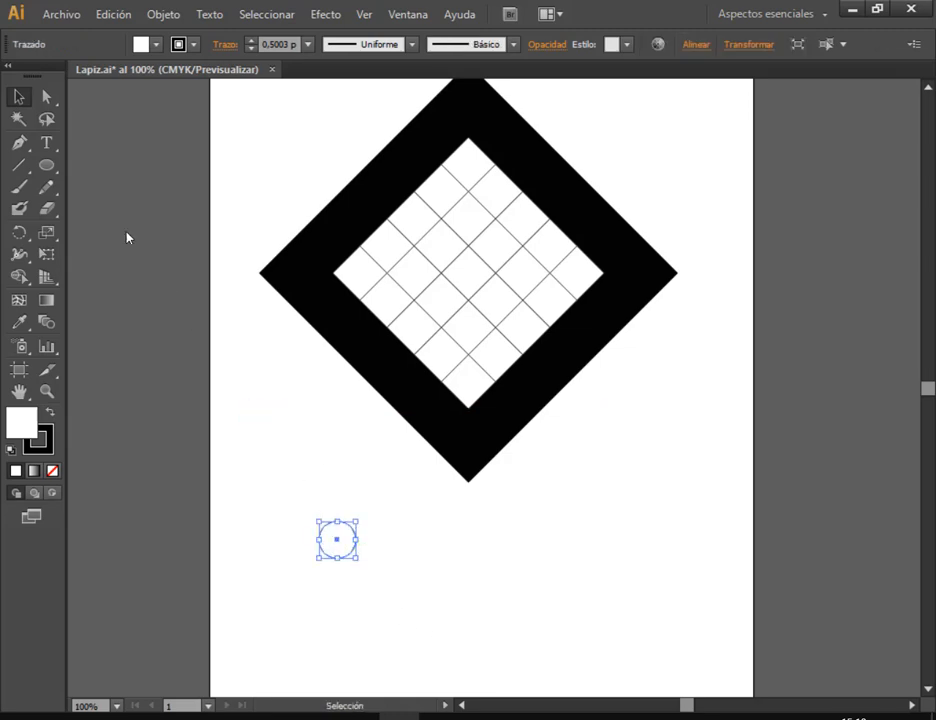
Draw a small spiral of similar size just to the right of the circle with the Spiral tool, and deselect it
click(46, 164)
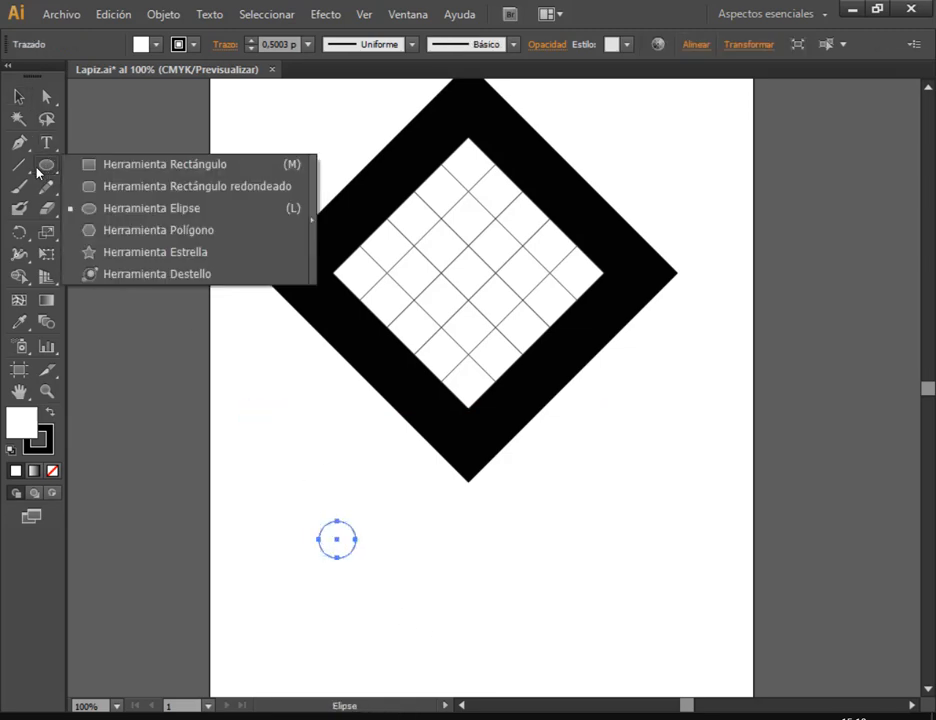
click(22, 170)
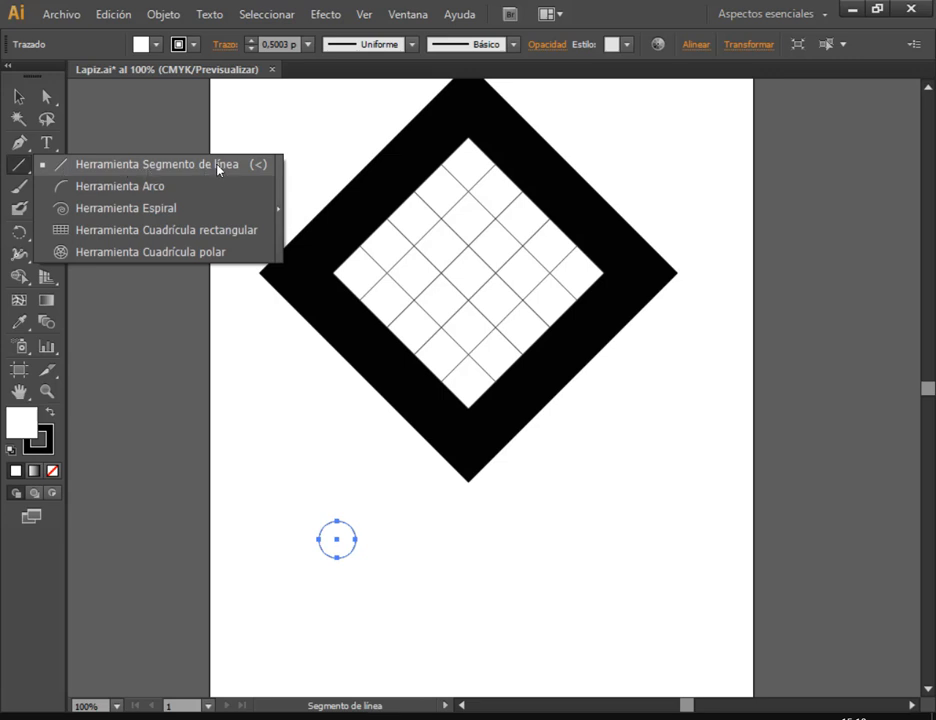
click(190, 229)
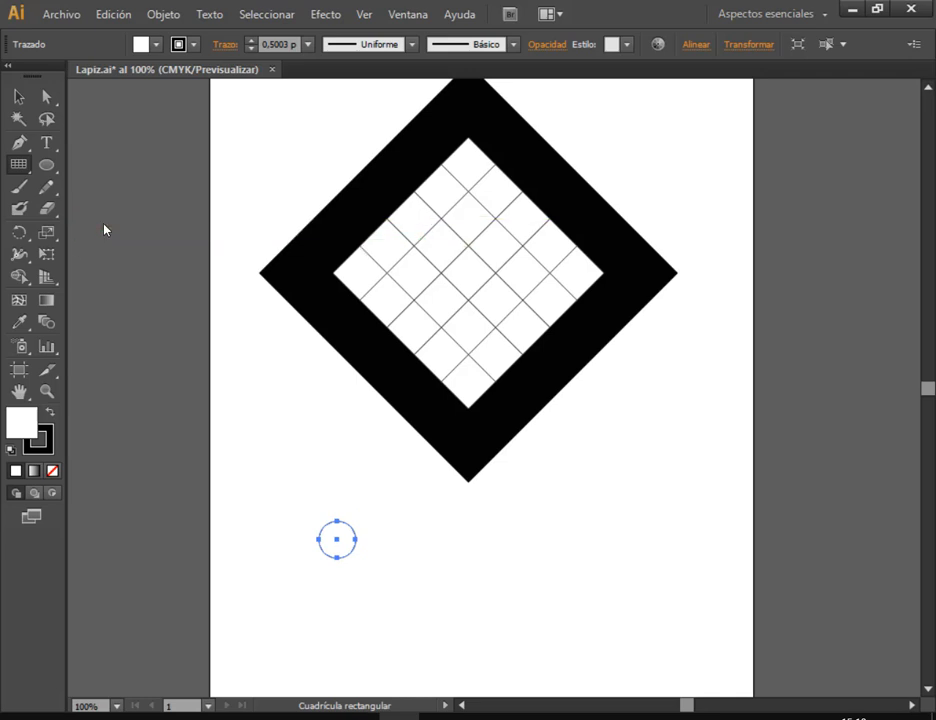
click(15, 171)
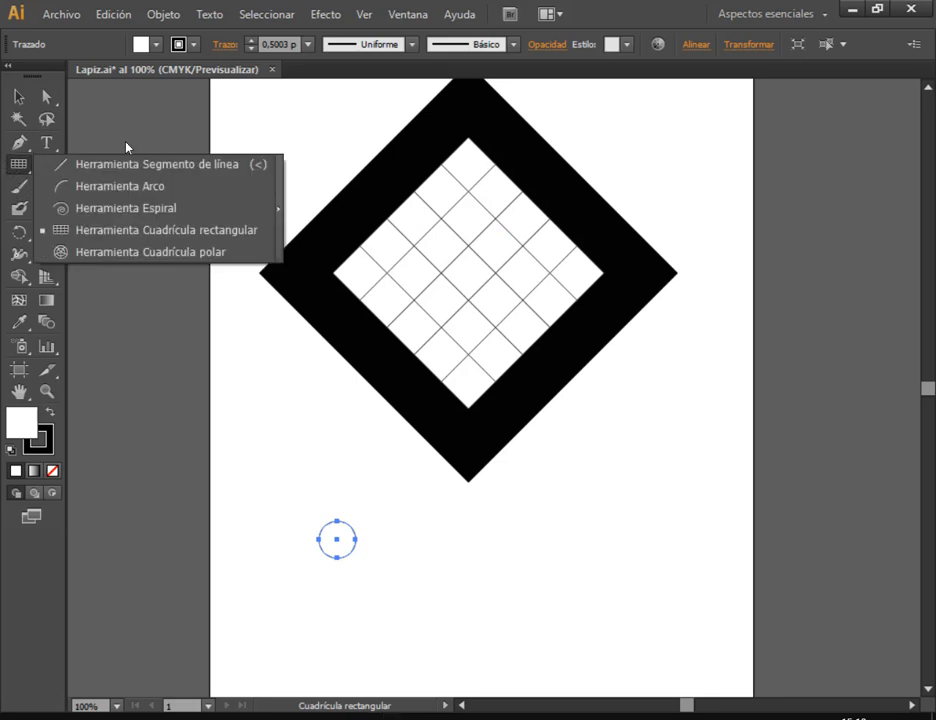
click(163, 212)
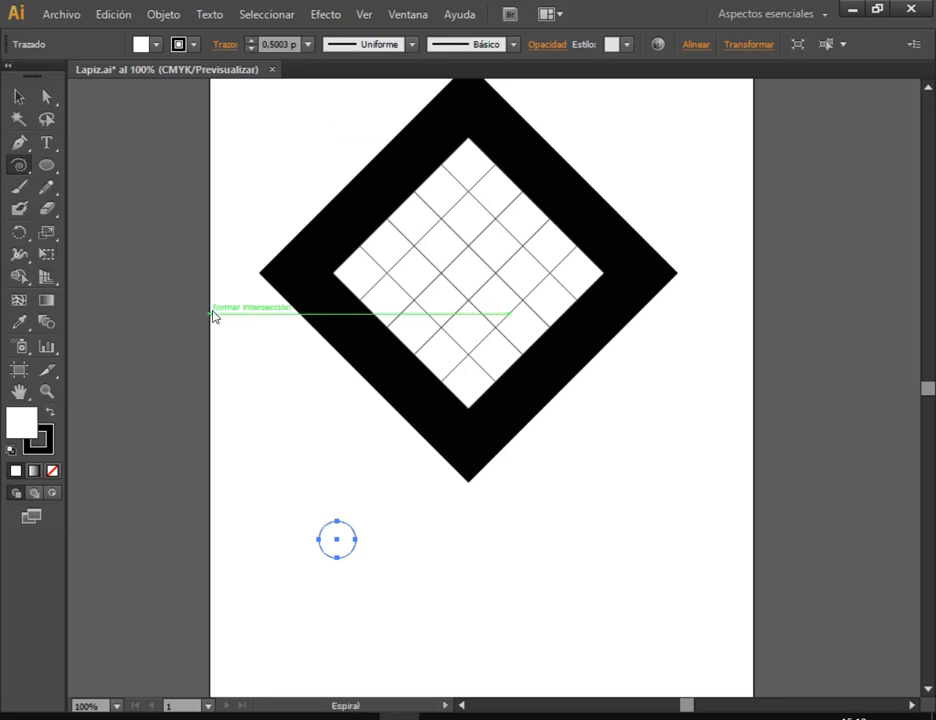
mouse_move(320, 529)
mouse_down()
mouse_move(320, 539)
mouse_move(363, 566)
mouse_move(307, 547)
mouse_move(347, 545)
mouse_move(326, 516)
mouse_move(357, 539)
mouse_move(356, 531)
mouse_move(372, 566)
mouse_move(350, 532)
mouse_move(411, 538)
mouse_move(402, 534)
mouse_up()
click(14, 103)
click(308, 456)
click(471, 579)
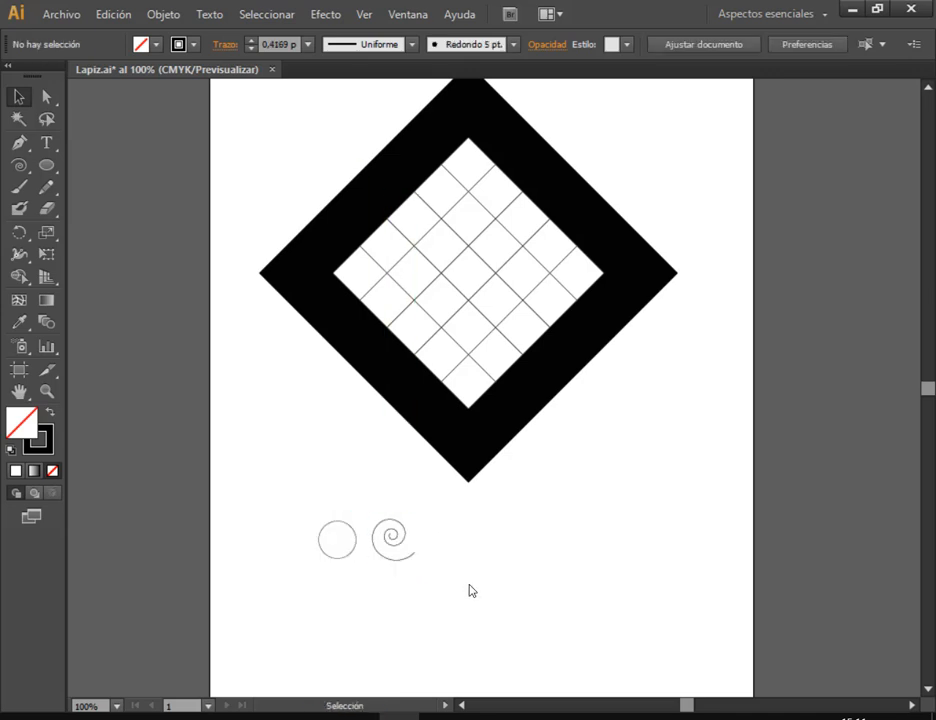
Check the reference image, draw an upright five-pointed star to the right of the spiral and shift it slightly closer
drag(49, 176, 136, 253)
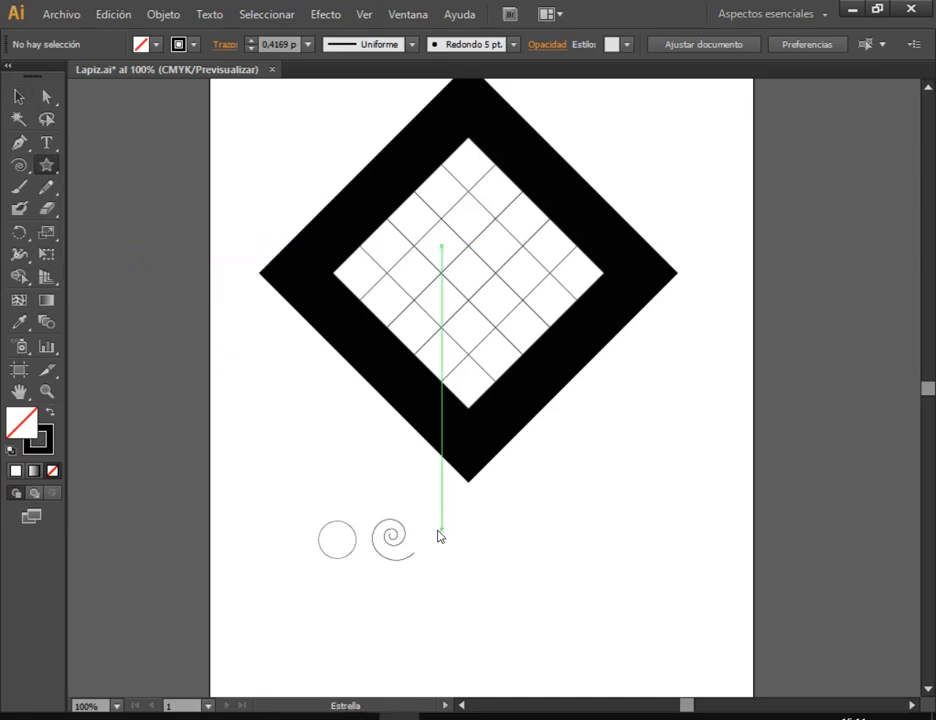
click(560, 717)
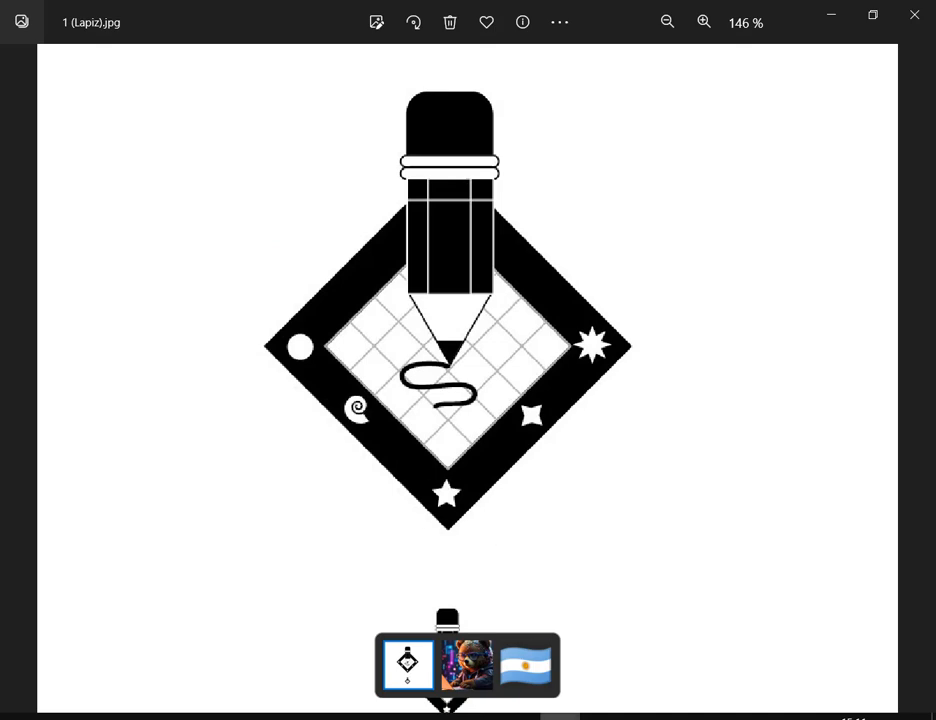
click(560, 717)
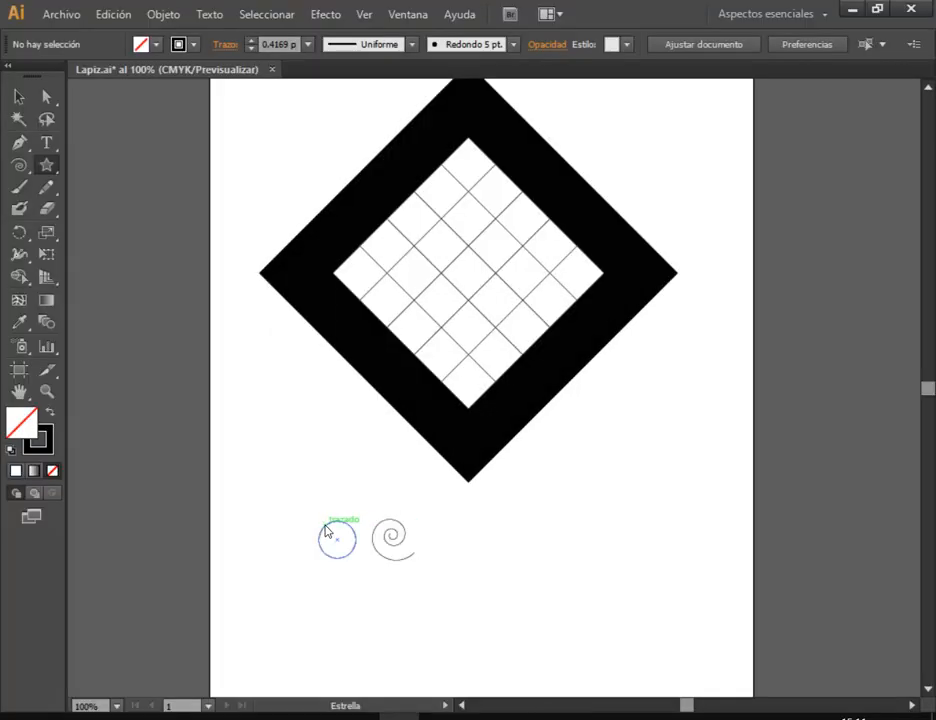
drag(326, 530, 480, 557)
key(ctrl+z)
click(18, 96)
click(473, 608)
scroll(480, 586, up, 5)
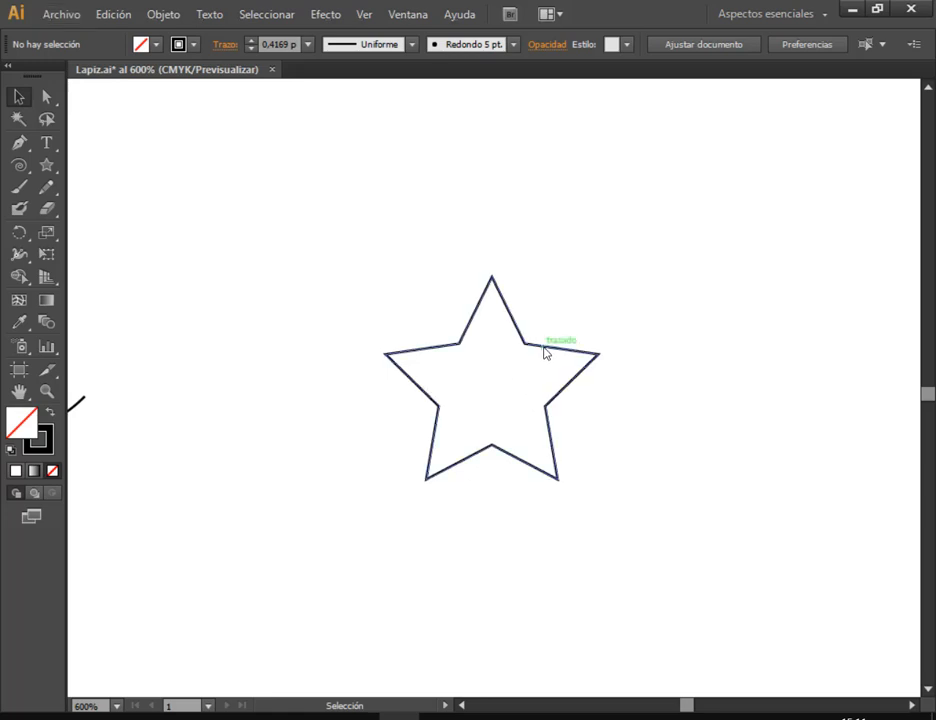
drag(547, 351, 489, 341)
click(335, 310)
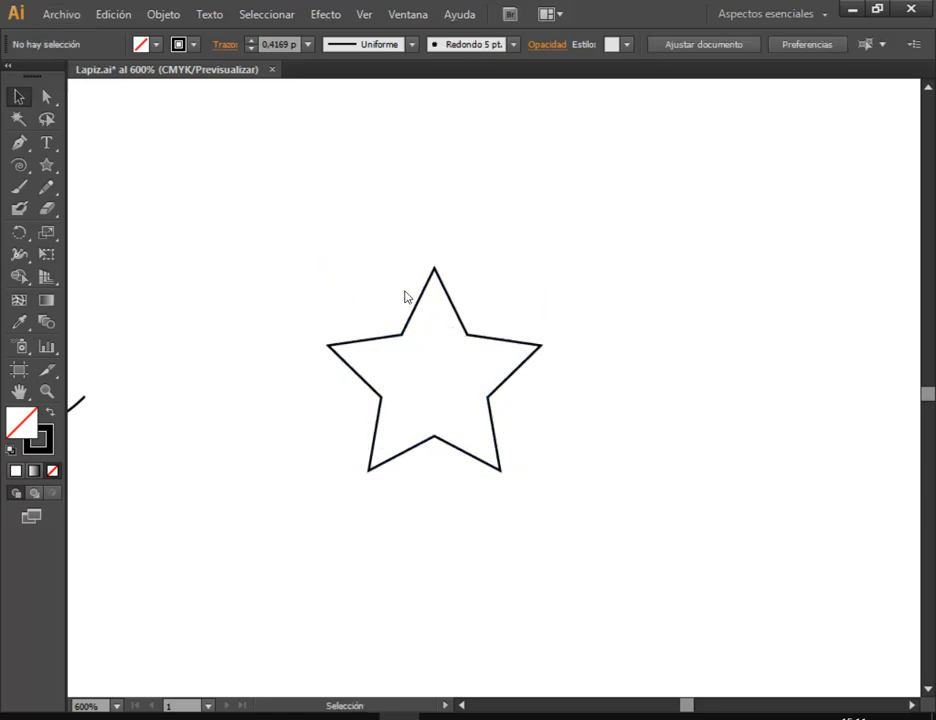
Draw an upright four-pointed star from the centre of the five-pointed star and move it to the blank area on its right
click(45, 167)
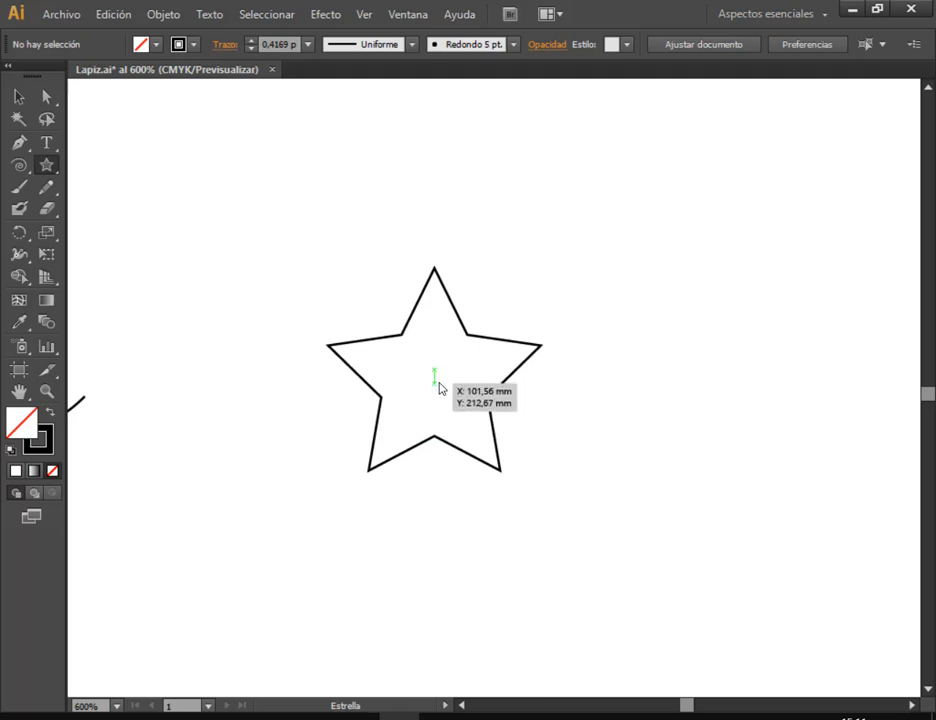
drag(437, 375, 511, 471)
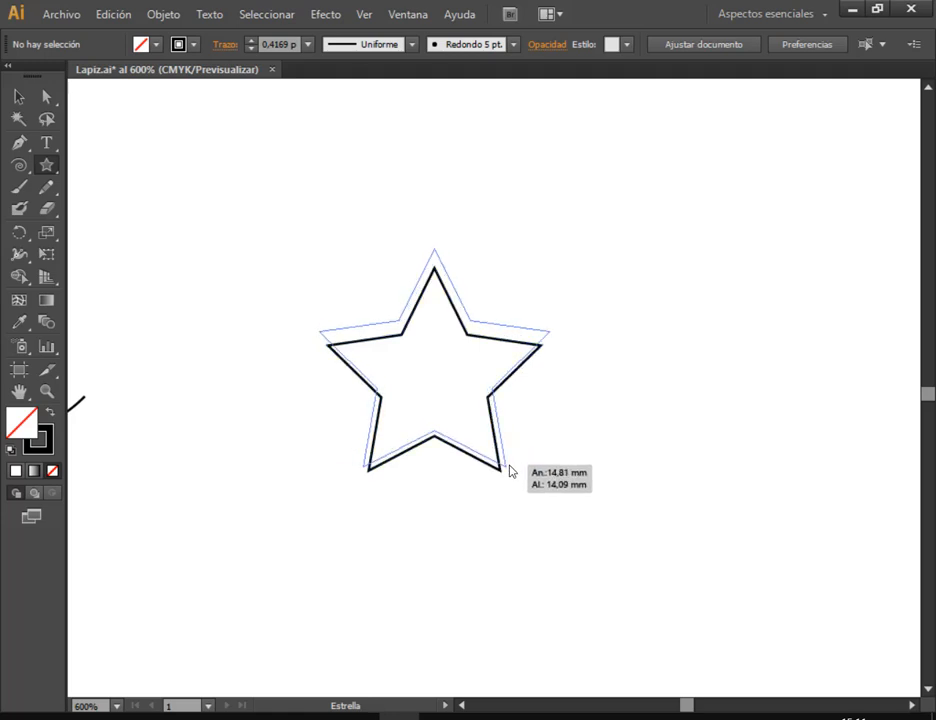
key(Down)
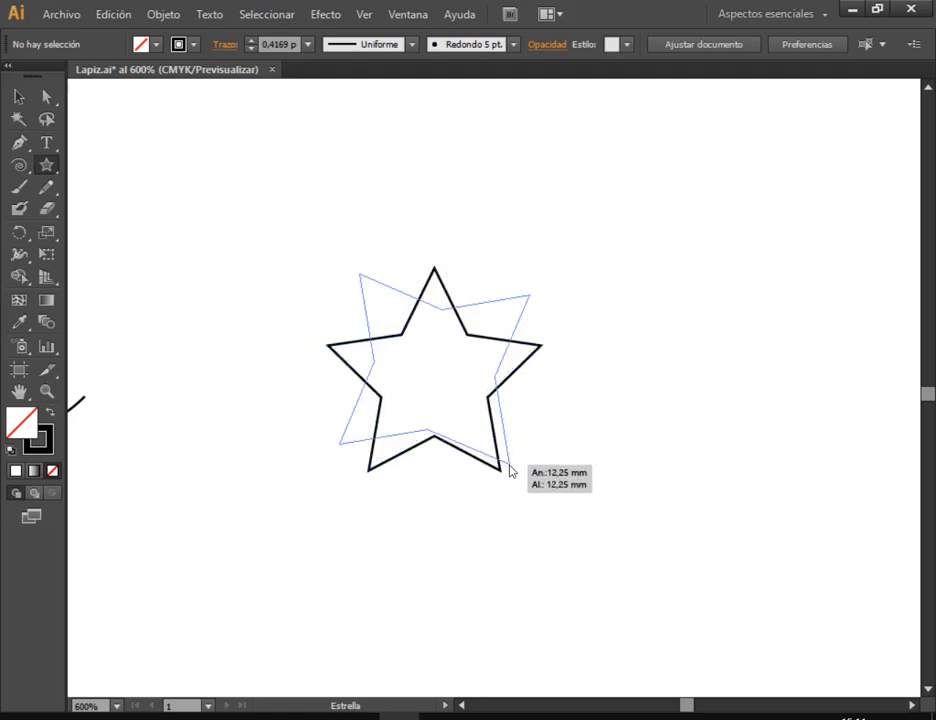
drag(510, 470, 516, 456)
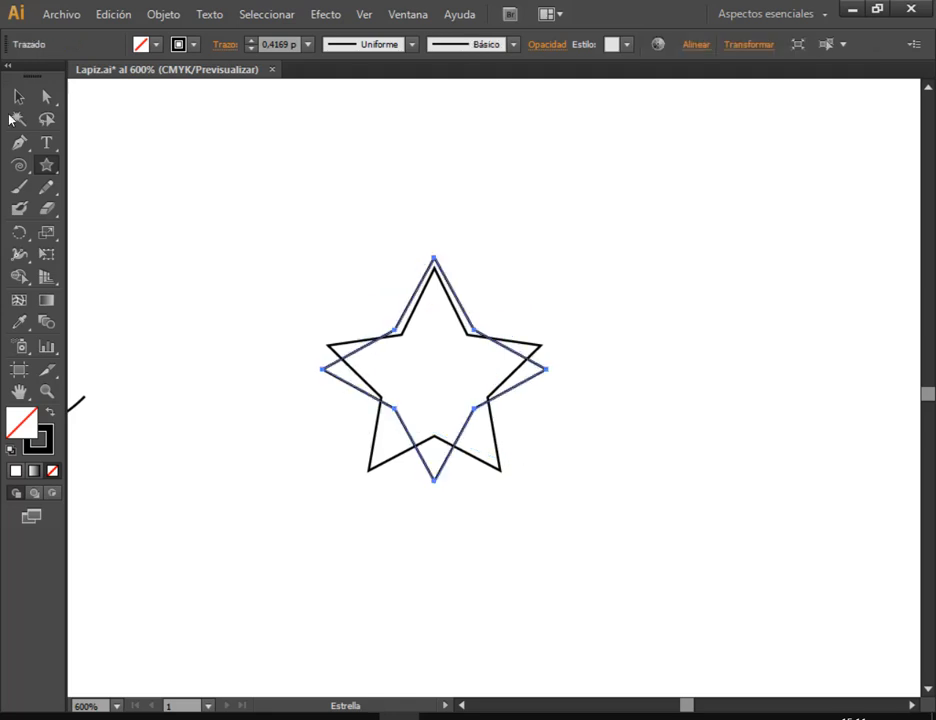
click(17, 97)
drag(462, 436, 735, 438)
click(541, 570)
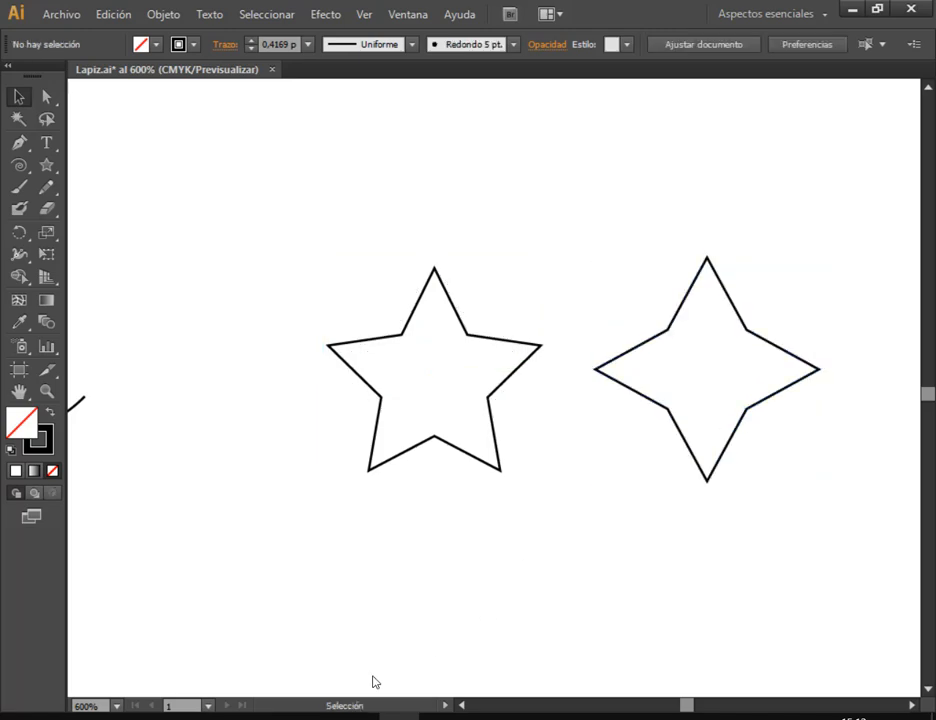
Check the reference image and shift the four-pointed star slightly up and away from the five-pointed star
click(554, 718)
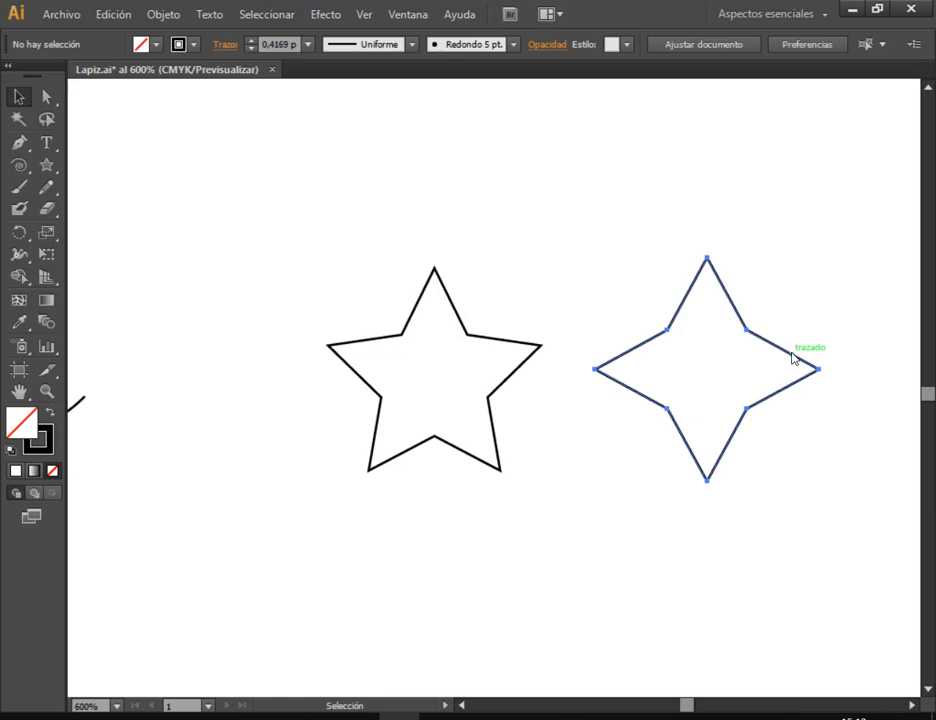
click(793, 382)
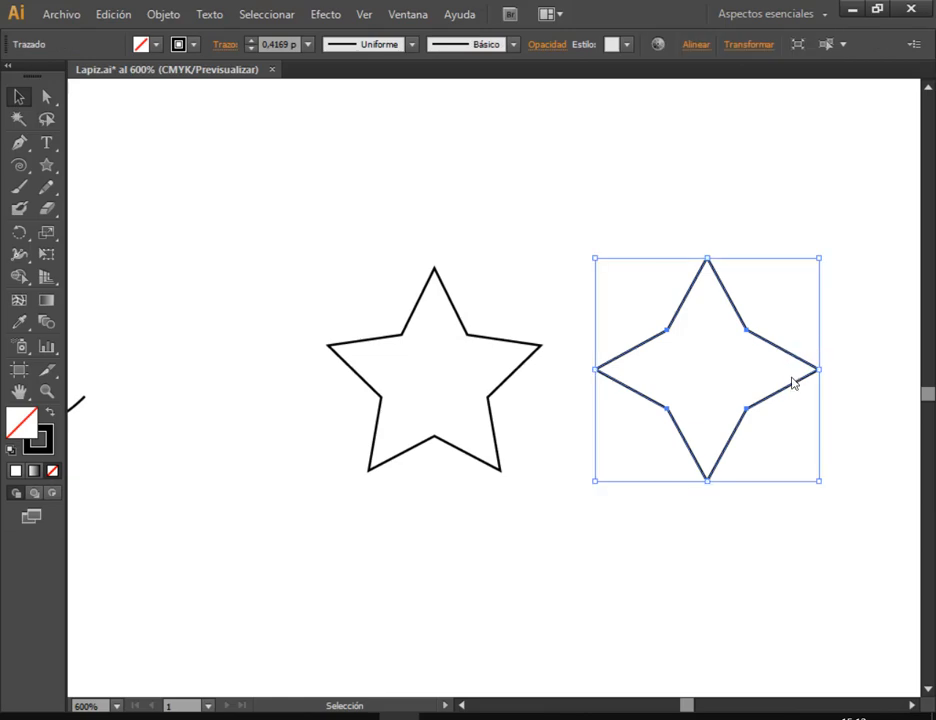
drag(735, 311, 758, 276)
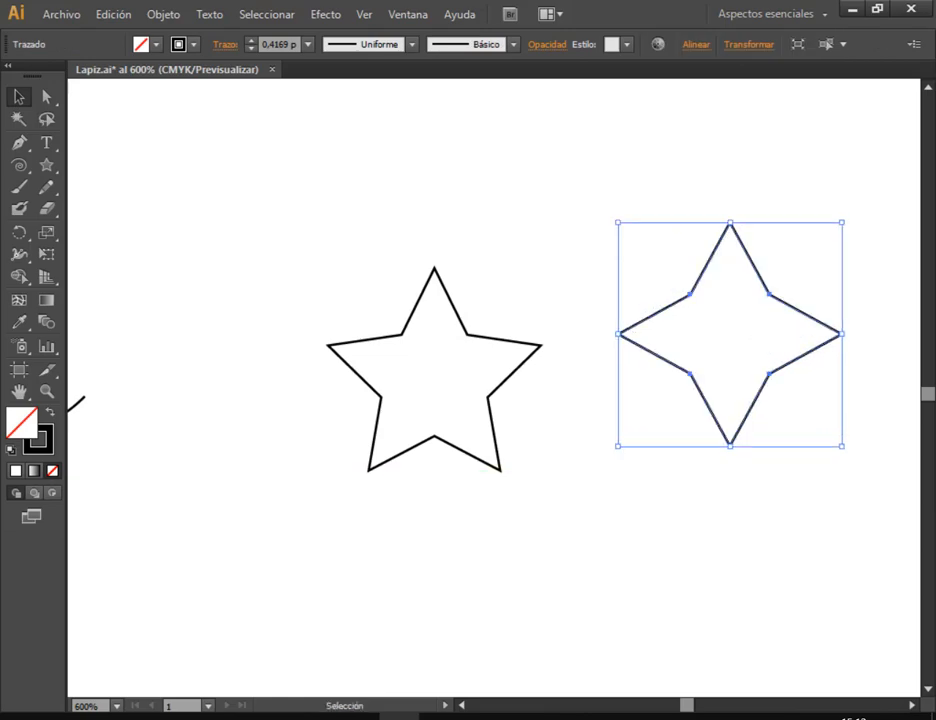
Check the reference's star shapes and activate the Star tool for another star
click(560, 717)
click(46, 166)
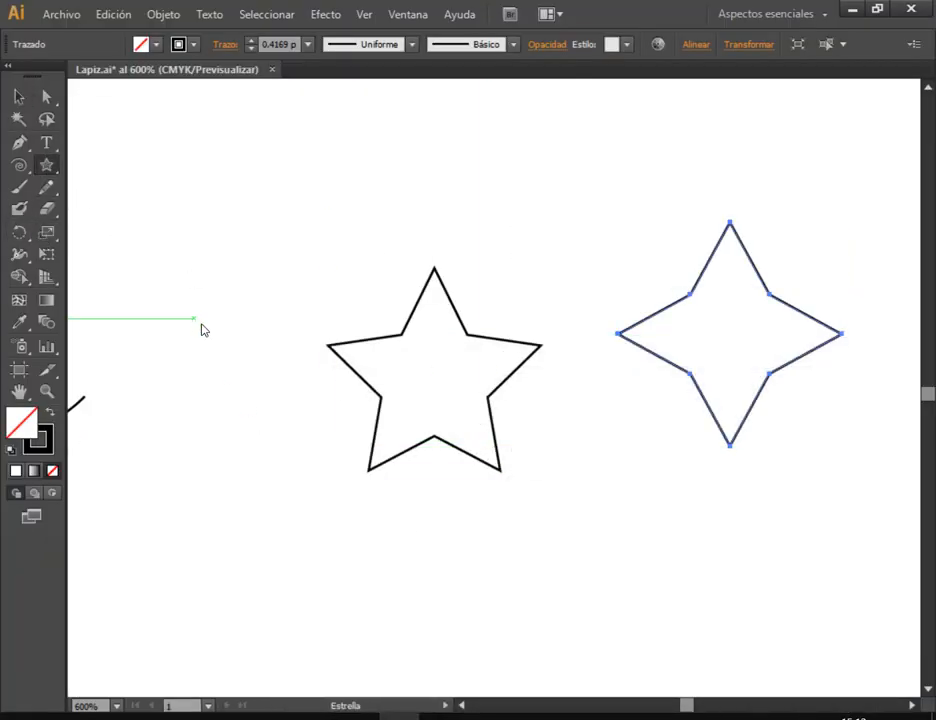
drag(196, 320, 270, 406)
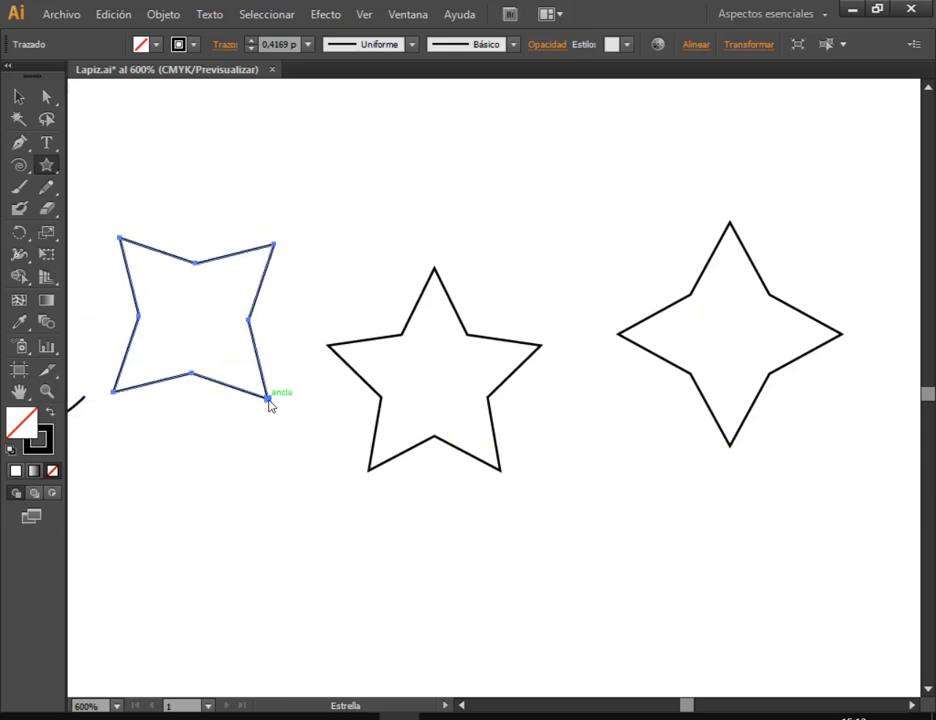
key(ctrl+z)
drag(187, 291, 236, 387)
key(Up)
key(Up)
key(Up)
key(Up)
key(ctrl+z)
Create an eight-pointed star with a first radius of 6,6268 mm and a second radius of 3,3134 mm
click(366, 260)
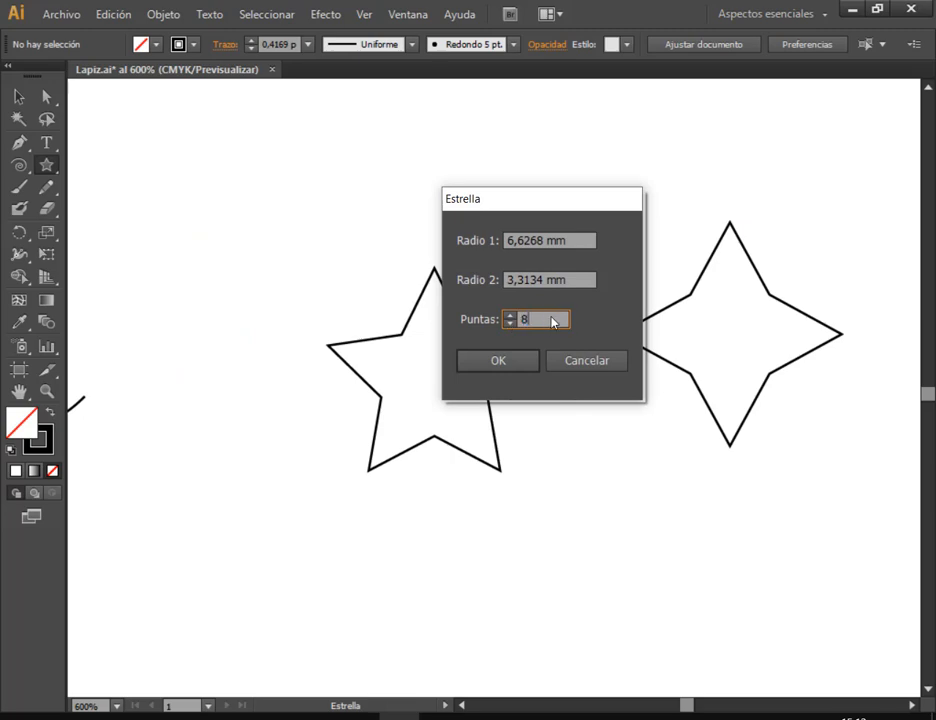
click(521, 363)
click(18, 96)
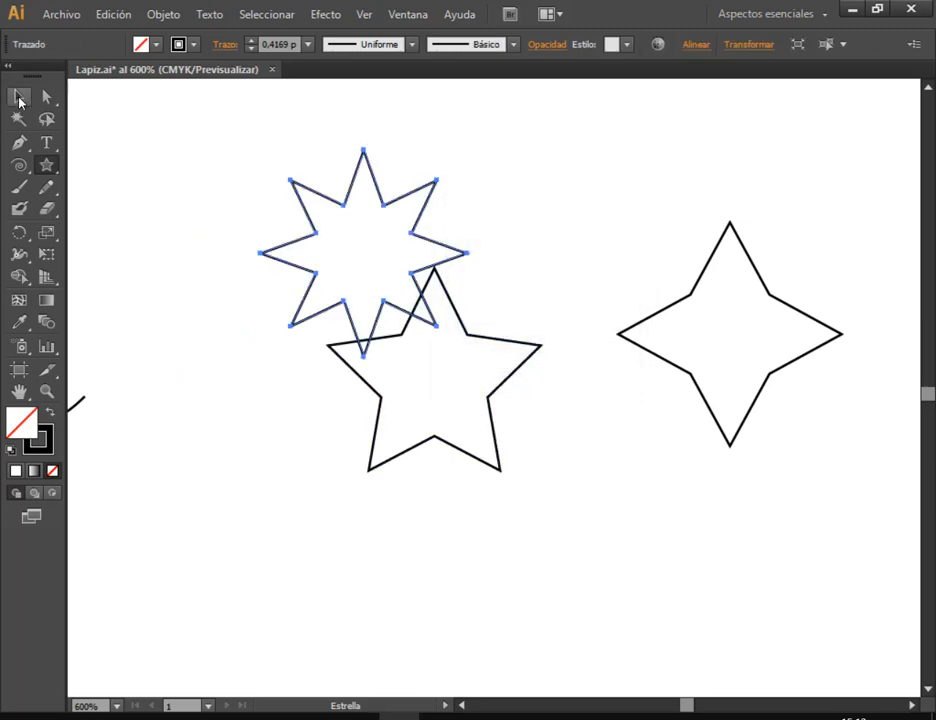
click(230, 382)
Place the eight-pointed star between the other two, then move the four-pointed star slightly outward and scale it down a little
drag(414, 236, 688, 370)
click(303, 383)
drag(768, 292, 808, 312)
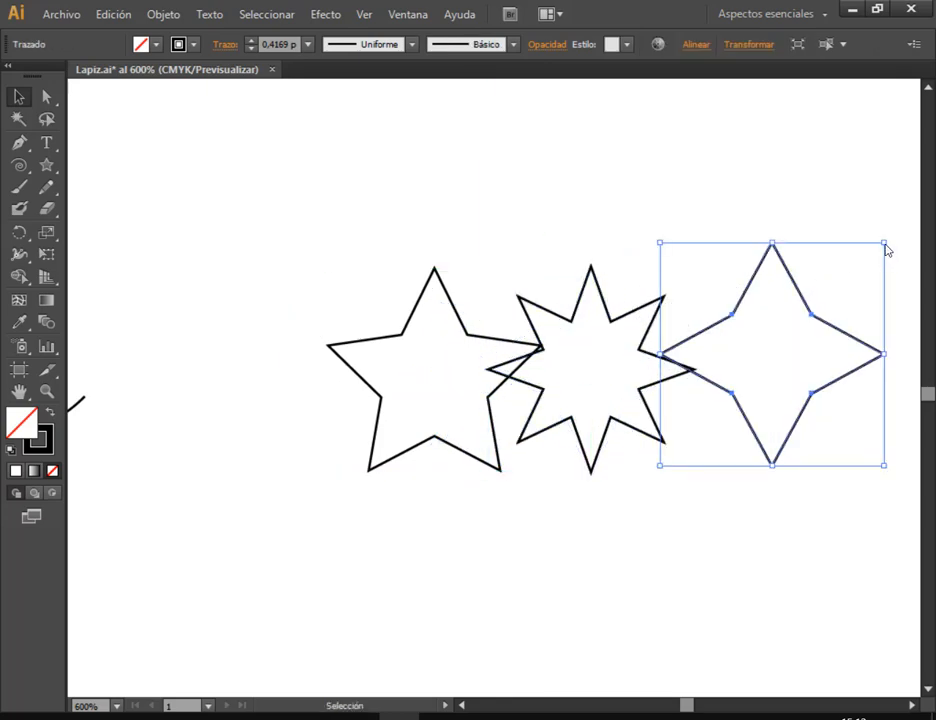
drag(886, 250, 872, 262)
click(840, 215)
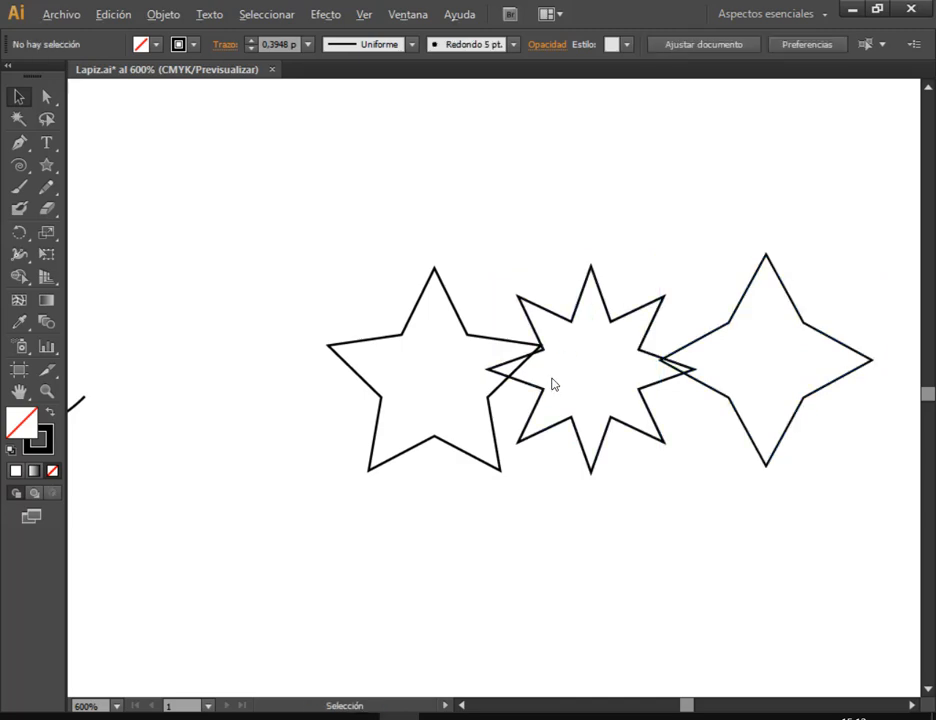
Fill the circle, the spiral and the three stars below the diamond with white, FFFFFF
scroll(555, 380, down, 6)
drag(606, 322, 608, 477)
scroll(581, 390, up, 2)
scroll(533, 399, down, 1)
drag(683, 478, 392, 575)
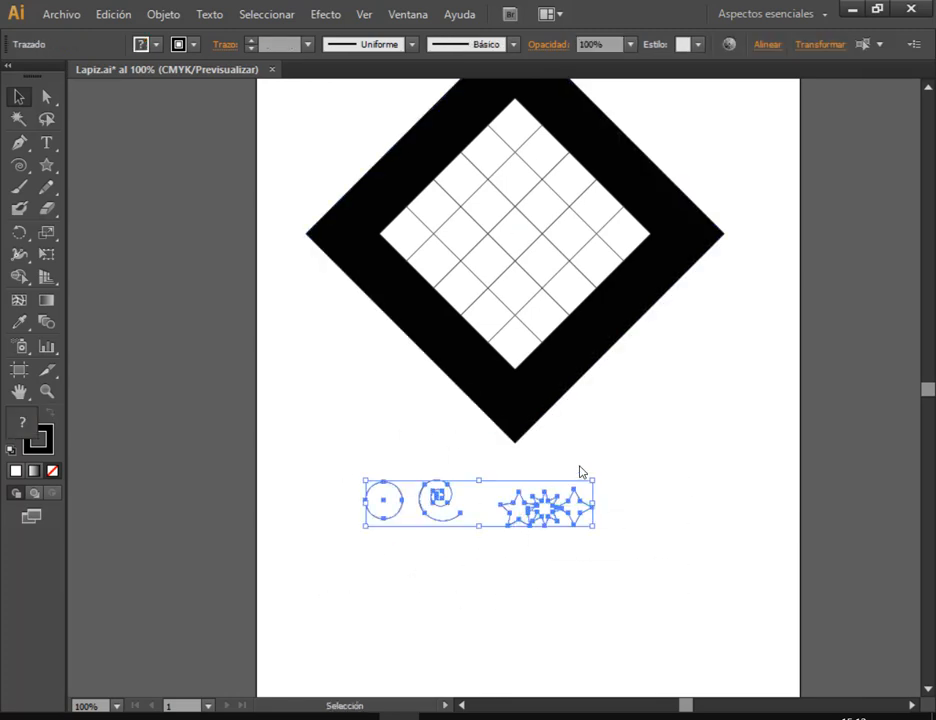
key(ctrl)
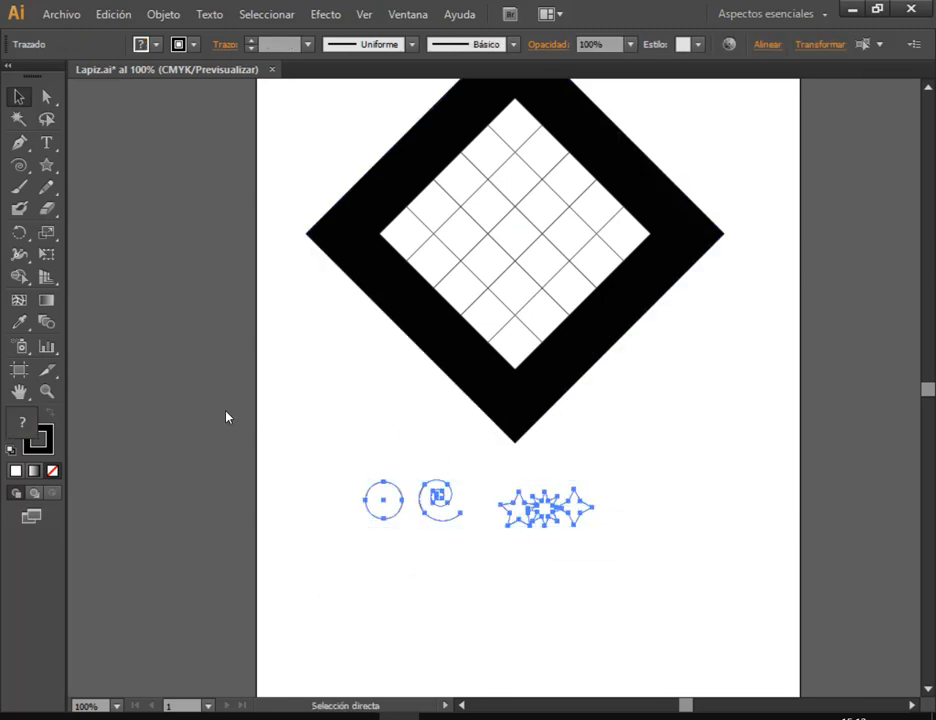
double_click(45, 434)
text(ffffff)
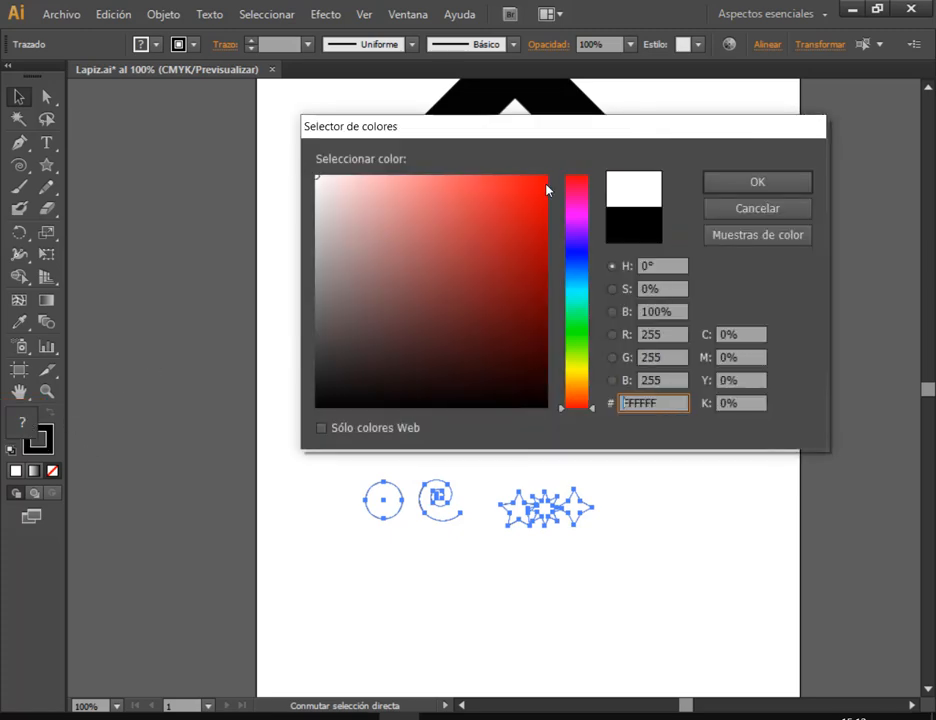
click(779, 182)
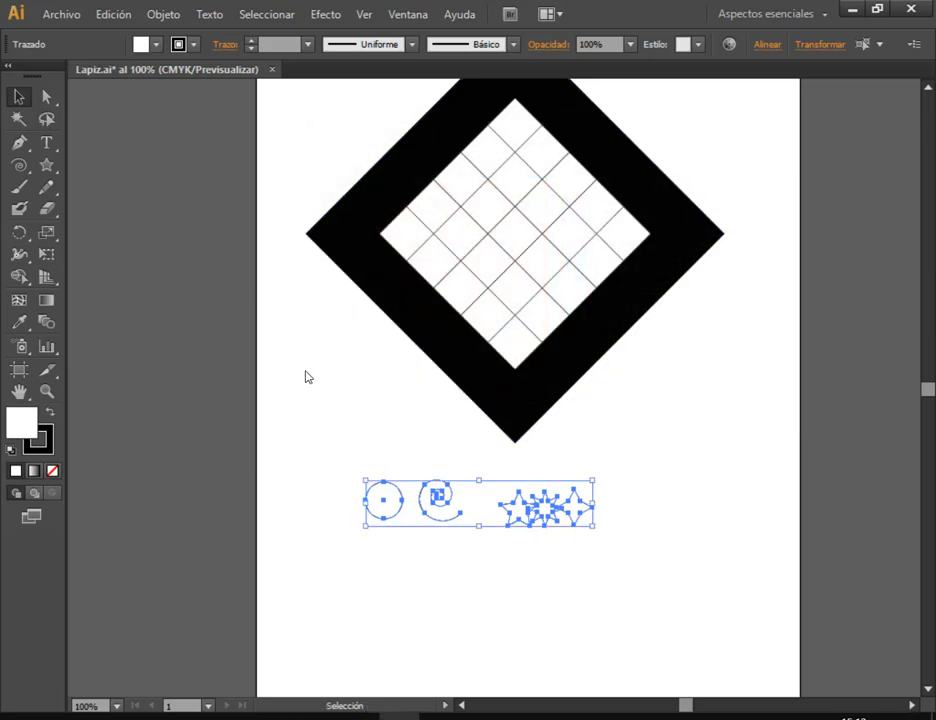
click(393, 430)
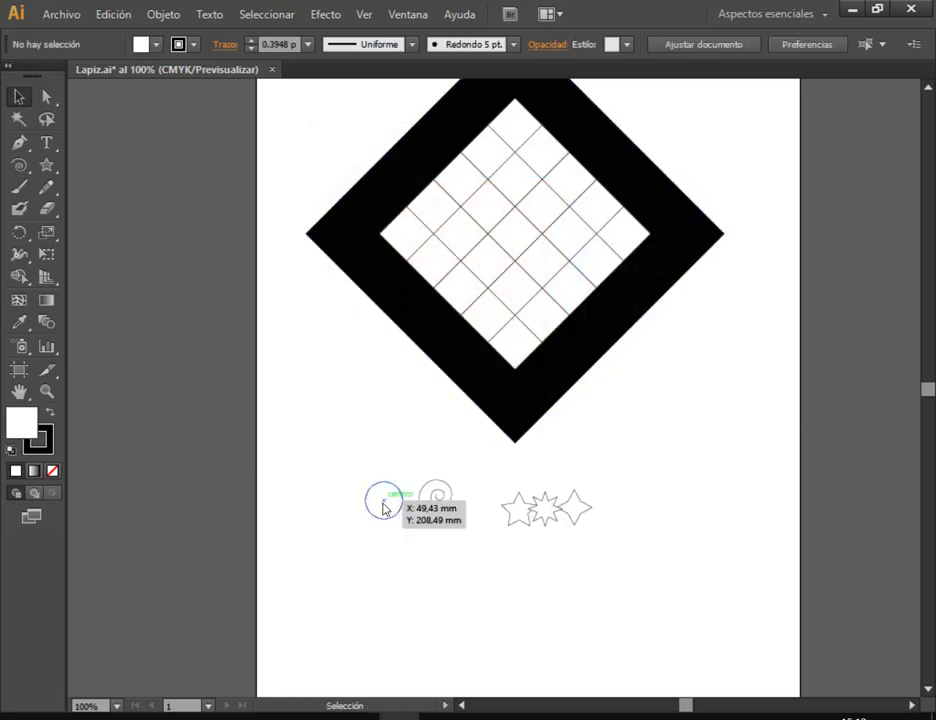
Distribute the shapes on the black frame: circle left corner, spiral lower-left side, five-pointed star bottom corner, eight-pointed right corner, four-pointed lower-right side
drag(382, 499, 350, 237)
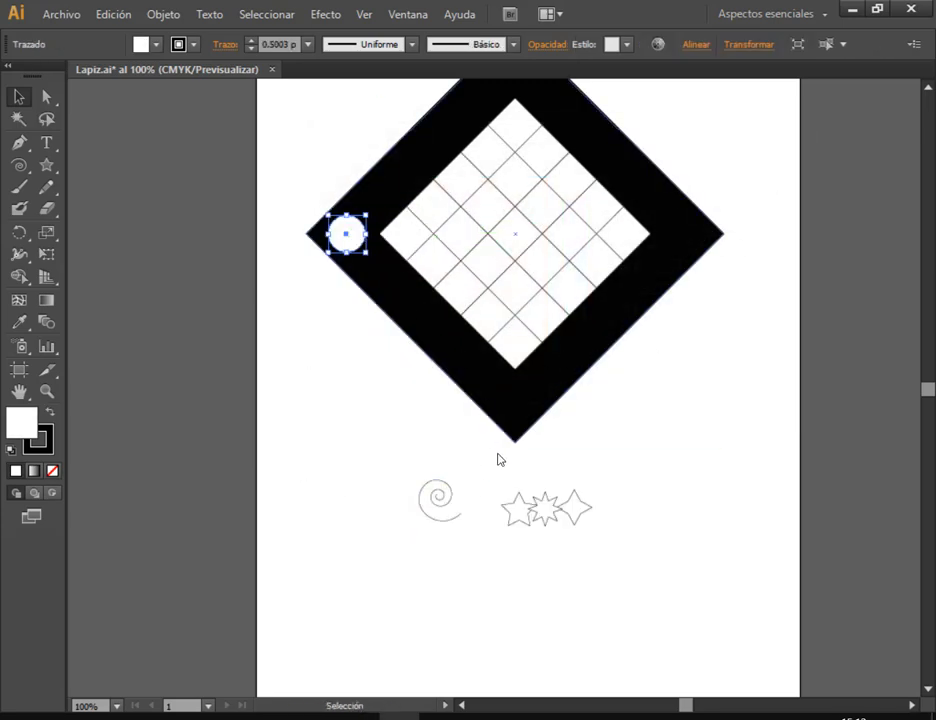
drag(443, 497, 440, 320)
drag(521, 510, 516, 403)
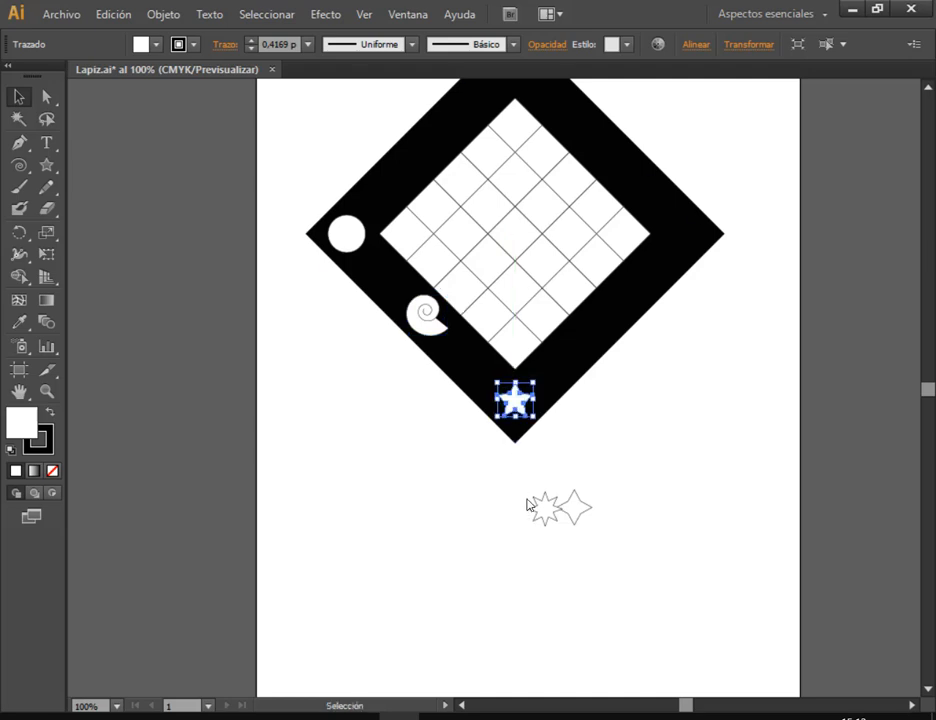
drag(556, 506, 685, 243)
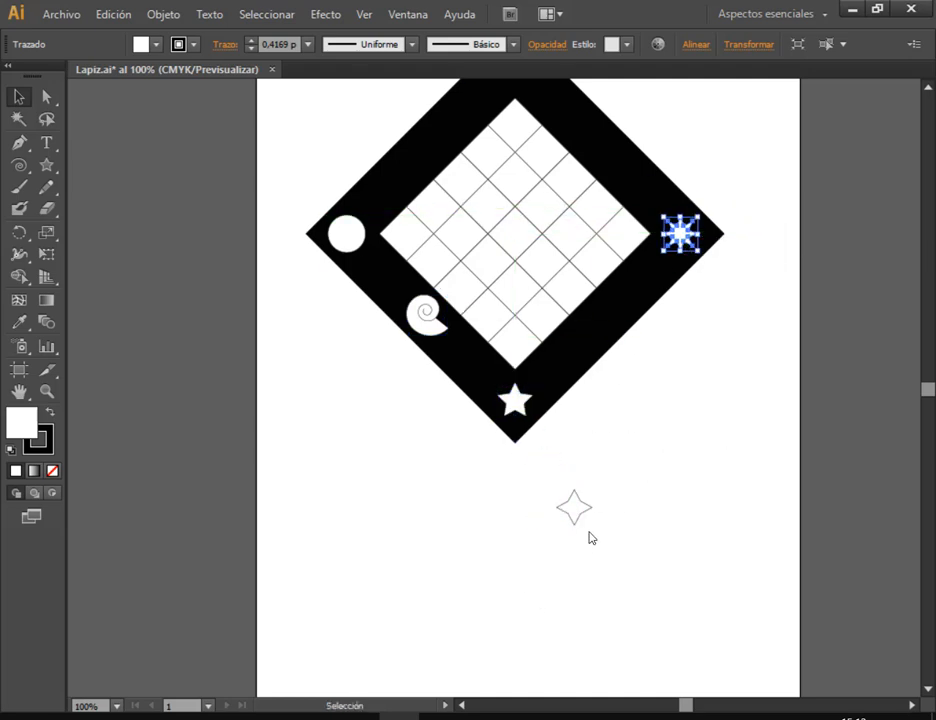
drag(578, 510, 615, 320)
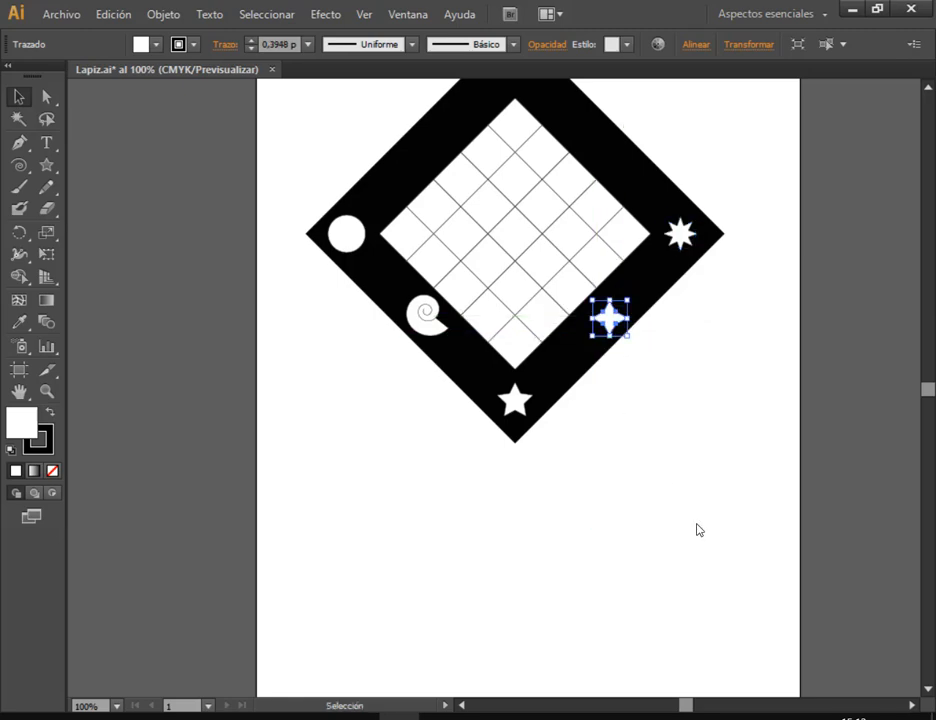
click(684, 597)
Check the reference image 1 (Lapiz).jpg and nudge the four-pointed star to the middle of the frame's lower-right band
click(560, 717)
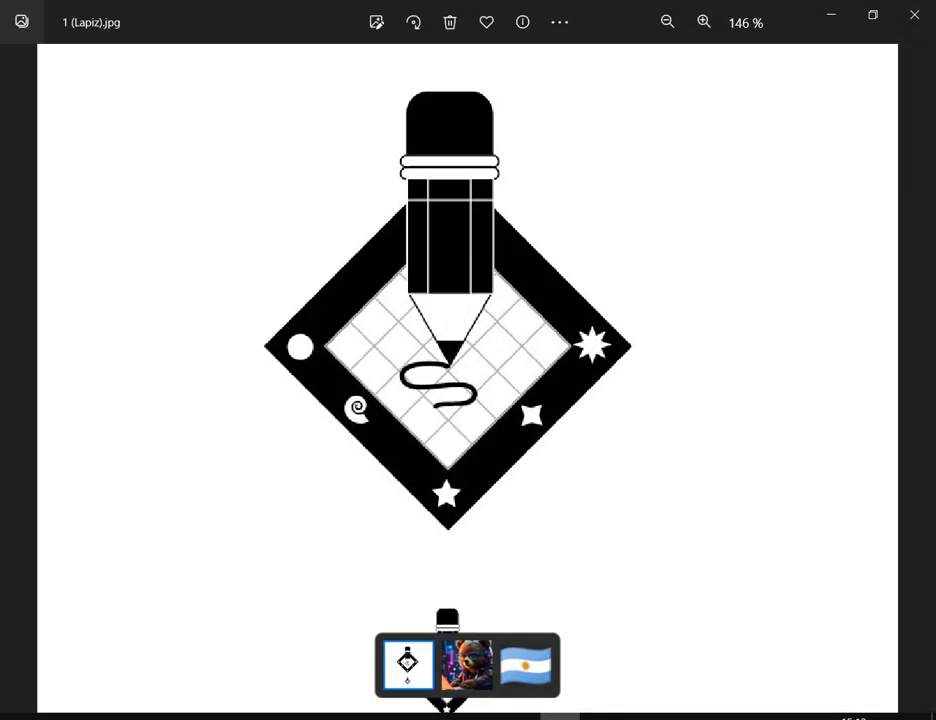
click(560, 717)
scroll(600, 302, up, 3)
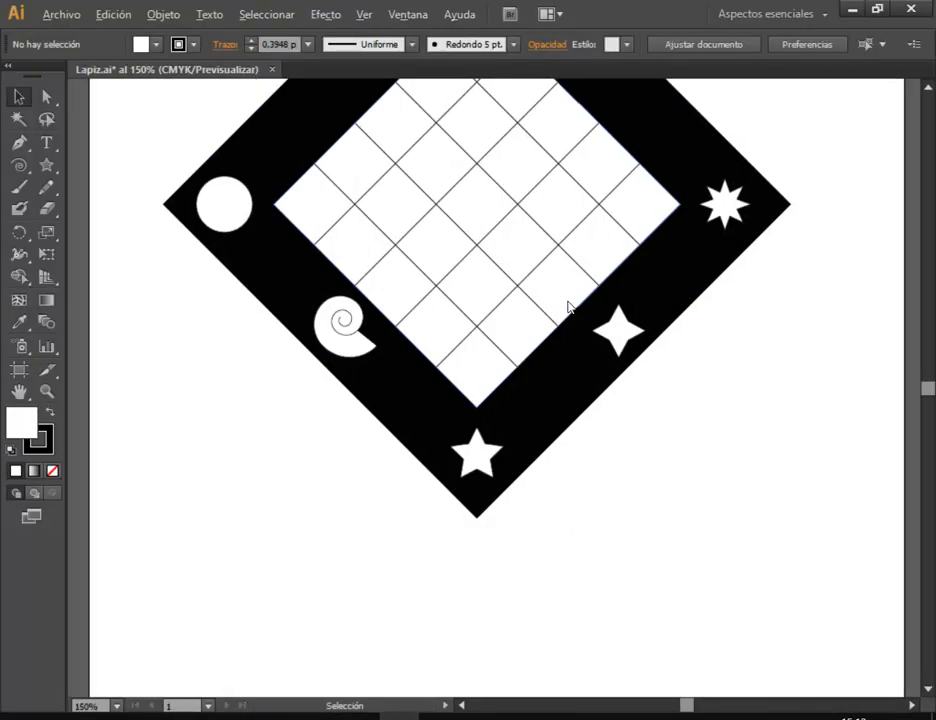
drag(664, 359, 654, 356)
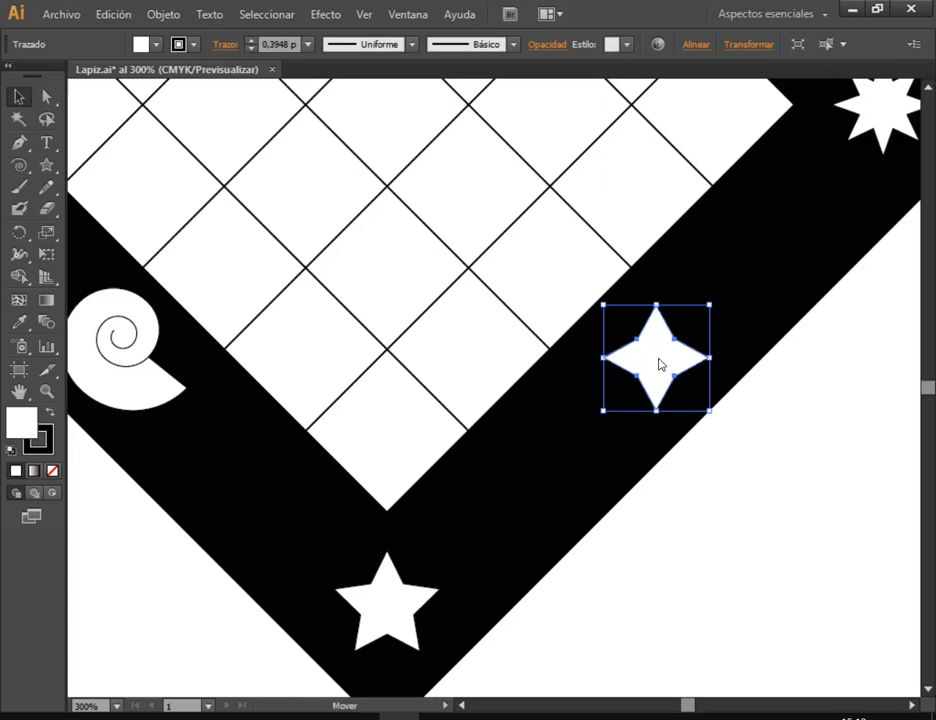
click(740, 403)
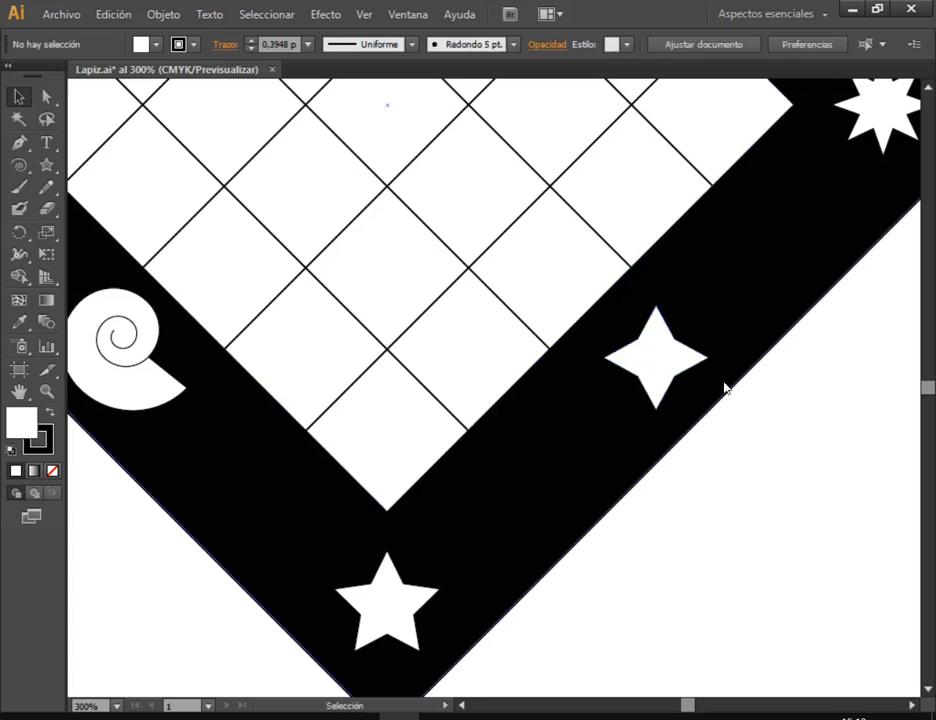
Compare with the reference image and enlarge the eight-pointed star proportionally about its centre in the frame's right corner
scroll(488, 320, down, 3)
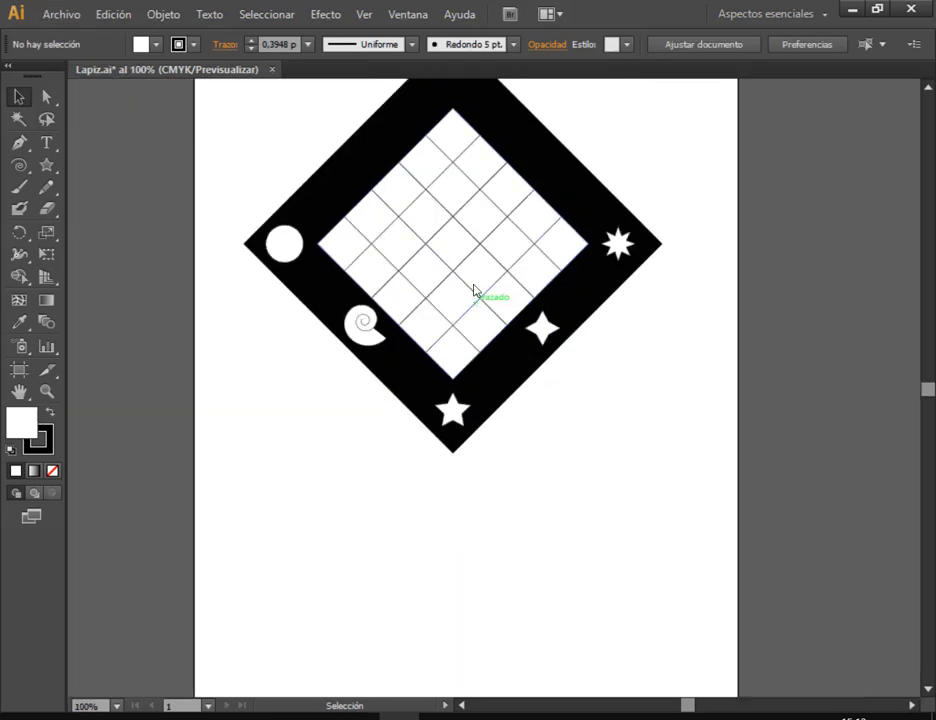
scroll(486, 230, up, 1)
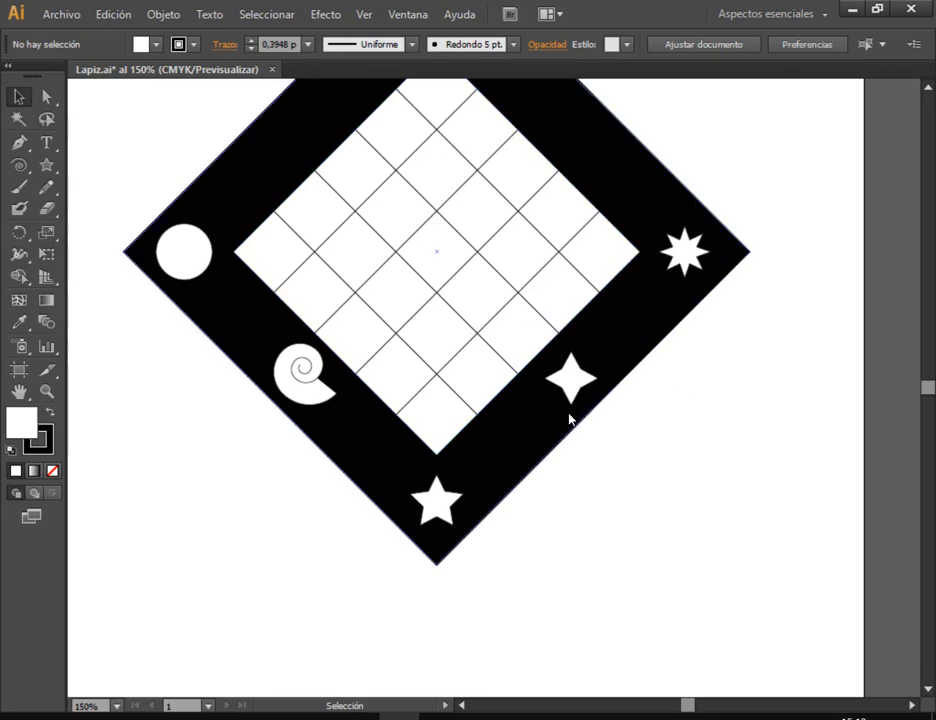
click(560, 717)
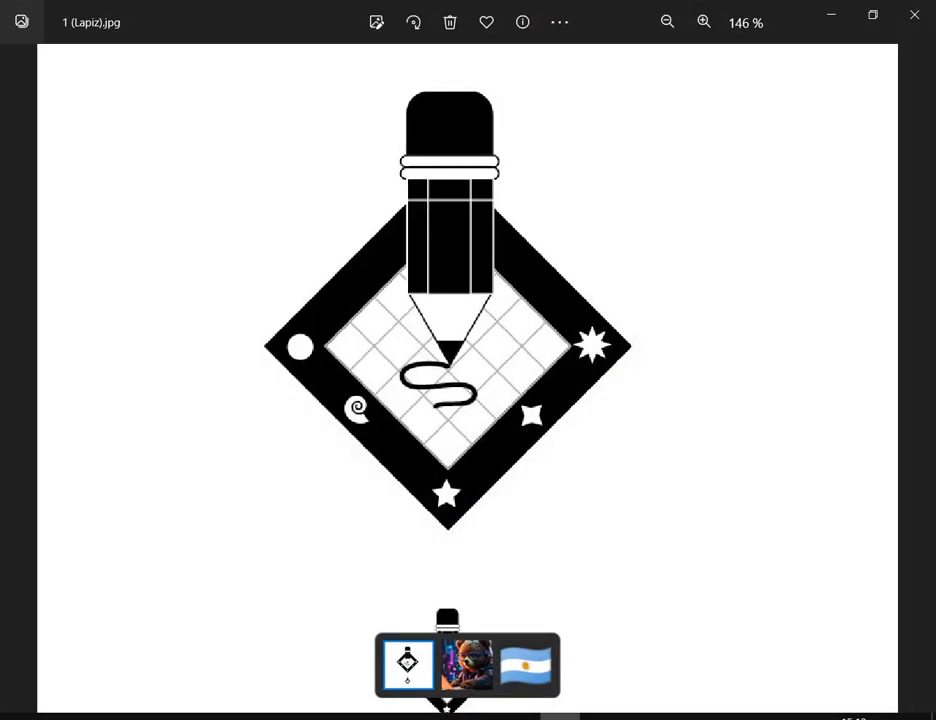
click(560, 717)
click(680, 251)
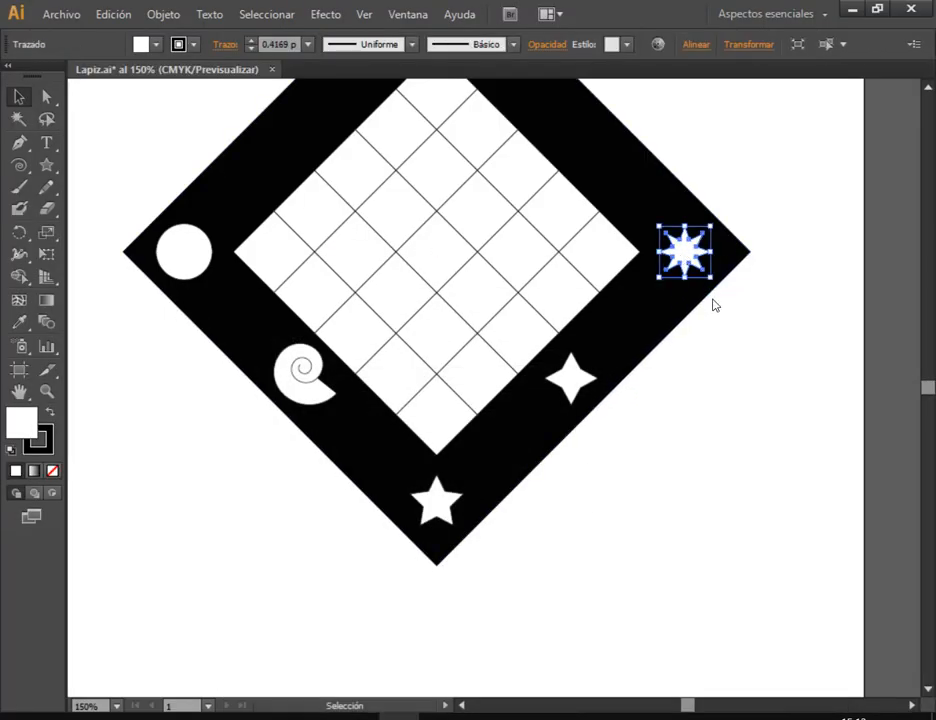
shift+click(712, 287)
click(710, 284)
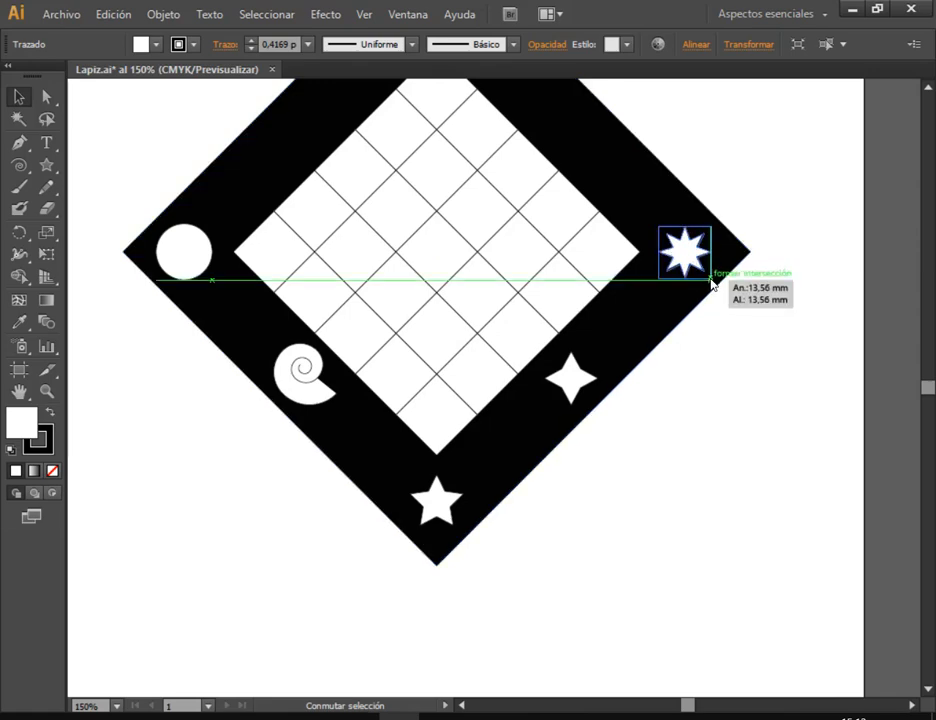
drag(712, 285, 717, 288)
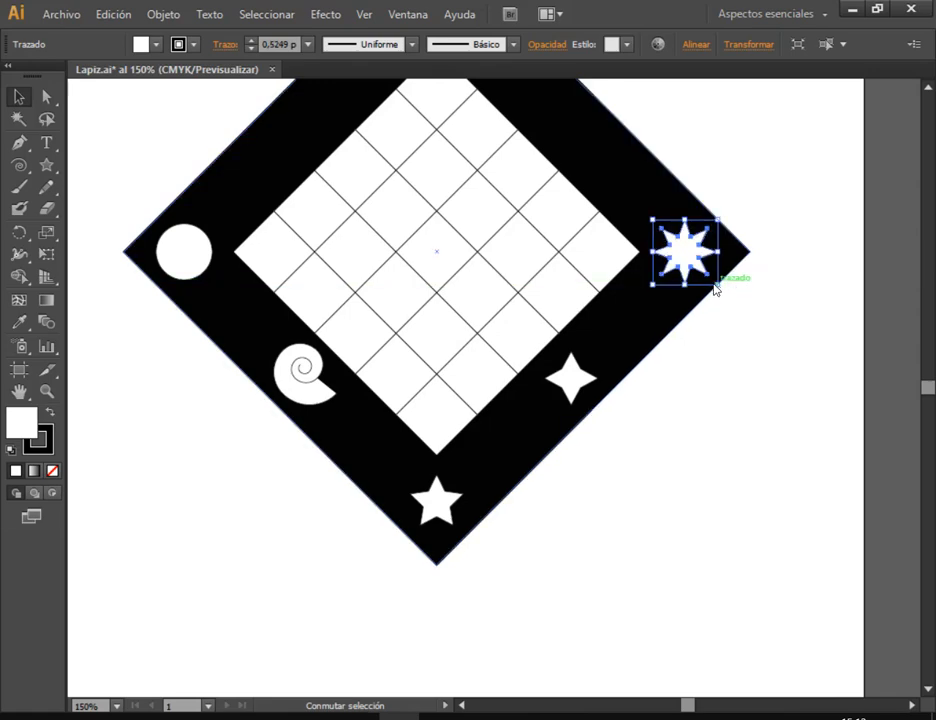
Enlarge the four-pointed star on the lower-right band proportionally about its centre
click(575, 378)
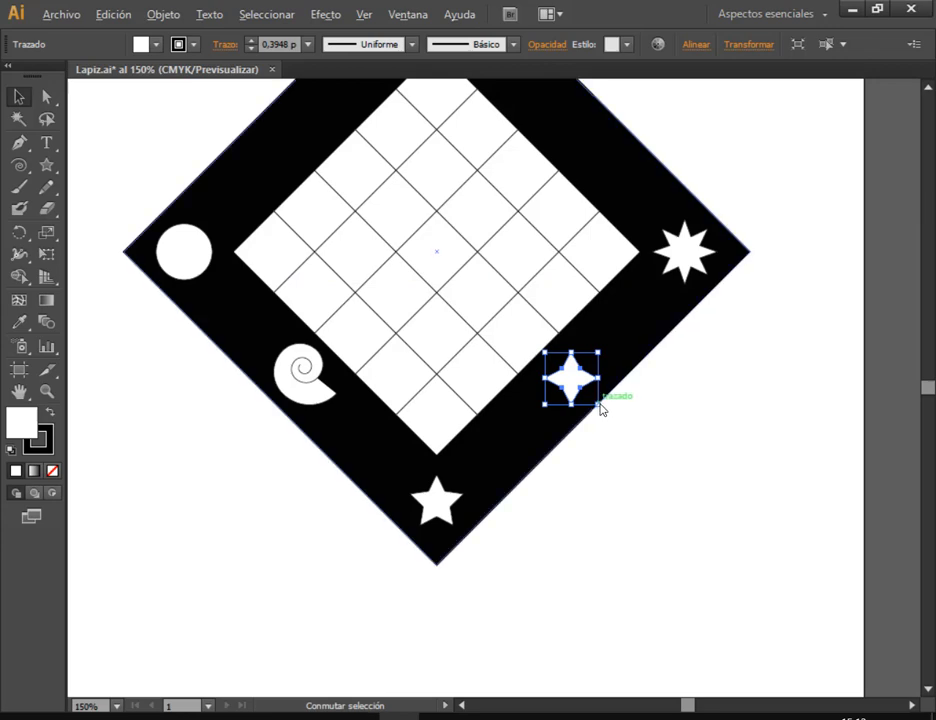
click(605, 408)
drag(605, 408, 610, 416)
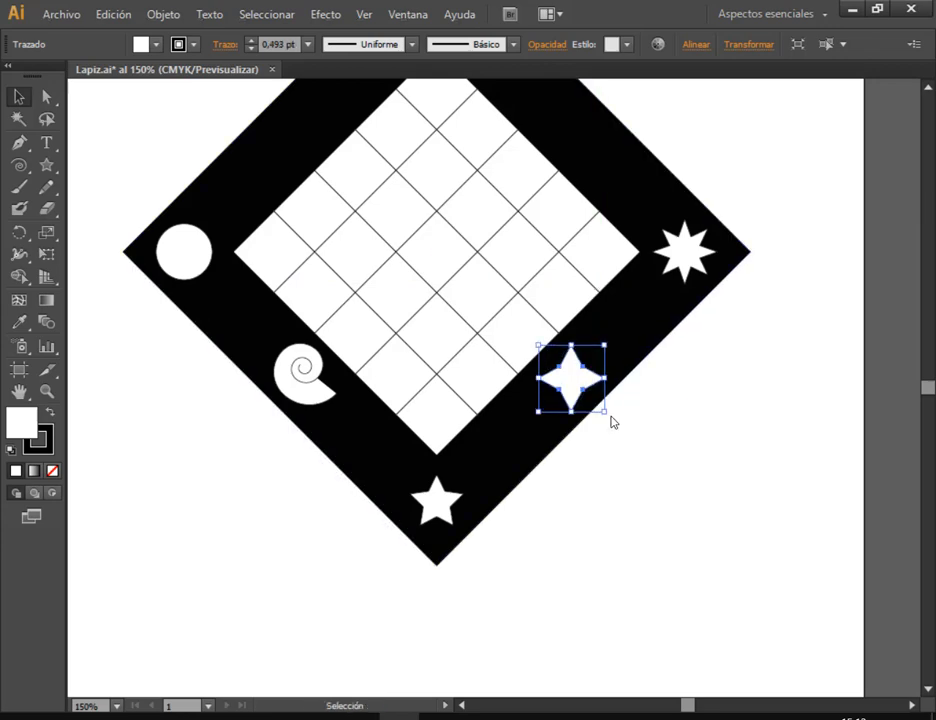
click(610, 460)
Enlarge the five-pointed star in the frame's bottom corner proportionally to about 16 mm wide
click(440, 501)
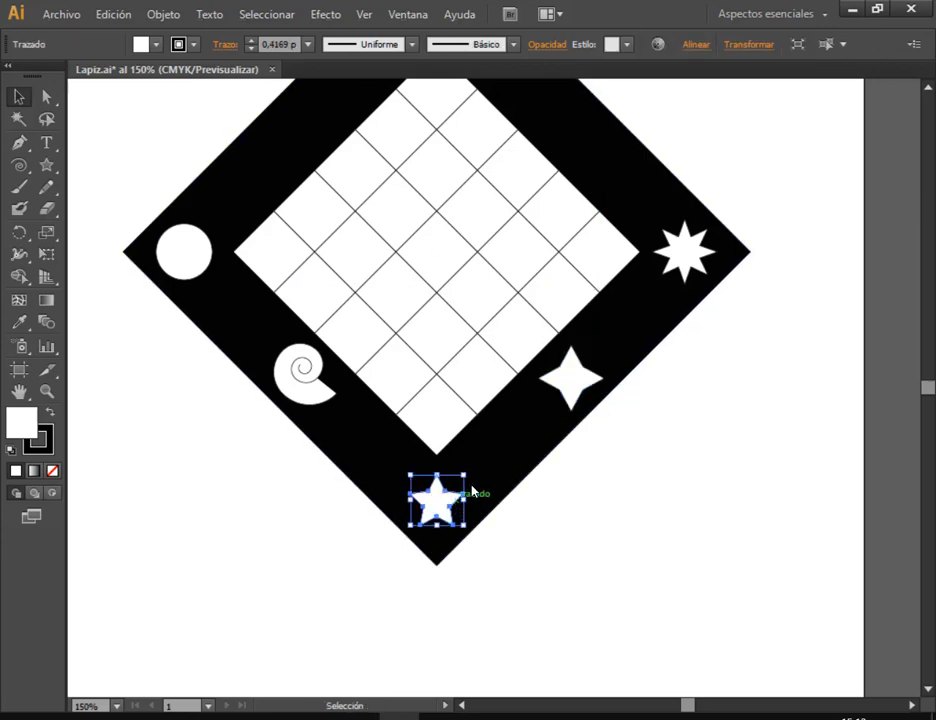
drag(465, 473, 469, 470)
click(547, 550)
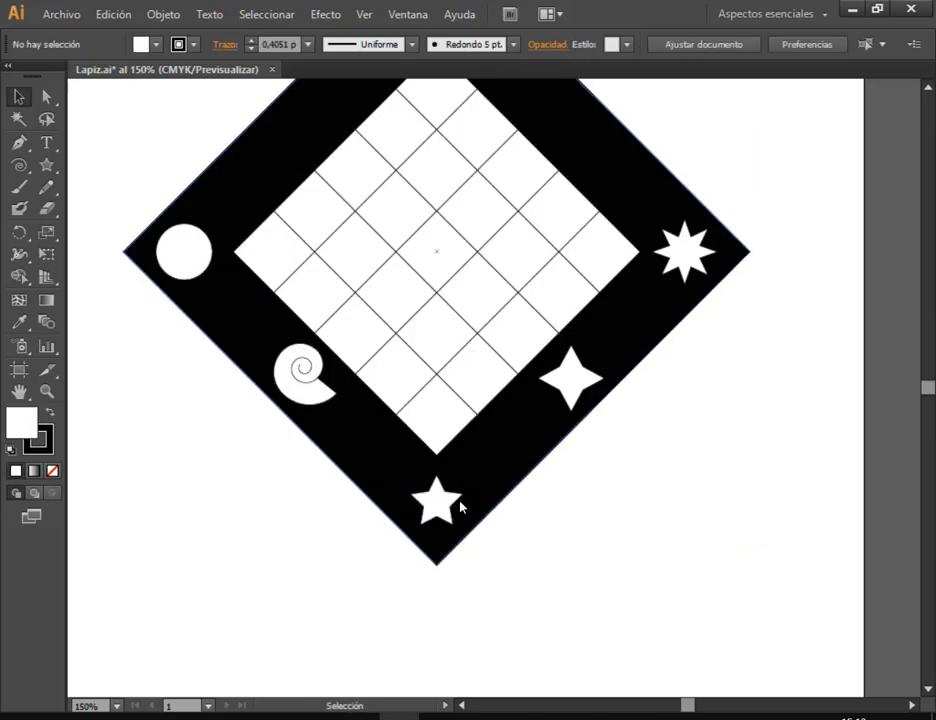
click(438, 497)
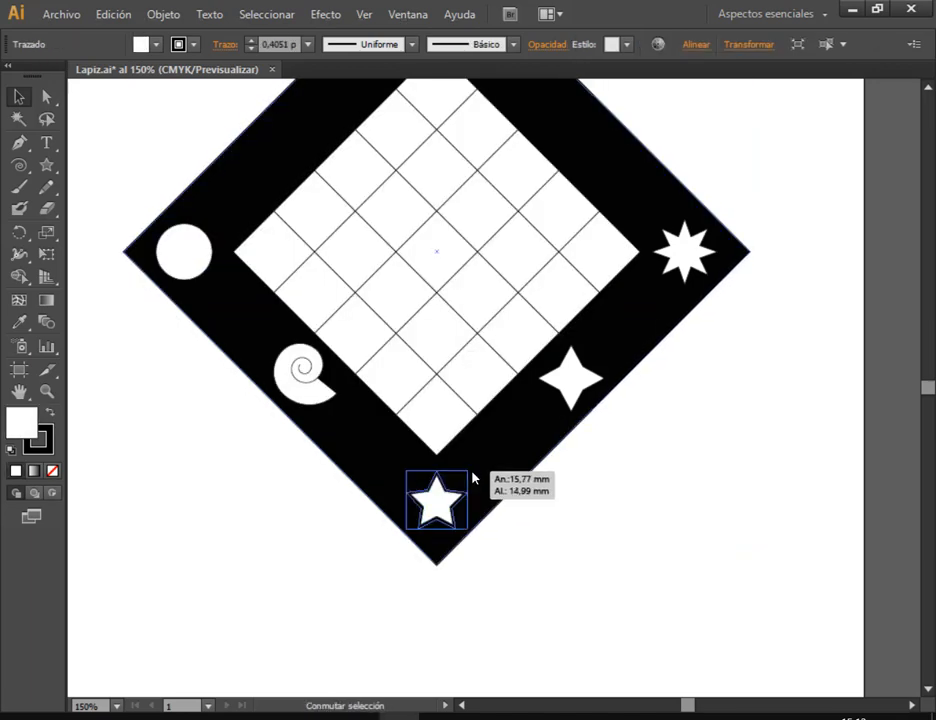
click(619, 507)
Compare the whole artwork with the reference image and shrink the four-pointed star proportionally about its centre
key(ctrl+0)
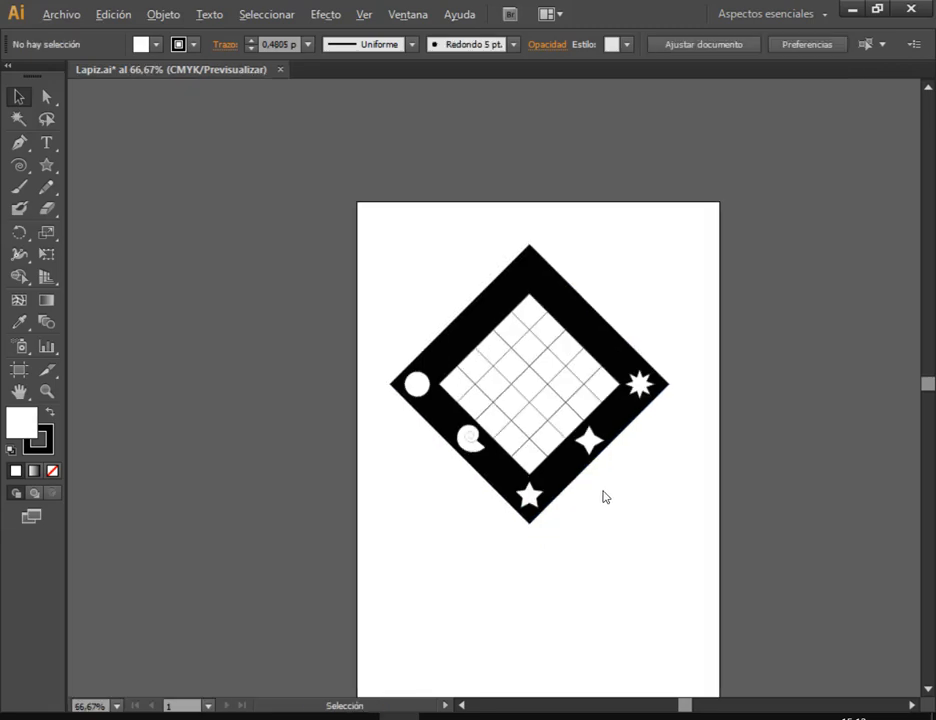
key(ctrl+1)
key(alt)
key(alt+Tab)
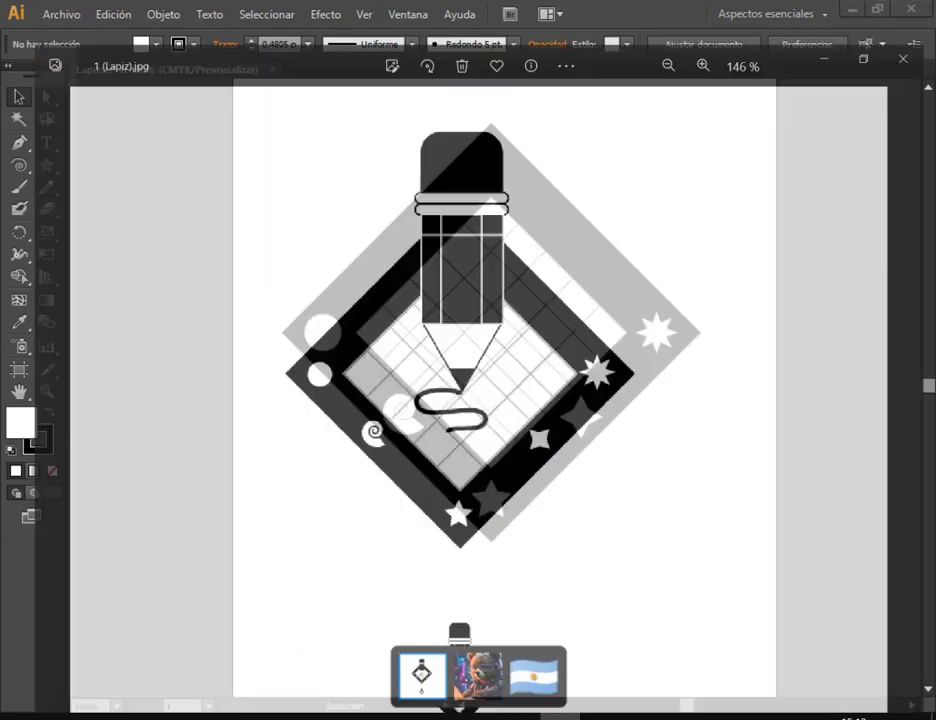
key(alt+Tab)
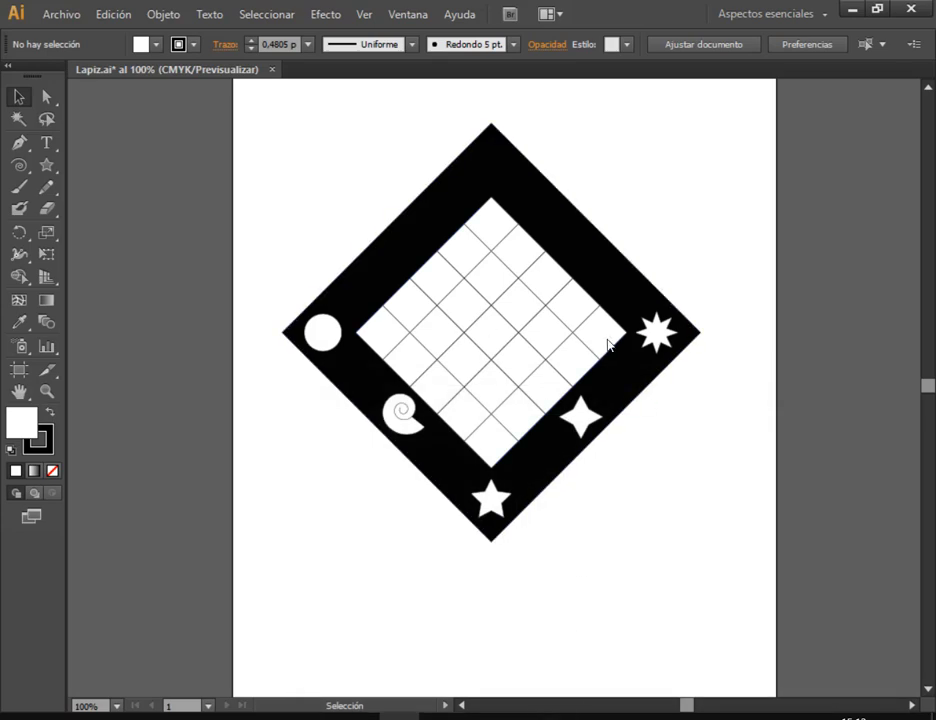
scroll(604, 440, up, 2)
click(573, 400)
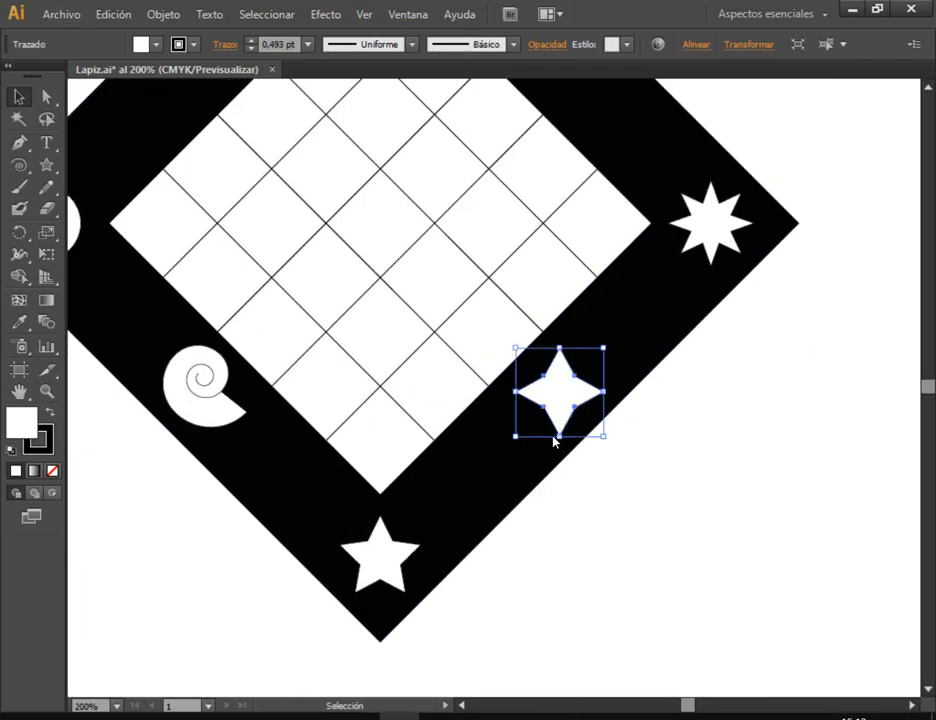
shift+click(389, 564)
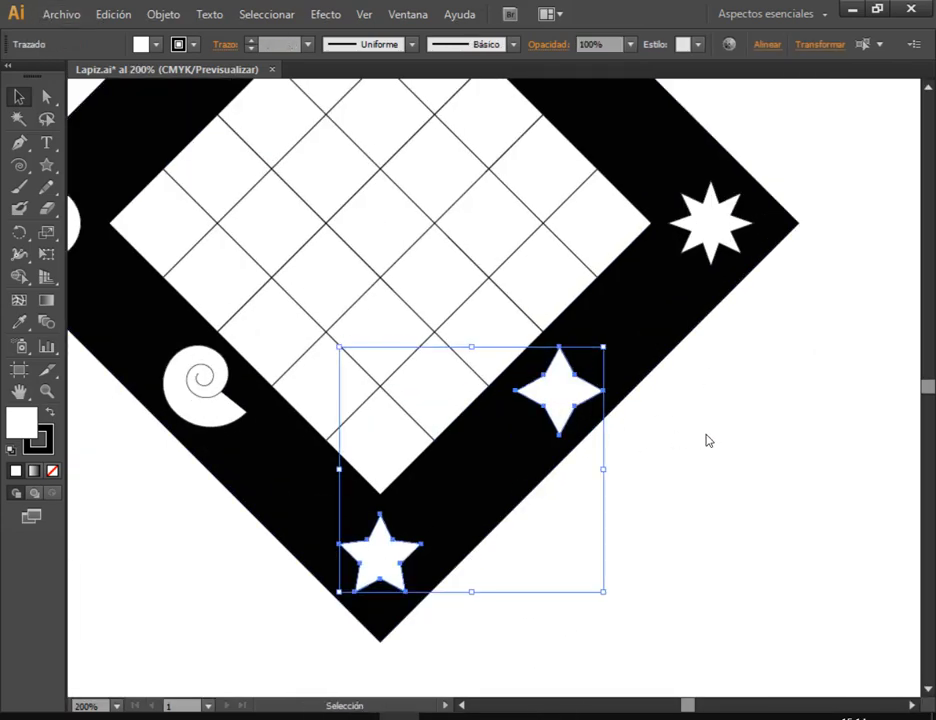
click(577, 390)
drag(603, 436, 603, 428)
click(631, 504)
Shrink the five-pointed star in the frame's bottom corner slightly and proportionally about its centre
click(360, 560)
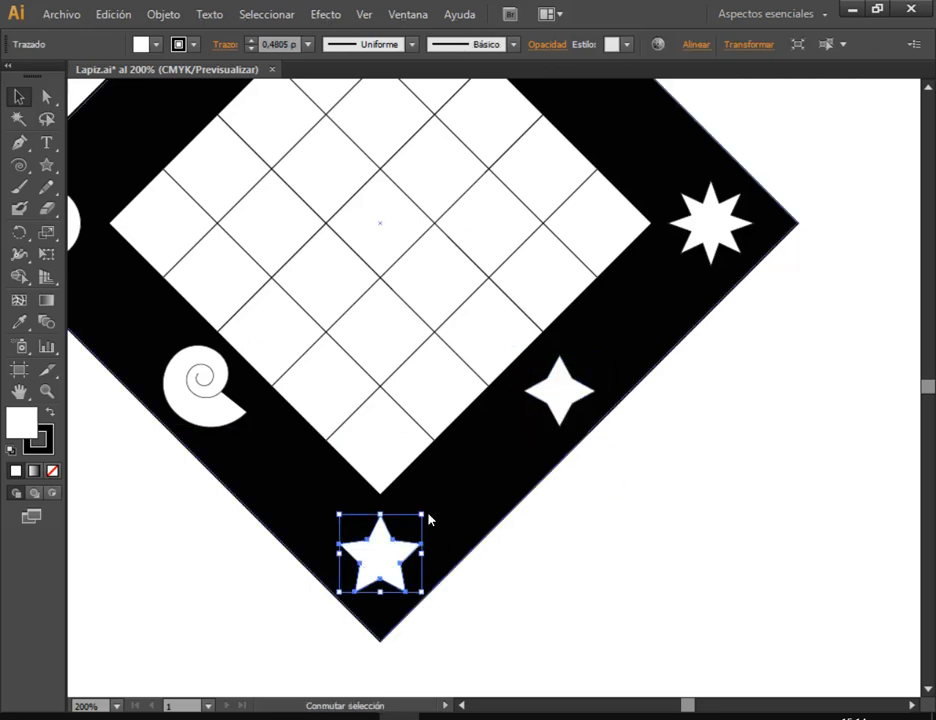
drag(425, 517, 424, 518)
click(625, 560)
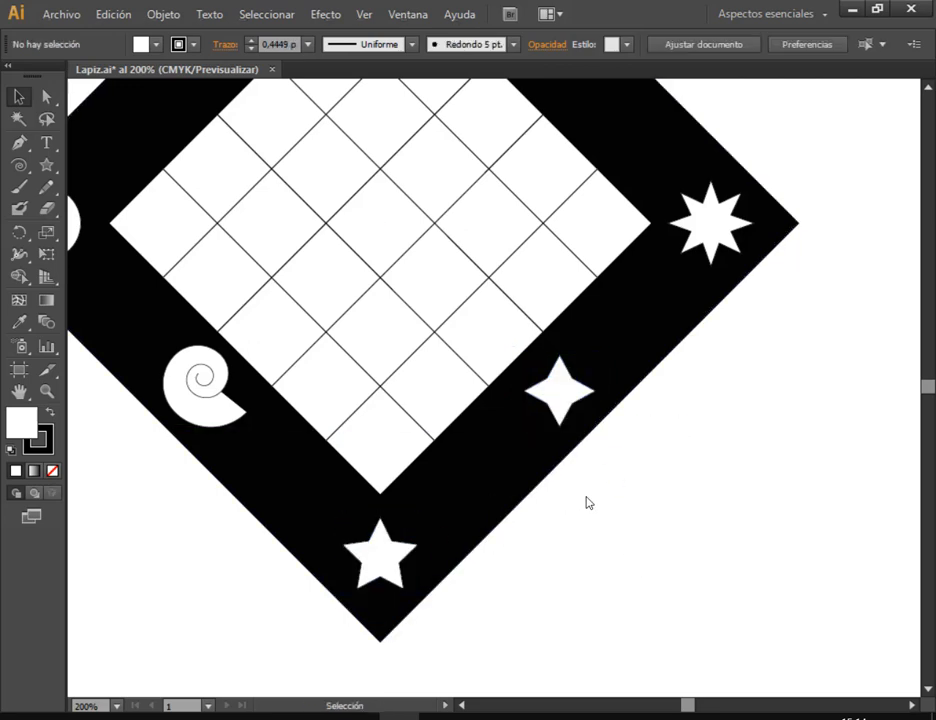
Save the pencil document with its finished star ornaments under its existing name, Lapiz.ai
scroll(590, 498, down, 3)
click(64, 14)
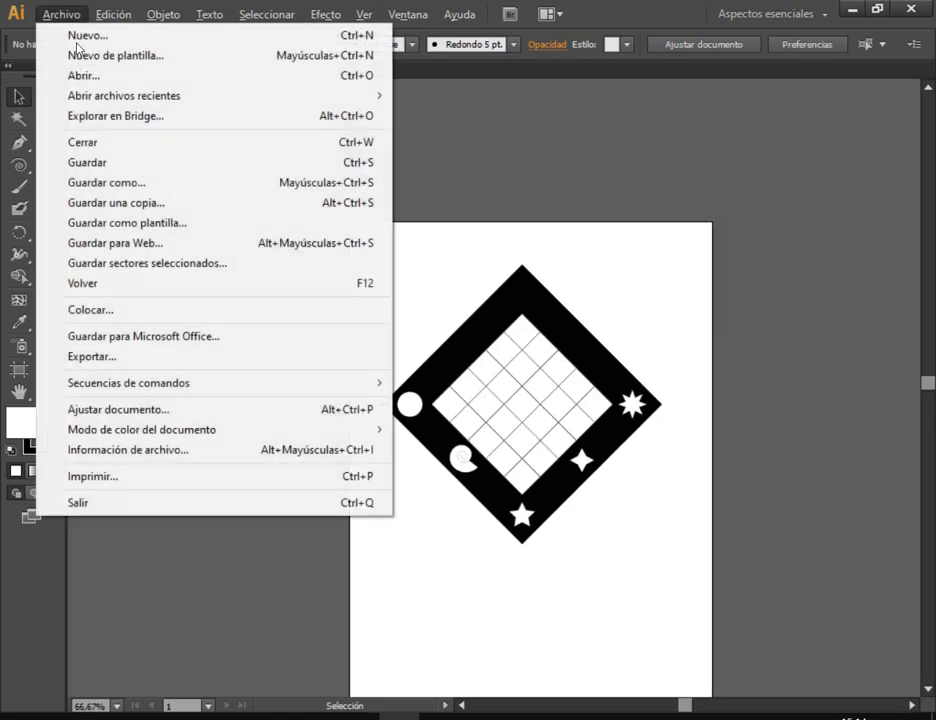
click(121, 164)
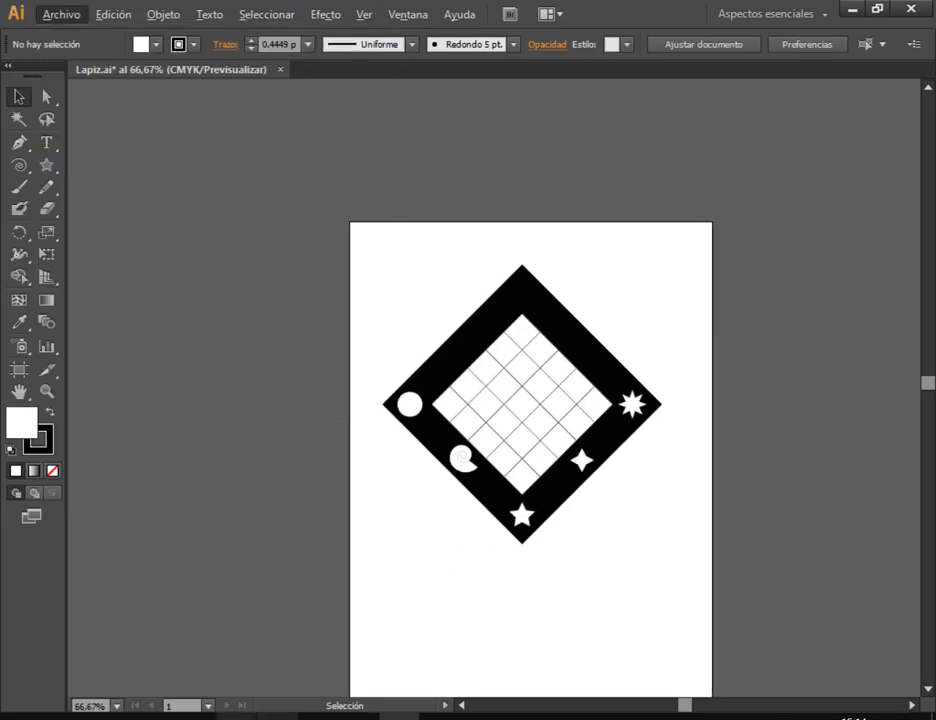
Read the participants' questions in the Google Meet chat and look up the Undo command in Illustrator
mouse_move(240, 716)
click(163, 645)
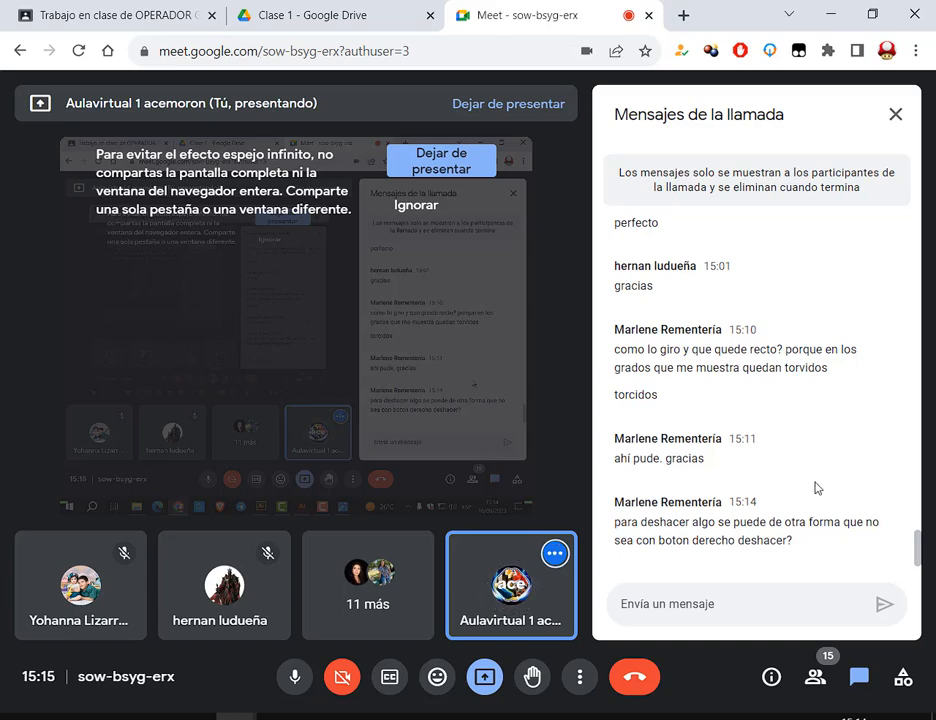
key(alt+Tab)
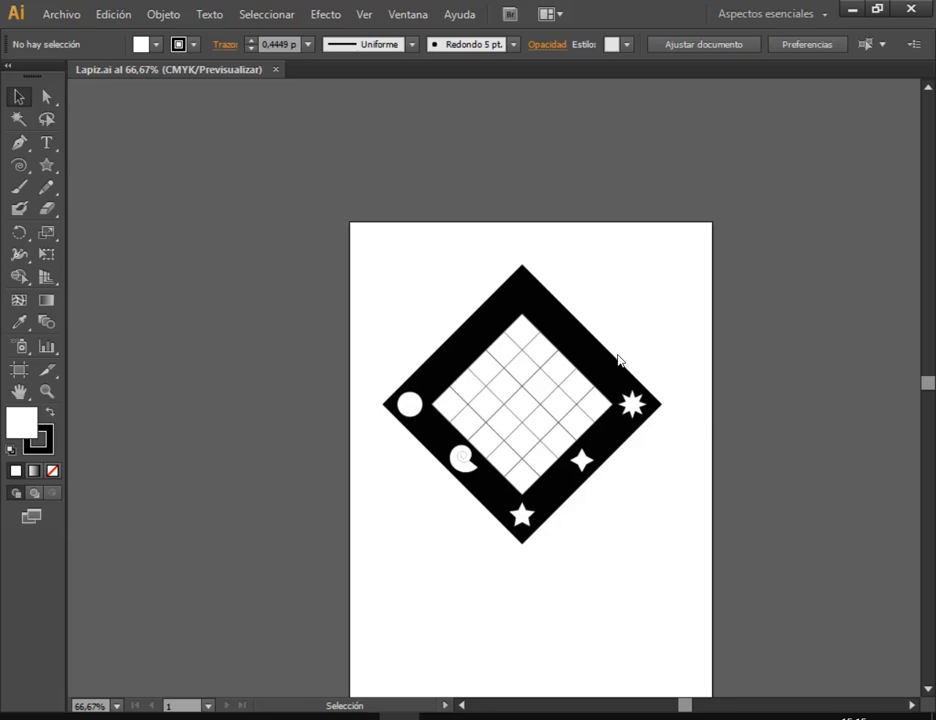
click(108, 22)
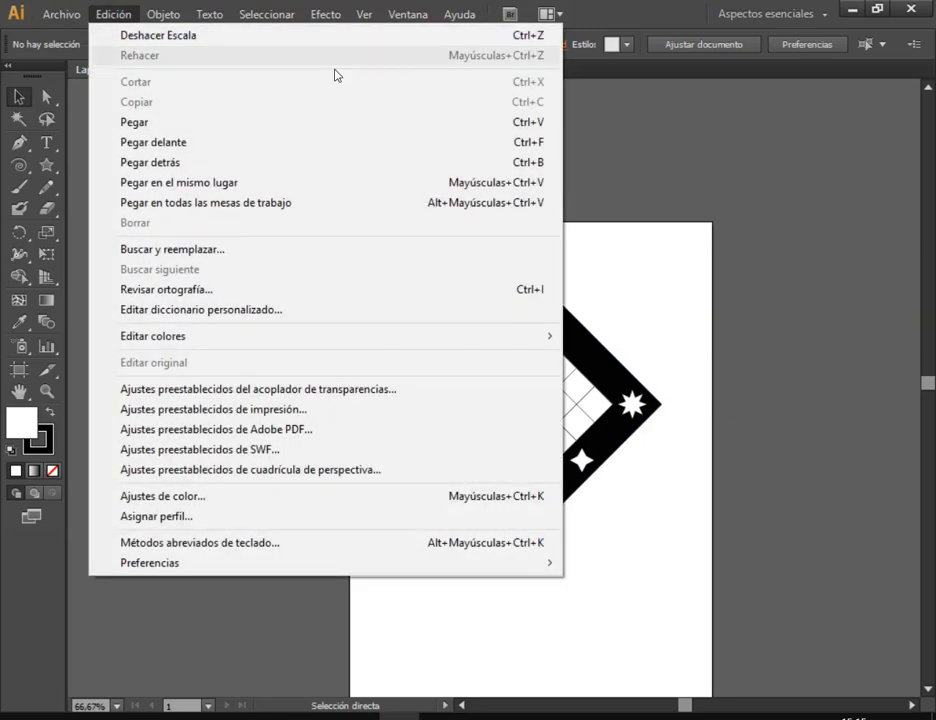
click(650, 334)
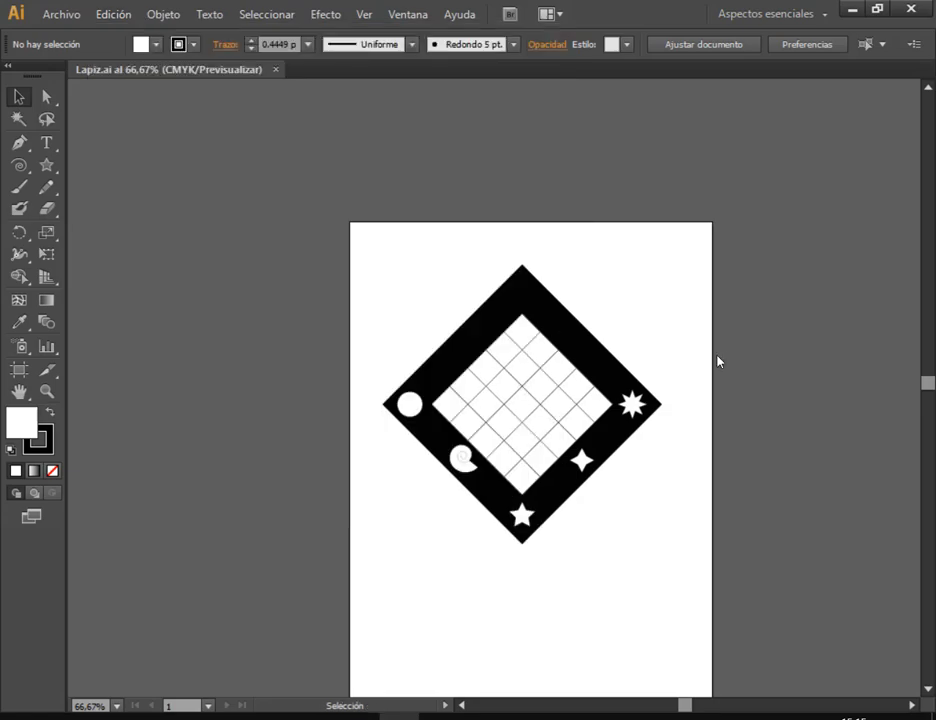
key(alt+Tab)
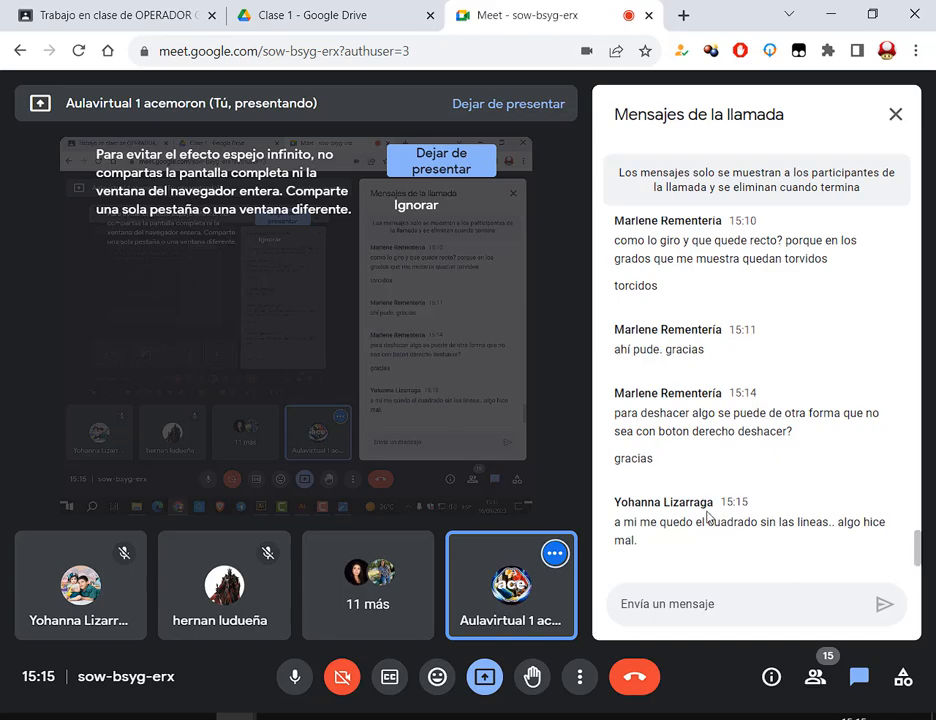
Switch to the Illustrator window with the blank Sin título-1 document and draw a large square near the page's centre
click(480, 717)
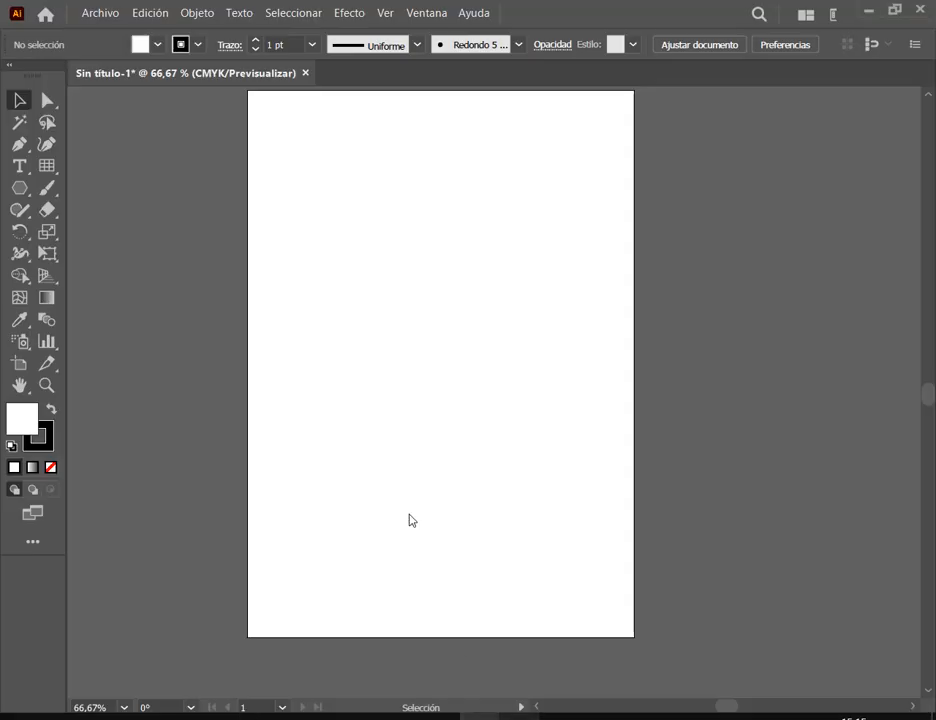
click(20, 187)
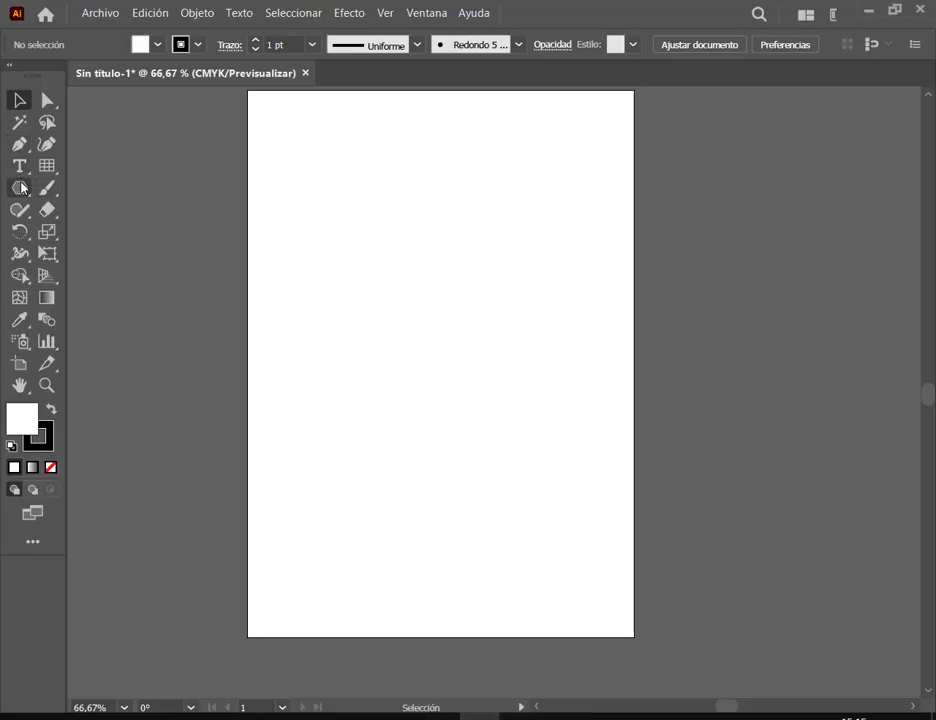
click(133, 187)
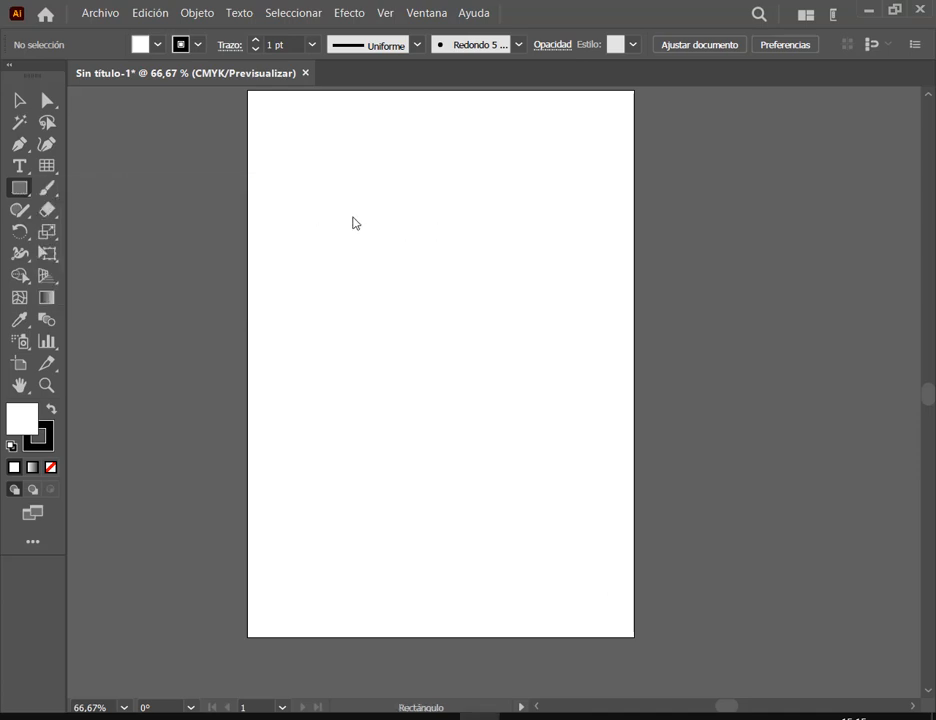
drag(351, 215, 561, 429)
key(v)
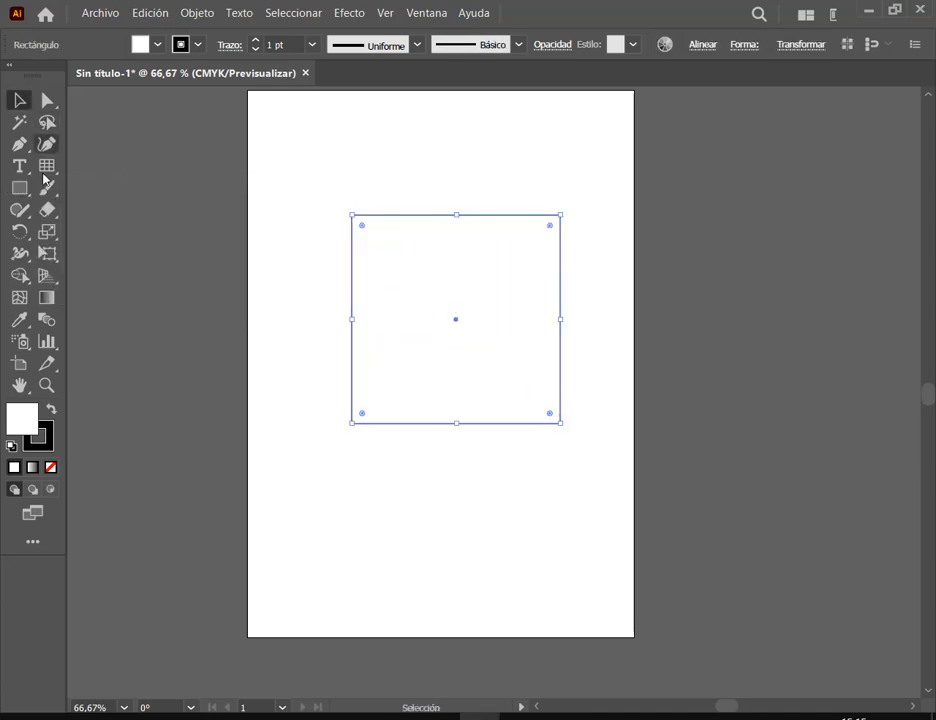
Create a rectangular grid with 4 horizontal and 4 vertical dividers below the square, keeping the default size
click(46, 168)
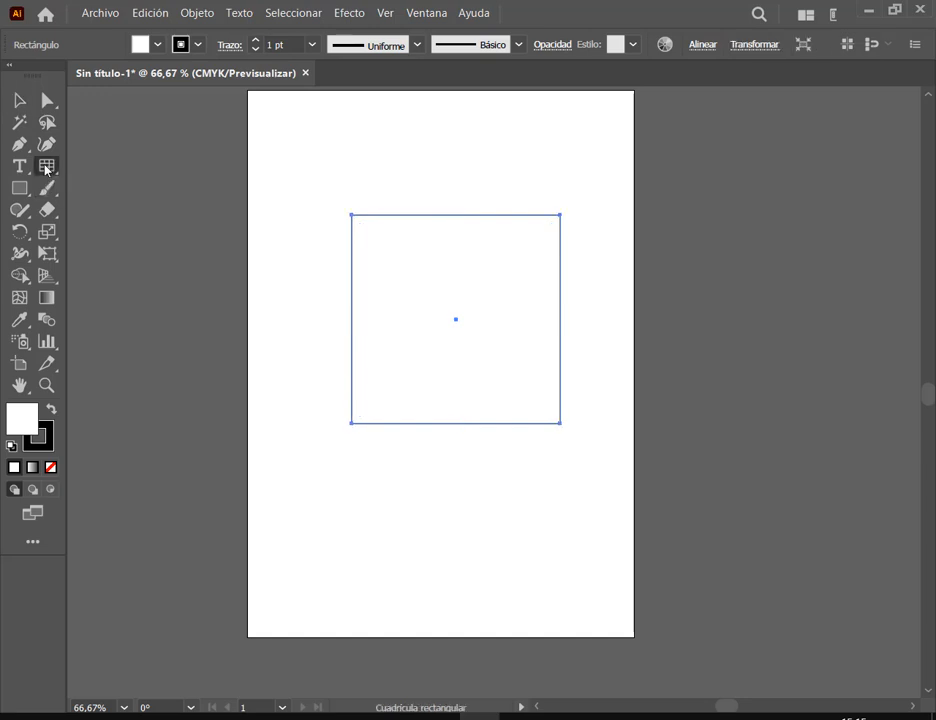
click(366, 478)
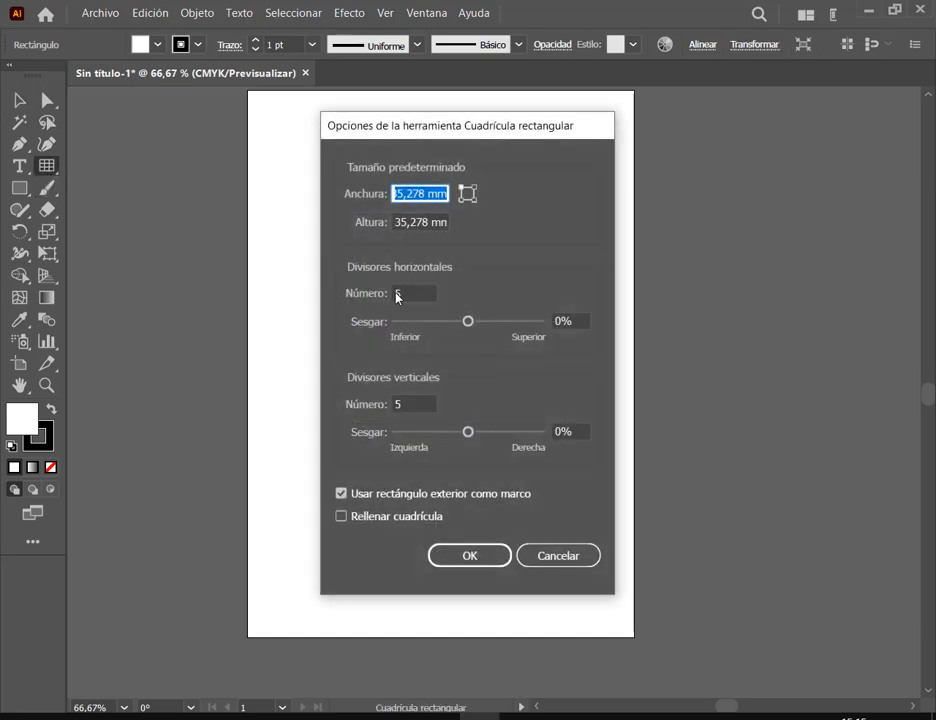
click(399, 293)
text(4)
key(Tab)
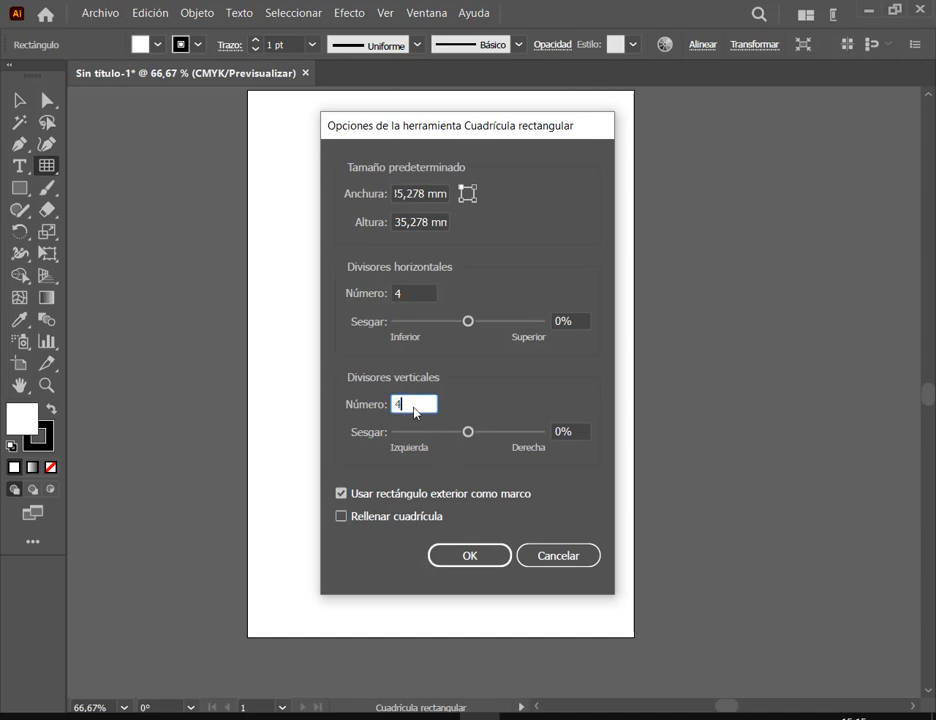
text(4)
click(469, 555)
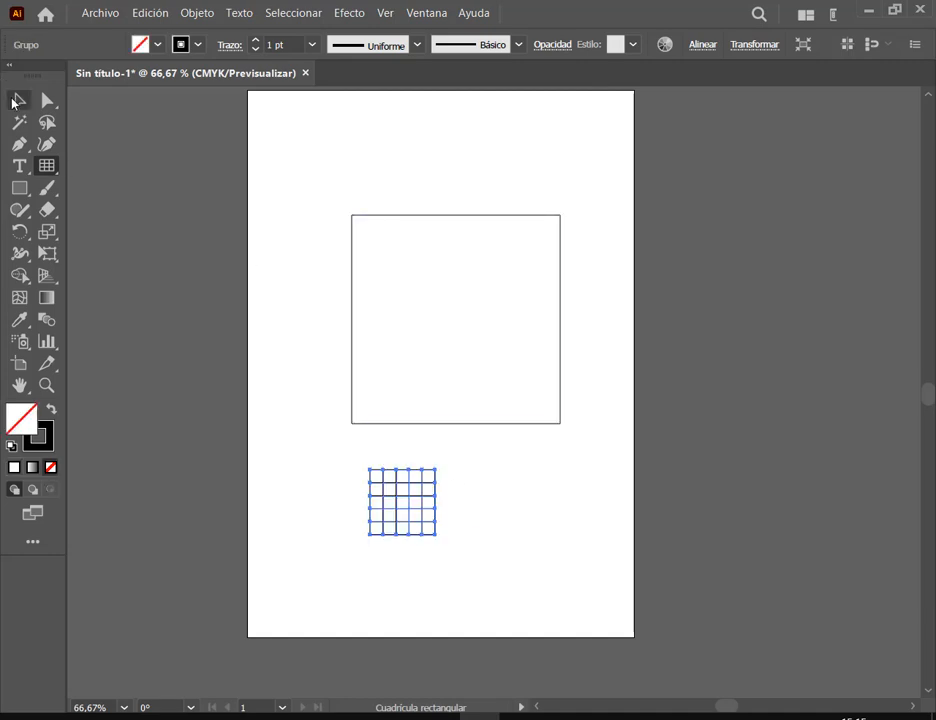
Enlarge the grid proportionally from its lower-right corner until it nearly reaches the page's bottom edge
click(19, 100)
click(274, 461)
click(397, 501)
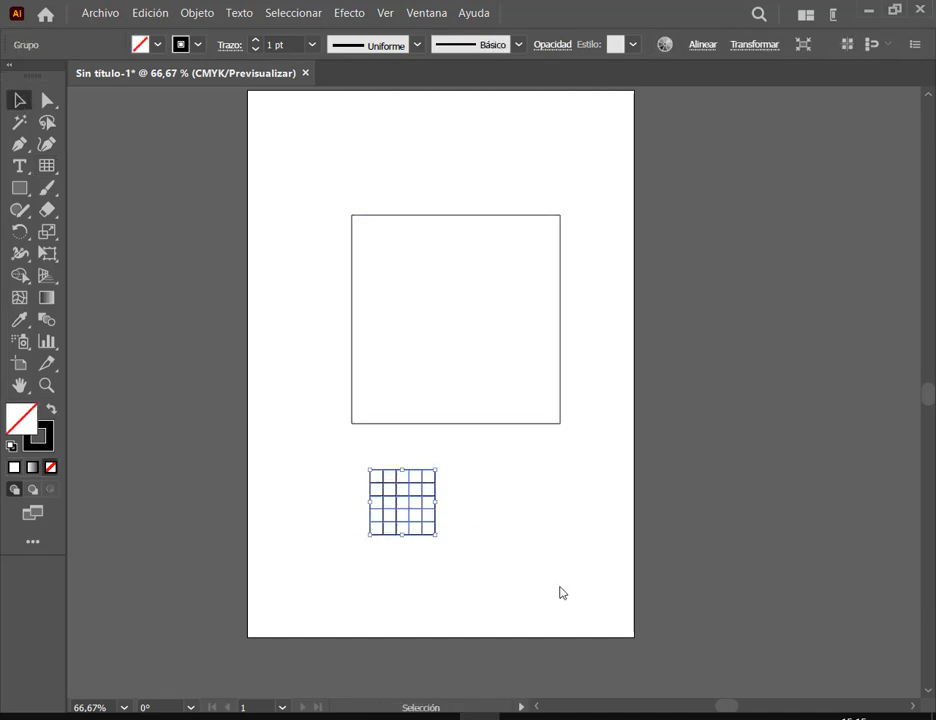
click(556, 593)
click(430, 505)
drag(441, 541, 535, 632)
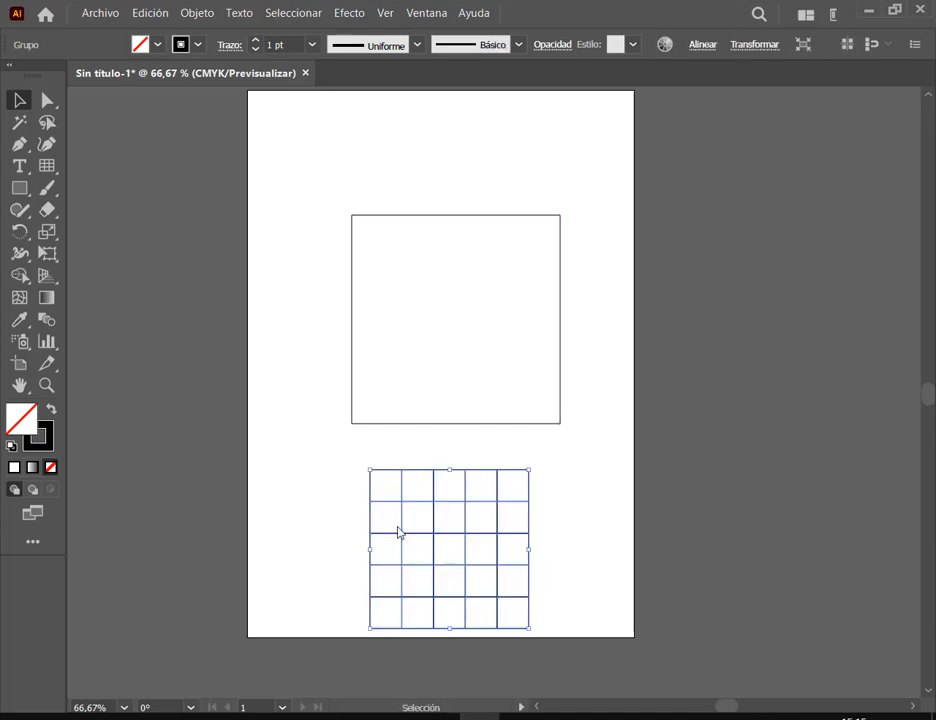
Move the large square slightly up and to the left, and fill it with black (000000)
click(457, 251)
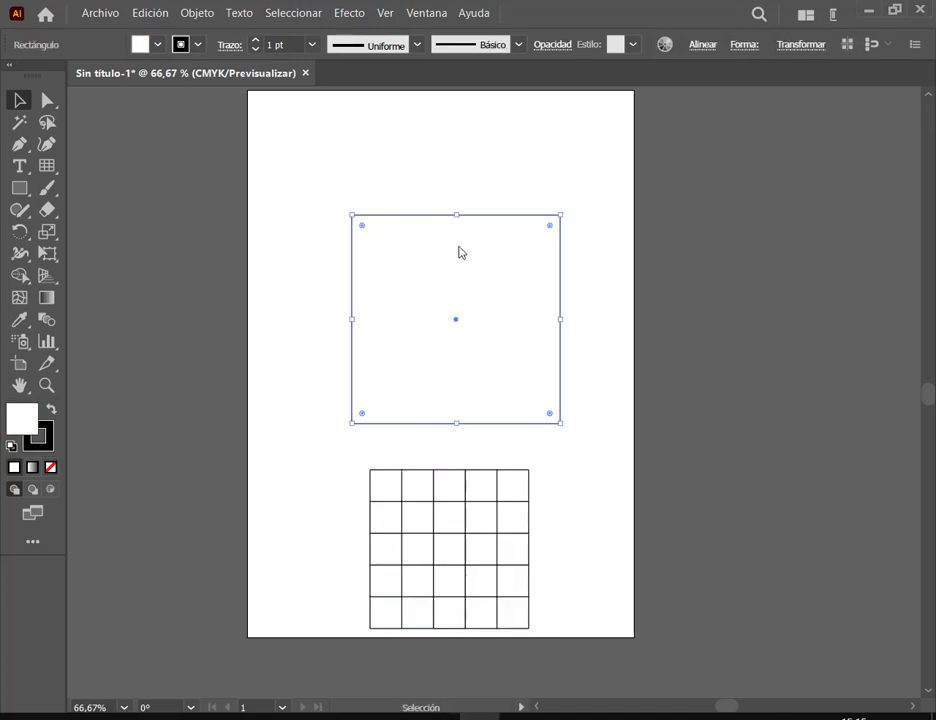
drag(520, 311, 505, 292)
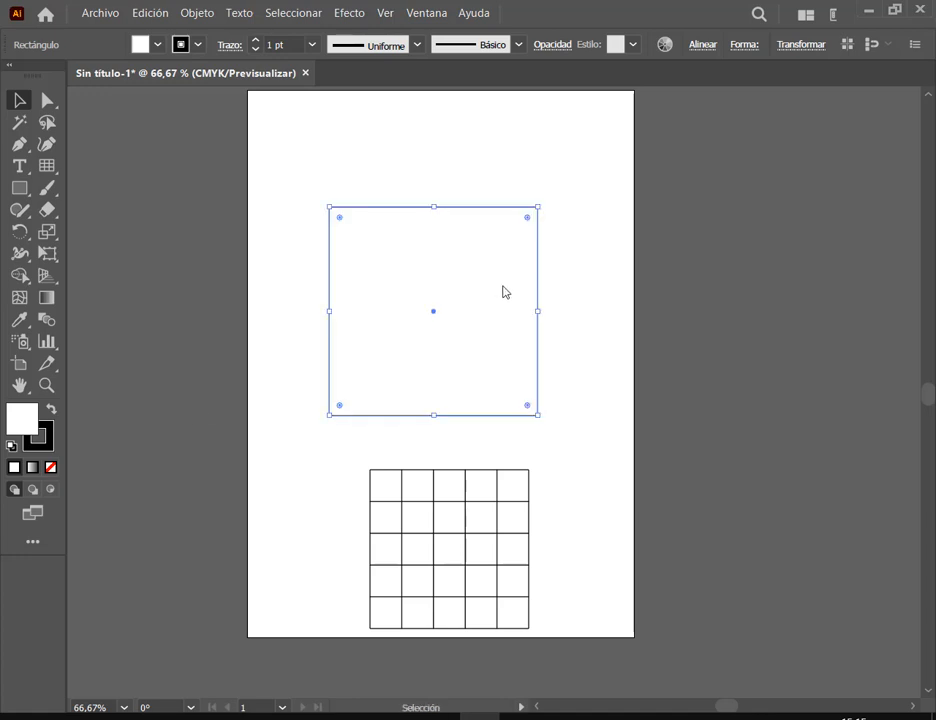
double_click(33, 425)
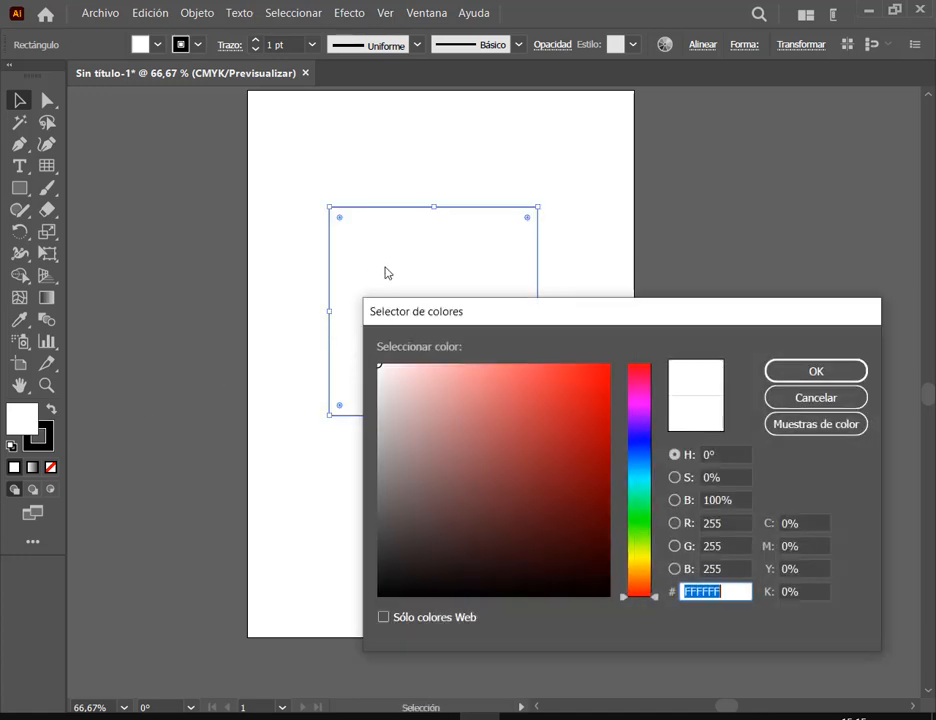
drag(391, 522, 363, 620)
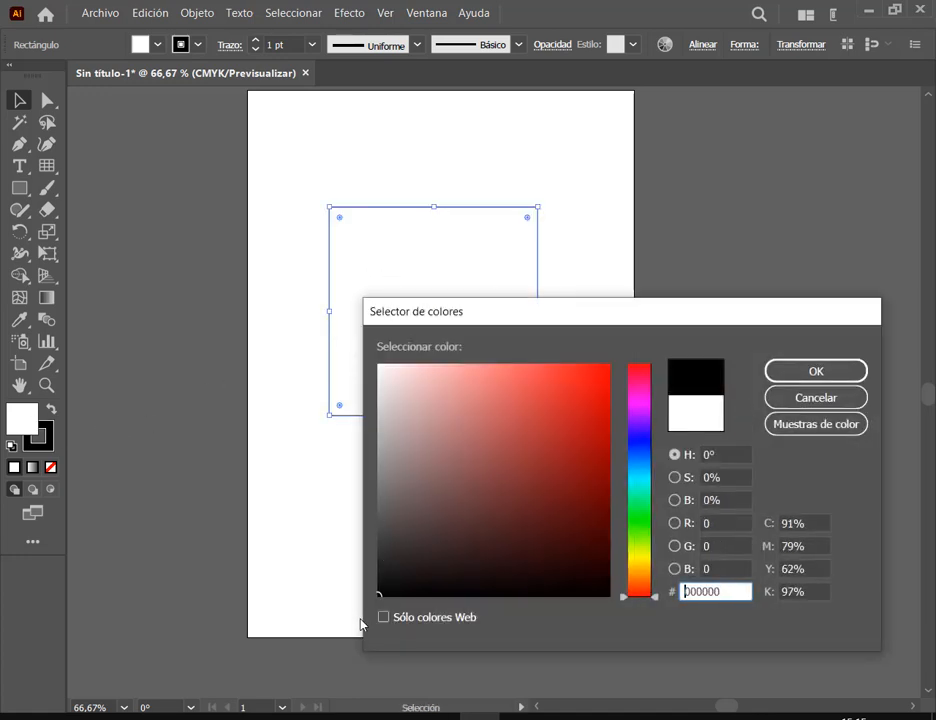
click(835, 373)
click(466, 443)
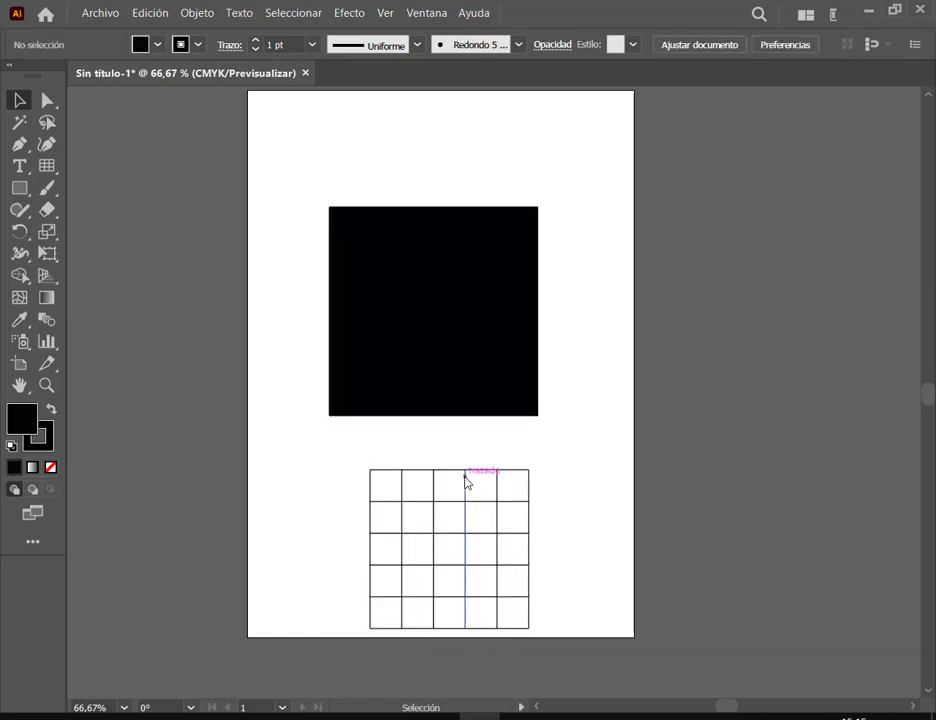
Fill the grid with white and move it onto the black square, centred to leave an even black border
drag(465, 482, 433, 244)
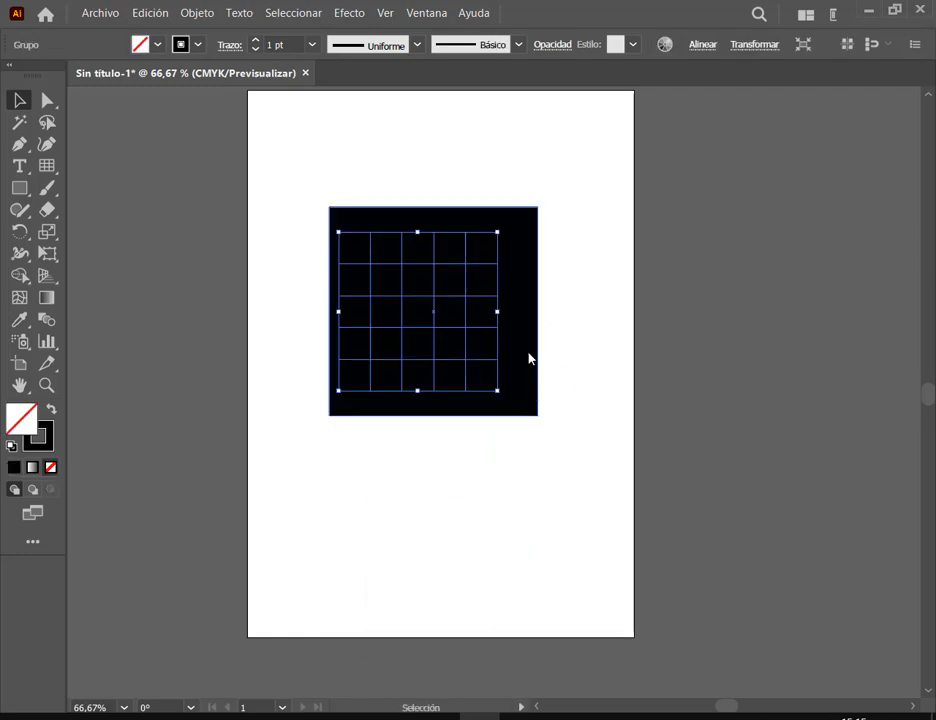
key(ctrl+z)
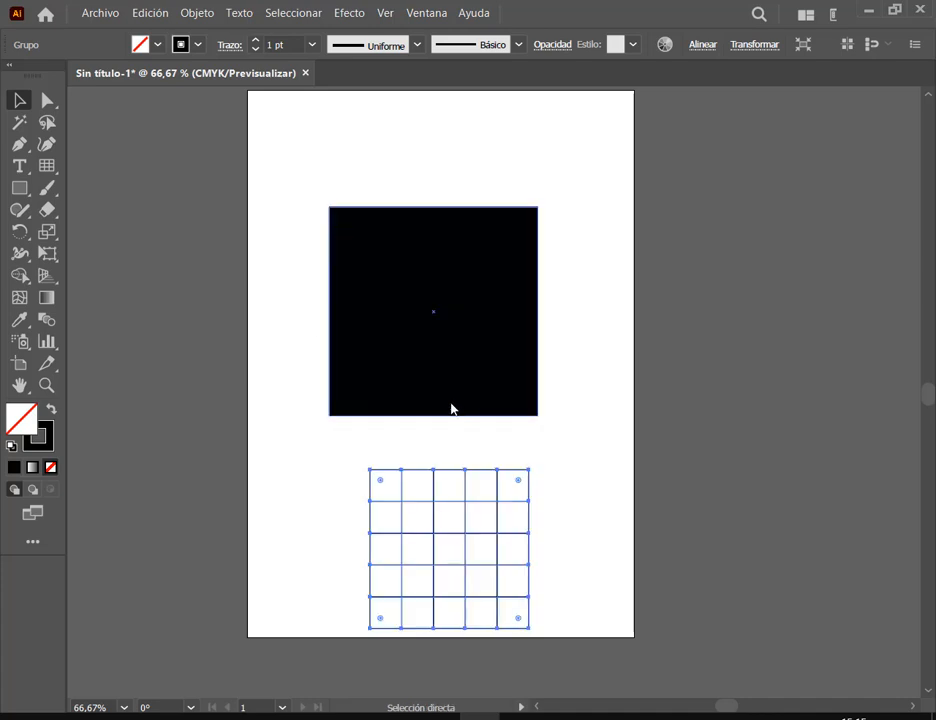
click(157, 46)
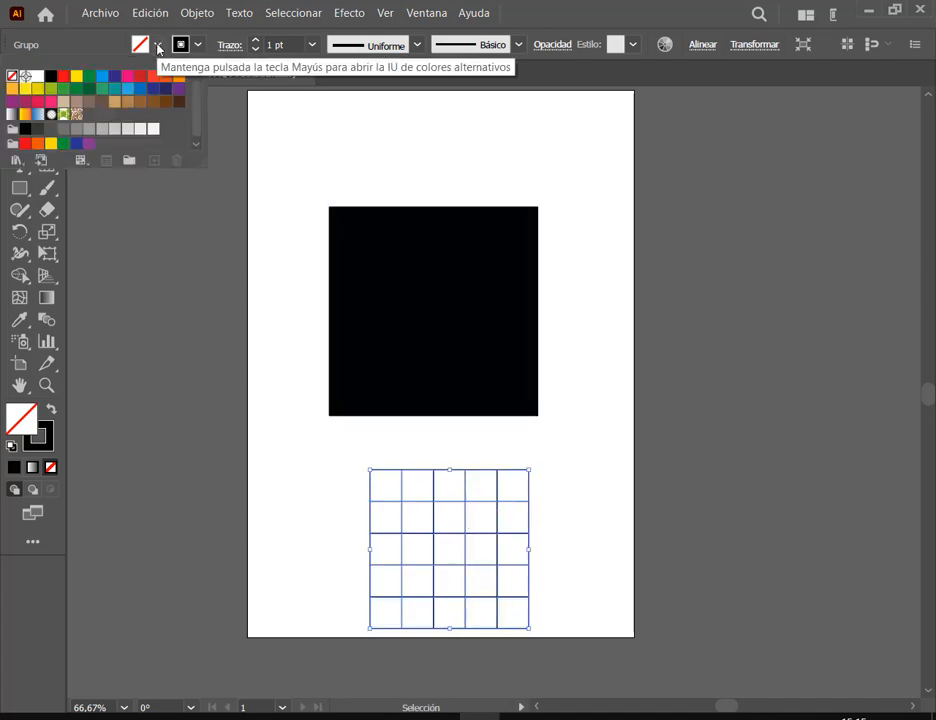
click(38, 76)
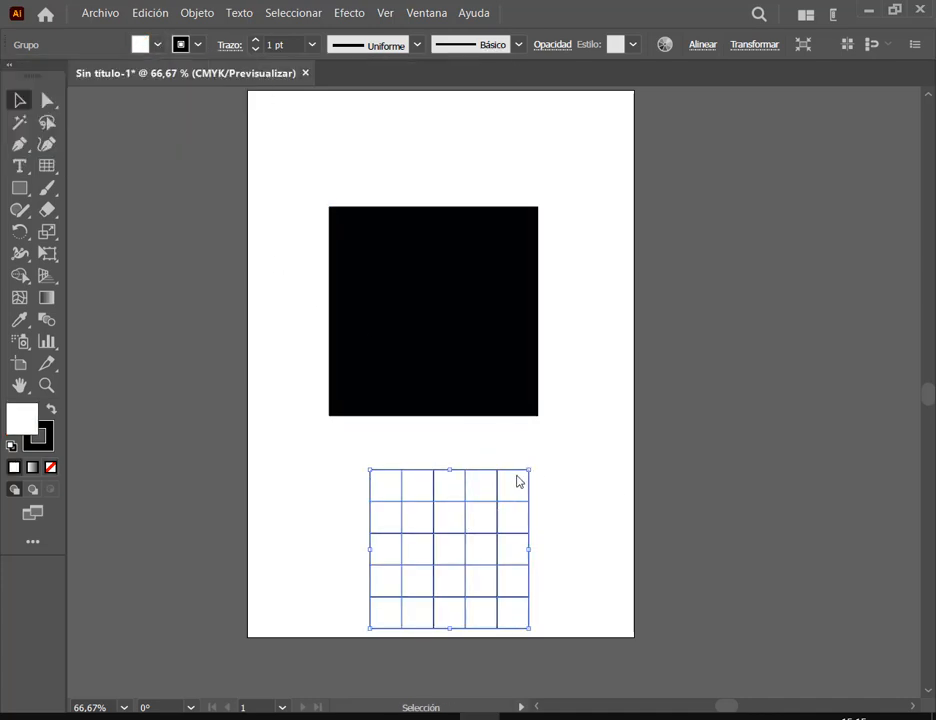
drag(497, 485, 480, 247)
click(564, 531)
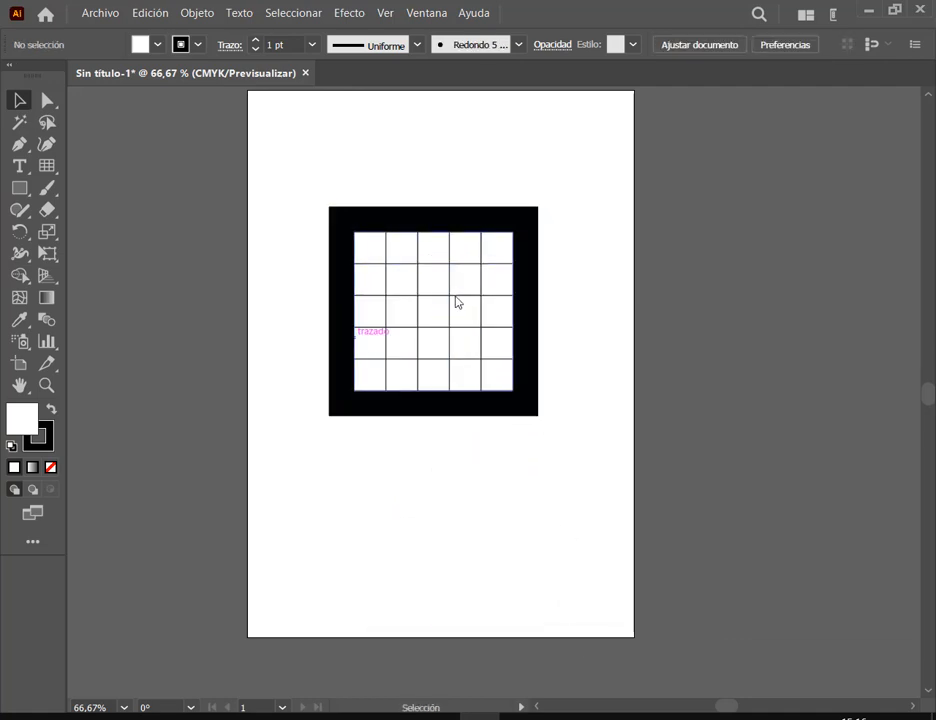
Check the Google Meet chat for new questions and inspect the grid and black square in Illustrator
mouse_move(236, 716)
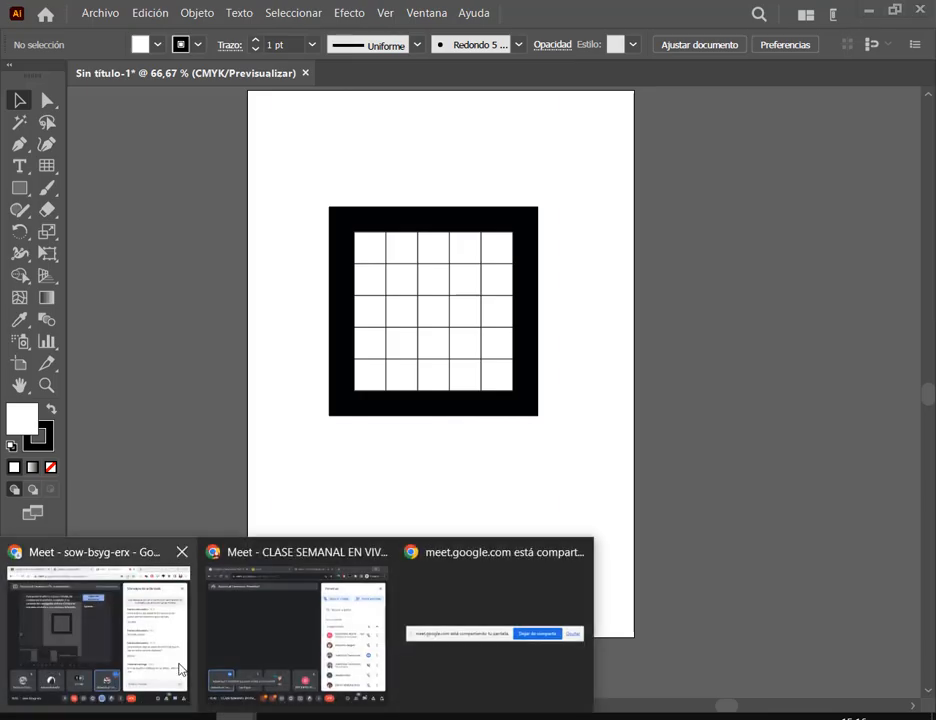
click(181, 669)
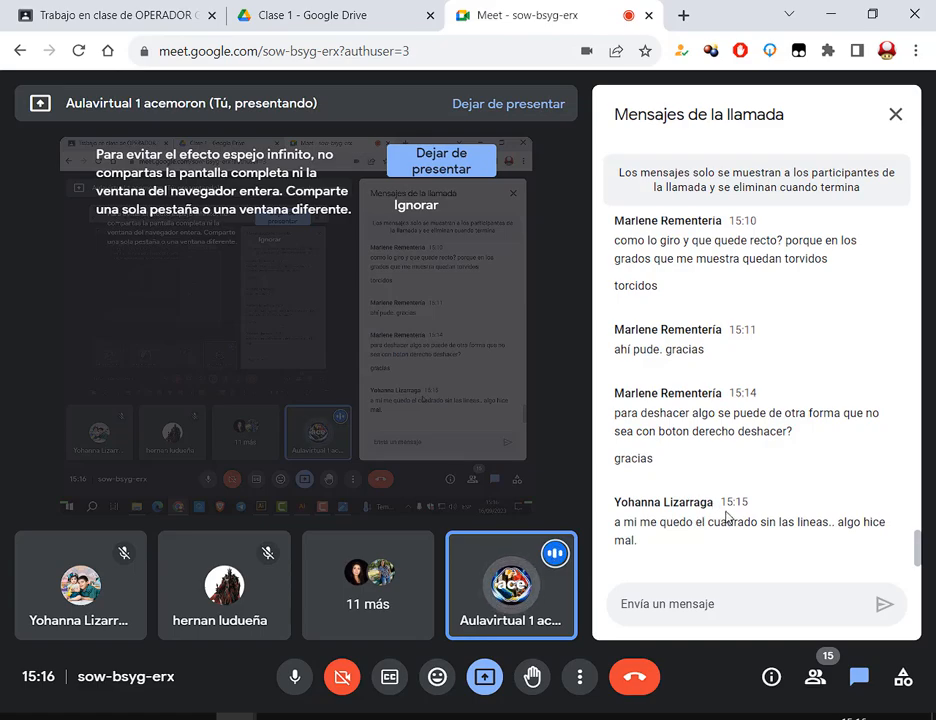
click(480, 717)
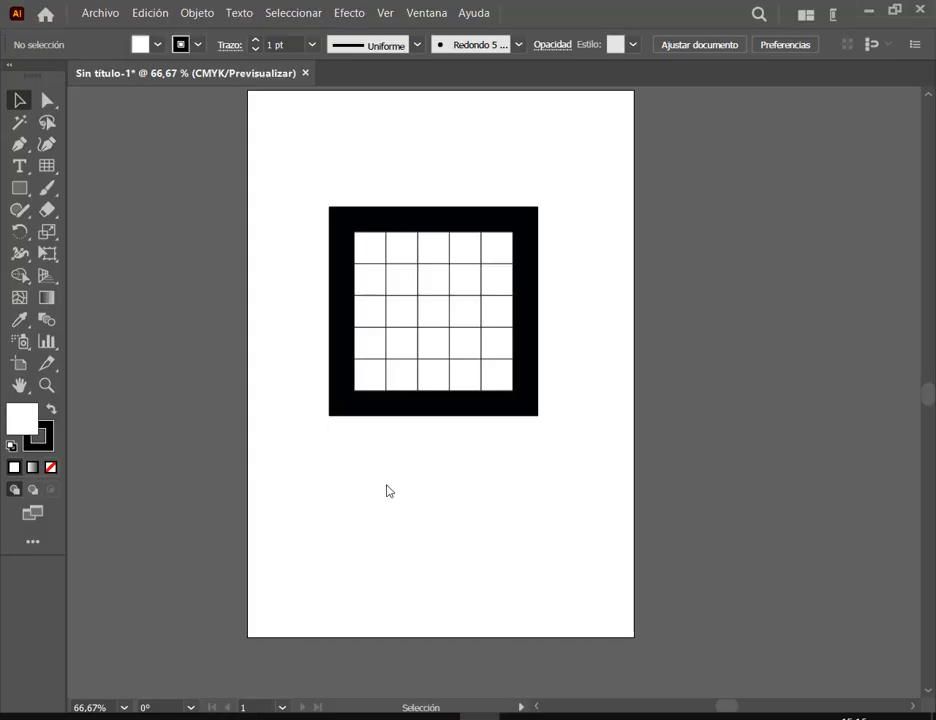
click(428, 355)
click(534, 262)
click(560, 240)
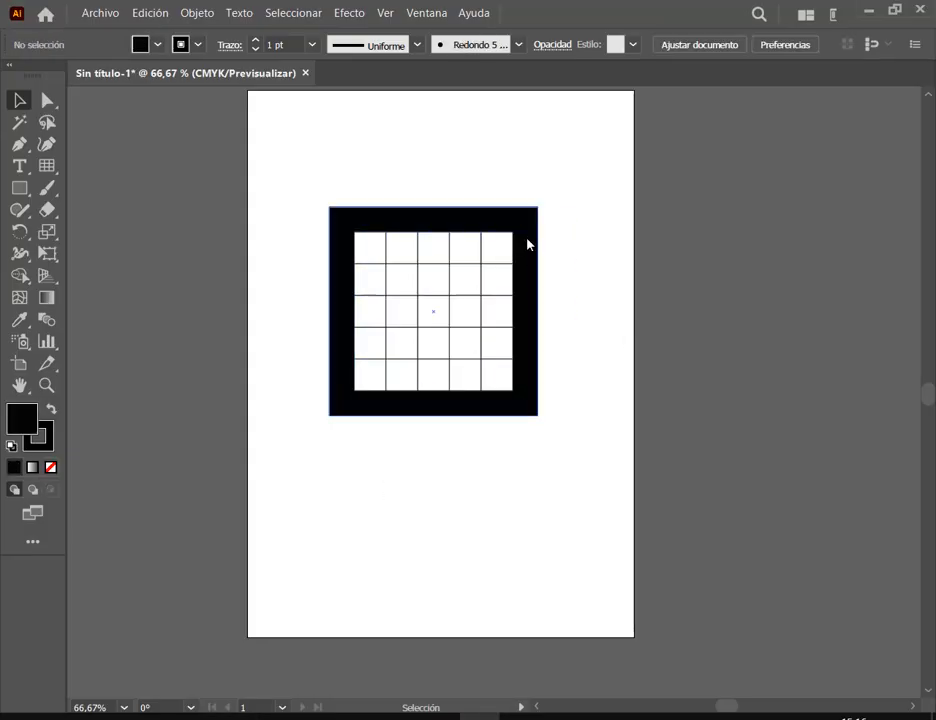
mouse_move(230, 717)
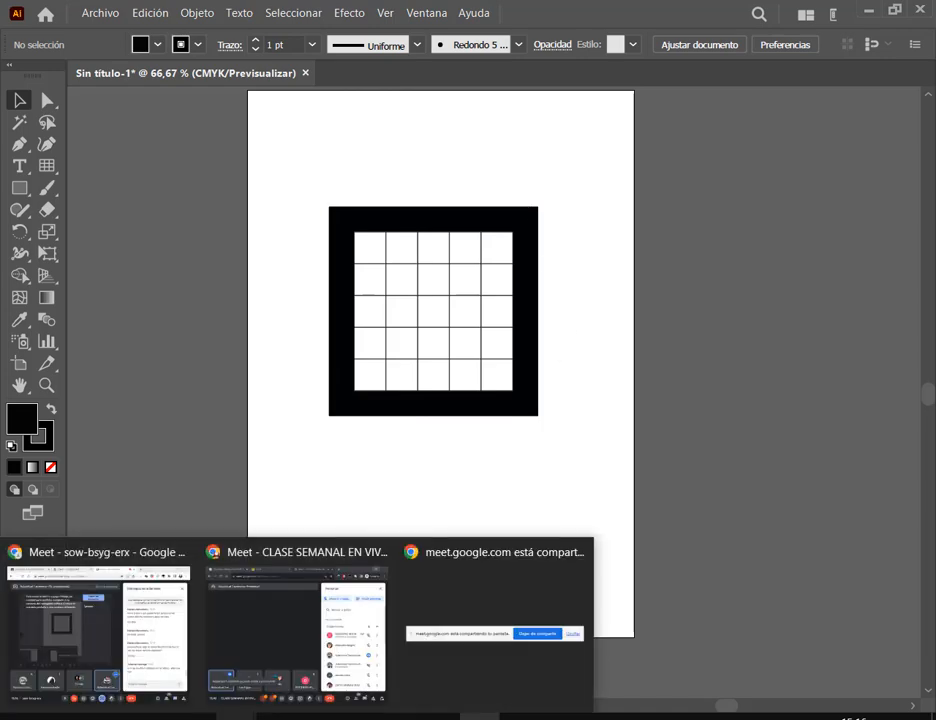
click(152, 610)
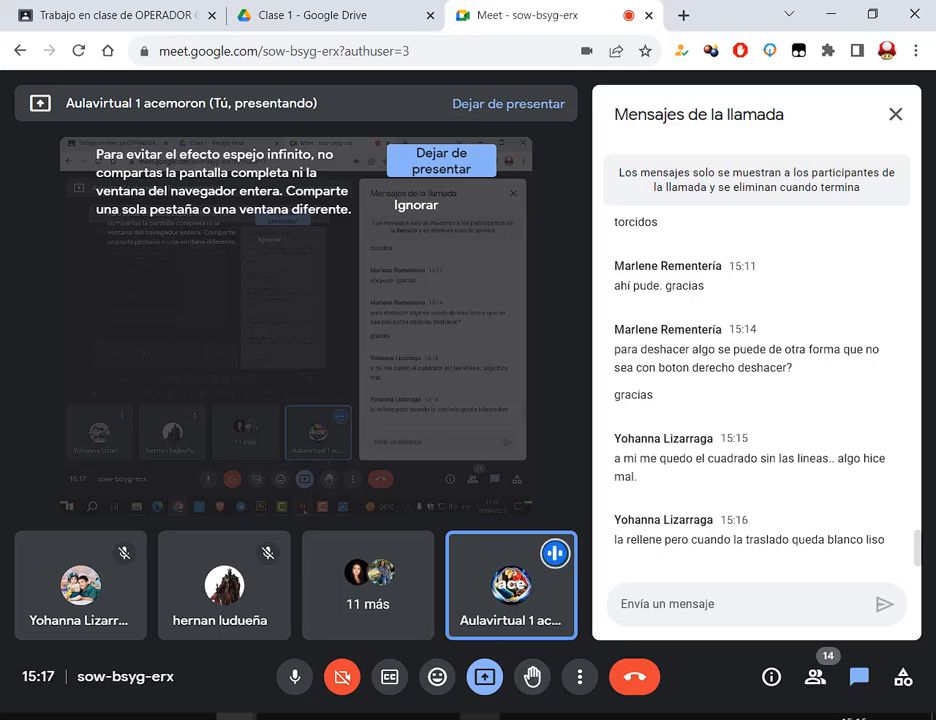
Switch to Illustrator and move the white grid off the black square to just below it
click(480, 717)
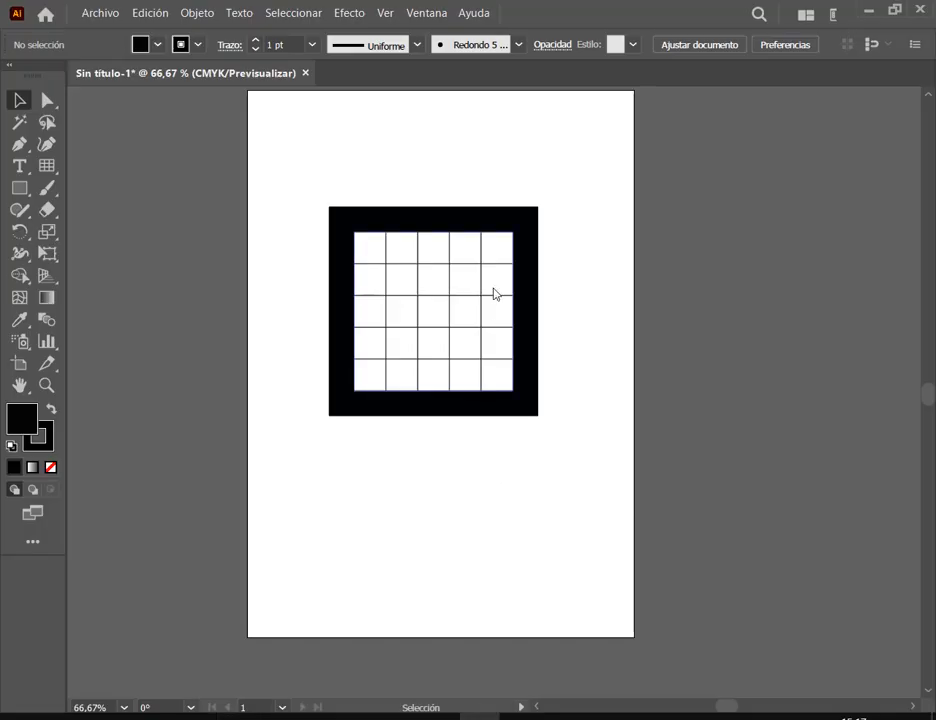
drag(494, 293, 502, 493)
click(587, 497)
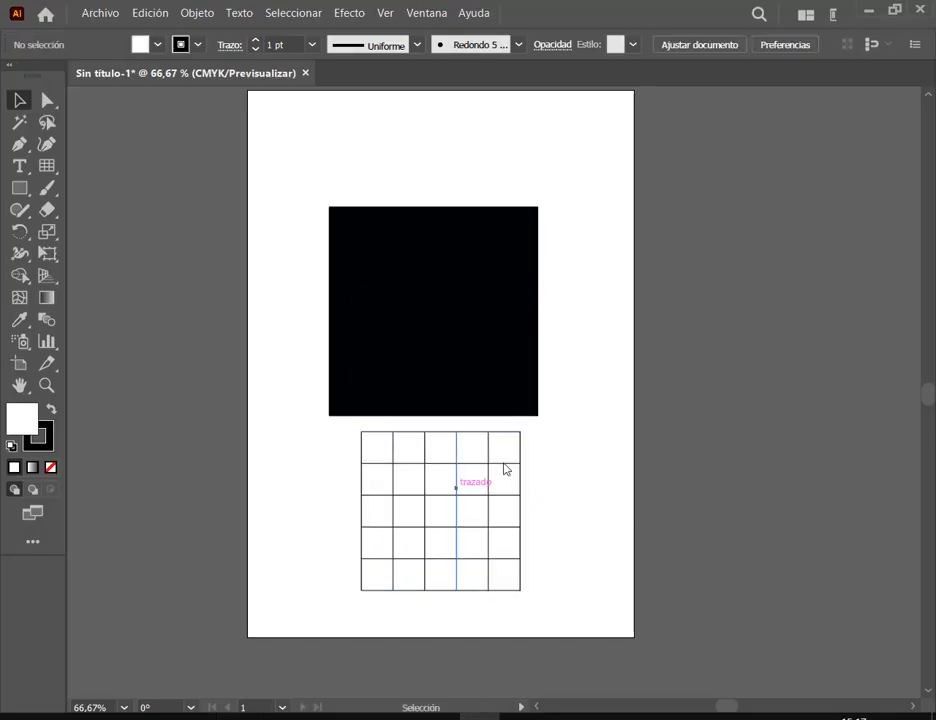
mouse_move(236, 717)
click(524, 600)
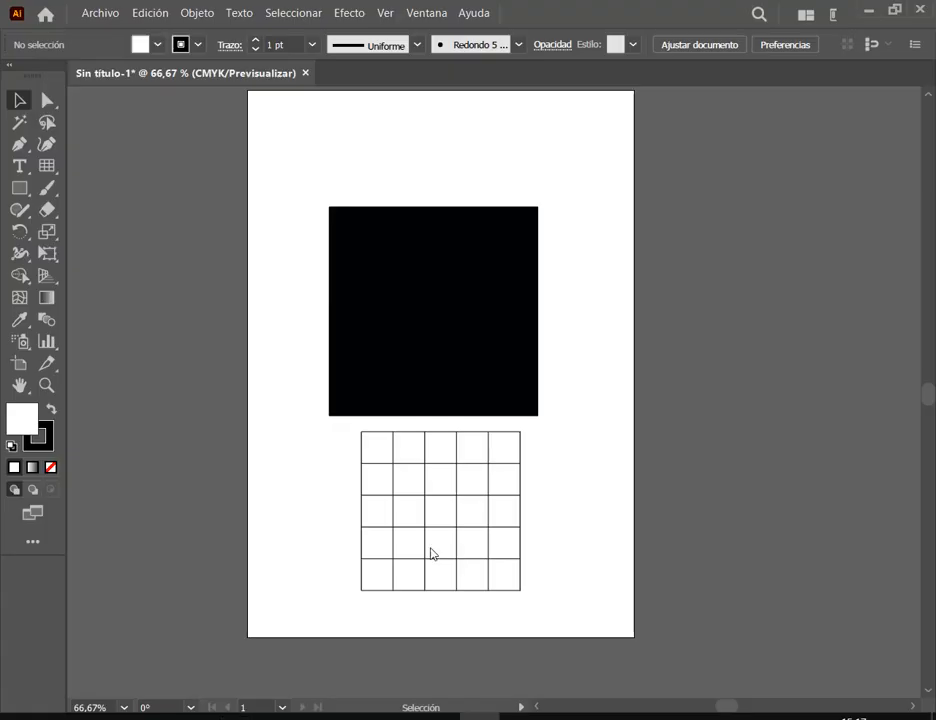
Switch to the Google Meet call and read the latest chat messages about the grid's lines
key(alt+Tab)
click(481, 249)
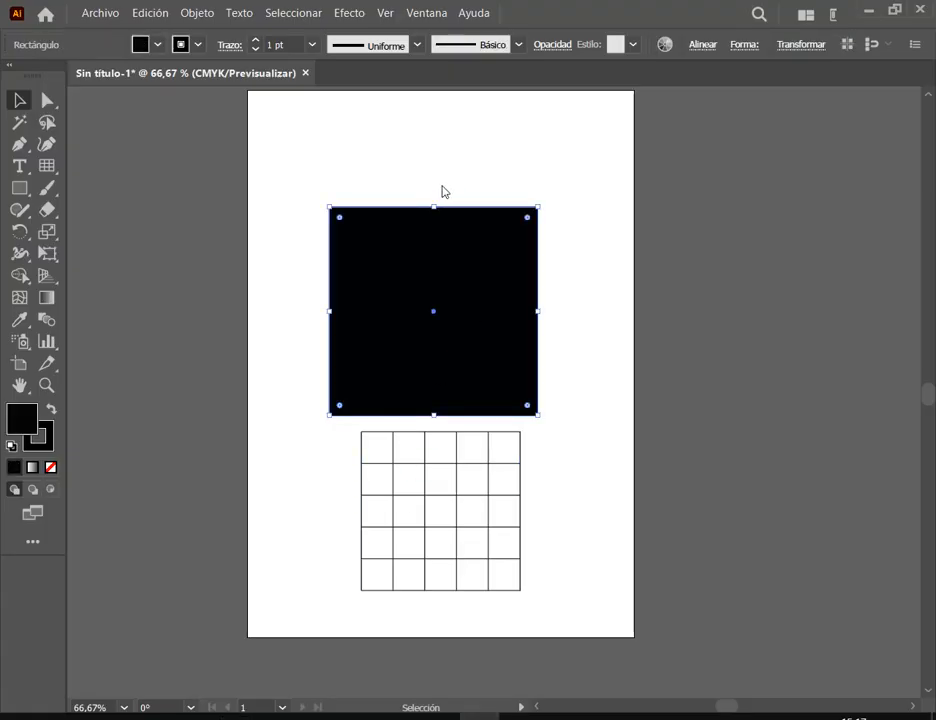
mouse_move(236, 716)
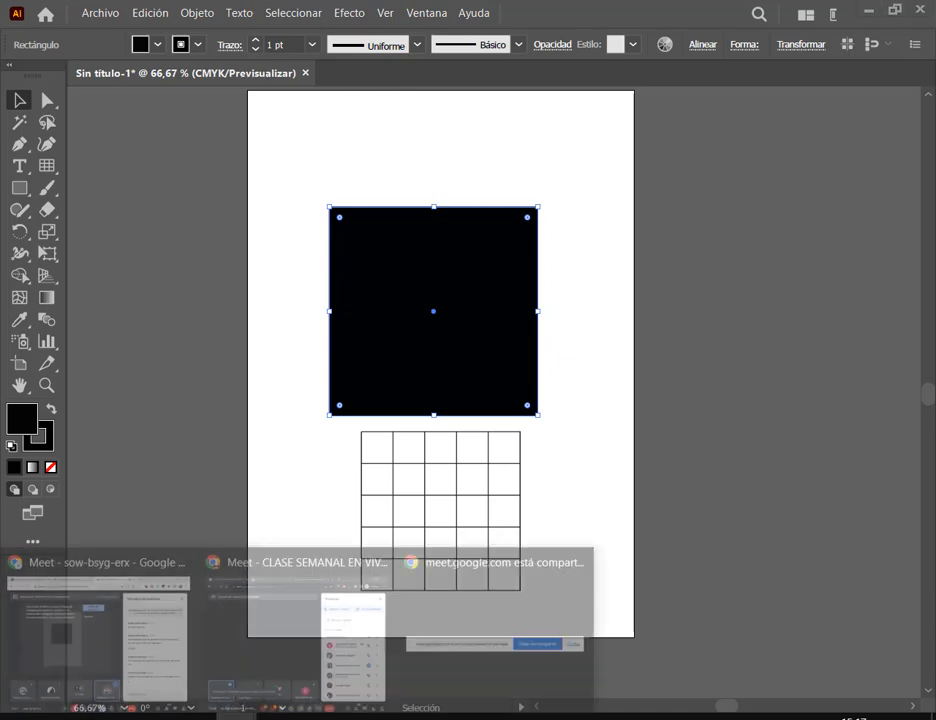
click(123, 614)
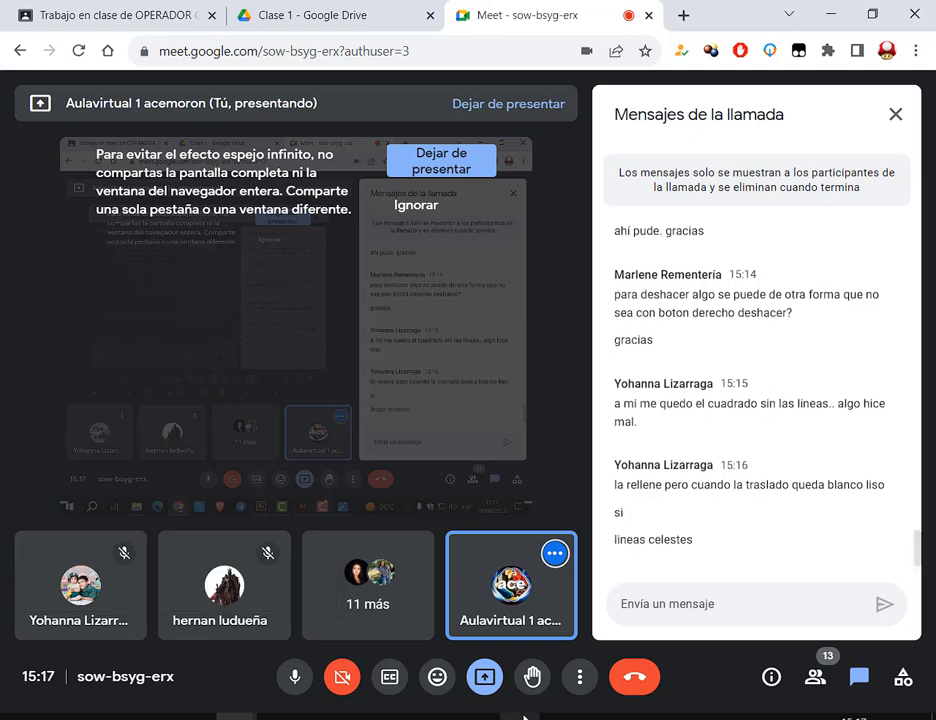
mouse_move(523, 717)
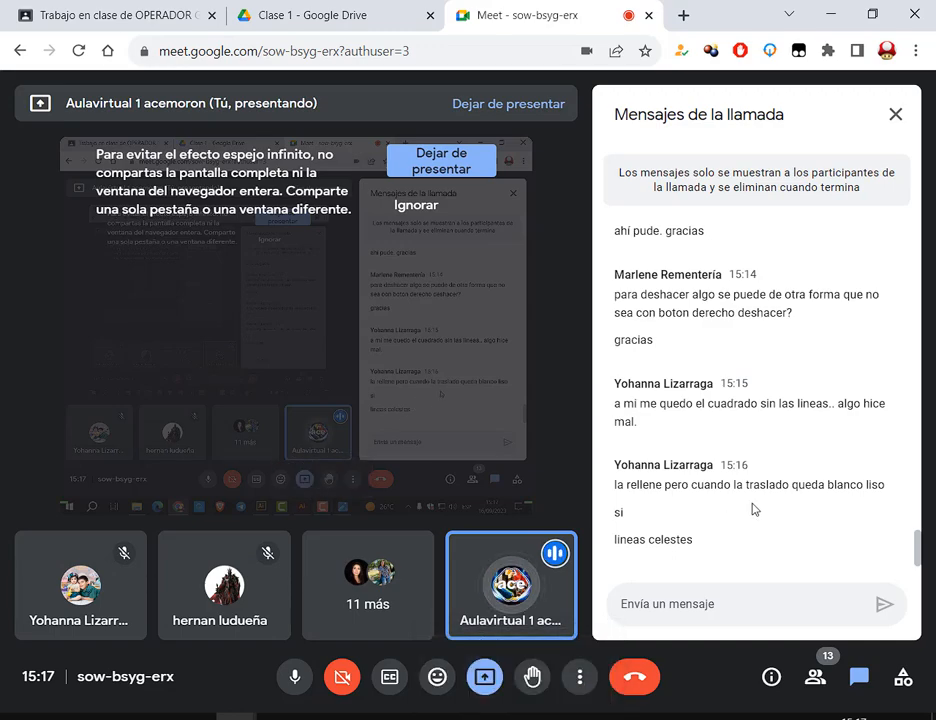
Switch to Illustrator and move the white grid back onto the black square, centred with an even black border
click(508, 716)
click(437, 533)
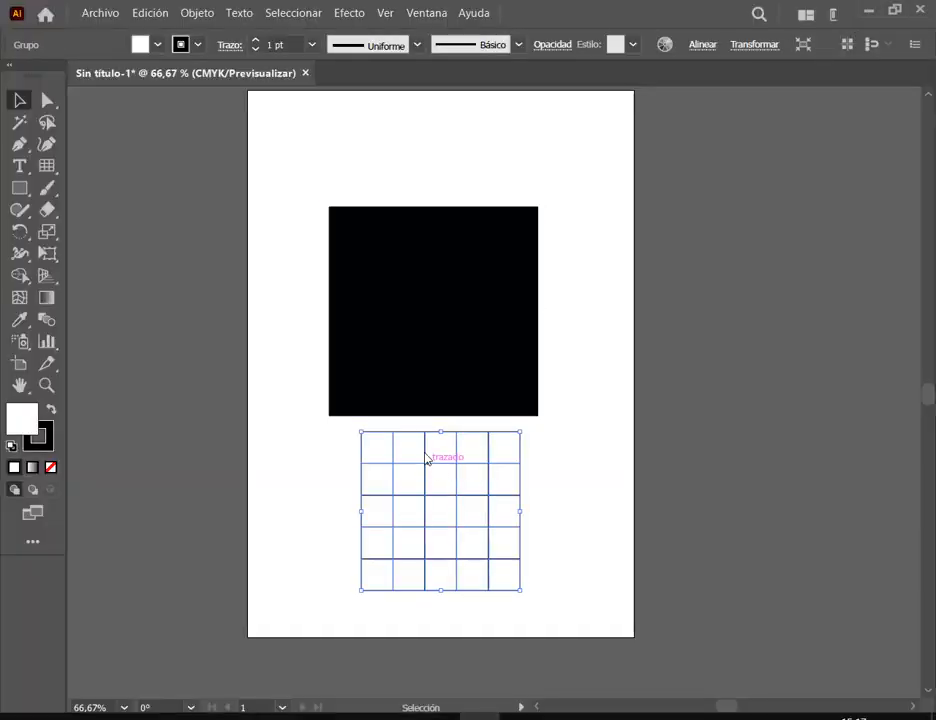
drag(433, 489, 426, 292)
click(456, 440)
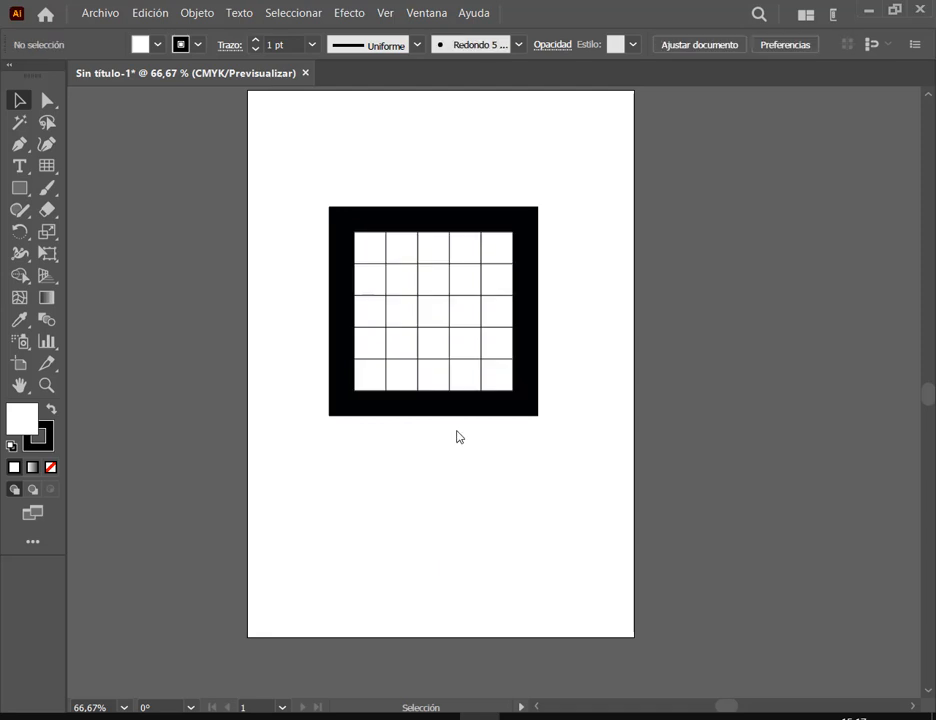
Inspect the stroke and fill colours of the grid on the black square
click(400, 272)
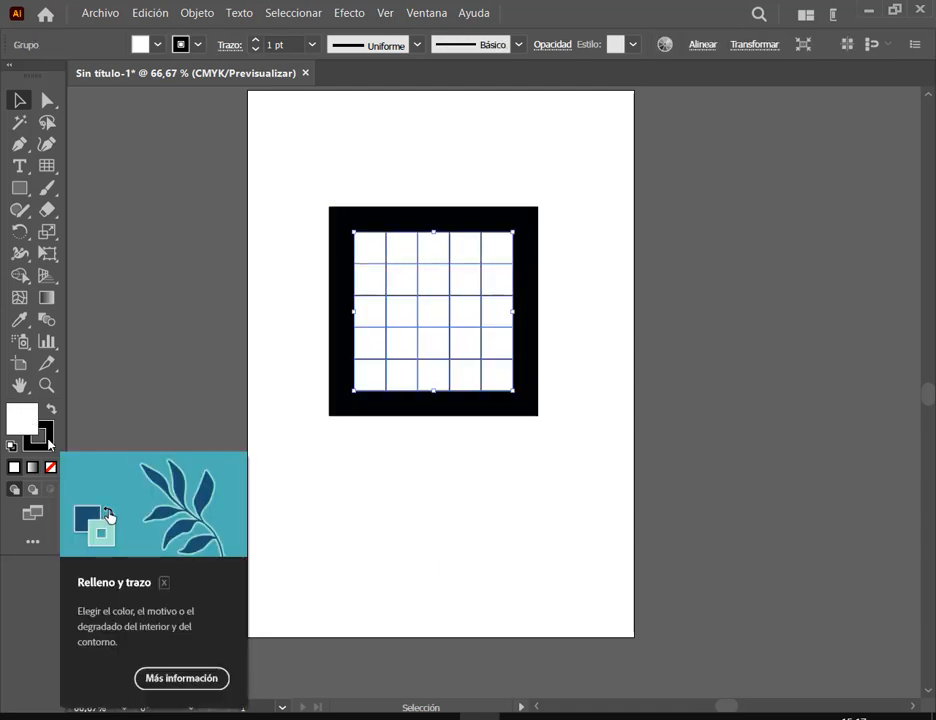
click(25, 436)
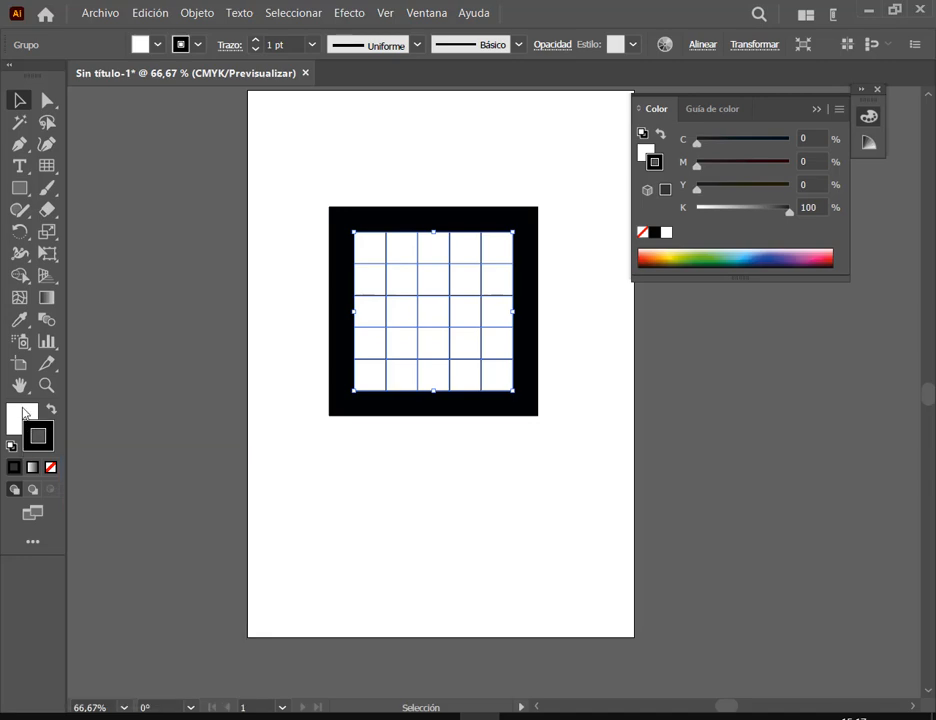
click(36, 424)
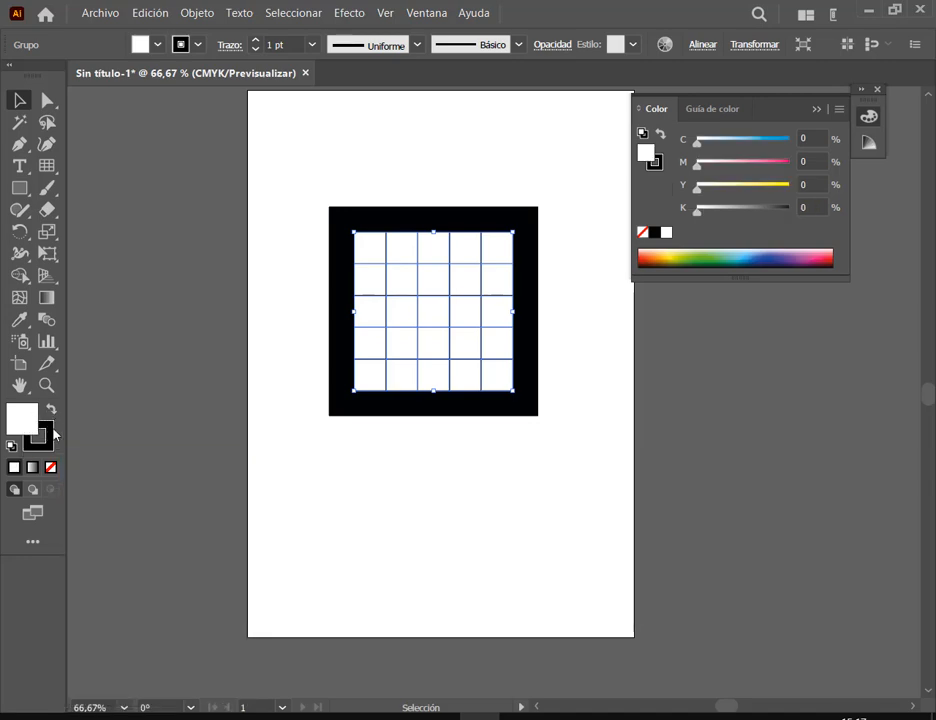
click(440, 628)
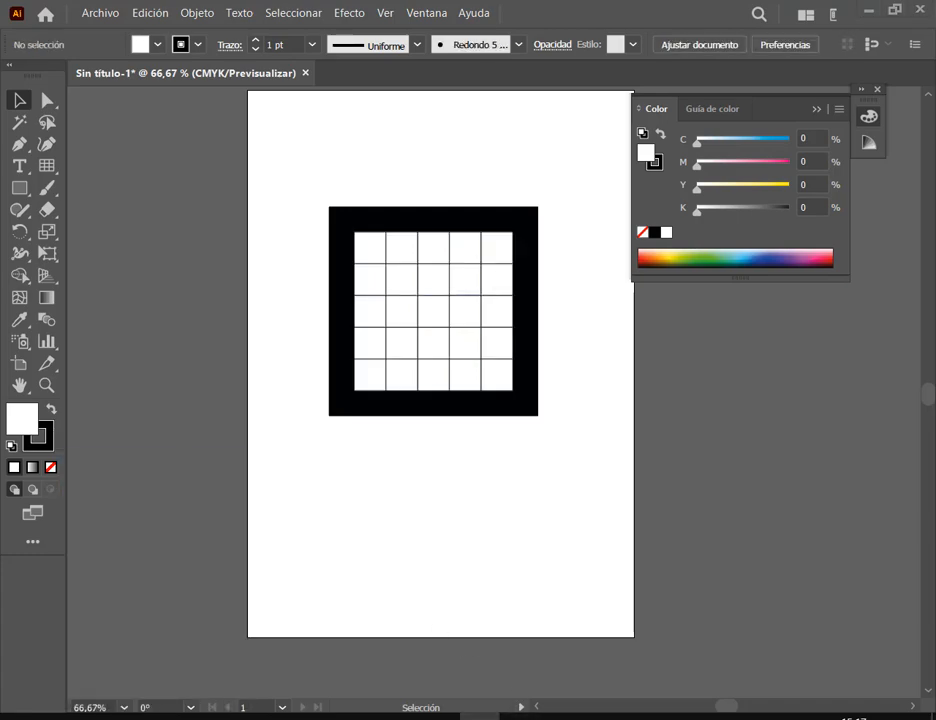
Switch to Google Meet, watch the participant's shared screen, and resume the paused screen presentation
click(236, 716)
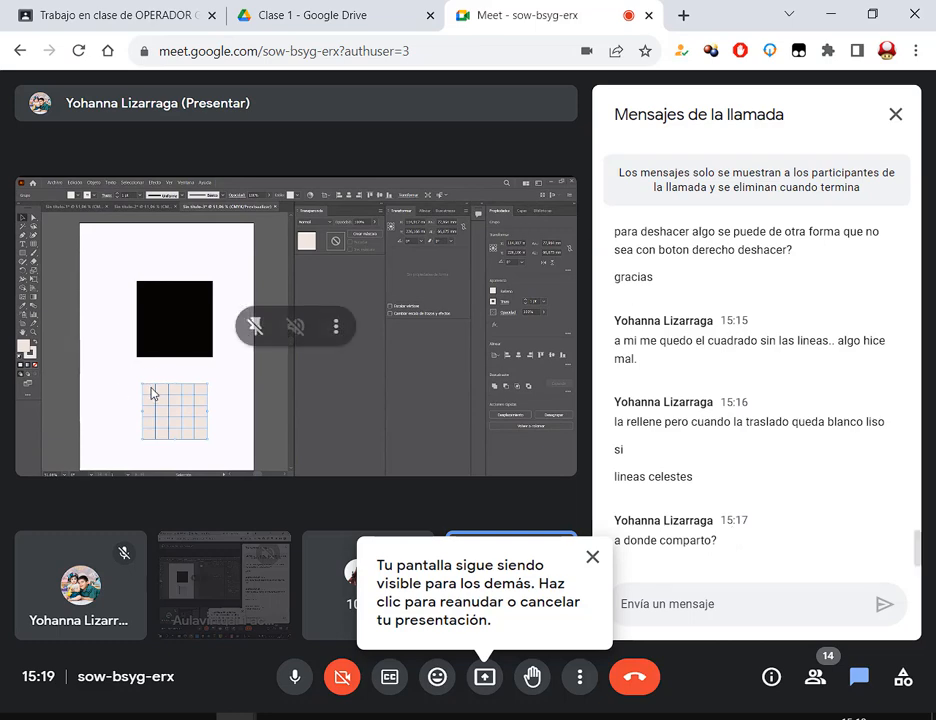
click(593, 557)
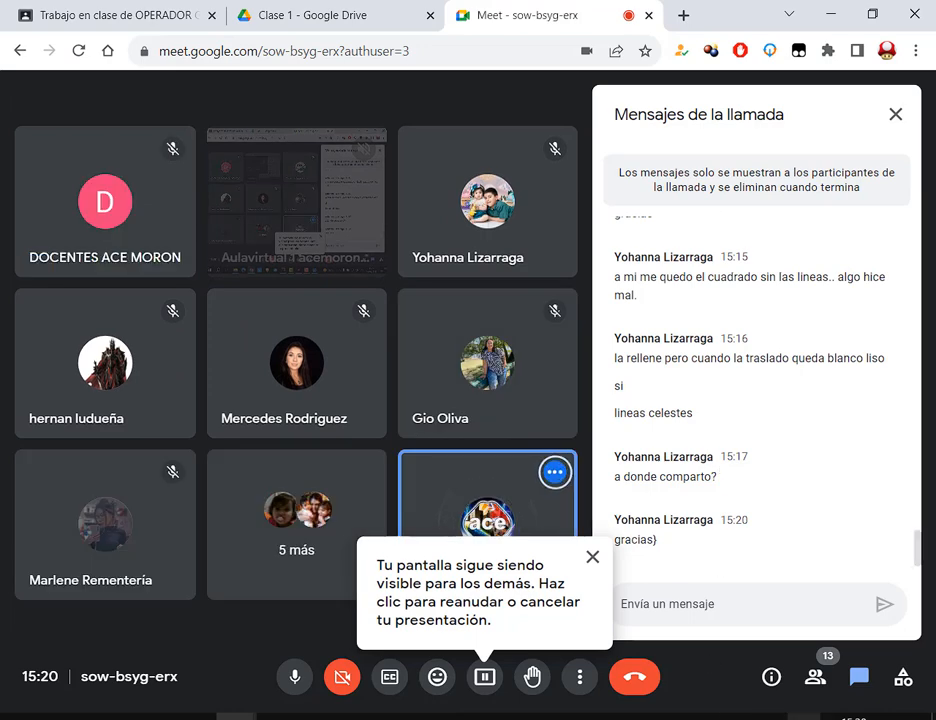
click(485, 677)
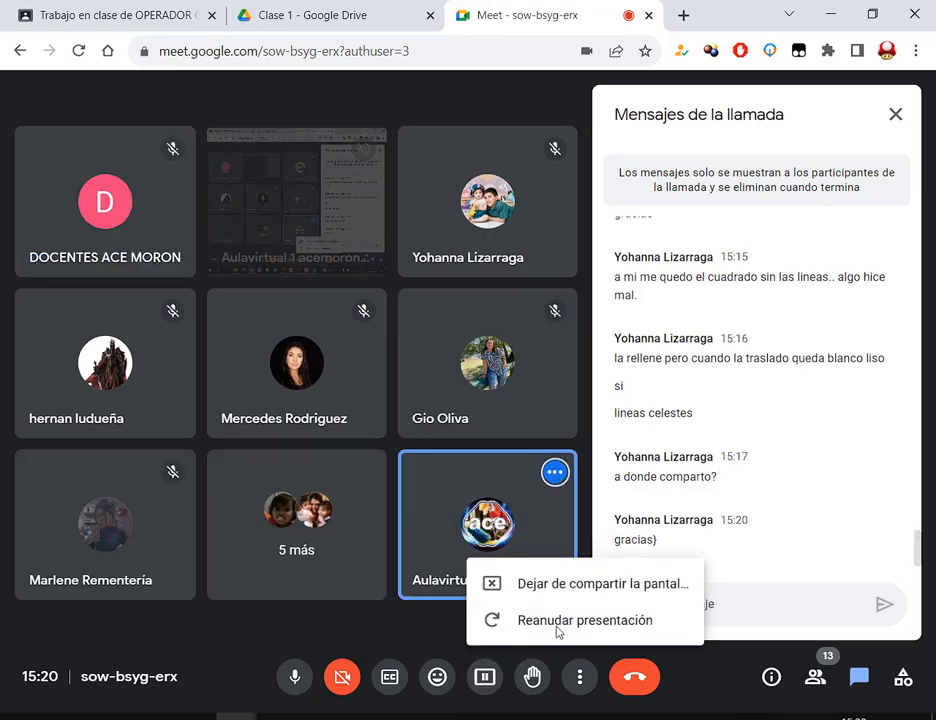
click(557, 625)
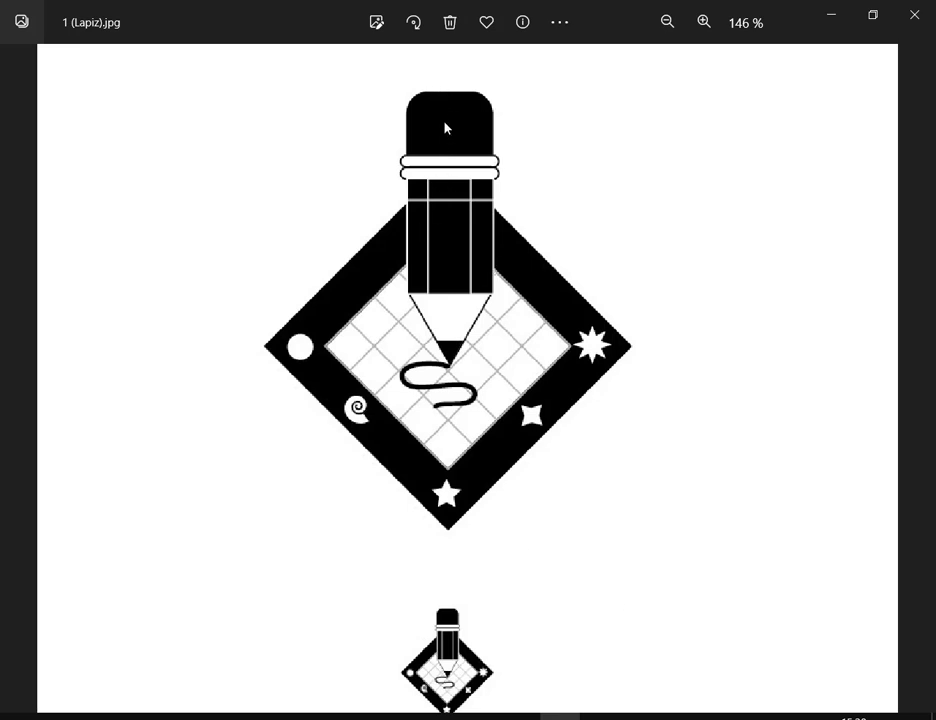
Box the pencil's eraser, bands and shaft in red on the reference image, point an arrow at each part, and clear the marks
scroll(461, 181, up, 1)
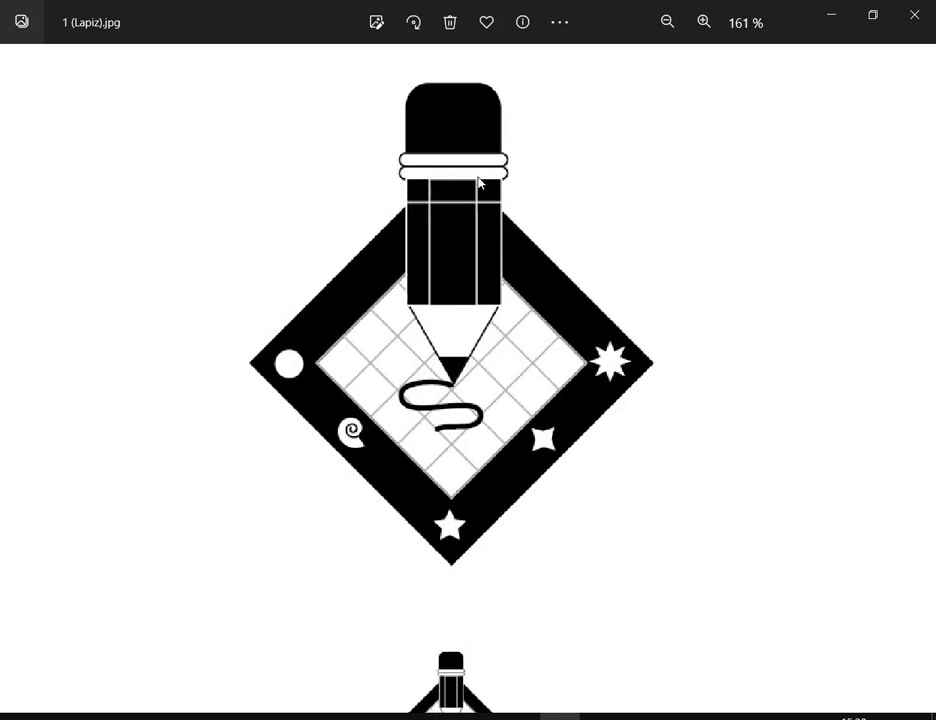
mouse_move(389, 70)
mouse_down()
mouse_move(508, 159)
mouse_move(524, 198)
mouse_move(520, 401)
mouse_move(510, 312)
mouse_up()
drag(559, 55, 494, 86)
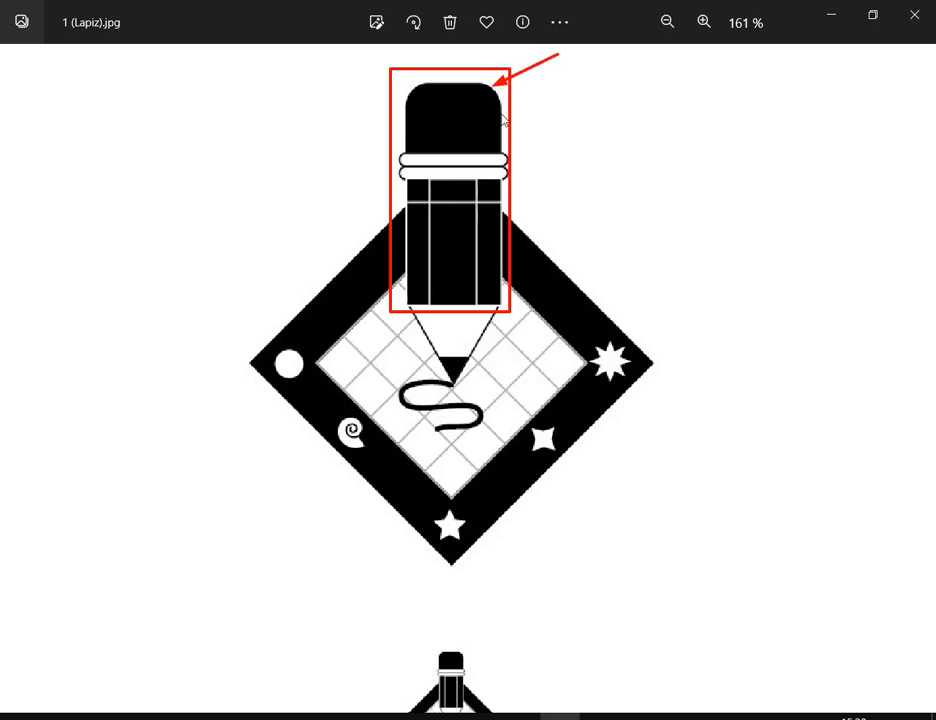
drag(588, 149, 508, 162)
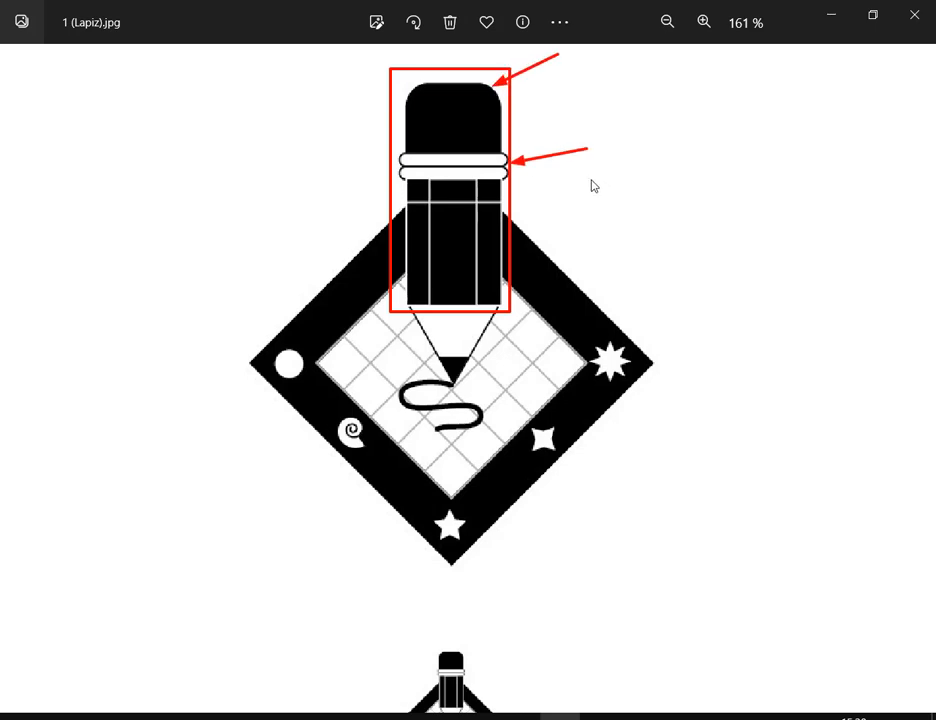
drag(595, 182, 511, 175)
drag(631, 227, 497, 253)
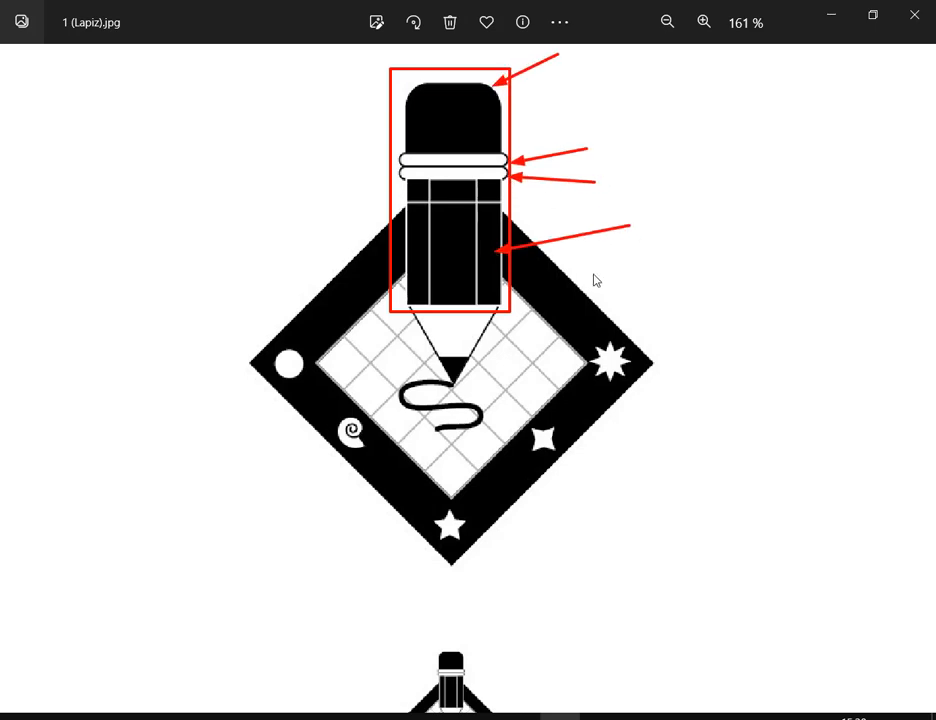
key(Escape)
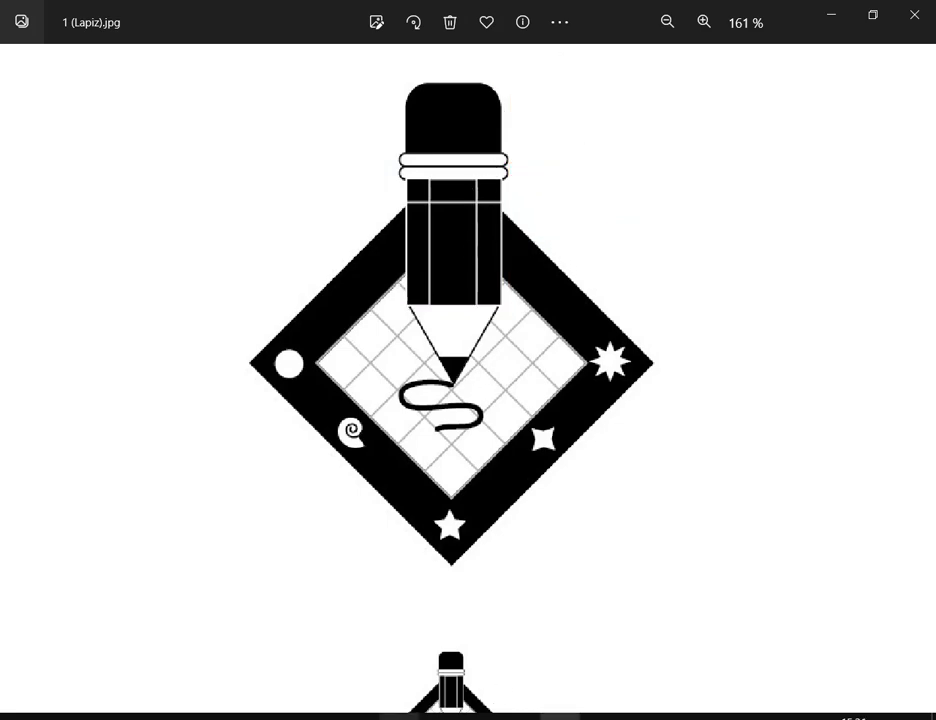
Switch to the Lapiz.ai document and draw a small rounded square below the diamond with the Rounded Rectangle tool
click(399, 717)
scroll(655, 320, down, 3)
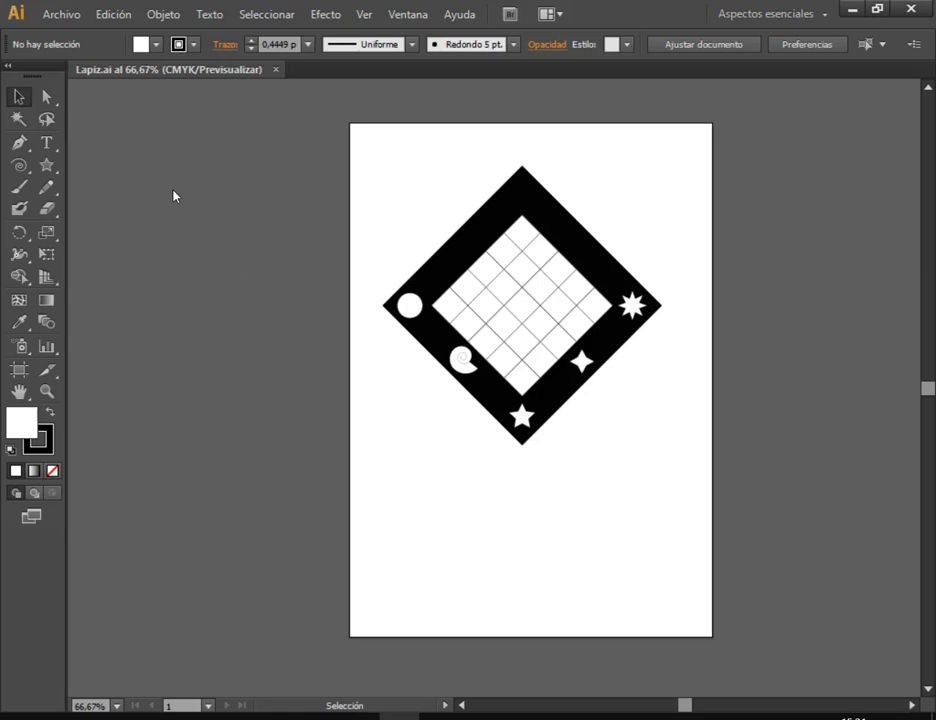
click(47, 166)
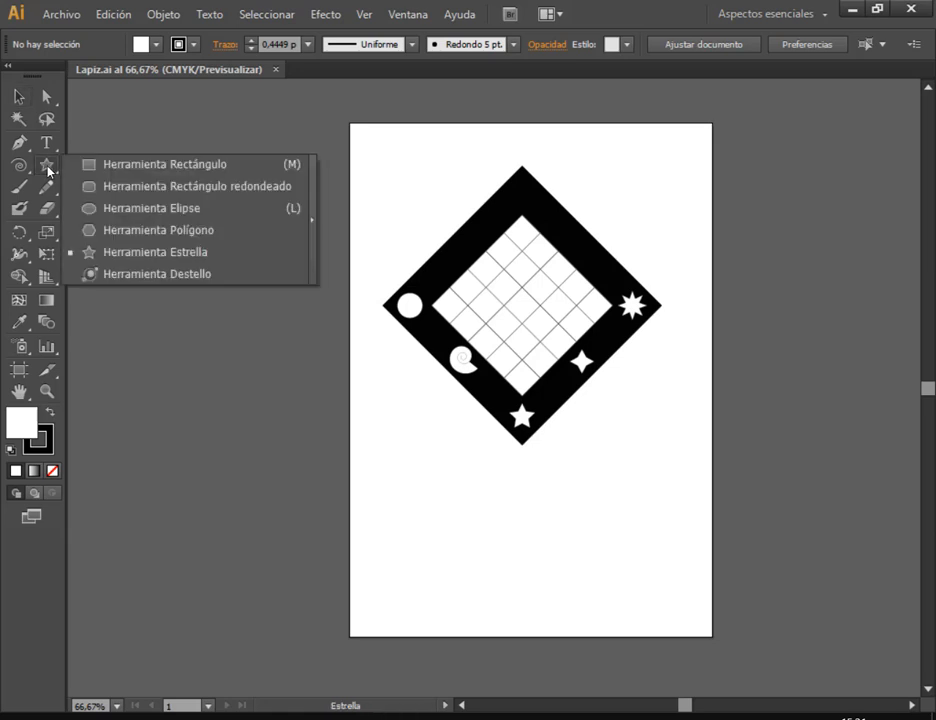
drag(47, 170, 182, 187)
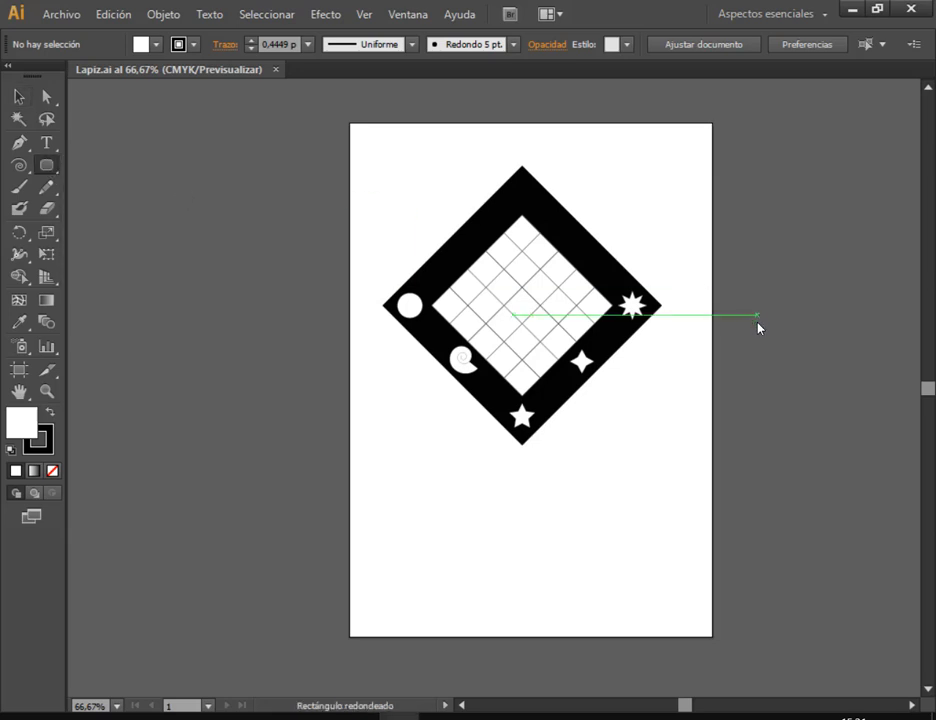
mouse_move(398, 485)
mouse_down()
mouse_move(469, 534)
mouse_move(470, 549)
mouse_move(458, 543)
mouse_up()
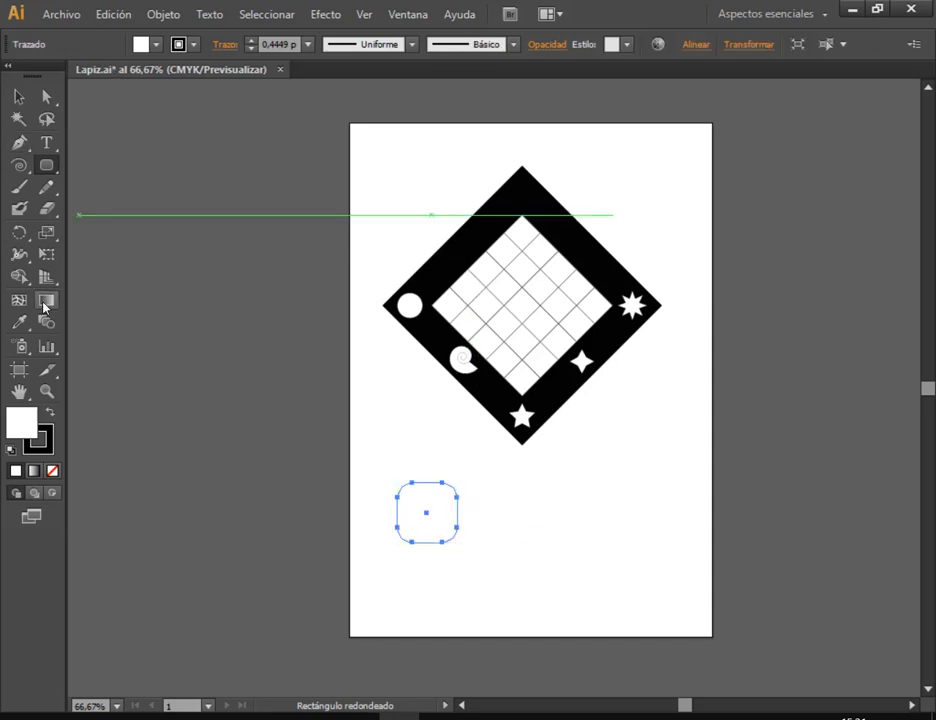
Move the rounded square to the empty area beside the diamond's lower-right edge and deselect it
click(18, 96)
click(425, 456)
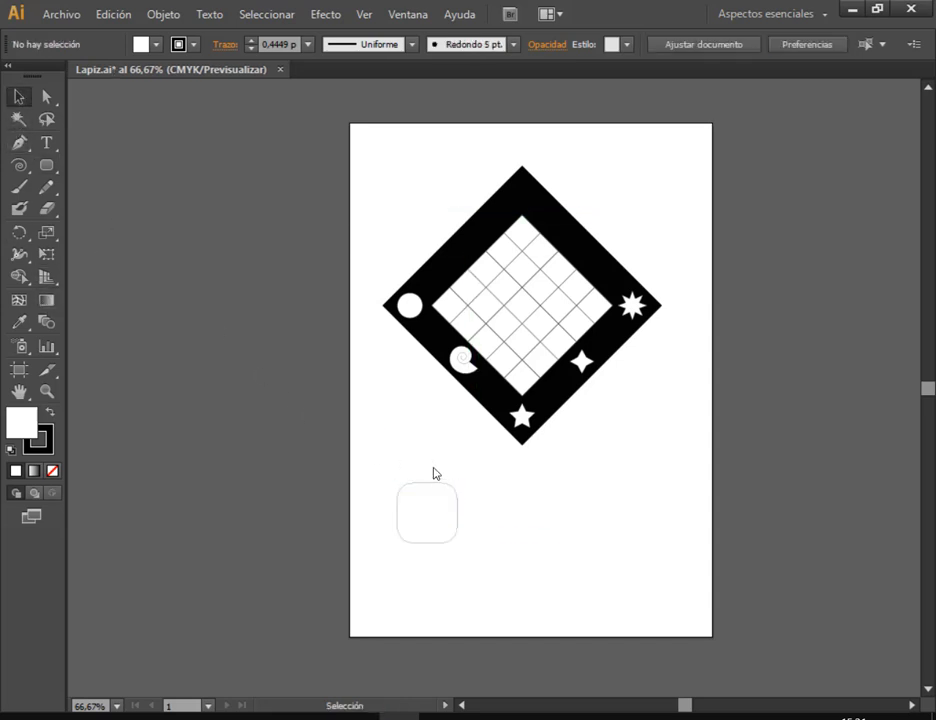
drag(435, 486, 640, 401)
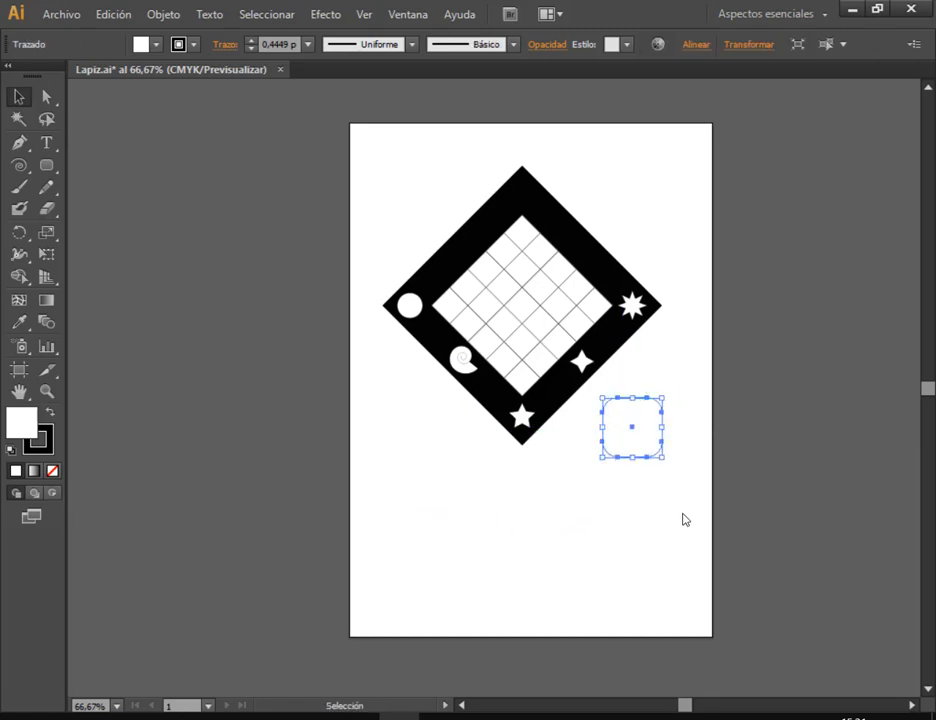
click(666, 526)
Compare the rounded square with the reference pencil, marking the eraser and shaft there with a red box and an arrow
click(561, 717)
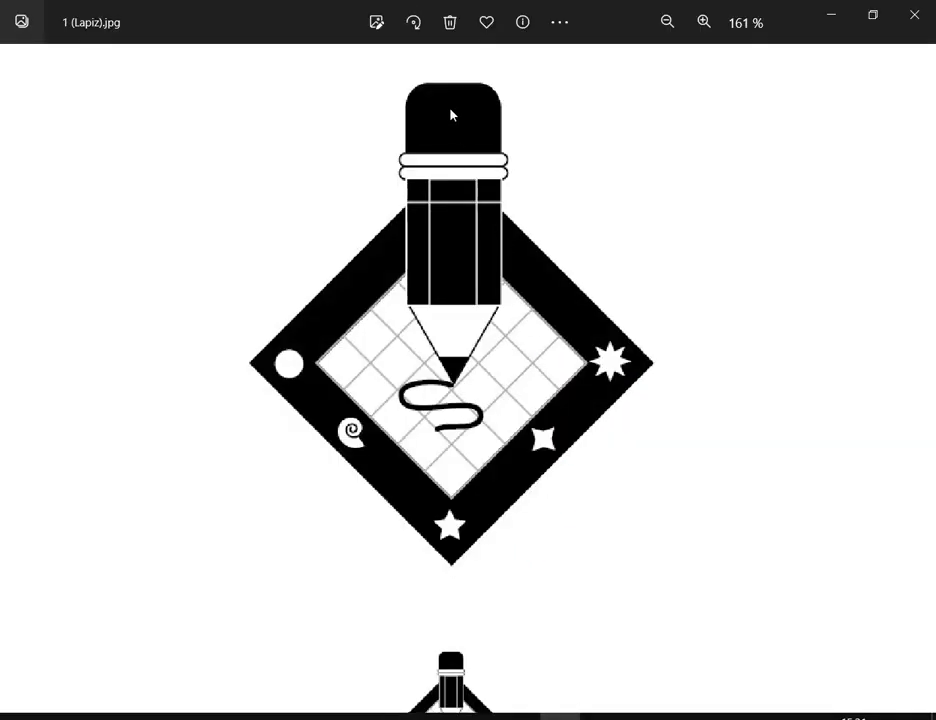
click(563, 717)
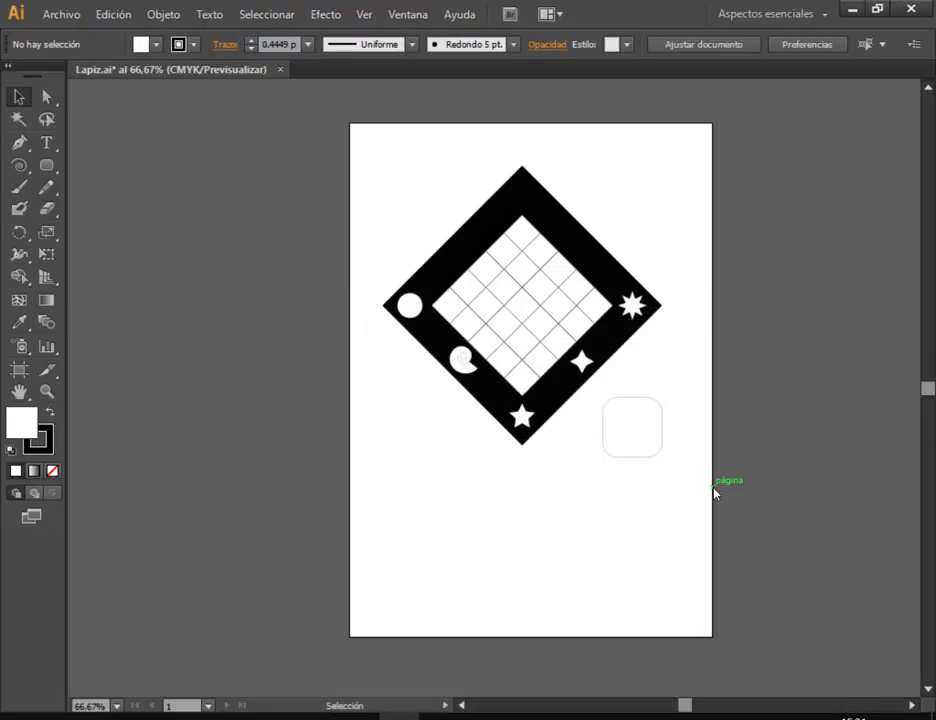
scroll(693, 455, up, 3)
scroll(640, 465, down, 2)
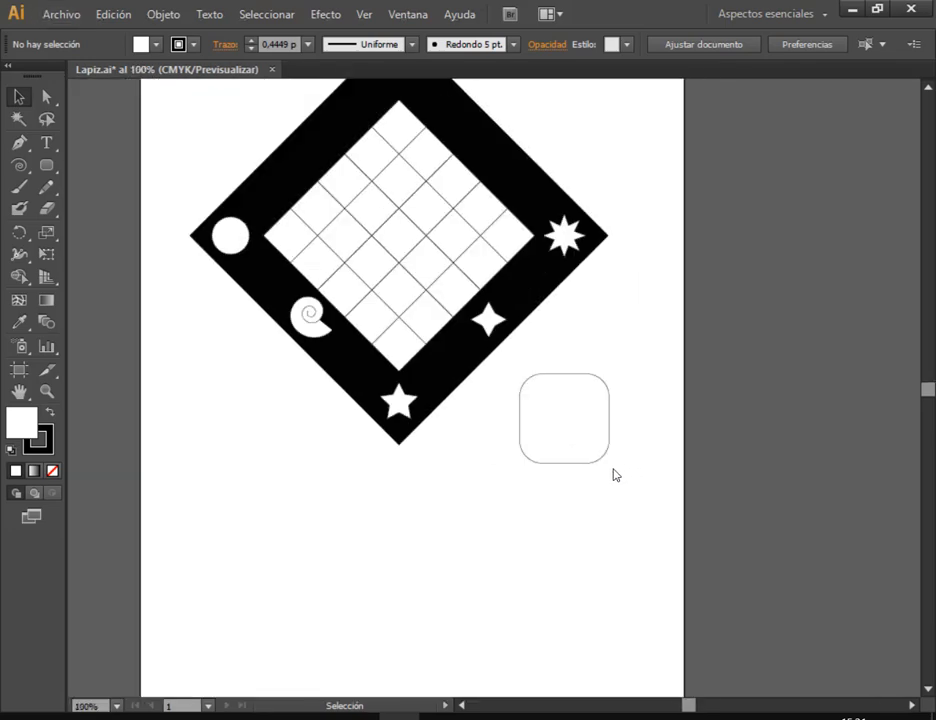
scroll(615, 475, down, 1)
click(560, 717)
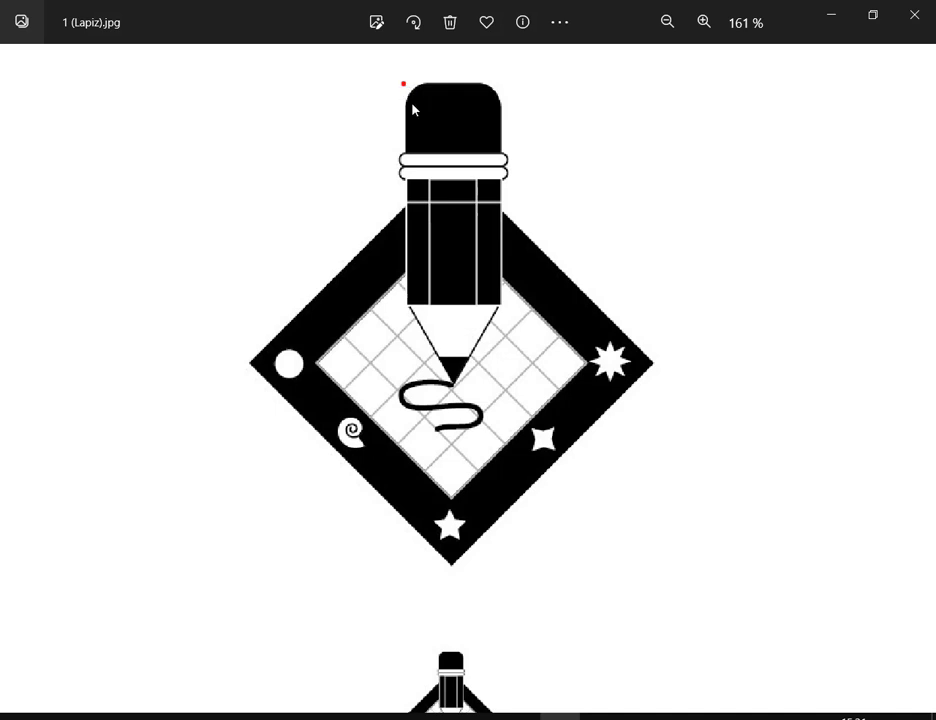
mouse_move(413, 109)
mouse_down()
mouse_move(516, 311)
mouse_move(504, 304)
mouse_up()
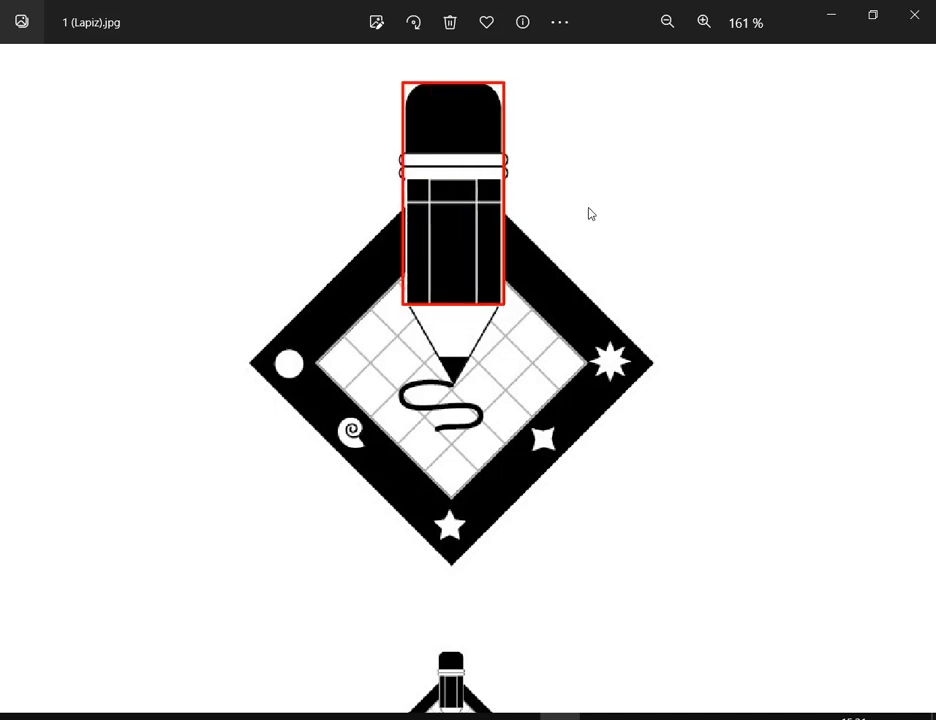
drag(613, 213, 504, 211)
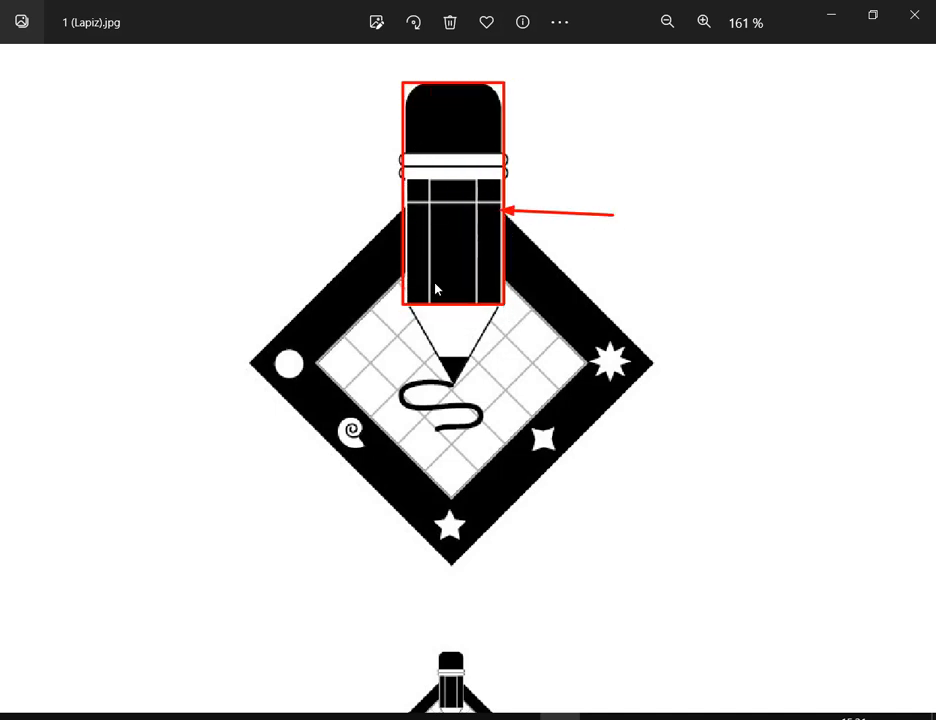
click(400, 717)
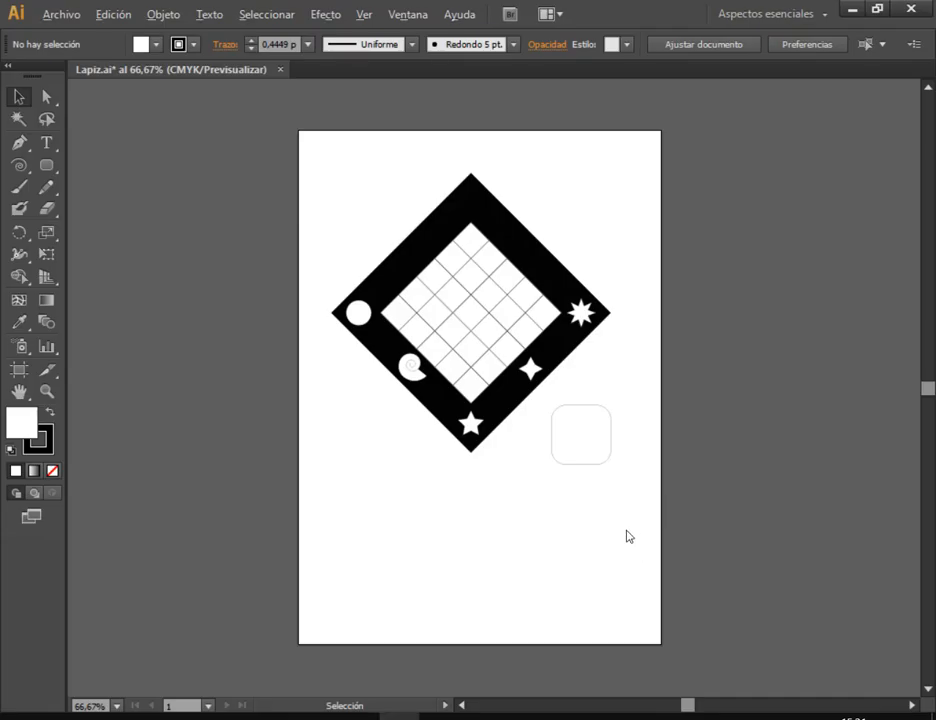
Move the rounded square slightly higher in the empty area beside the diamond's lower-right edge and deselect it
scroll(627, 537, up, 2)
click(568, 334)
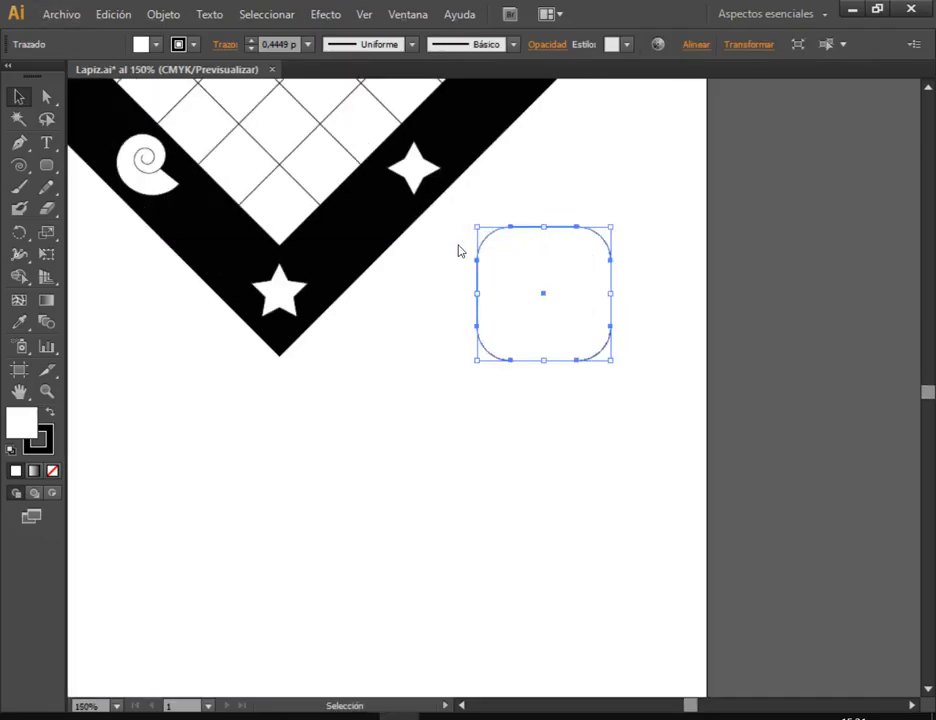
drag(562, 336, 568, 303)
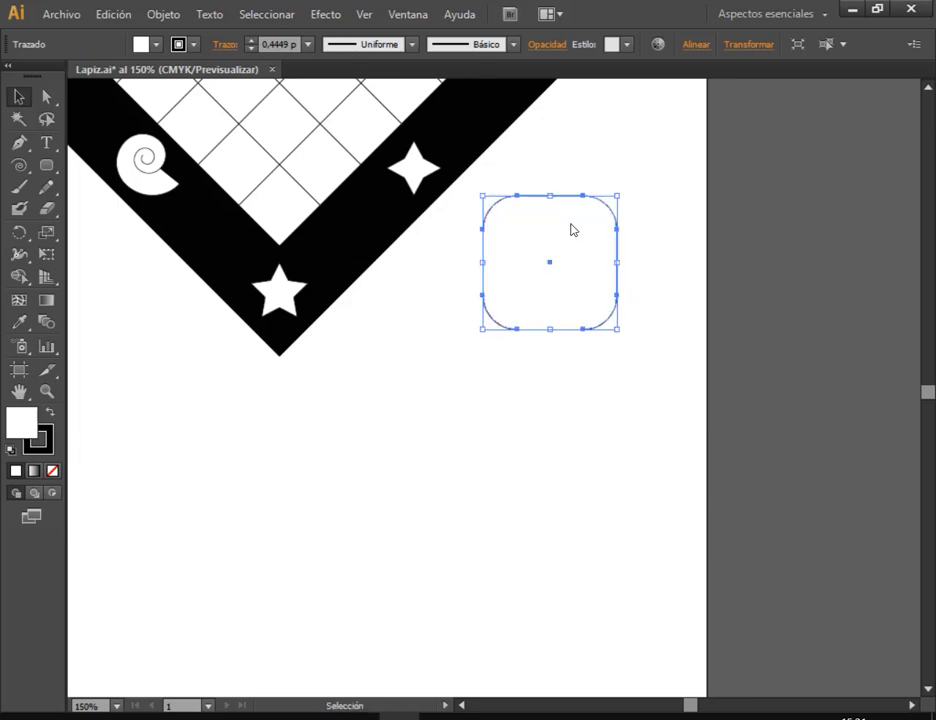
click(328, 438)
Draw a tall rectangle as wide as the rounded square for the pencil shaft, and place its upper edge over the square's lower rounded corners
click(47, 166)
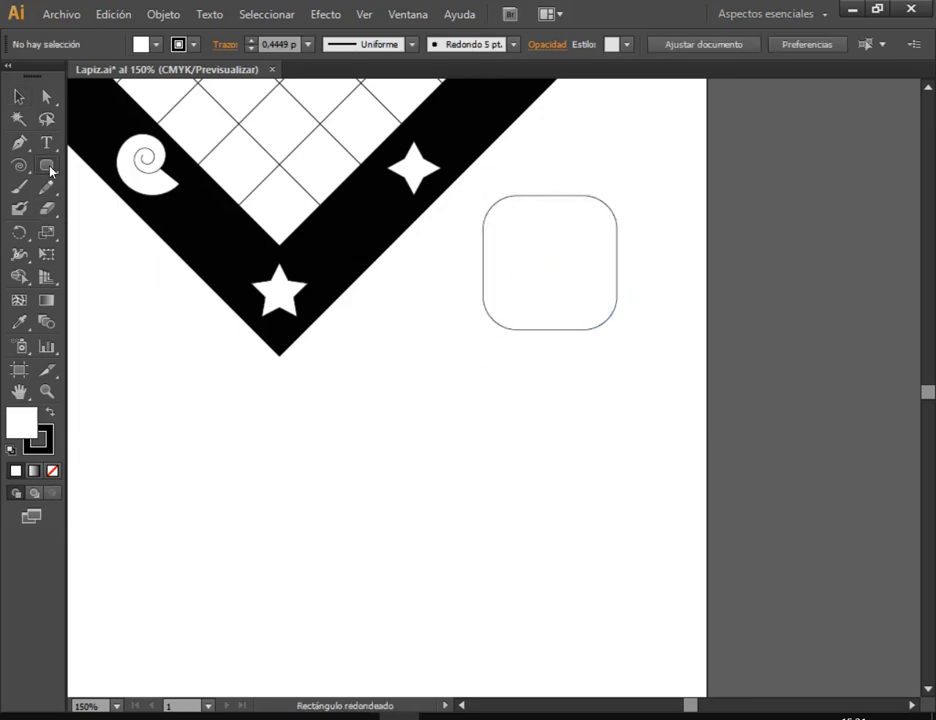
click(160, 164)
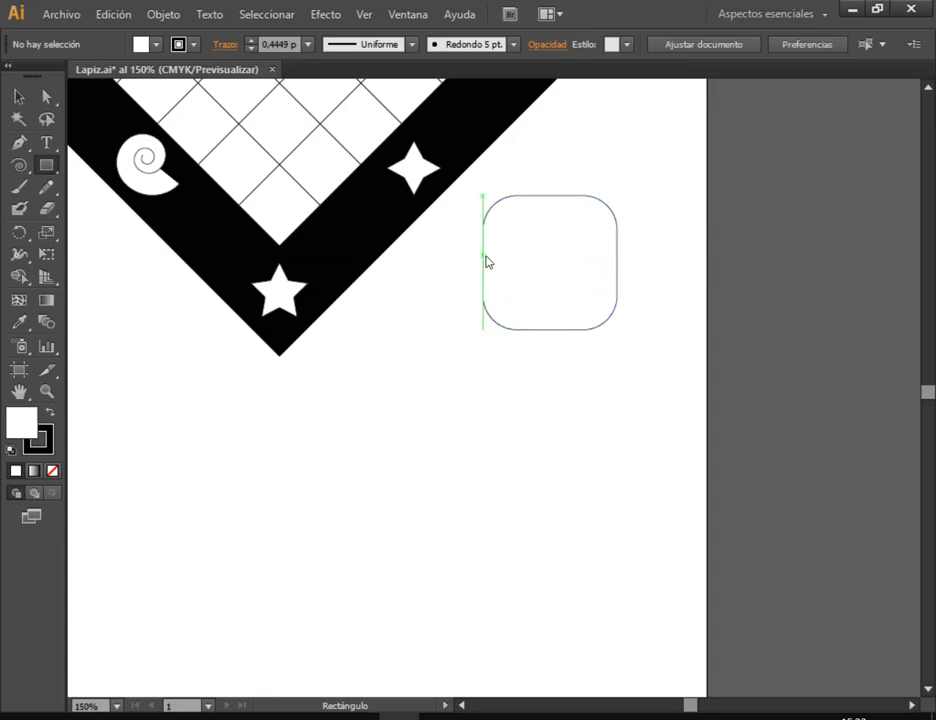
drag(485, 264, 620, 527)
click(18, 96)
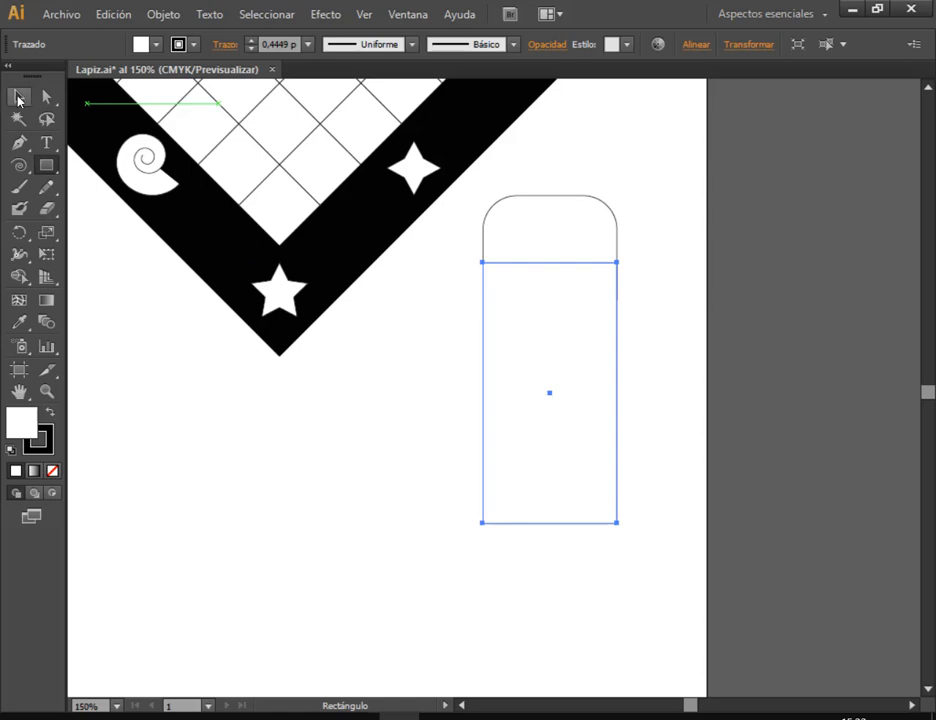
key(ctrl+shift+a)
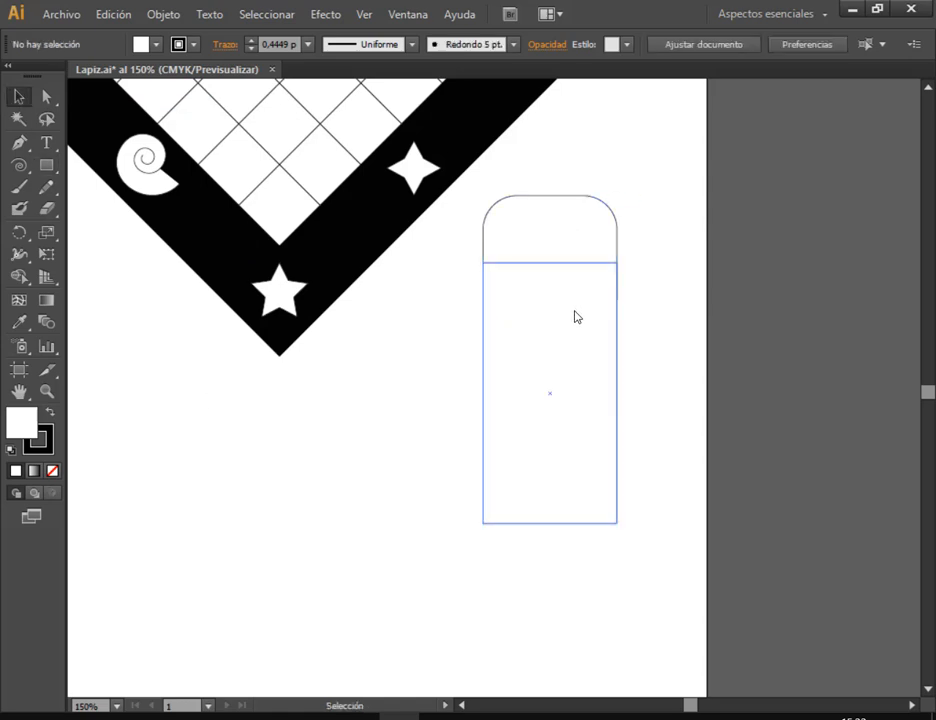
drag(570, 372, 560, 320)
click(677, 357)
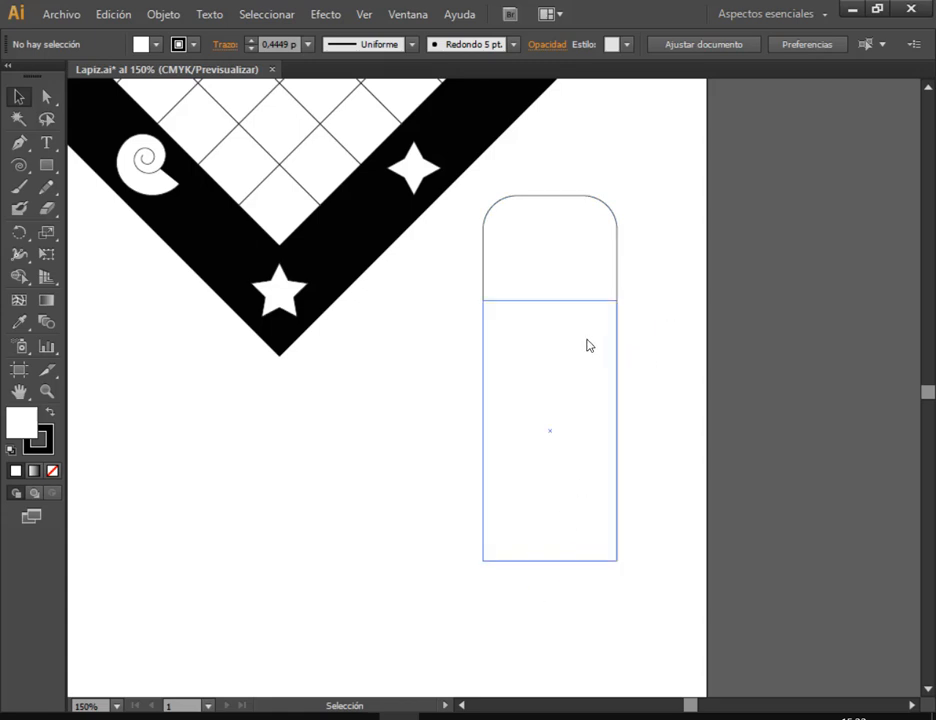
Move the shaft rectangle away from the rounded square and back over its lower corners, and deselect it
drag(588, 345, 399, 440)
click(558, 274)
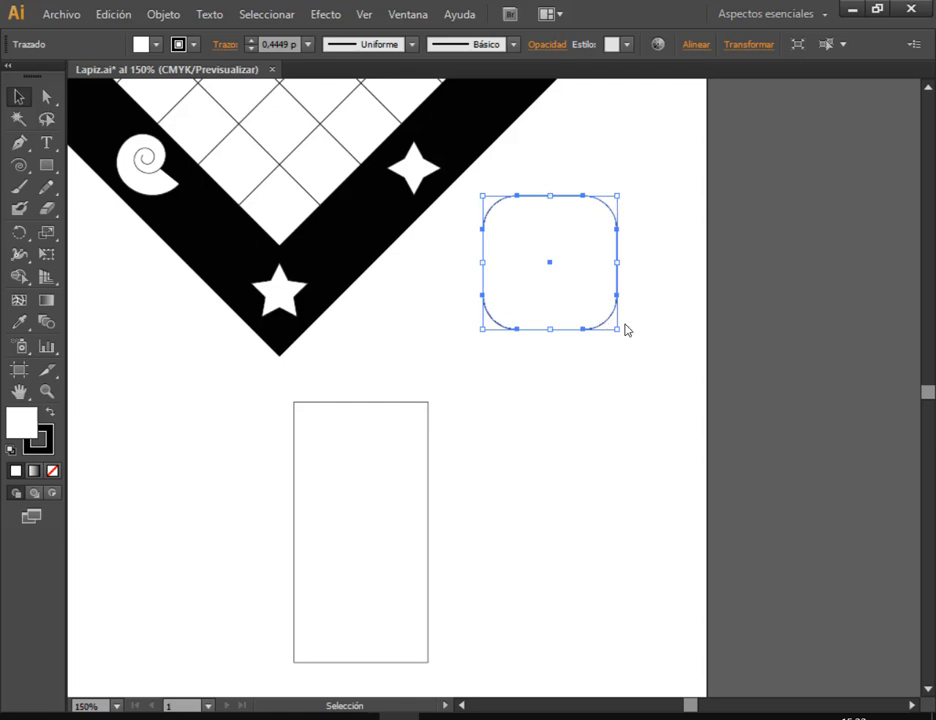
drag(328, 406, 537, 381)
drag(502, 429, 487, 332)
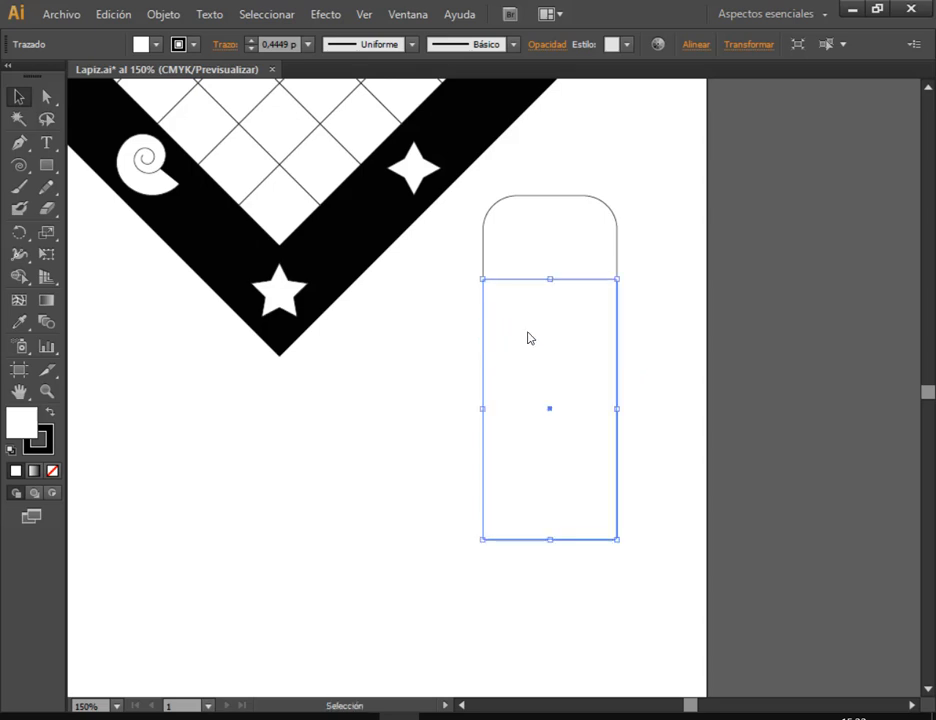
drag(622, 312, 612, 333)
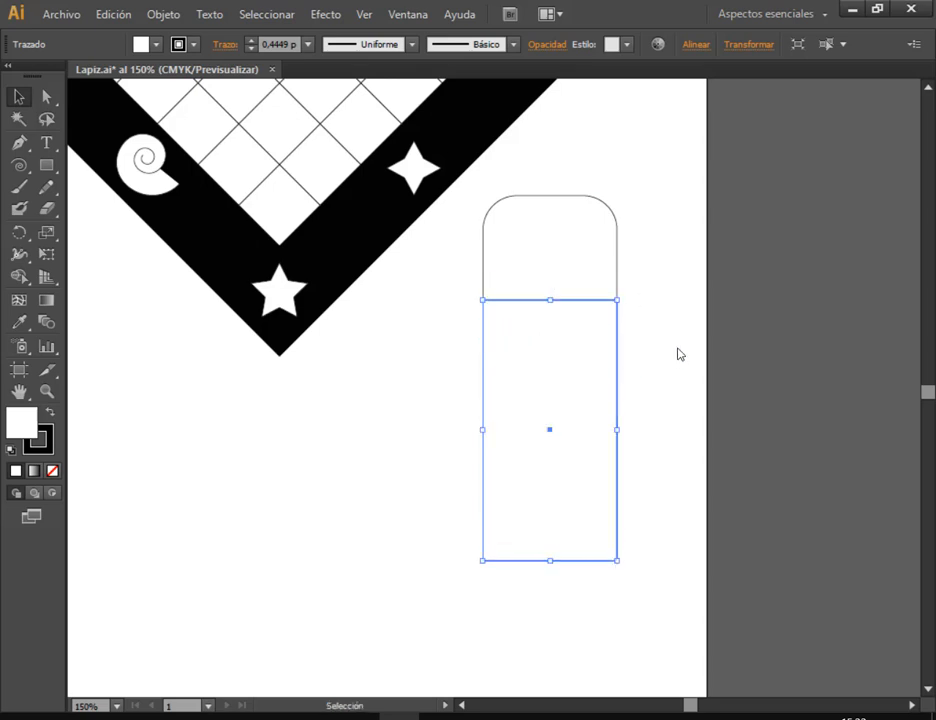
click(647, 258)
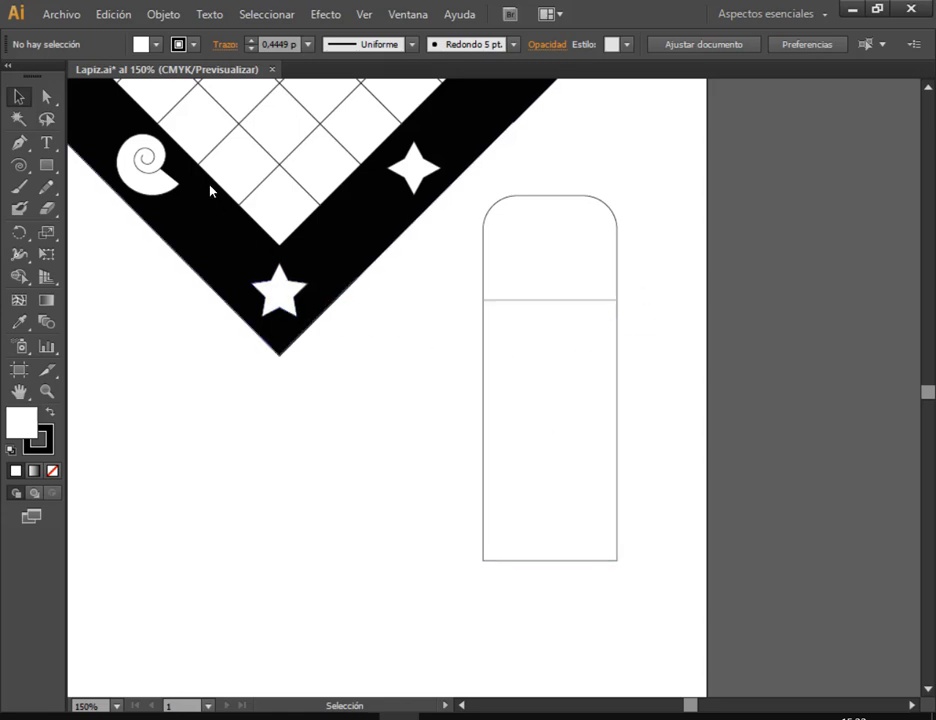
Draw a narrow rounded rectangle, slightly wider than the shaft, as a band across the joint between the eraser and shaft
drag(38, 170, 75, 185)
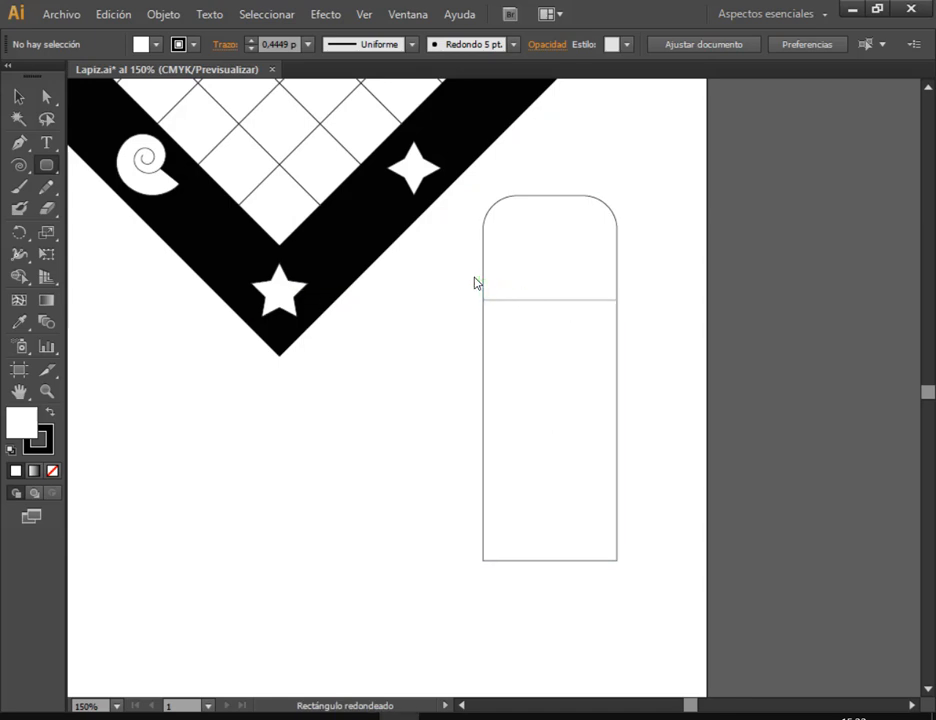
drag(477, 284, 624, 307)
click(18, 96)
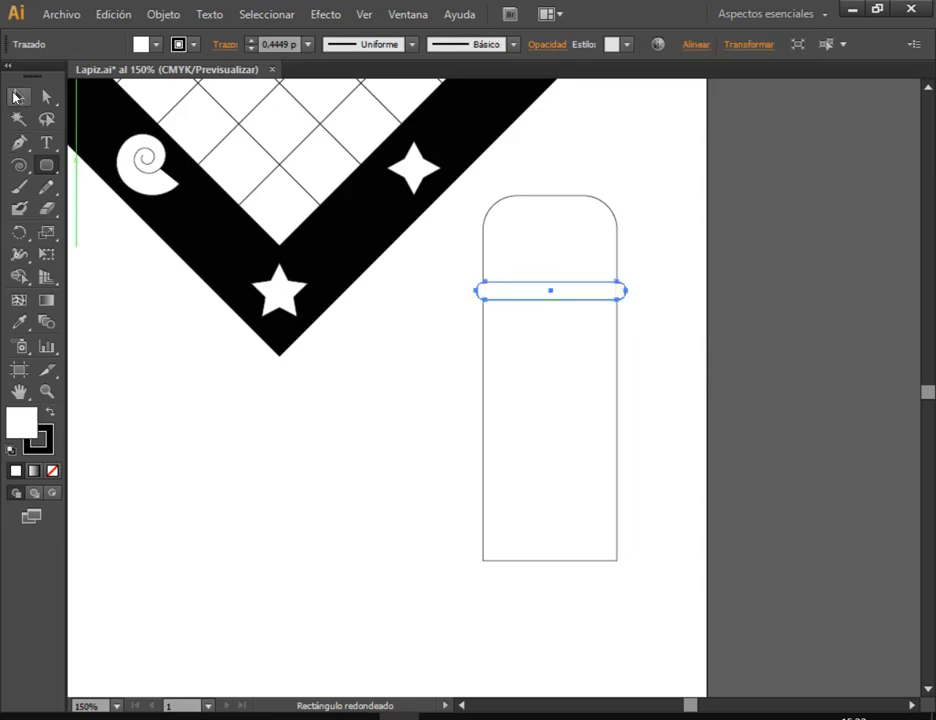
click(291, 398)
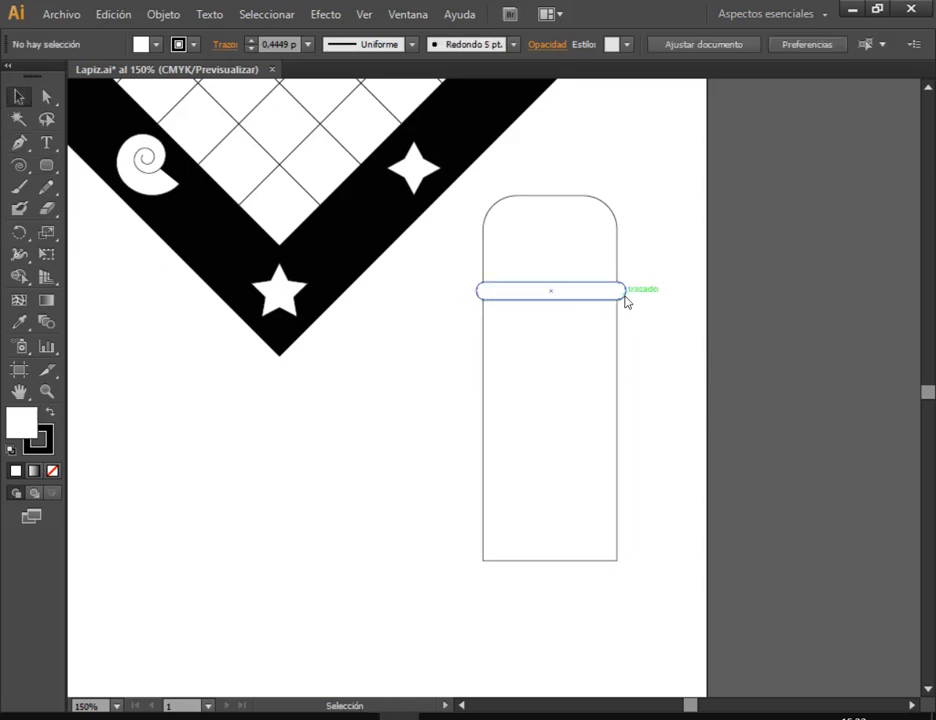
Reposition the narrow band so it is centred across the pencil with its upper edge on the joint between eraser and shaft
drag(620, 297, 414, 435)
click(447, 328)
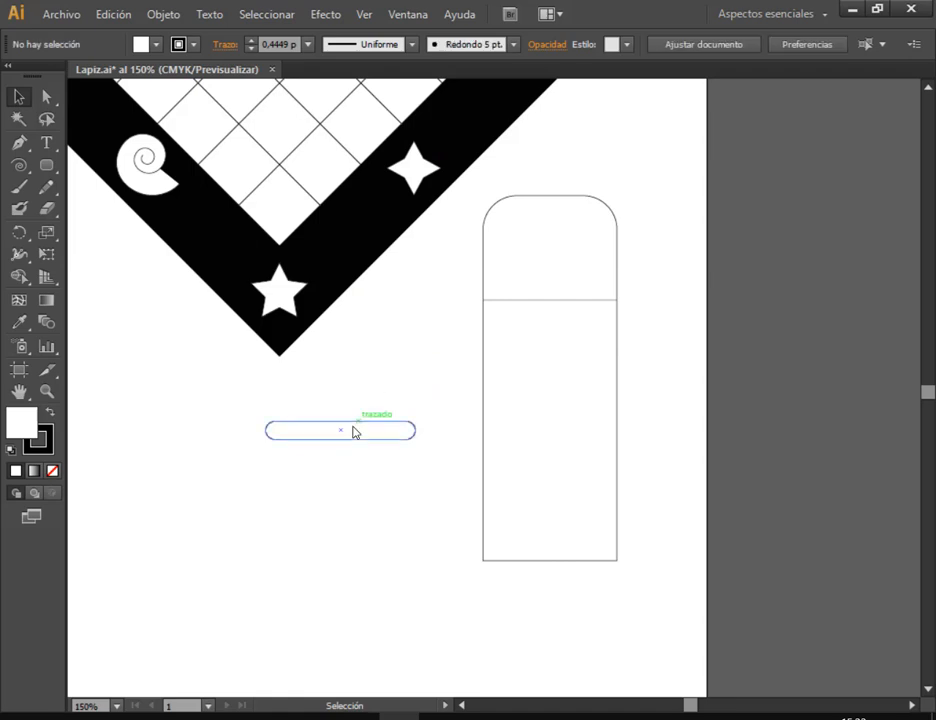
drag(354, 432, 549, 305)
click(697, 352)
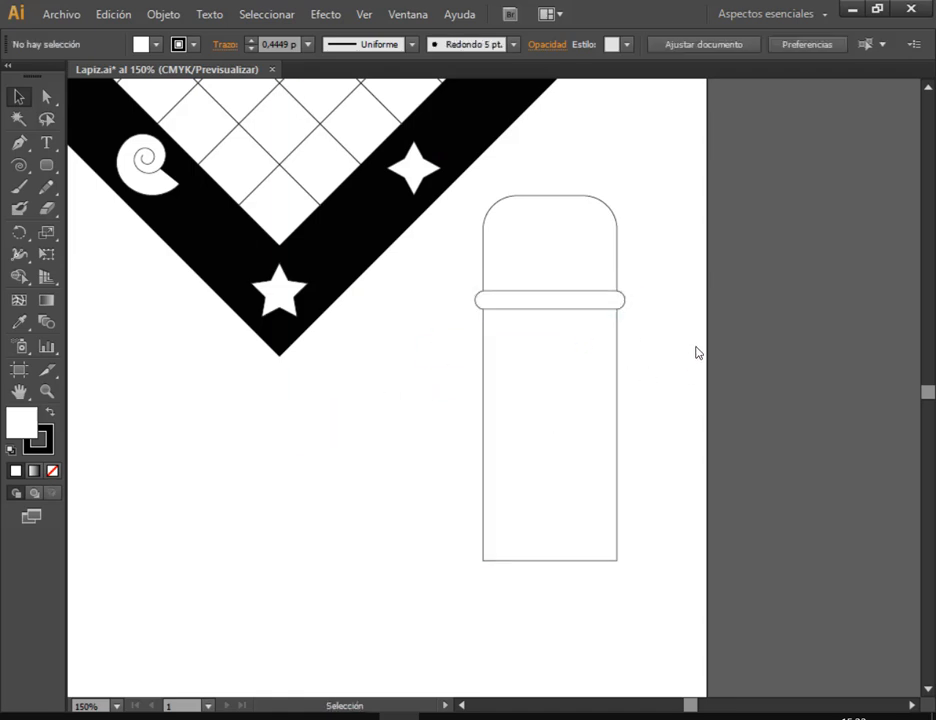
click(597, 309)
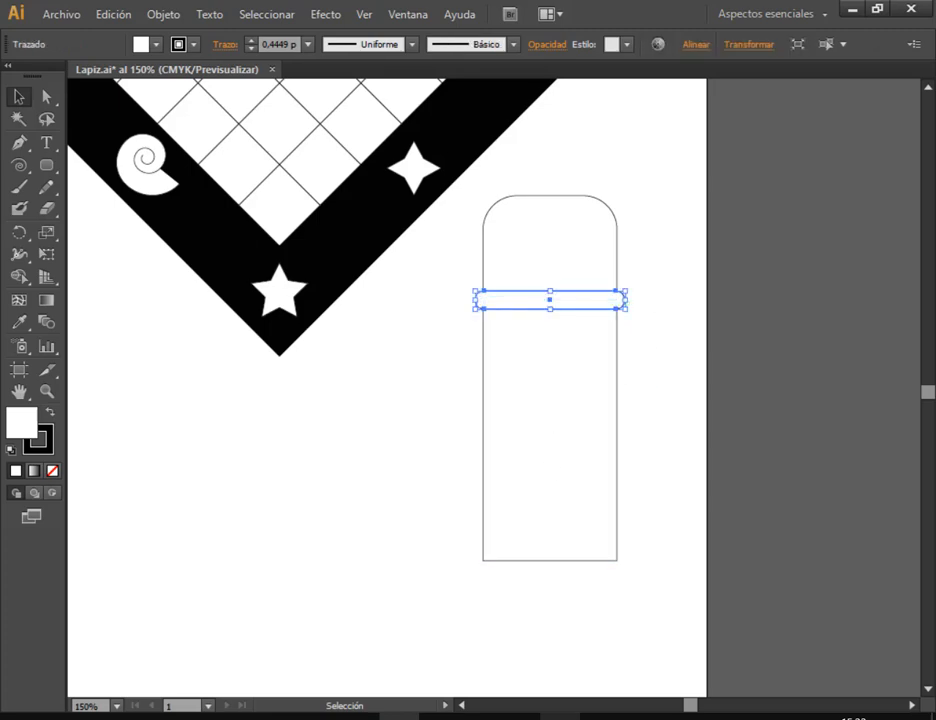
key(alt+Tab)
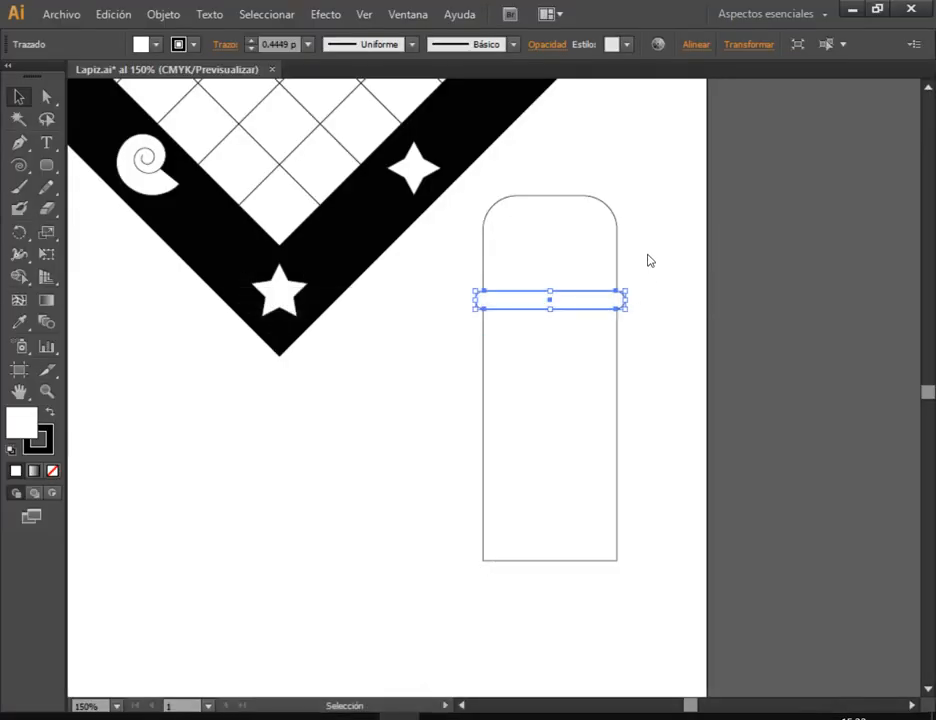
key(alt+Tab)
click(666, 296)
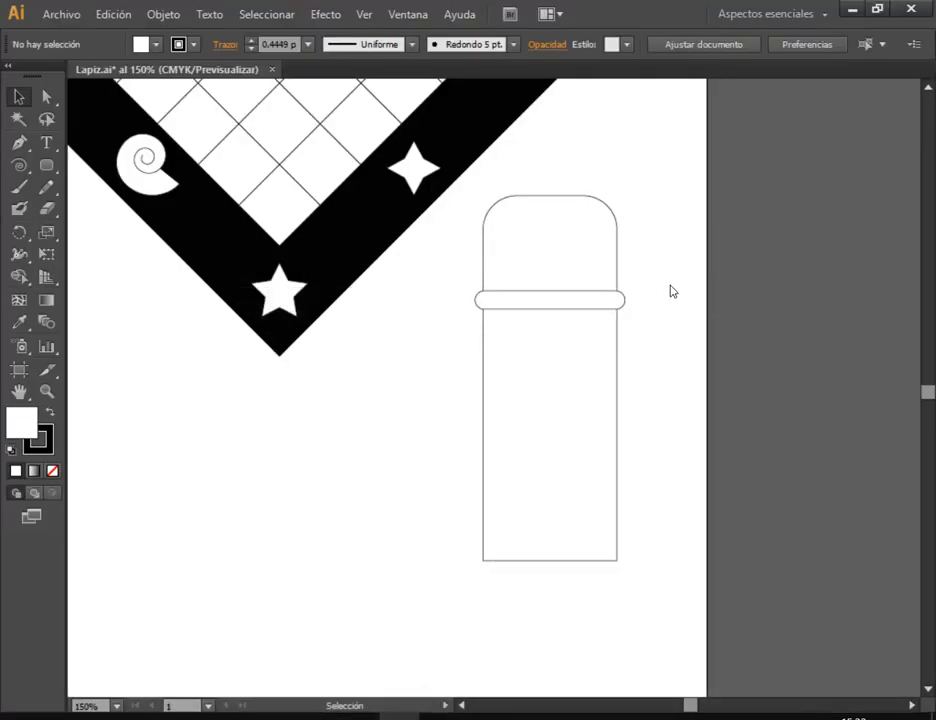
drag(620, 303, 618, 318)
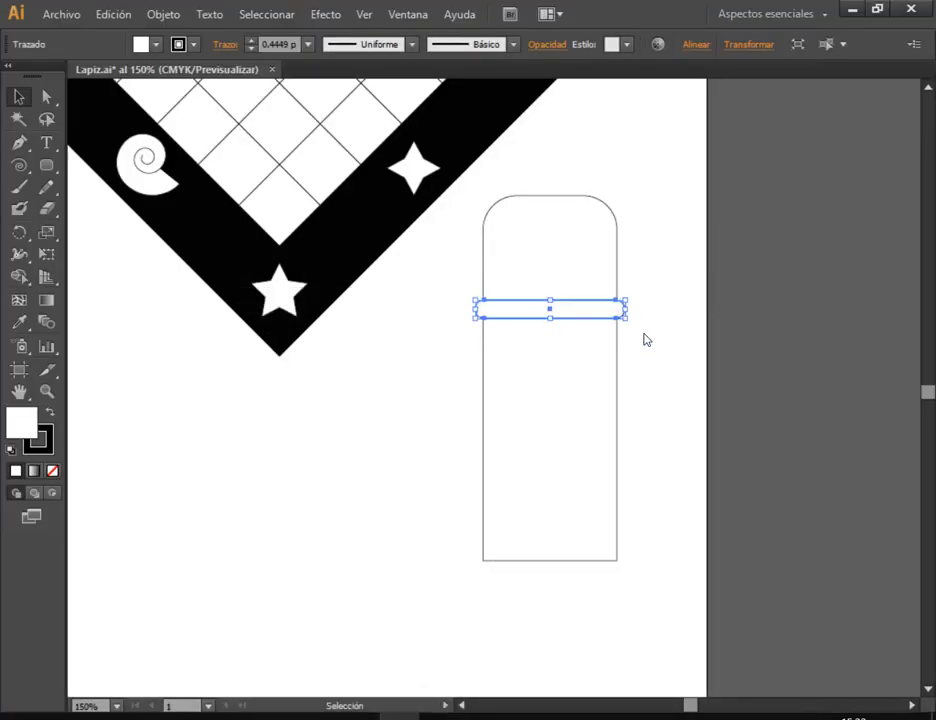
Copy and paste the rounded band, and place the duplicate directly beneath the first one, aligned with it
click(581, 343)
click(575, 313)
key(alt+o)
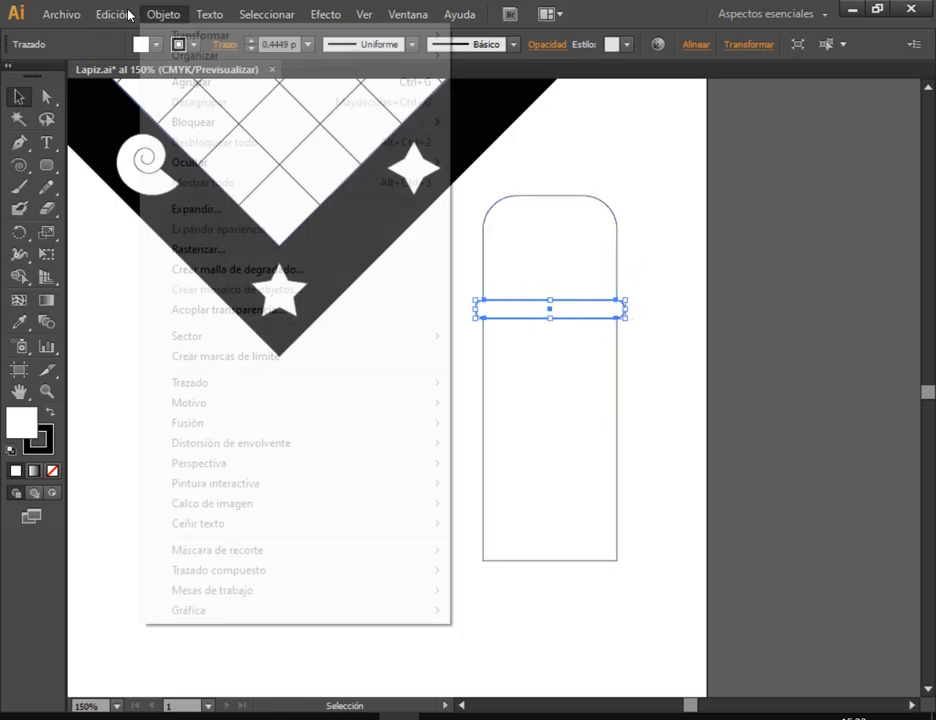
click(113, 14)
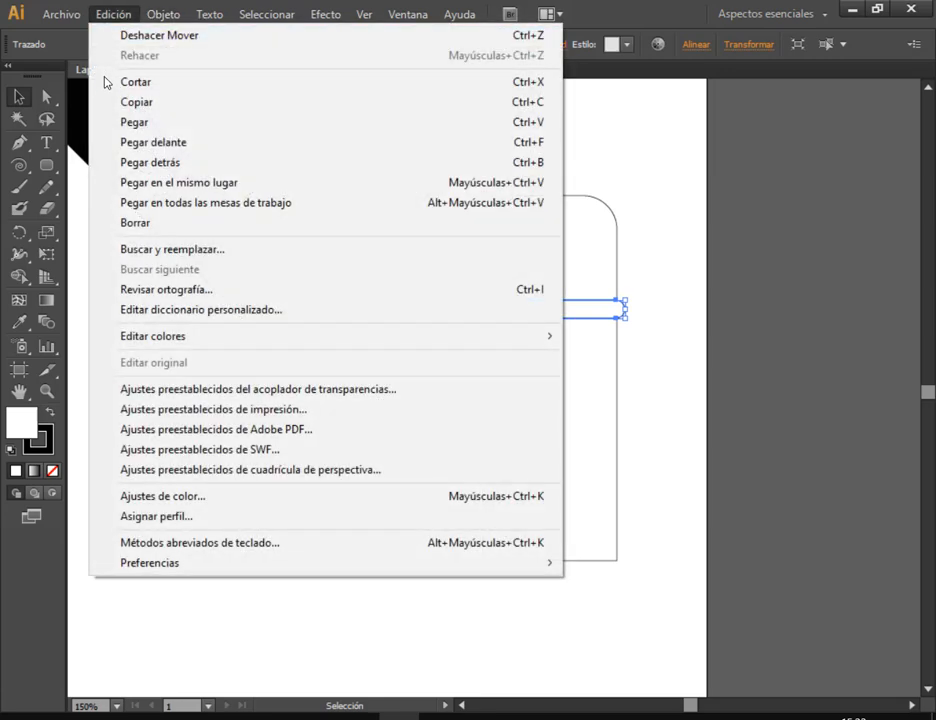
click(117, 104)
click(97, 16)
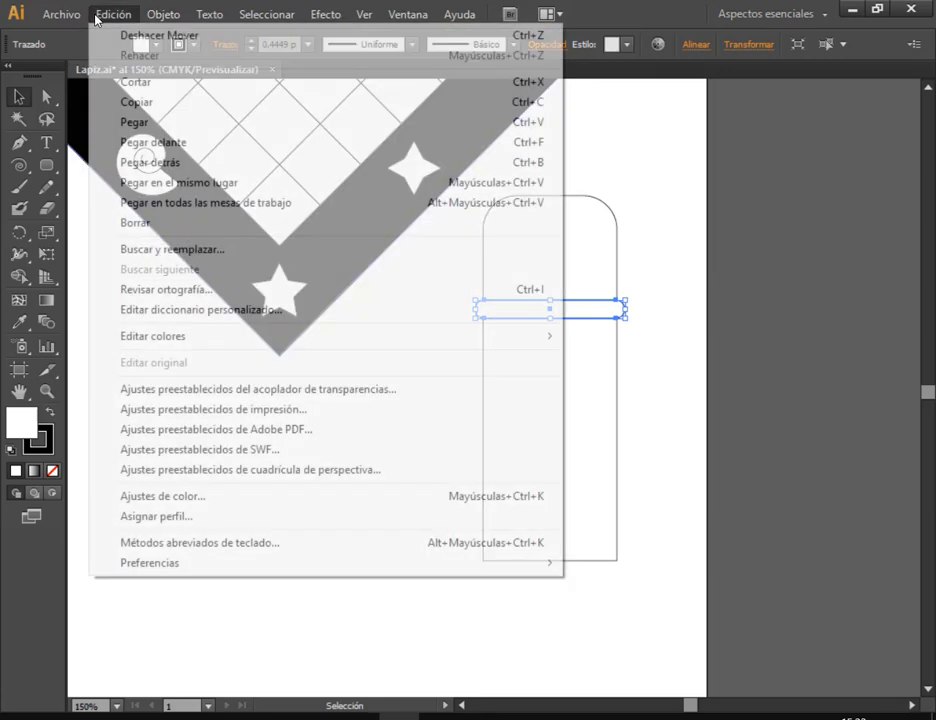
click(138, 123)
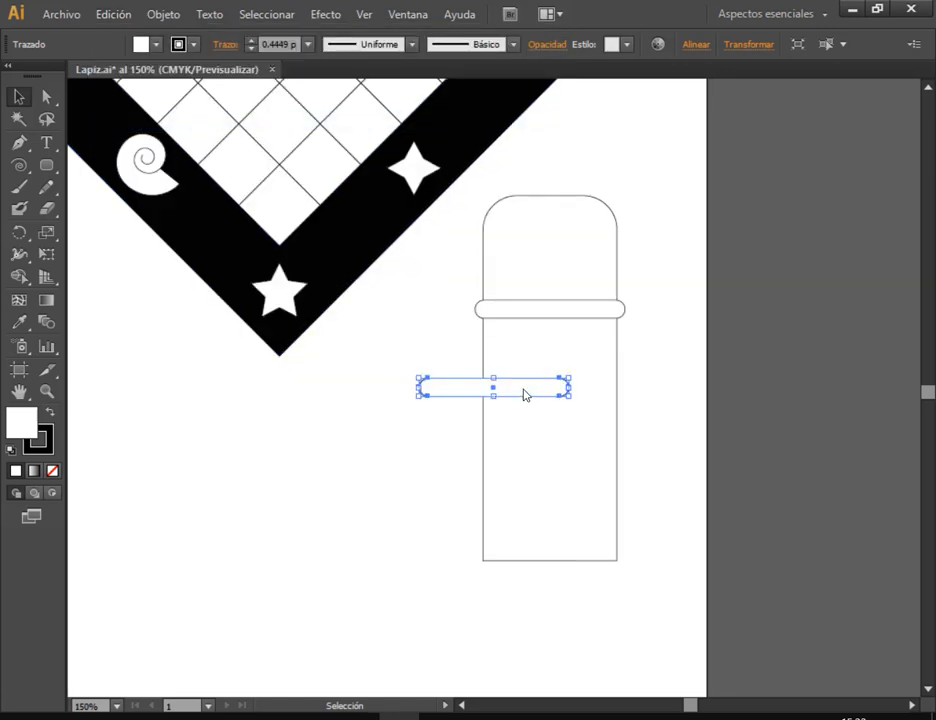
drag(503, 385, 560, 320)
click(670, 334)
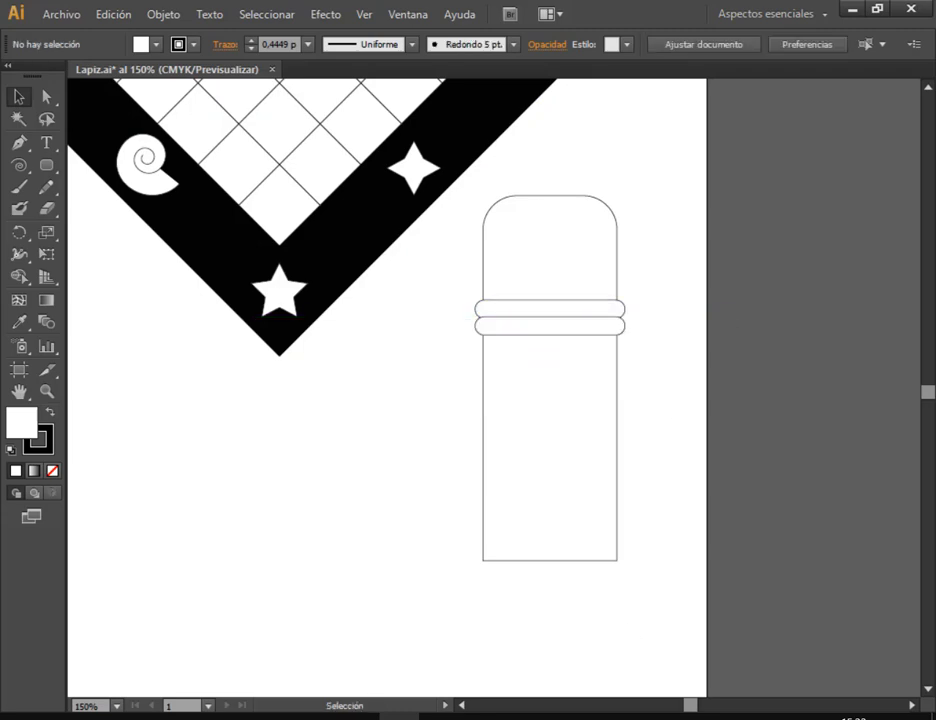
Compare the pencil with the reference image, shorten the shaft by raising its lower edge, and save the document
click(560, 717)
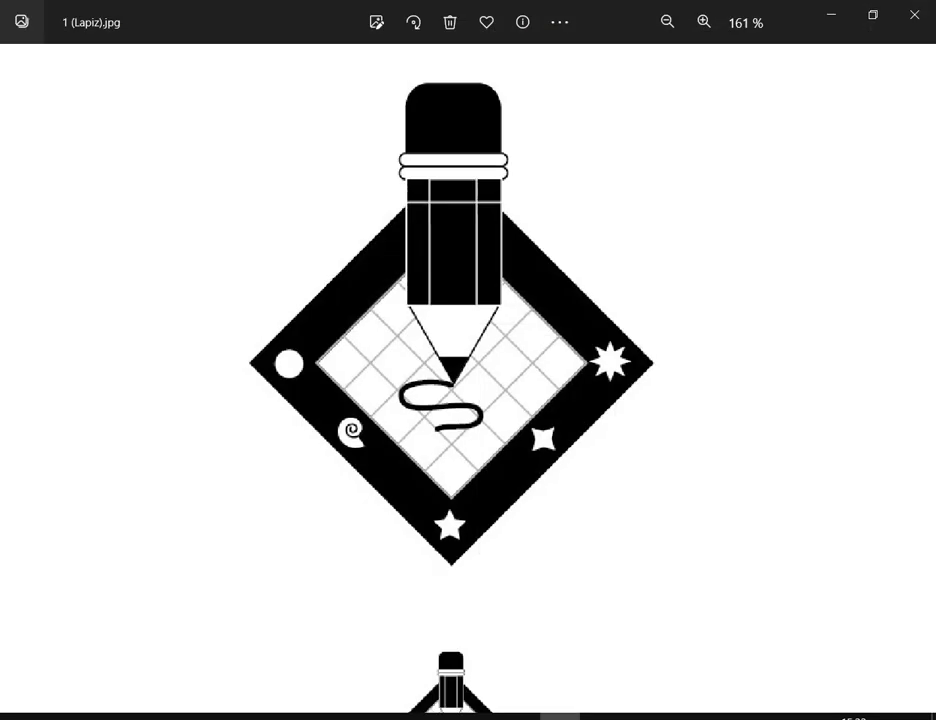
key(alt+Tab)
click(566, 518)
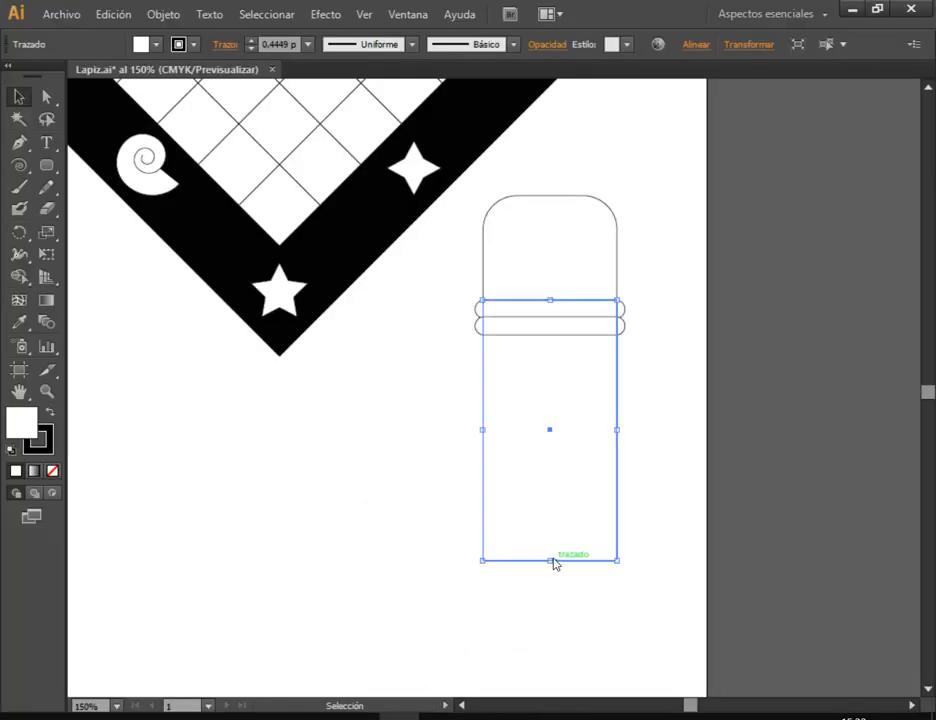
drag(550, 561, 565, 526)
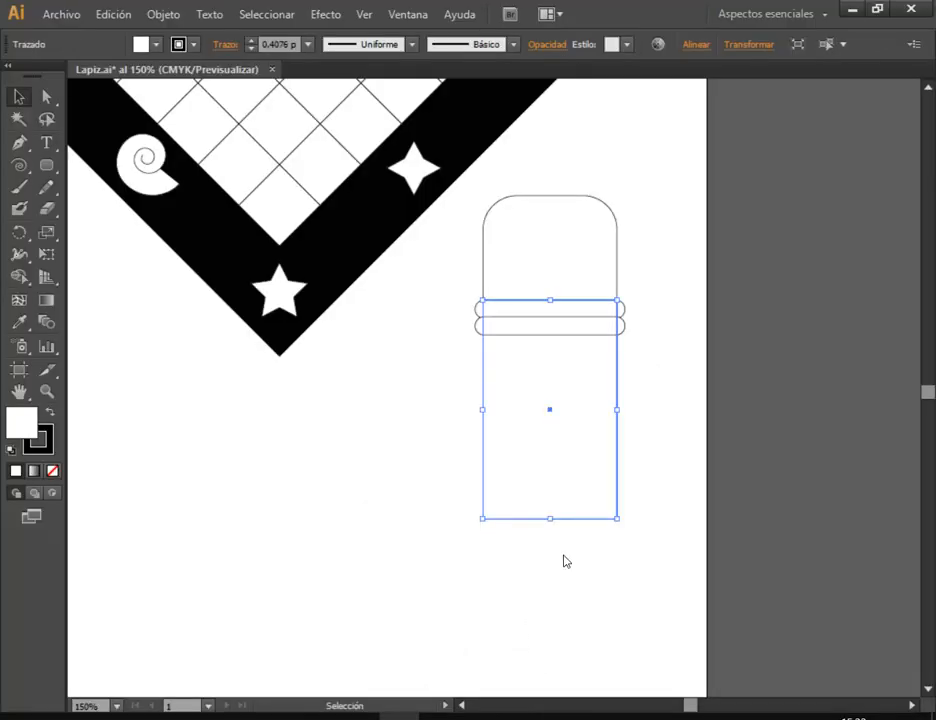
click(585, 551)
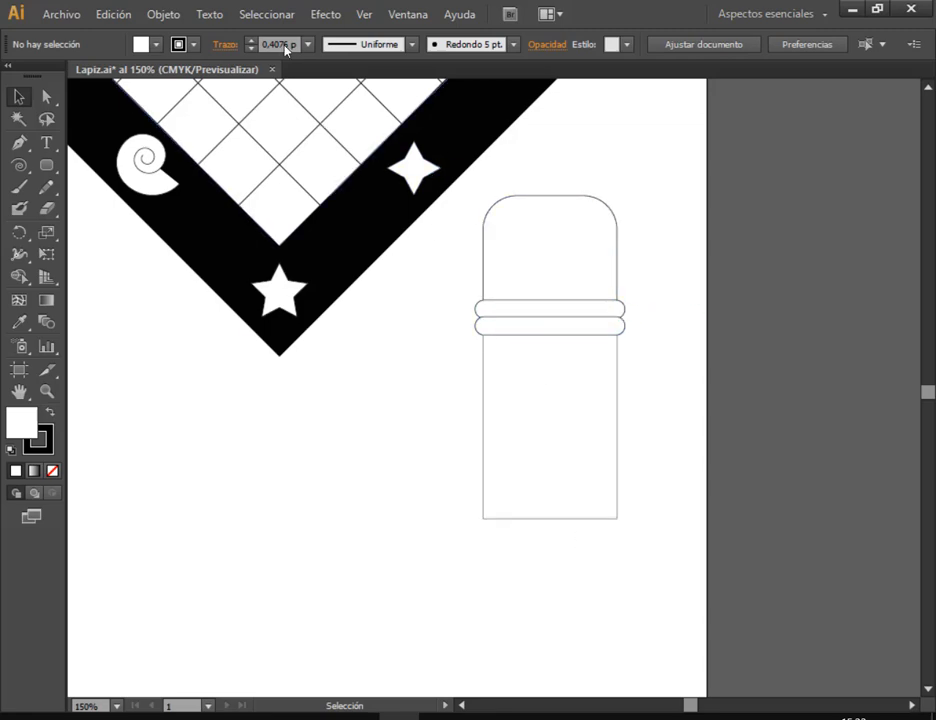
click(49, 13)
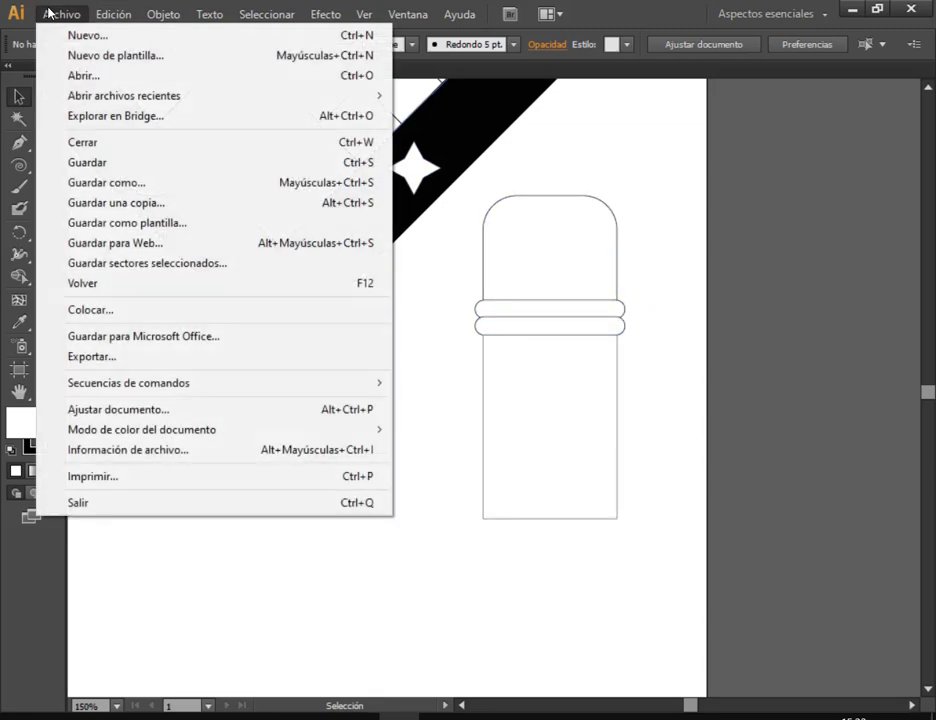
click(60, 162)
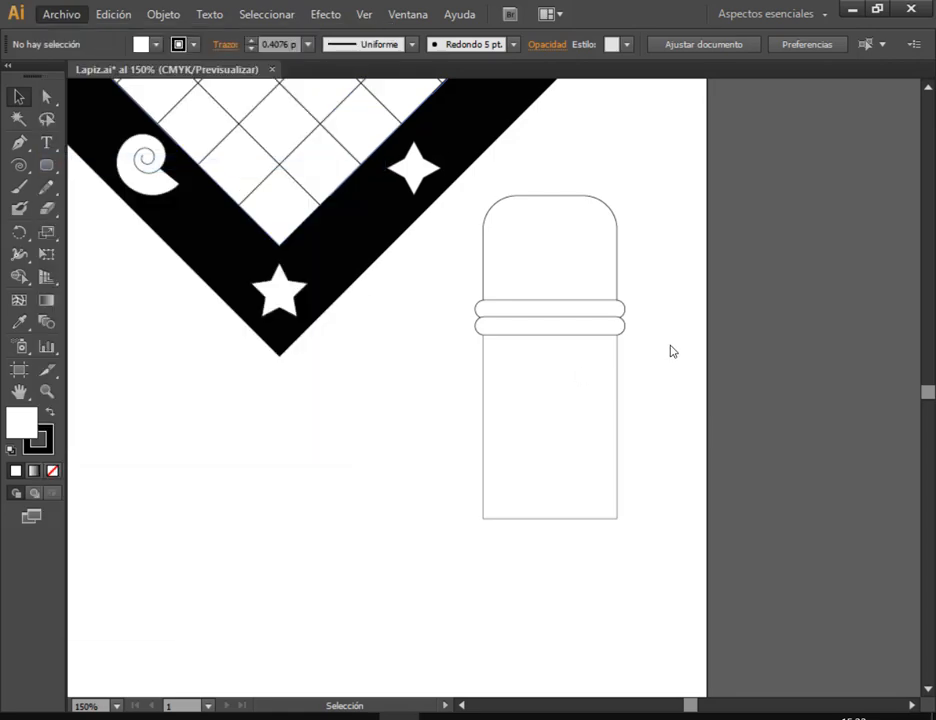
Check the call's chat messages in Google Meet, and return to the Lapiz.ai document
scroll(668, 353, up, 2)
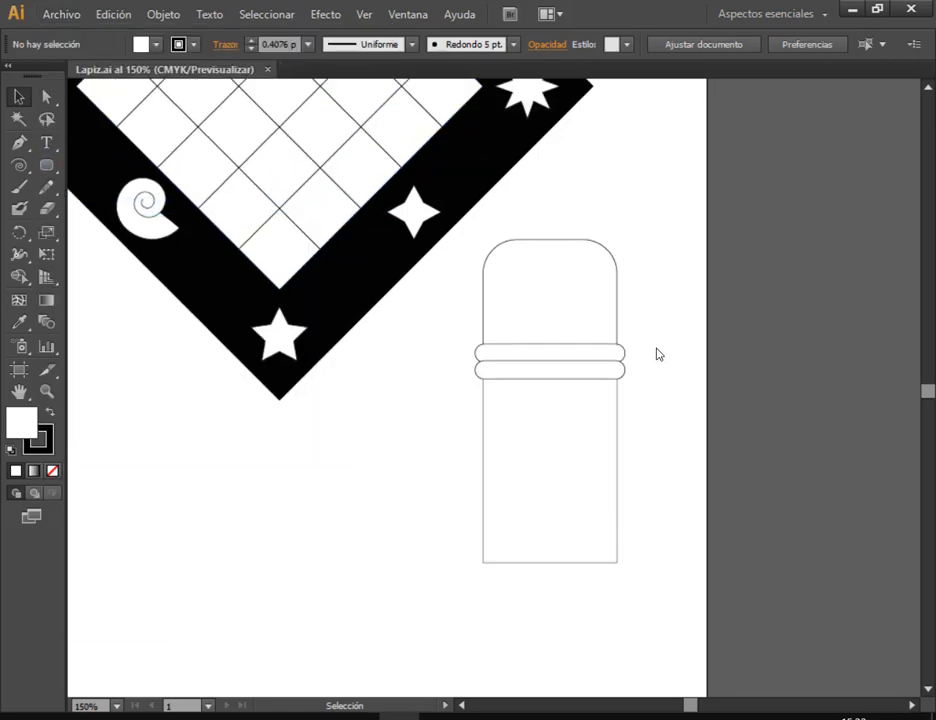
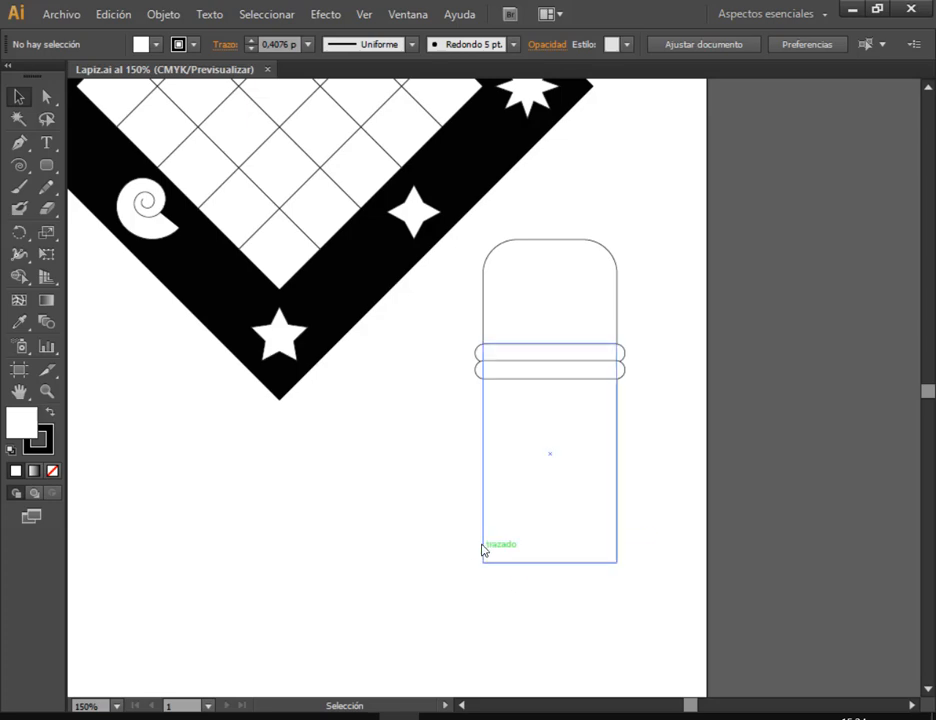
click(169, 627)
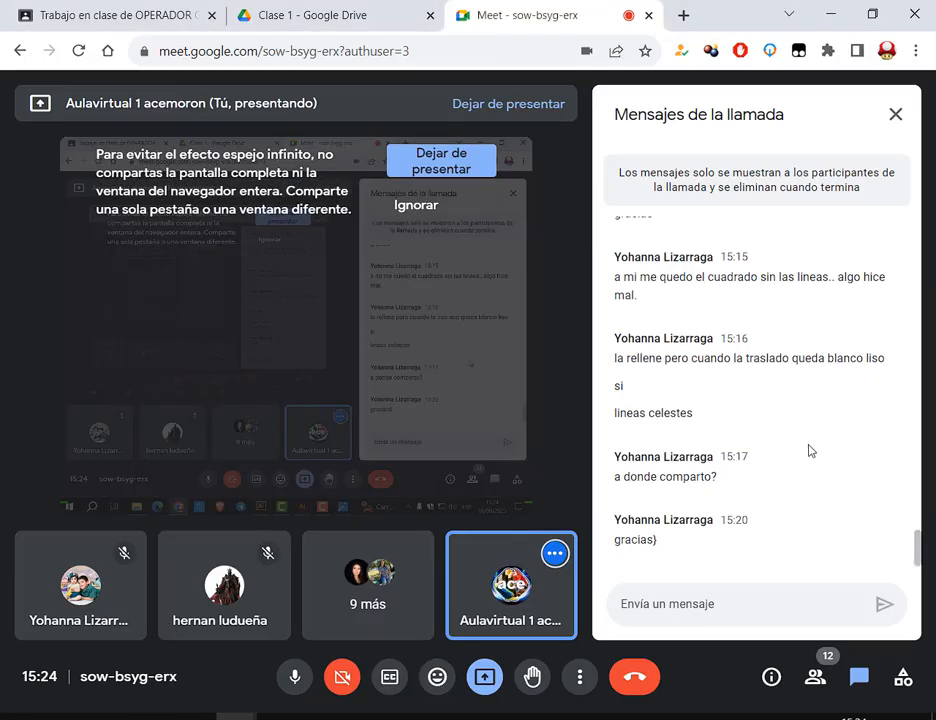
click(818, 8)
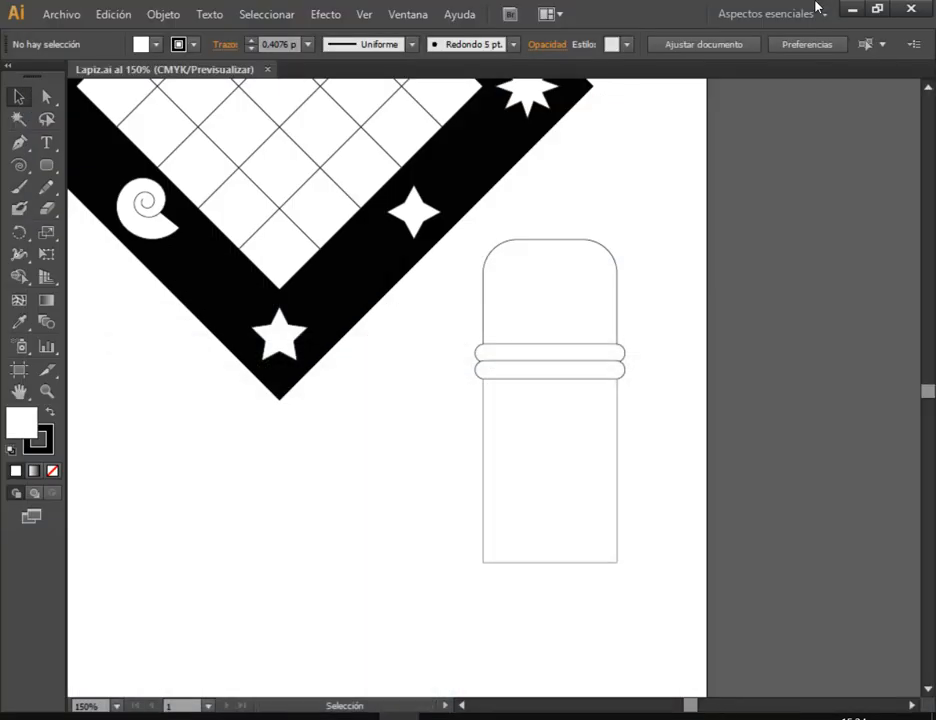
Check the reference image, and draw a narrow upright rectangle centred on the pencil shaft, from the lower band to the shaft's bottom edge
click(561, 717)
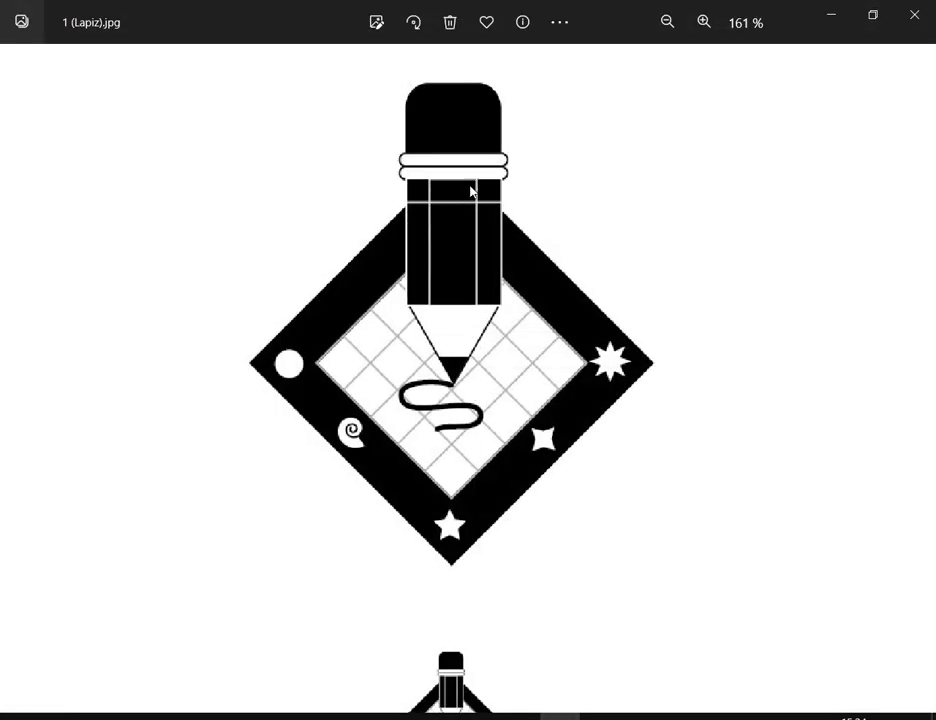
click(563, 717)
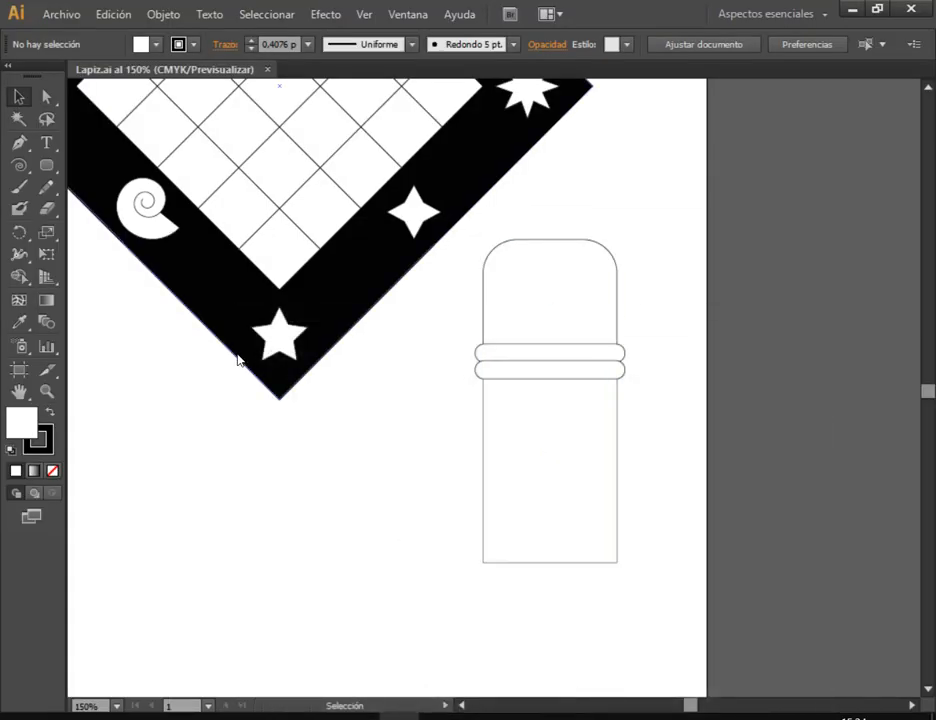
scroll(238, 360, down, 1)
click(46, 165)
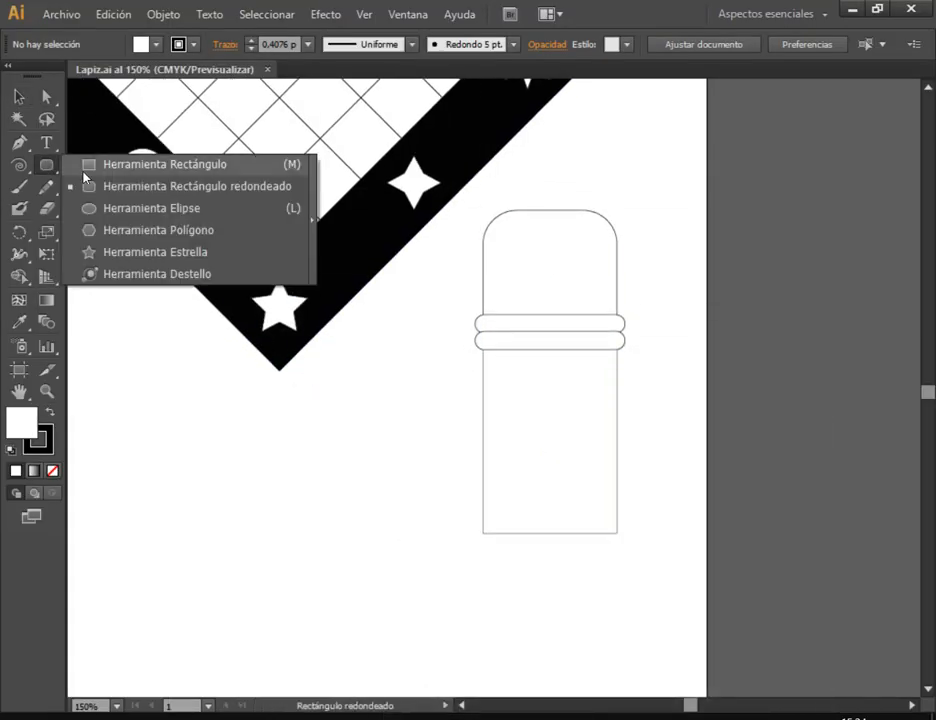
click(104, 168)
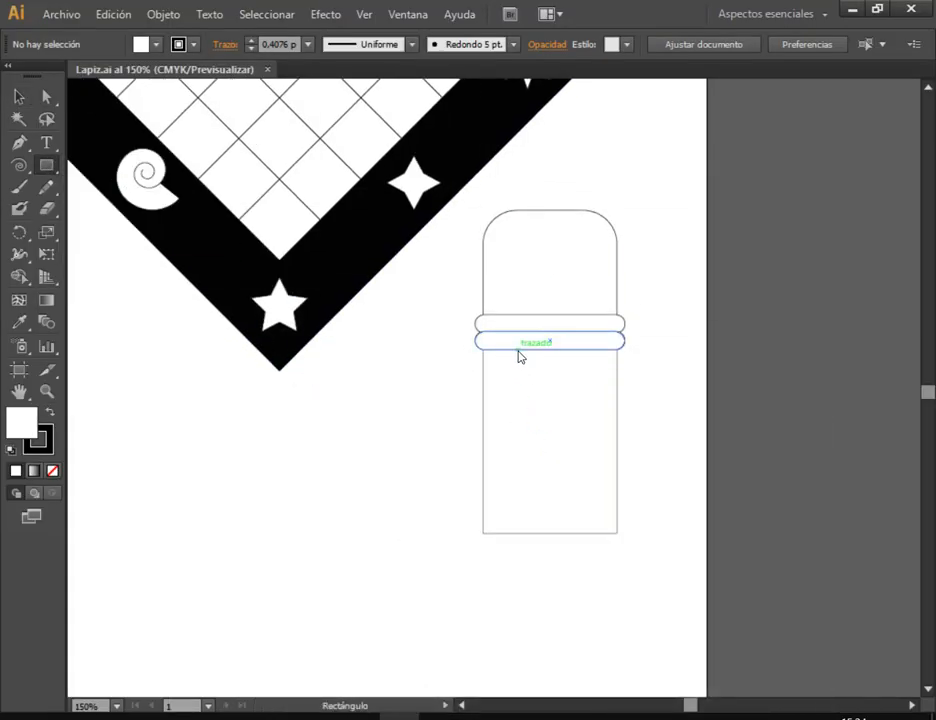
drag(518, 350, 586, 533)
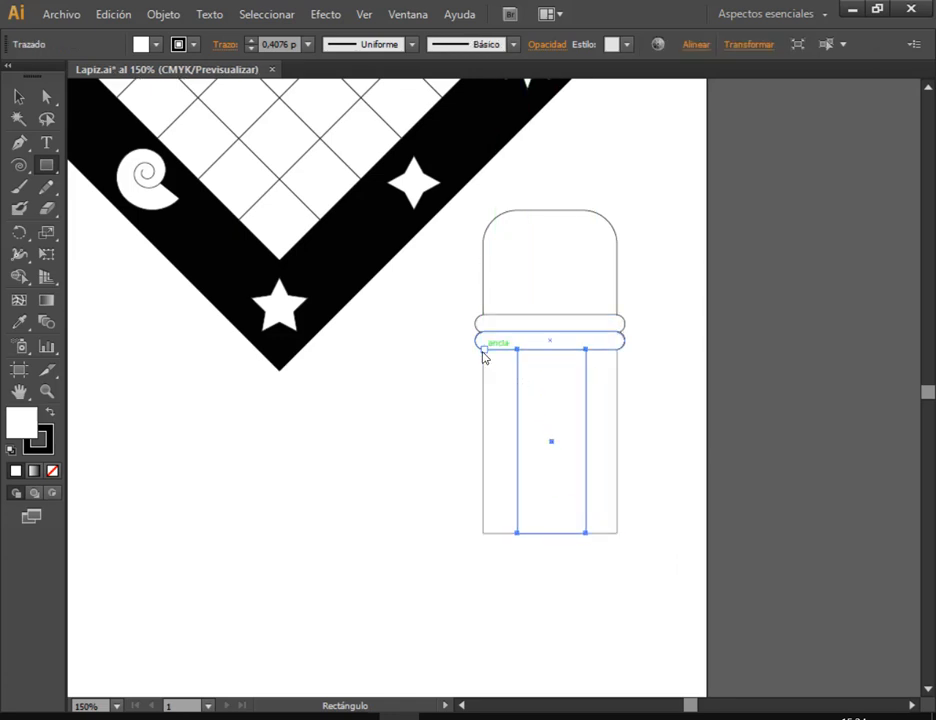
Draw a short horizontal rectangle across the full width of the shaft, directly beneath the lower rounded band
drag(483, 350, 617, 380)
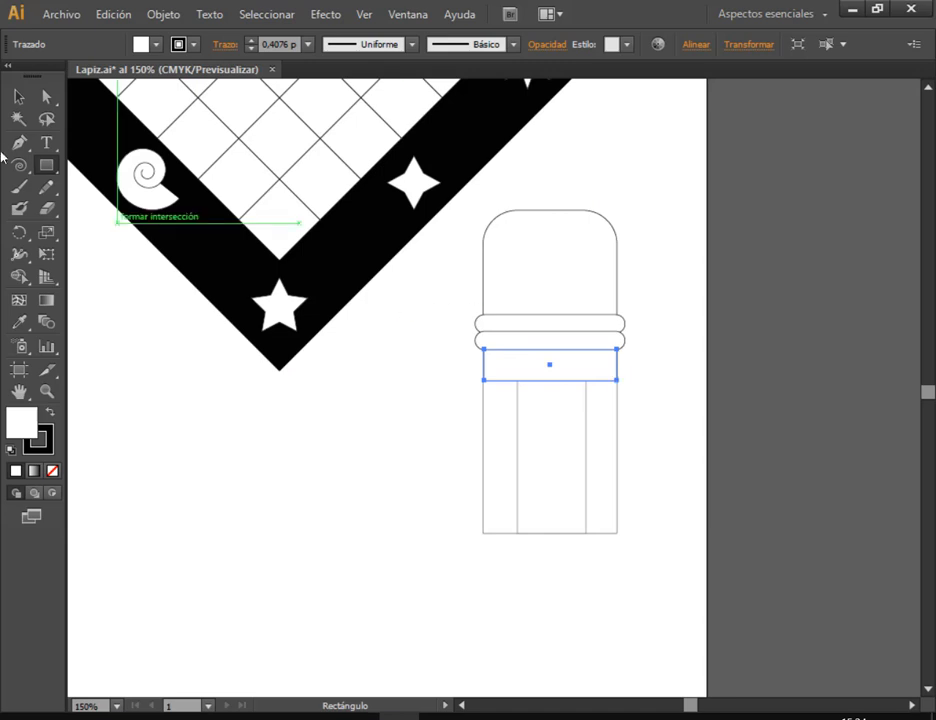
click(18, 96)
click(215, 589)
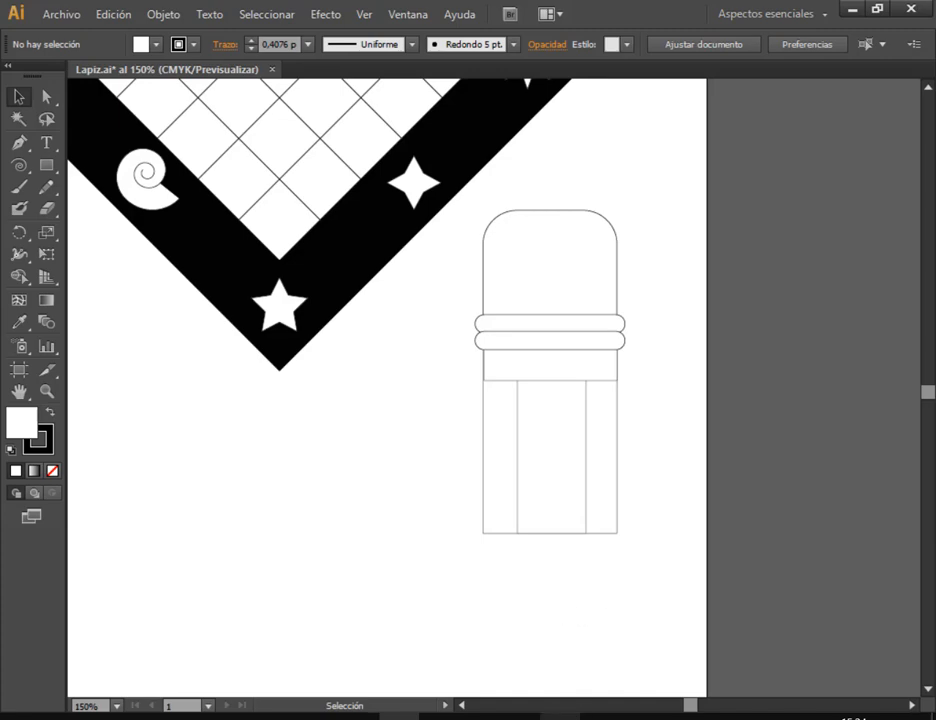
Compare the pencil with the reference image and fill the rounded eraser with black (Negro)
click(562, 717)
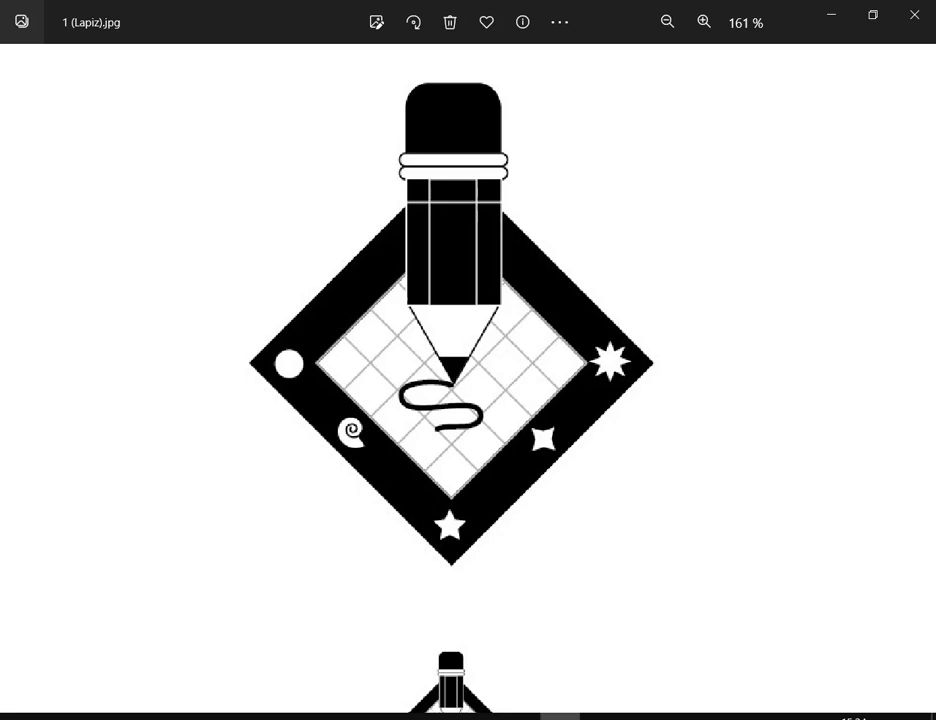
click(562, 717)
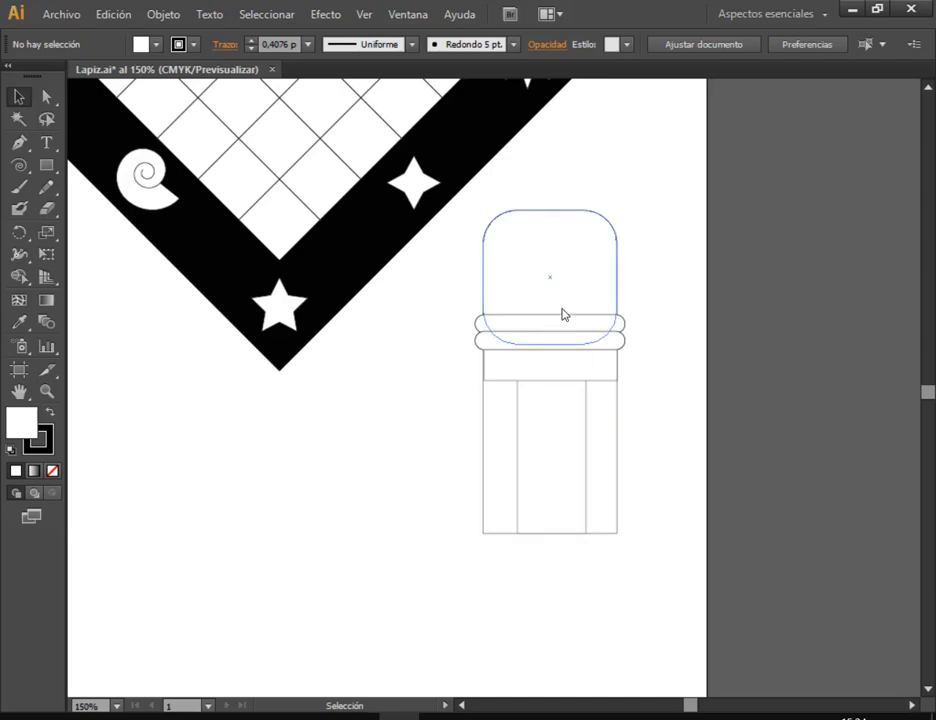
click(560, 717)
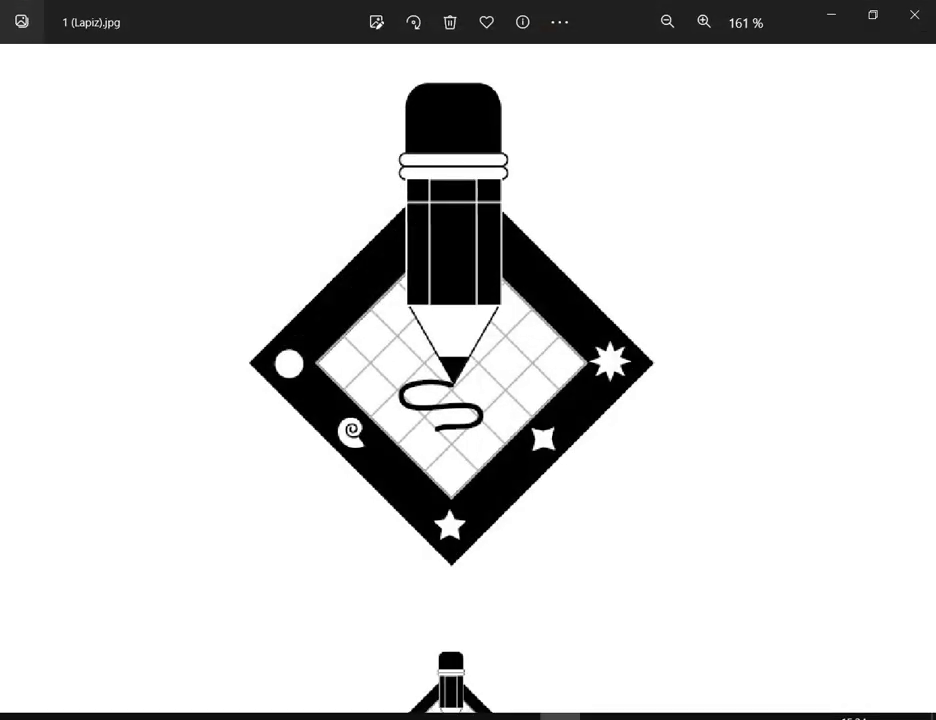
click(560, 717)
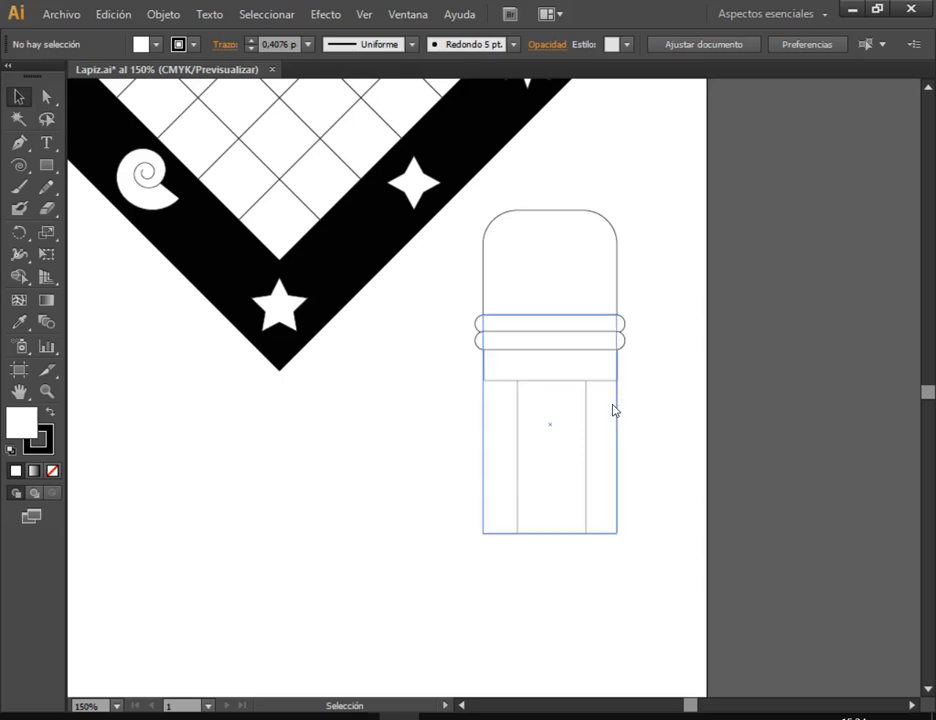
click(576, 240)
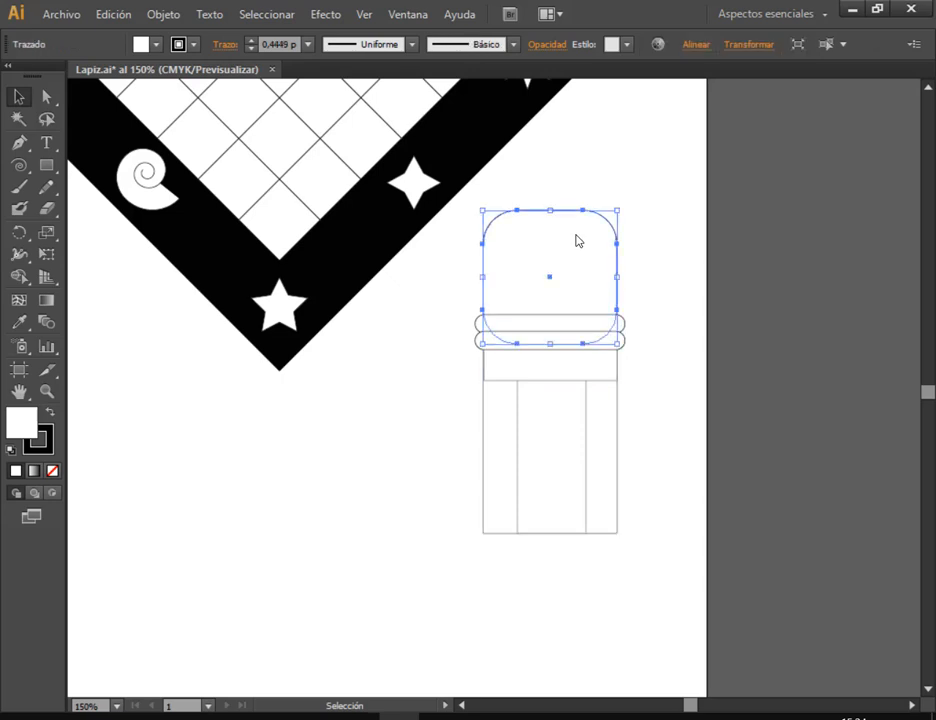
click(156, 46)
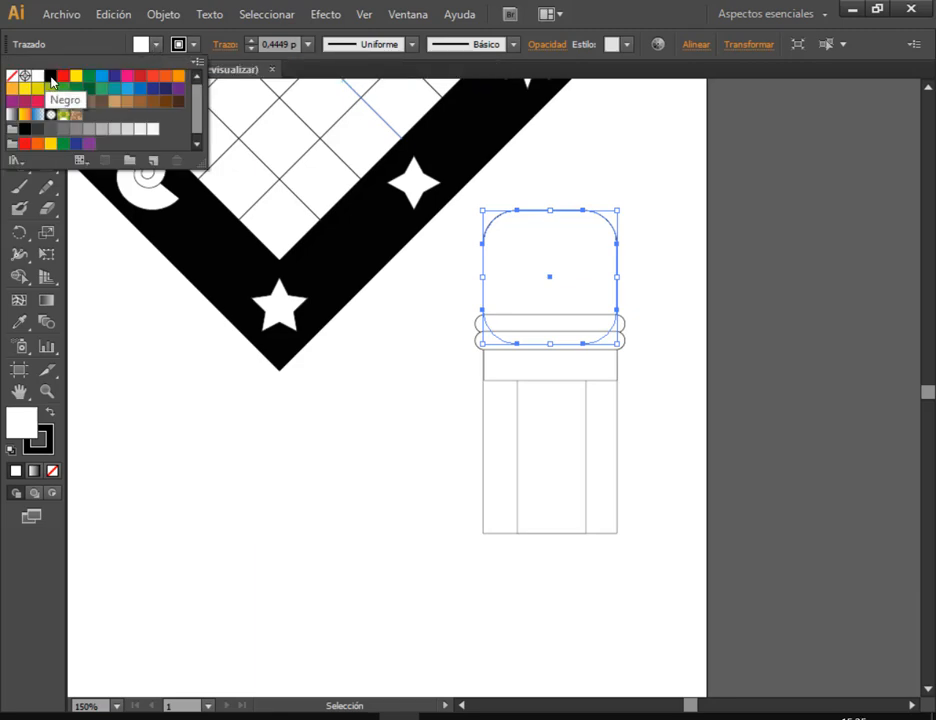
click(50, 75)
click(688, 217)
click(677, 281)
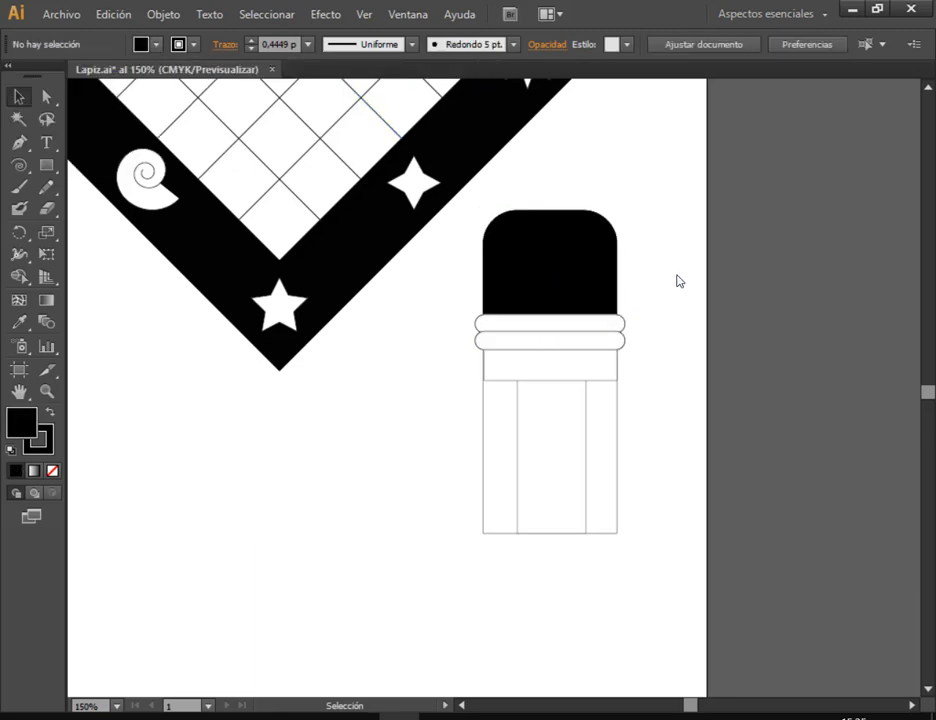
Fill the large rectangle that forms the pencil's shaft with black
click(610, 450)
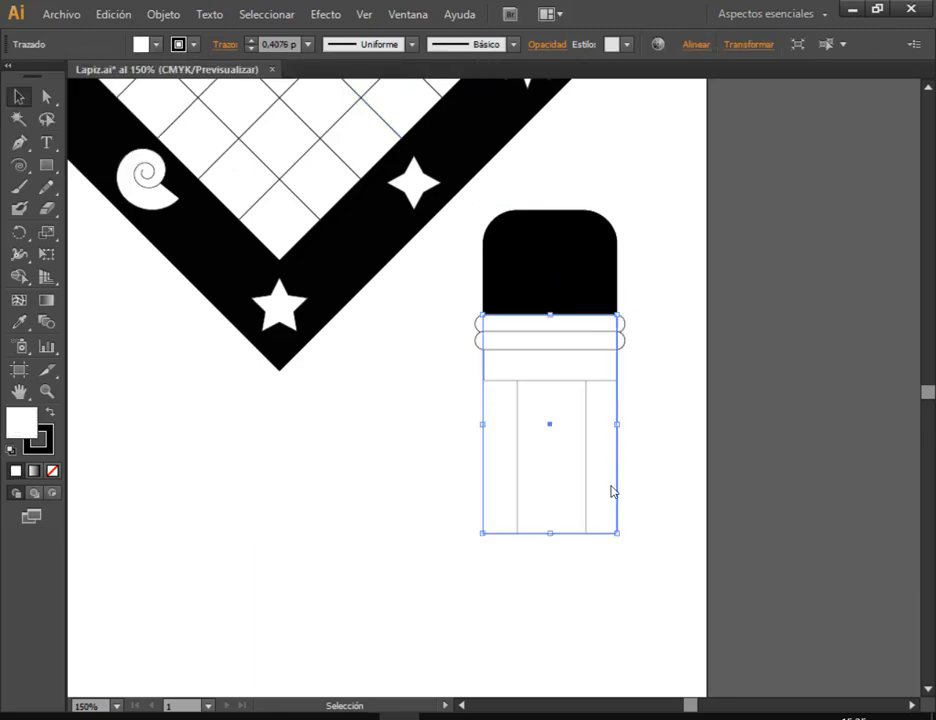
click(101, 14)
click(101, 14)
click(140, 44)
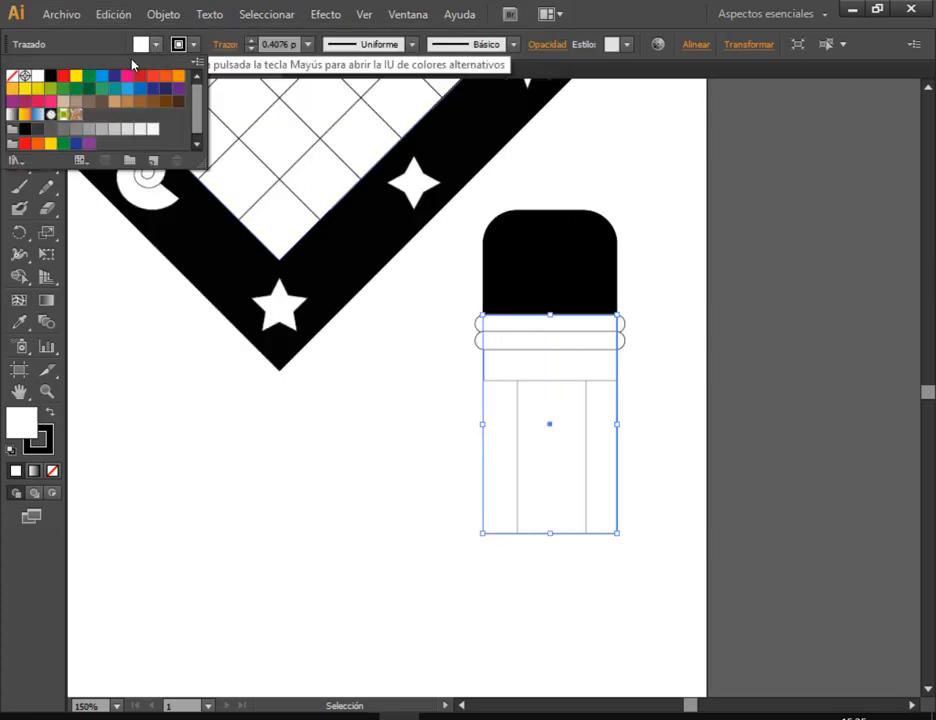
click(49, 75)
click(347, 570)
click(376, 569)
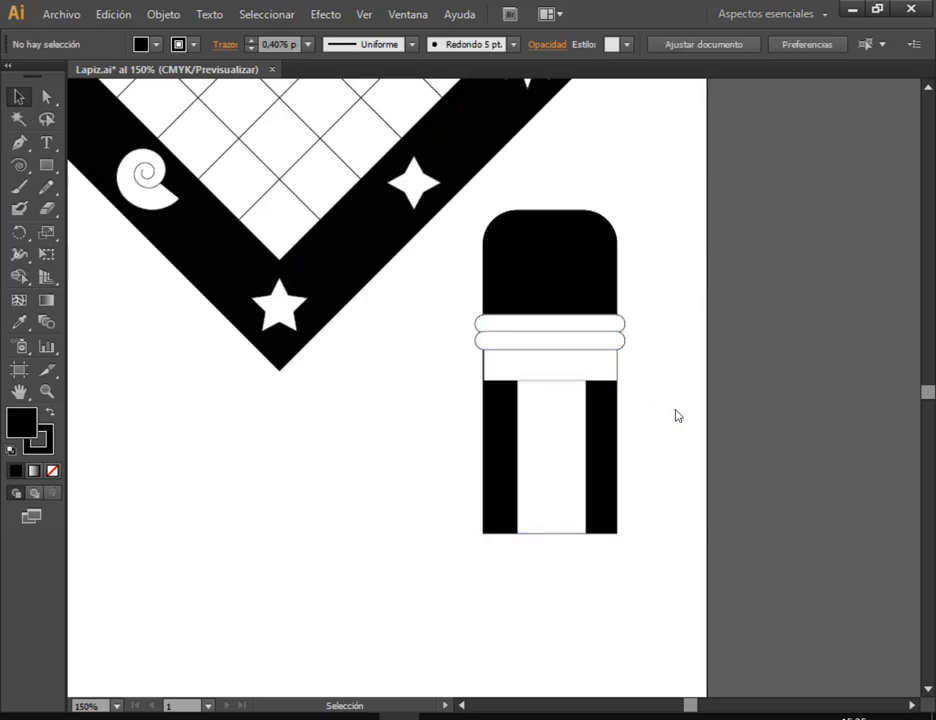
Select the short horizontal rectangle beneath the rounded bands and compare this area with the reference image
click(576, 378)
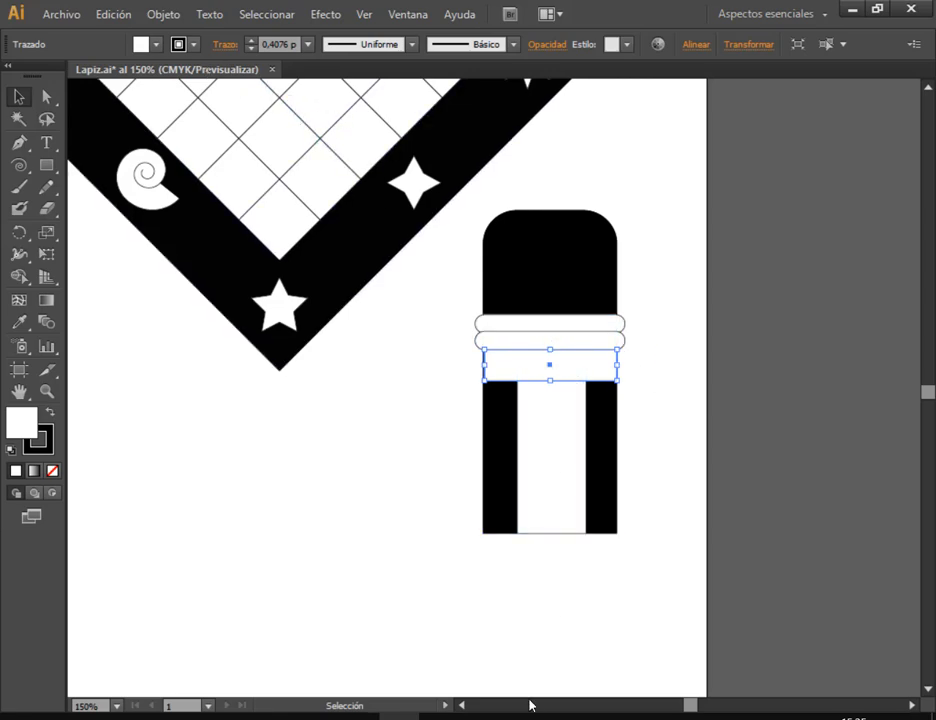
click(560, 717)
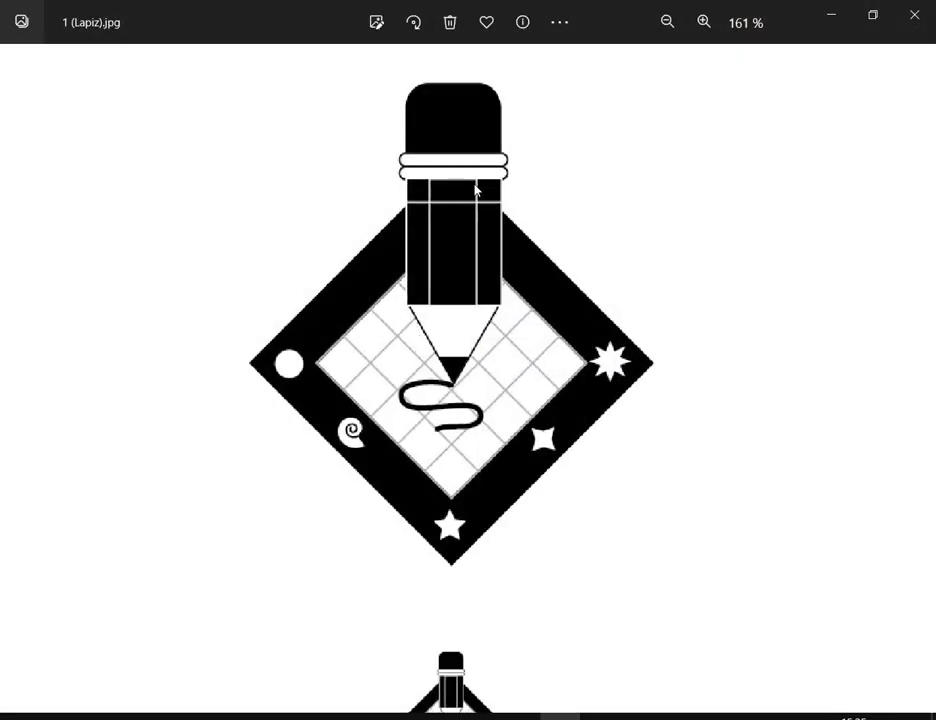
click(560, 717)
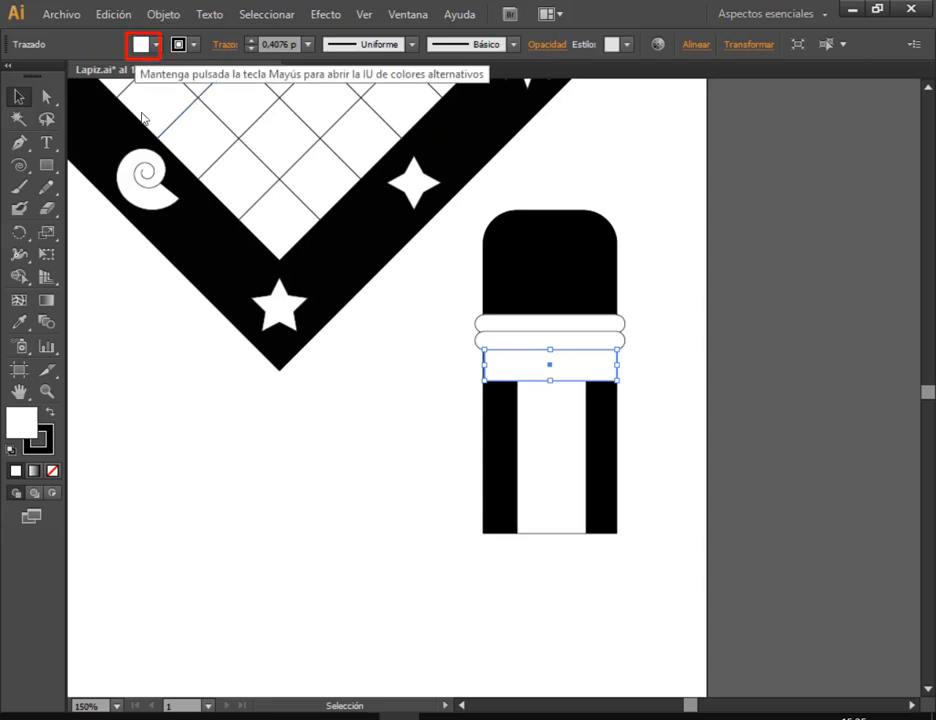
Try removing the fill of the horizontal rectangle through the swatches, and undo the change
click(156, 46)
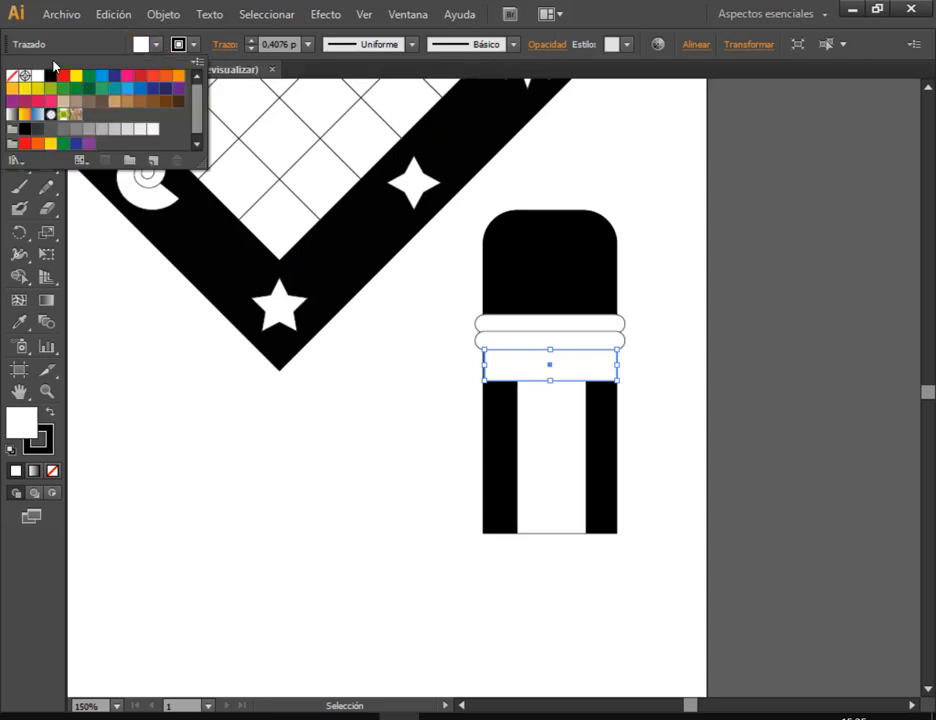
click(13, 76)
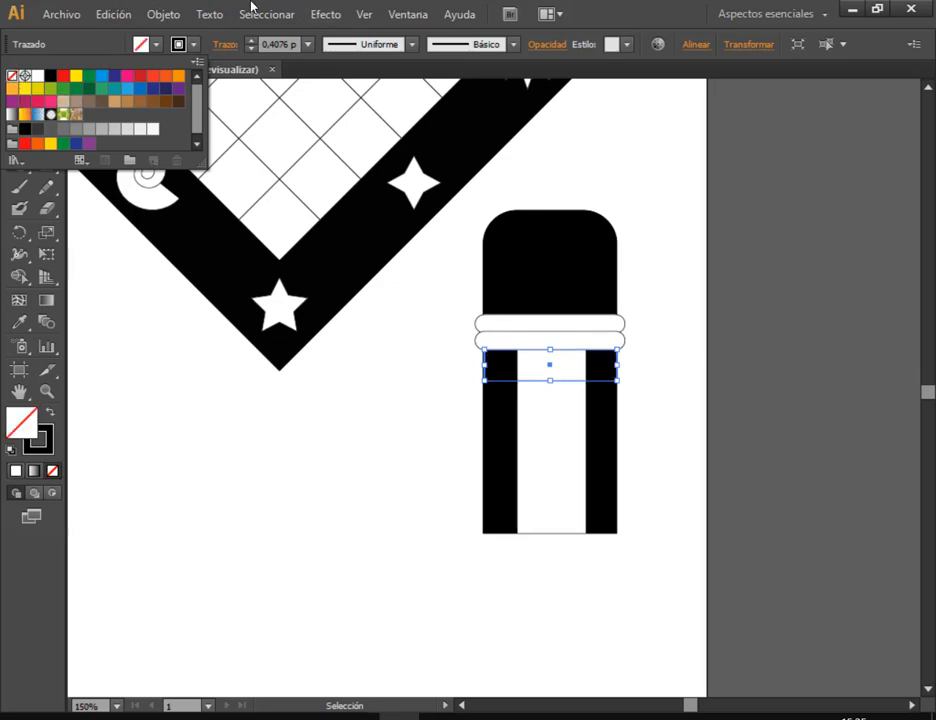
click(111, 19)
click(155, 17)
mouse_move(113, 14)
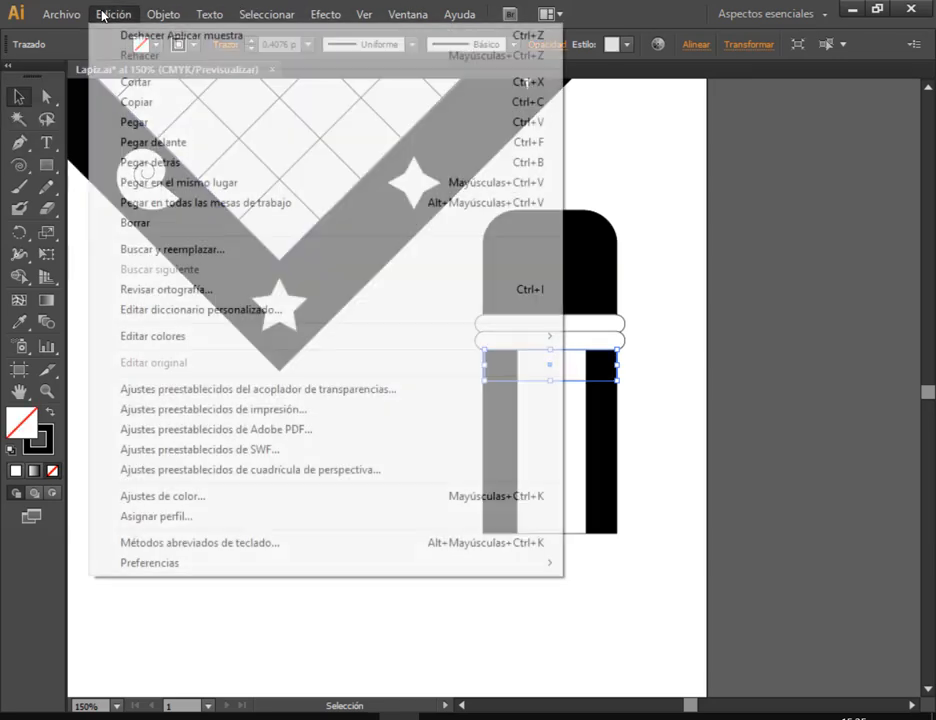
click(115, 42)
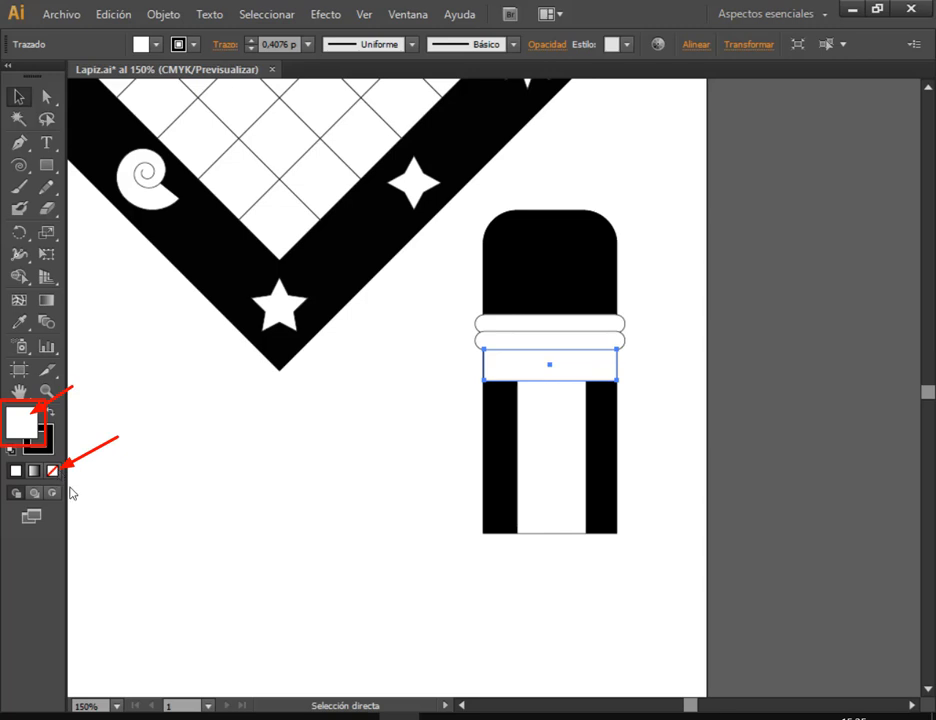
Set the short horizontal rectangle's fill to none and deselect it
click(52, 470)
key(v)
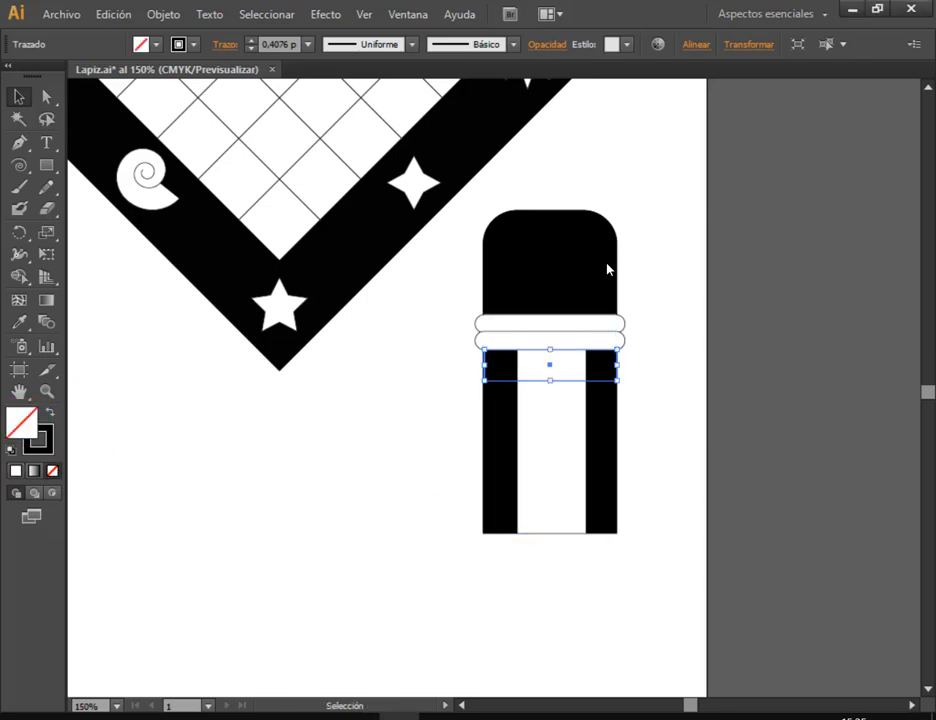
click(455, 390)
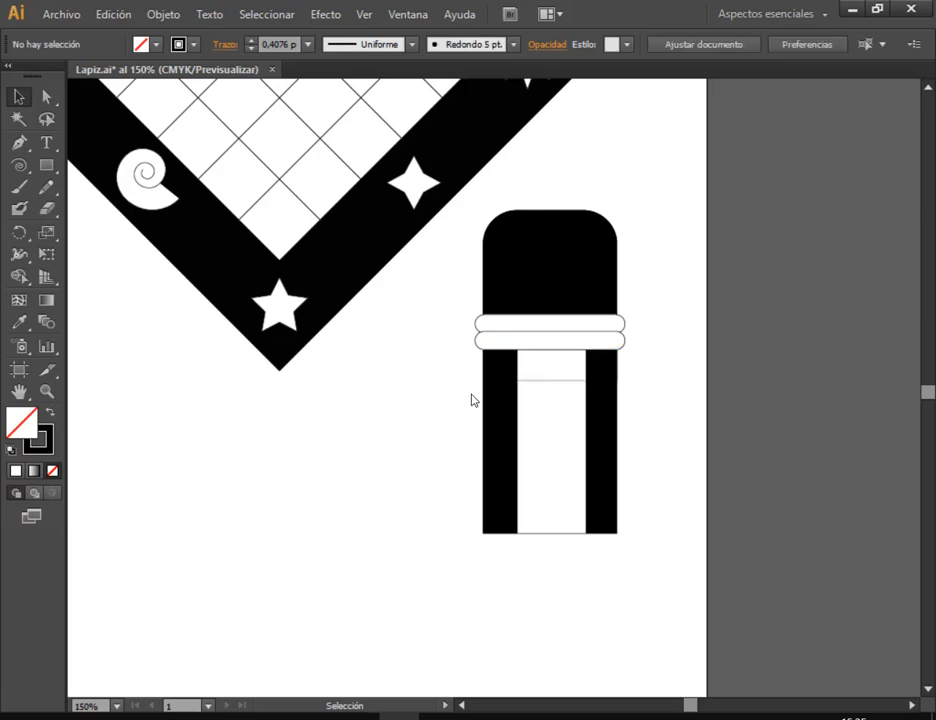
Widen the short horizontal rectangle so its left side meets the shaft's edge, and give it a white stroke
scroll(595, 396, up, 3)
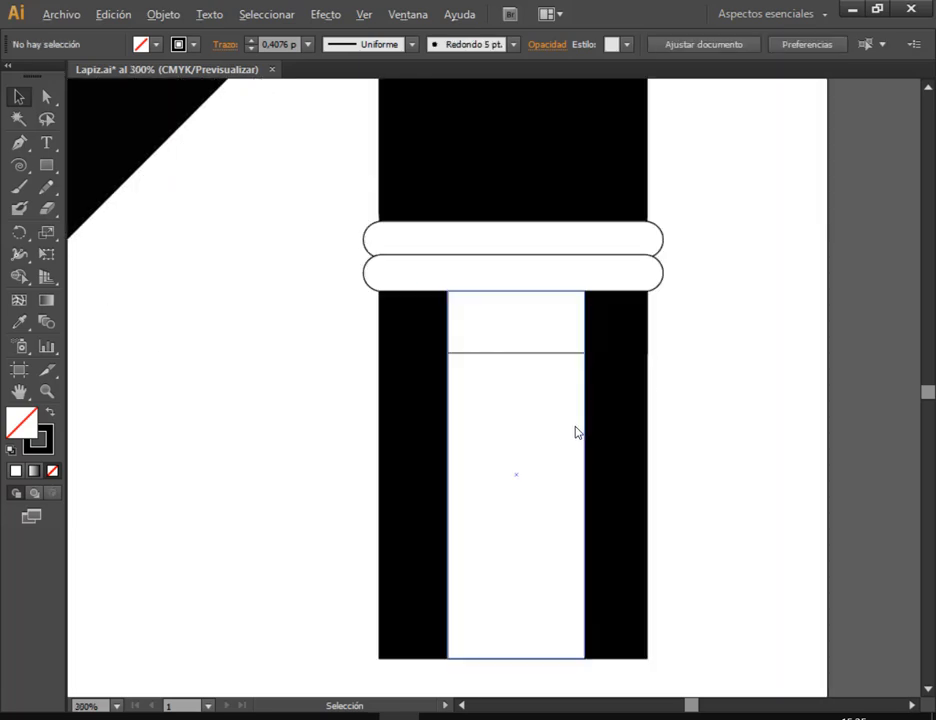
click(543, 331)
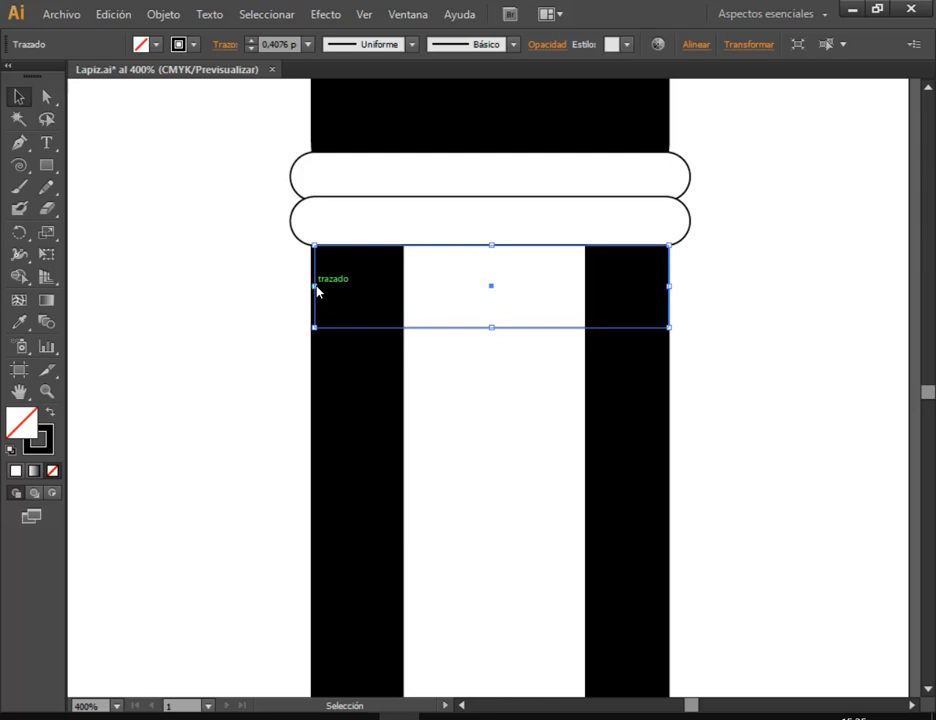
drag(316, 286, 310, 292)
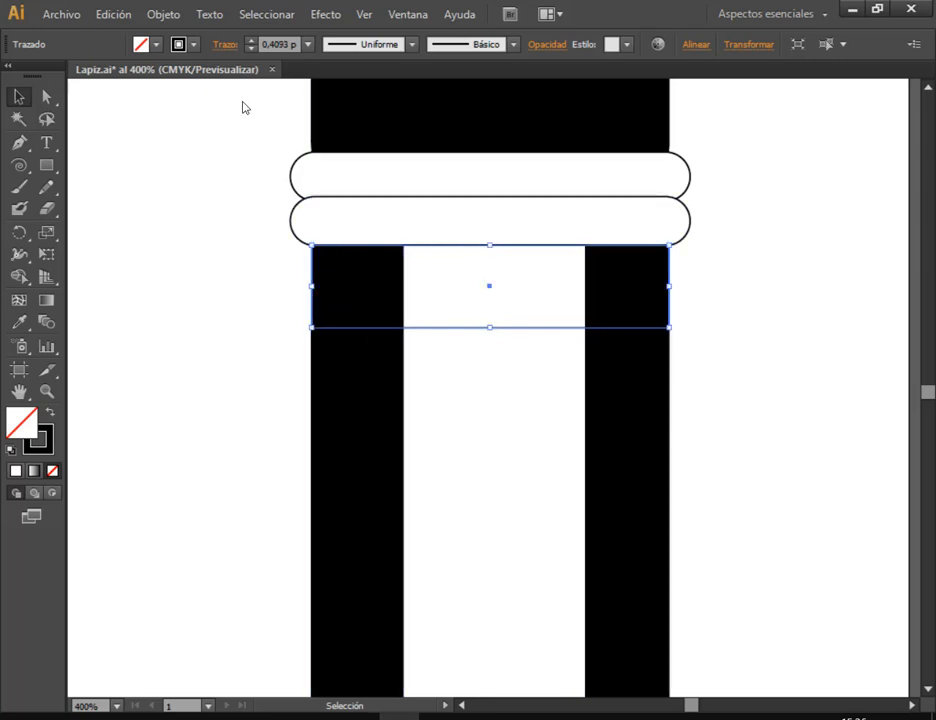
click(194, 46)
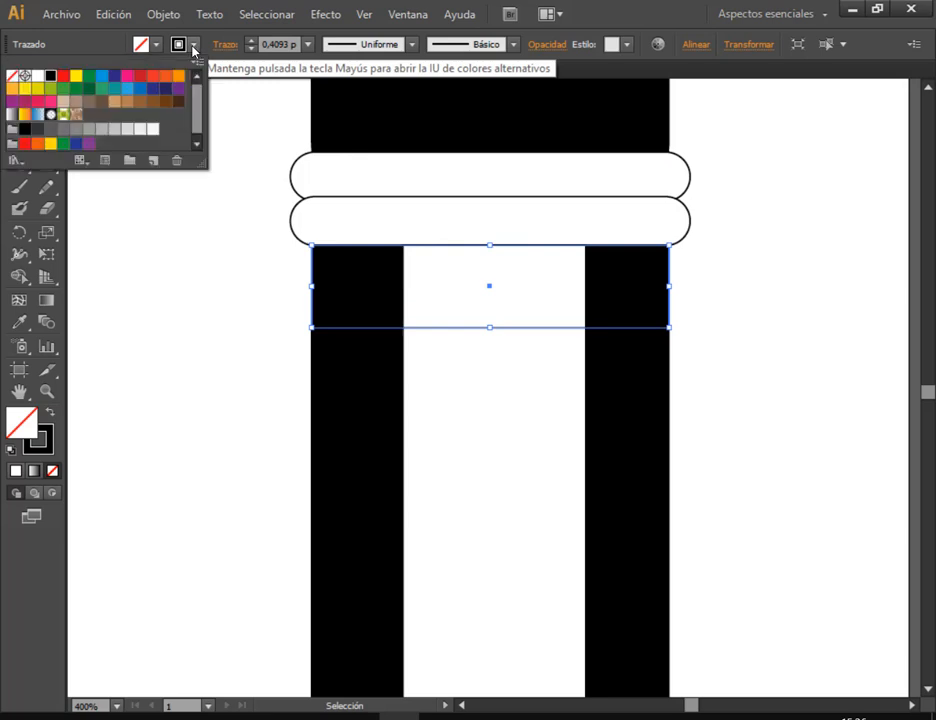
click(37, 78)
click(194, 358)
click(194, 358)
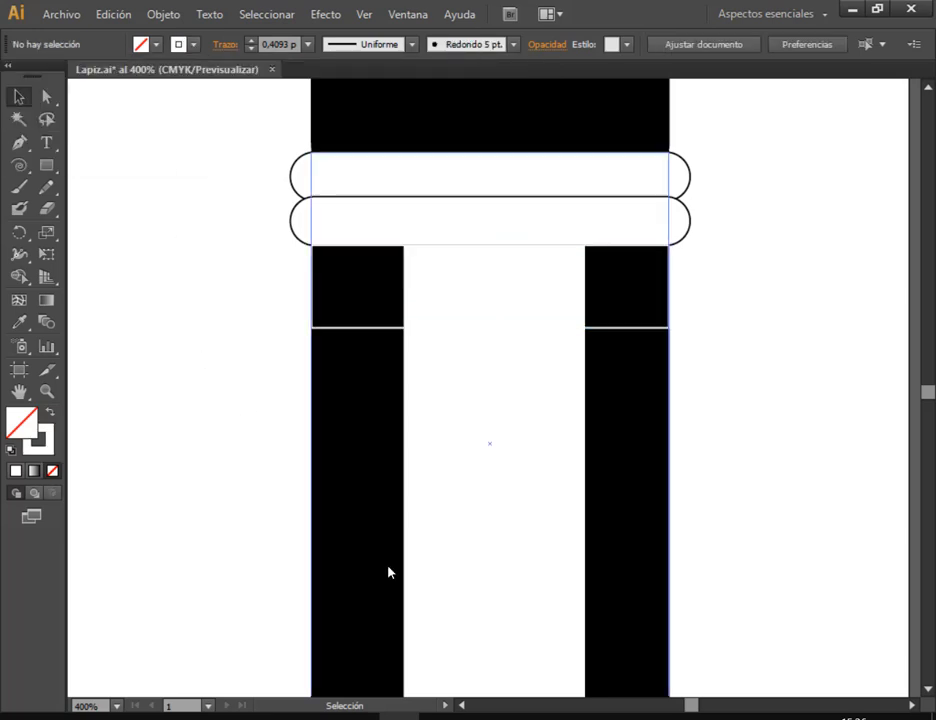
Remove the fill of the upright rectangle in the middle of the shaft and set its stroke to white
click(465, 428)
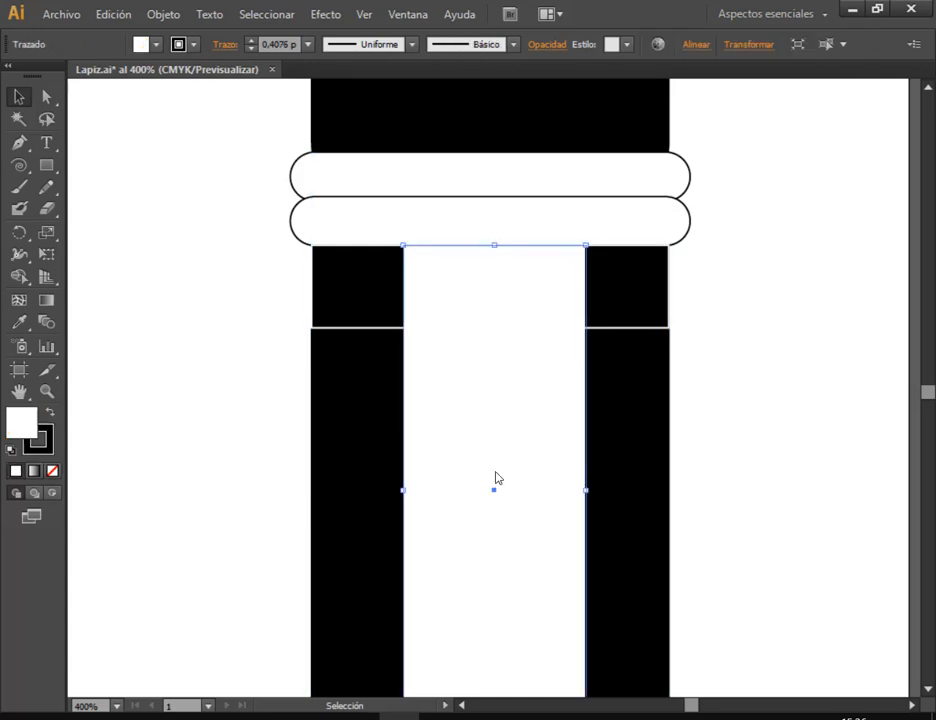
click(155, 46)
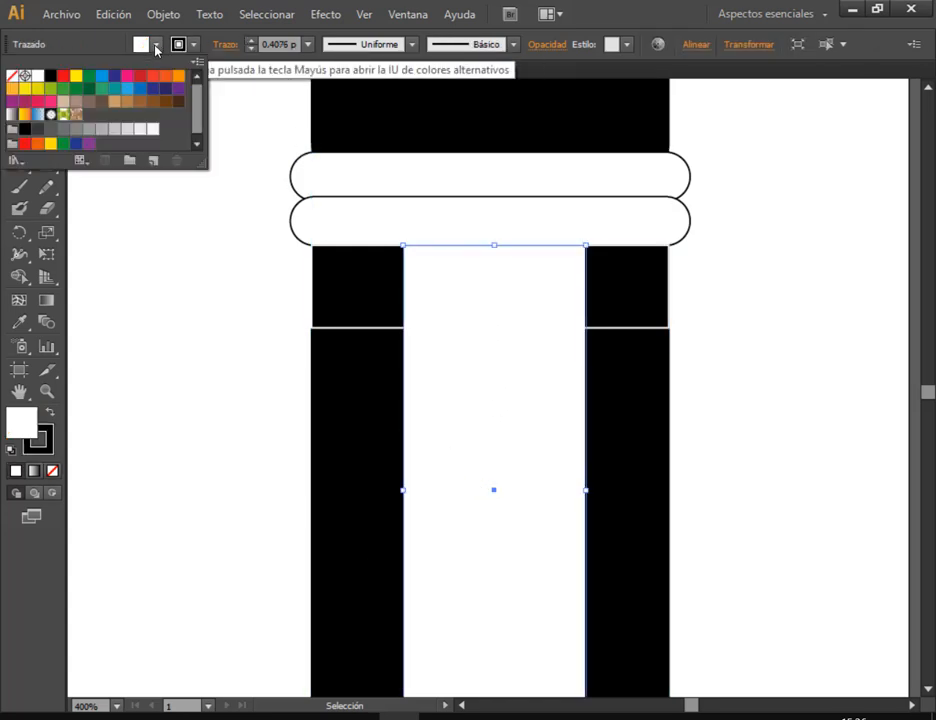
click(12, 75)
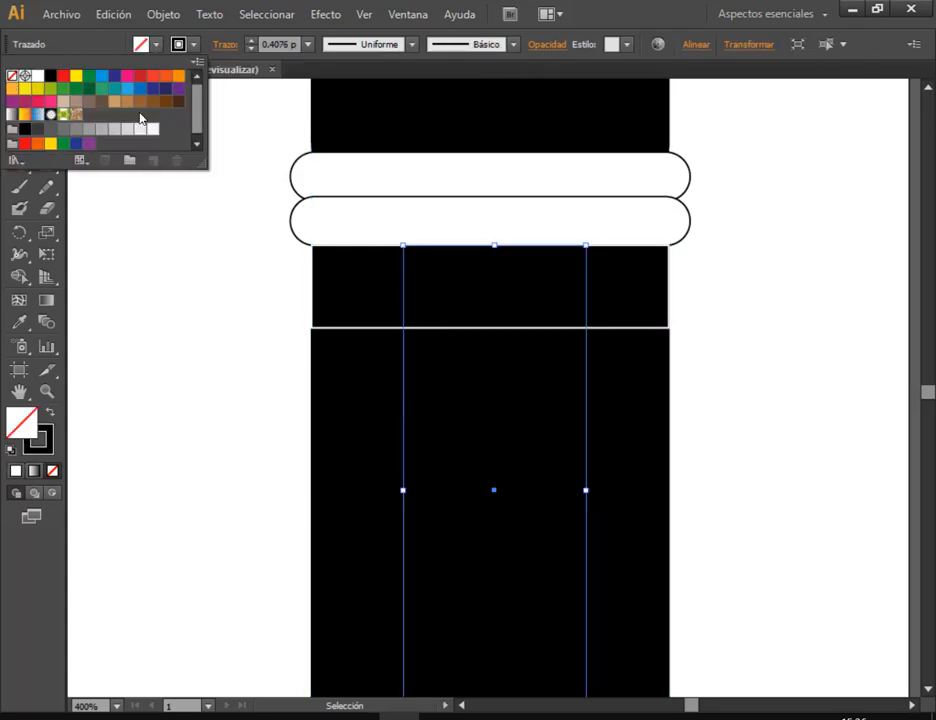
click(195, 45)
click(38, 76)
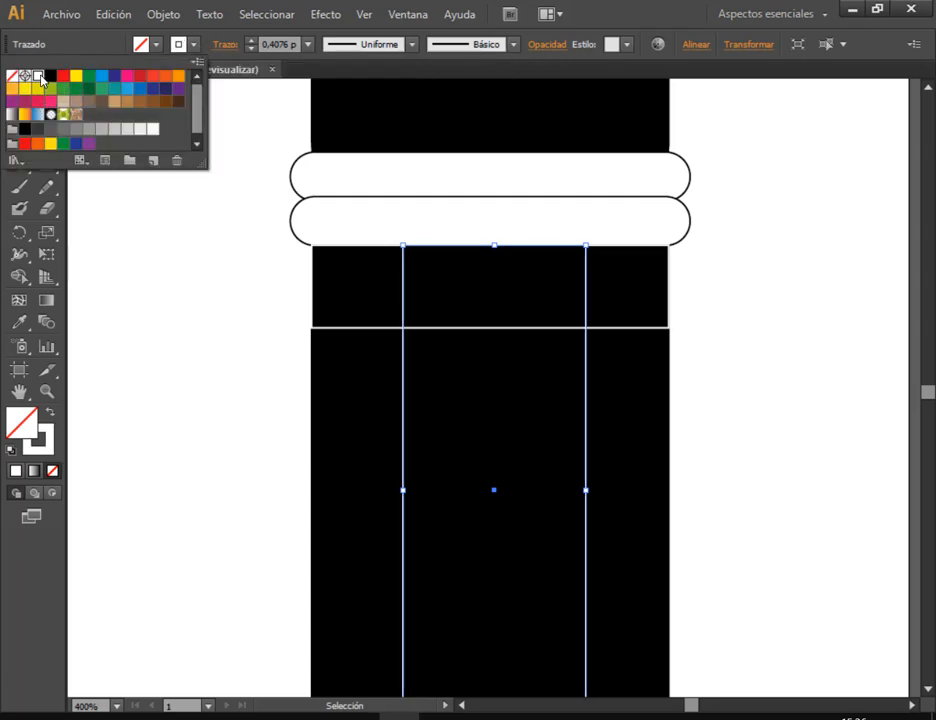
Compare the pencil with the reference image and give the large black shaft rectangle a white stroke
click(810, 258)
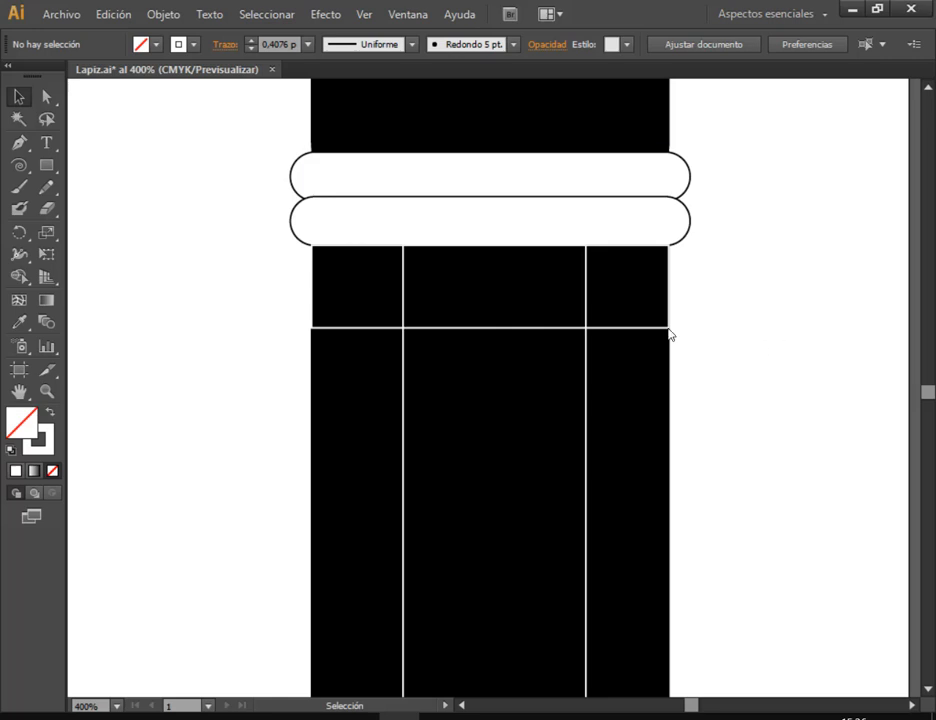
scroll(820, 380, down, 1)
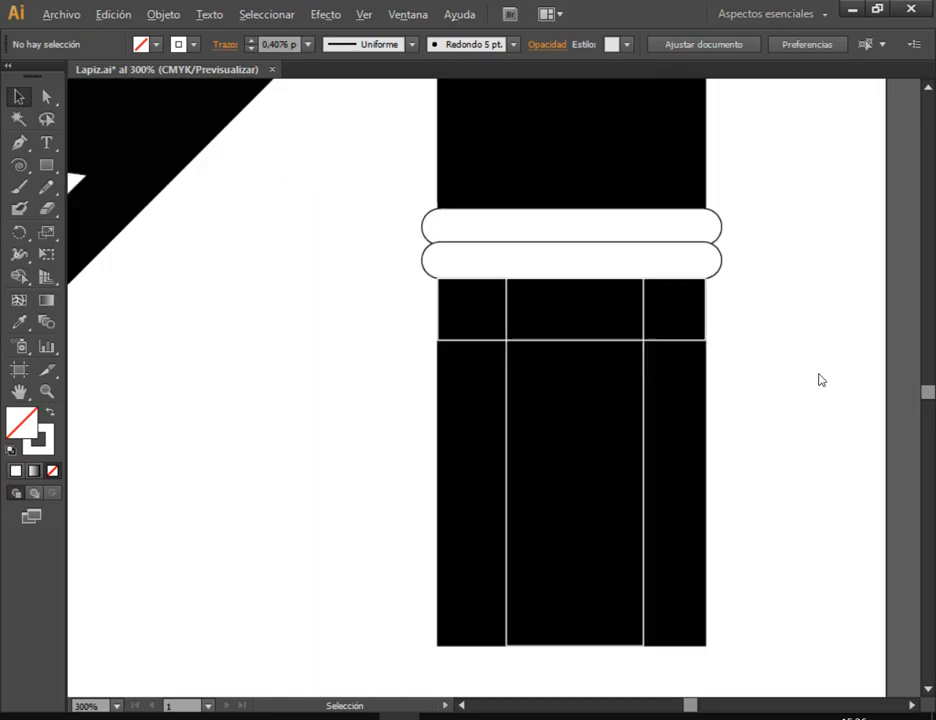
scroll(820, 380, down, 1)
drag(815, 377, 602, 346)
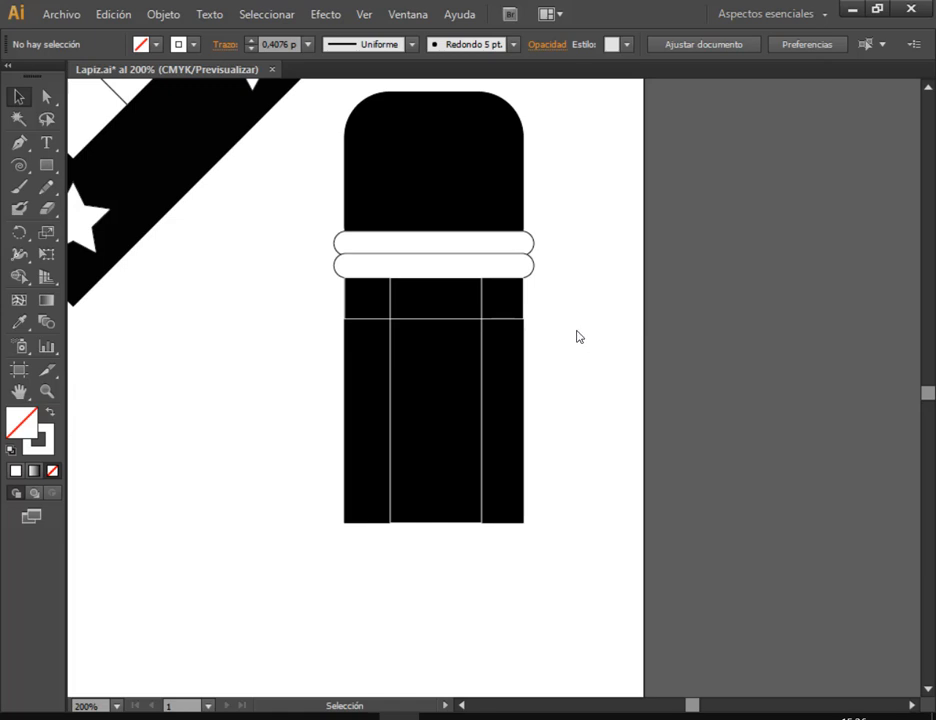
click(520, 357)
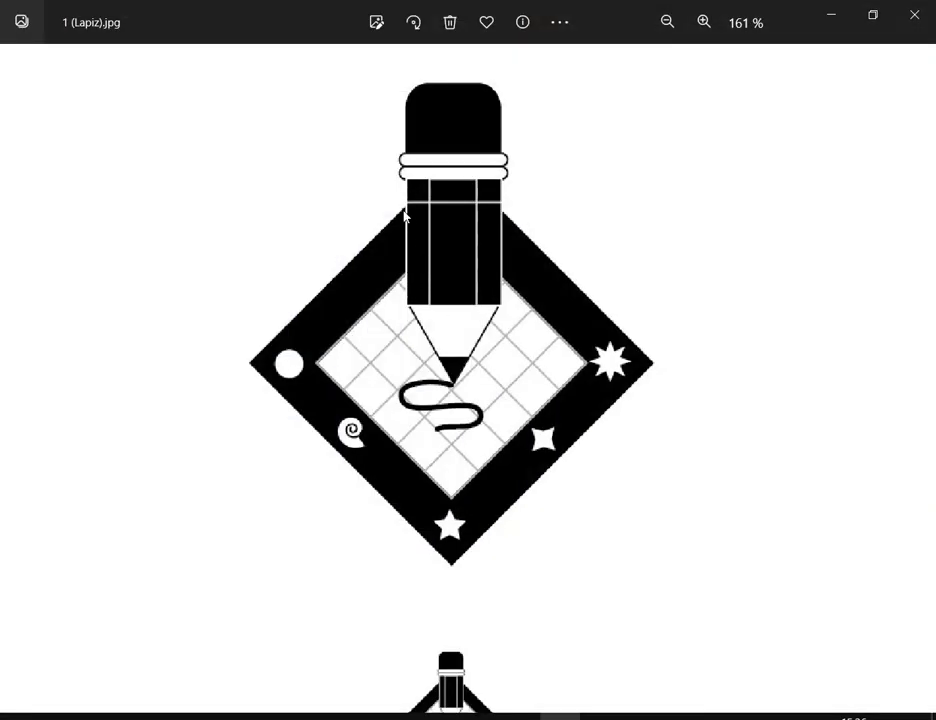
click(829, 12)
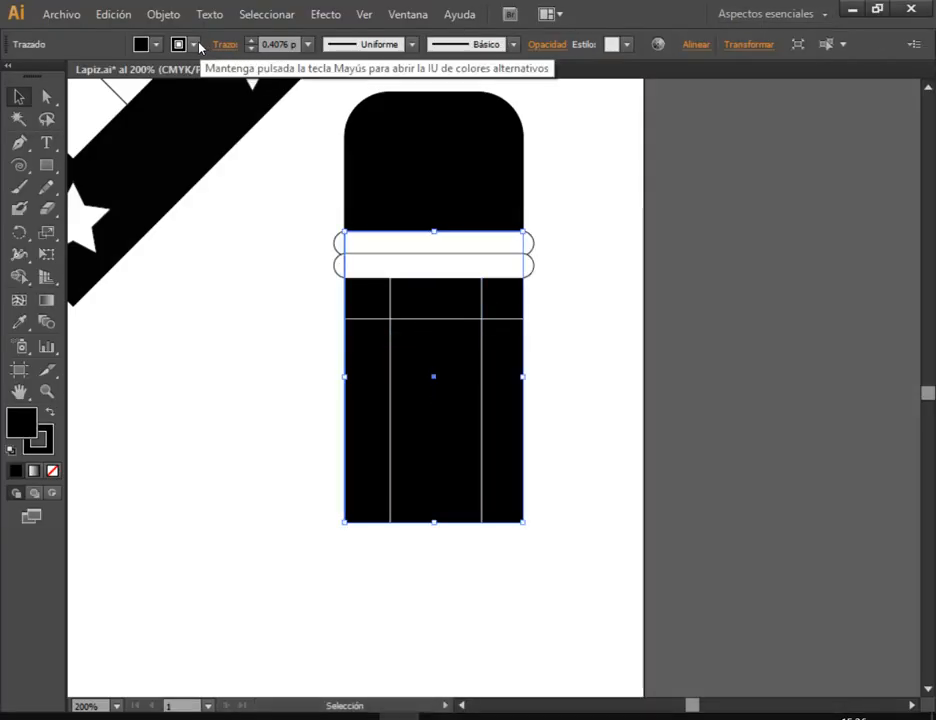
click(195, 45)
click(37, 75)
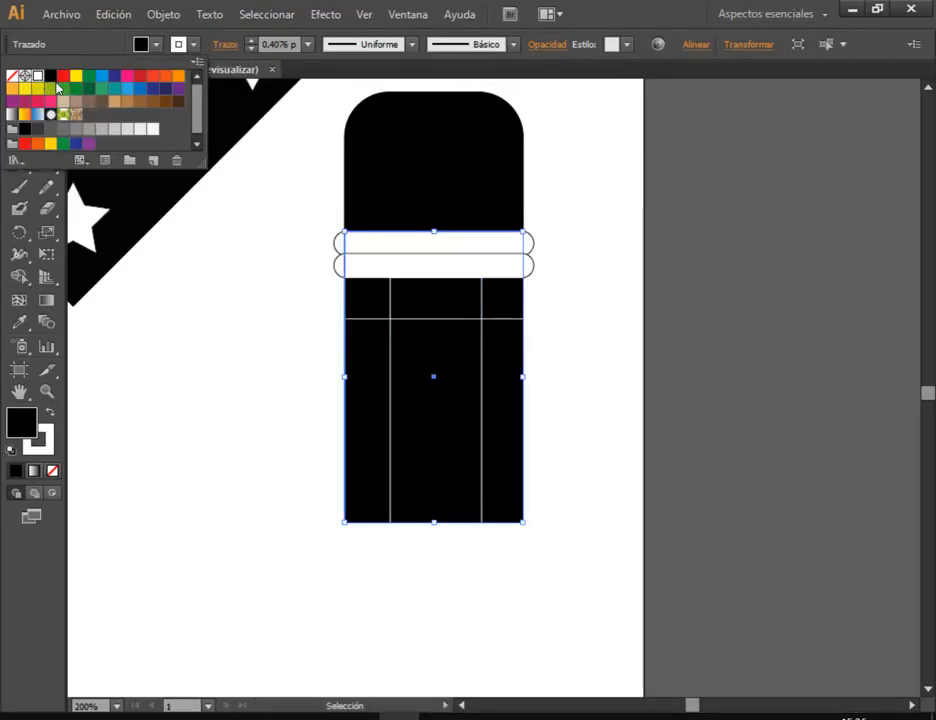
click(560, 326)
click(590, 330)
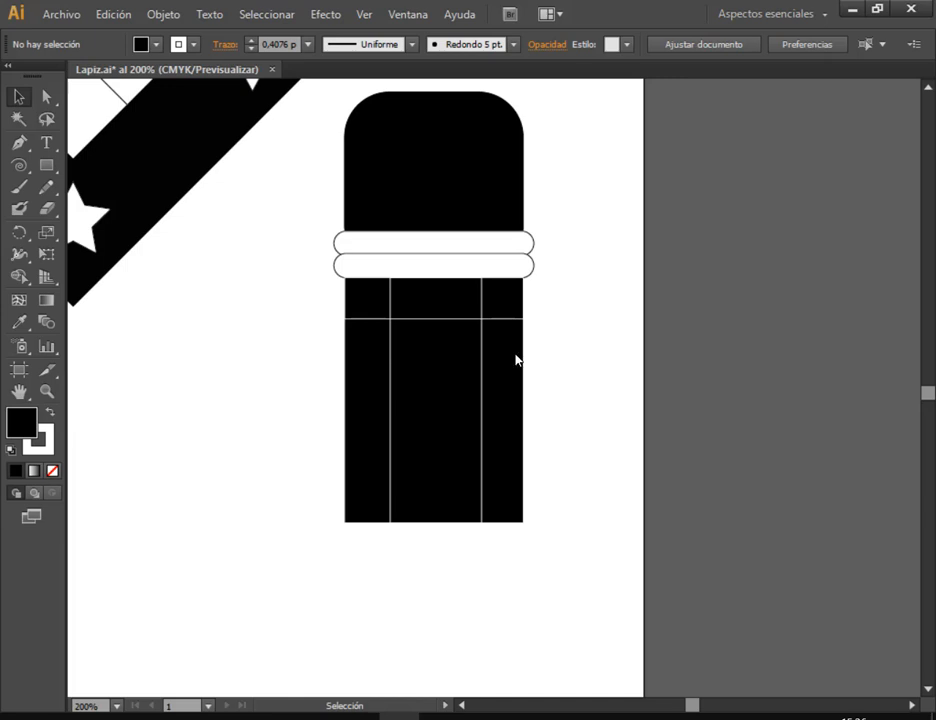
Move the black shaft rectangle slightly downward and shorten its lower edge to meet the bottom of the upright rectangle
click(403, 372)
mouse_move(439, 382)
mouse_down()
mouse_move(449, 418)
mouse_move(437, 389)
mouse_up()
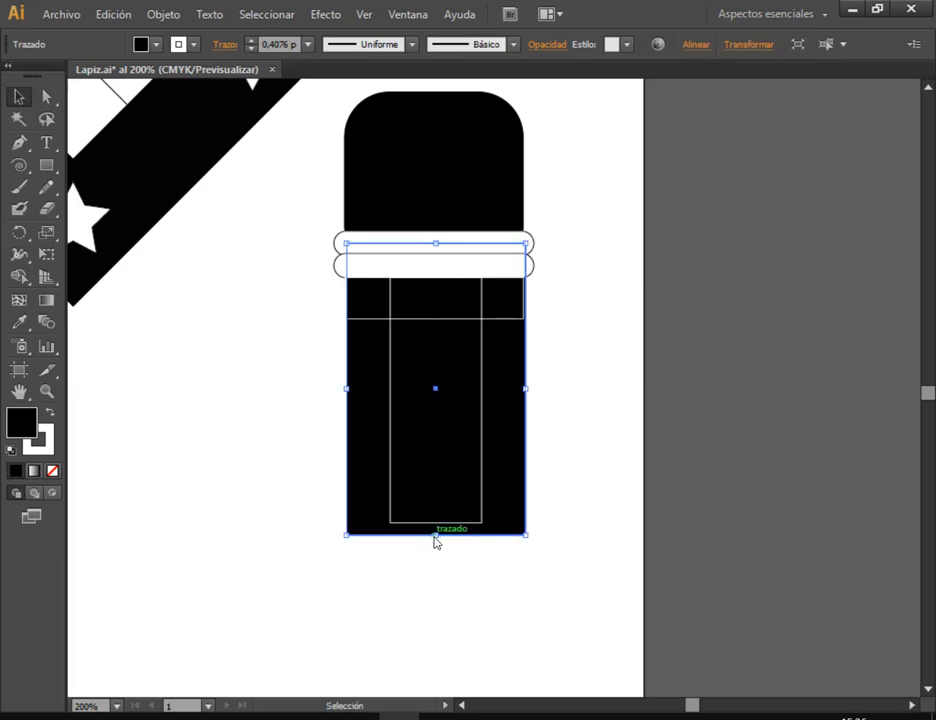
drag(435, 537, 441, 523)
click(666, 381)
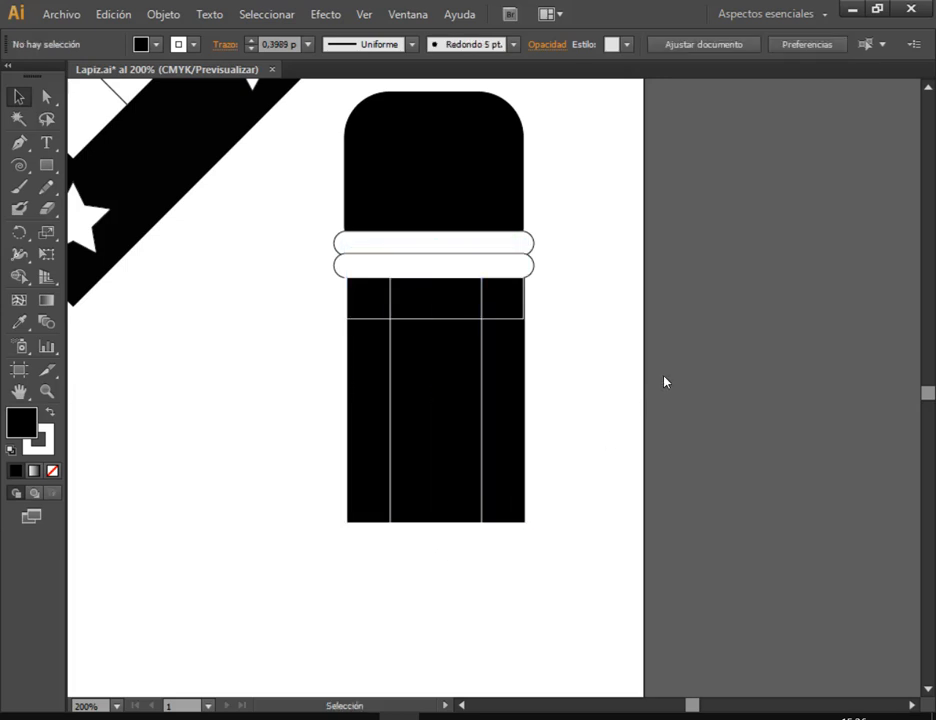
Resize the short horizontal rectangle so both of its sides match the edges of the moved shaft
click(514, 320)
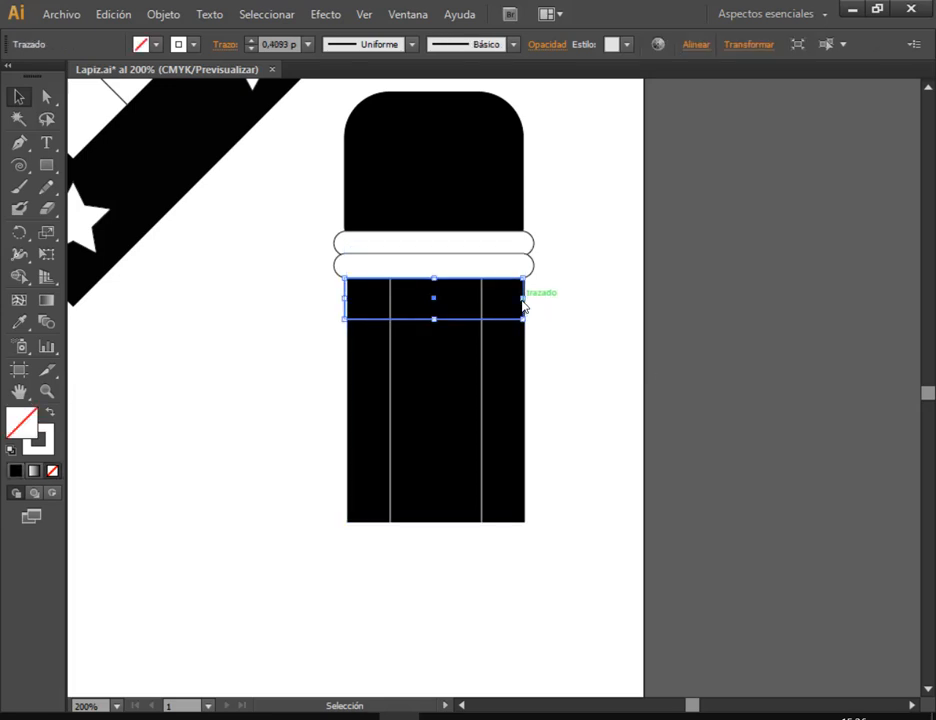
drag(522, 306, 527, 306)
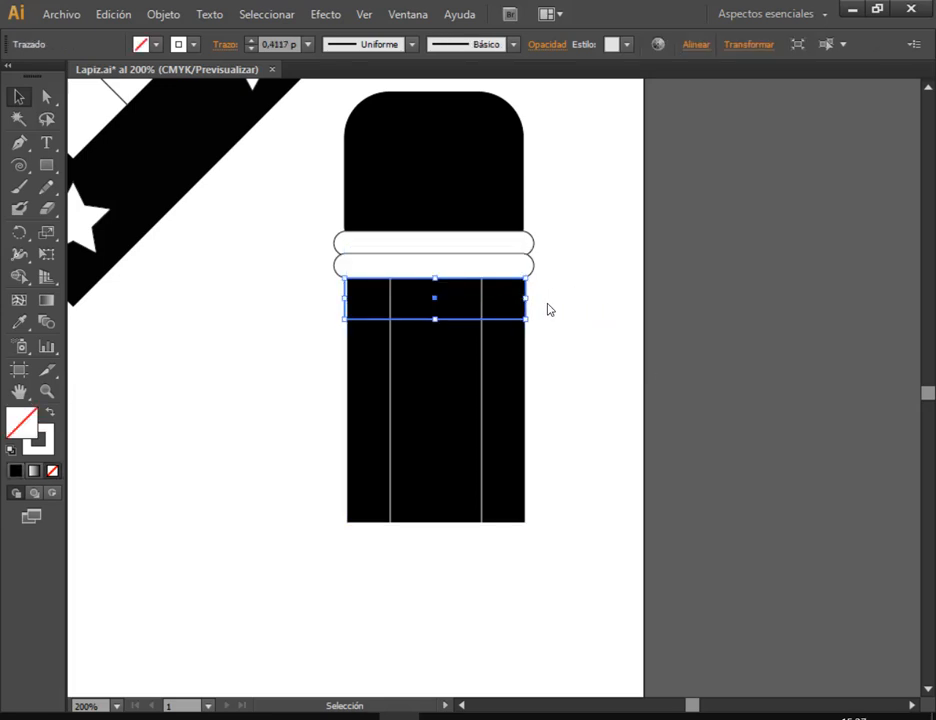
drag(347, 307, 348, 307)
click(617, 302)
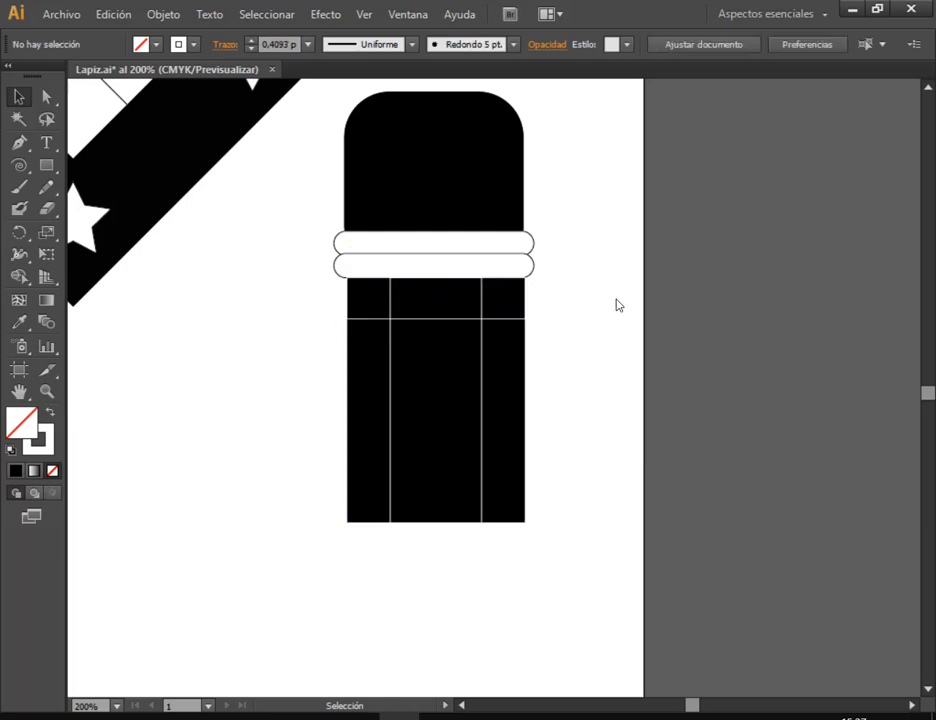
Extend the shaft rectangle's upper edge past the white bands and shift it to line up with the eraser's sides
click(518, 200)
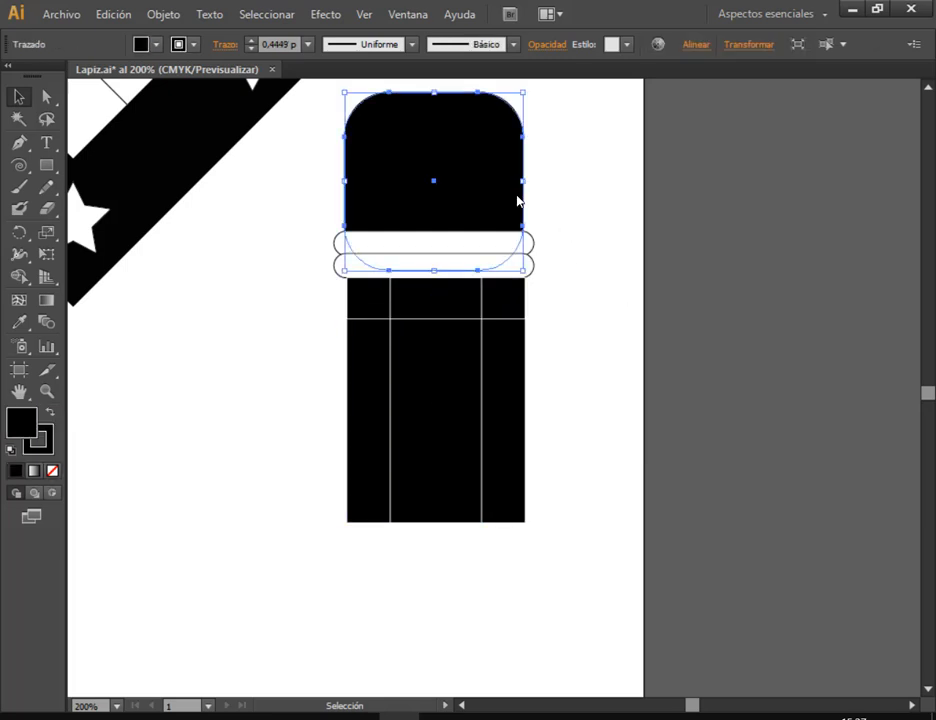
click(521, 377)
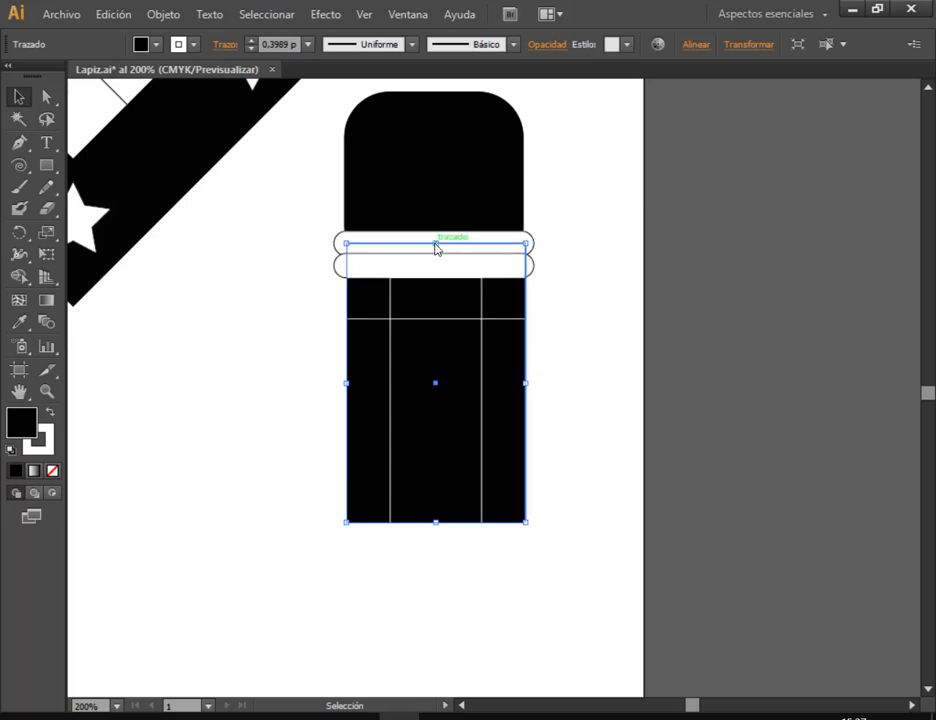
drag(434, 245, 428, 214)
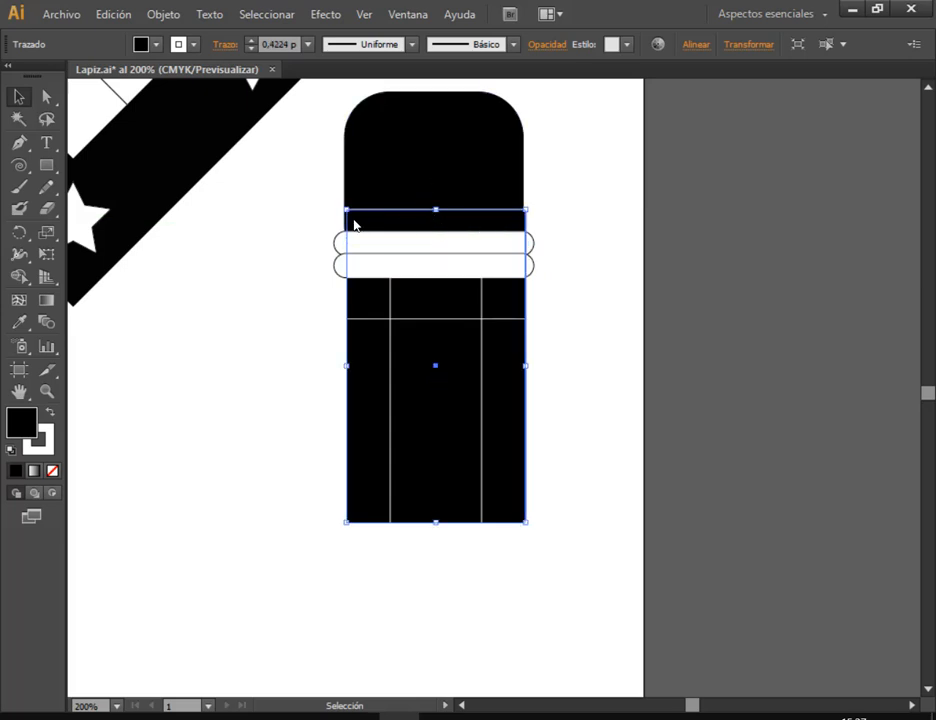
drag(346, 211, 345, 226)
click(546, 380)
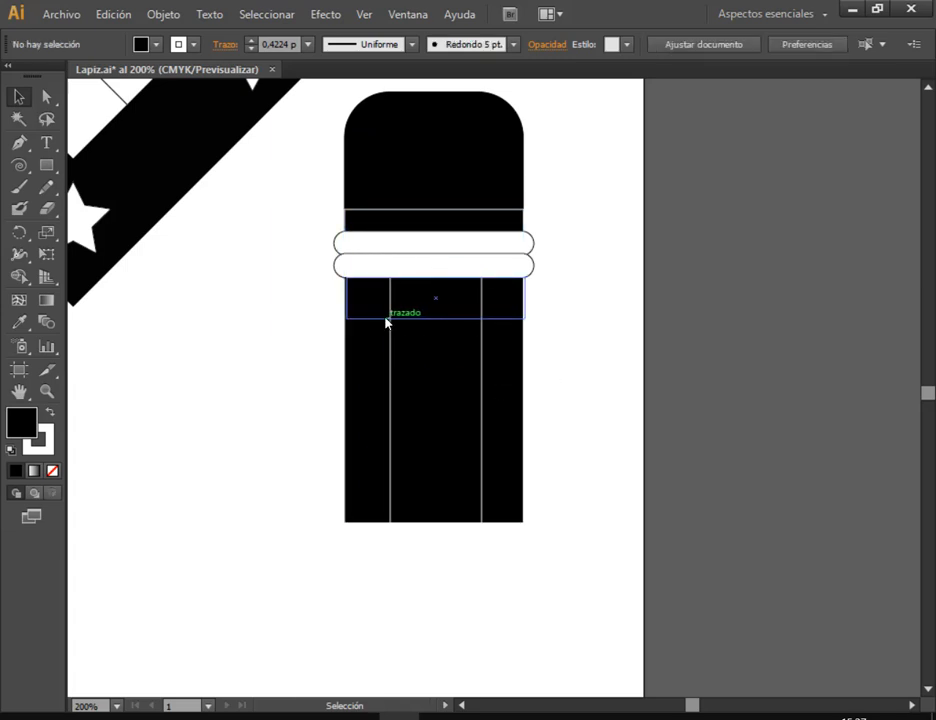
Shift the short horizontal rectangle sideways so it lines up with the shaft's edges
click(355, 298)
click(348, 299)
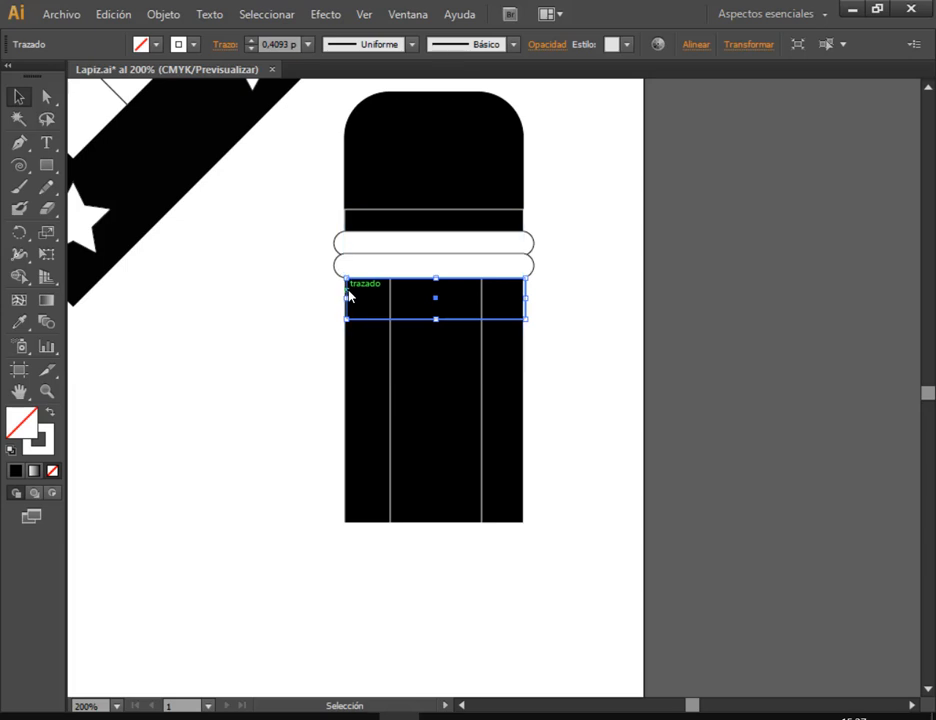
drag(349, 297, 343, 297)
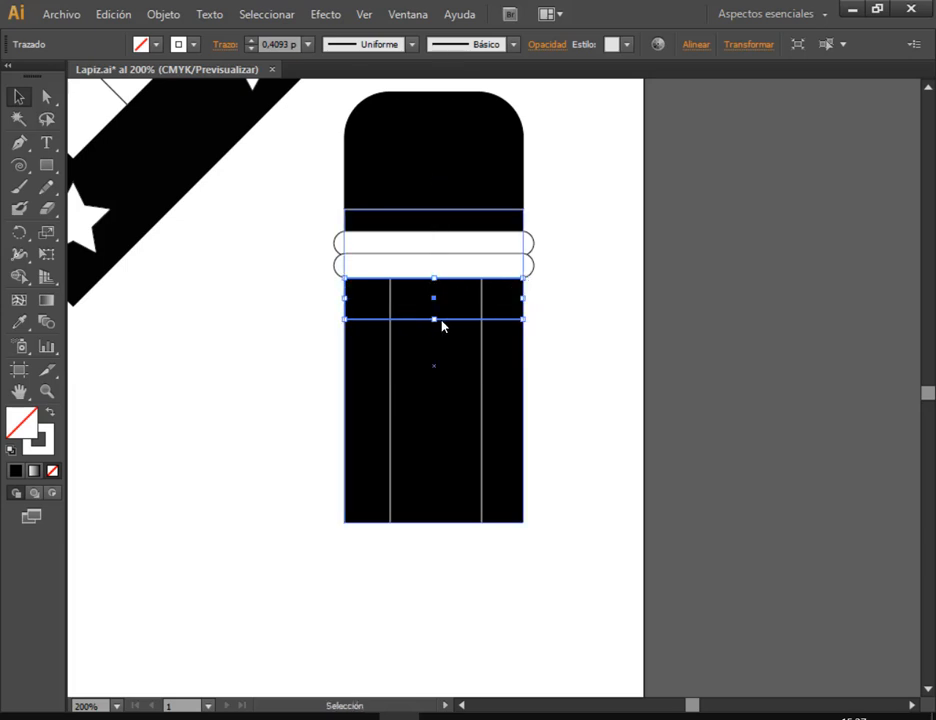
click(591, 343)
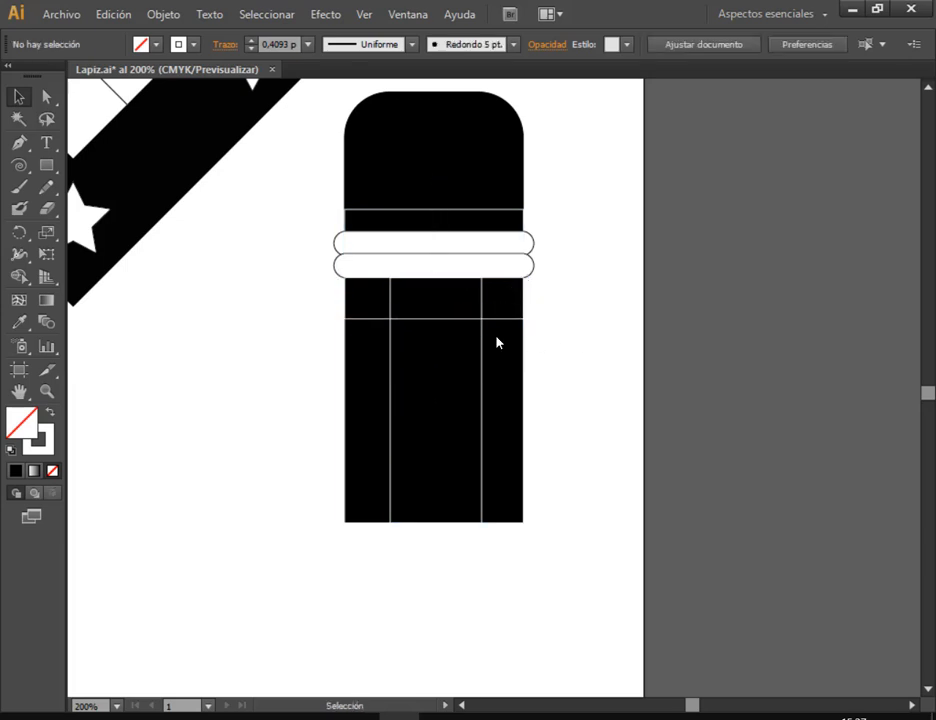
Move the upright white-outlined rectangle so it sits centred across the width of the shaft
click(483, 419)
drag(483, 419, 437, 403)
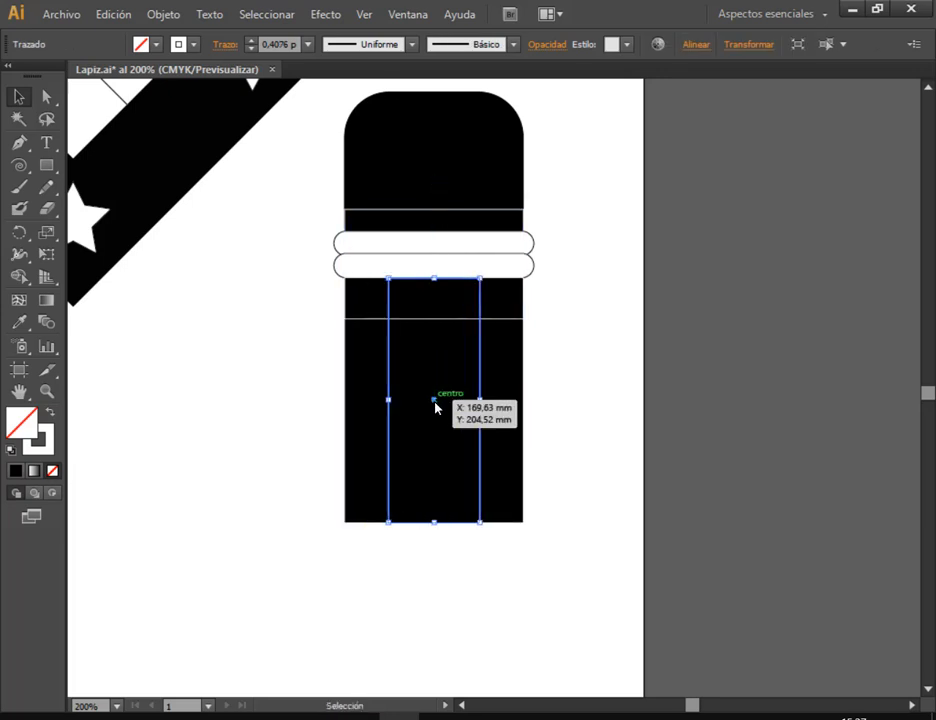
click(575, 415)
scroll(575, 415, up, 1)
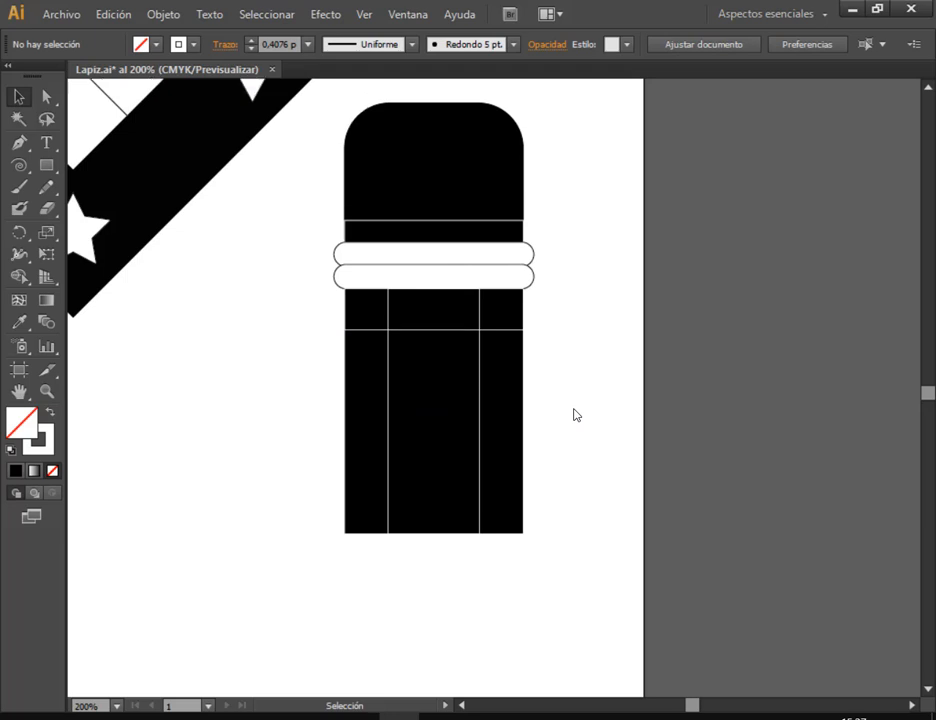
Lower the shaft rectangle's upper edge so it hides behind the white bands, and save the document
click(463, 226)
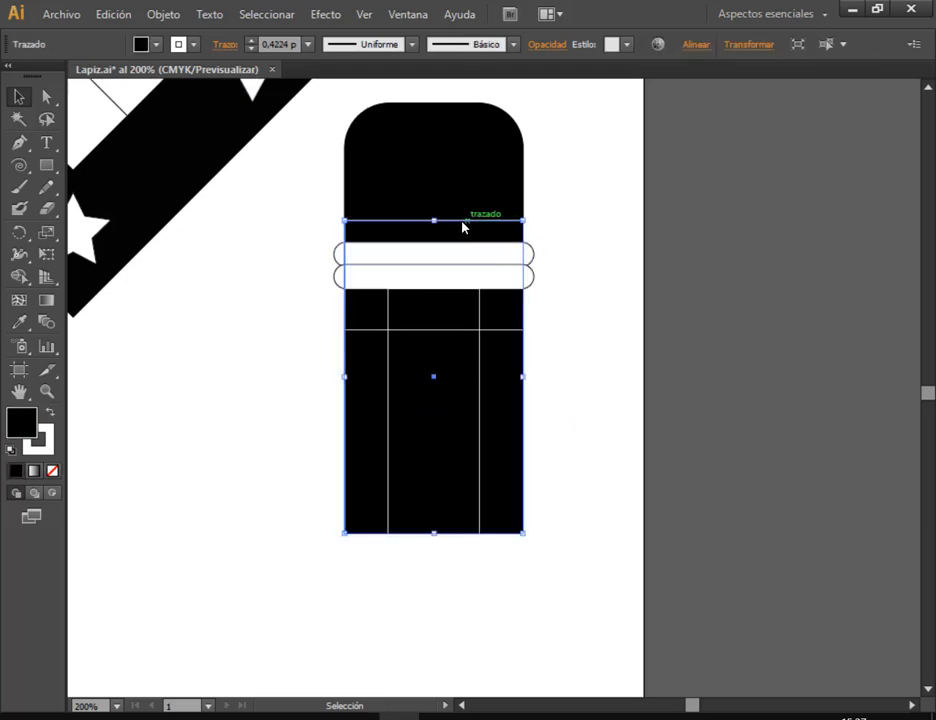
drag(435, 223, 439, 257)
click(600, 249)
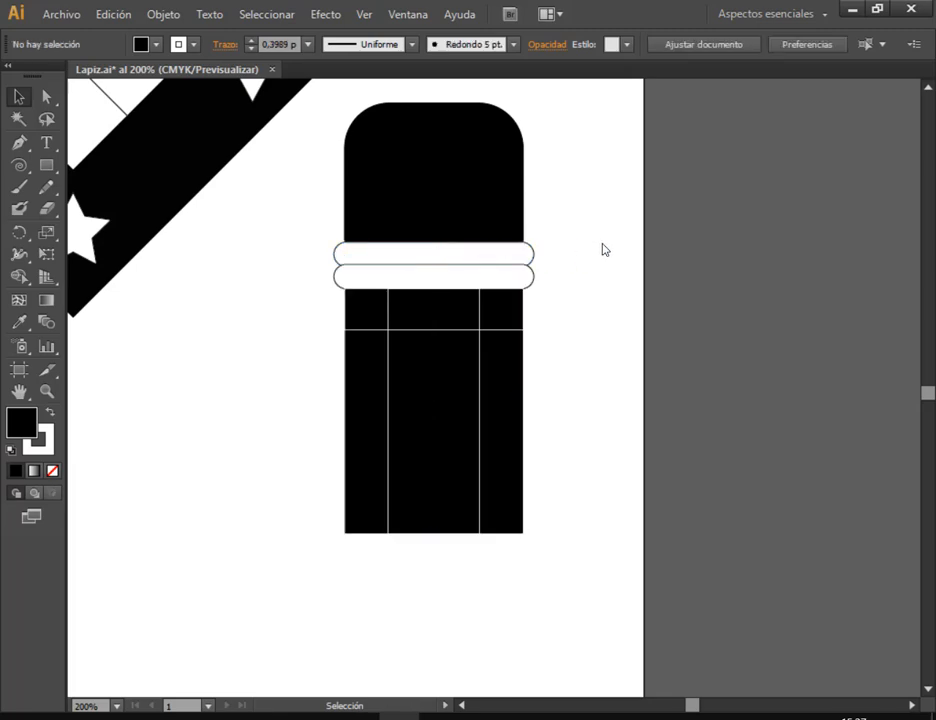
click(61, 14)
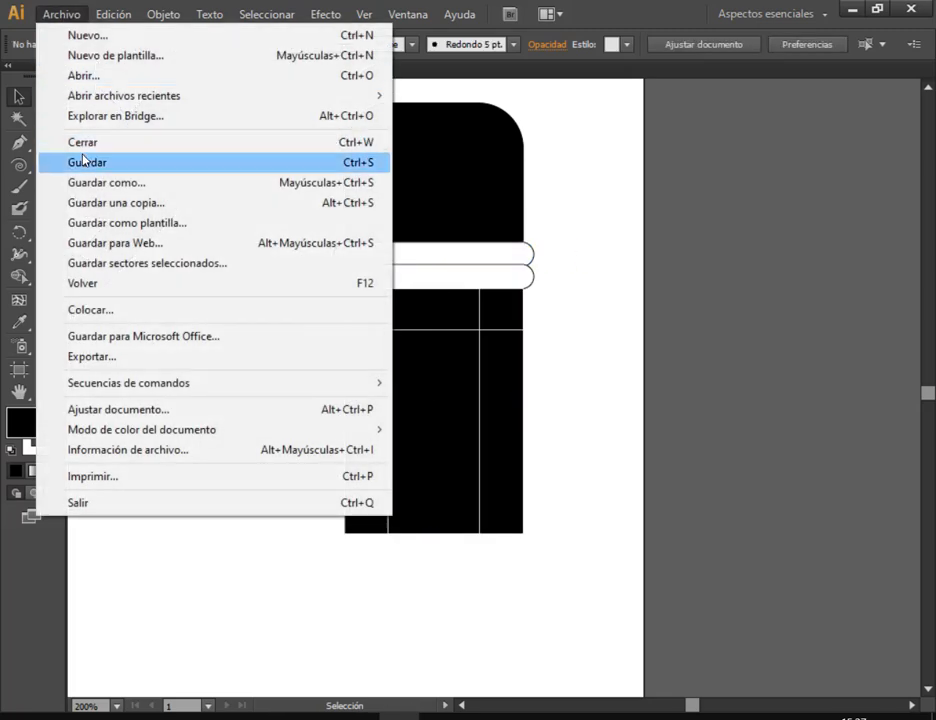
click(86, 163)
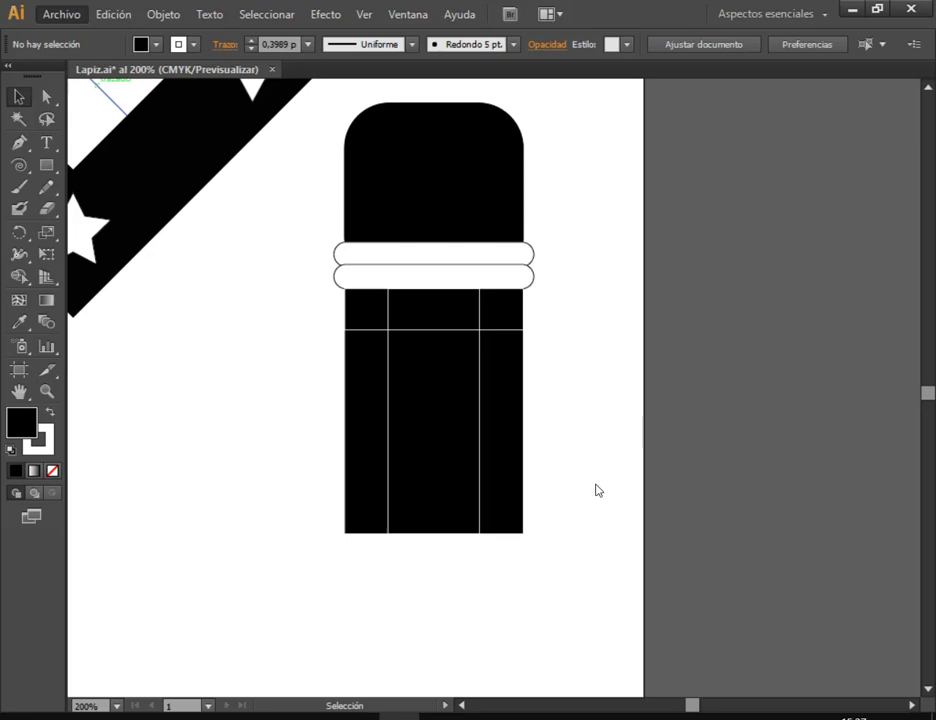
Check the chat messages in the Google Meet call and examine the pencil tip in the reference image
mouse_move(215, 690)
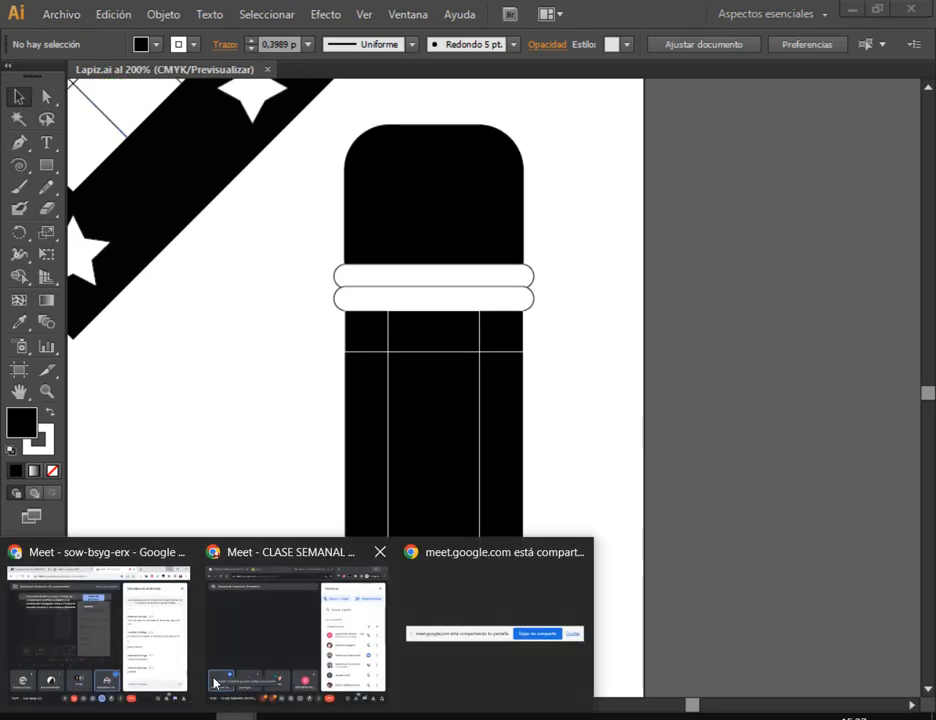
click(193, 645)
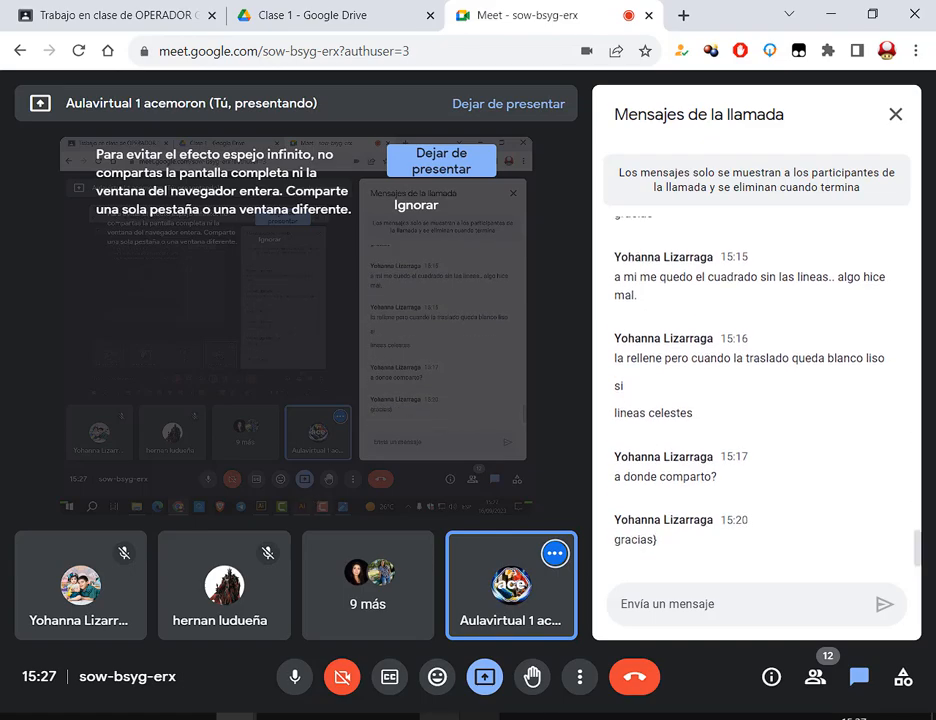
click(400, 717)
scroll(640, 270, down, 5)
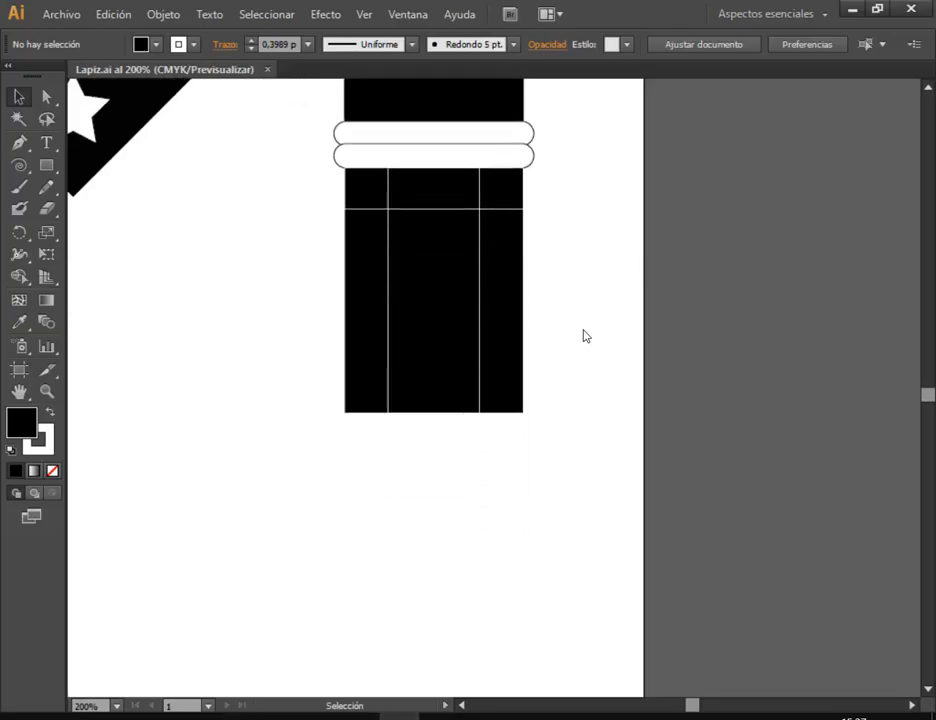
scroll(587, 336, down, 2)
click(560, 717)
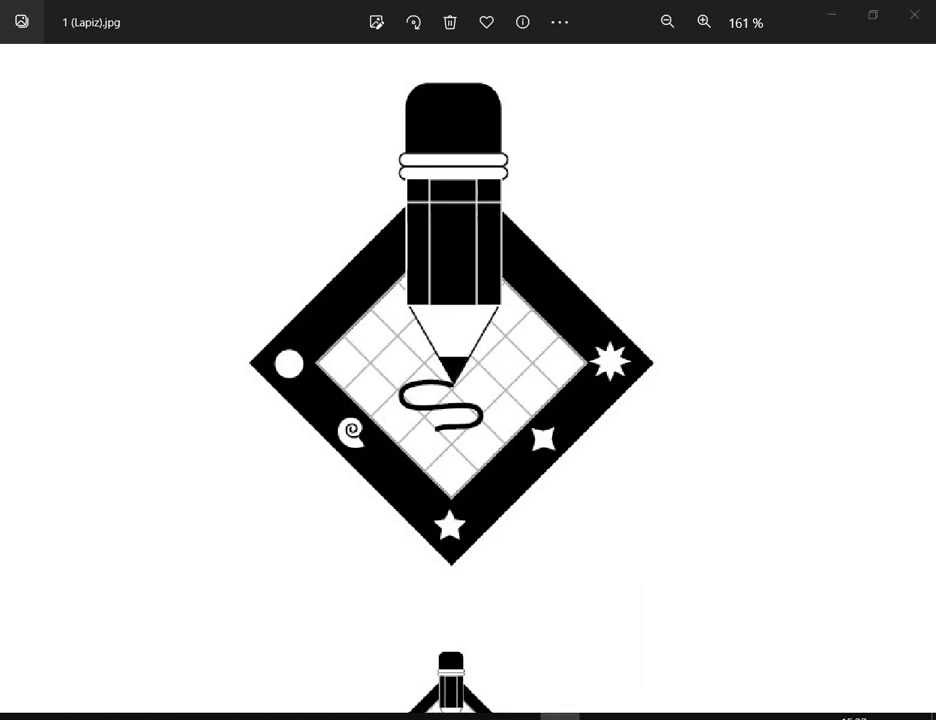
click(400, 717)
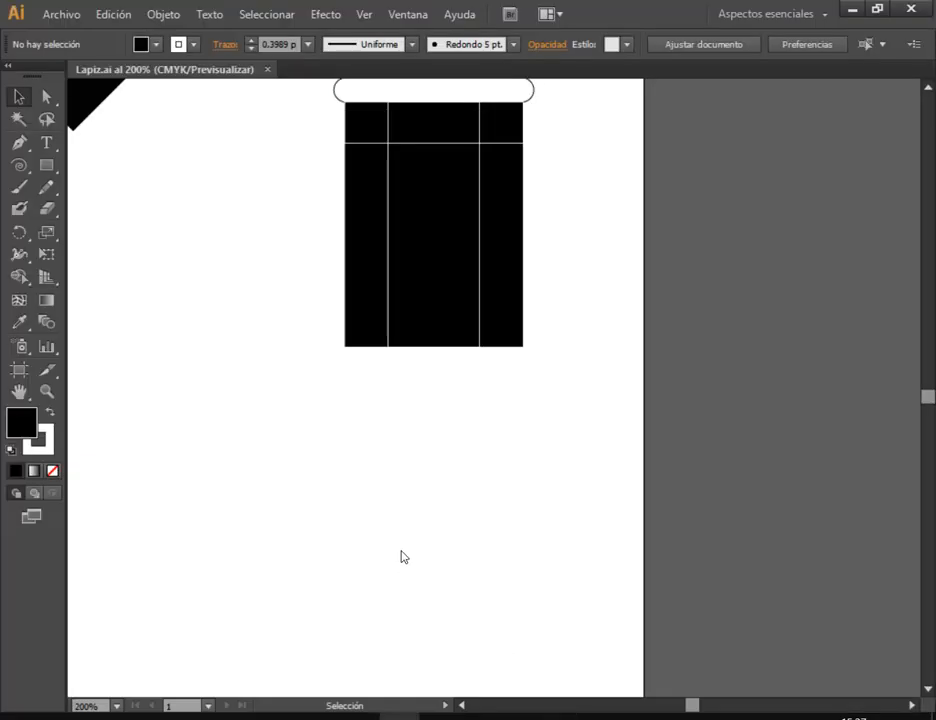
Draw a black triangle with the Polygon tool beside the lower end of the shaft, and delete it
click(46, 165)
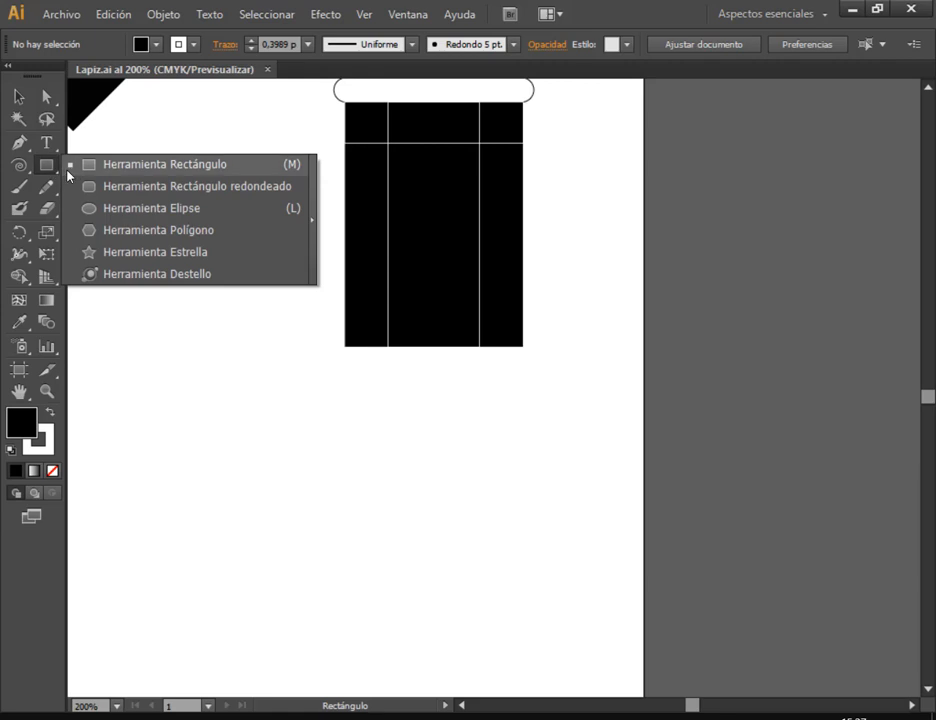
click(110, 229)
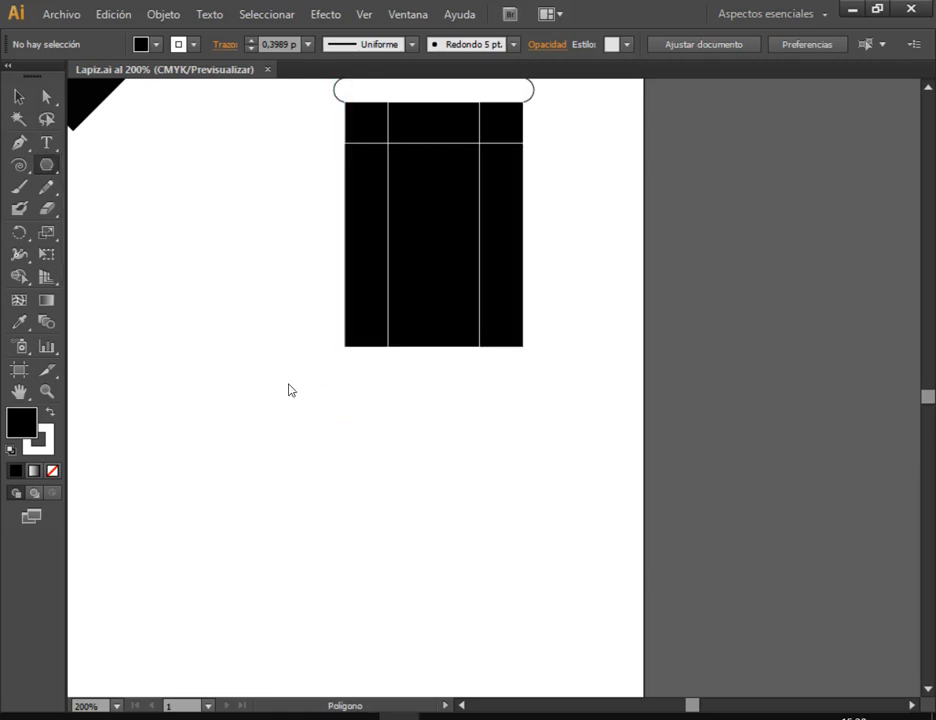
drag(289, 387, 381, 437)
key(Up)
key(Down)
key(Down)
key(Down)
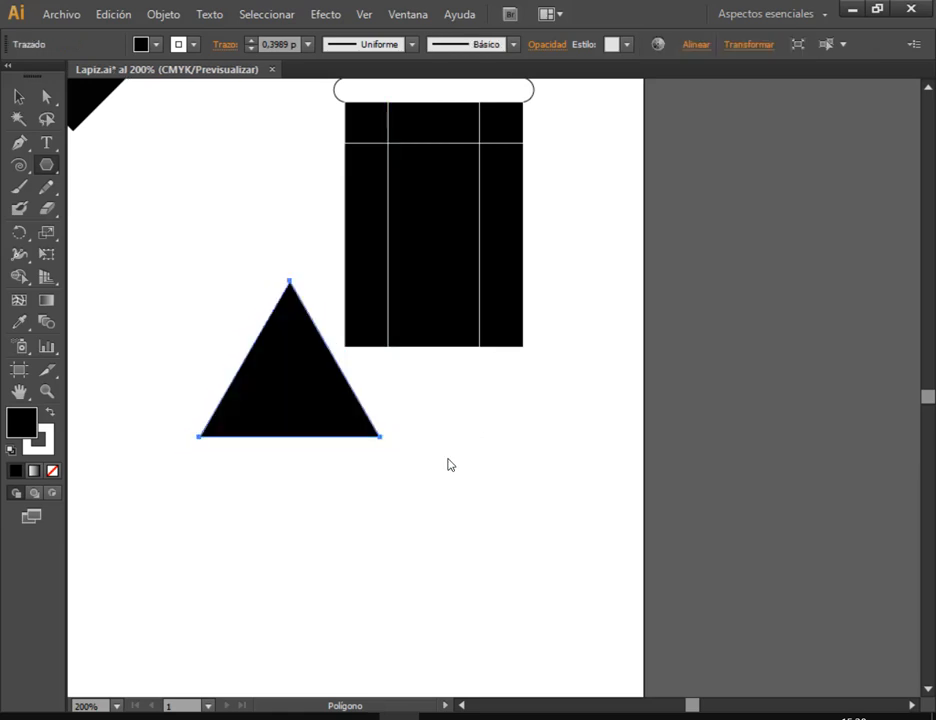
click(18, 96)
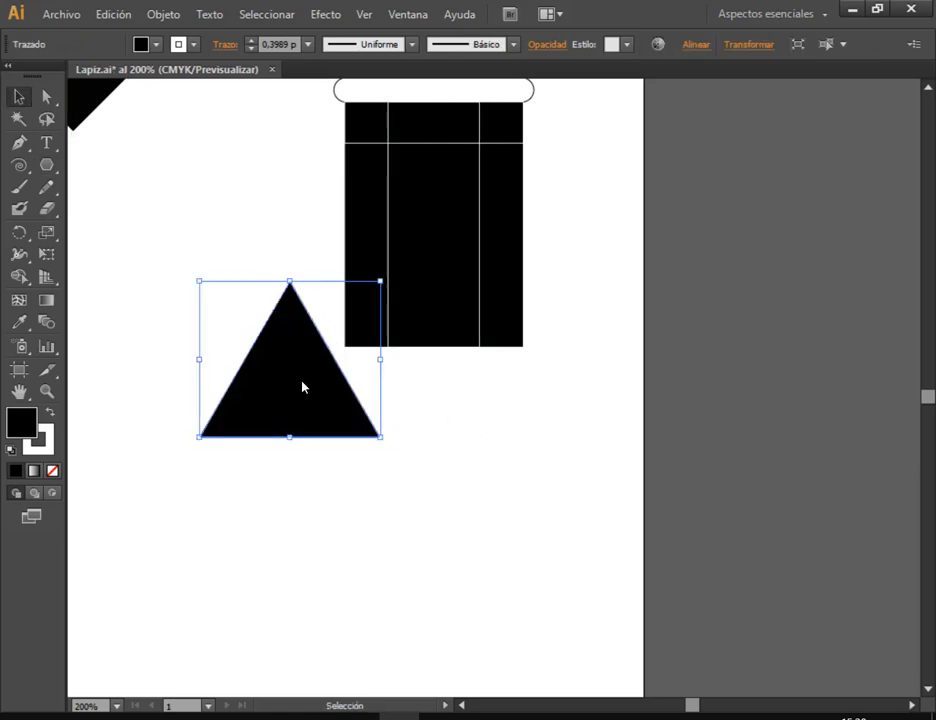
key(Delete)
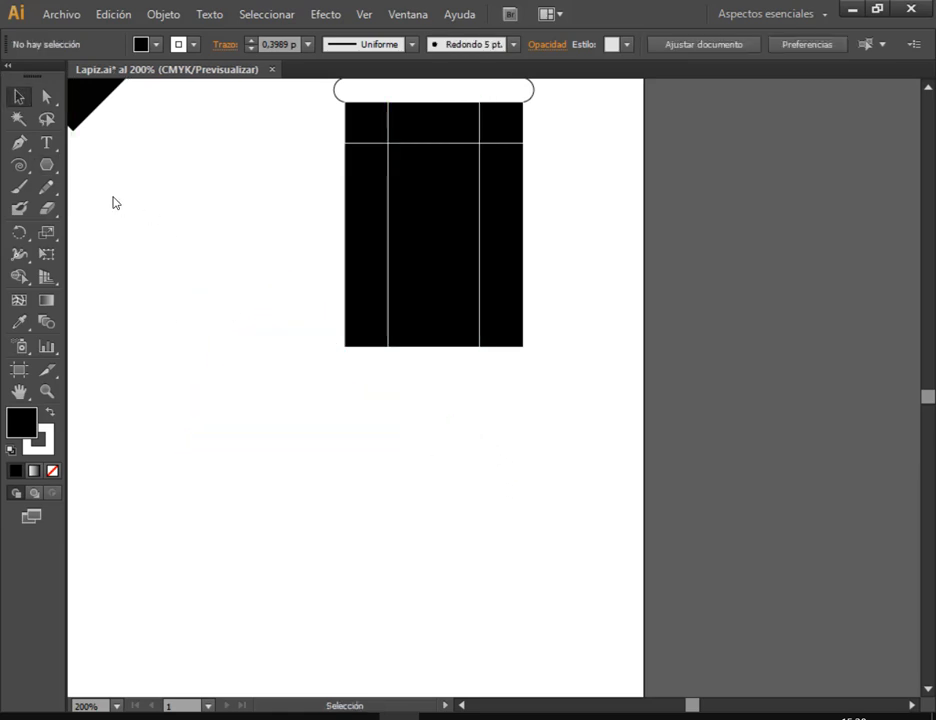
click(47, 166)
click(272, 411)
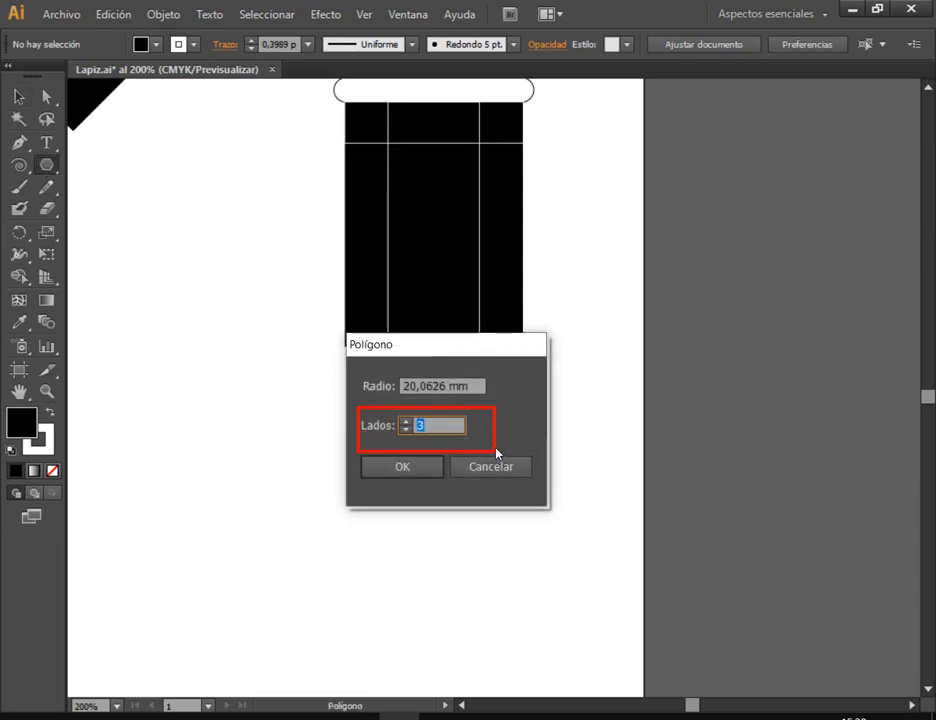
click(408, 470)
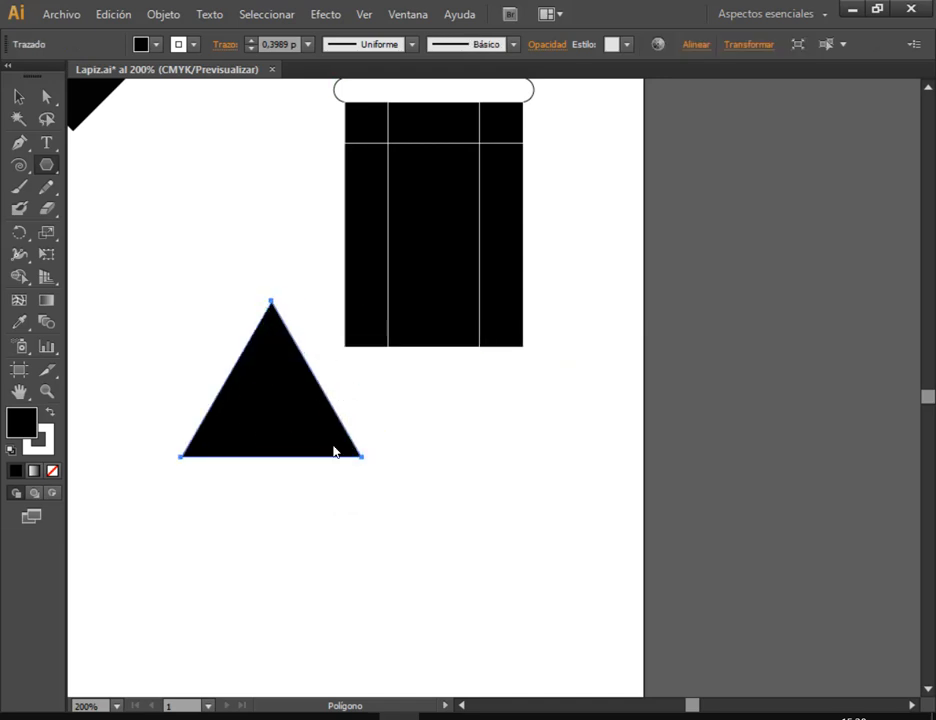
click(18, 96)
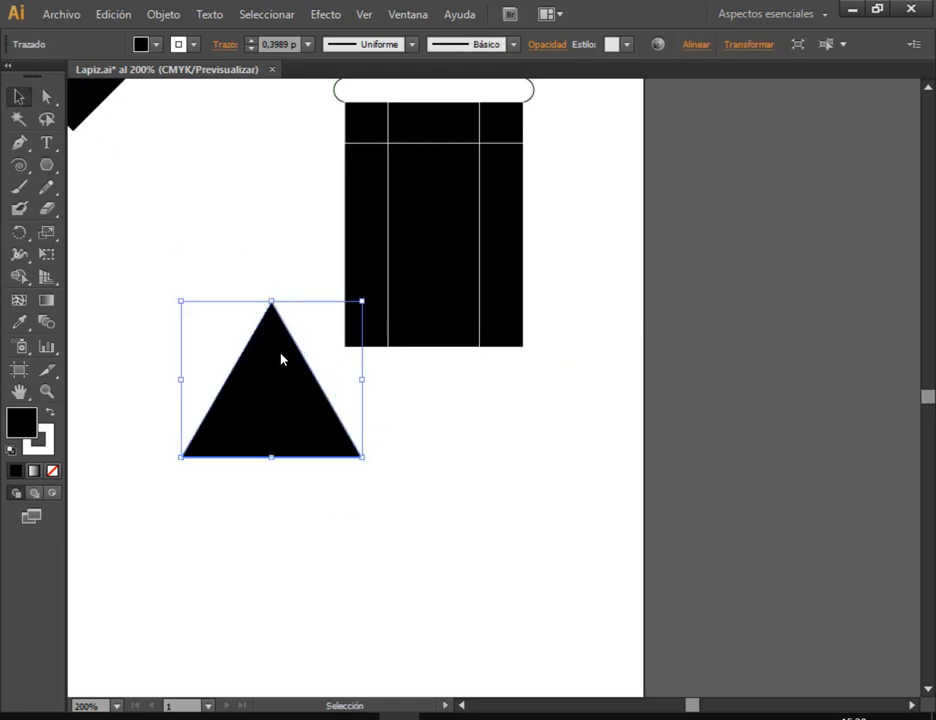
click(534, 493)
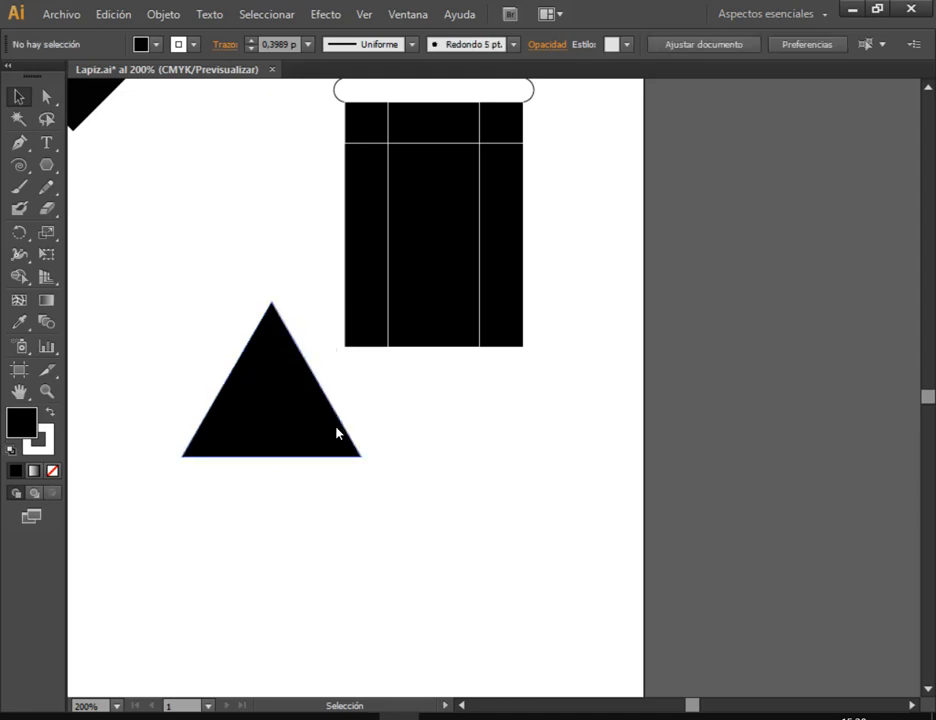
drag(334, 432, 260, 313)
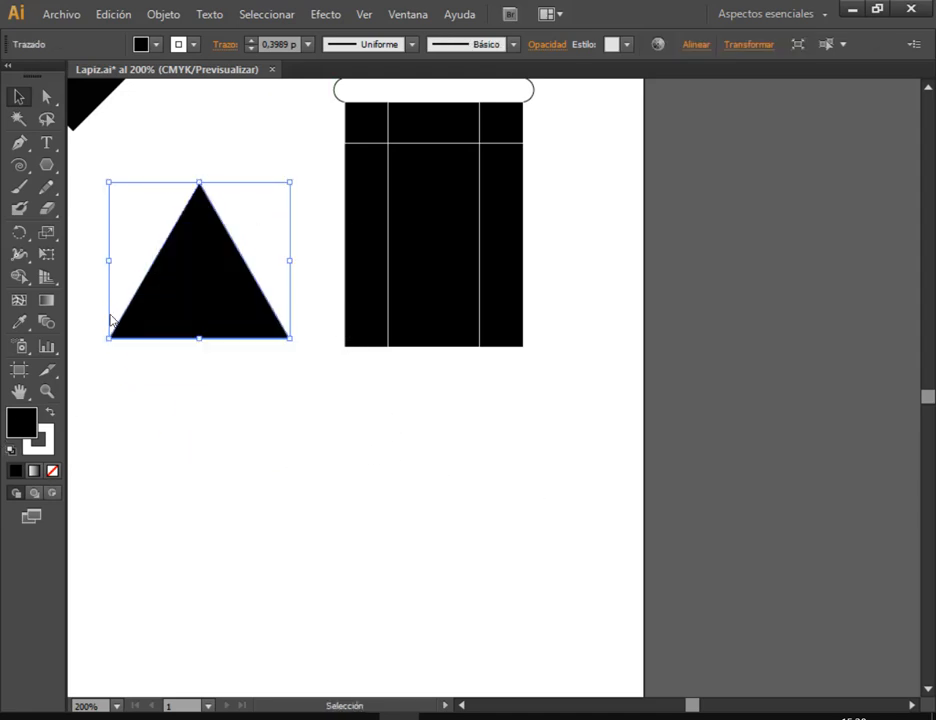
key(Delete)
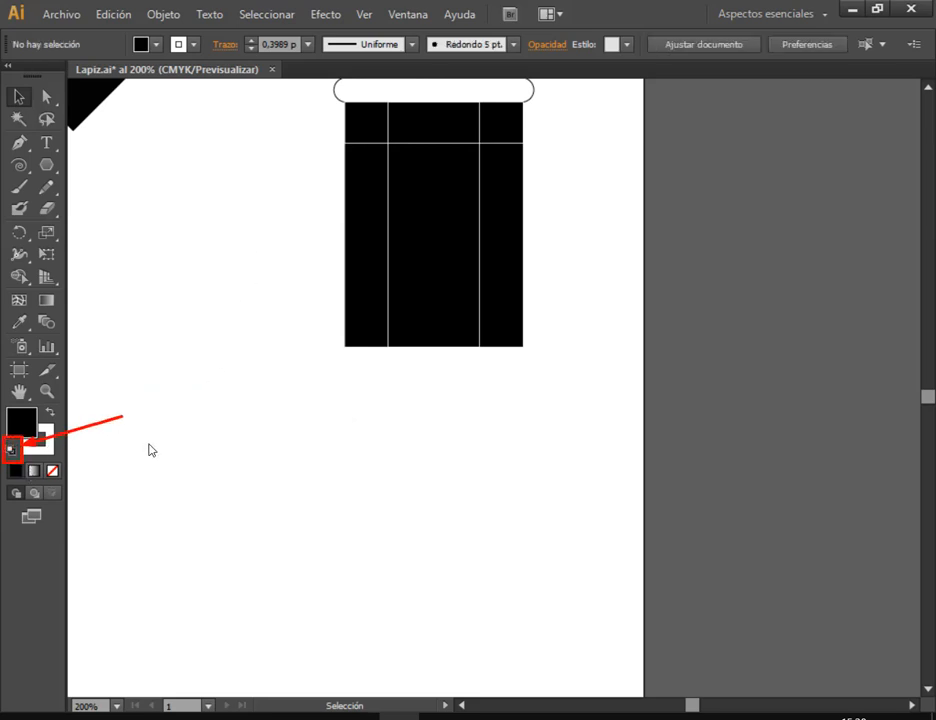
Restore the default white fill and black stroke, draw a three-sided polygon with radius 20,0626 mm, and place it beside the shaft's lower end
click(11, 449)
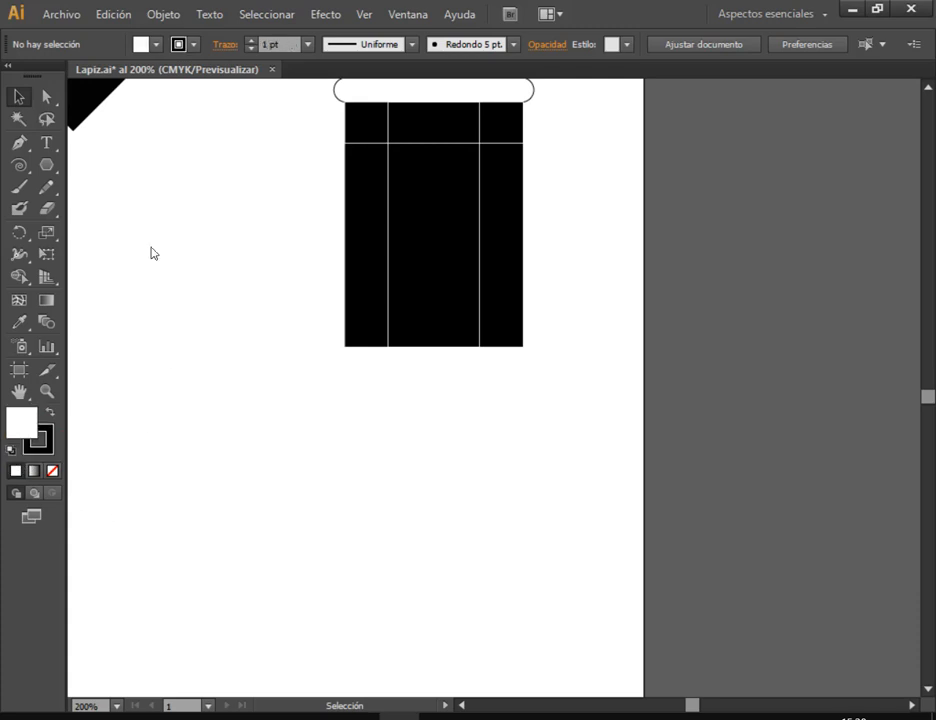
click(46, 165)
click(394, 440)
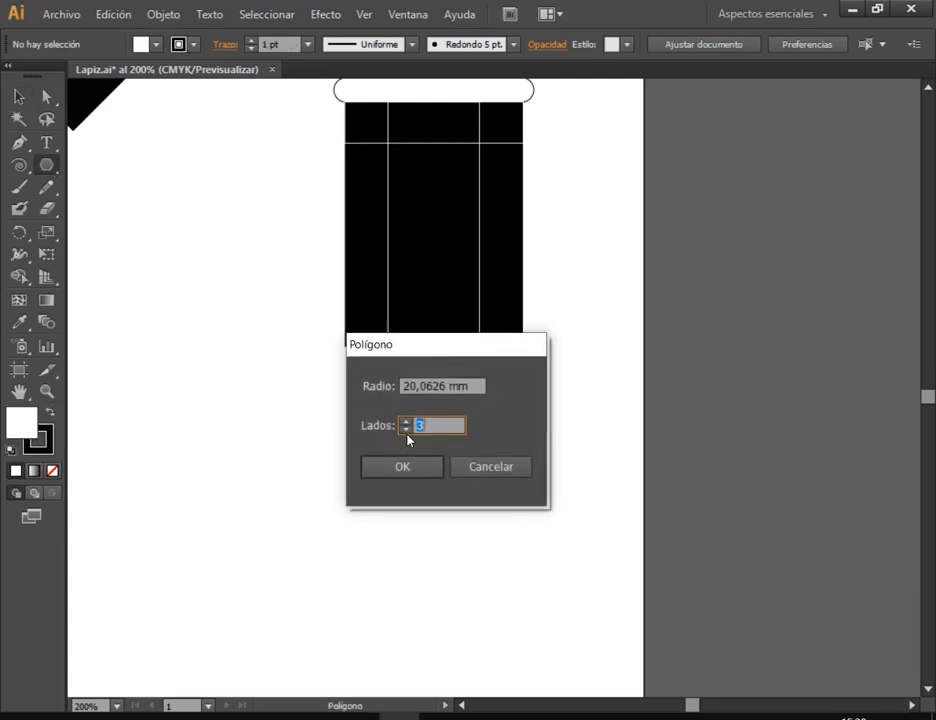
click(428, 471)
click(18, 96)
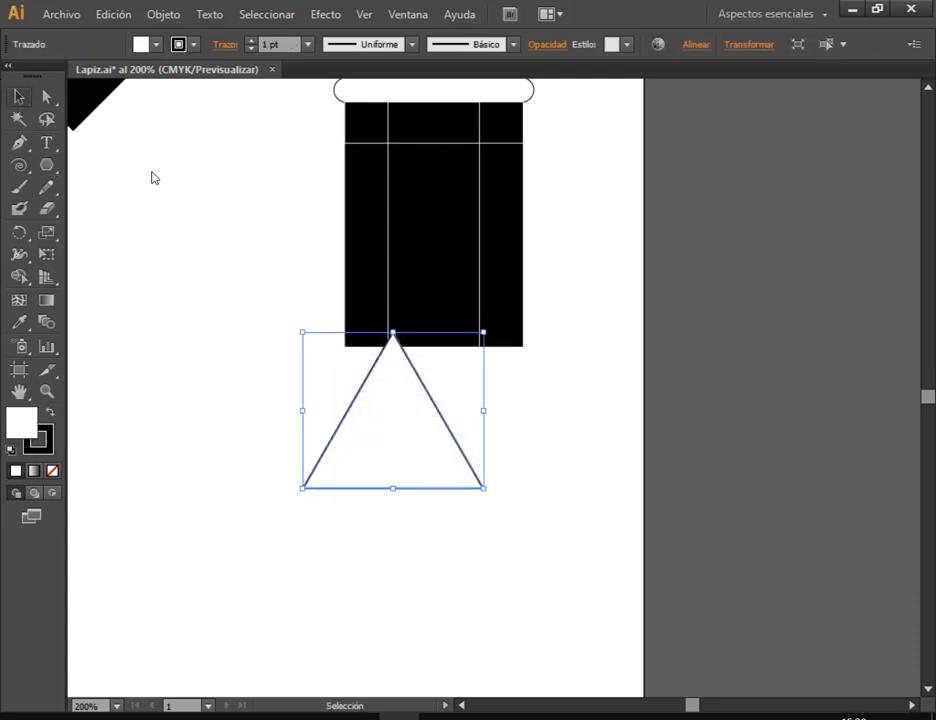
click(152, 177)
drag(394, 410, 222, 424)
click(453, 450)
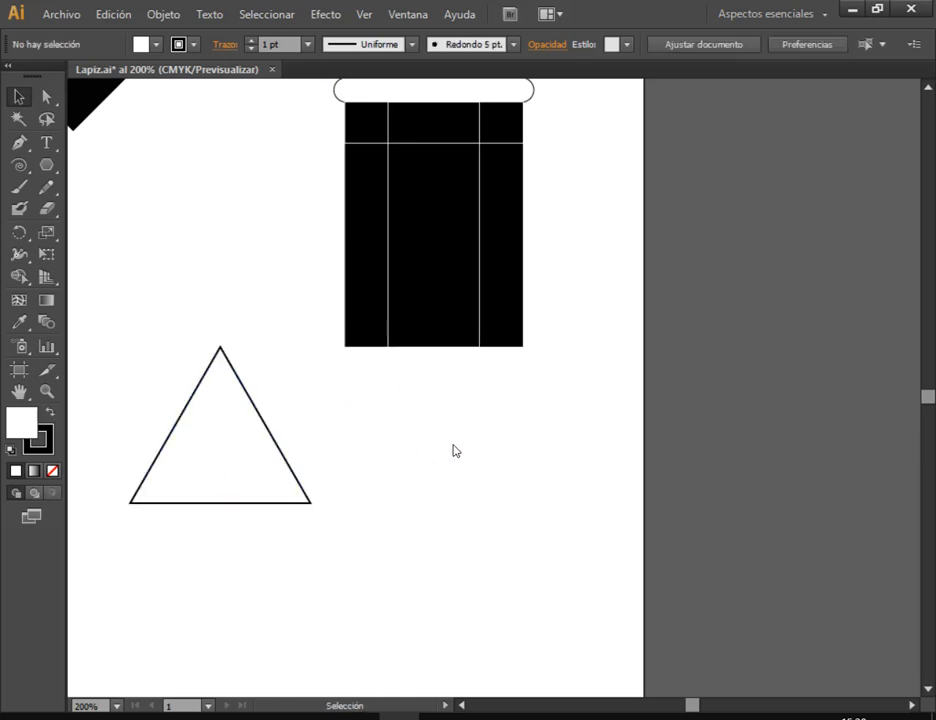
Draw a second three-sided polygon with radius 20,0626 mm below the shaft and fill it black
click(46, 165)
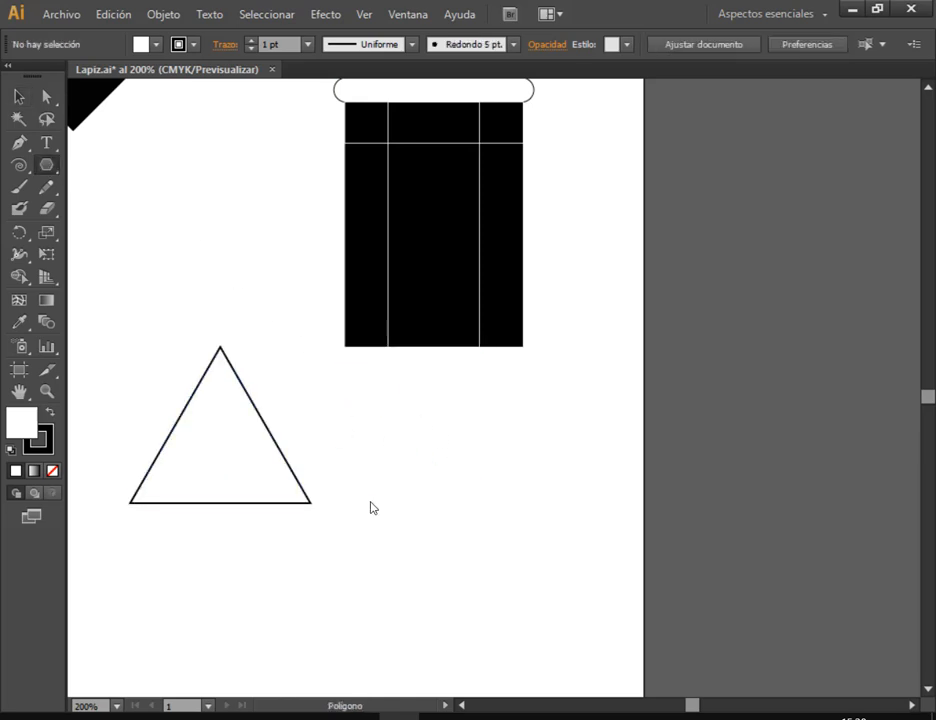
click(410, 418)
double_click(412, 424)
text(3)
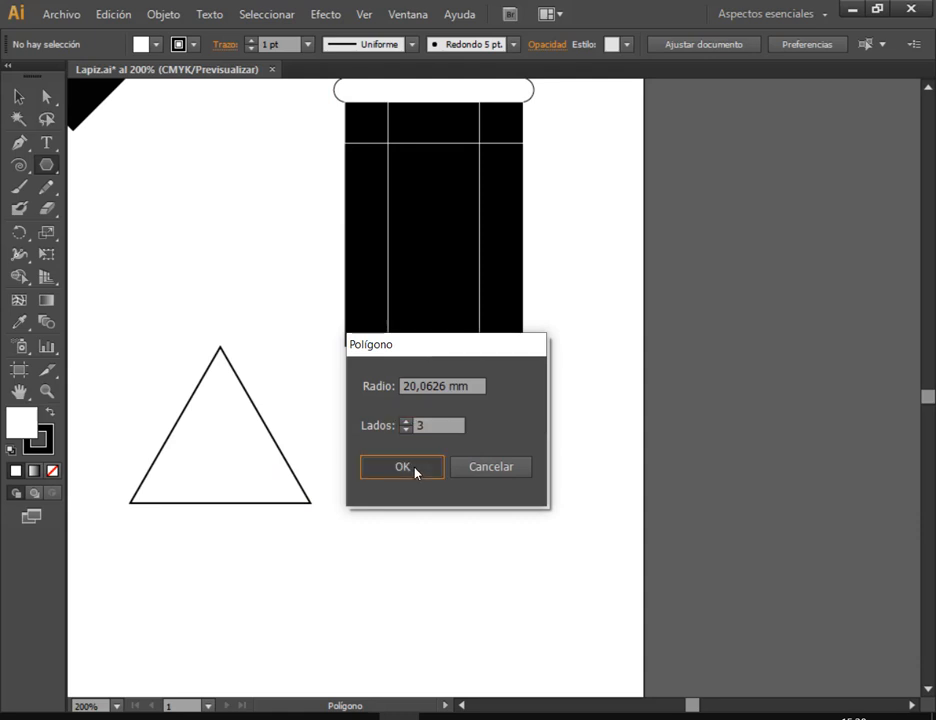
click(414, 472)
click(18, 96)
drag(414, 418, 470, 491)
click(156, 44)
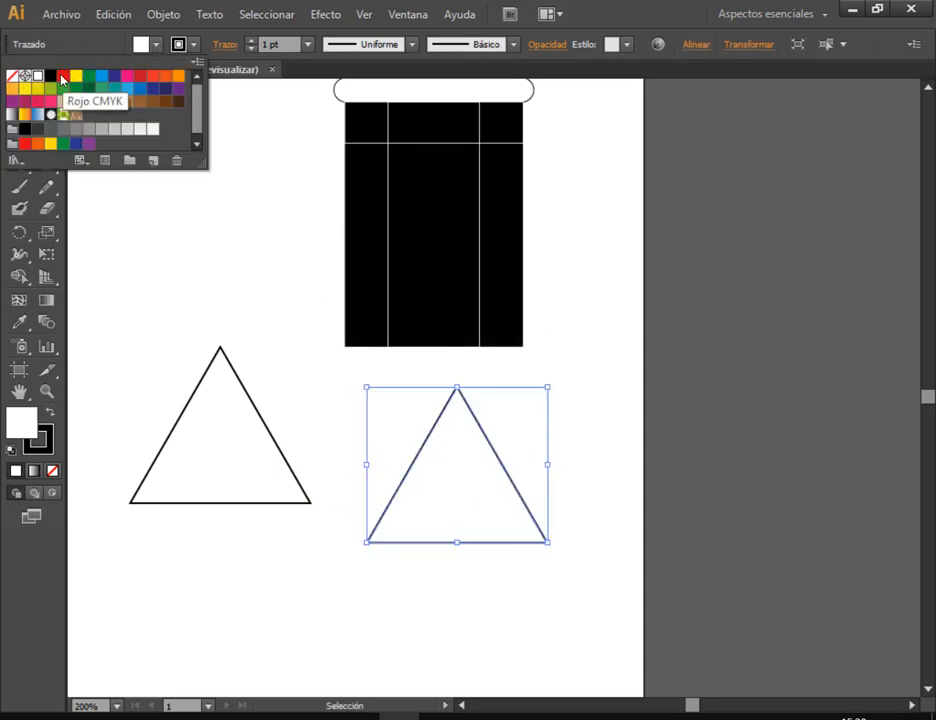
click(50, 75)
click(544, 543)
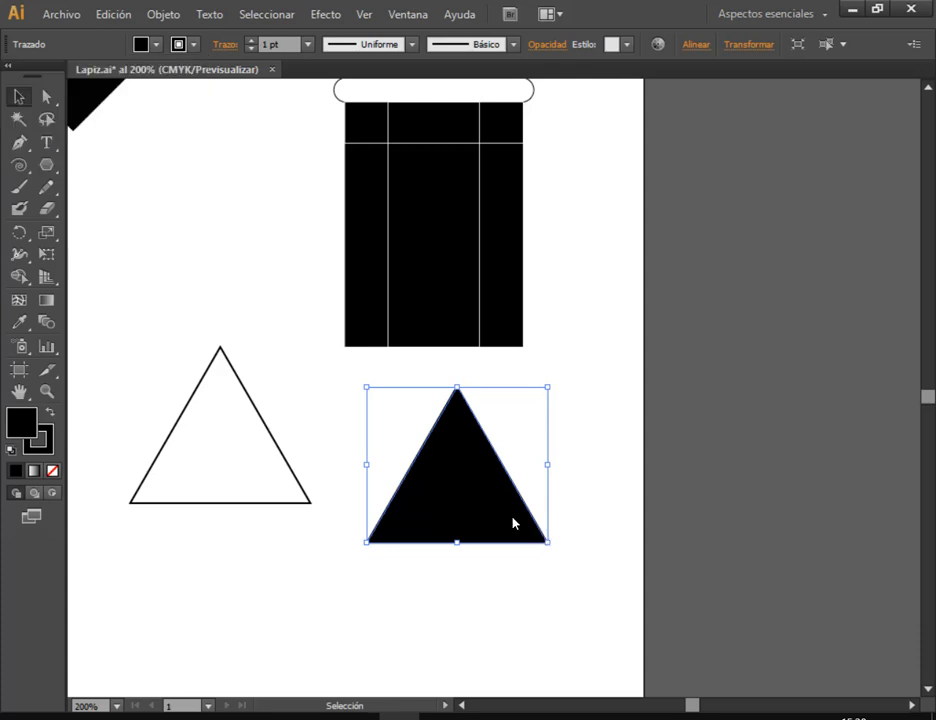
Shrink the black triangle to about a quarter of its size and fit it onto the apex of the white triangle
drag(547, 546, 433, 427)
click(474, 441)
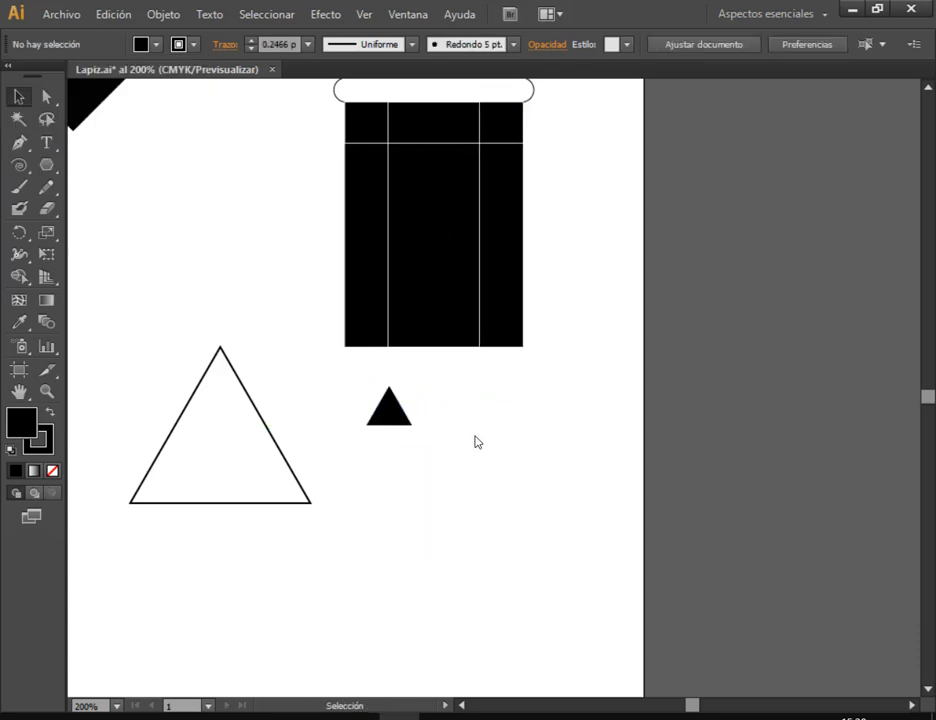
drag(392, 390, 228, 352)
click(406, 458)
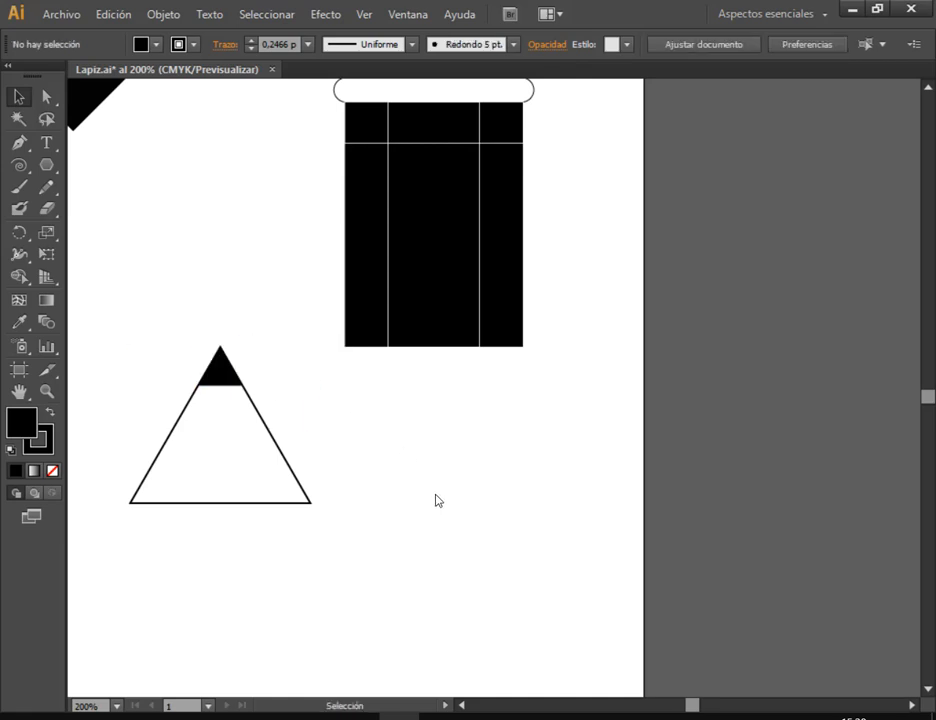
Compare the tip with the reference image, and rotate the white and black triangles together by -180°
key(alt+Tab)
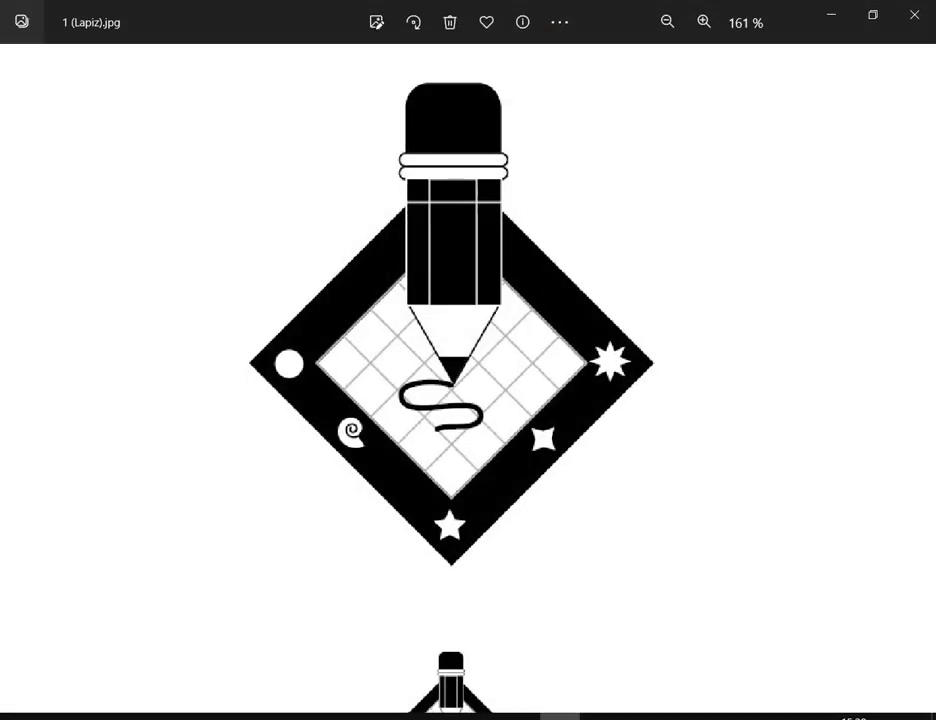
key(alt+Tab)
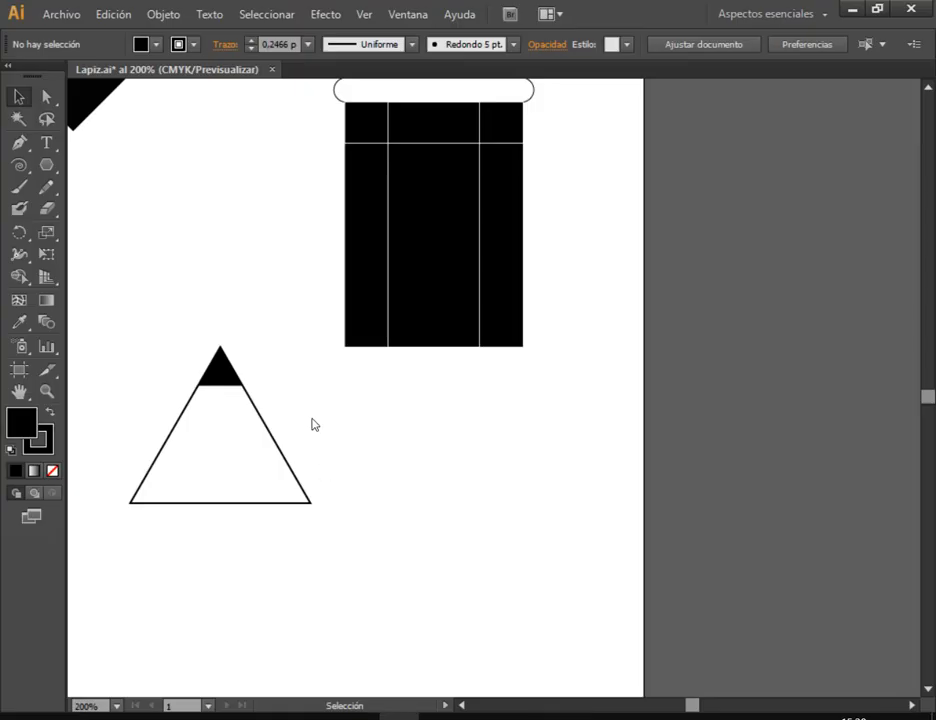
key(alt+Tab)
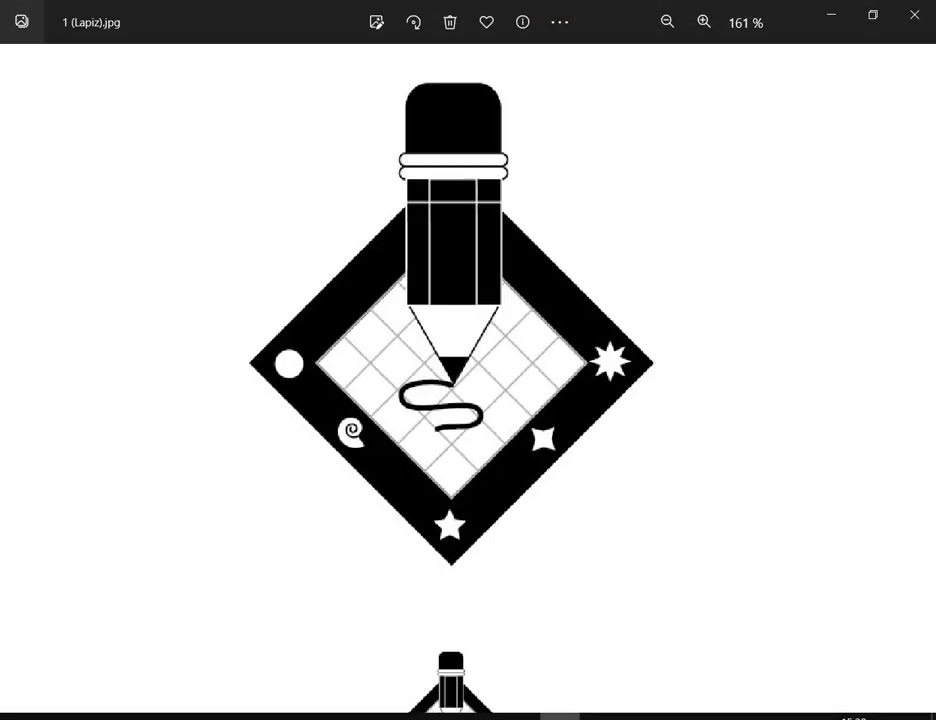
key(alt+Tab)
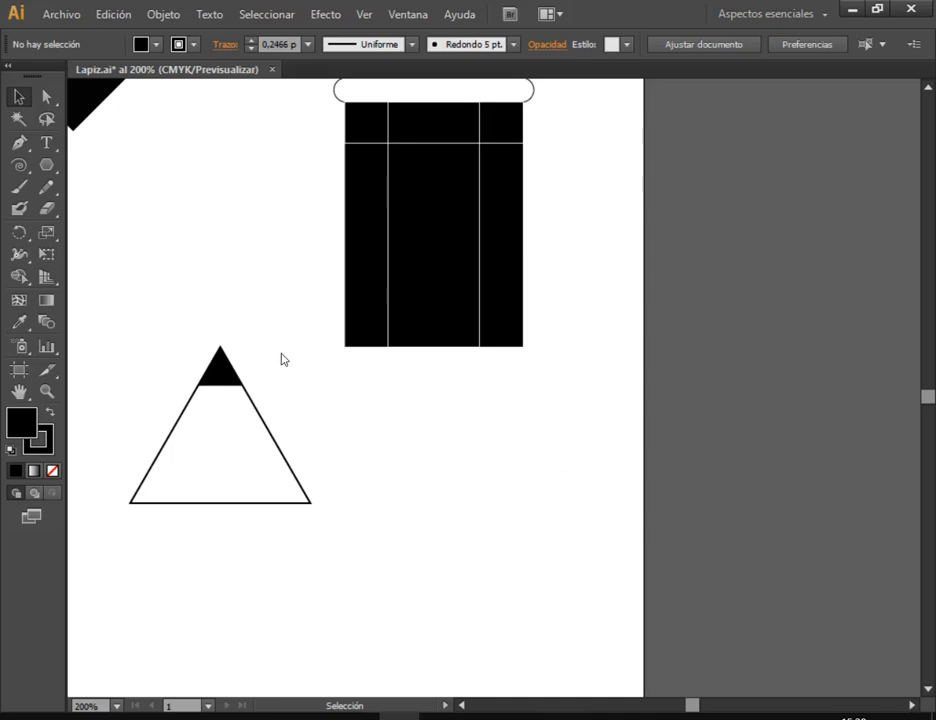
click(306, 479)
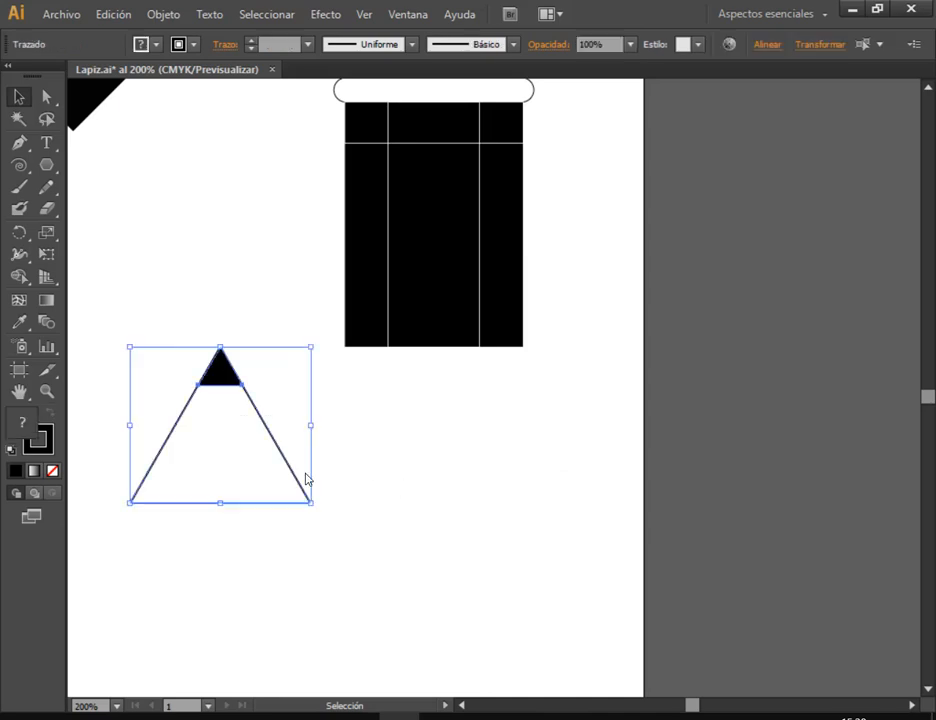
click(372, 477)
drag(181, 326, 228, 355)
click(829, 47)
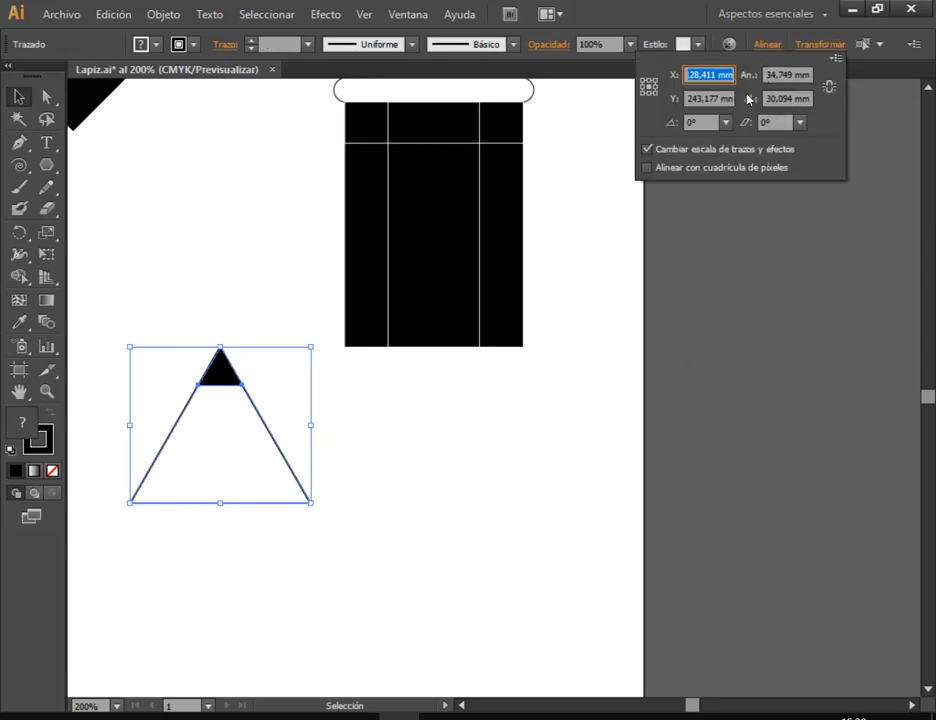
click(727, 122)
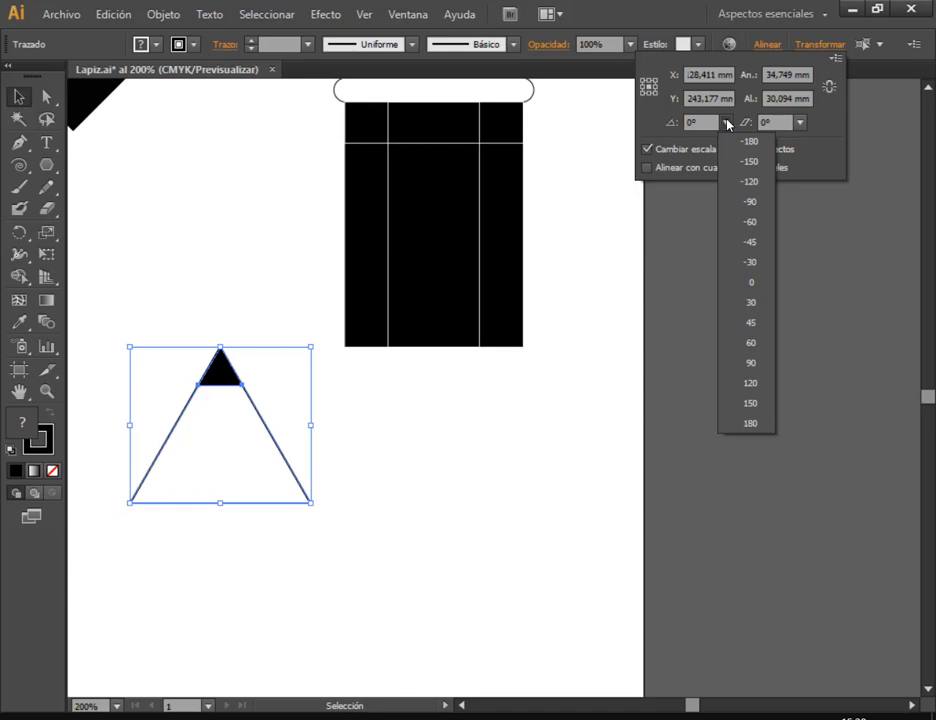
click(731, 146)
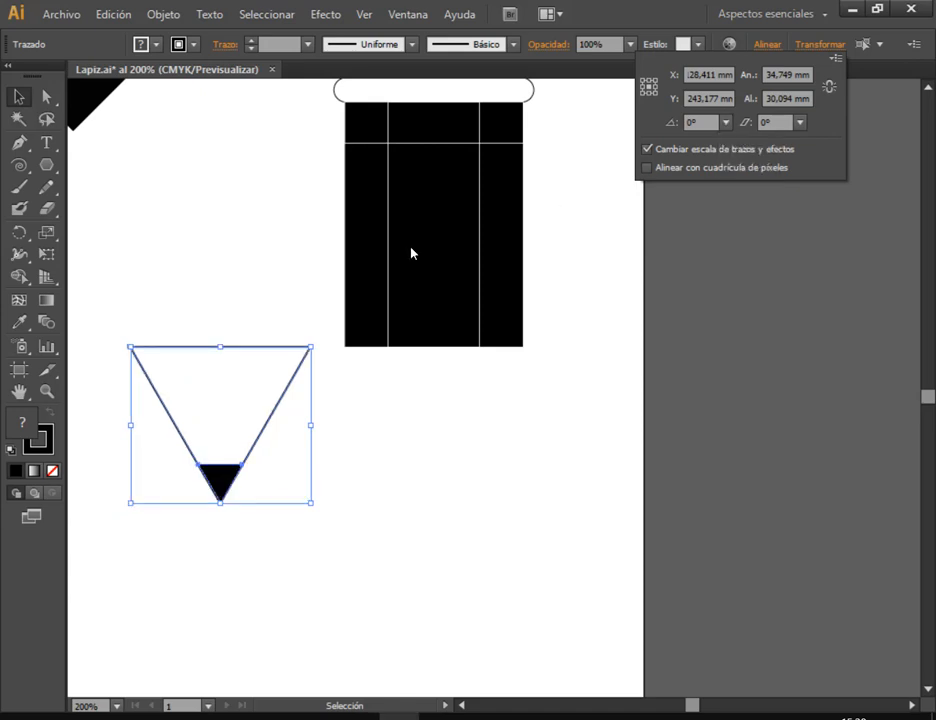
click(142, 354)
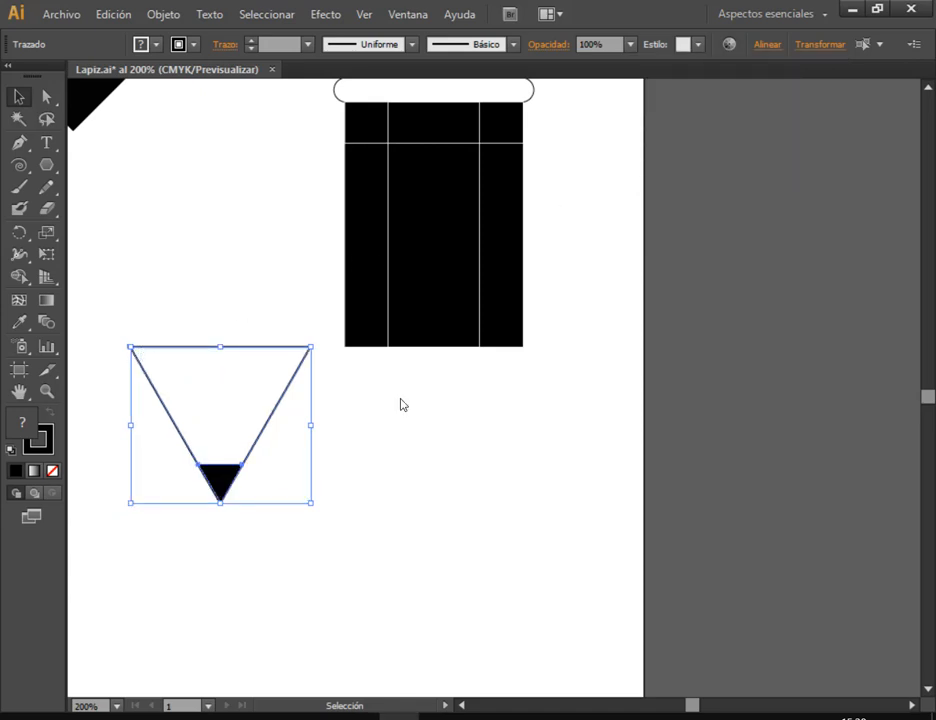
Move the inverted pencil tip against the shaft's lower edge and adjust its width to match the shaft
click(184, 340)
drag(182, 313, 263, 564)
mouse_move(184, 352)
mouse_down()
mouse_move(386, 411)
mouse_move(356, 347)
mouse_up()
drag(523, 430, 502, 430)
click(498, 432)
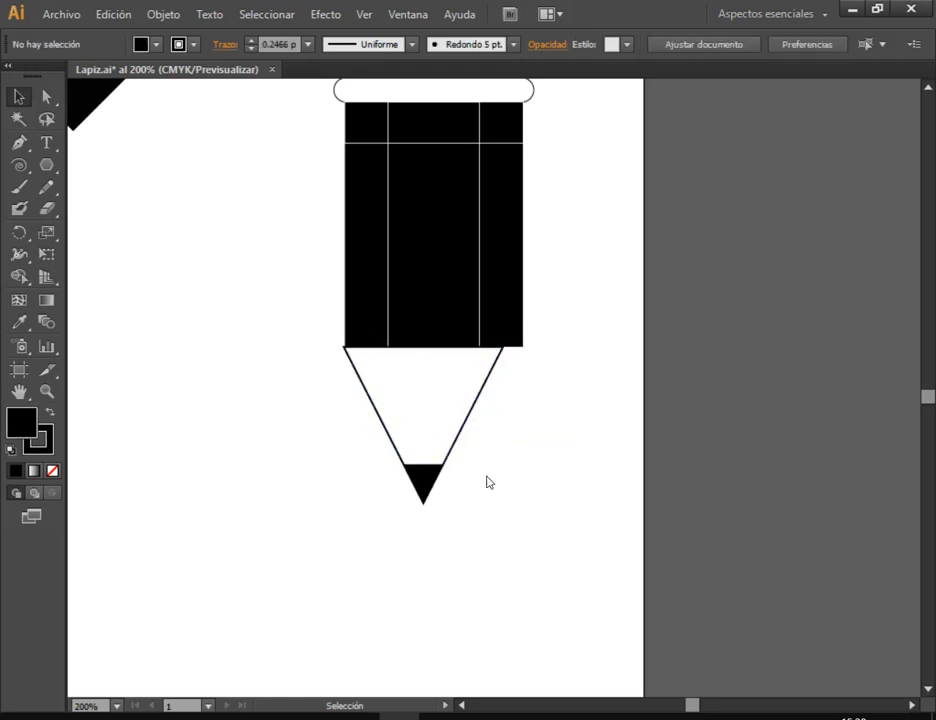
drag(487, 497, 336, 476)
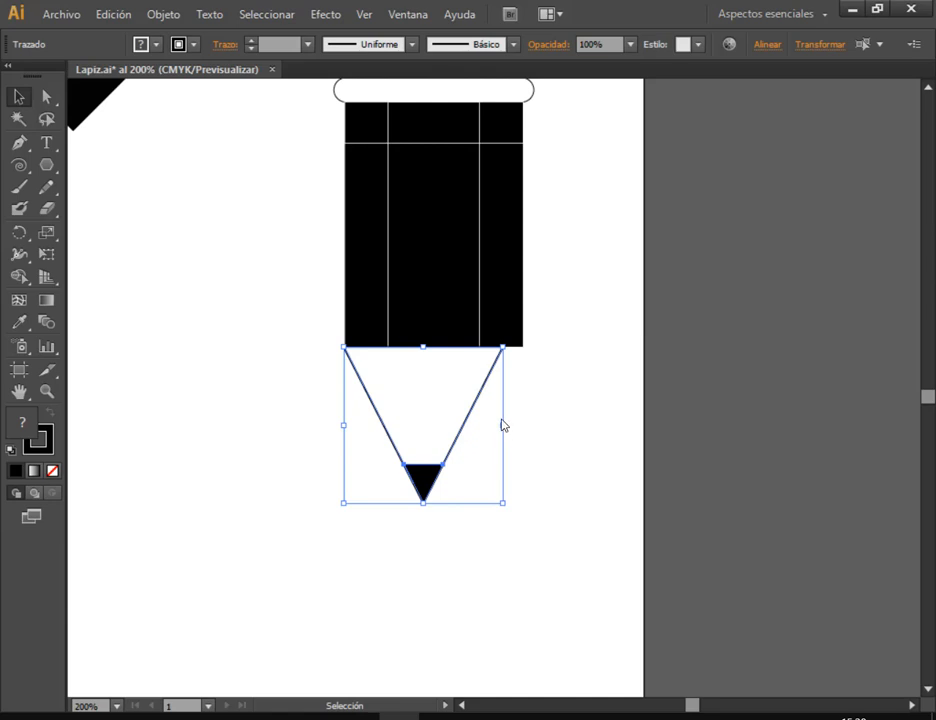
drag(503, 425, 522, 347)
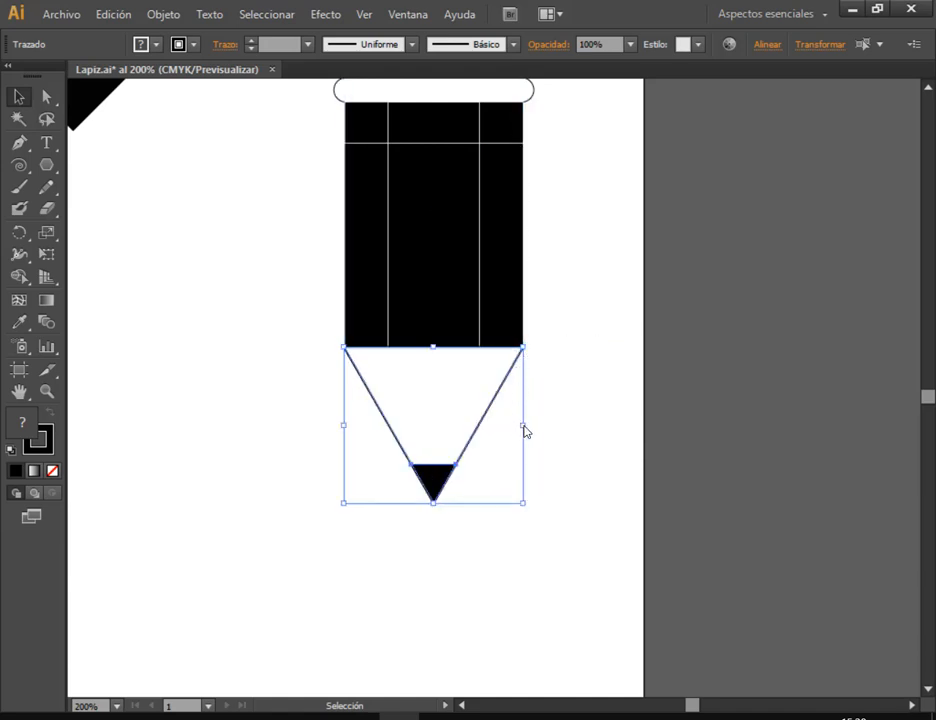
mouse_move(522, 425)
mouse_down()
mouse_move(578, 433)
mouse_move(523, 428)
mouse_up()
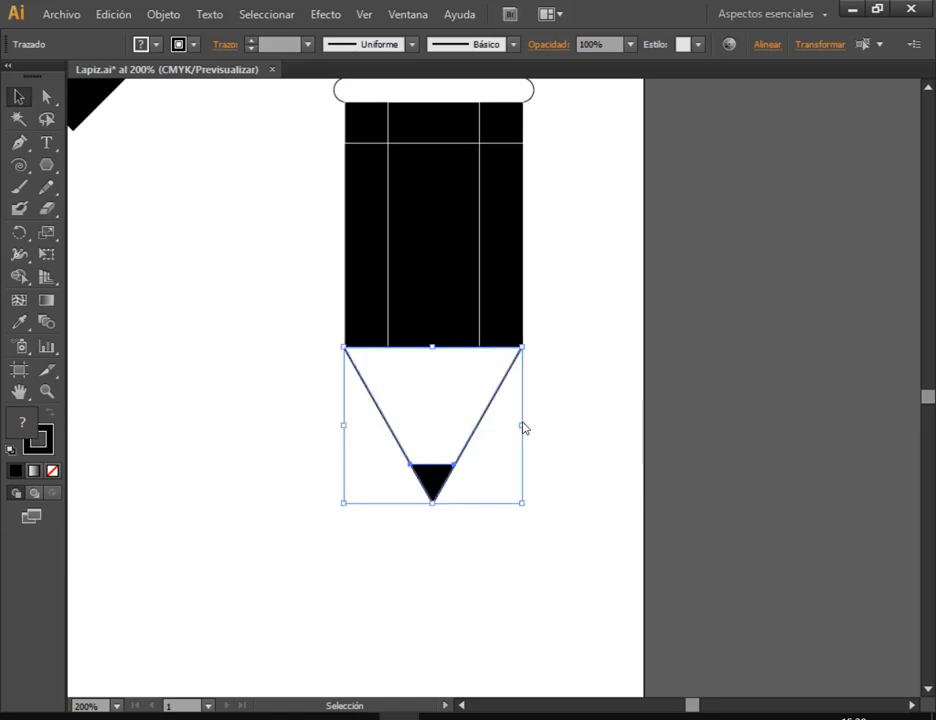
click(585, 407)
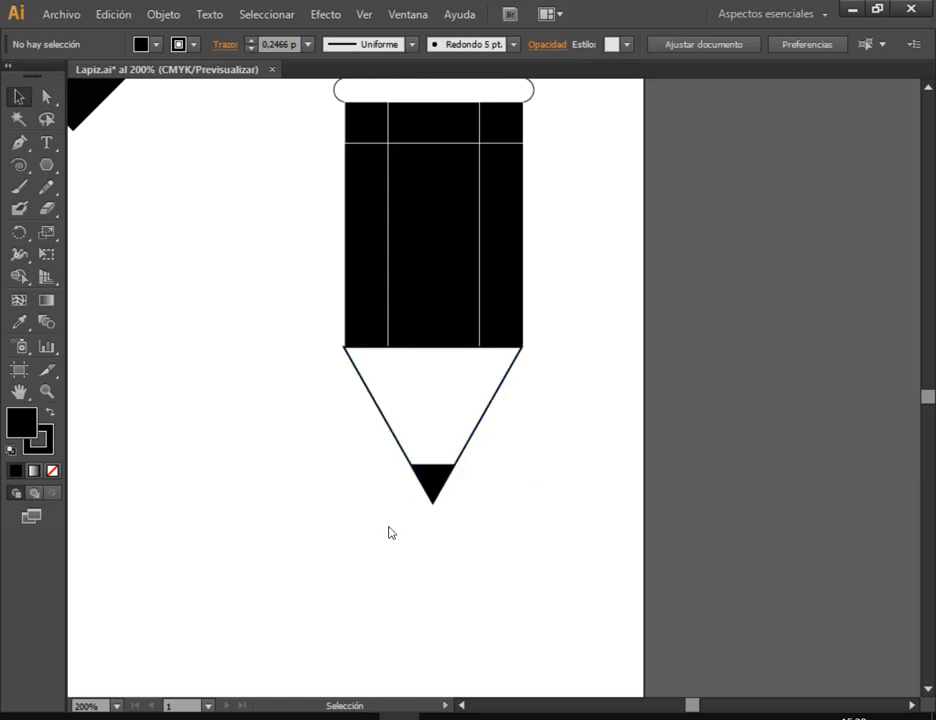
Fine-tune the pencil tip's left side so its upper corner lines up with the shaft's lower-left corner
drag(391, 538, 498, 420)
drag(350, 424, 348, 411)
click(317, 420)
mouse_move(363, 518)
mouse_down()
mouse_move(464, 443)
mouse_move(403, 393)
mouse_move(345, 453)
mouse_move(357, 453)
mouse_move(347, 345)
mouse_up()
click(376, 428)
click(594, 352)
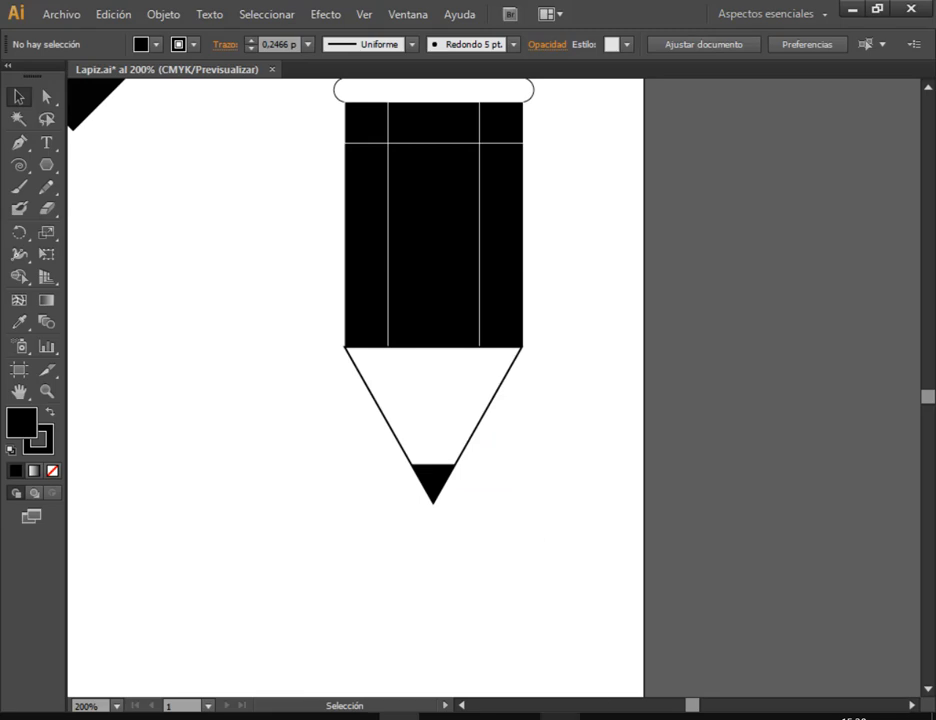
Compare the shaft-to-tip joint with the reference image, and set the black shaft's white stroke weight to 1 pt
click(560, 717)
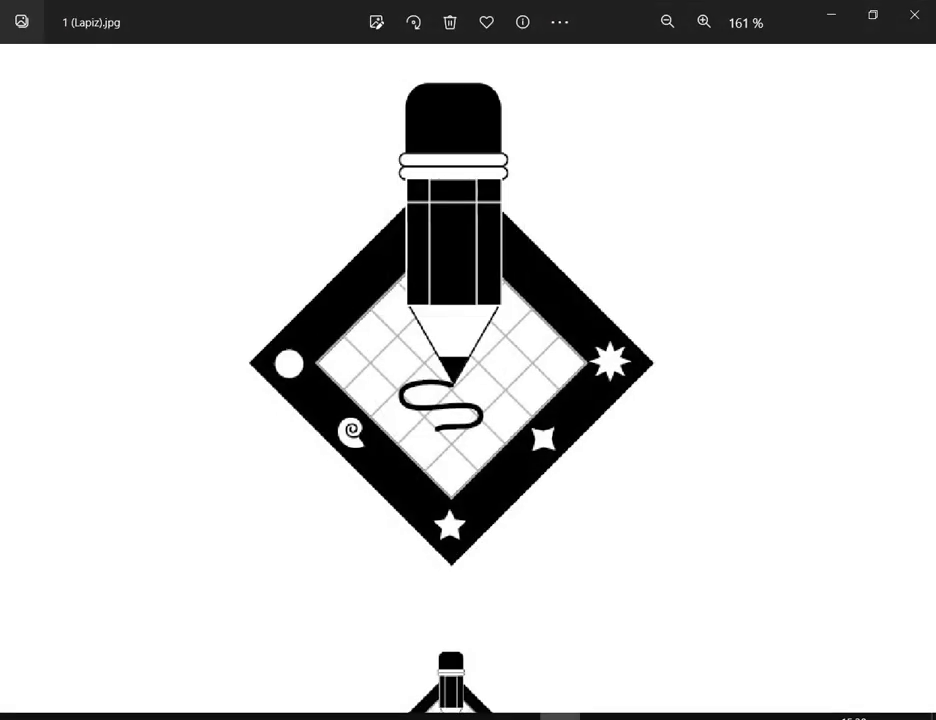
click(560, 717)
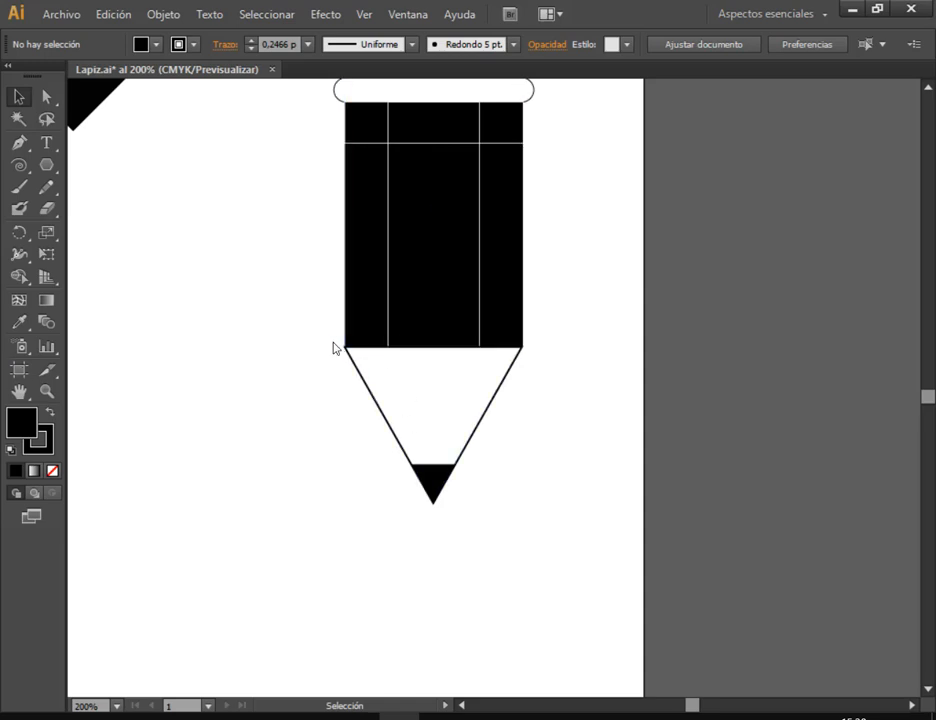
alt+scroll(362, 346, up, 6)
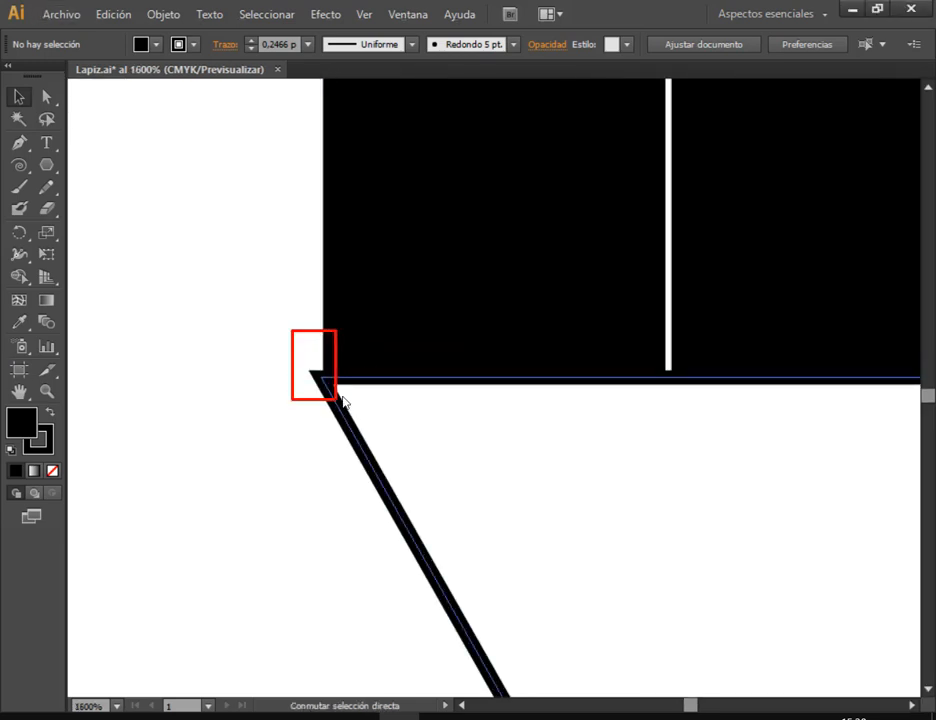
click(368, 290)
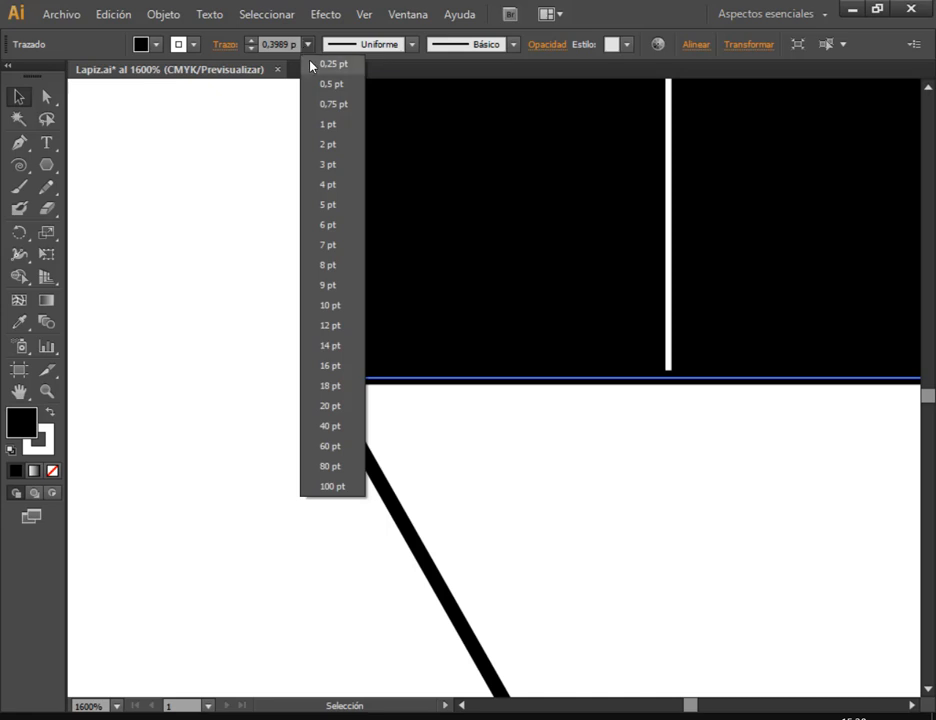
click(328, 124)
click(303, 326)
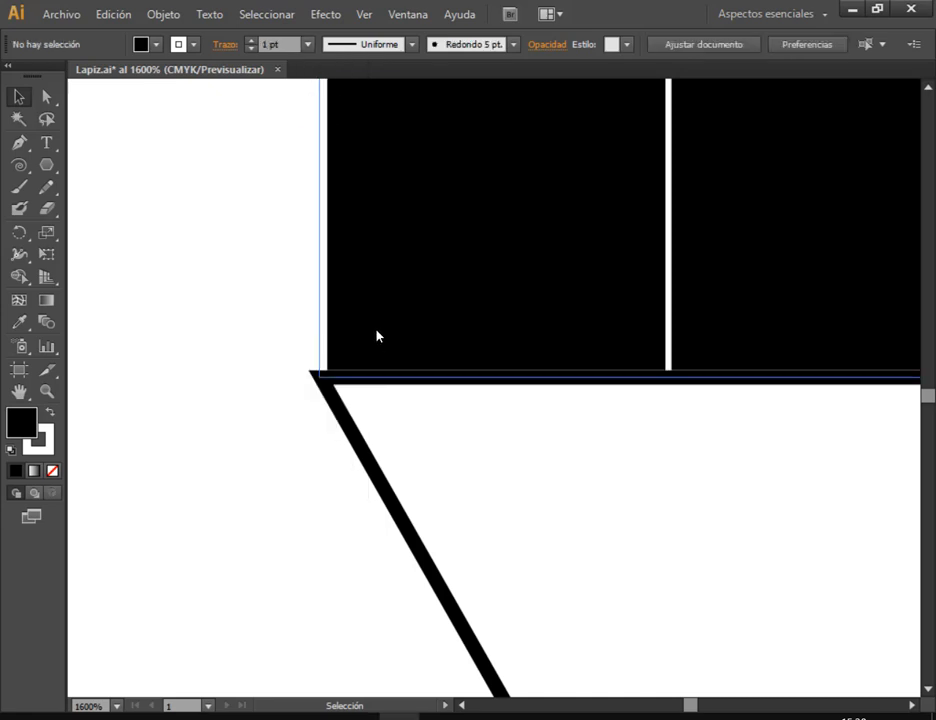
Try a black stroke on the shaft, and restore its white stroke
click(366, 326)
click(178, 44)
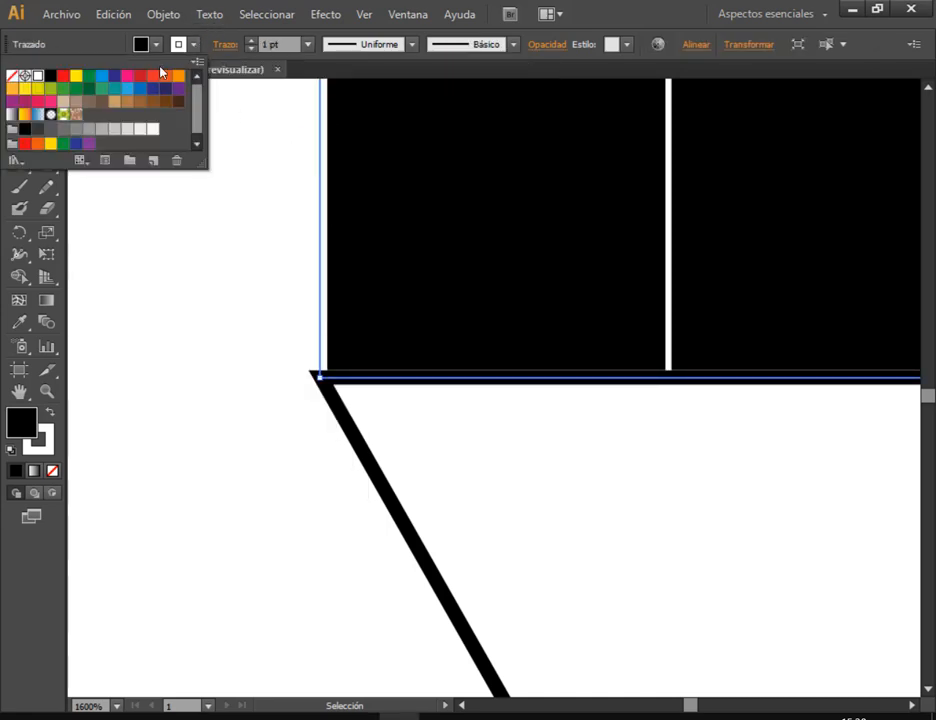
click(51, 76)
click(253, 406)
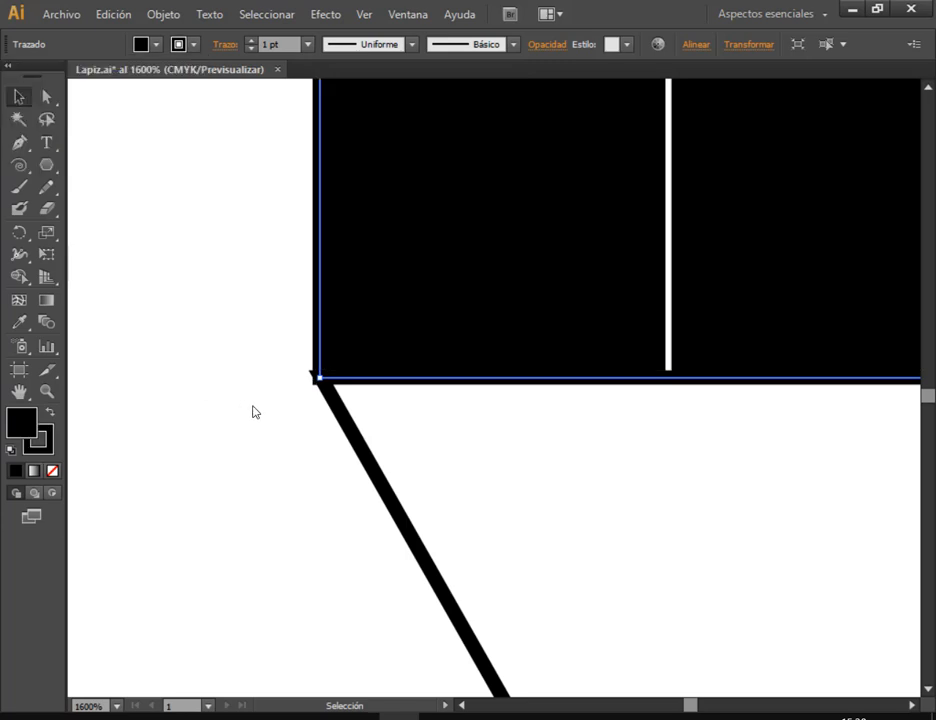
drag(281, 342, 335, 399)
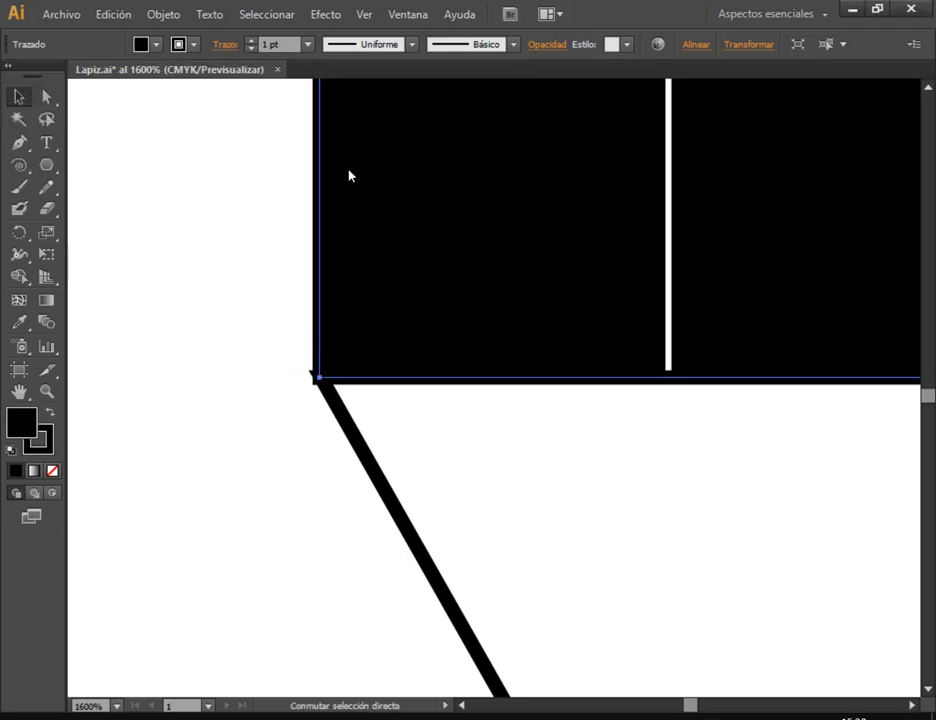
click(178, 44)
click(37, 76)
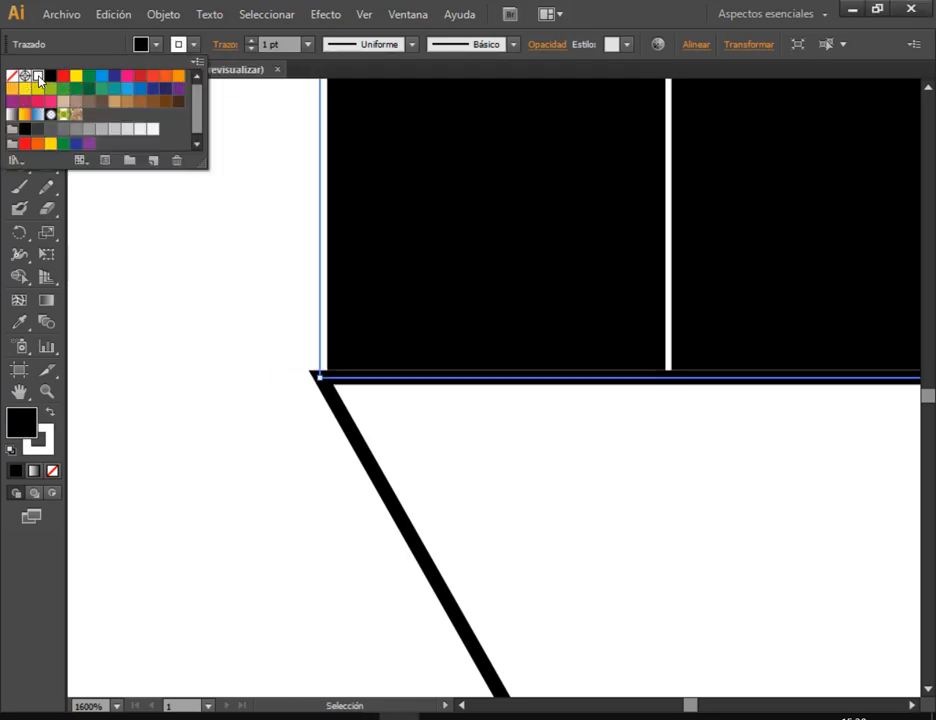
click(303, 591)
click(328, 437)
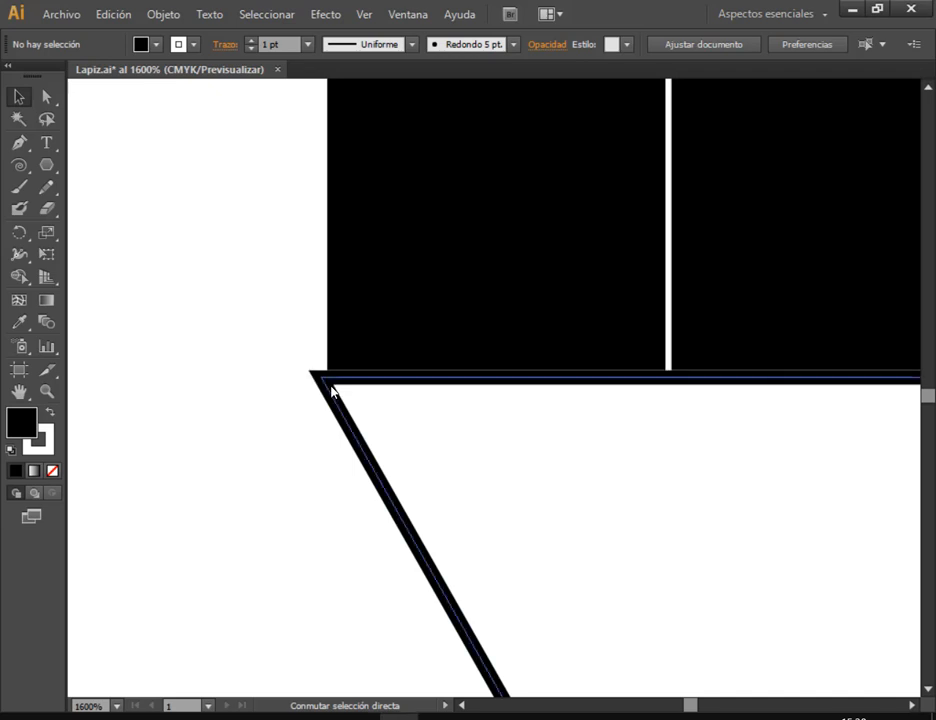
Review the whole pencil beside the diamond at 100%, and save the document
alt+scroll(504, 426, down, 6)
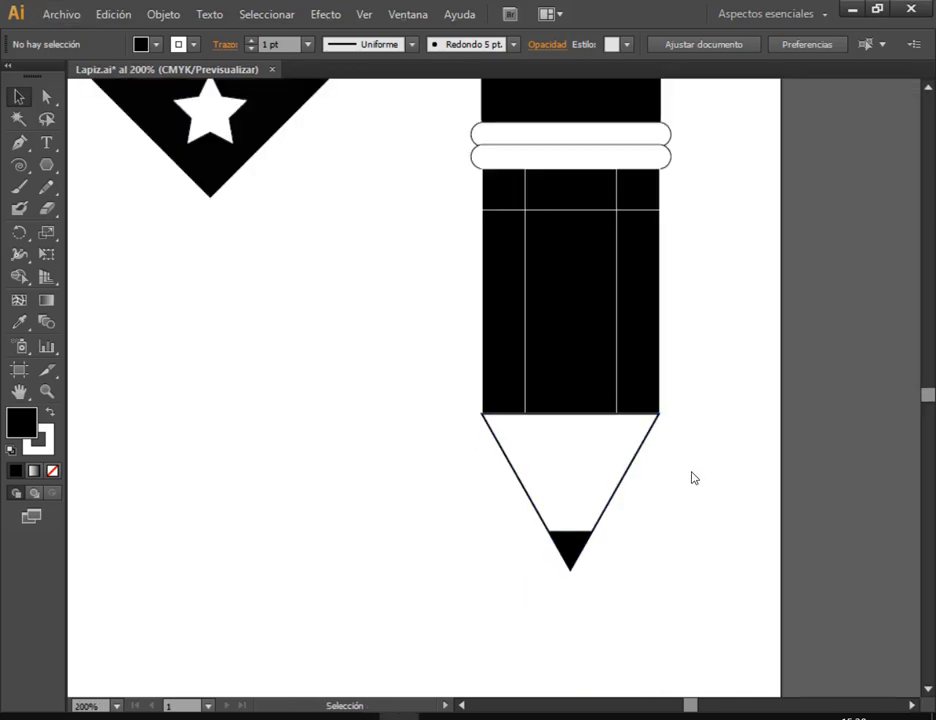
alt+scroll(692, 477, down, 1)
mouse_move(731, 440)
mouse_down()
mouse_move(694, 483)
mouse_move(651, 488)
mouse_up()
key(ctrl+0)
key(ctrl+1)
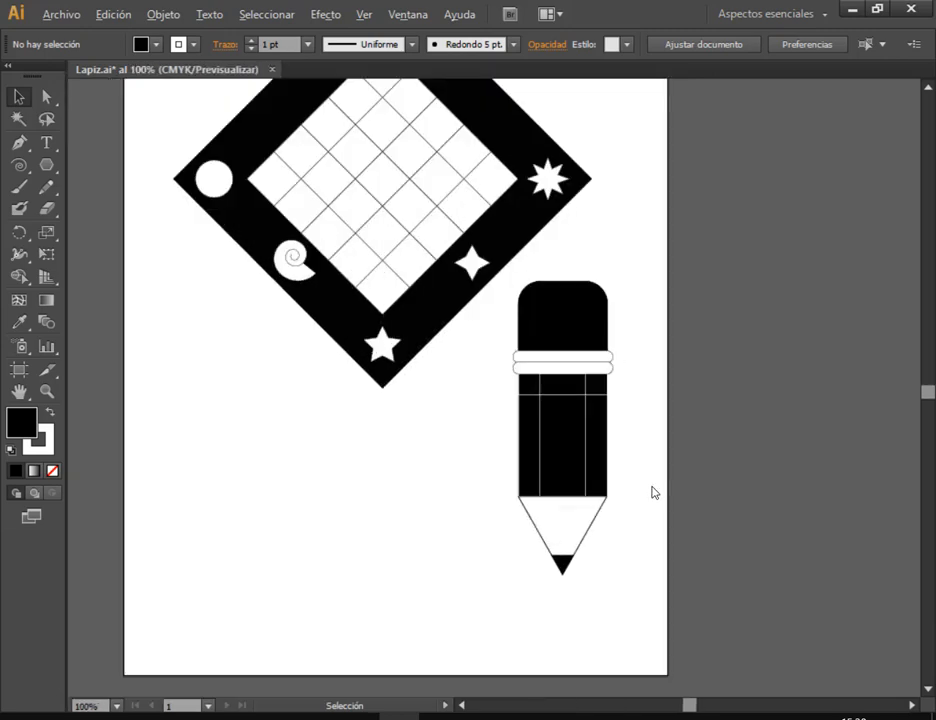
key(alt)
click(50, 14)
click(115, 163)
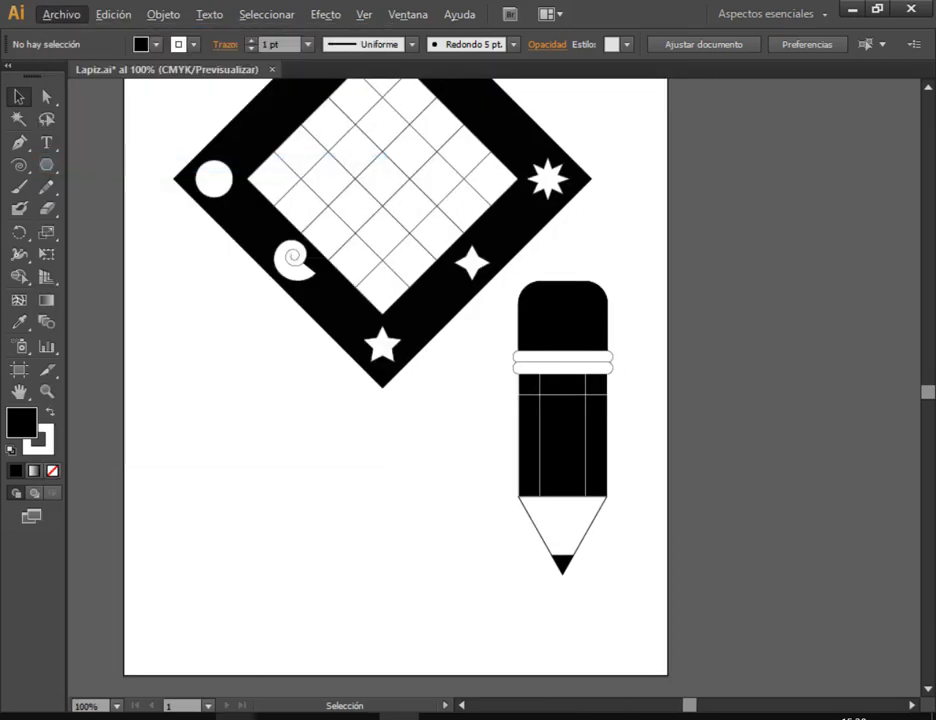
Check the call's chat messages in Google Meet, and return to Illustrator
click(157, 623)
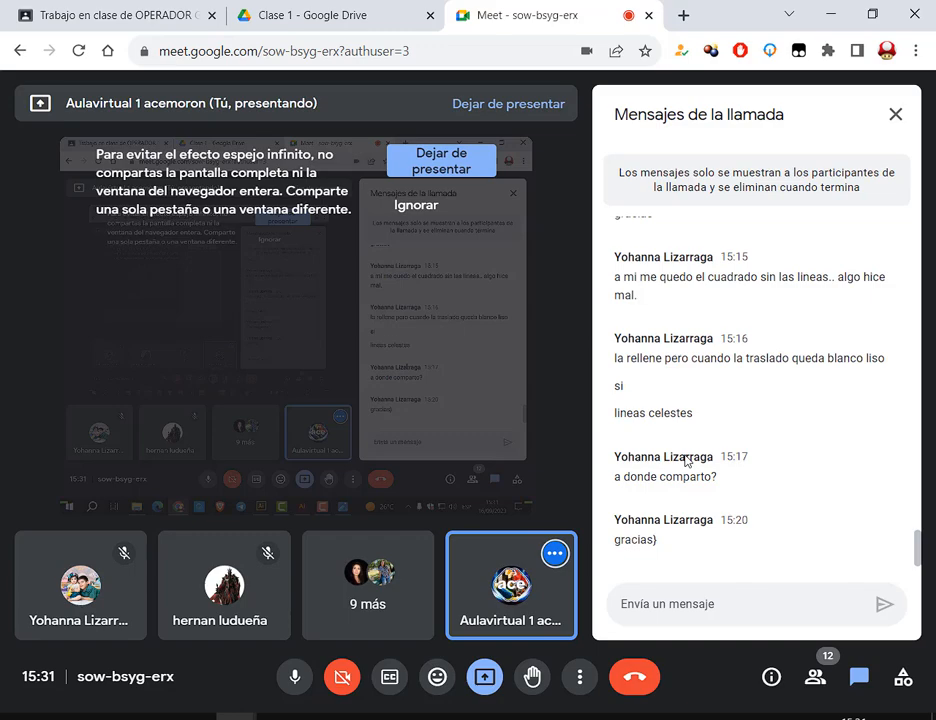
click(399, 716)
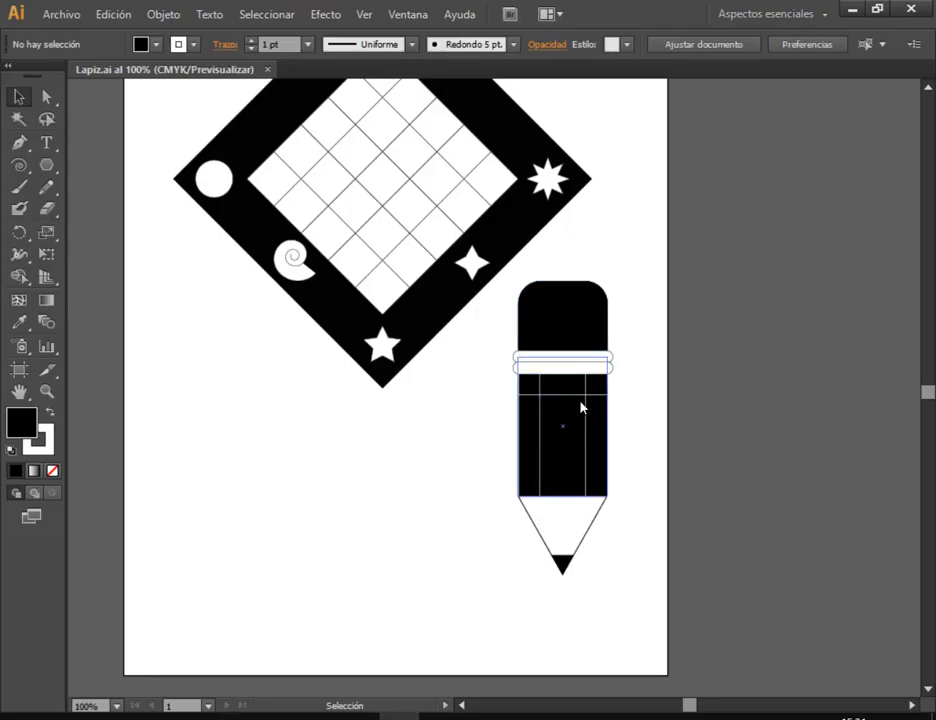
Try moving the black eraser shape away from the rest of the pencil, and undo the move
drag(582, 327, 727, 286)
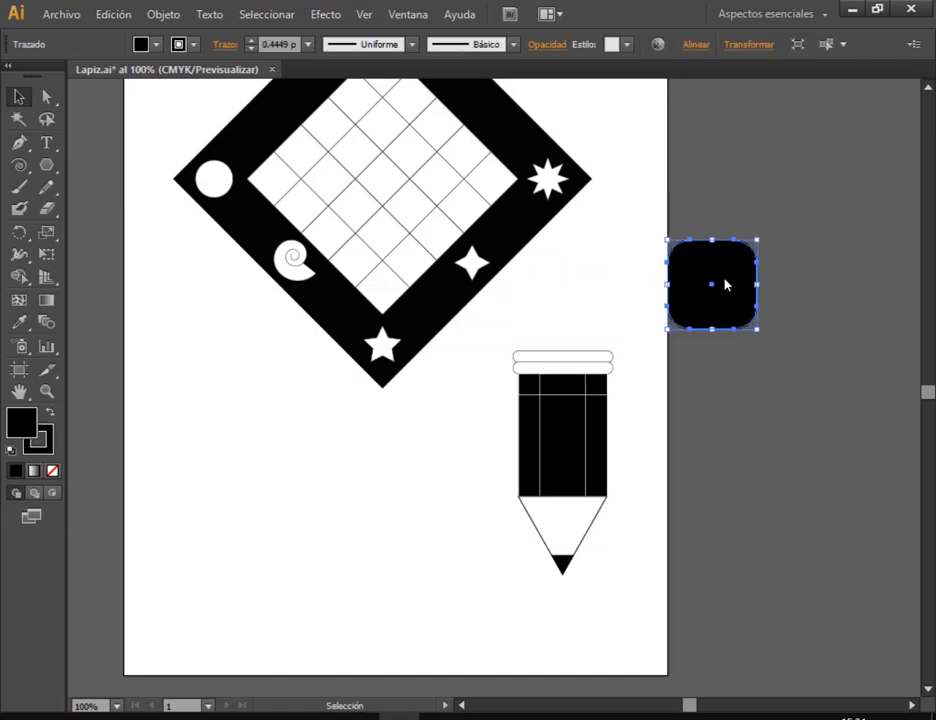
click(163, 14)
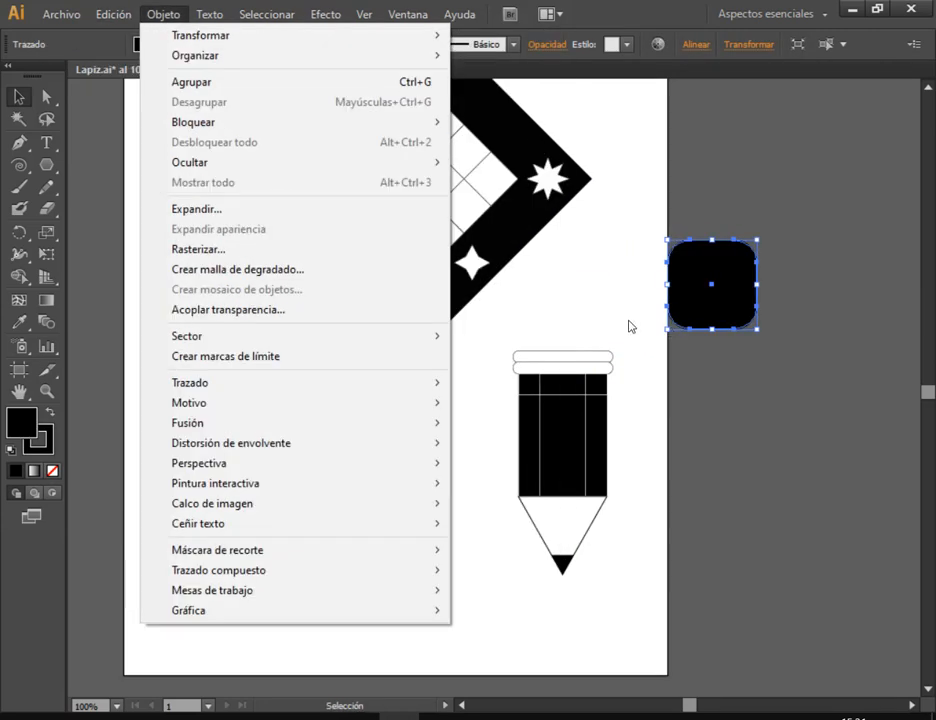
click(631, 326)
key(ctrl+z)
Select all the ungrouped pencil pieces and move them together to the blank area below the diamond's lower-left side
mouse_move(656, 300)
mouse_down()
mouse_move(535, 598)
mouse_move(533, 590)
mouse_up()
drag(527, 512, 256, 594)
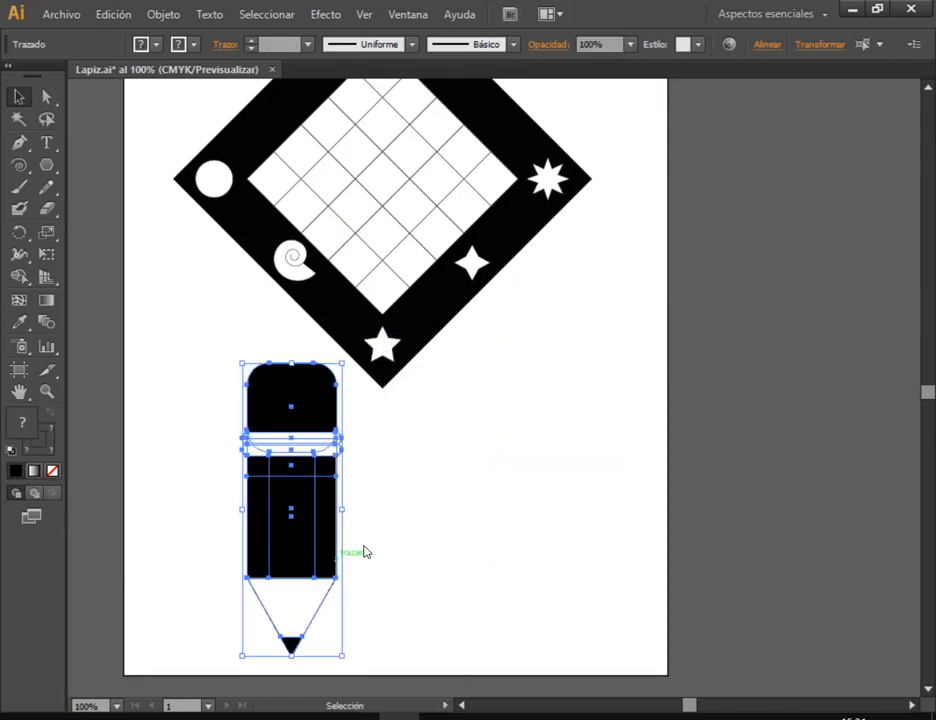
click(422, 509)
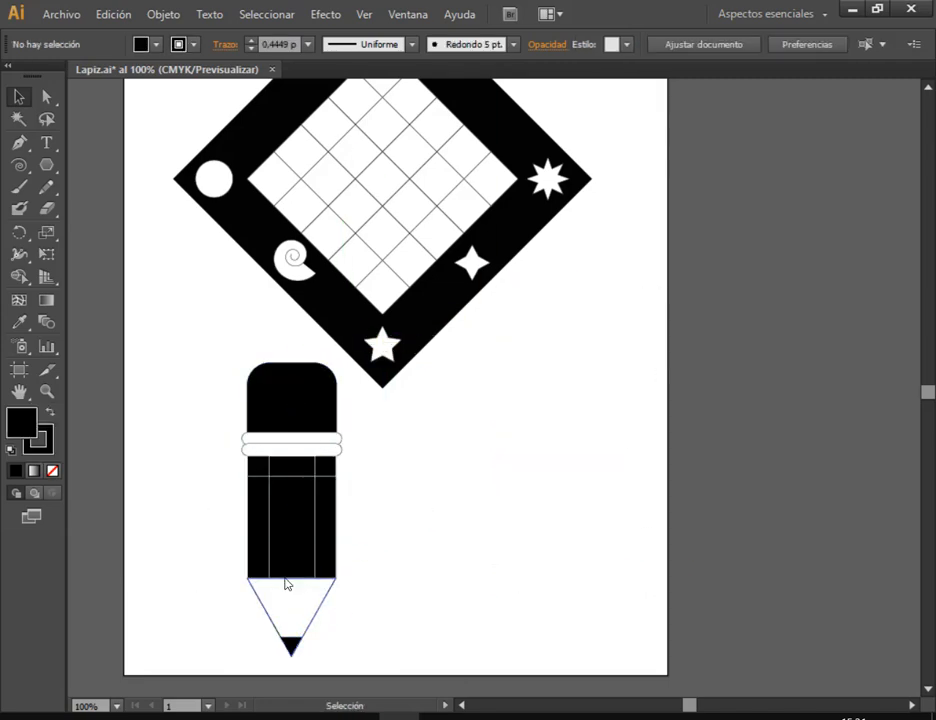
mouse_move(214, 417)
mouse_down()
mouse_move(293, 605)
mouse_move(346, 619)
mouse_move(324, 664)
mouse_move(246, 620)
mouse_move(265, 428)
mouse_move(406, 427)
mouse_up()
key(ctrl+z)
Move all the pencil pieces together below the diamond's lower-right side, and group them
mouse_move(173, 397)
mouse_down()
mouse_move(340, 691)
mouse_move(335, 684)
mouse_up()
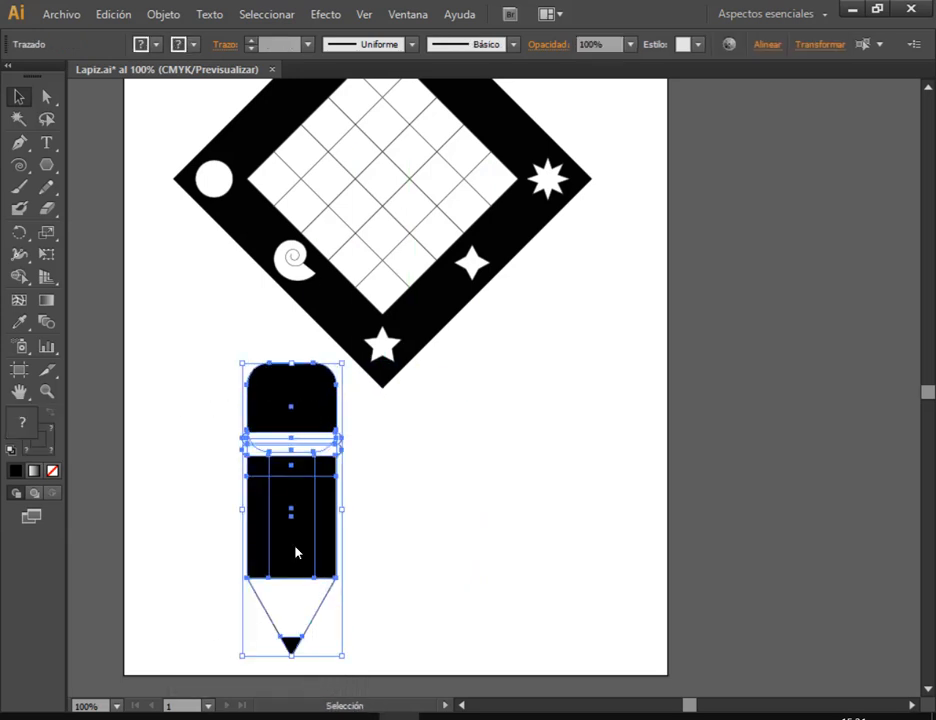
mouse_move(296, 552)
mouse_down()
mouse_move(547, 535)
mouse_move(556, 505)
mouse_up()
click(636, 367)
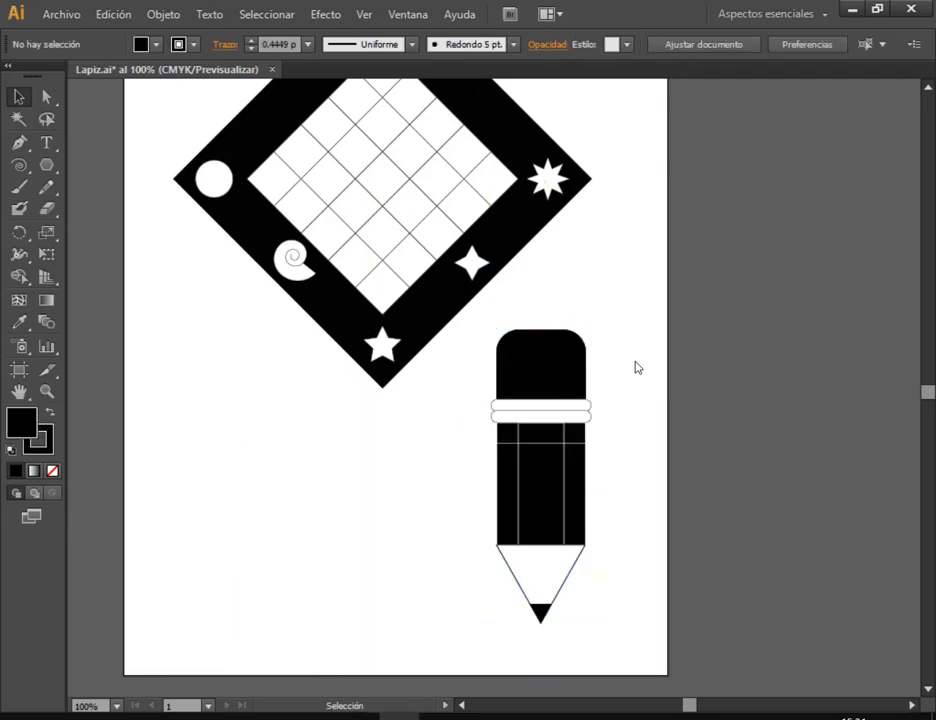
drag(630, 314, 482, 646)
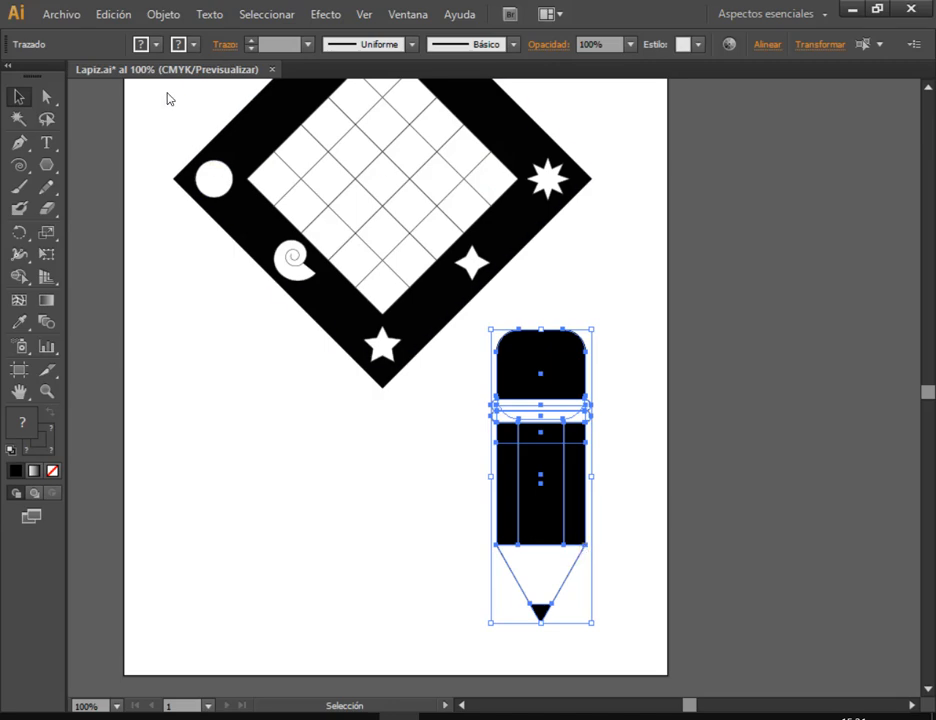
click(164, 13)
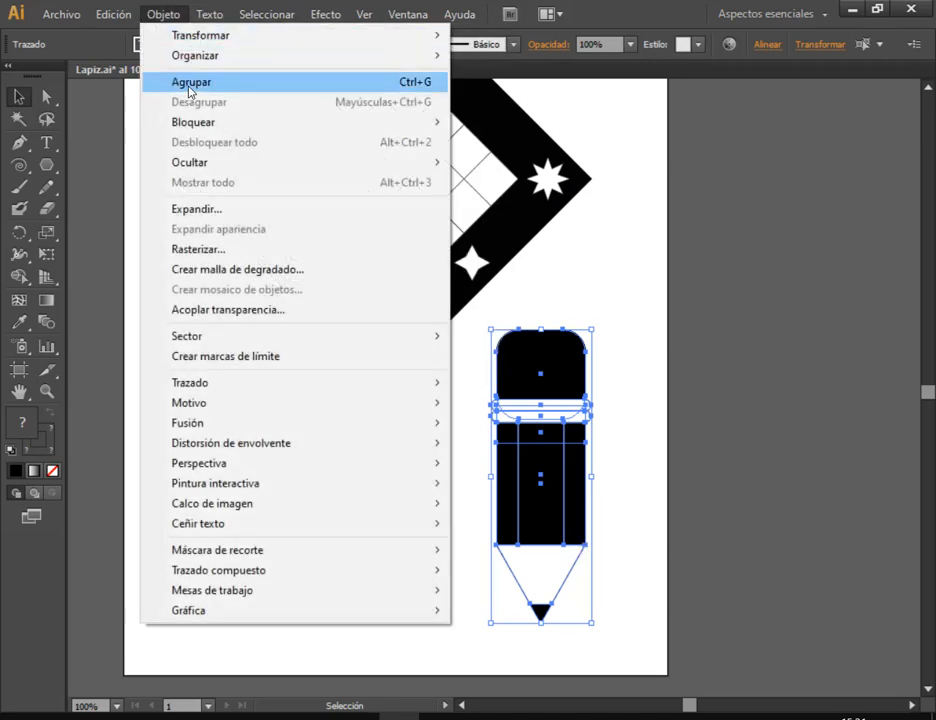
click(421, 90)
click(633, 298)
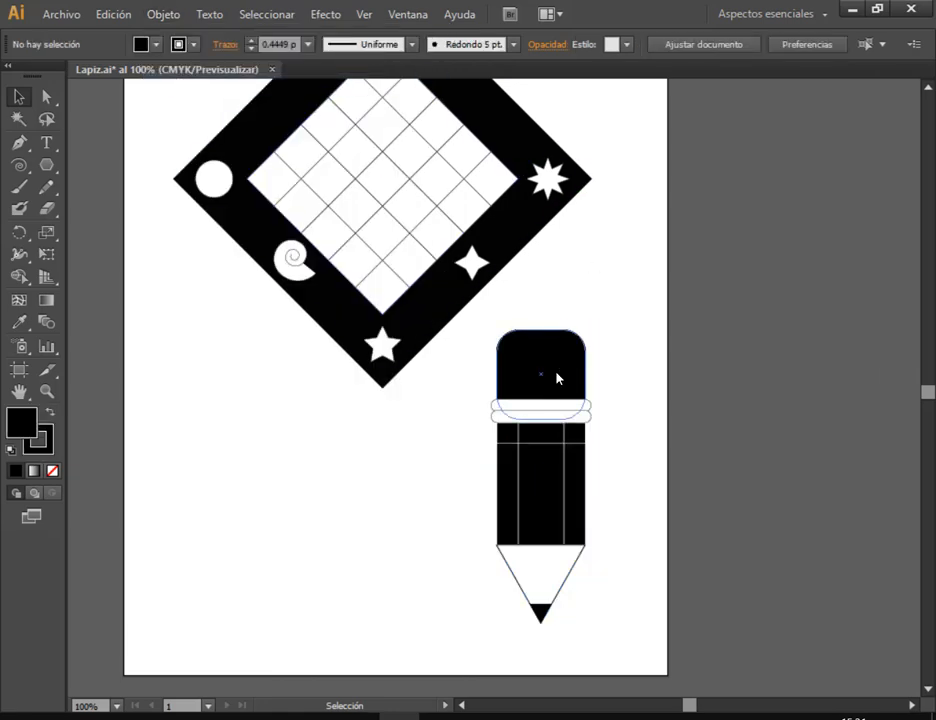
Test the group by moving the whole pencil from its eraser, leaving it against the diamond's lower-right side
mouse_move(557, 378)
mouse_down()
mouse_move(627, 320)
mouse_move(564, 372)
mouse_move(198, 380)
mouse_move(180, 366)
mouse_move(520, 340)
mouse_move(592, 320)
mouse_move(578, 279)
mouse_move(620, 227)
mouse_up()
click(259, 419)
drag(591, 303, 529, 374)
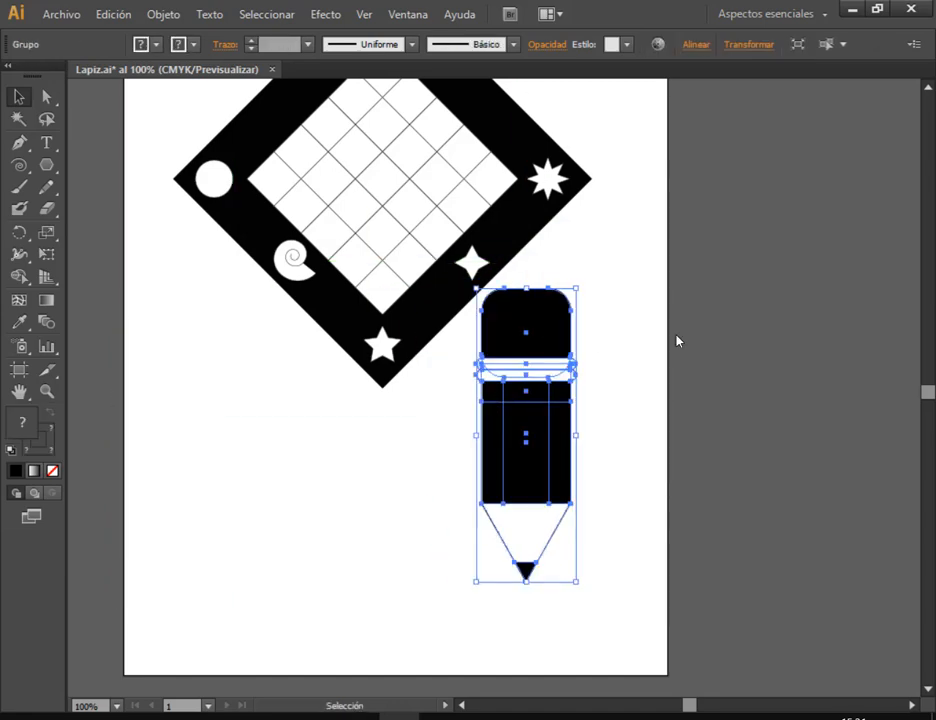
click(676, 341)
Place the grouped pencil over the diamond, centred horizontally with its tip near the middle of the grid
scroll(620, 359, down, 2)
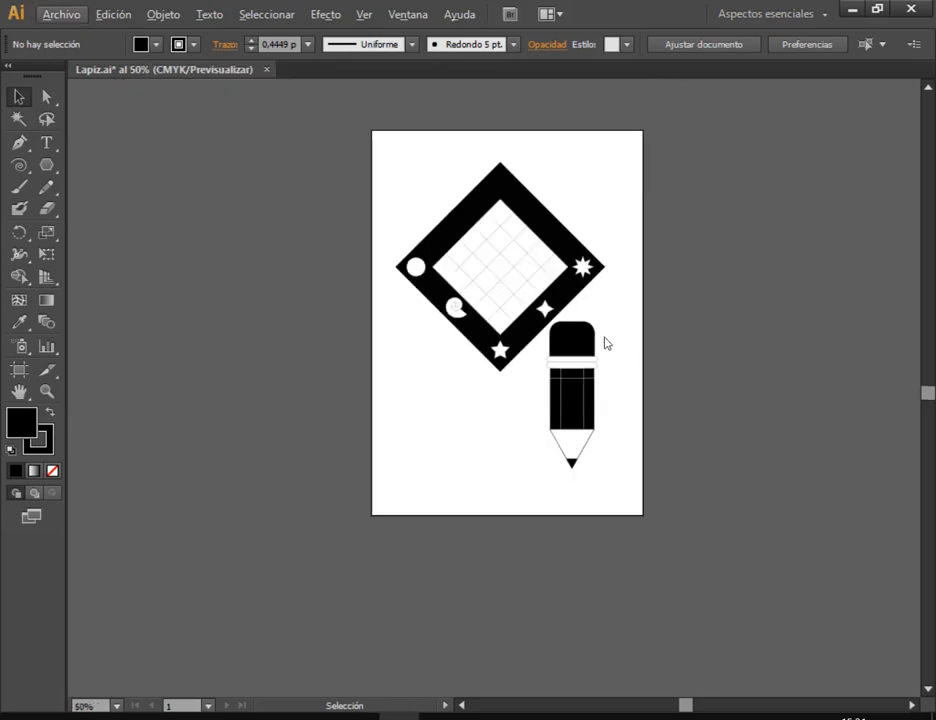
scroll(608, 350, up, 1)
mouse_move(592, 377)
mouse_down()
mouse_move(591, 341)
mouse_move(518, 167)
mouse_move(521, 184)
mouse_up()
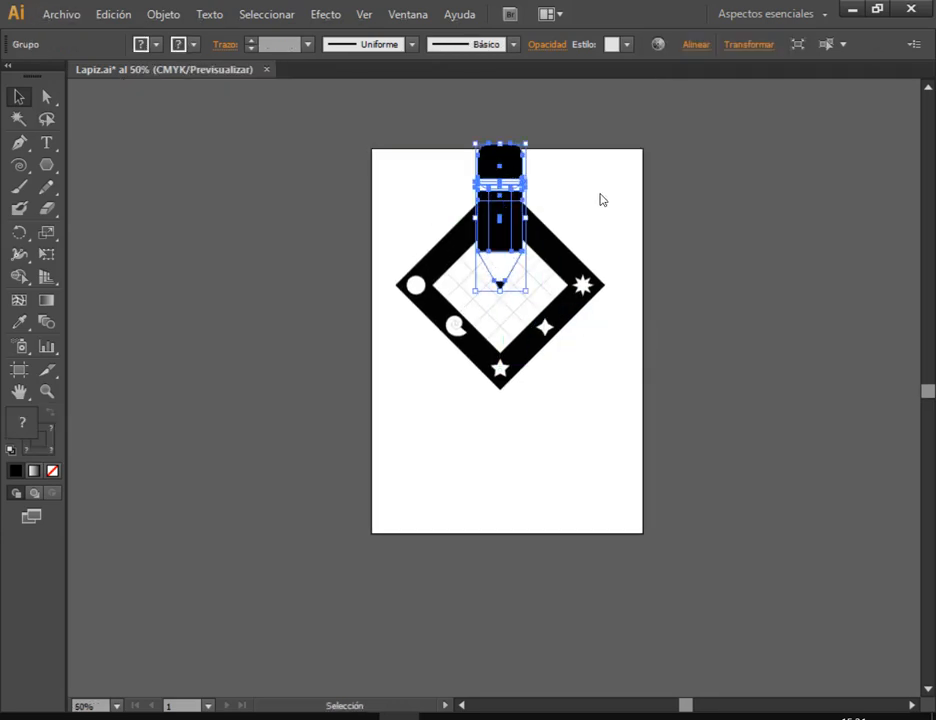
click(602, 200)
scroll(554, 226, up, 2)
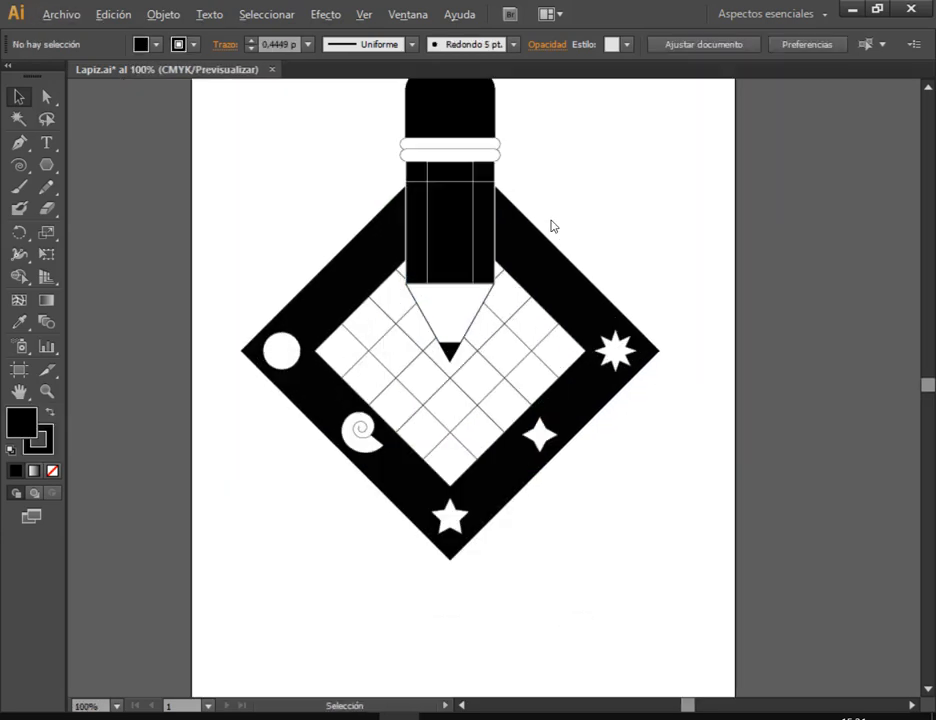
key(alt)
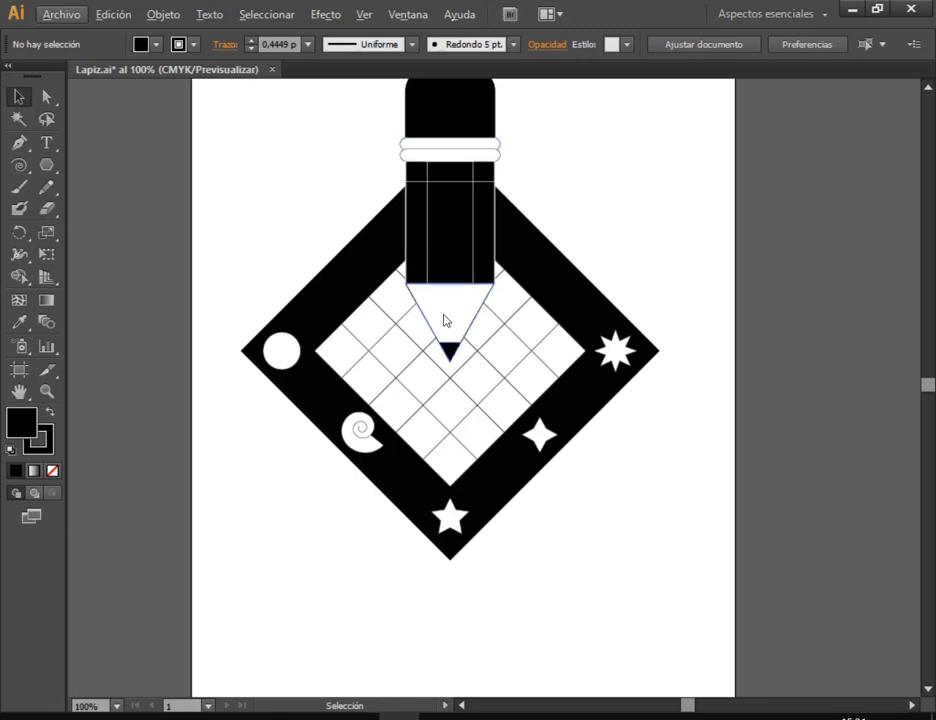
Move the grouped pencil off the diamond to the blank area beyond its lower-right side, and ungroup it
mouse_move(436, 312)
mouse_down()
mouse_move(601, 253)
mouse_move(676, 352)
mouse_move(725, 525)
mouse_move(648, 552)
mouse_move(690, 646)
mouse_up()
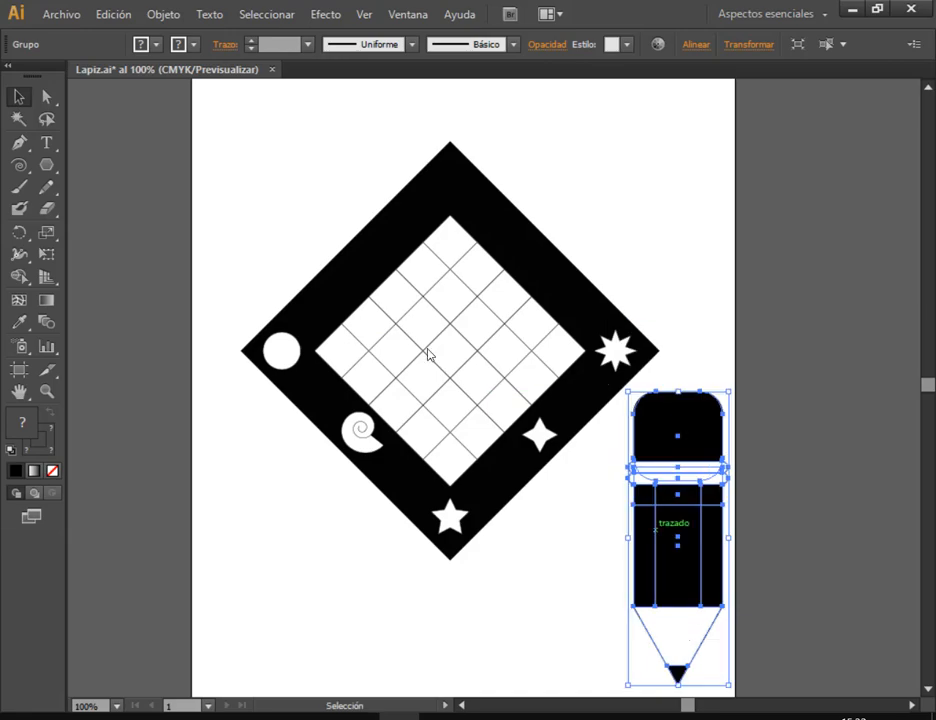
click(161, 15)
key(Right)
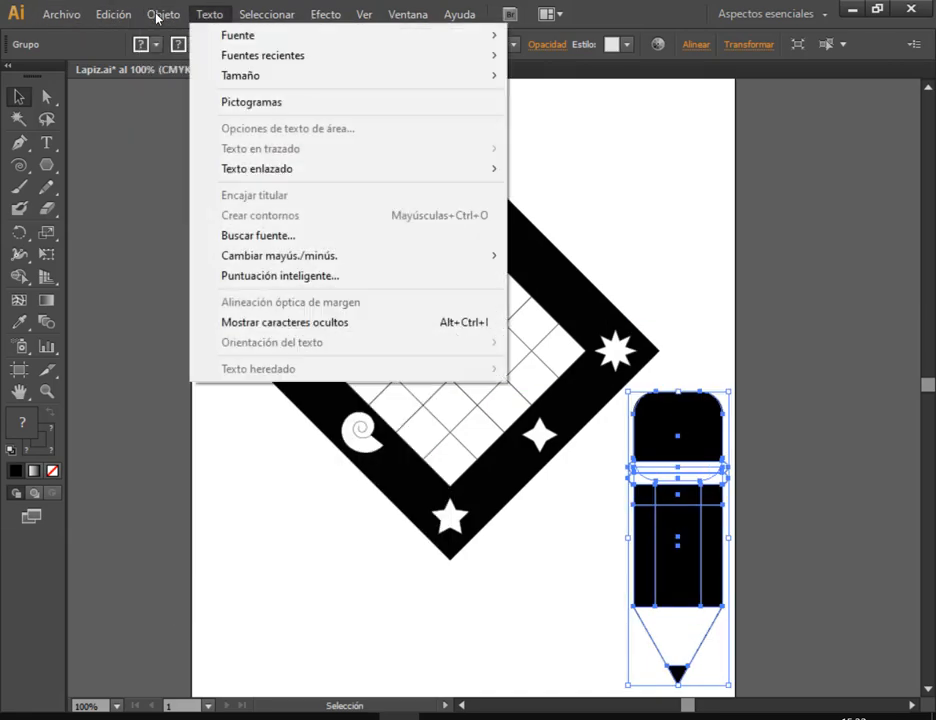
click(169, 18)
click(153, 19)
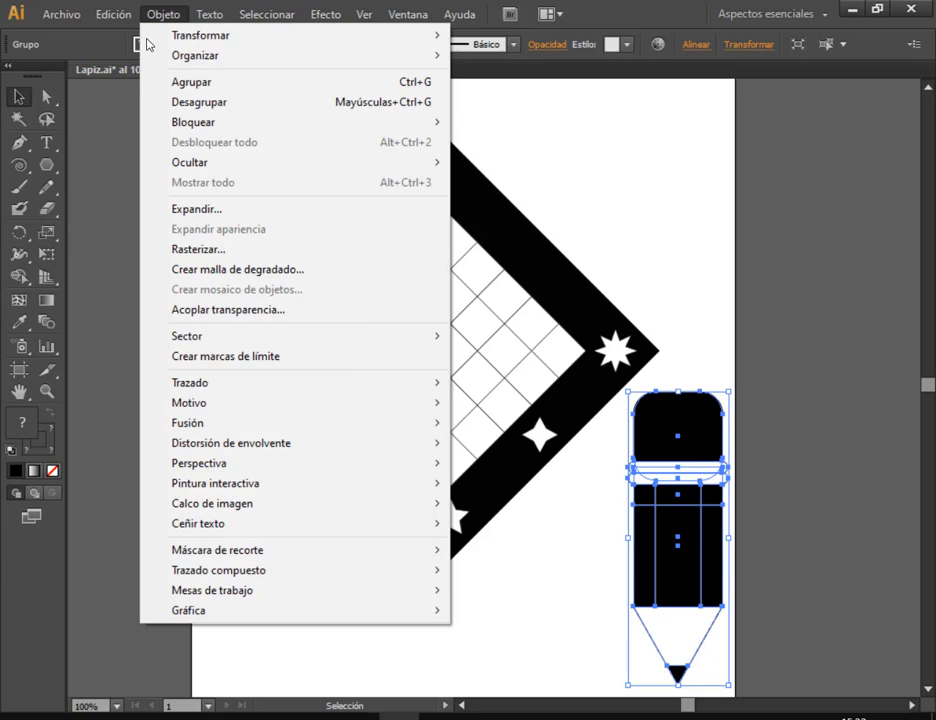
click(160, 105)
Try moving the eraser shape separately from the ungrouped pencil, and undo the move
drag(495, 505, 443, 441)
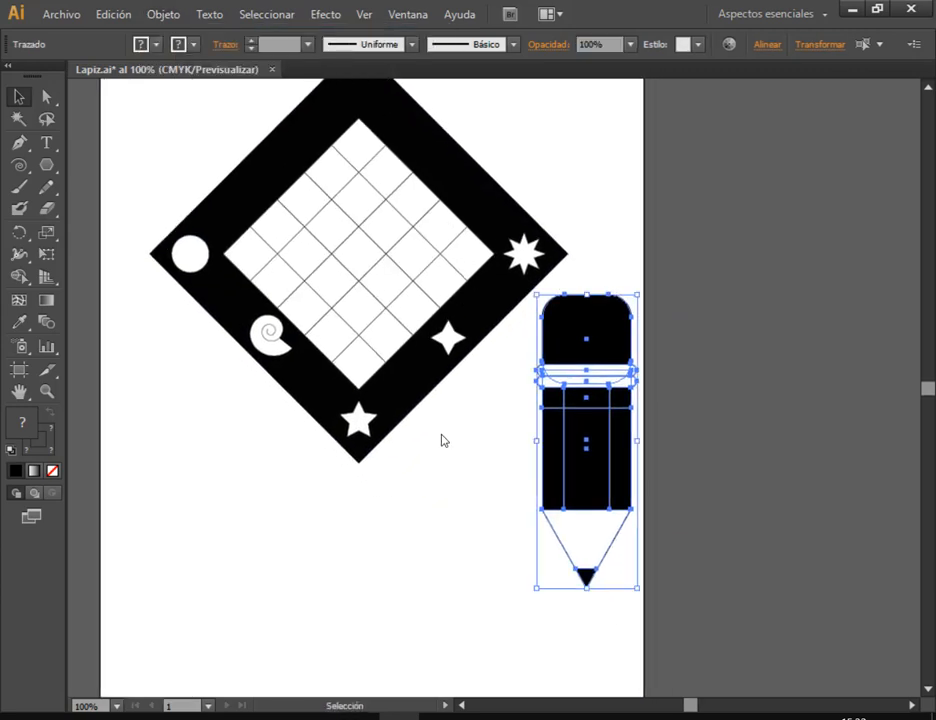
click(529, 382)
mouse_move(602, 336)
mouse_down()
mouse_move(616, 315)
mouse_move(697, 304)
mouse_up()
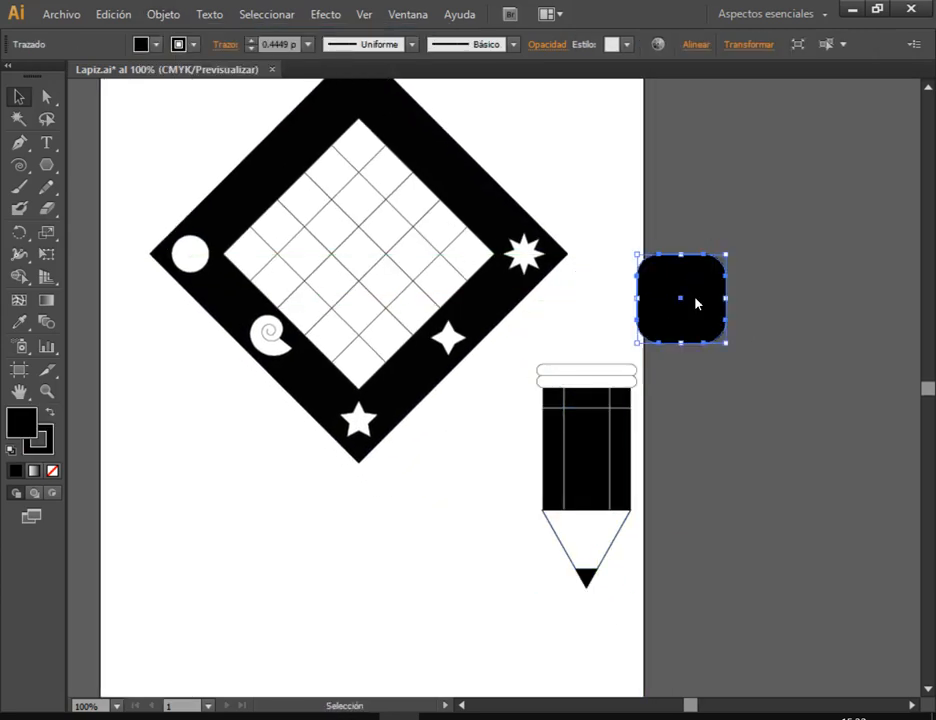
key(ctrl+z)
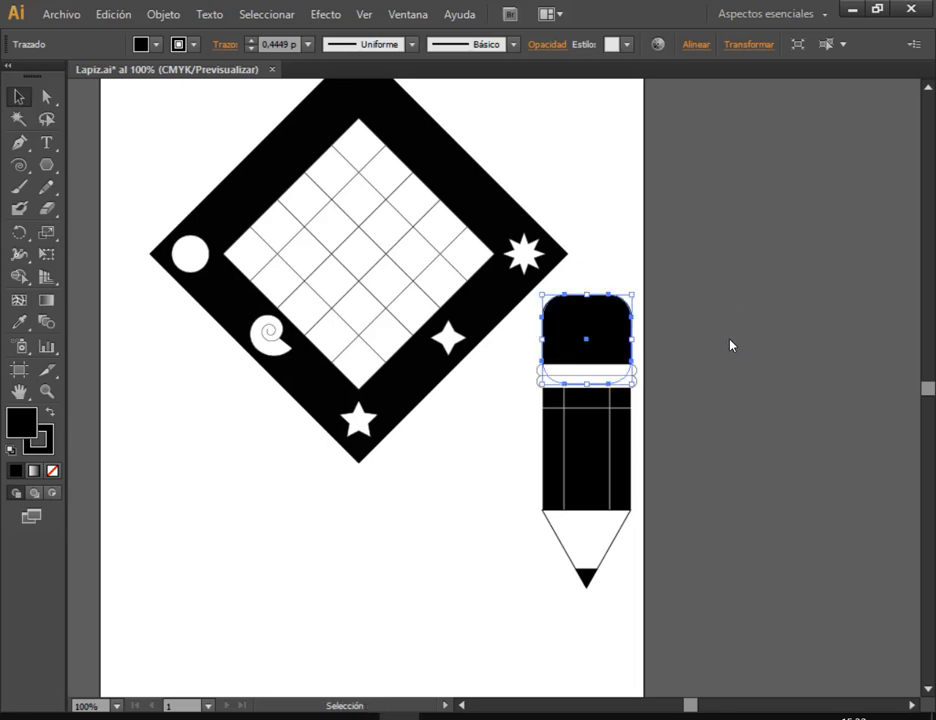
Select all the pieces of the loose pencil and group them again
click(729, 334)
drag(726, 318, 545, 640)
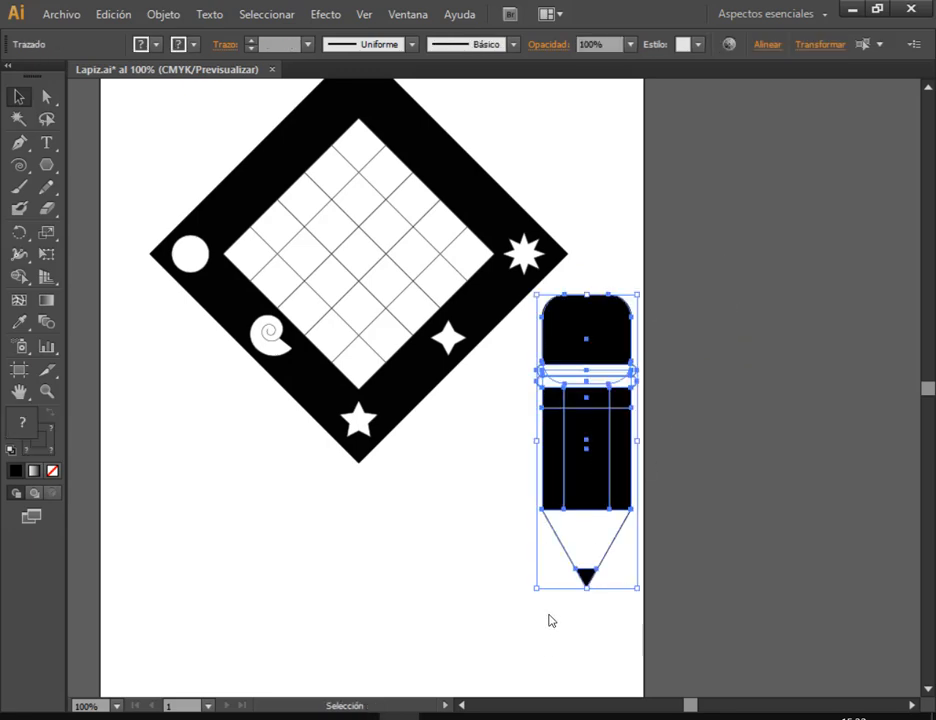
click(150, 15)
click(158, 83)
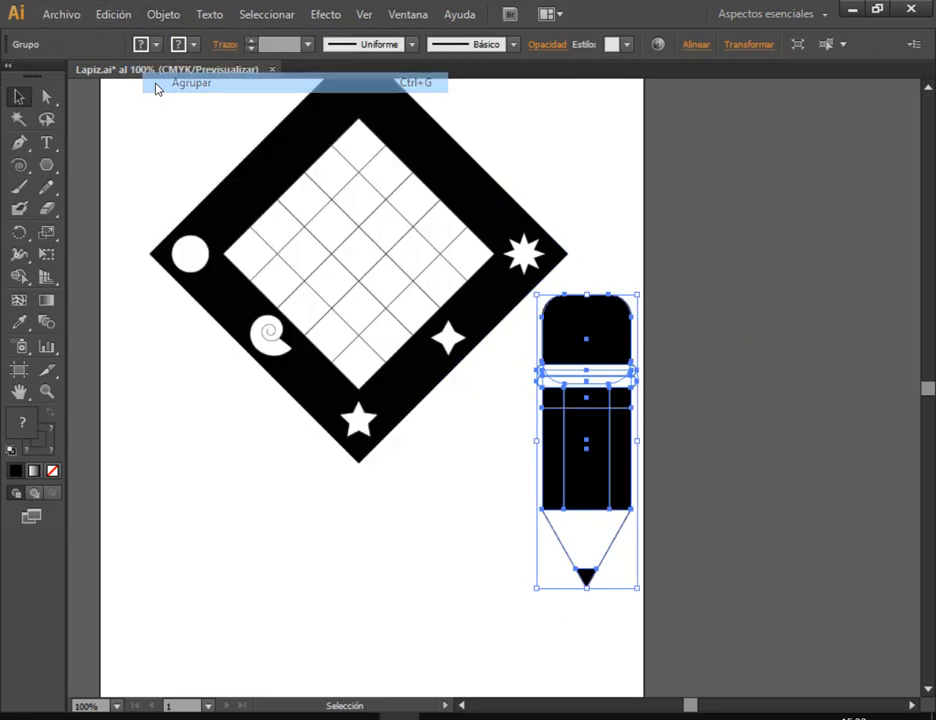
Place the regrouped pencil over the diamond, centred horizontally with its tip near the middle of the grid
click(618, 280)
mouse_move(591, 426)
mouse_down()
mouse_move(645, 522)
mouse_move(650, 556)
mouse_up()
drag(654, 566, 426, 256)
click(675, 175)
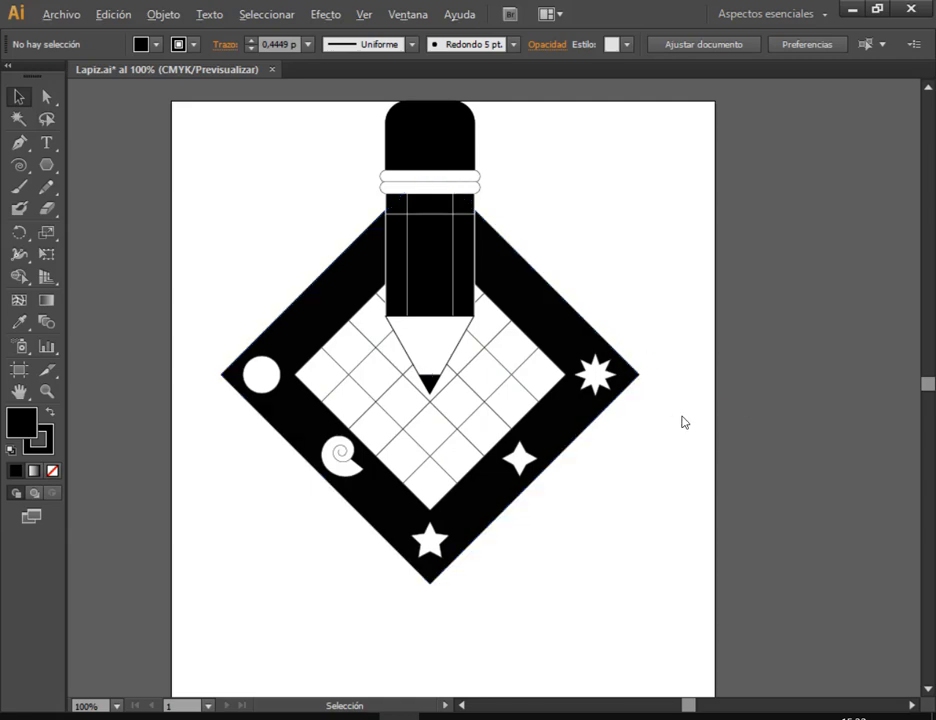
Select the pencil and the whole diamond together and move them slightly down from the page's upper edge
scroll(683, 422, down, 1)
drag(300, 165, 680, 550)
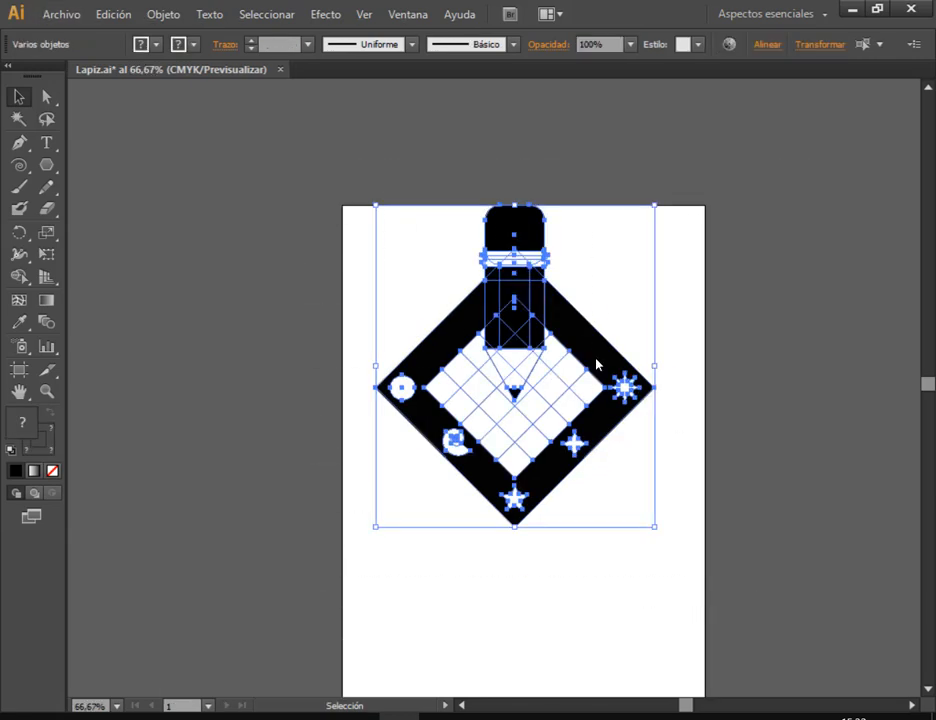
drag(527, 252, 527, 280)
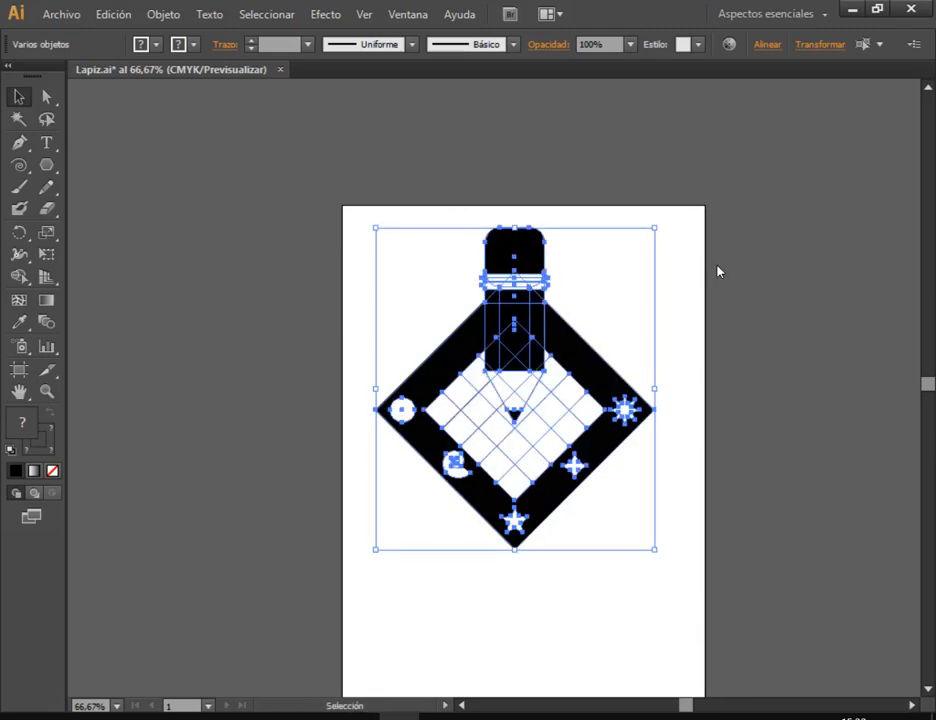
click(717, 269)
Using the reference image as a guide, paint a freehand black S-shaped squiggle on the grid just below the pencil's tip with the Paintbrush tool
scroll(533, 487, up, 1)
scroll(533, 487, up, 1)
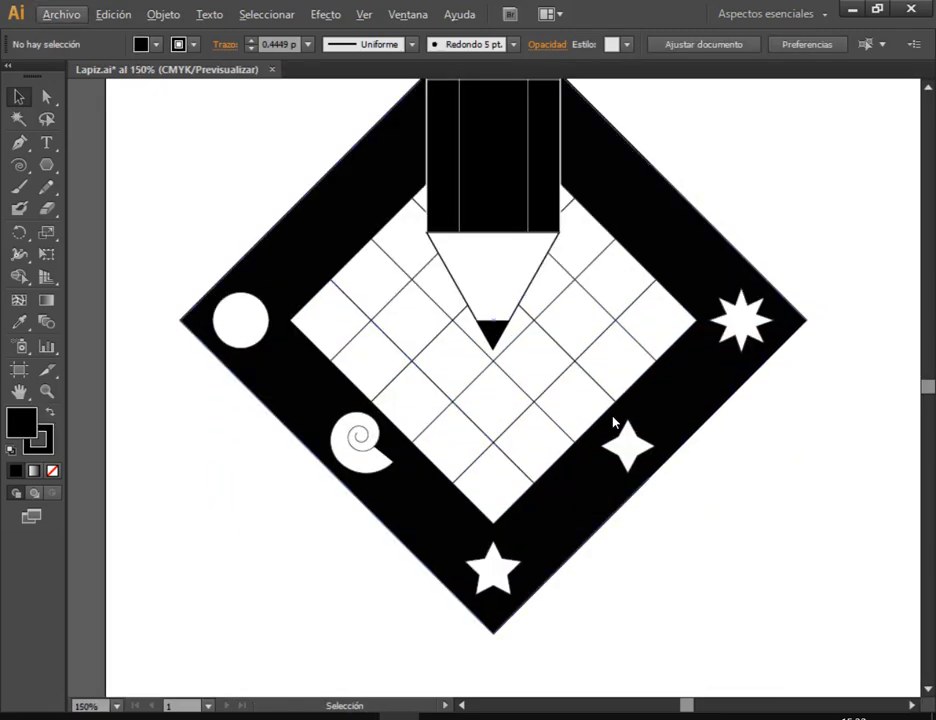
key(alt+Tab)
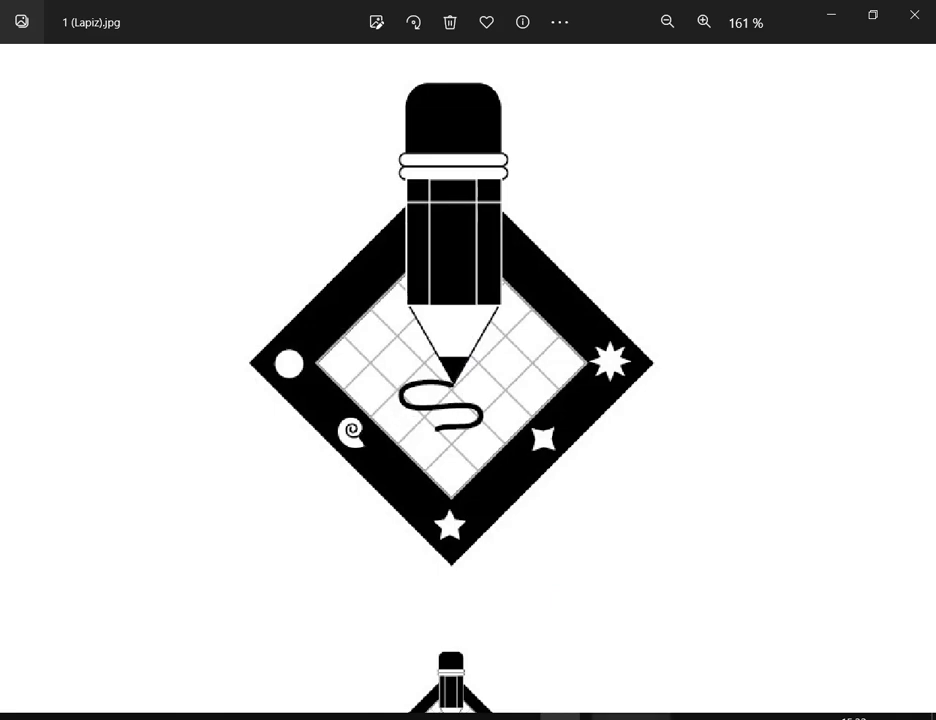
key(alt+Tab)
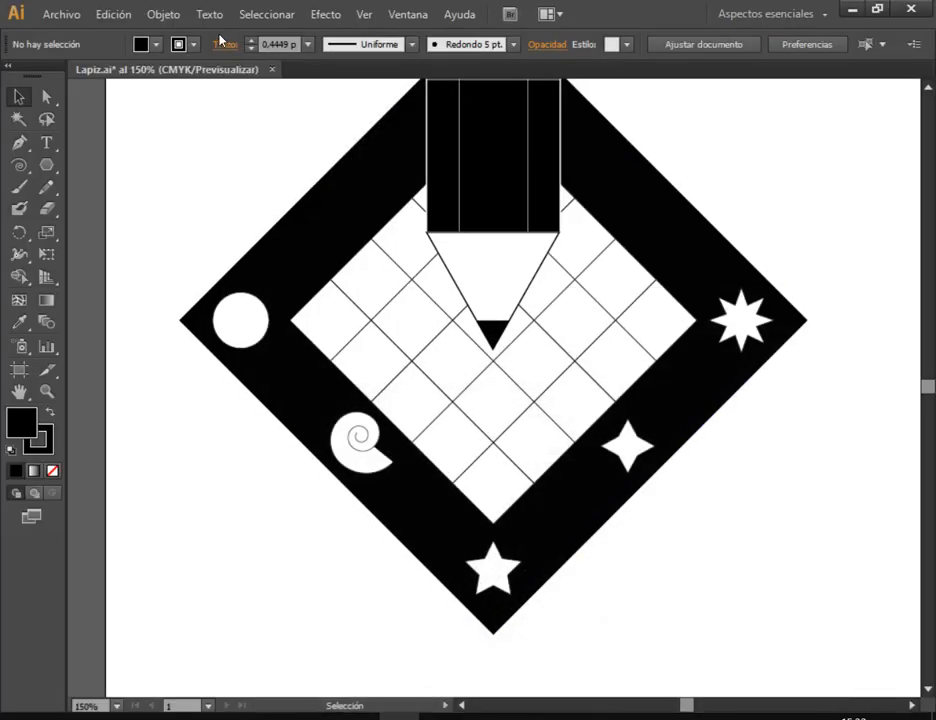
click(19, 187)
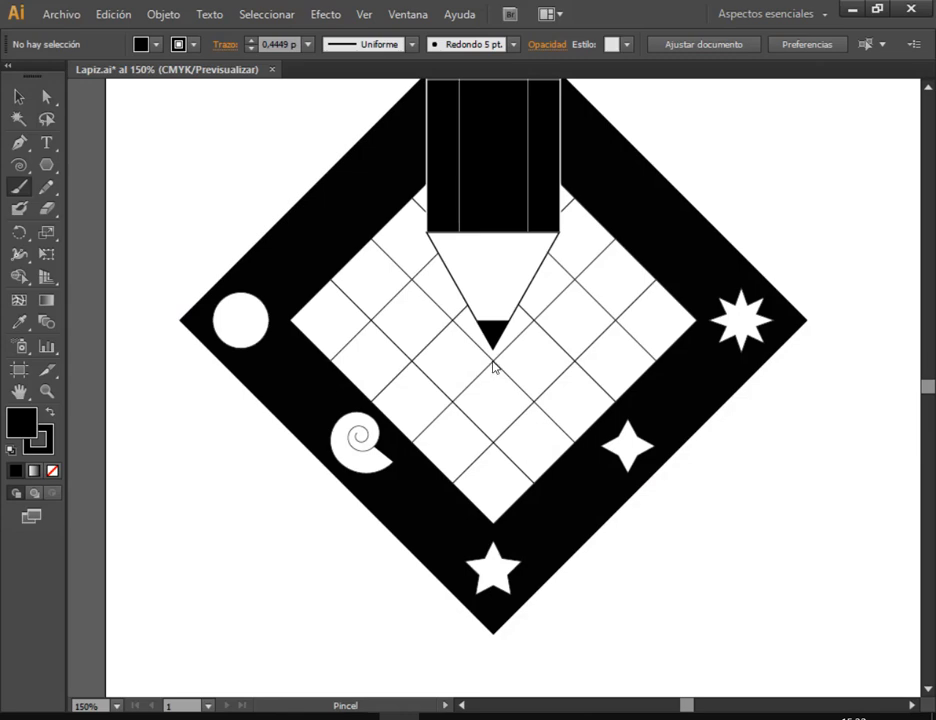
mouse_move(476, 393)
mouse_down()
mouse_move(518, 399)
mouse_move(532, 426)
mouse_move(485, 440)
mouse_up()
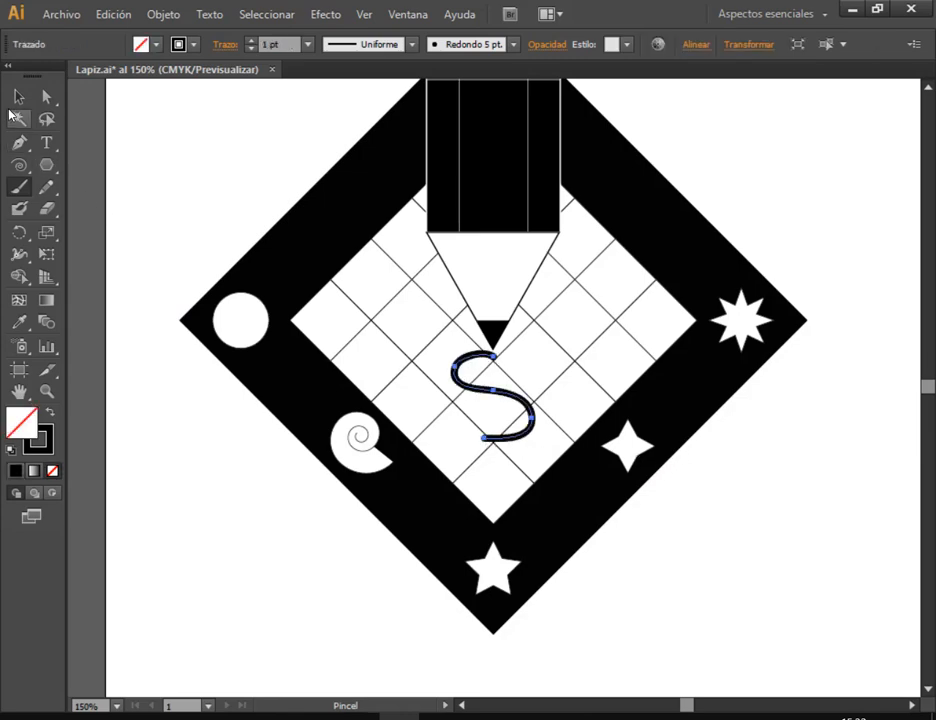
key(ctrl+z)
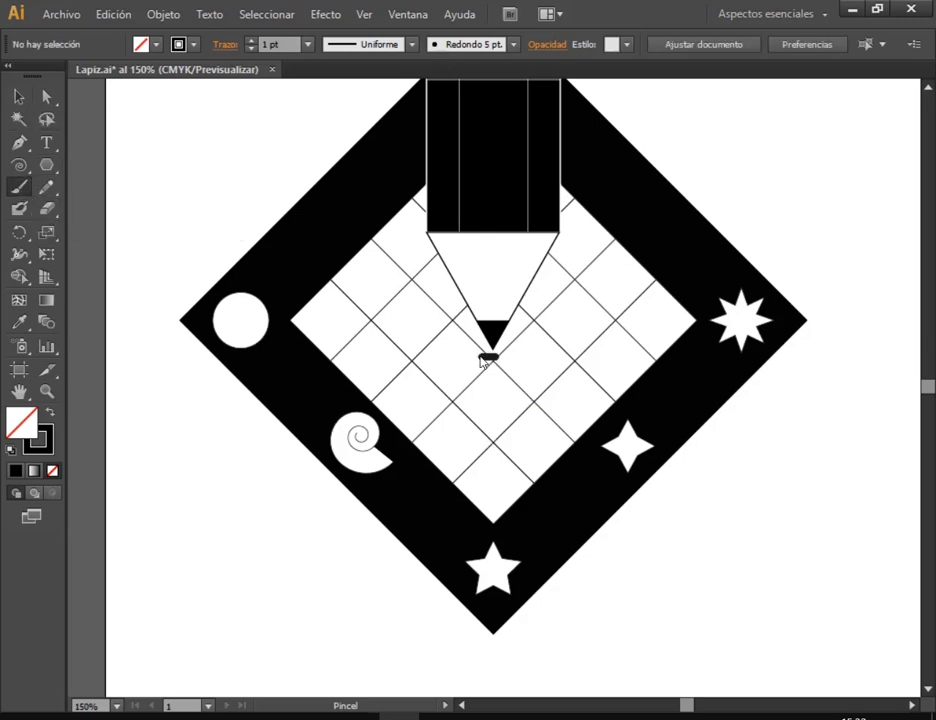
mouse_move(481, 391)
mouse_down()
mouse_move(504, 412)
mouse_move(460, 437)
mouse_up()
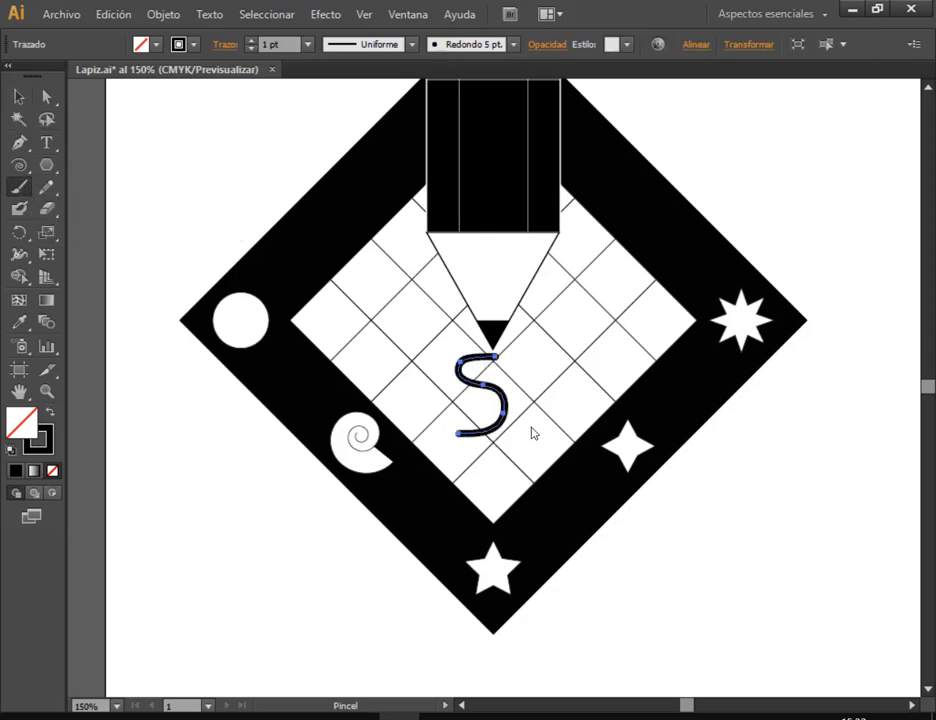
key(ctrl+z)
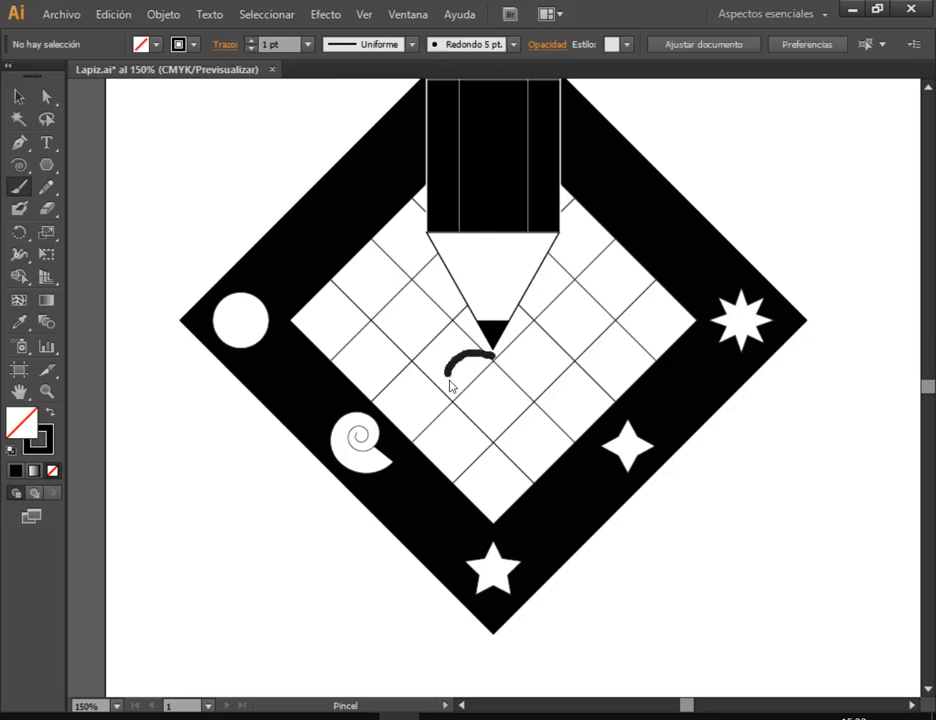
drag(510, 437, 481, 433)
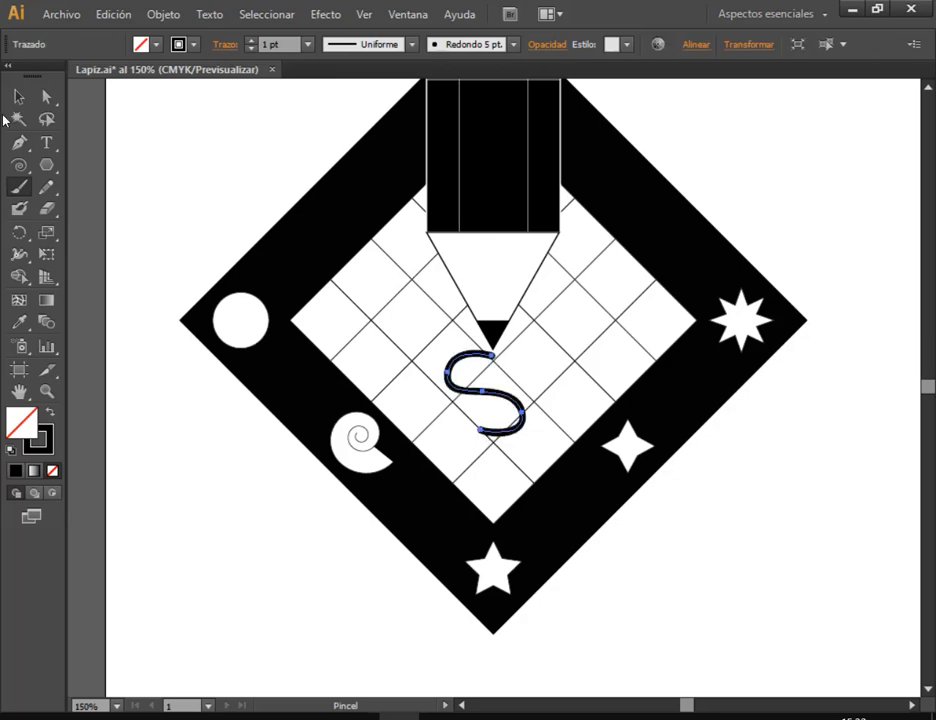
click(17, 98)
click(163, 179)
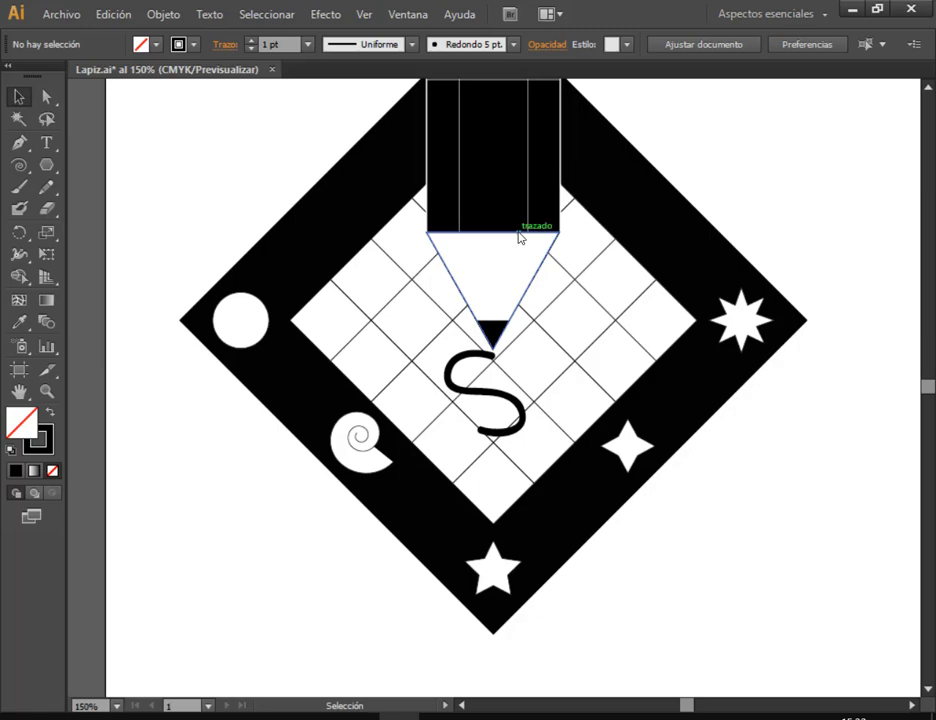
click(560, 716)
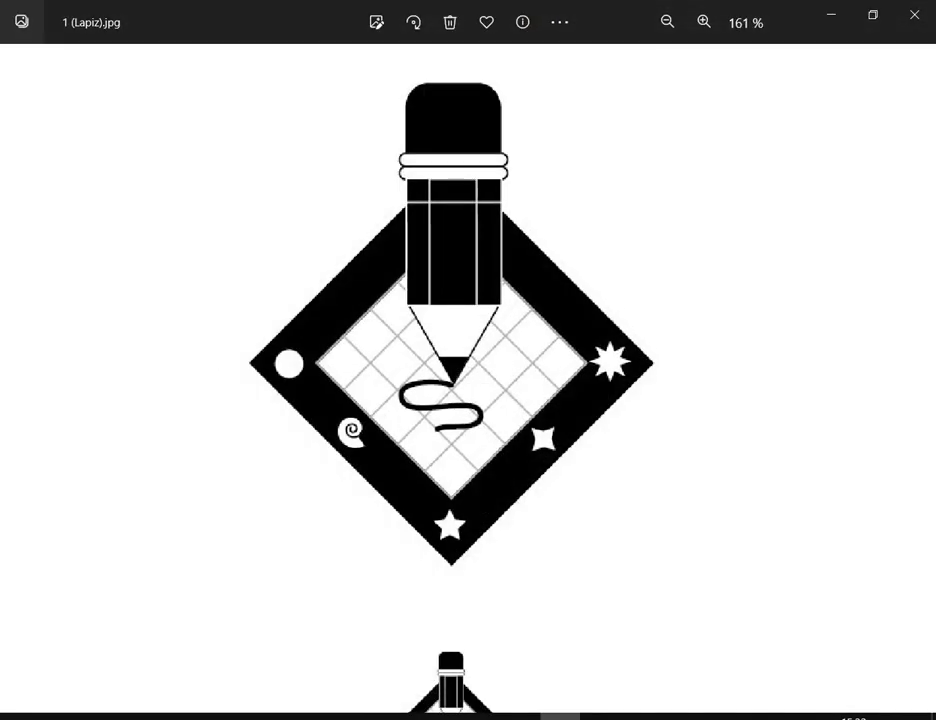
key(alt+Tab)
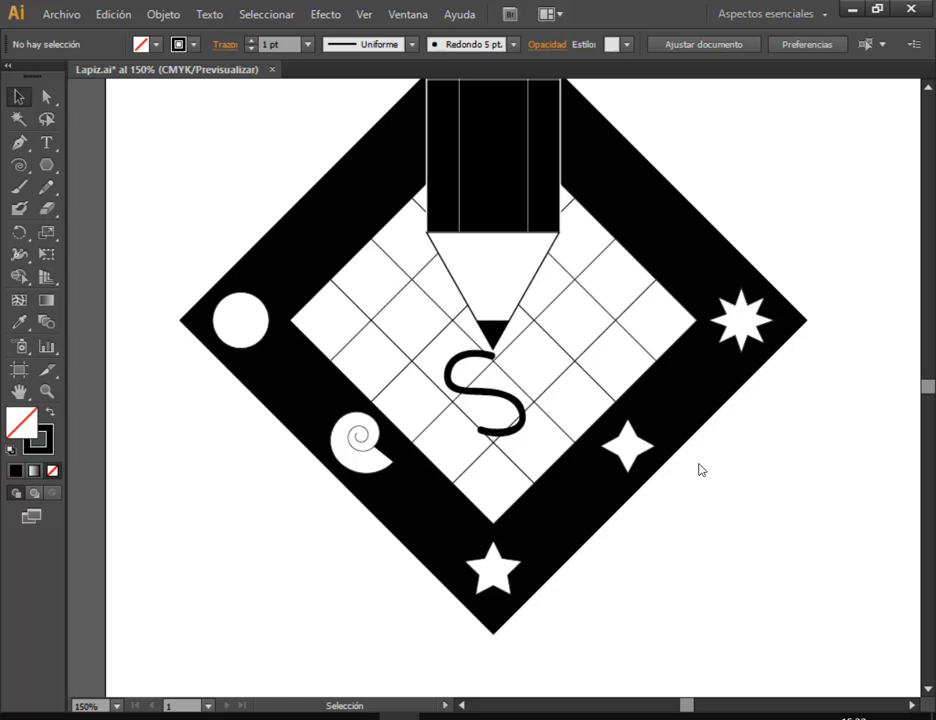
Move the entire illustration, squiggle included, slightly down and centre it horizontally on the page, and save the Lapiz.ai document
scroll(699, 465, down, 4)
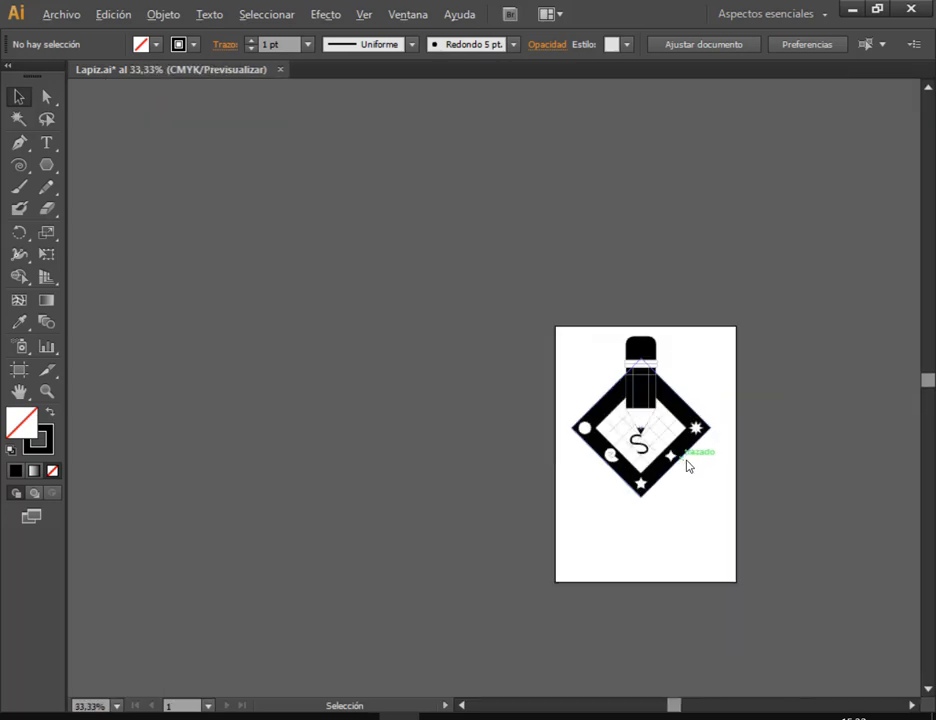
scroll(765, 470, up, 1)
drag(697, 262, 438, 598)
drag(590, 300, 596, 314)
click(694, 520)
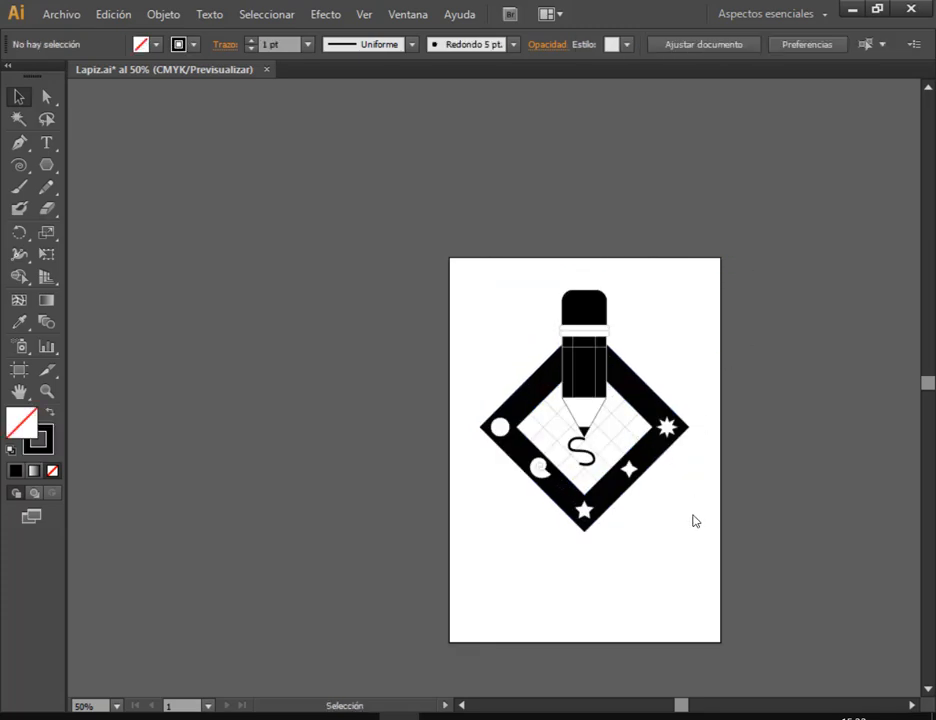
drag(694, 520, 664, 497)
scroll(686, 487, up, 2)
scroll(694, 480, down, 1)
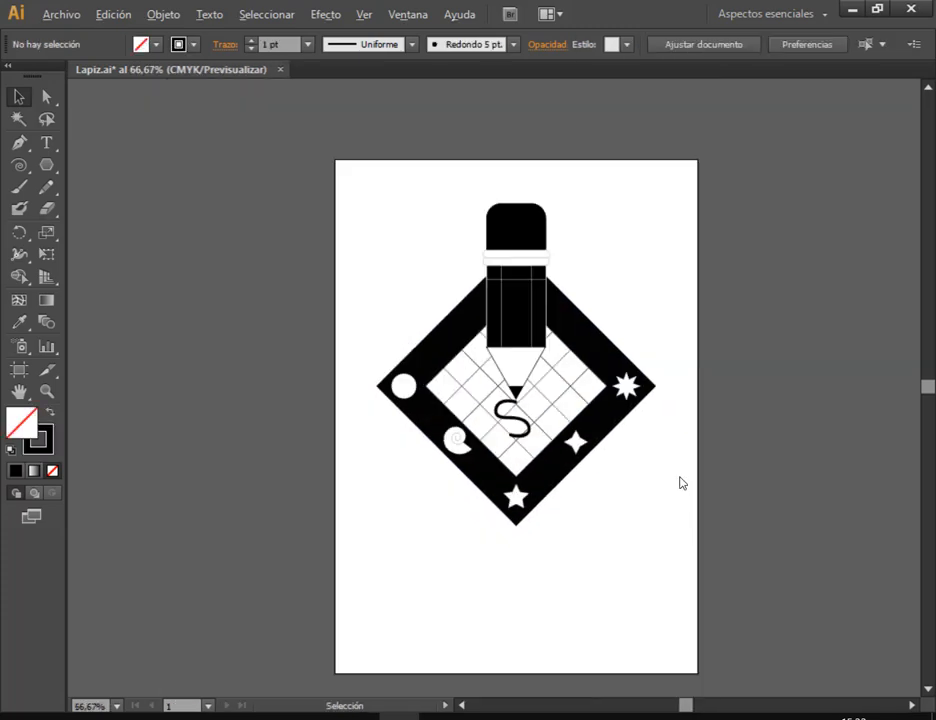
click(47, 15)
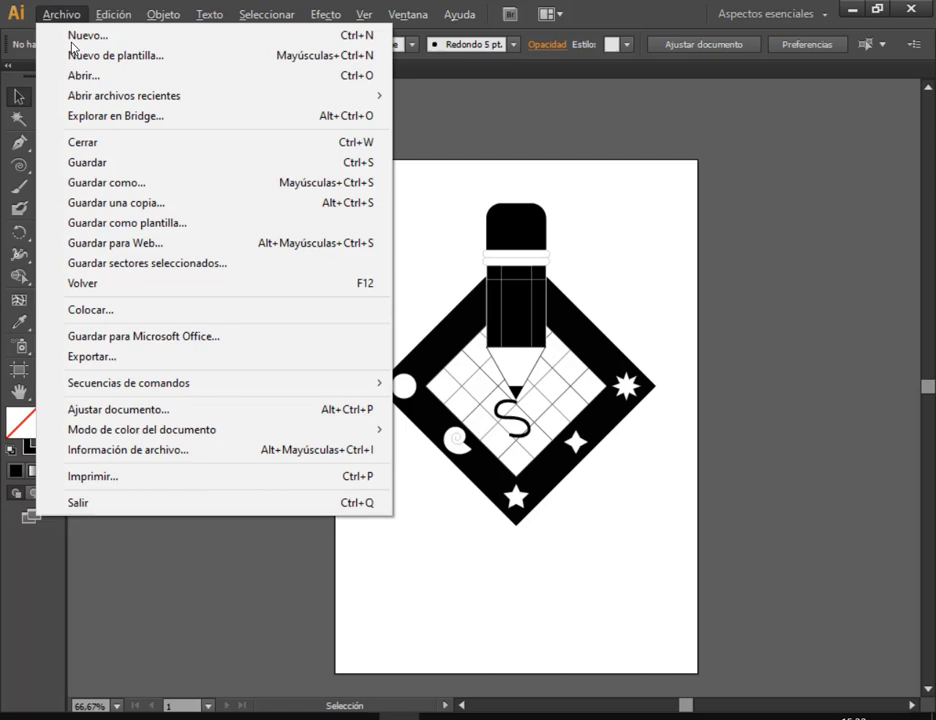
click(138, 160)
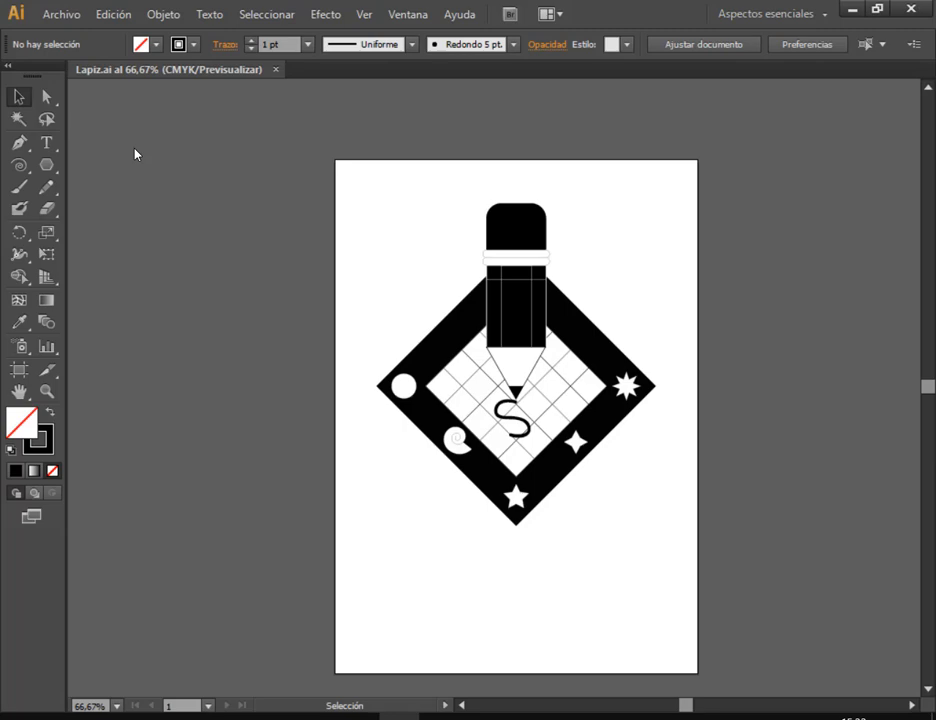
Switch to Chrome, open the graphic design course's Novedades page in Google Classroom, and copy its web address
click(236, 717)
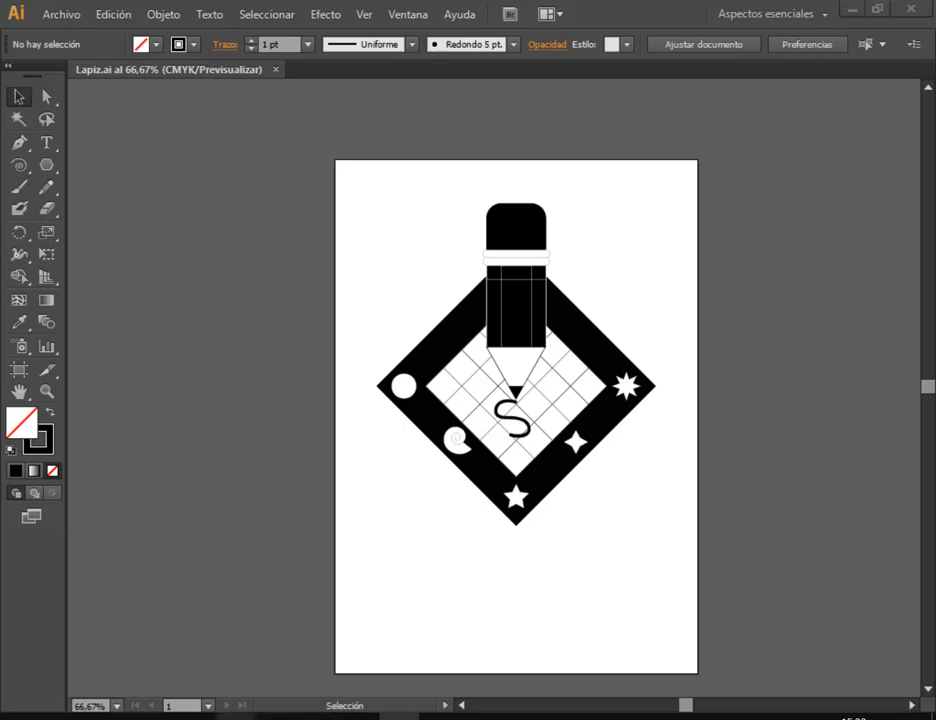
click(508, 590)
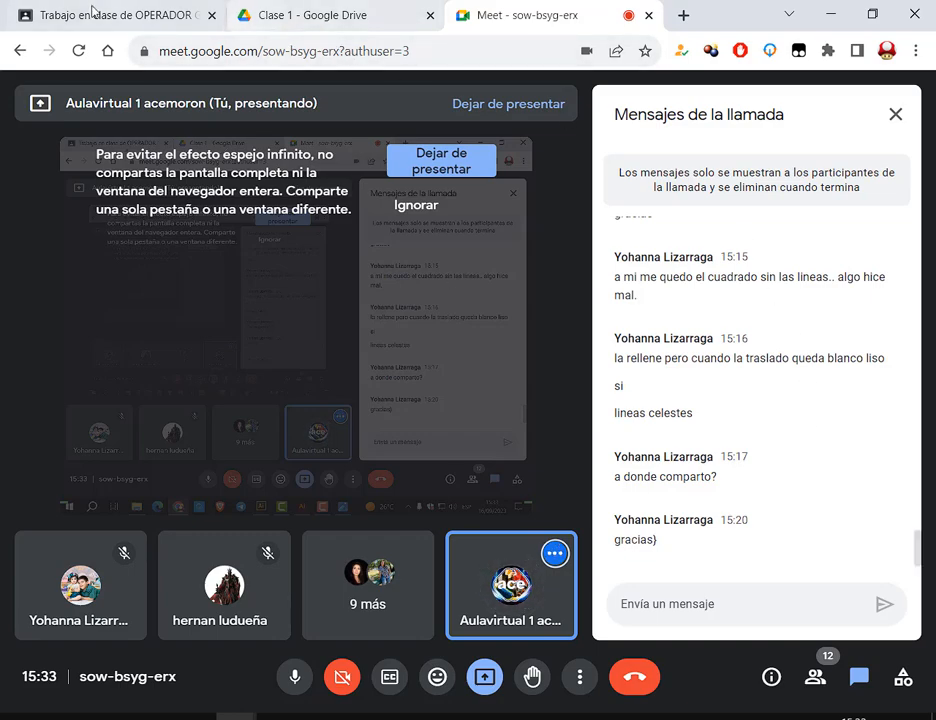
click(290, 8)
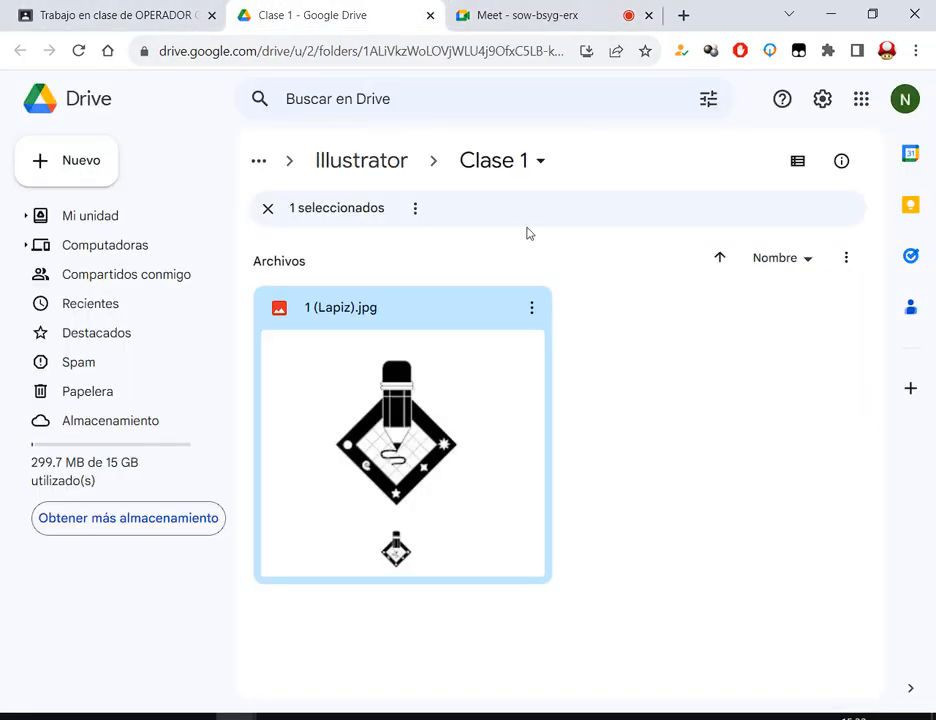
click(196, 17)
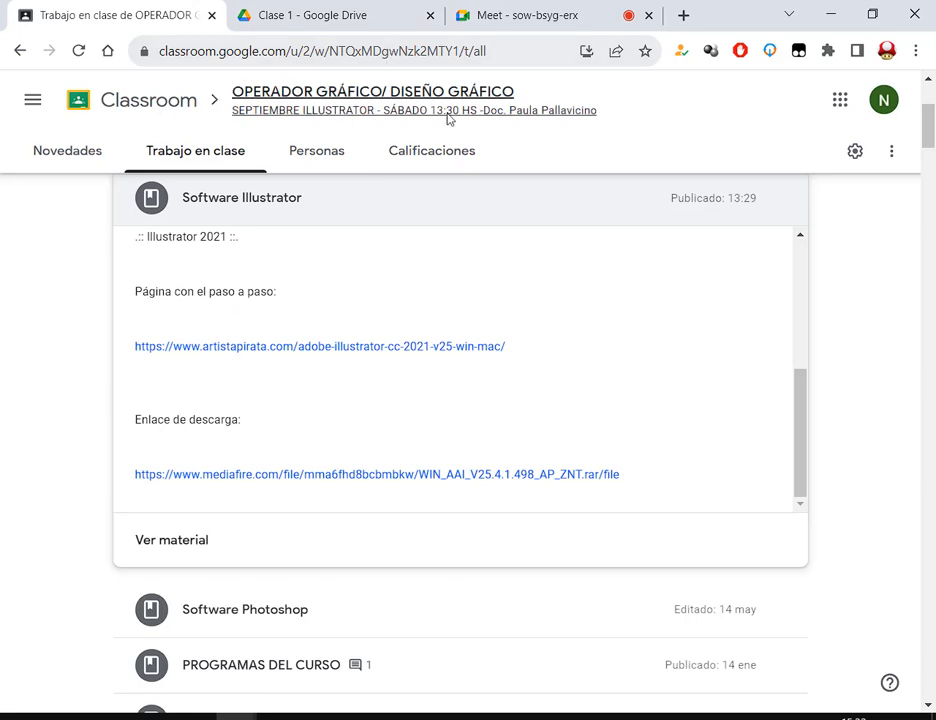
scroll(113, 188, up, 3)
click(78, 145)
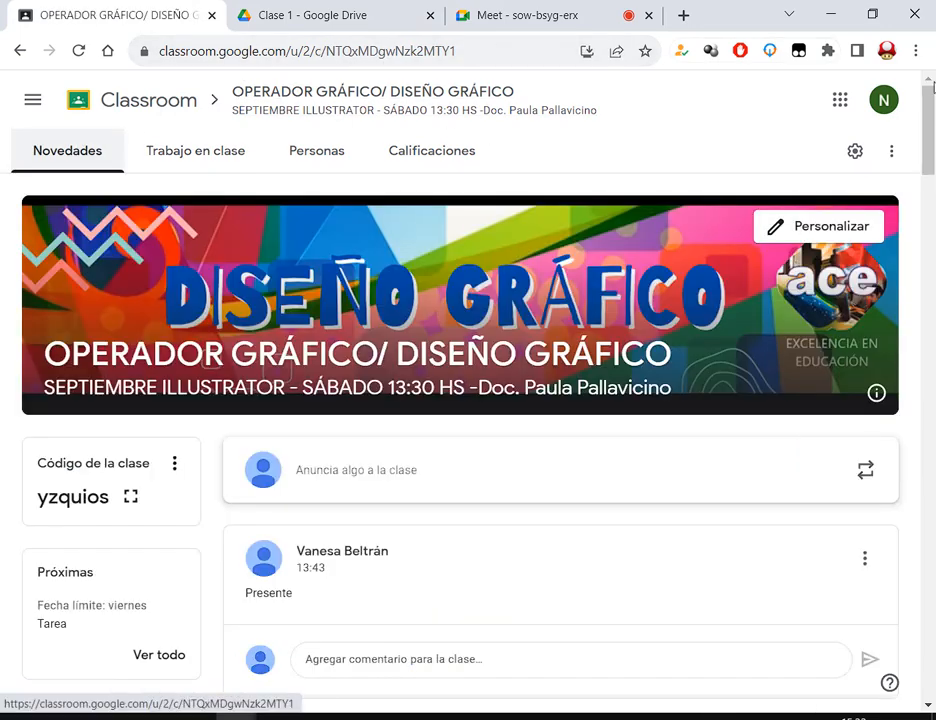
click(255, 54)
key(ctrl+c)
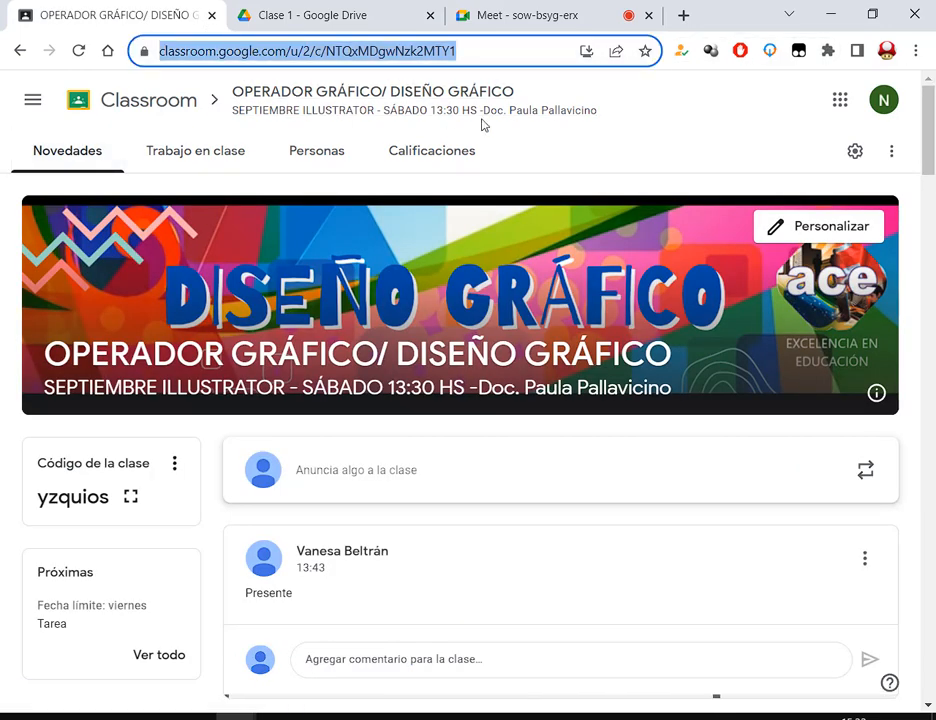
mouse_move(237, 716)
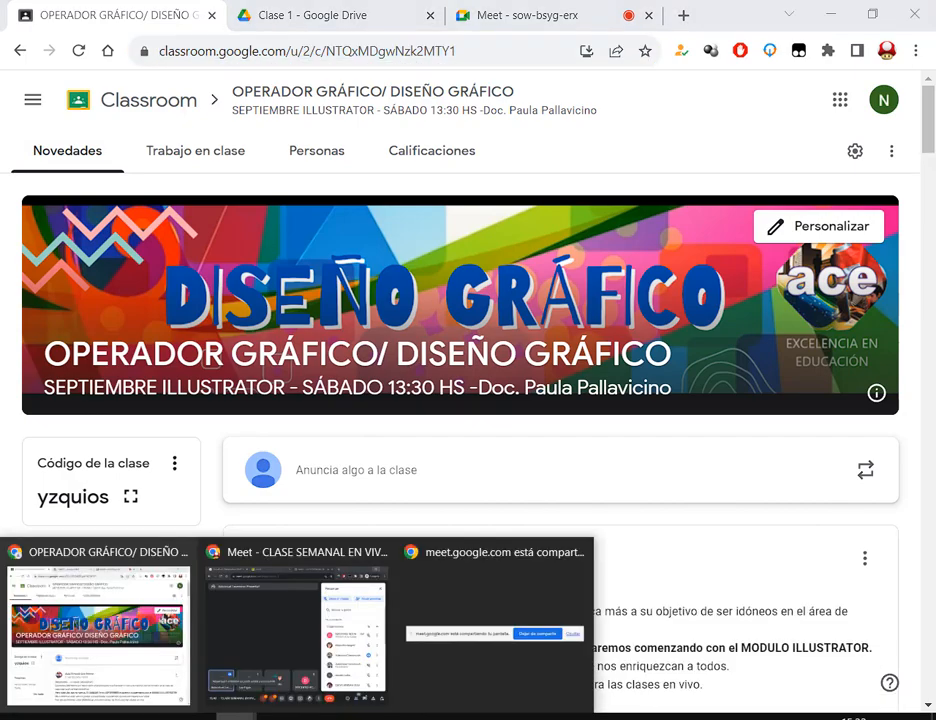
click(292, 627)
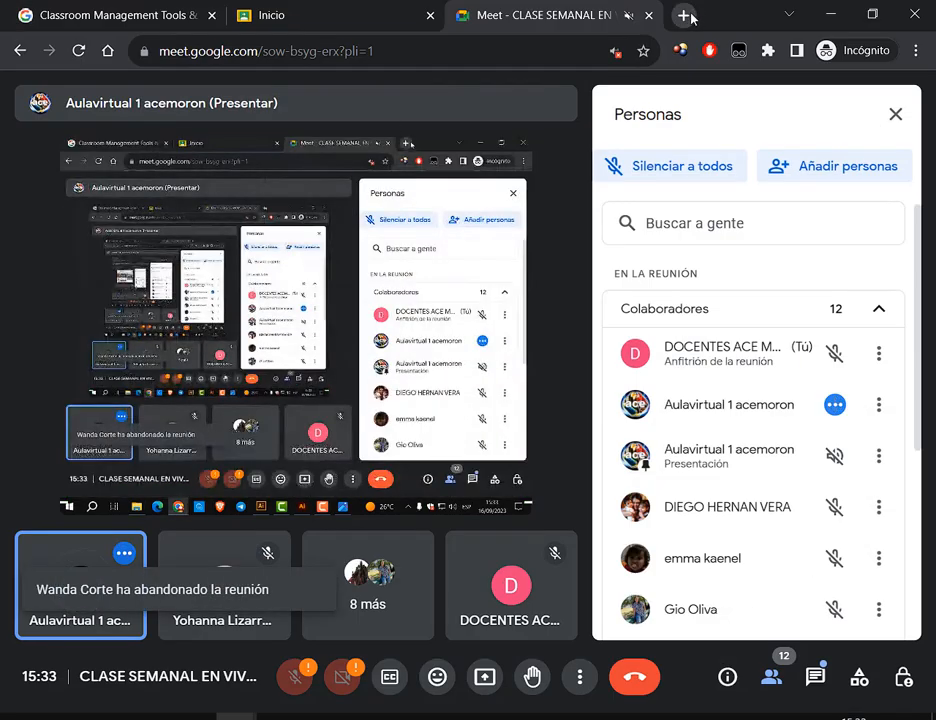
click(684, 15)
click(829, 14)
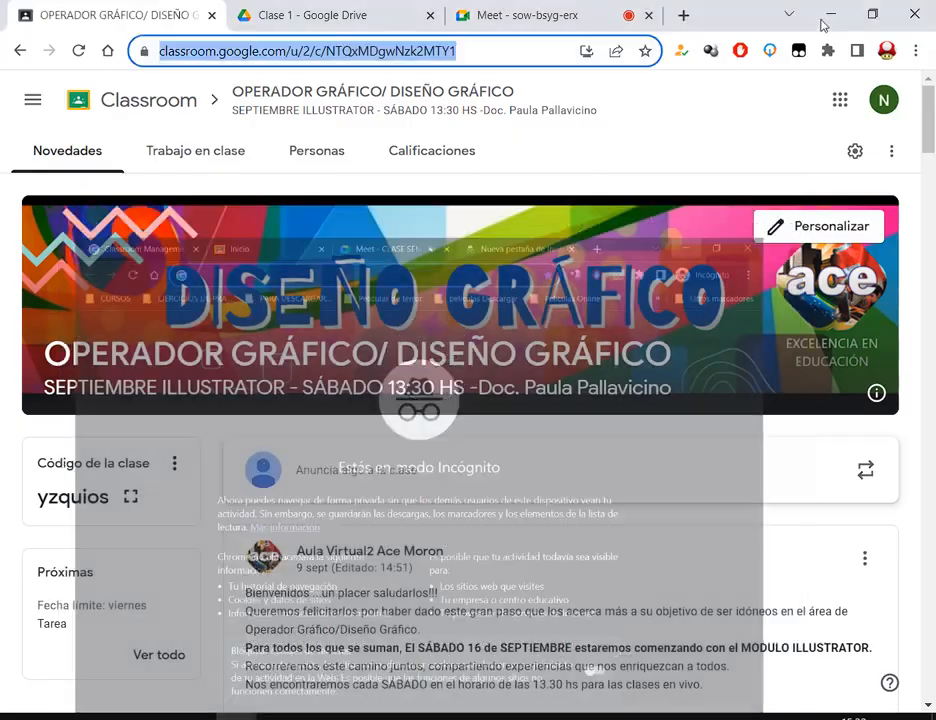
Open a Chrome window with a student's profile, load the copied Classroom address, and show the course's Trabajo de clase page
click(884, 50)
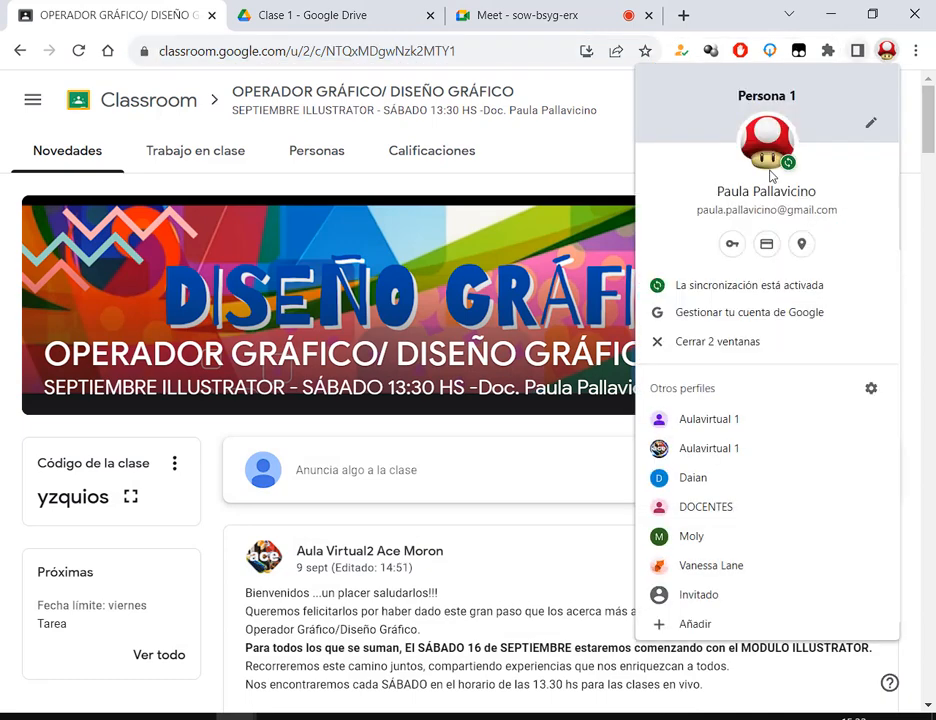
click(656, 488)
click(437, 55)
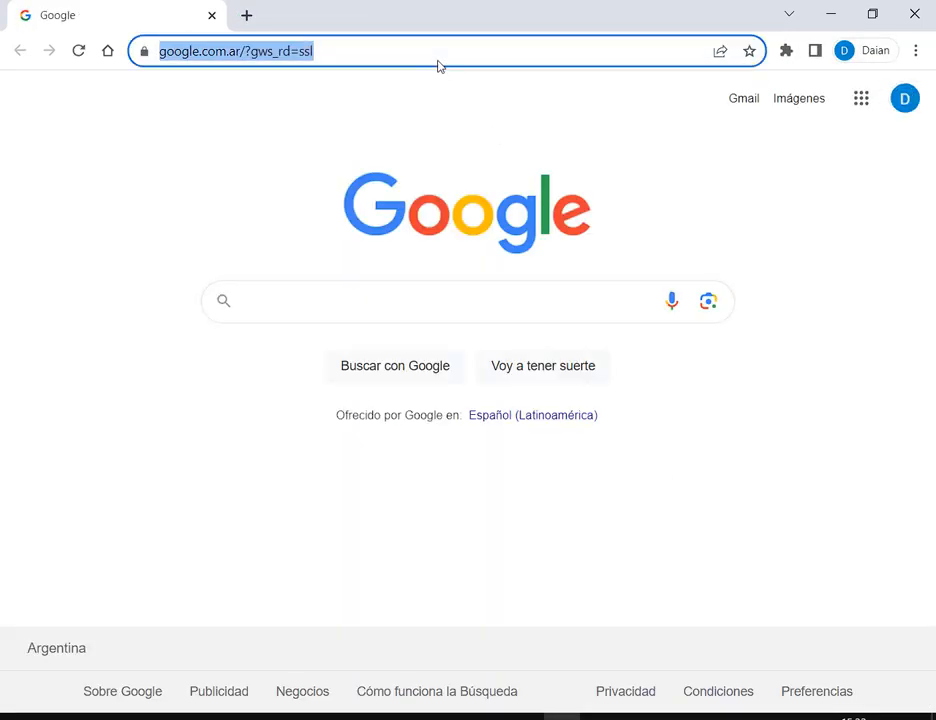
key(ctrl+v)
key(Return)
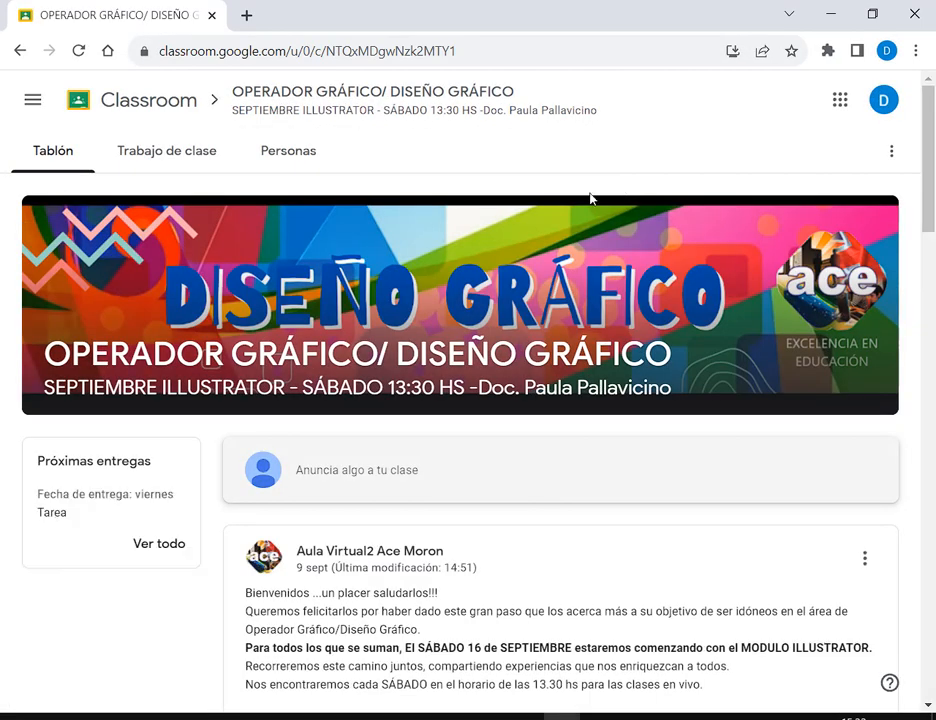
click(152, 150)
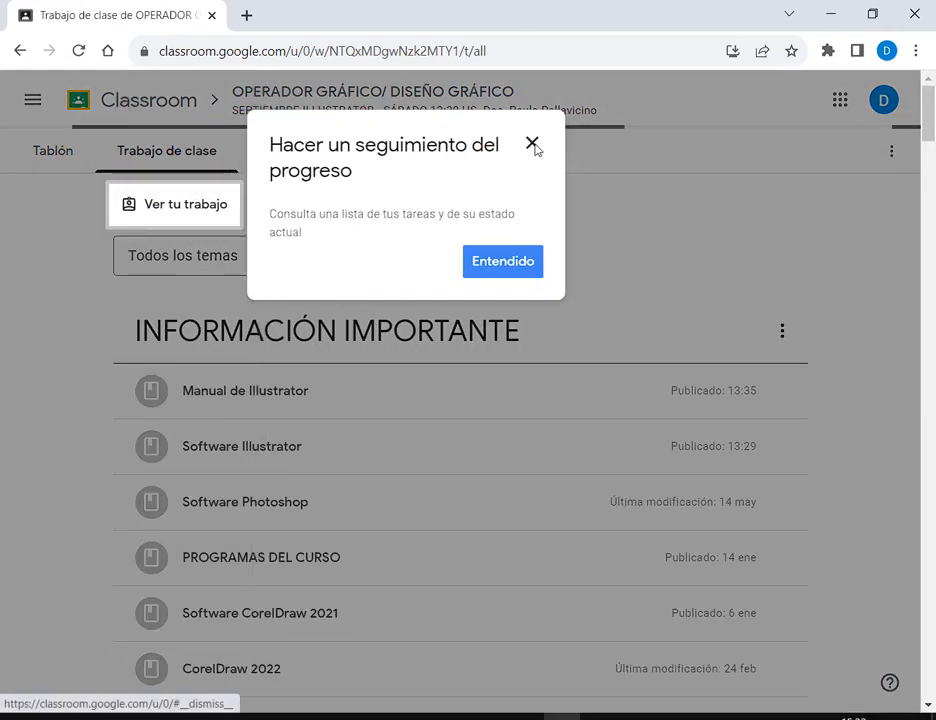
Dismiss the progress-tracking tip and open the full instructions page of the Tarea assignment under Illustrator - Clase 1
click(533, 145)
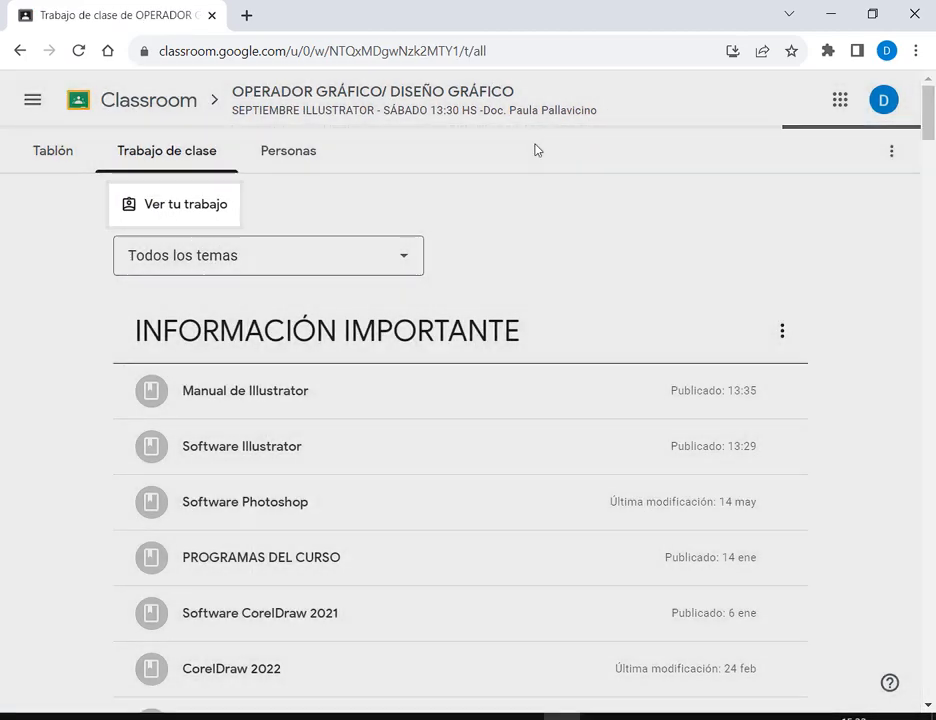
scroll(835, 236, down, 5)
scroll(835, 236, down, 2)
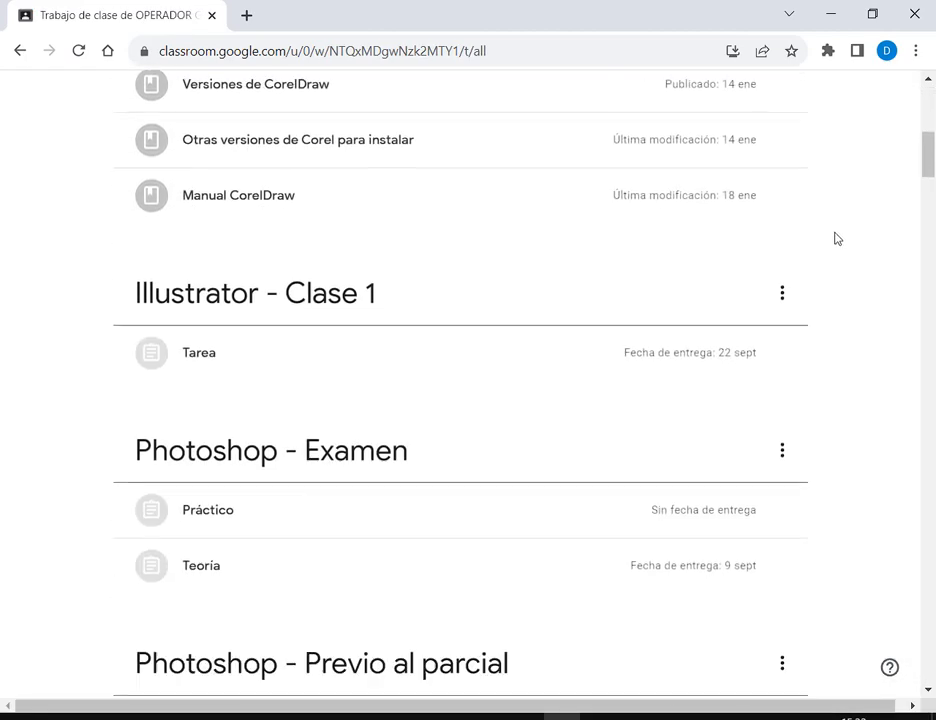
drag(96, 251, 605, 427)
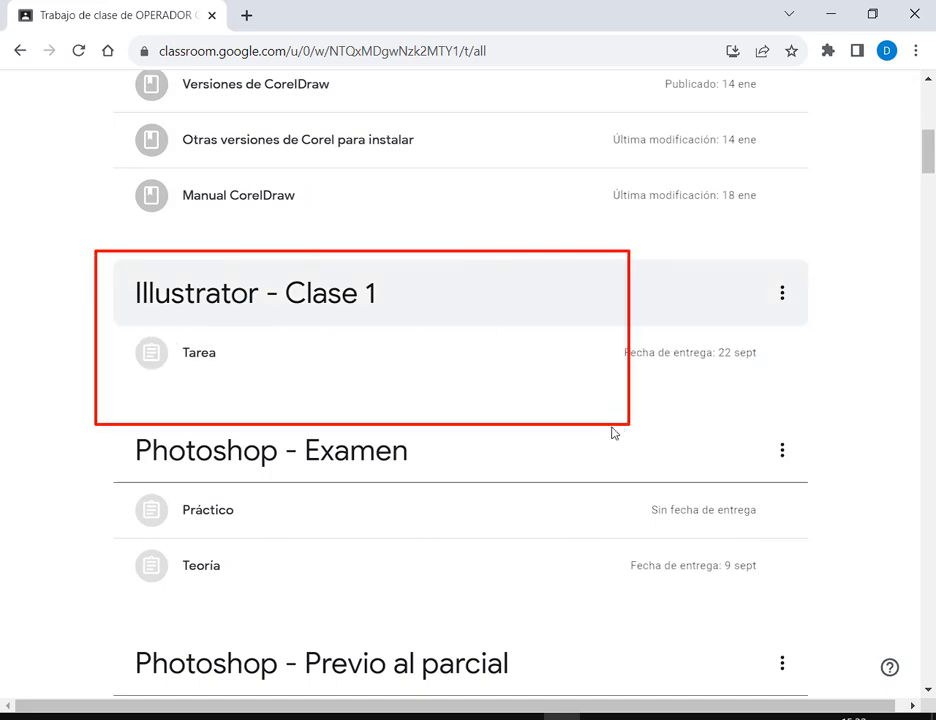
drag(365, 370, 239, 358)
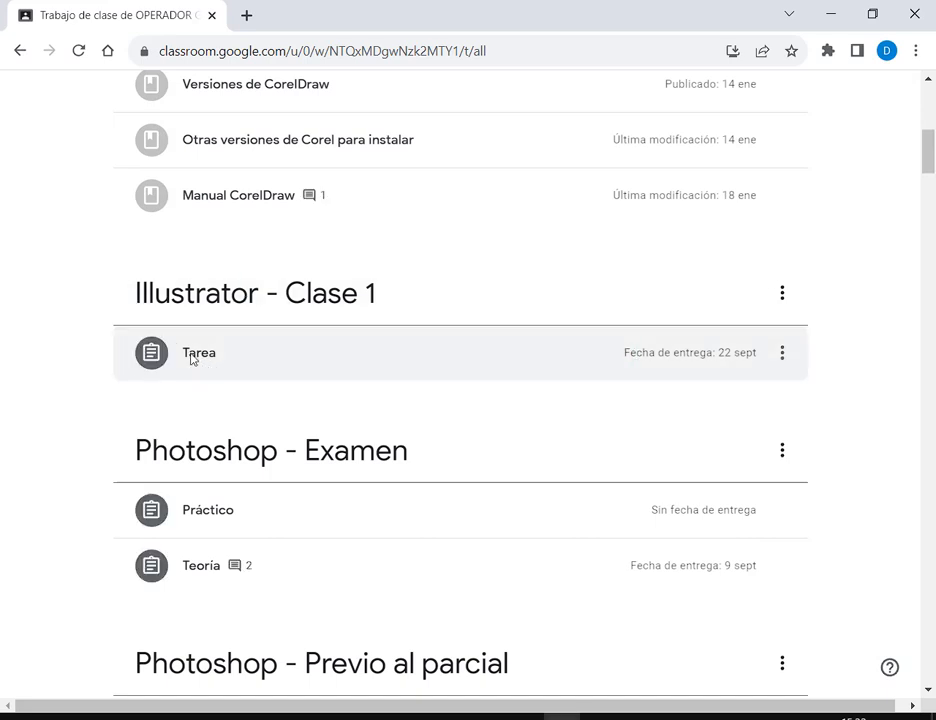
click(195, 359)
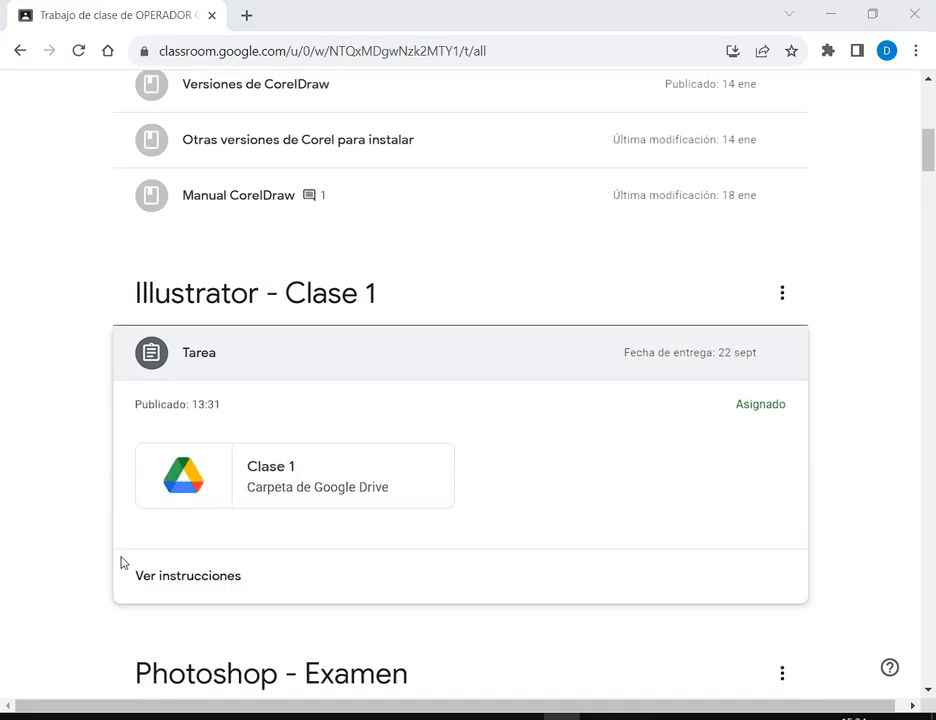
drag(120, 557, 267, 603)
drag(387, 595, 243, 579)
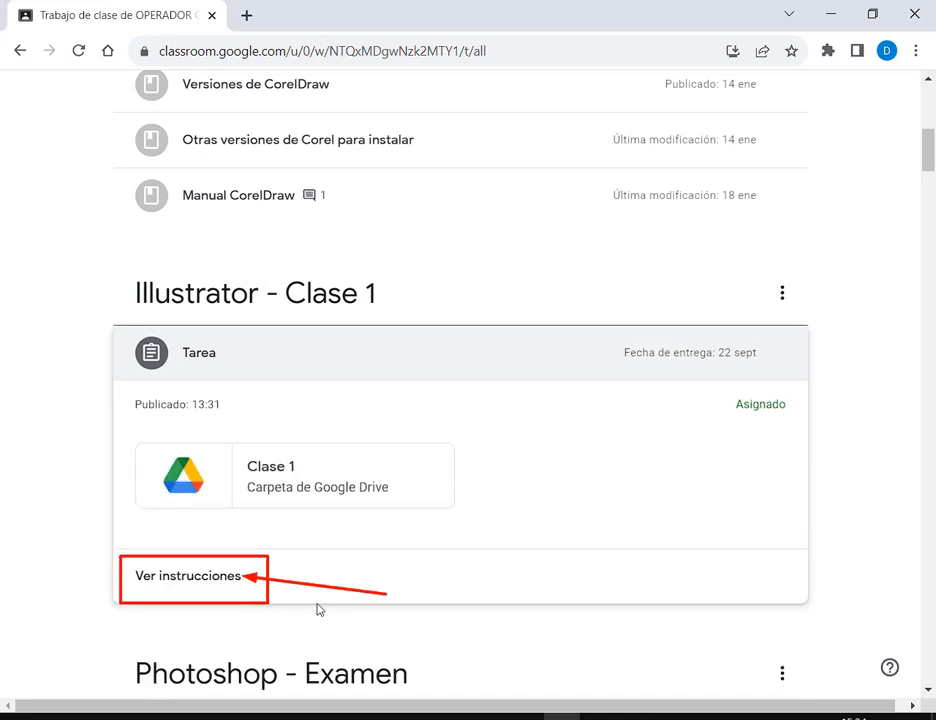
click(234, 578)
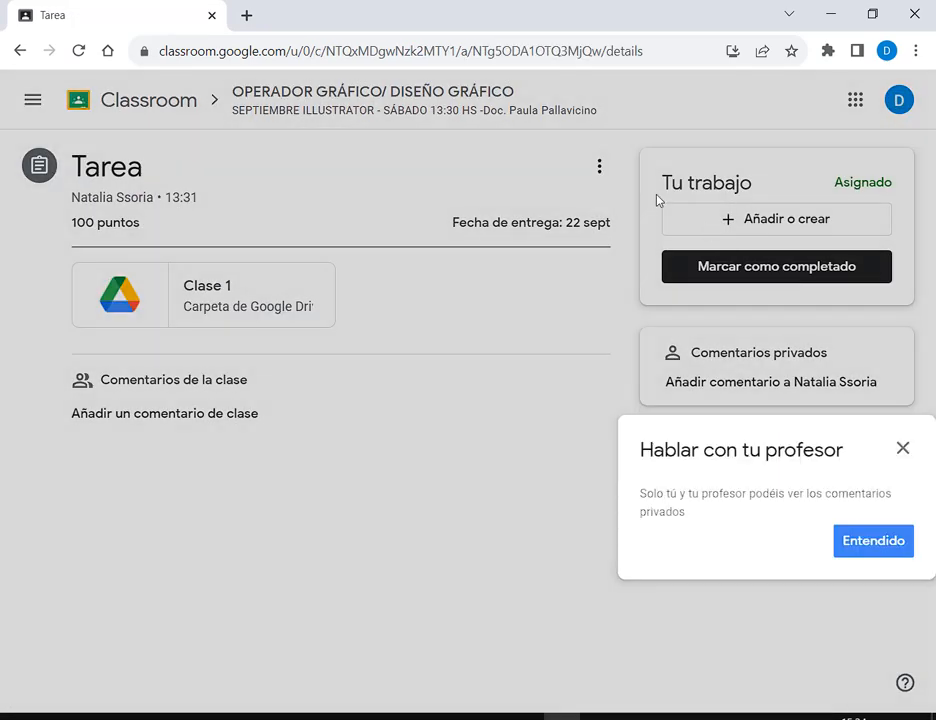
Dismiss the tip about talking to the teacher and start browsing the computer for a file to attach to the assignment
mouse_move(651, 196)
mouse_down()
mouse_move(849, 220)
mouse_move(921, 248)
mouse_up()
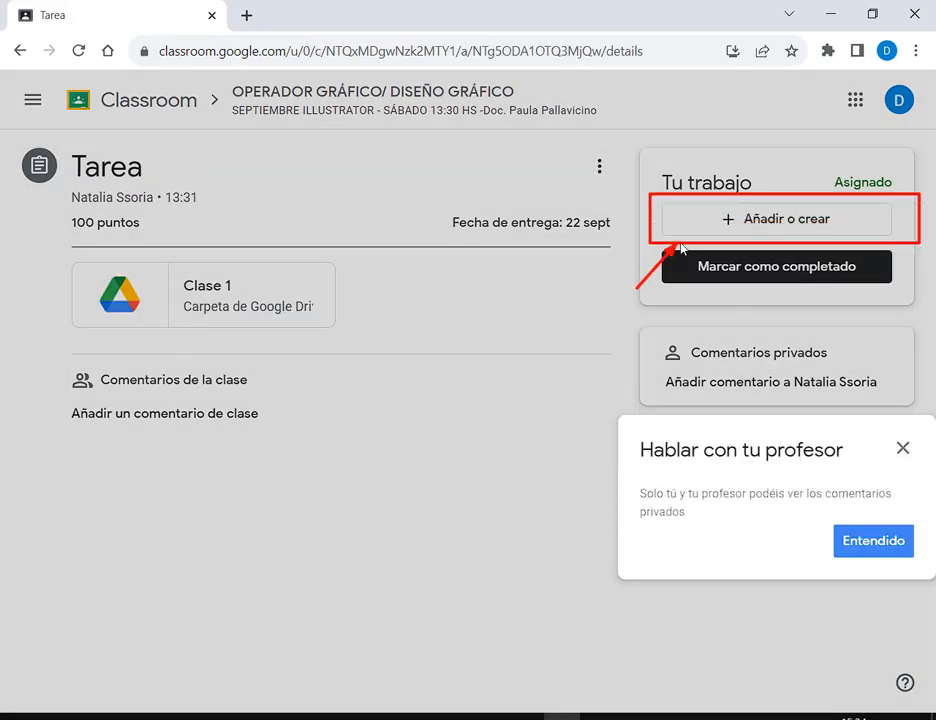
drag(680, 247, 718, 235)
key(Escape)
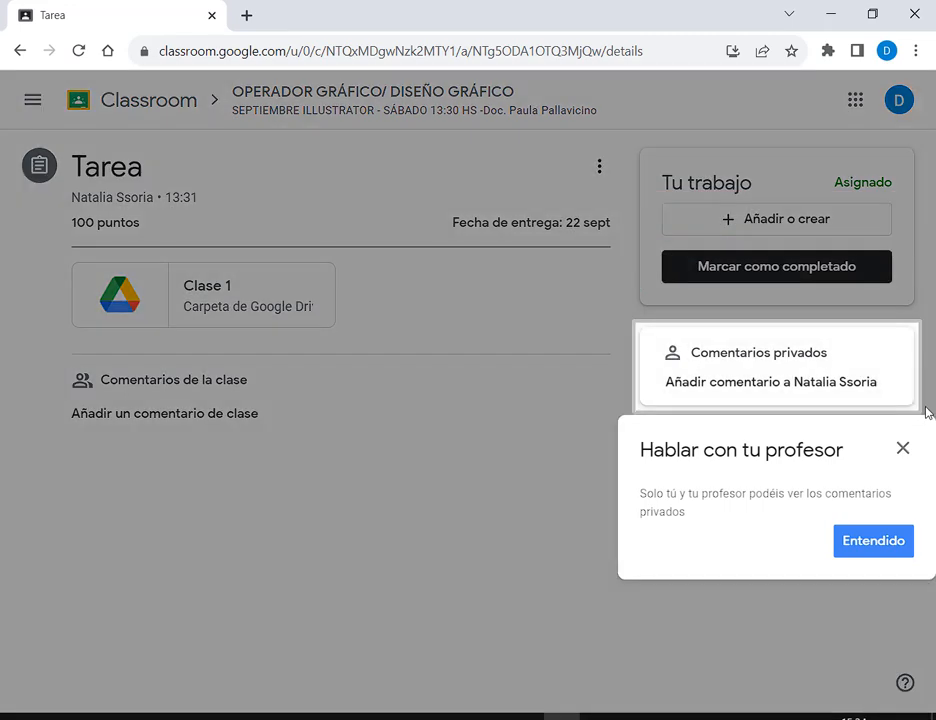
click(903, 450)
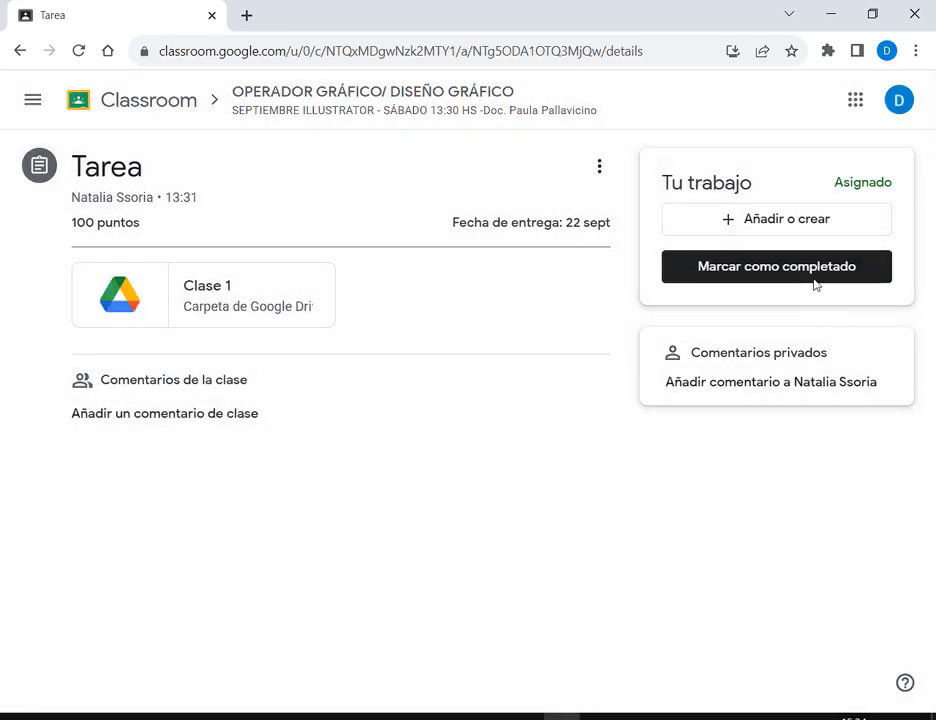
click(776, 224)
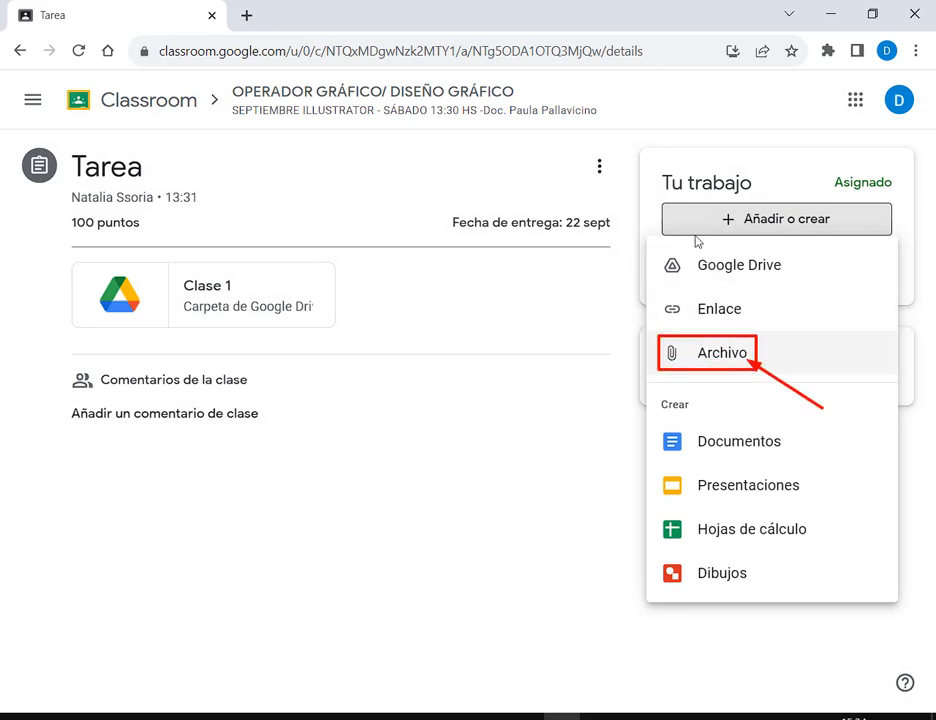
click(725, 360)
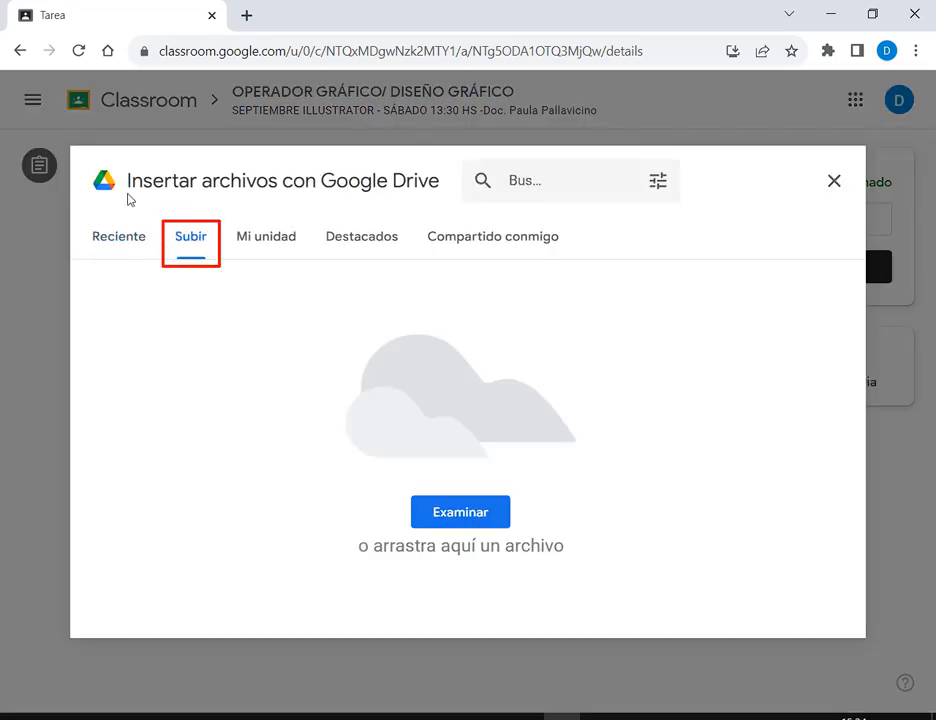
drag(128, 199, 440, 200)
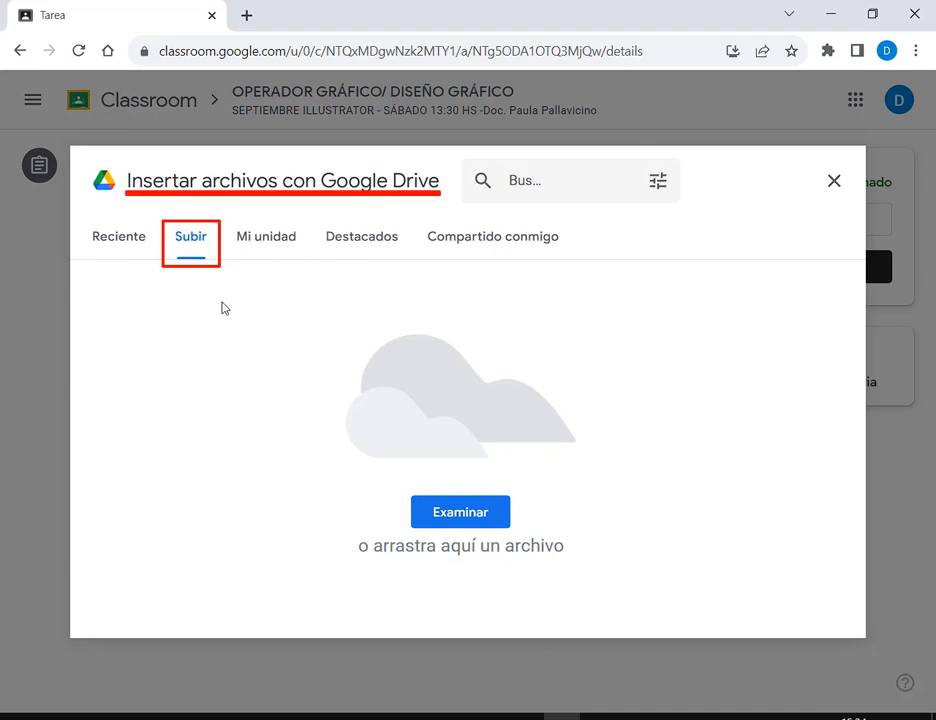
drag(218, 322, 196, 262)
drag(393, 481, 521, 538)
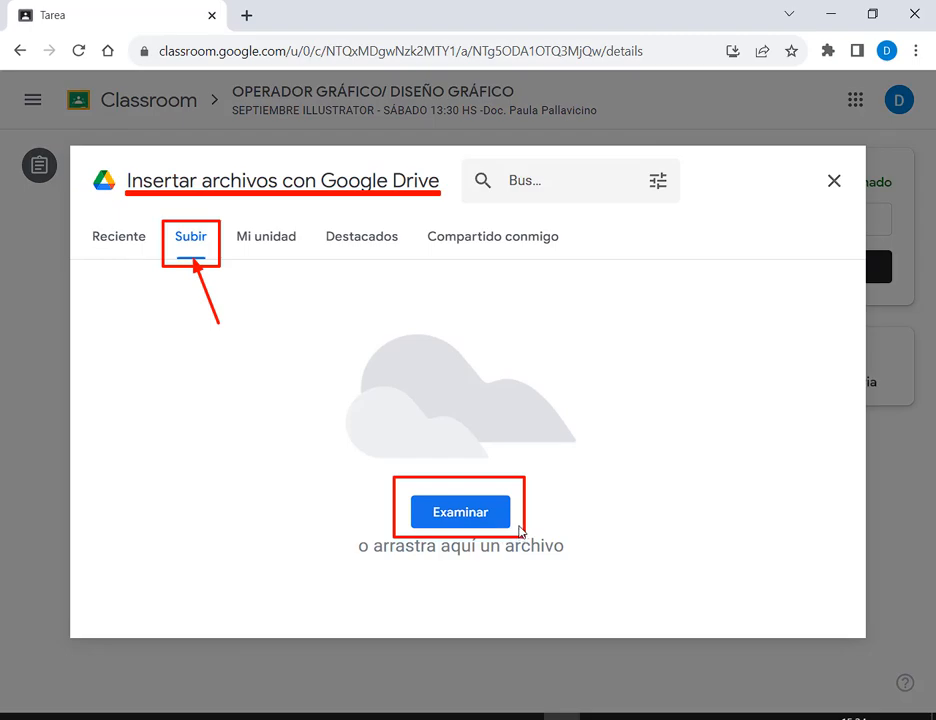
key(Escape)
click(437, 512)
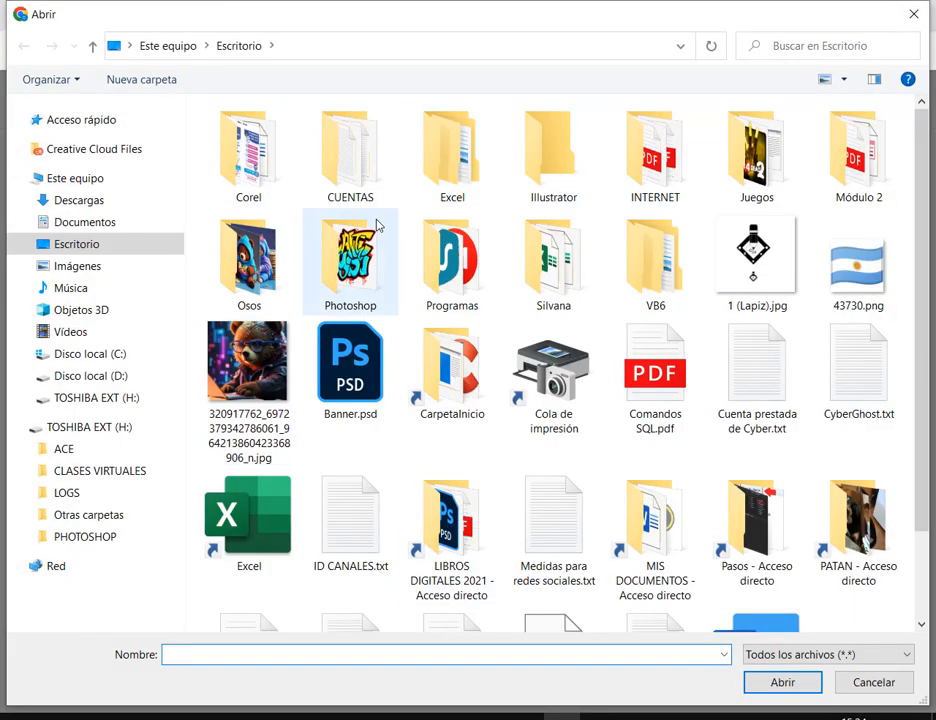
Attach Lapiz.ai from the Illustrator folder inside Documentos > 04. Curso Operador Grafico, and turn in the assignment
click(106, 221)
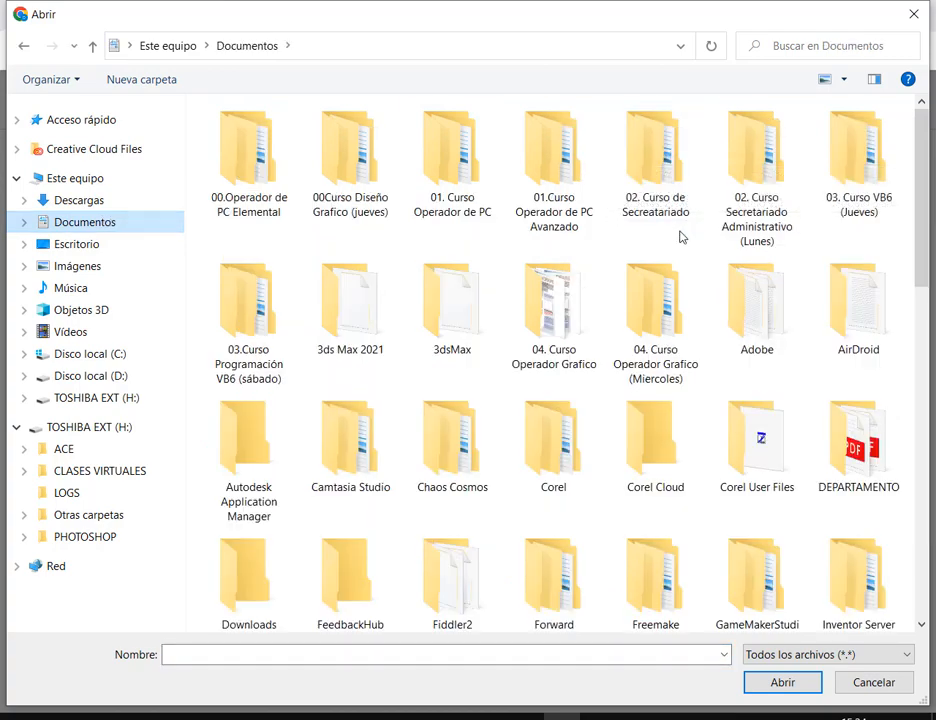
double_click(556, 318)
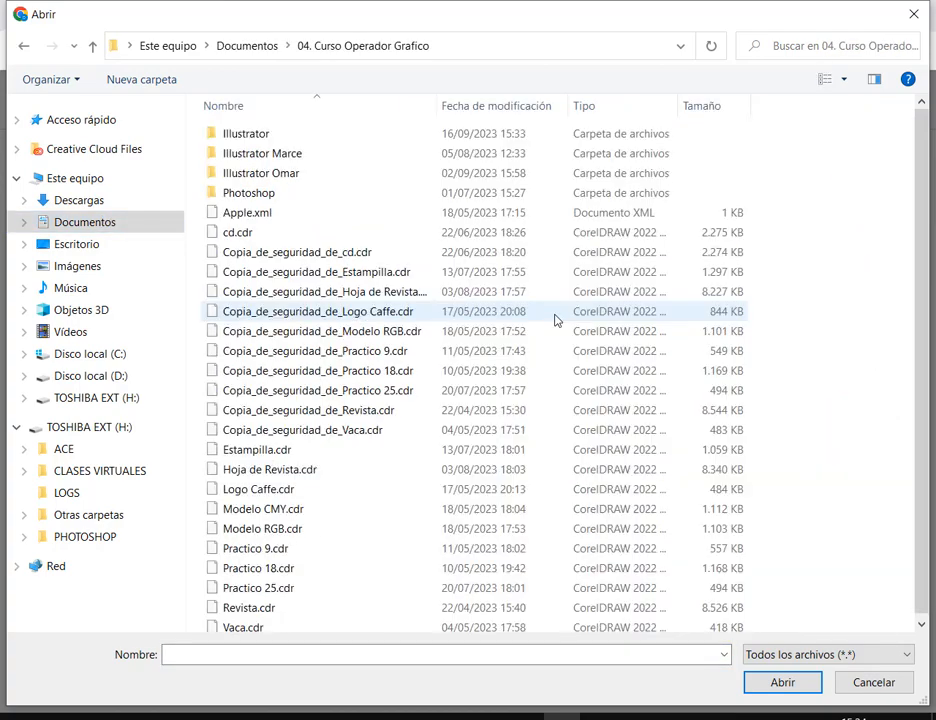
double_click(288, 140)
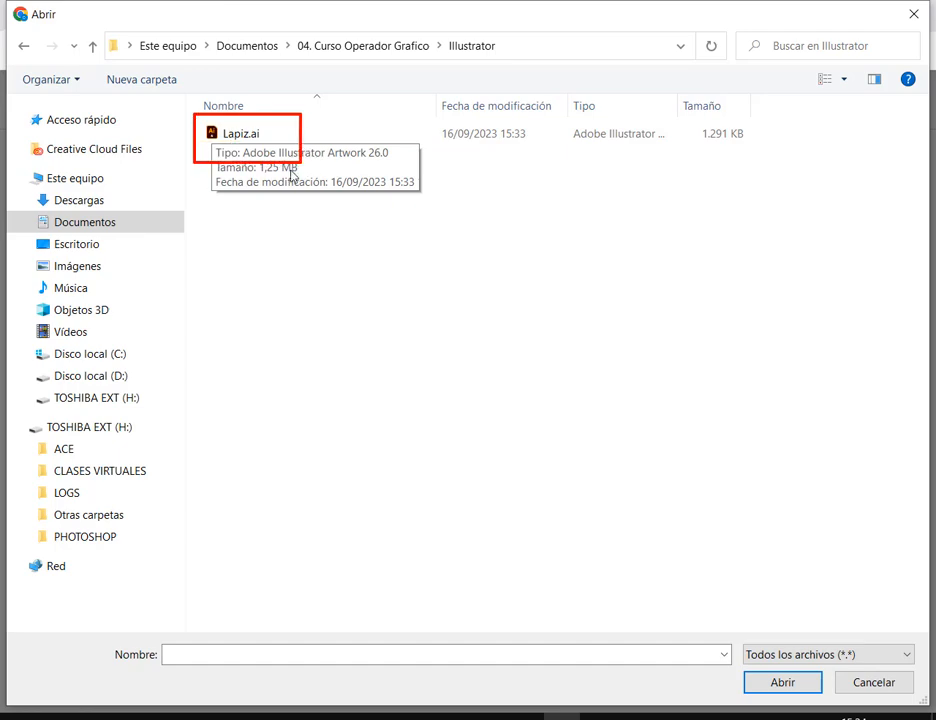
double_click(240, 138)
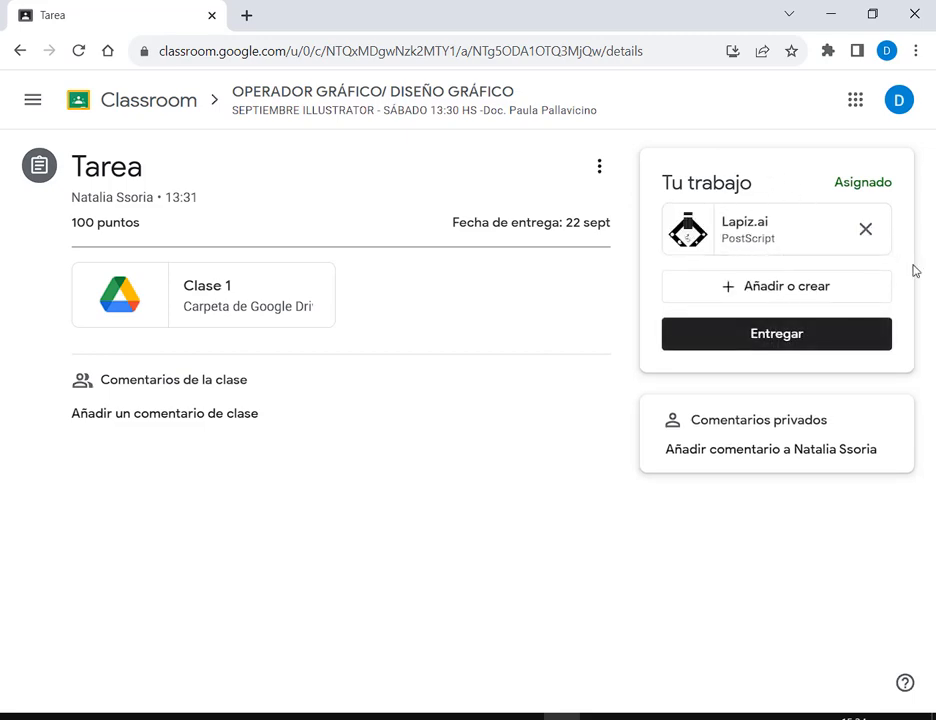
click(785, 338)
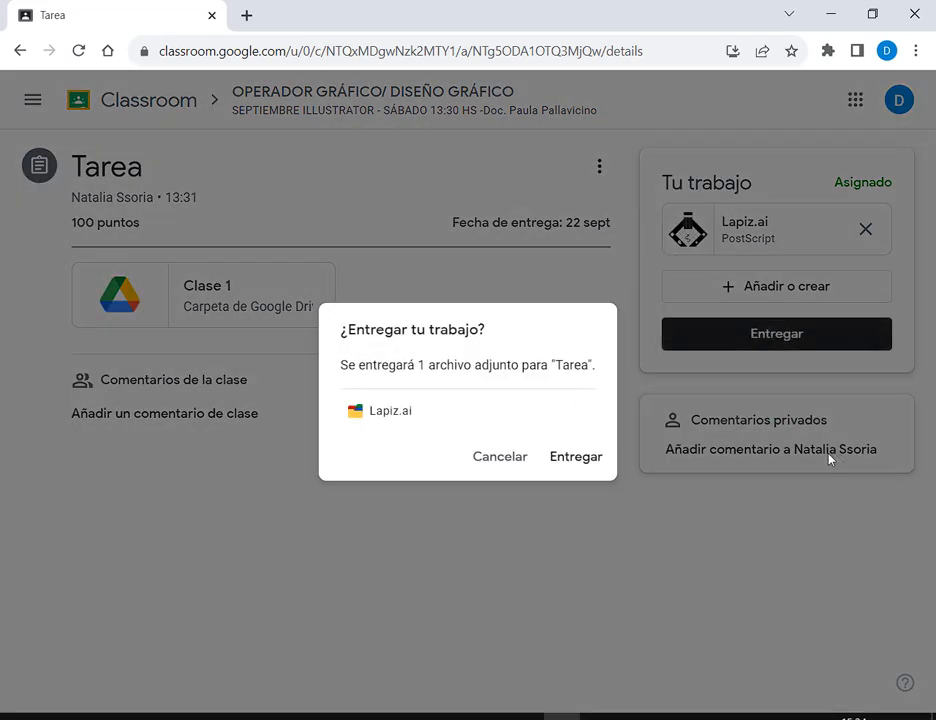
click(597, 459)
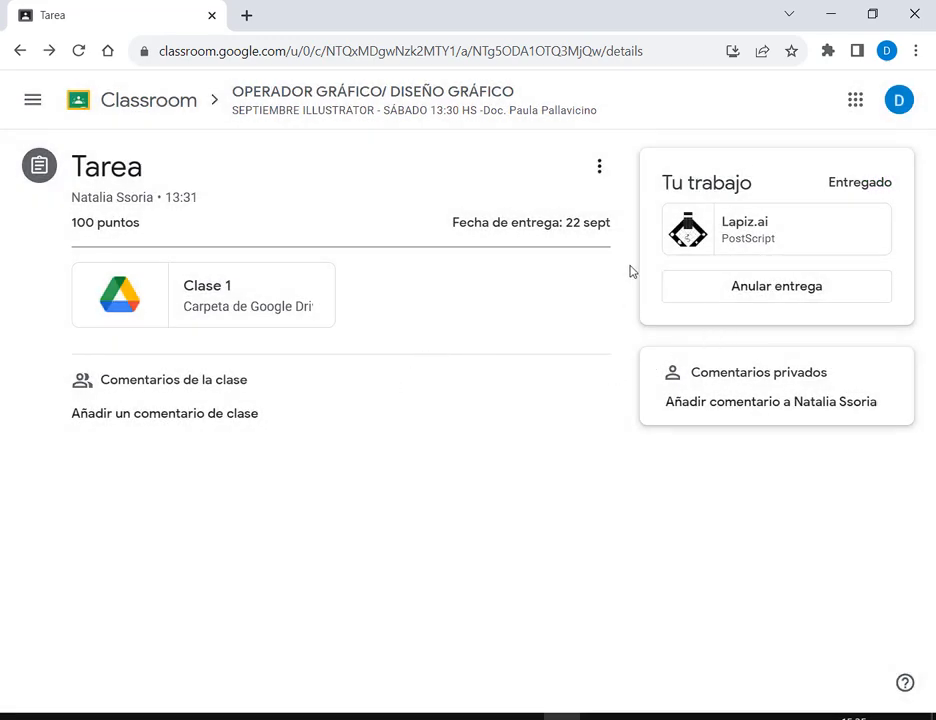
Cancel the submission of the Tarea assignment and remove the attached Lapiz.ai file from the student's work
drag(711, 268, 856, 310)
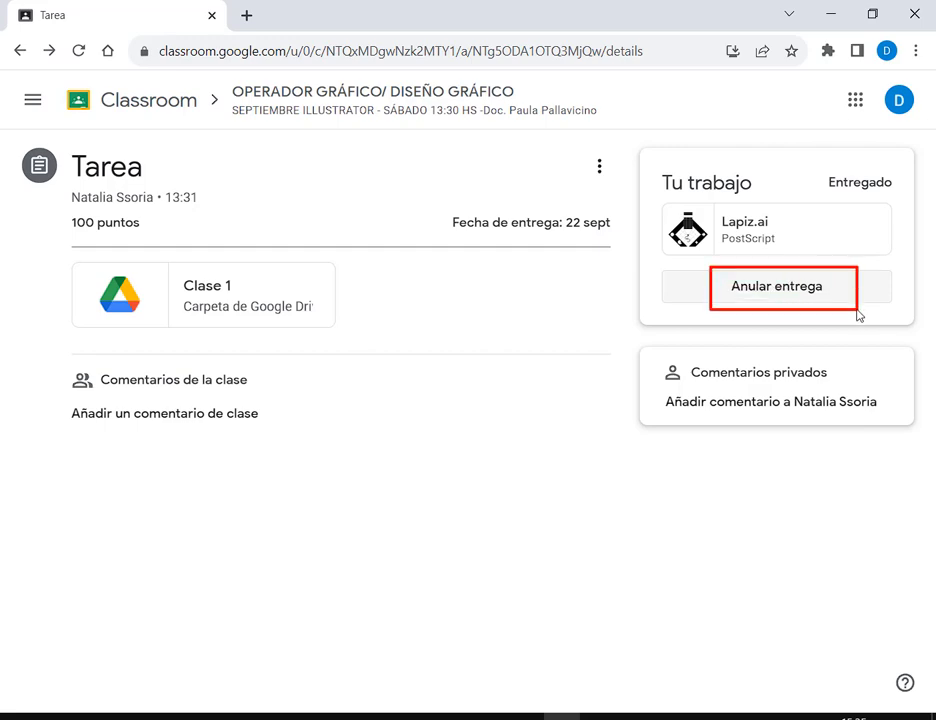
click(817, 292)
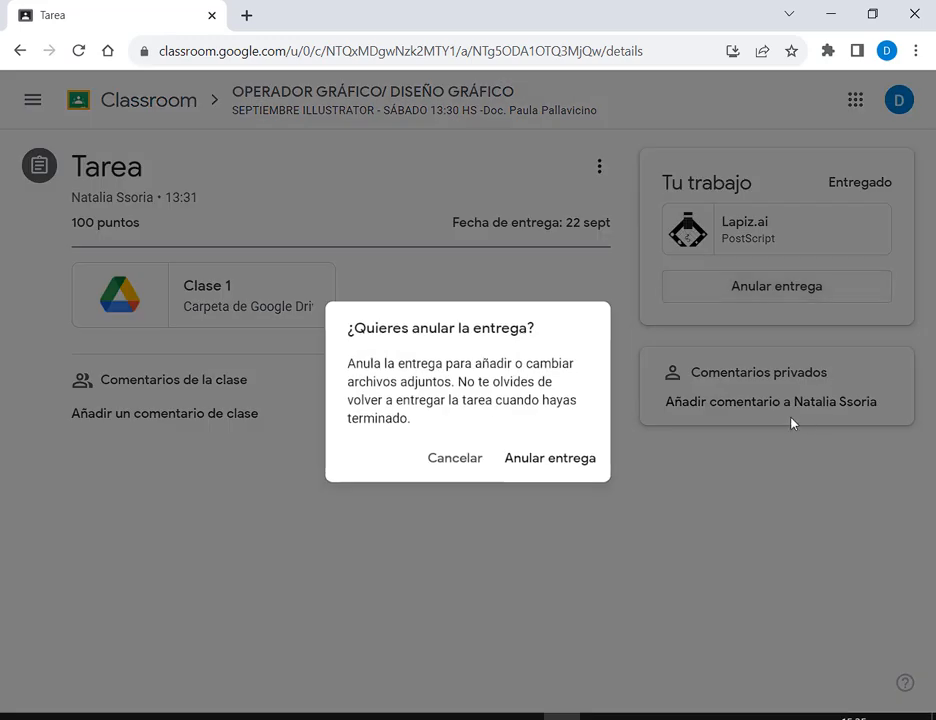
click(541, 459)
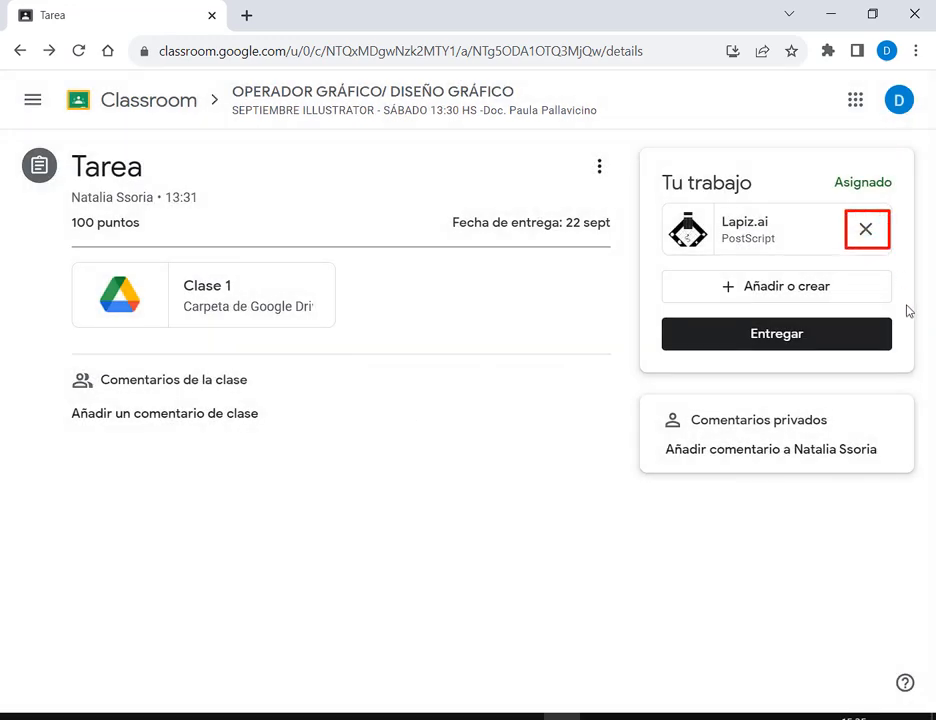
click(866, 231)
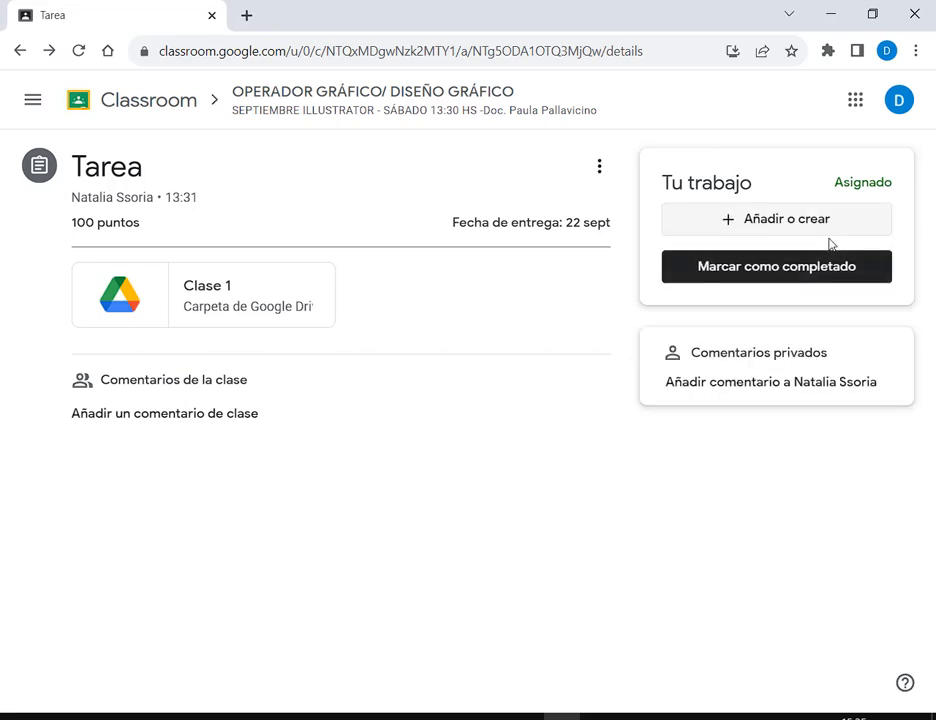
click(766, 224)
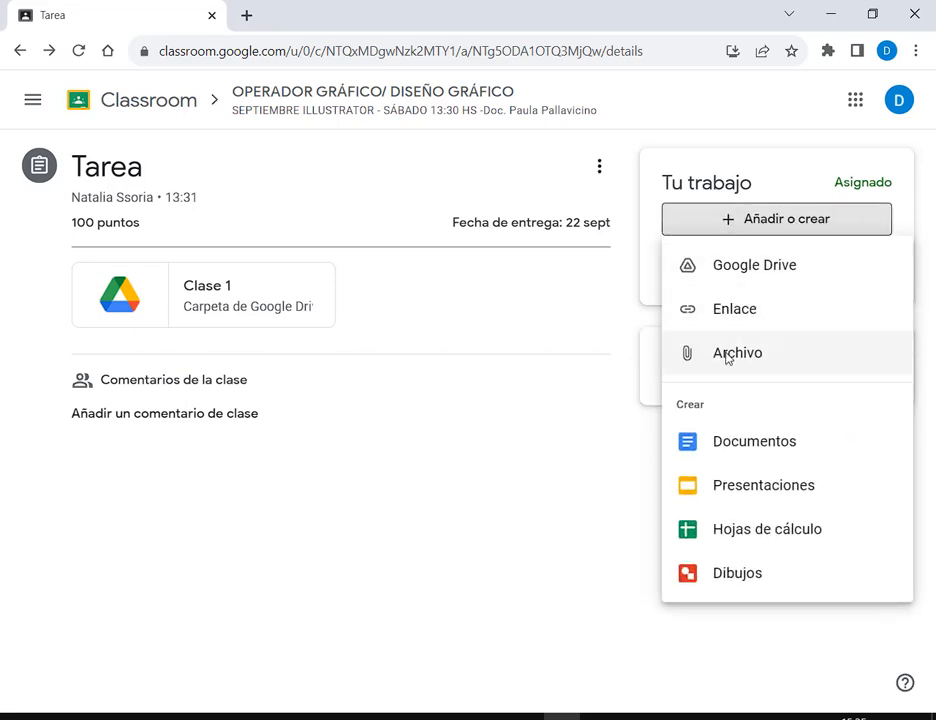
click(566, 416)
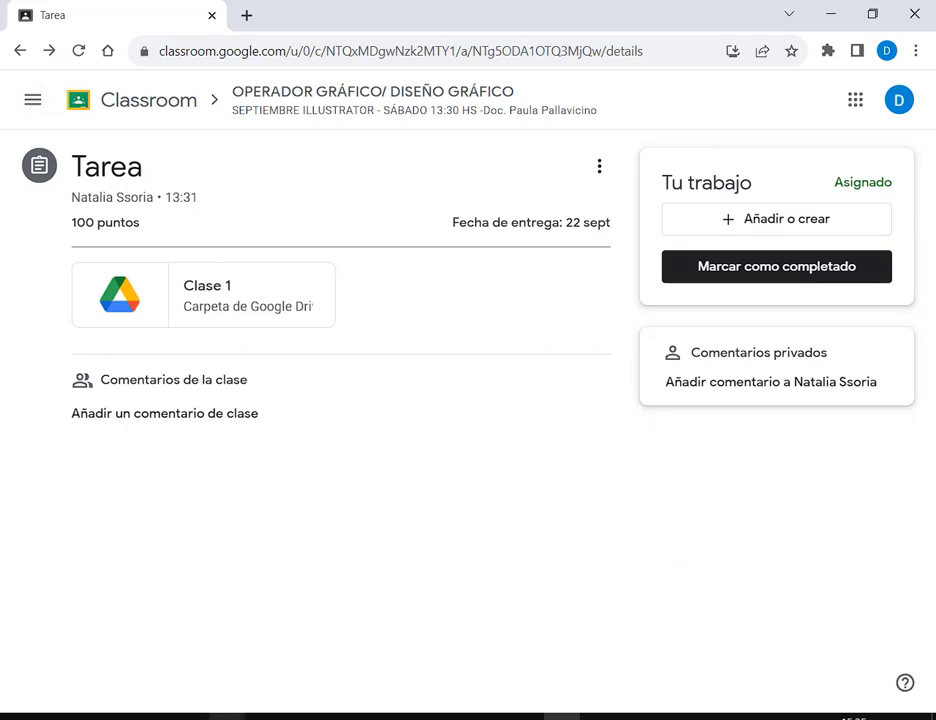
Switch to the teacher's Chrome window and show the Google Meet call
click(227, 716)
click(104, 643)
click(497, 8)
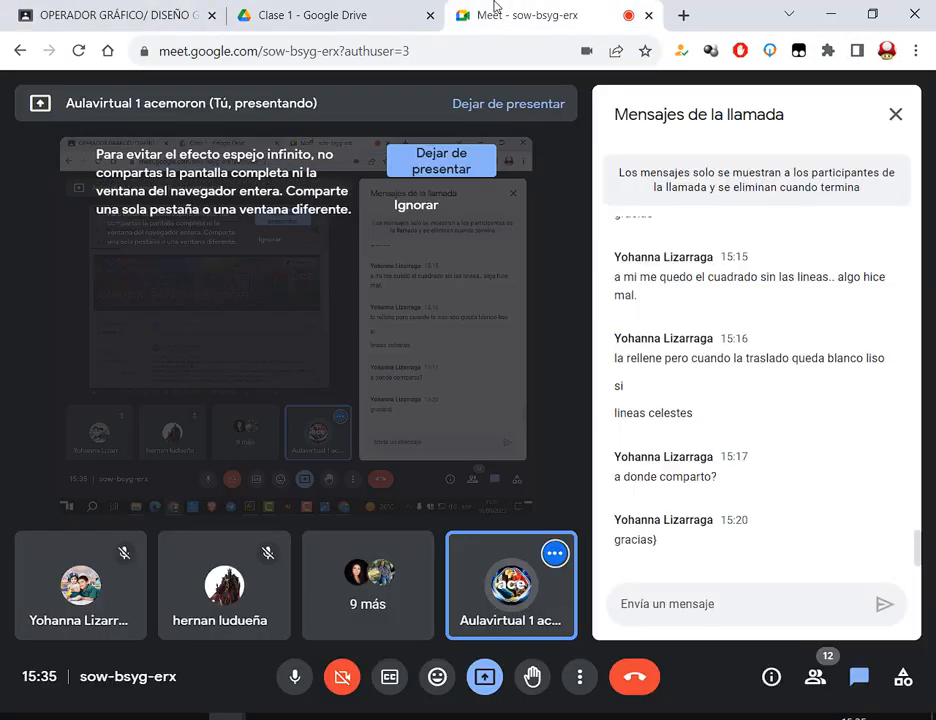